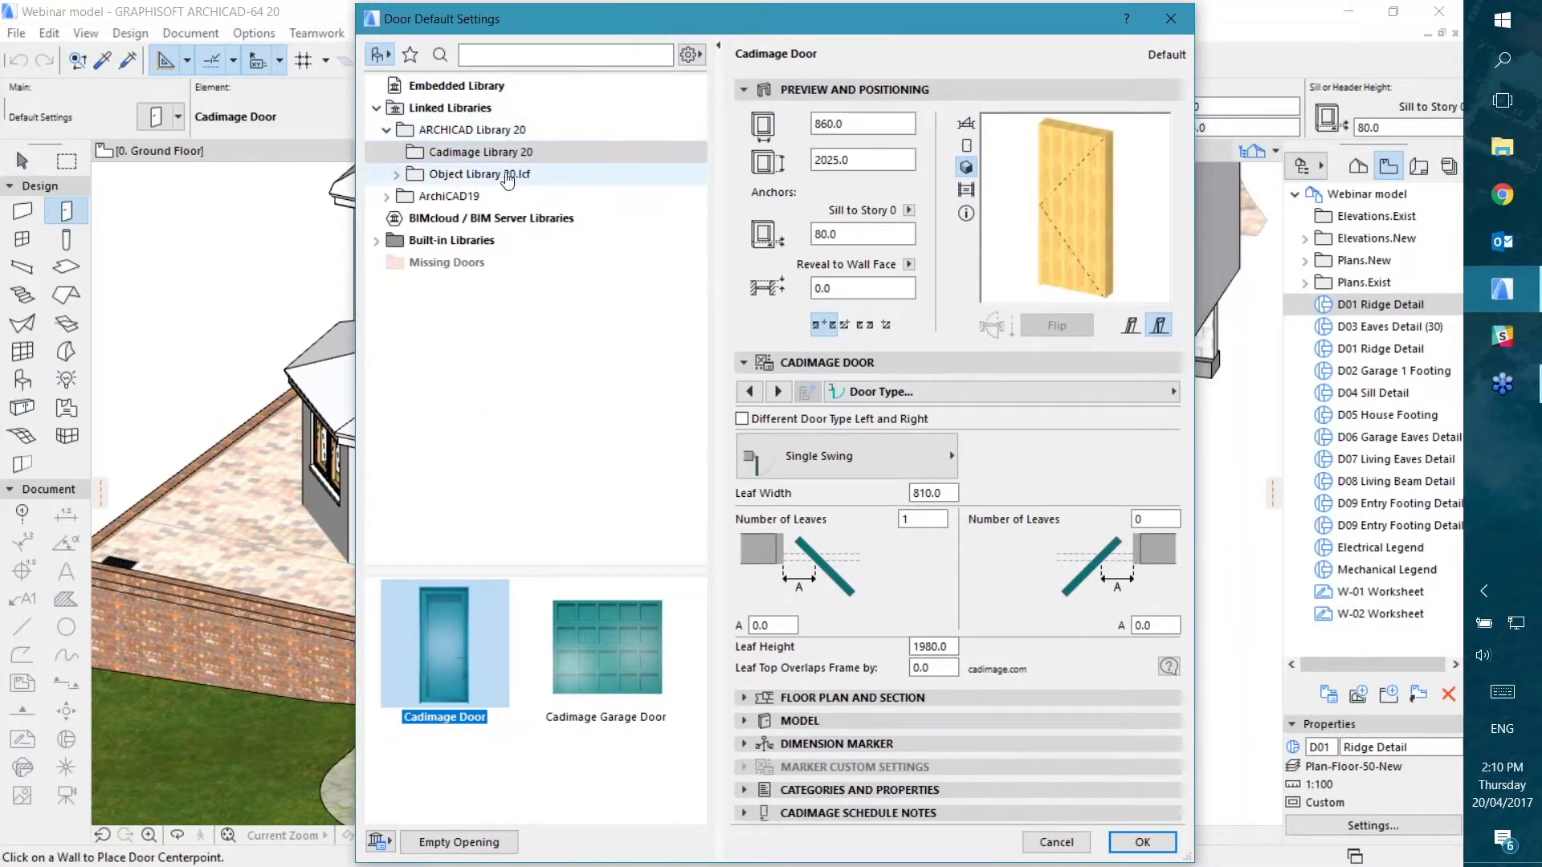
Step: Browse the door types in the Hinged Doors 20 folder of Object Library 20, enlarging the preview area
click(397, 174)
click(406, 219)
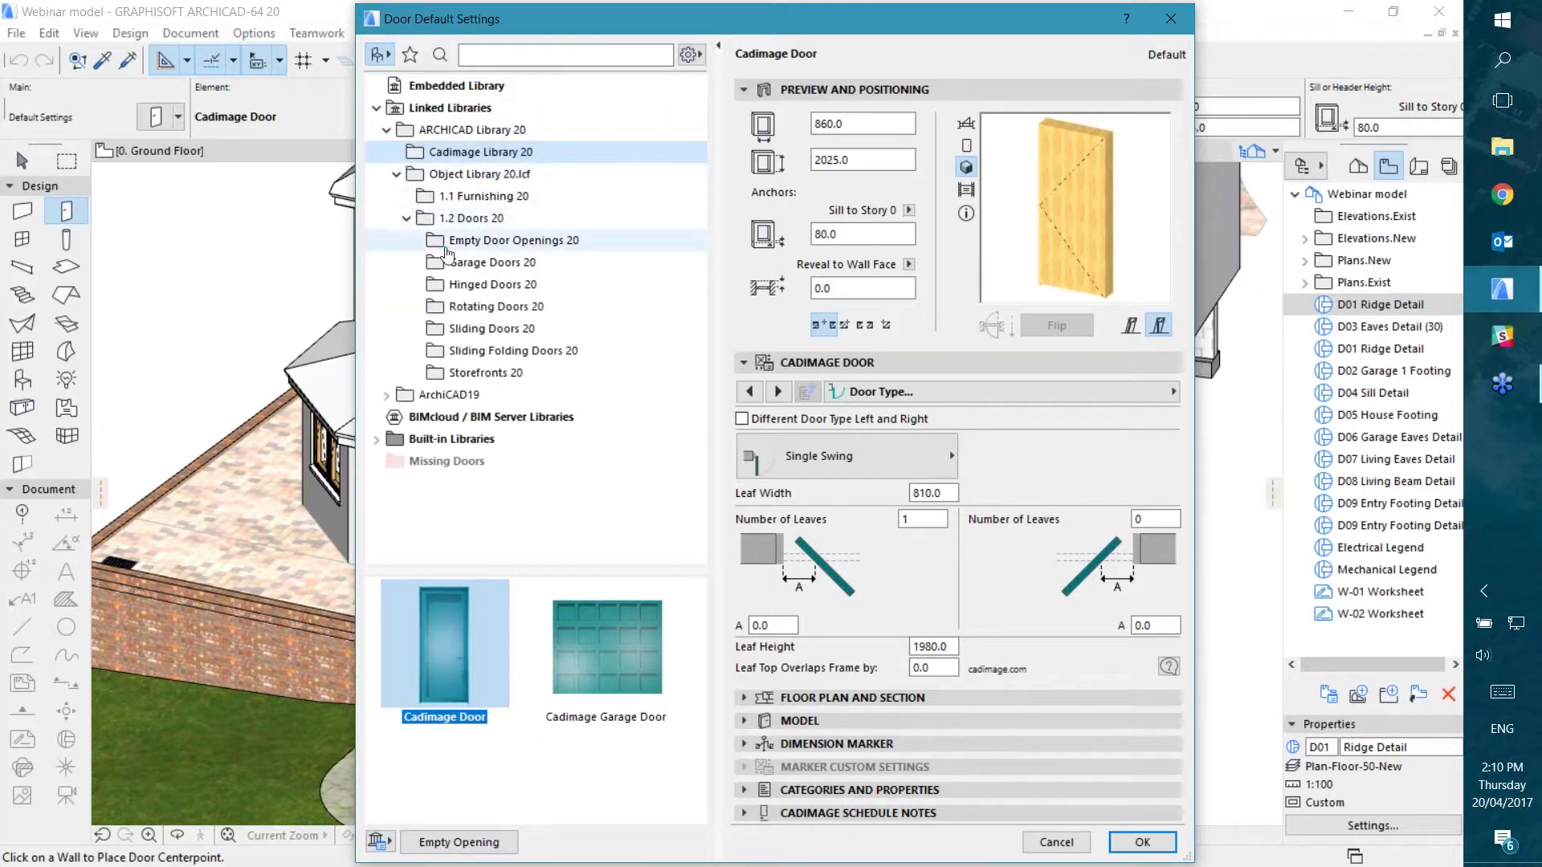
click(491, 285)
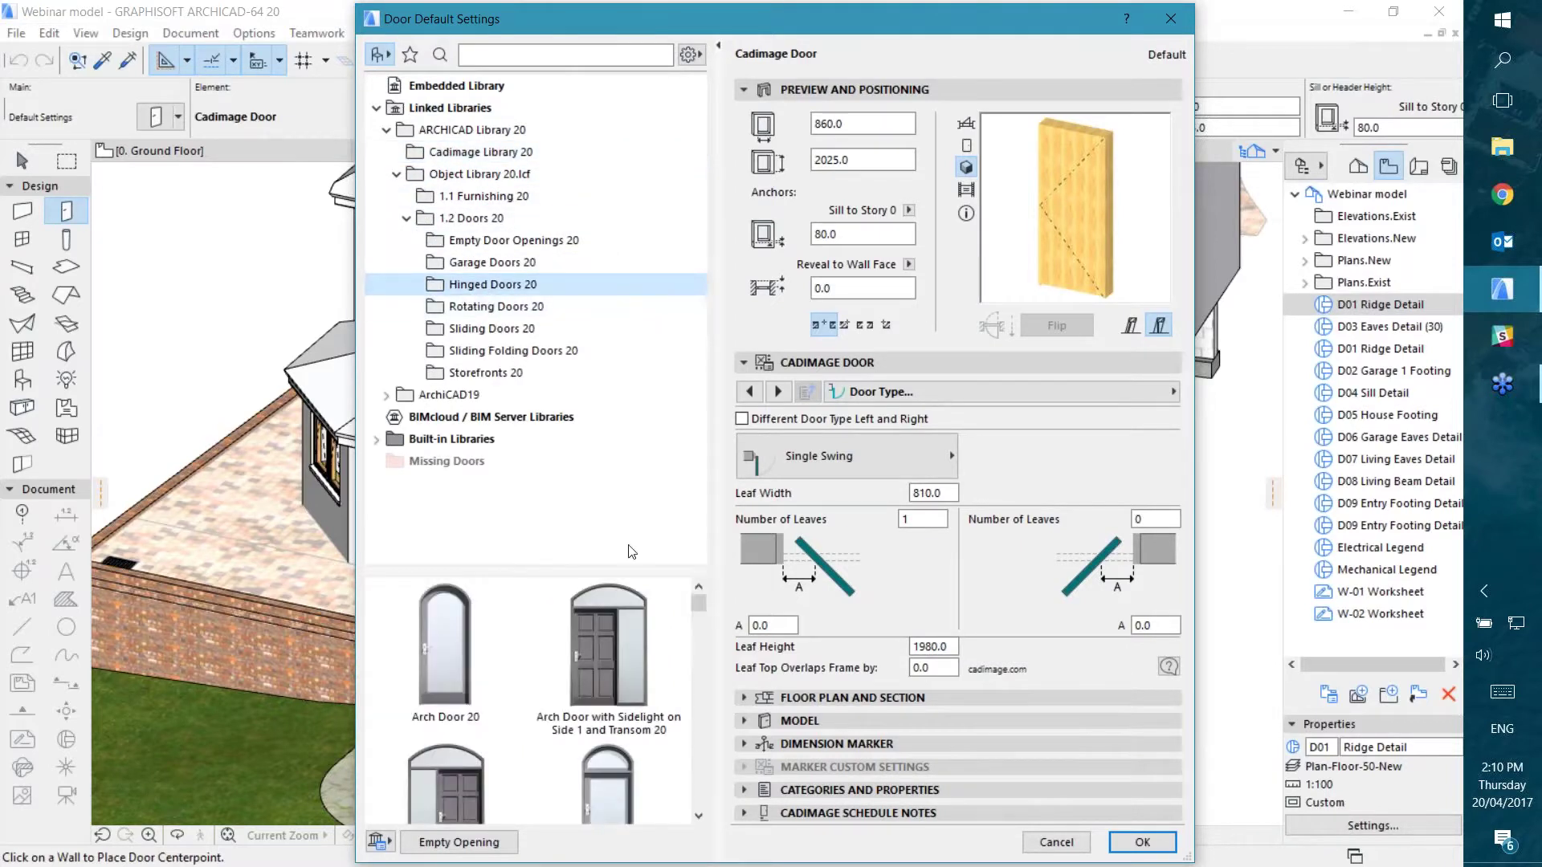
drag(593, 571, 594, 337)
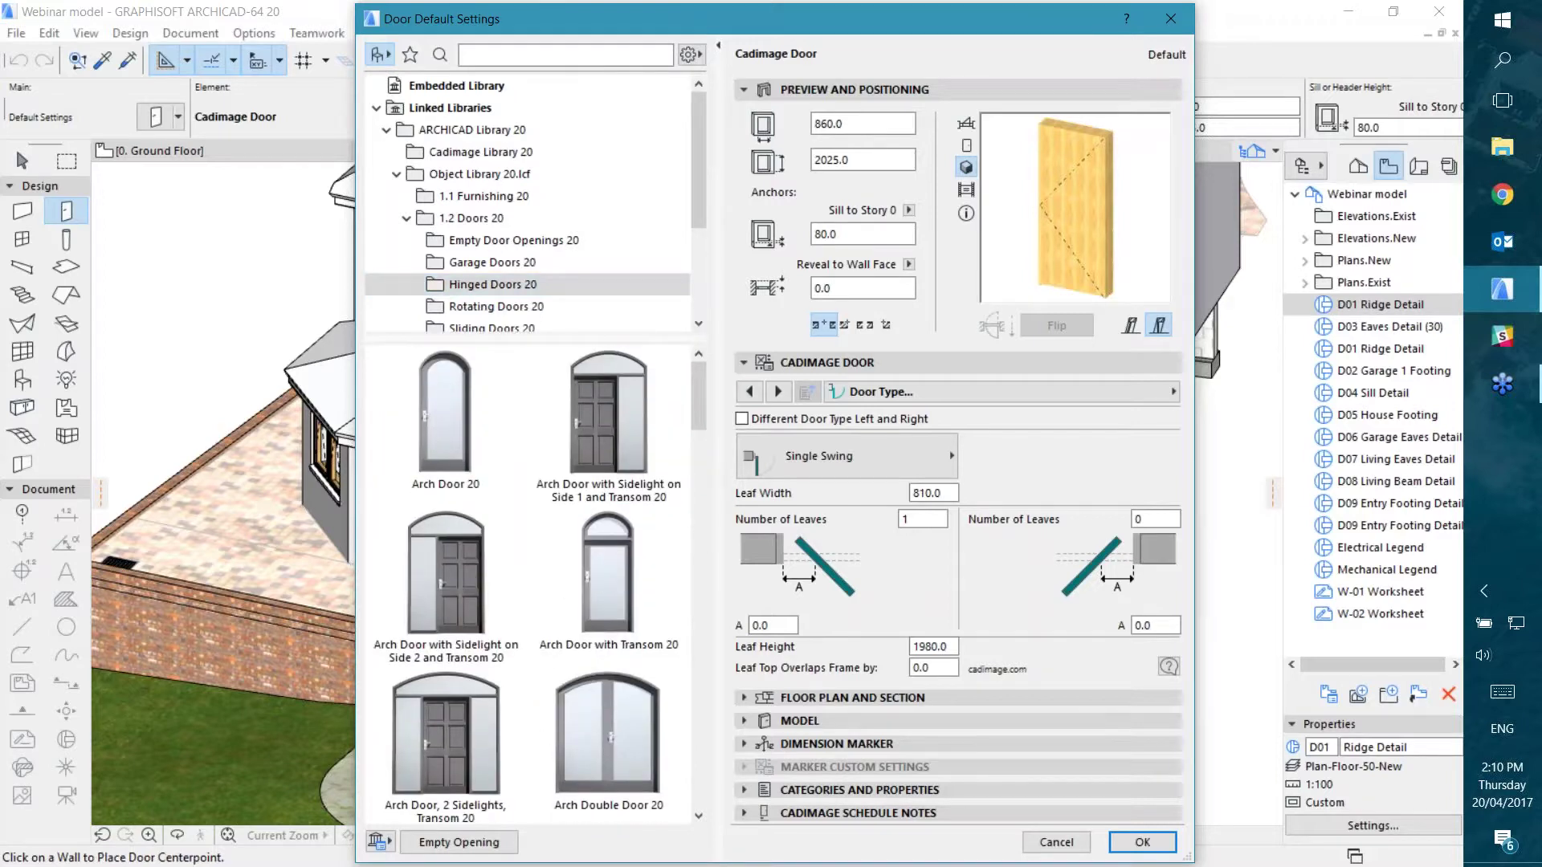
scroll(606, 499, down, 5)
scroll(605, 498, down, 3)
scroll(606, 499, up, 5)
scroll(605, 505, down, 3)
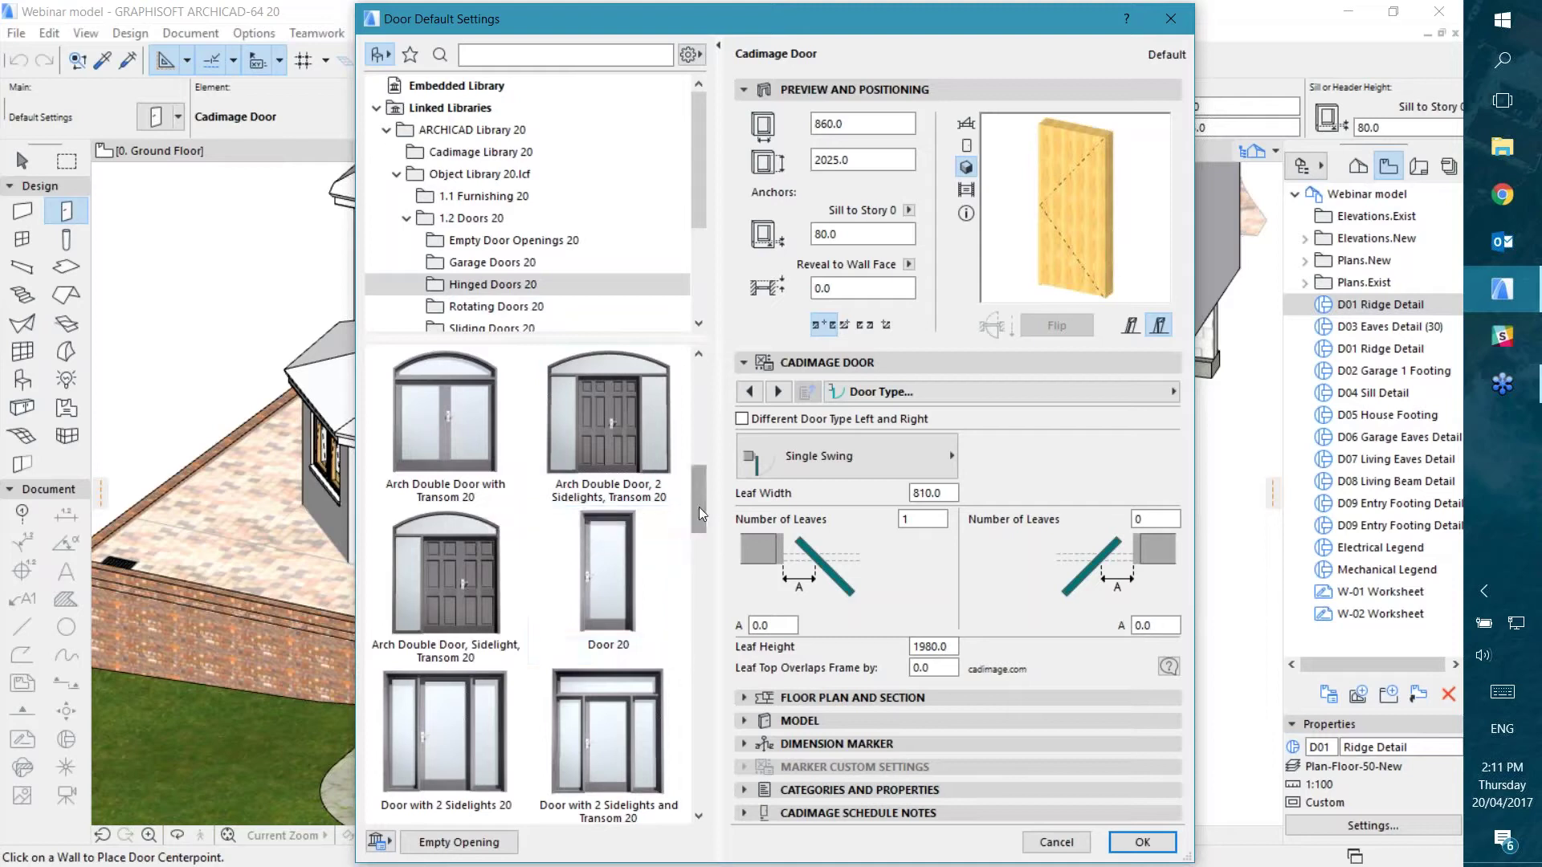
scroll(526, 306, down, 1)
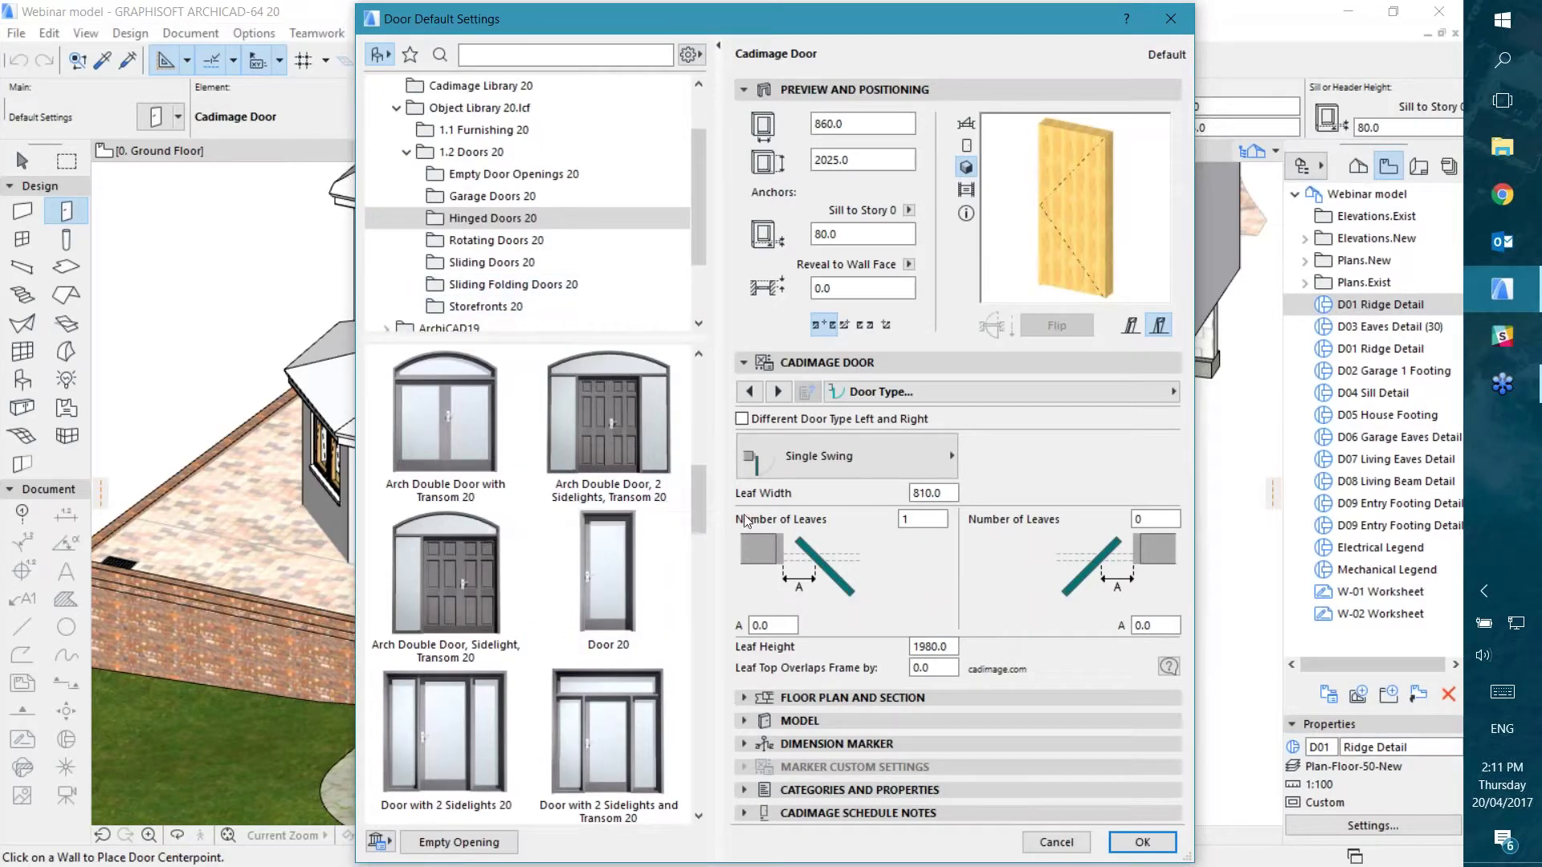
mouse_move(700, 504)
mouse_down()
mouse_move(697, 527)
mouse_move(693, 427)
mouse_move(696, 531)
mouse_up()
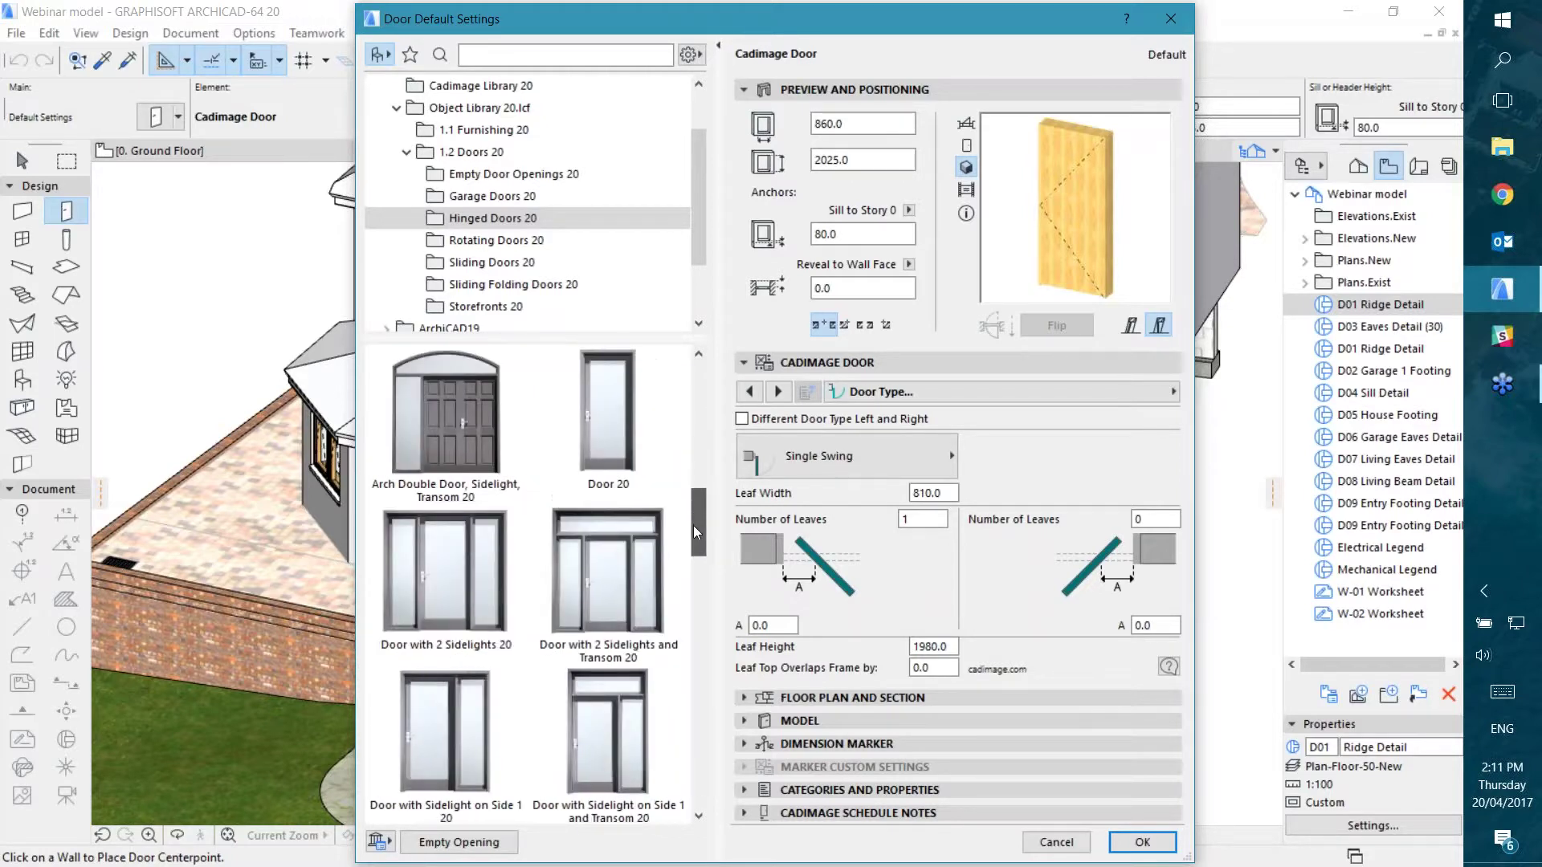
Step: Examine the door leaf styles of Door 20 and the Door with Sidelight on Side 1 20, and close the door settings without applying them
click(615, 421)
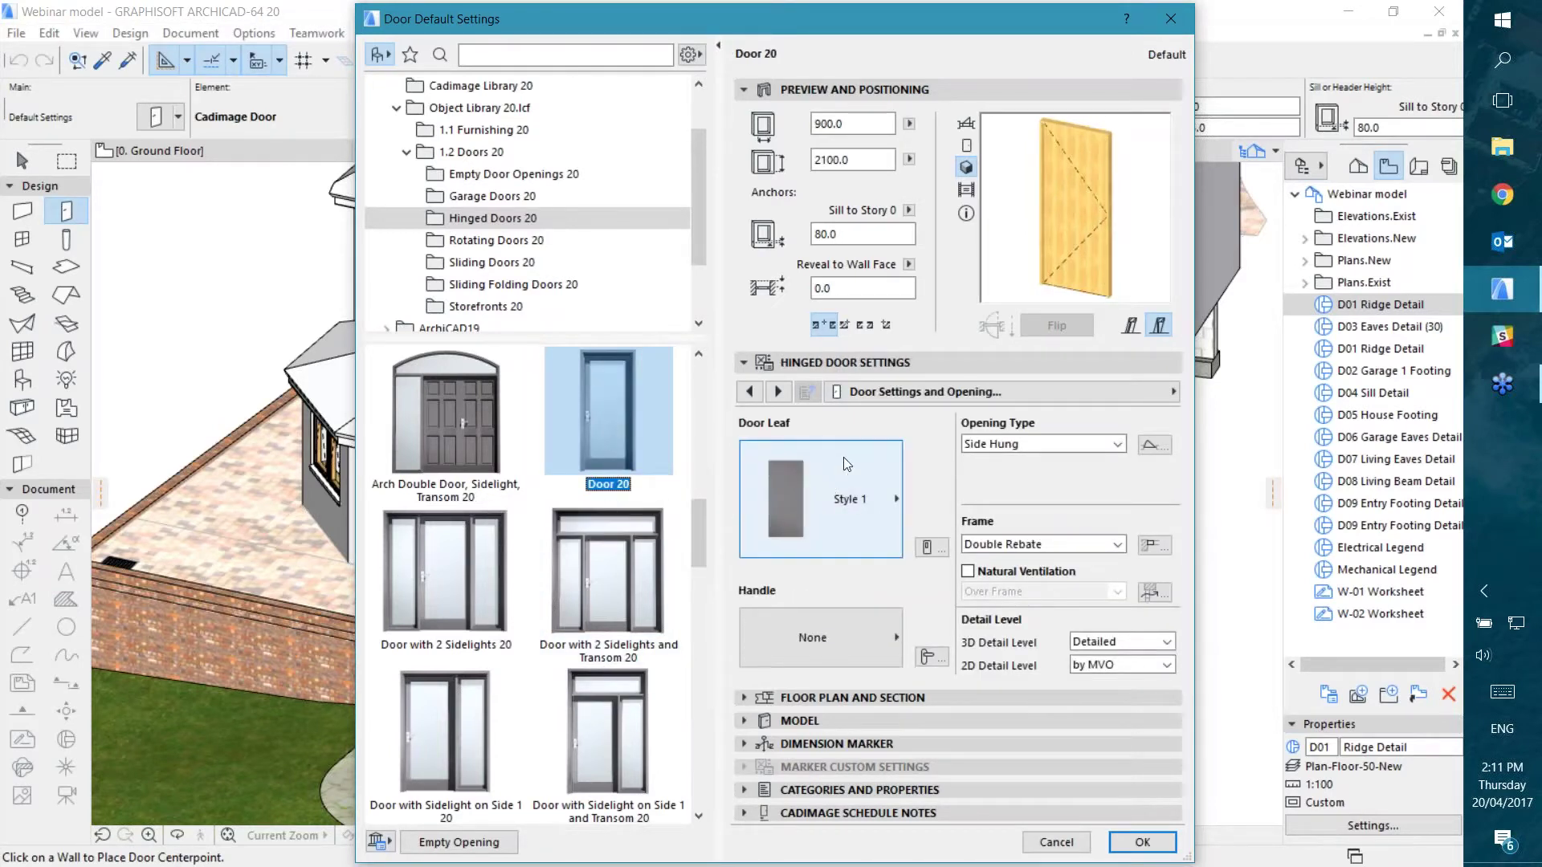
click(856, 491)
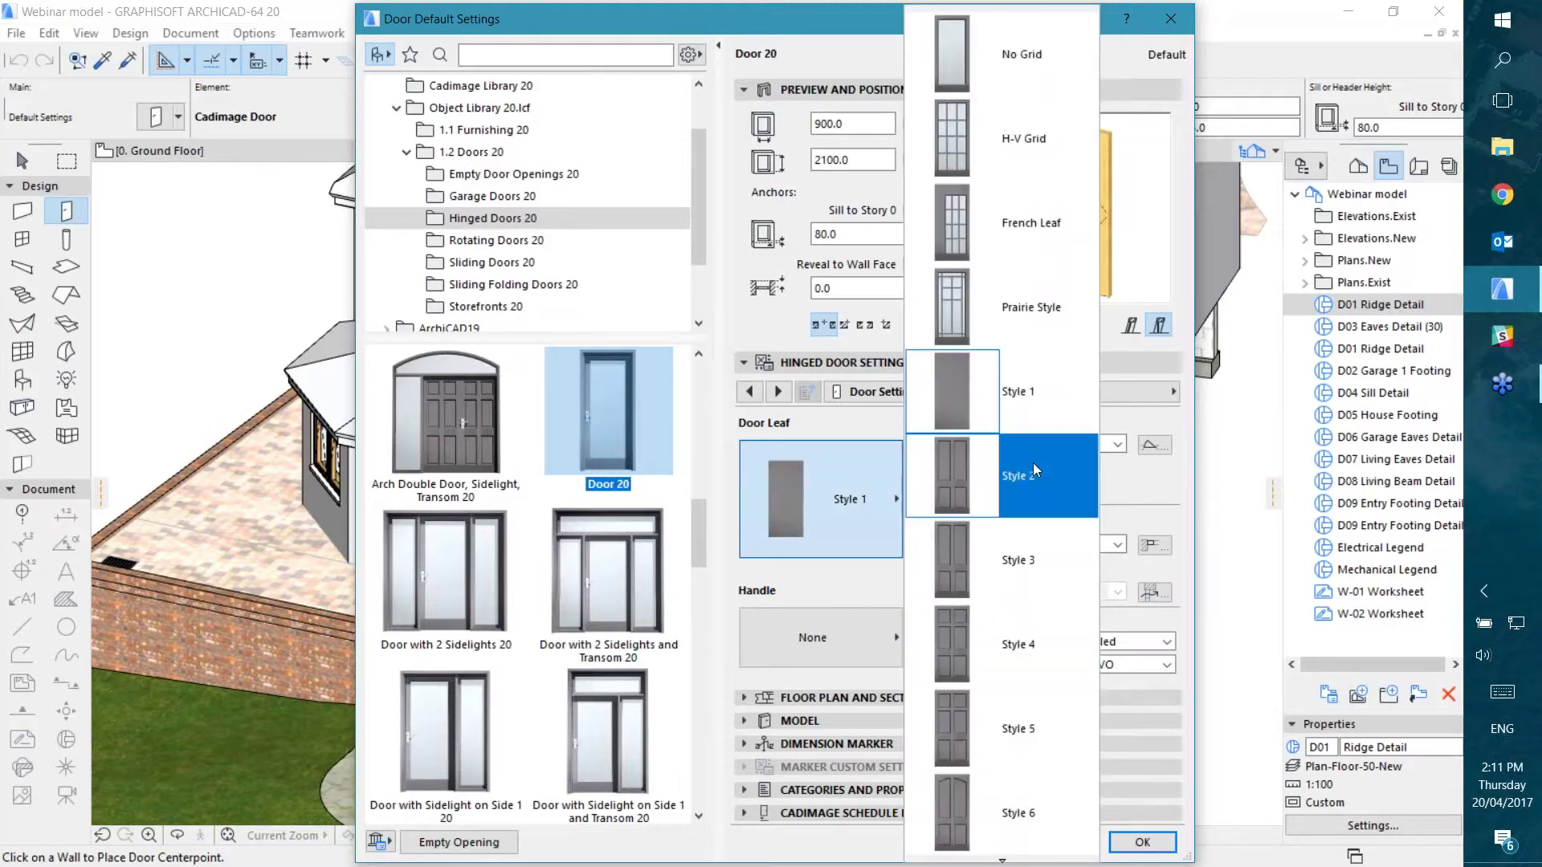
click(863, 580)
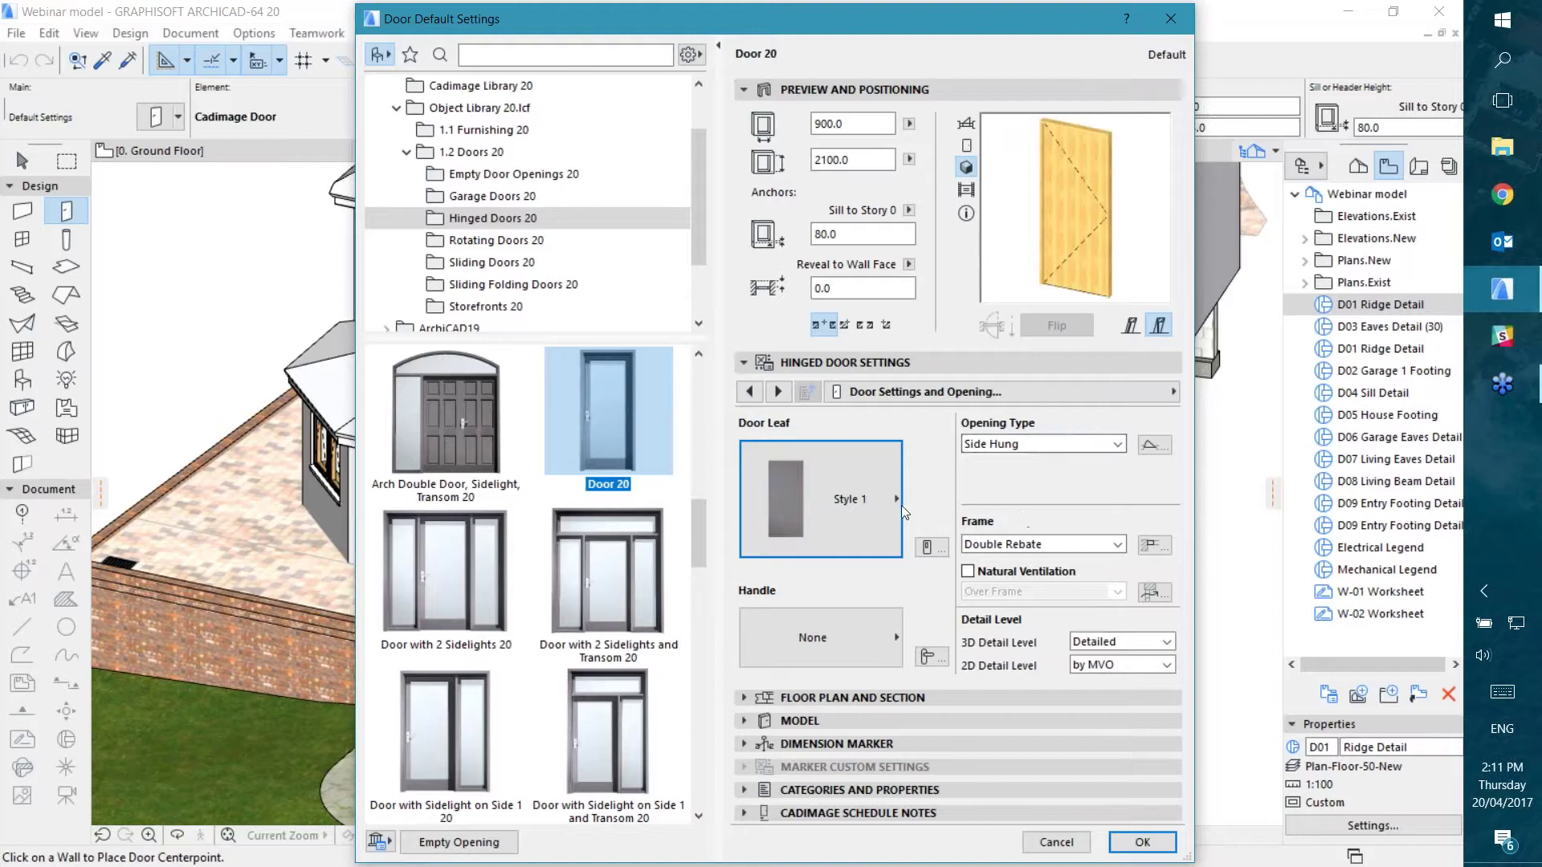
mouse_move(614, 417)
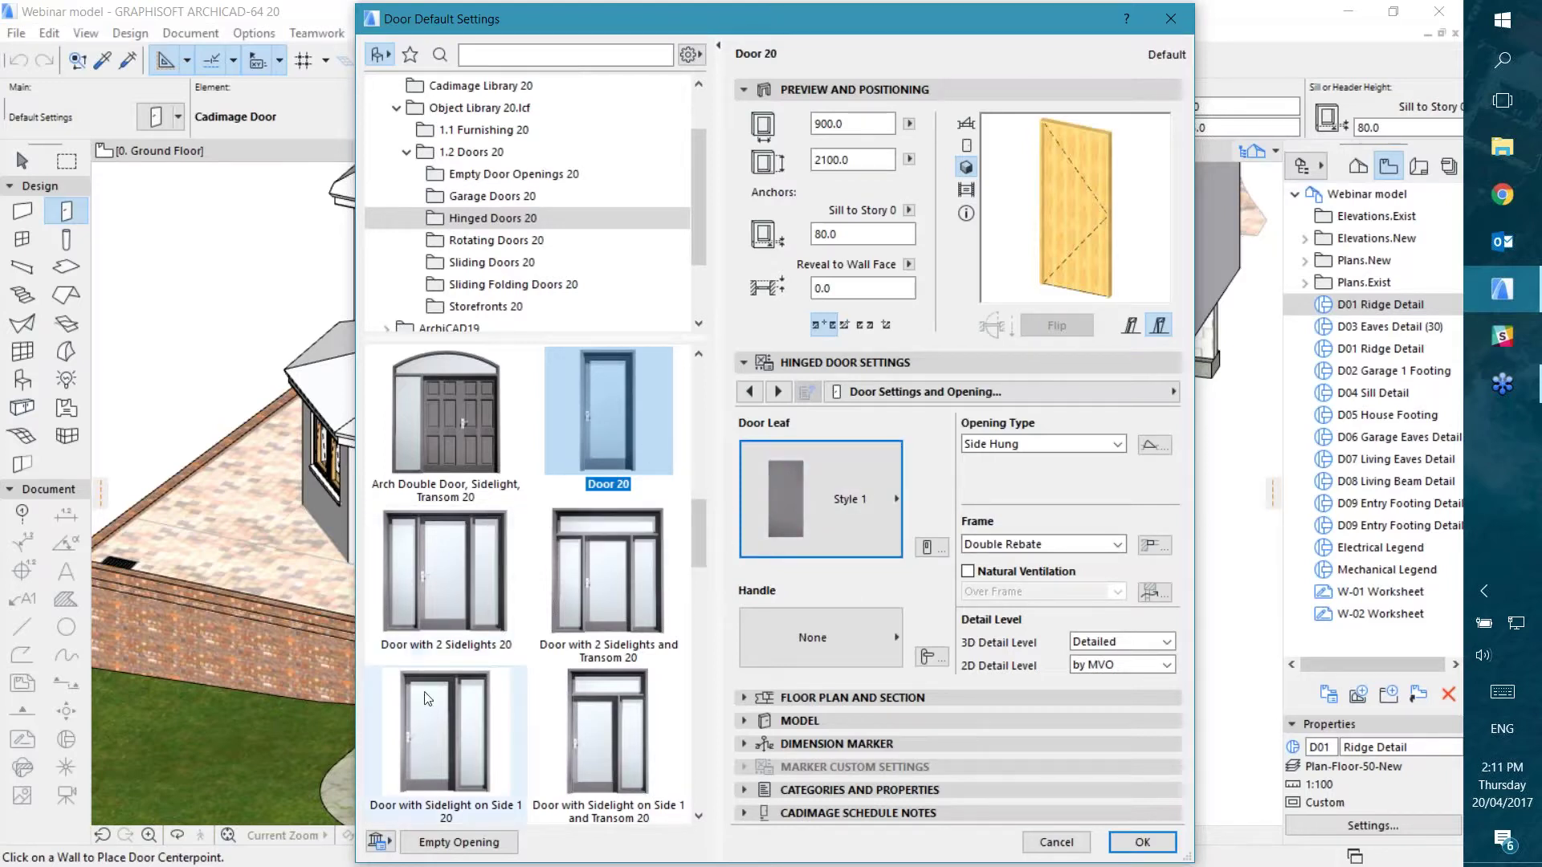
click(456, 726)
scroll(456, 726, down, 1)
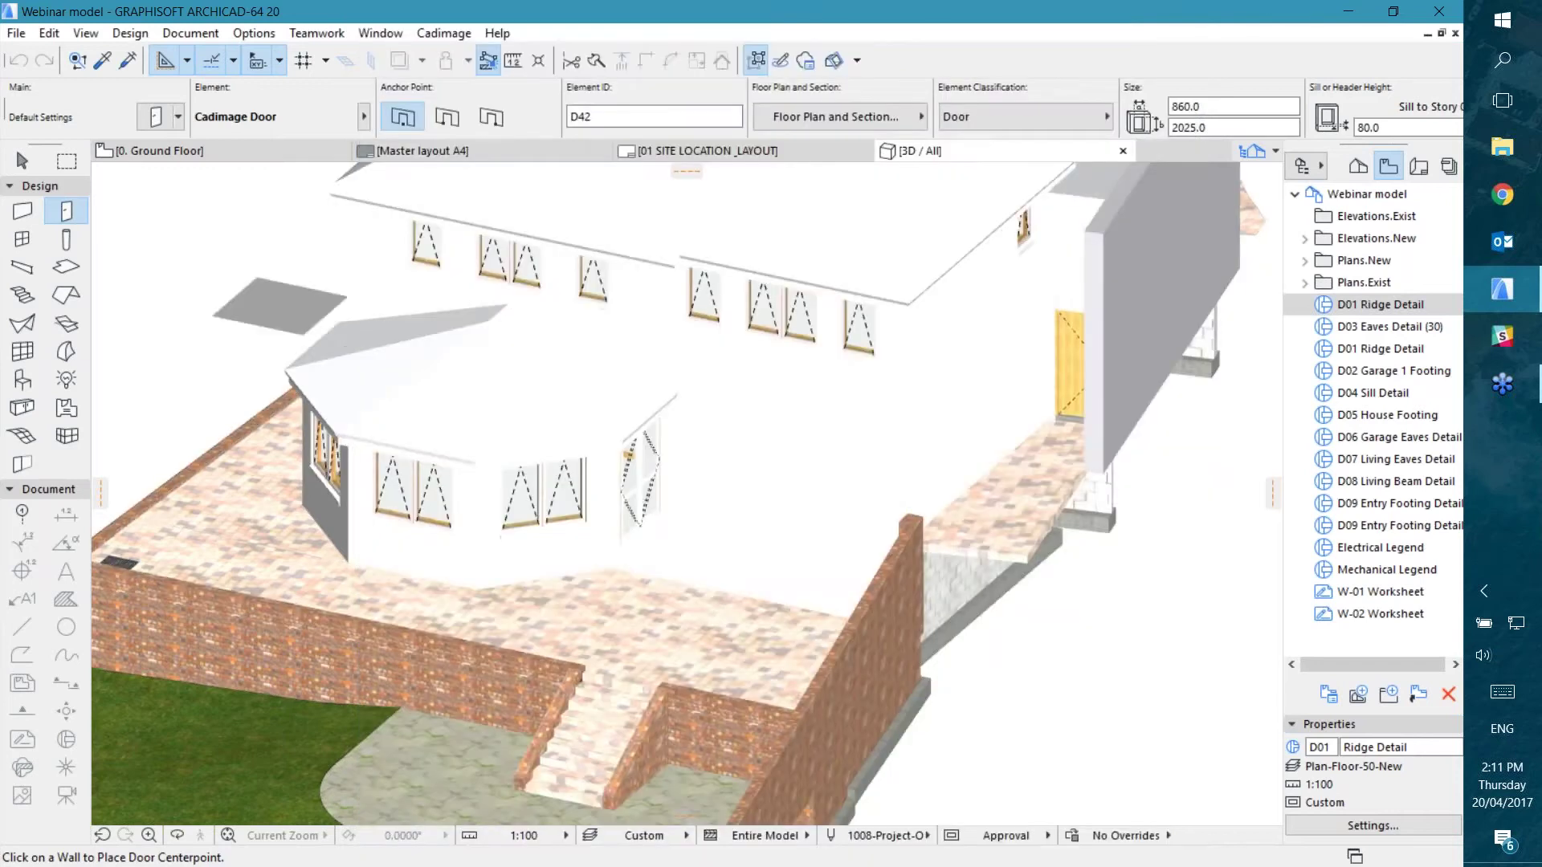
Step: Browse the Basic Windows 20 folder in the window default settings, and return to the Cadimage Window in Cadimage Library 20
click(23, 238)
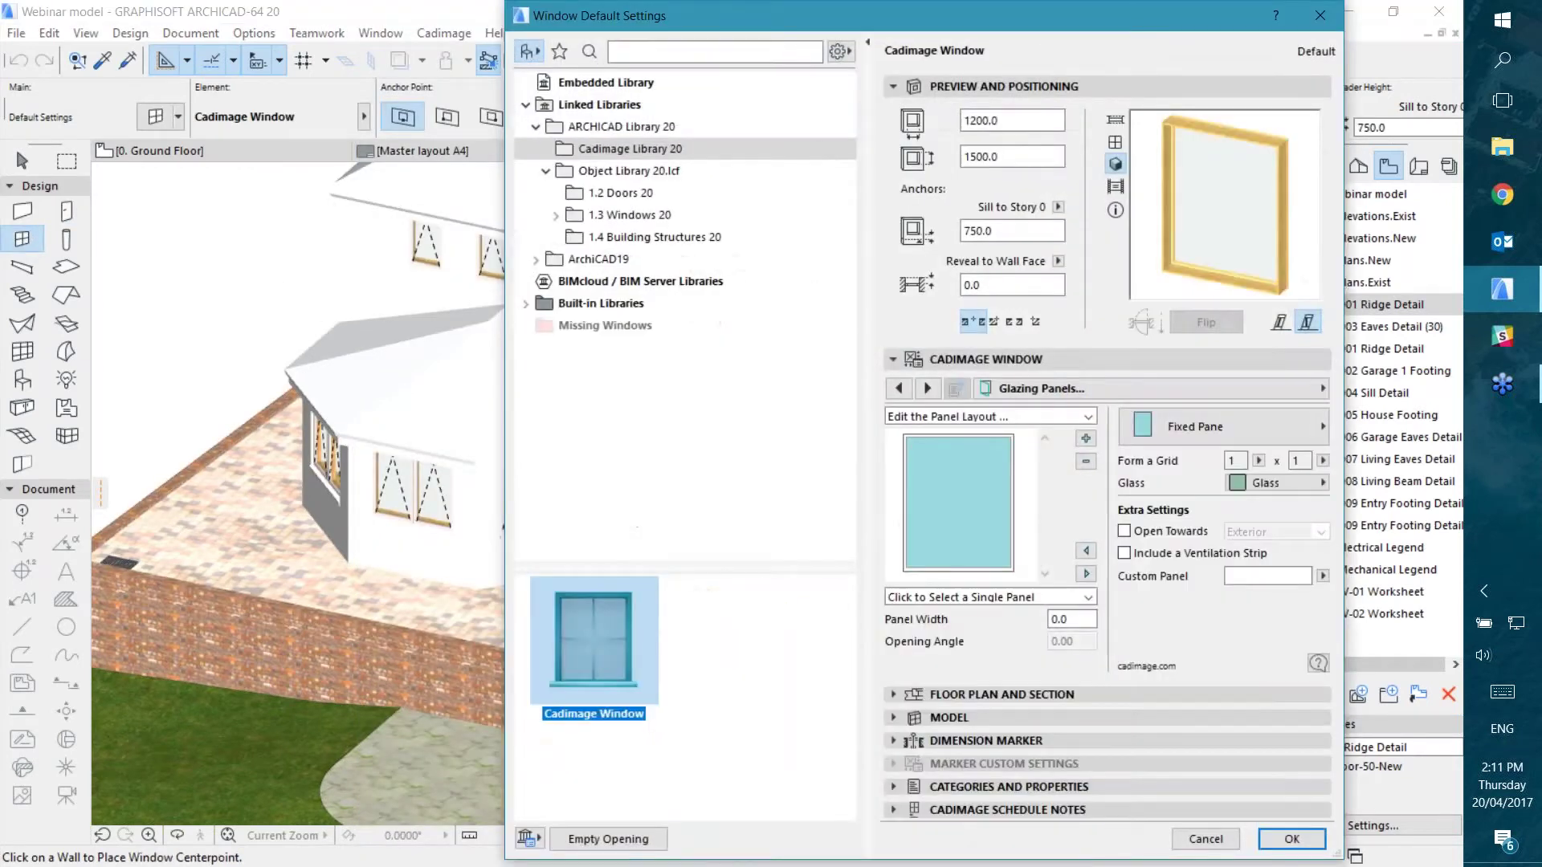
click(610, 195)
click(610, 215)
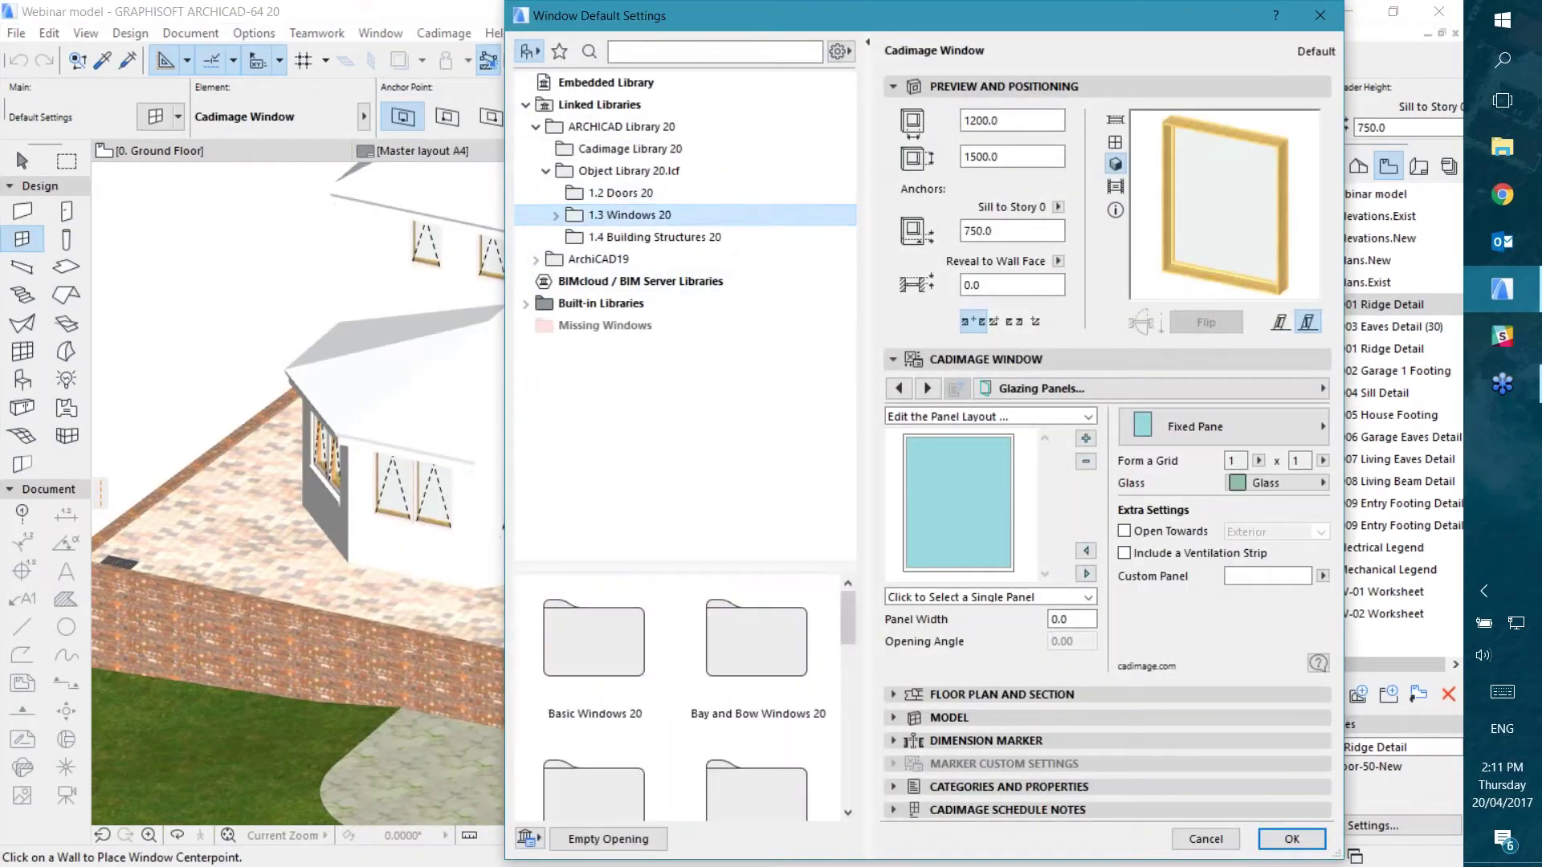
click(554, 215)
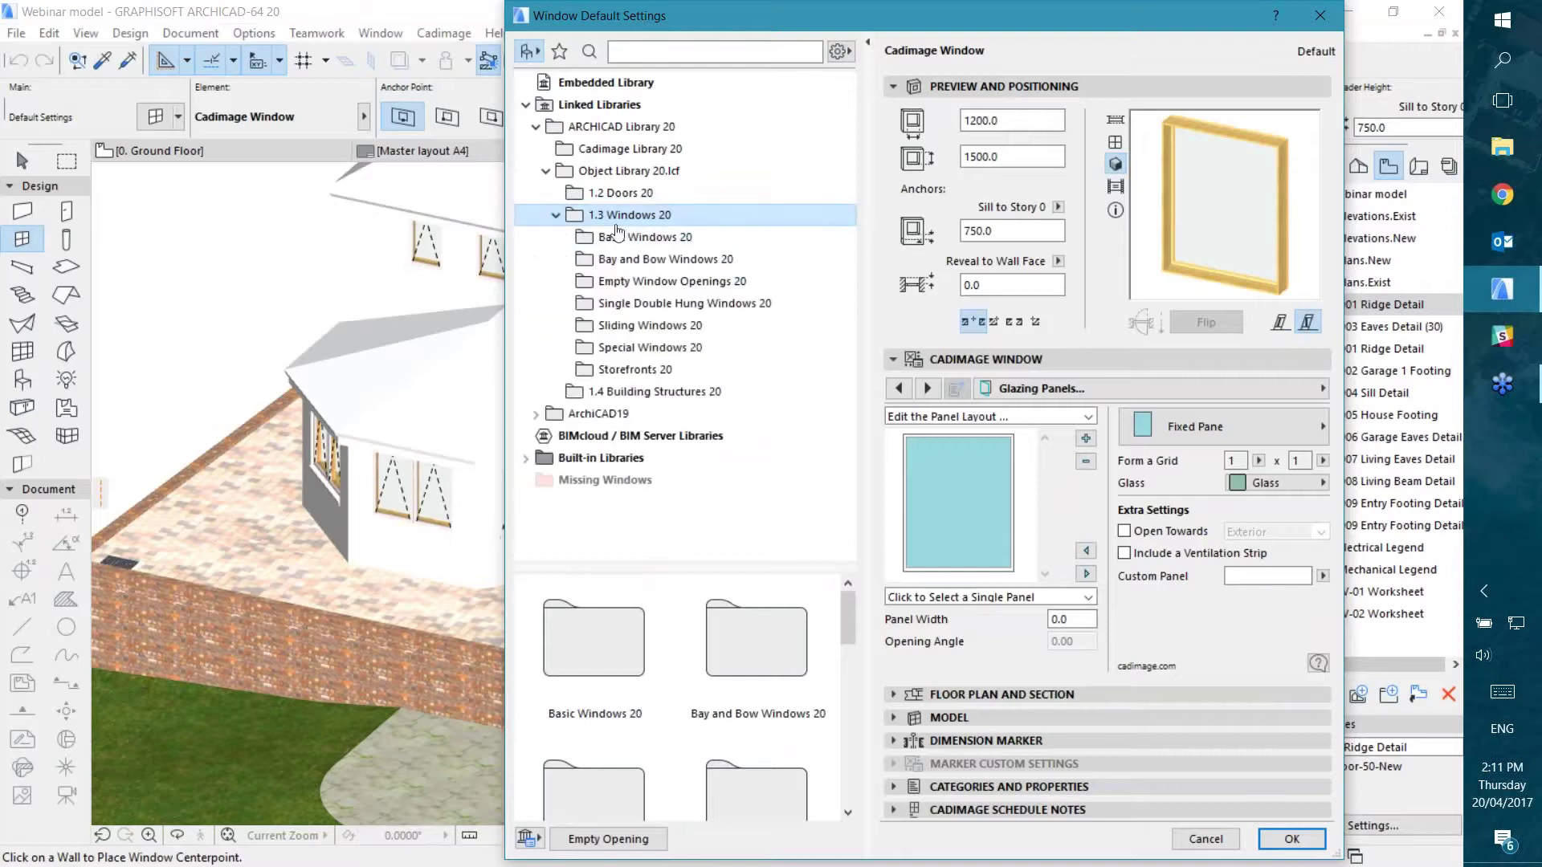
click(643, 236)
scroll(777, 702, down, 2)
scroll(777, 694, down, 1)
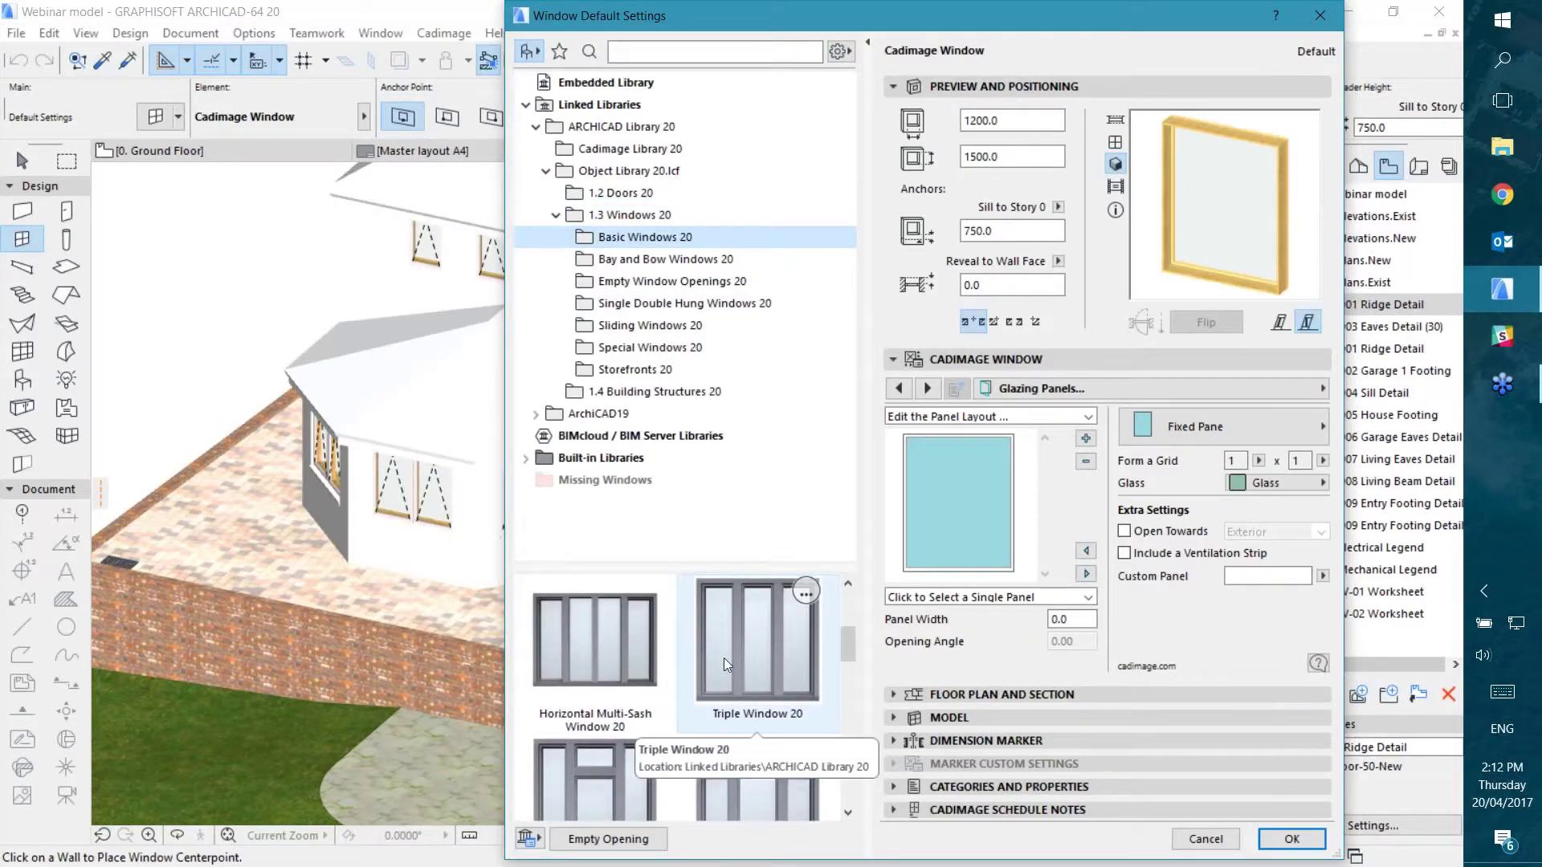
scroll(731, 665, down, 2)
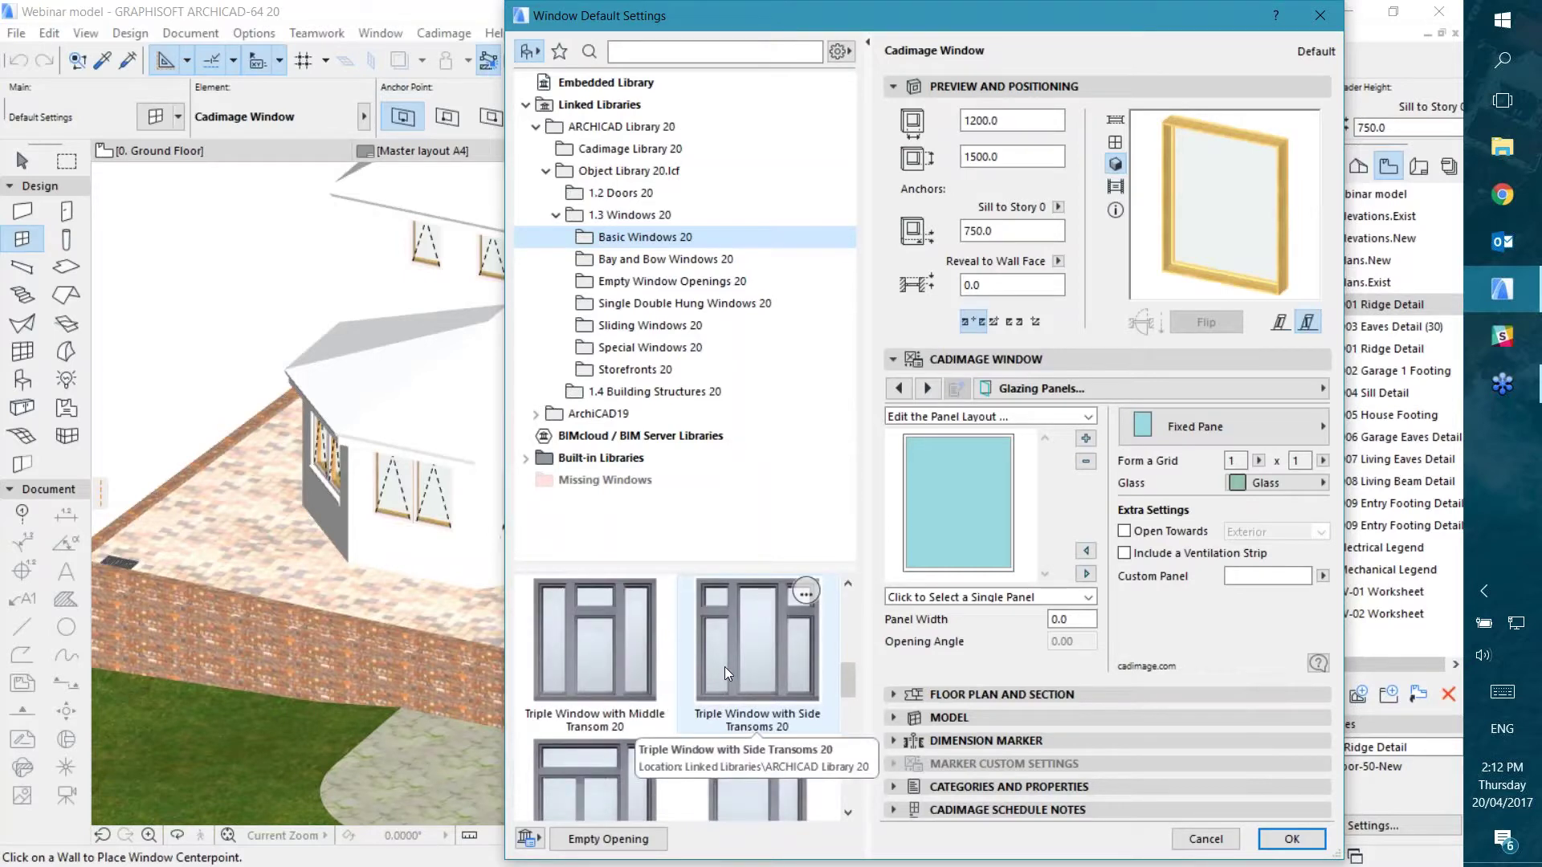
drag(848, 686, 856, 620)
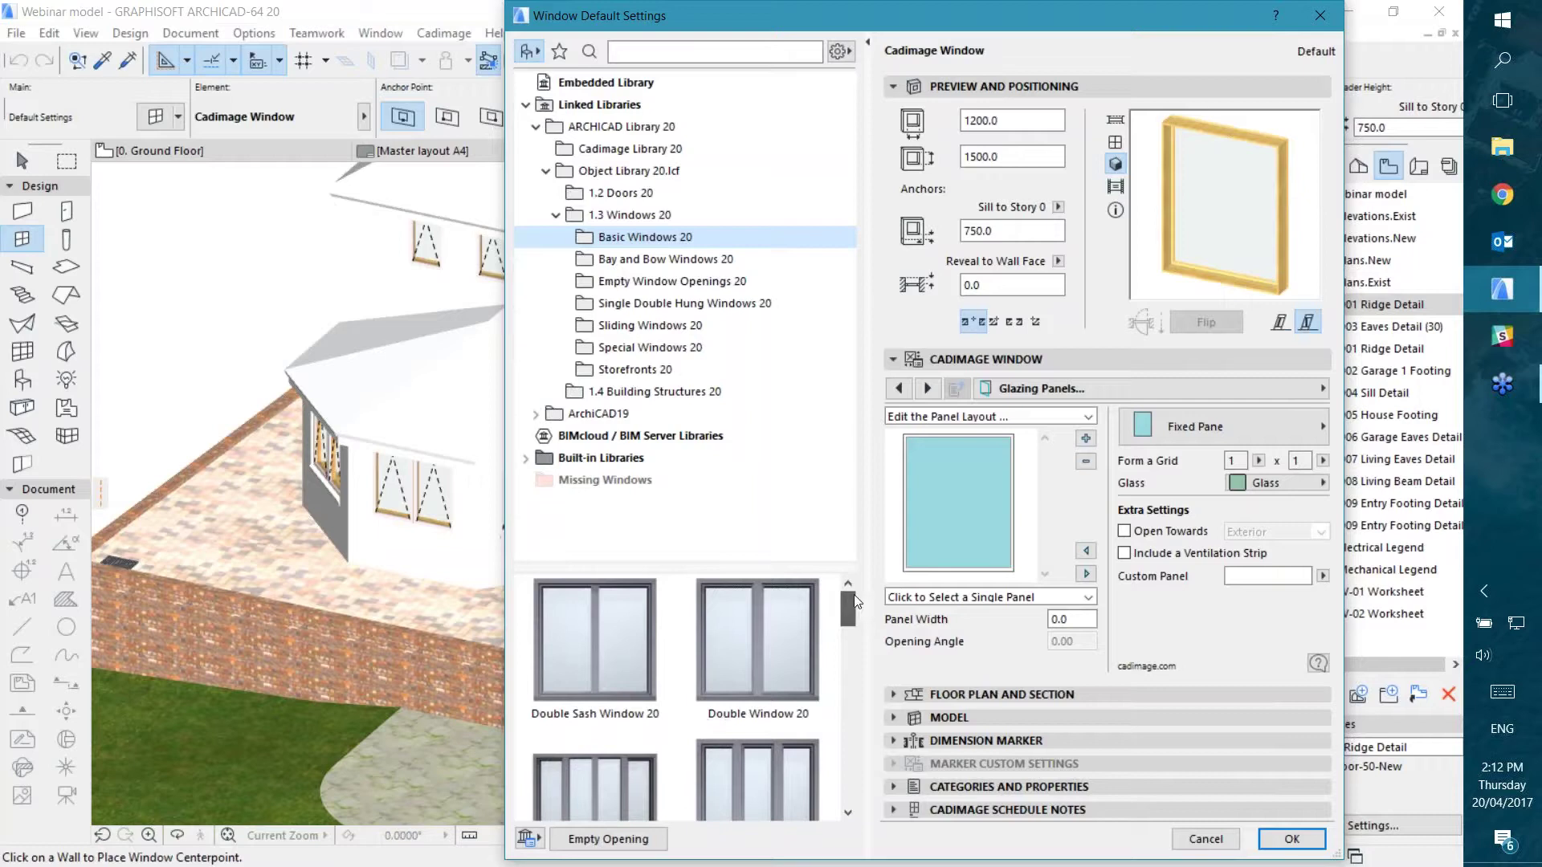
click(608, 151)
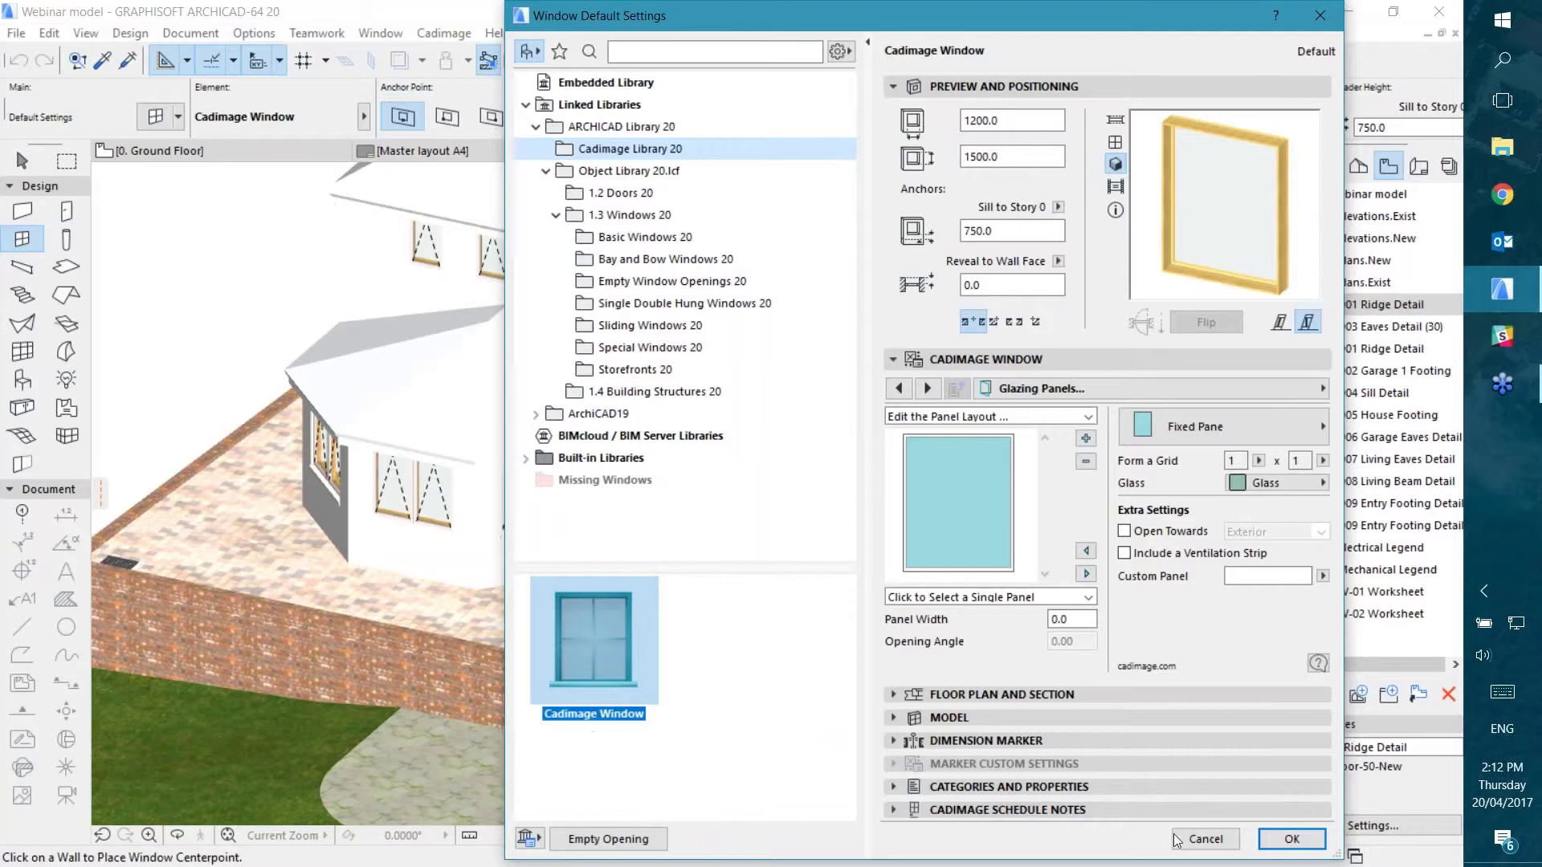
click(1291, 838)
Step: Review the Cadimage Garage Door and Cadimage Door in the door default settings, and close them without applying changes
click(66, 211)
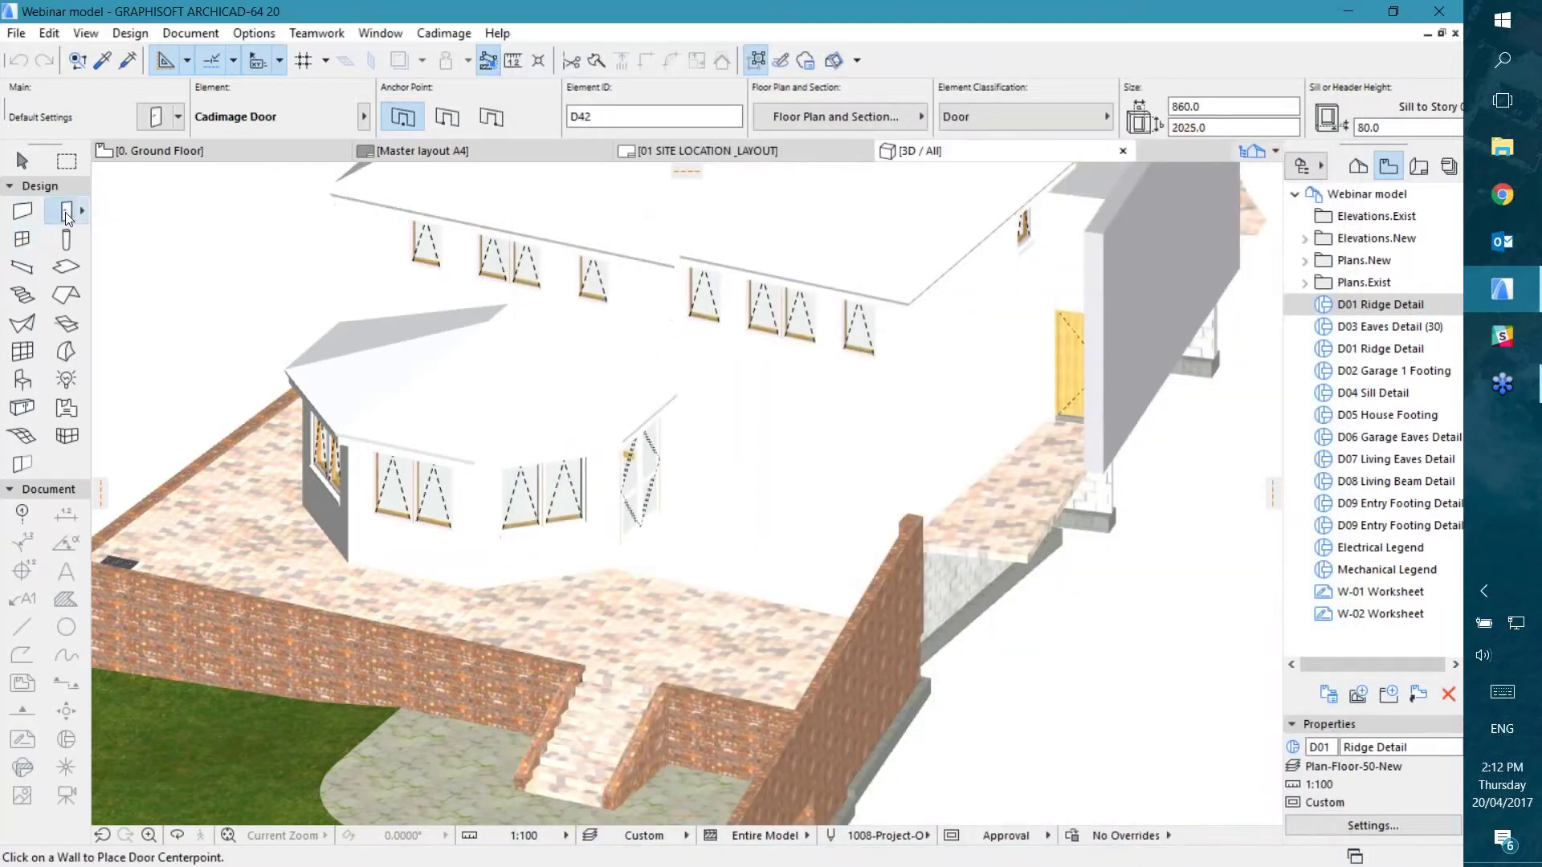
double_click(66, 211)
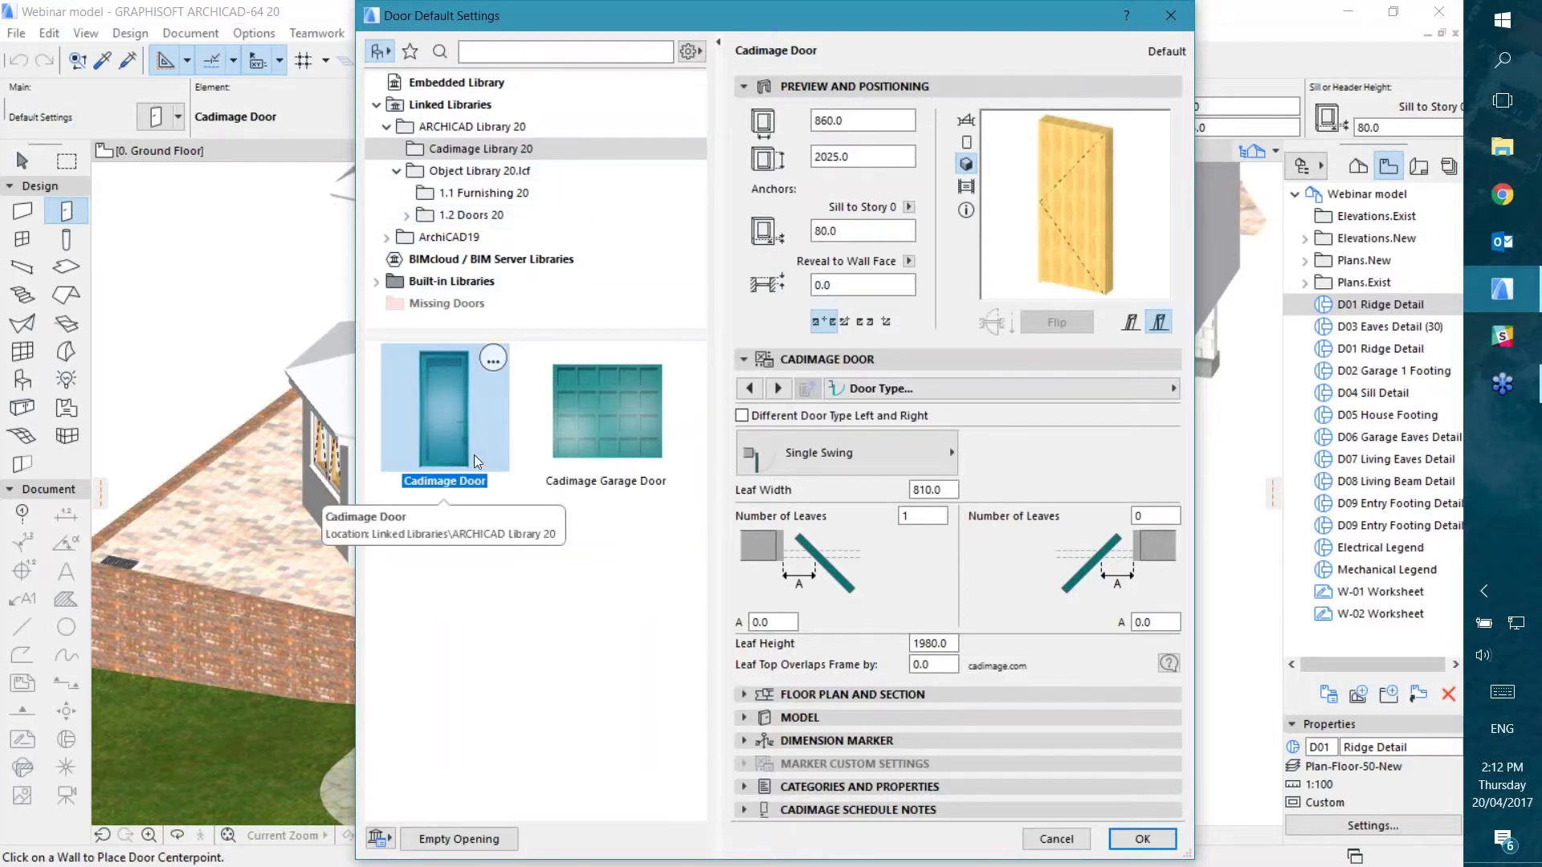
click(608, 414)
click(456, 413)
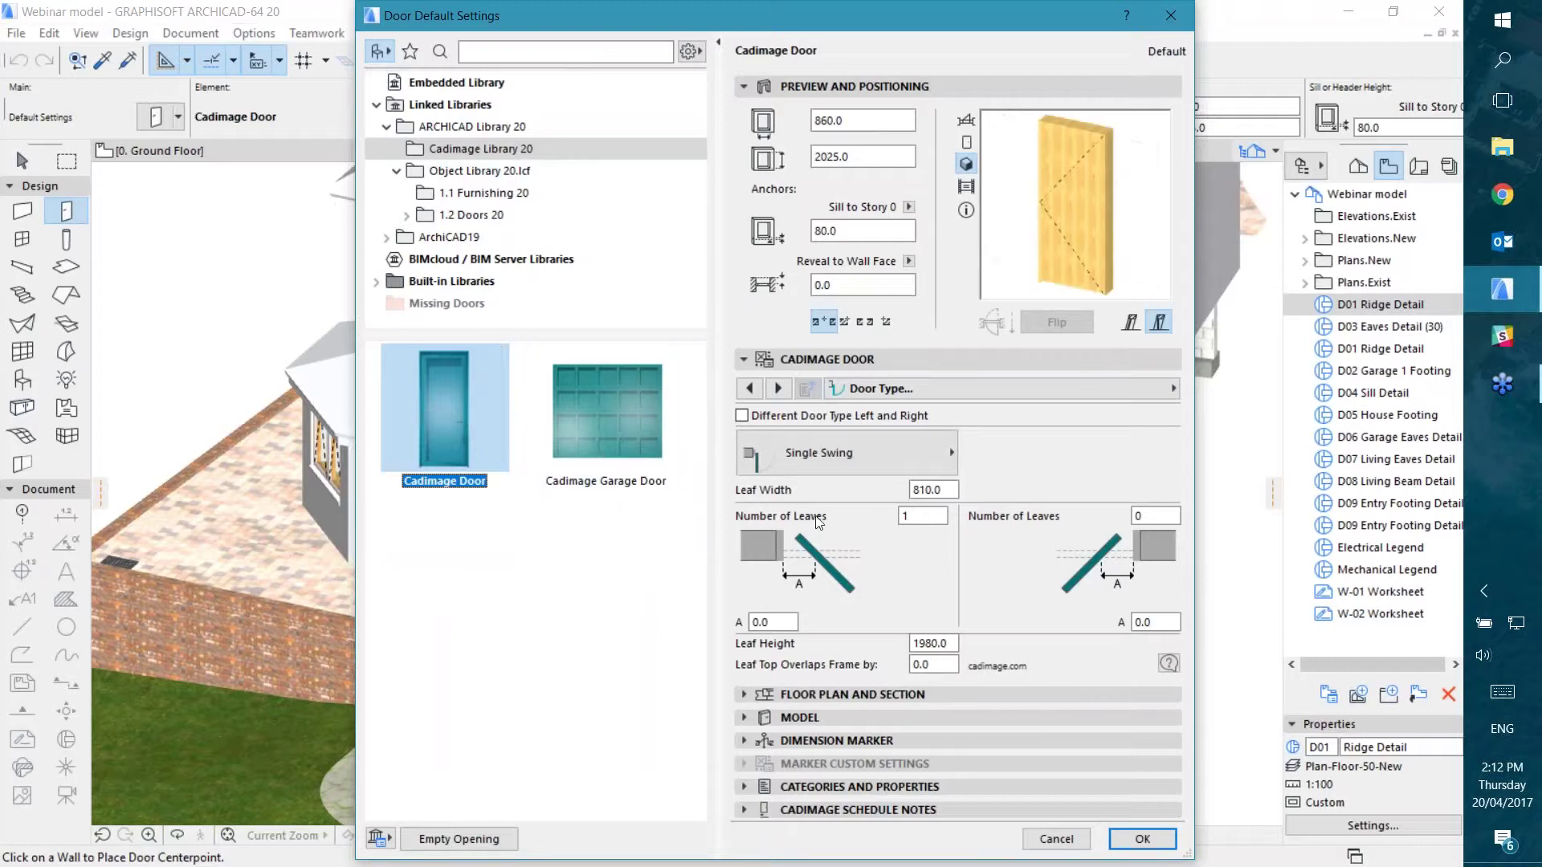
click(1064, 842)
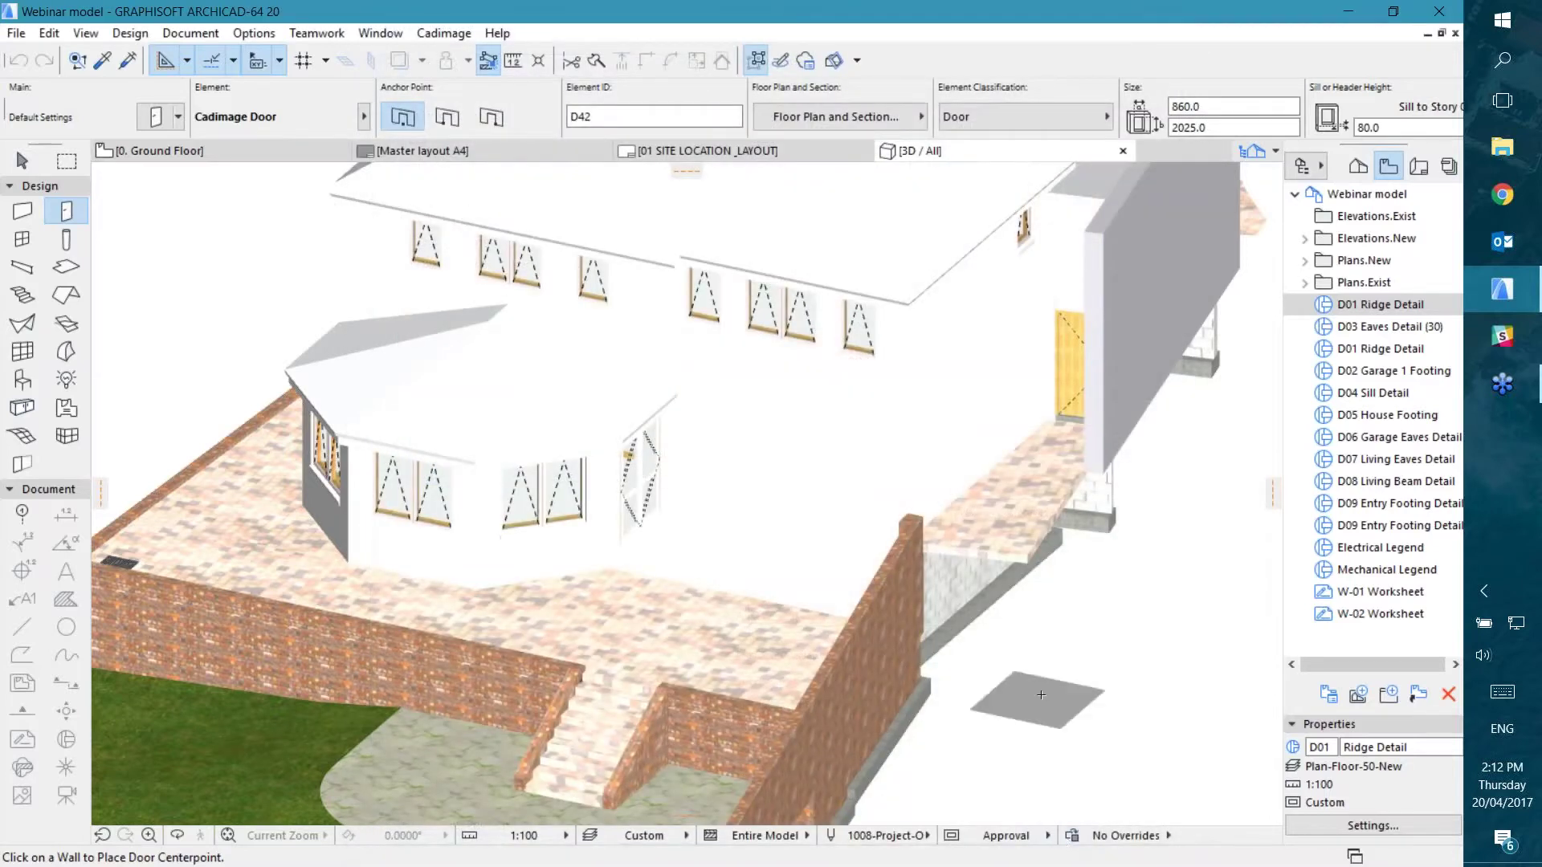
Step: Add two extra glazing panels to the Cadimage Window in the window default settings, making three side by side
click(20, 239)
double_click(20, 240)
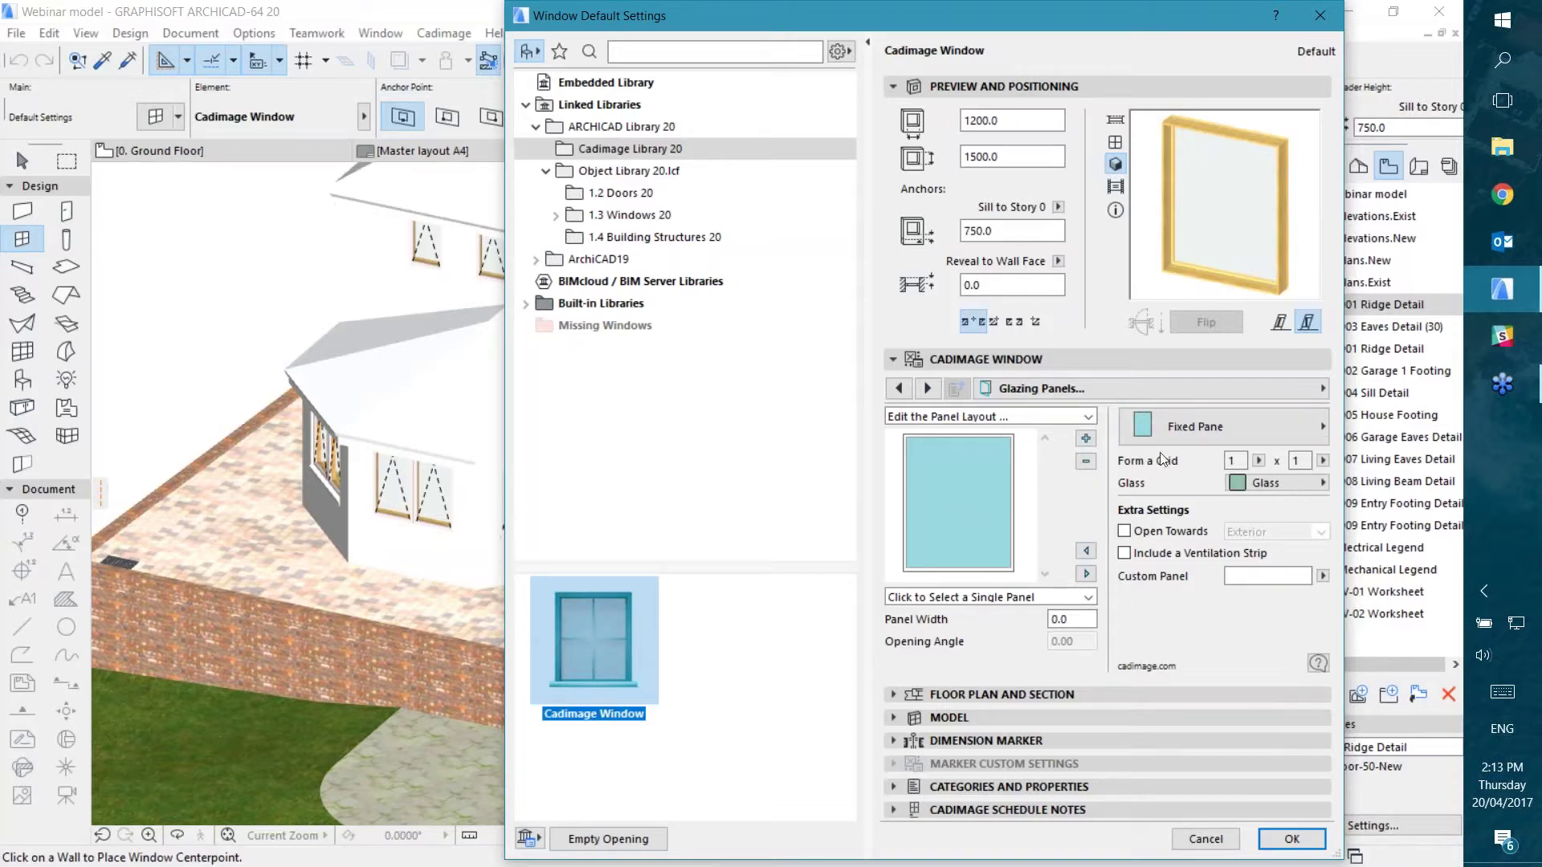
click(1085, 438)
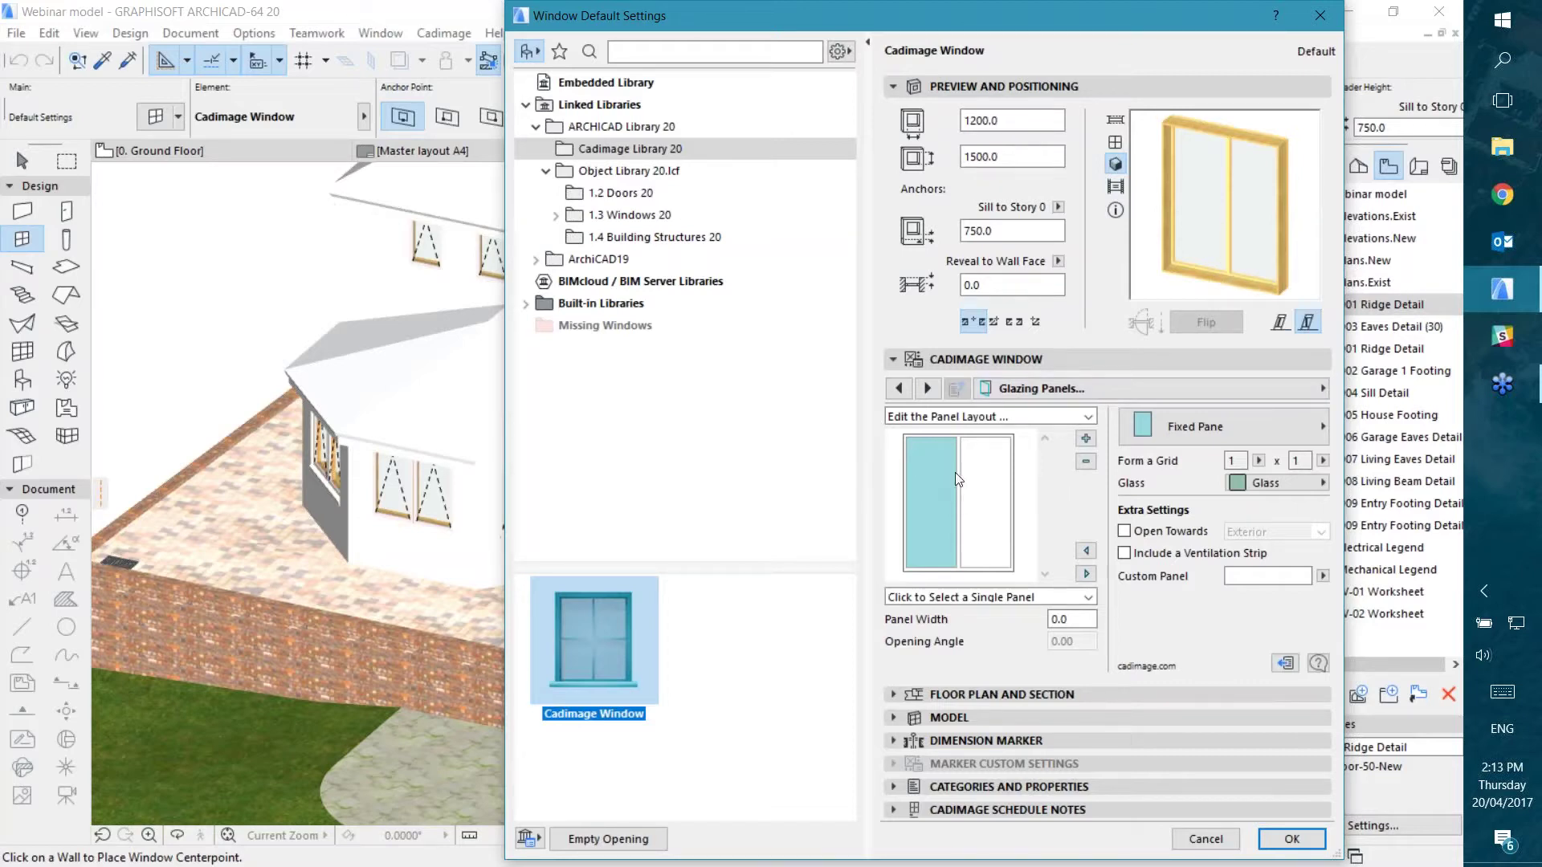
click(1085, 439)
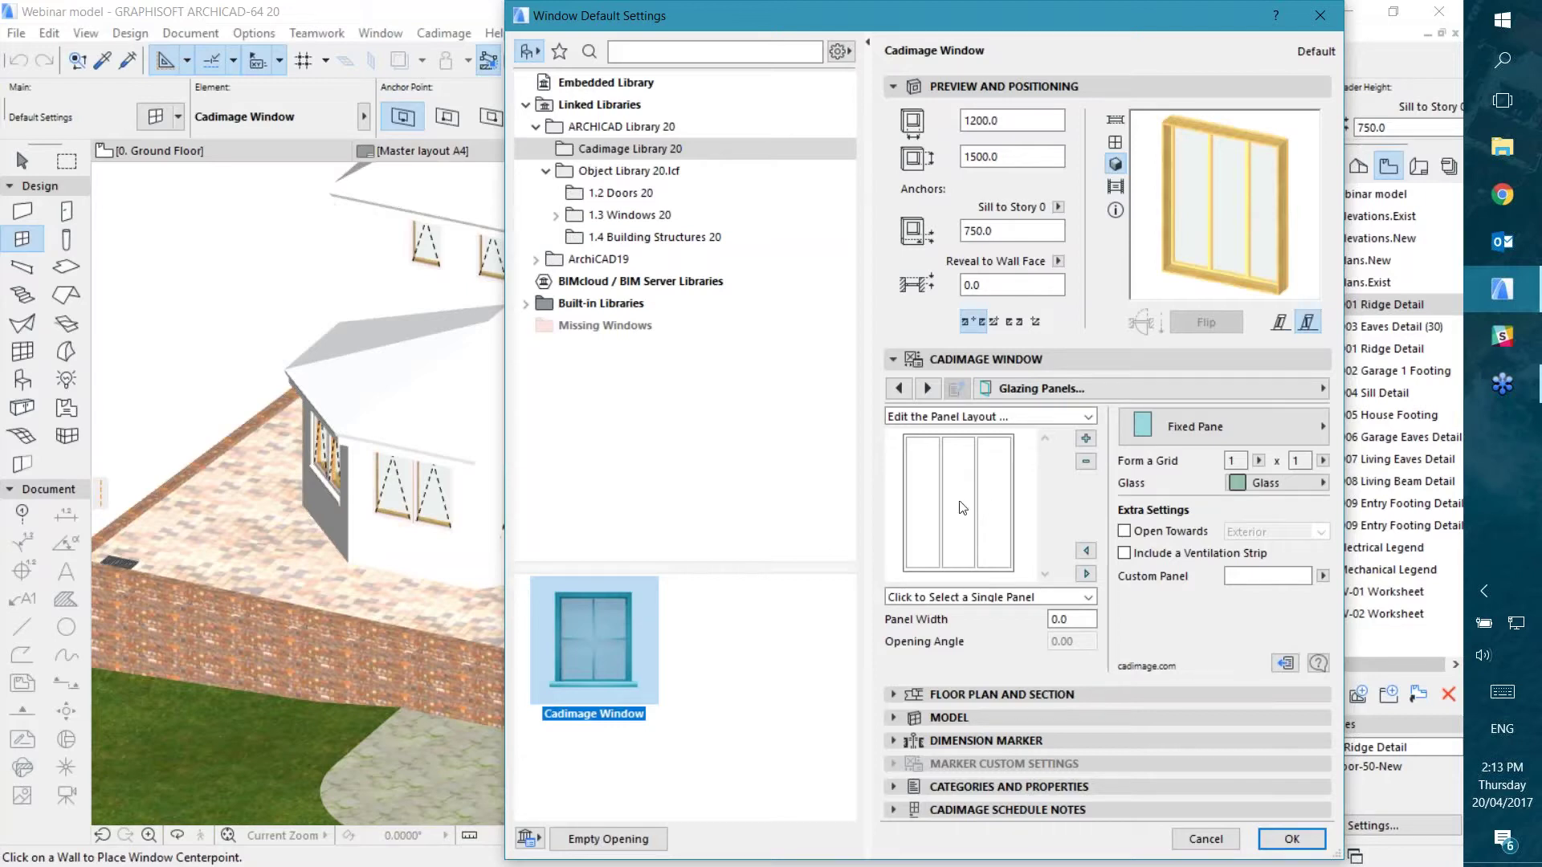
Step: Select the individual glazing panels in the layout and remove the third one, leaving two side by side
click(962, 491)
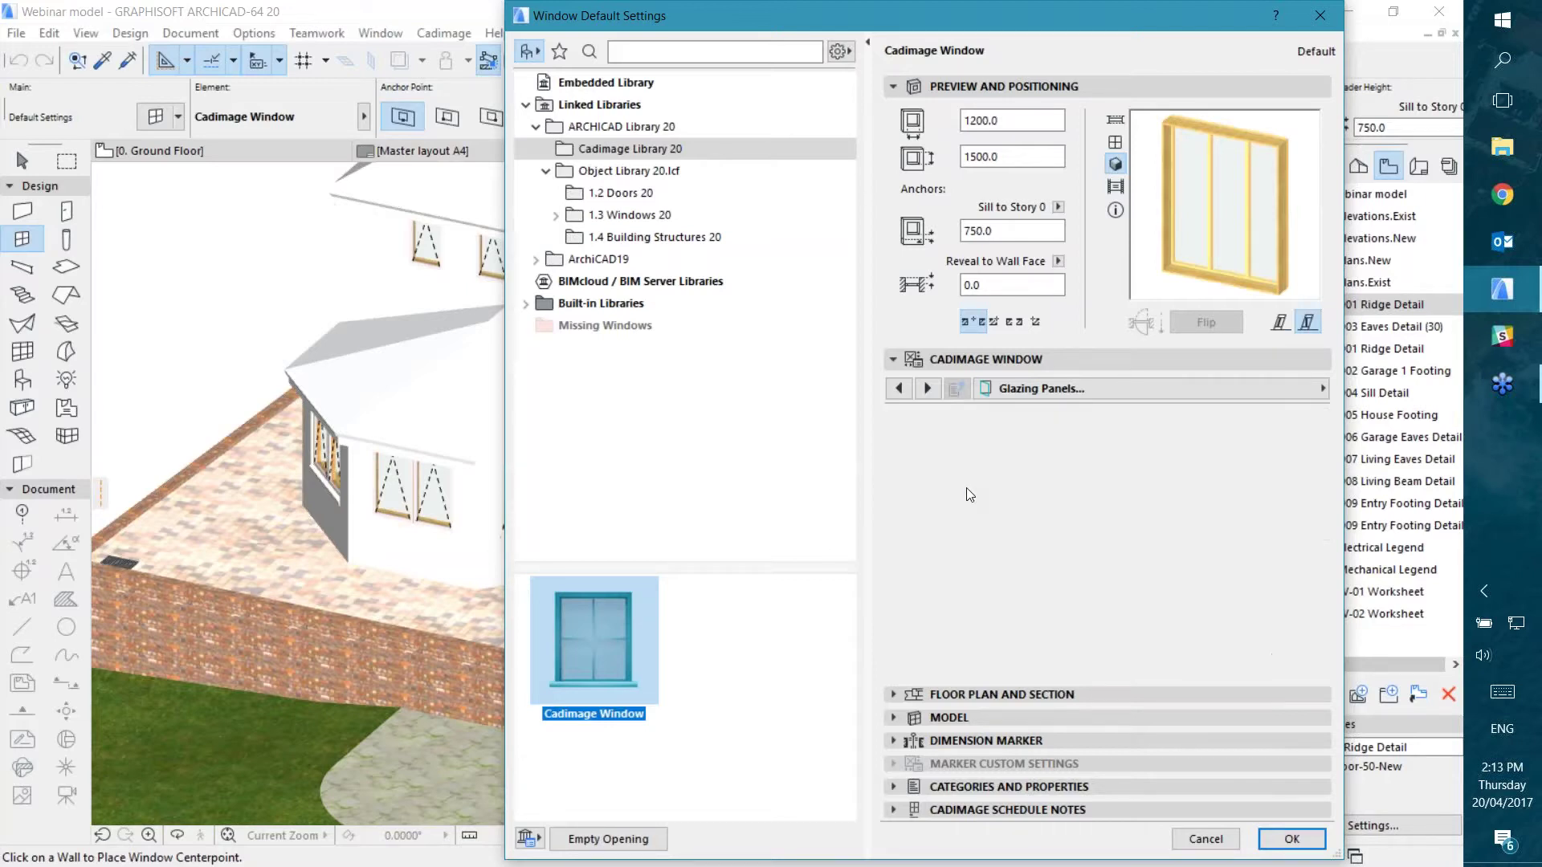
click(996, 497)
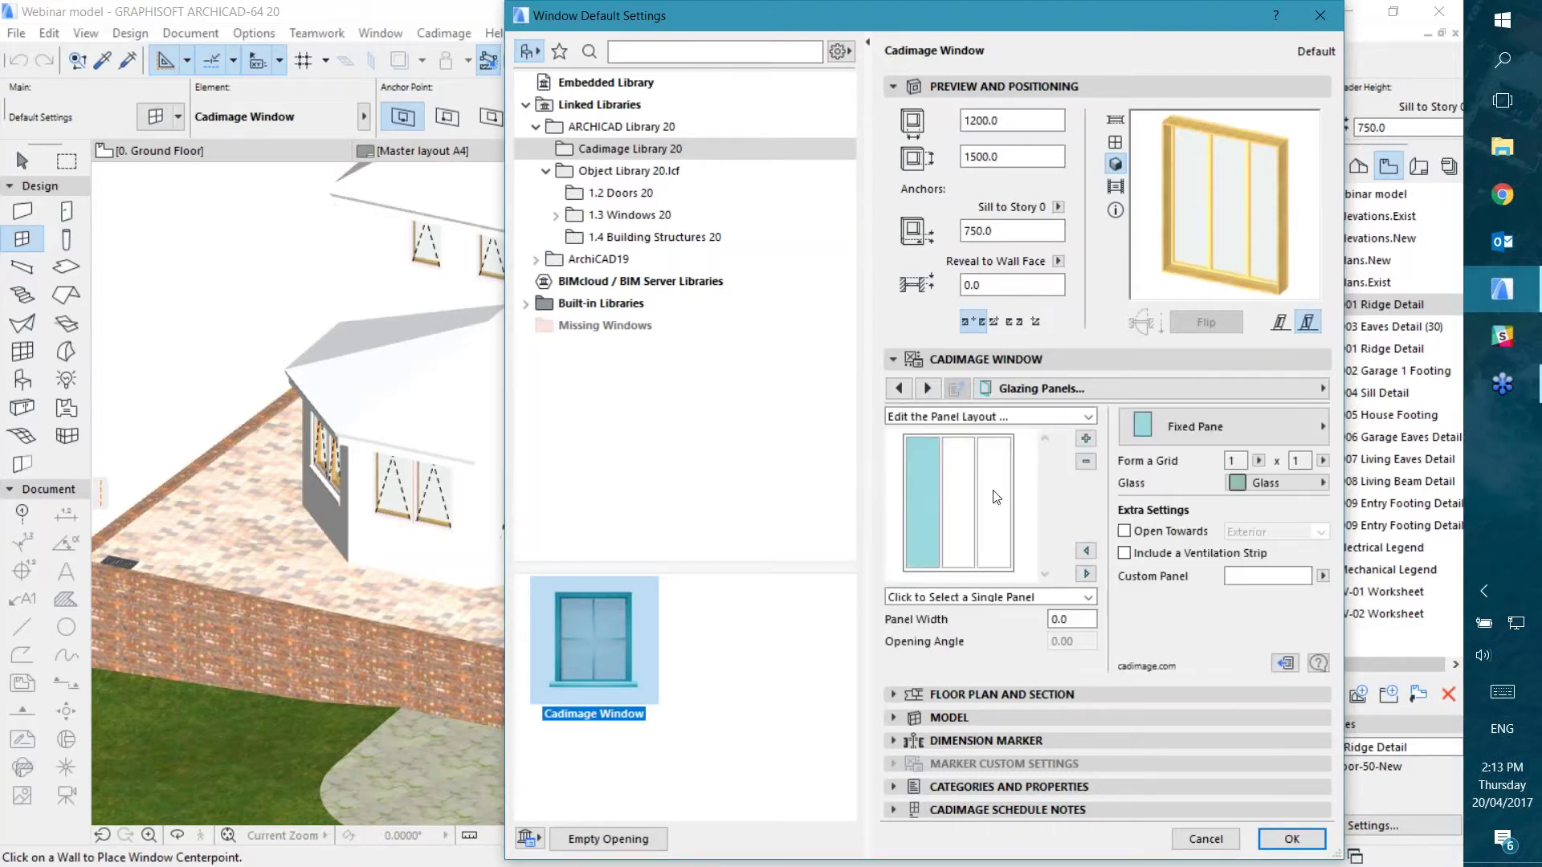
click(994, 475)
click(1086, 461)
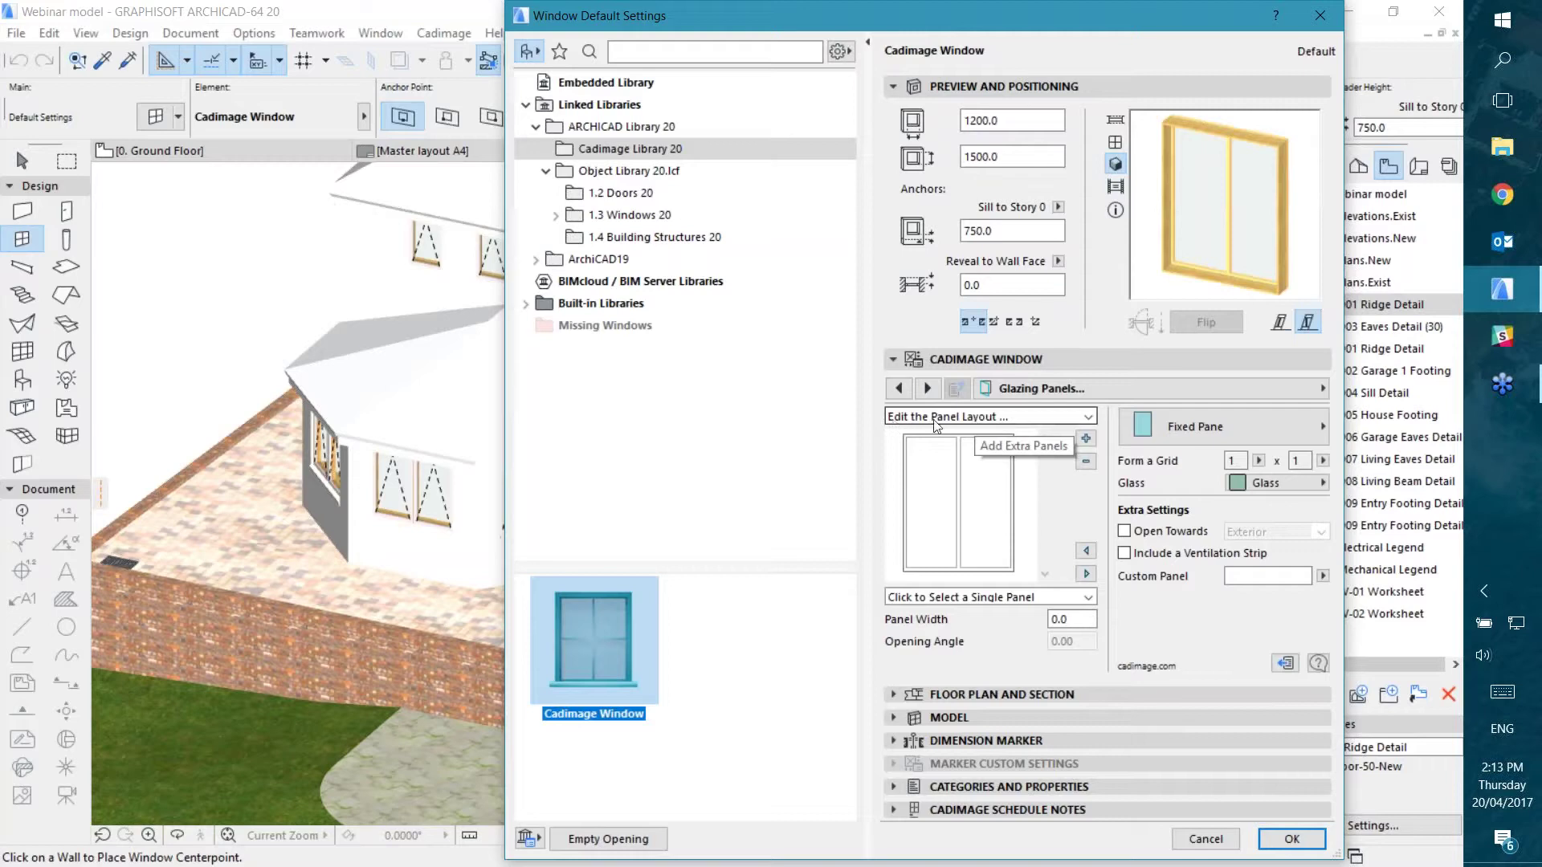
Step: Insert a panel above the second glazing panel of the window, and remove that extra panel again
click(976, 417)
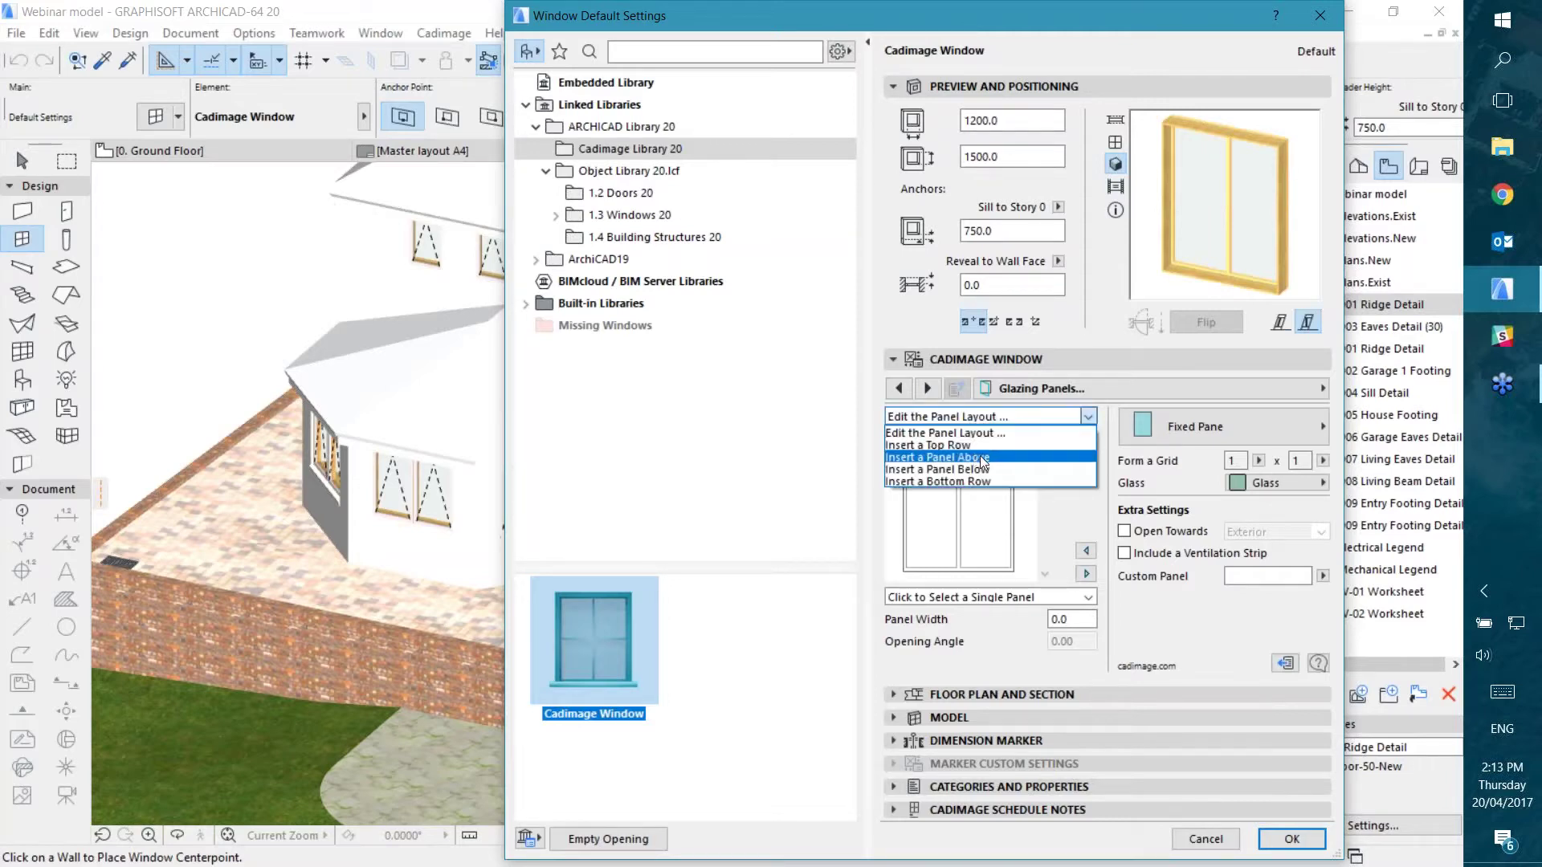
click(938, 457)
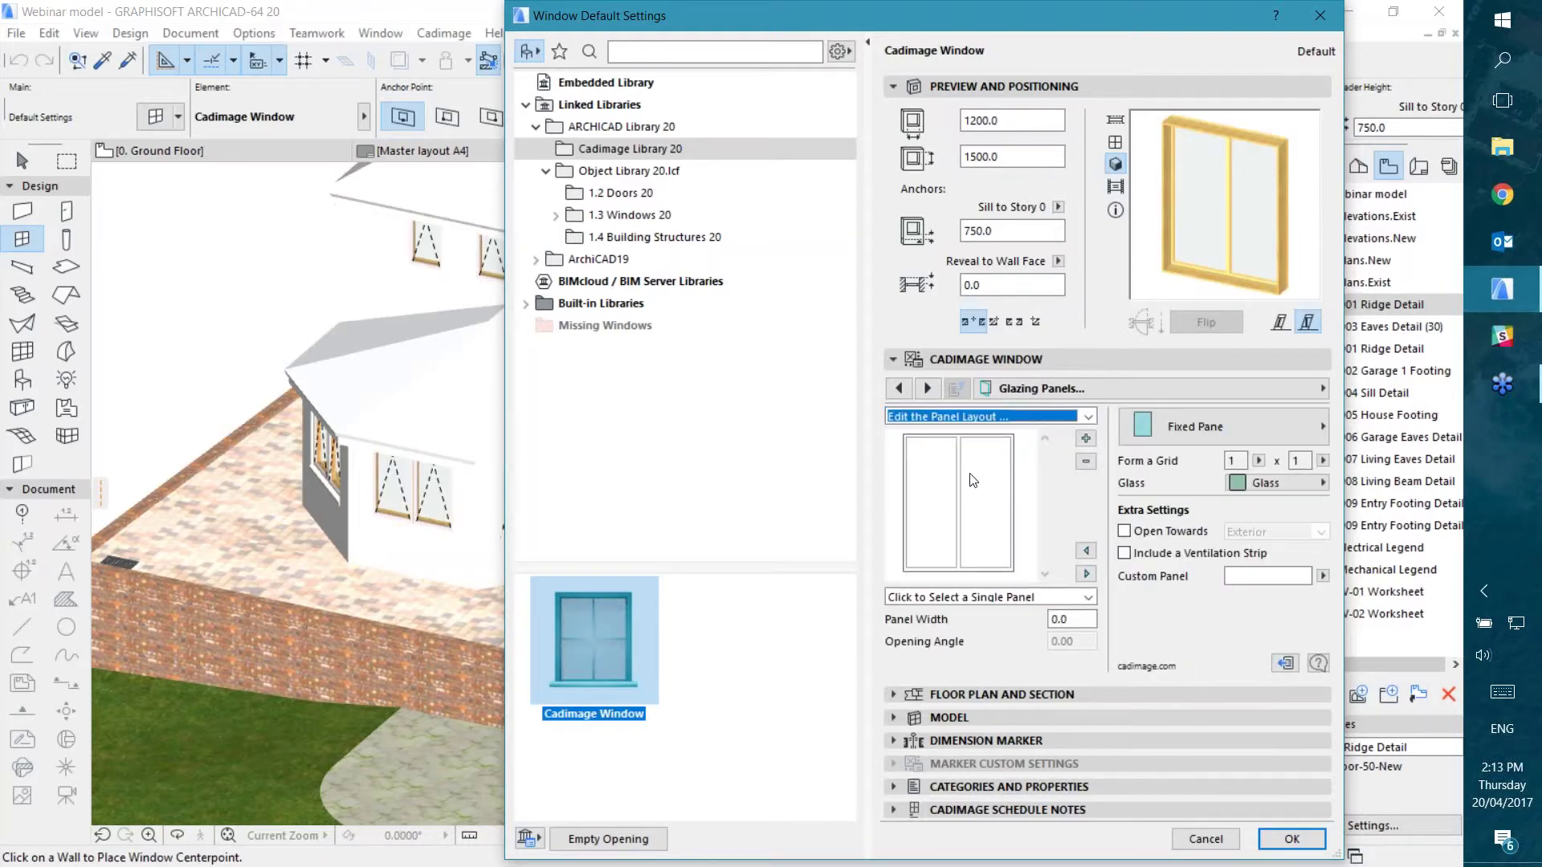
click(976, 469)
click(997, 416)
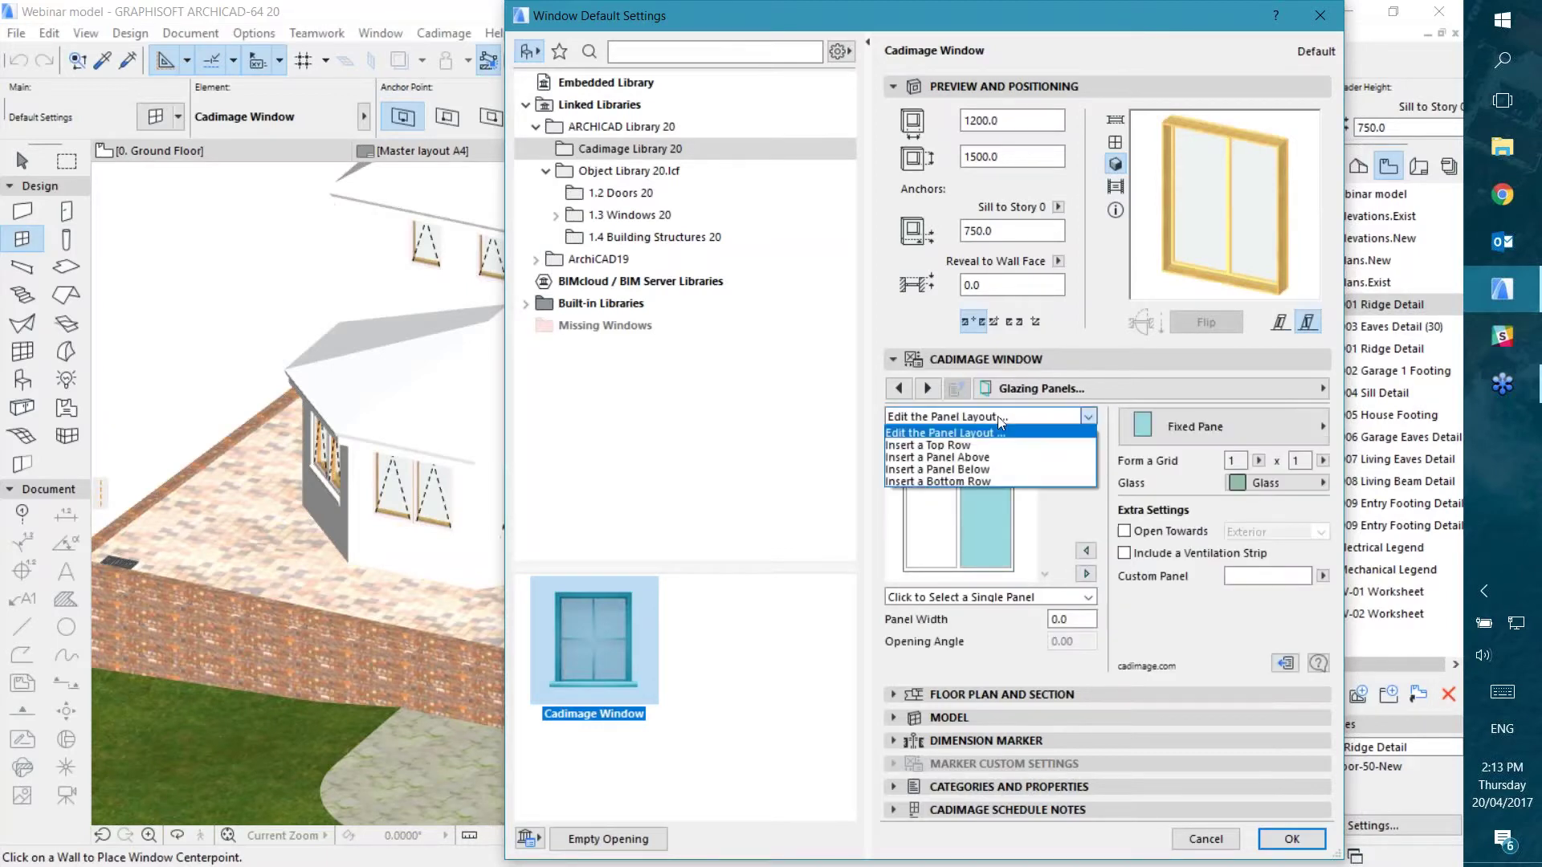
click(968, 458)
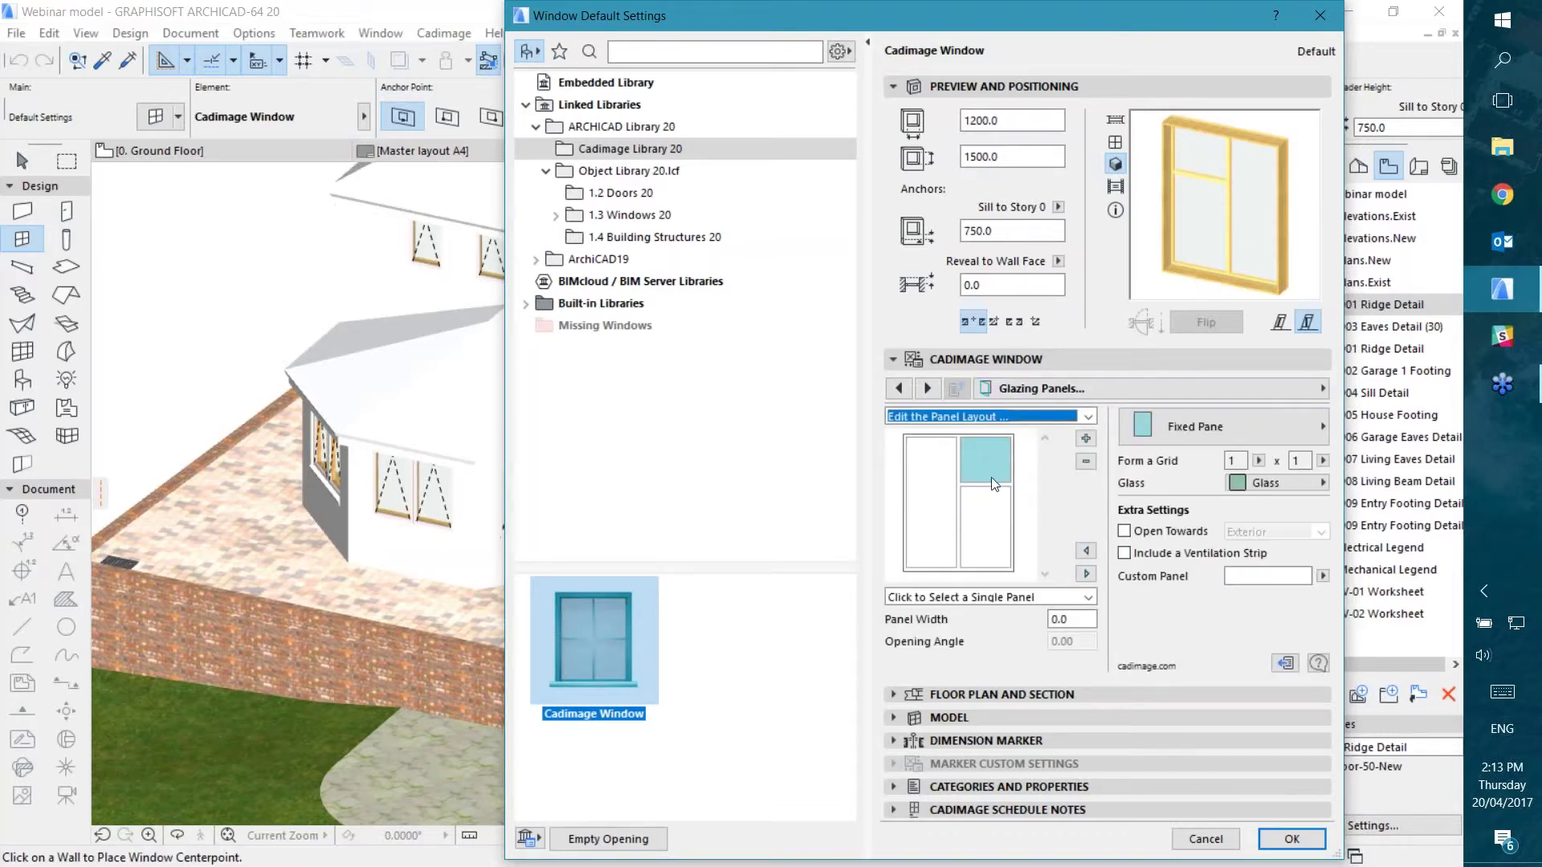
click(1089, 465)
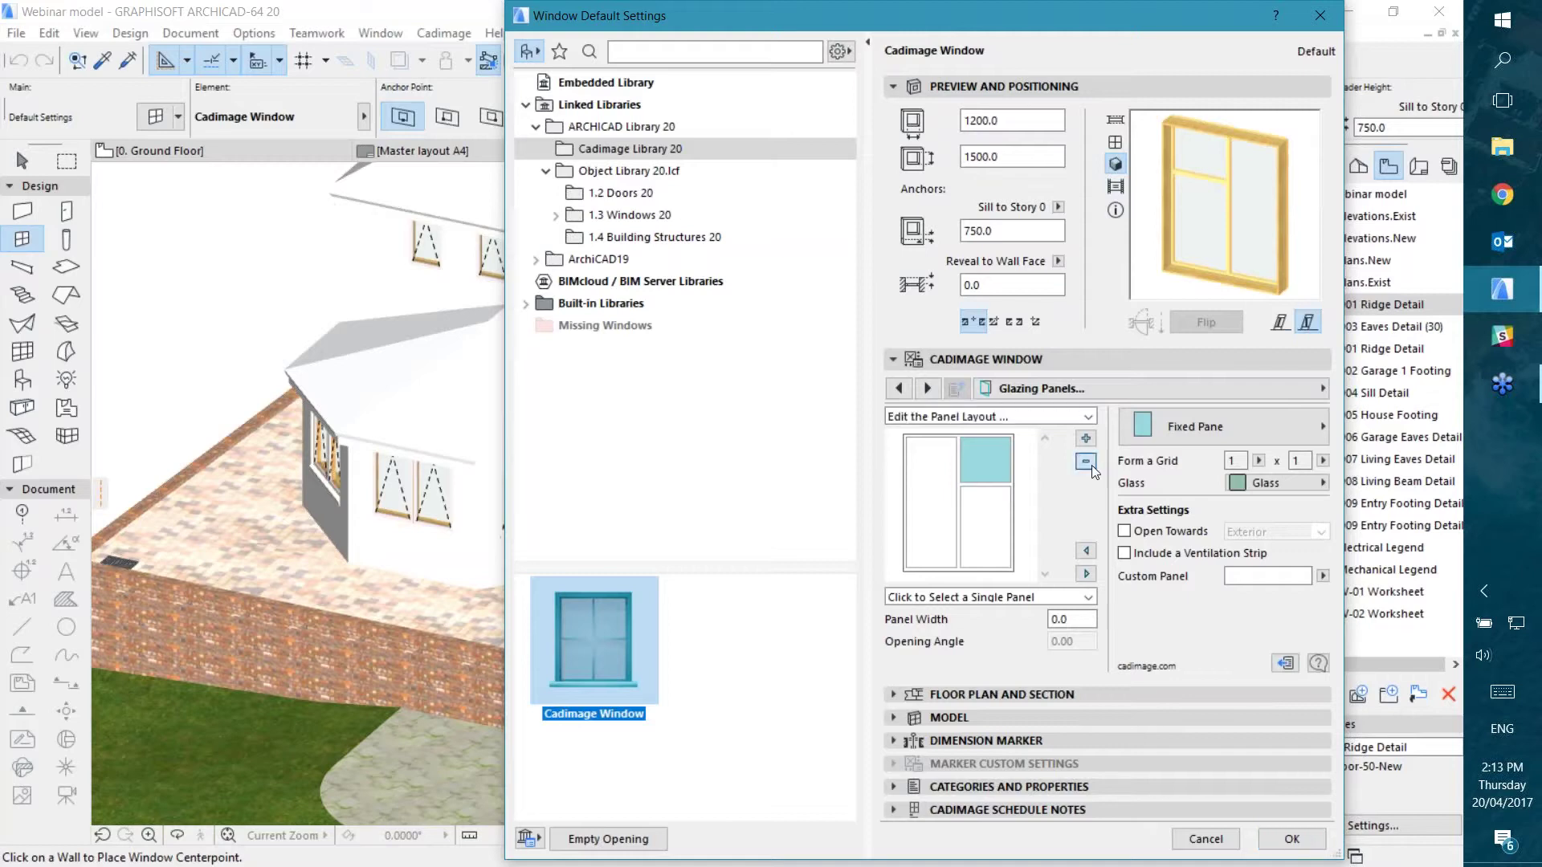
Step: Insert a top row spanning both glazing panels of the window and select its panel
click(1006, 416)
click(959, 434)
click(960, 450)
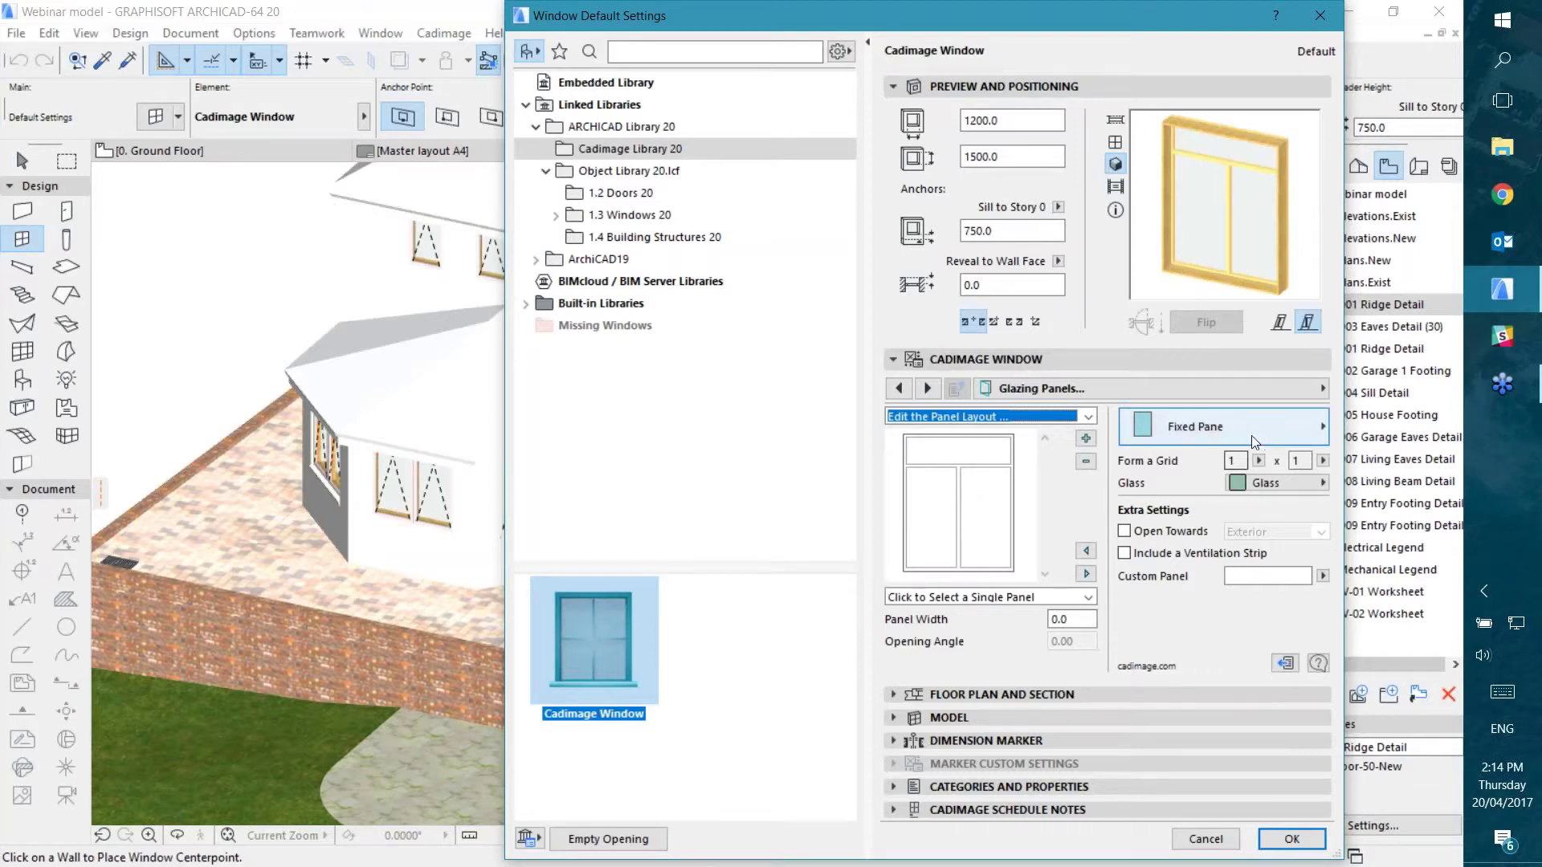
click(951, 450)
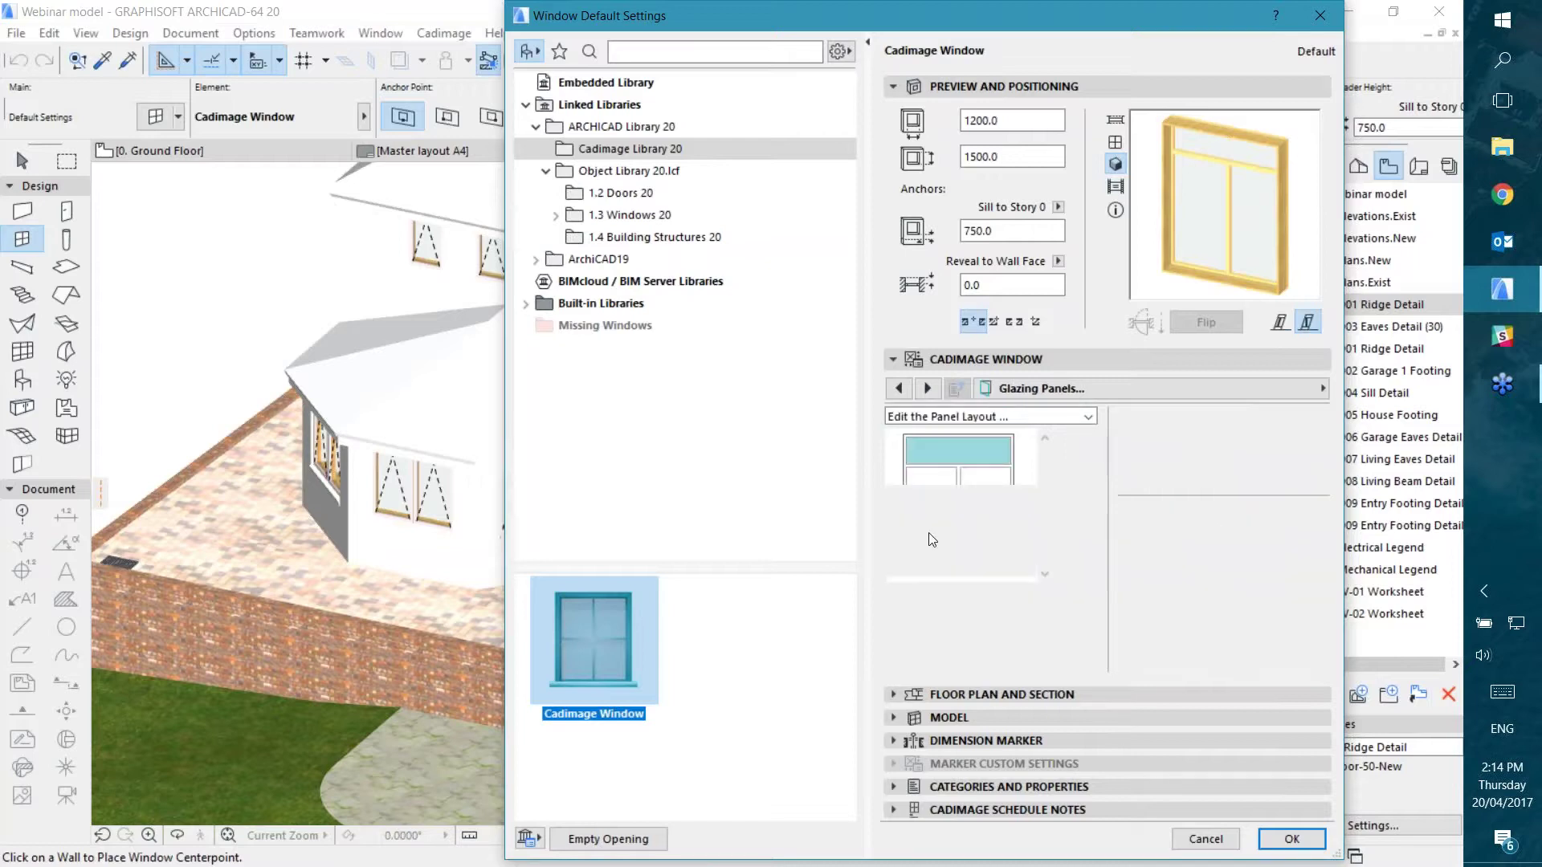
Step: Select the lower-left glazing panel of the window and set its panel width to 800
click(941, 509)
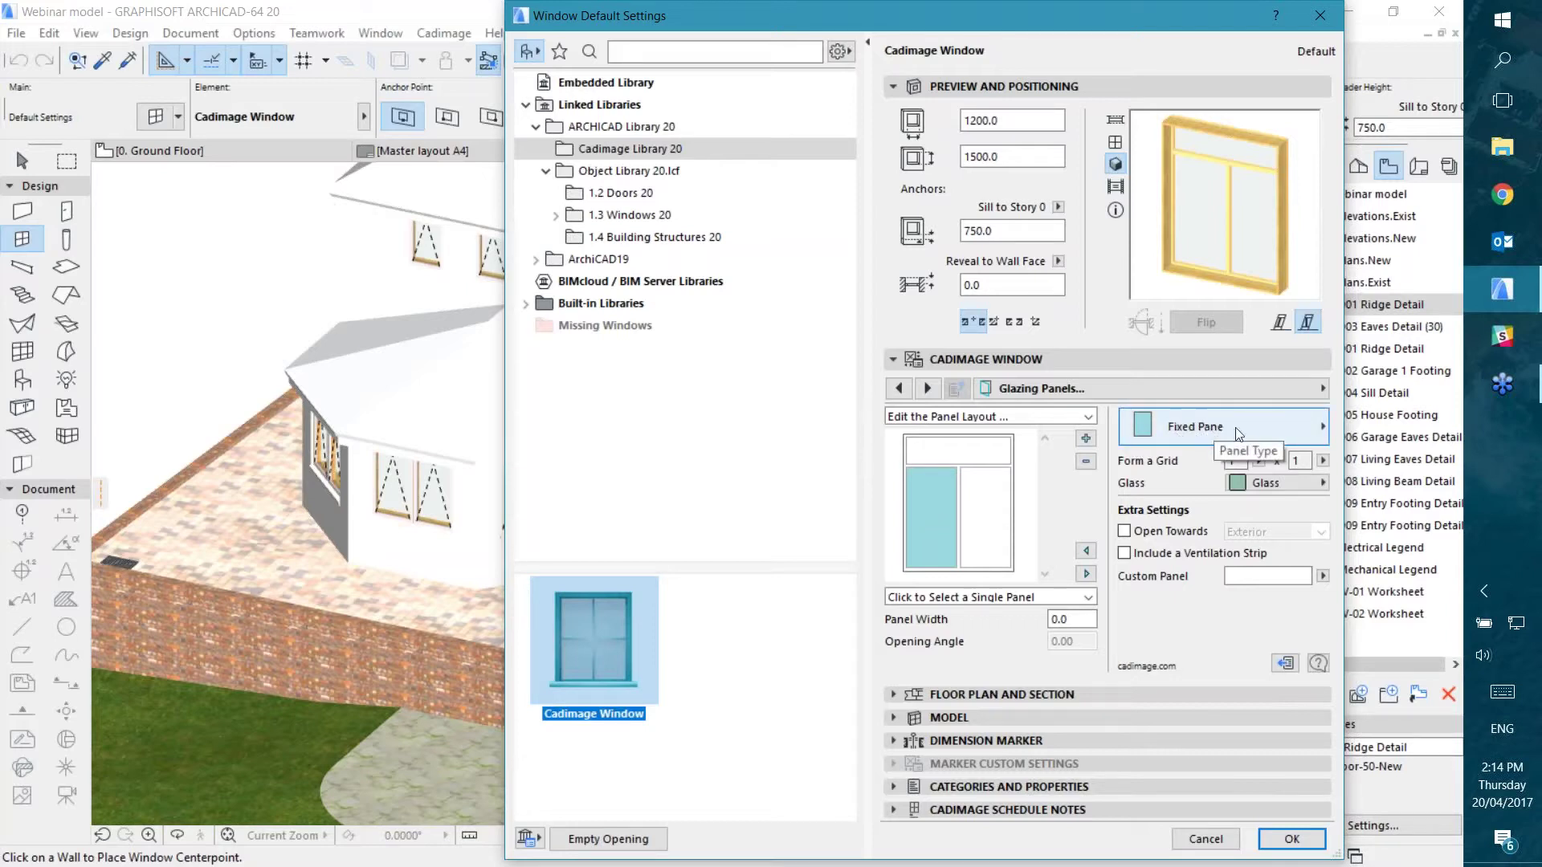
click(1299, 460)
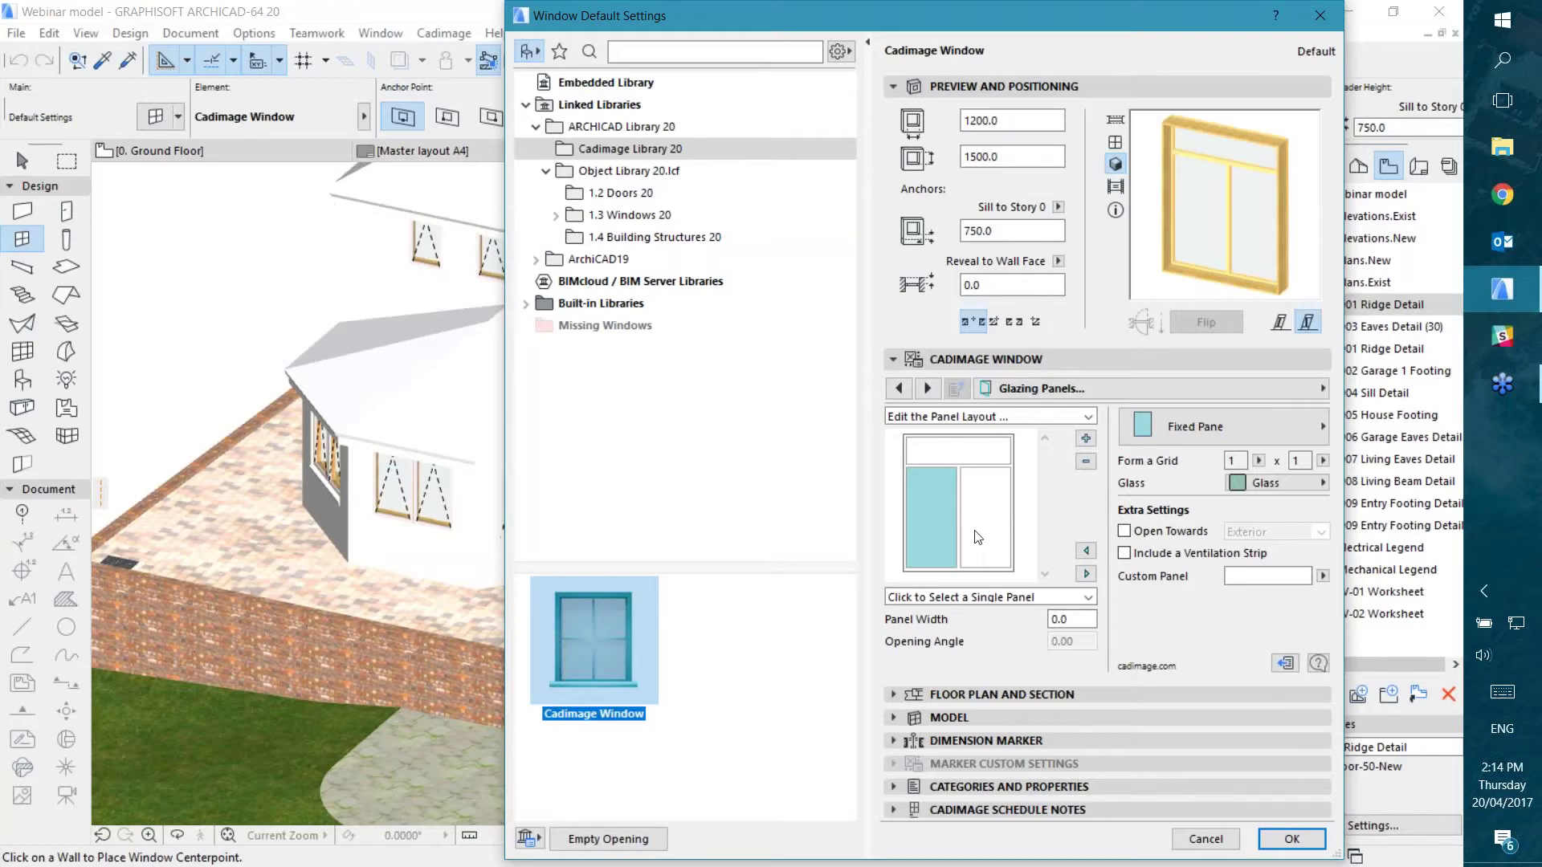
click(1080, 618)
text(800)
key(Return)
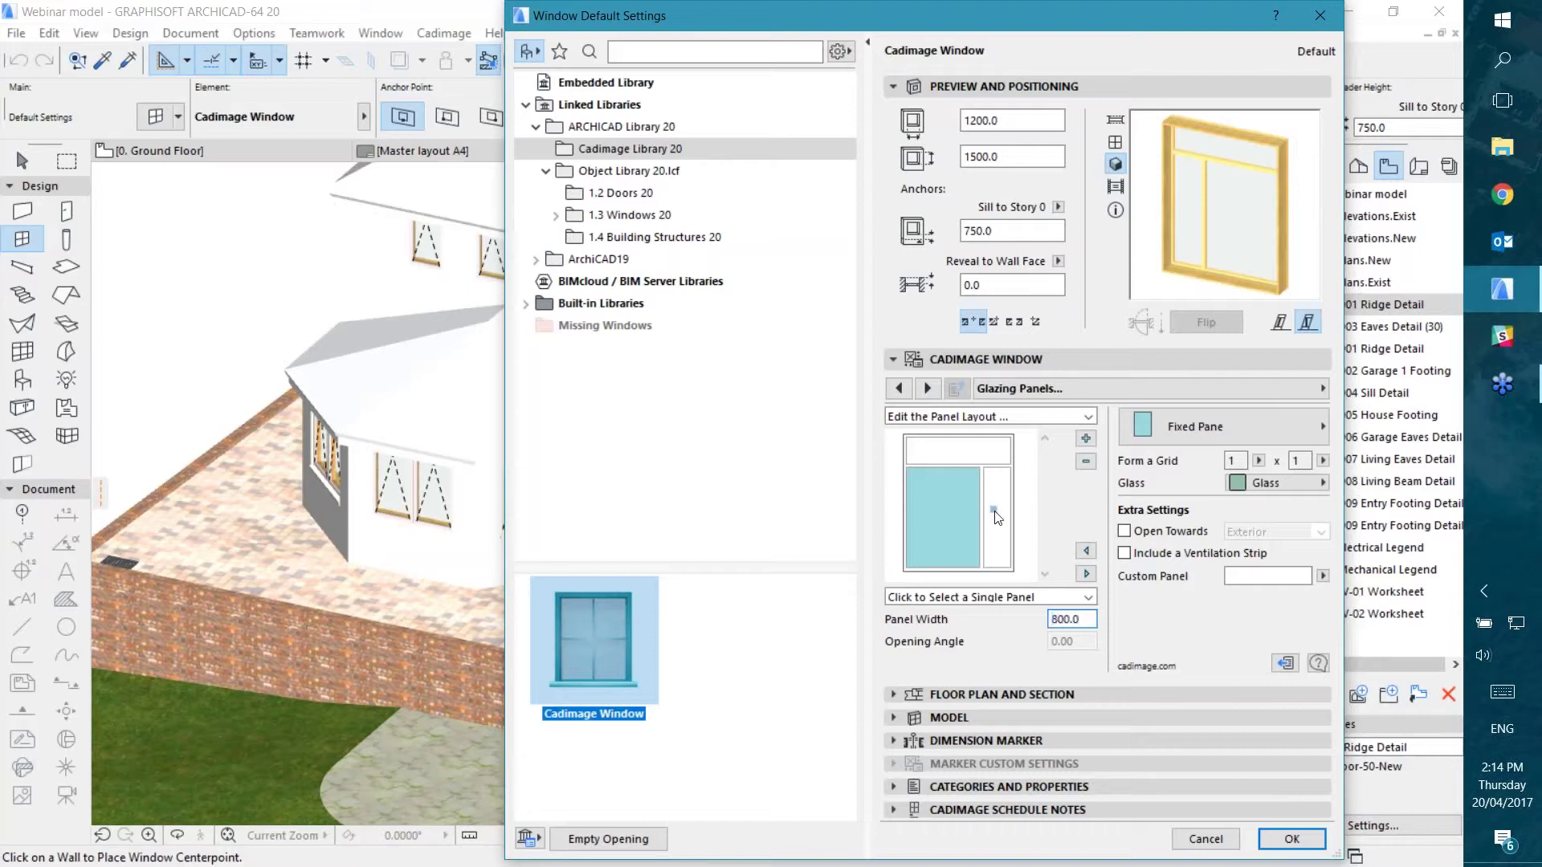
Step: Select the lower-right glazing panel, reselect the lower-left one and unlock its panel width by resetting it to 0
click(999, 517)
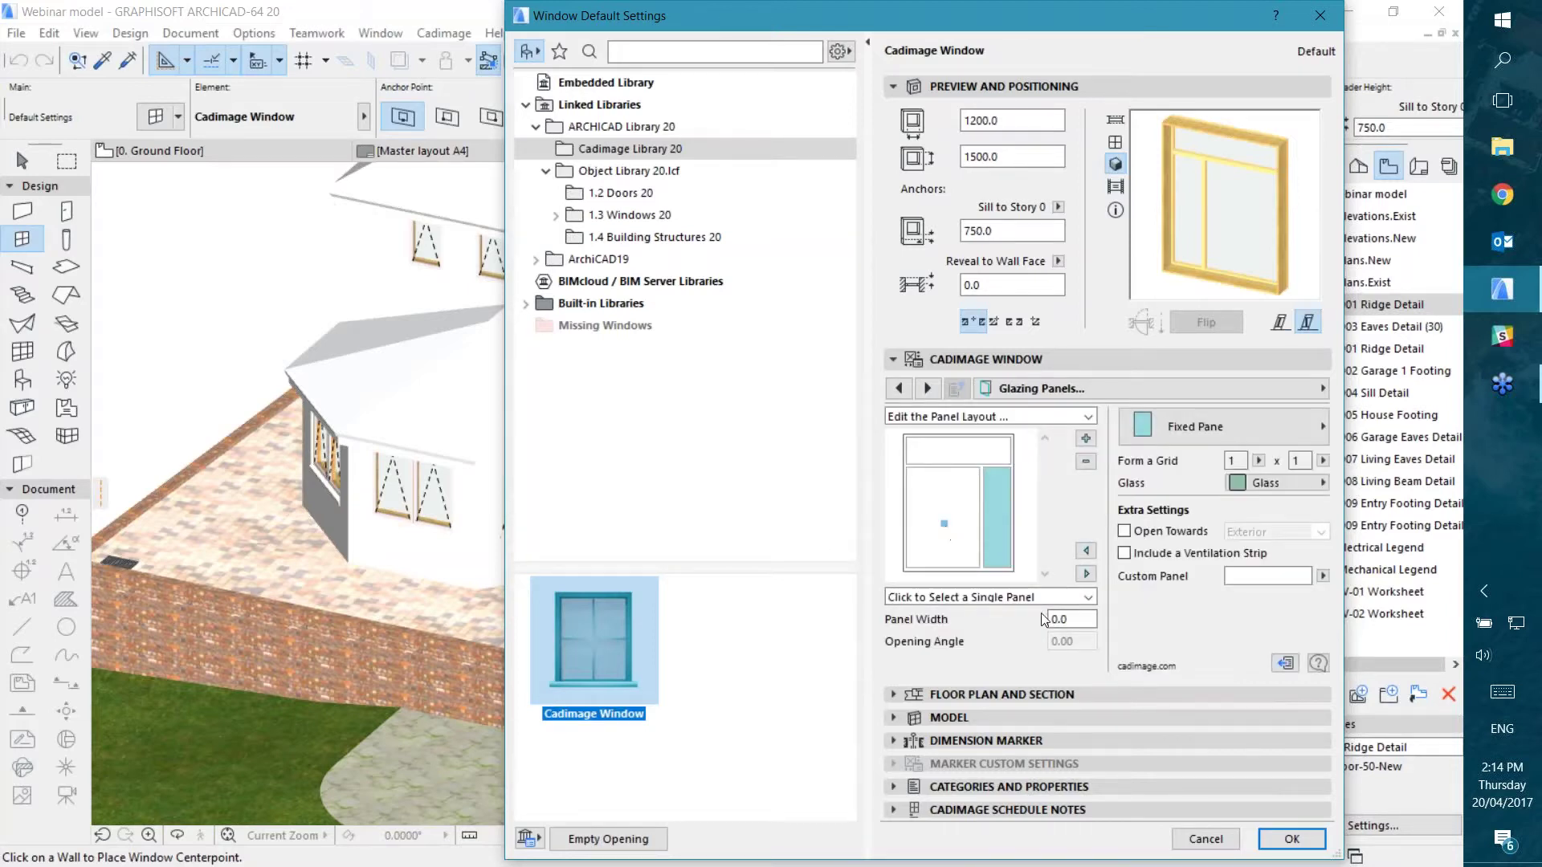
click(947, 530)
double_click(1089, 621)
text(600)
key(Return)
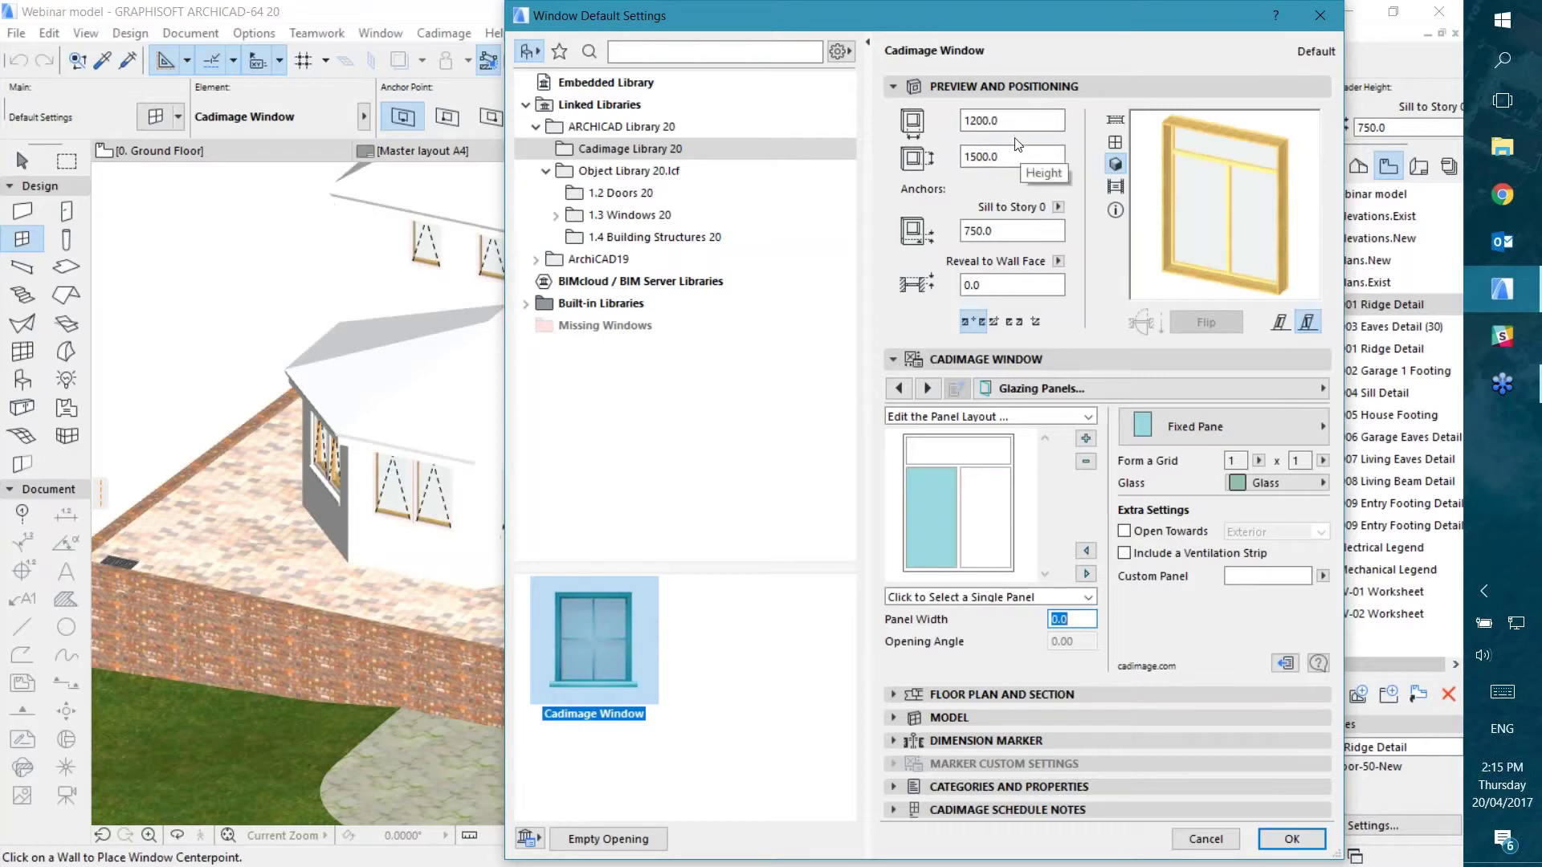
Step: Set the overall width of the Cadimage Window to 2400
drag(1012, 118, 947, 120)
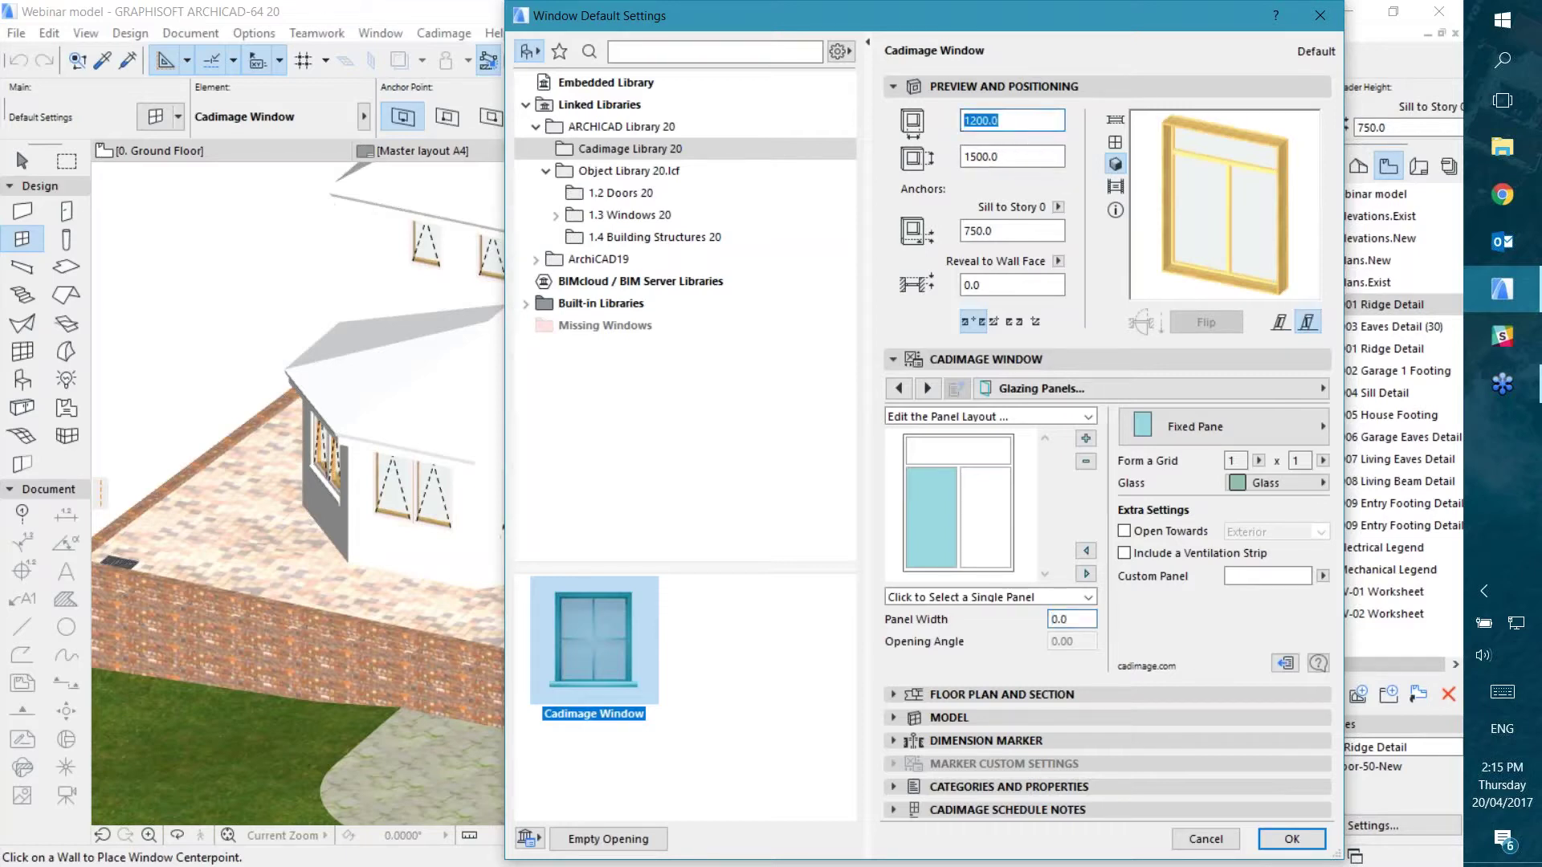
text(2400)
key(Tab)
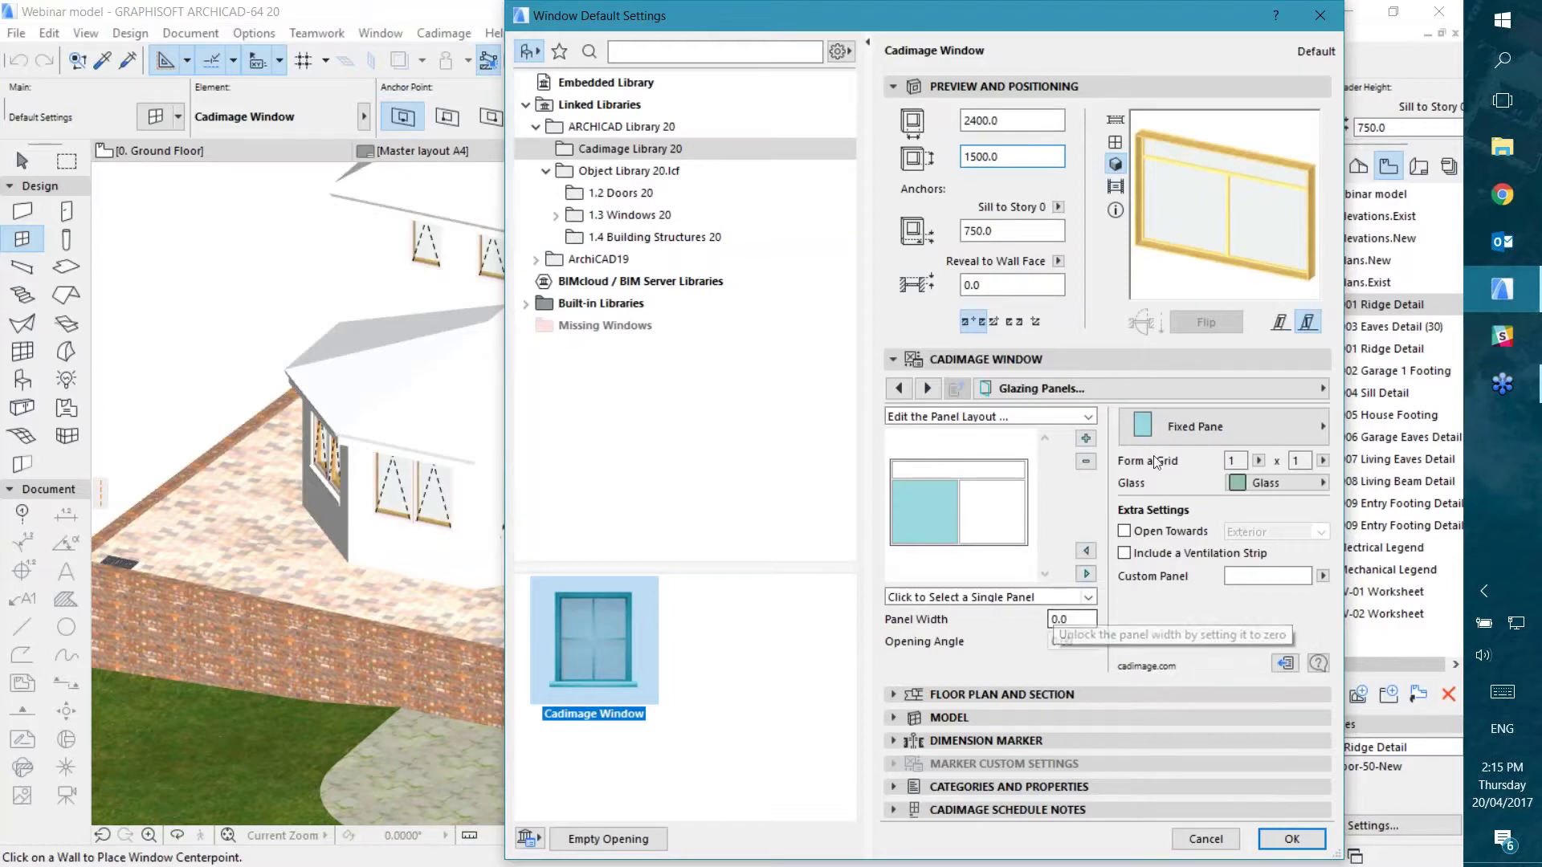
Step: Look through the panel types available for the selected glazing panel, and bring up the window's Shape settings
click(1215, 428)
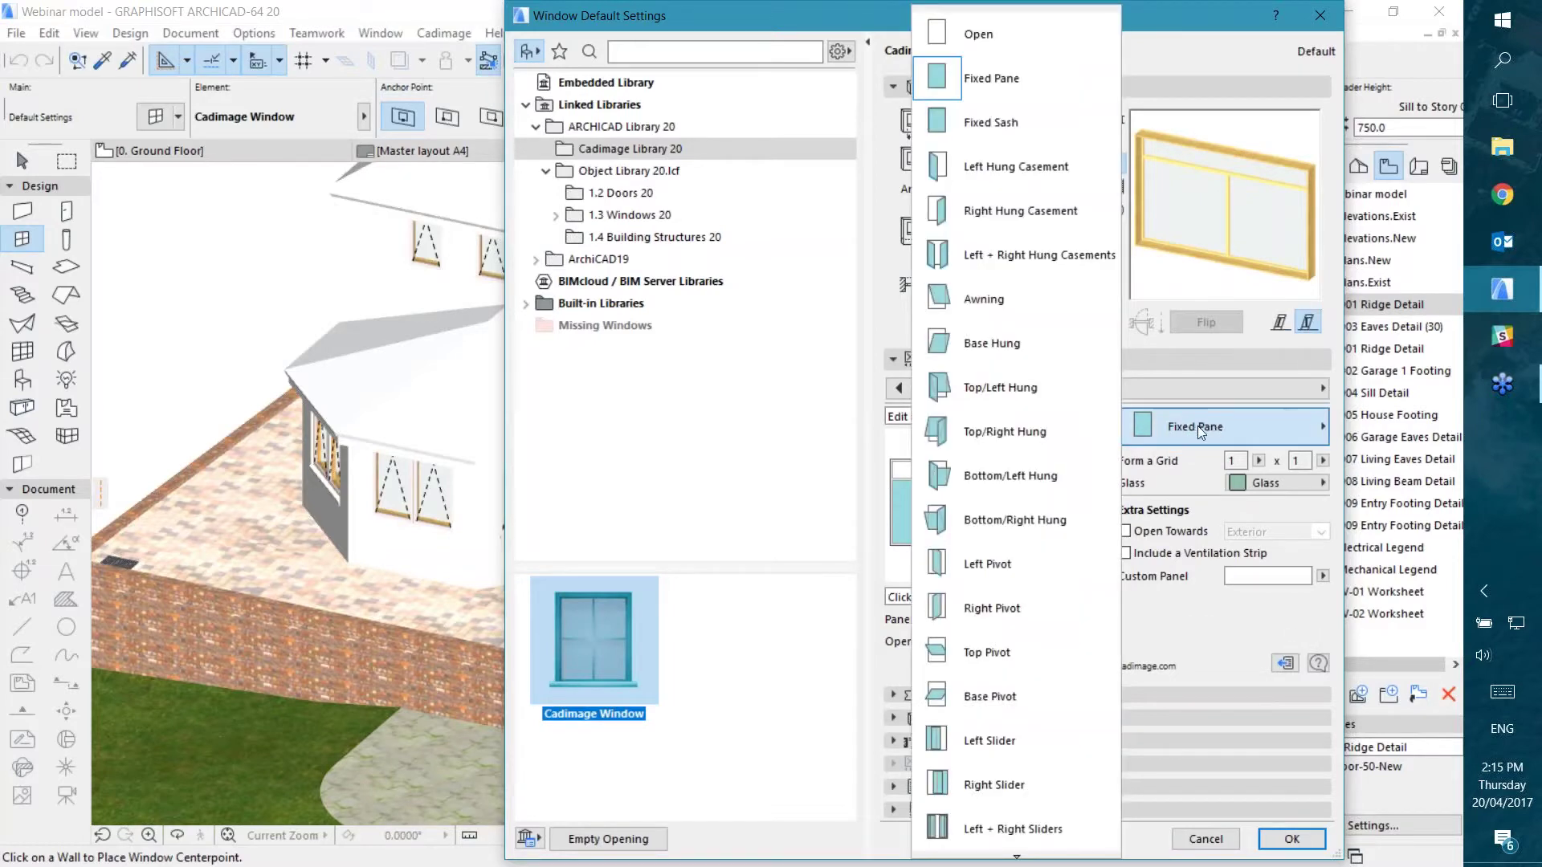
click(1197, 425)
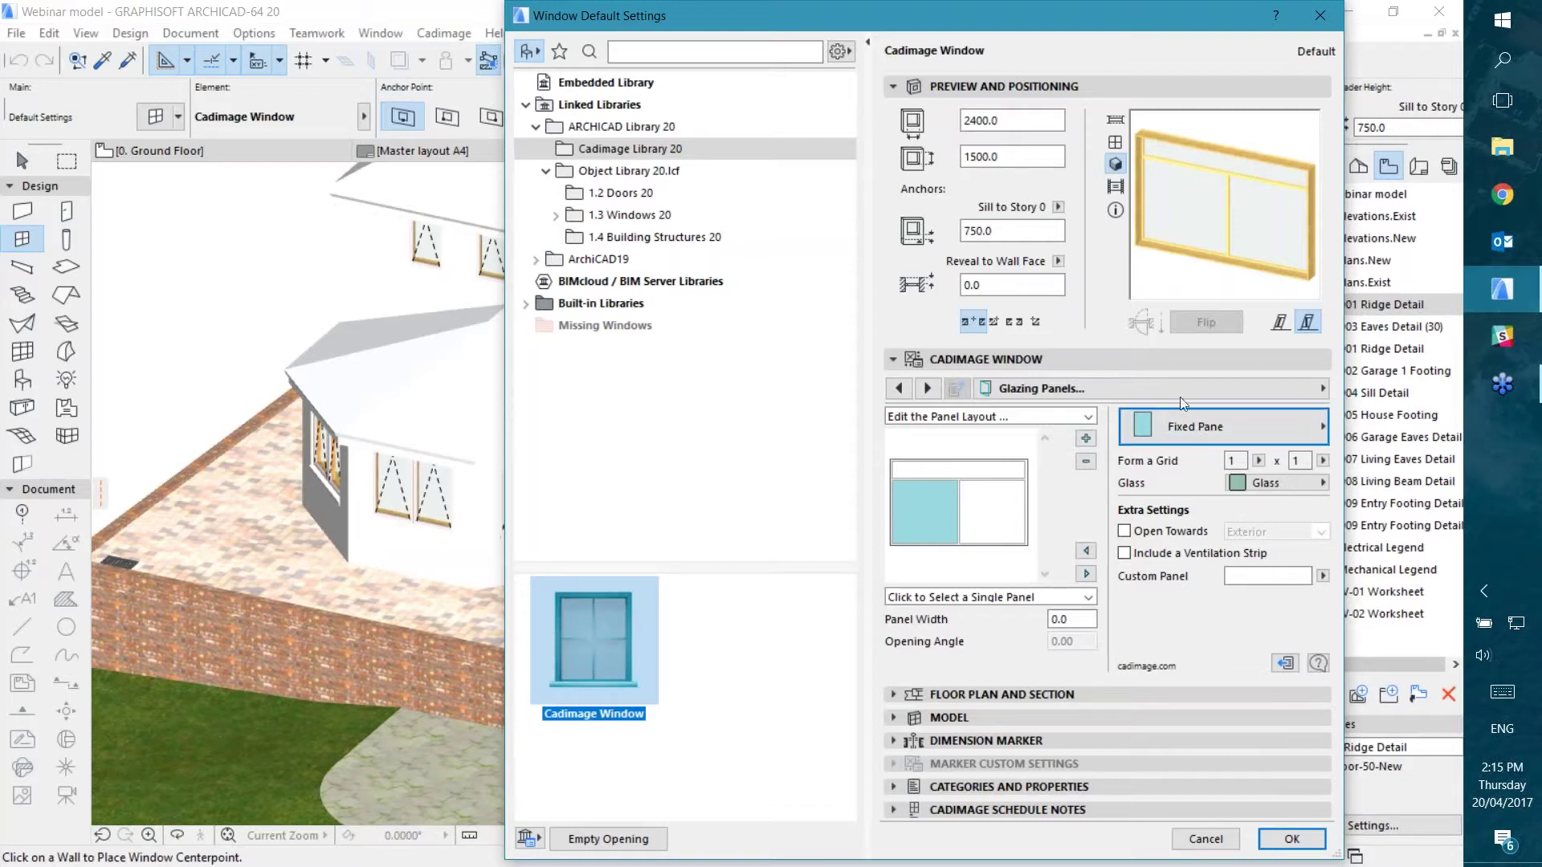
click(1188, 390)
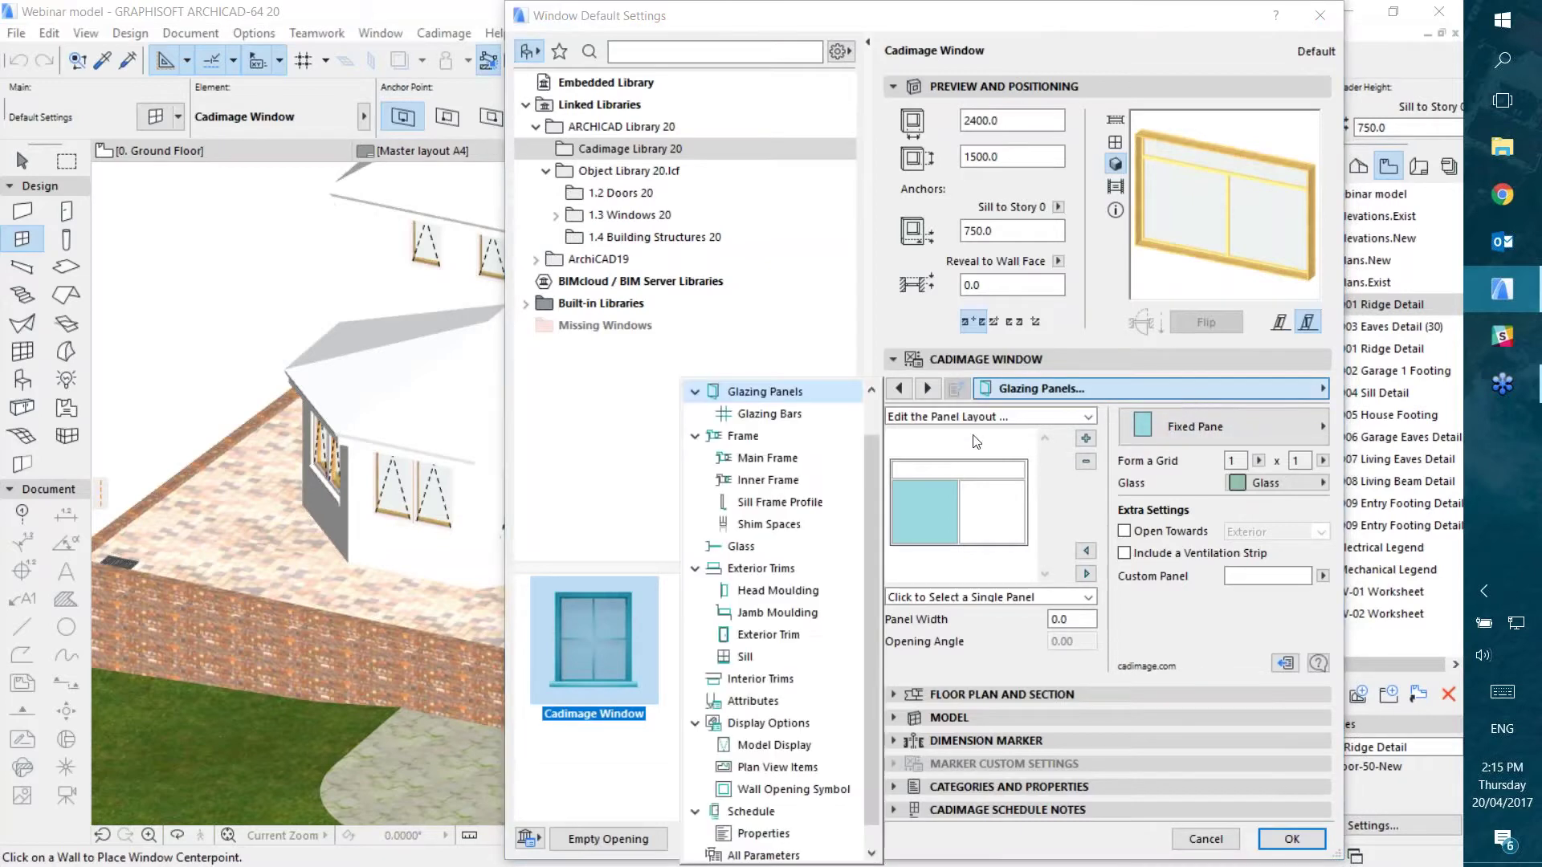
scroll(880, 413, up, 1)
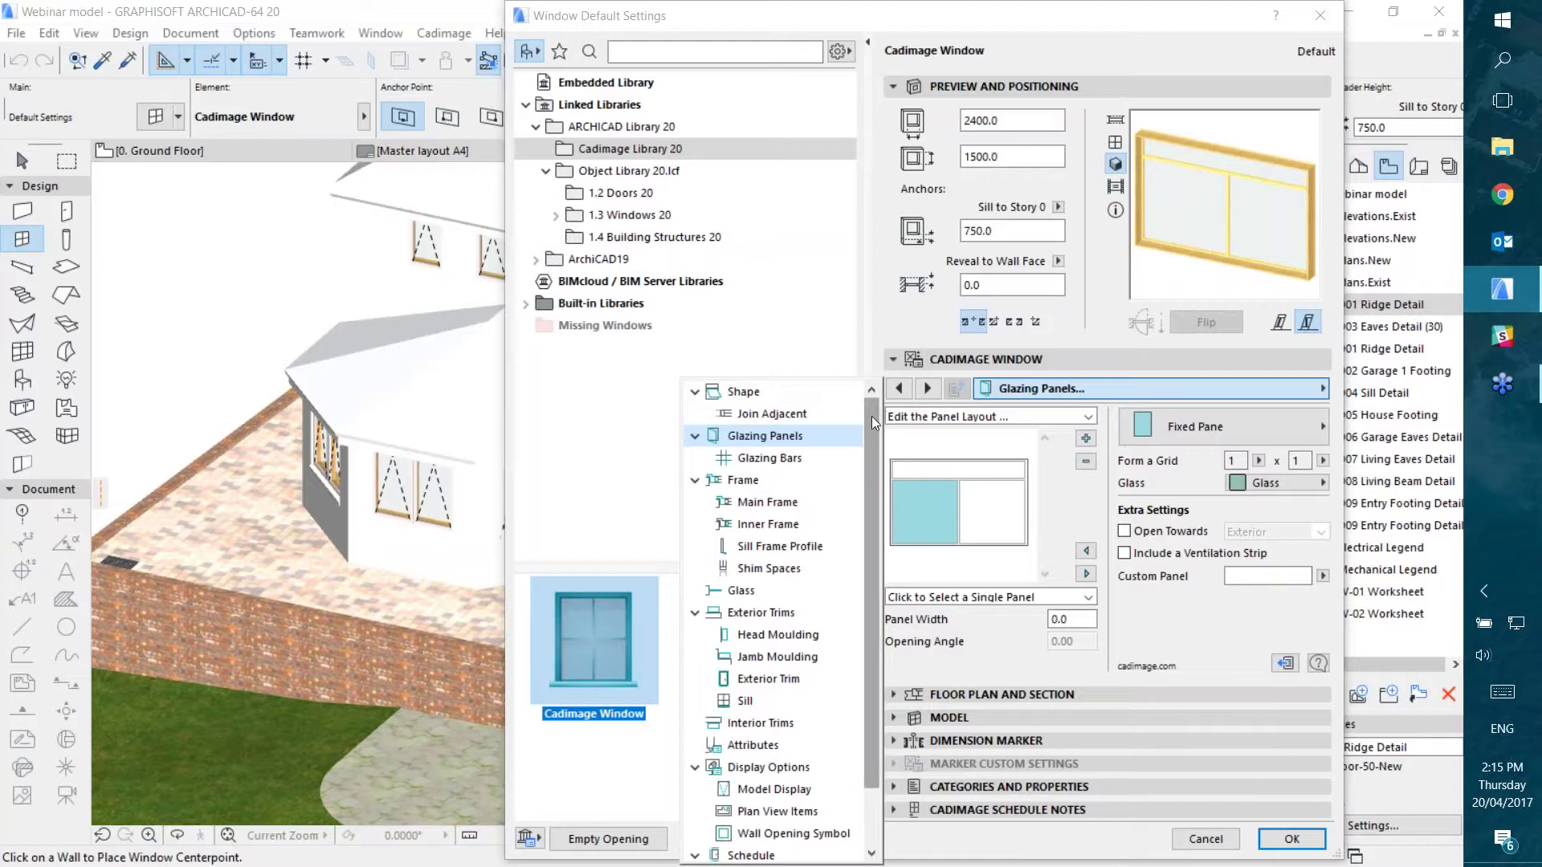
click(738, 393)
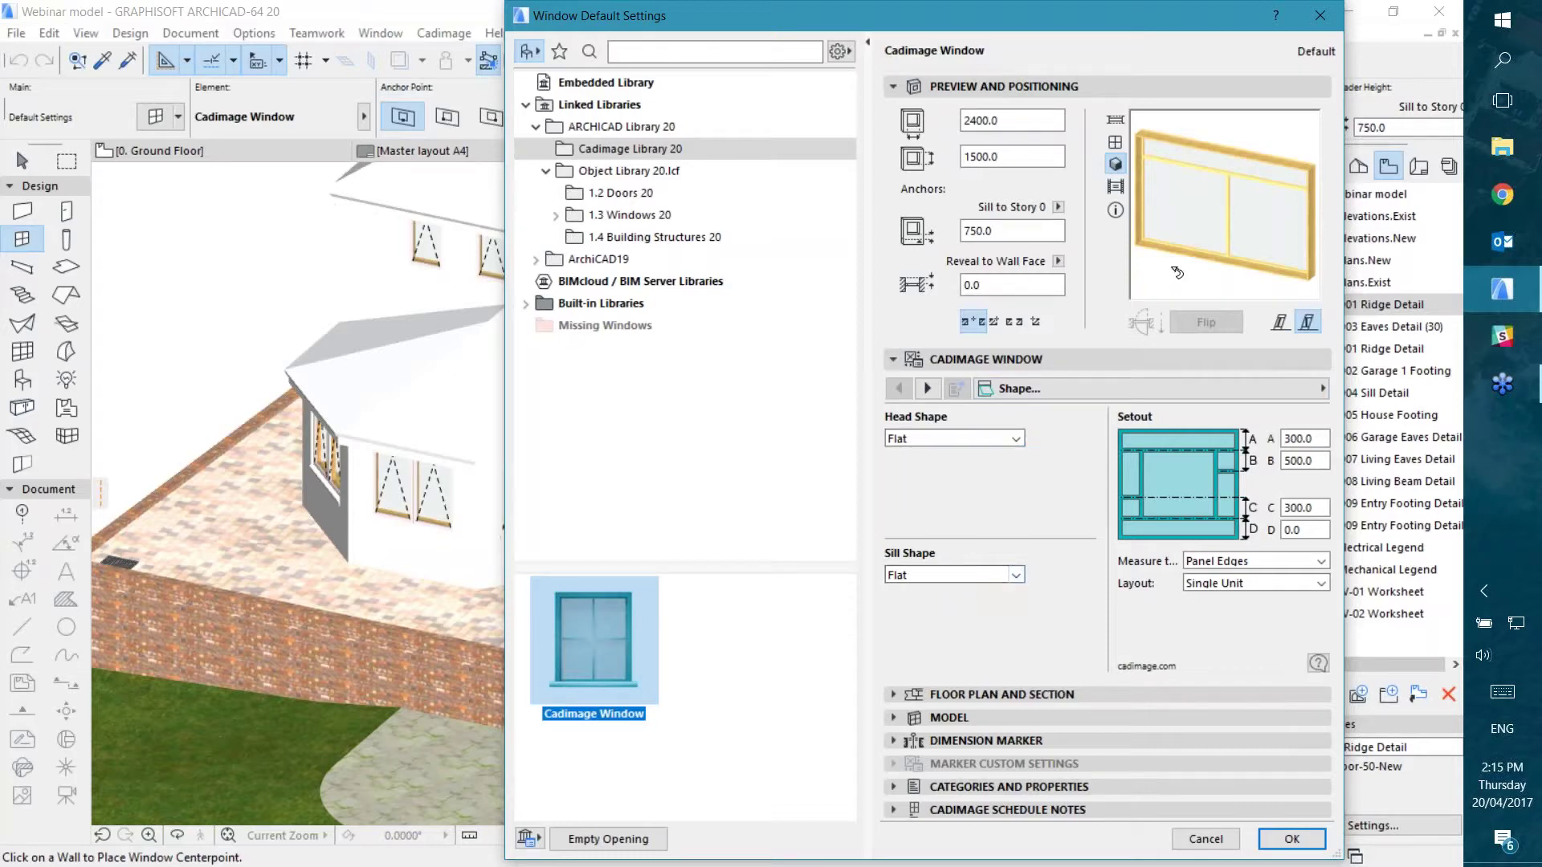
Step: Try the Rounded Corners, Gothic Arch and Gable head shapes on the window
click(1018, 437)
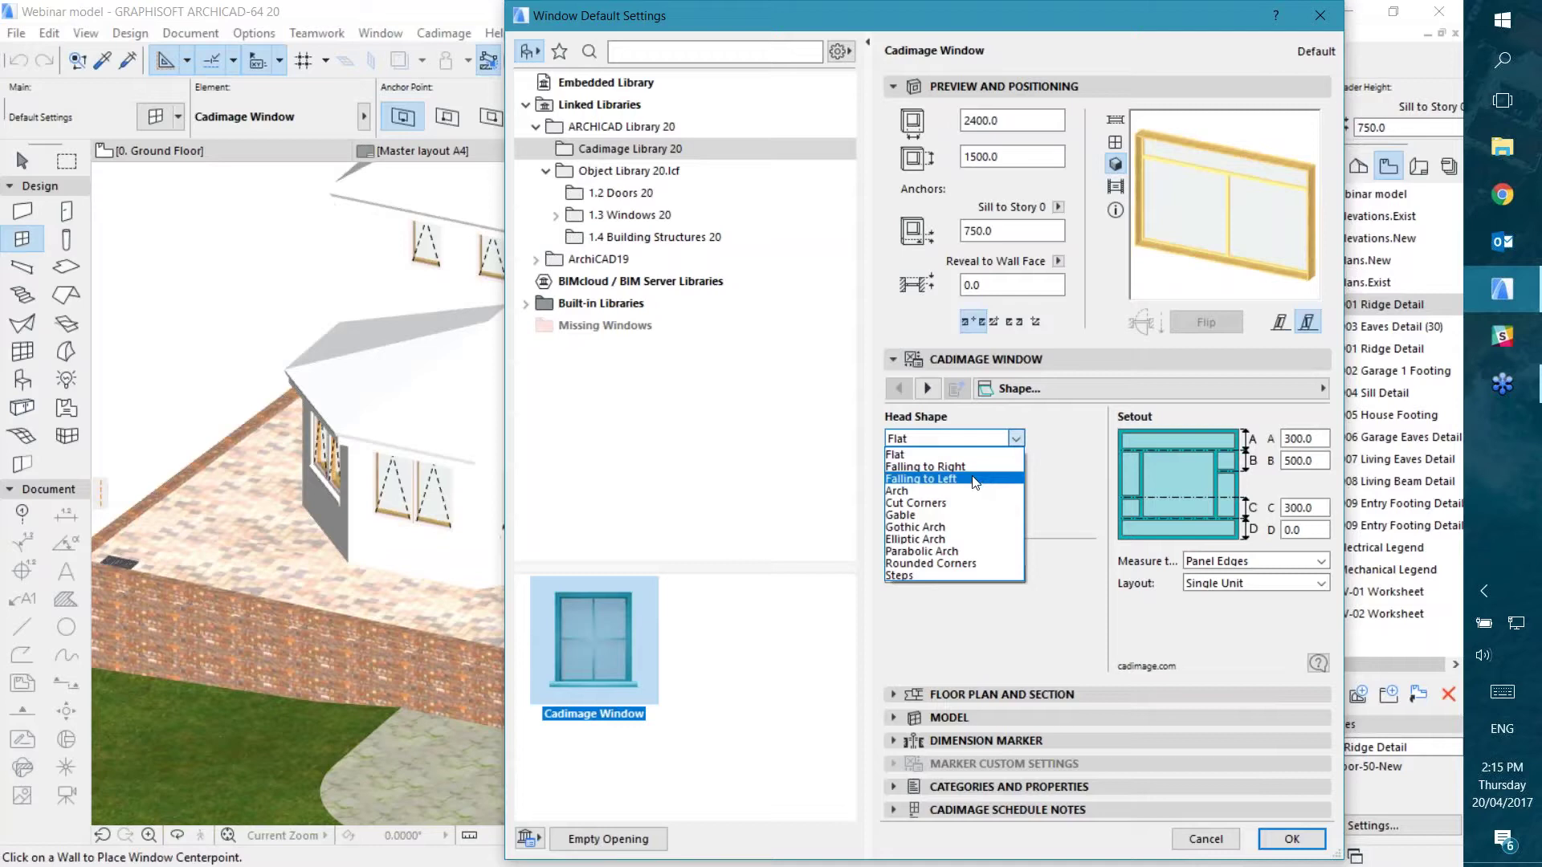
click(986, 564)
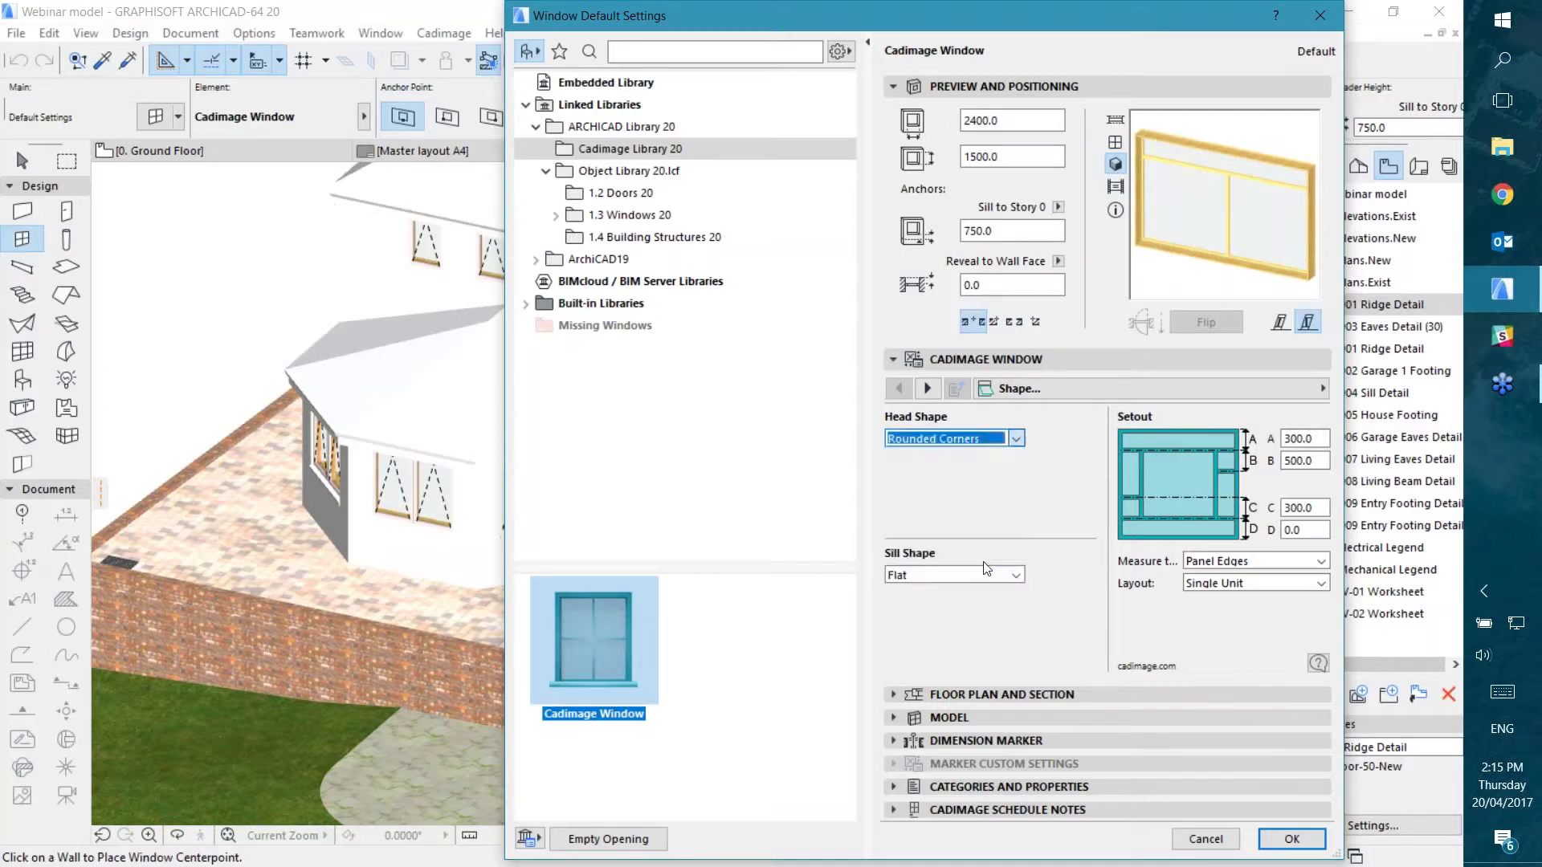
click(1019, 440)
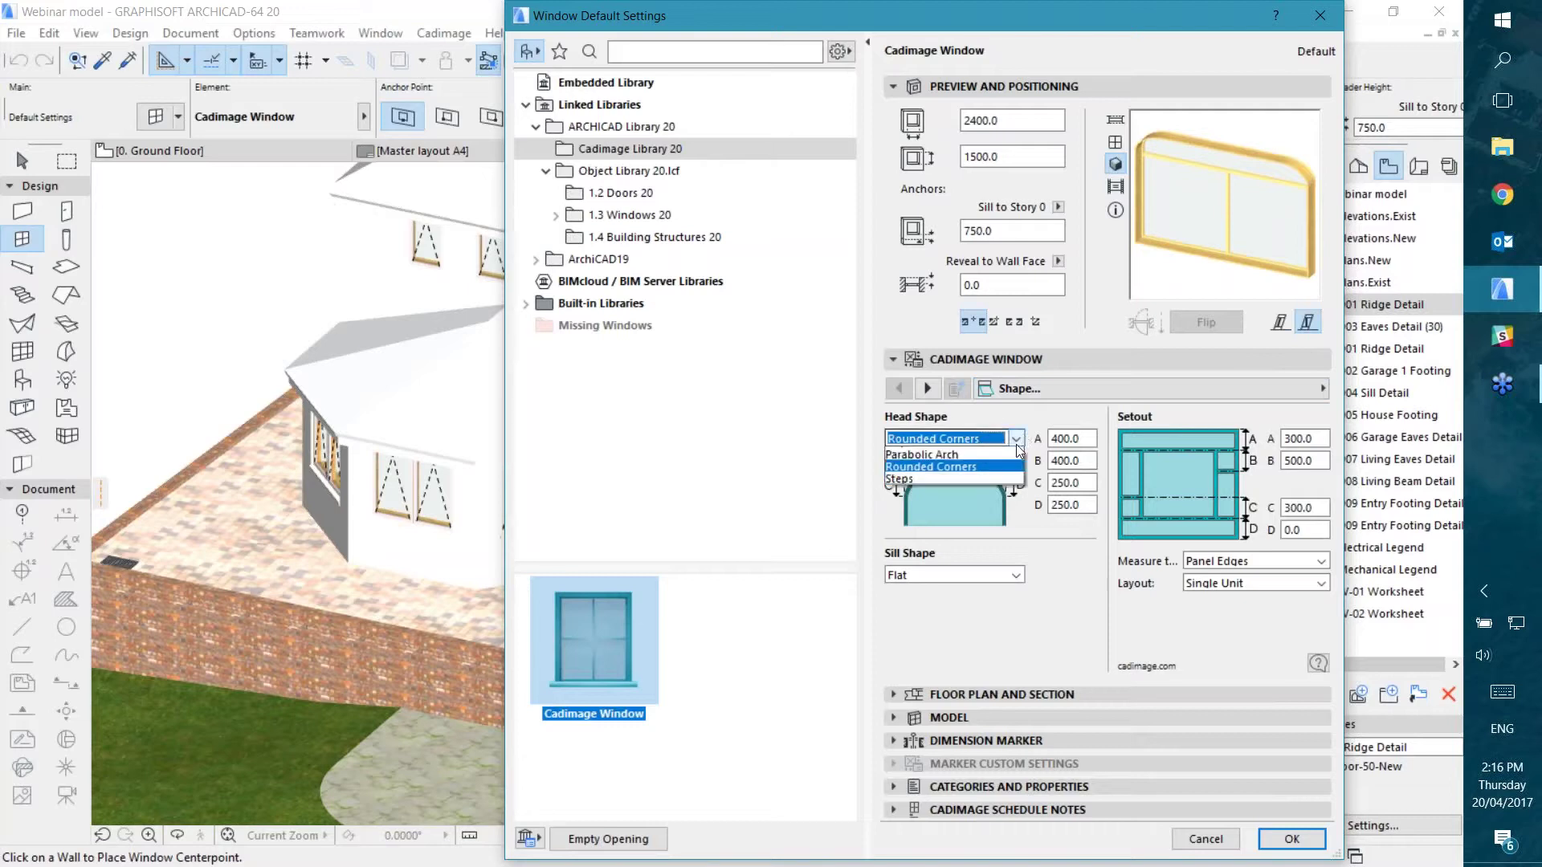
click(943, 527)
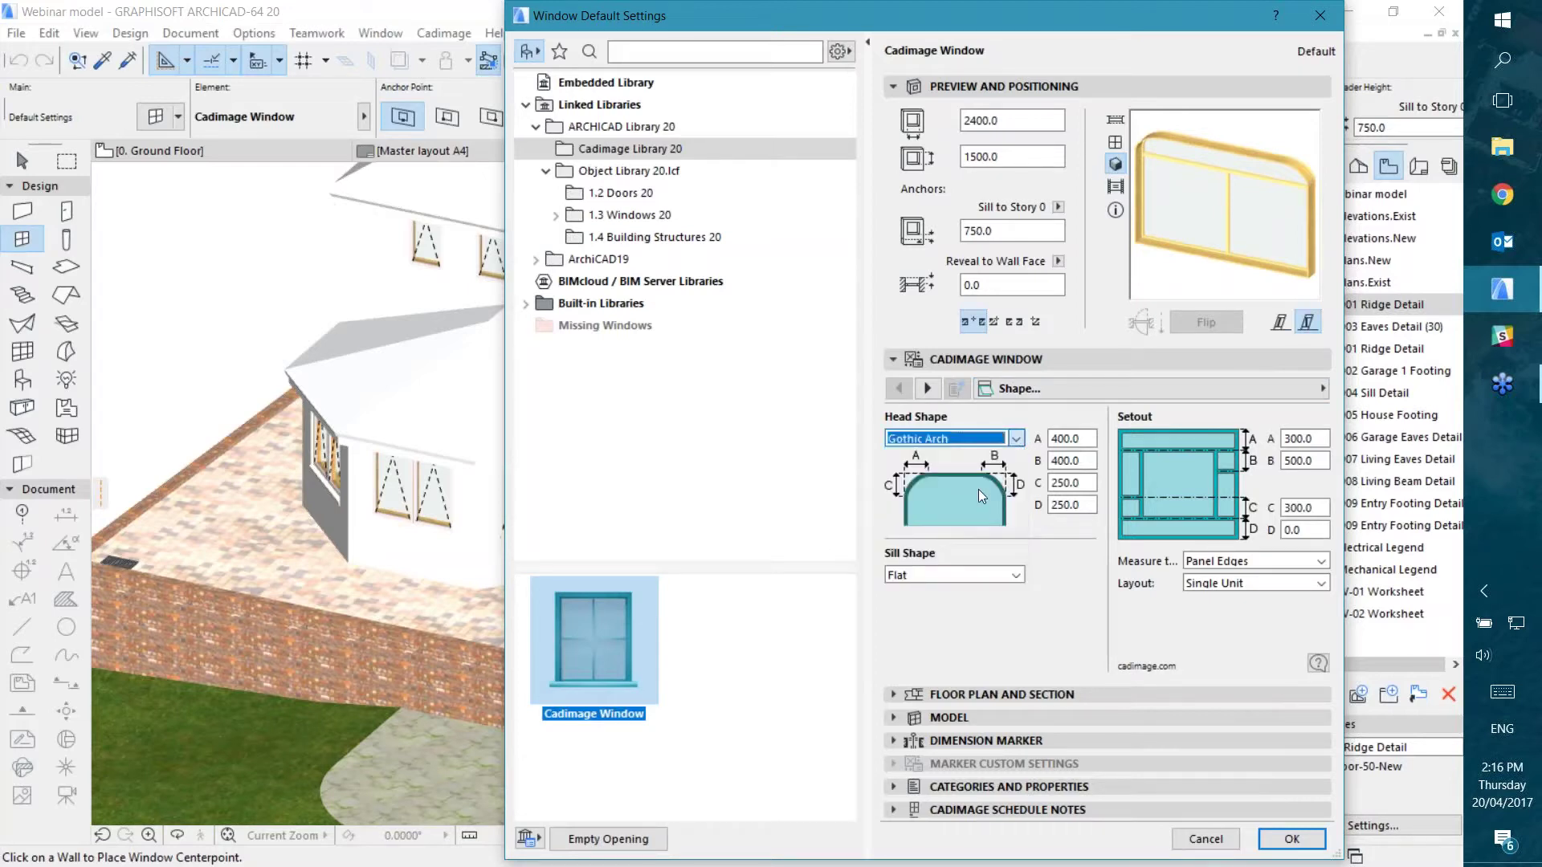
click(1021, 436)
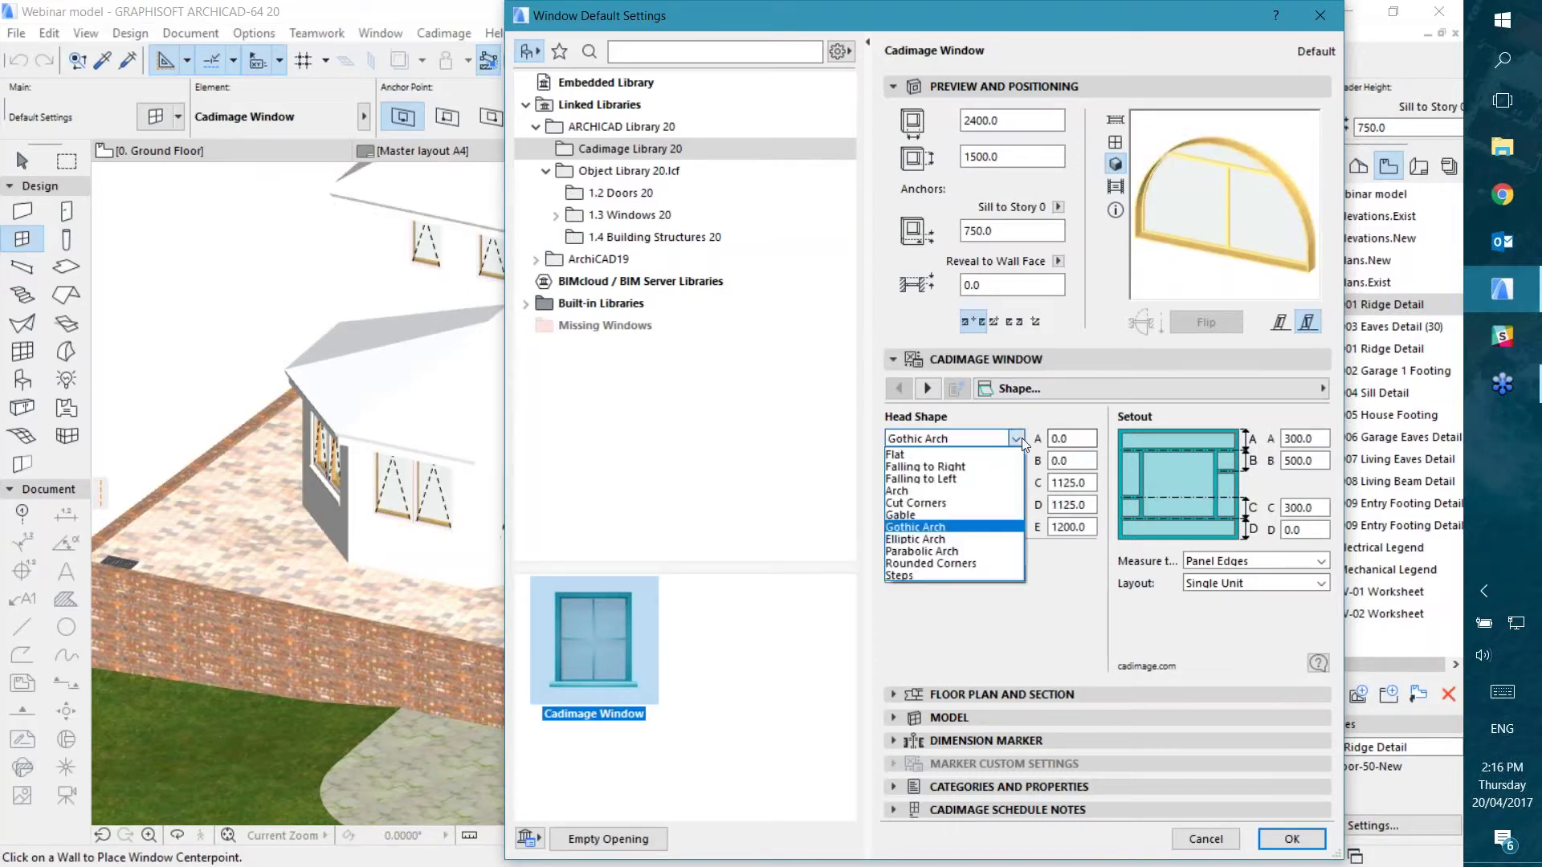
click(933, 514)
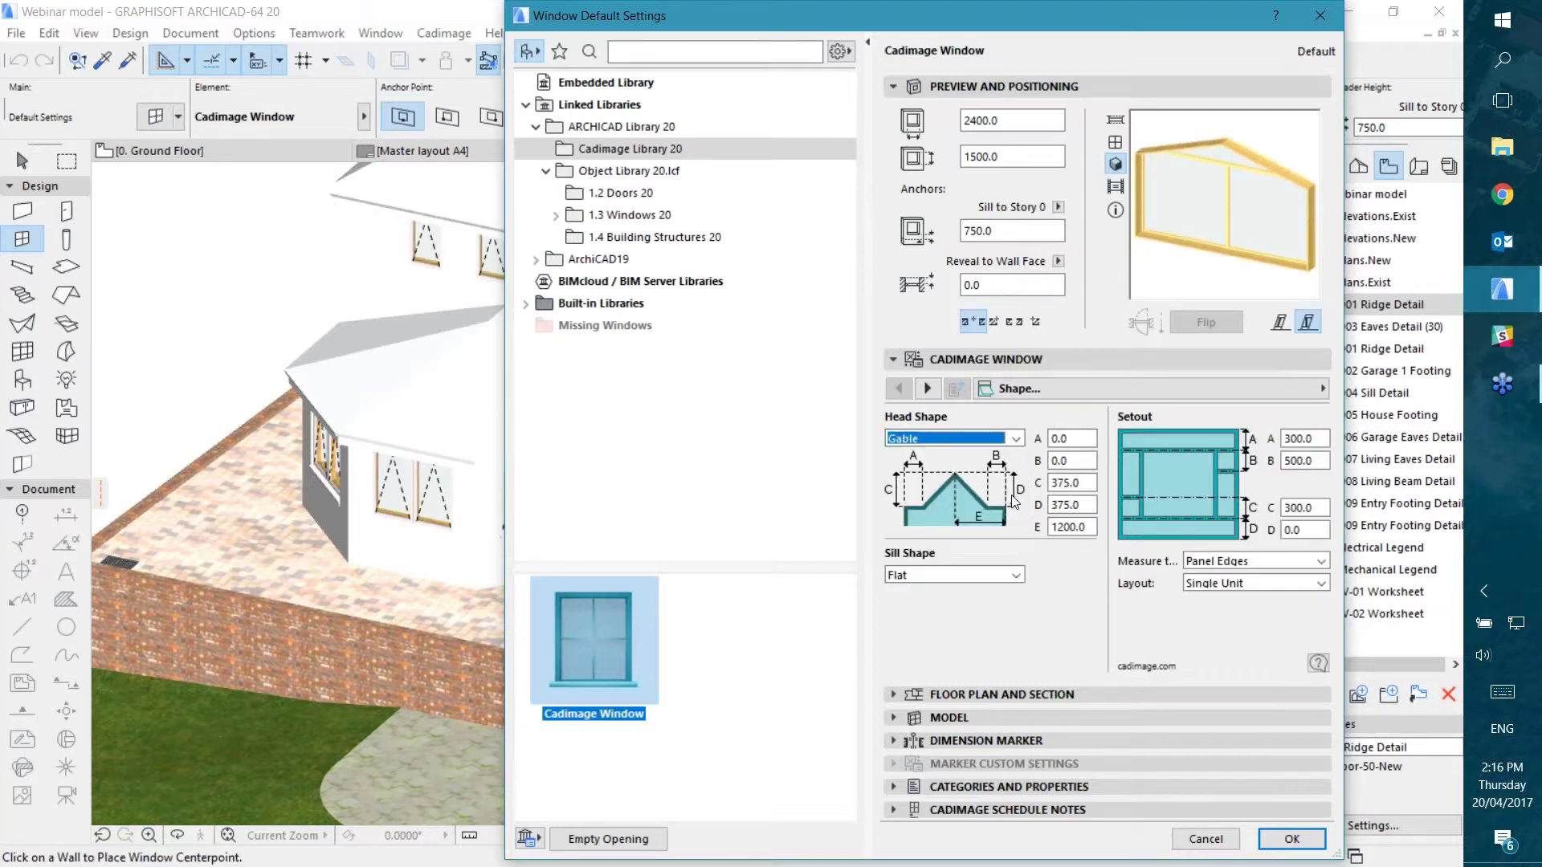
Step: Change the window's head shape to Falling to Right with a drop C of 400
click(1018, 435)
click(956, 451)
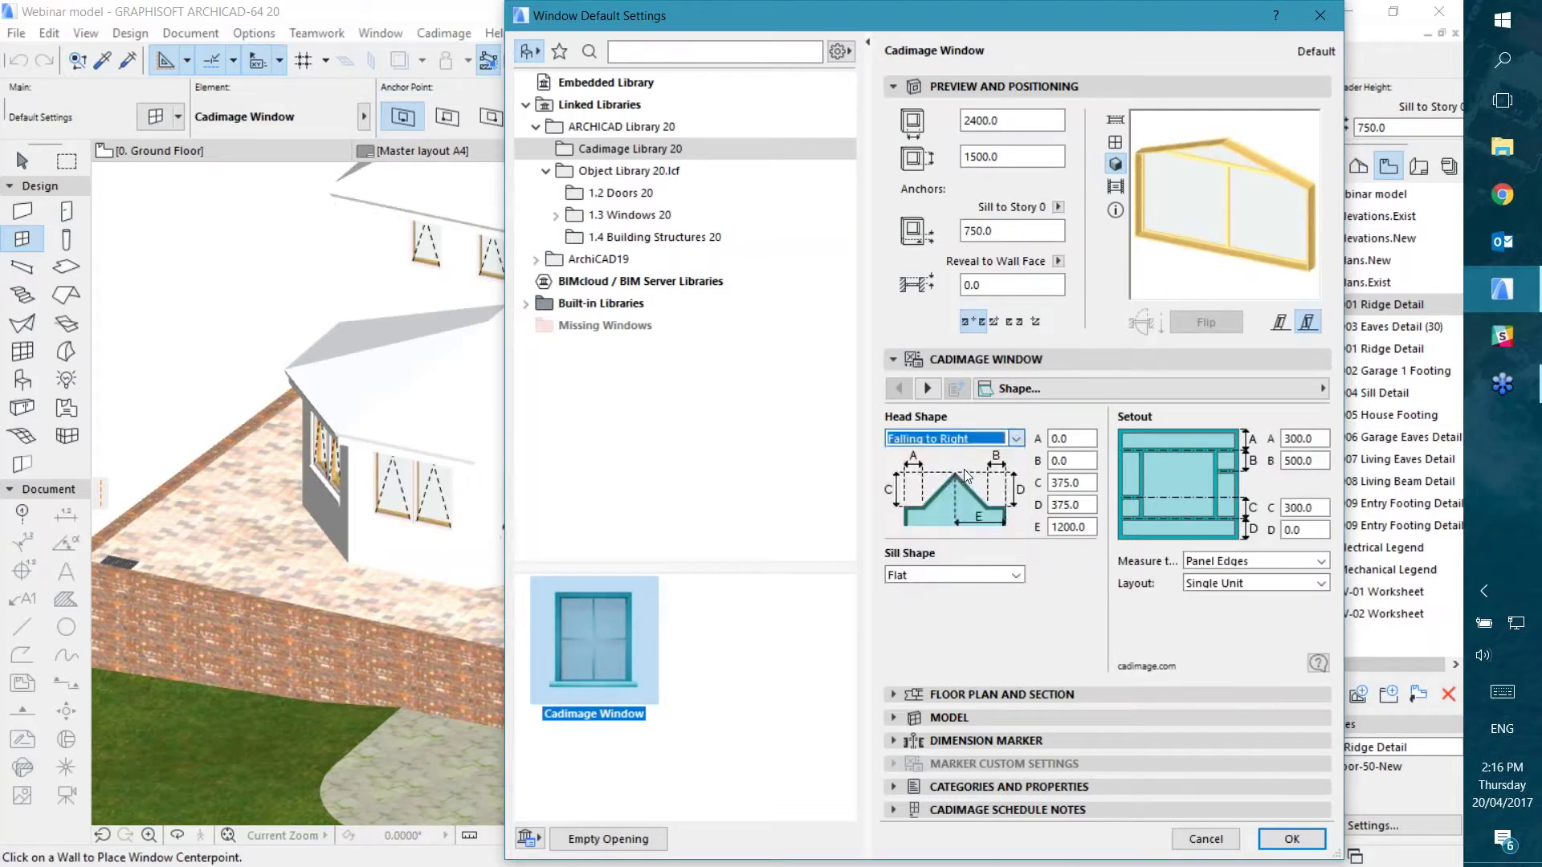
click(1067, 484)
text(400)
key(shift+Tab)
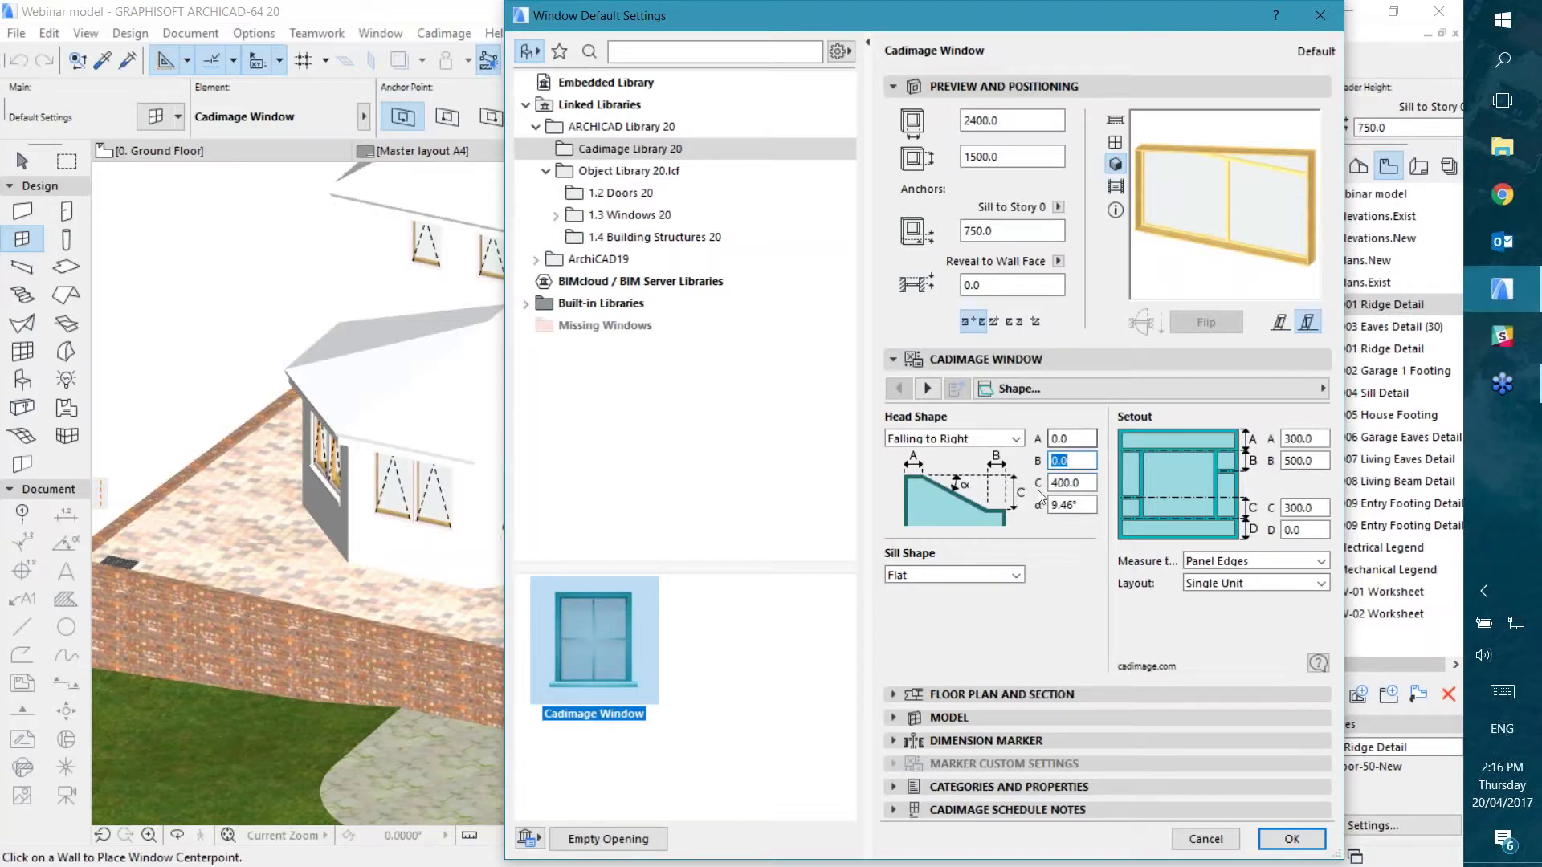
Step: Set head shape insets B and A to 600 each, and check the outline in the elevation preview before returning to the 3D preview
click(1089, 484)
click(1054, 506)
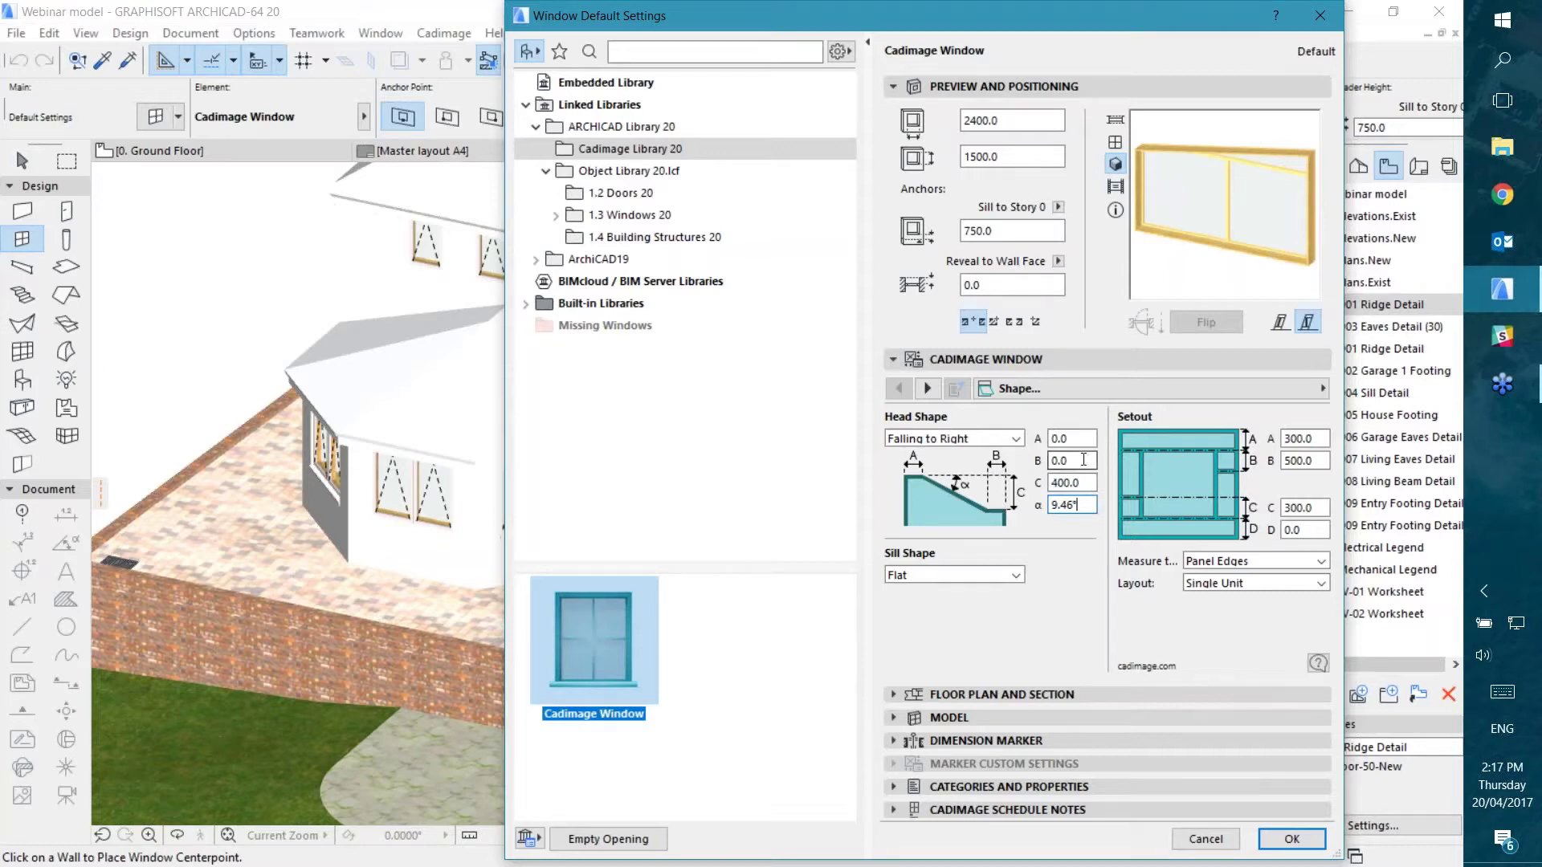
click(1048, 458)
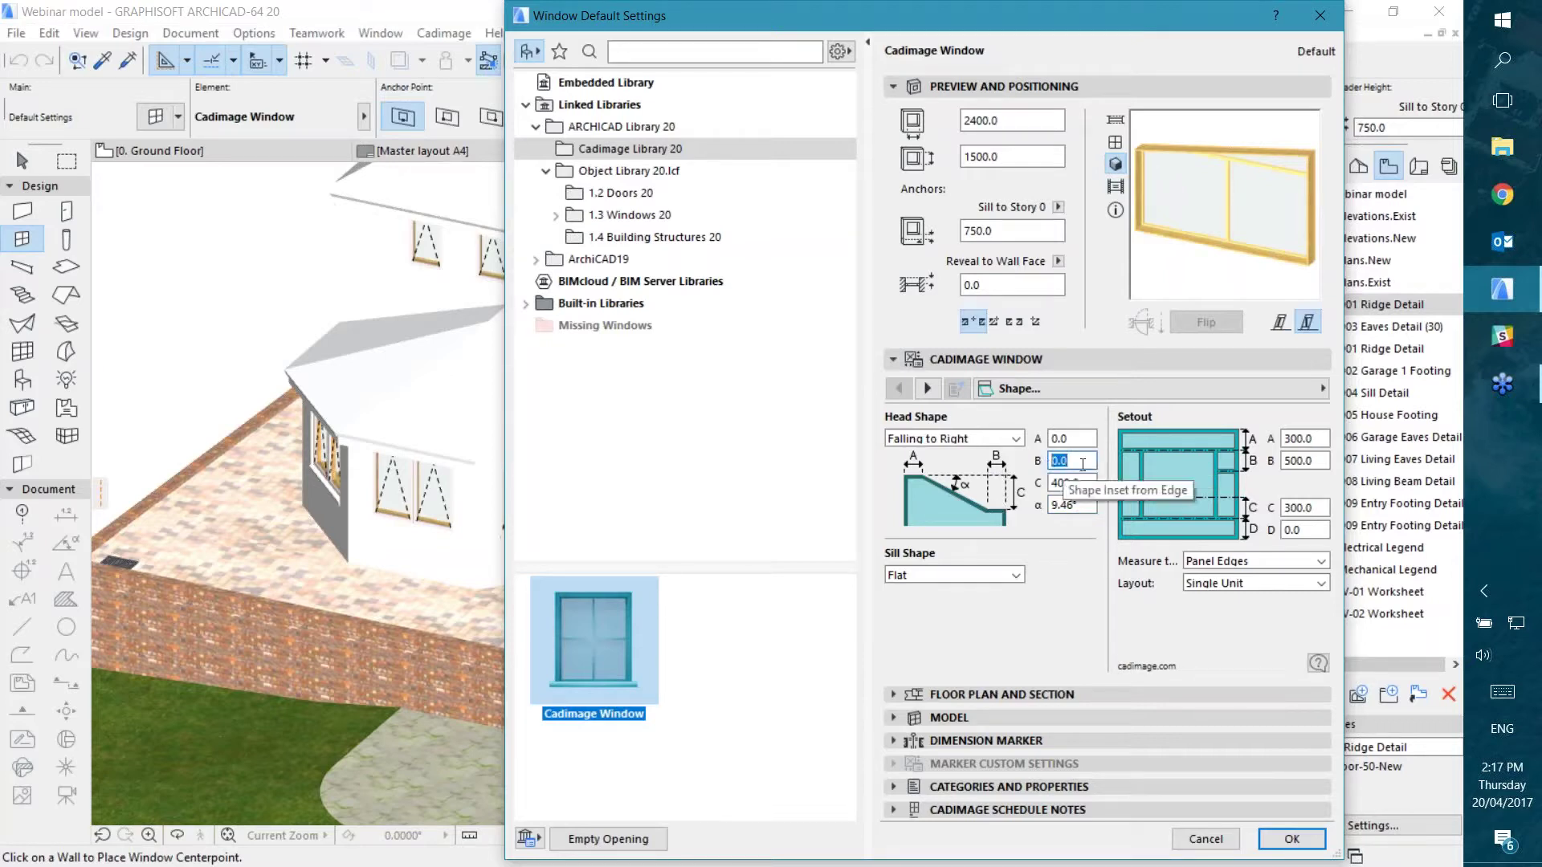
text(600)
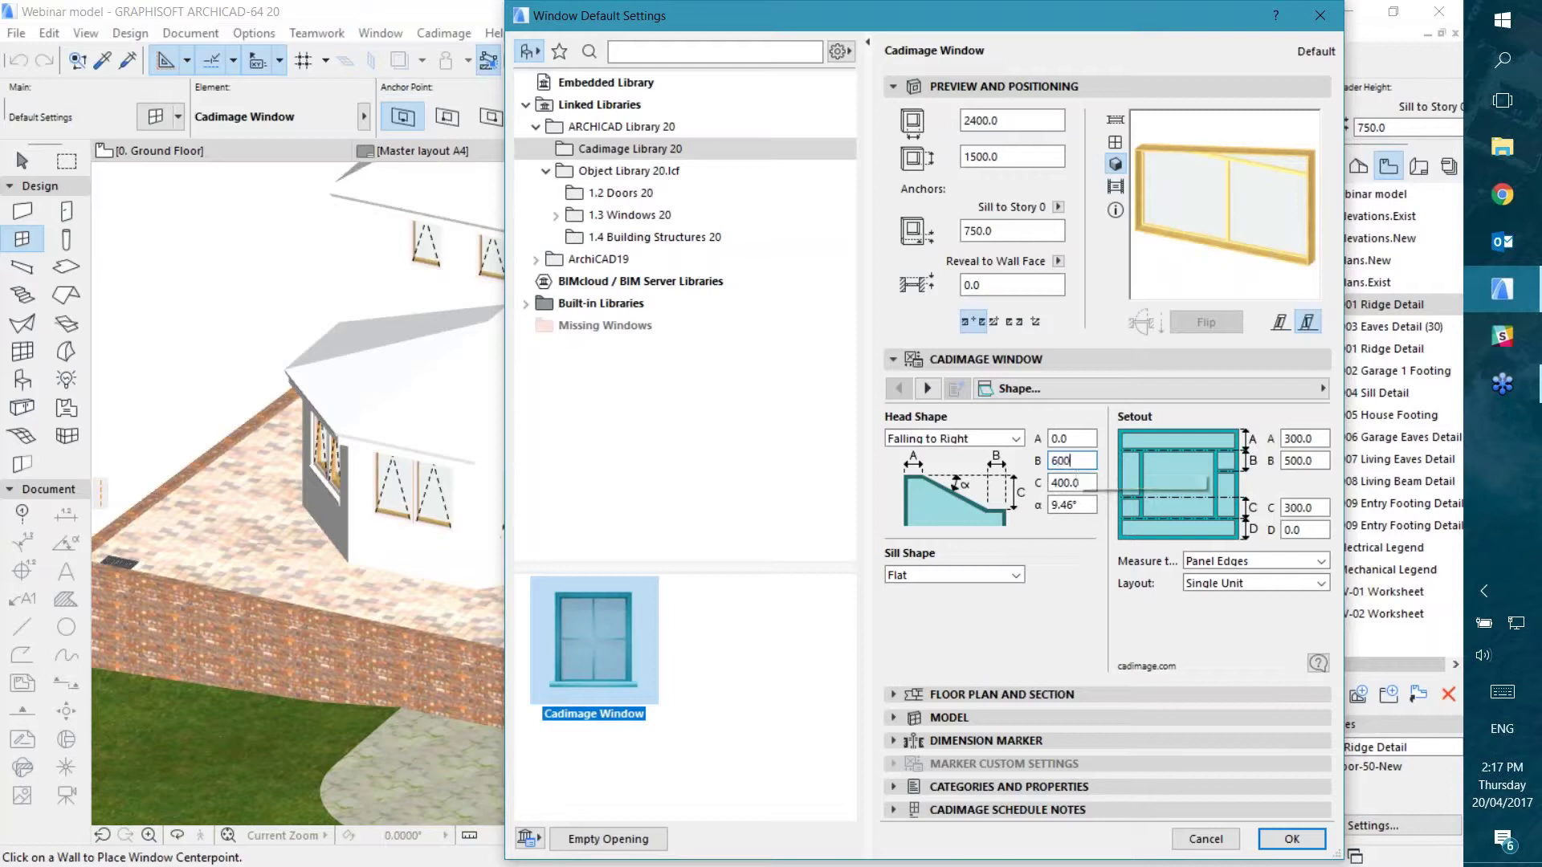
click(1084, 482)
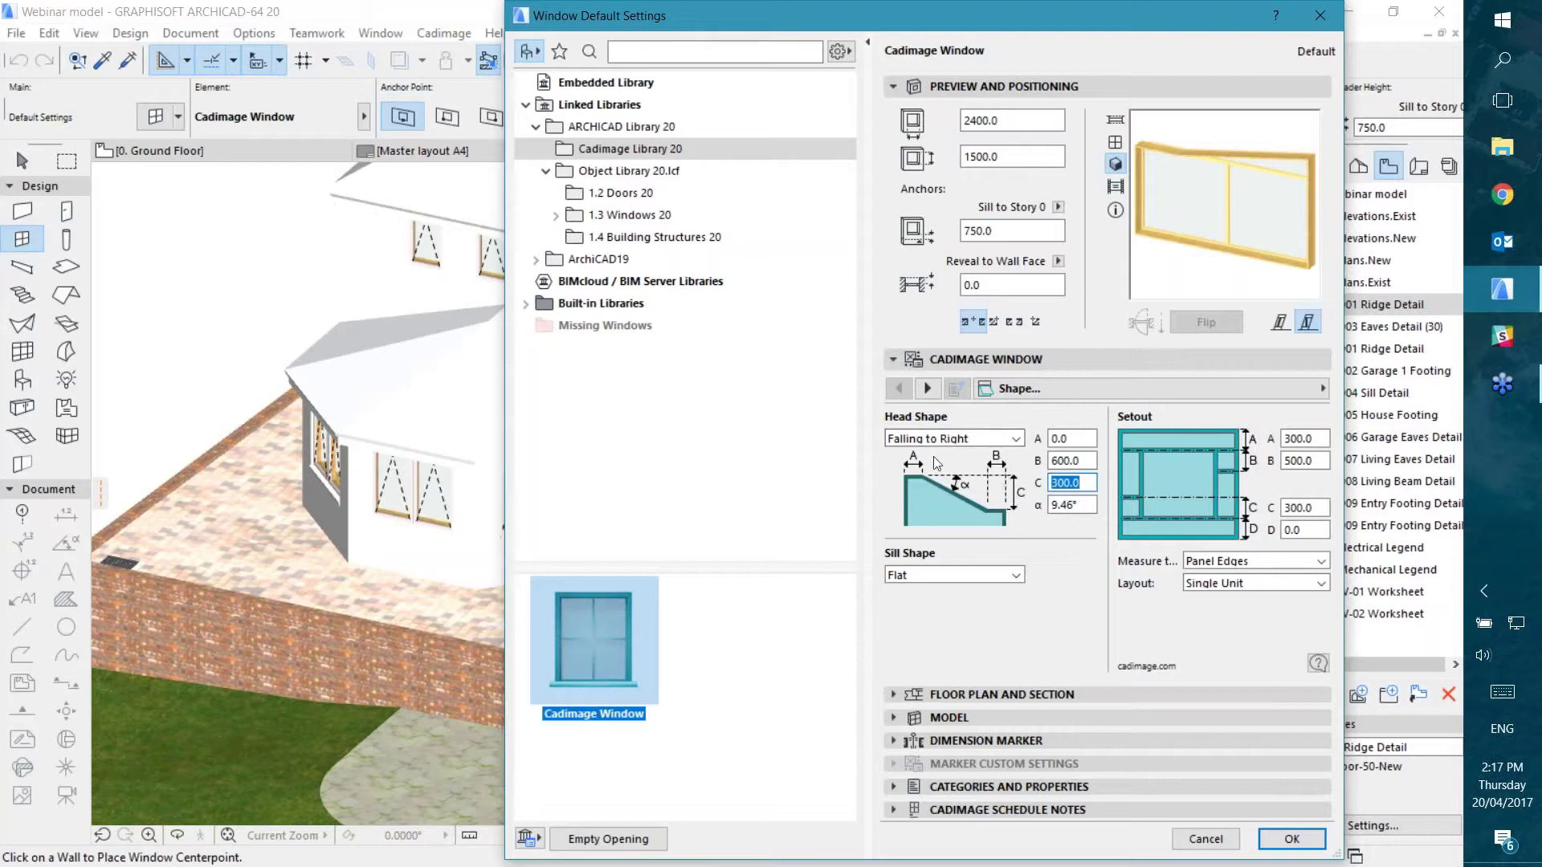
click(1076, 438)
drag(1075, 437, 1046, 438)
text(600)
key(Tab)
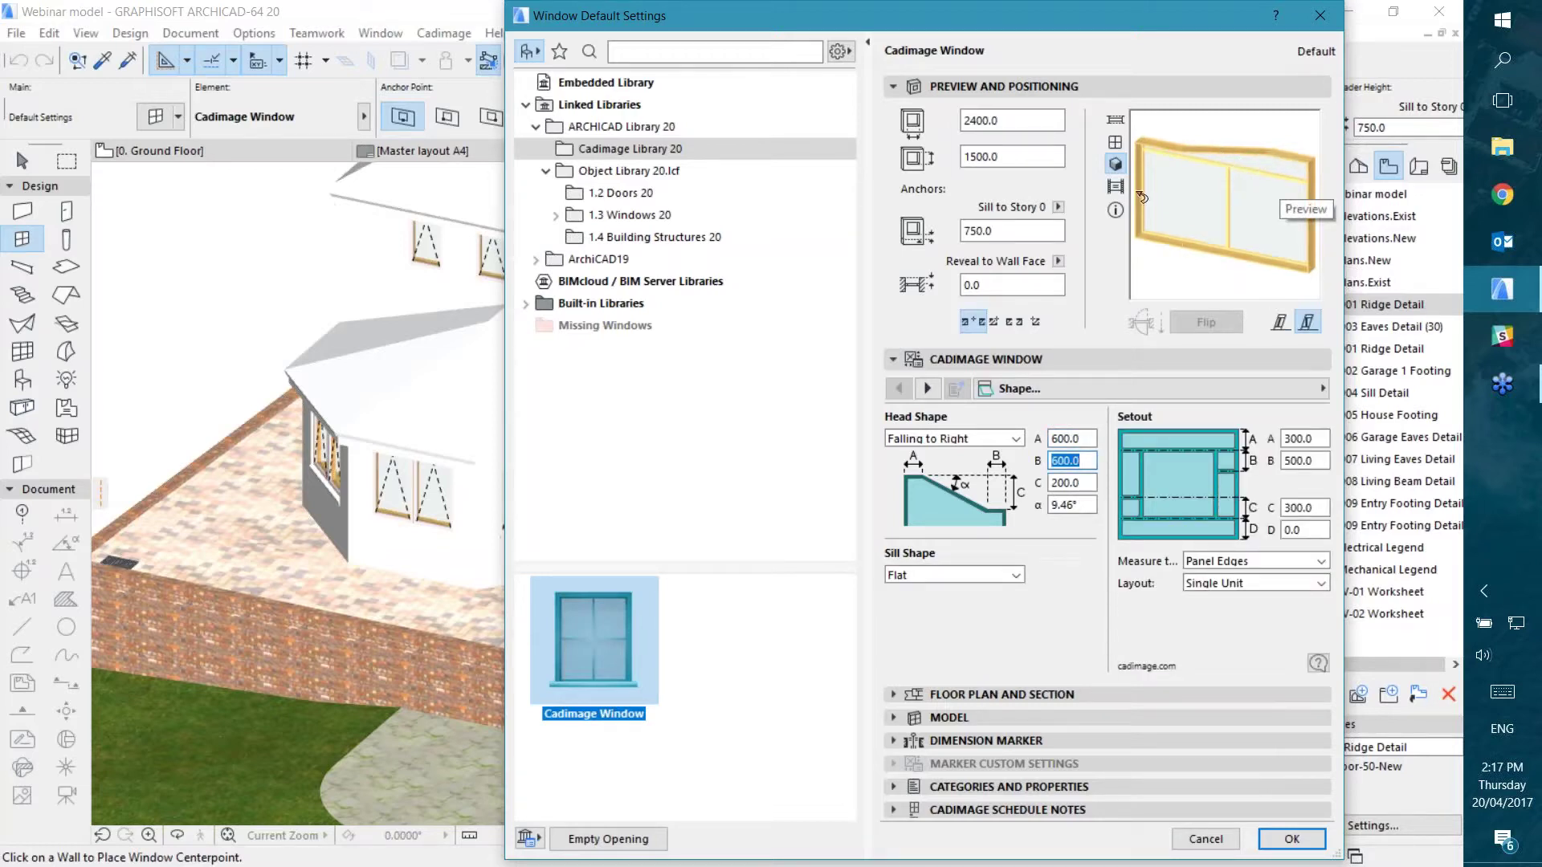
click(1113, 145)
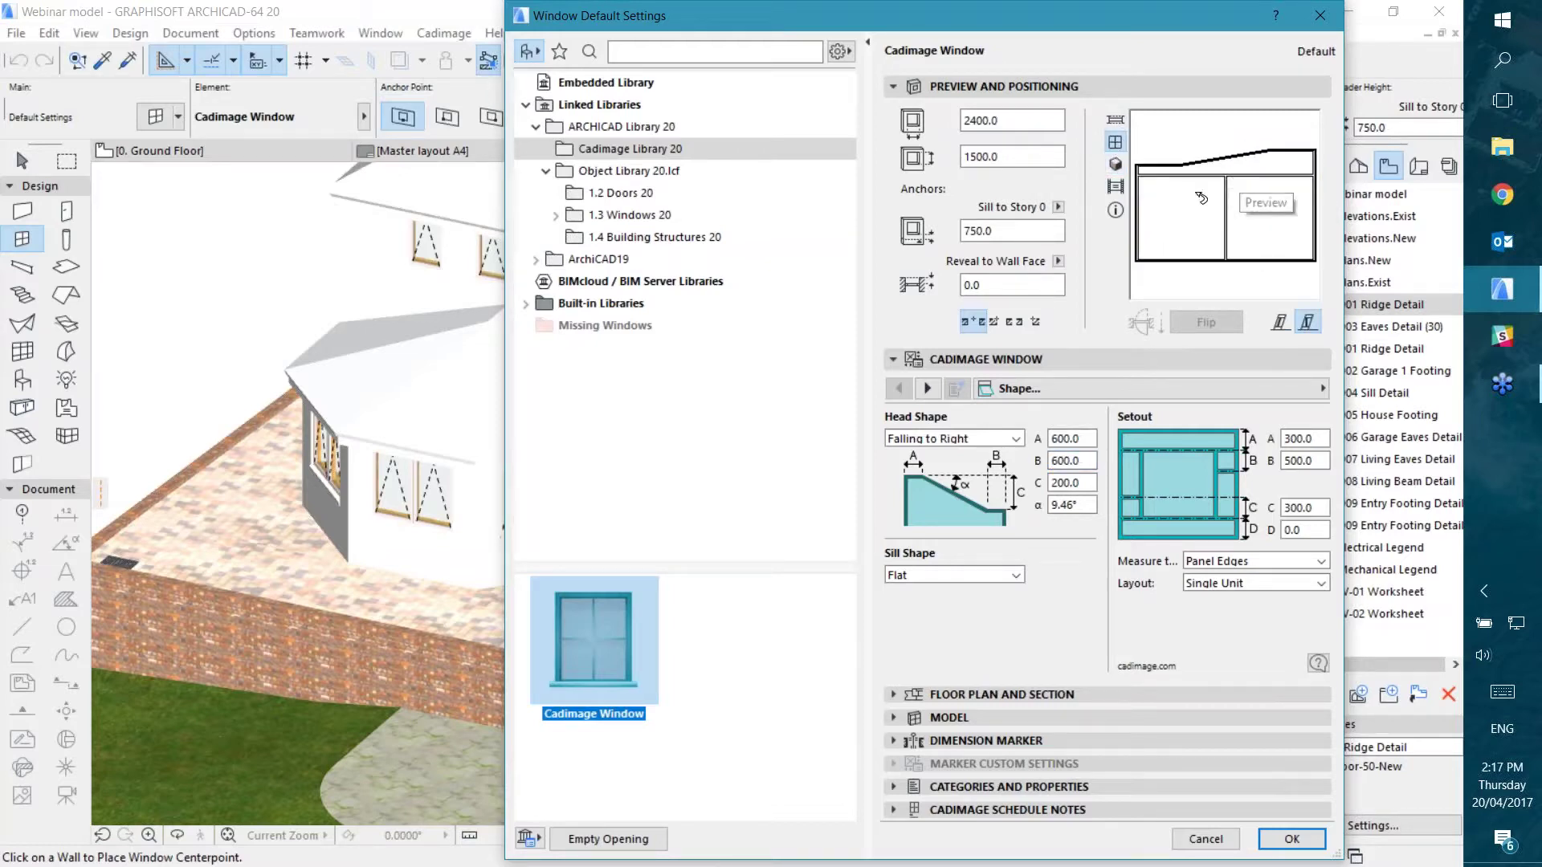
click(1113, 167)
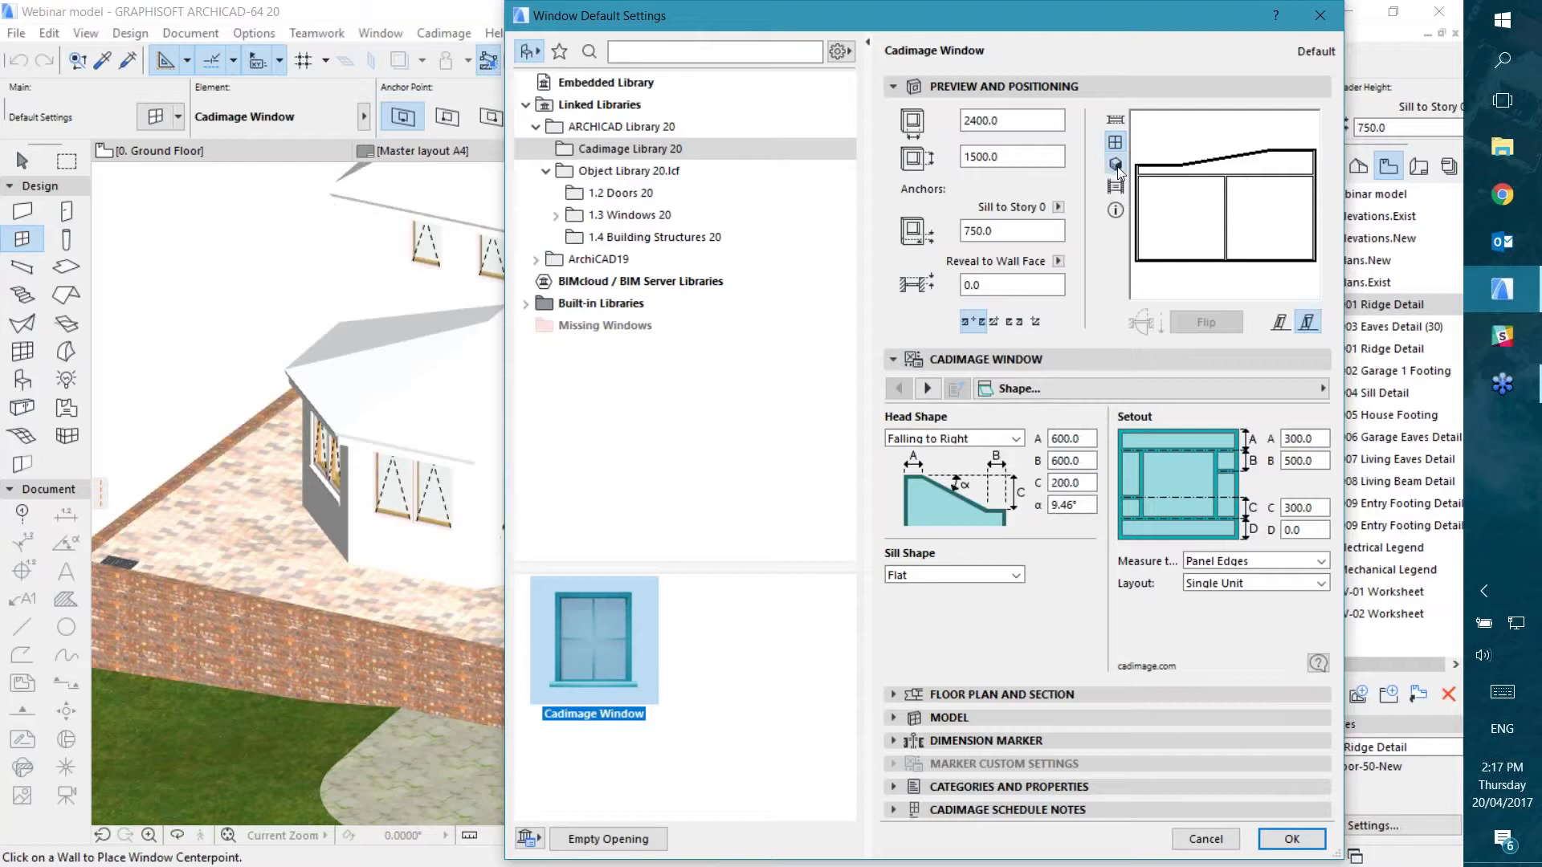
Step: Try the Gothic Arch, Rounded Corners, Rising to Left and Steps sill shapes, and return the sill shape to Flat
click(956, 575)
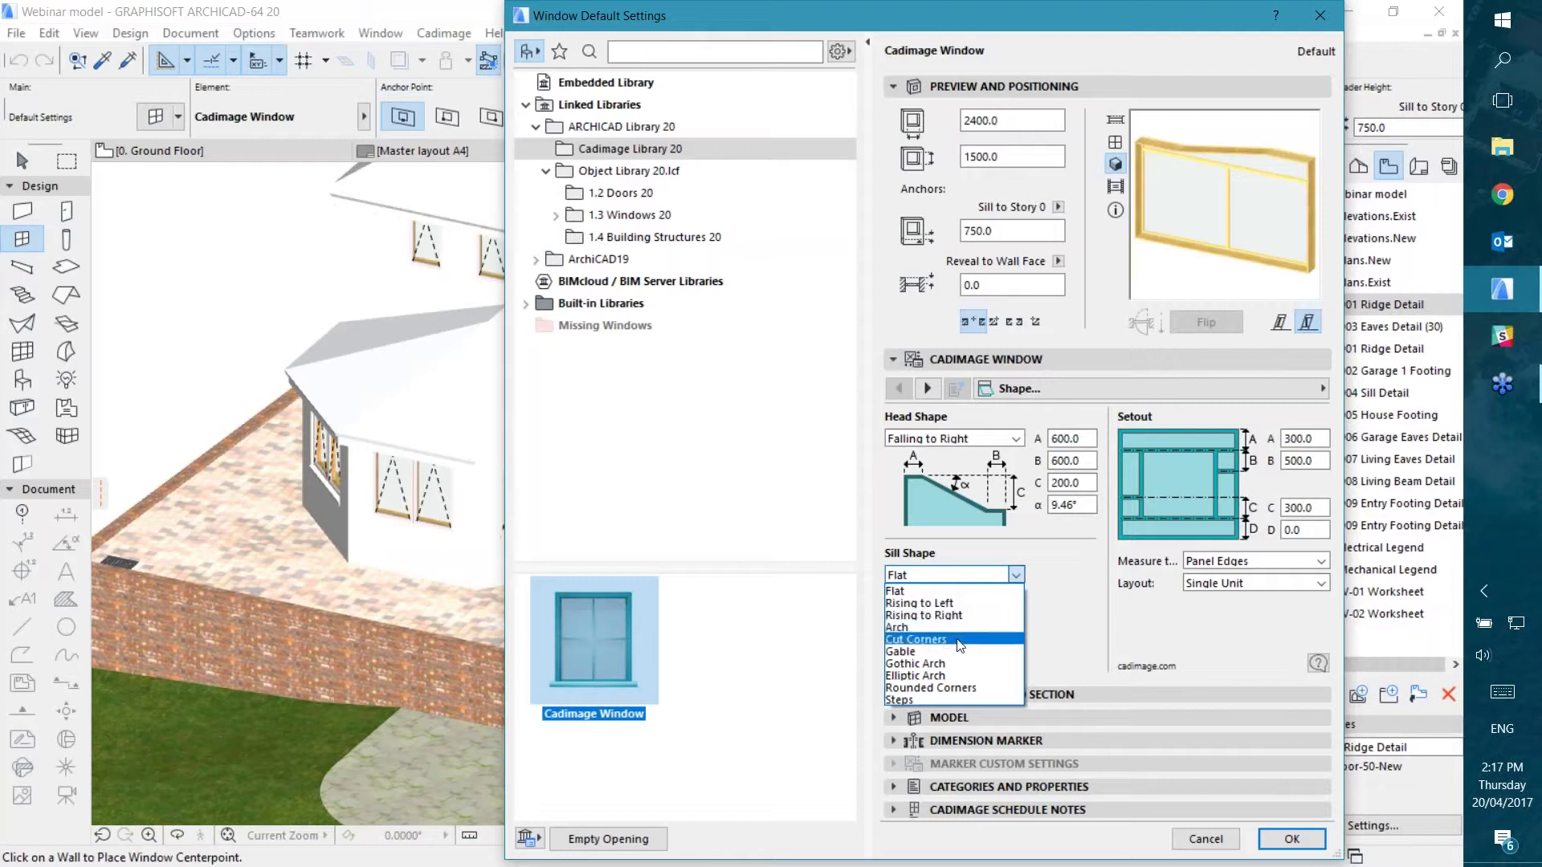
click(937, 663)
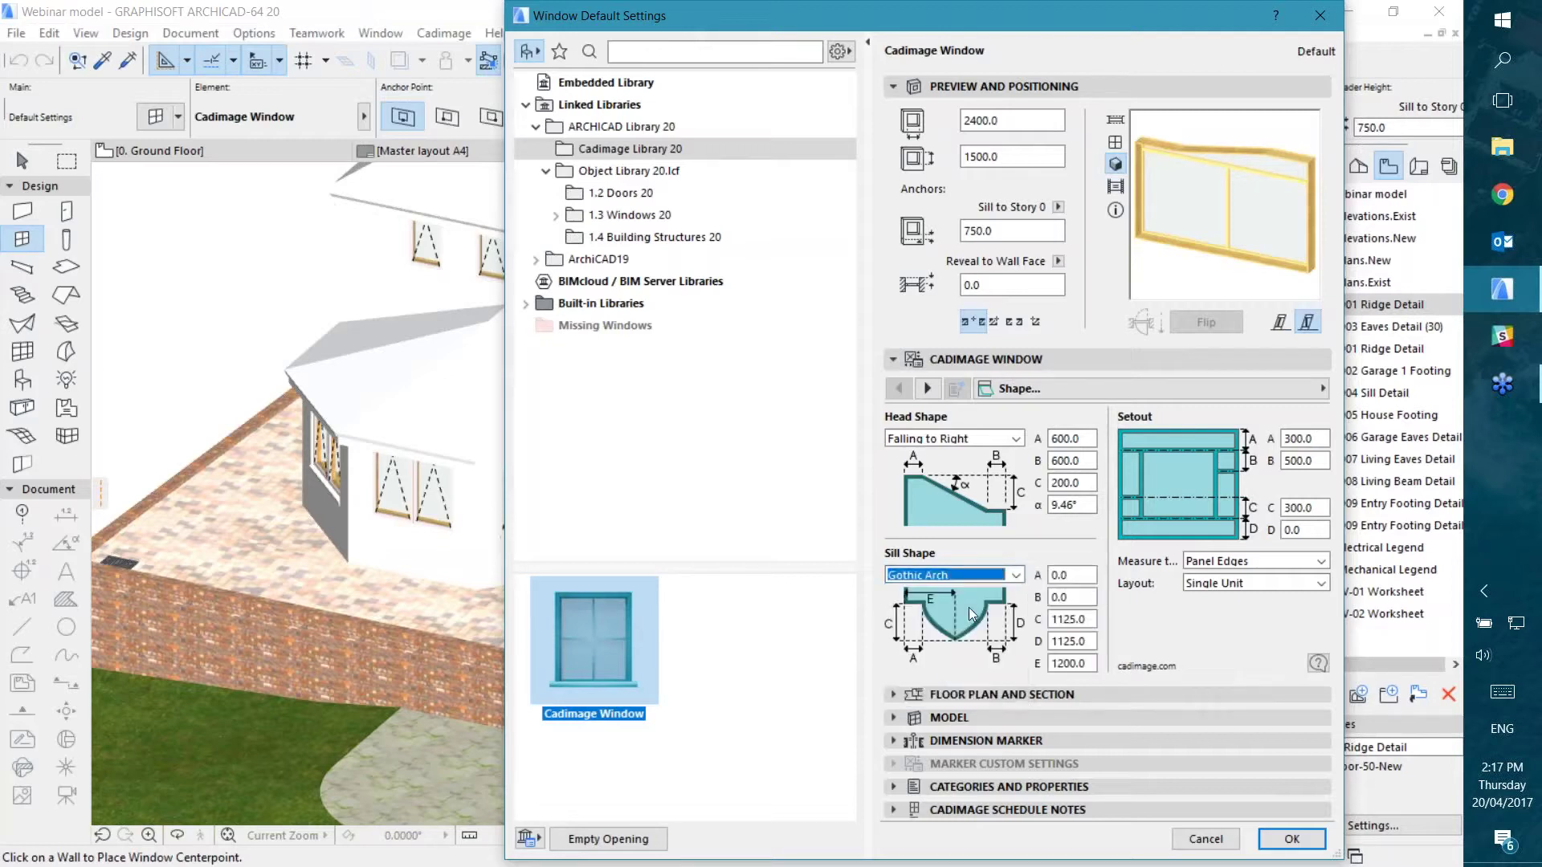
click(964, 575)
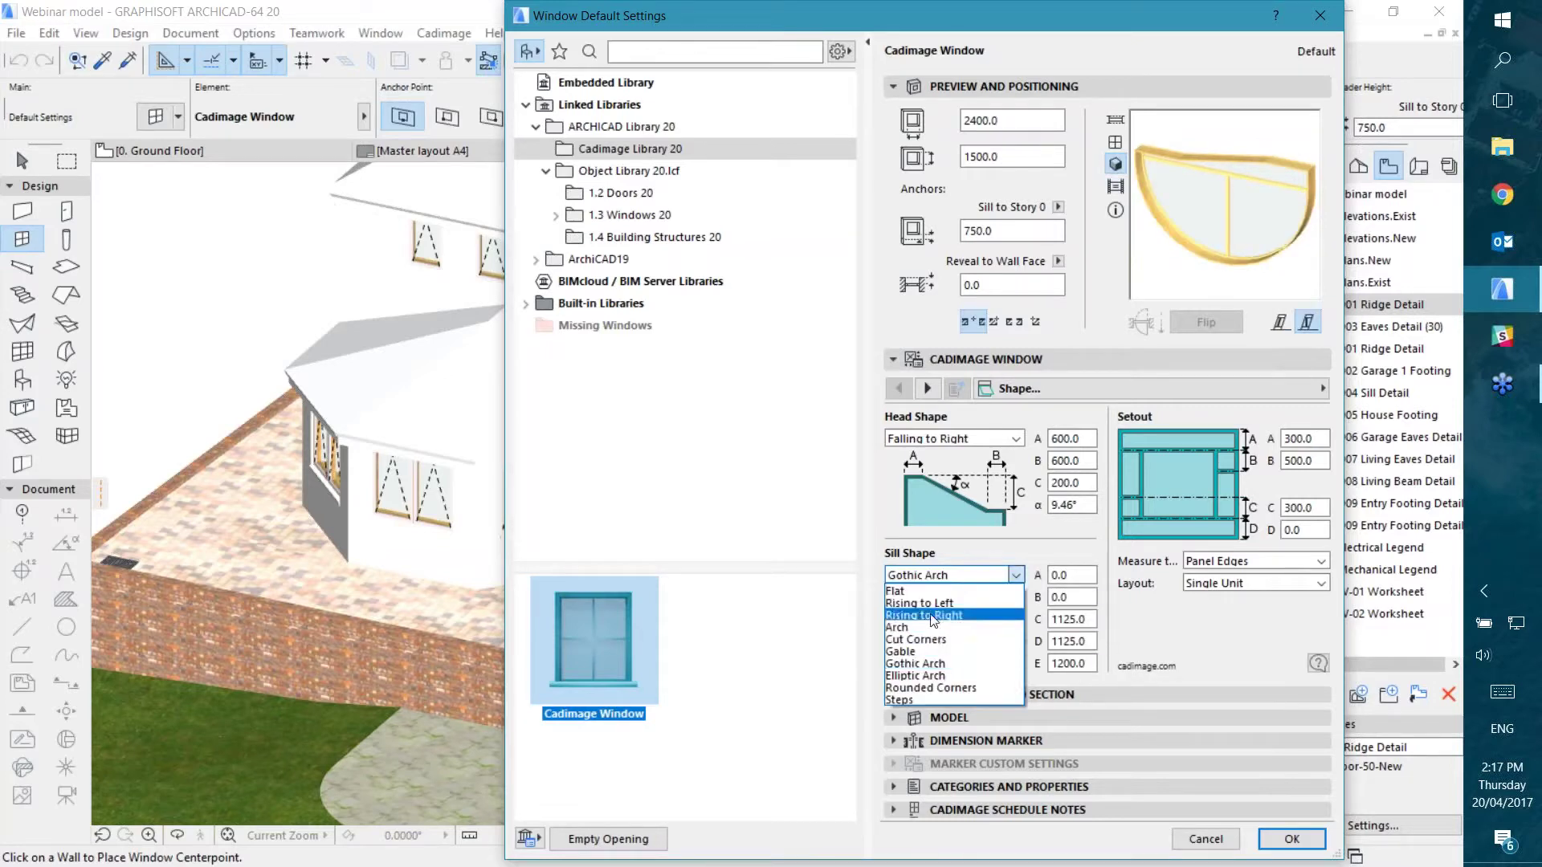
click(936, 688)
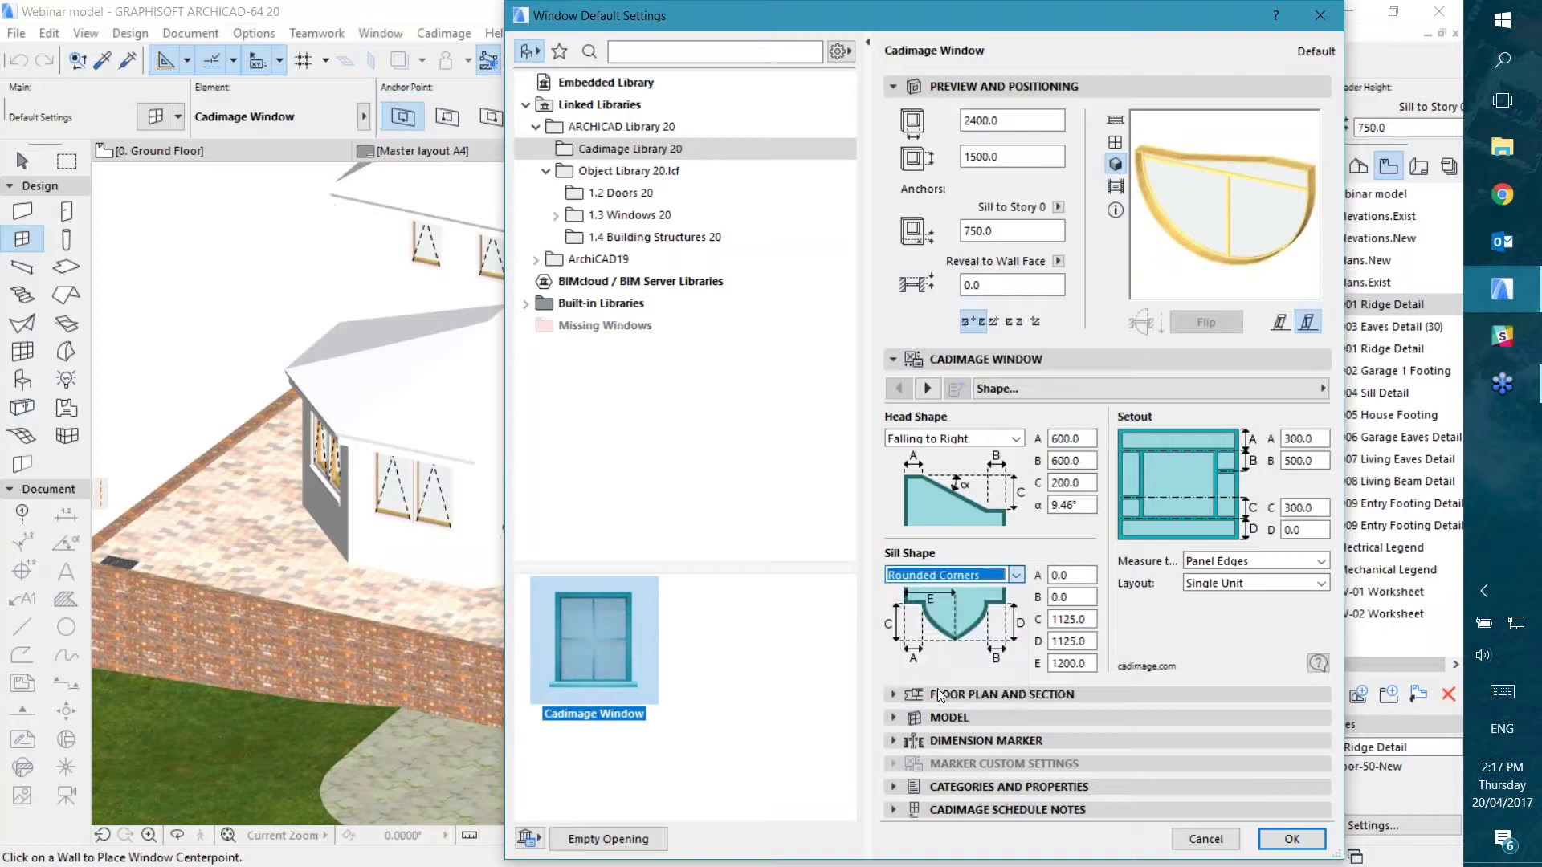
click(947, 575)
click(924, 603)
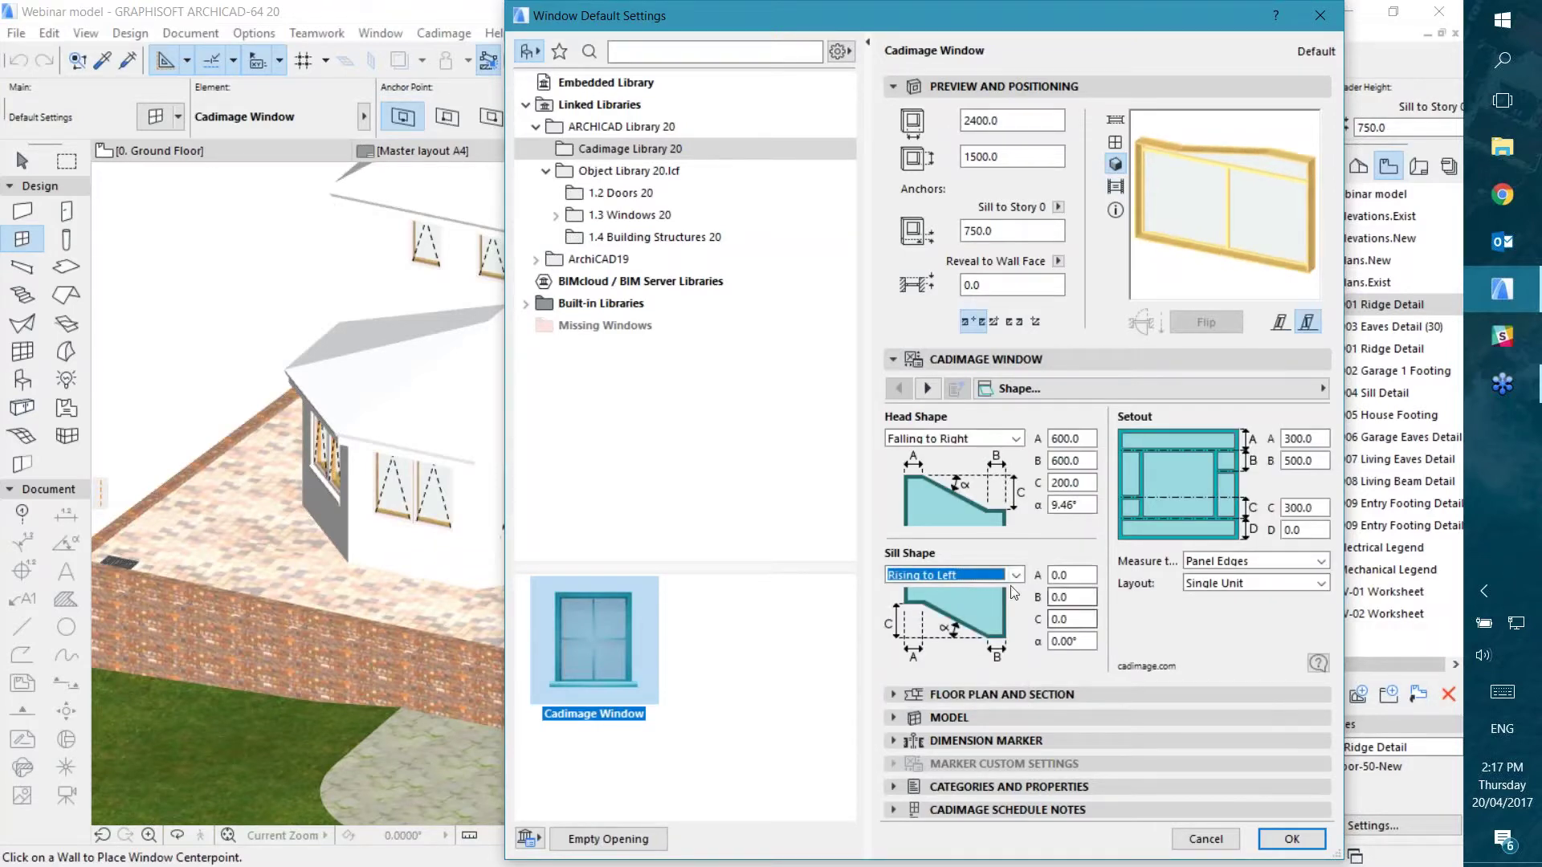
click(980, 575)
click(914, 699)
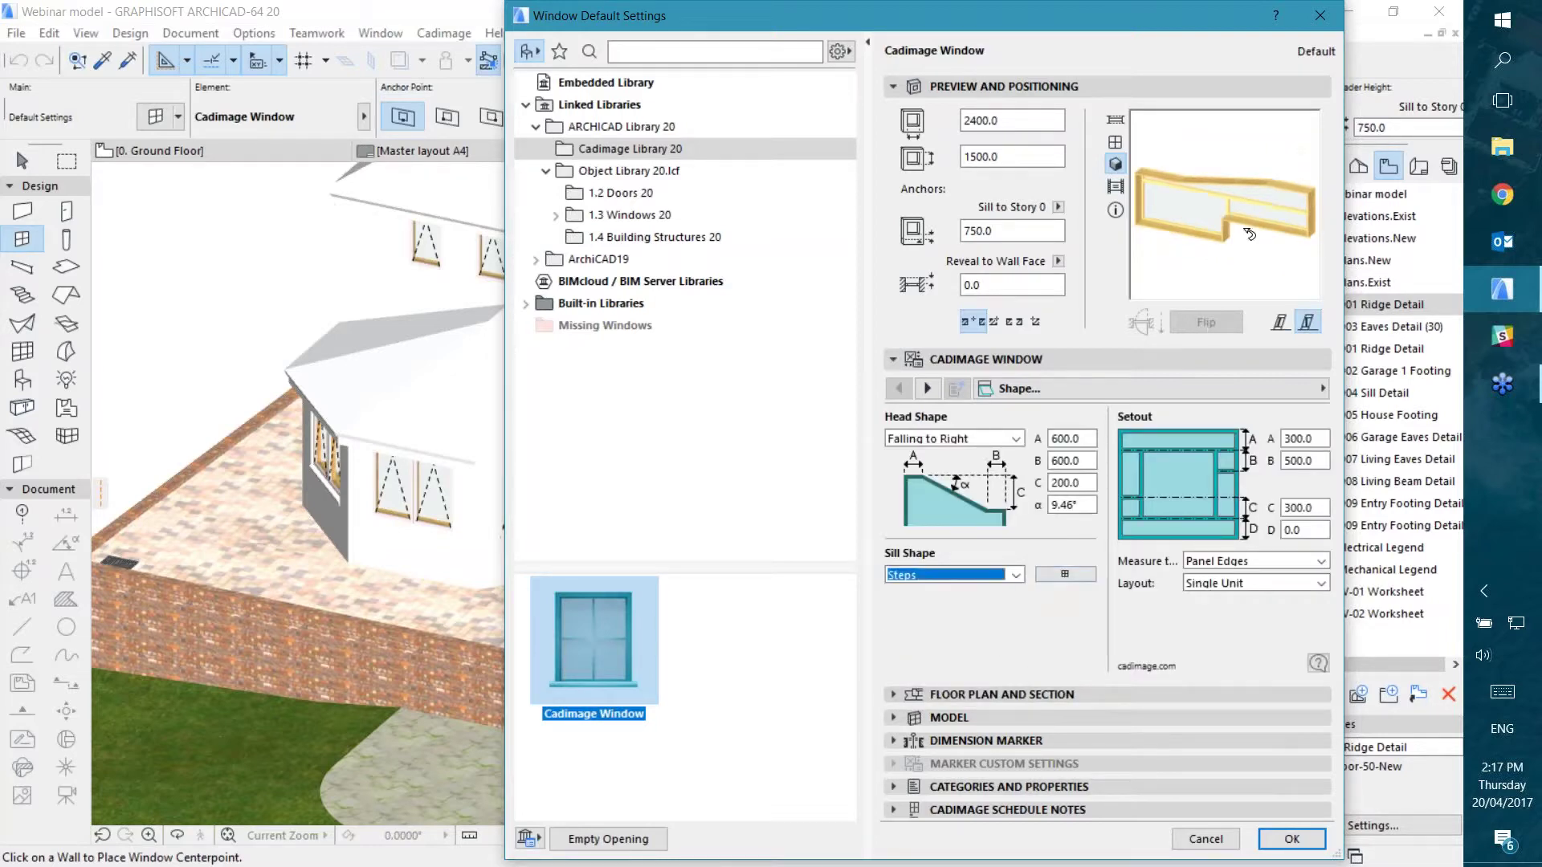
click(937, 580)
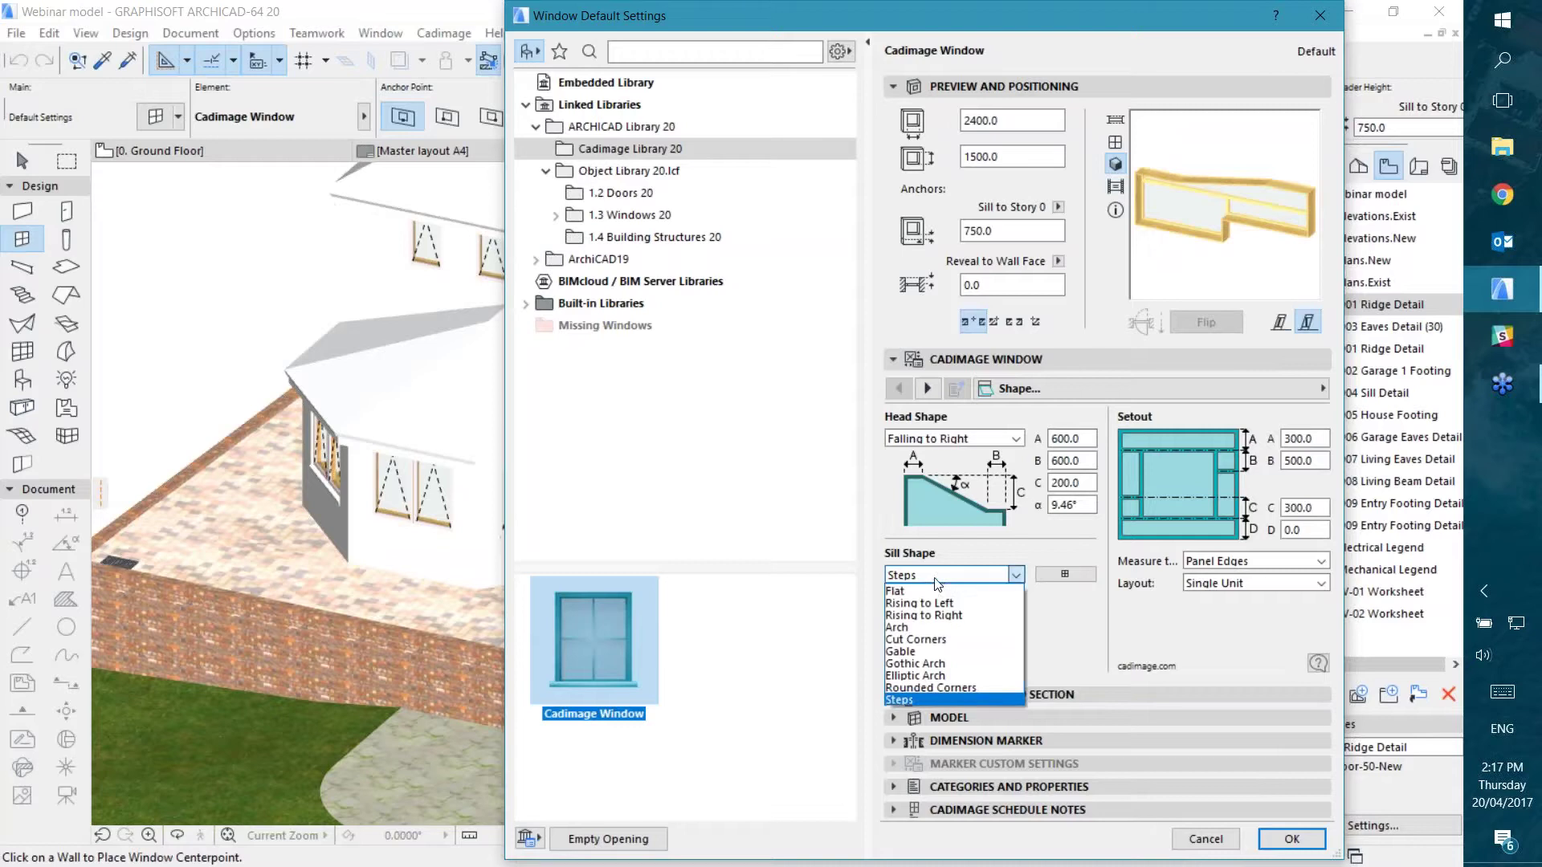
click(908, 590)
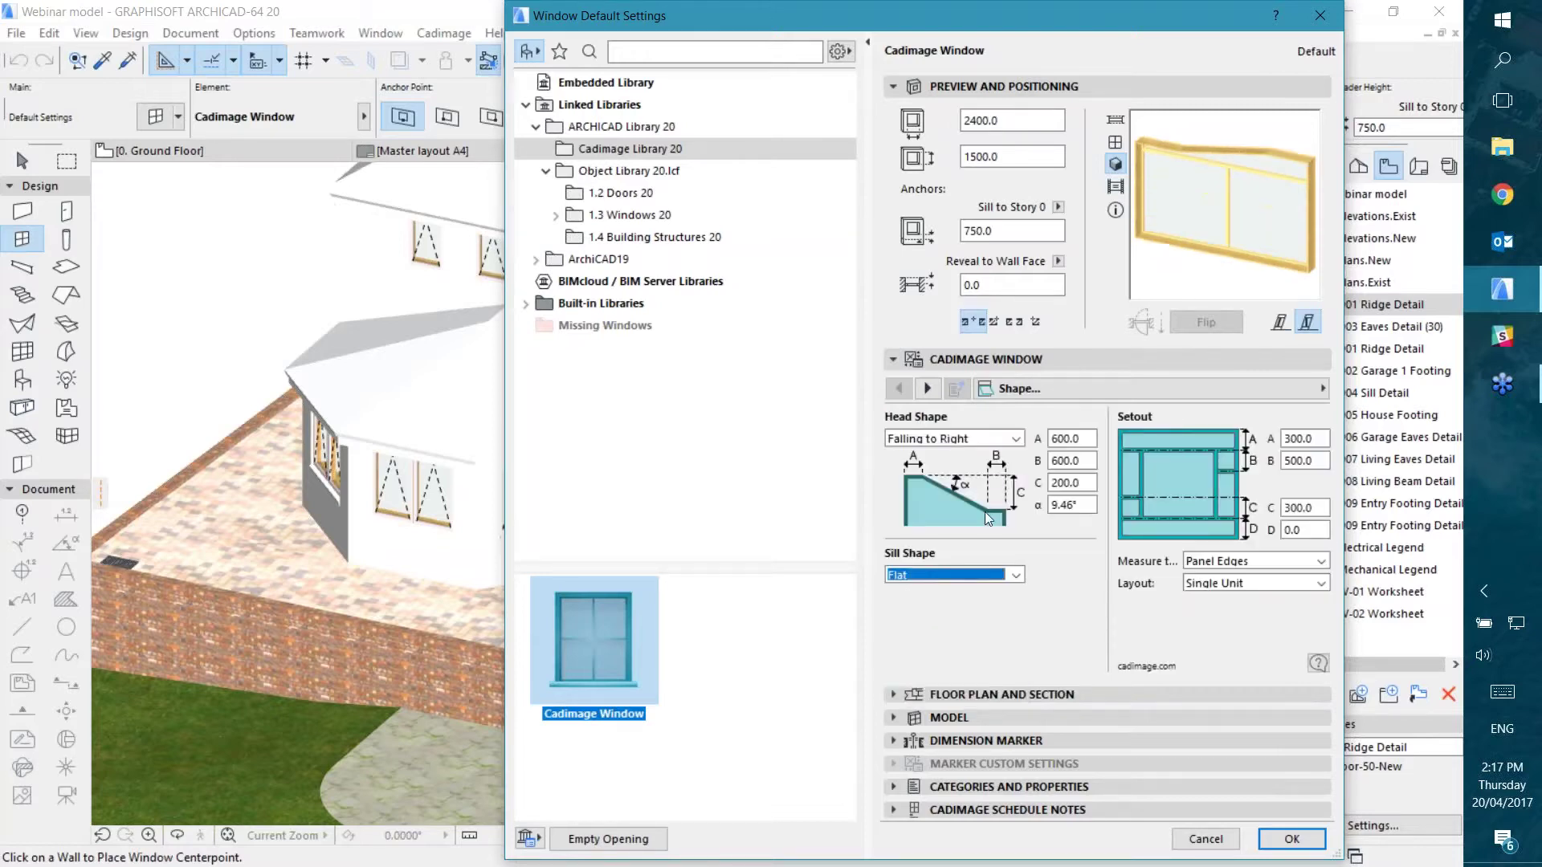
Step: Set the window's height to 2400
drag(995, 157, 951, 161)
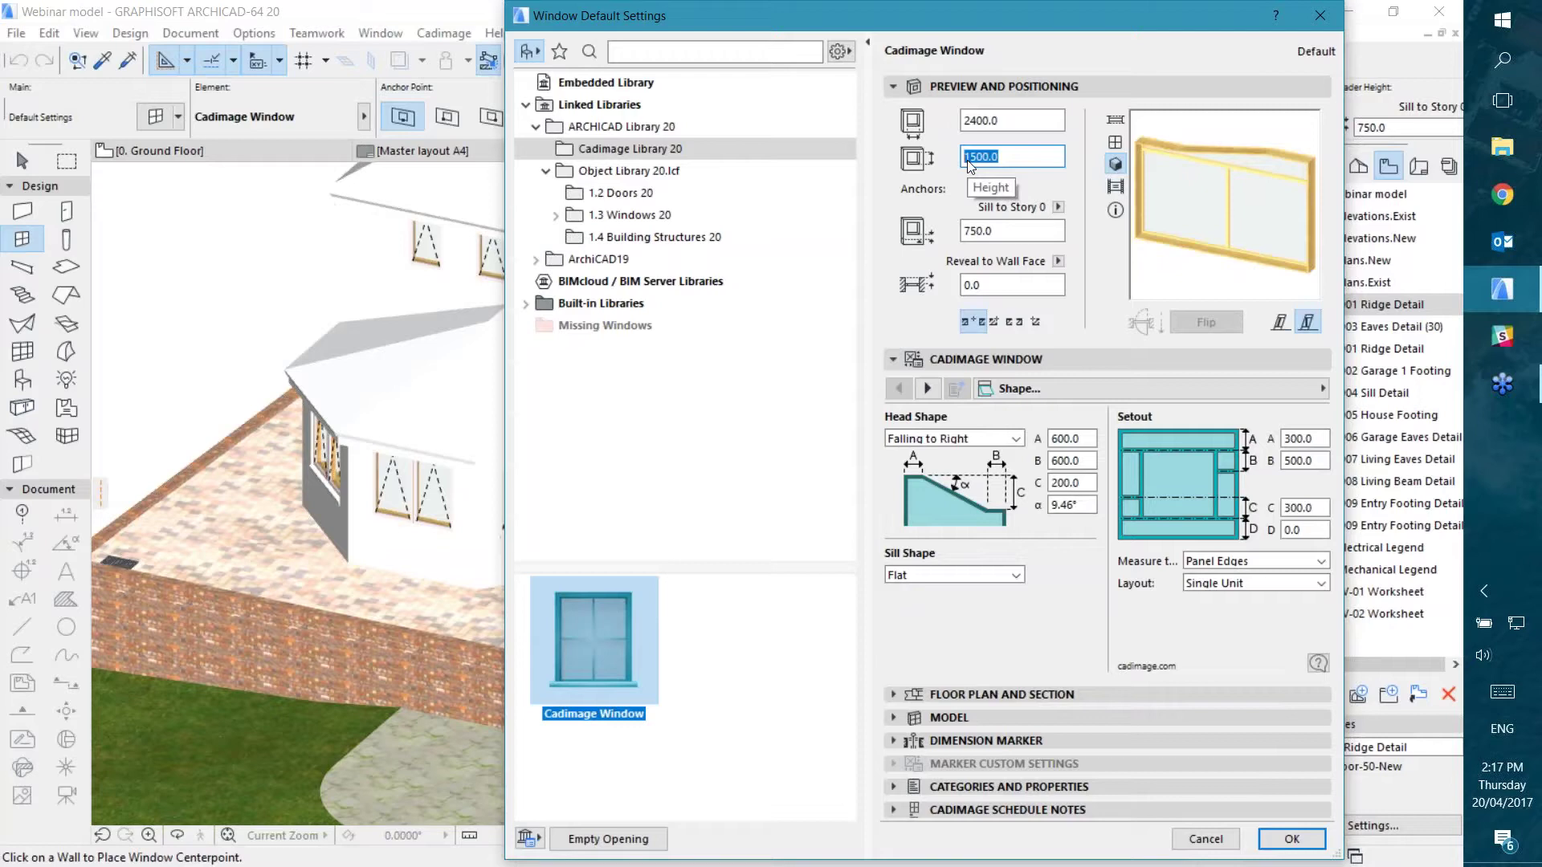
text(24)
text(000)
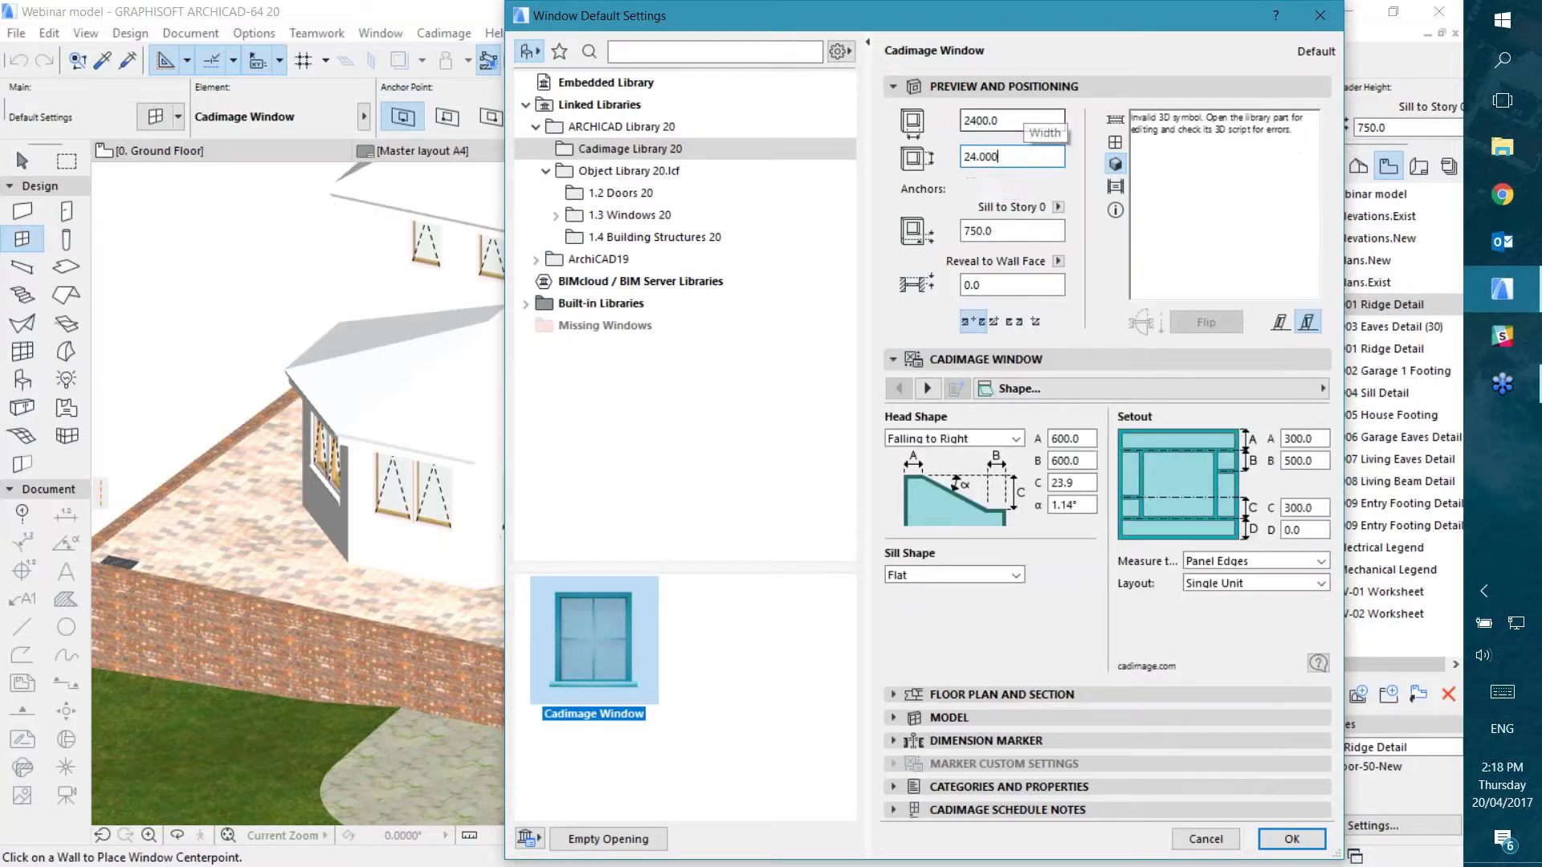
key(BackSpace)
key(BackSpace)
text(0)
click(1024, 120)
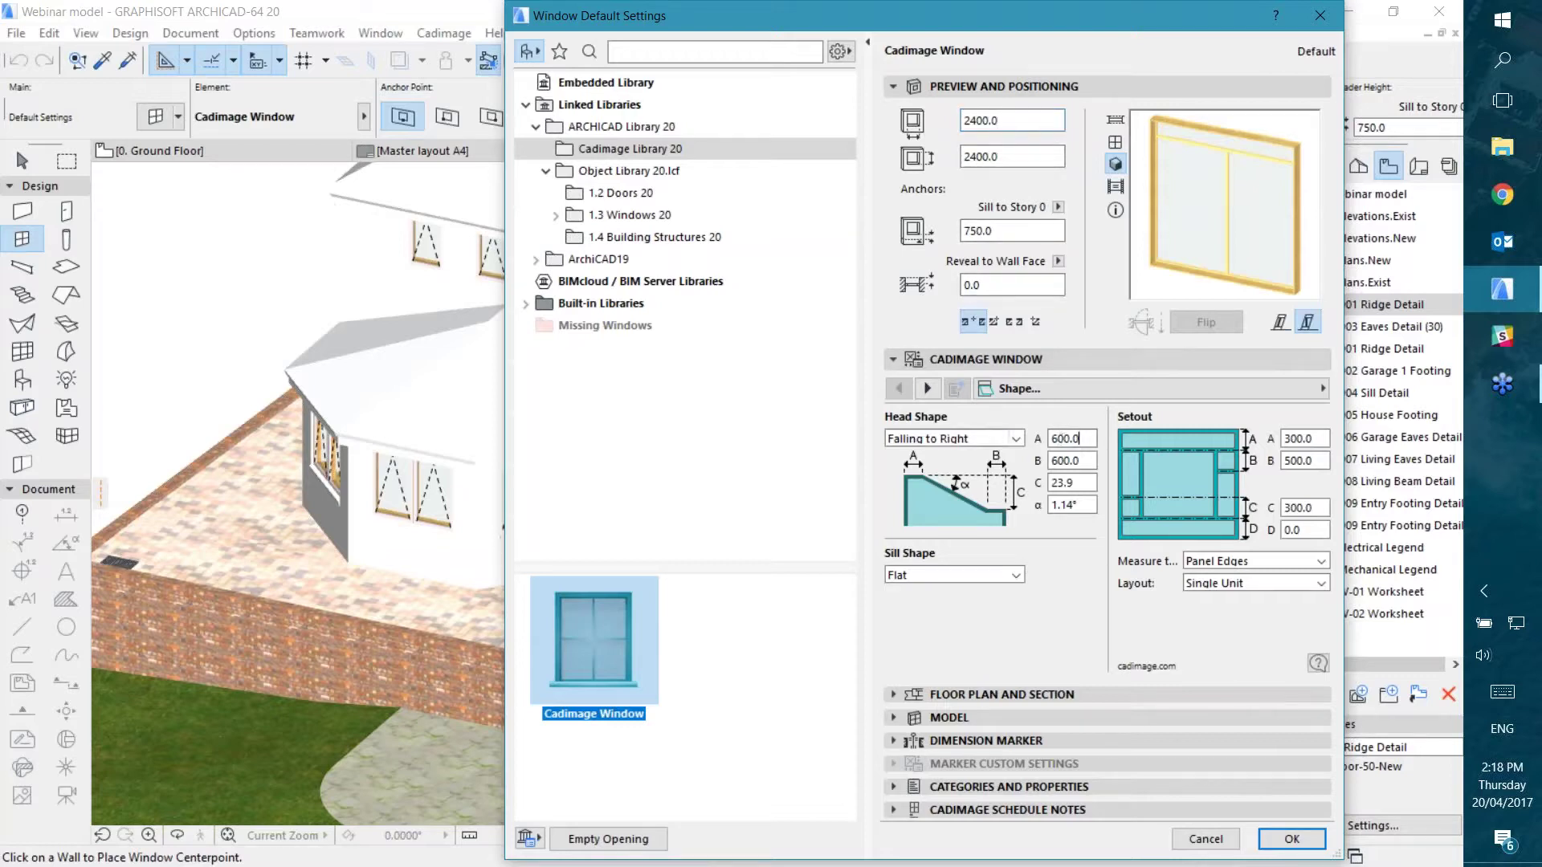
Step: Try a drop C of 600 for the Falling to Right head shape, and settle on 400
drag(1079, 482, 1051, 489)
text(600)
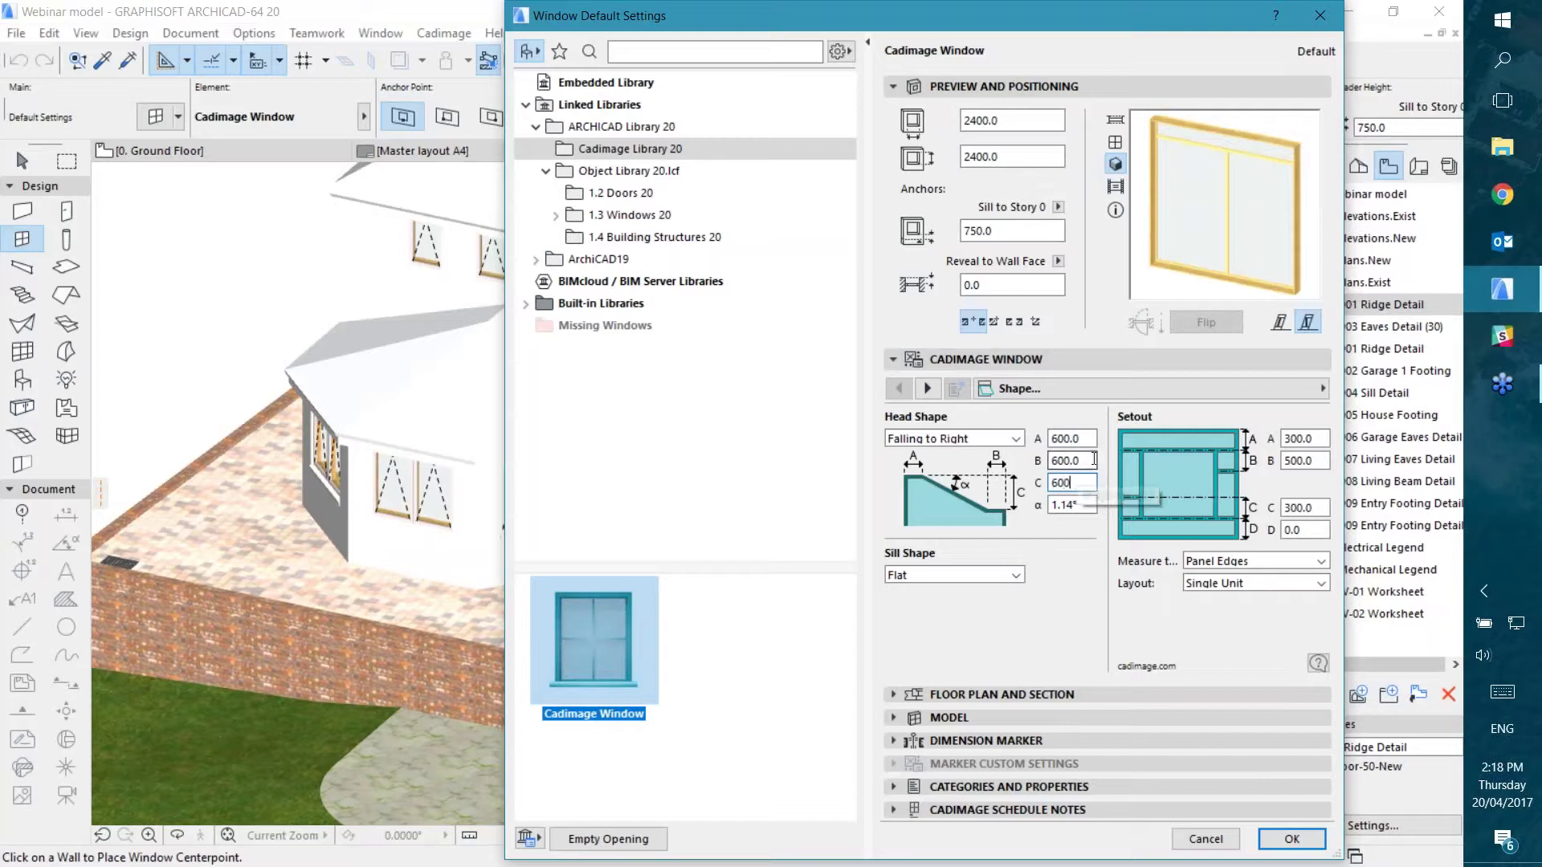
key(Tab)
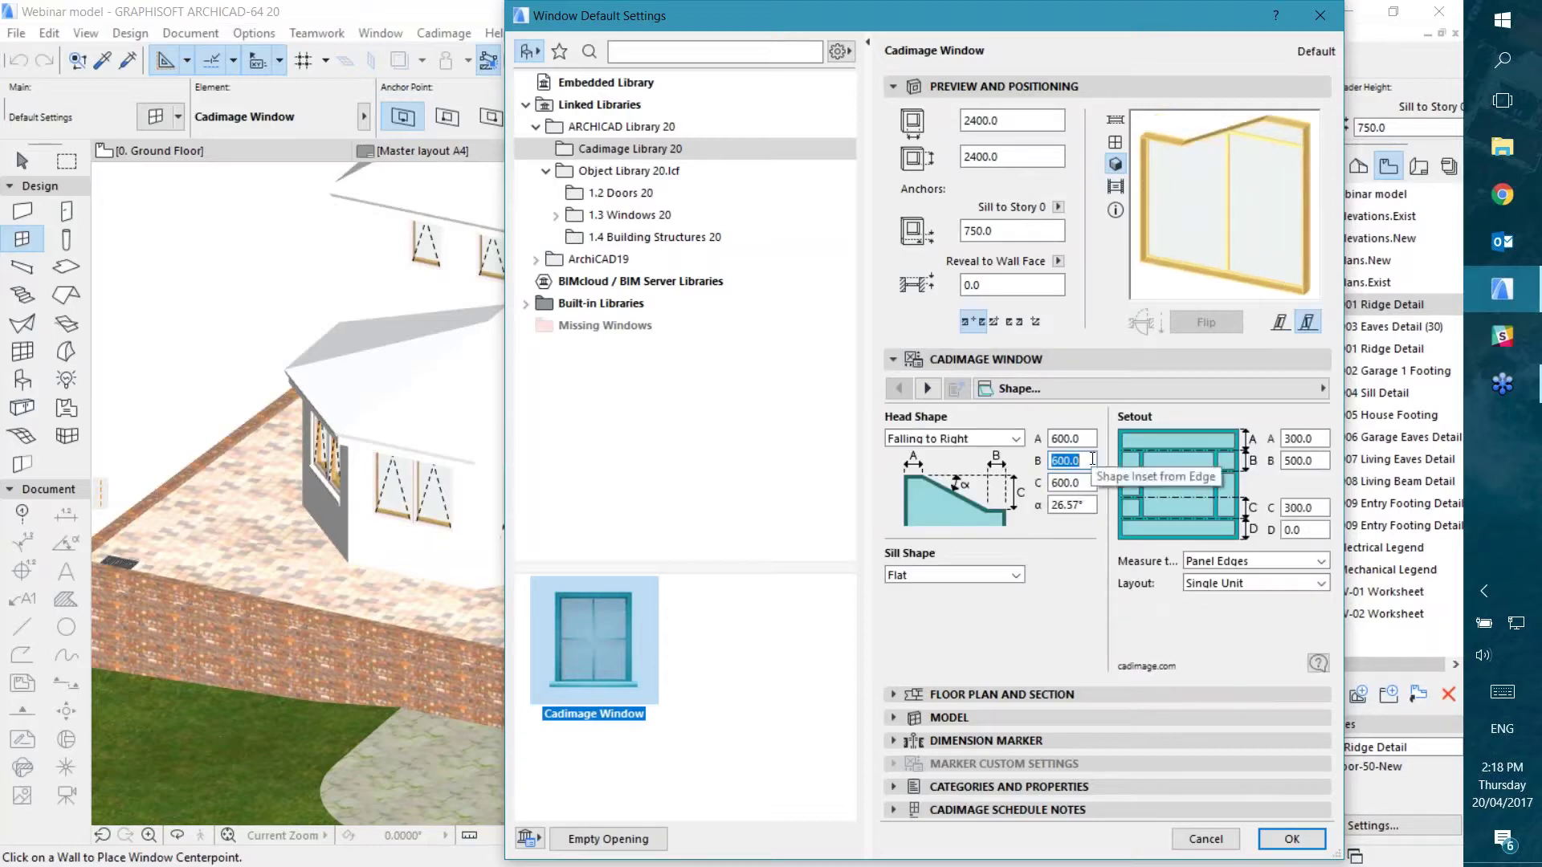
click(1086, 482)
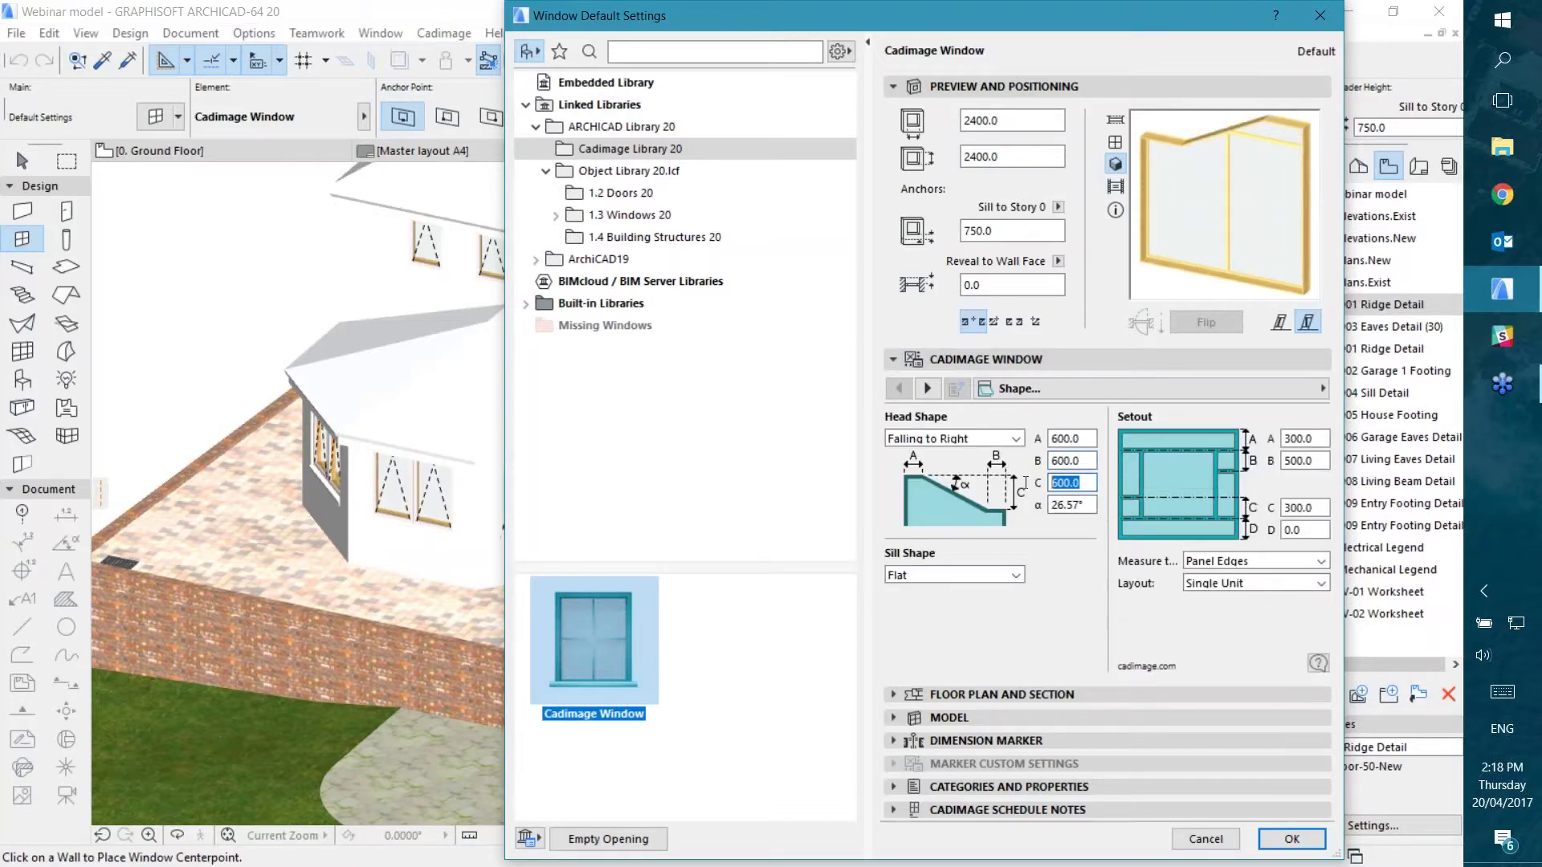
drag(1073, 474, 1041, 483)
text(400)
click(1092, 461)
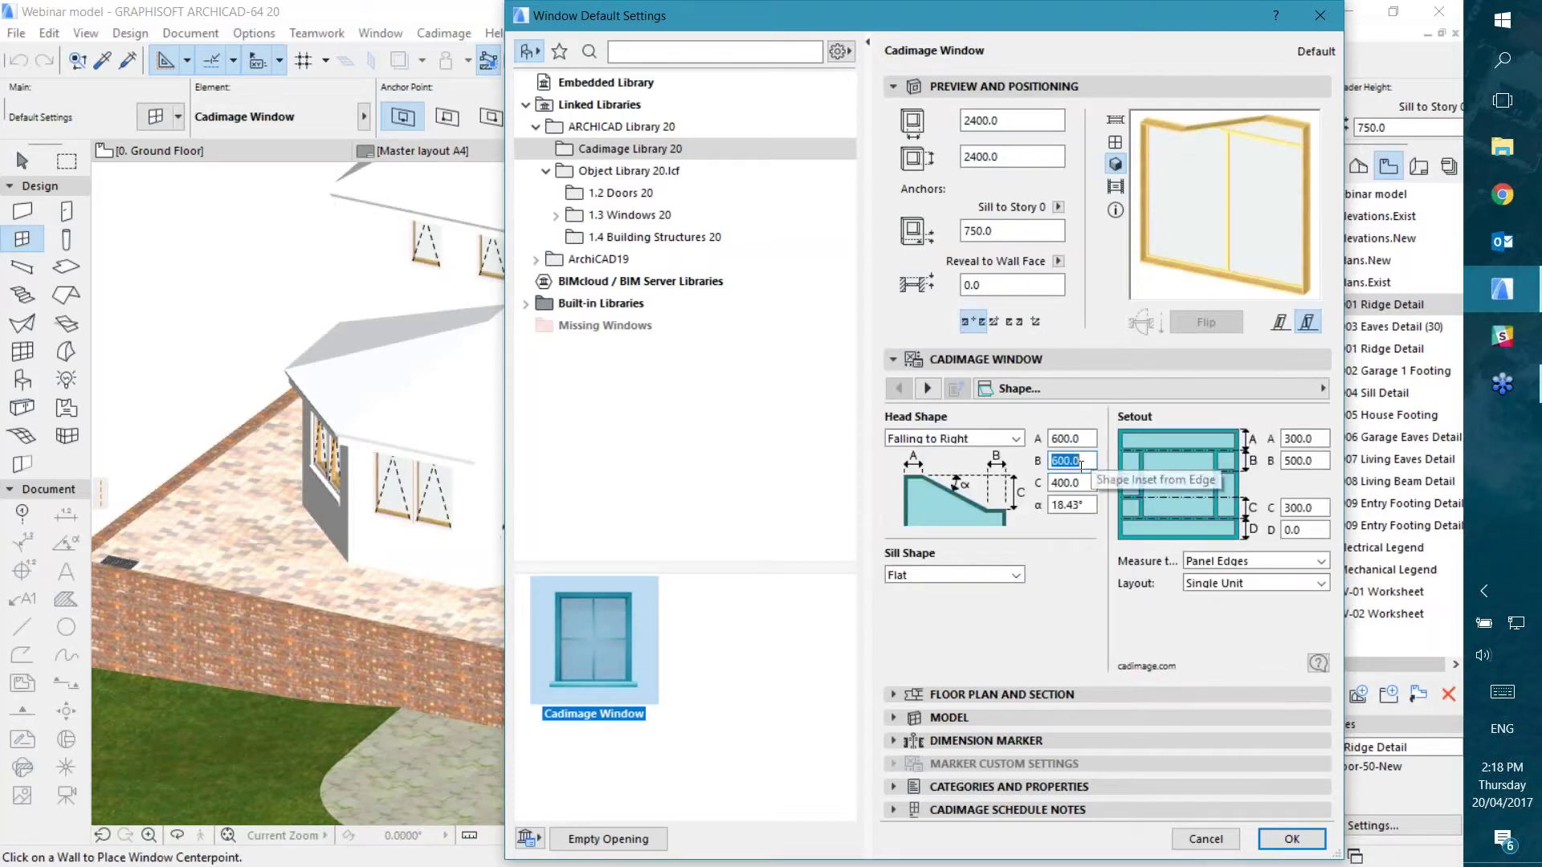
Step: Go to the Glazing Panels settings and add two more panels to divide the window into four vertical panels
click(1198, 387)
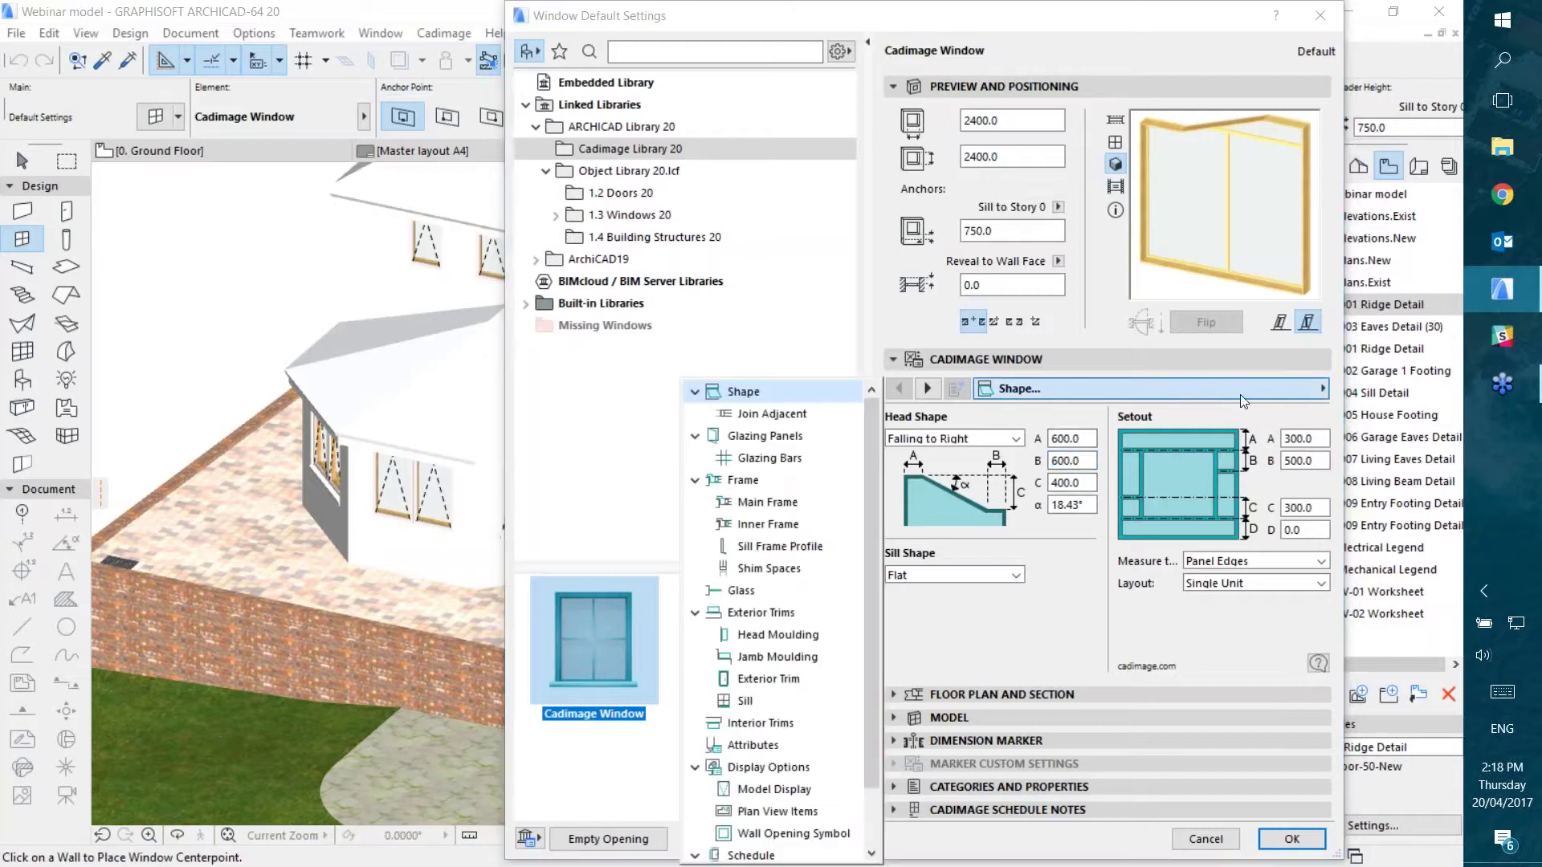
click(1224, 392)
click(1130, 392)
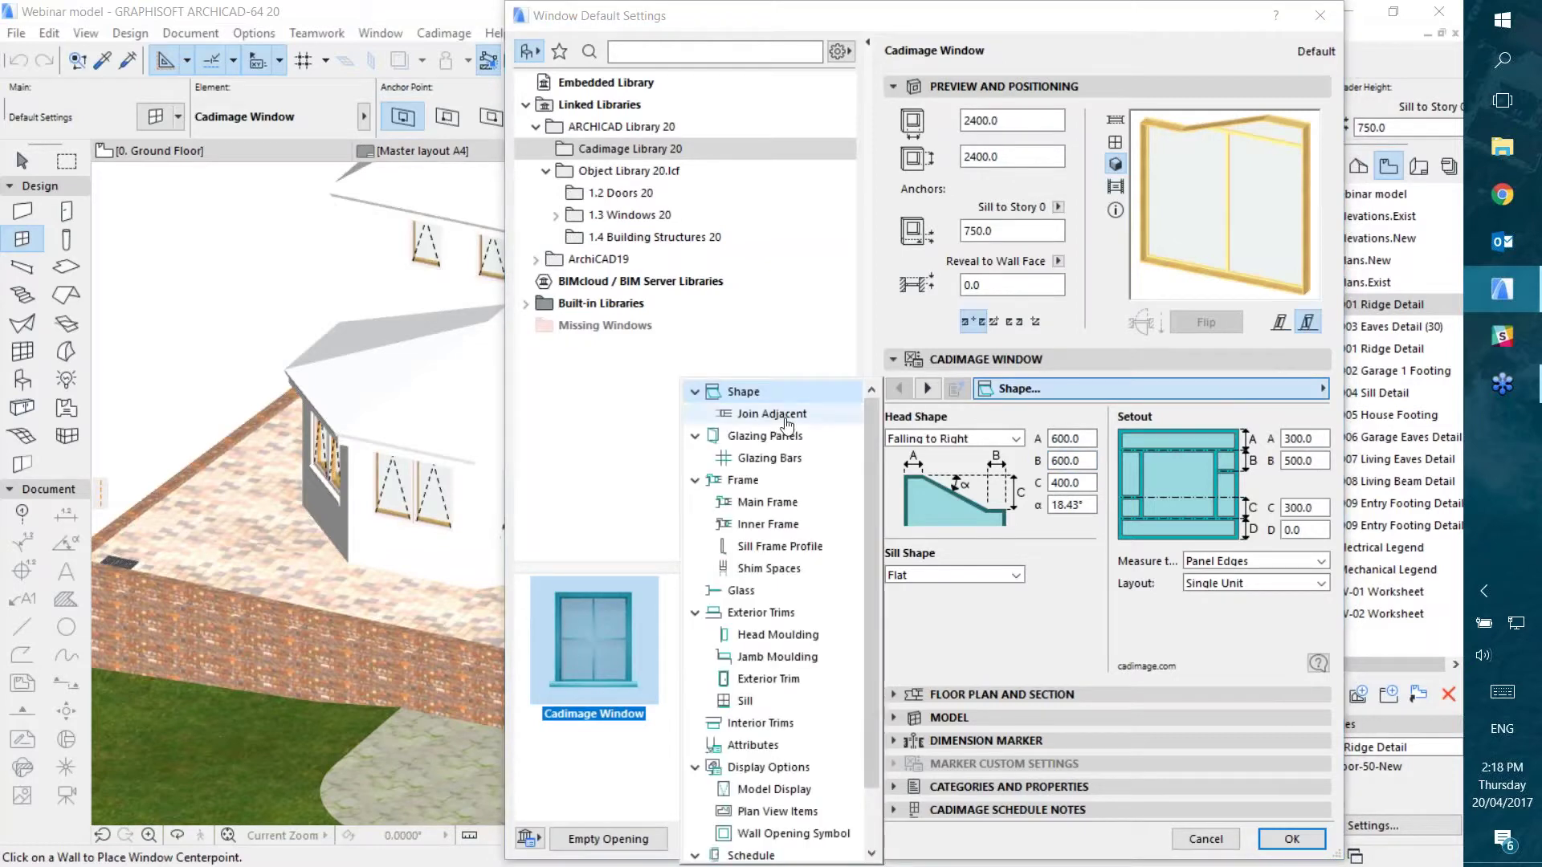
click(755, 436)
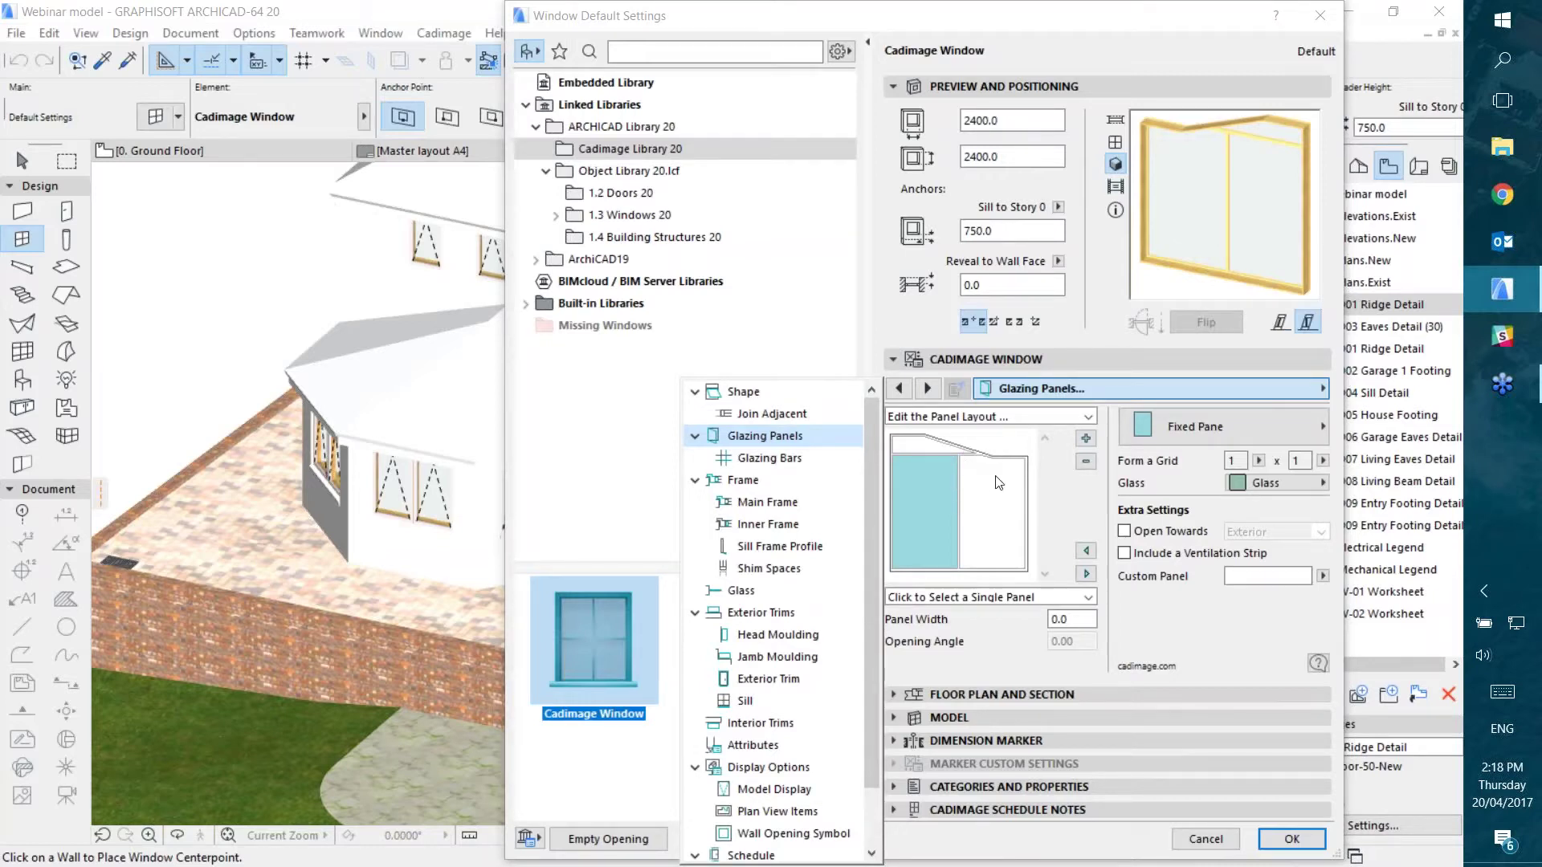
click(1088, 444)
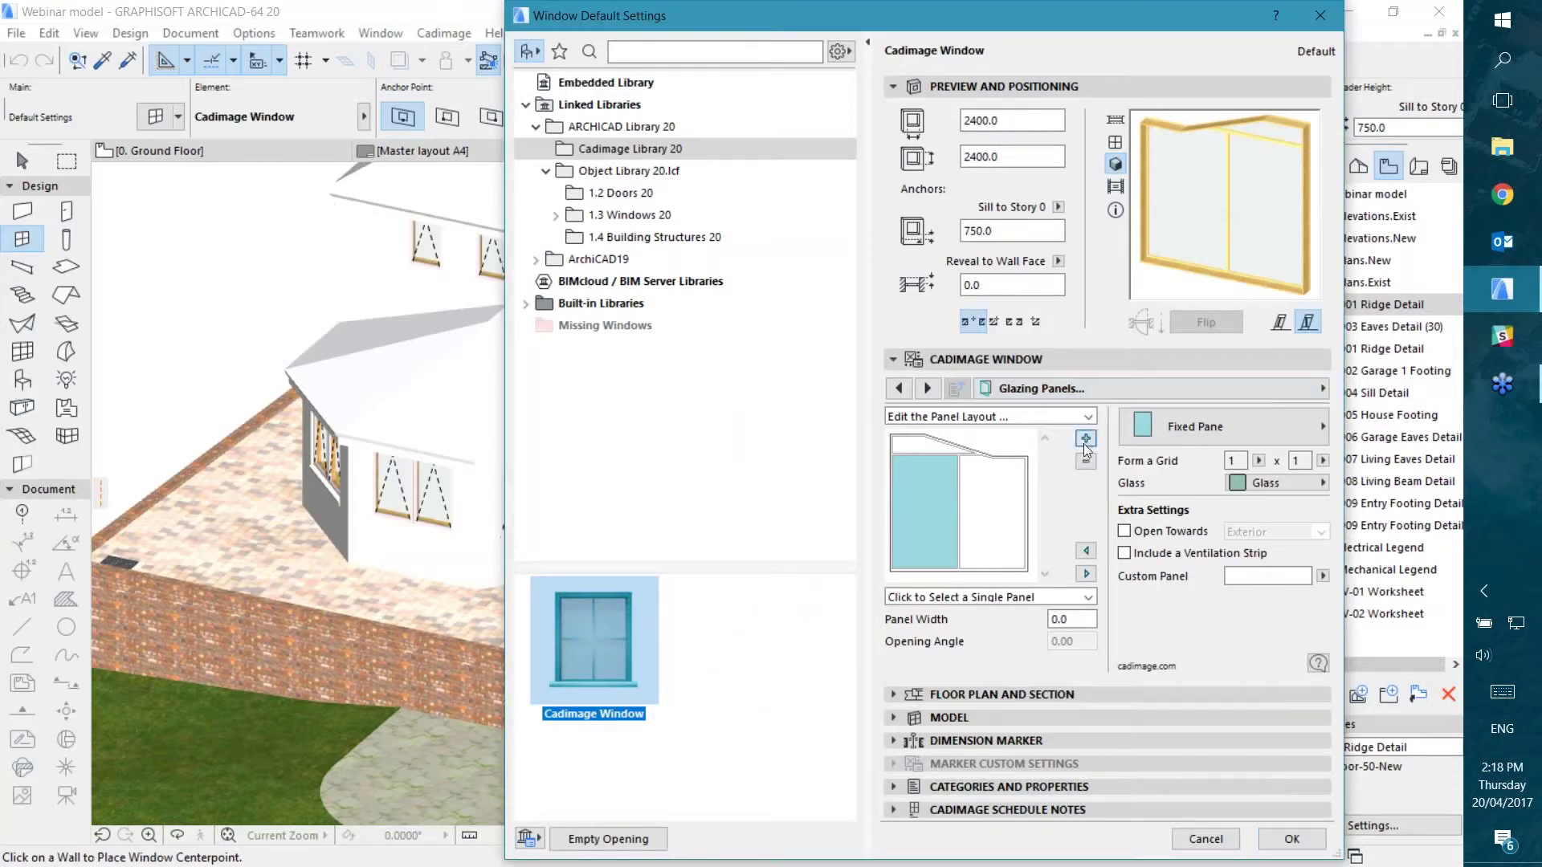
click(1086, 439)
click(1088, 435)
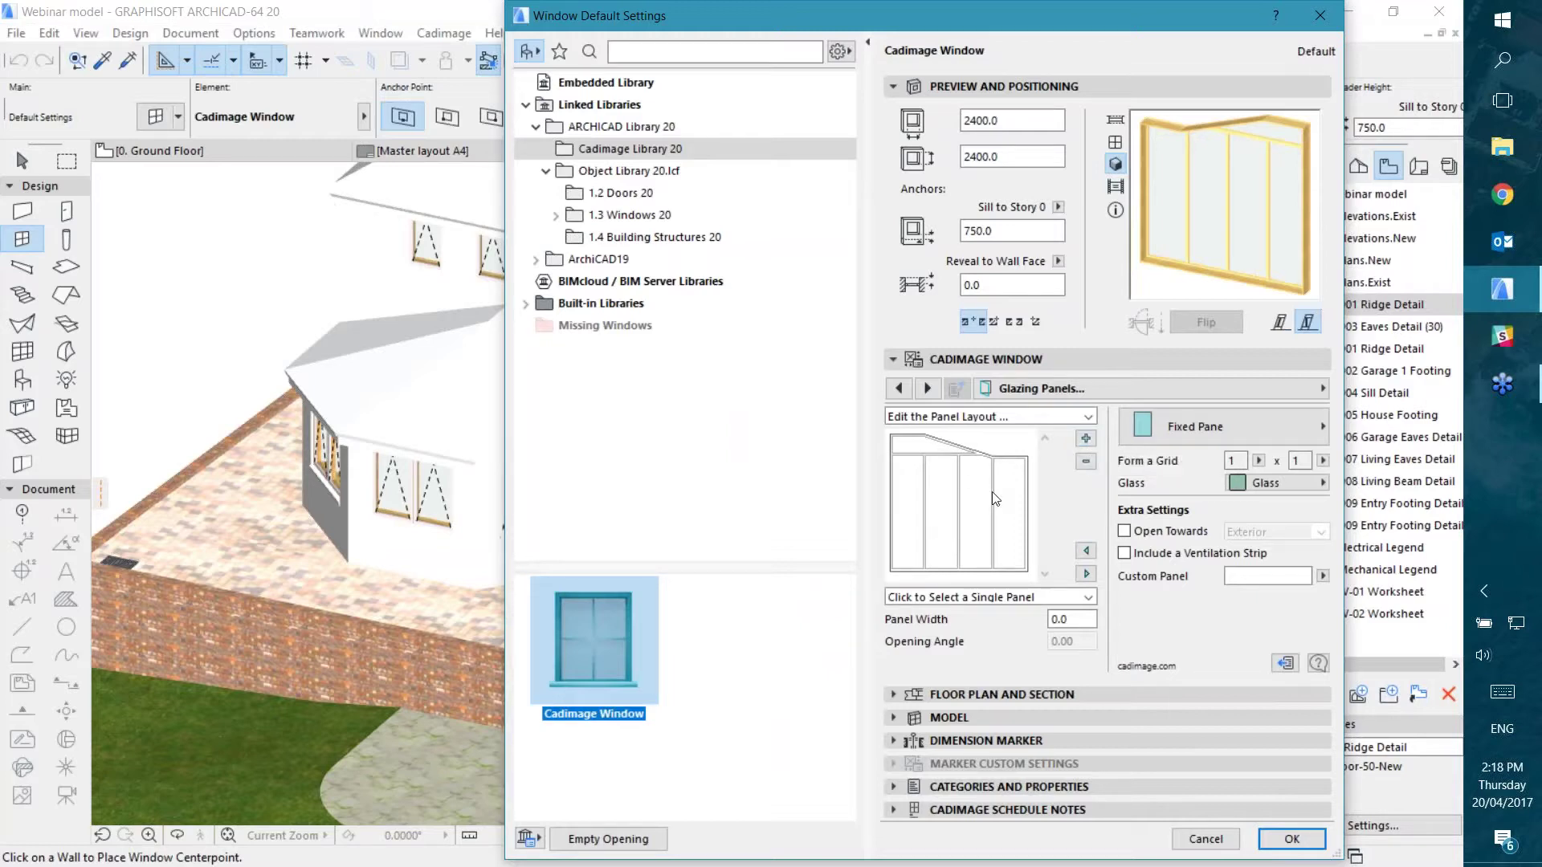
Step: Insert a panel above the leftmost glazing panel in the layout and make it an Awning
click(917, 445)
click(903, 509)
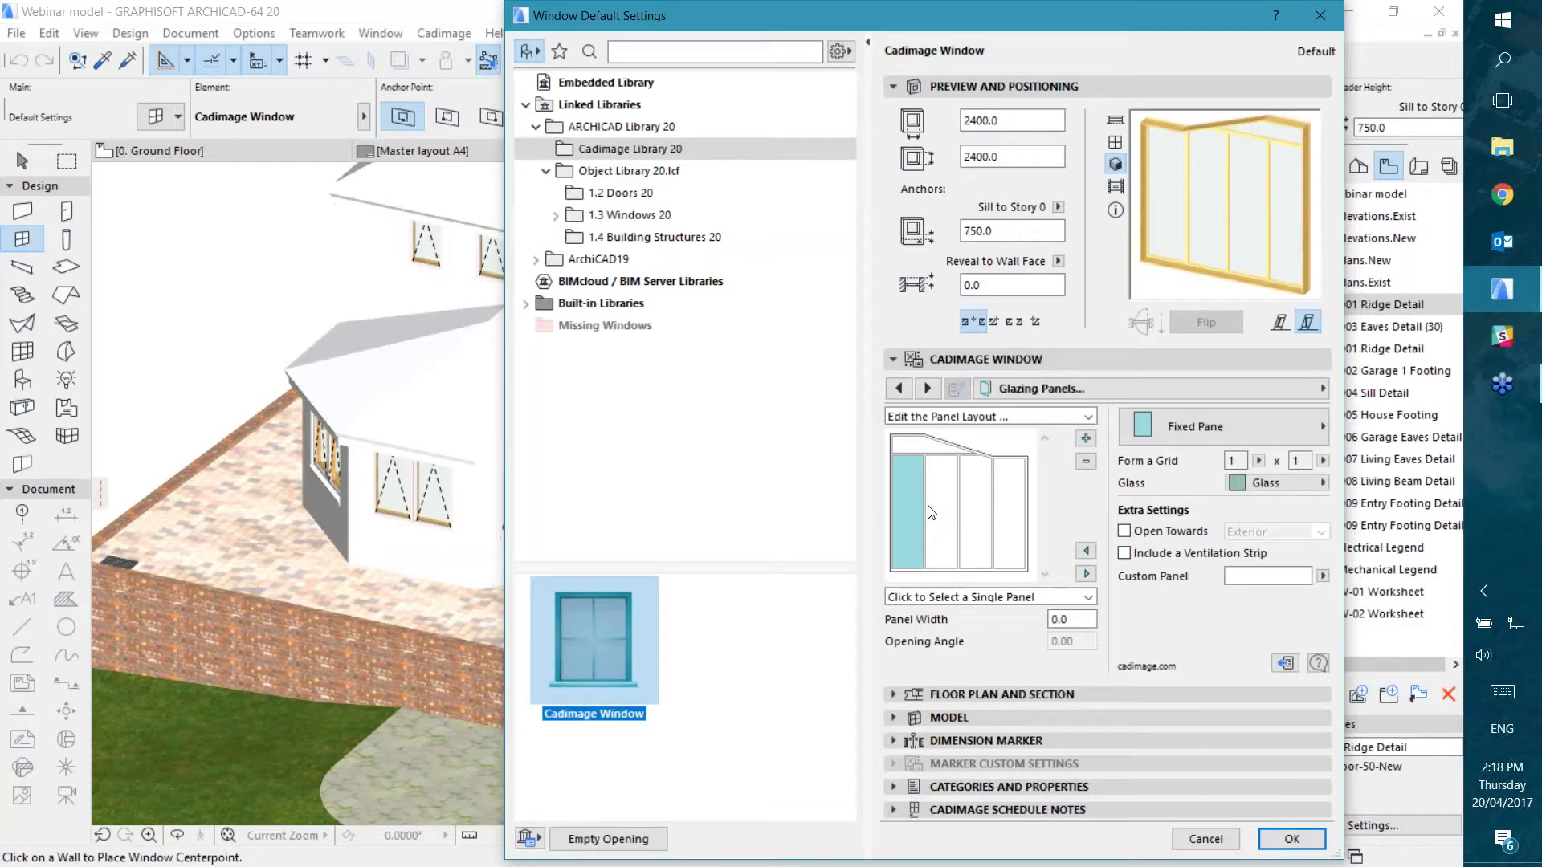
click(1023, 417)
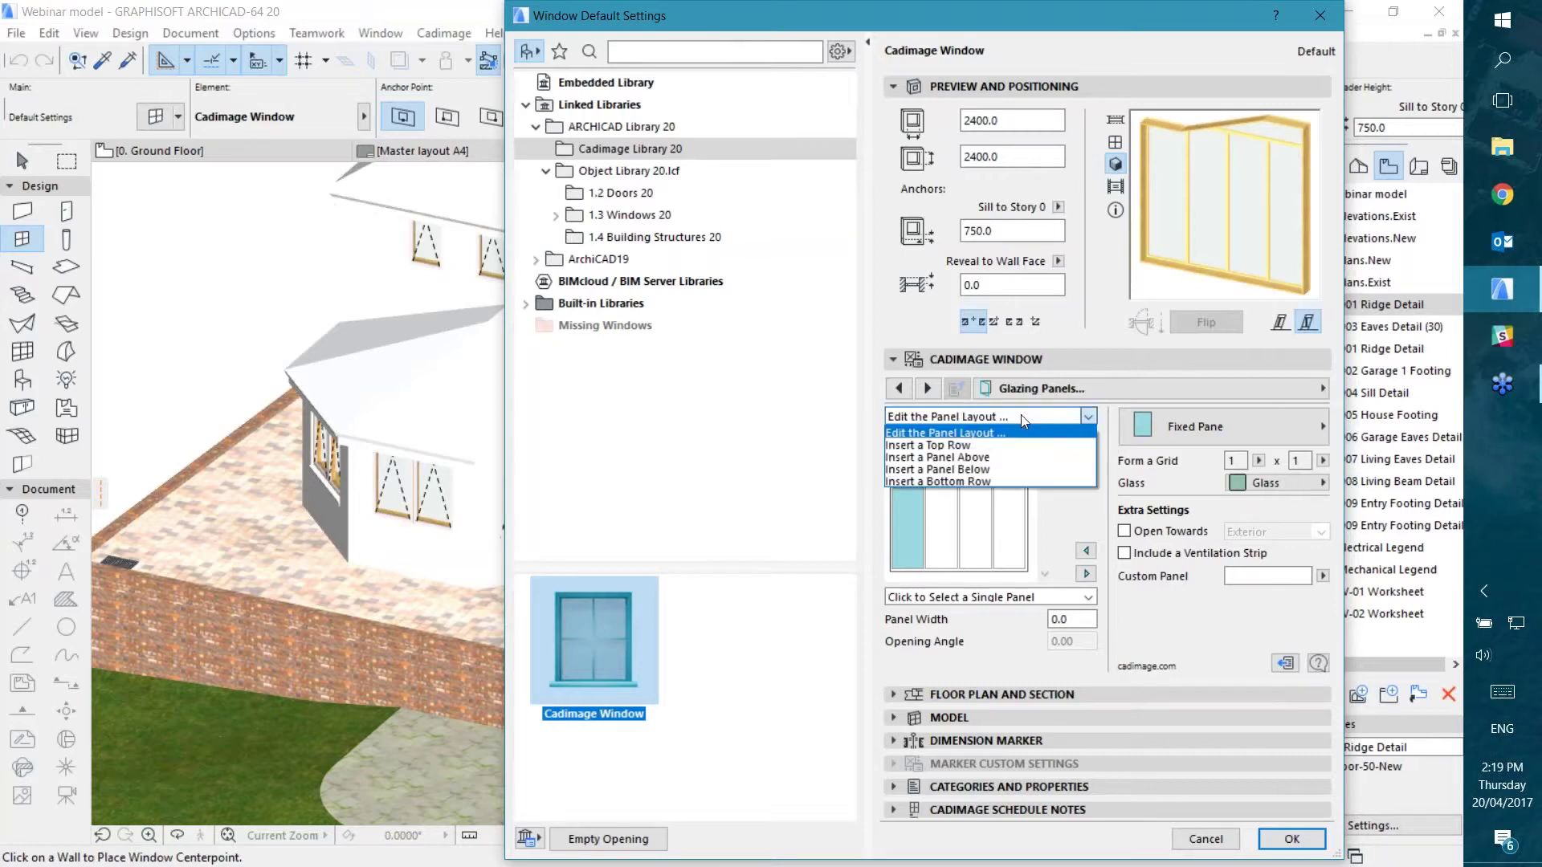
click(1023, 419)
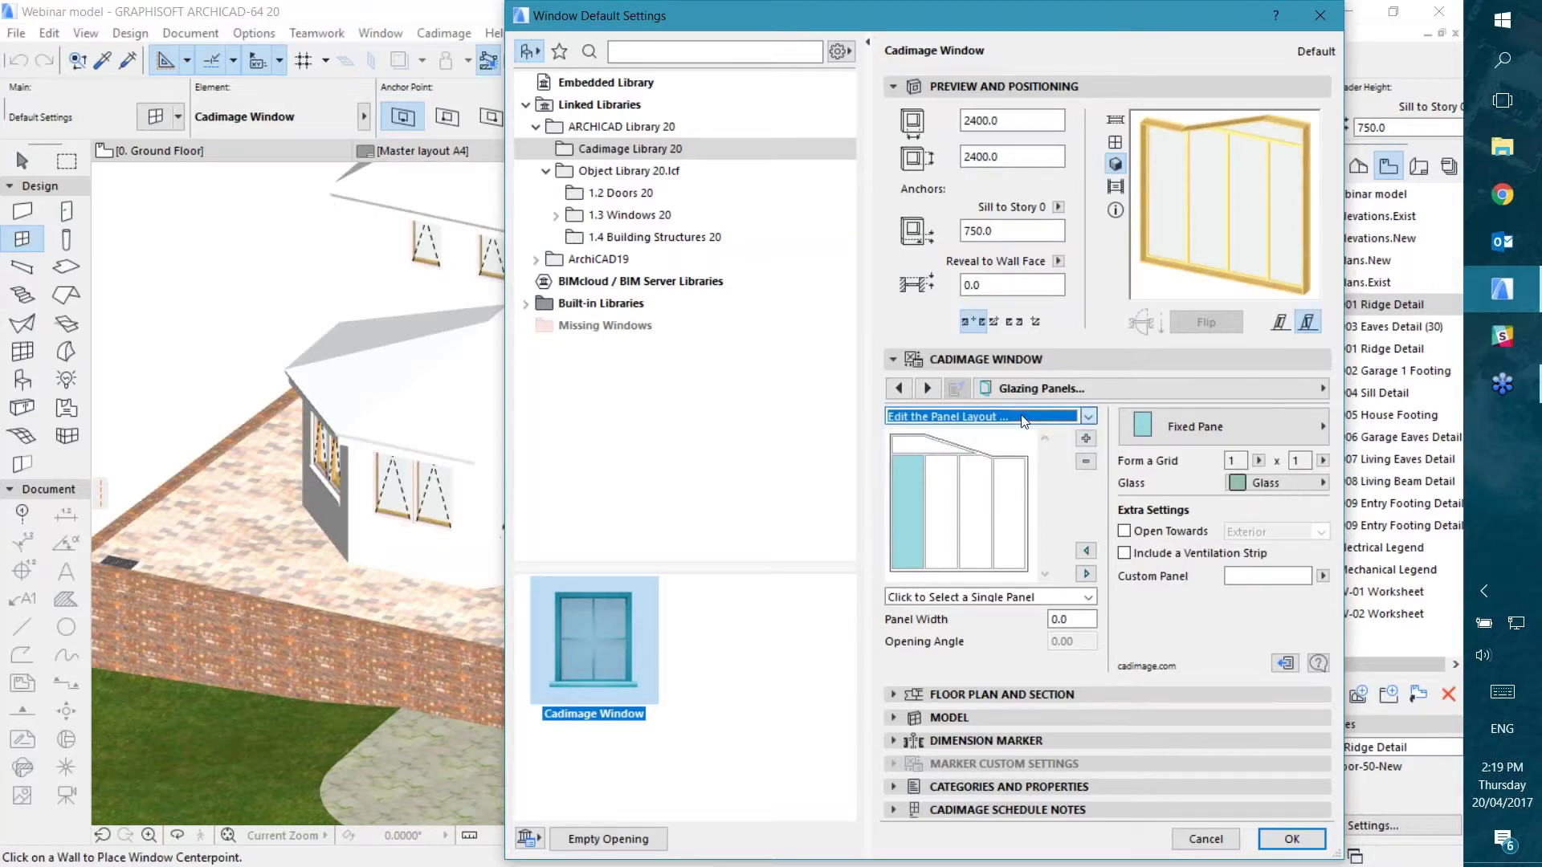
click(1021, 417)
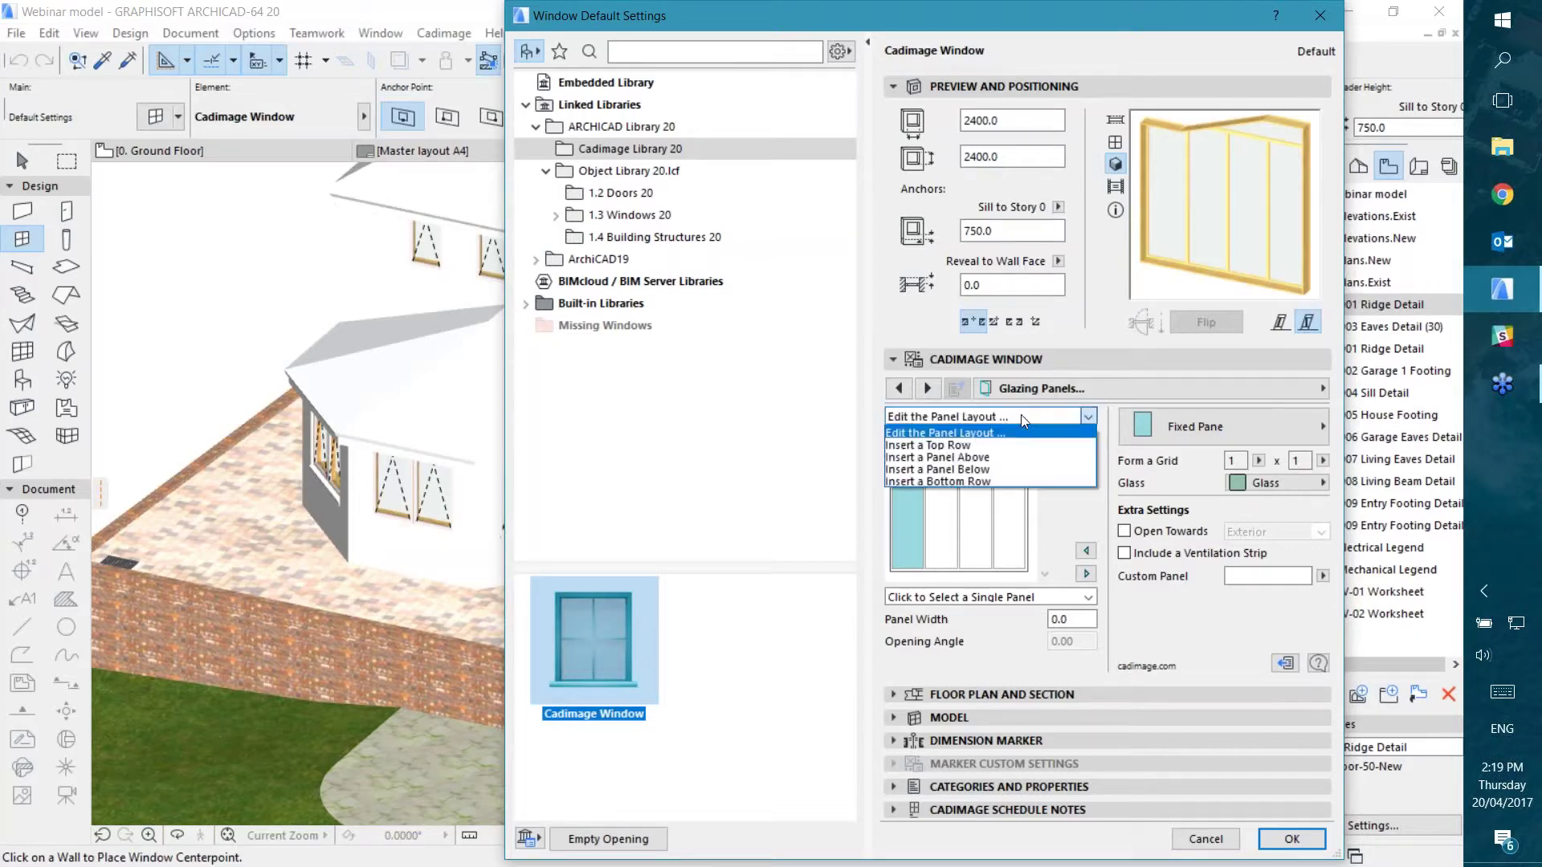
click(994, 457)
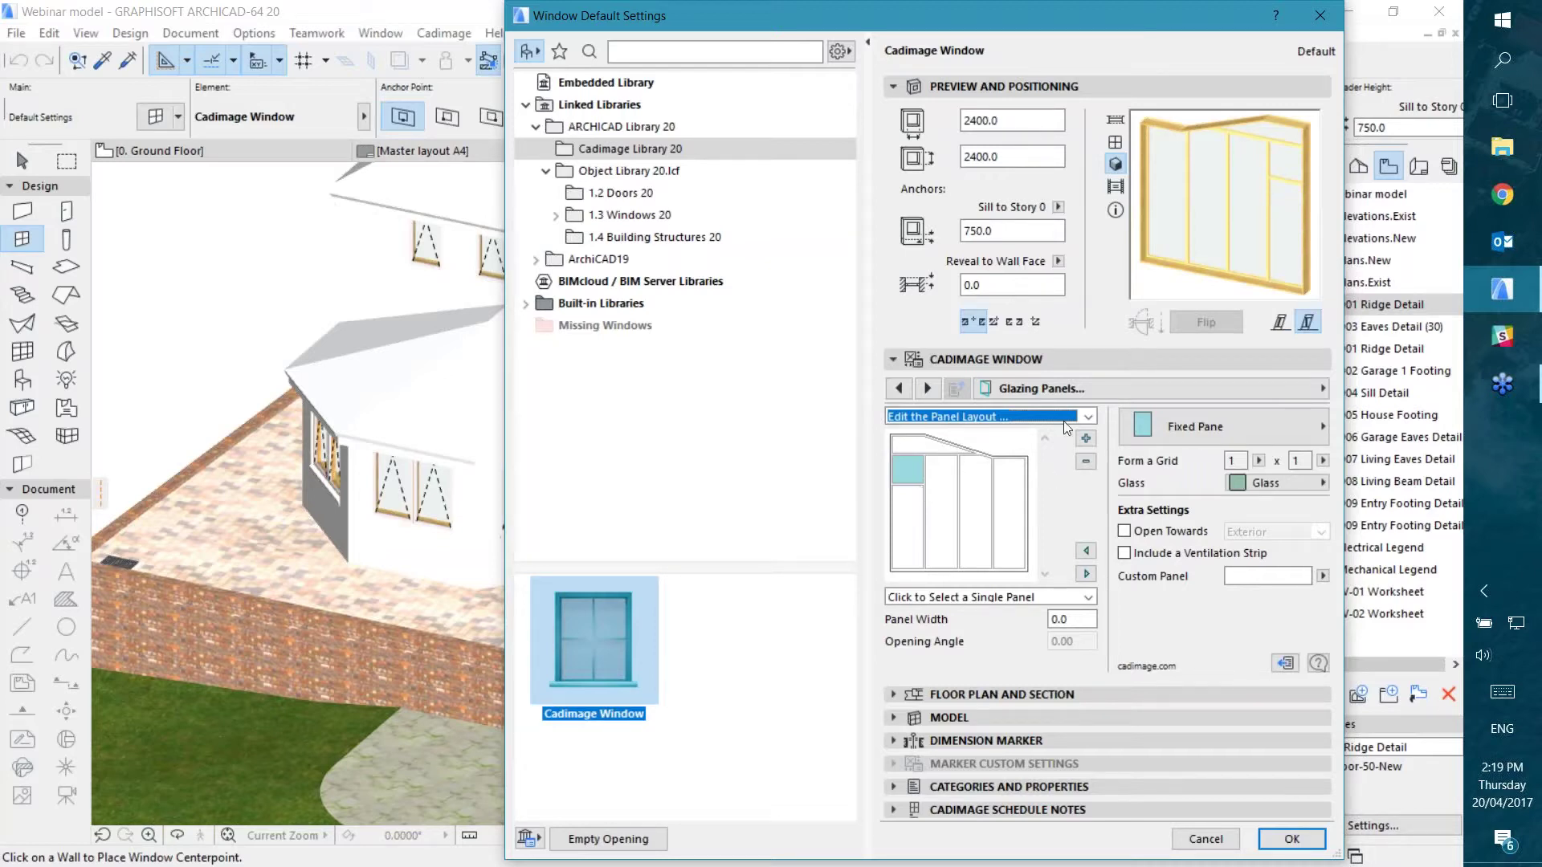
click(1197, 426)
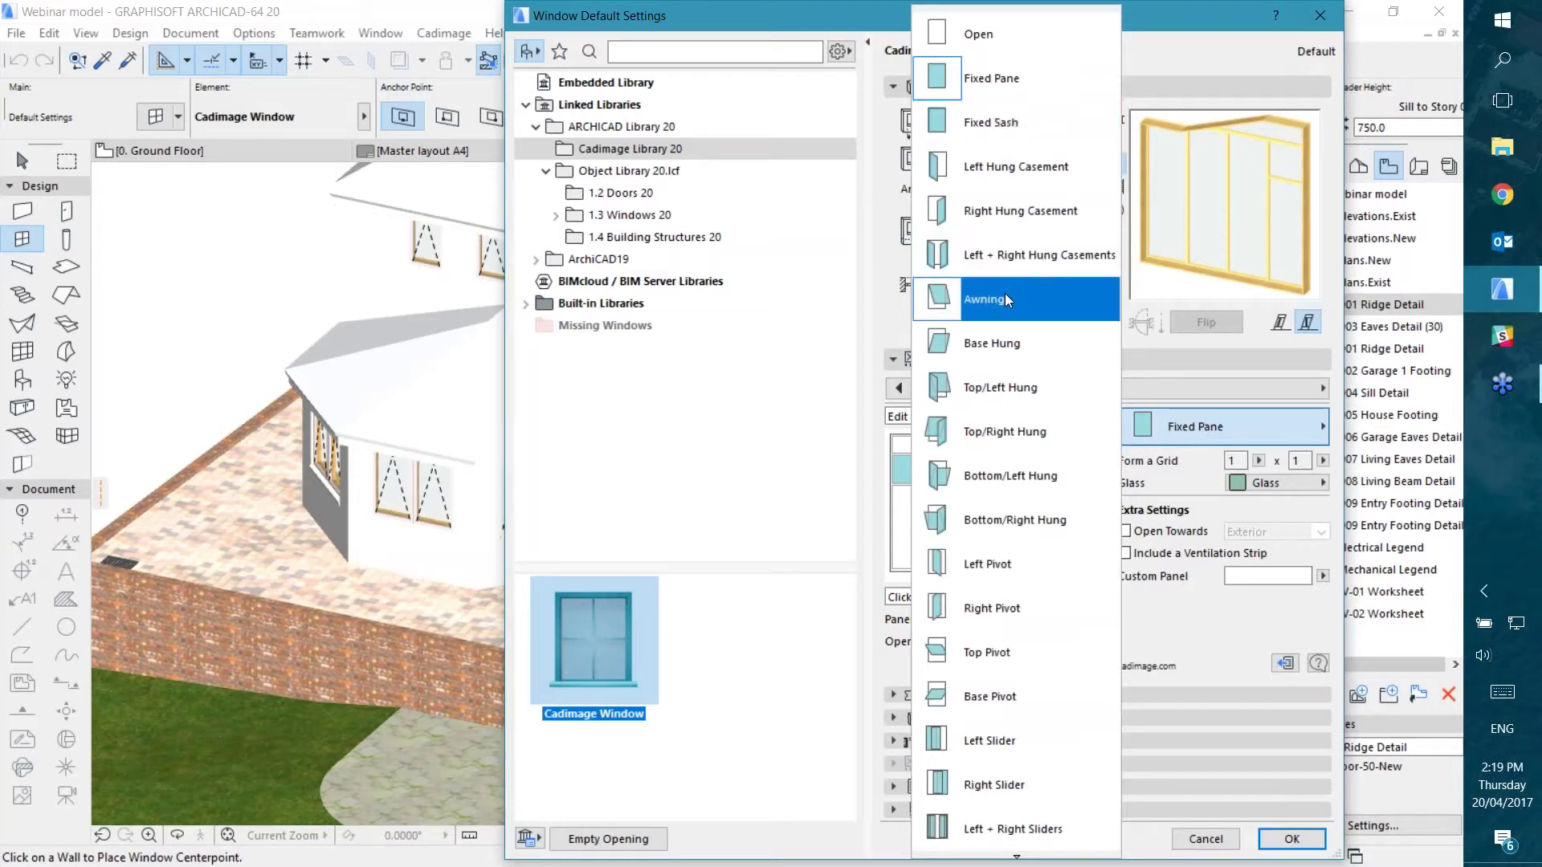
click(978, 302)
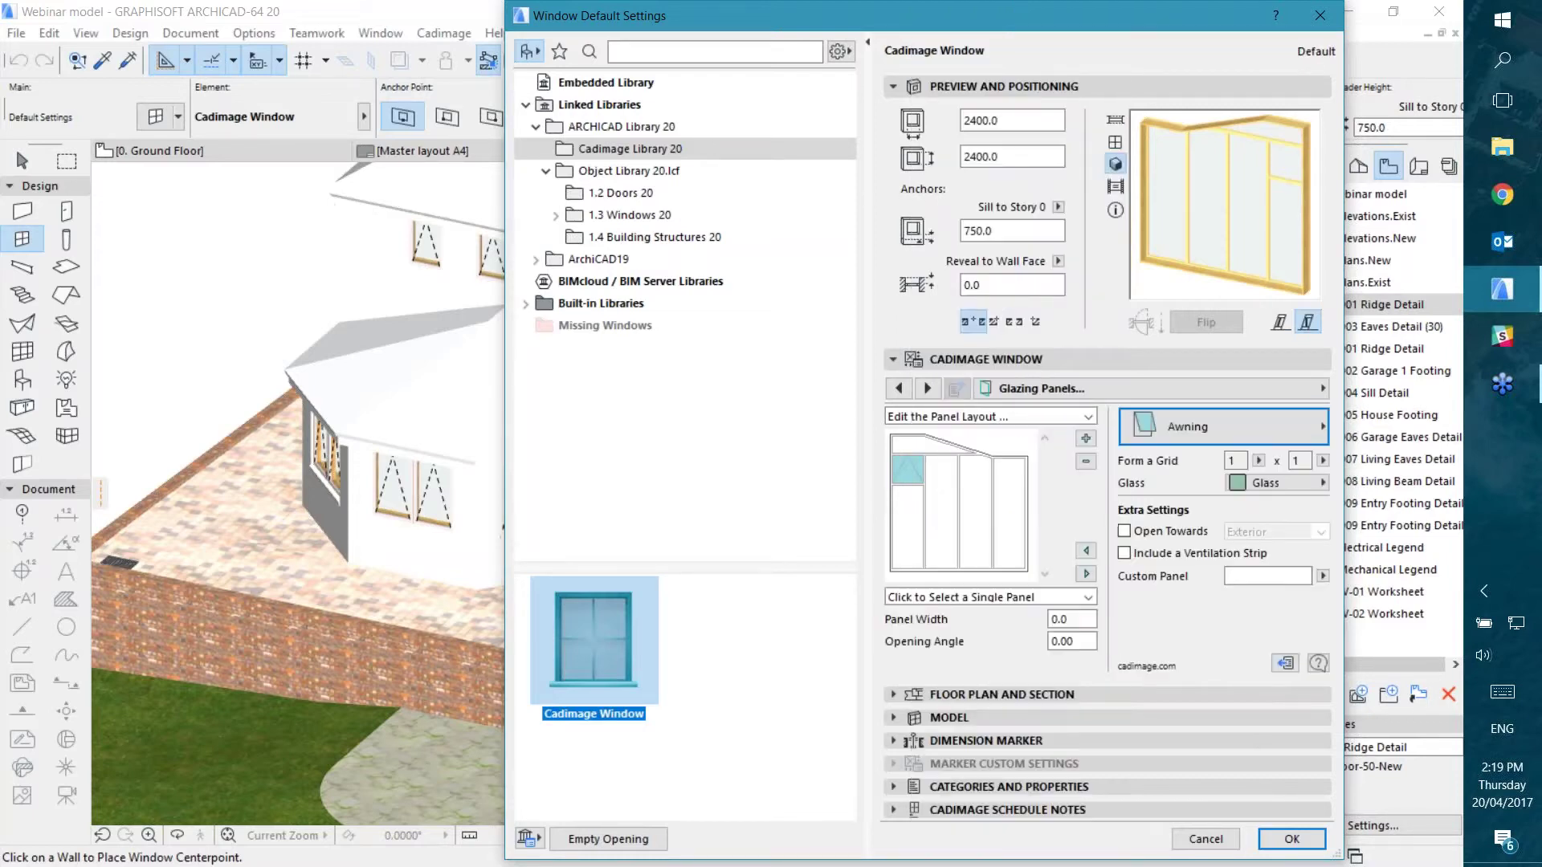
Step: Change the fixed pane below the awning to a Left Hung Door
click(908, 518)
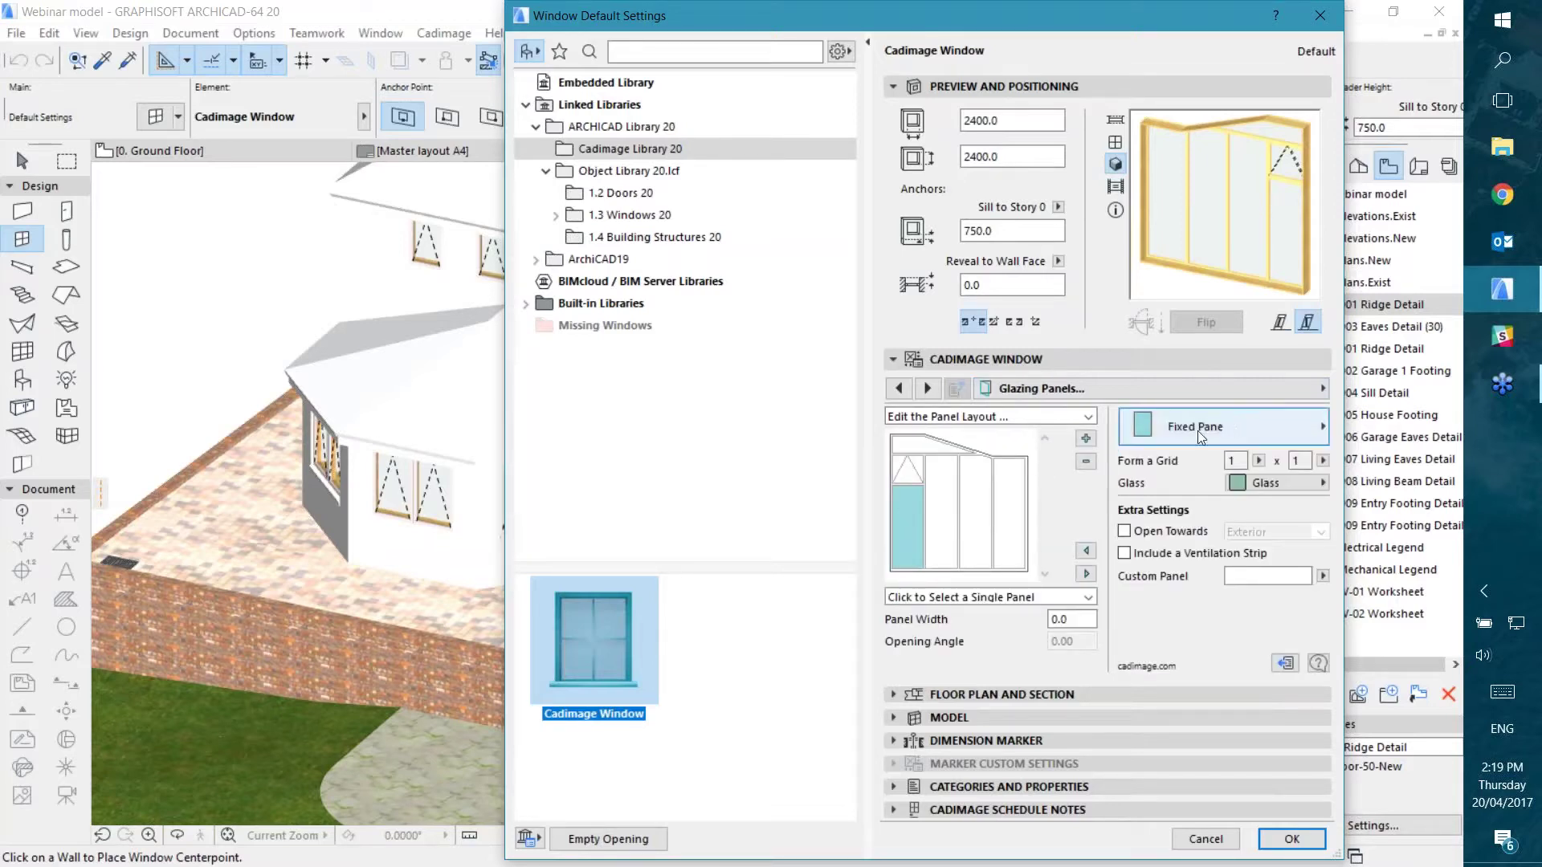
click(1196, 430)
scroll(1044, 634, down, 3)
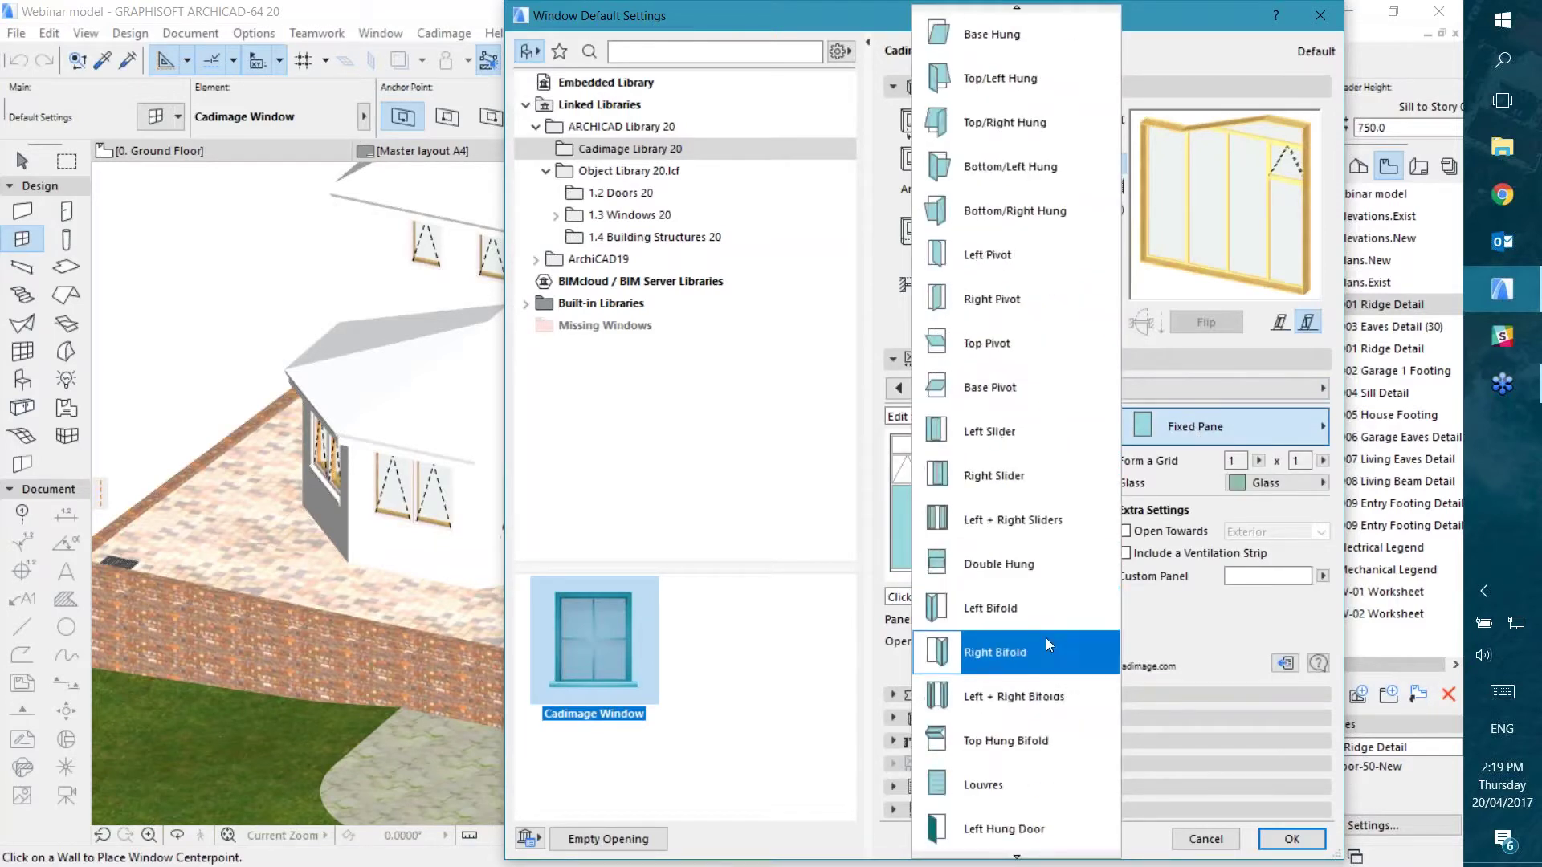
scroll(1035, 738, down, 2)
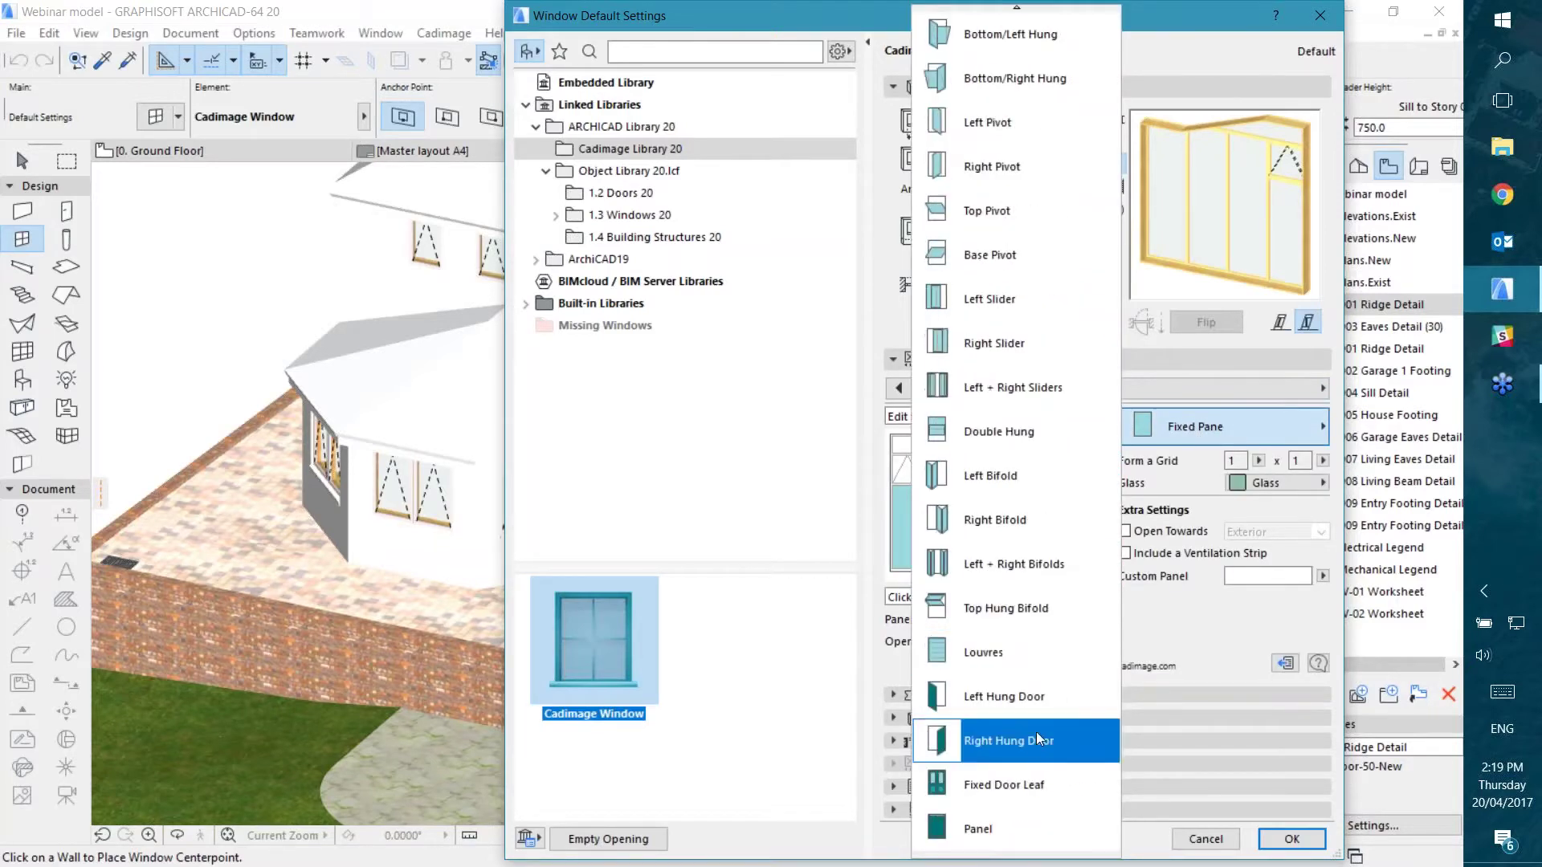
click(990, 697)
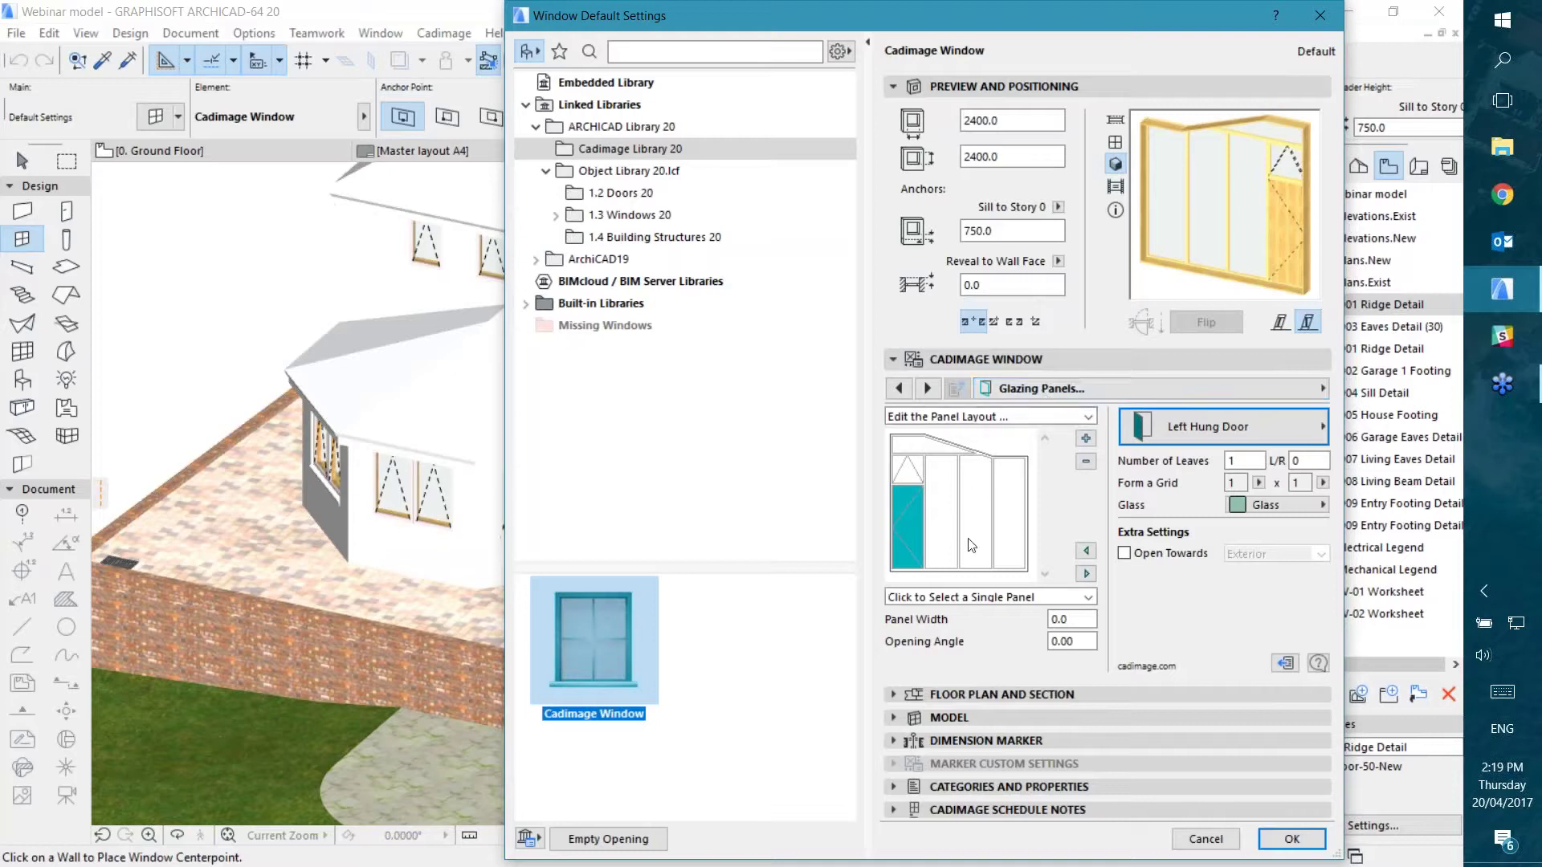
Step: Try adding an extra vertical panel at the second glazing panel, and remove it again
click(944, 499)
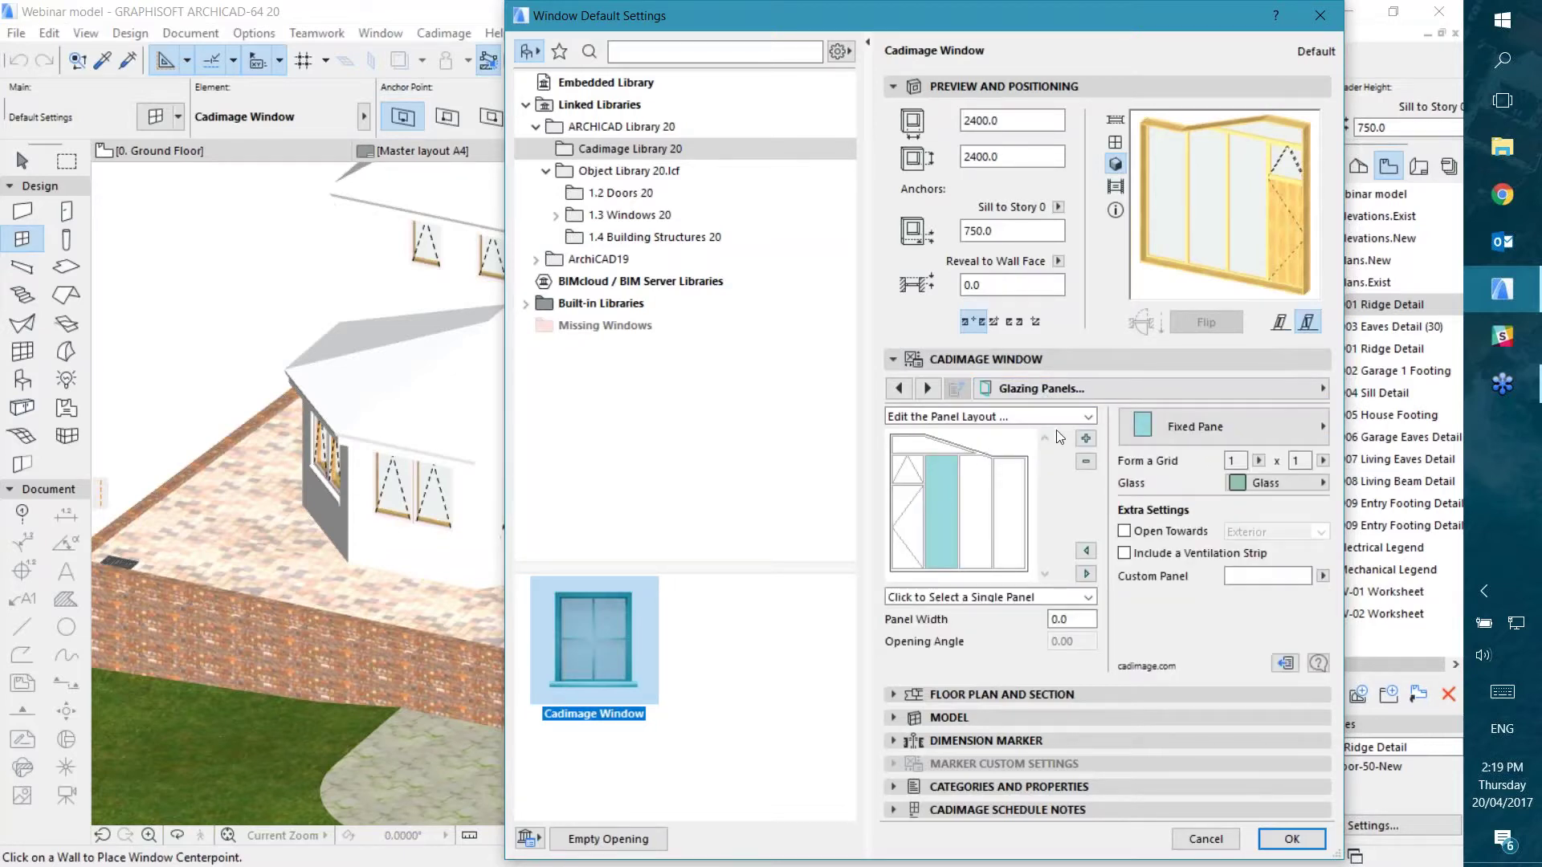
click(1087, 438)
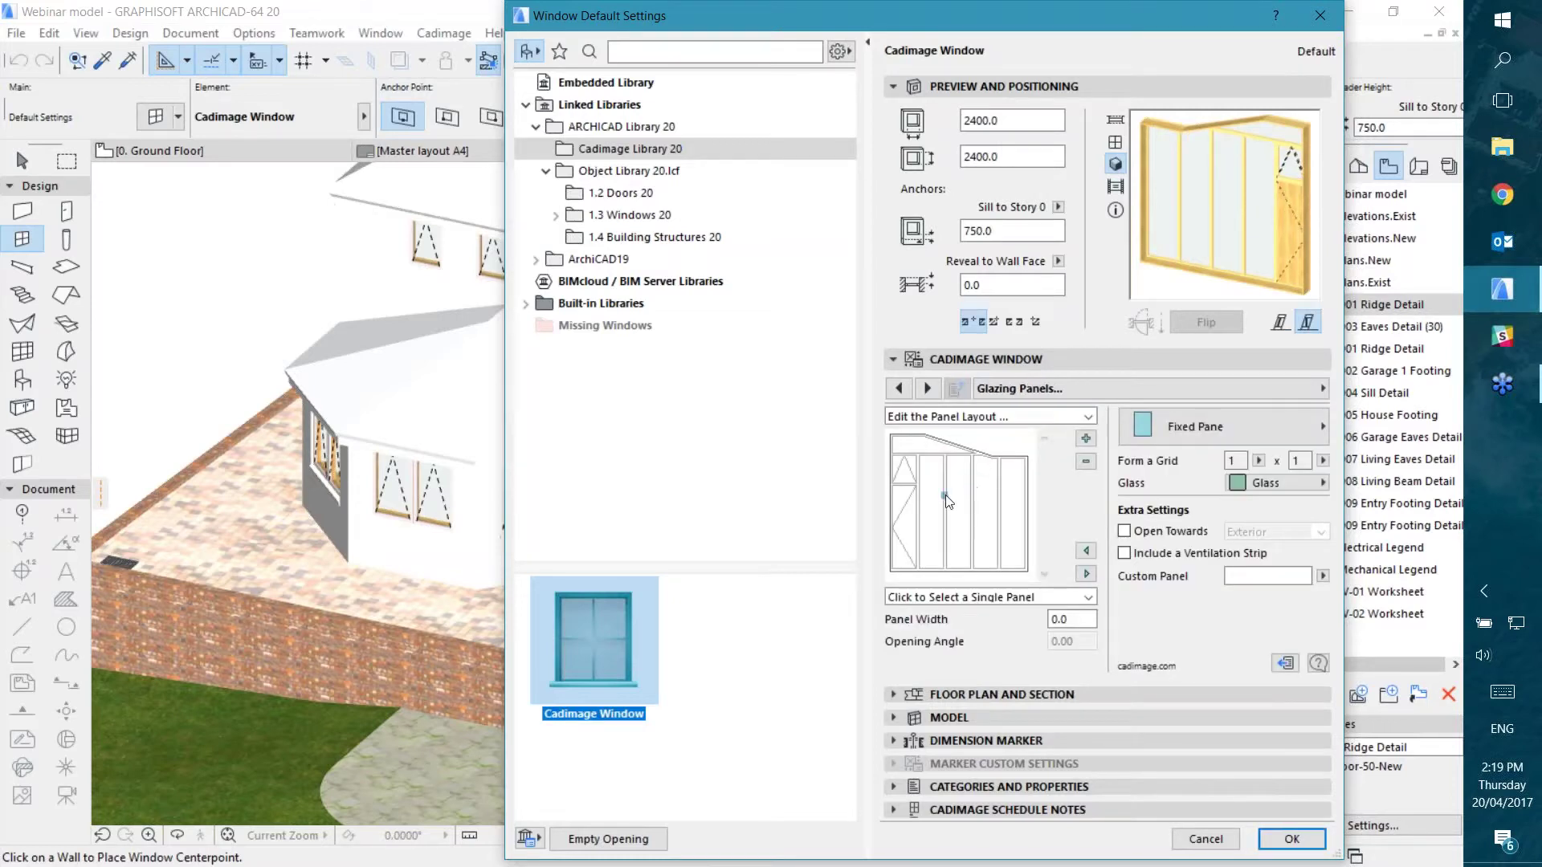
click(939, 502)
click(1087, 461)
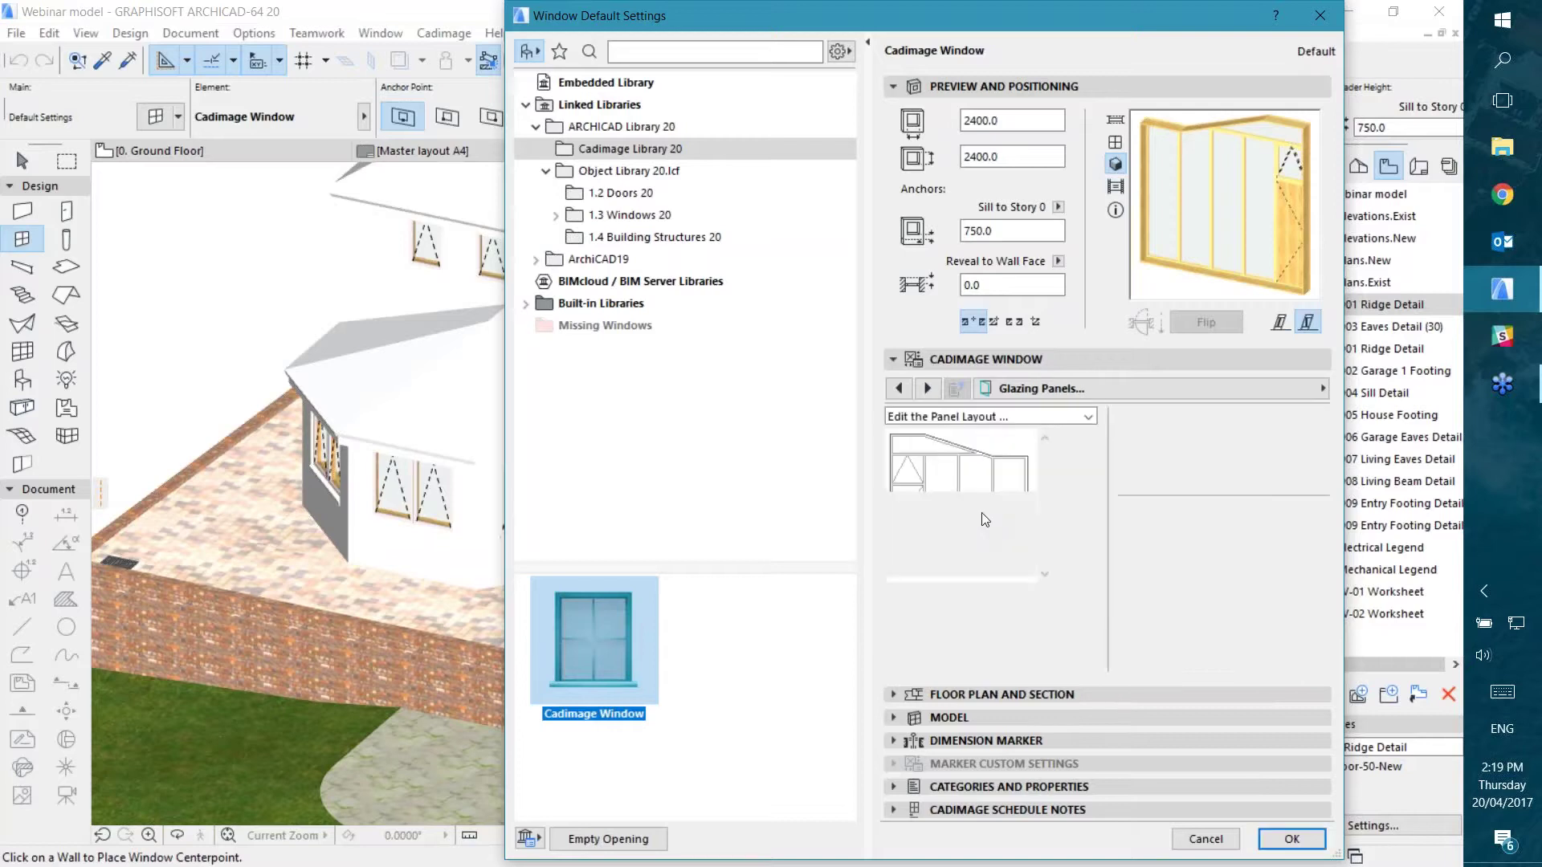
Step: Try inserting a panel above the second glazing panel, and delete it again
click(1060, 419)
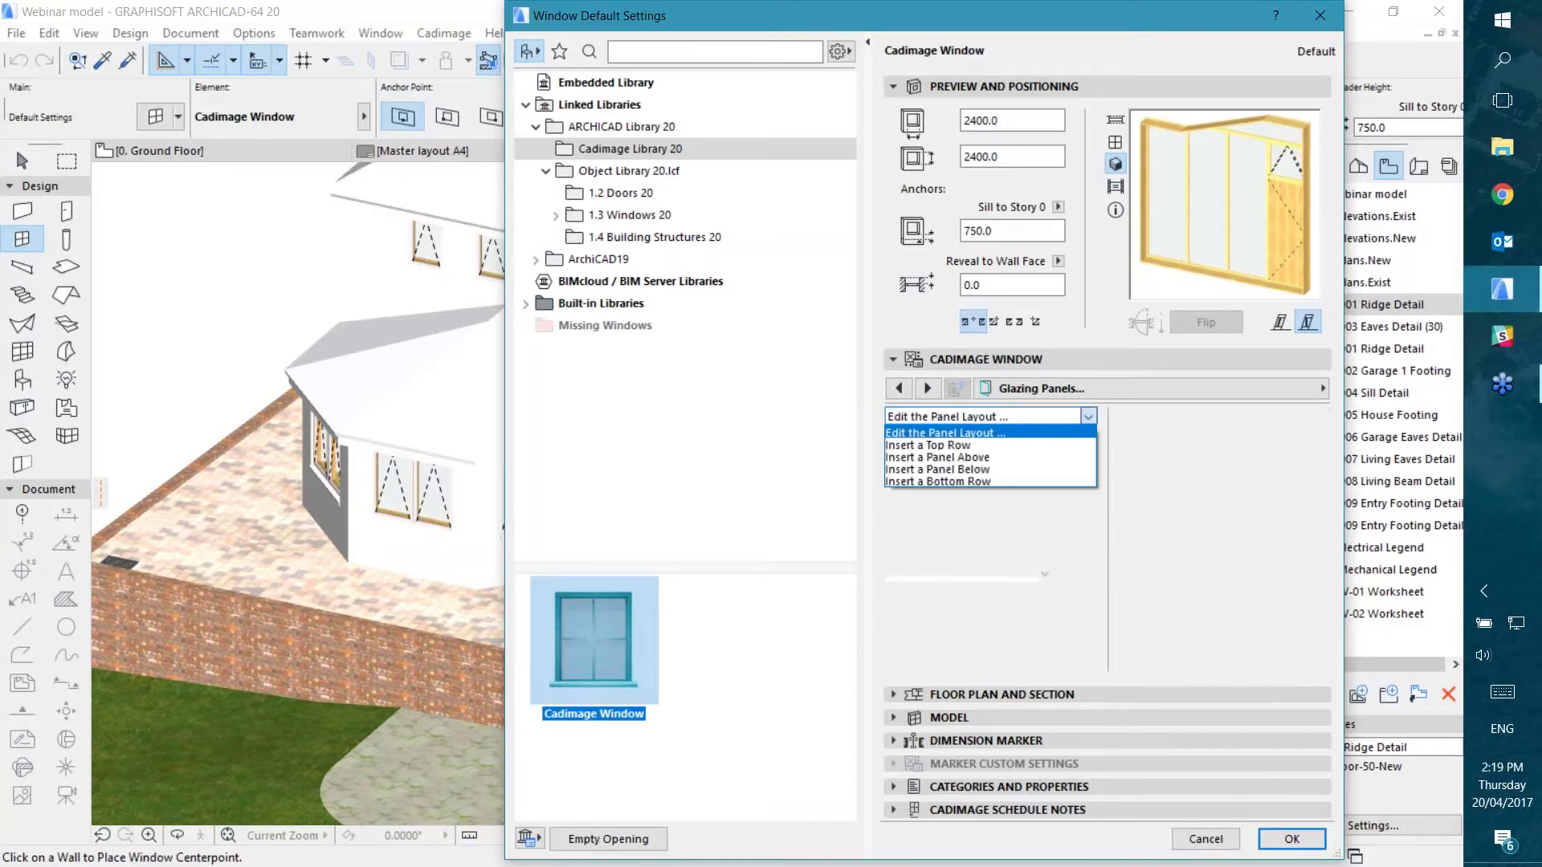
click(982, 457)
click(985, 463)
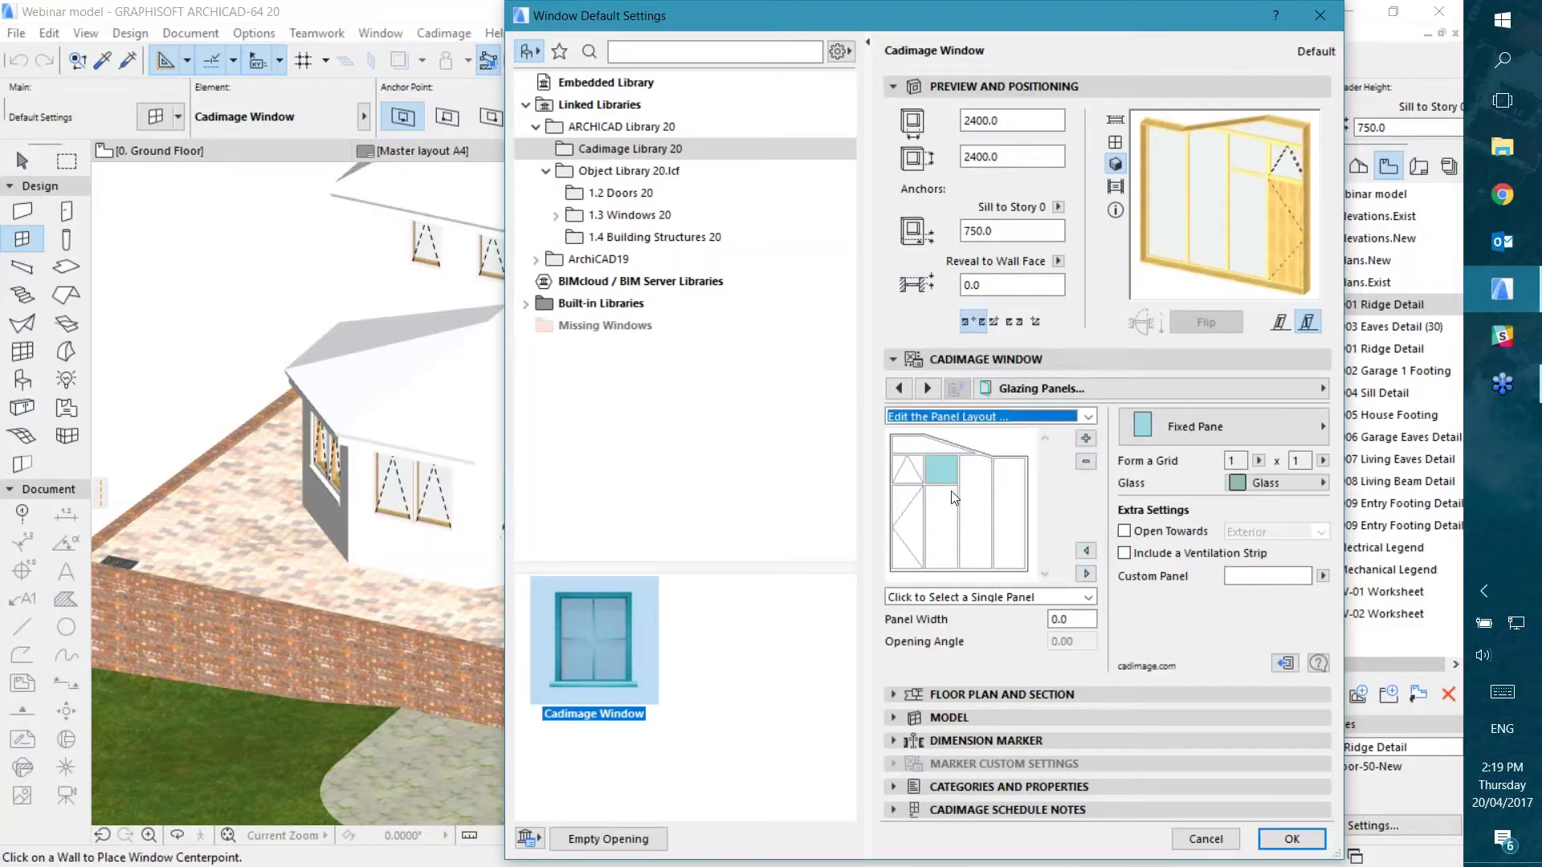
click(1084, 463)
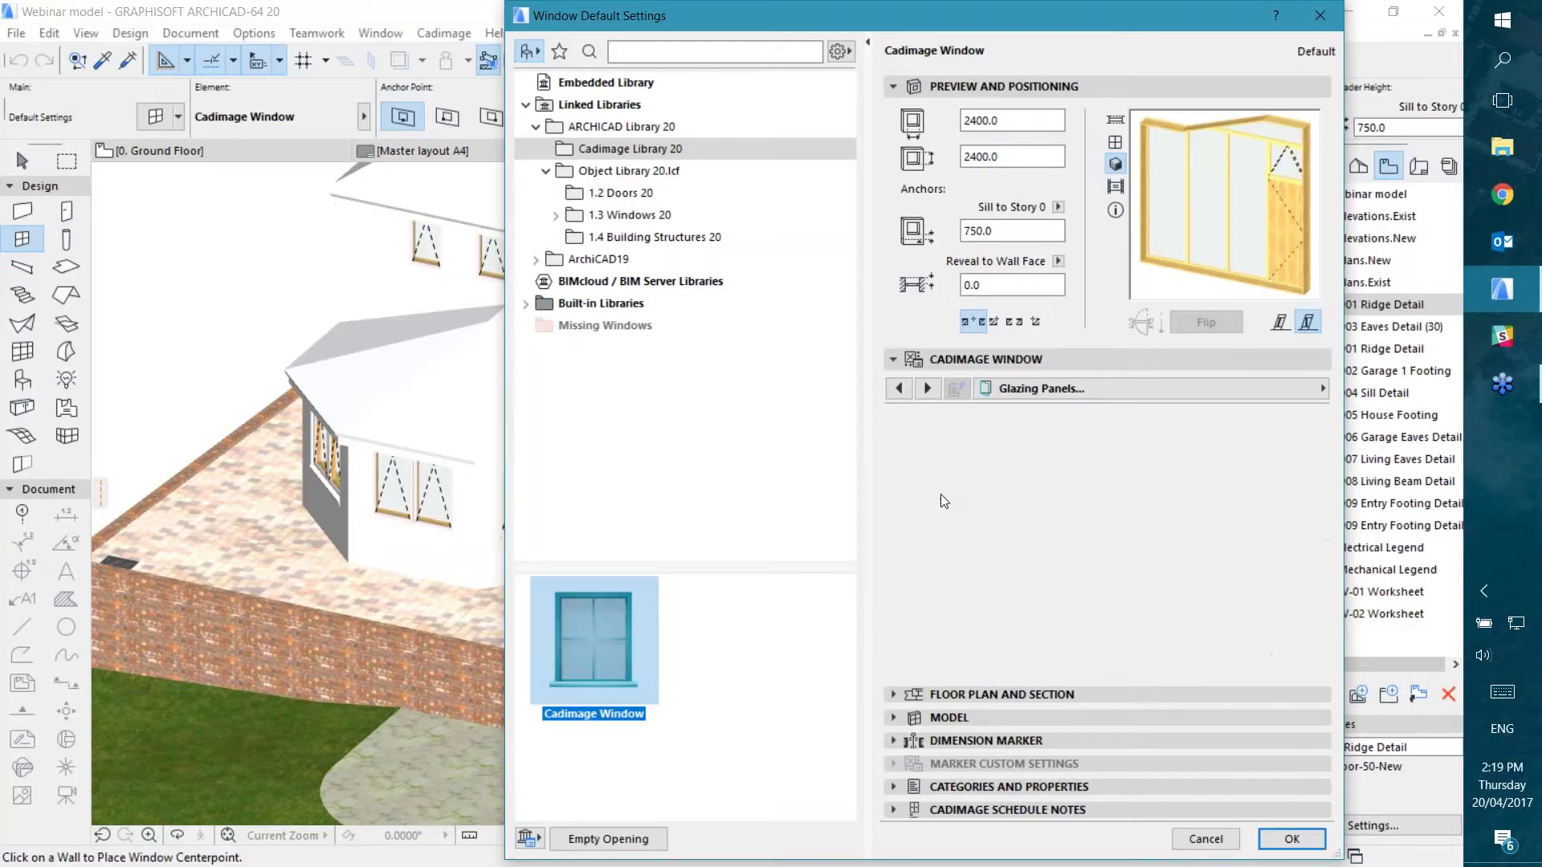
Step: Insert a panel below the second glazing panel and set its type to Louvres
click(987, 416)
click(1001, 461)
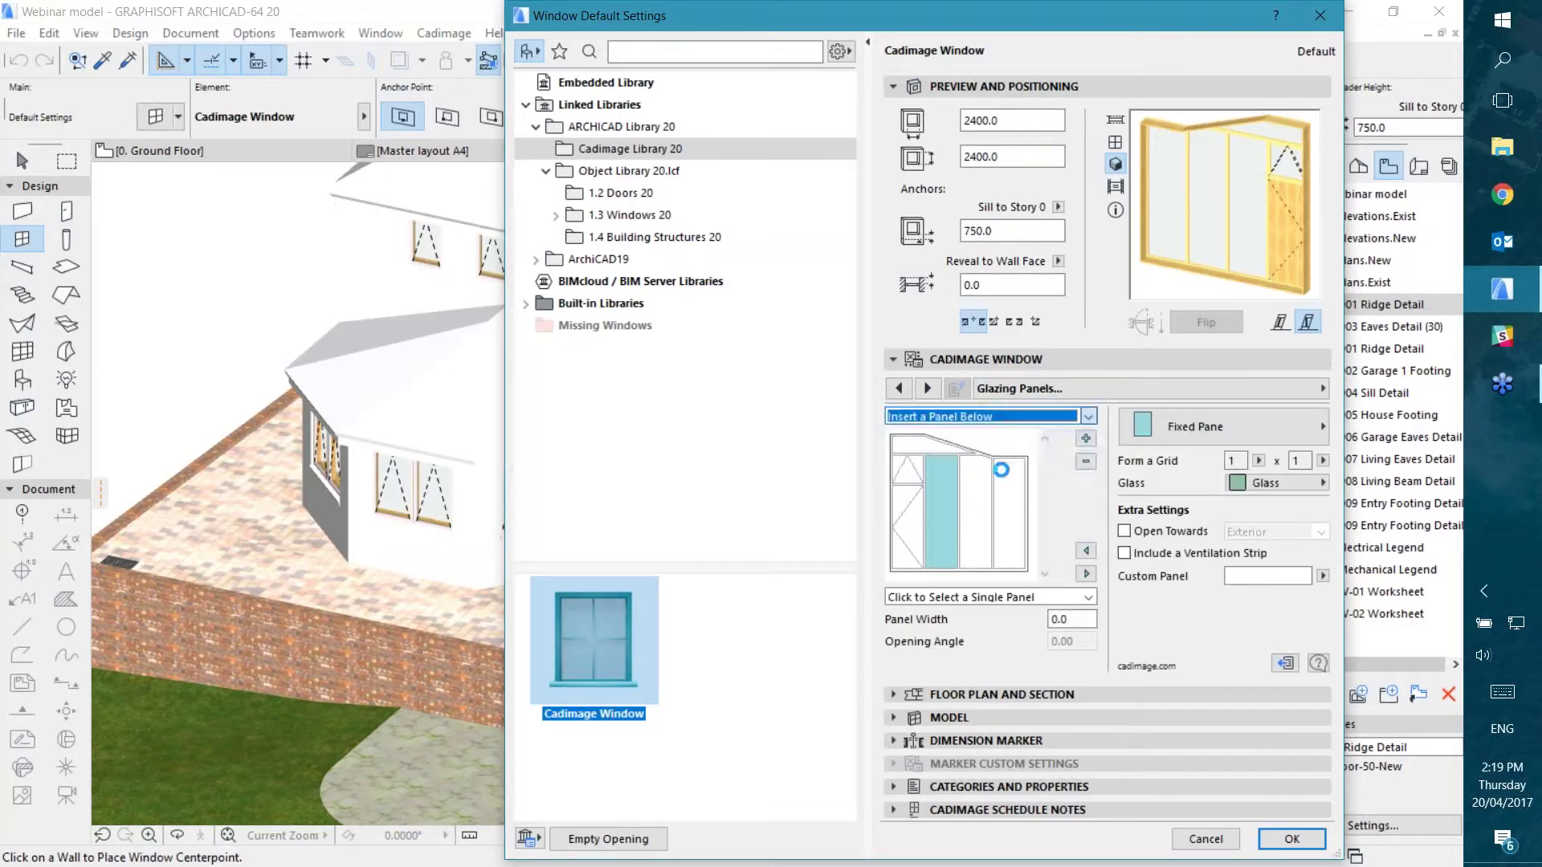
click(1205, 435)
scroll(1042, 557, down, 5)
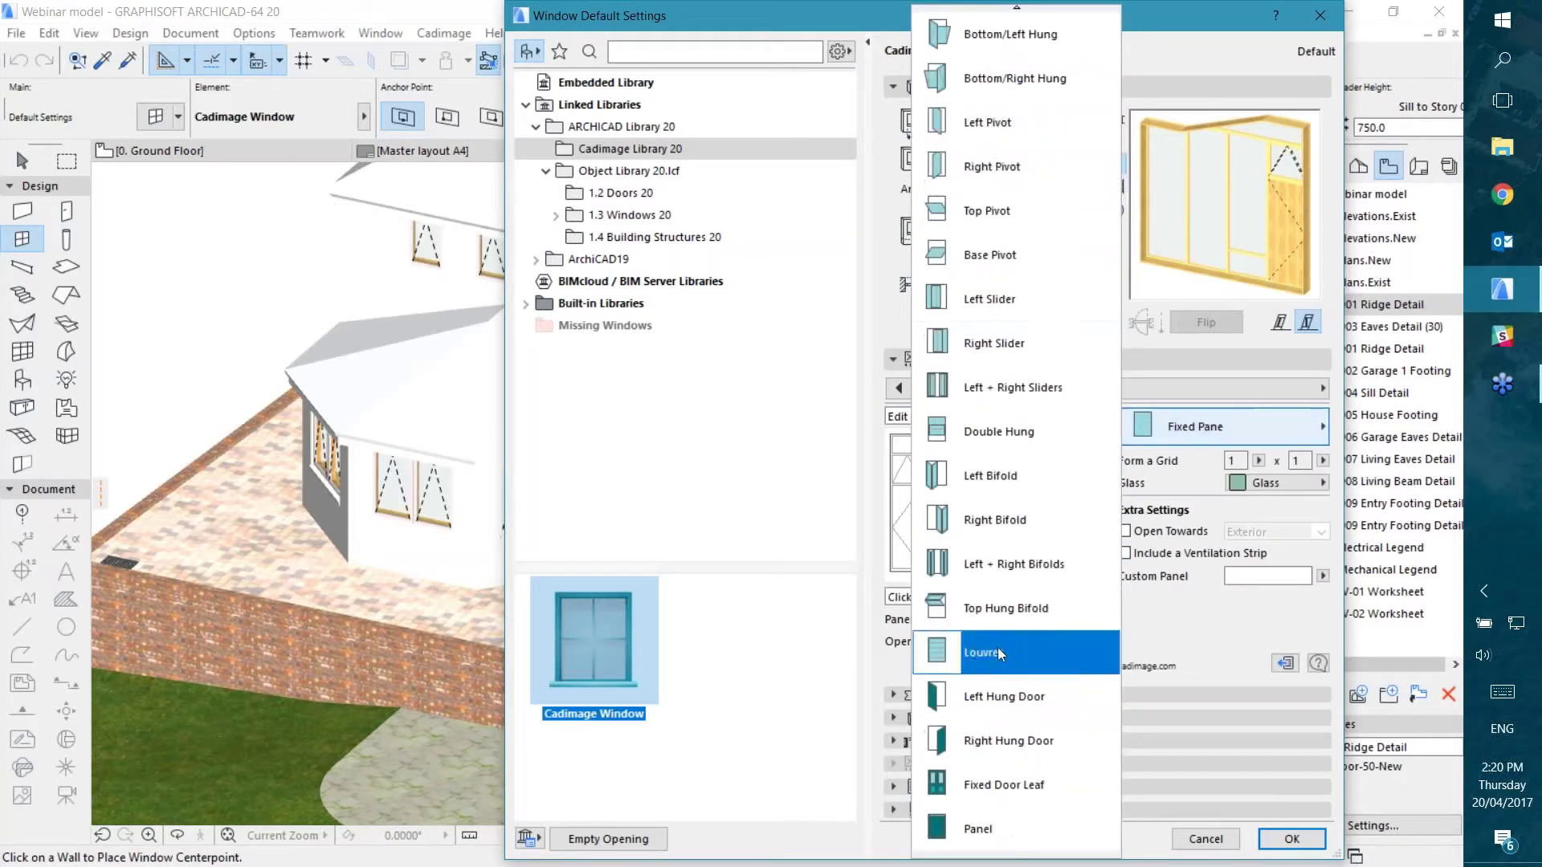
click(998, 652)
Step: Change the fixed pane above the louvres to a Double Hung panel
click(942, 490)
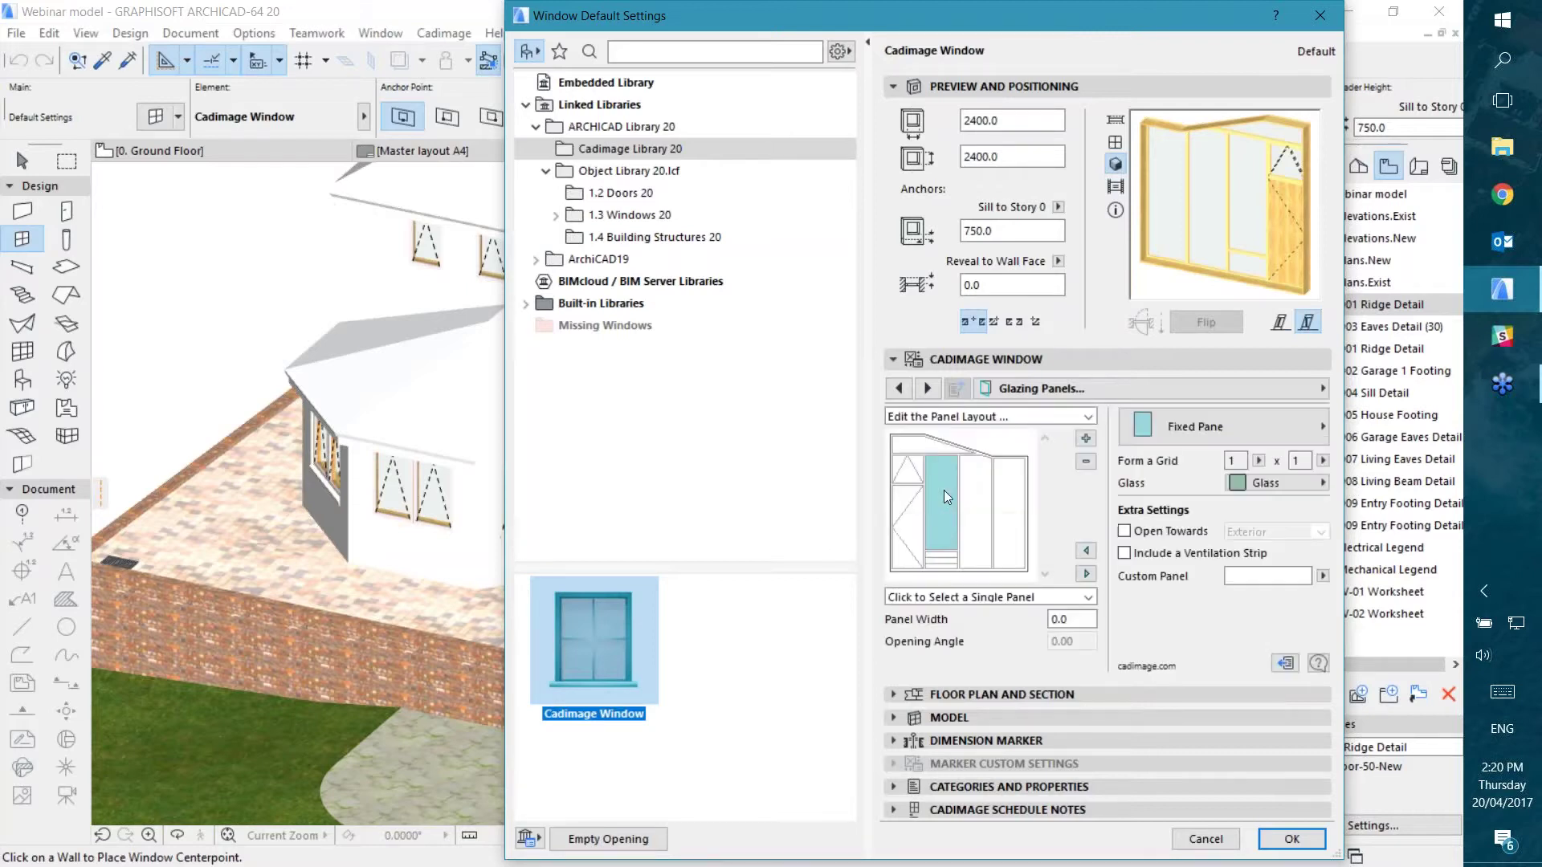
click(1188, 424)
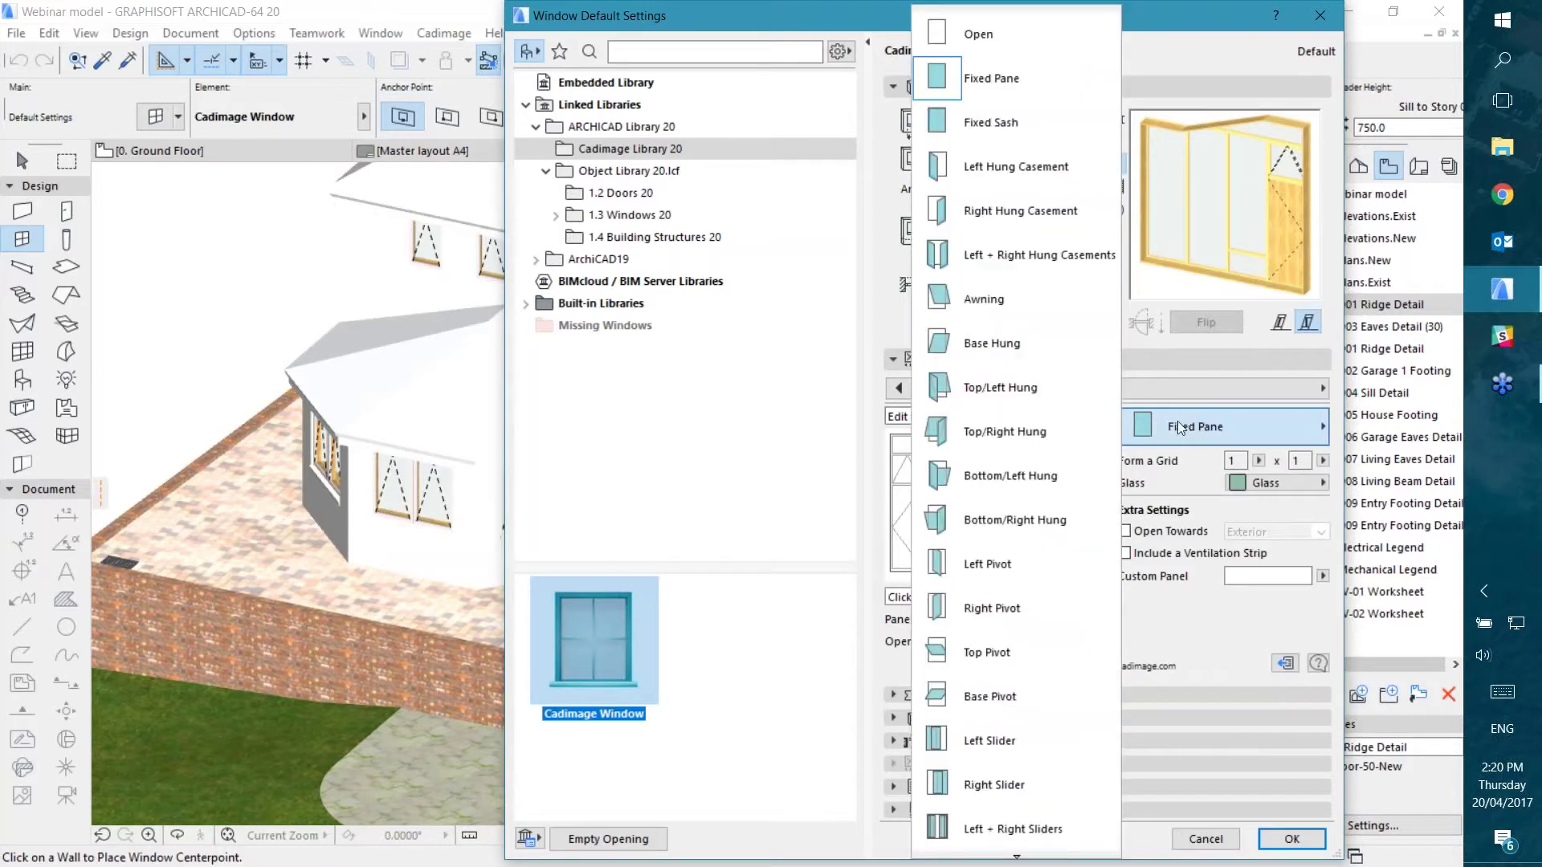
scroll(1053, 486, down, 3)
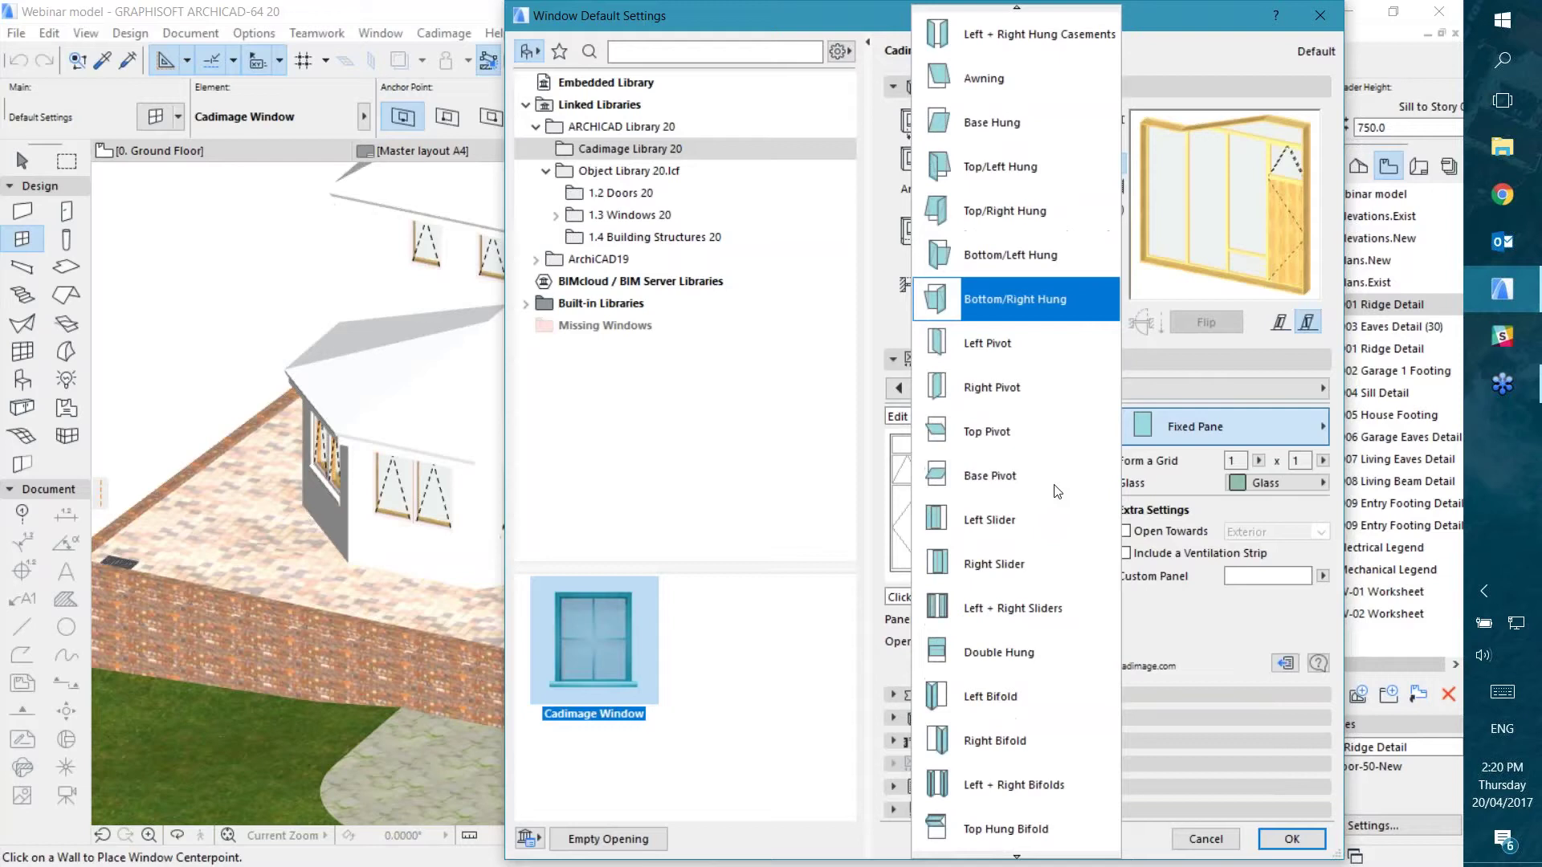
click(1009, 652)
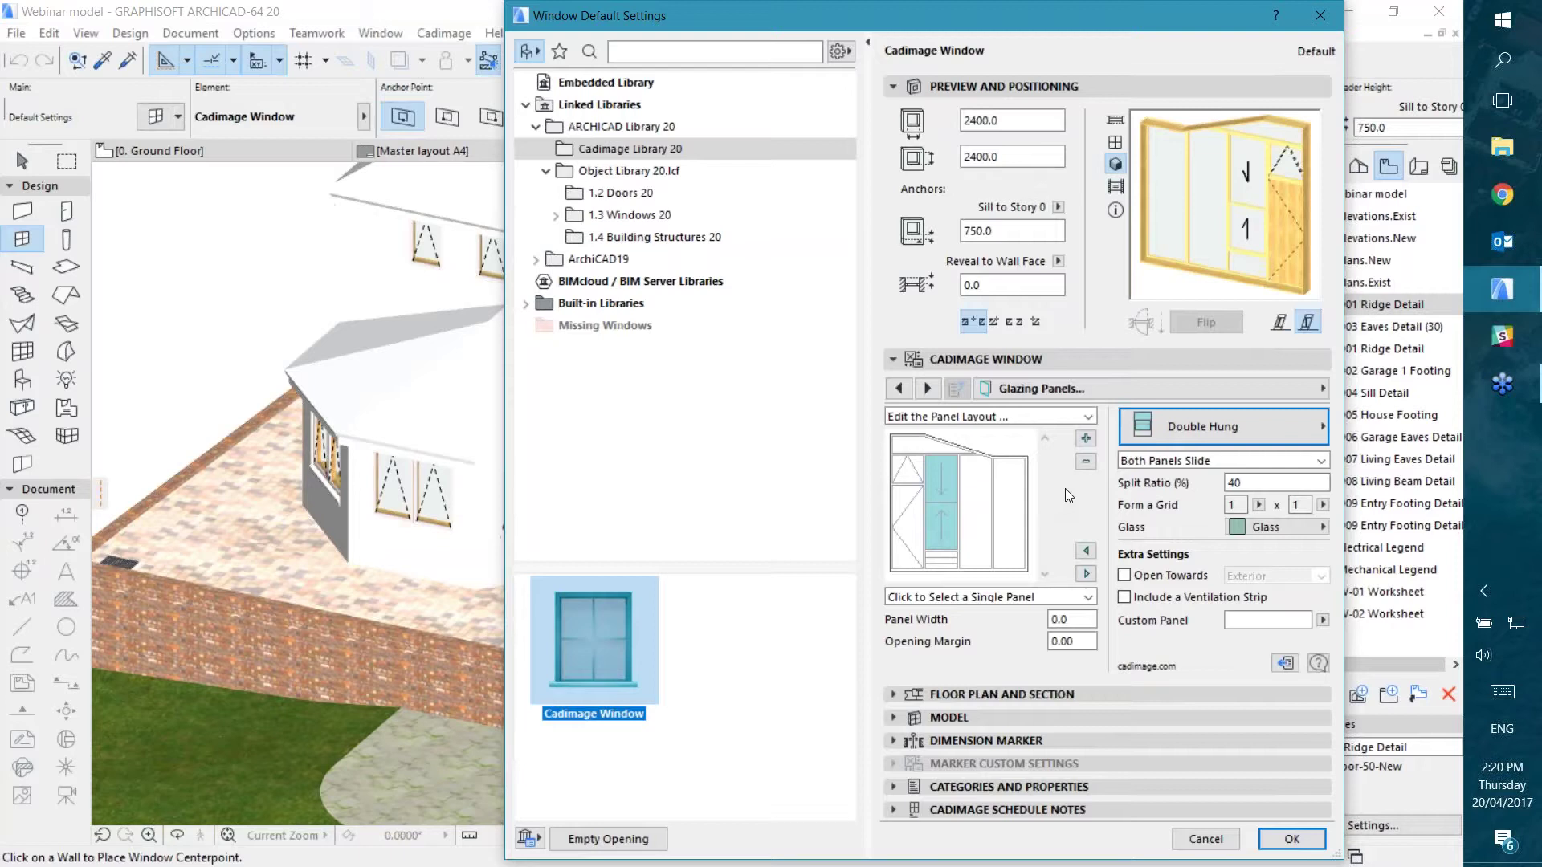
Step: Set the split ratio of the double hung panel to 60%
double_click(1228, 482)
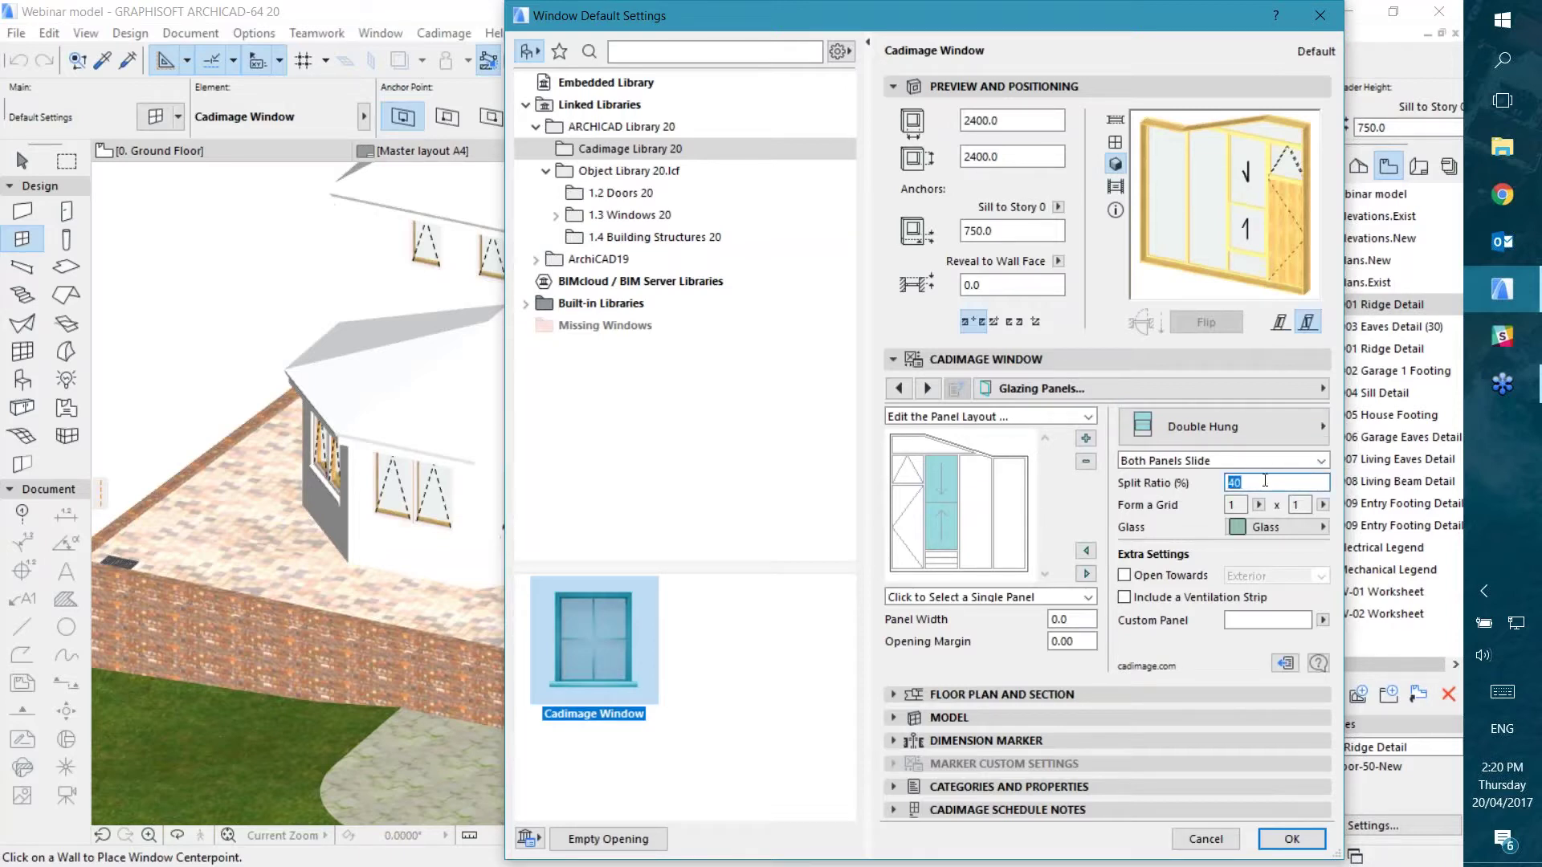
text(60)
key(Return)
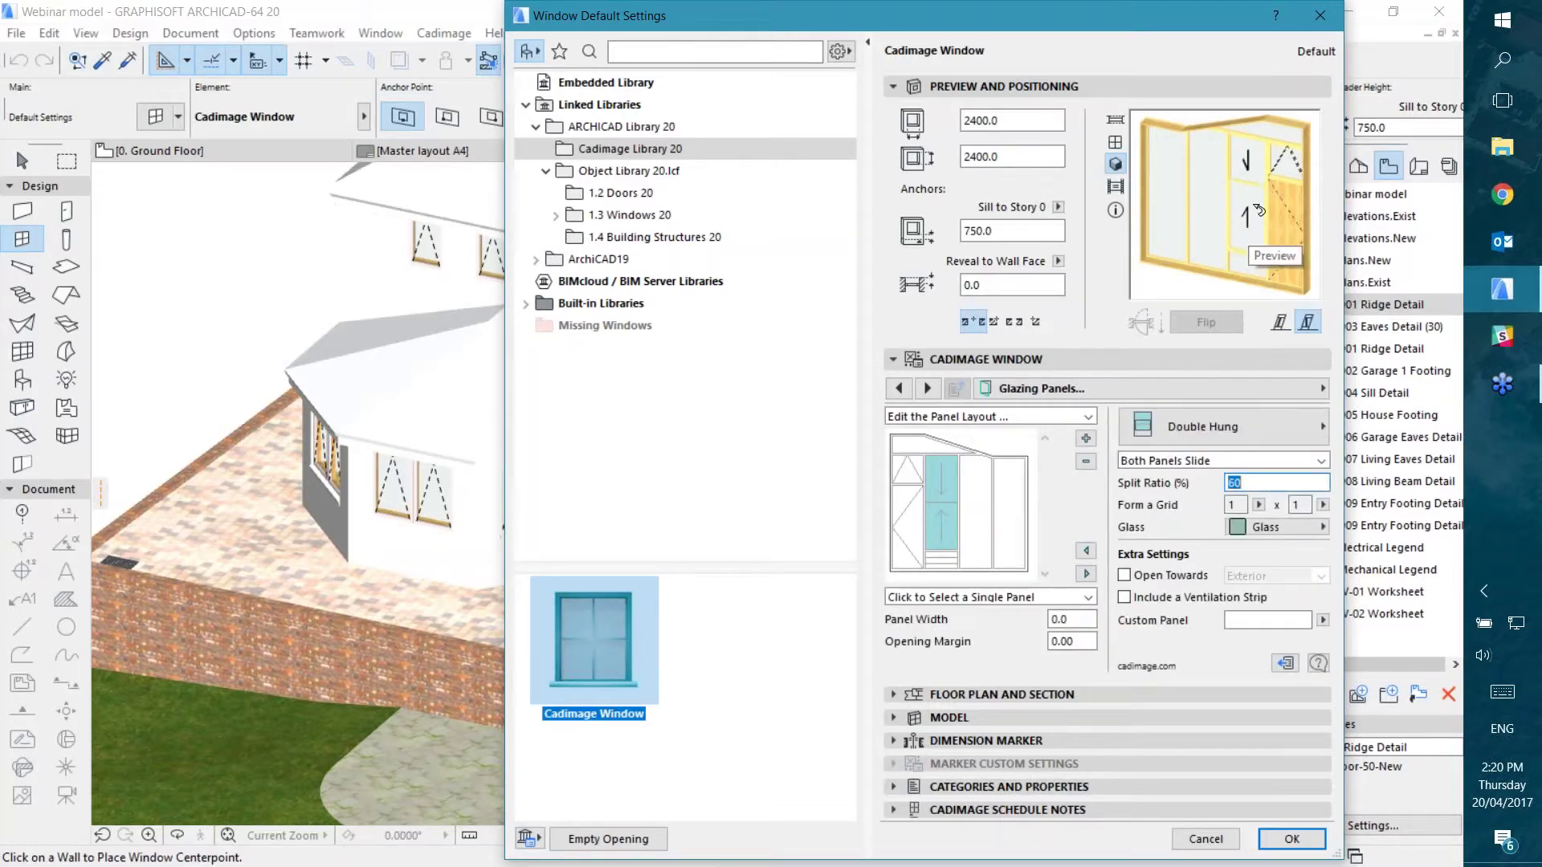
Step: Change the third glazing panel to a Left Slider and the fourth to a Right Slider
click(983, 511)
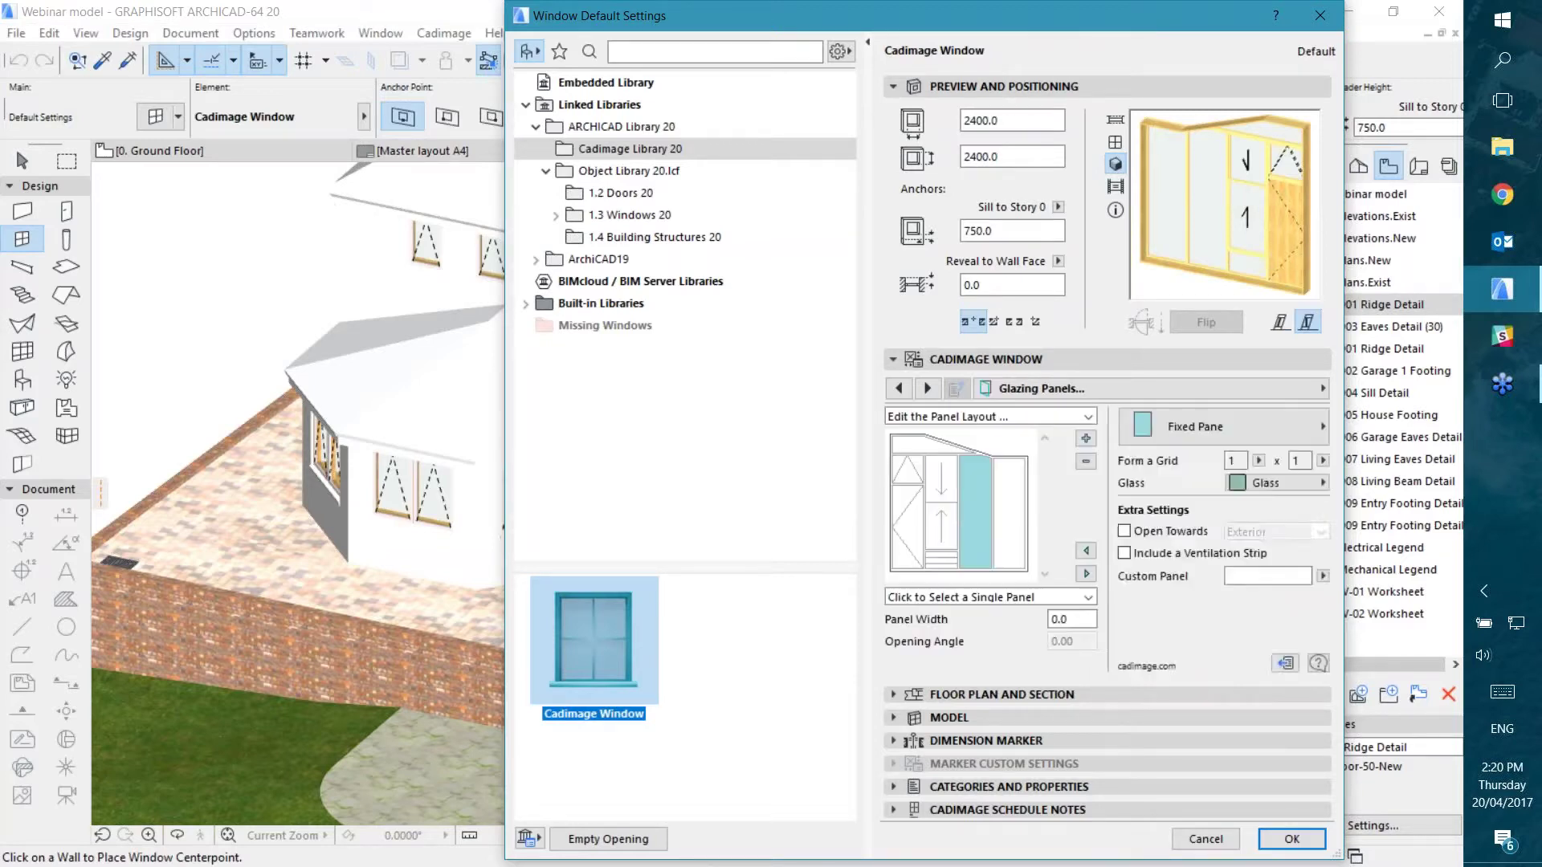
click(1232, 428)
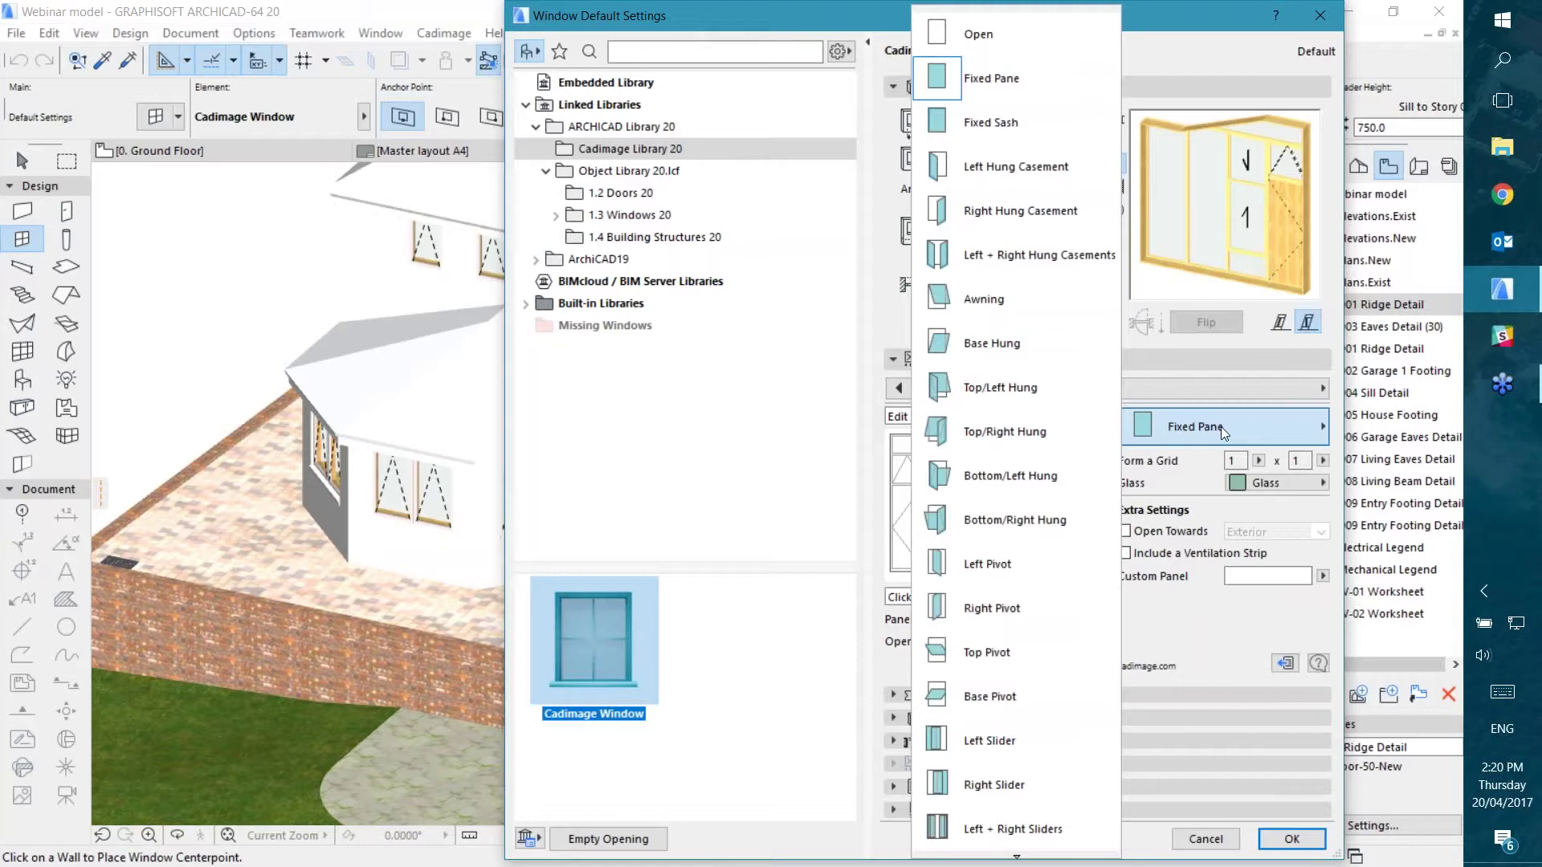
click(1022, 712)
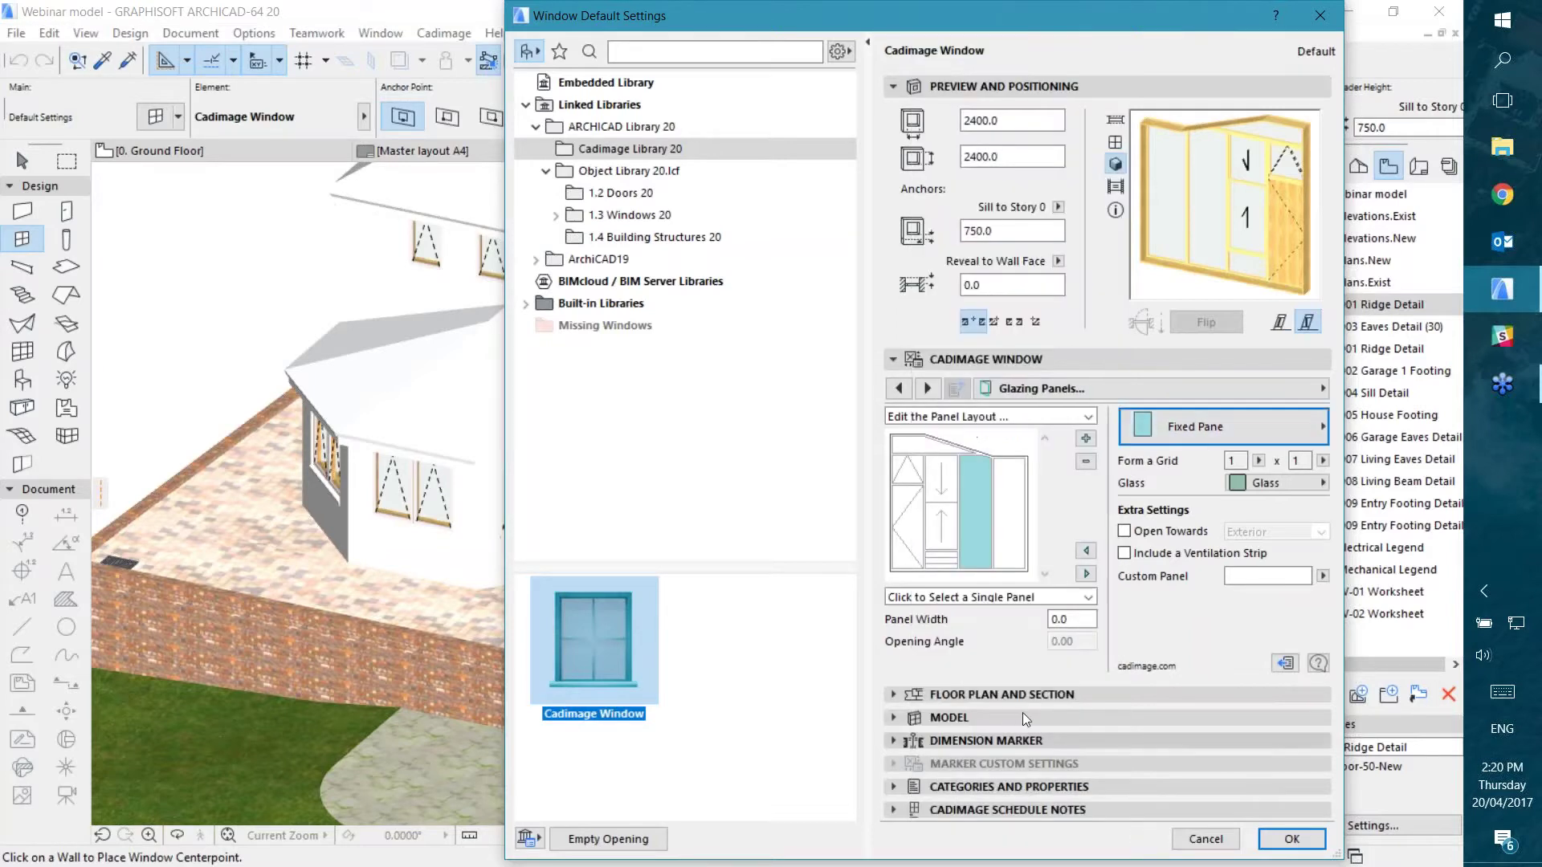
click(1006, 514)
click(1214, 424)
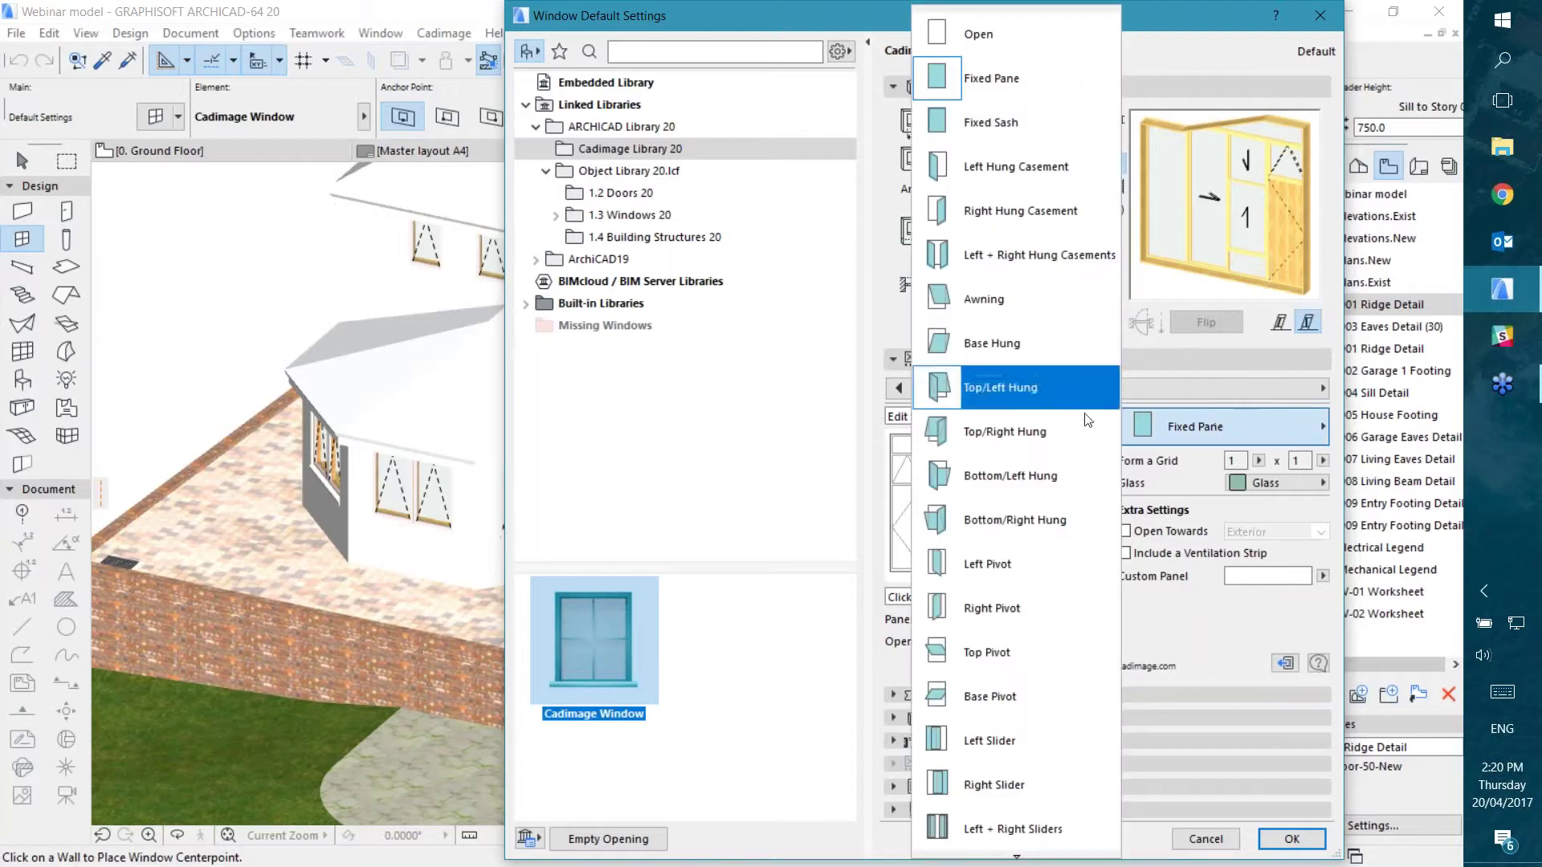
click(1010, 785)
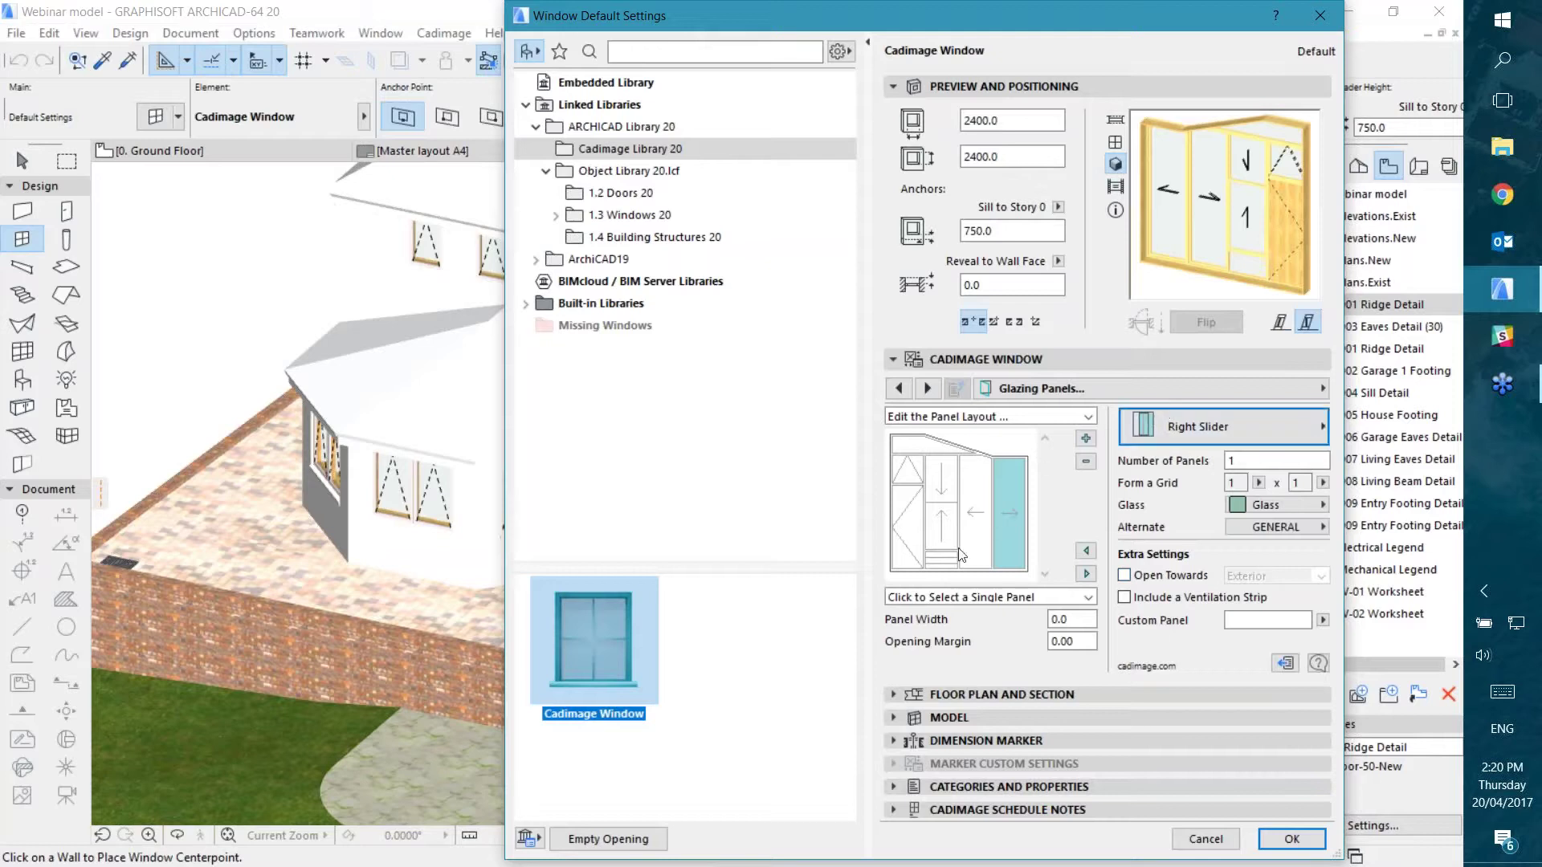
Step: Review the awning and louvre panel options, the Frame settings and the list of available window settings pages
click(910, 480)
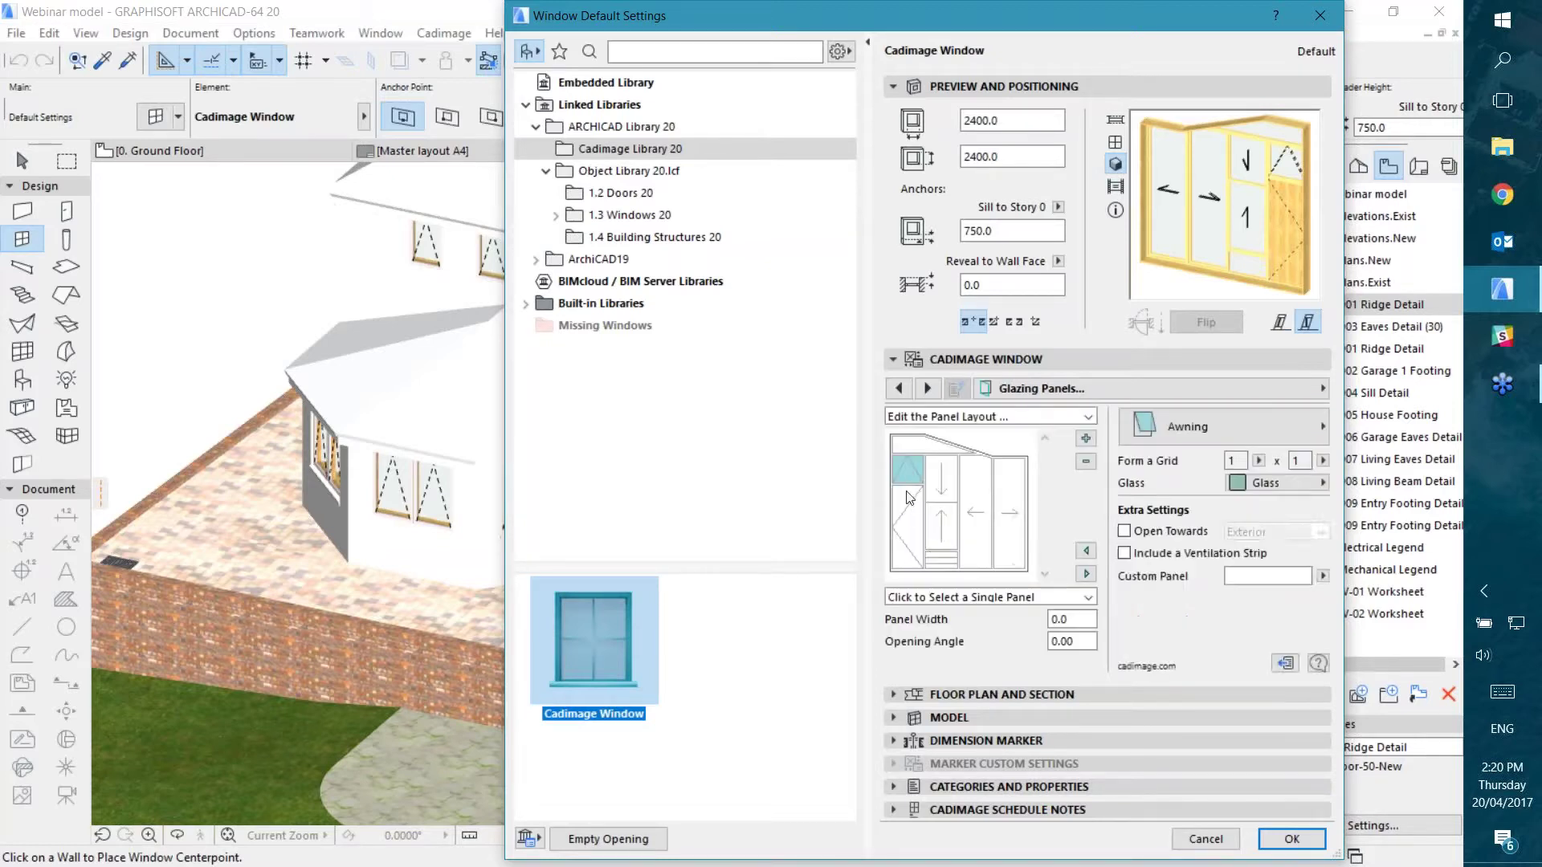
click(938, 557)
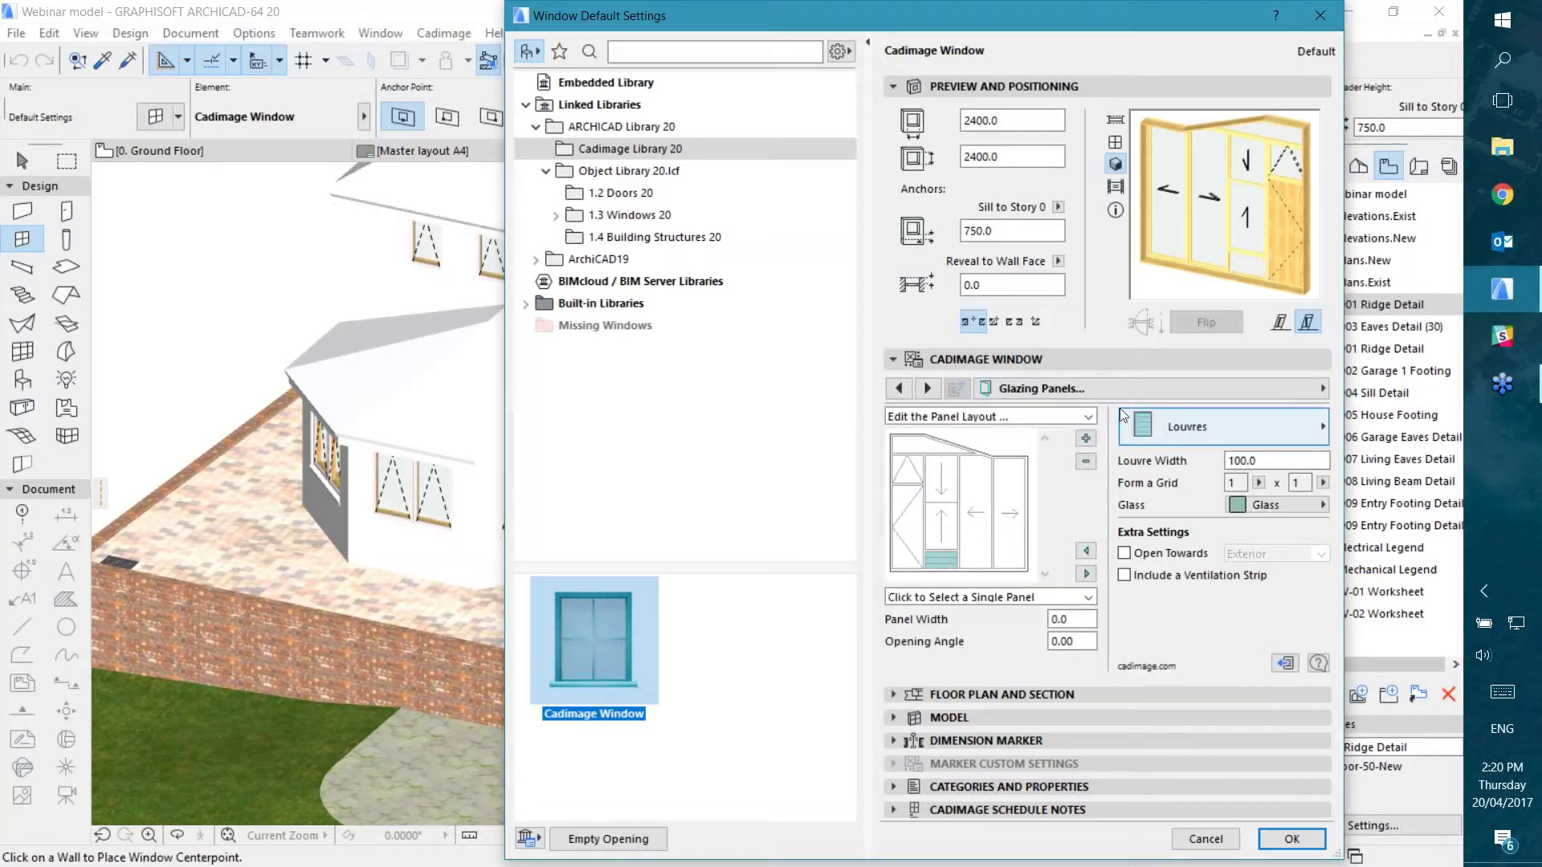
click(1108, 388)
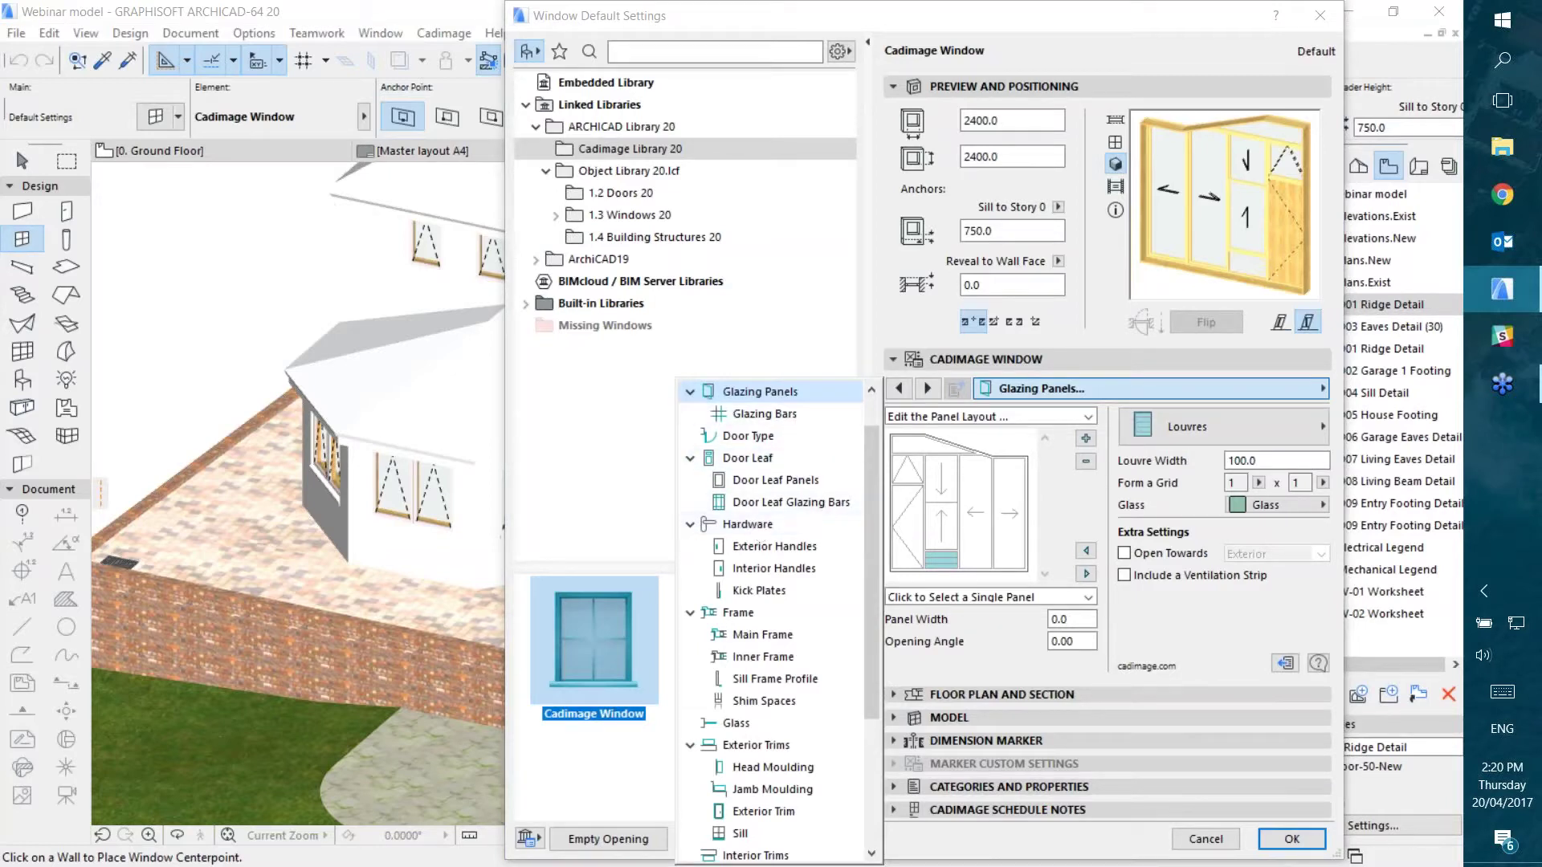
scroll(878, 415, up, 1)
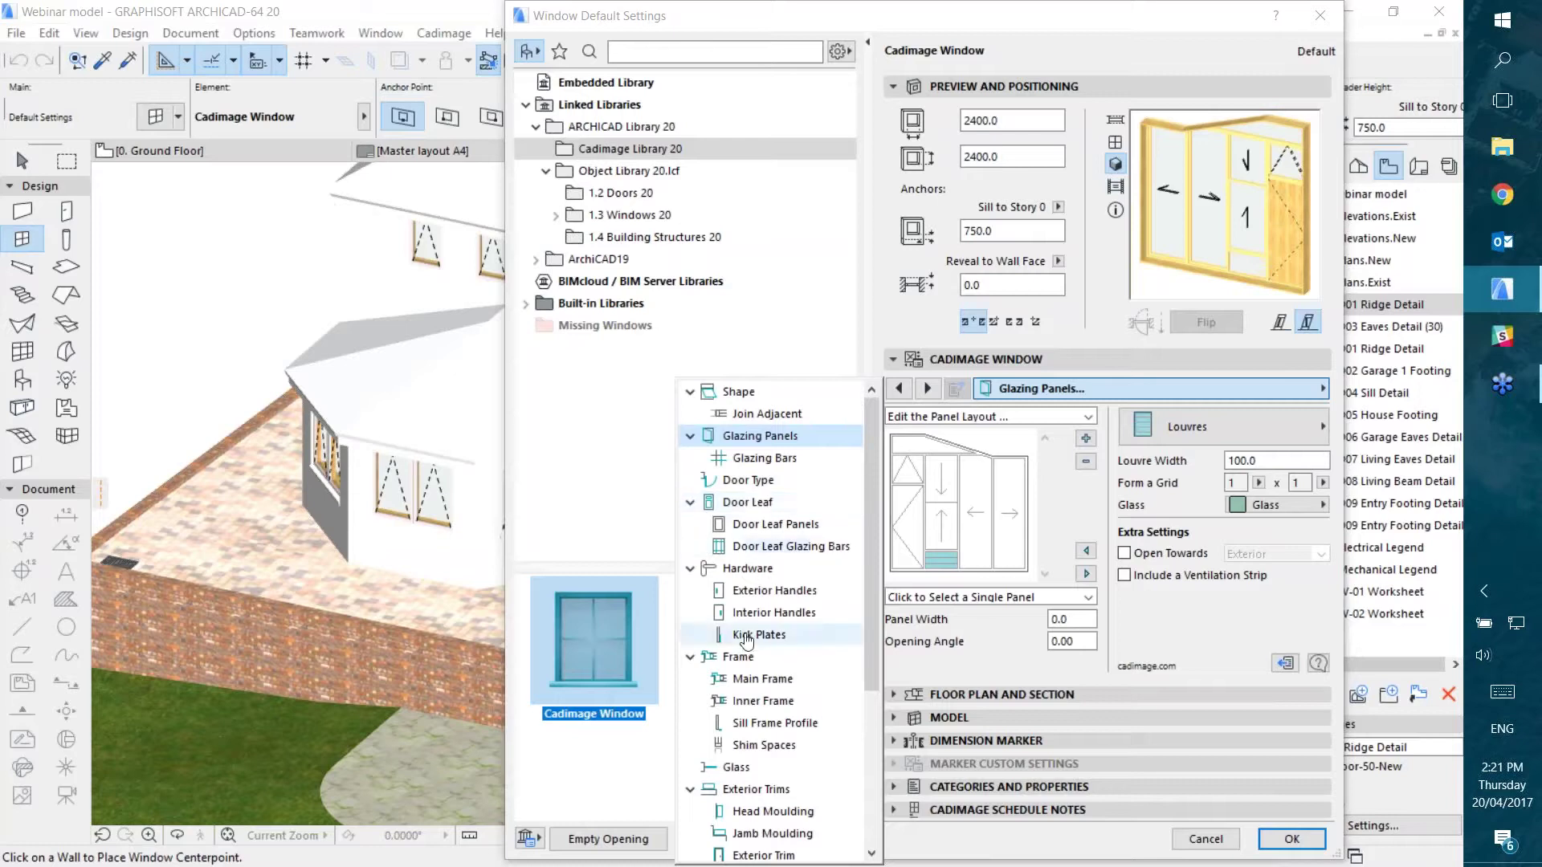
click(733, 658)
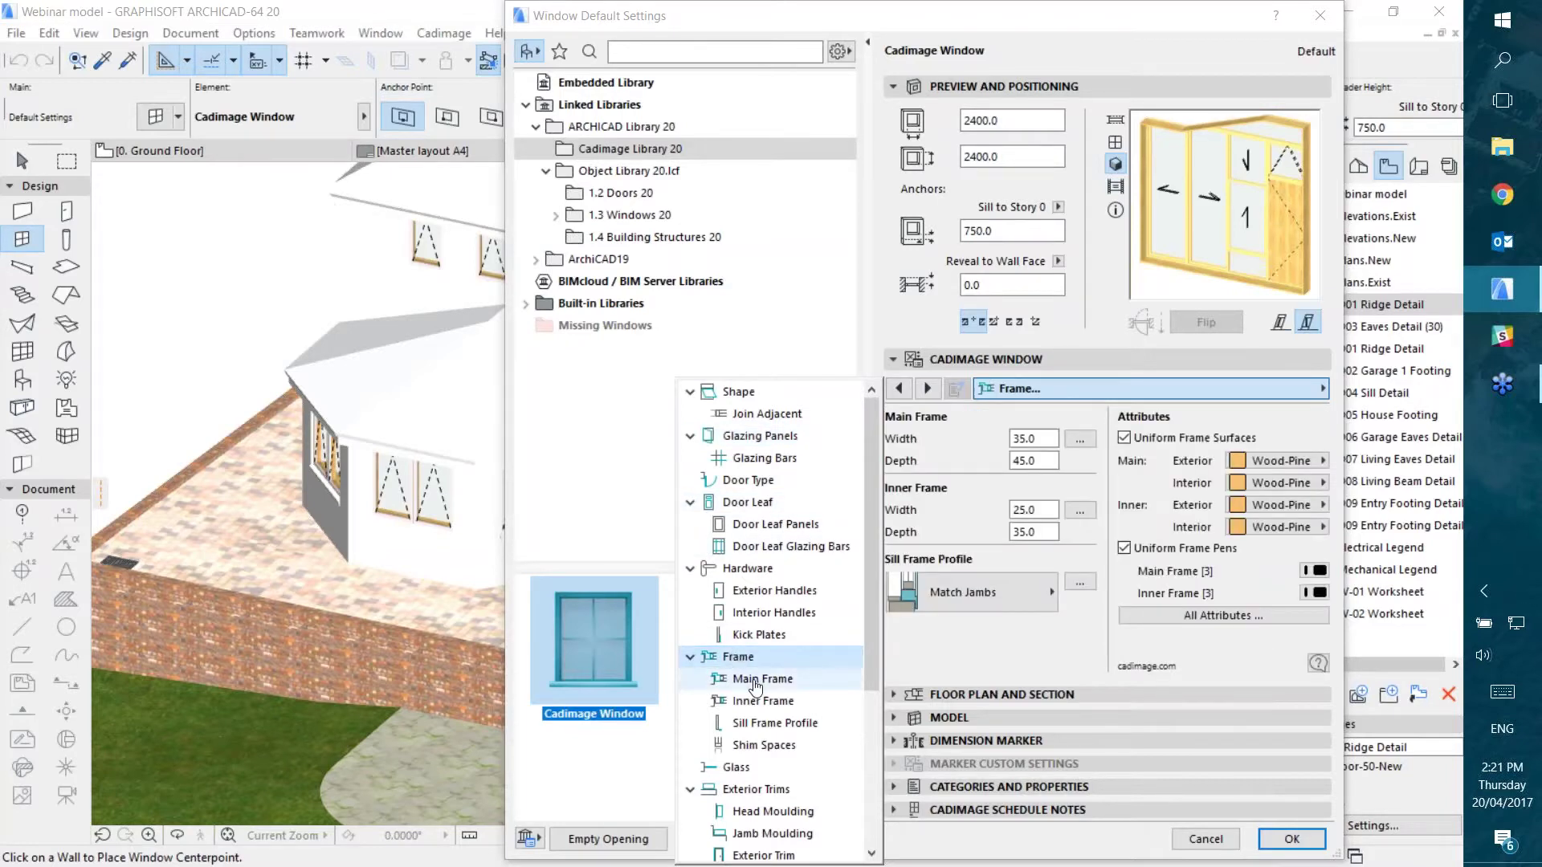
scroll(753, 681, down, 4)
scroll(755, 682, up, 1)
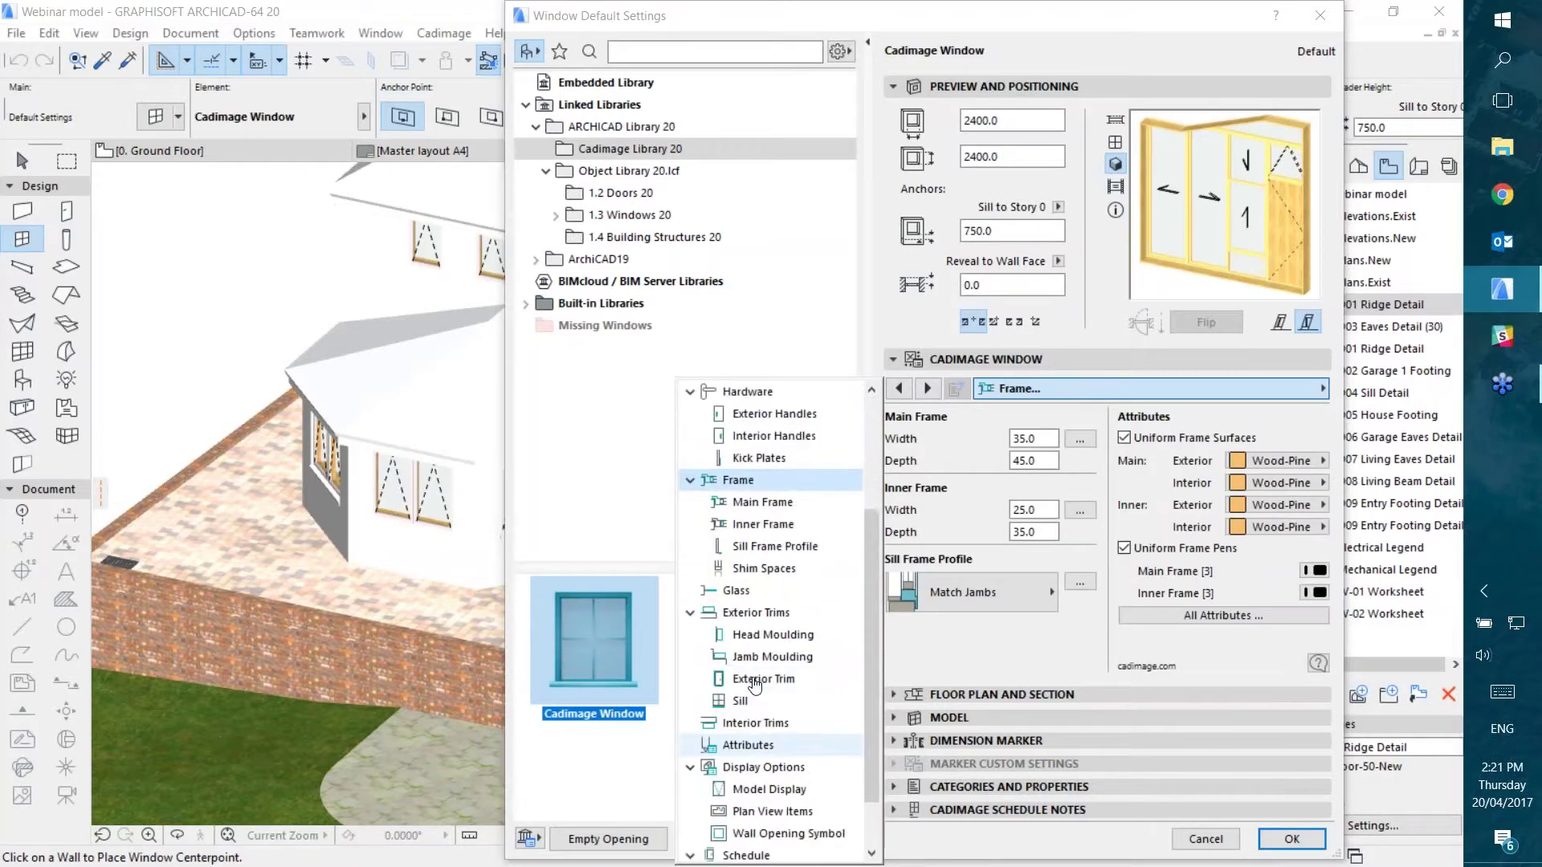
scroll(754, 682, up, 3)
Step: Set the Setout dimension C in the window's Shape settings to 500
click(751, 394)
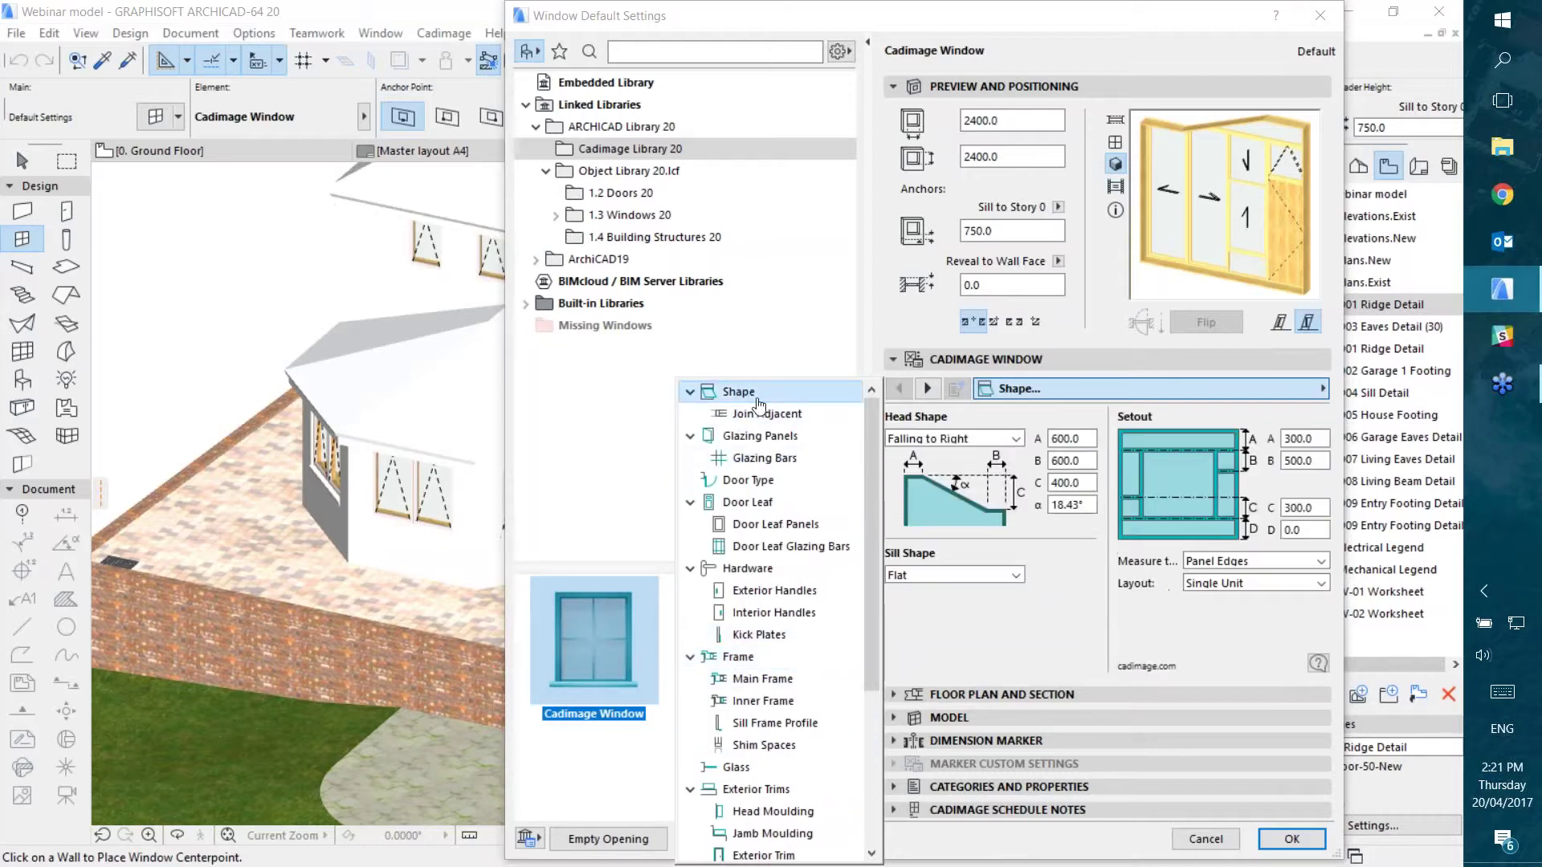
click(1150, 416)
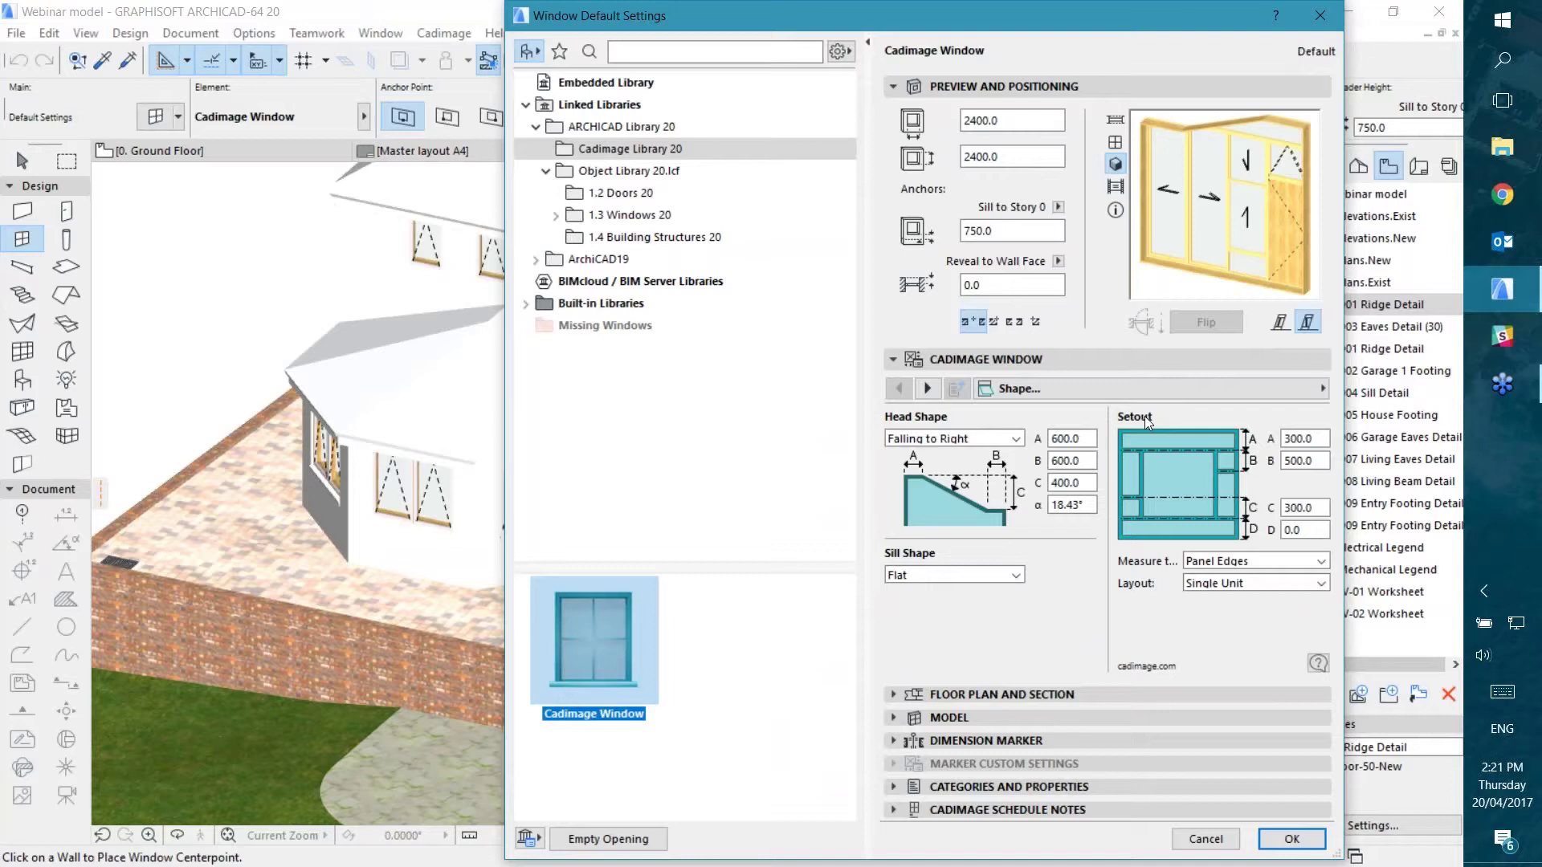
click(1320, 461)
drag(1321, 462, 1287, 463)
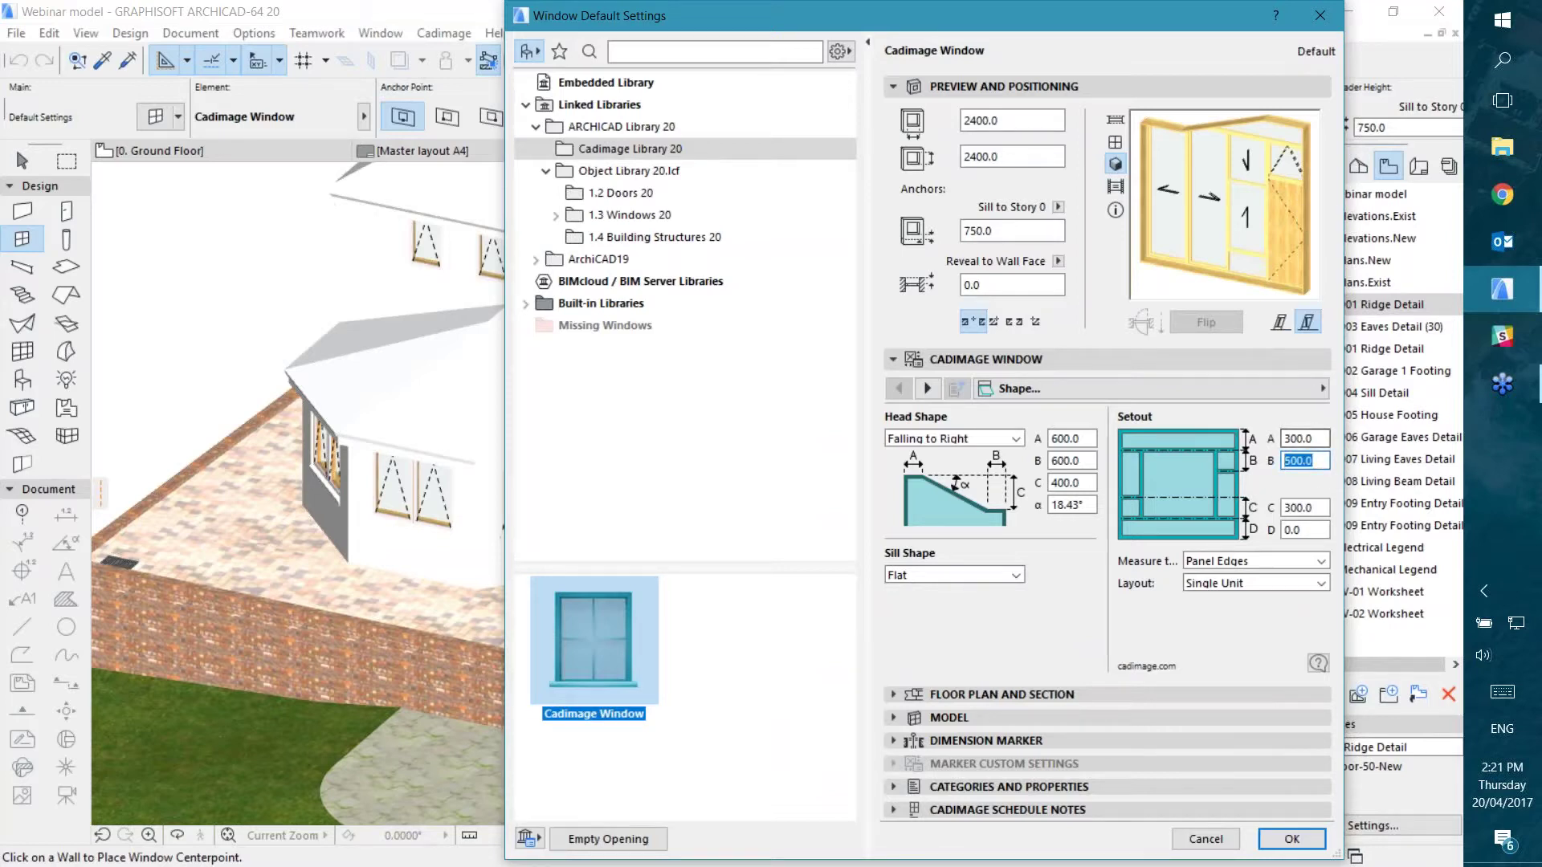
click(1319, 461)
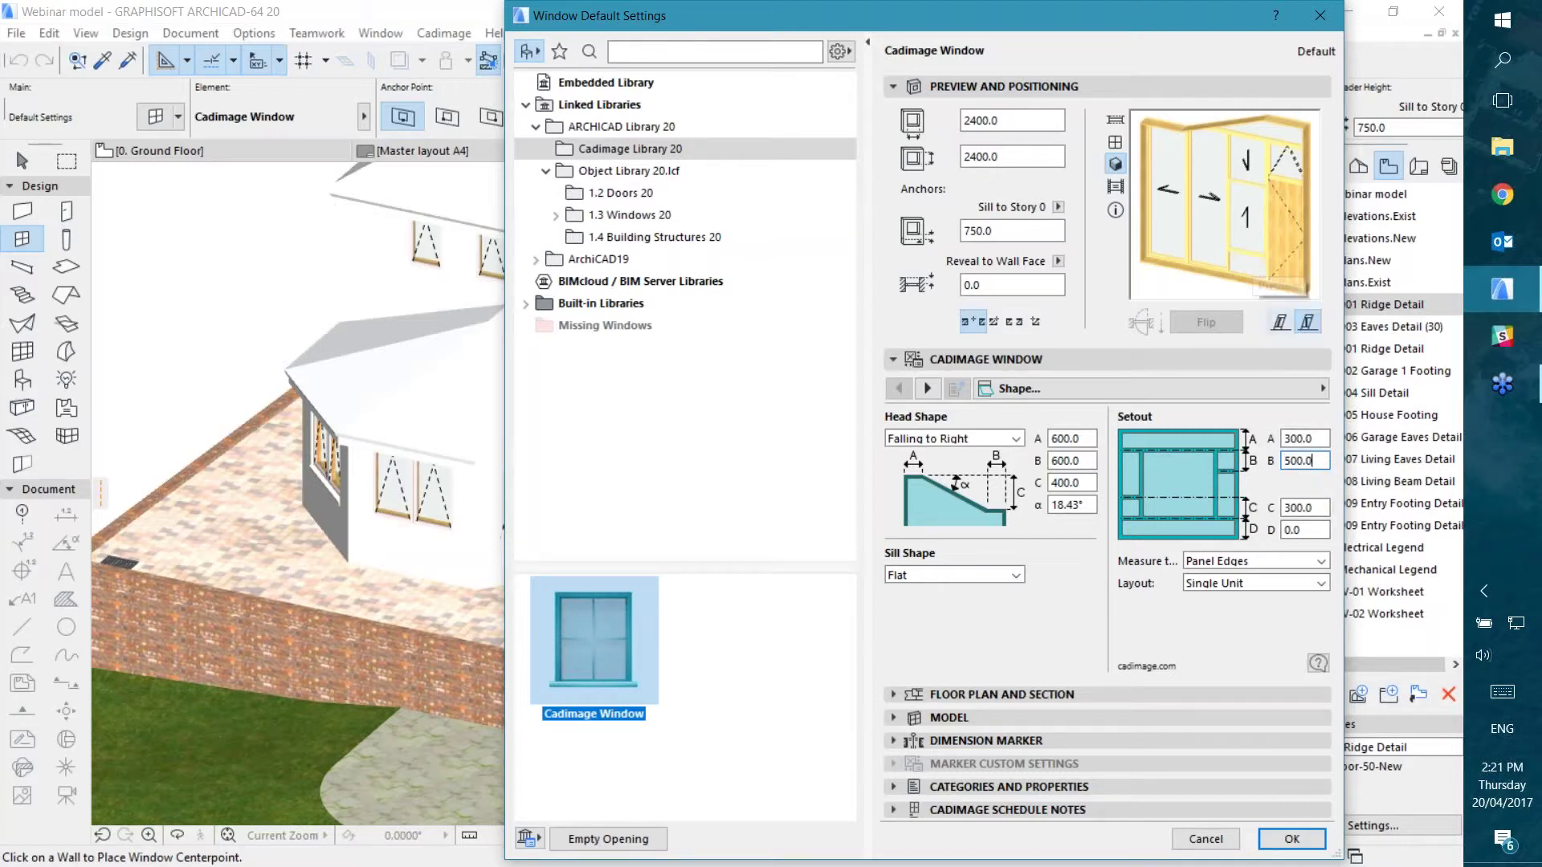
key(Tab)
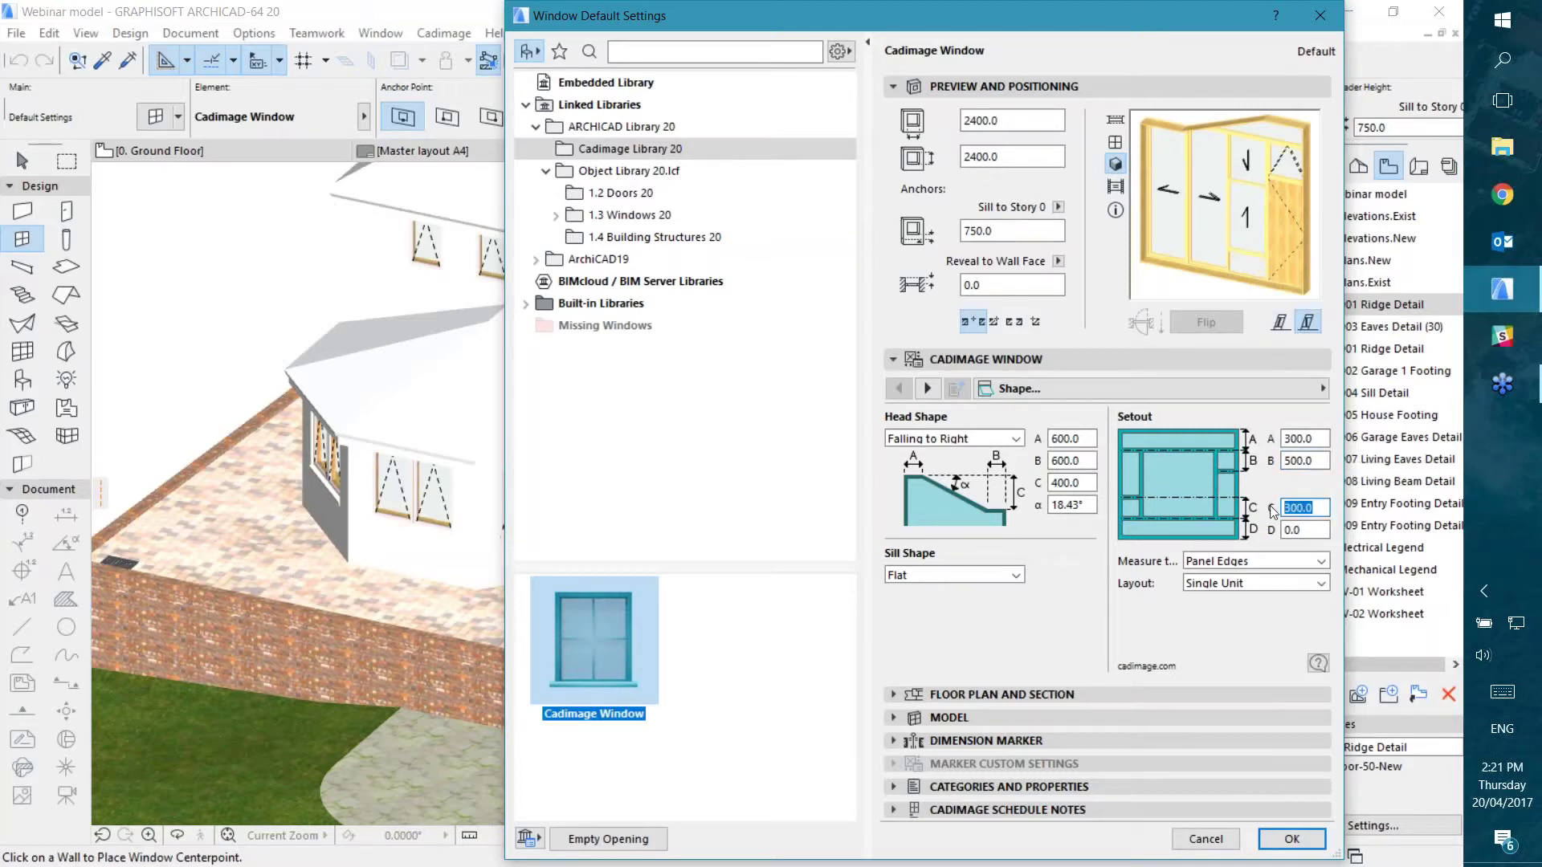
text(5000)
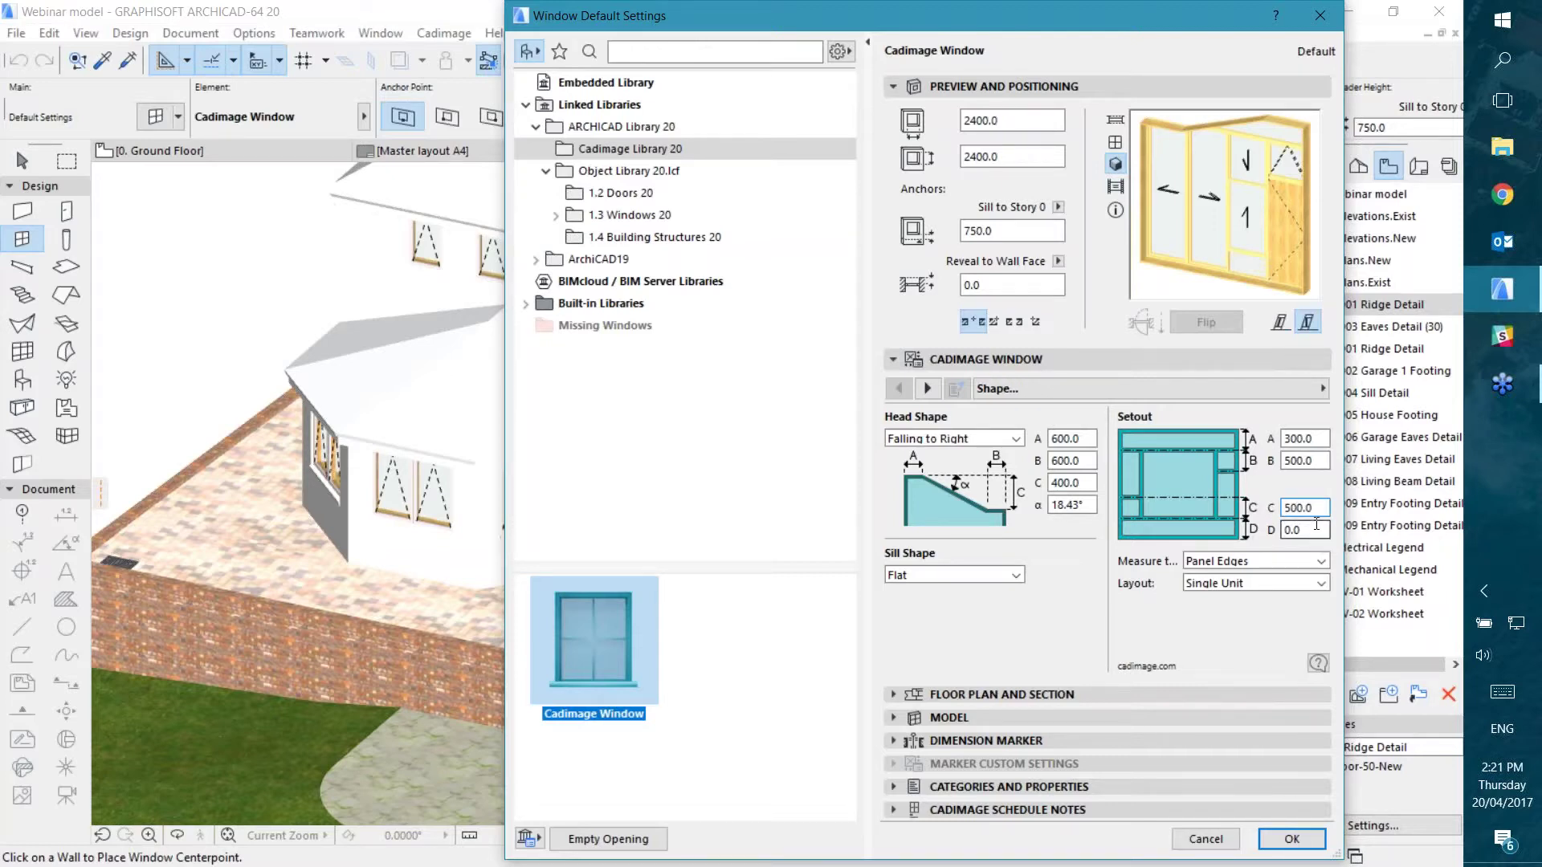
key(Tab)
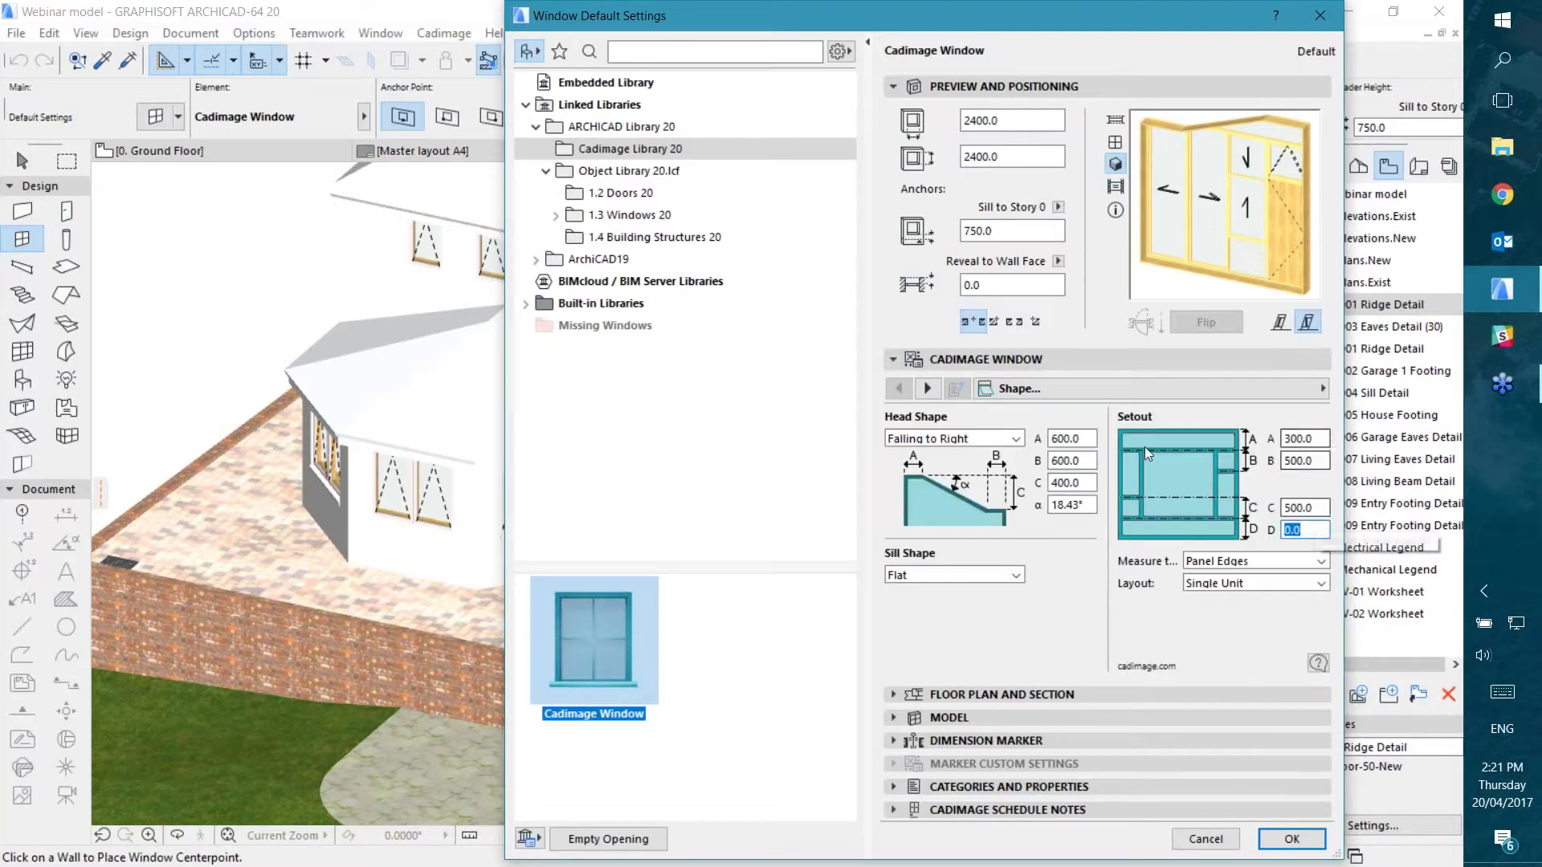
Step: Return to the Glazing Panels settings and examine the options of the louvre, right slider and left hung door panels
click(1092, 393)
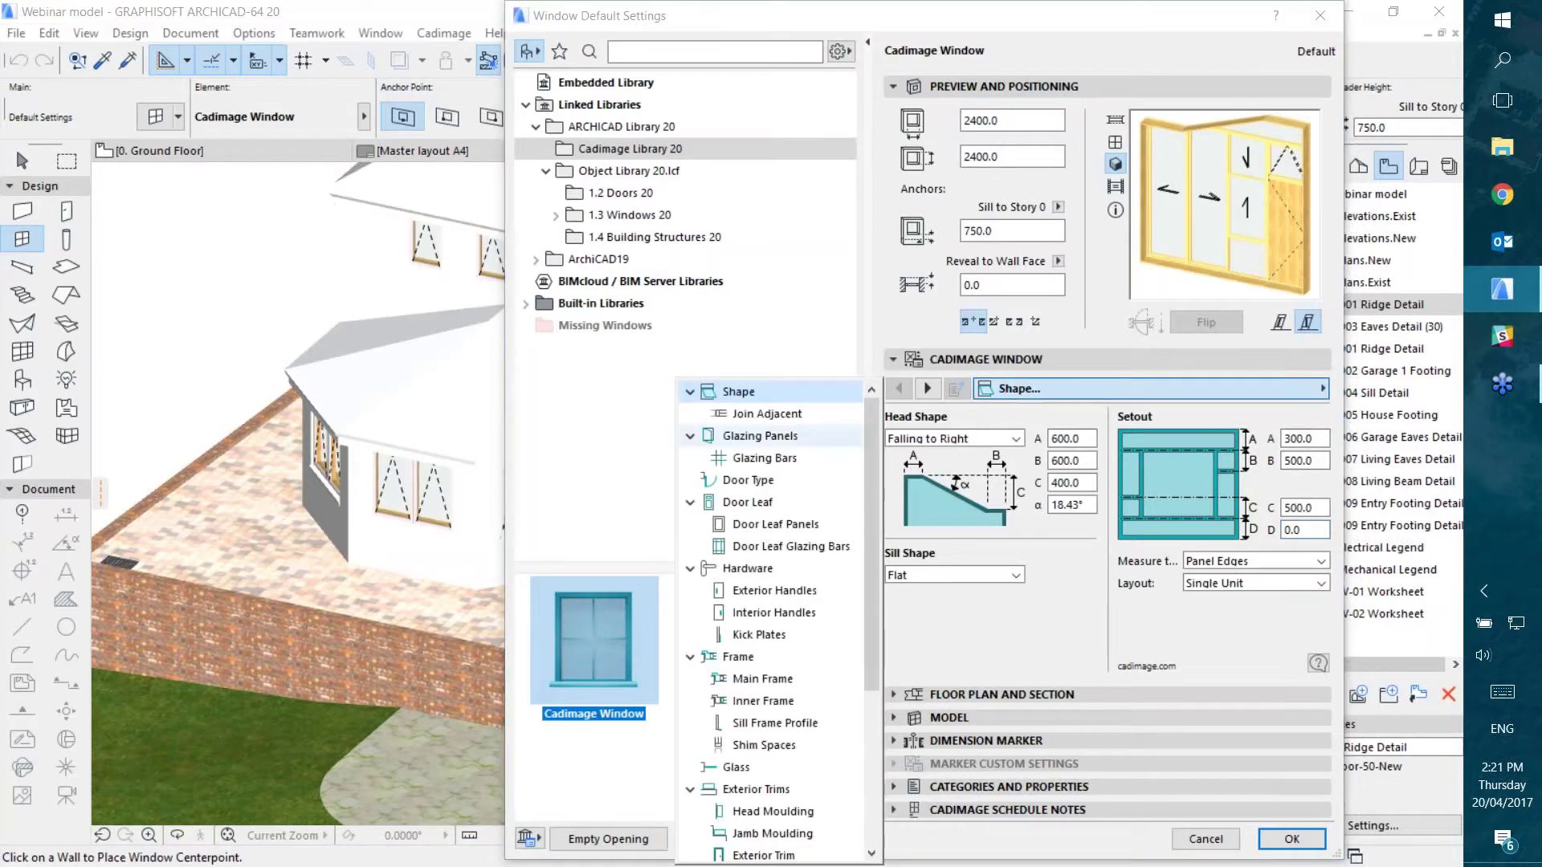
click(762, 438)
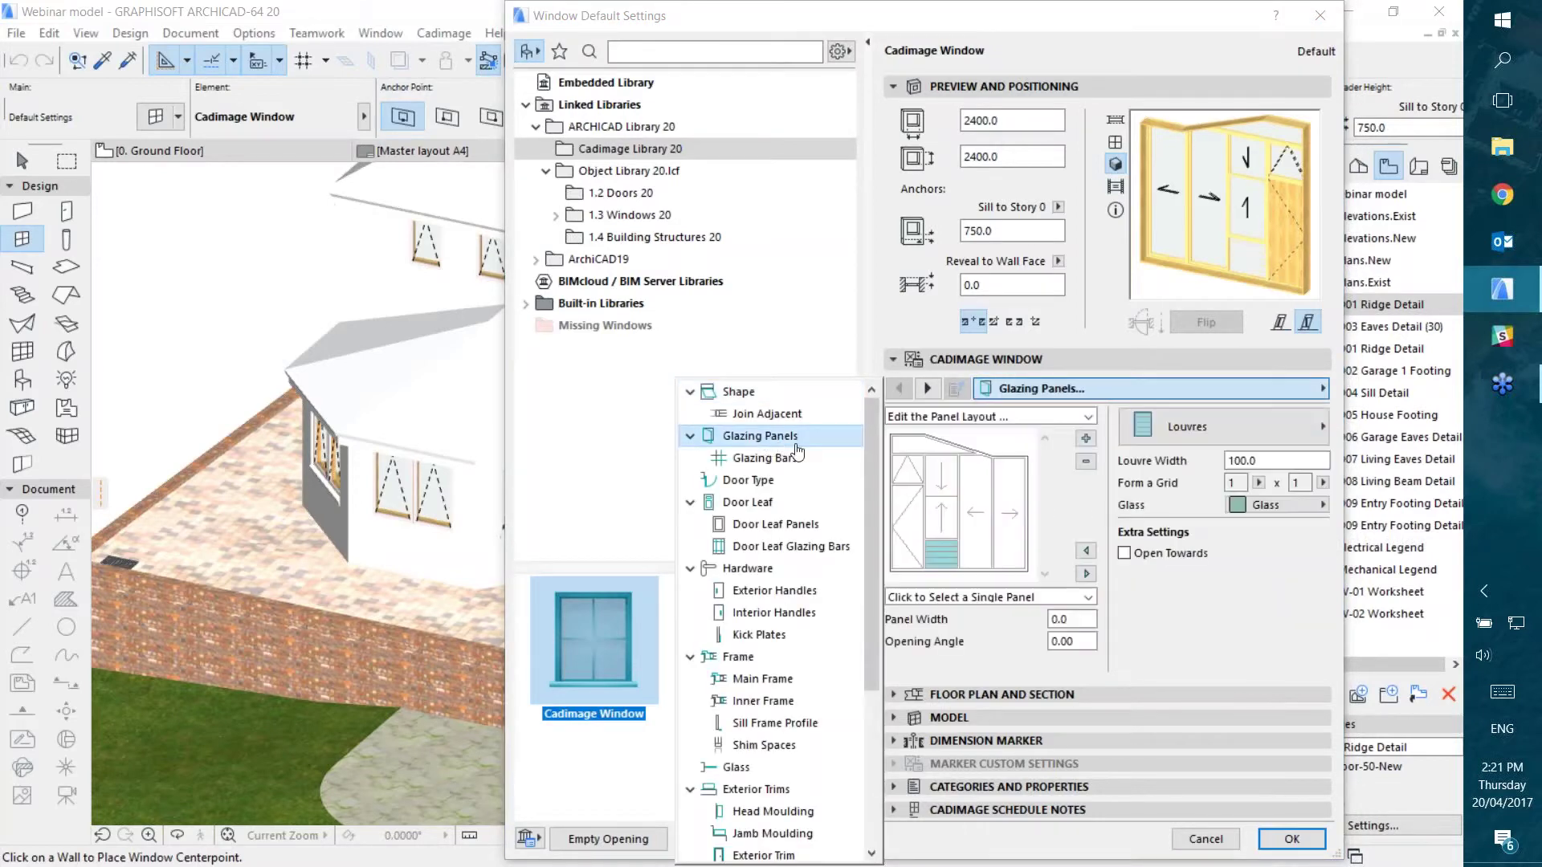
click(950, 554)
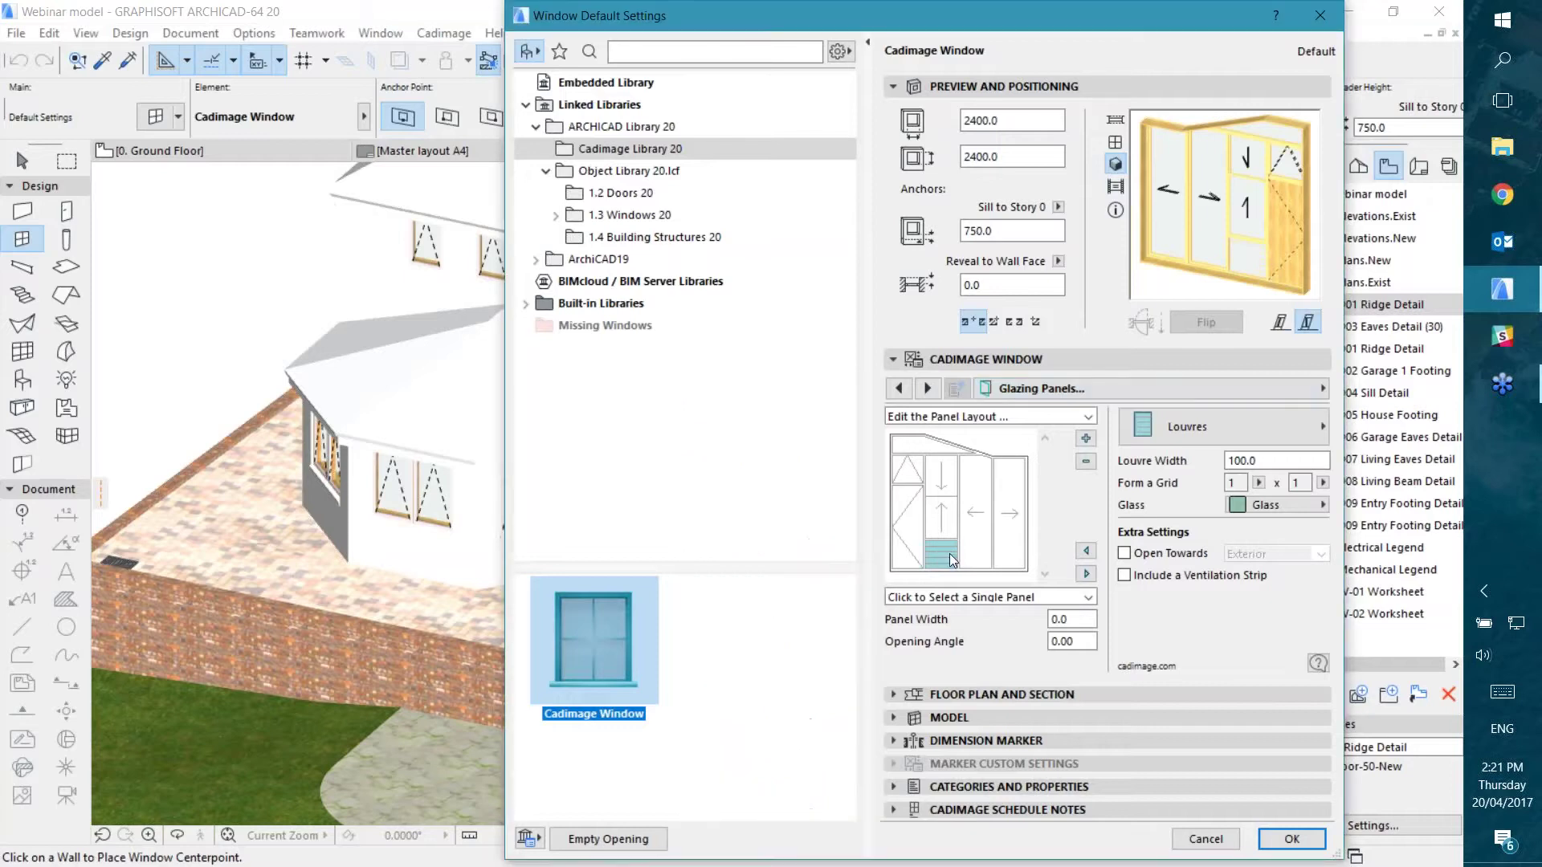
click(1004, 489)
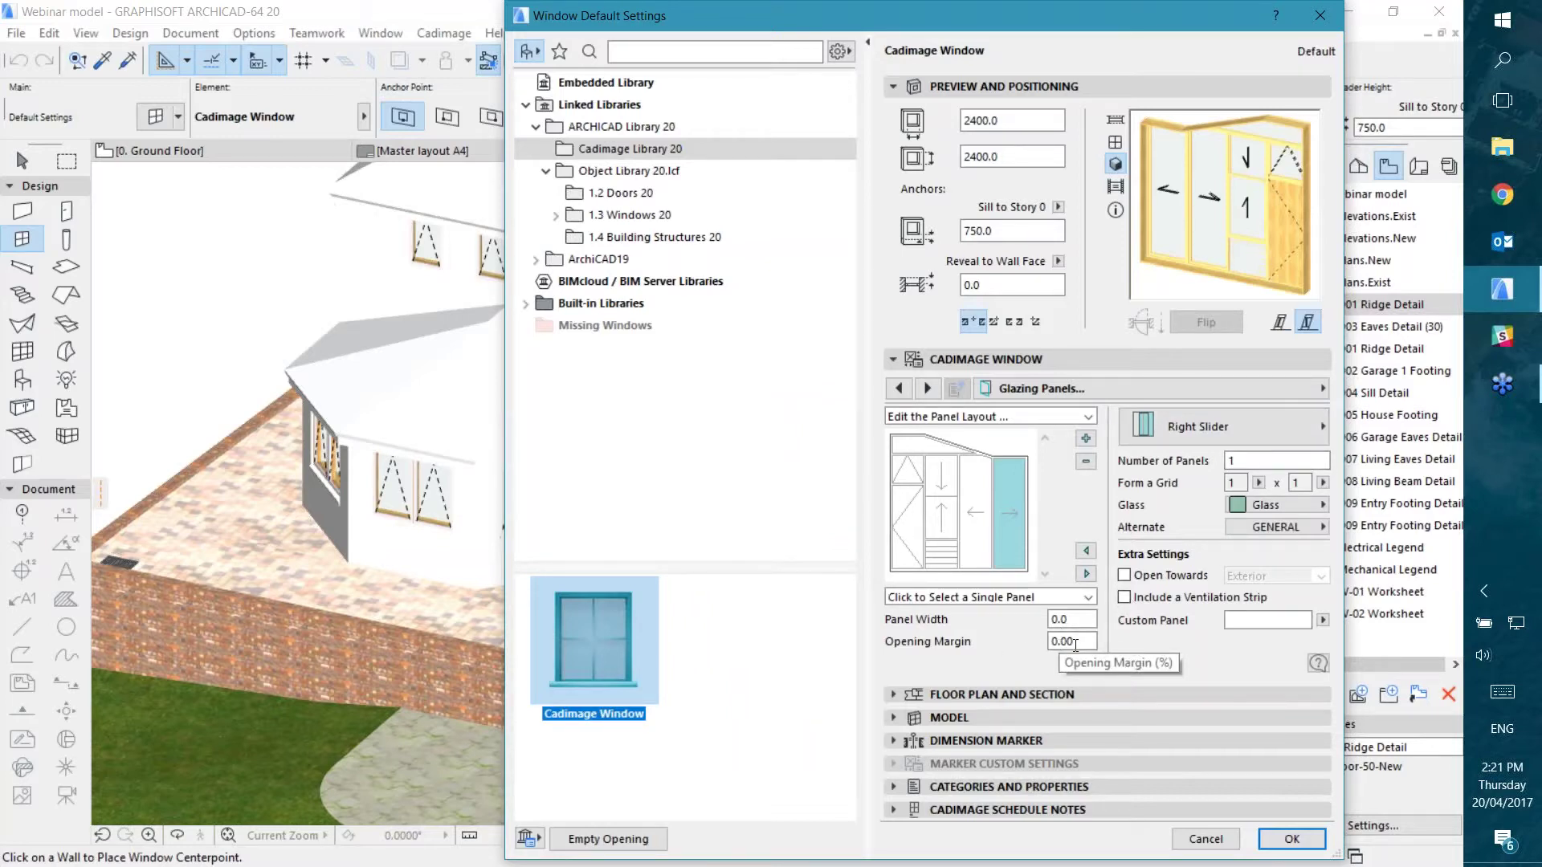
click(941, 554)
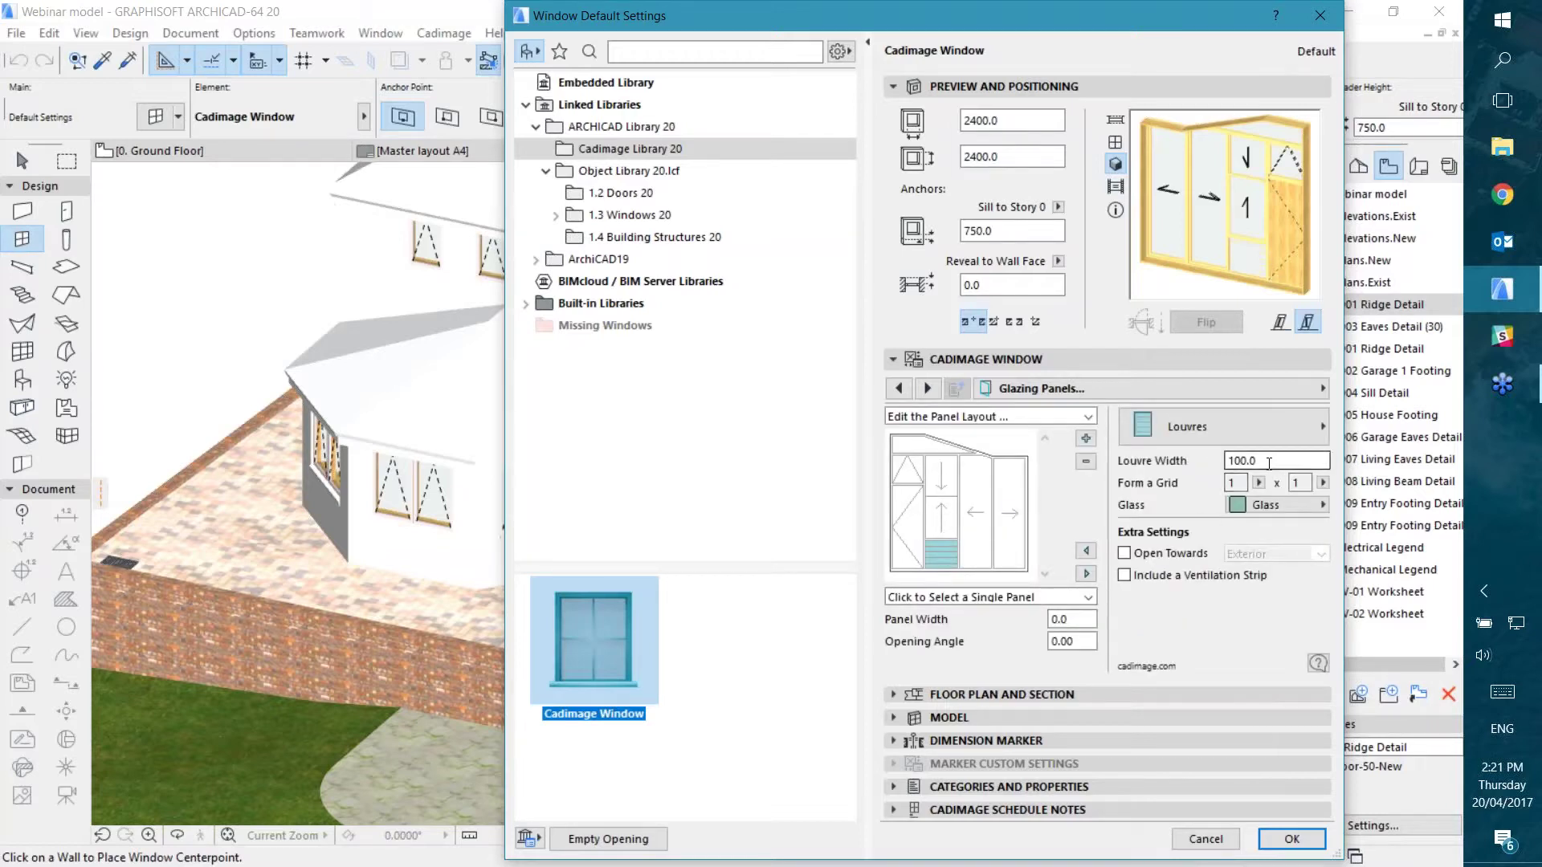
click(909, 509)
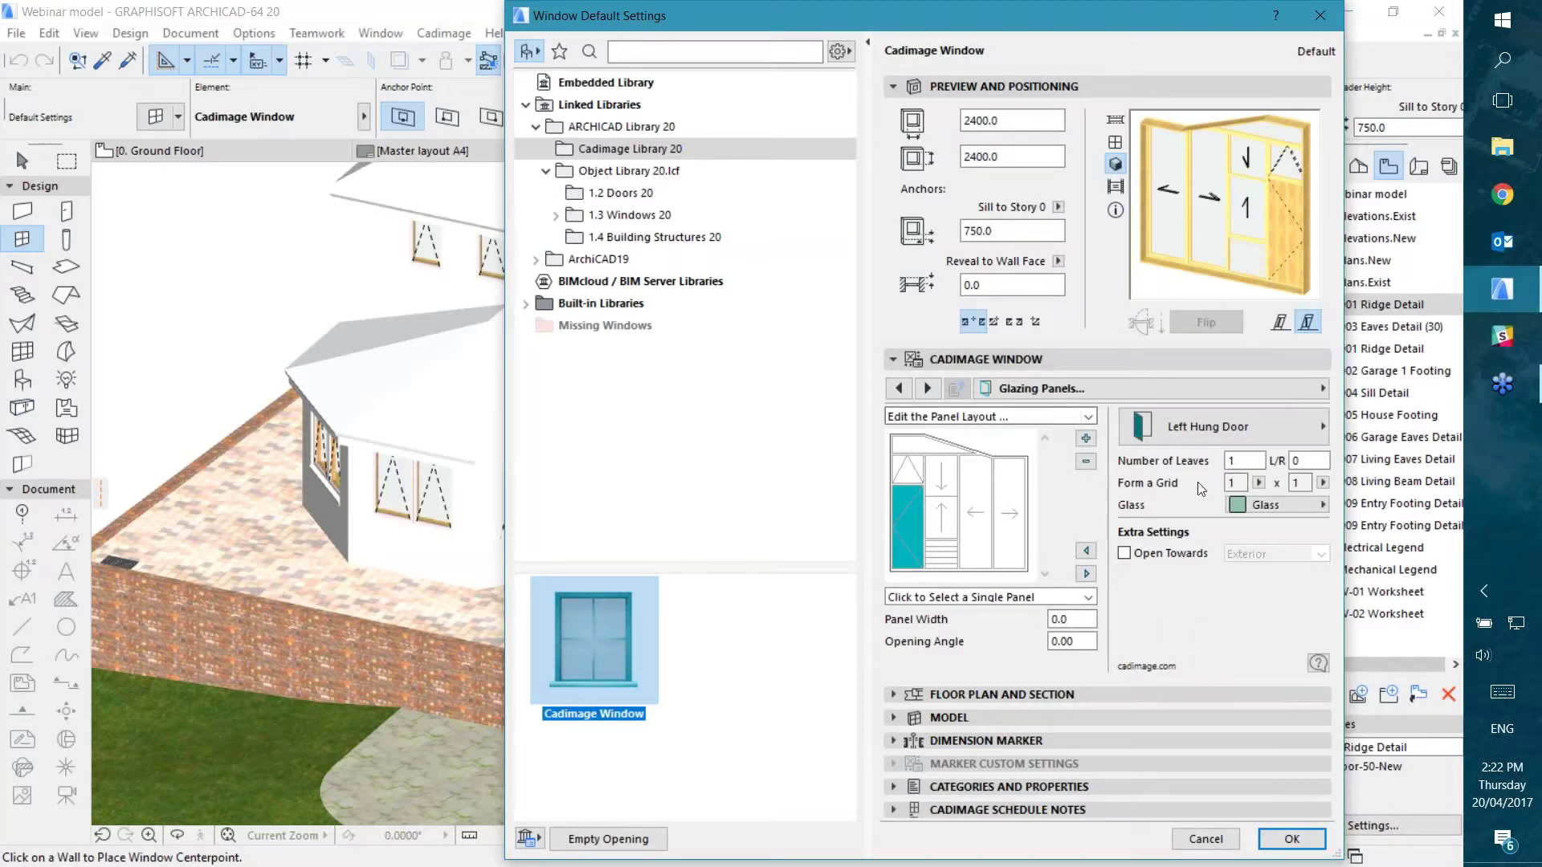
Step: Set the louvre panel's glass surface to Wood
click(941, 553)
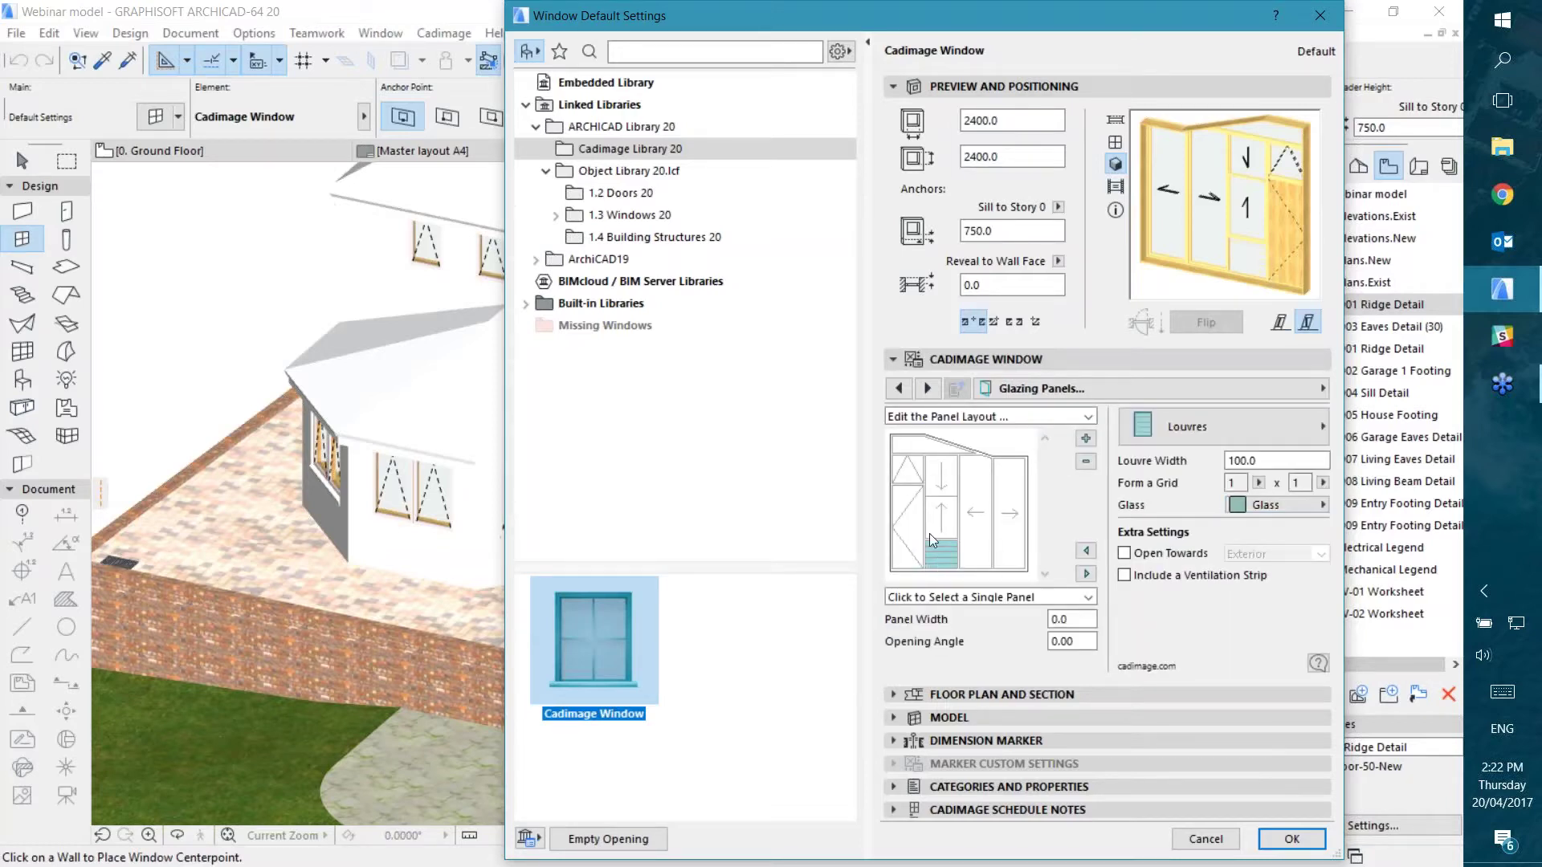
click(1287, 506)
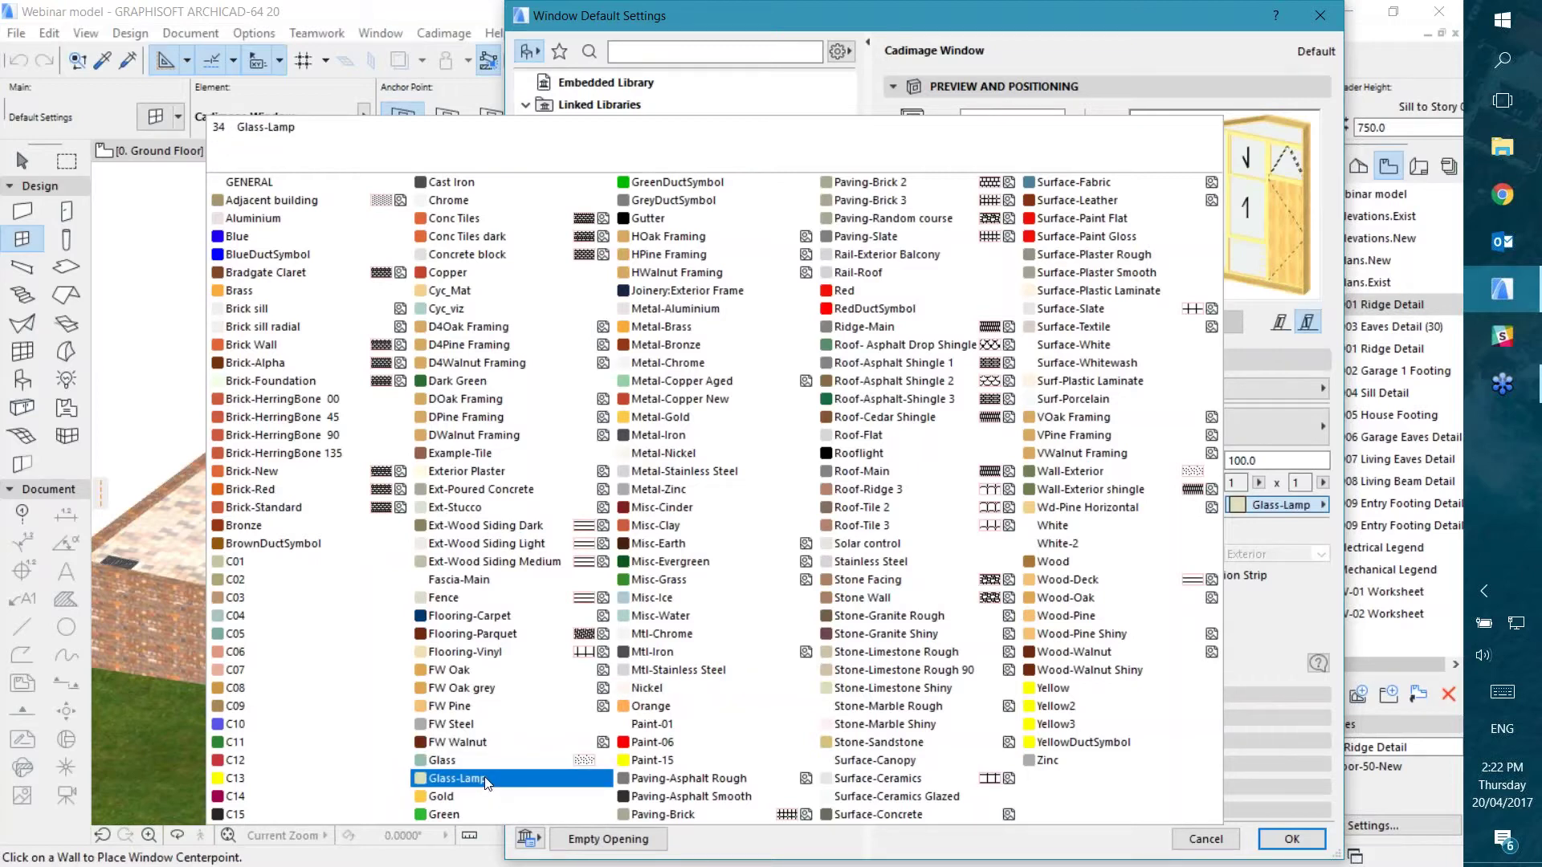
click(1094, 555)
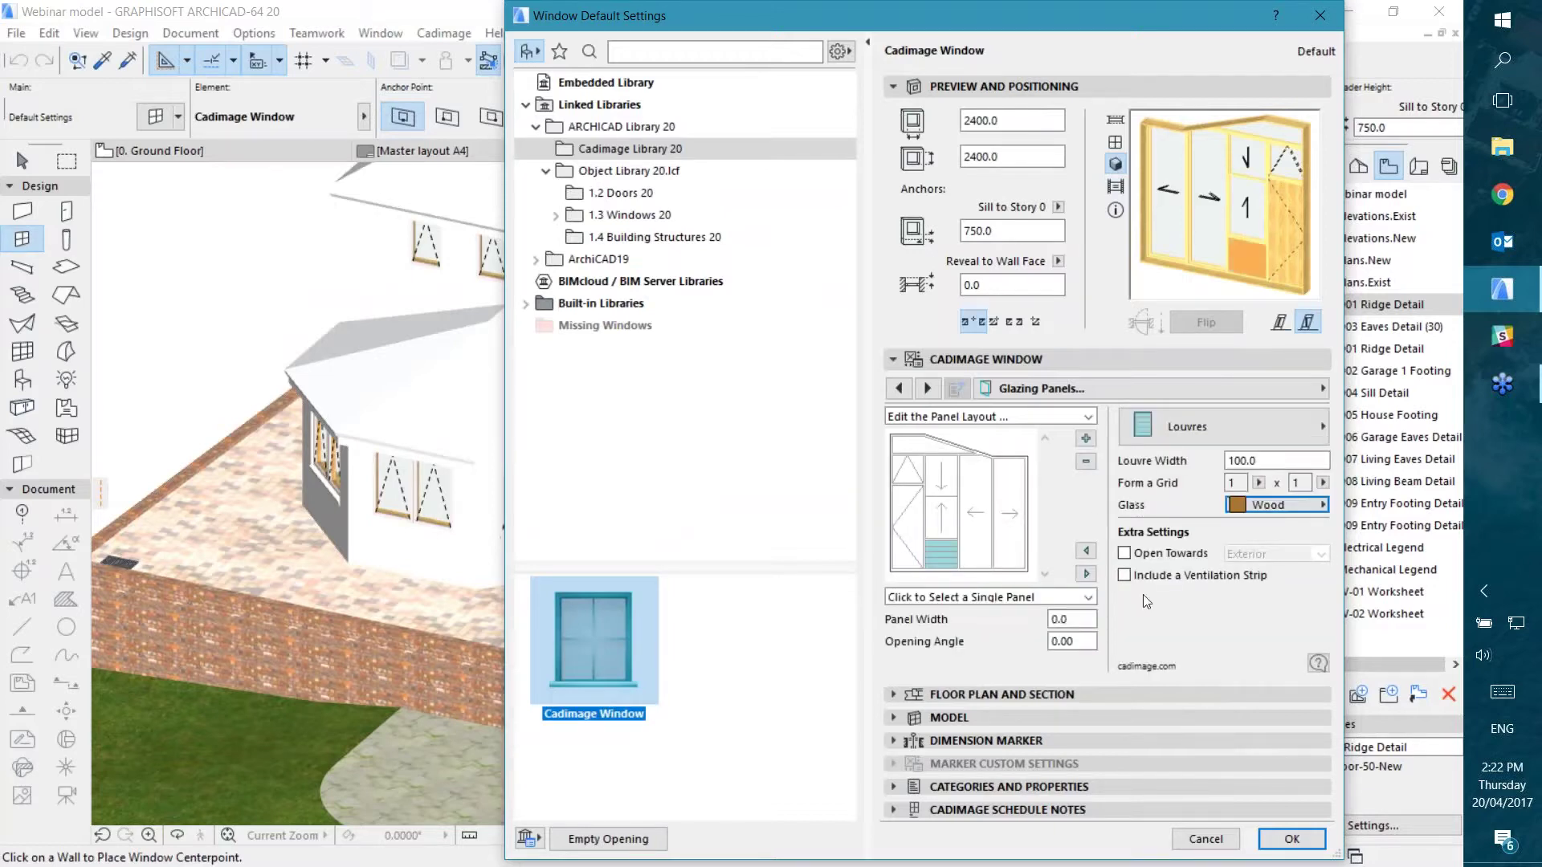
Step: Apply the Diamonds glazing bar pattern to the sloping panel at the window head
click(1113, 392)
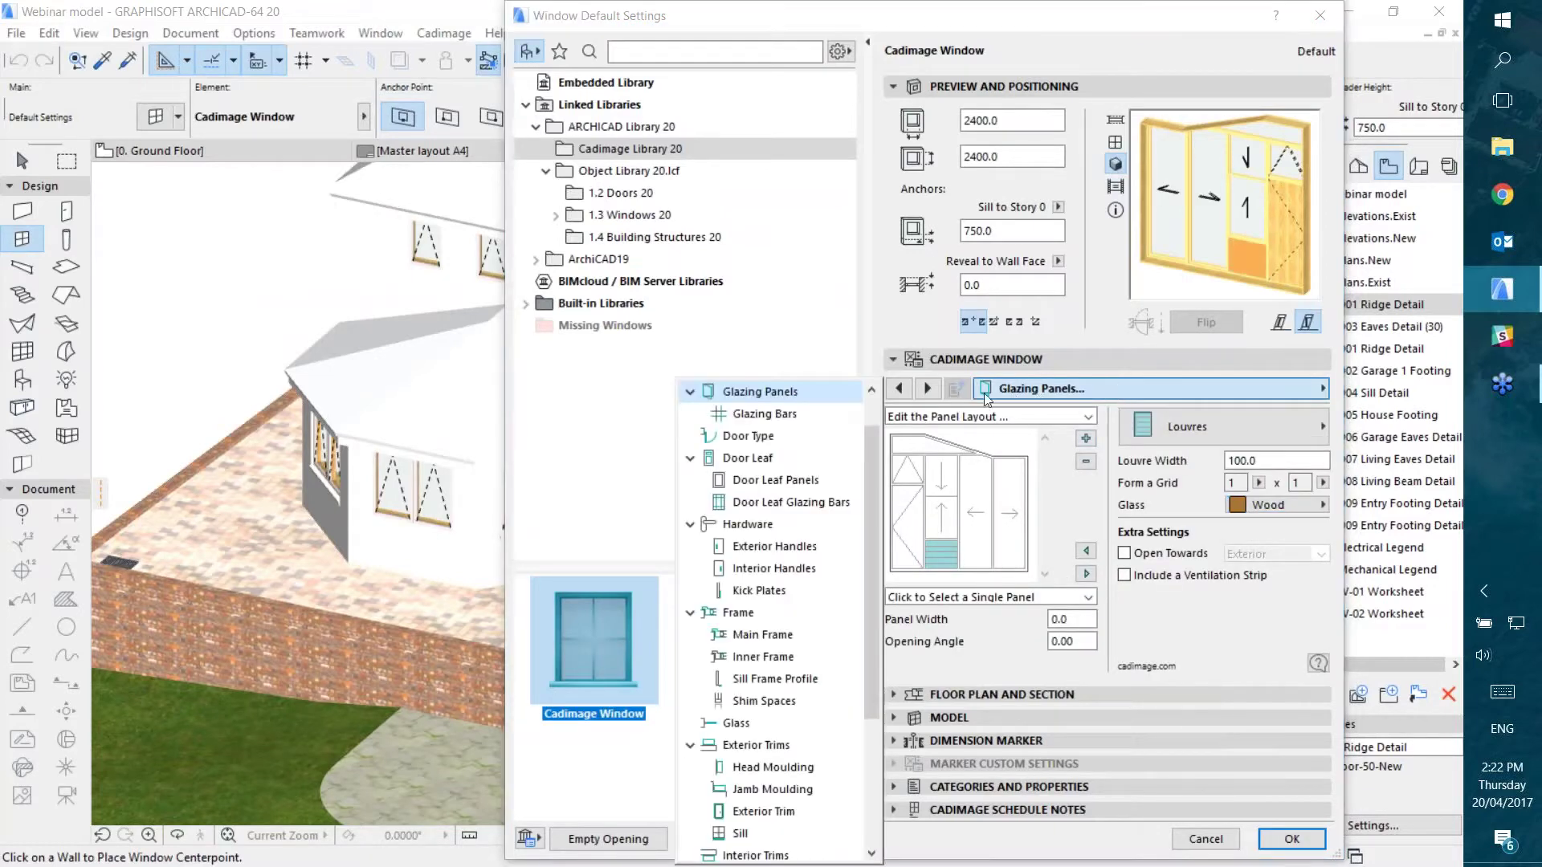
drag(871, 554, 877, 414)
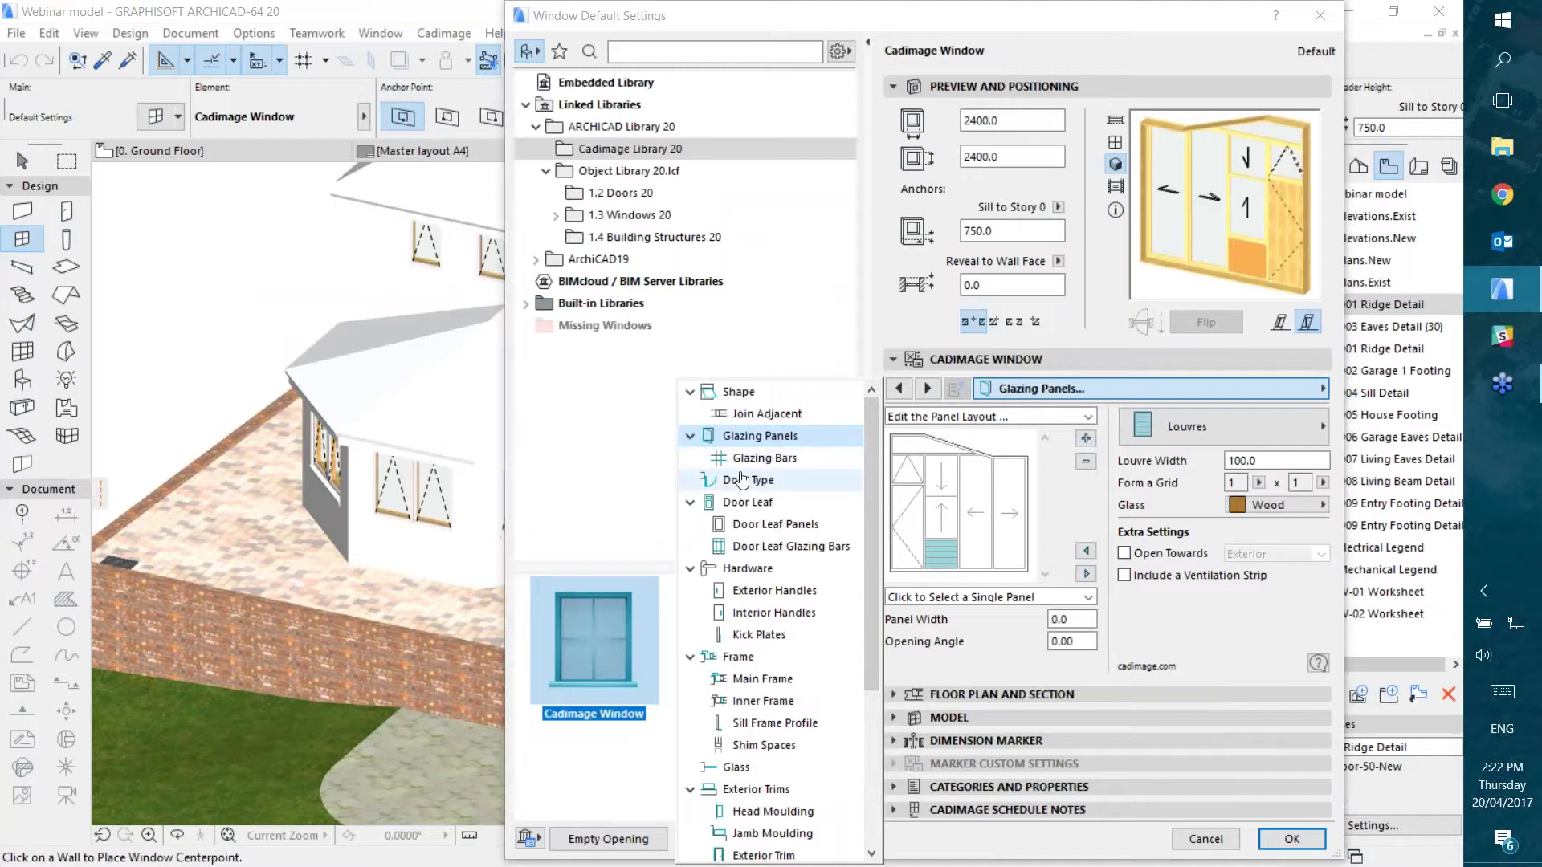
click(765, 459)
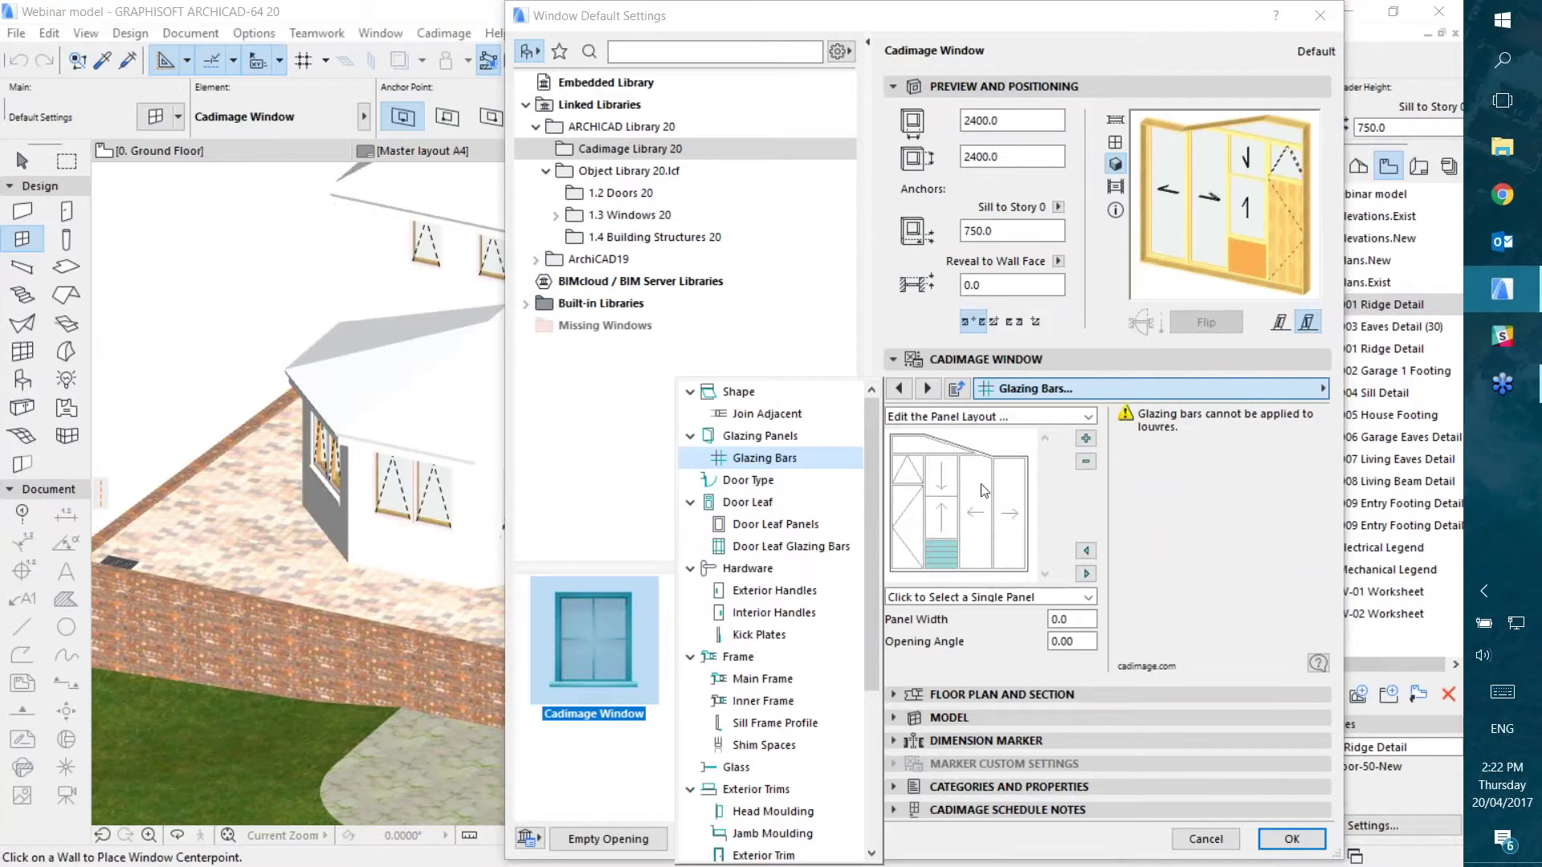
click(919, 446)
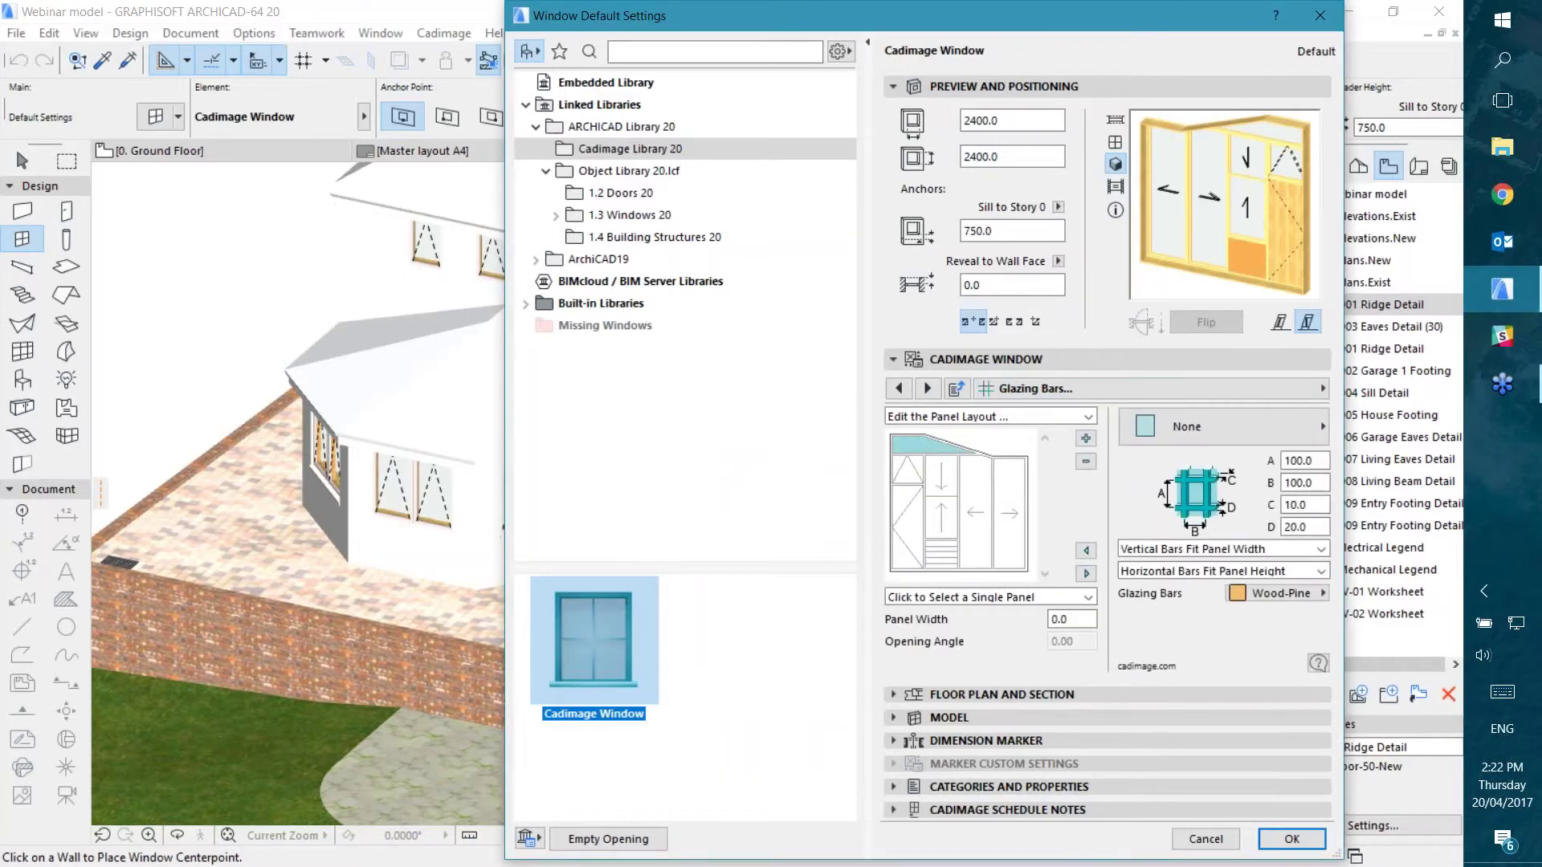
click(1205, 423)
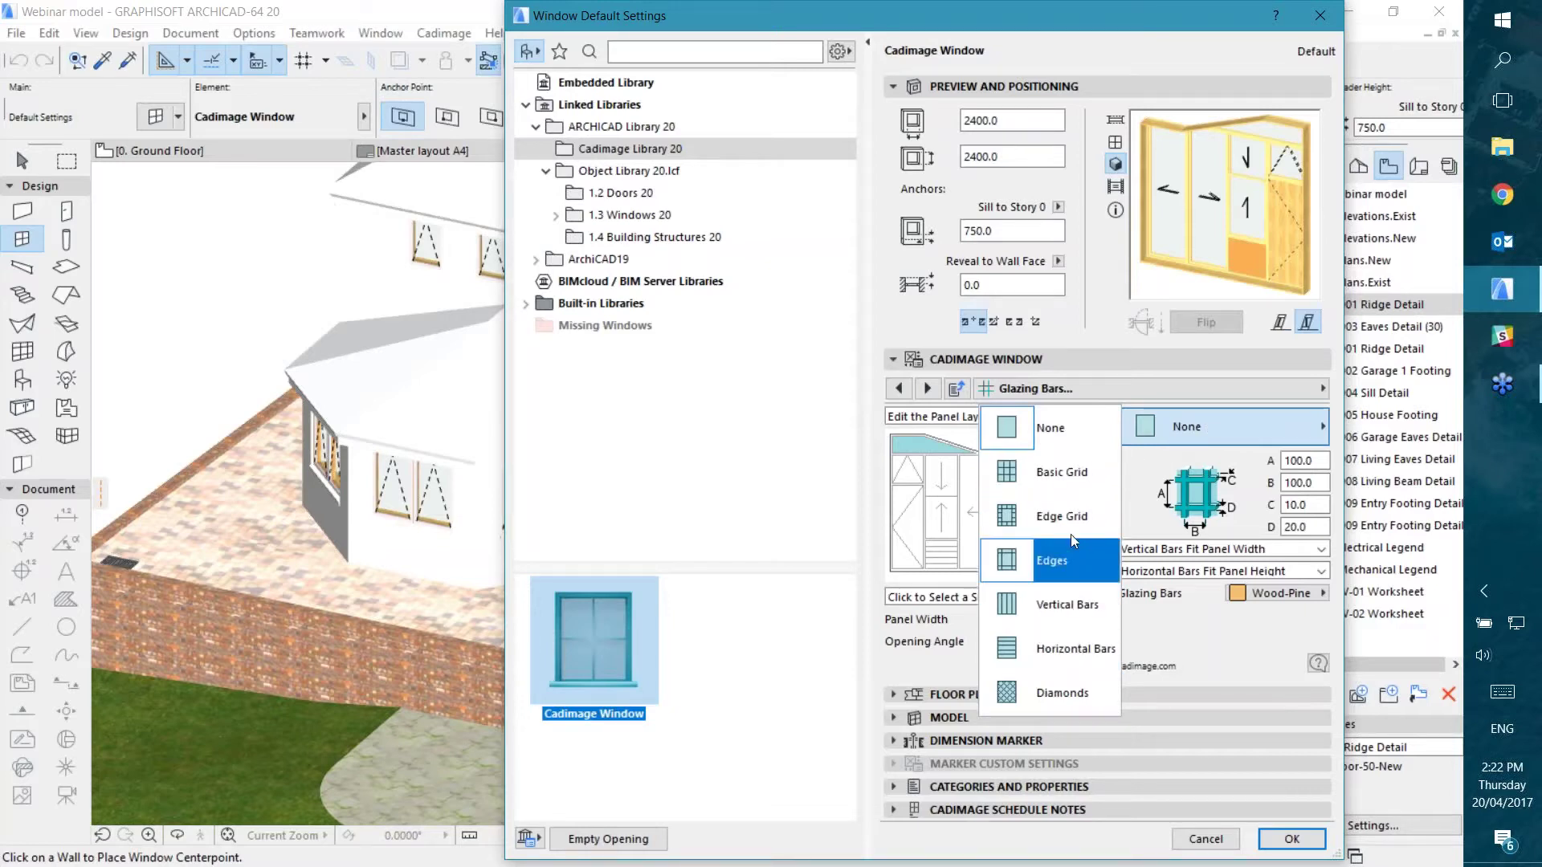
click(1058, 696)
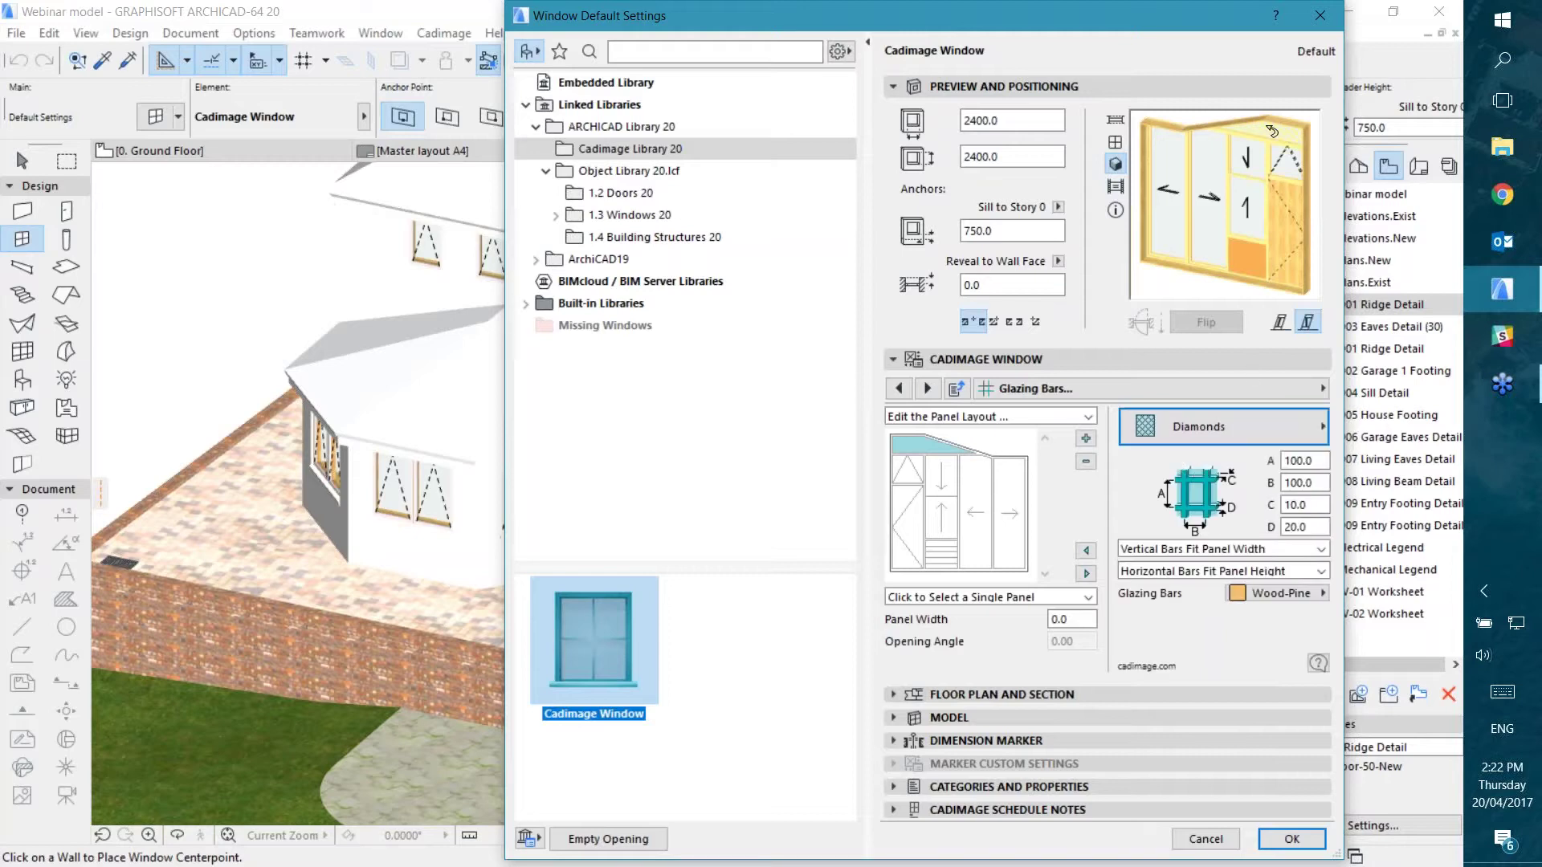
Step: Review the glazing bars' surface choices and inspect the diamond pattern in the elevation preview, returning to the 3D preview
click(1274, 590)
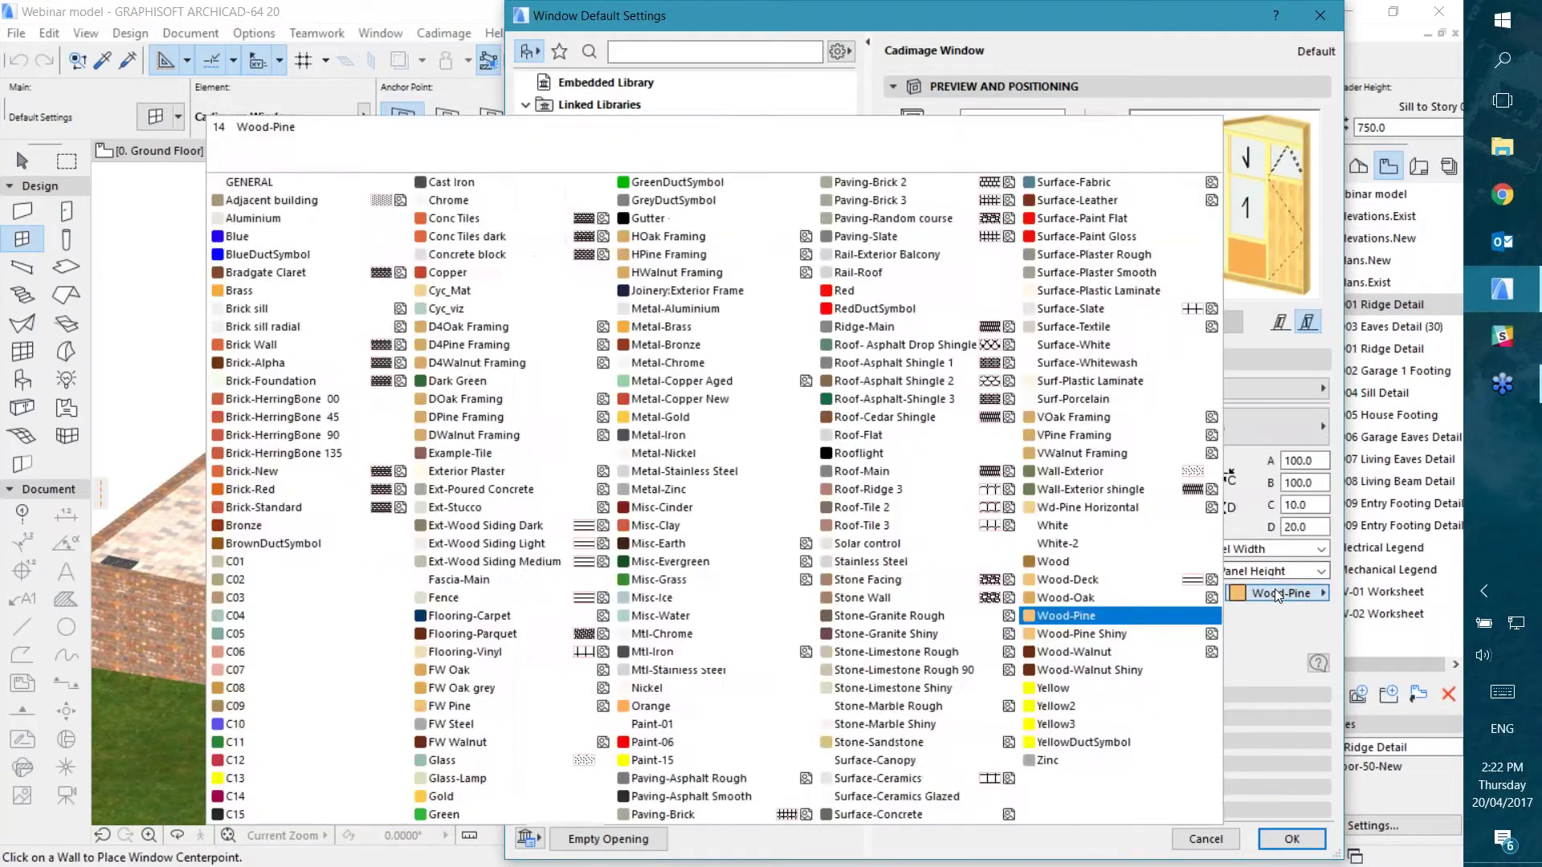
click(1275, 589)
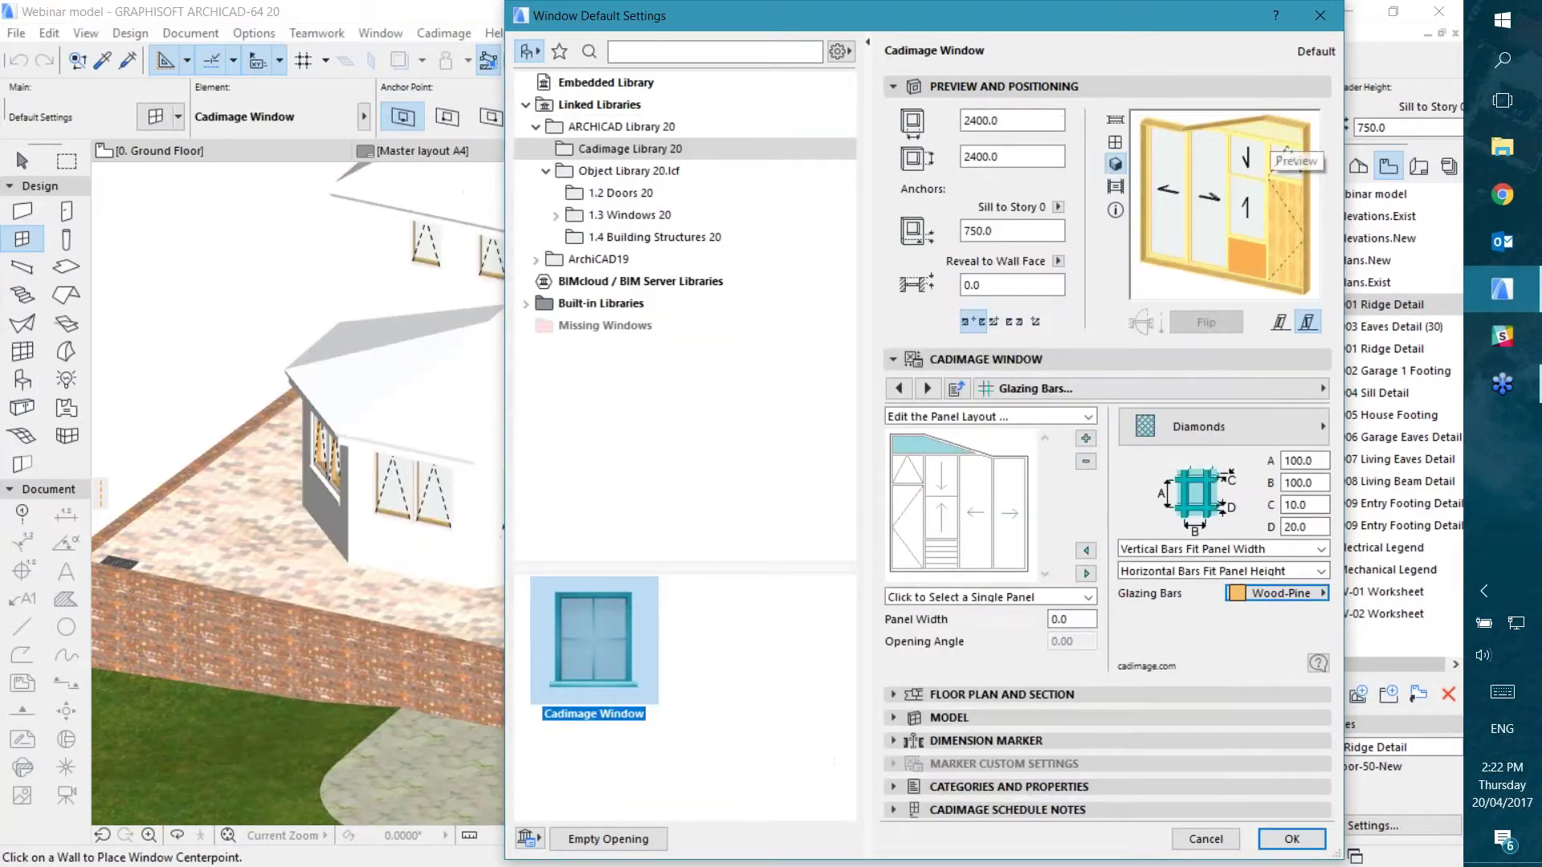
click(1114, 144)
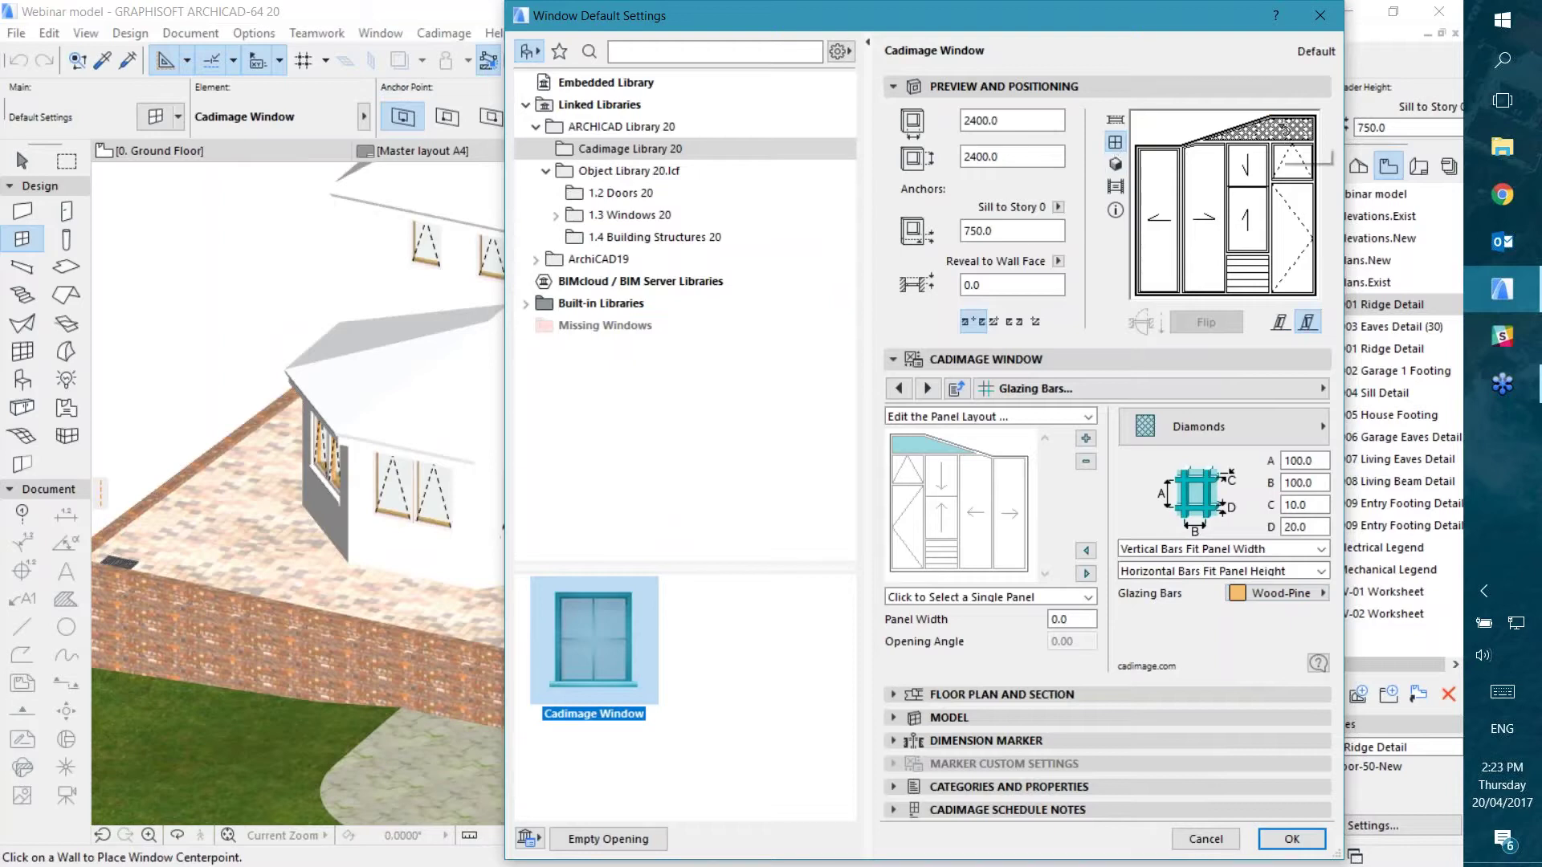
click(1113, 165)
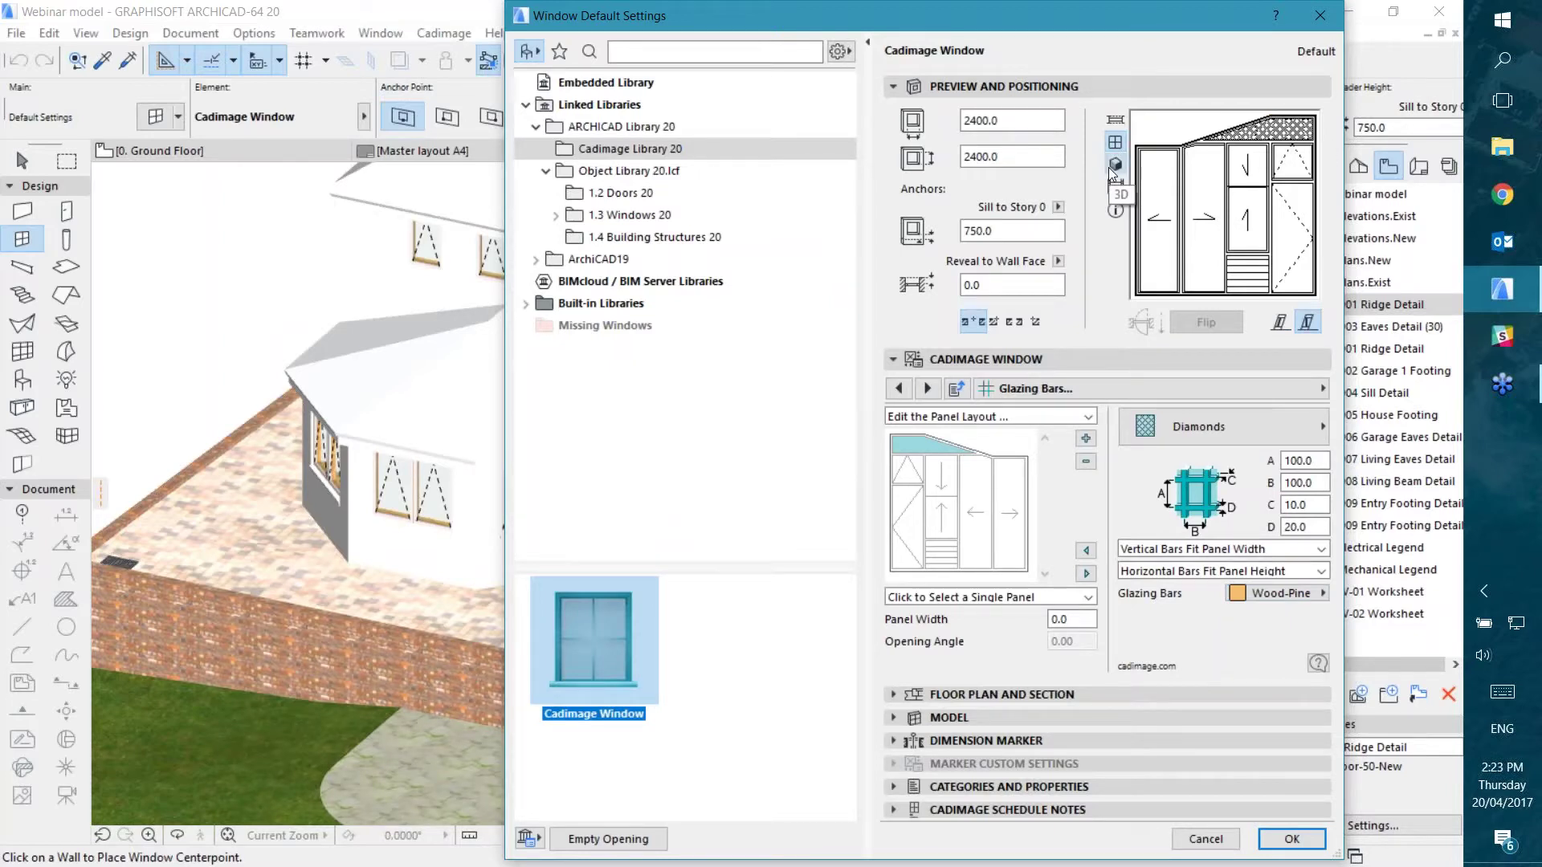
Step: Examine the available door types in the Door Type settings, keeping Single Swing
click(930, 389)
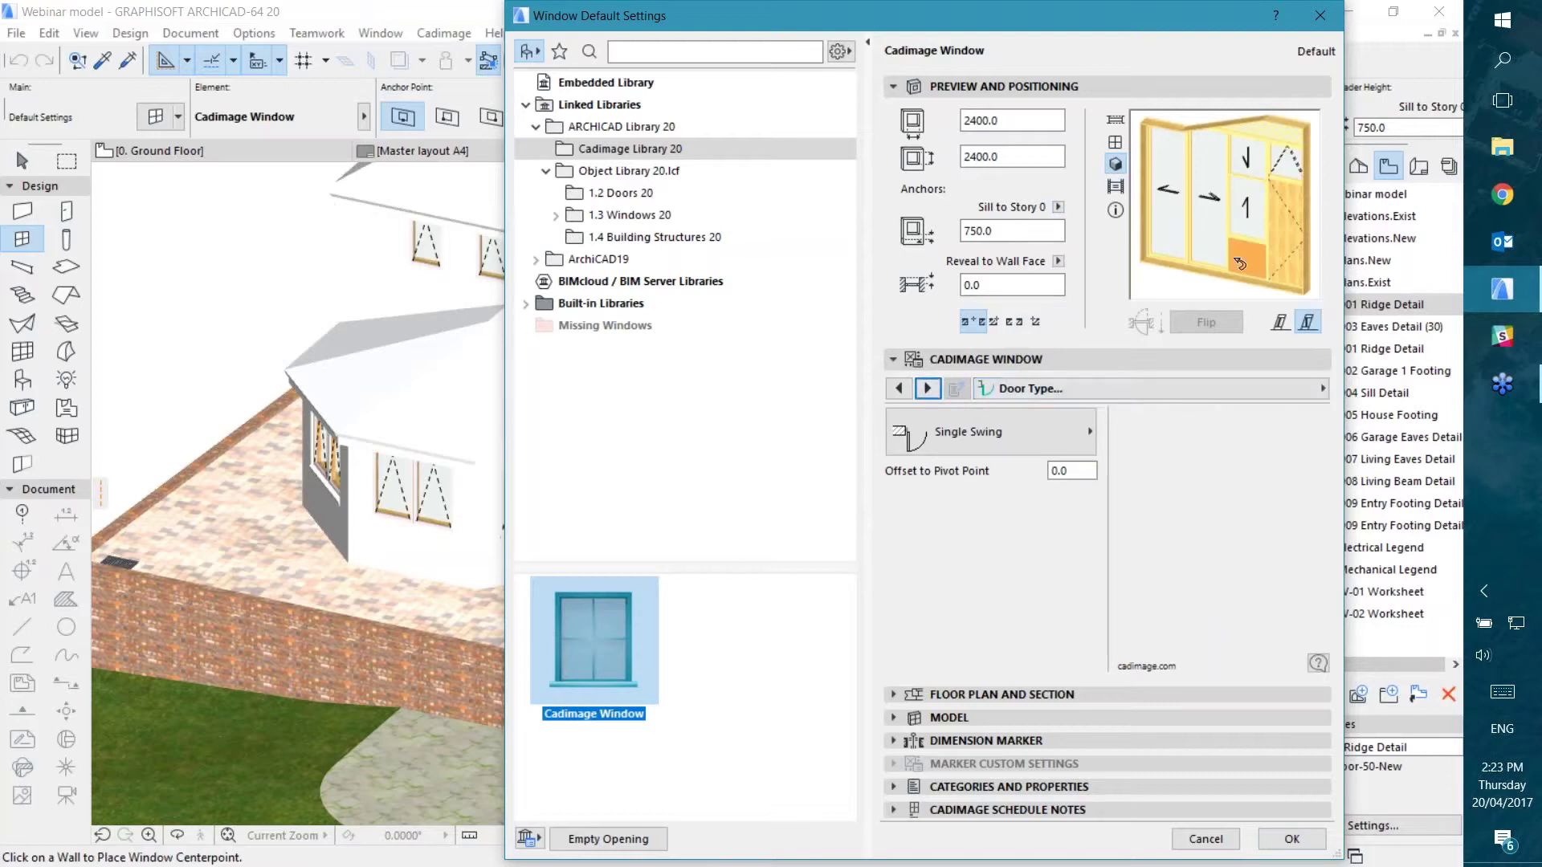
click(981, 432)
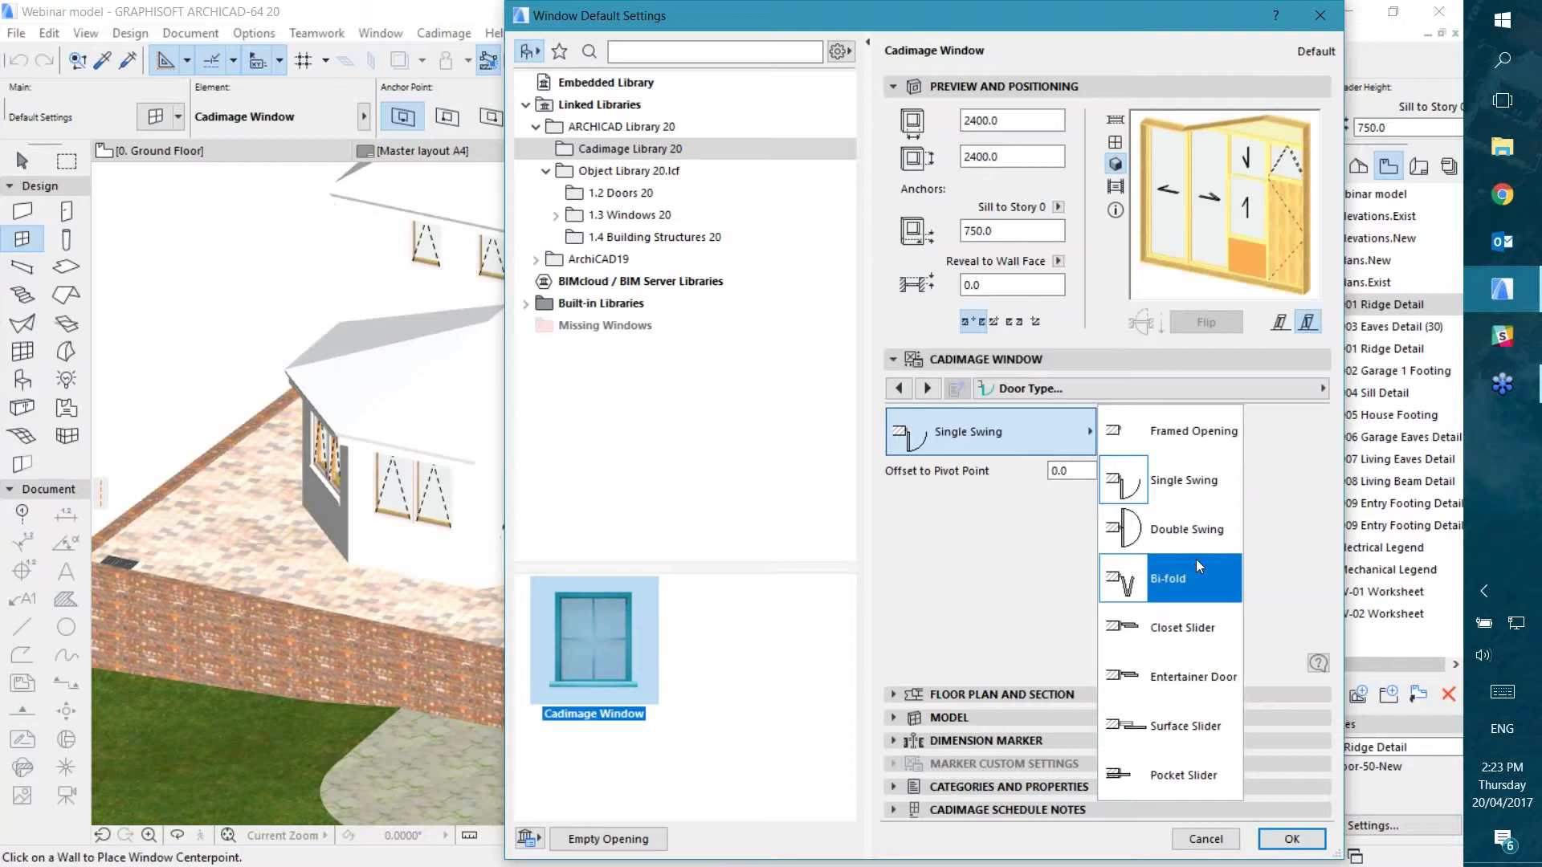
click(1156, 486)
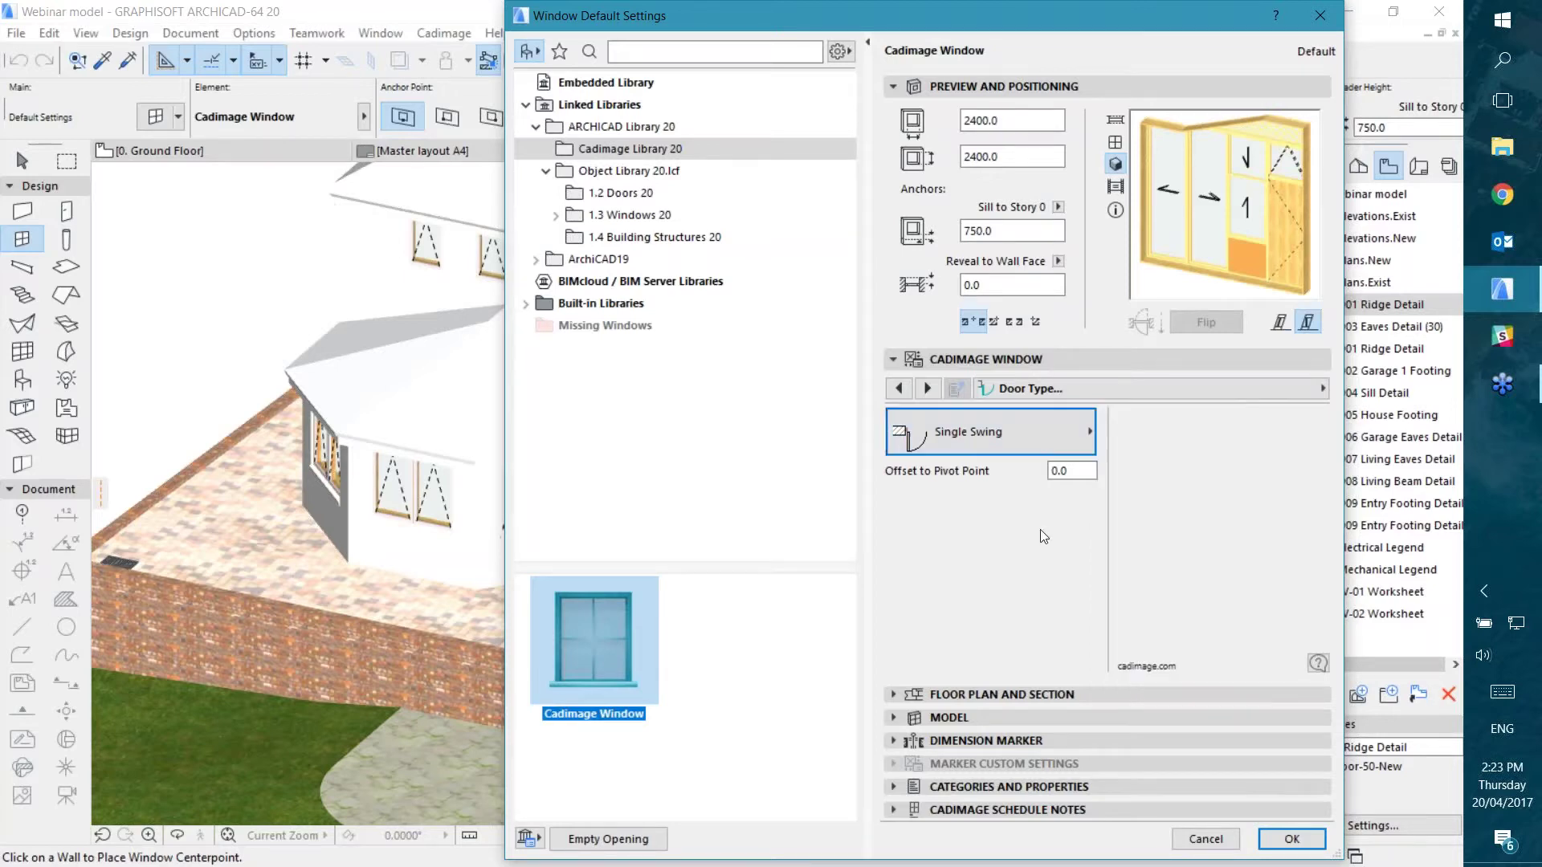
Step: Open the Door Leaf settings of the Cadimage Window
click(1123, 397)
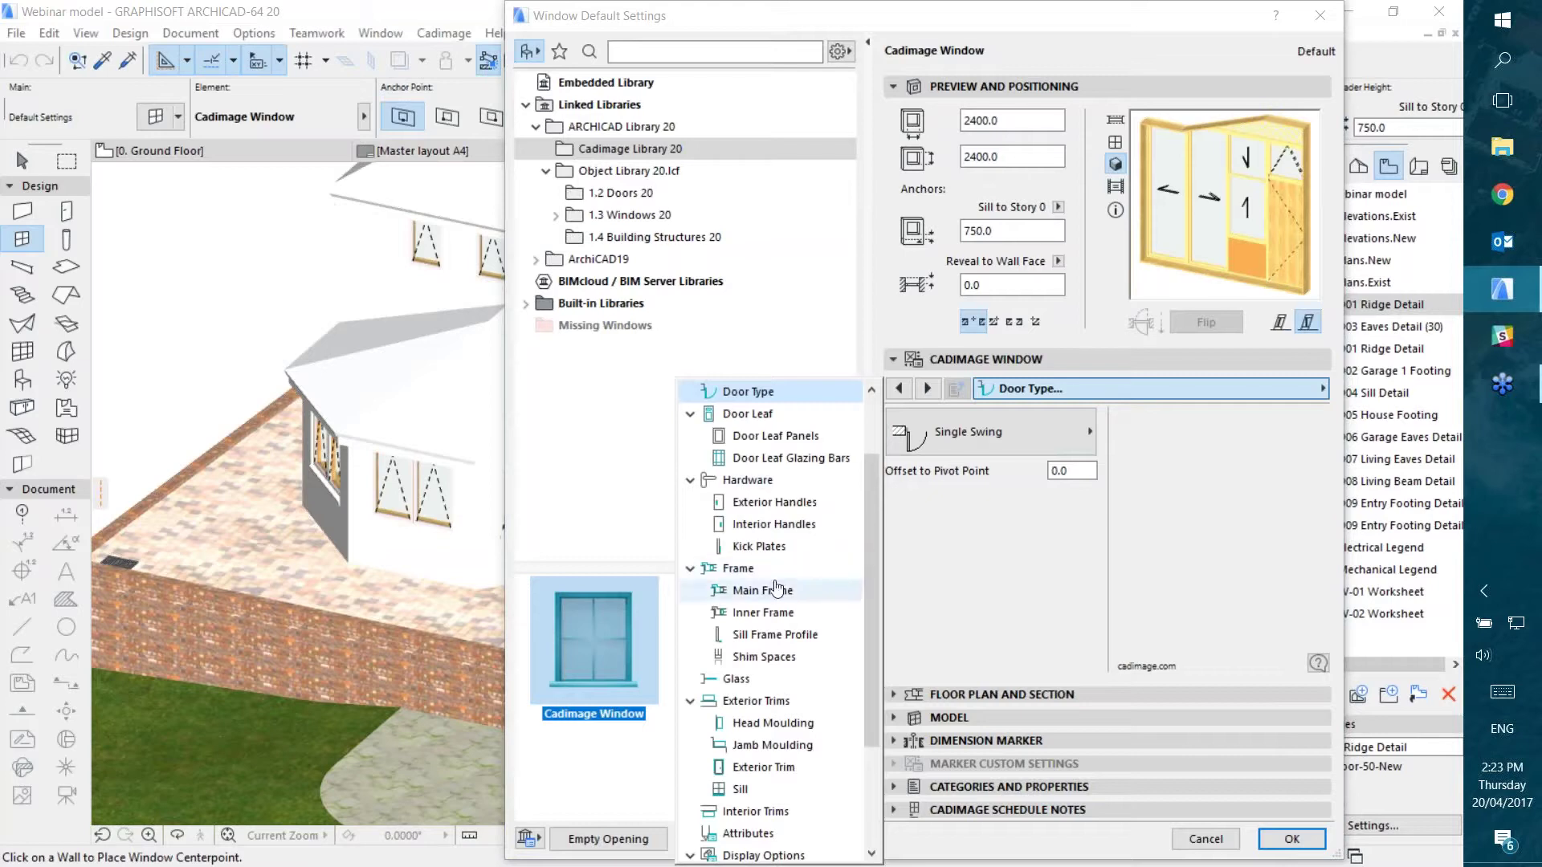
click(759, 416)
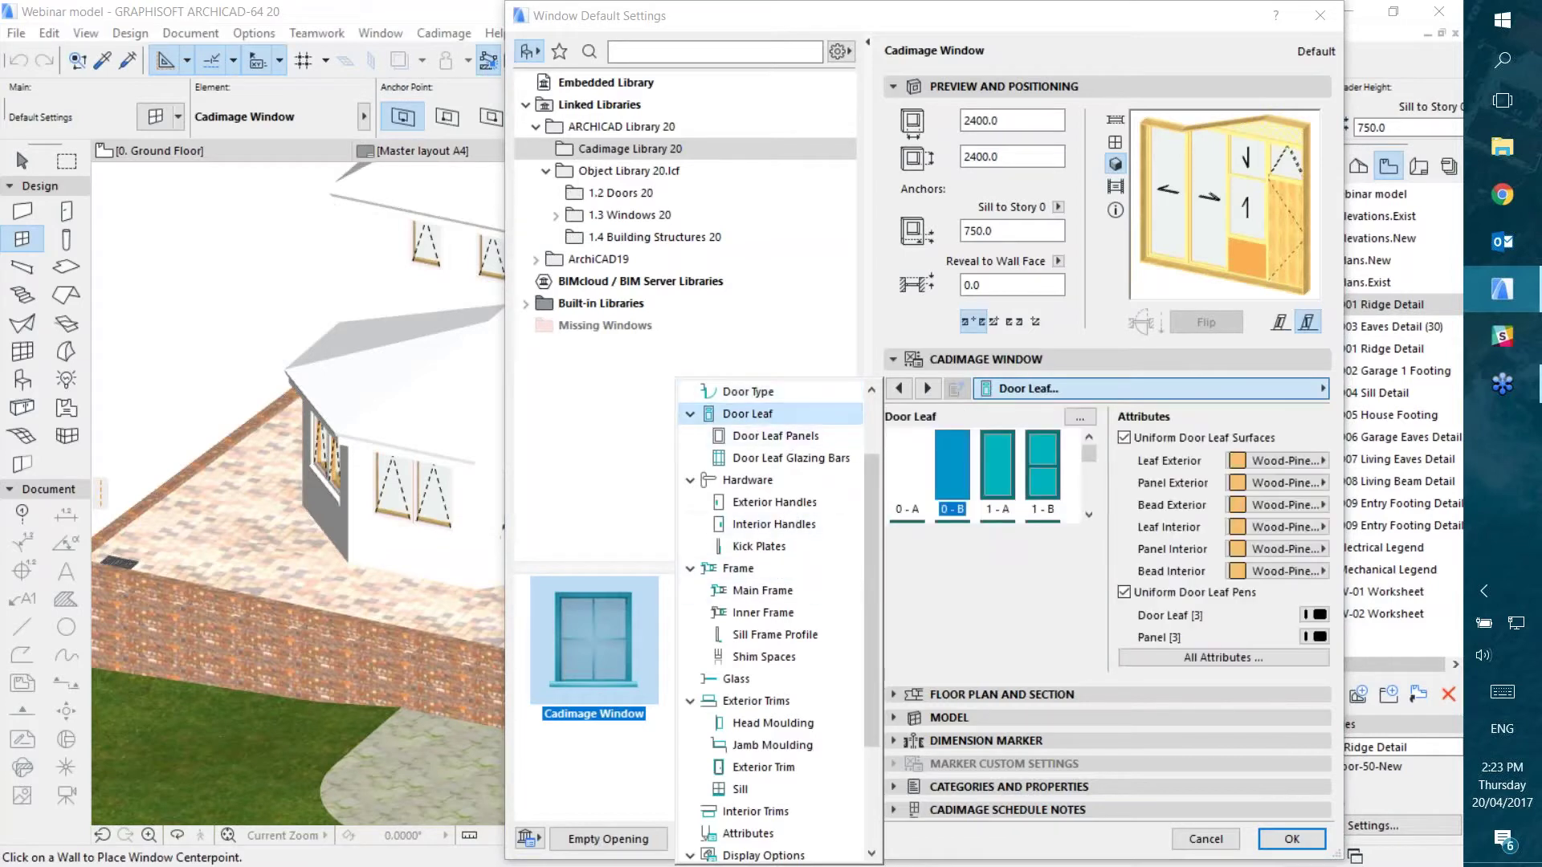
click(976, 562)
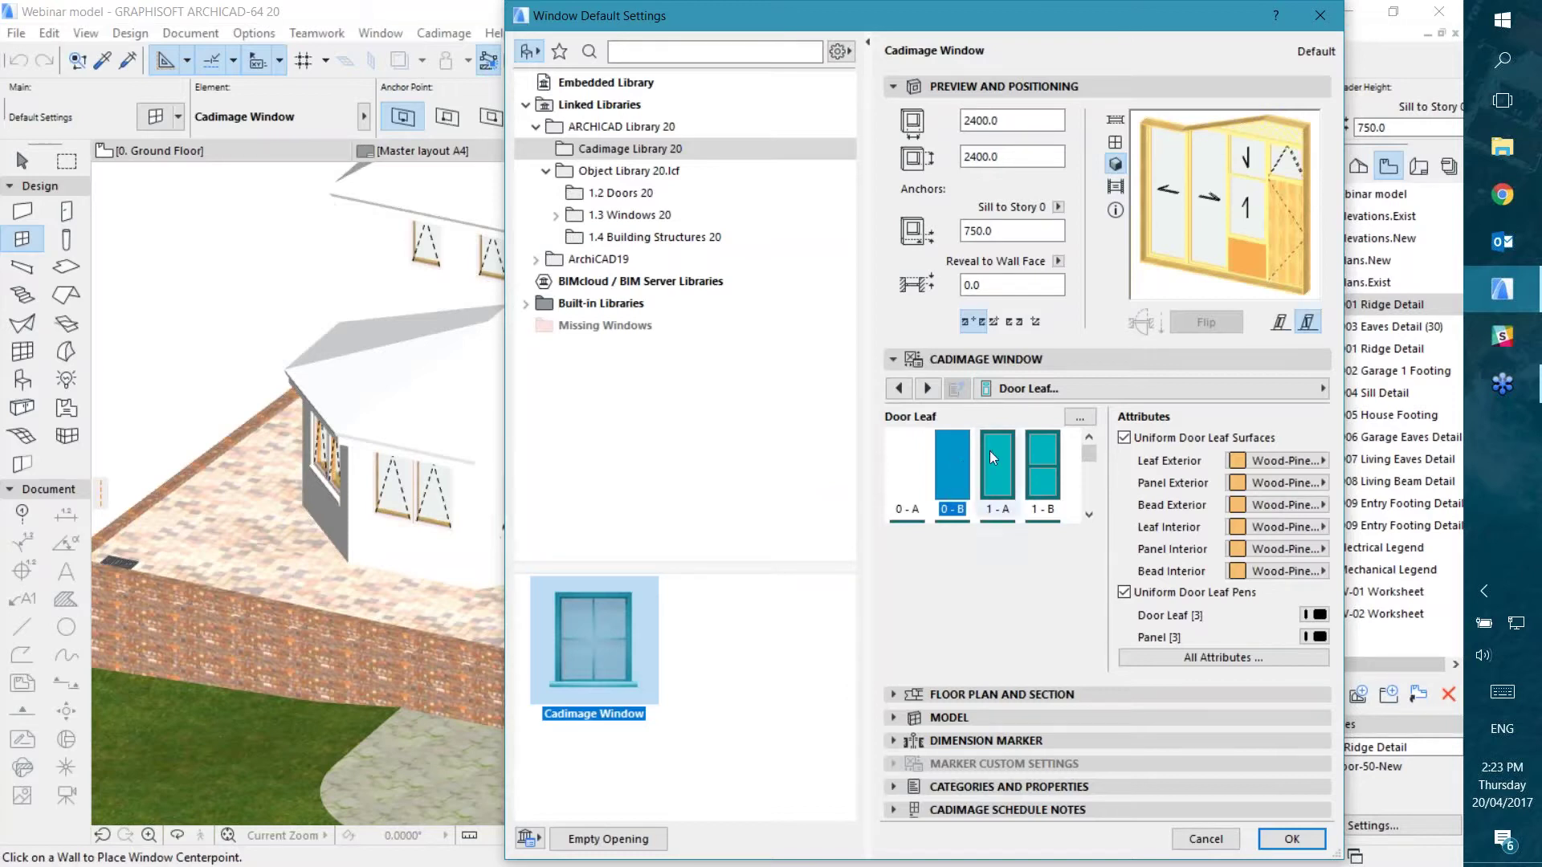
Step: Try door leaf designs 1-A, 1-B and 1-C on the hinged door panel
click(1002, 473)
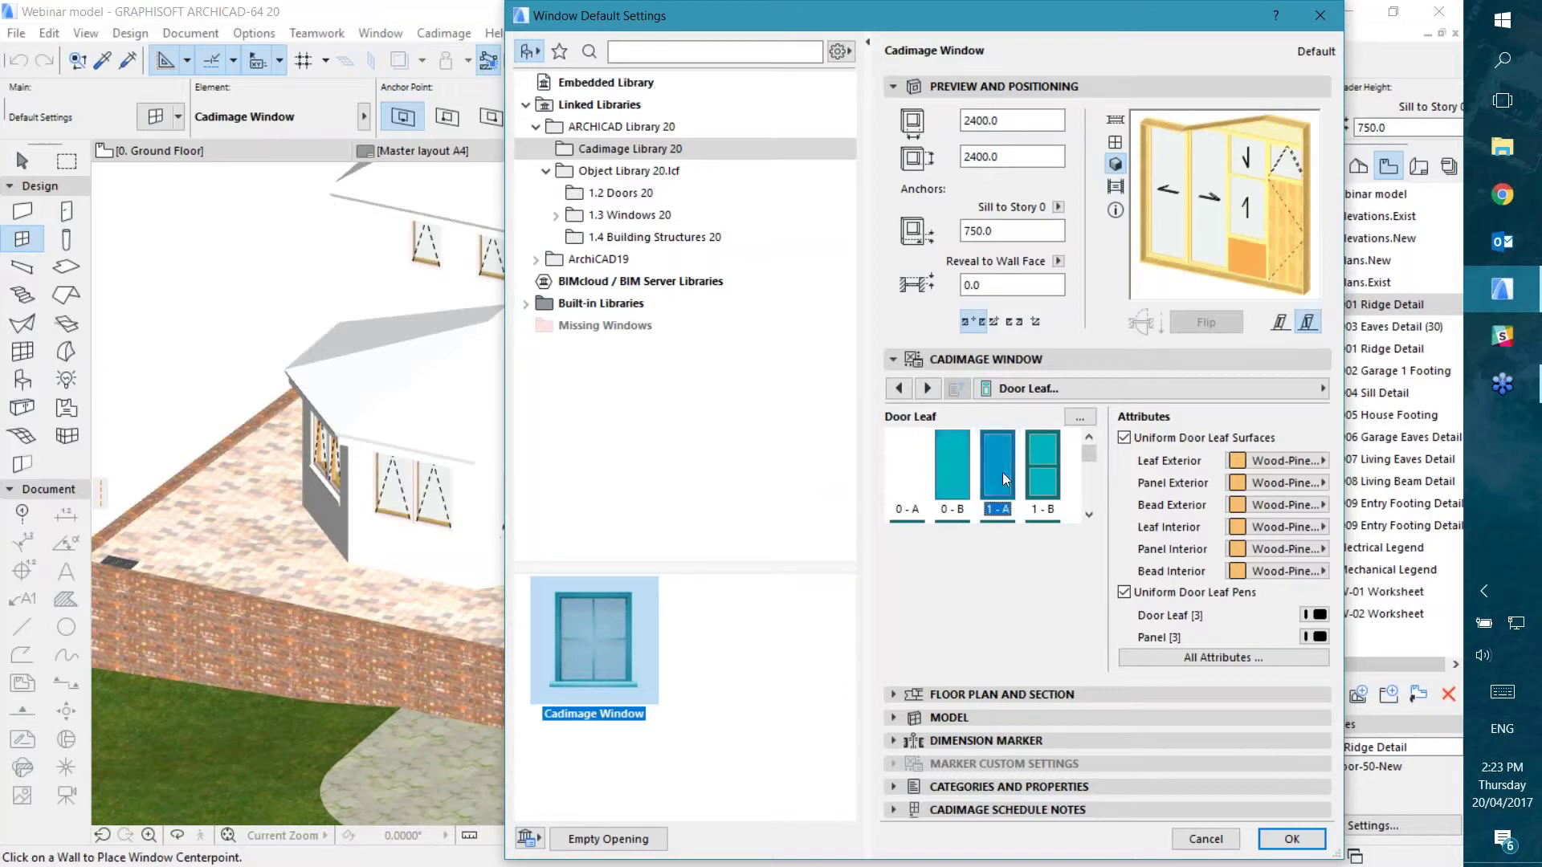
click(1044, 466)
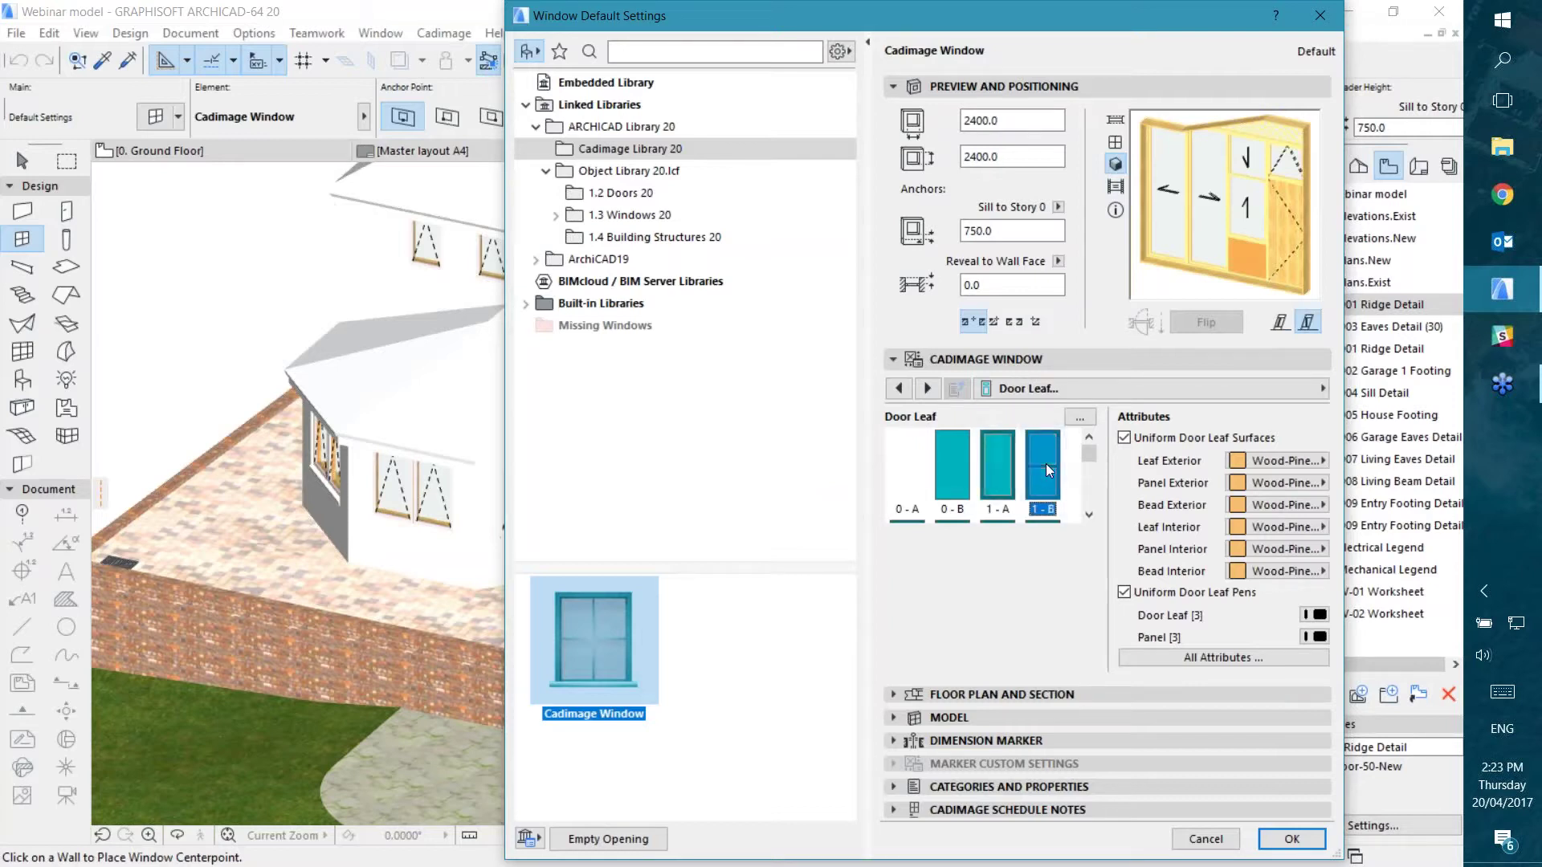
click(1089, 515)
click(909, 470)
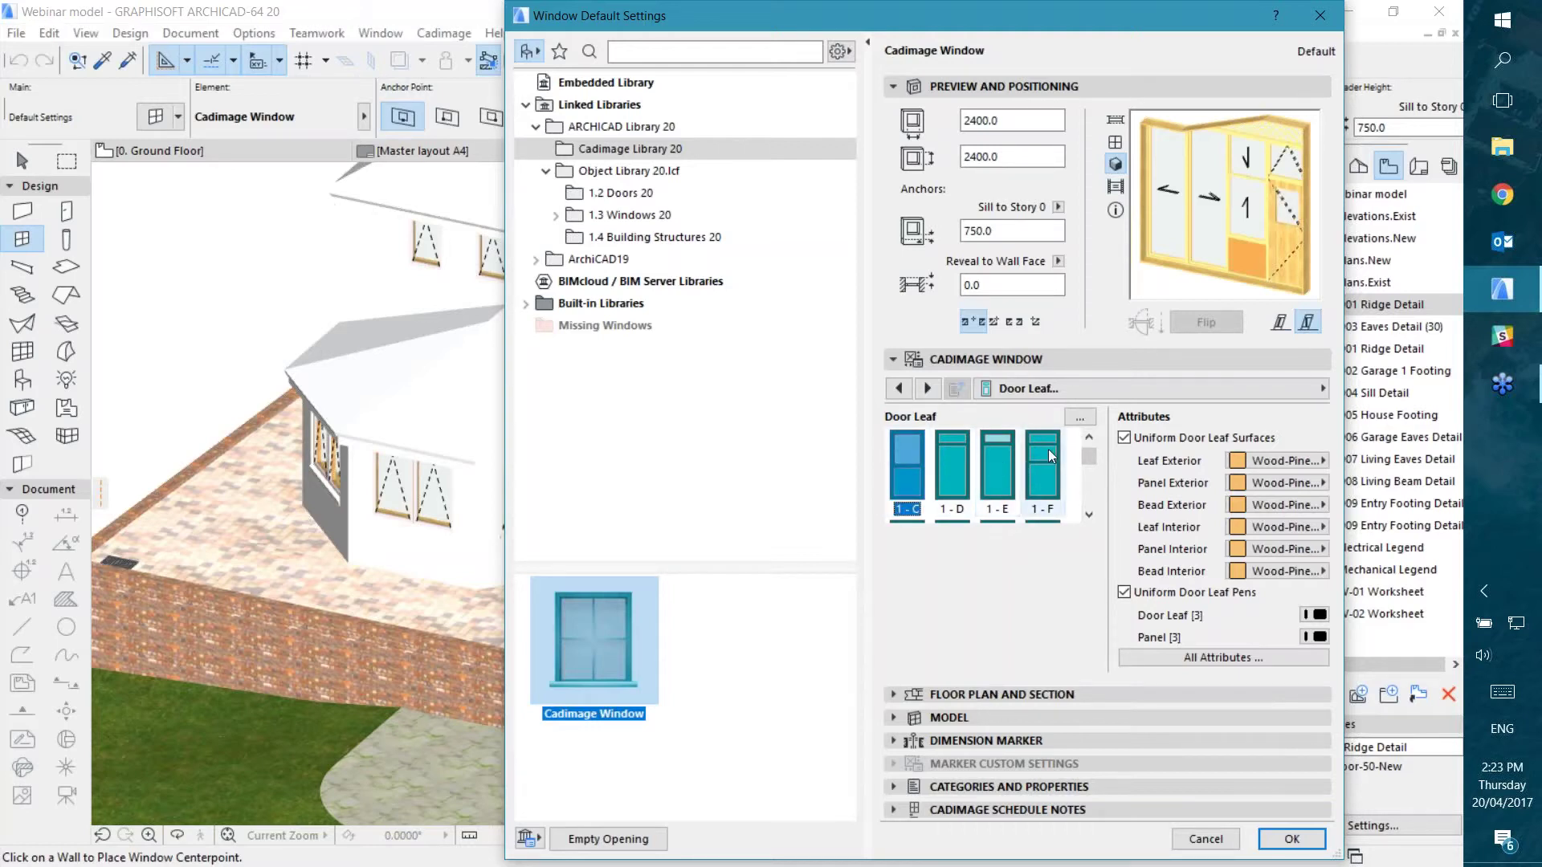
Step: Set the door leaf design to 2-D and check it in the elevation preview, returning to the 3D preview
scroll(1048, 450, down, 2)
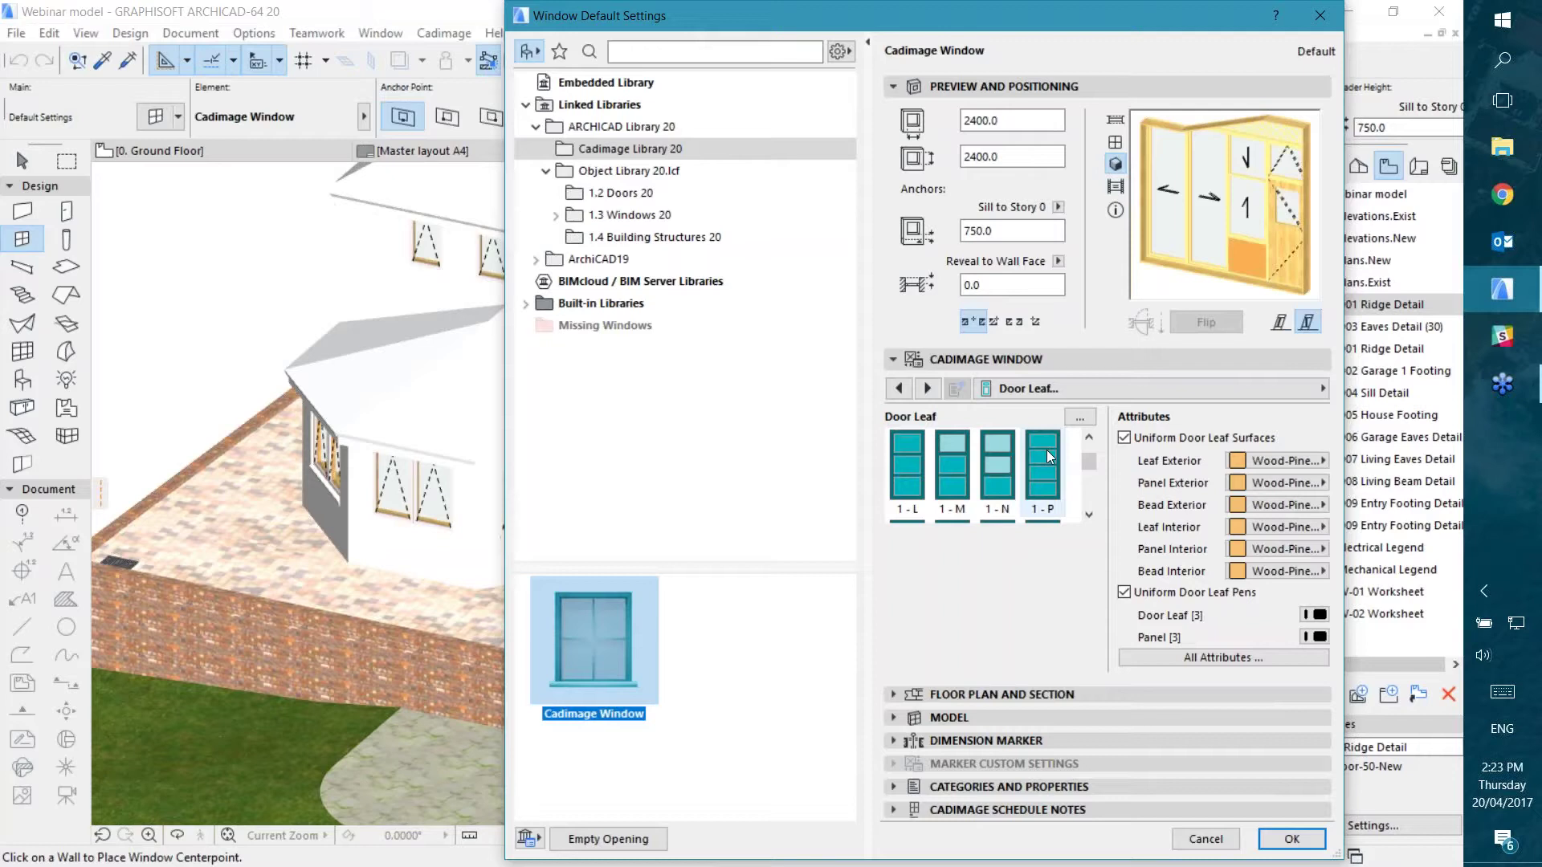
scroll(1000, 475, down, 2)
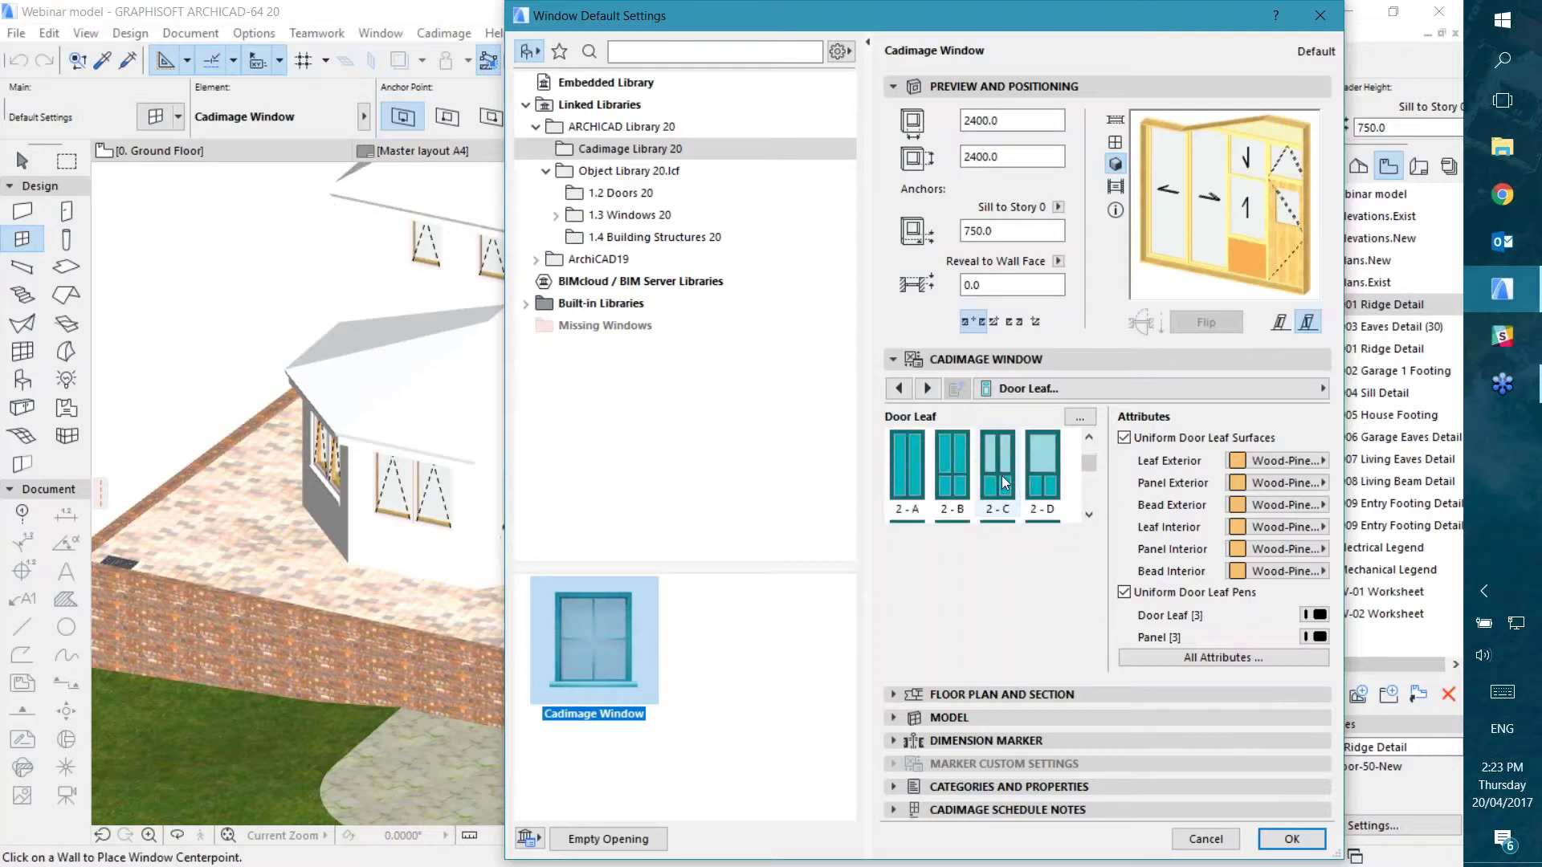
click(1039, 474)
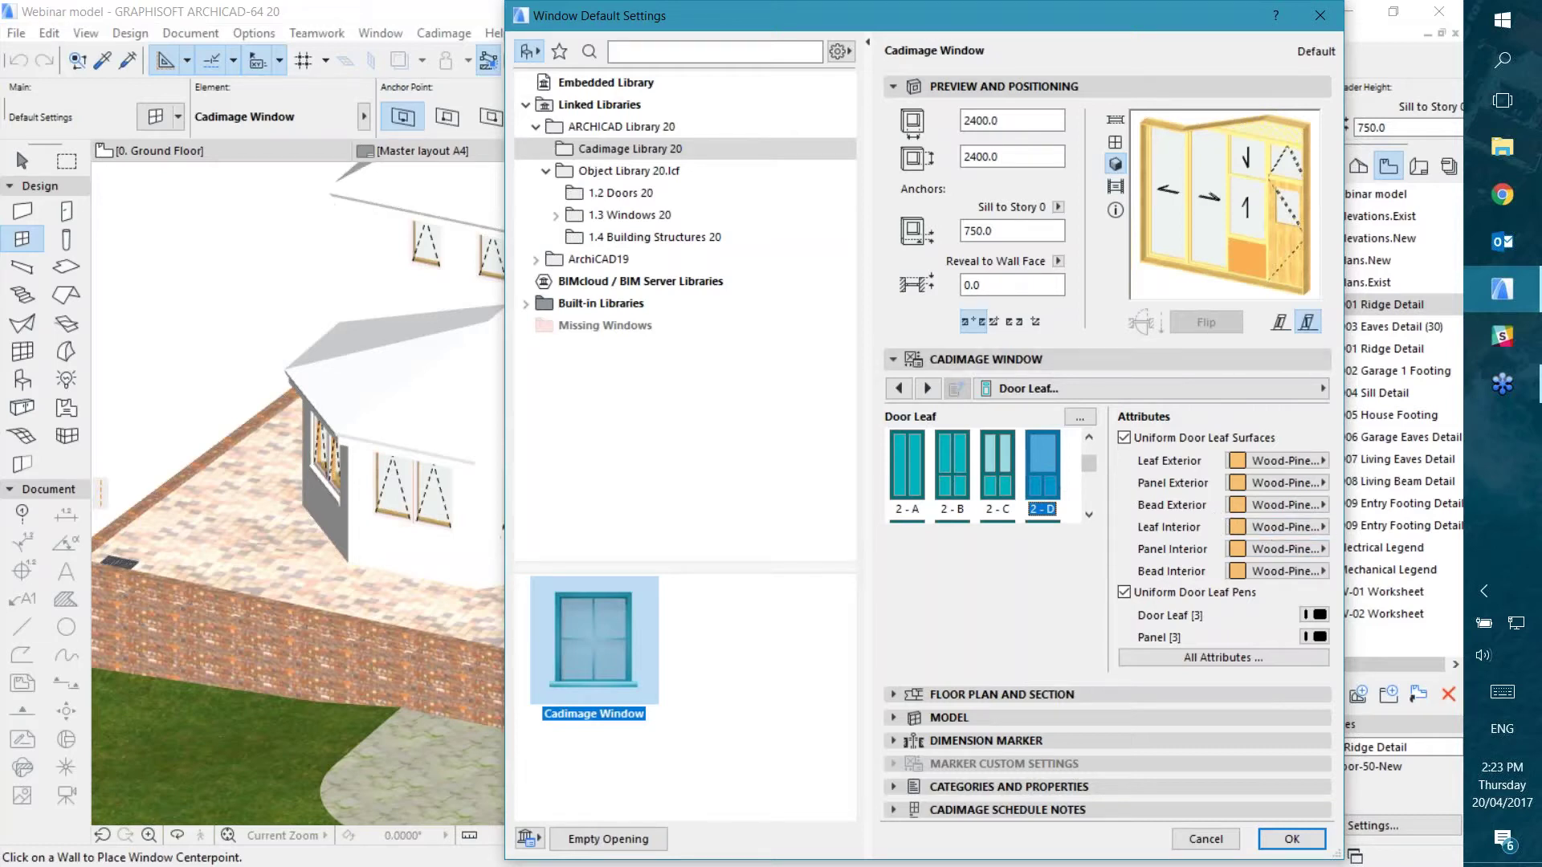
click(1114, 141)
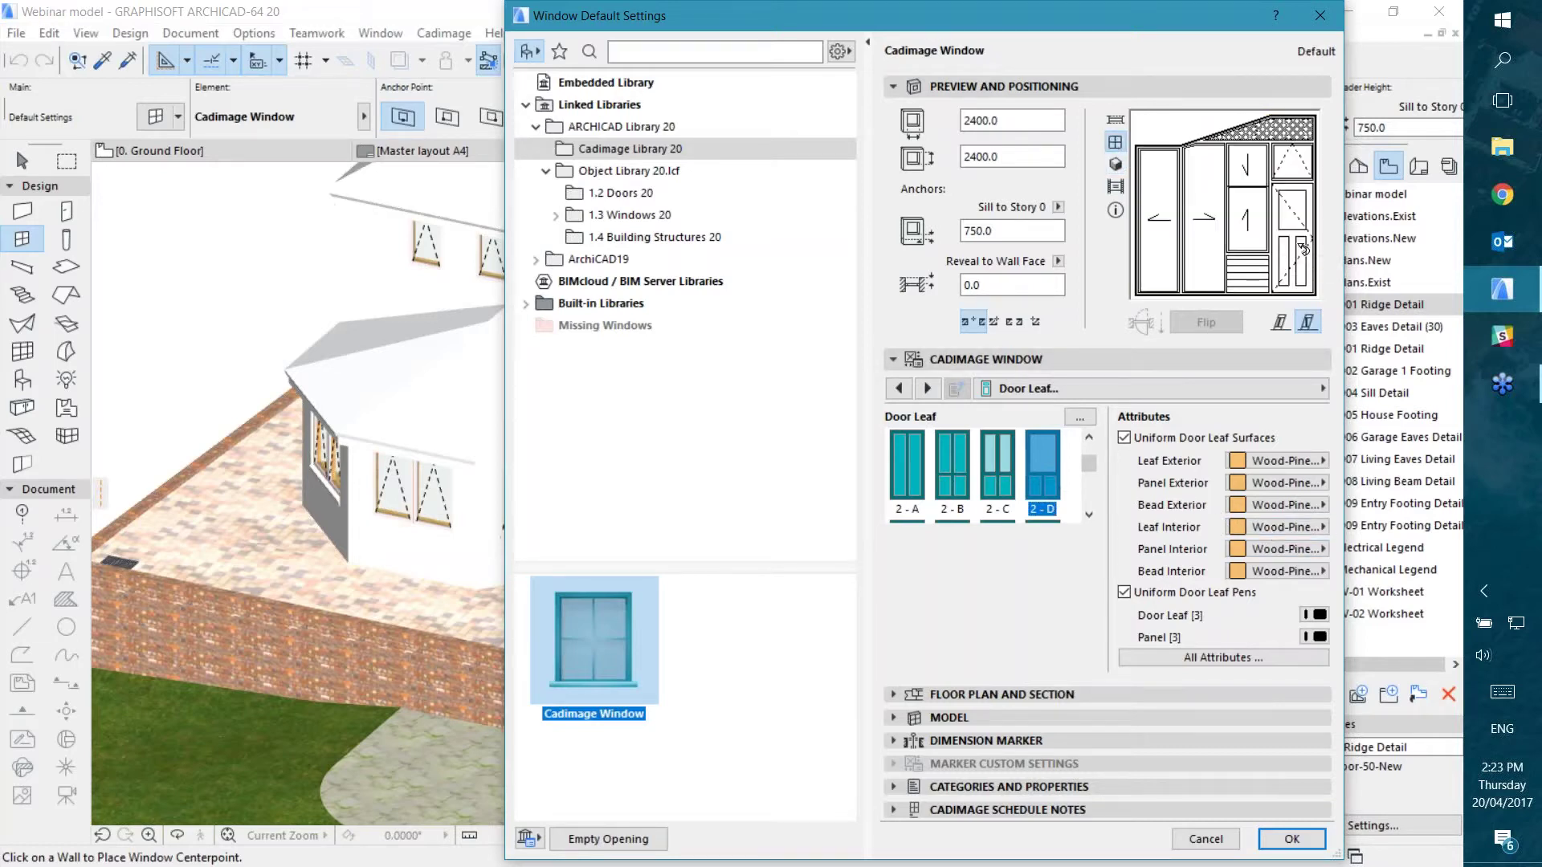
click(1116, 166)
Step: Set the panel insert in the Door Leaf Panels settings to Bevel 2
click(1029, 389)
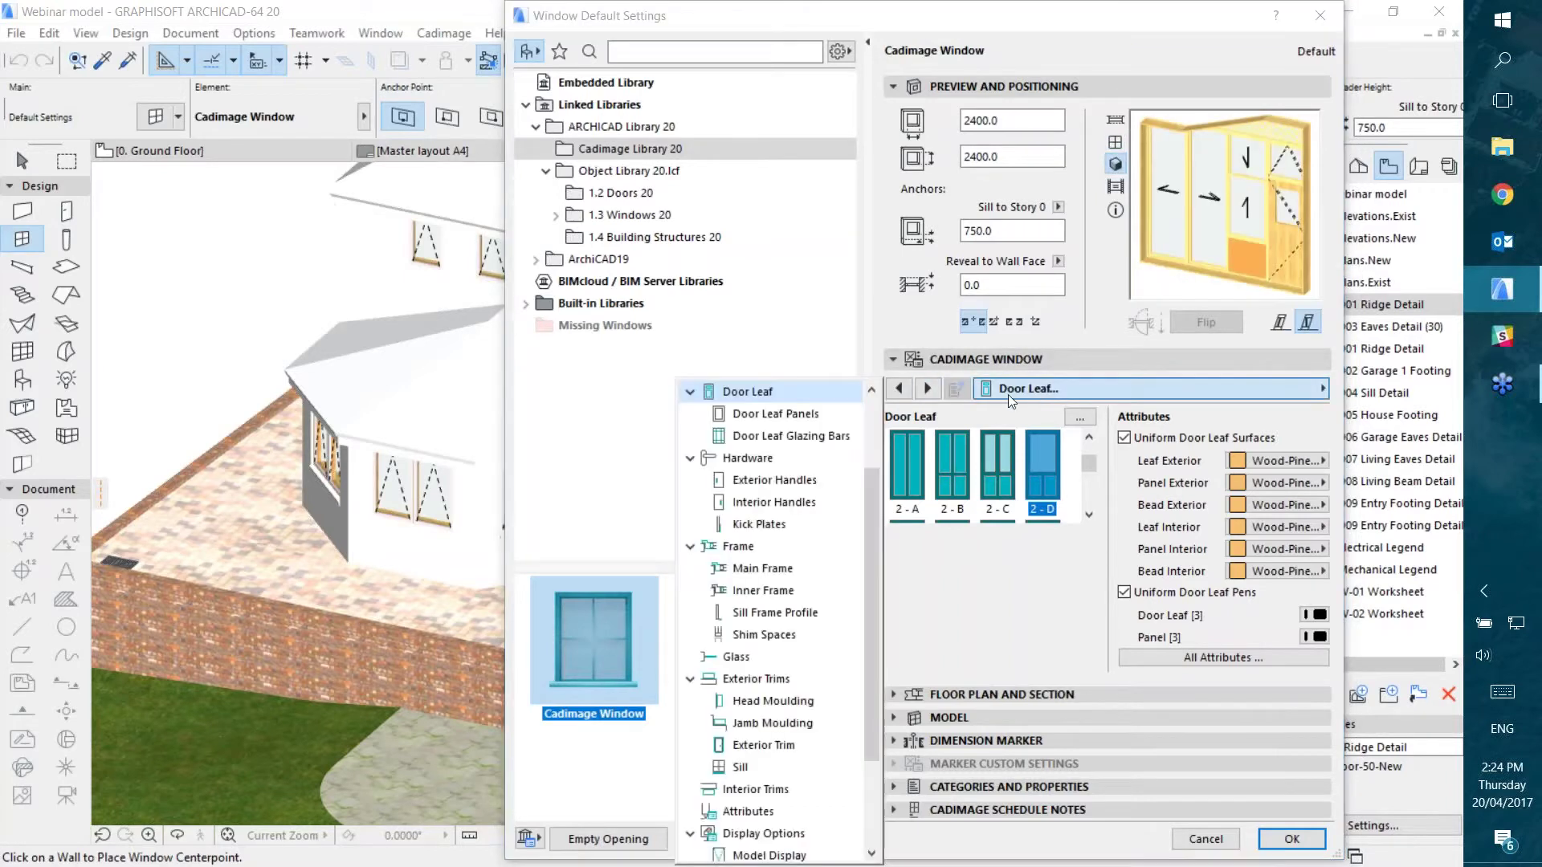
click(764, 414)
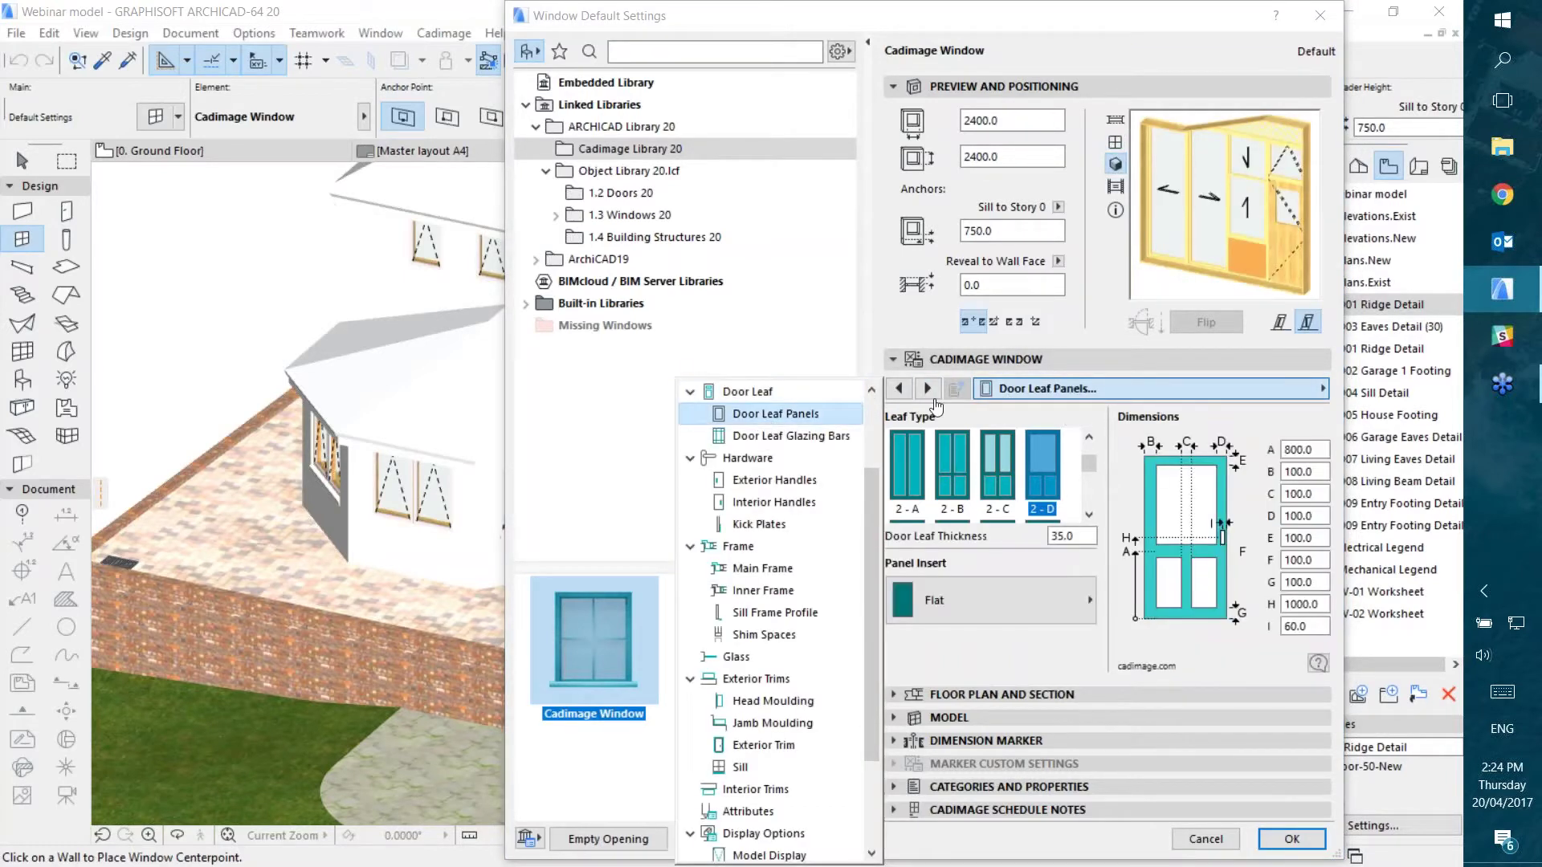
click(989, 600)
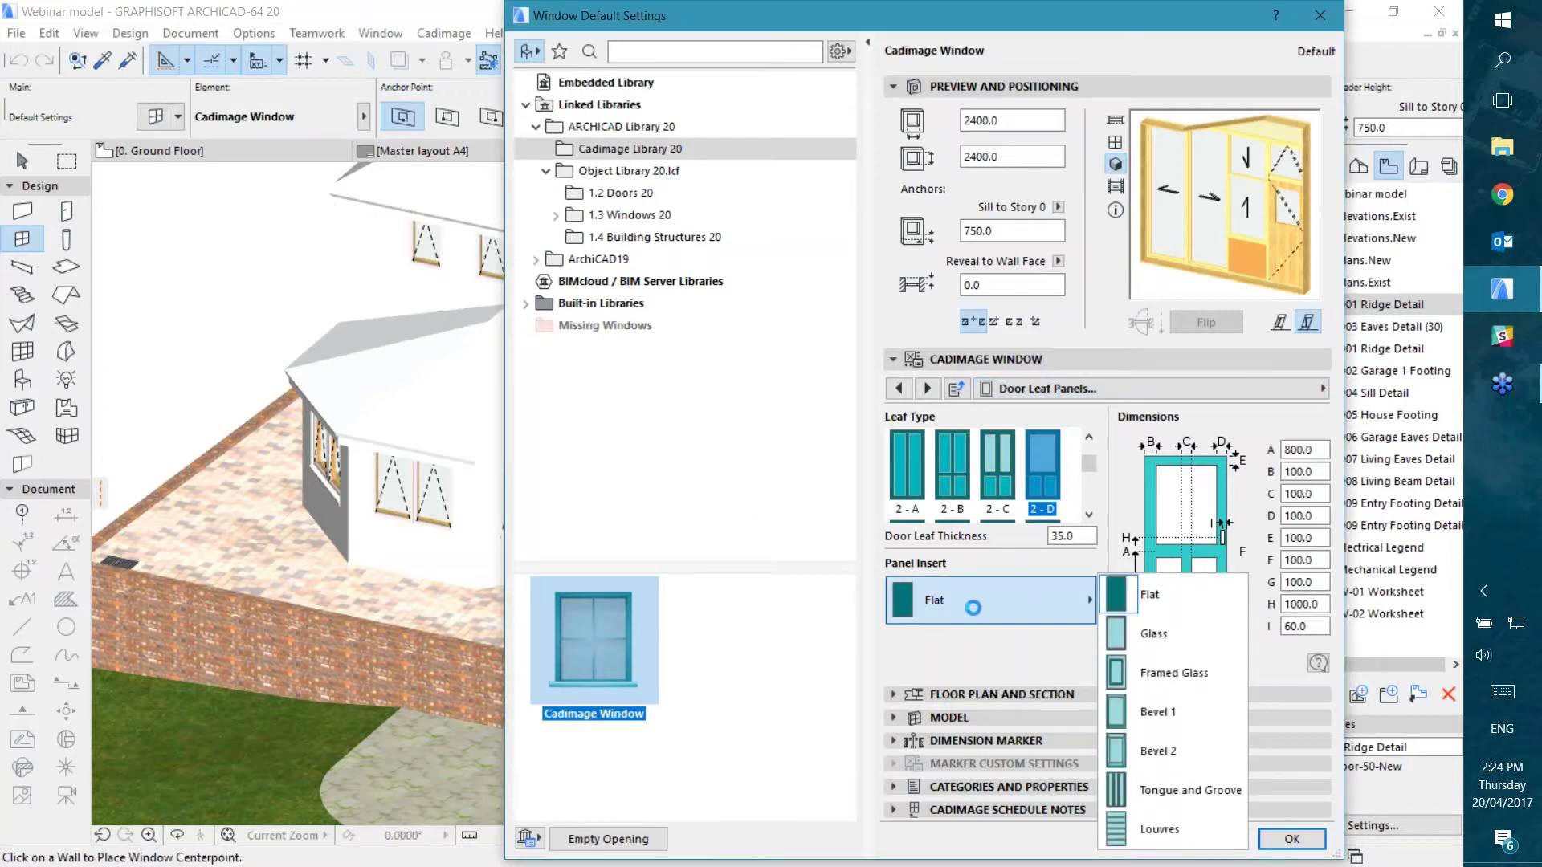
click(1162, 751)
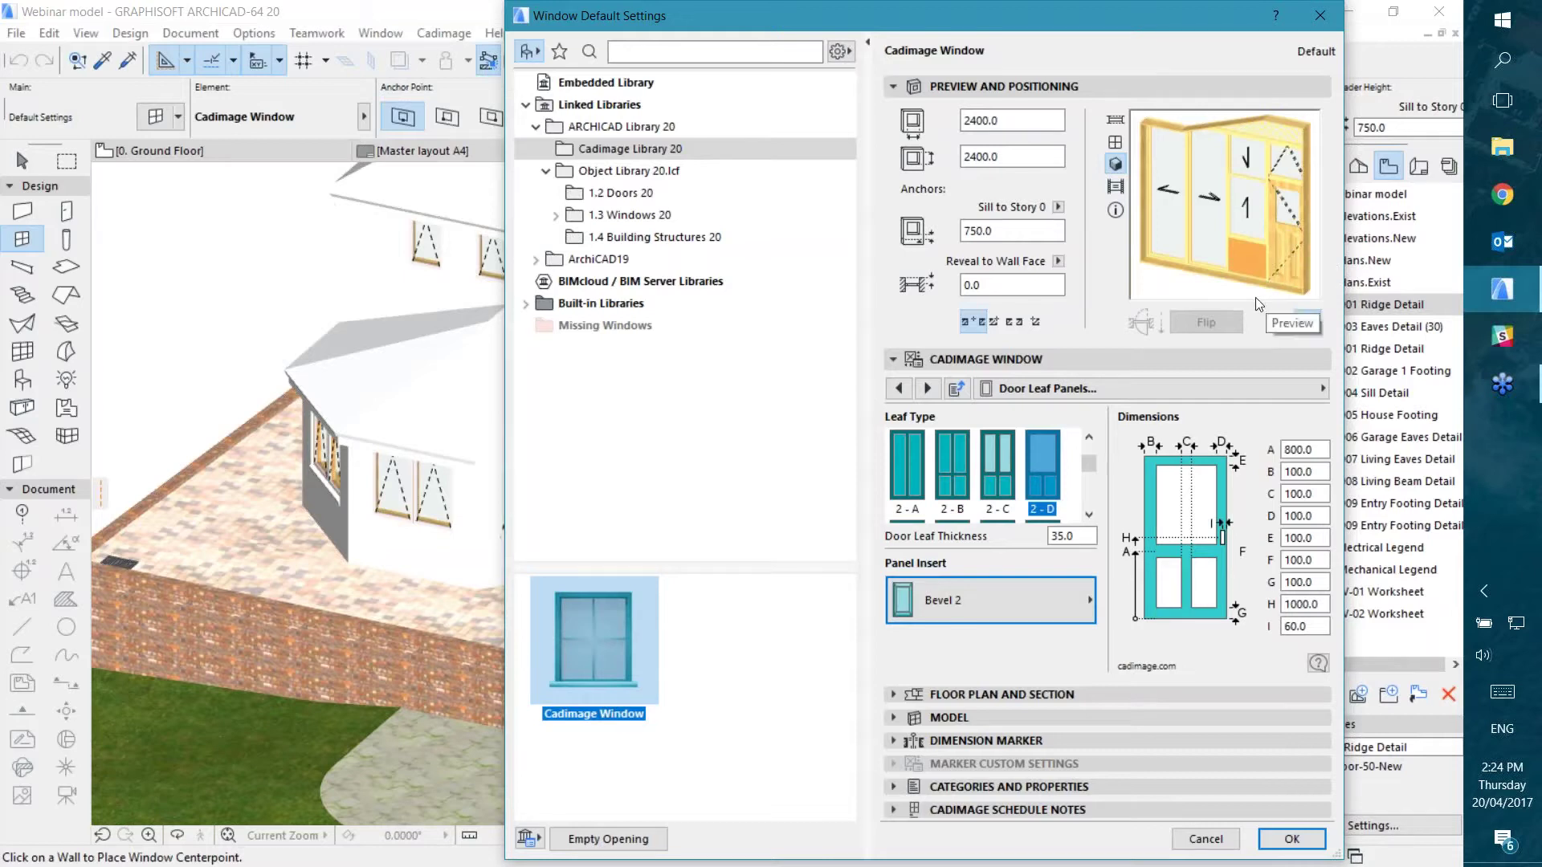
Step: Examine the Door Leaf Glazing Bars settings for the bar pattern, dimensions and attributes
click(1029, 387)
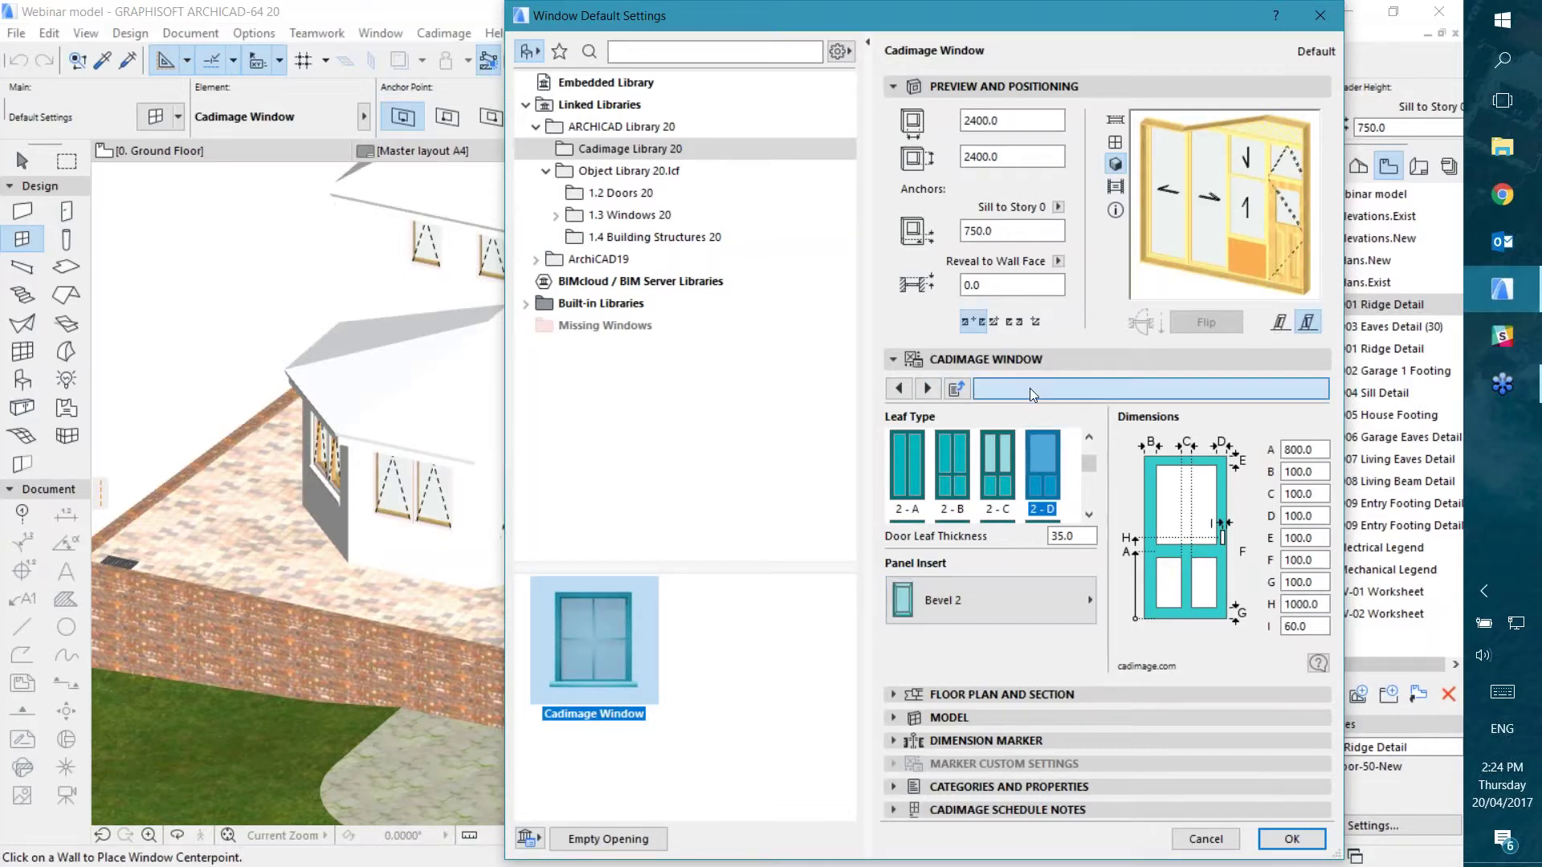
click(786, 416)
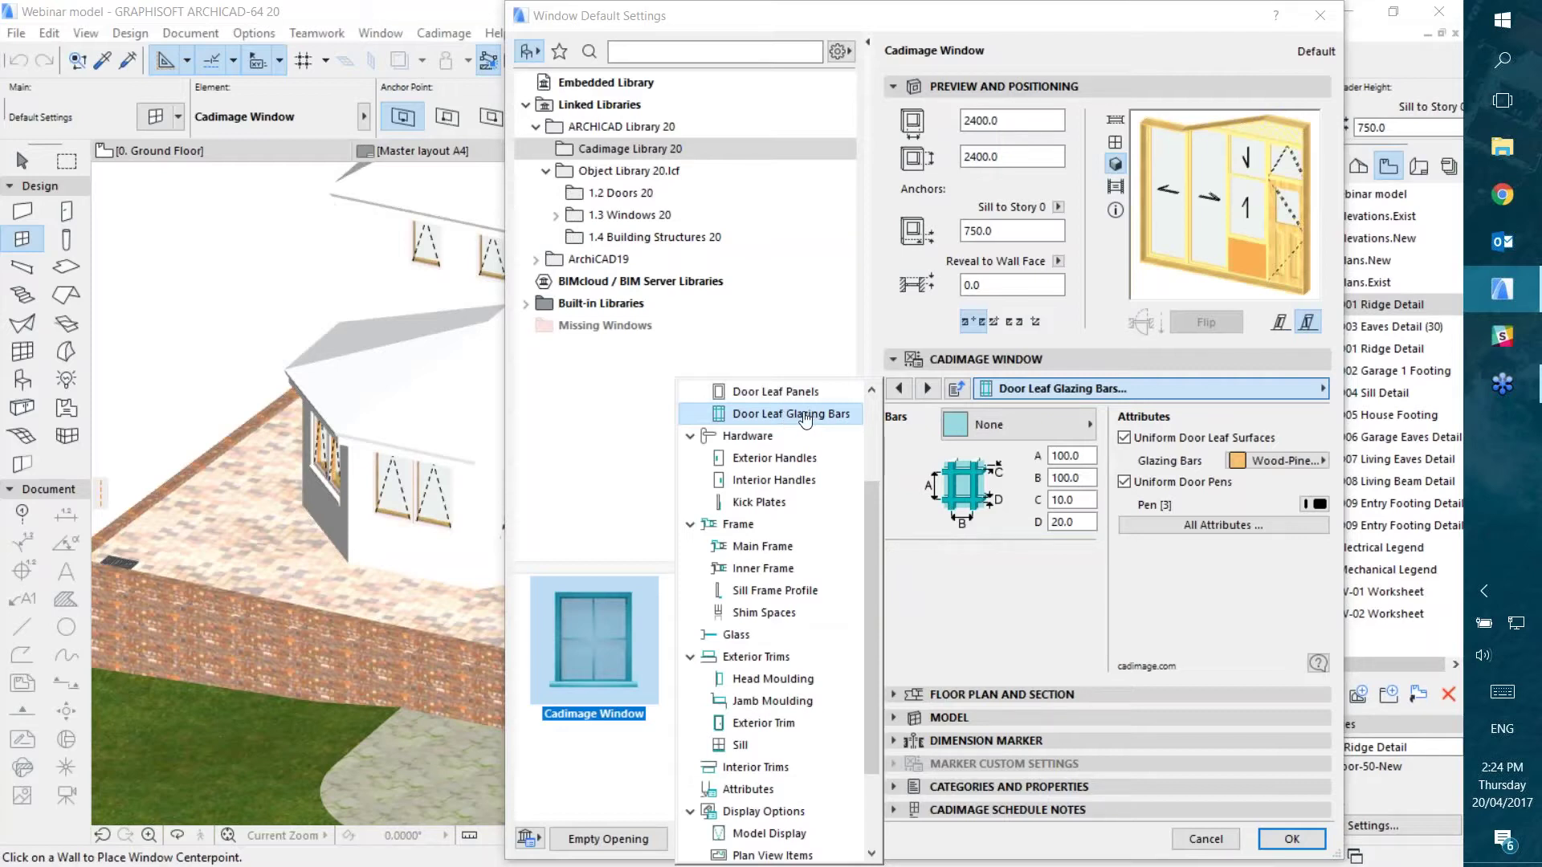
click(902, 450)
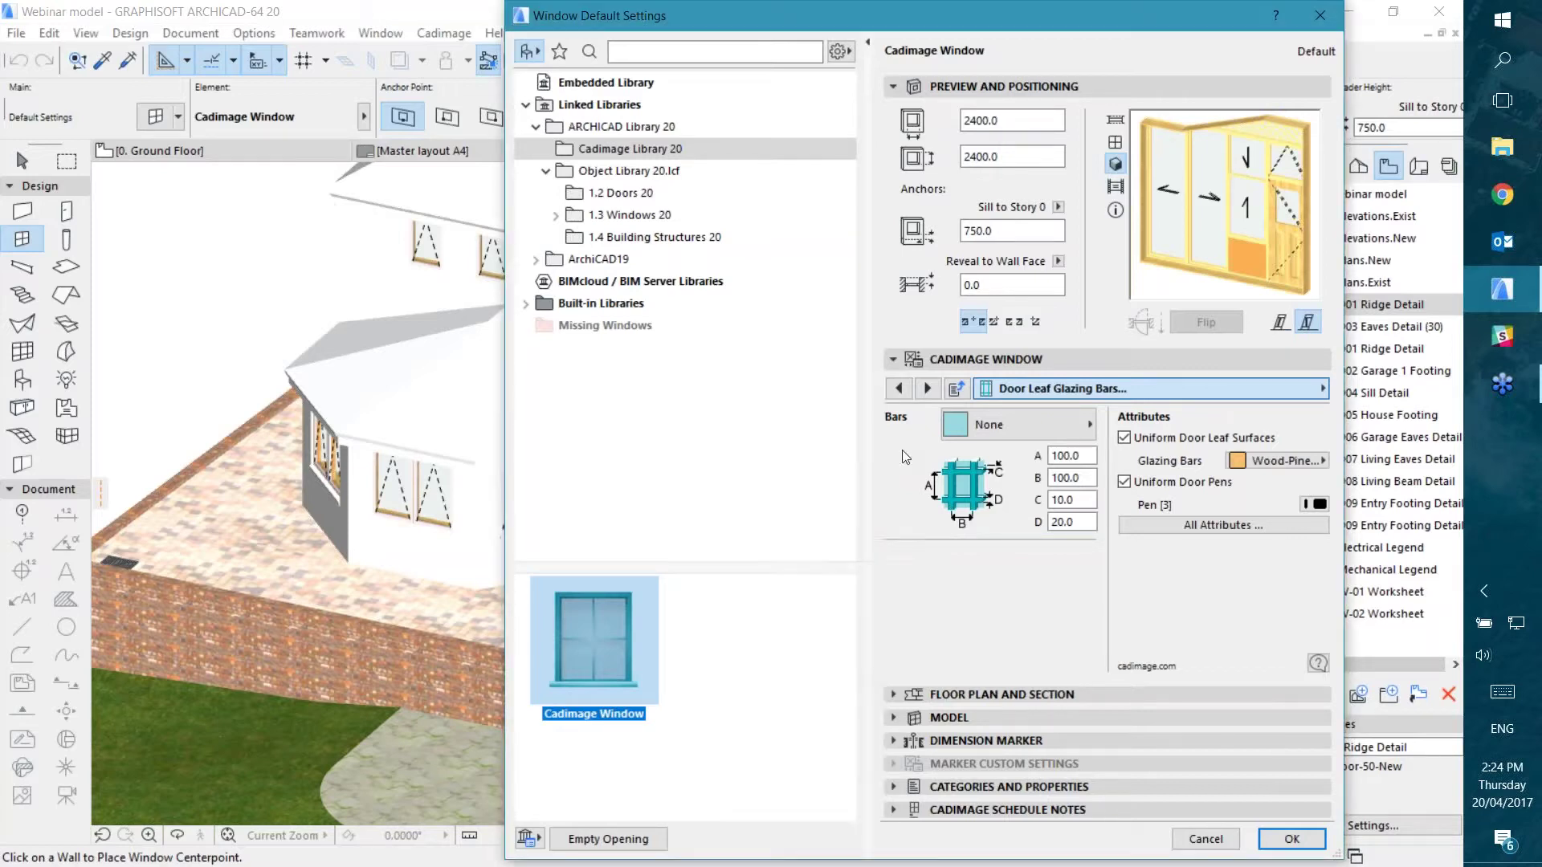
Step: Give the door a Turned Knob exterior handle with a Rectangular Plate in the Exterior Handles hardware settings
click(1066, 388)
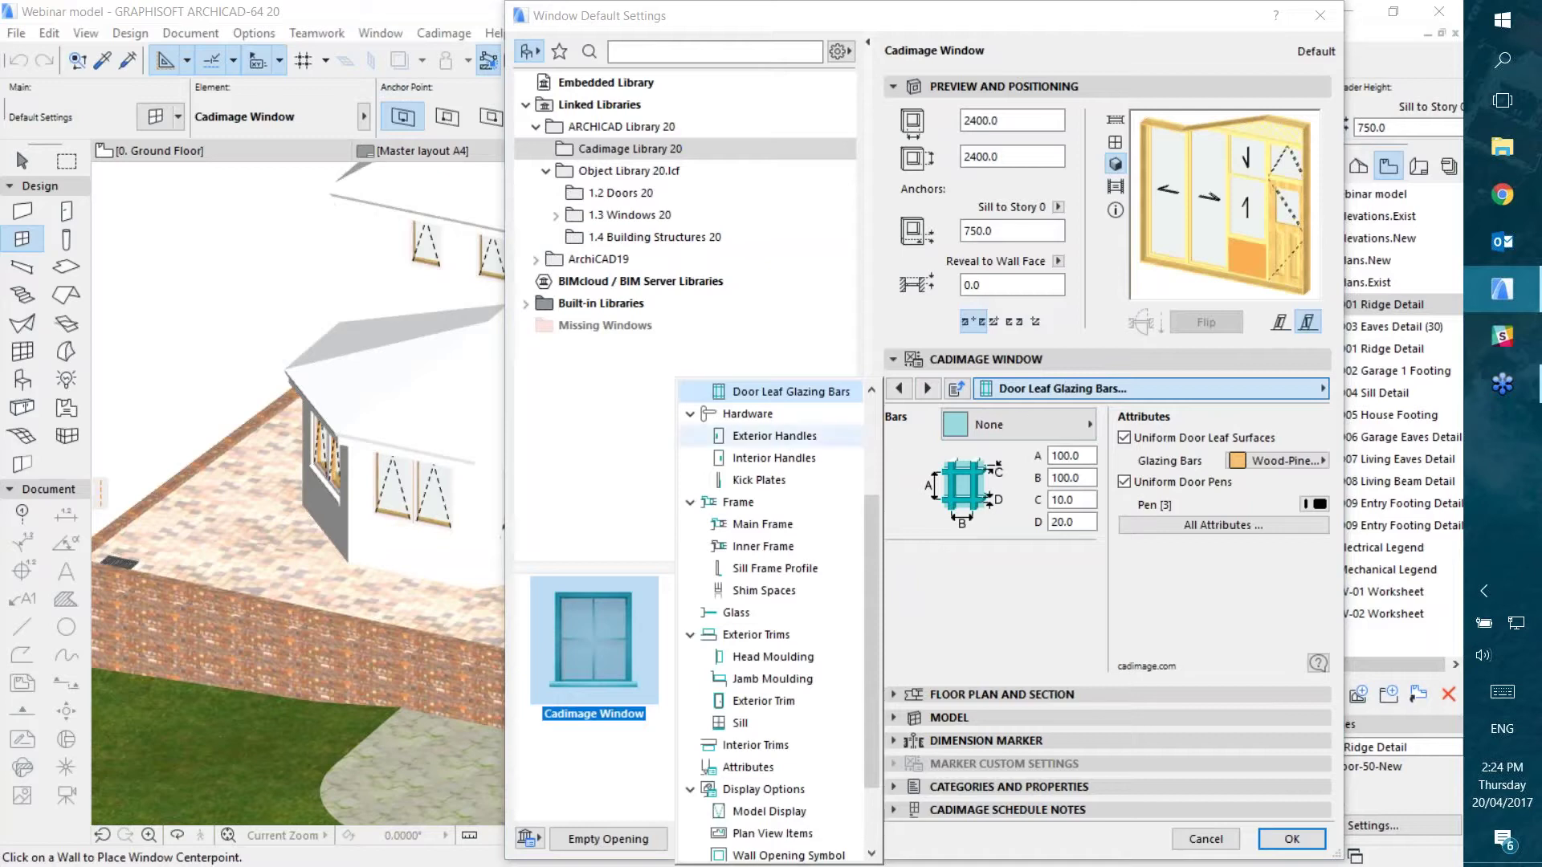
click(769, 416)
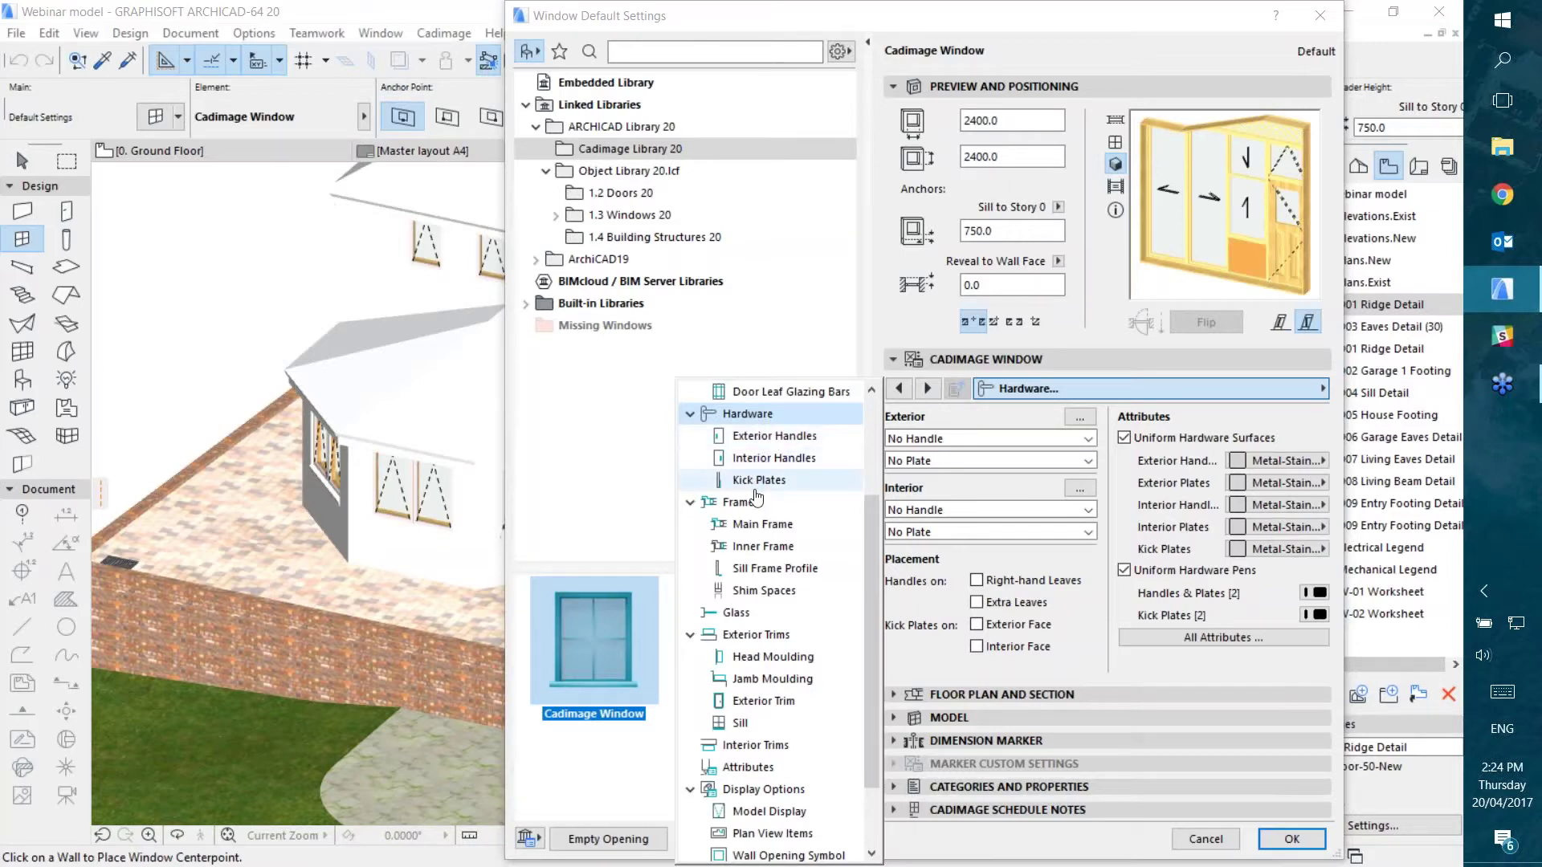
click(761, 442)
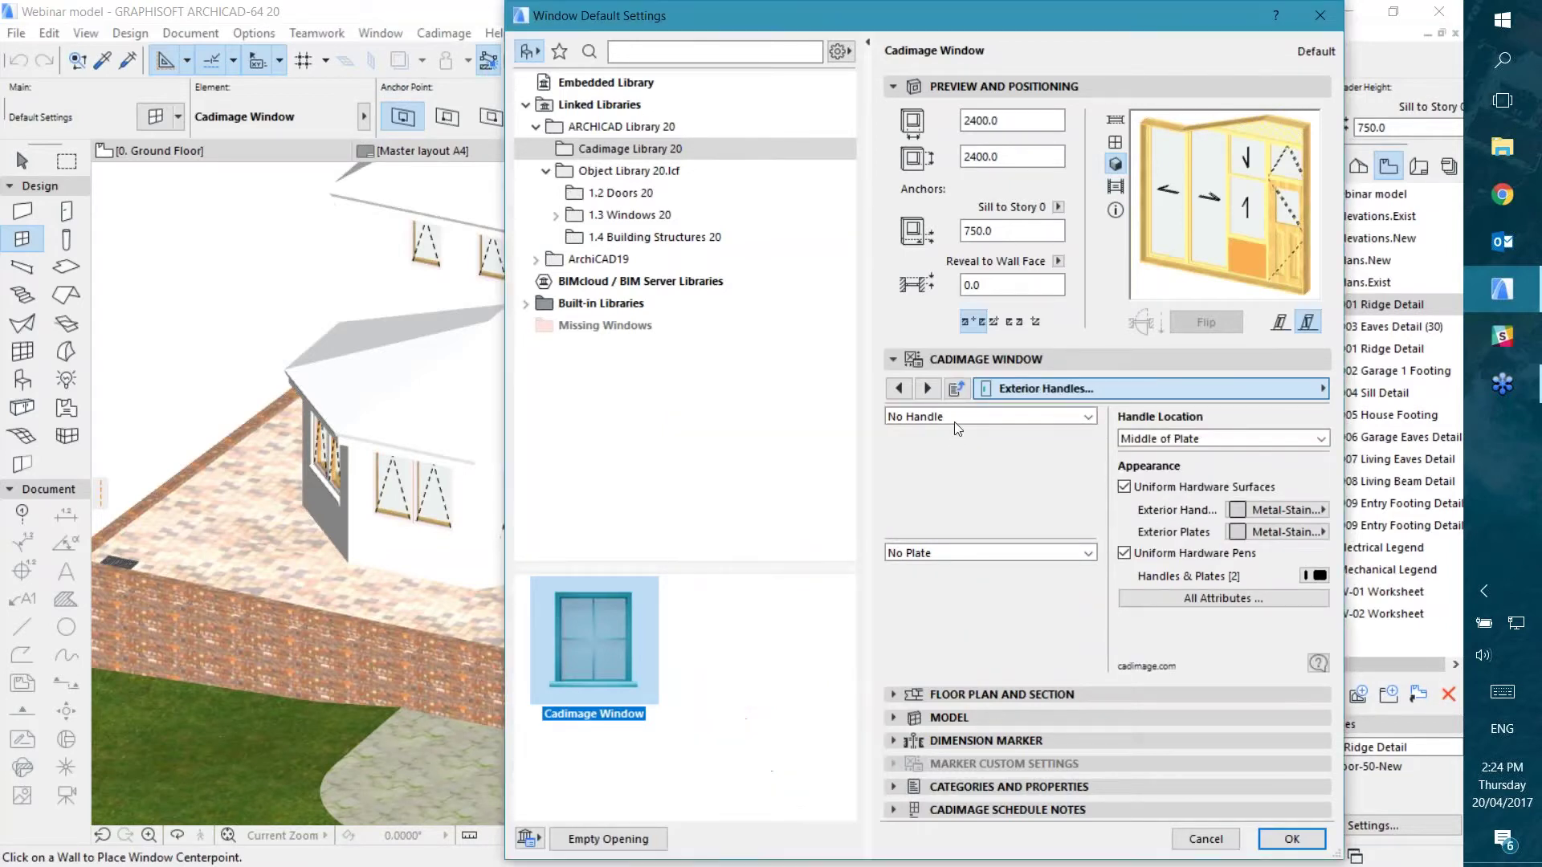
click(954, 417)
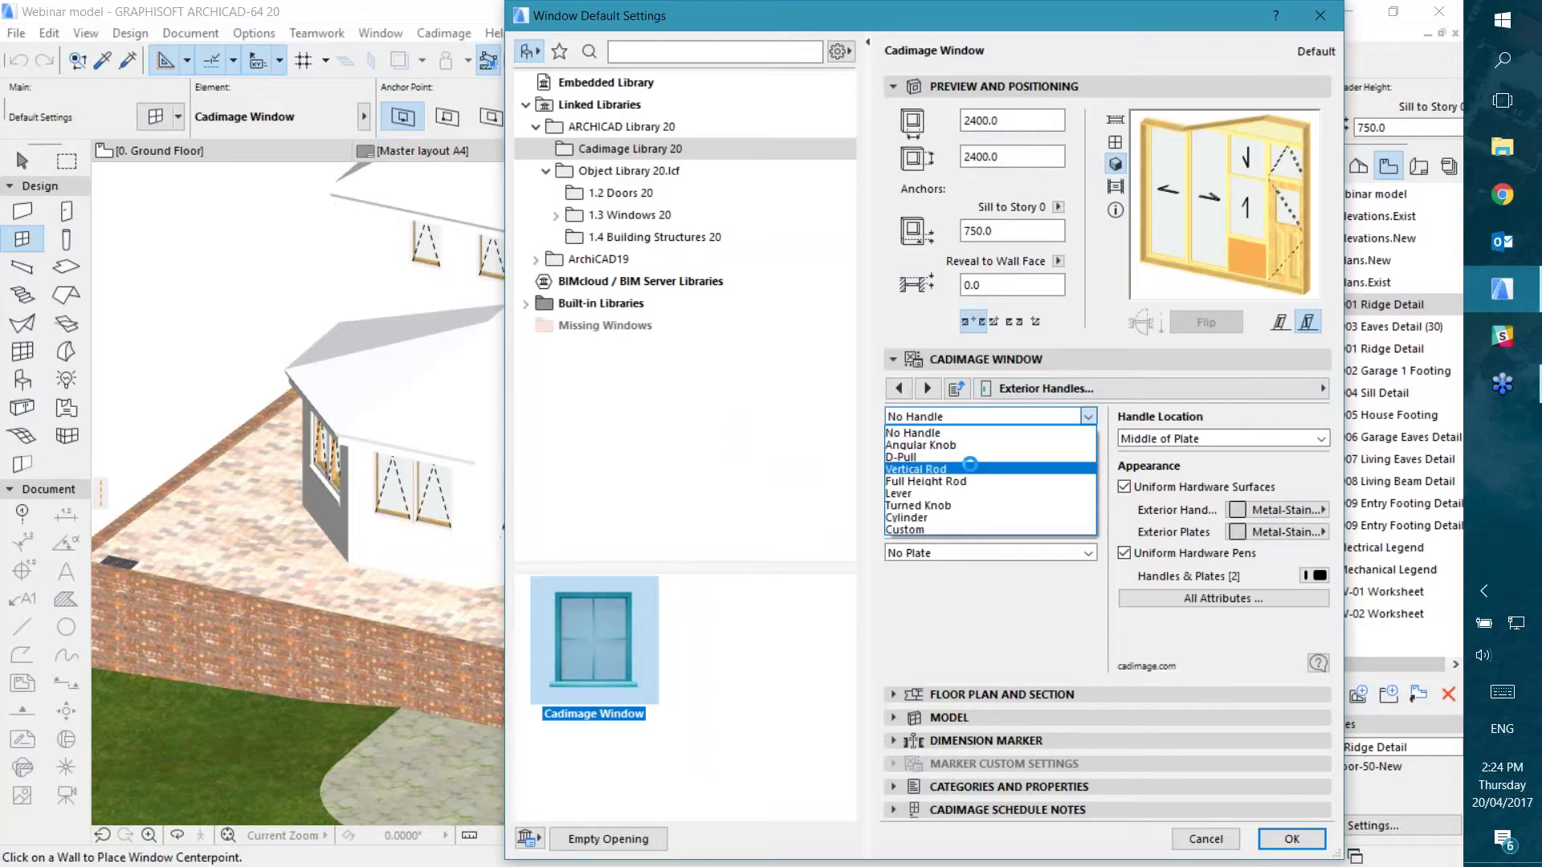
click(973, 505)
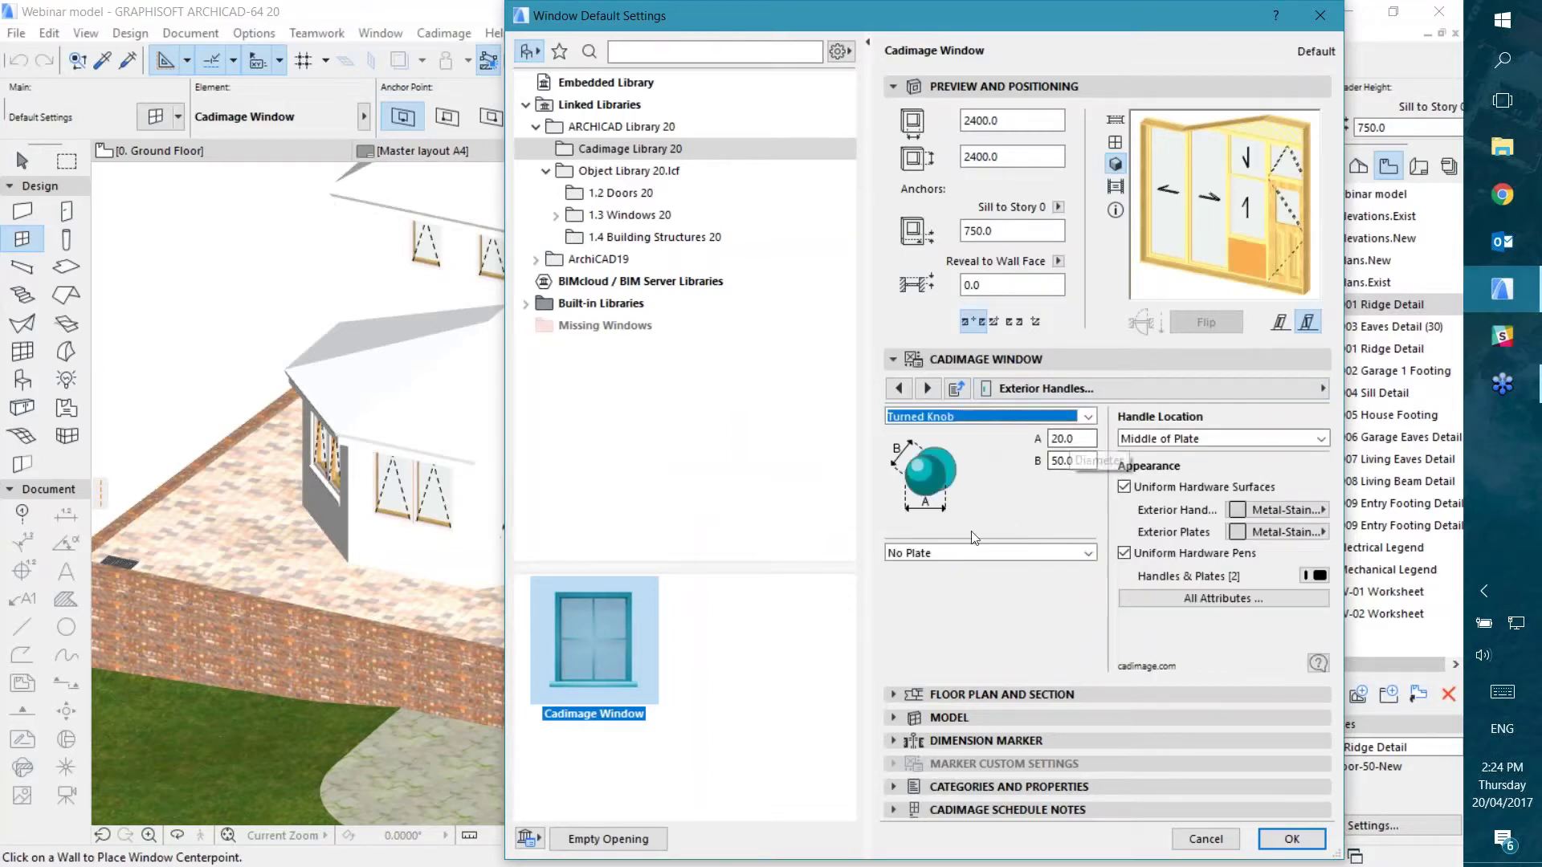
click(940, 553)
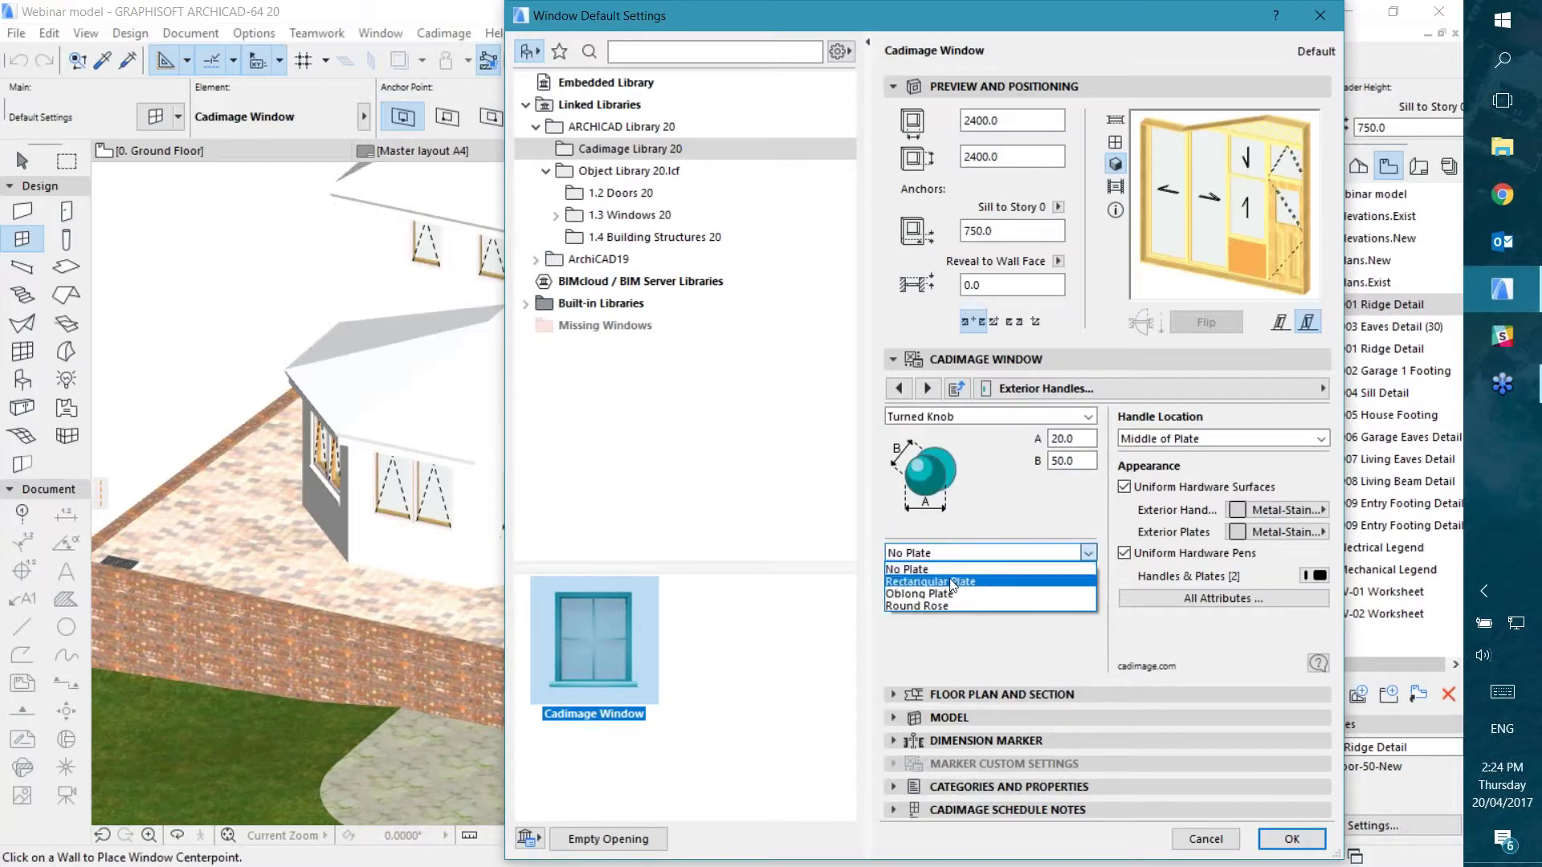
click(950, 580)
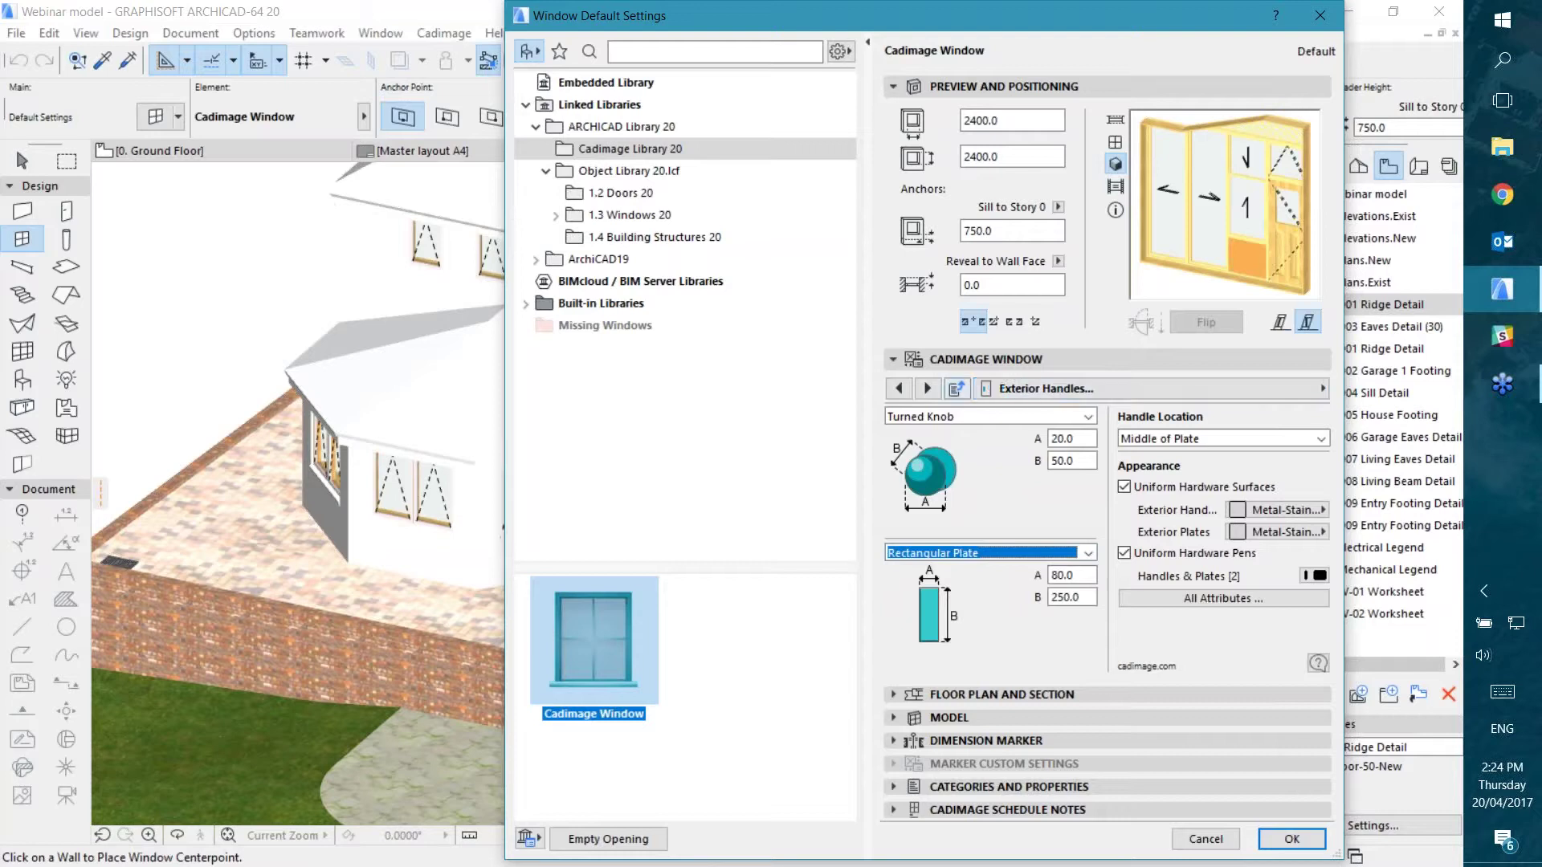
Step: Give the door a Round Knob interior handle with a Rectangular Plate in the Interior Handles settings
click(928, 388)
click(975, 416)
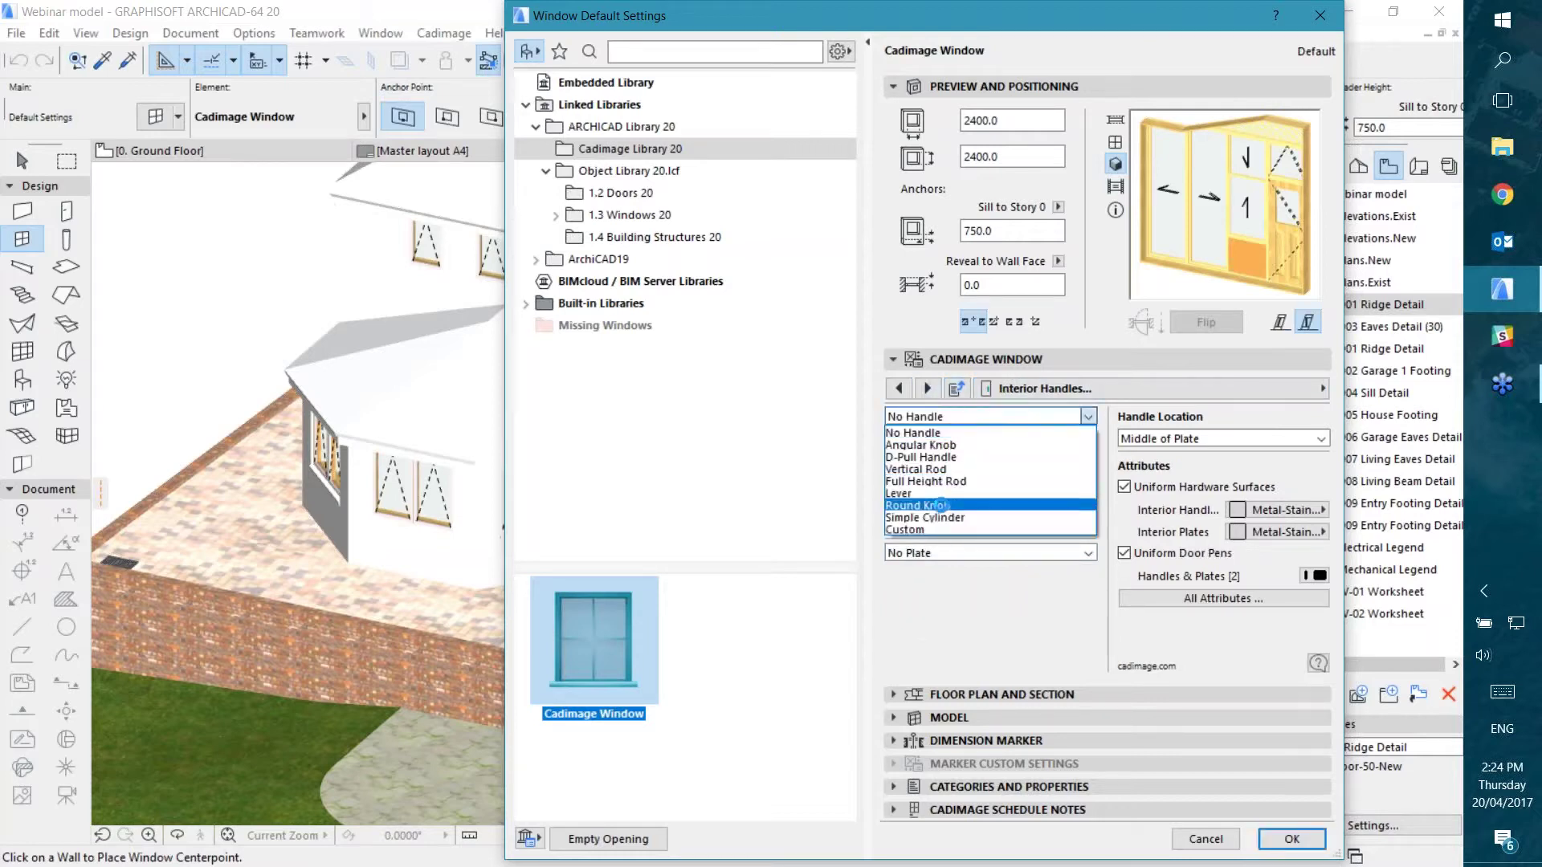
click(942, 504)
click(961, 557)
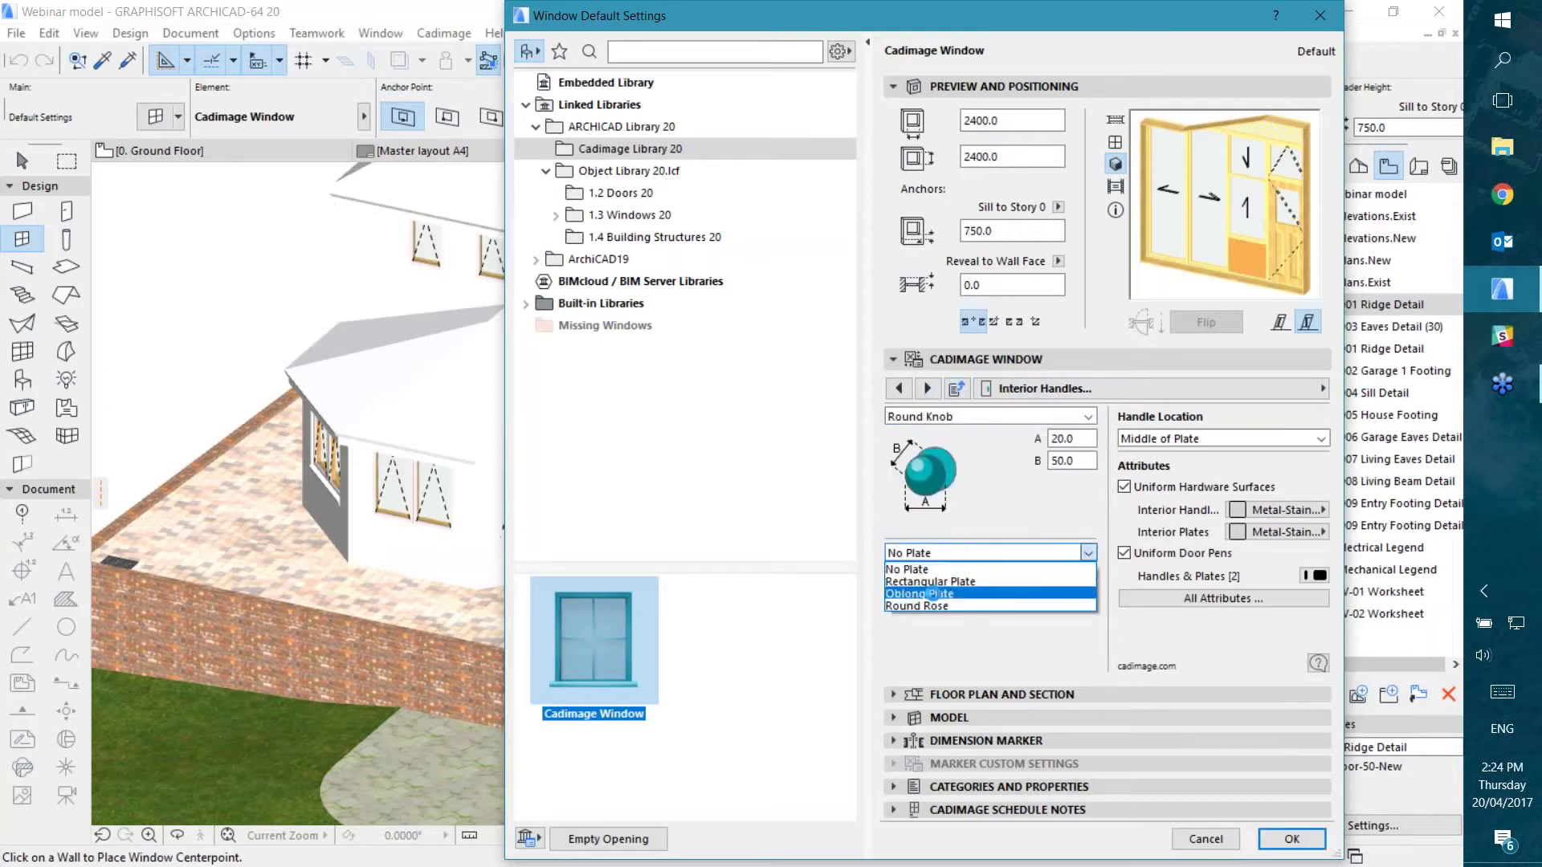
click(932, 579)
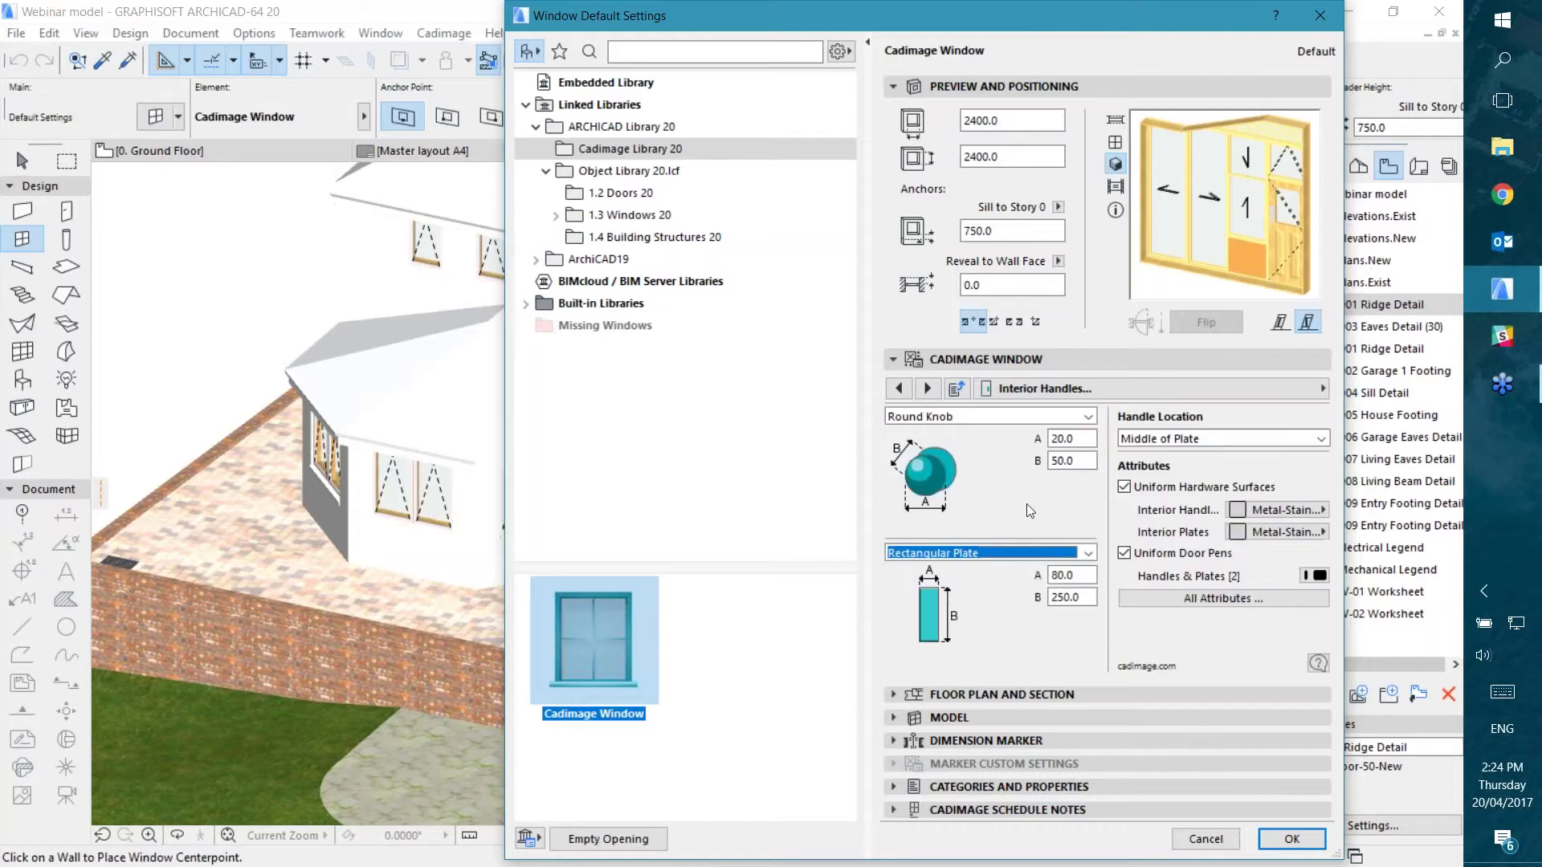
Step: Examine the Kick Plates settings and the Frame settings, including the options for the sill frame profile
click(927, 387)
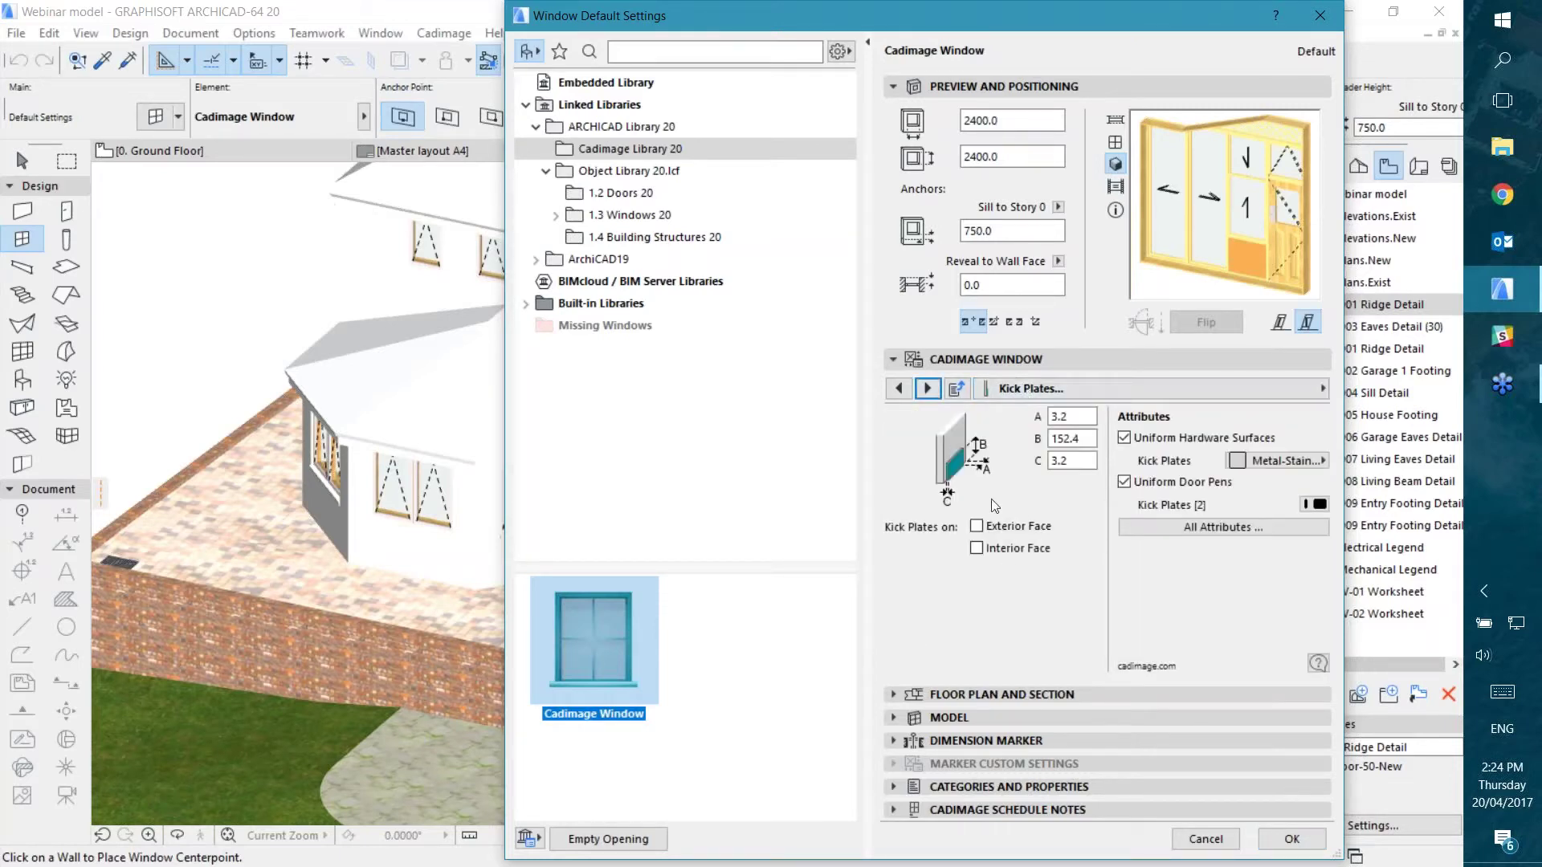
click(1097, 386)
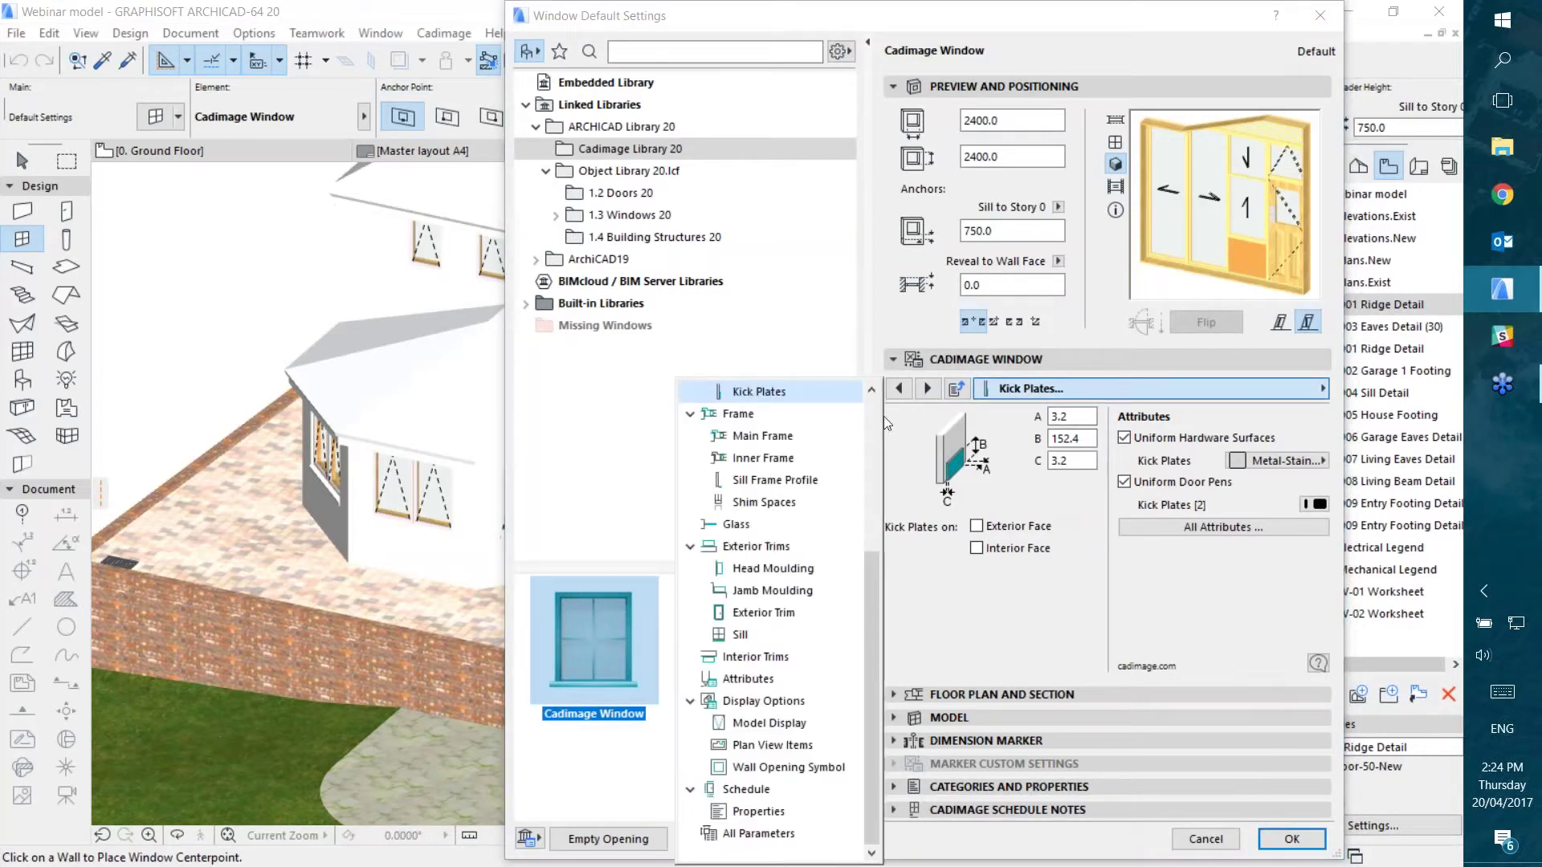
click(751, 414)
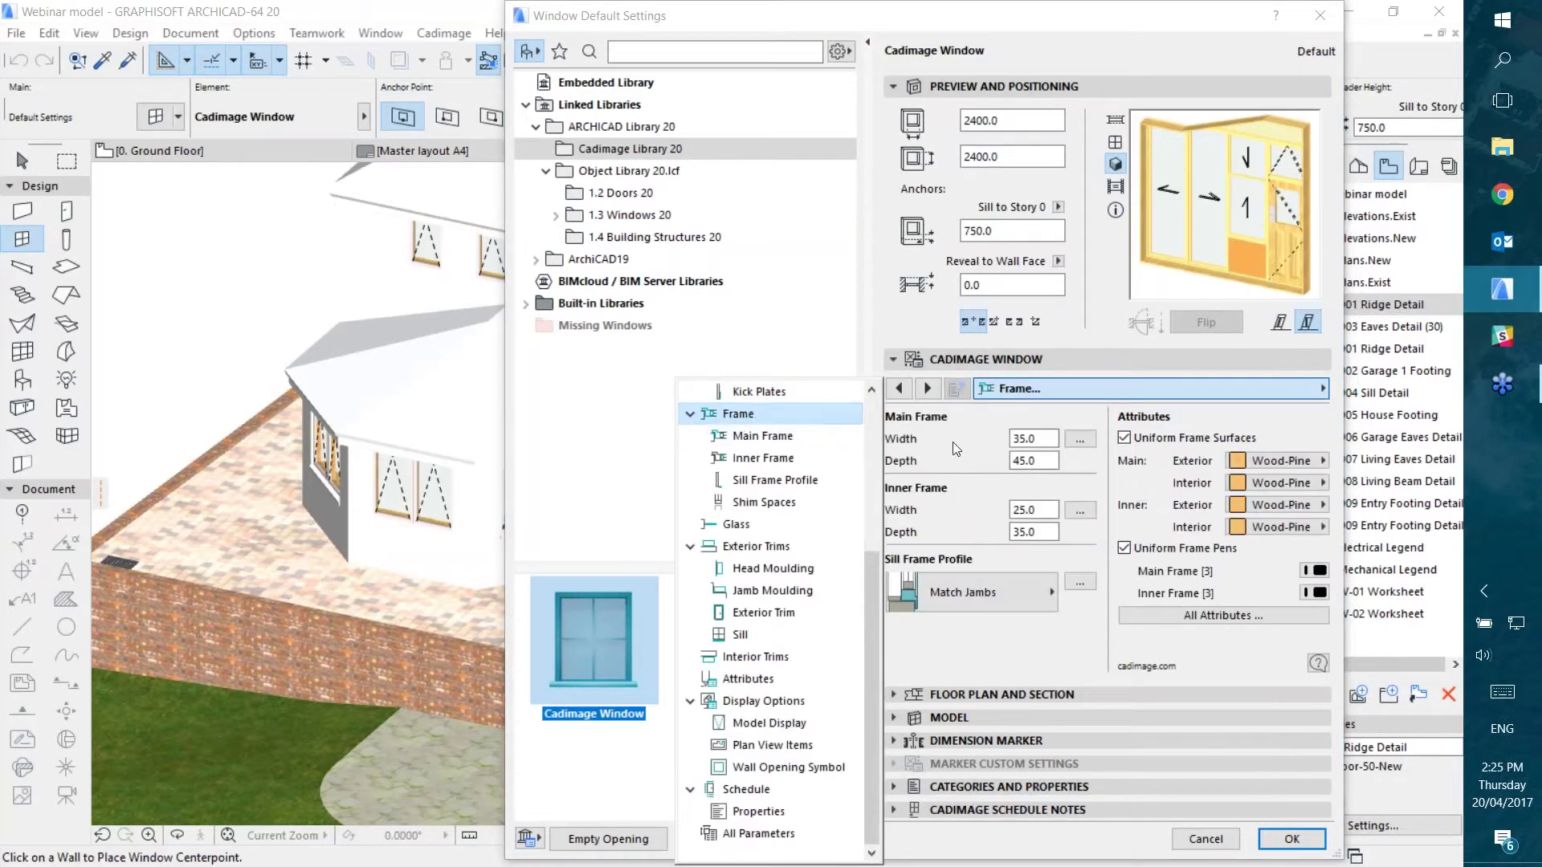
click(930, 440)
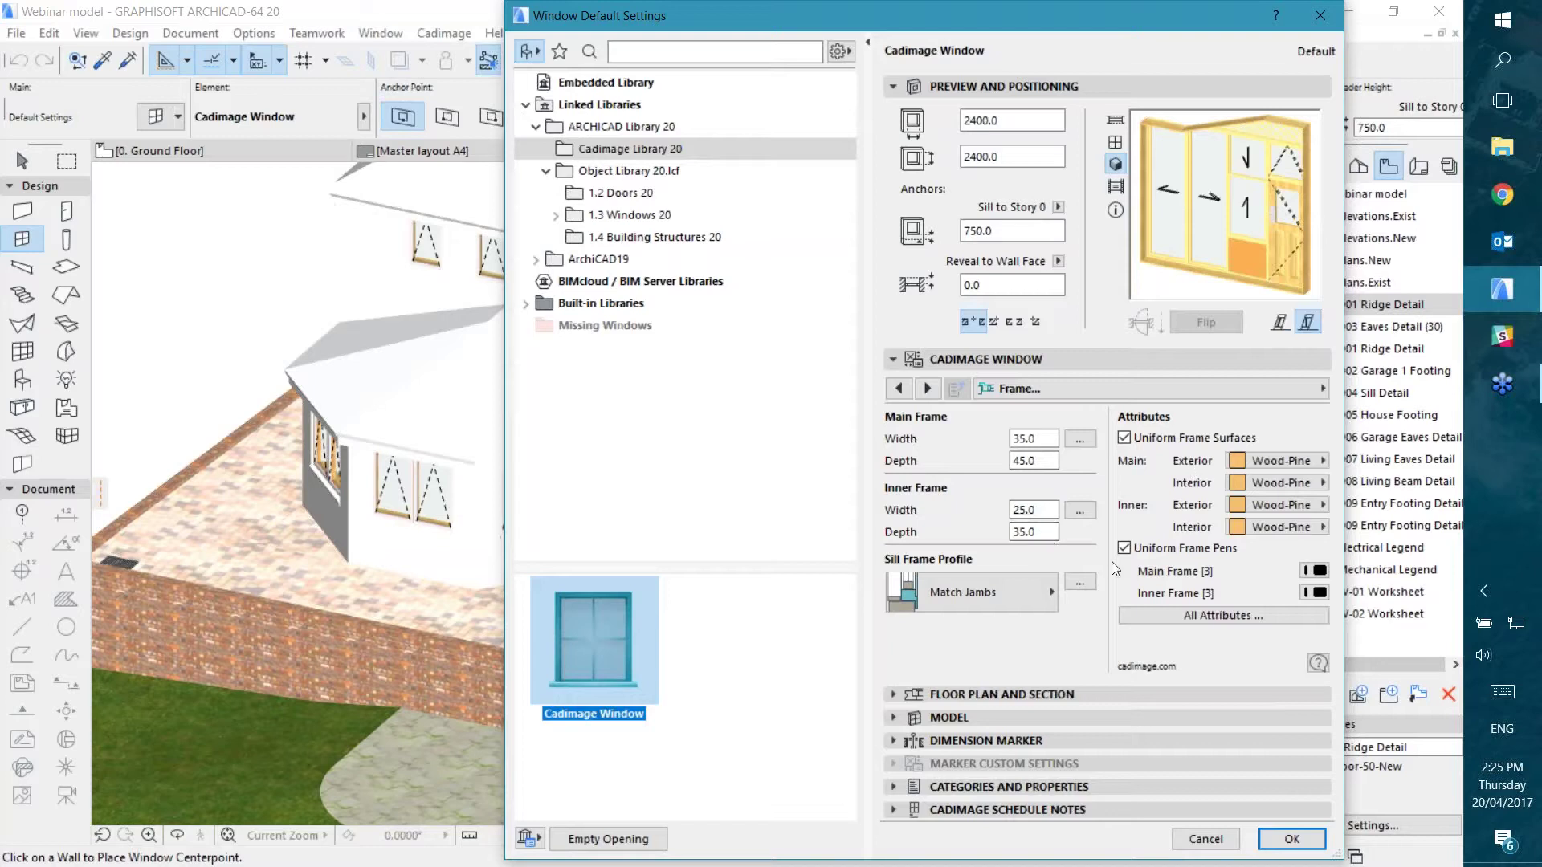
click(965, 598)
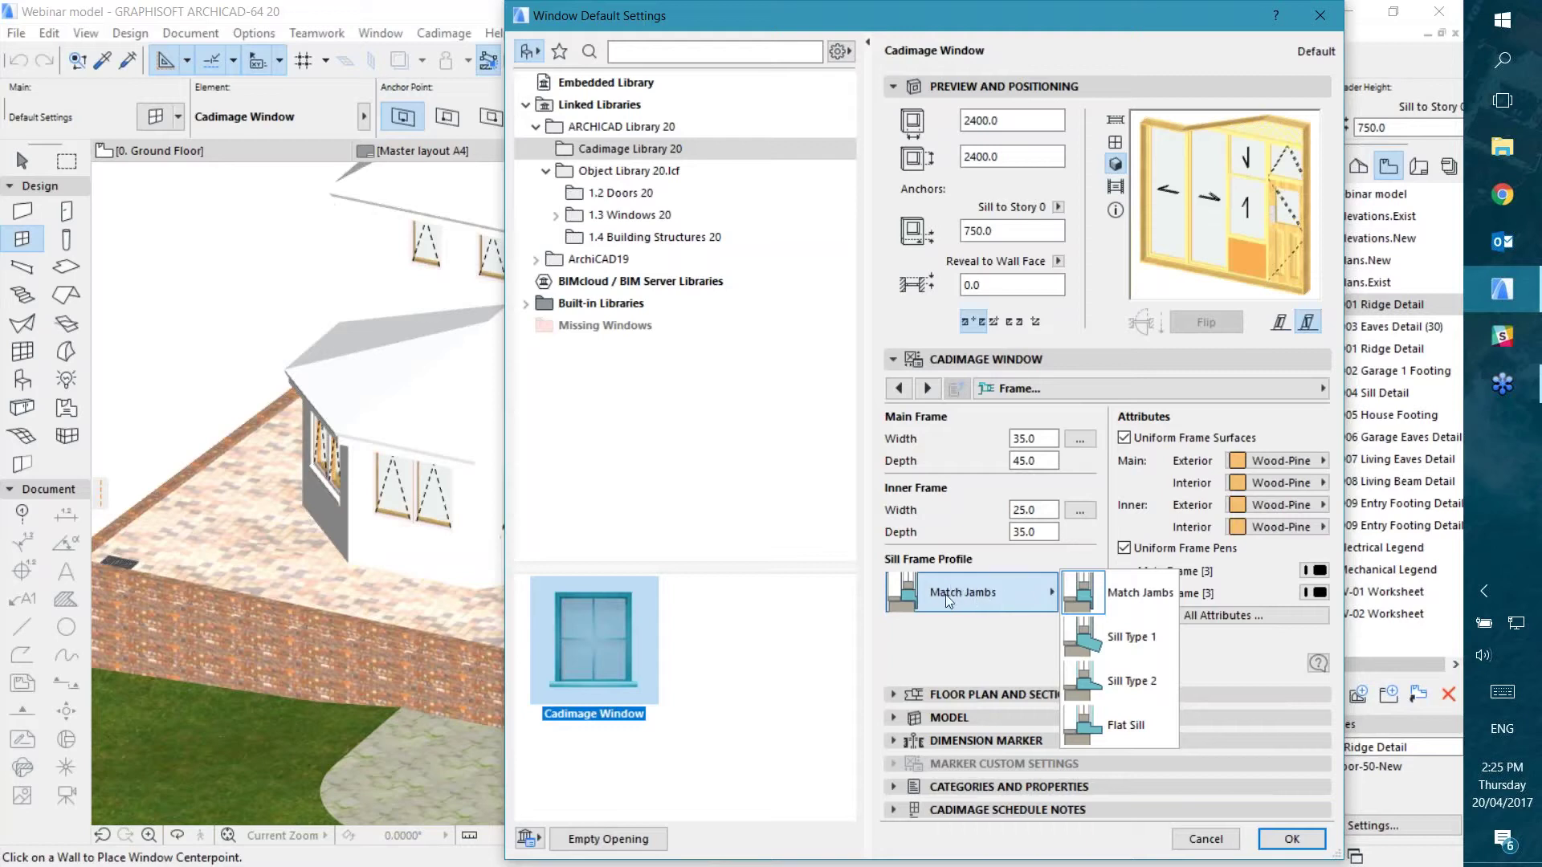
click(975, 594)
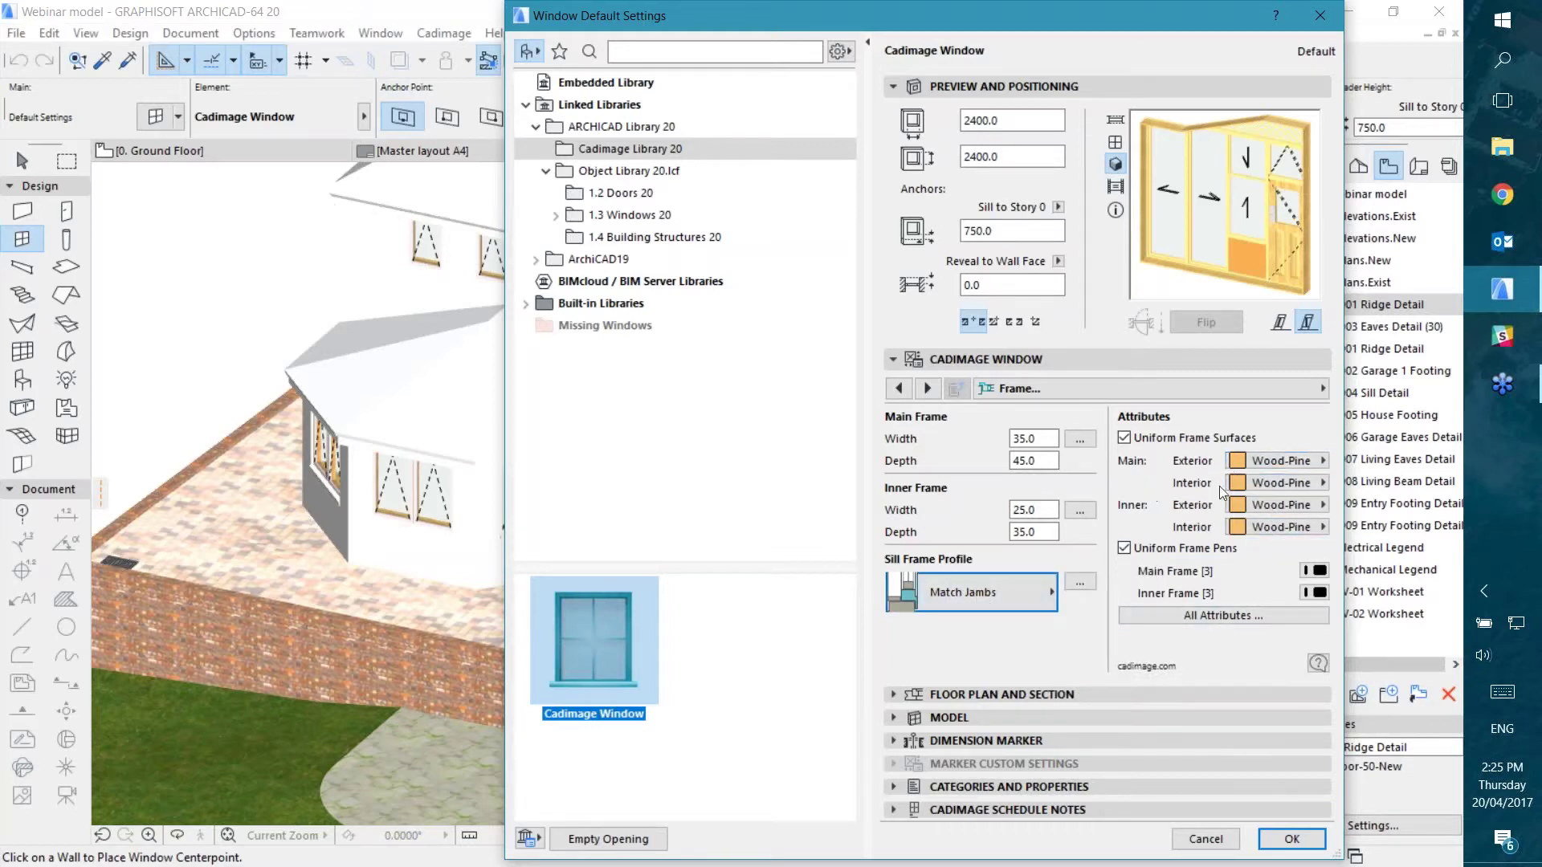
Step: Examine the detailed Main Frame, Inner Frame, Sill Frame Profile and Shim Spaces settings
click(927, 389)
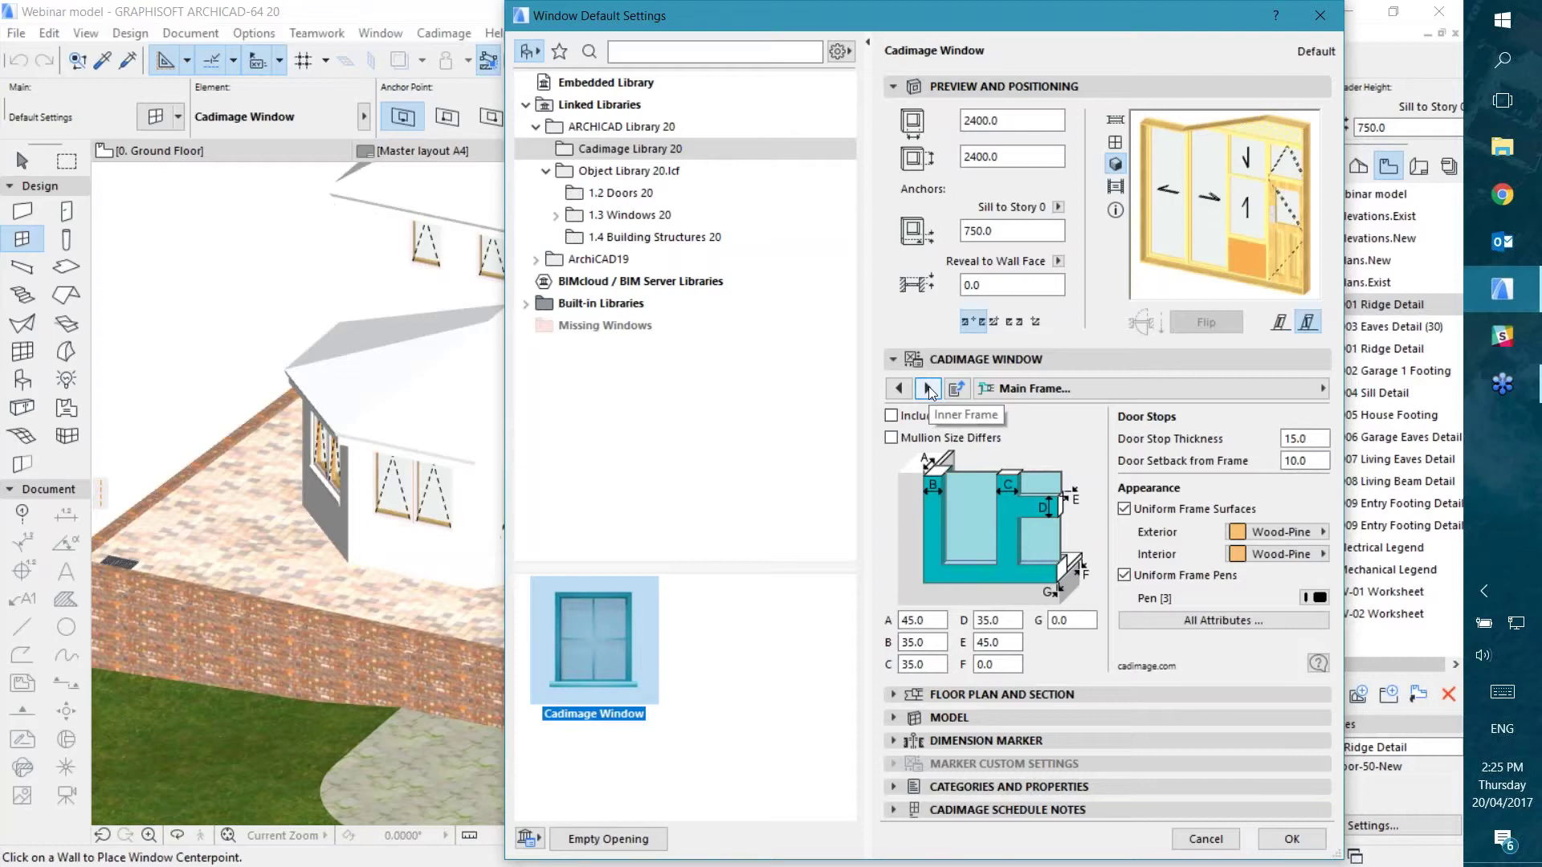
click(928, 389)
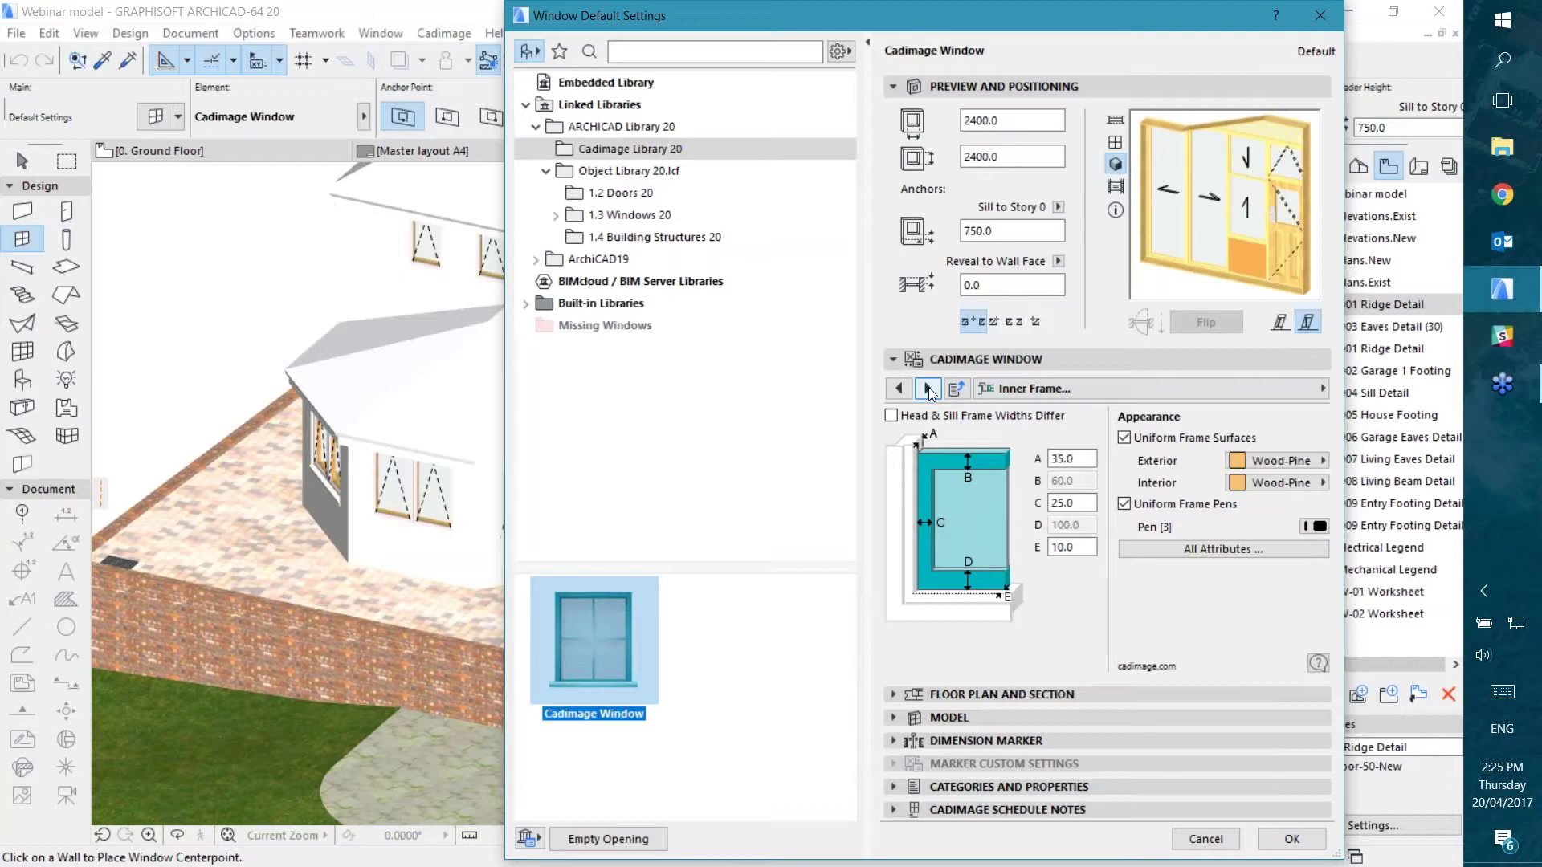
click(928, 390)
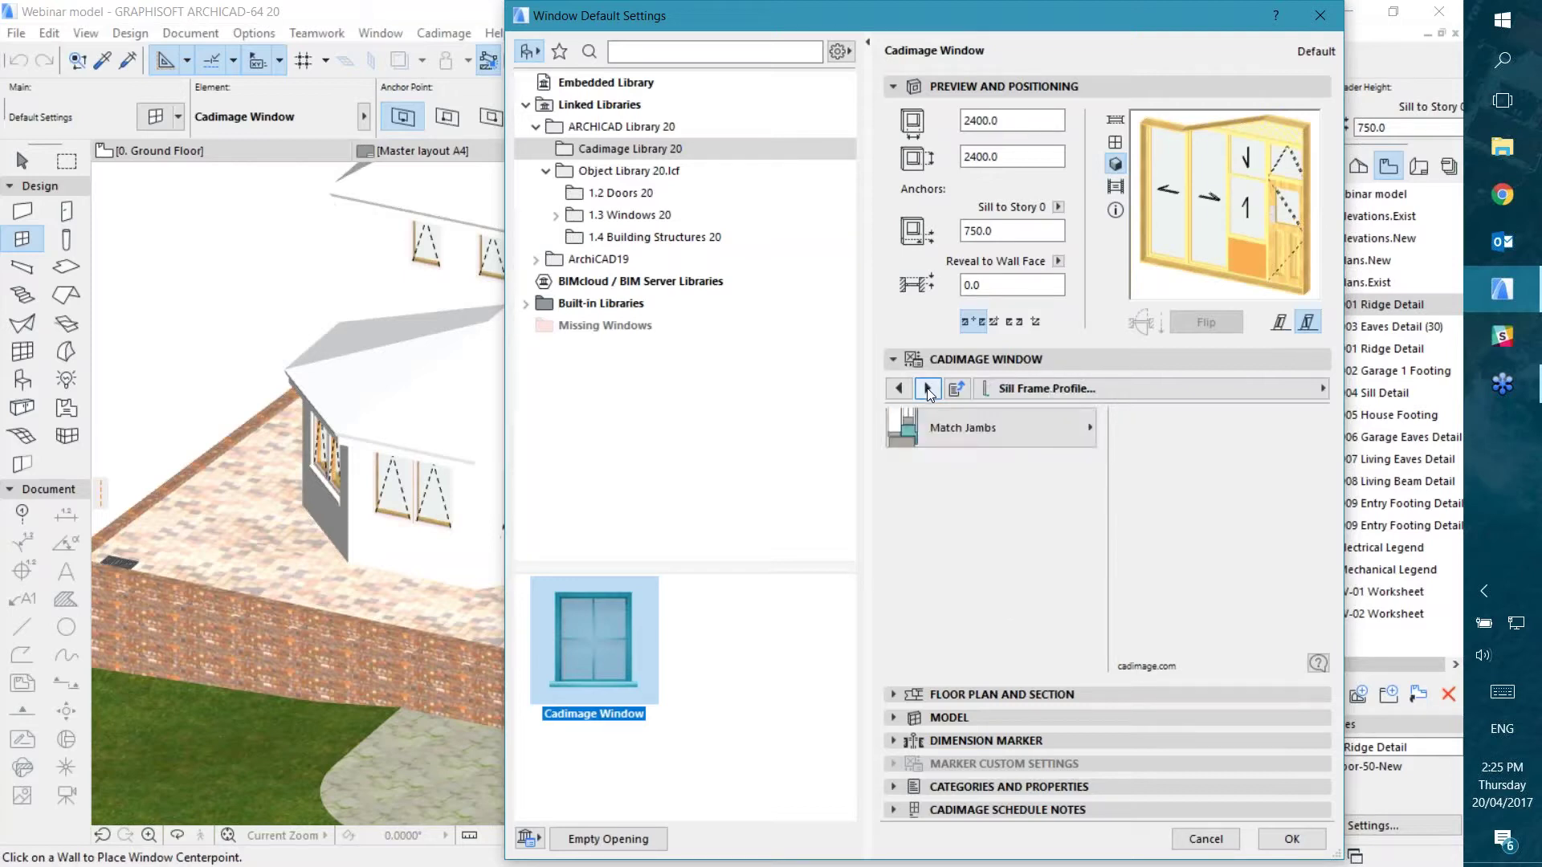
click(928, 390)
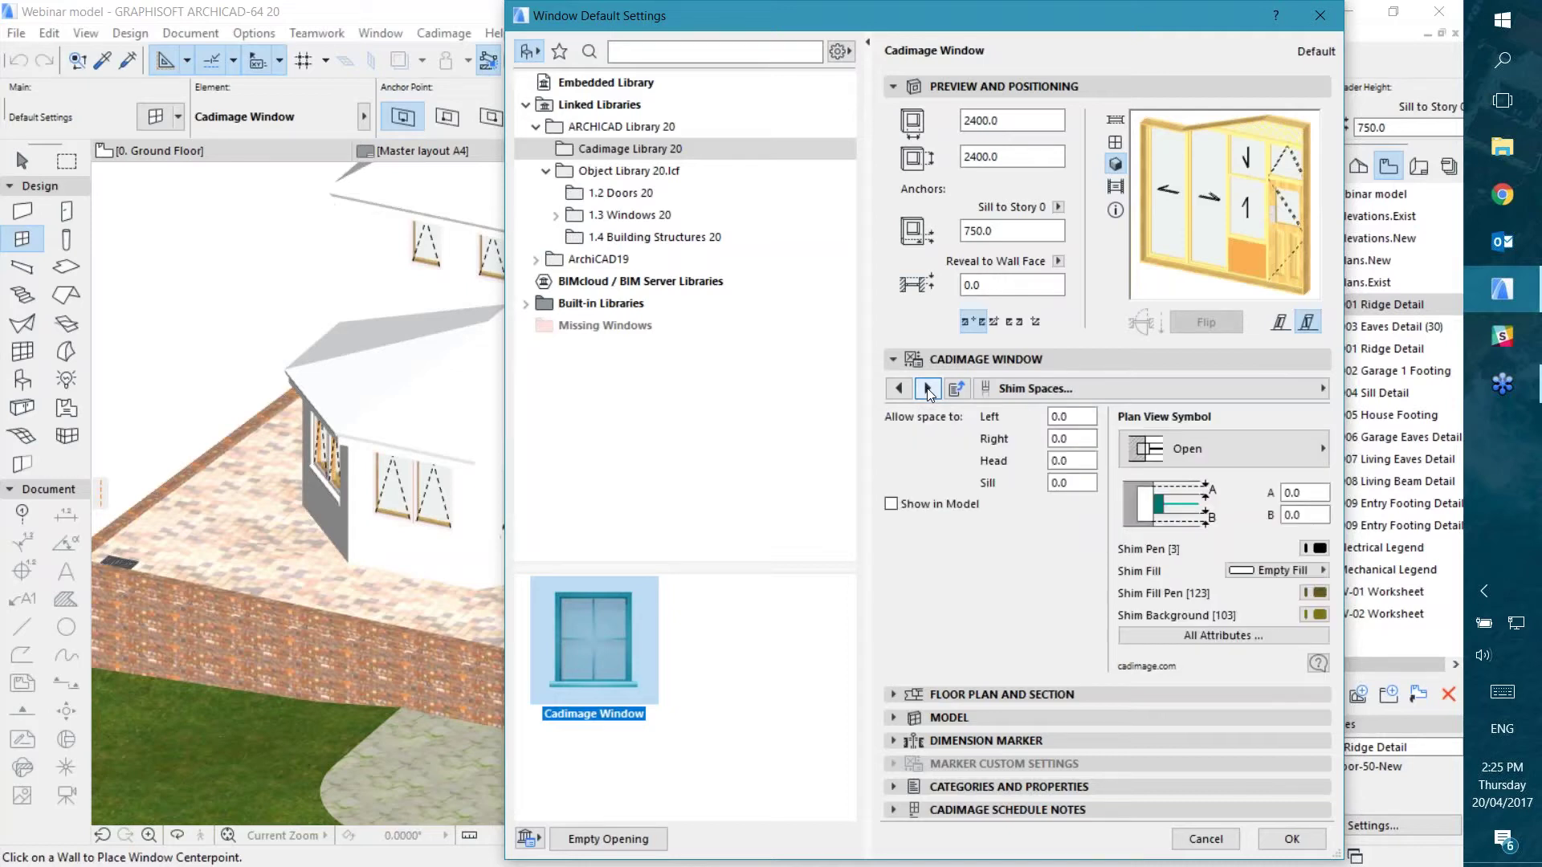
Step: Try Triple Glazing in the Glass settings and switch back to Single Glazing
click(994, 393)
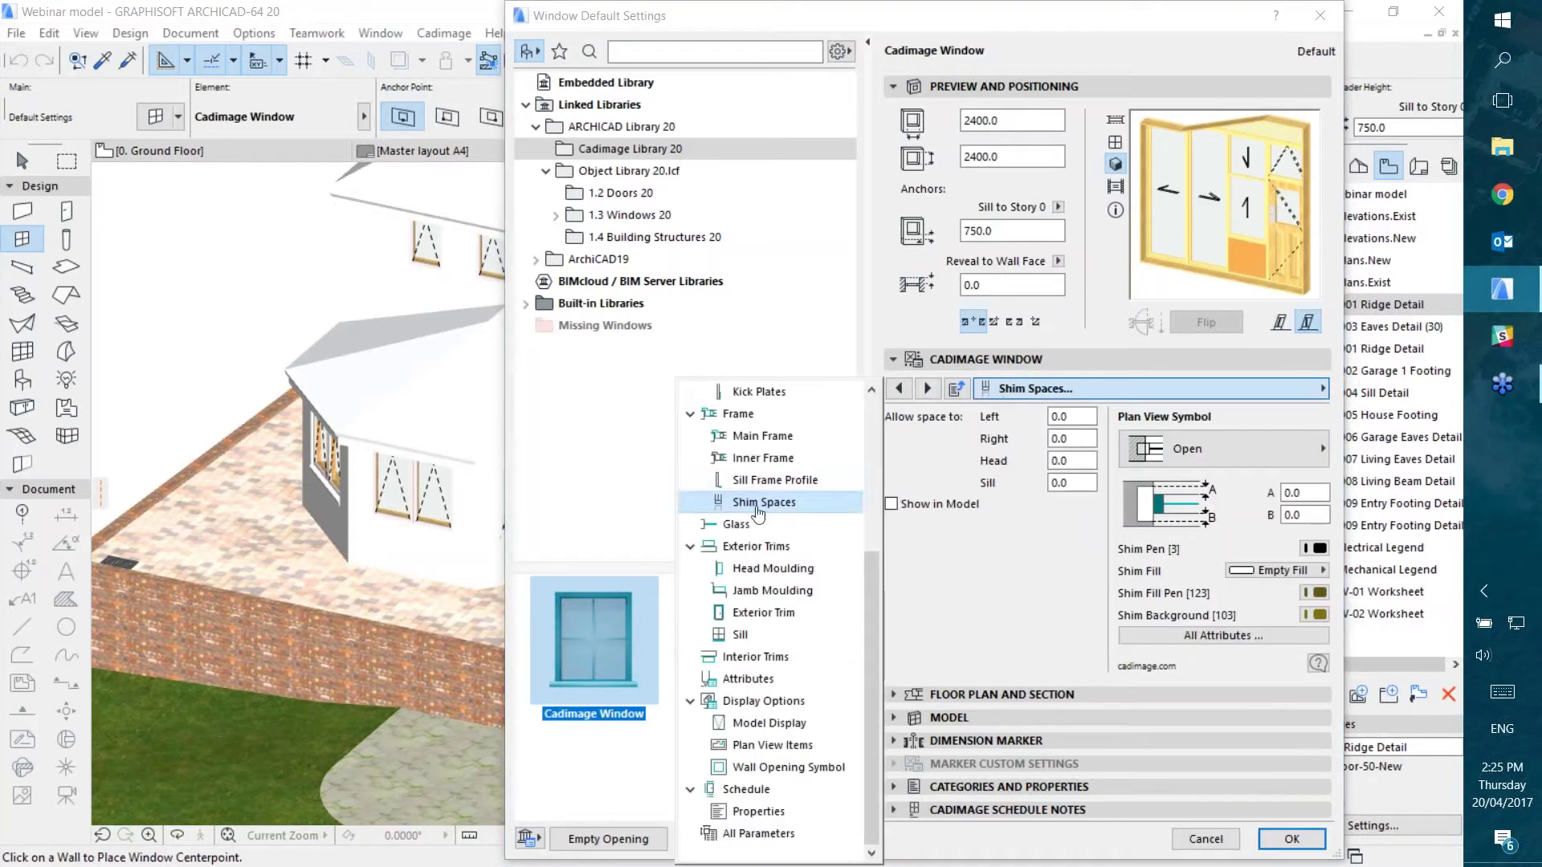
click(732, 526)
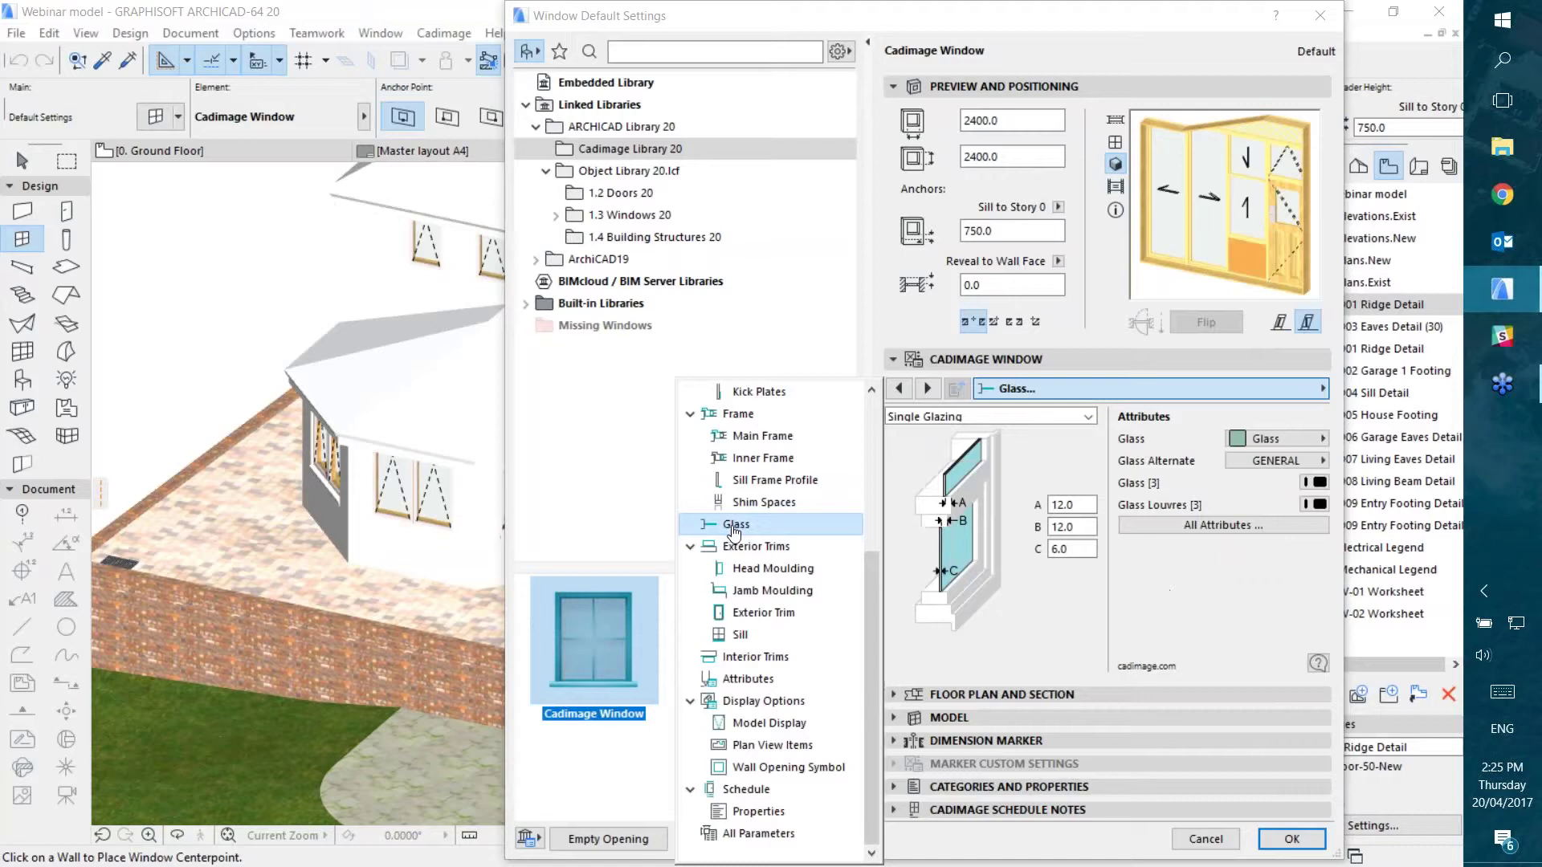
click(1052, 418)
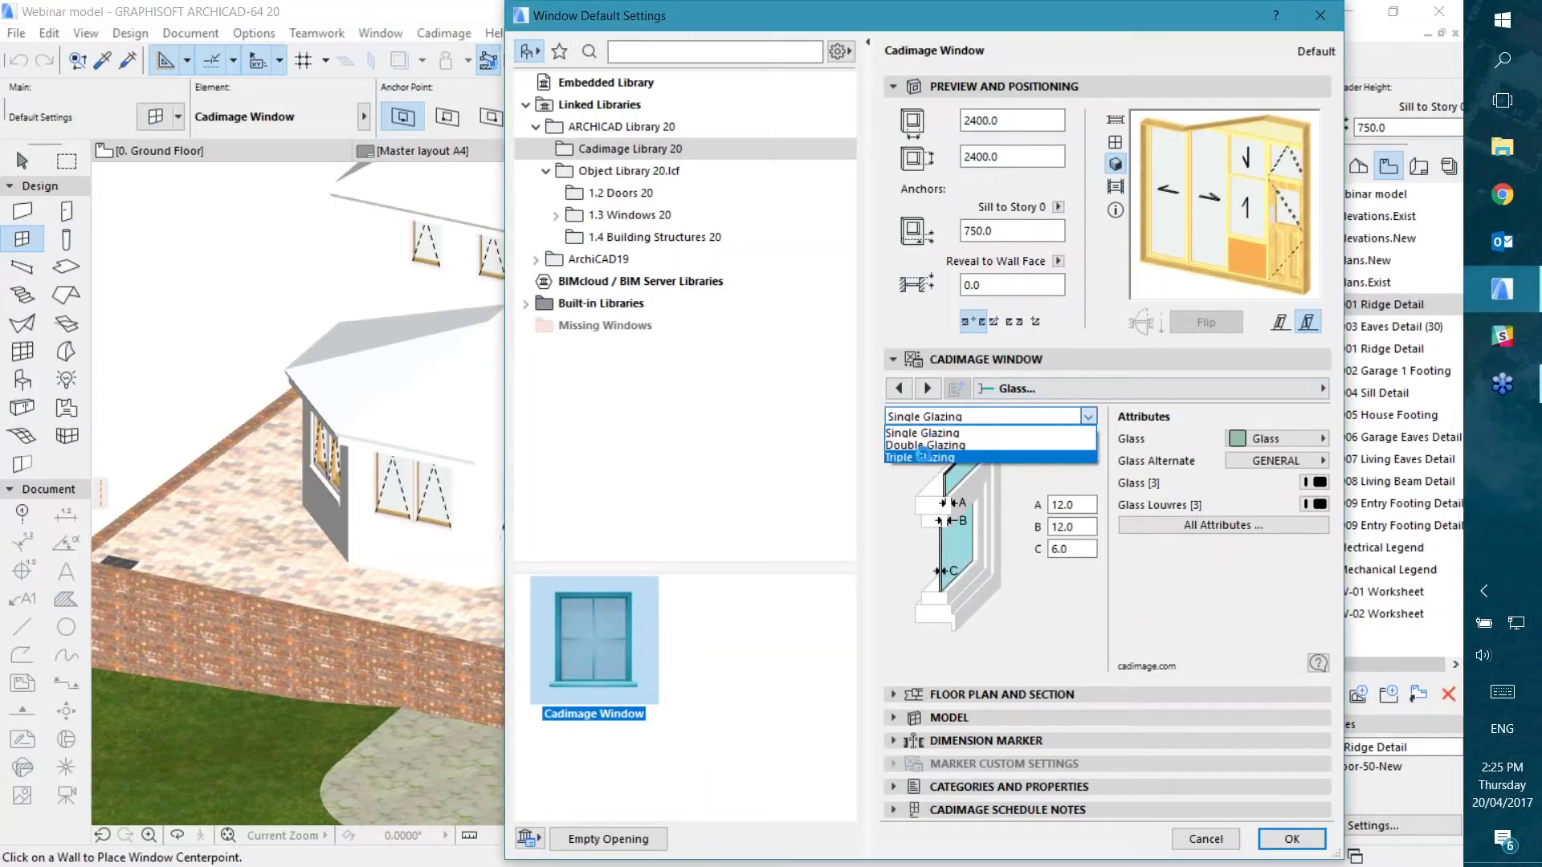
click(931, 458)
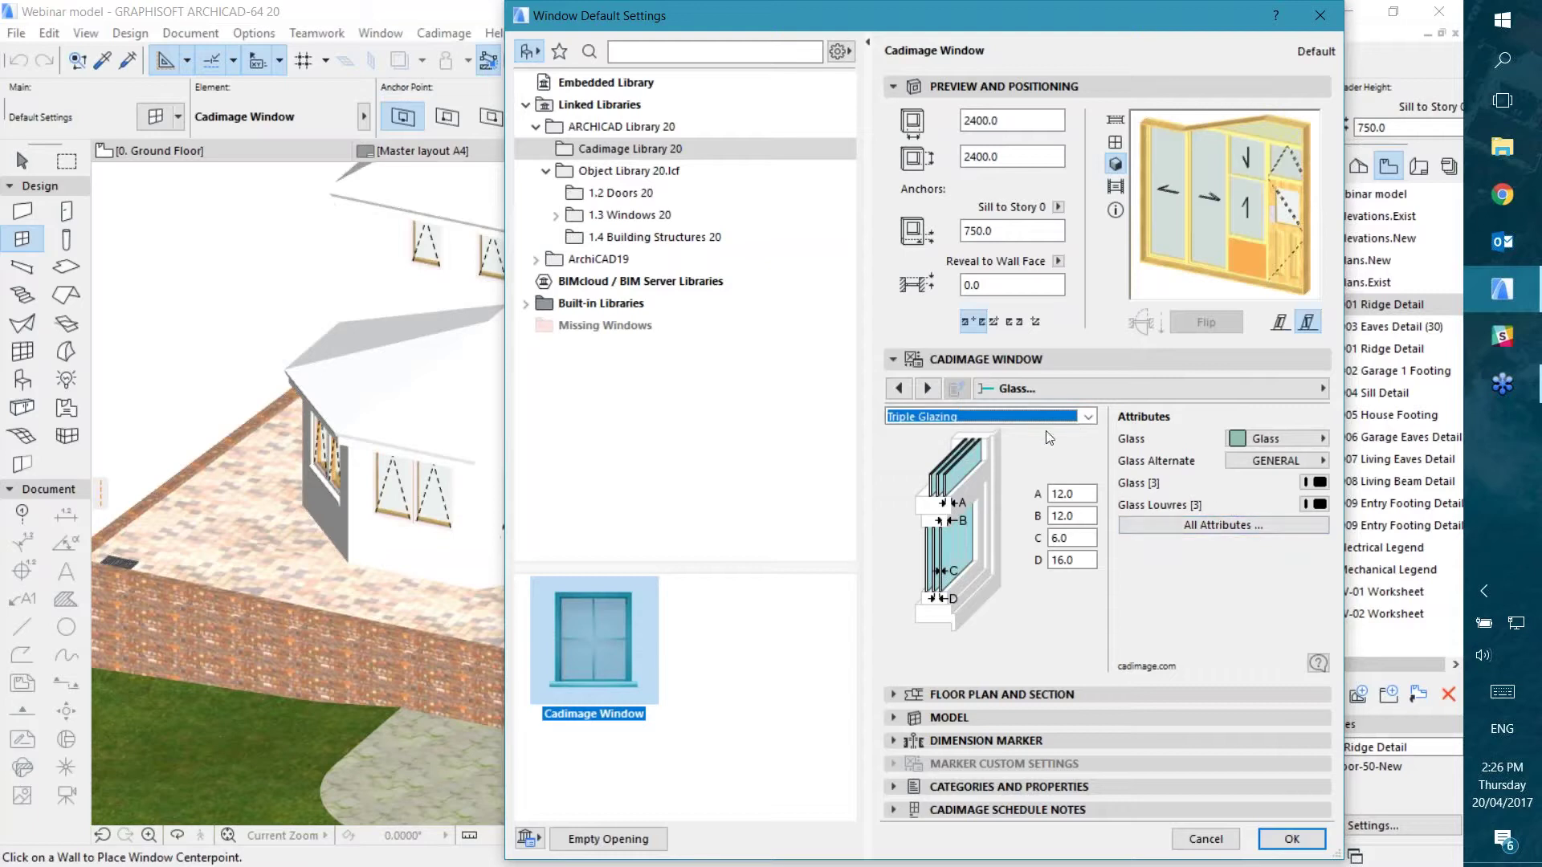
click(987, 416)
click(936, 433)
Step: Set the sill in the Exterior Trims settings to Sill Type 1
click(1044, 388)
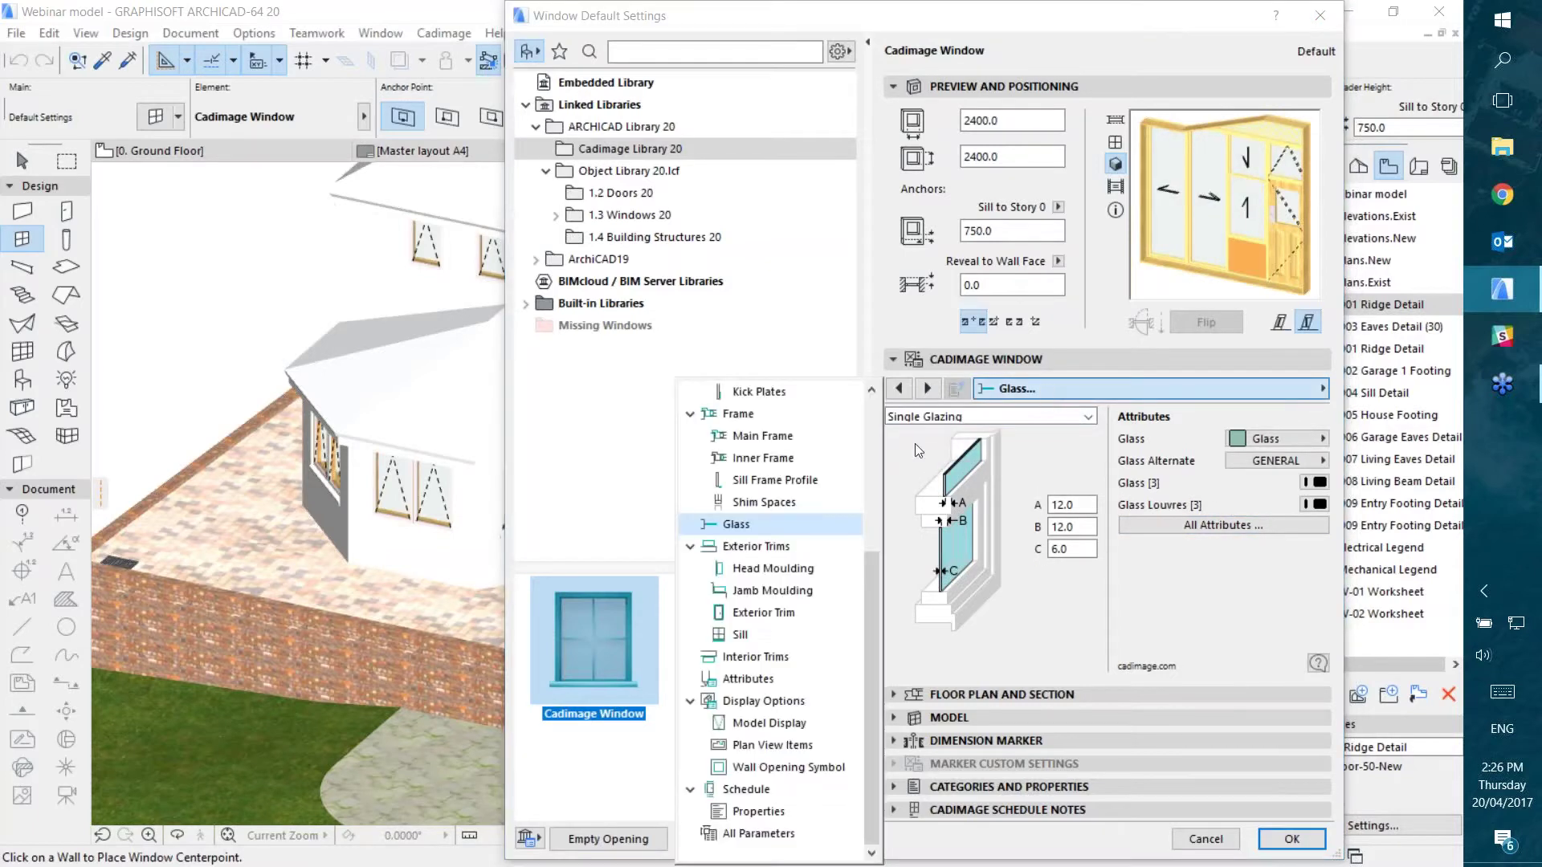
click(801, 543)
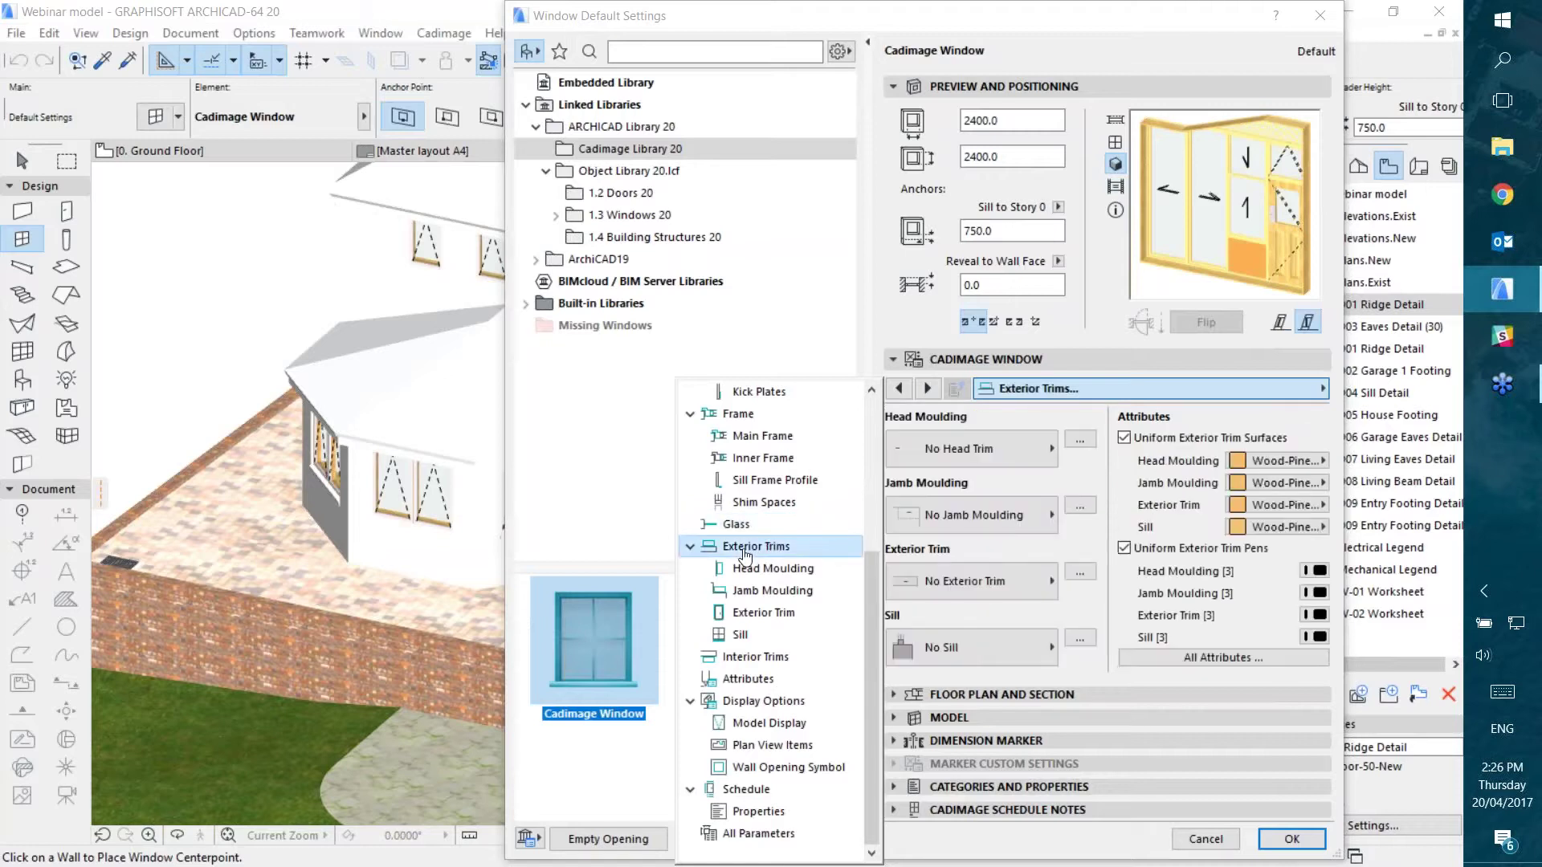
click(1005, 412)
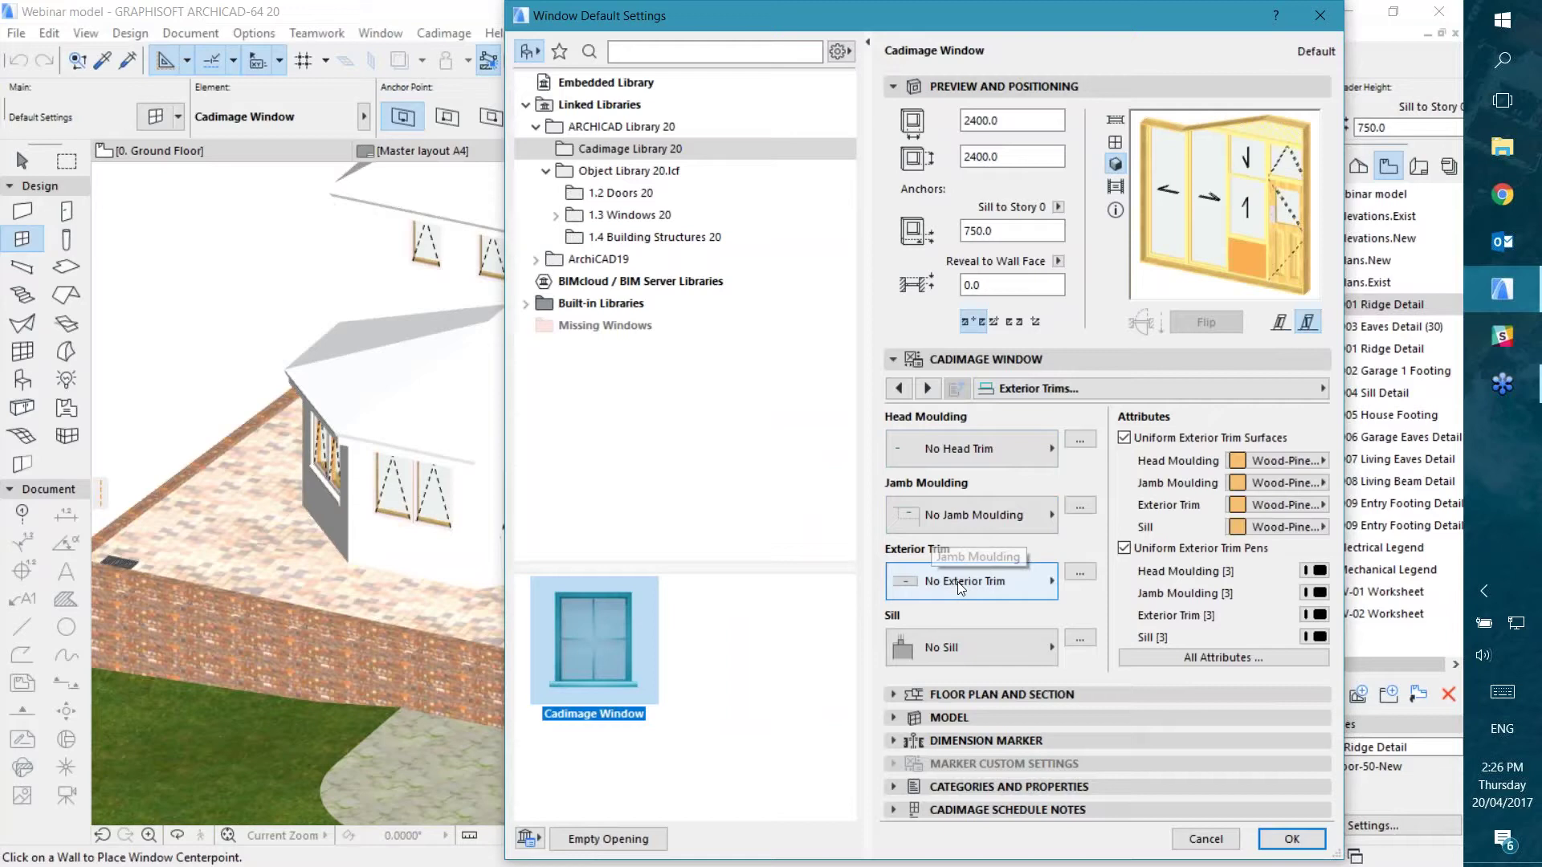
click(946, 645)
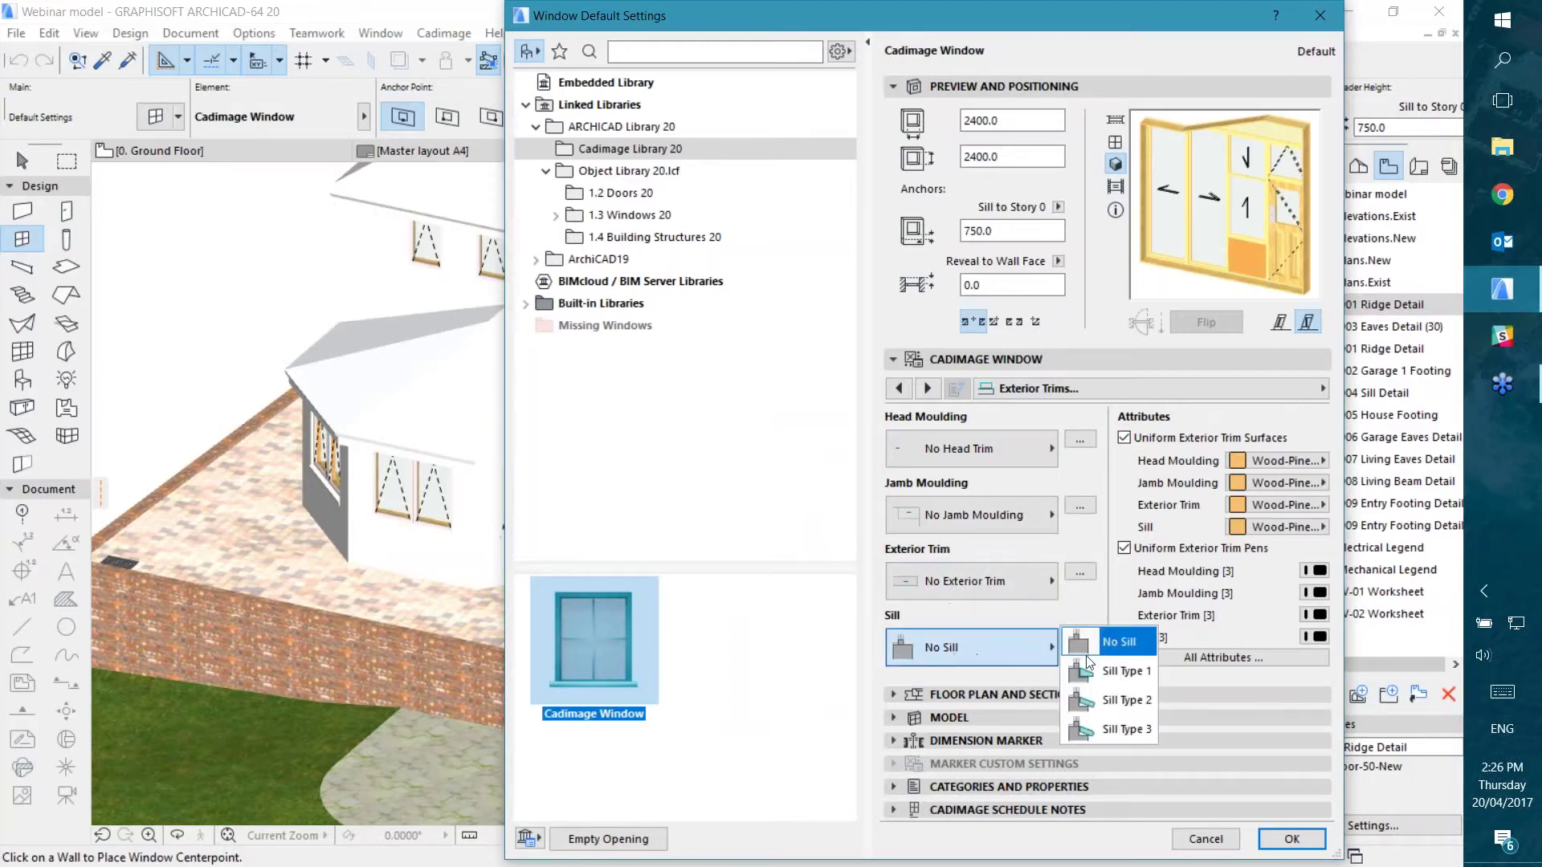
click(1116, 642)
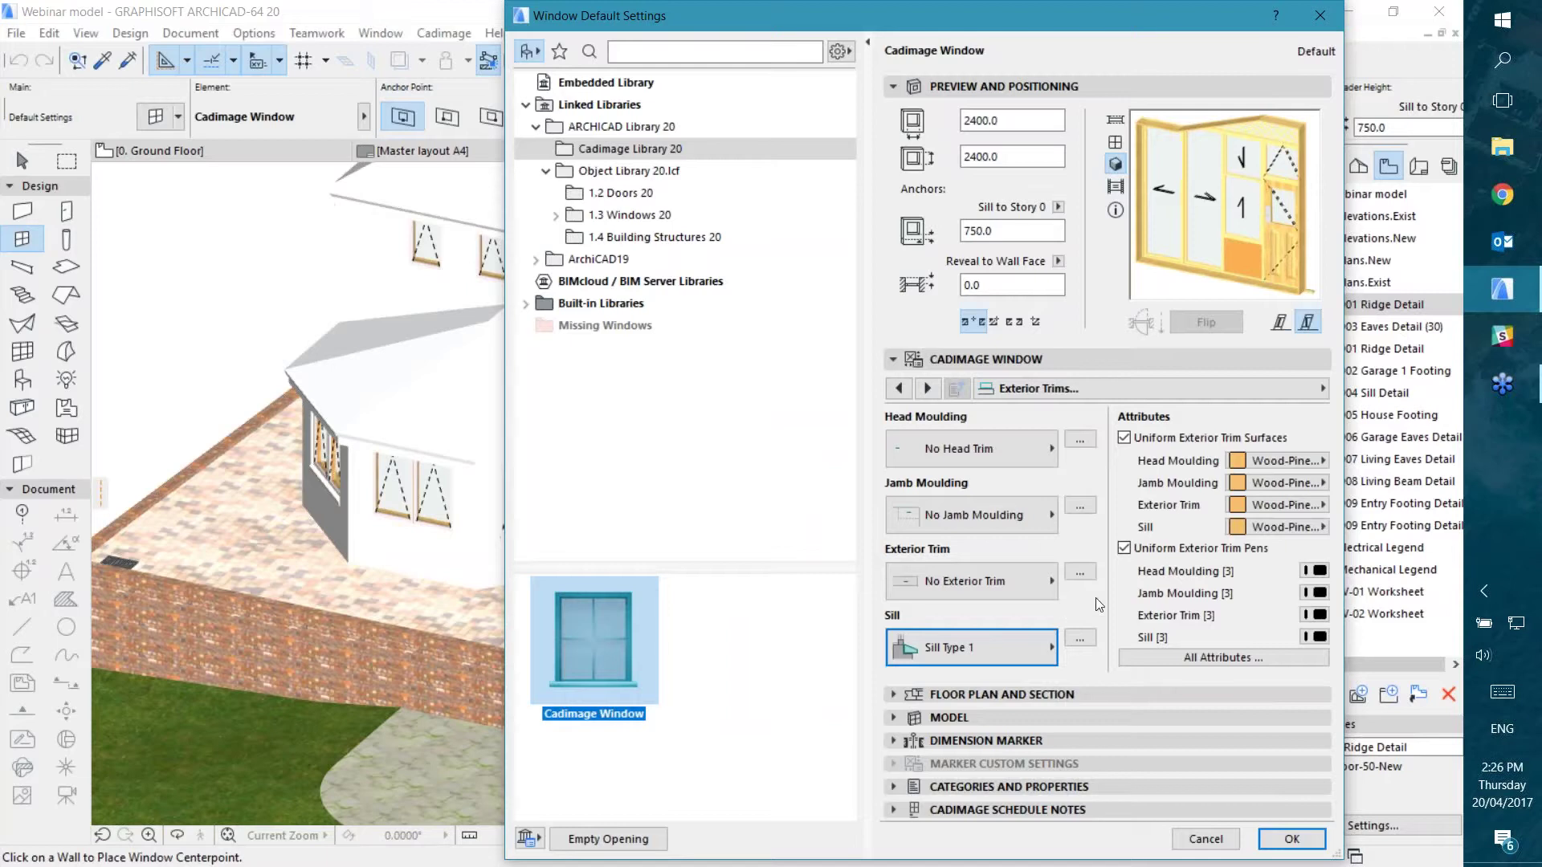
Step: Examine the detailed exterior Sill settings, the Interior Trims settings and the surface Attributes
click(1039, 388)
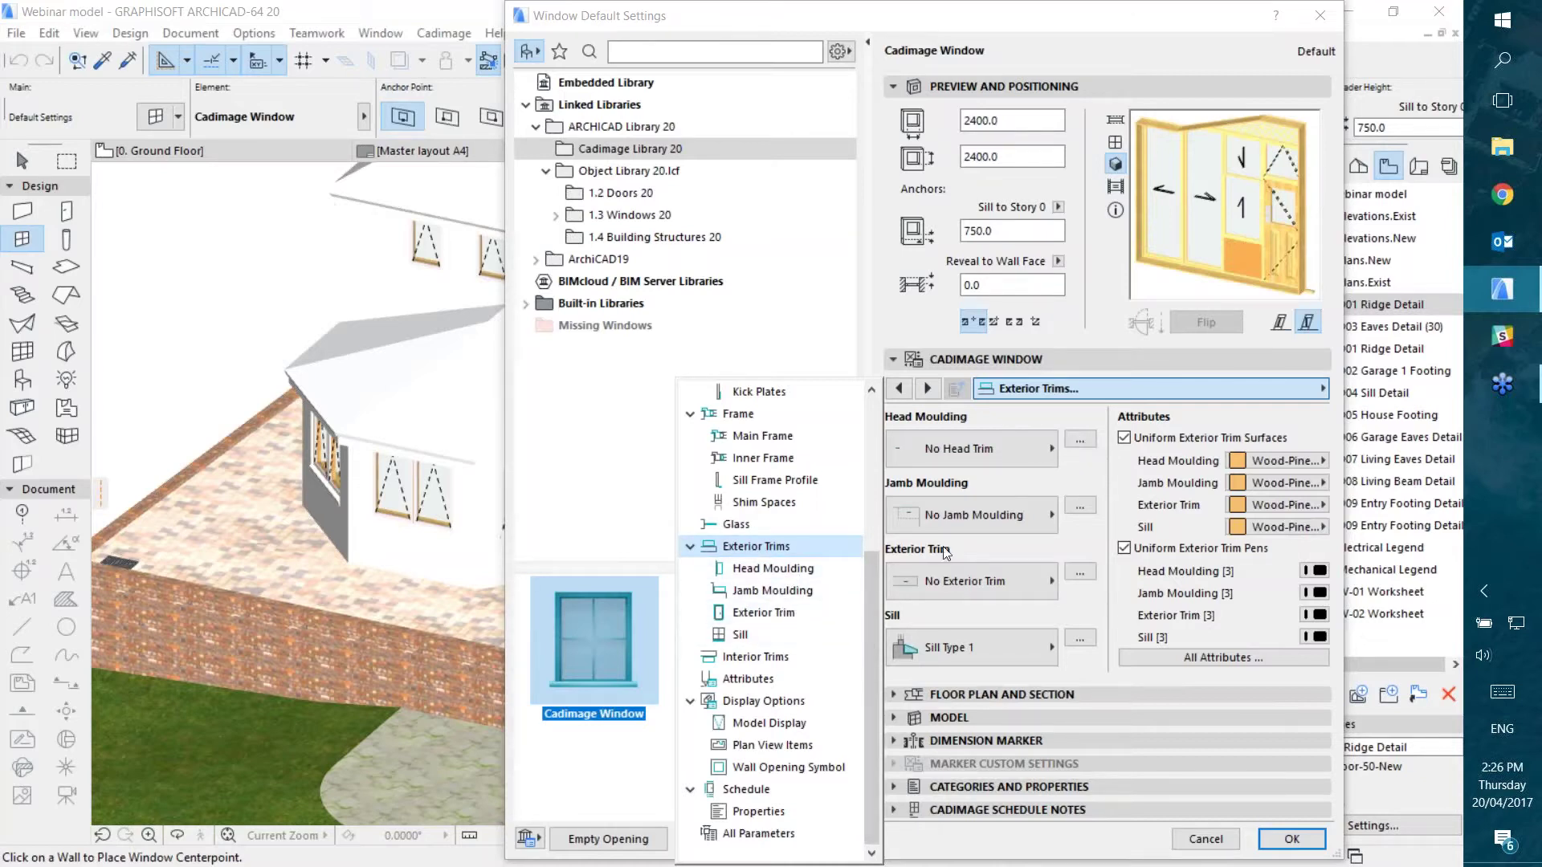
click(740, 634)
click(948, 605)
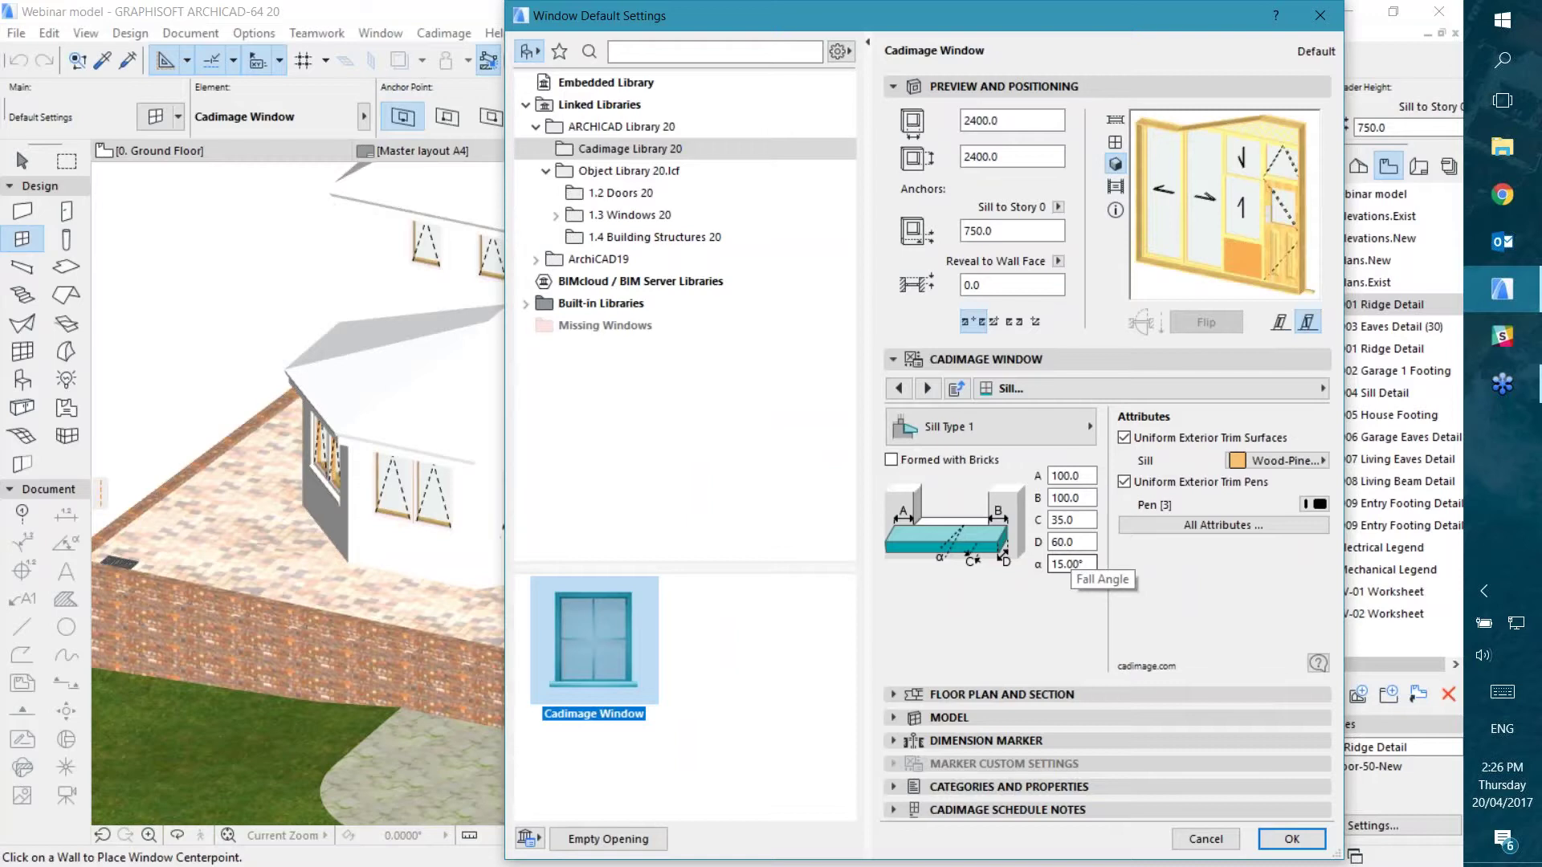
click(1025, 394)
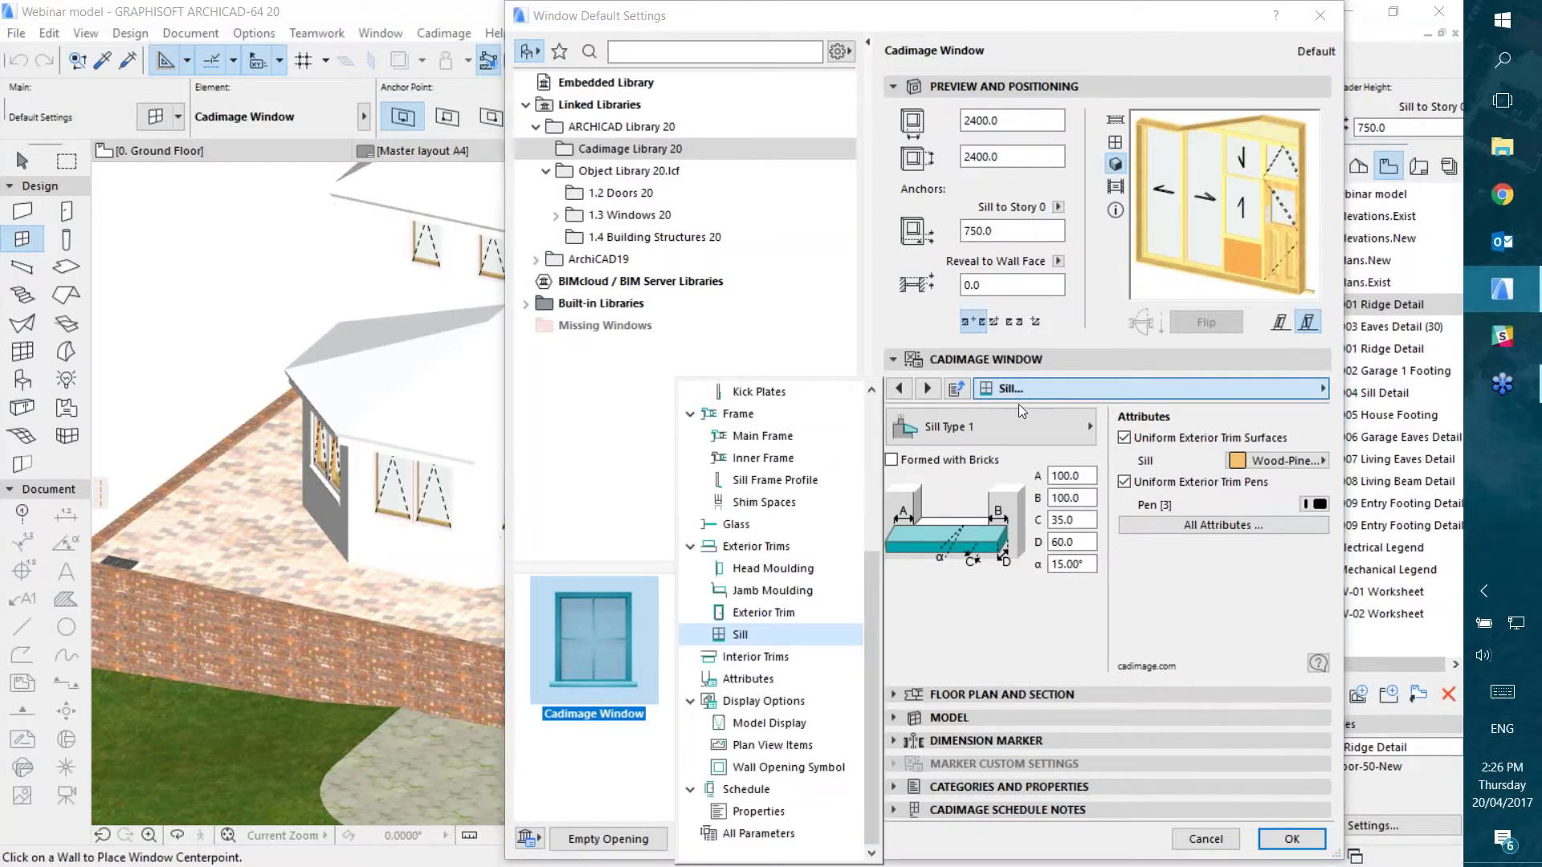
click(741, 658)
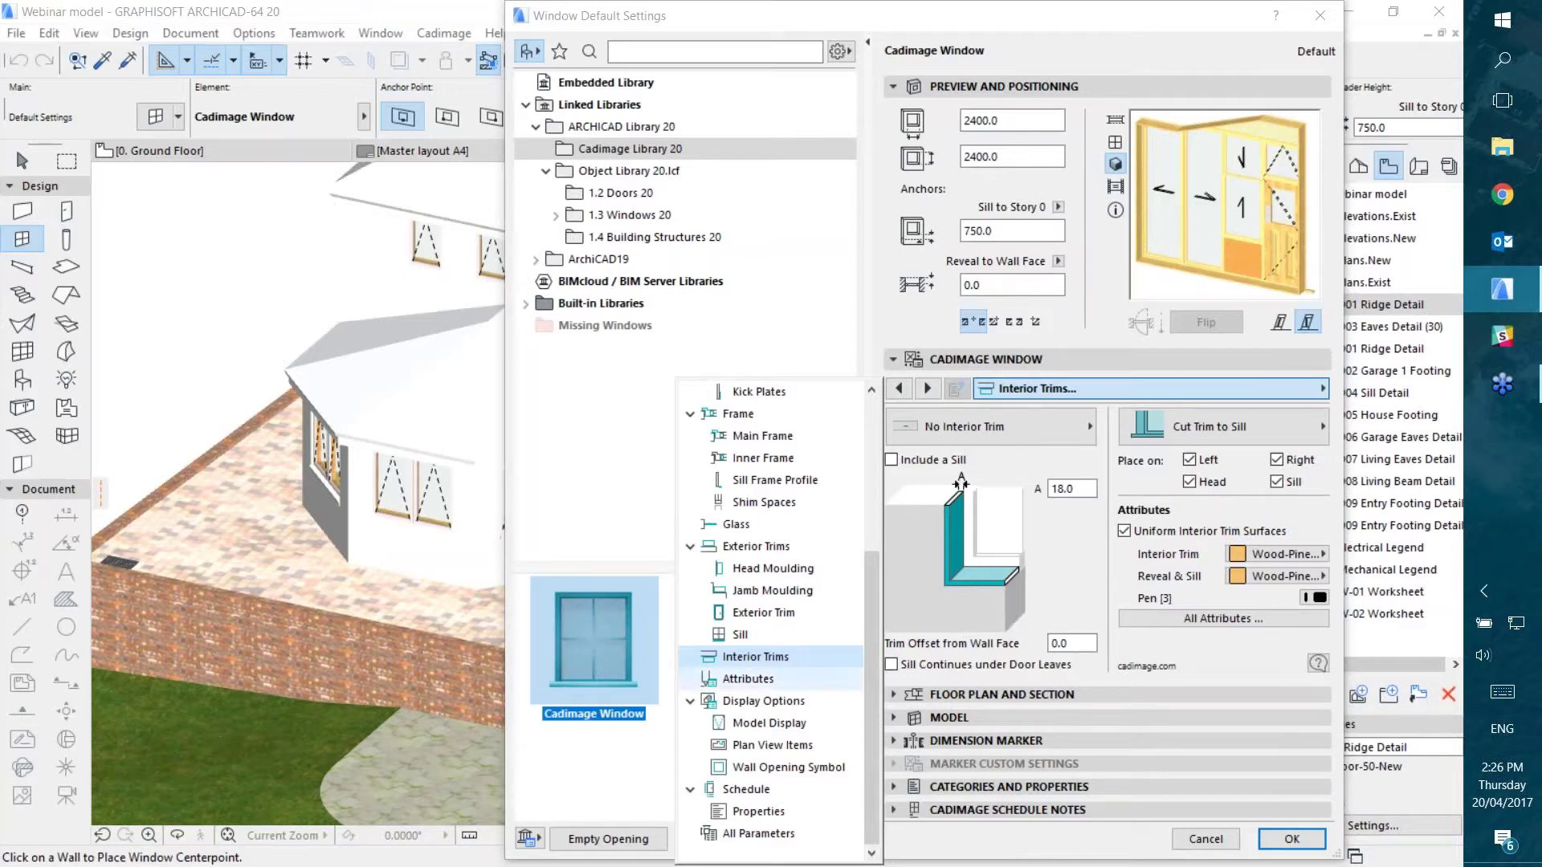
click(737, 681)
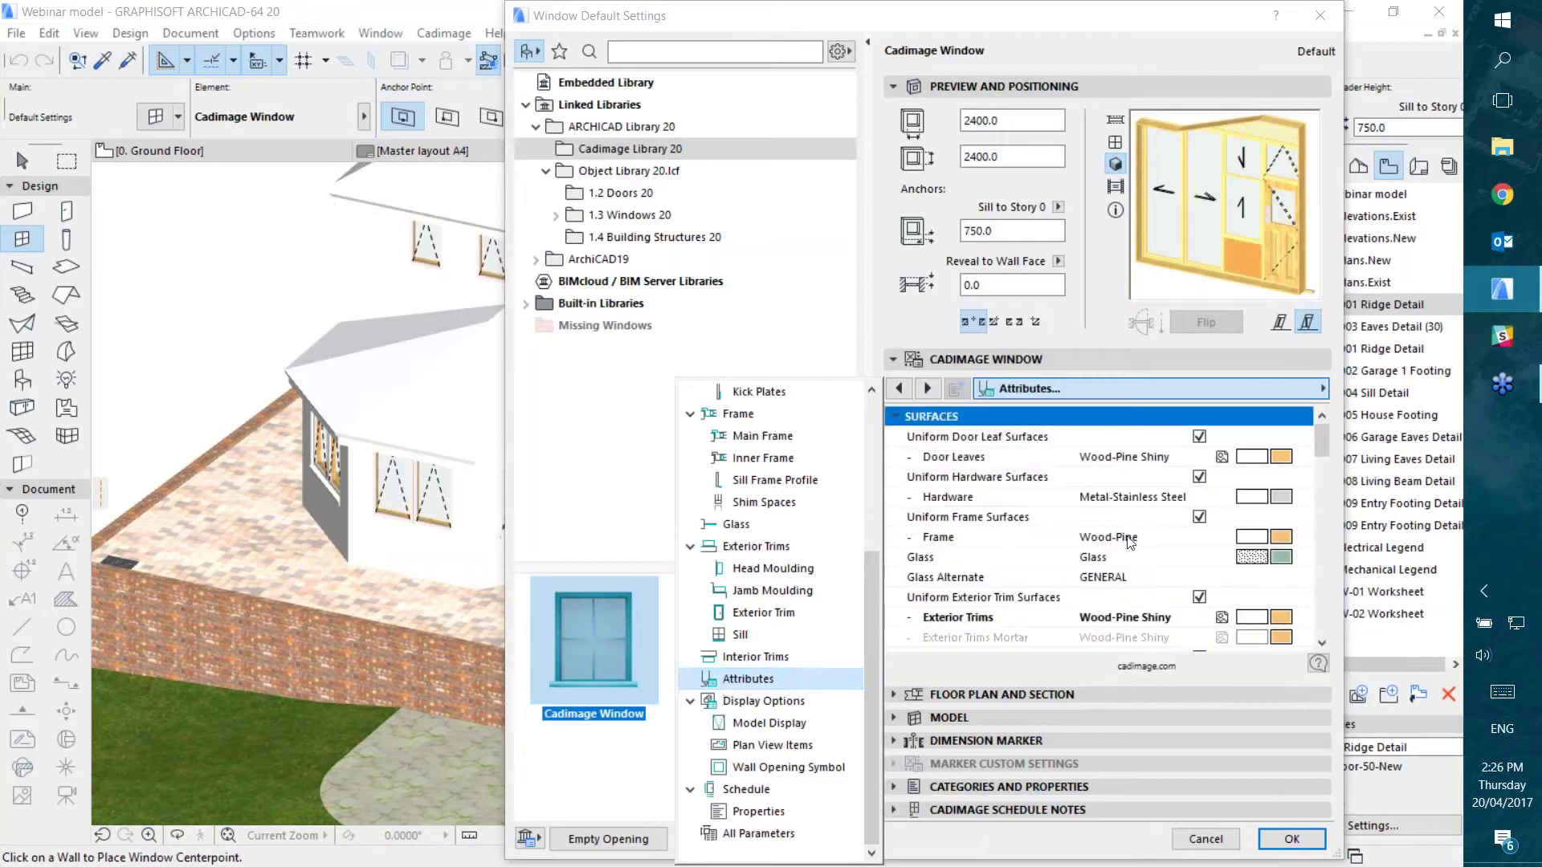
mouse_move(1322, 435)
mouse_down()
mouse_move(1317, 521)
mouse_move(1321, 430)
mouse_up()
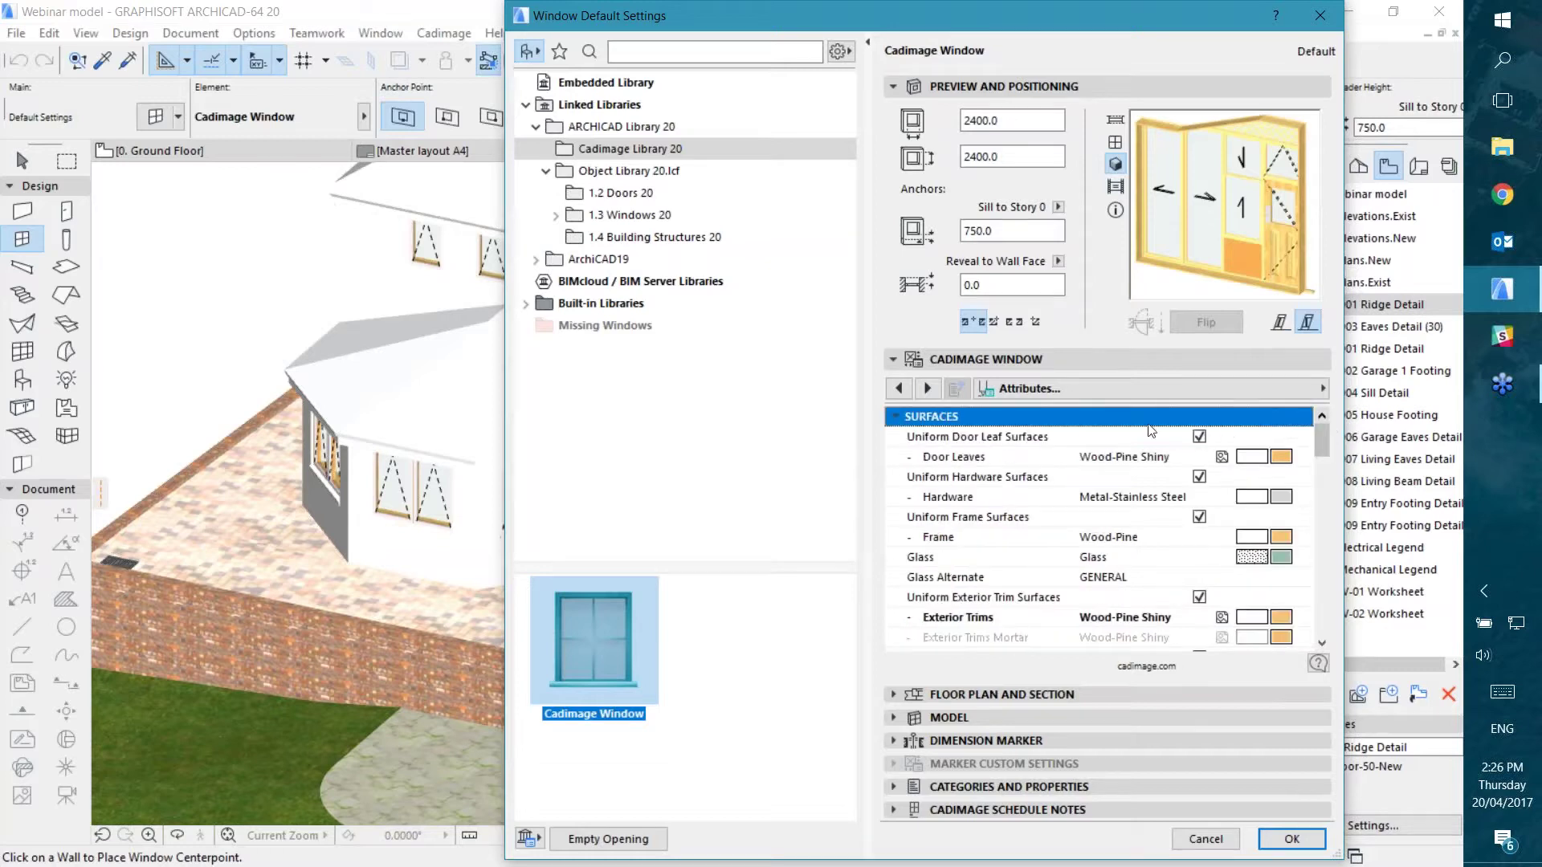
Step: Examine the Schedule settings and its Properties list, and return to the Glazing Panels settings
click(1096, 389)
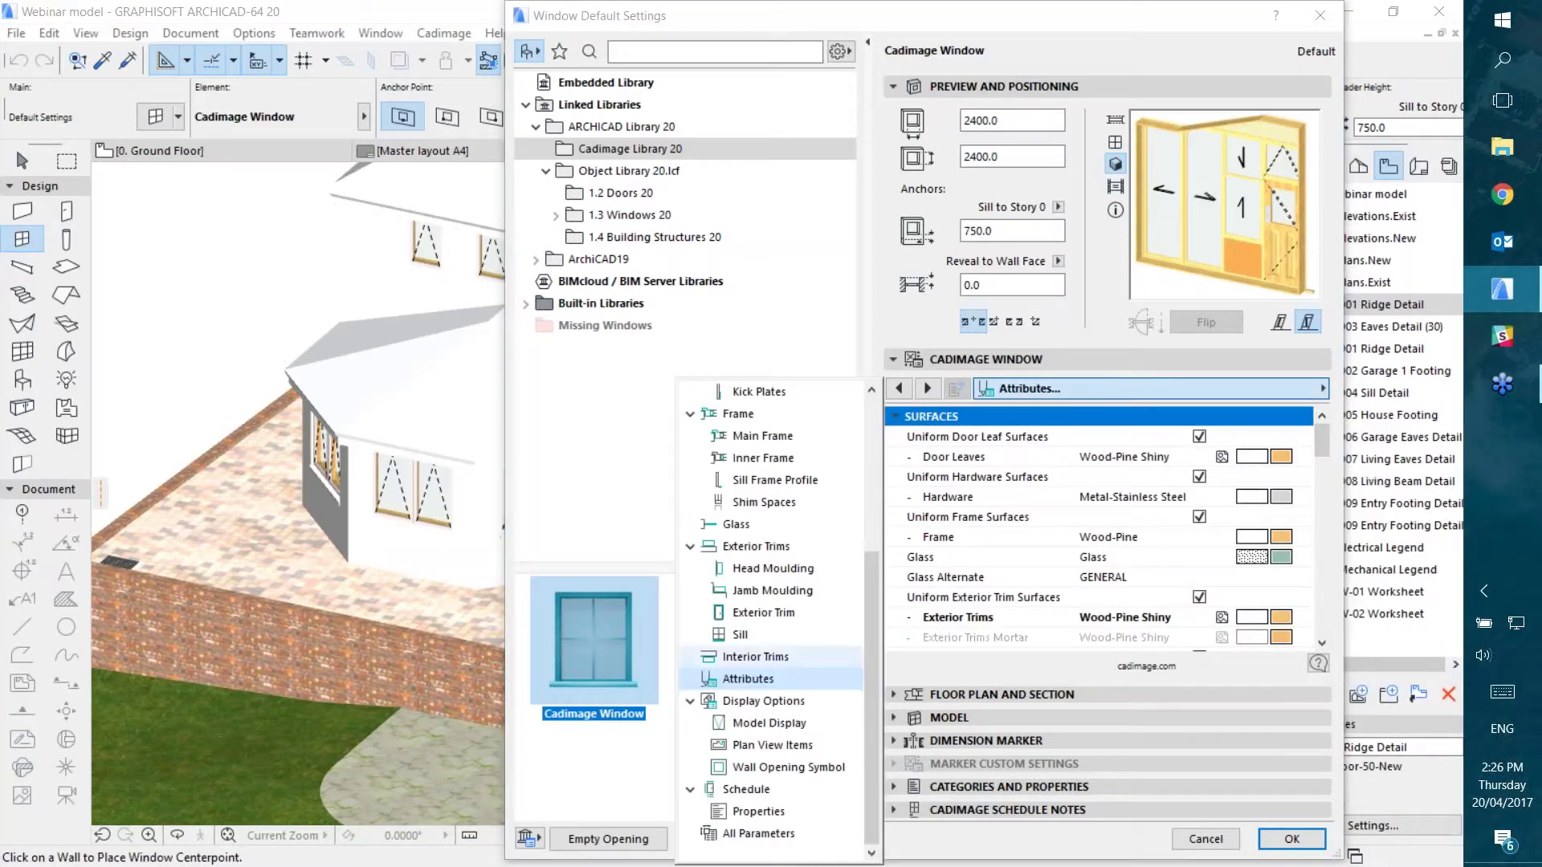
click(745, 794)
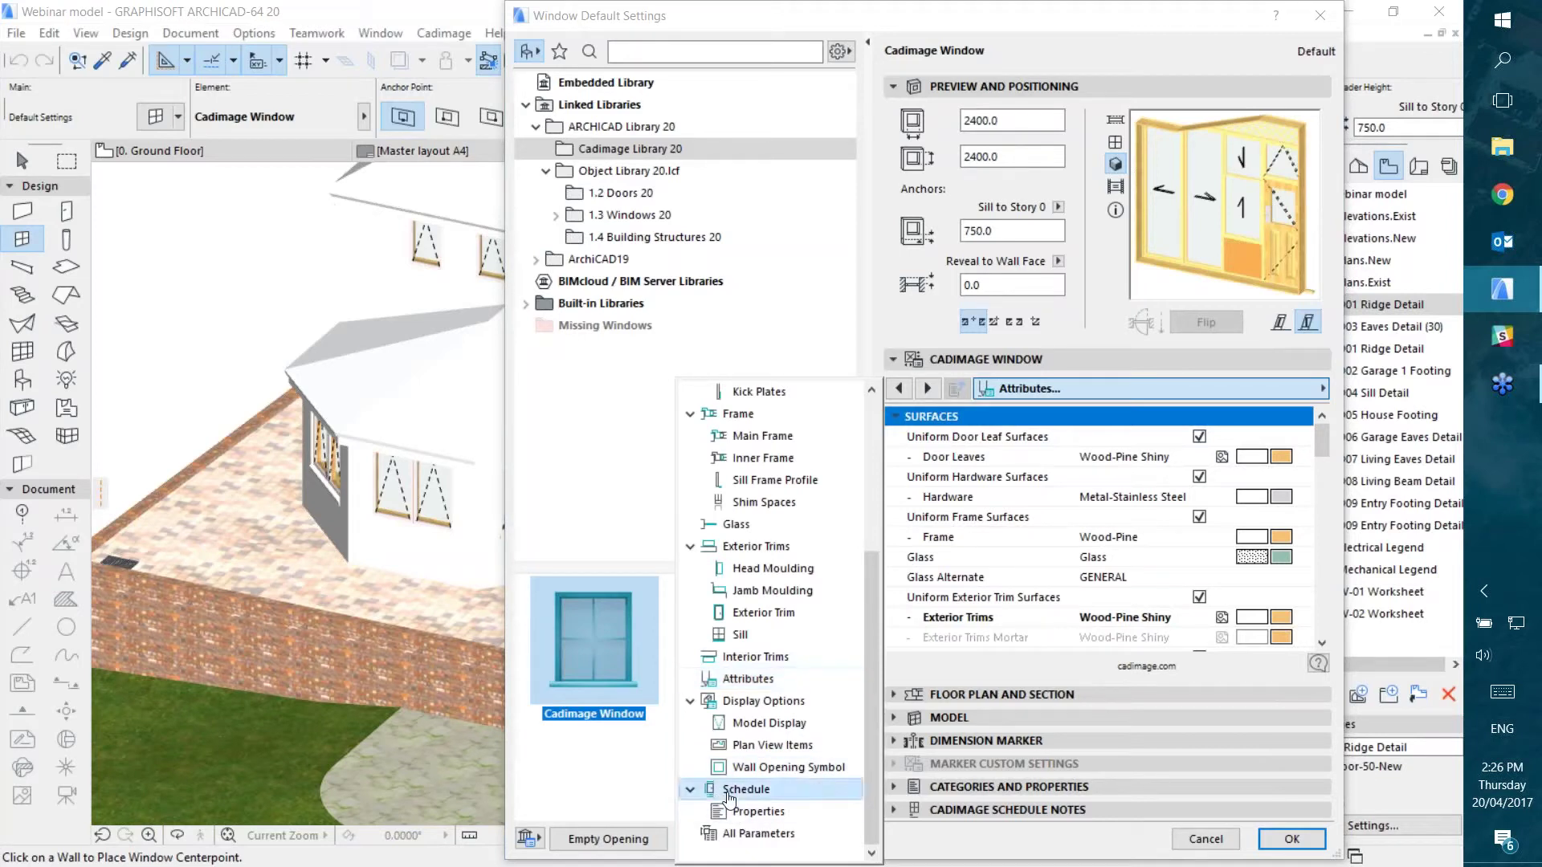
click(754, 811)
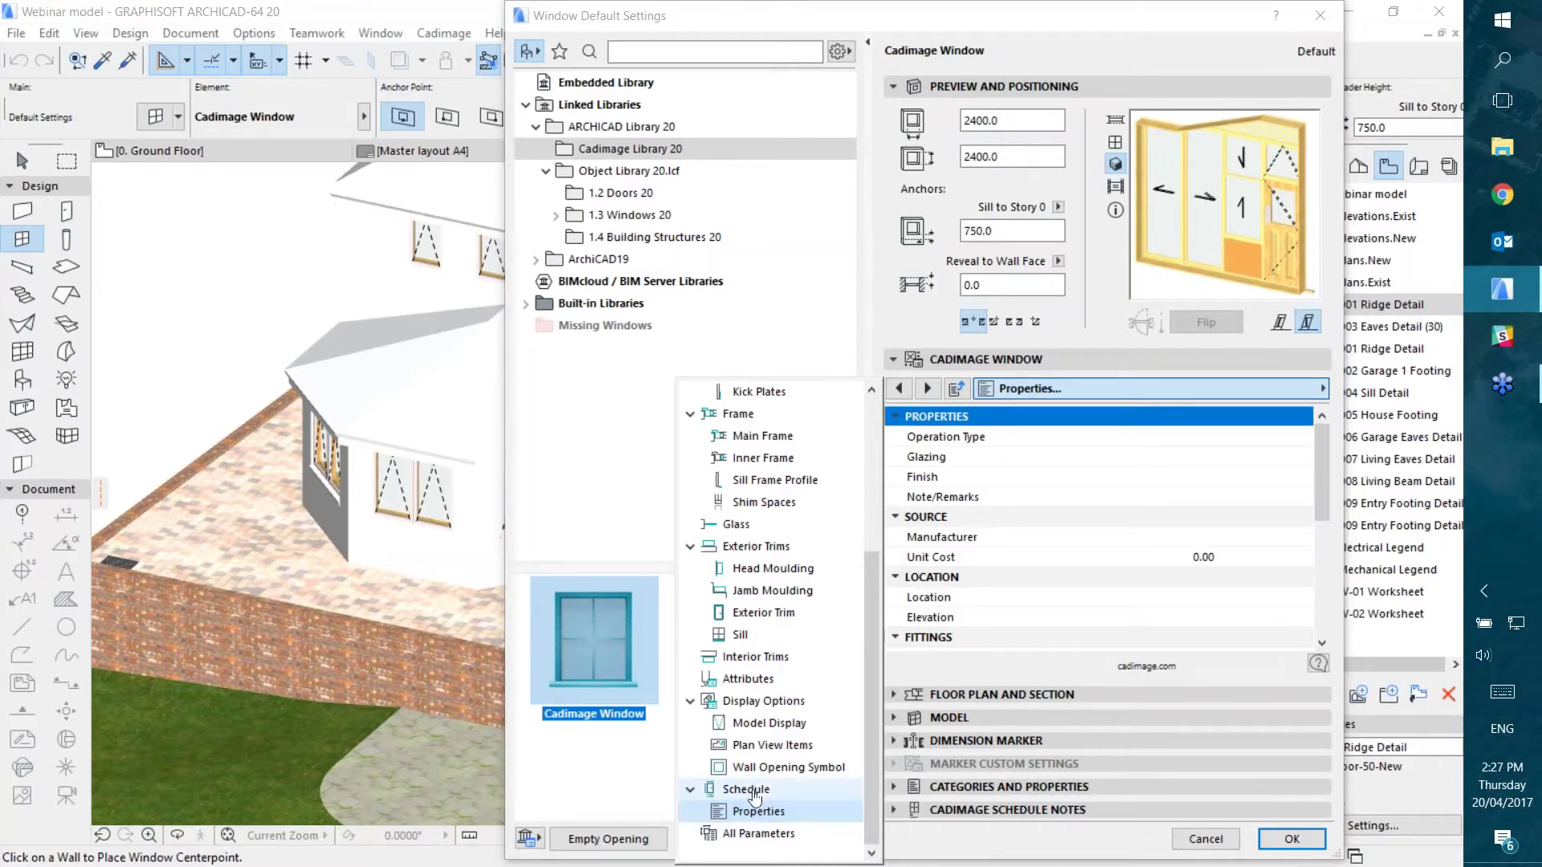
click(737, 793)
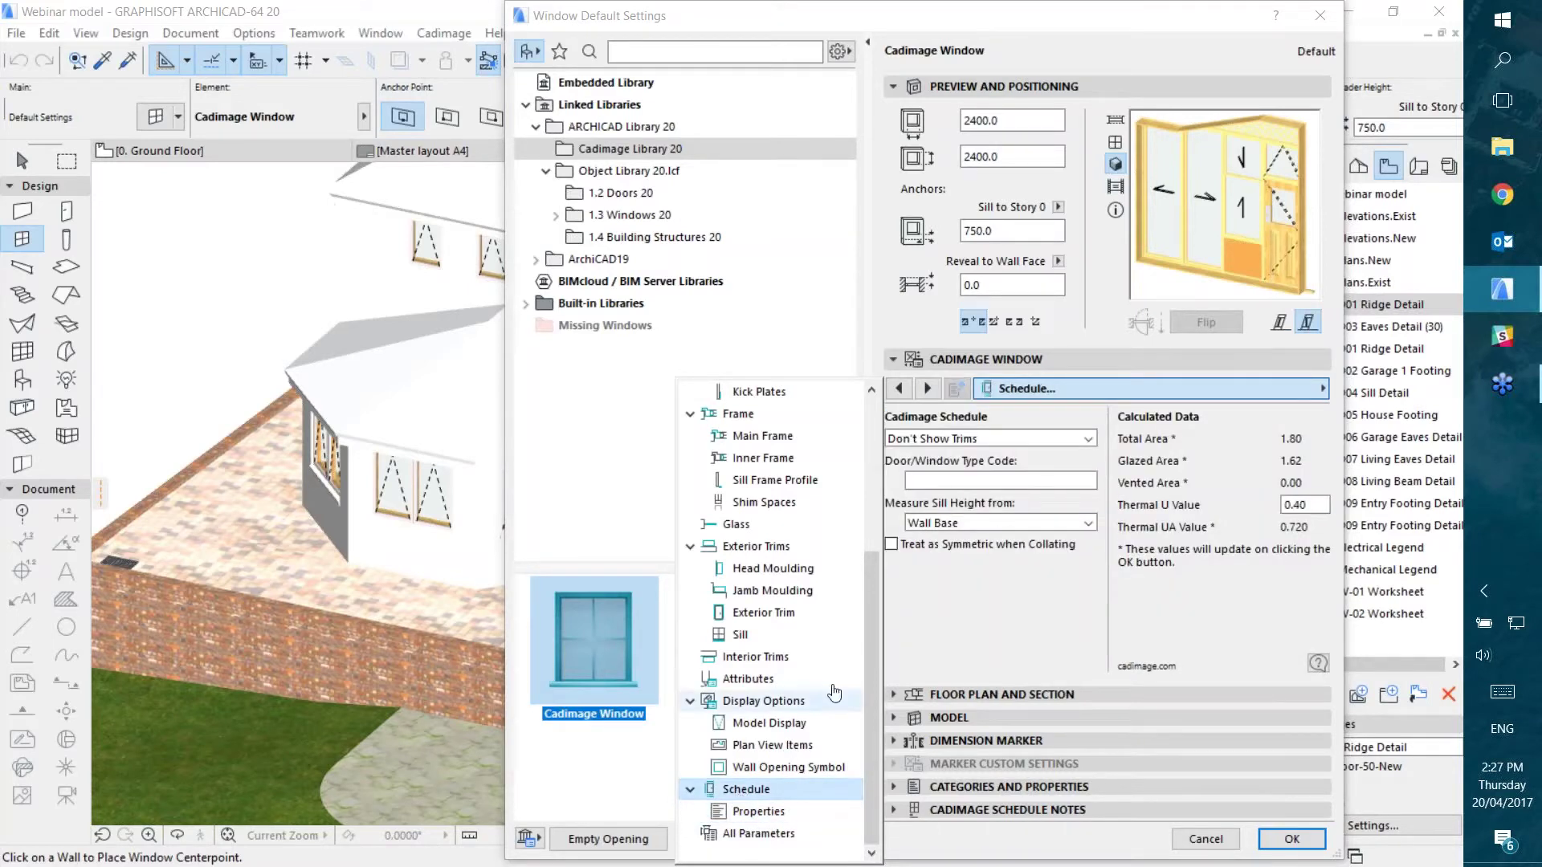
drag(872, 596, 874, 435)
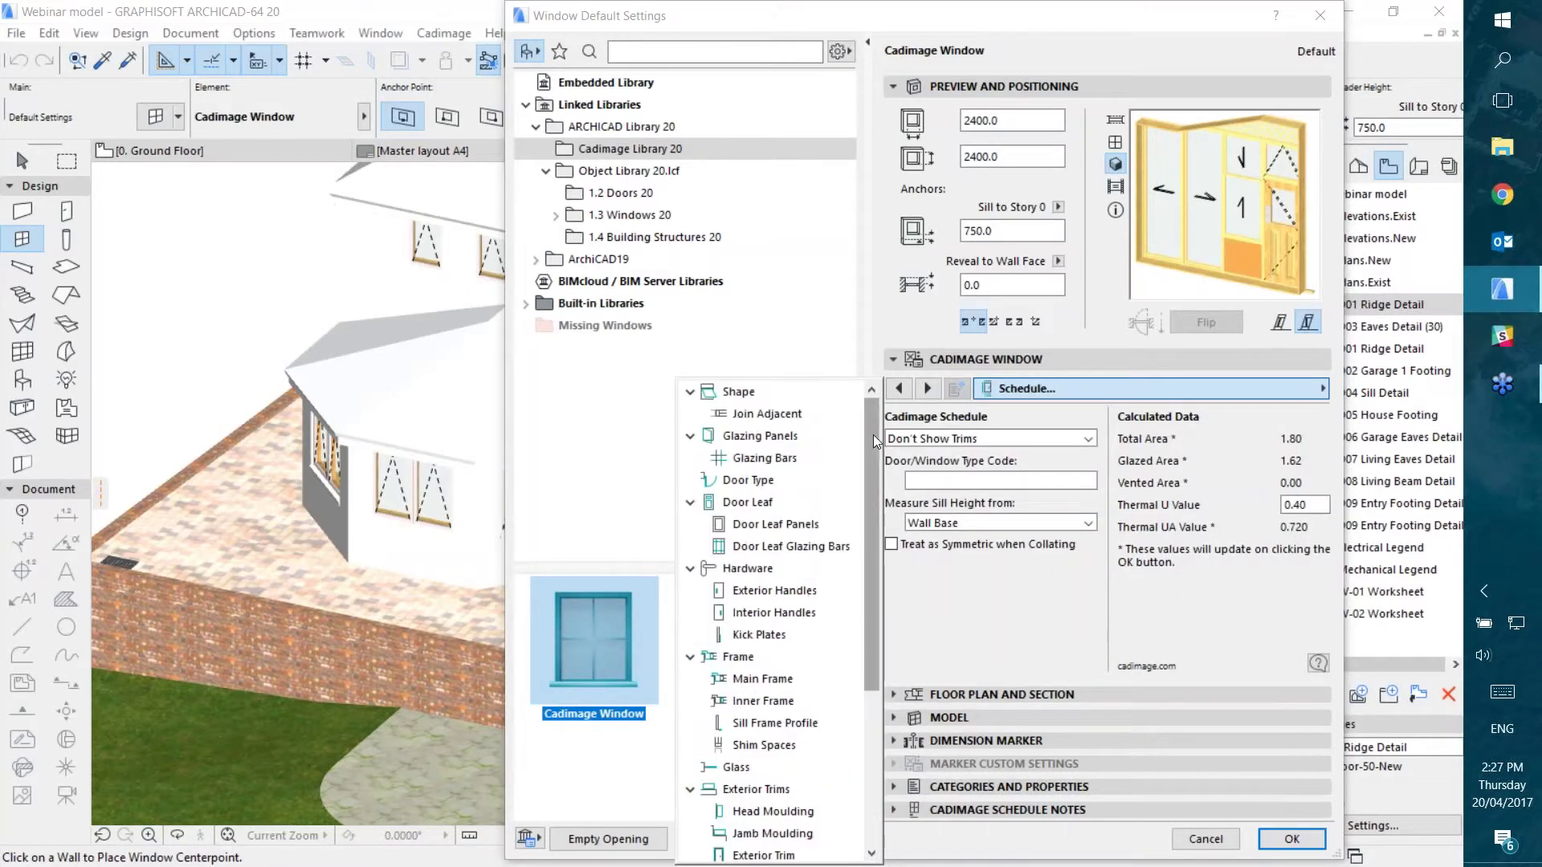
click(748, 439)
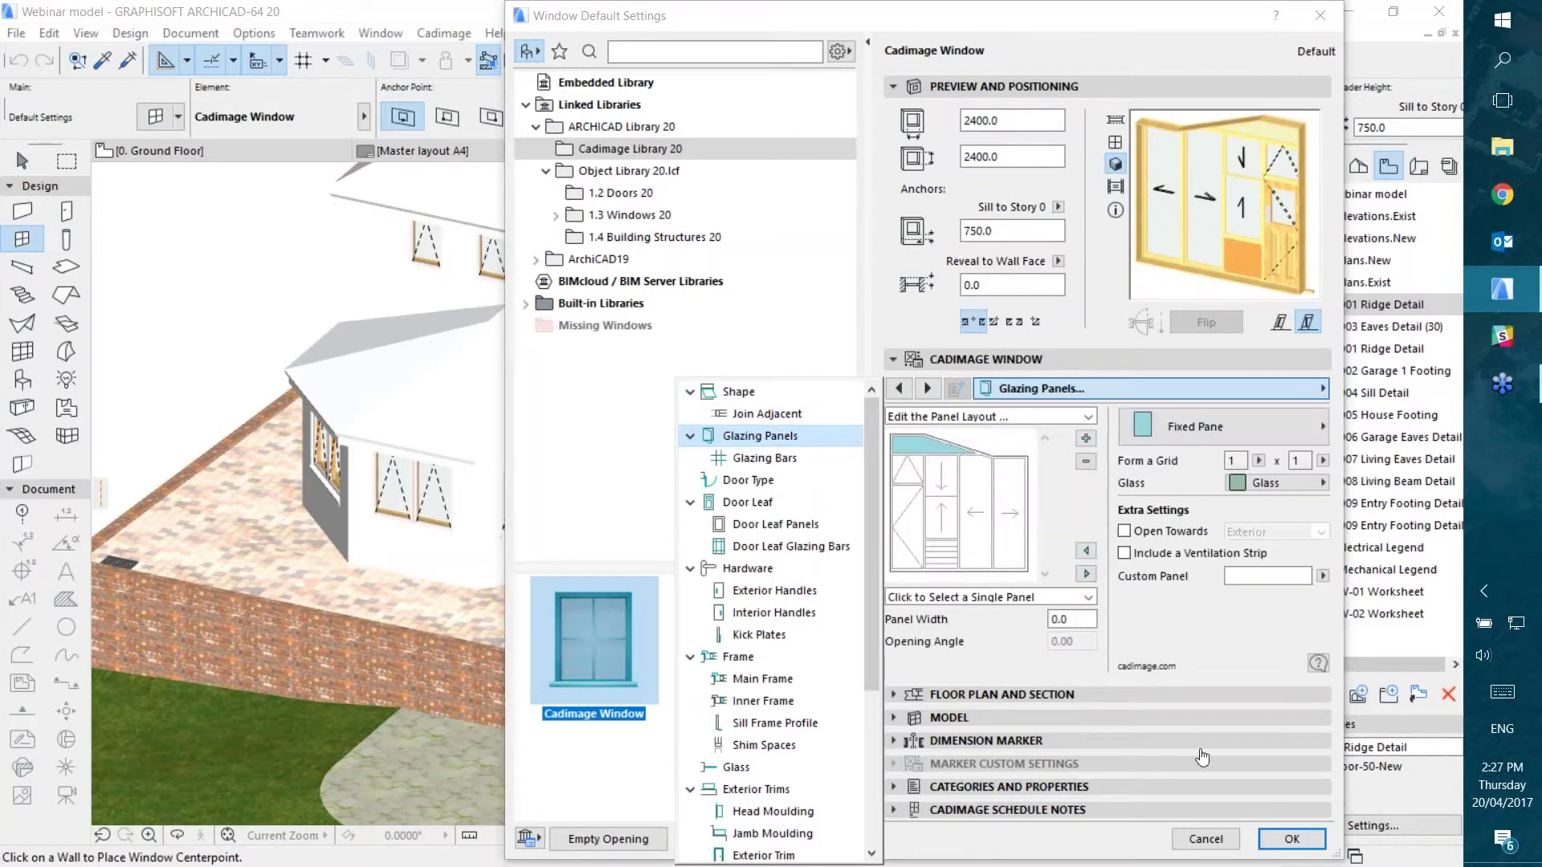
Step: Accept the window settings and place the Cadimage Window in the ground-floor exterior wall beside the bay, in the 3D view
click(1294, 842)
click(1291, 839)
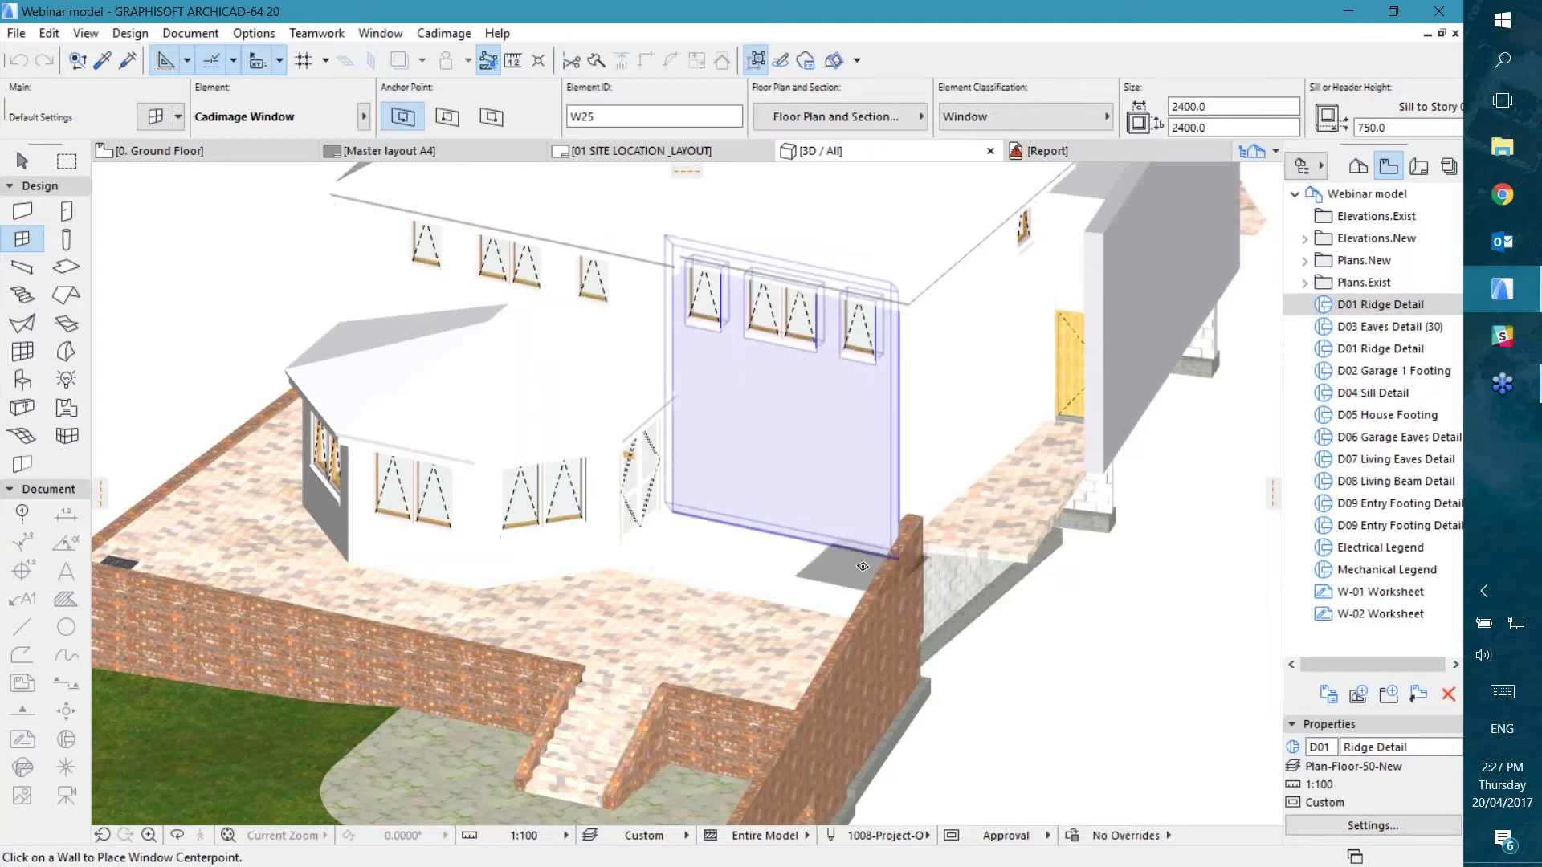
click(787, 518)
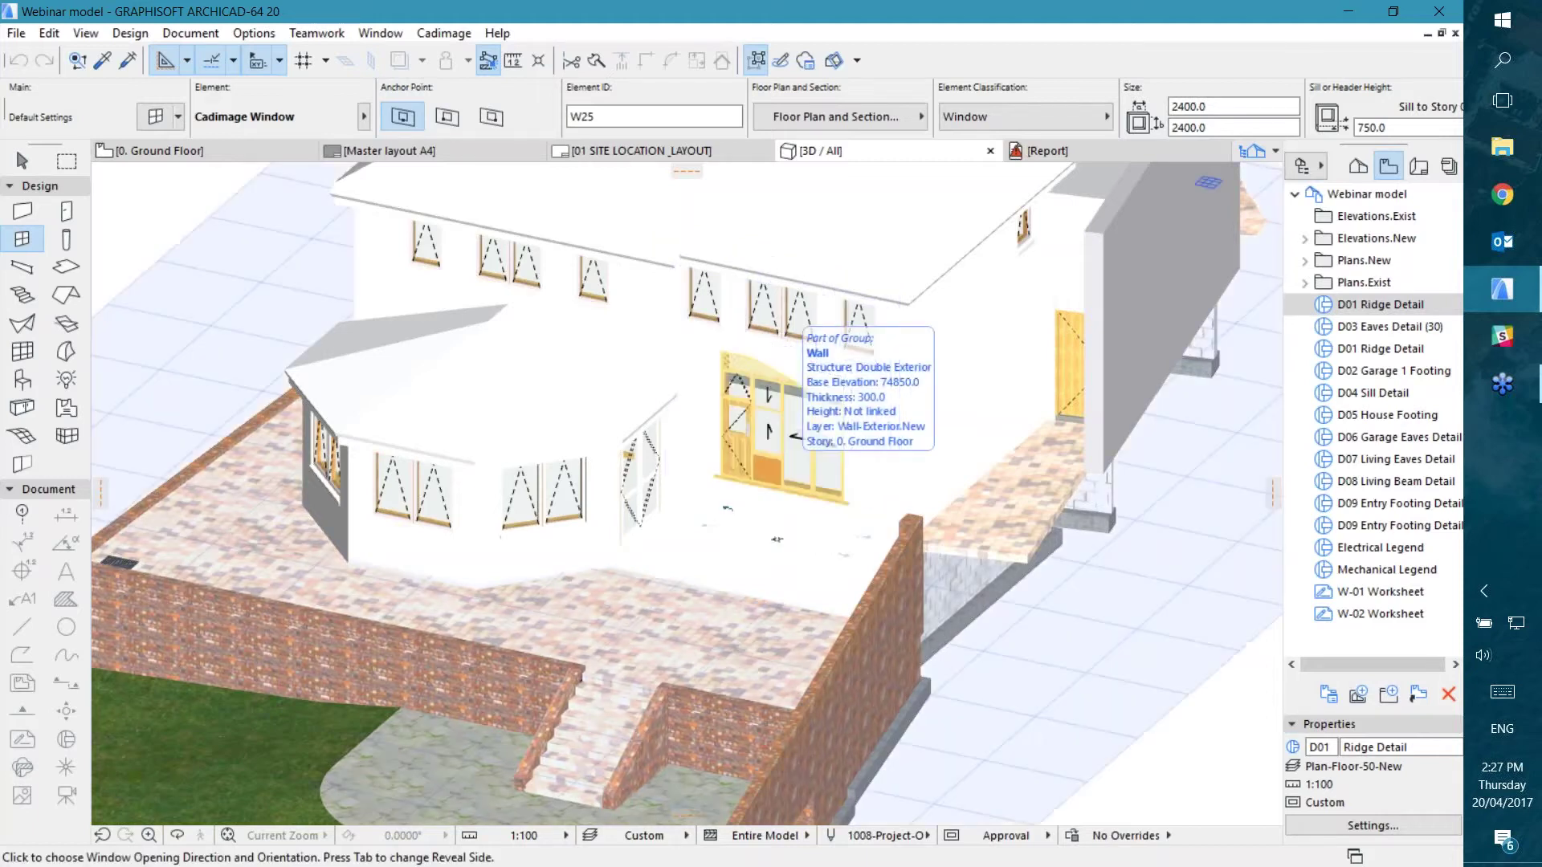
click(707, 466)
scroll(744, 477, up, 2)
scroll(744, 477, up, 2)
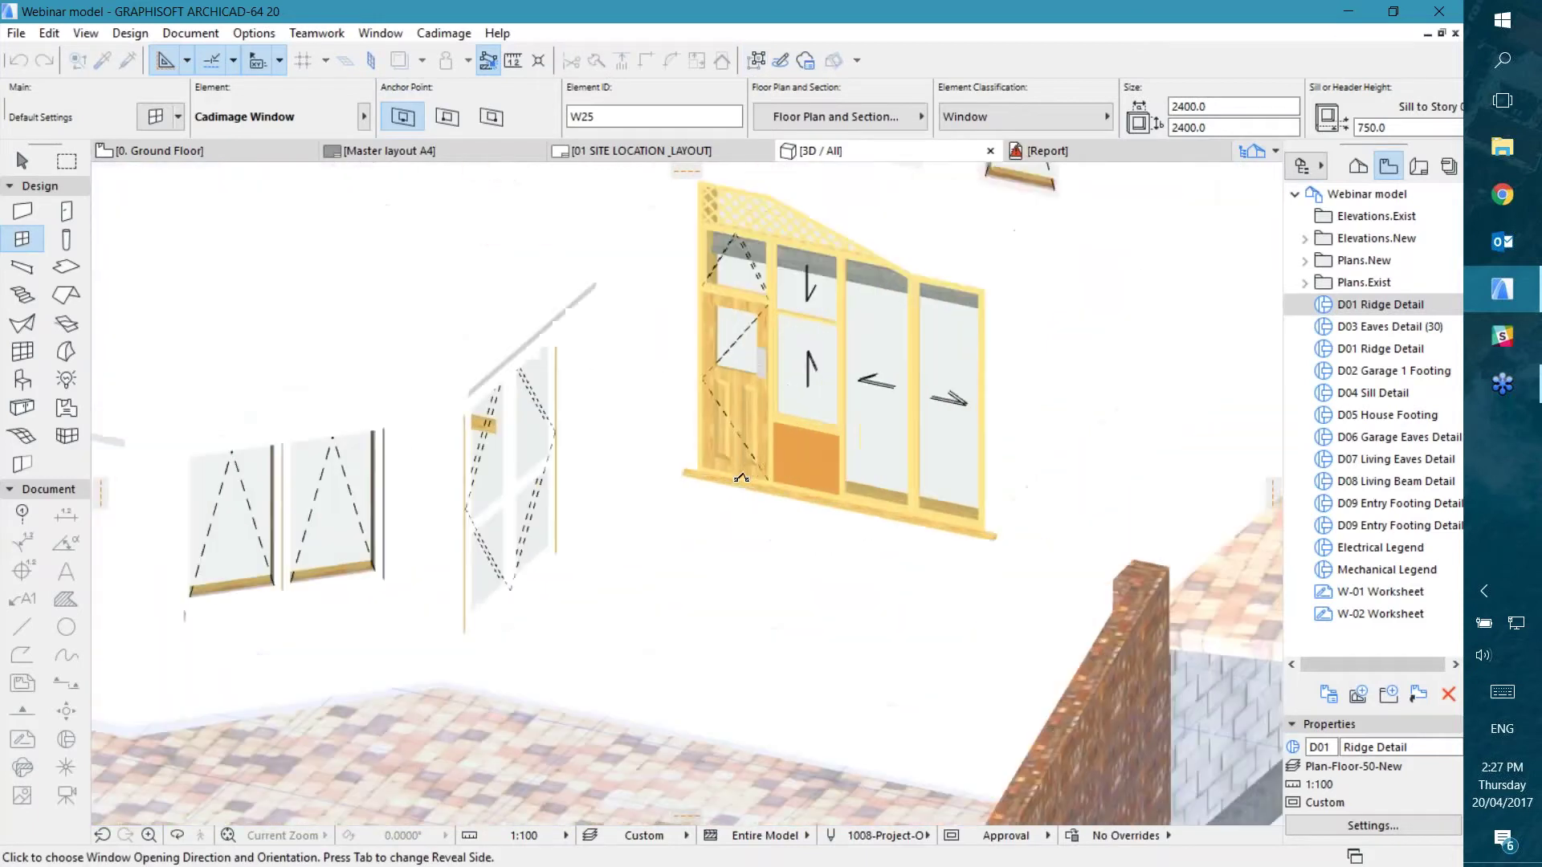
click(22, 160)
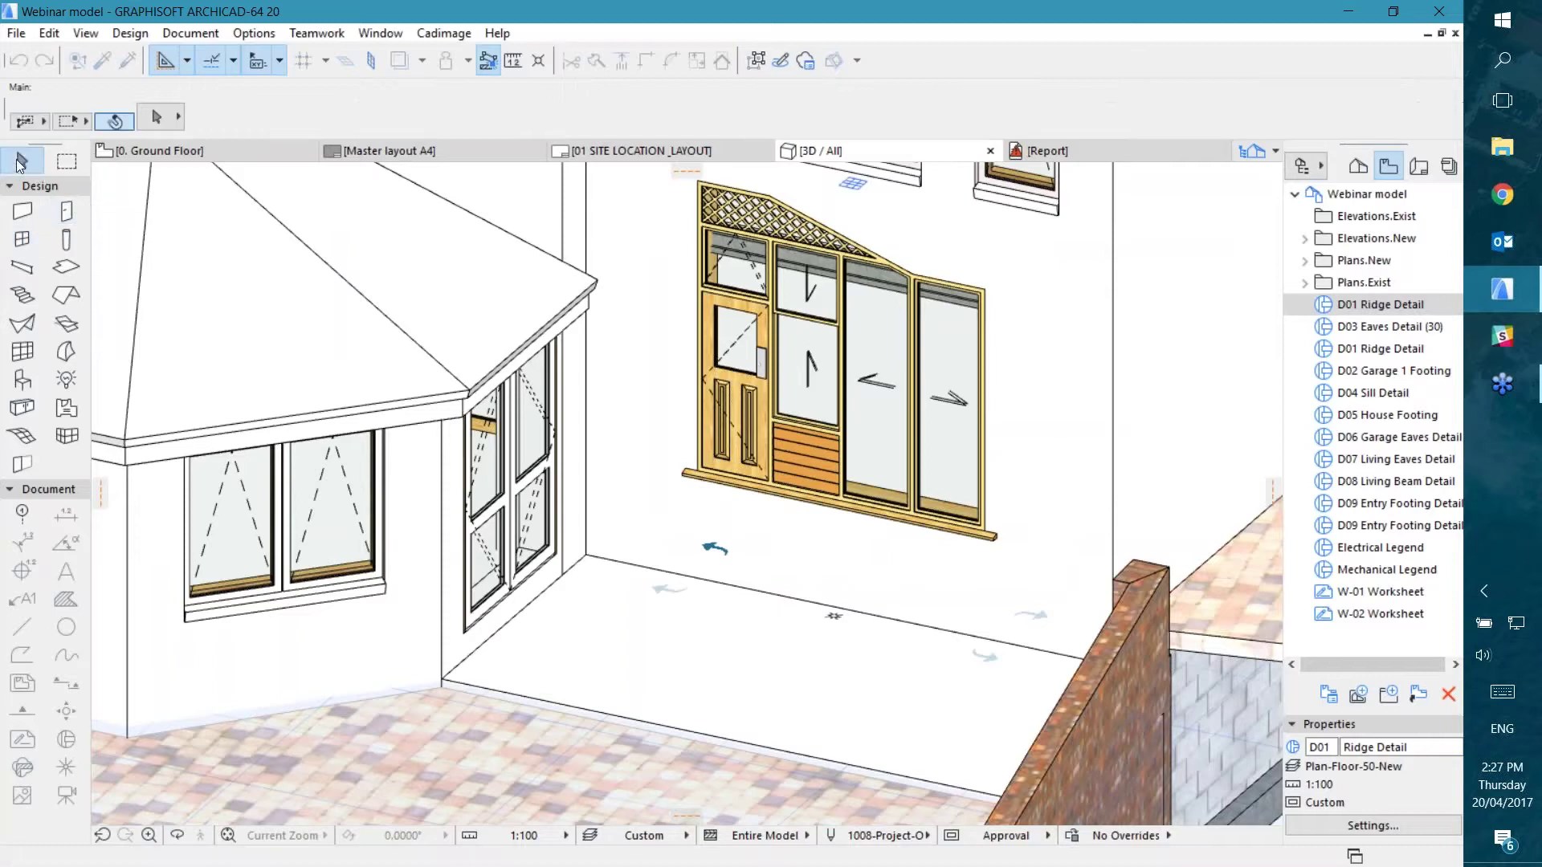
Step: Accept the Cadimage Window default settings and place the window in the exterior wall beside the bay, with its door panel on the bay side
click(895, 460)
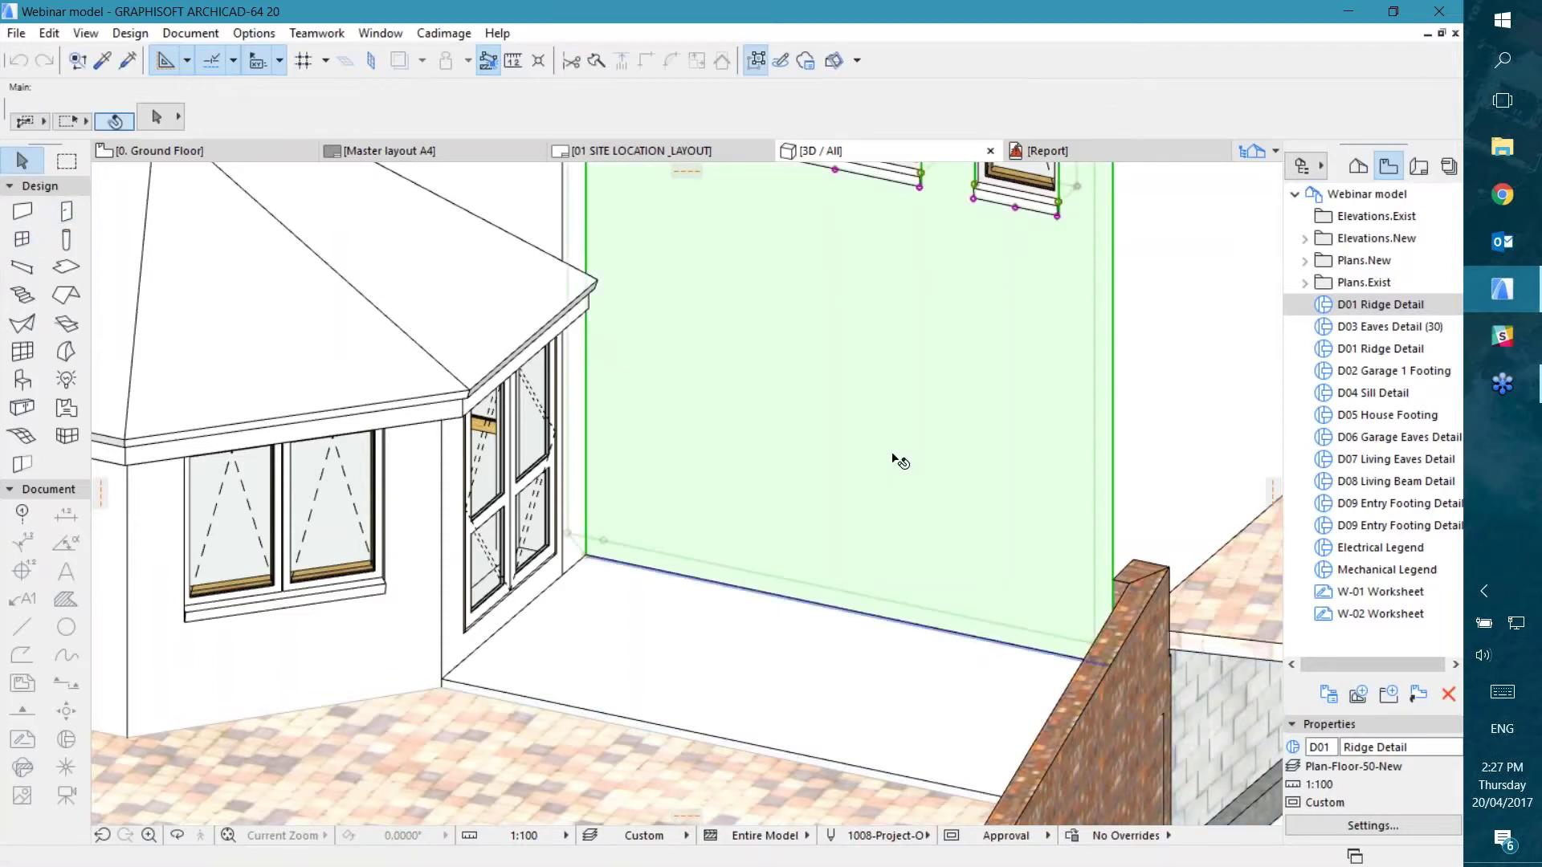
key(Escape)
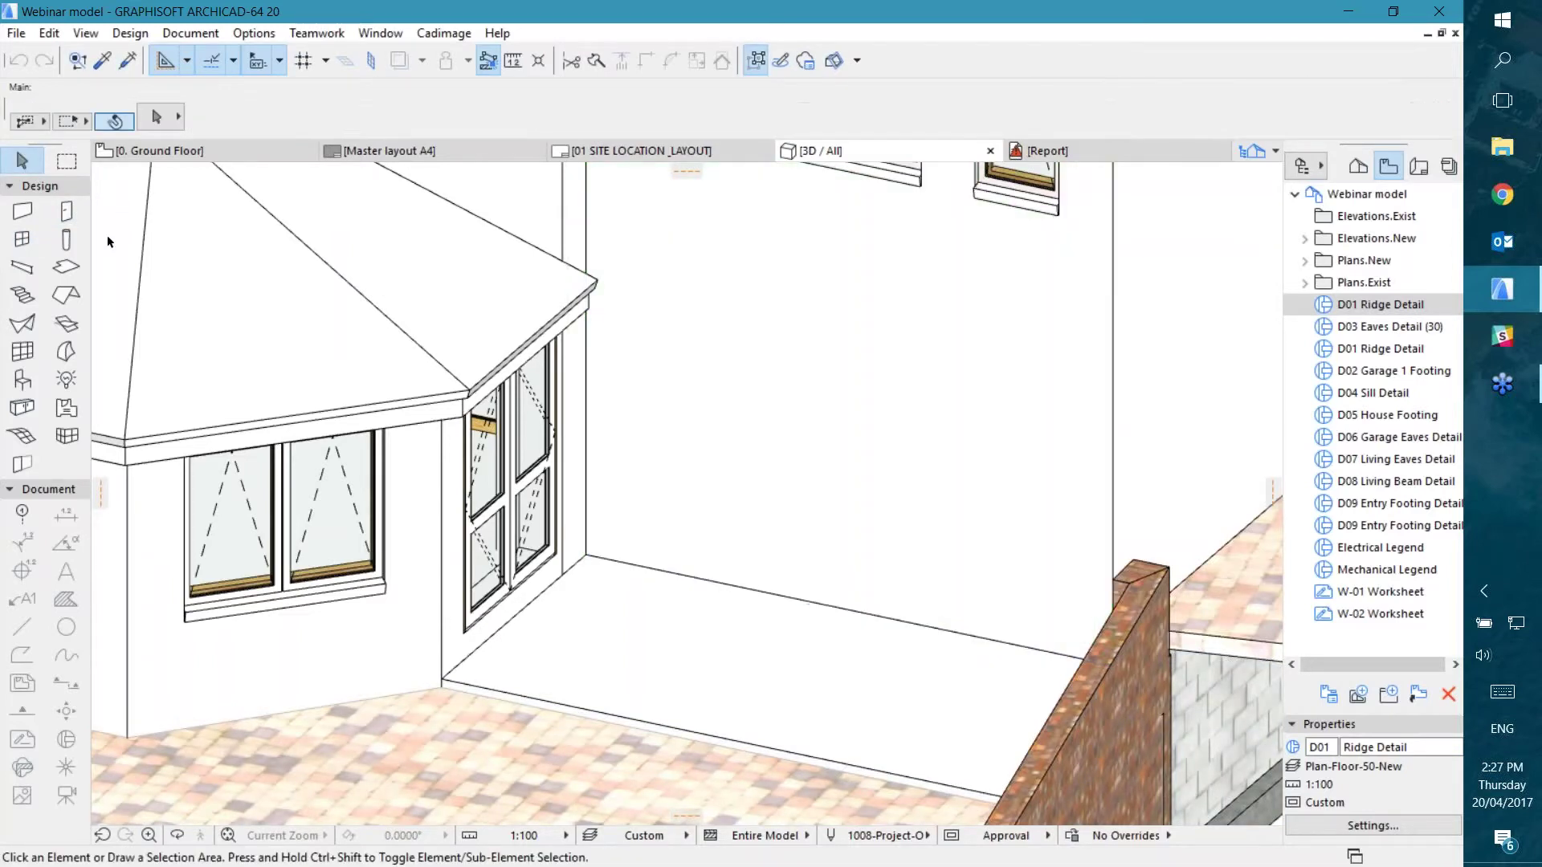
double_click(22, 239)
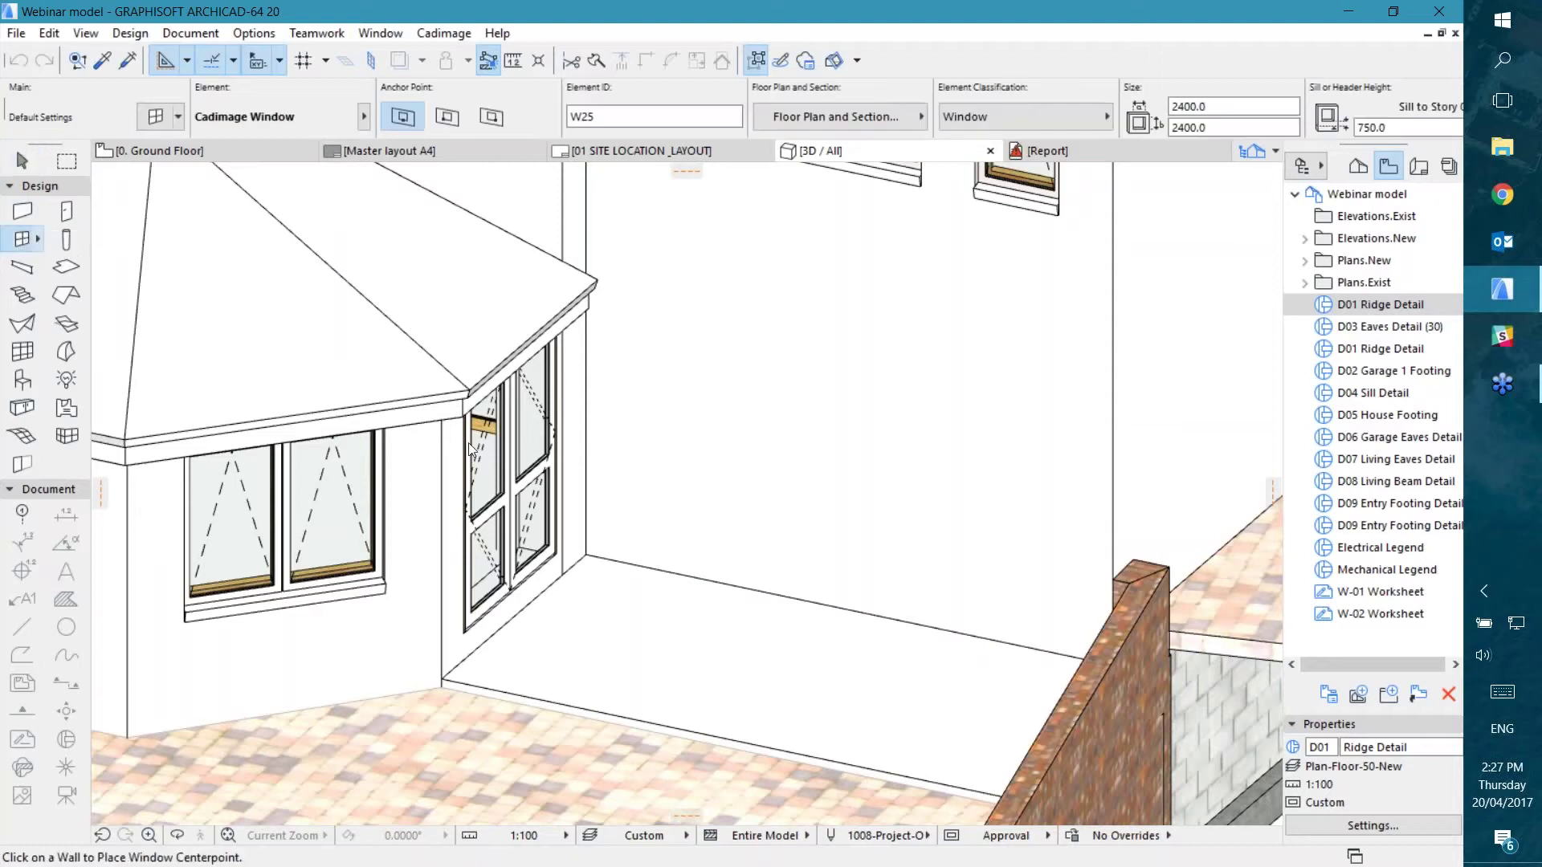
click(1290, 838)
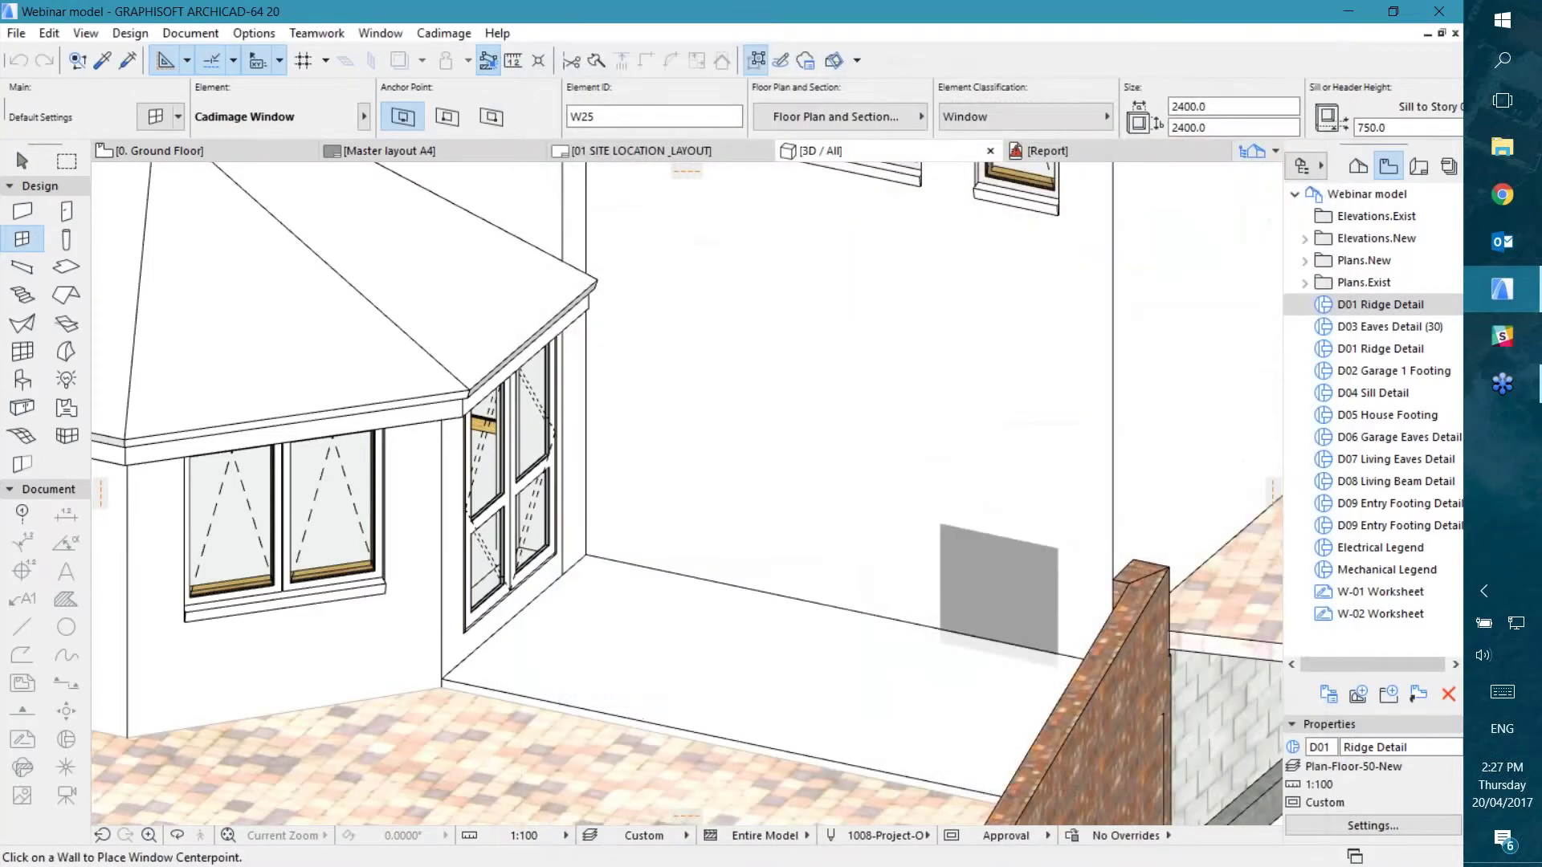
click(840, 429)
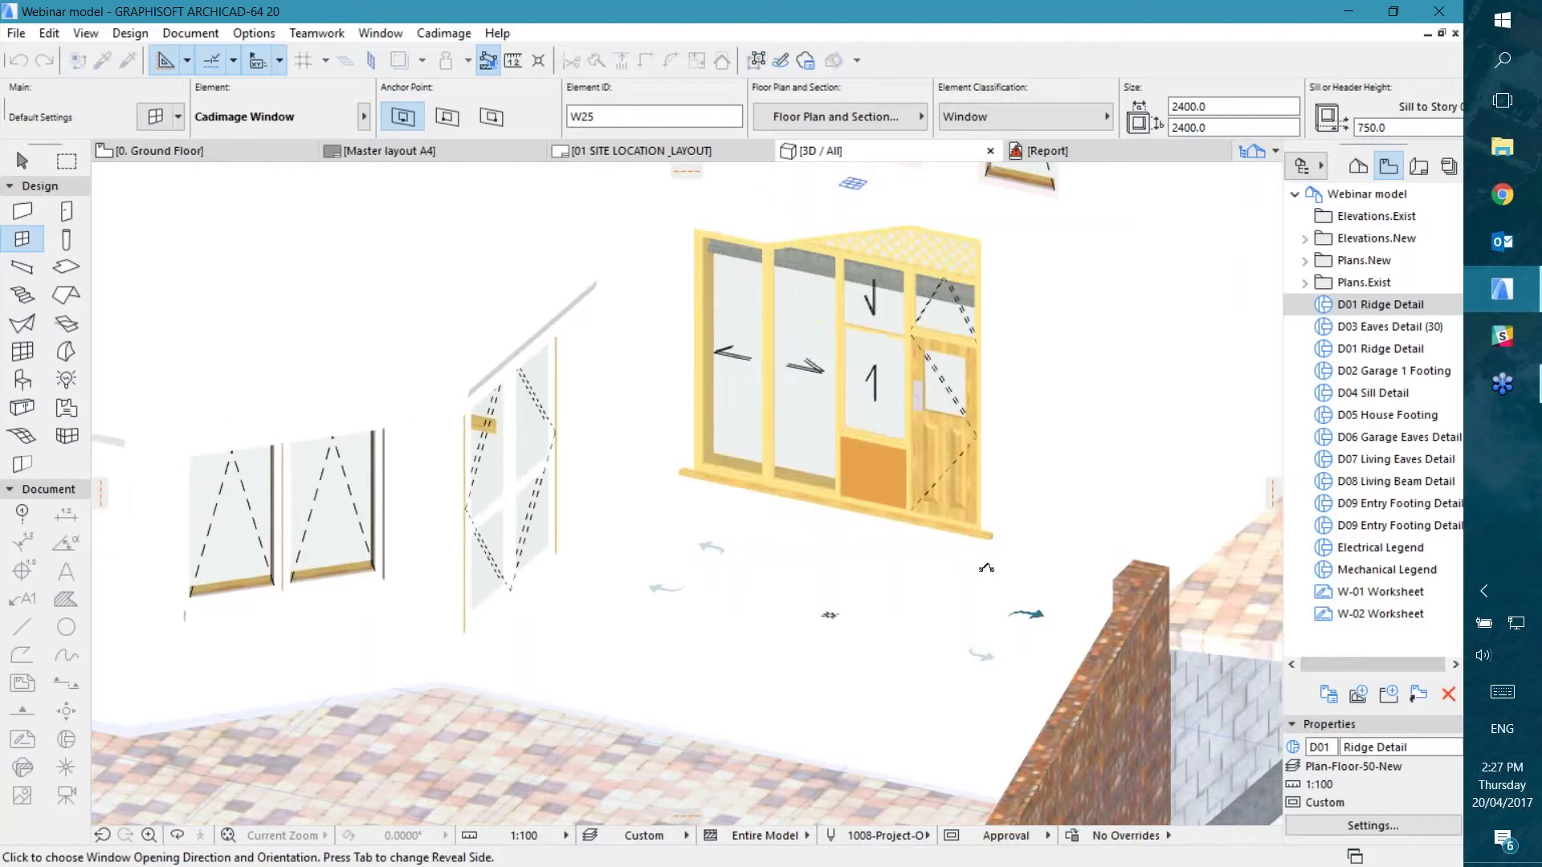
click(697, 562)
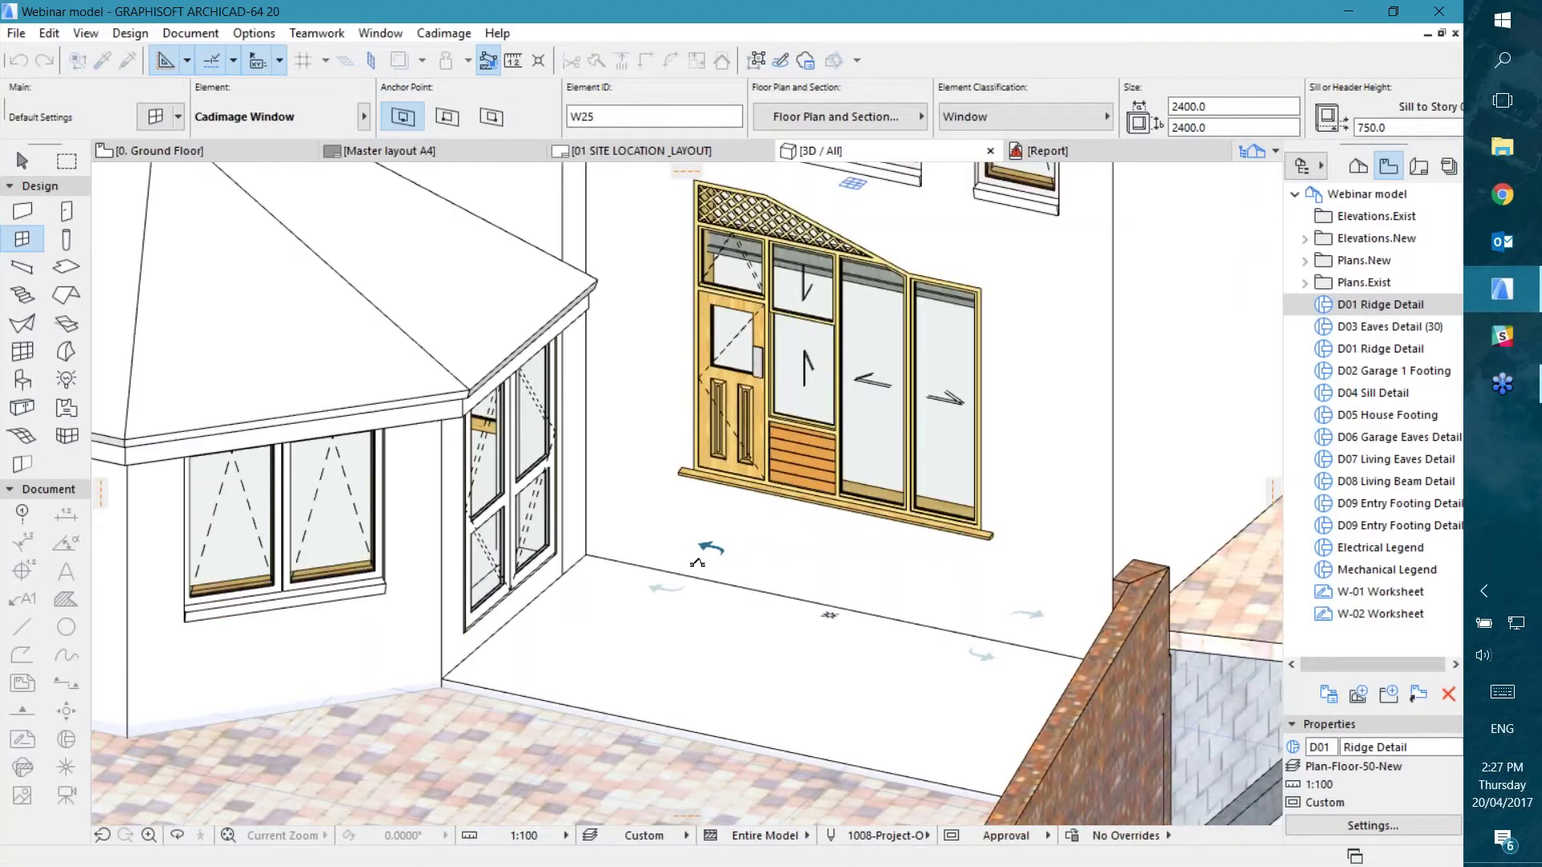
click(21, 160)
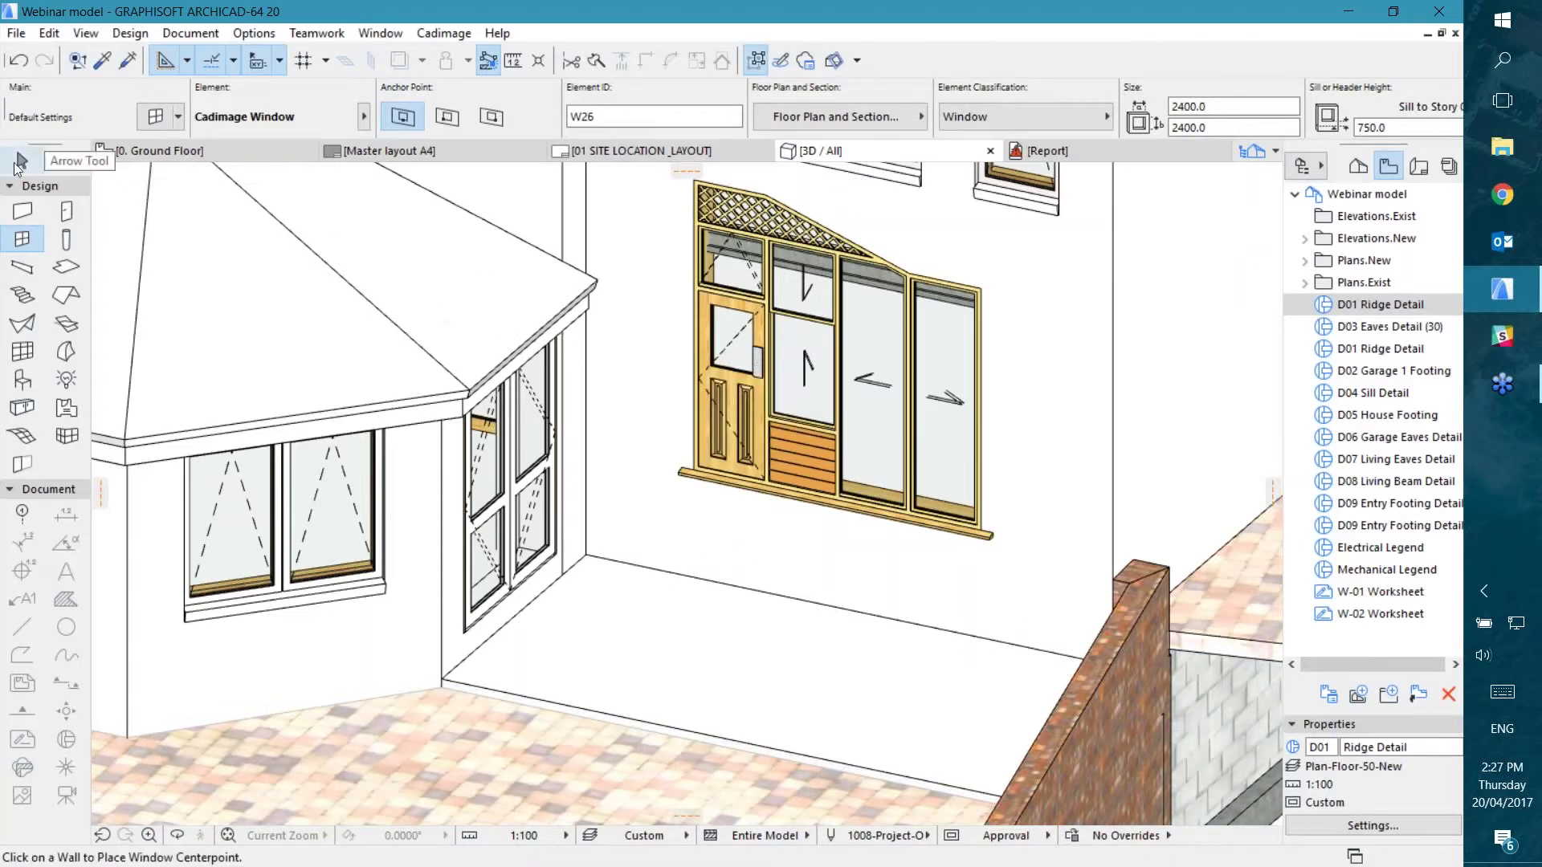
Step: Try to drag the exterior wall by the window's lower corner, undo the move and clear the selection
click(949, 549)
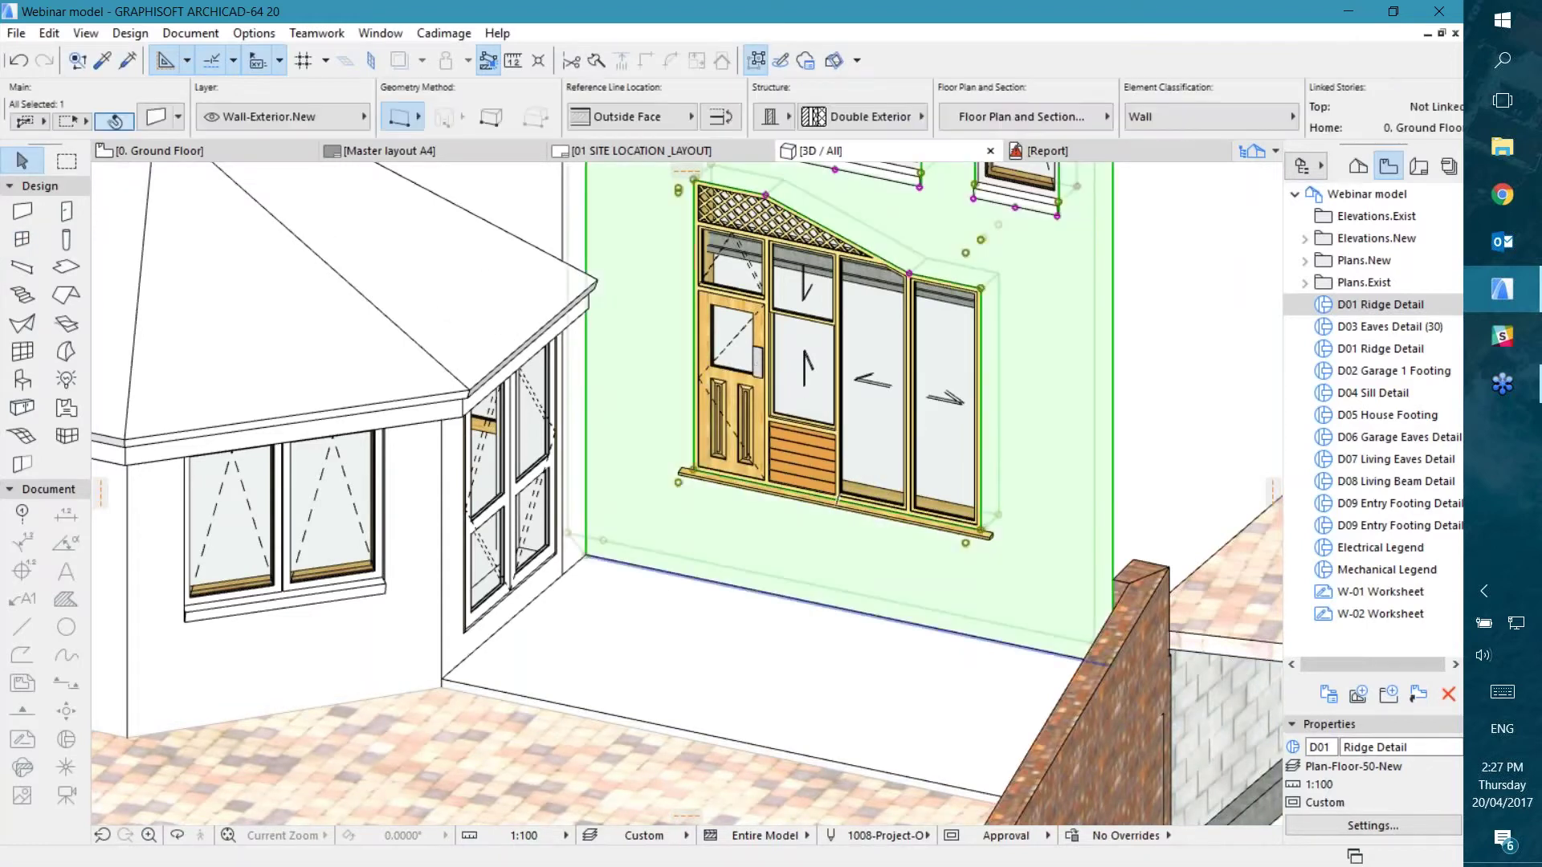
click(982, 533)
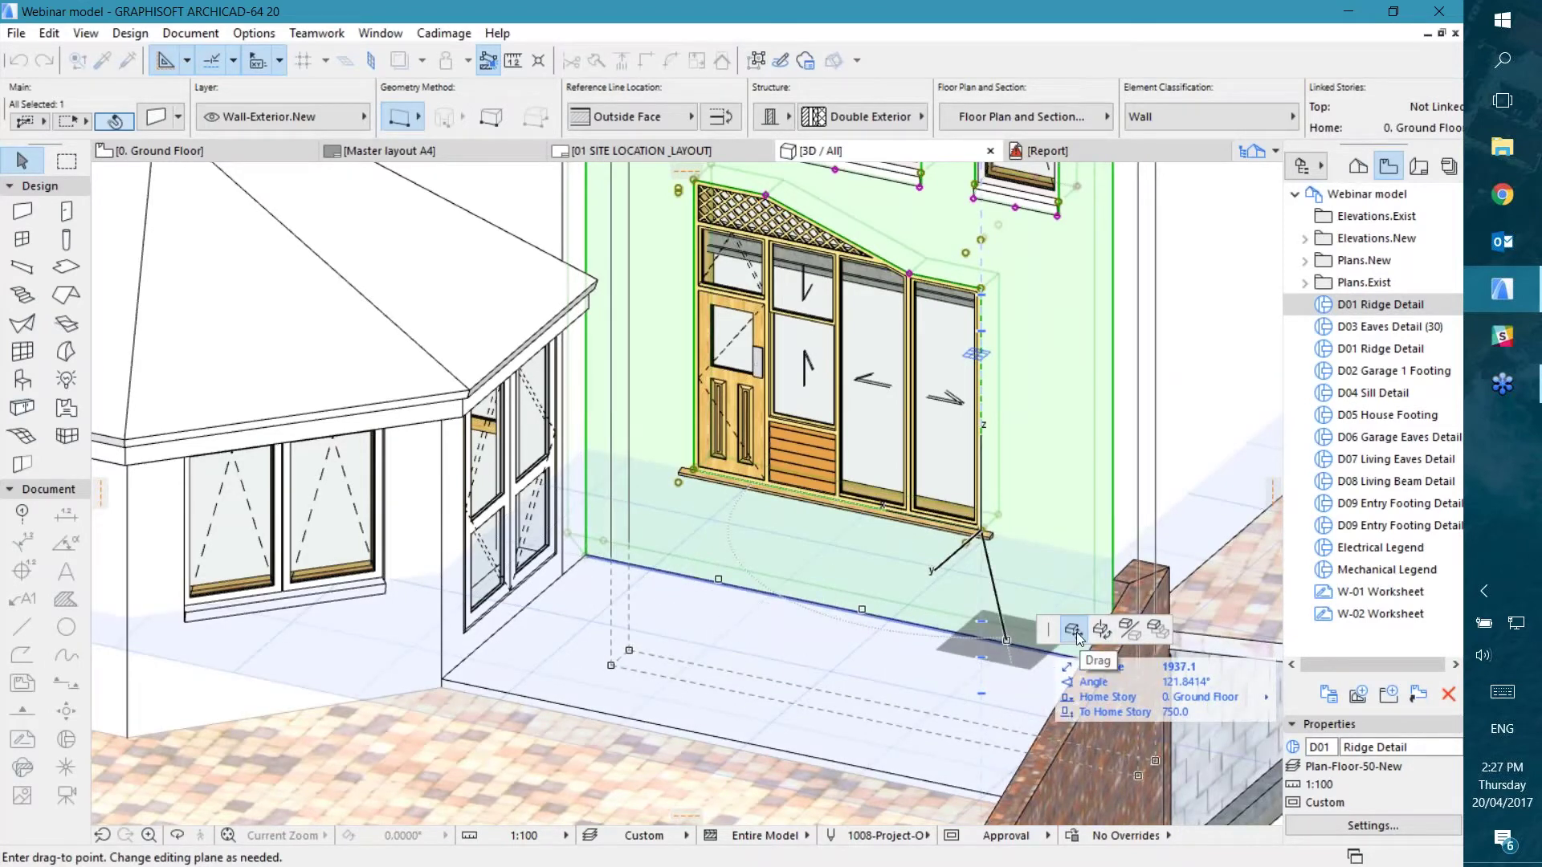
click(952, 626)
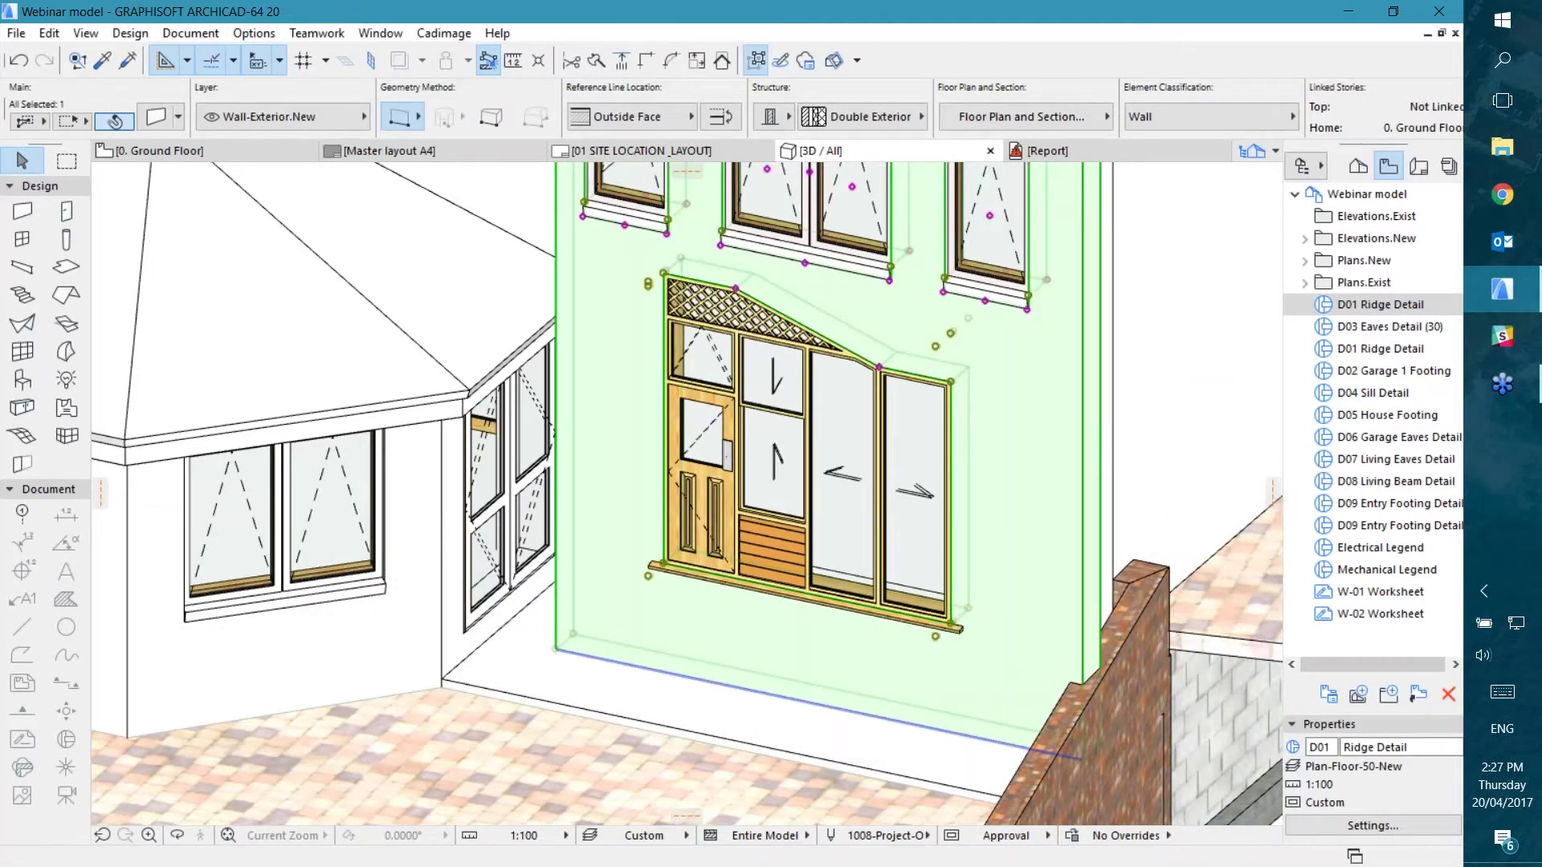
key(ctrl+z)
key(Escape)
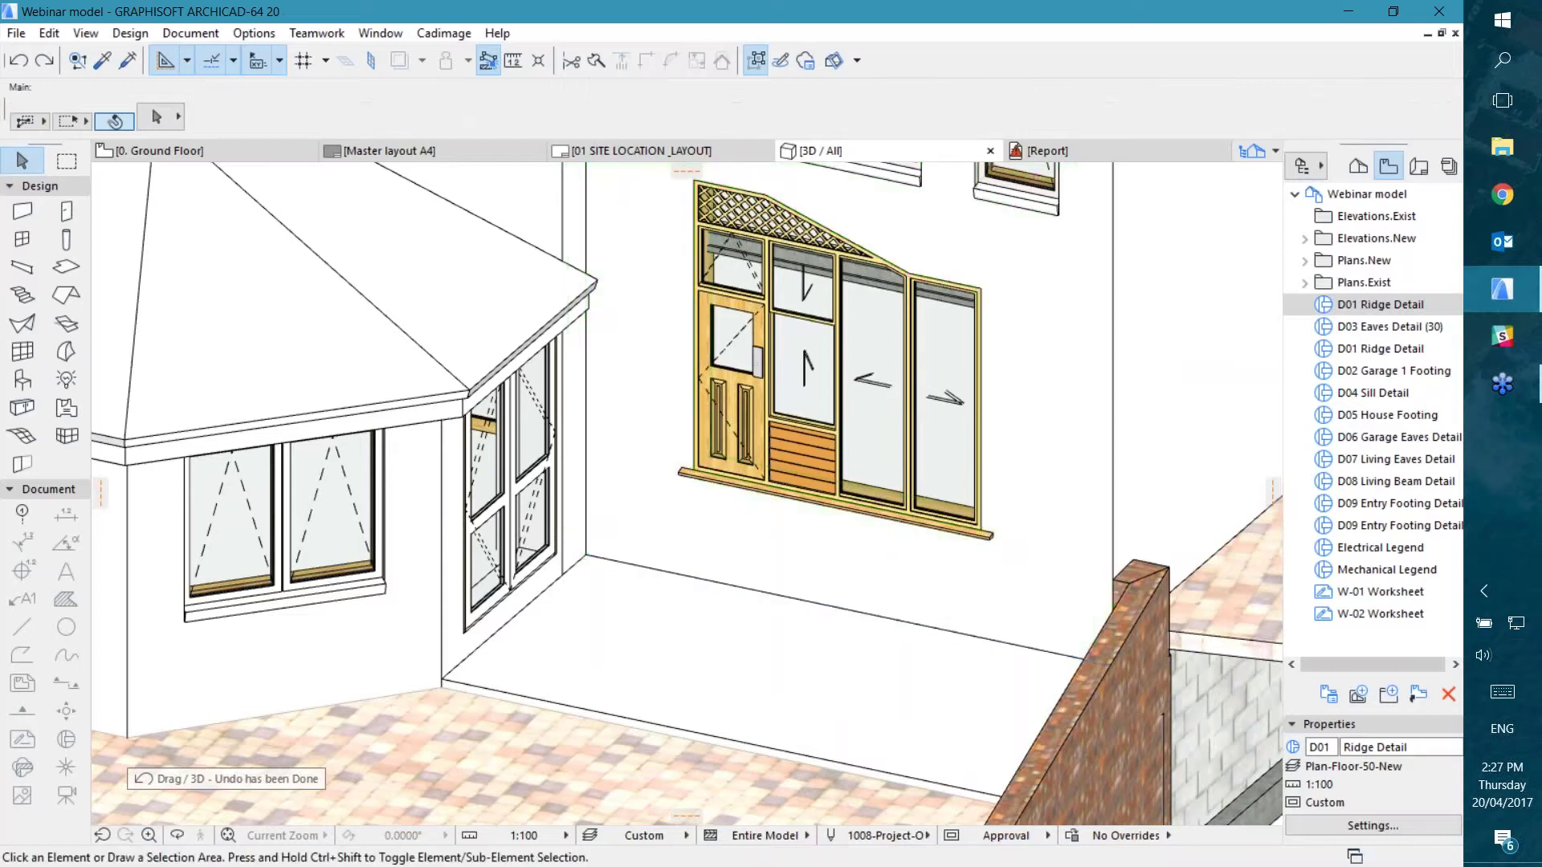
click(837, 499)
key(Escape)
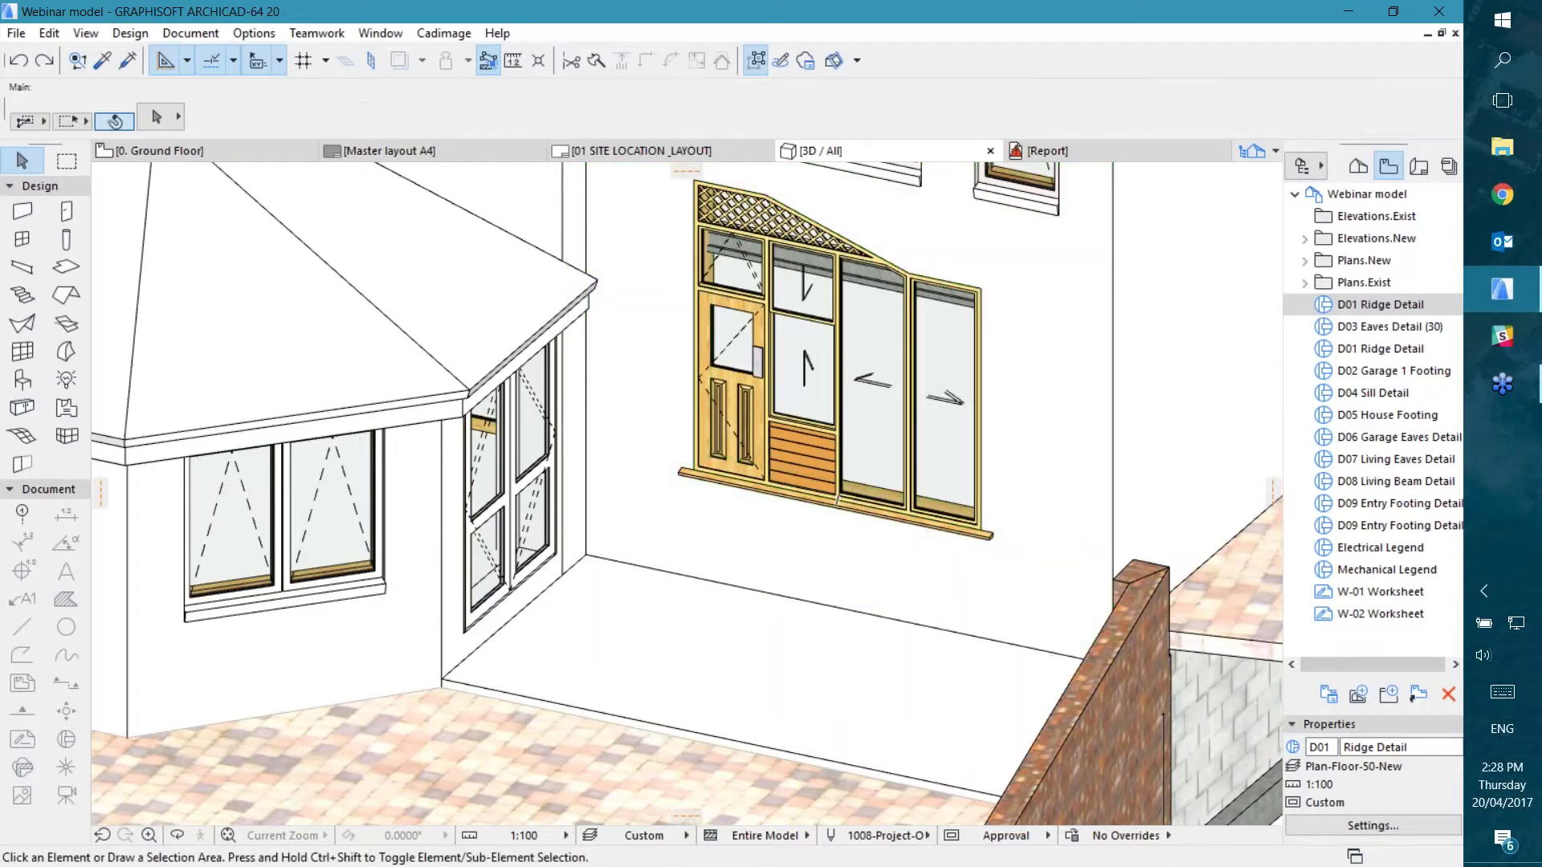
Step: Lower the placed Cadimage Window vertically to the foot of the exterior wall, at a sill height of about -139
click(697, 470)
click(697, 470)
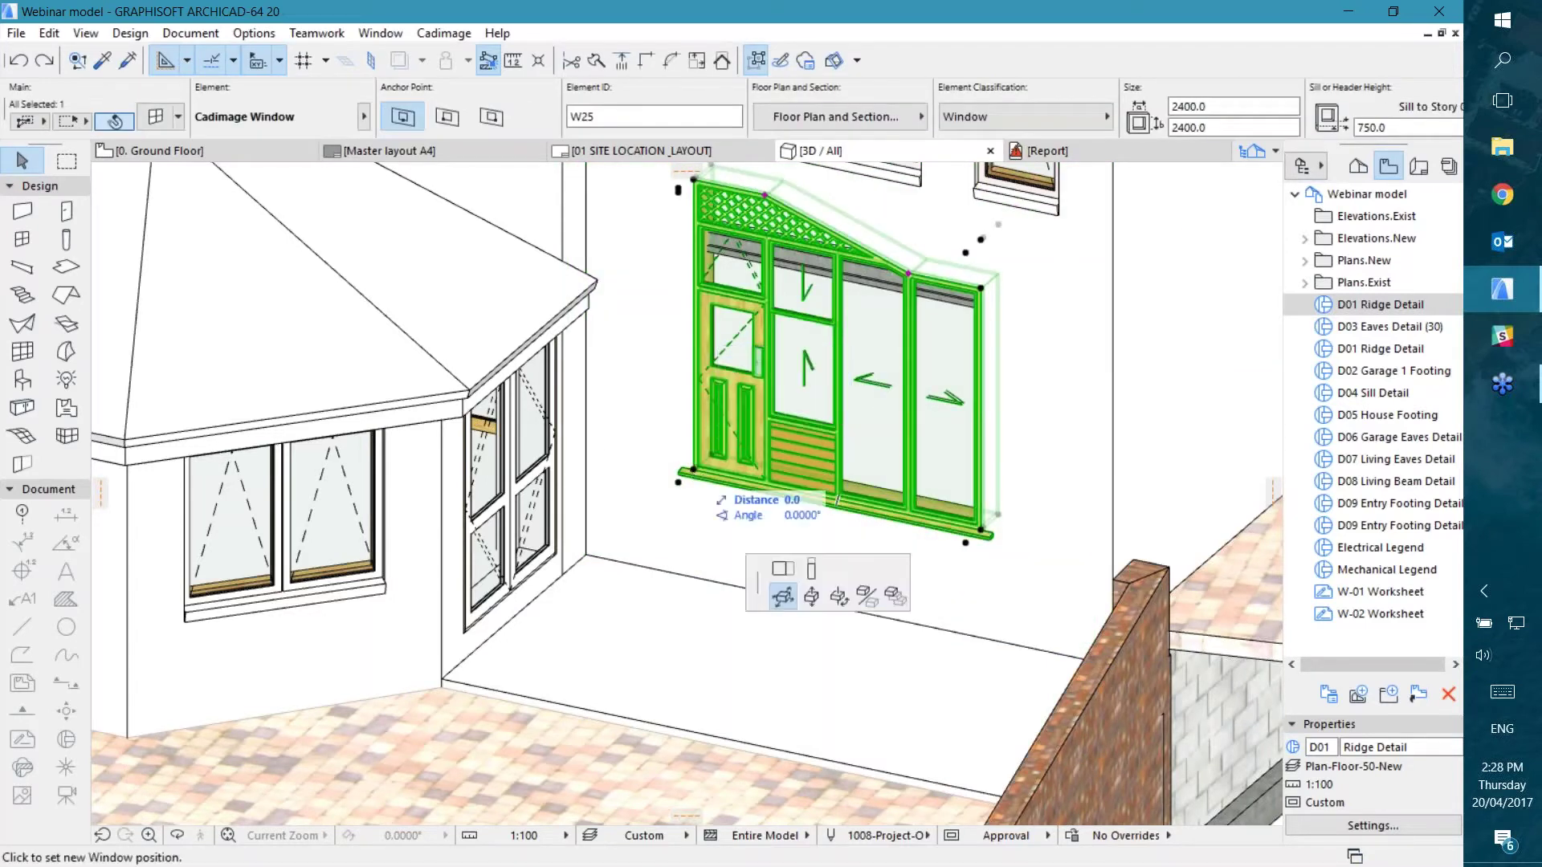
click(811, 595)
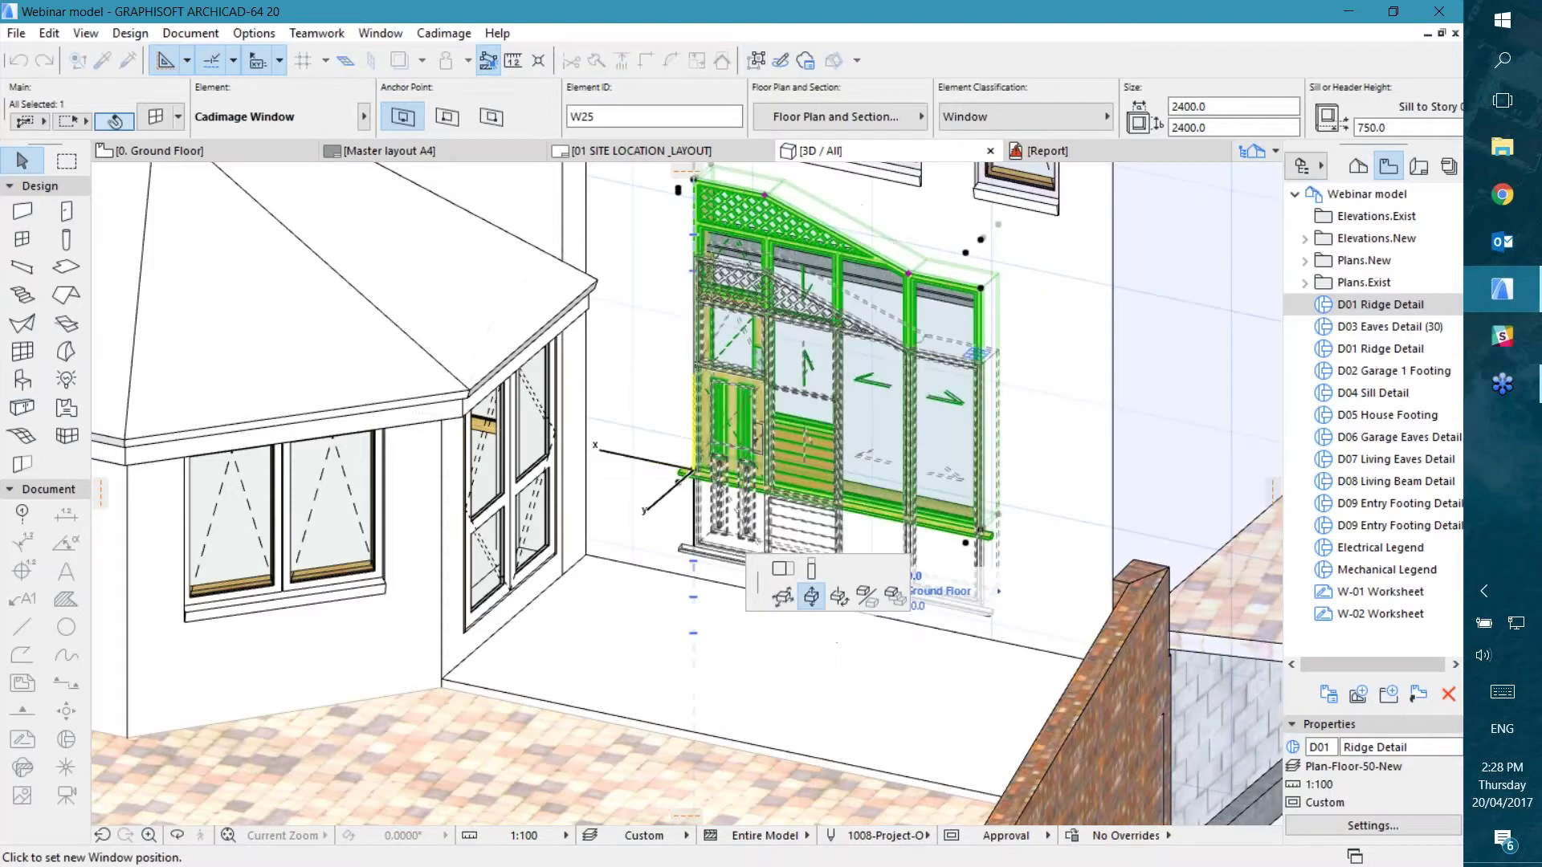
click(693, 577)
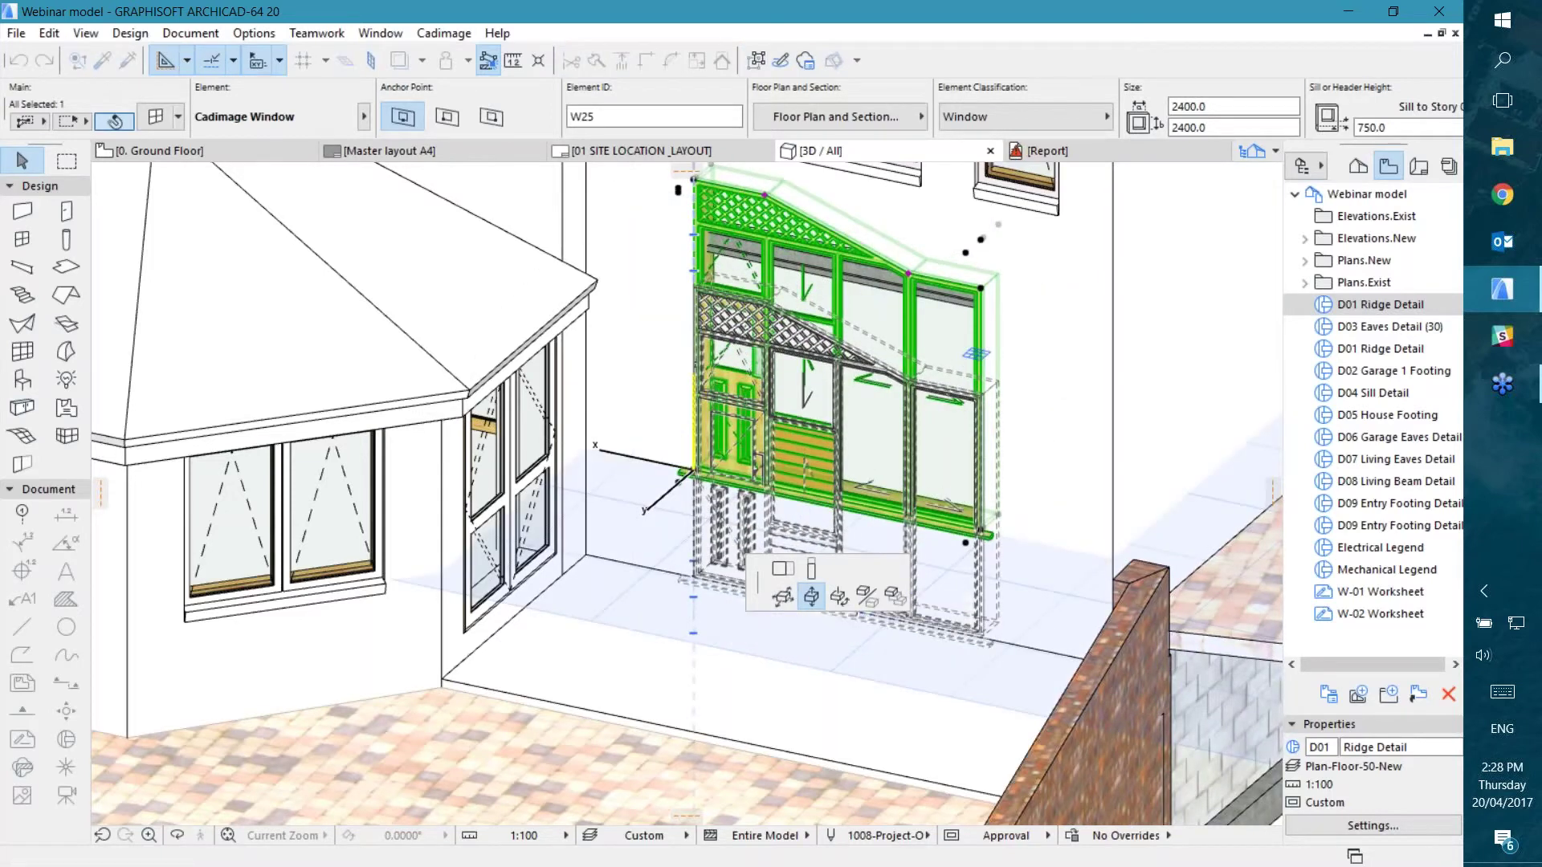
key(Escape)
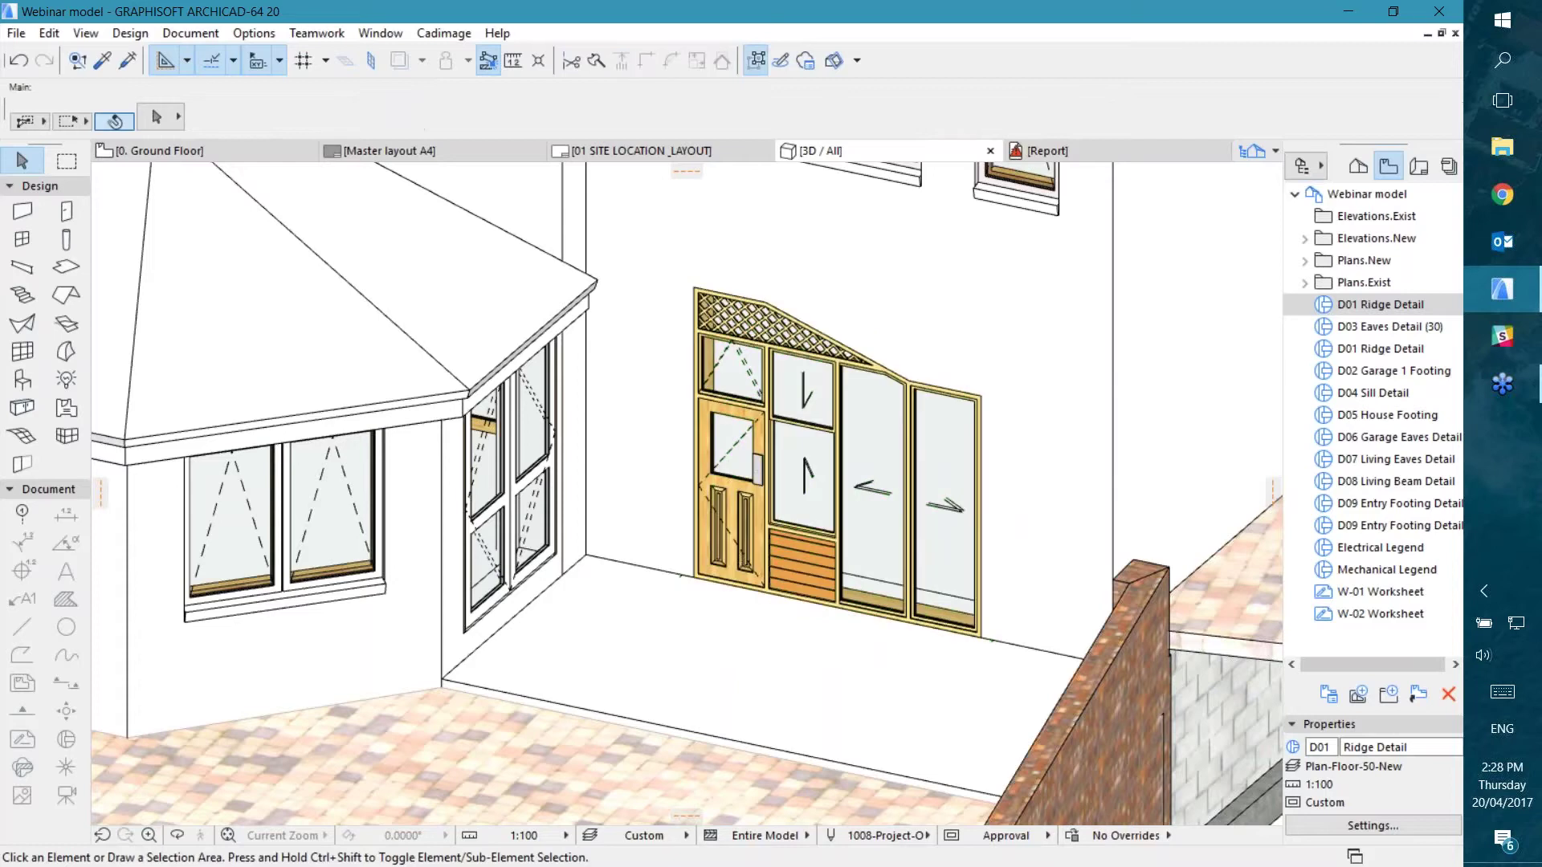
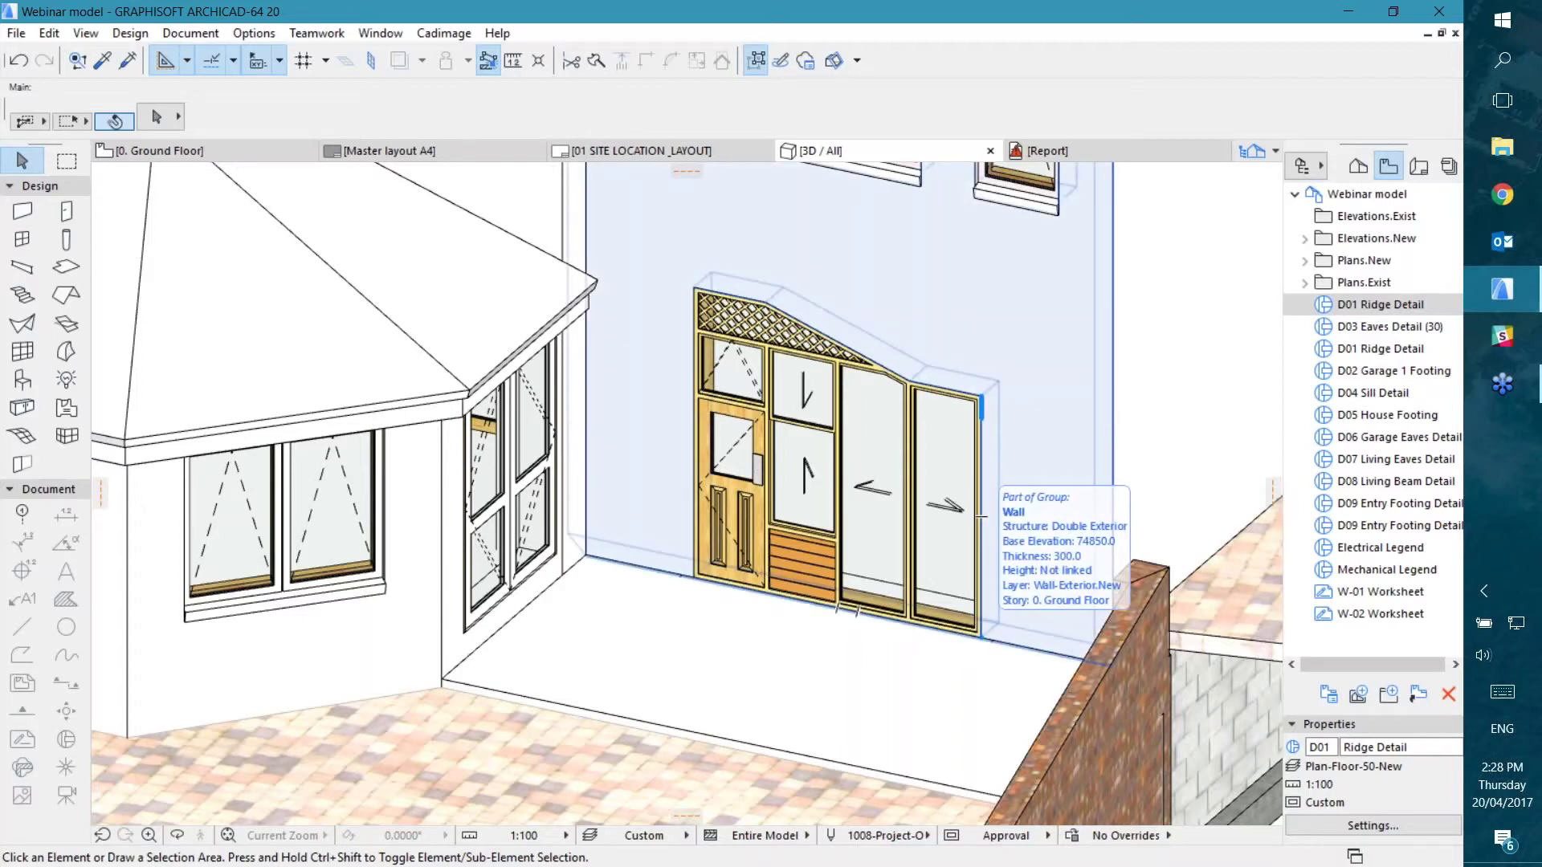
Step: Examine the placed window's selection settings, close them without changes and deselect the window
click(981, 633)
click(158, 118)
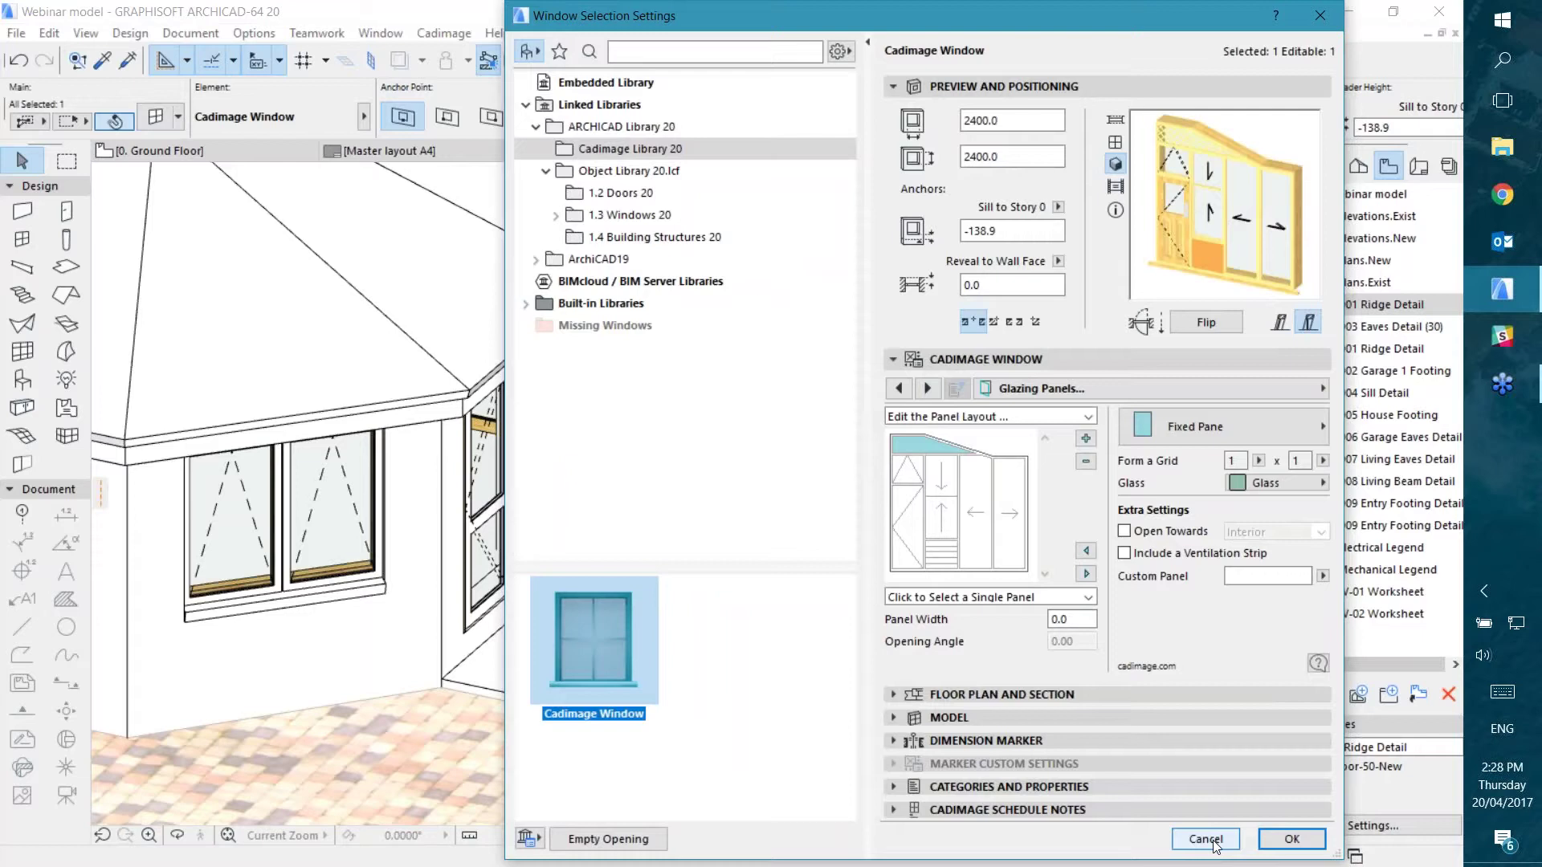
click(1206, 839)
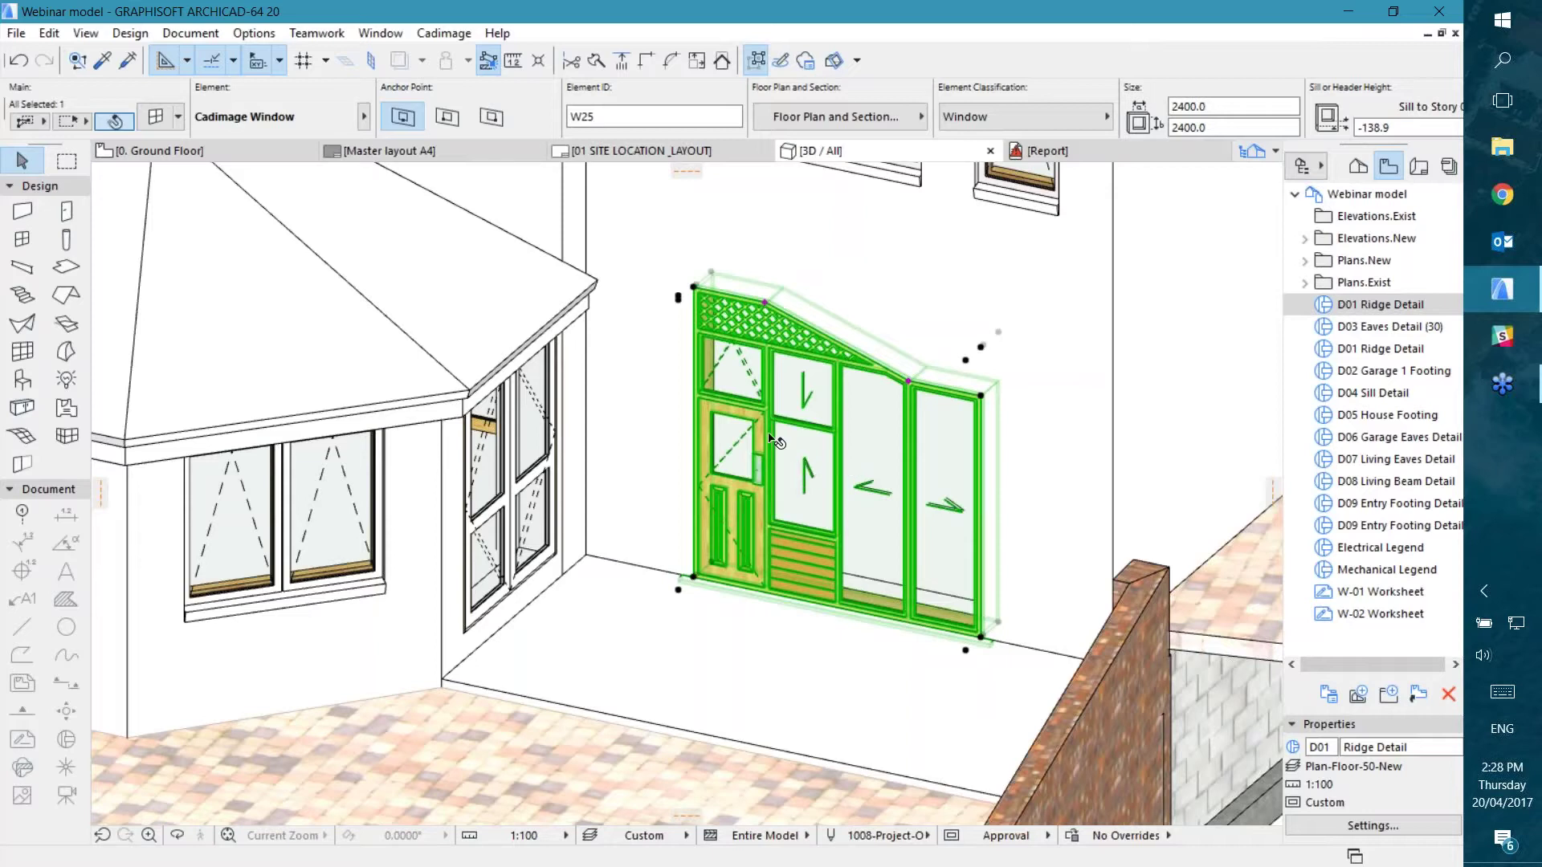
key(Escape)
click(843, 484)
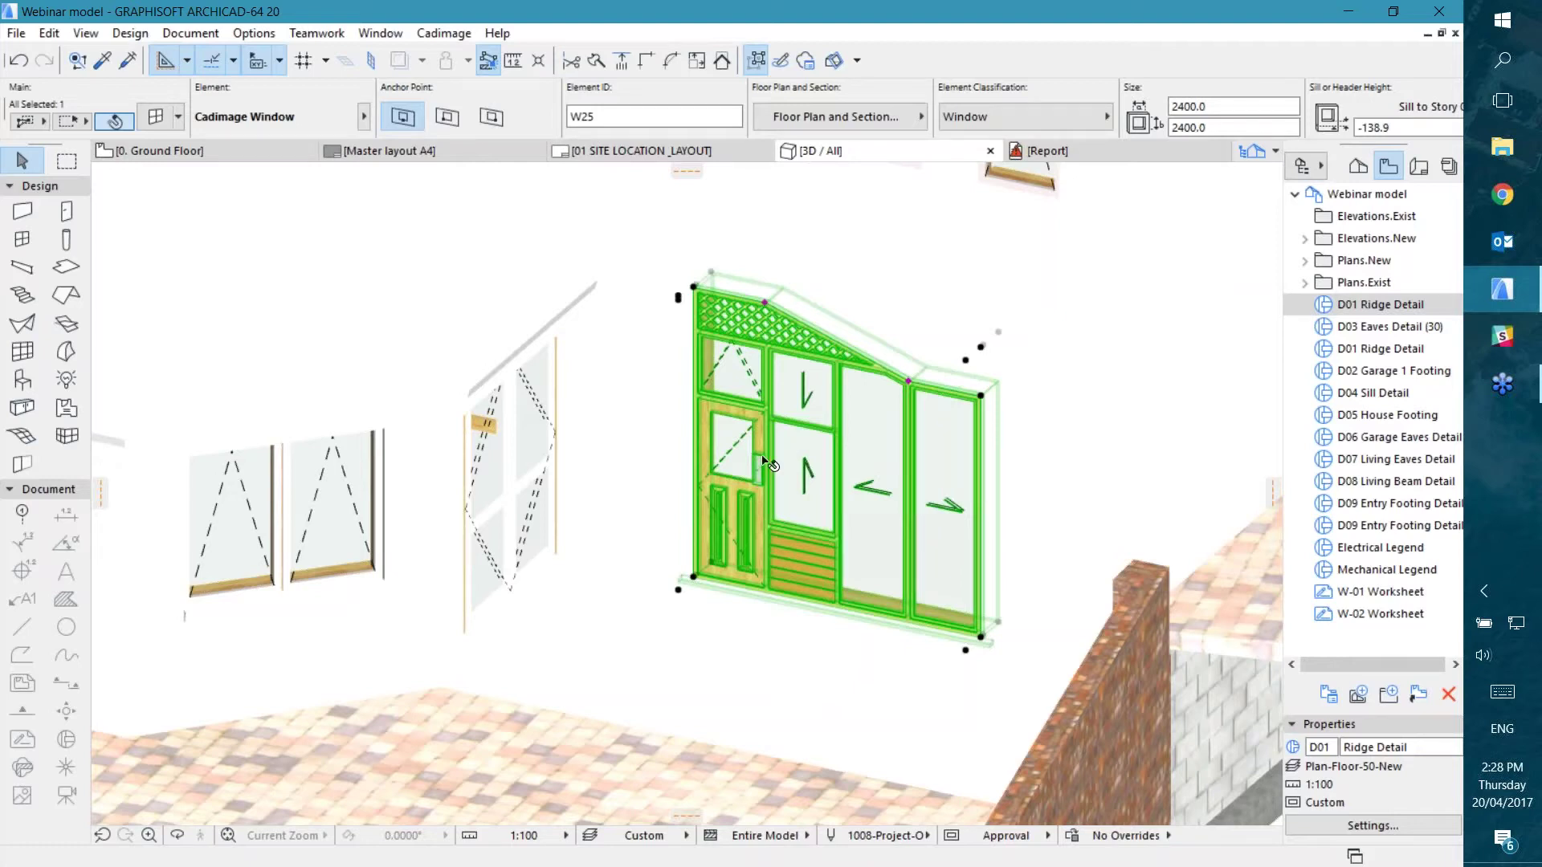
key(Escape)
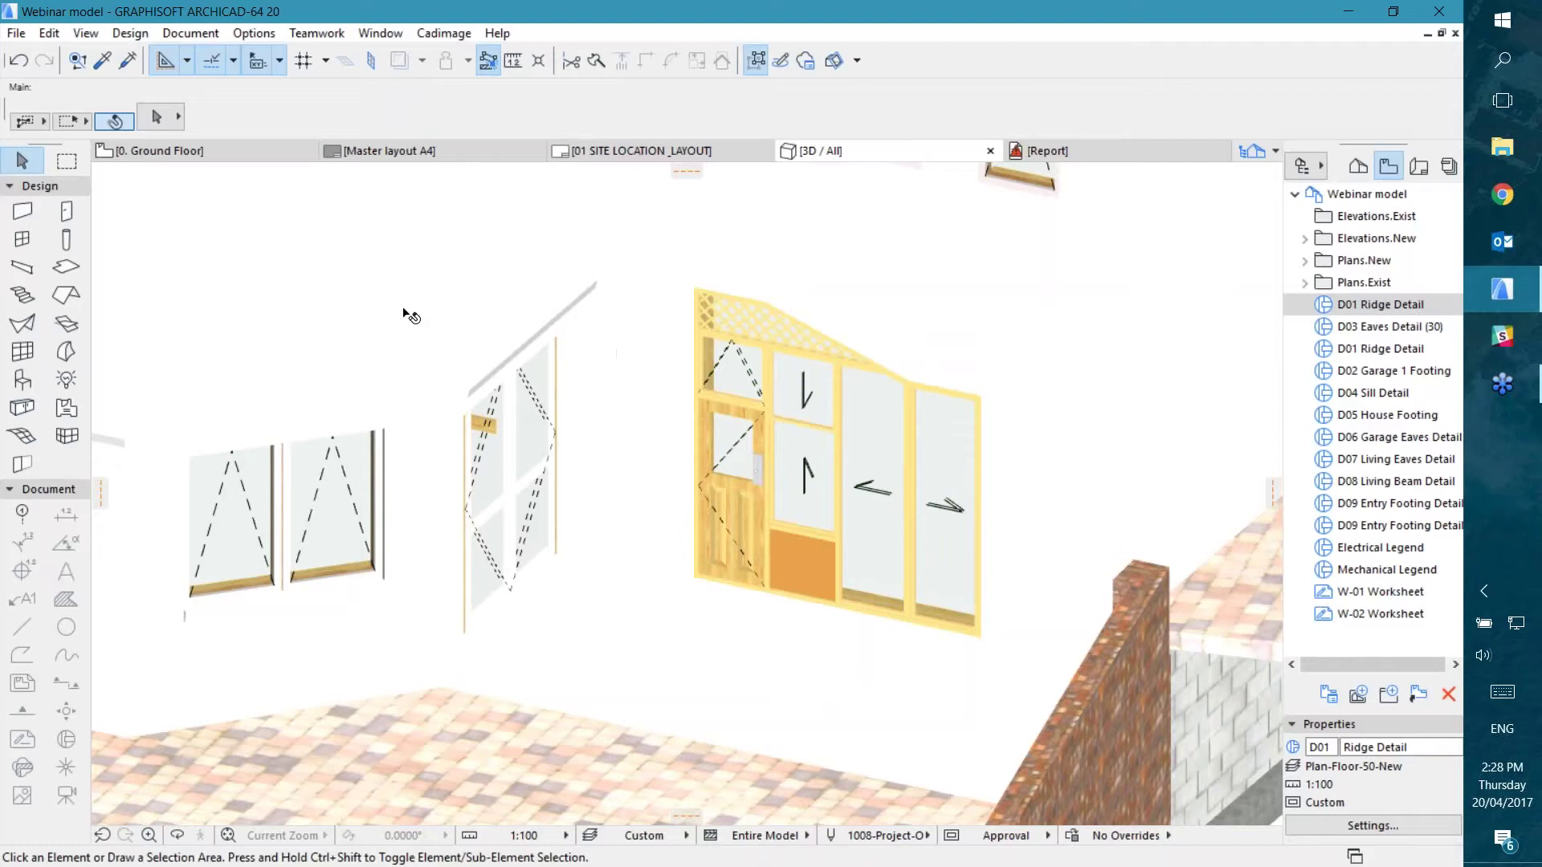
Step: Open the door default settings, view the Cadimage Garage Door and return to the Cadimage Door object
click(66, 211)
double_click(66, 211)
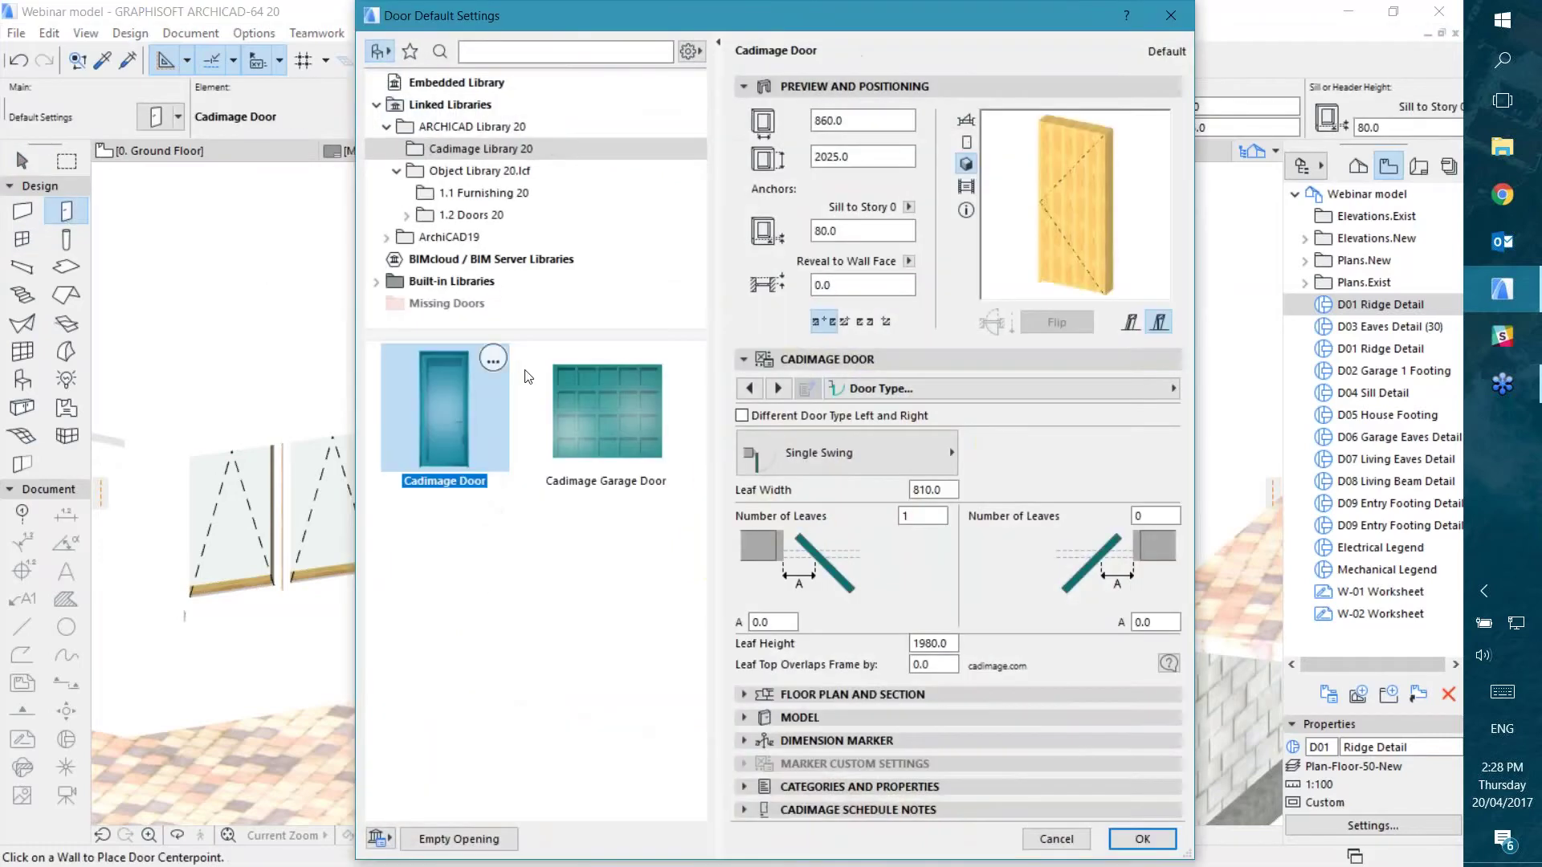
click(612, 424)
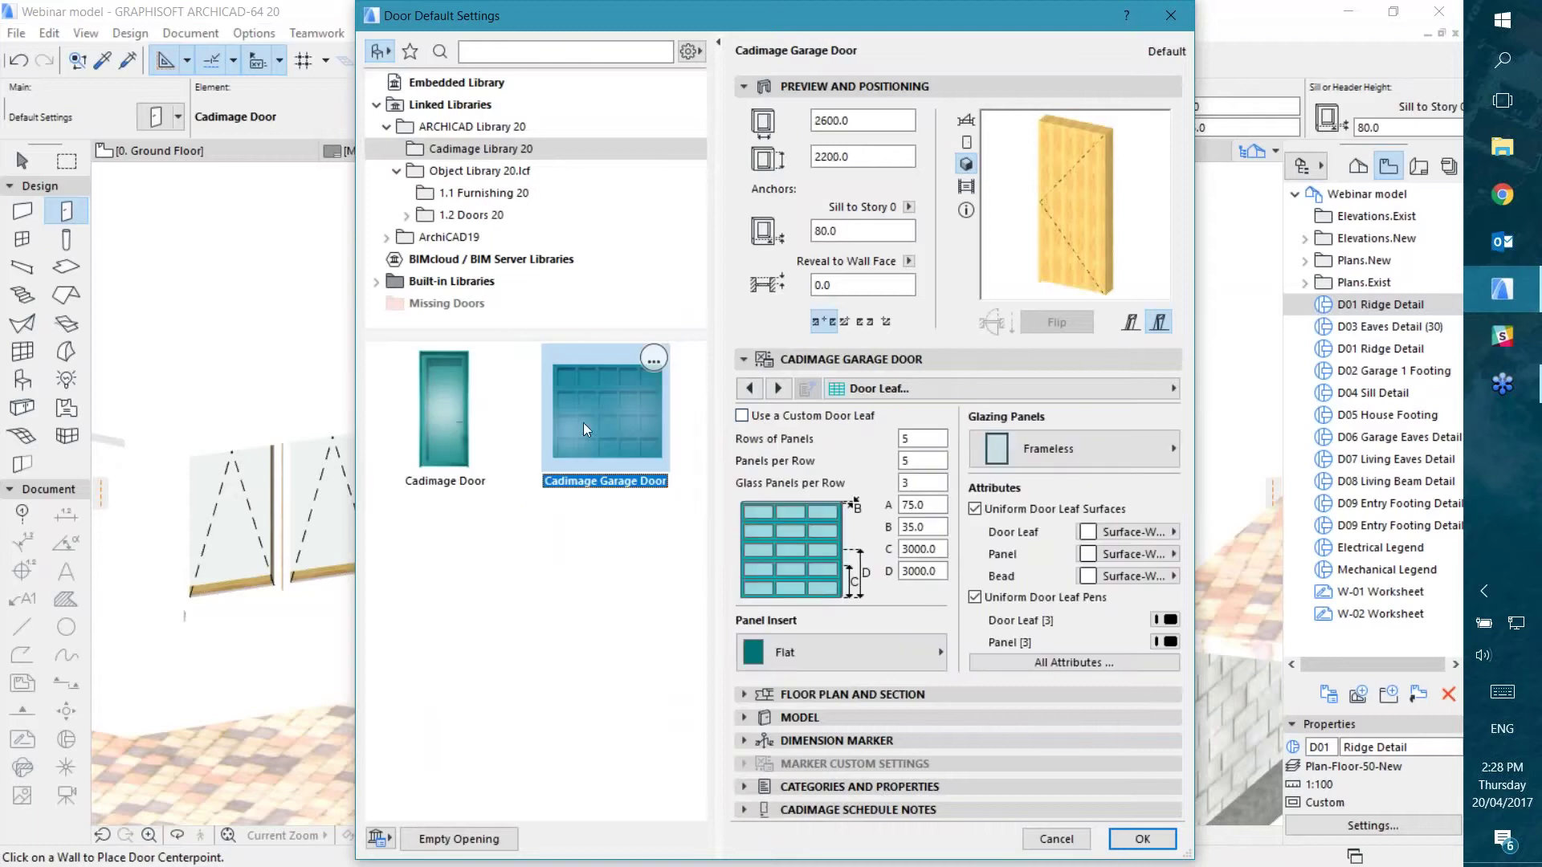
click(444, 409)
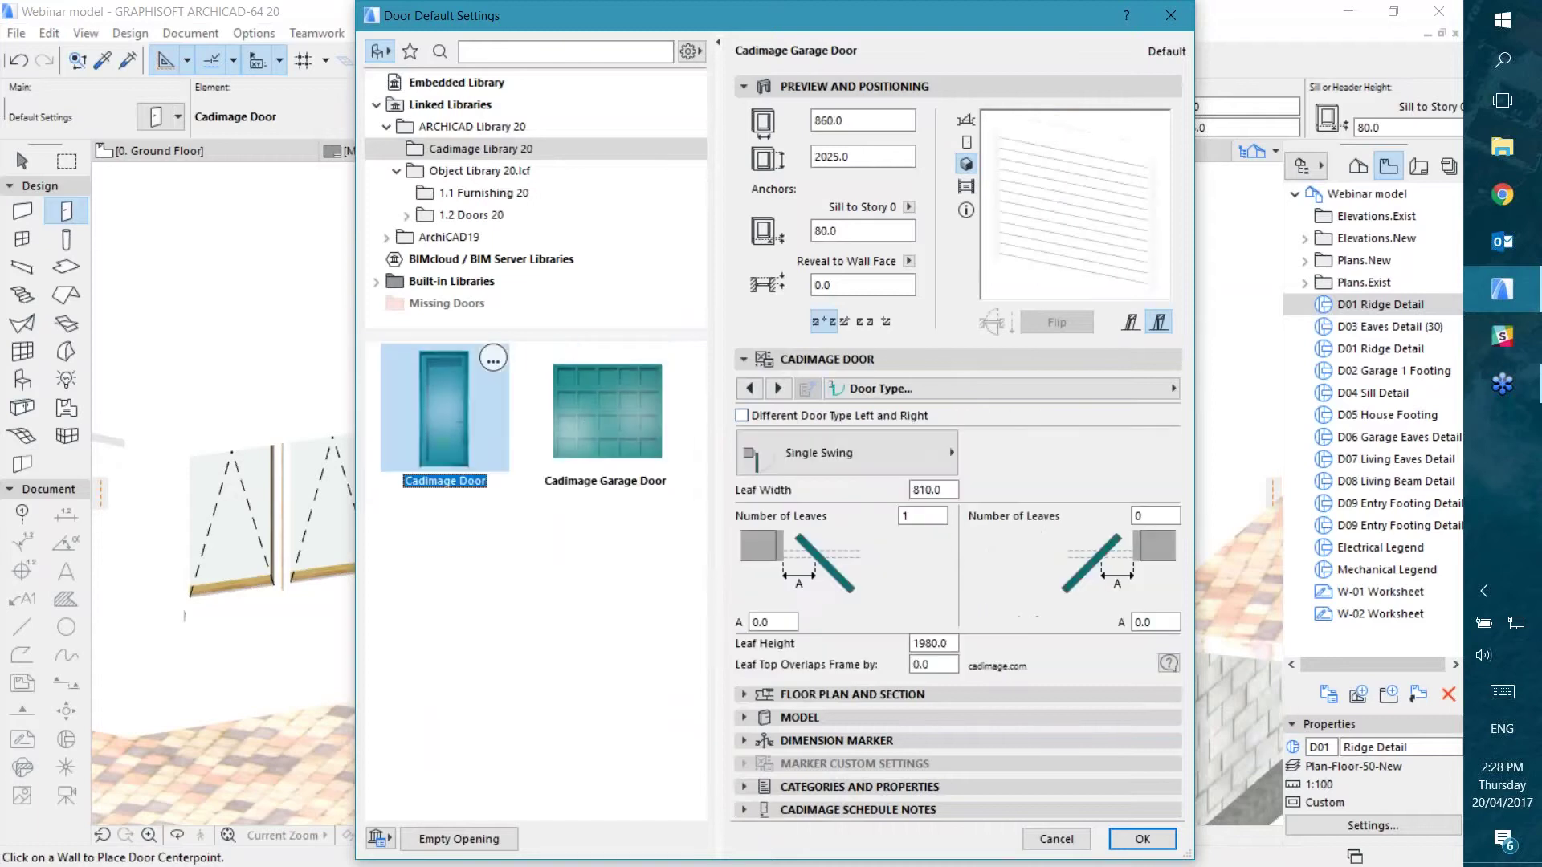
Step: Examine the Cadimage Door's Shape settings and its Door Type settings
click(939, 387)
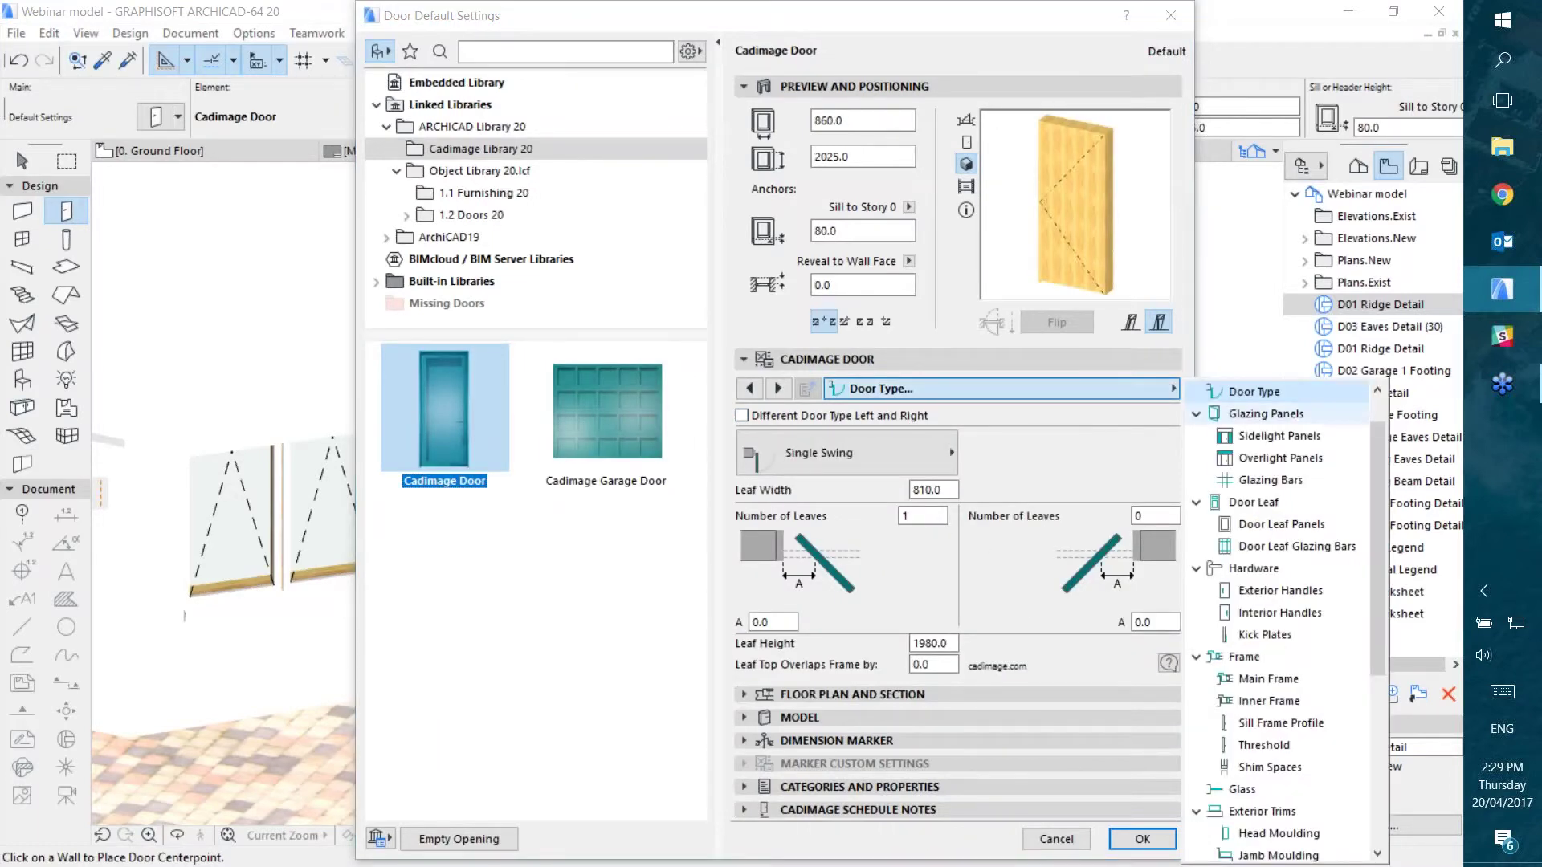
scroll(1360, 419, up, 1)
click(1265, 392)
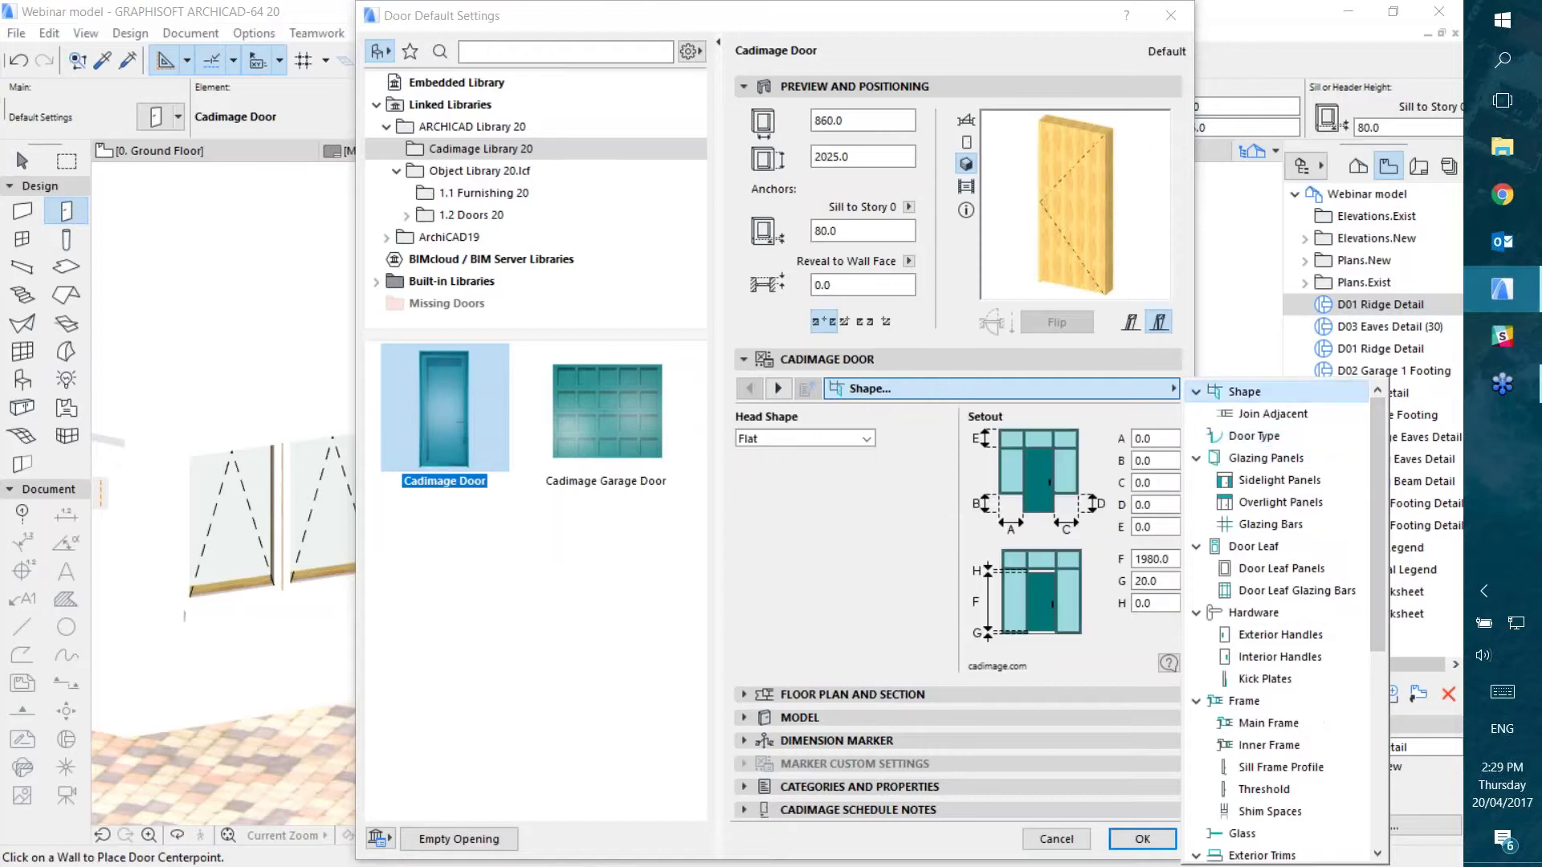
click(869, 509)
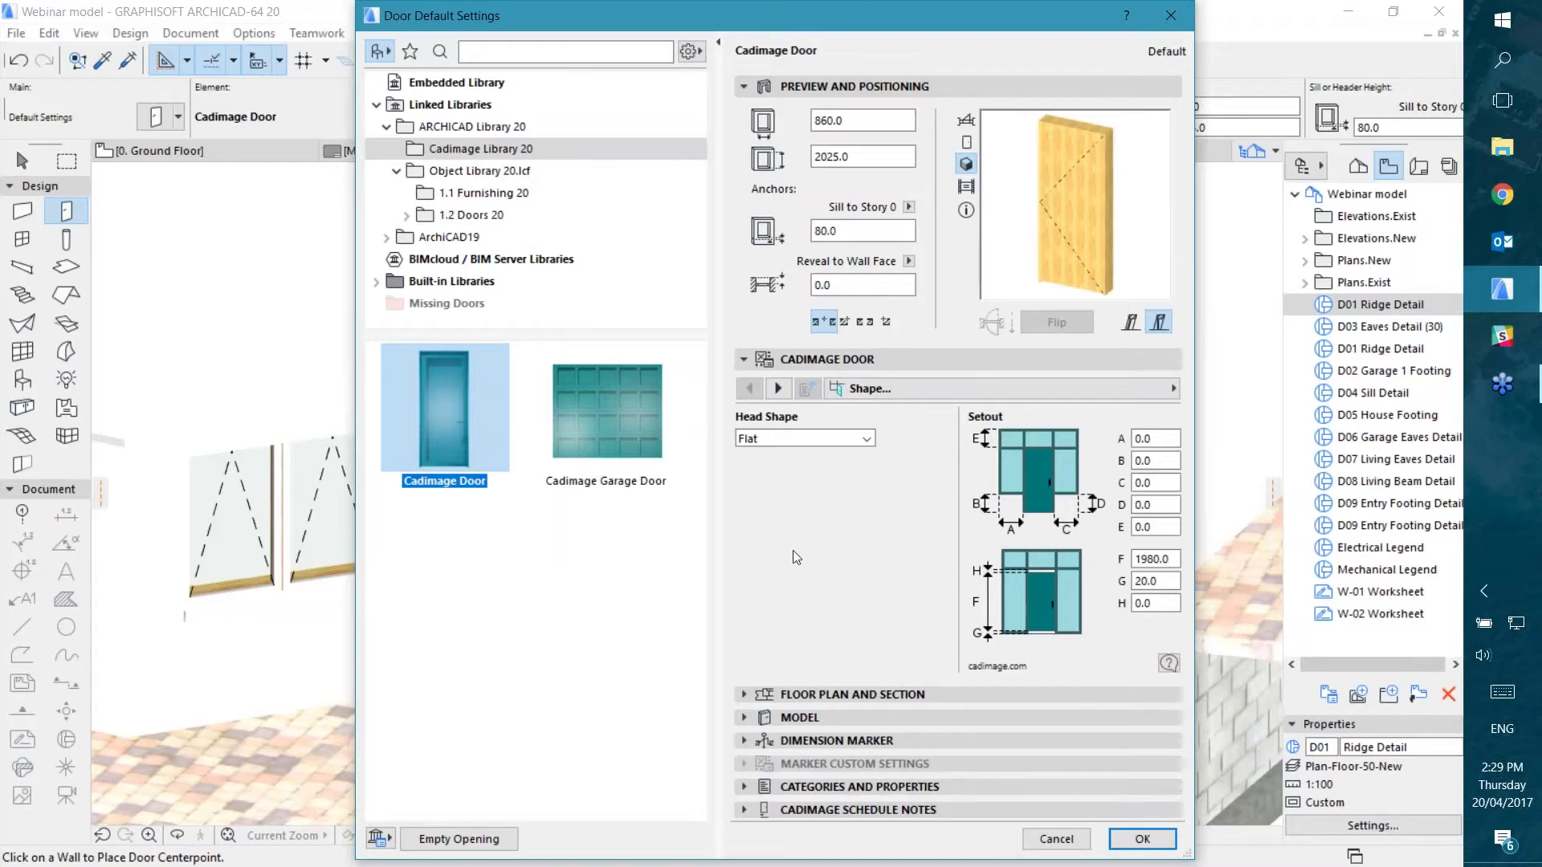
click(911, 390)
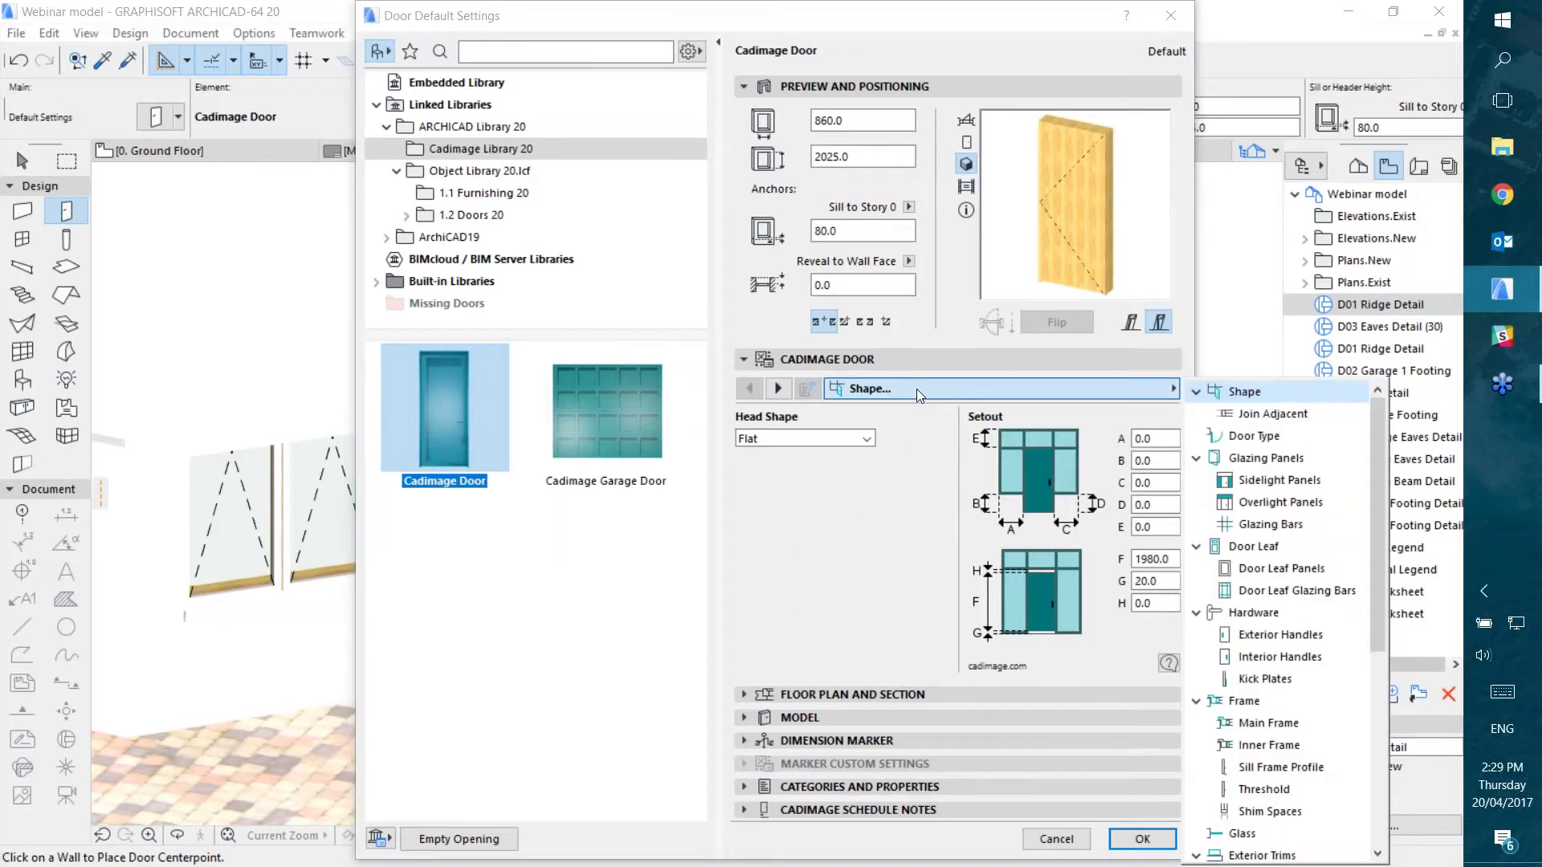
click(1267, 437)
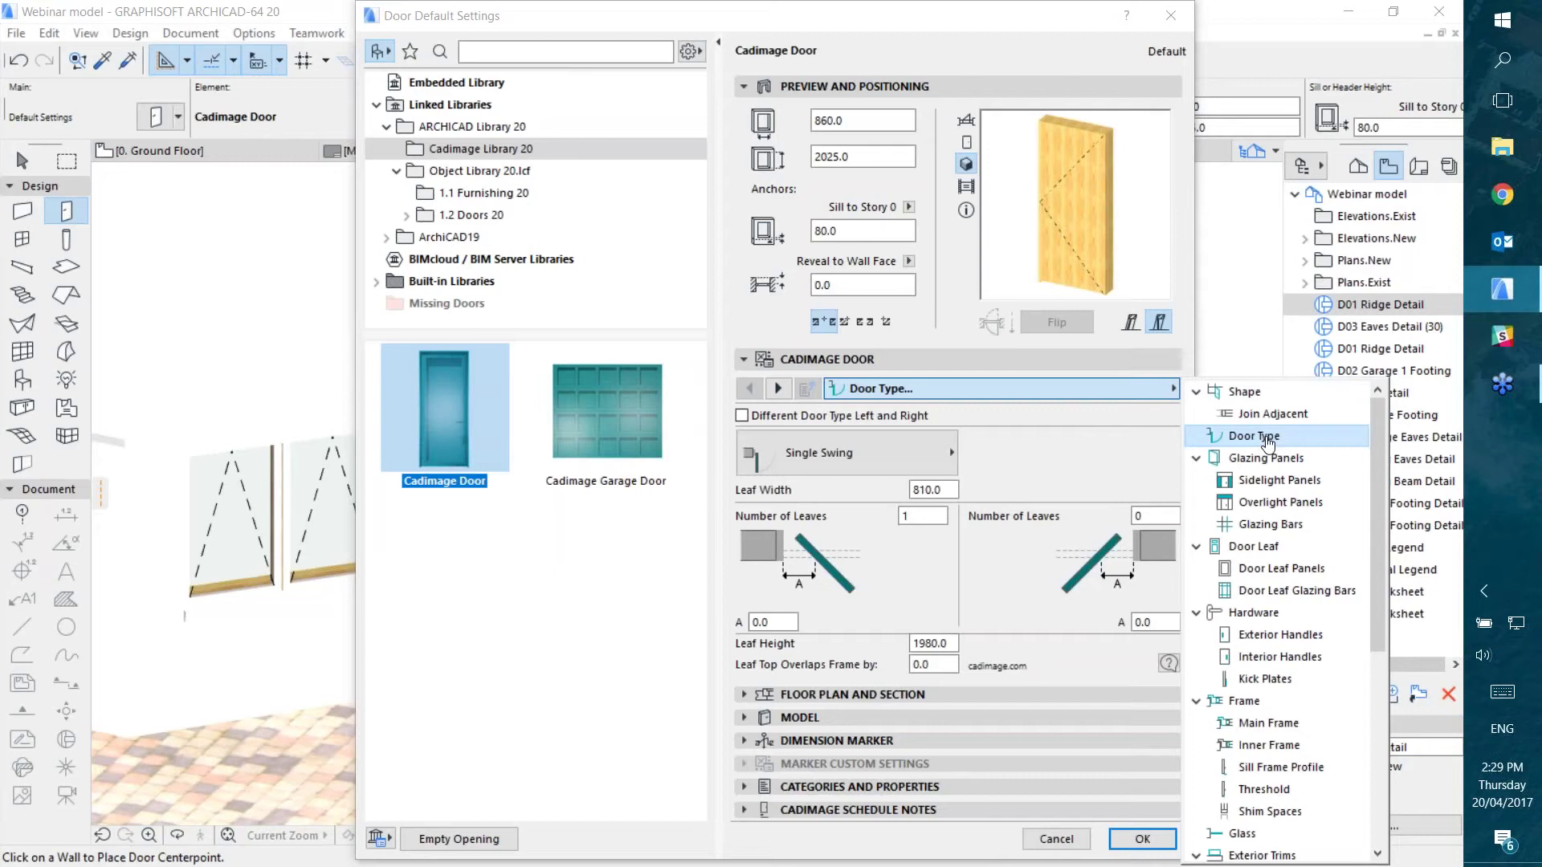
click(1058, 449)
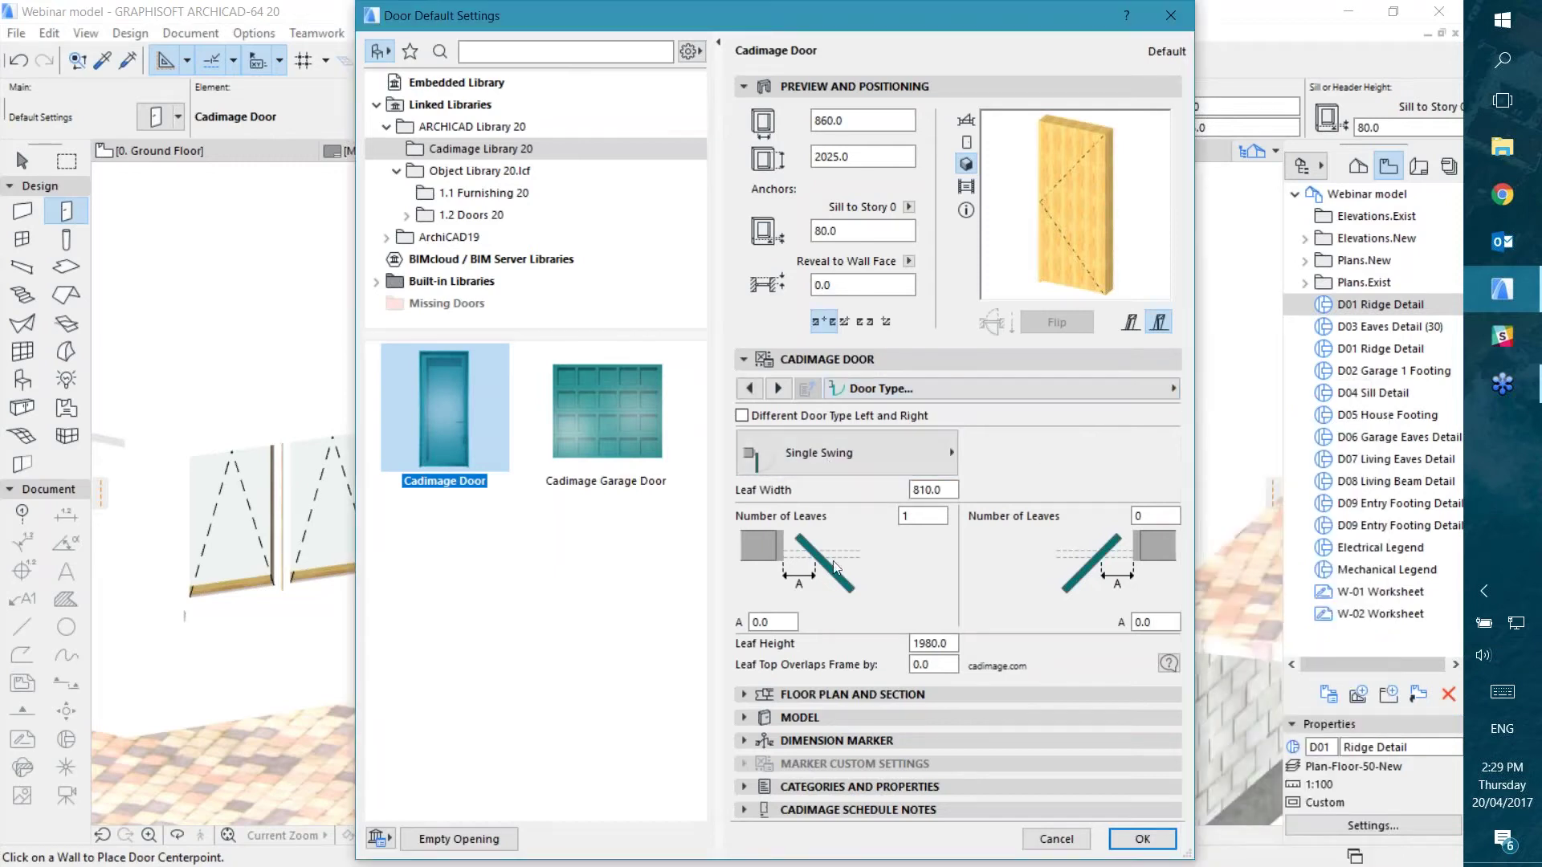
click(851, 455)
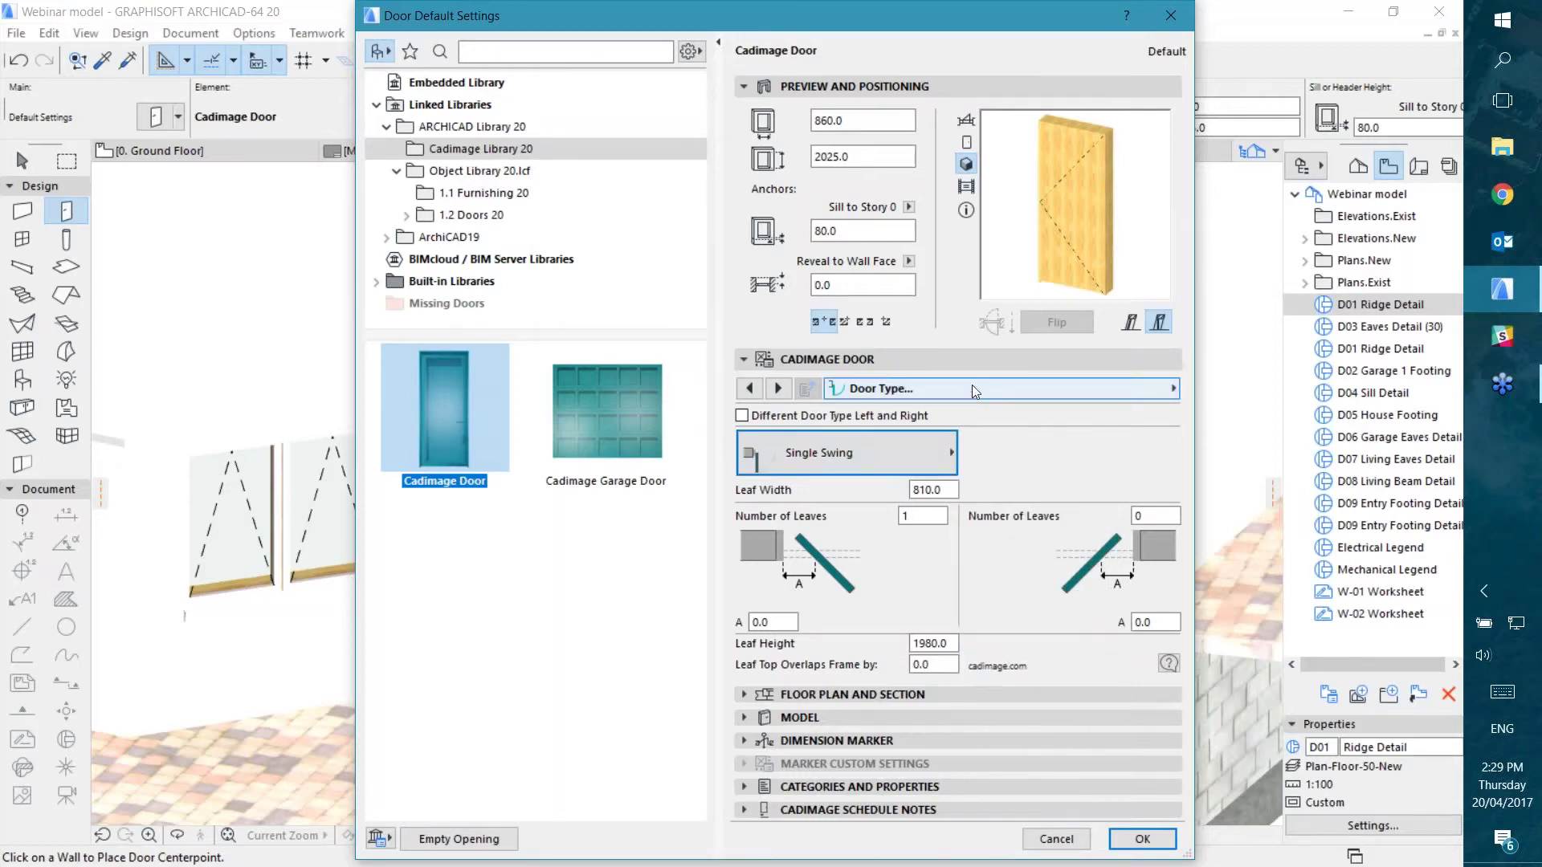
Step: Examine the Cadimage Door's Glazing Panels, Sidelight Panels and Overlight Panels settings
click(1066, 392)
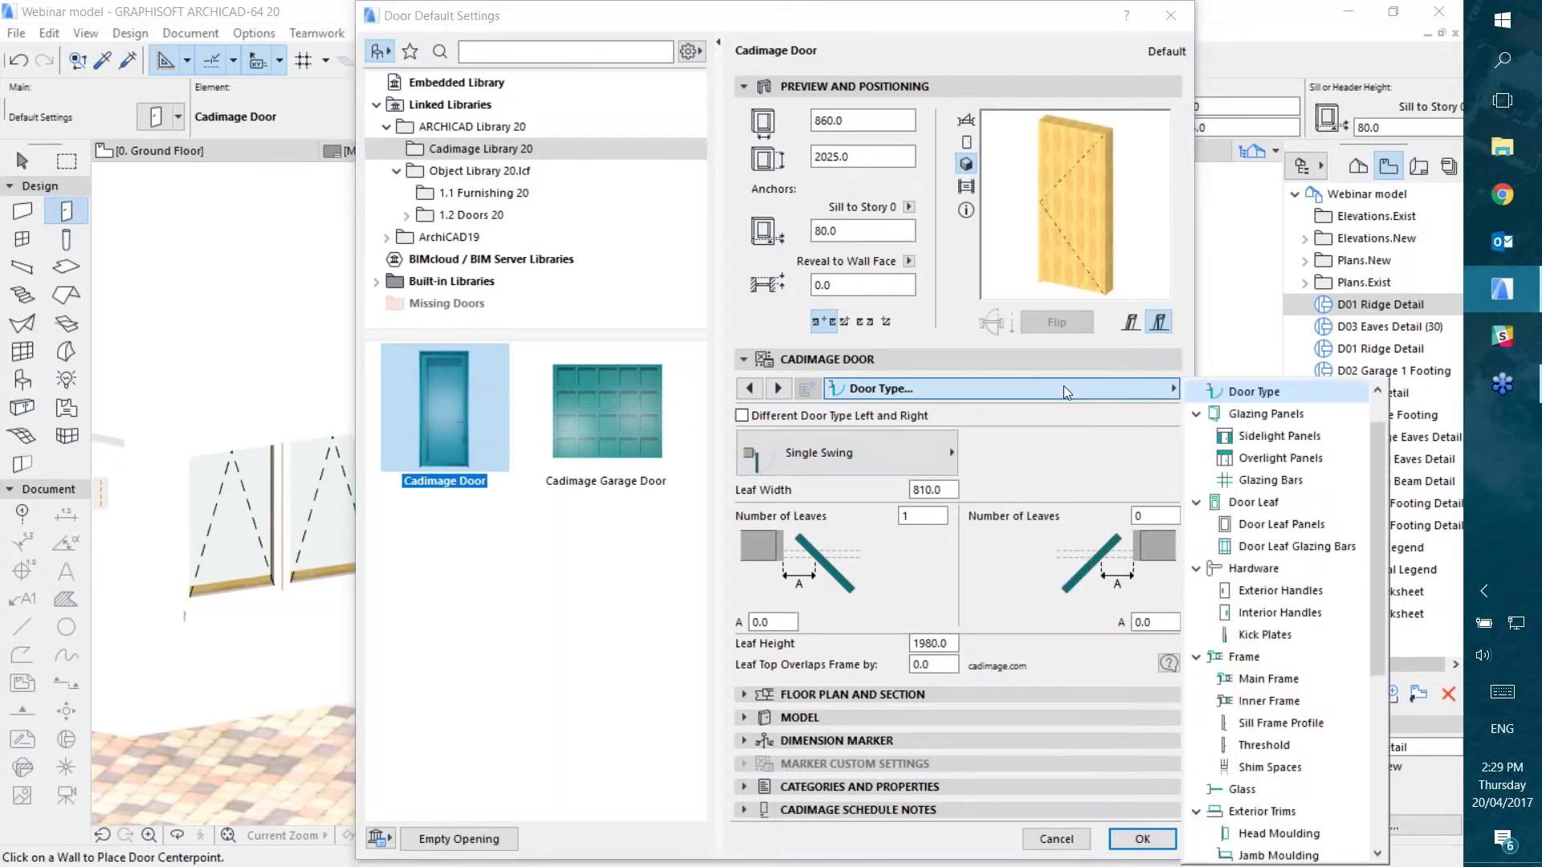
click(1263, 416)
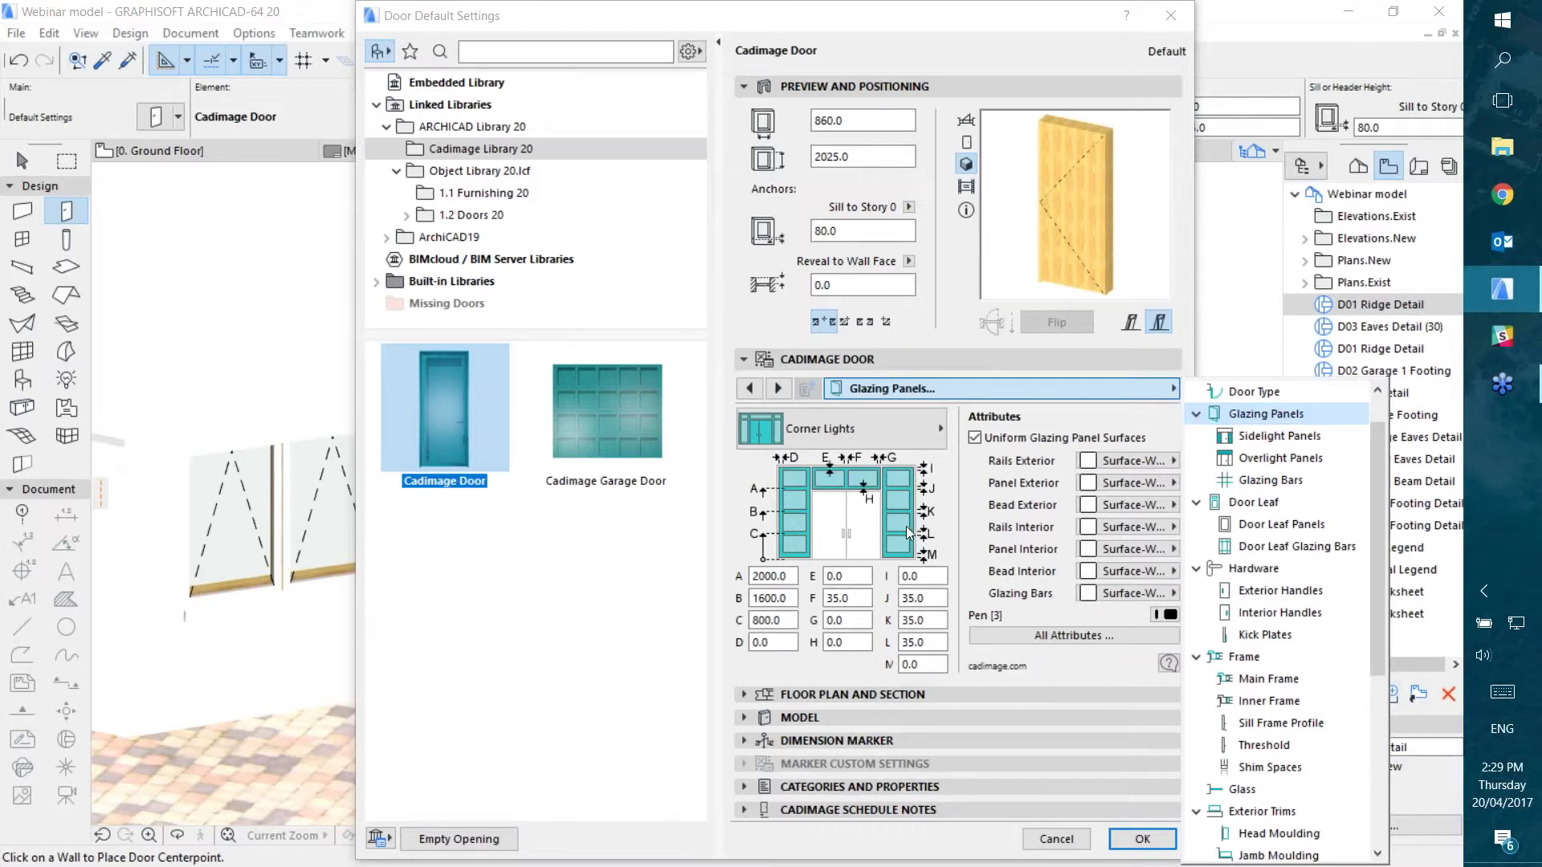
click(1261, 437)
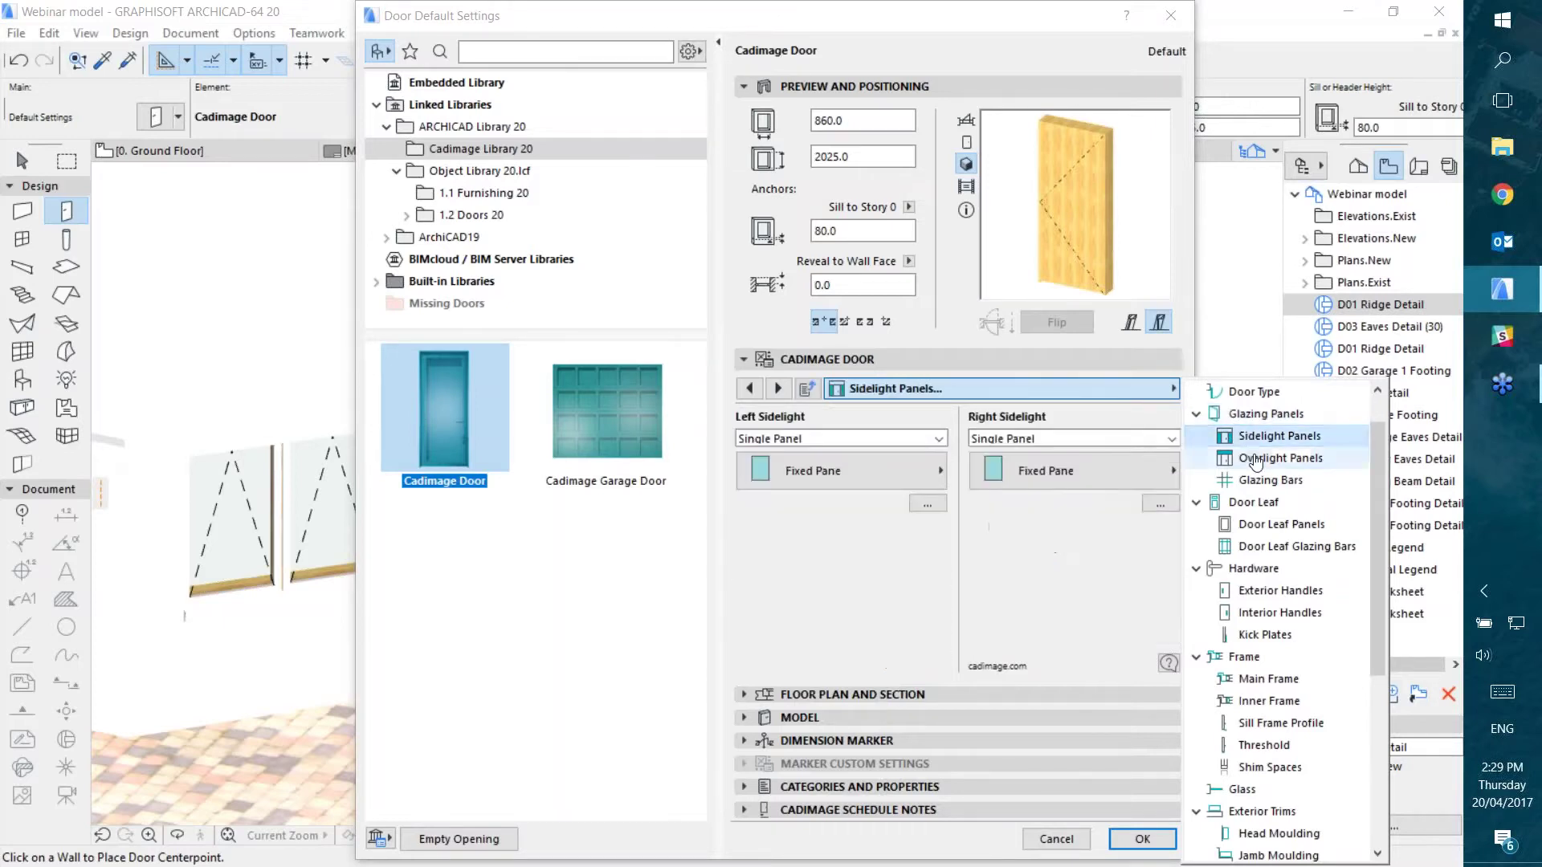
click(1256, 462)
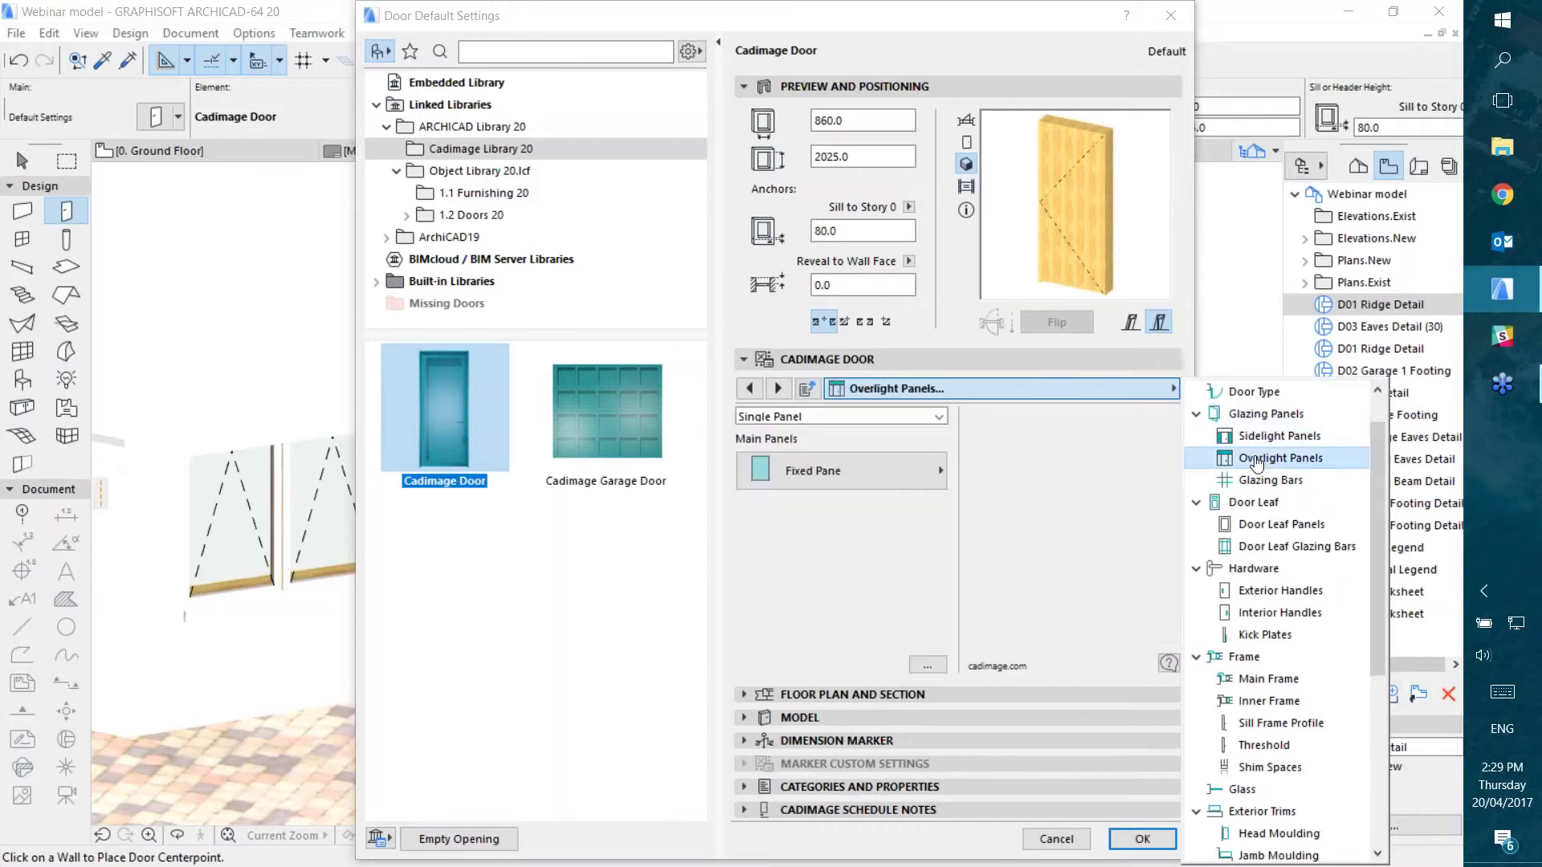
Step: Examine the Cadimage Door's Door Leaf, Hardware, Frame, Main Frame and Glass settings
click(1246, 504)
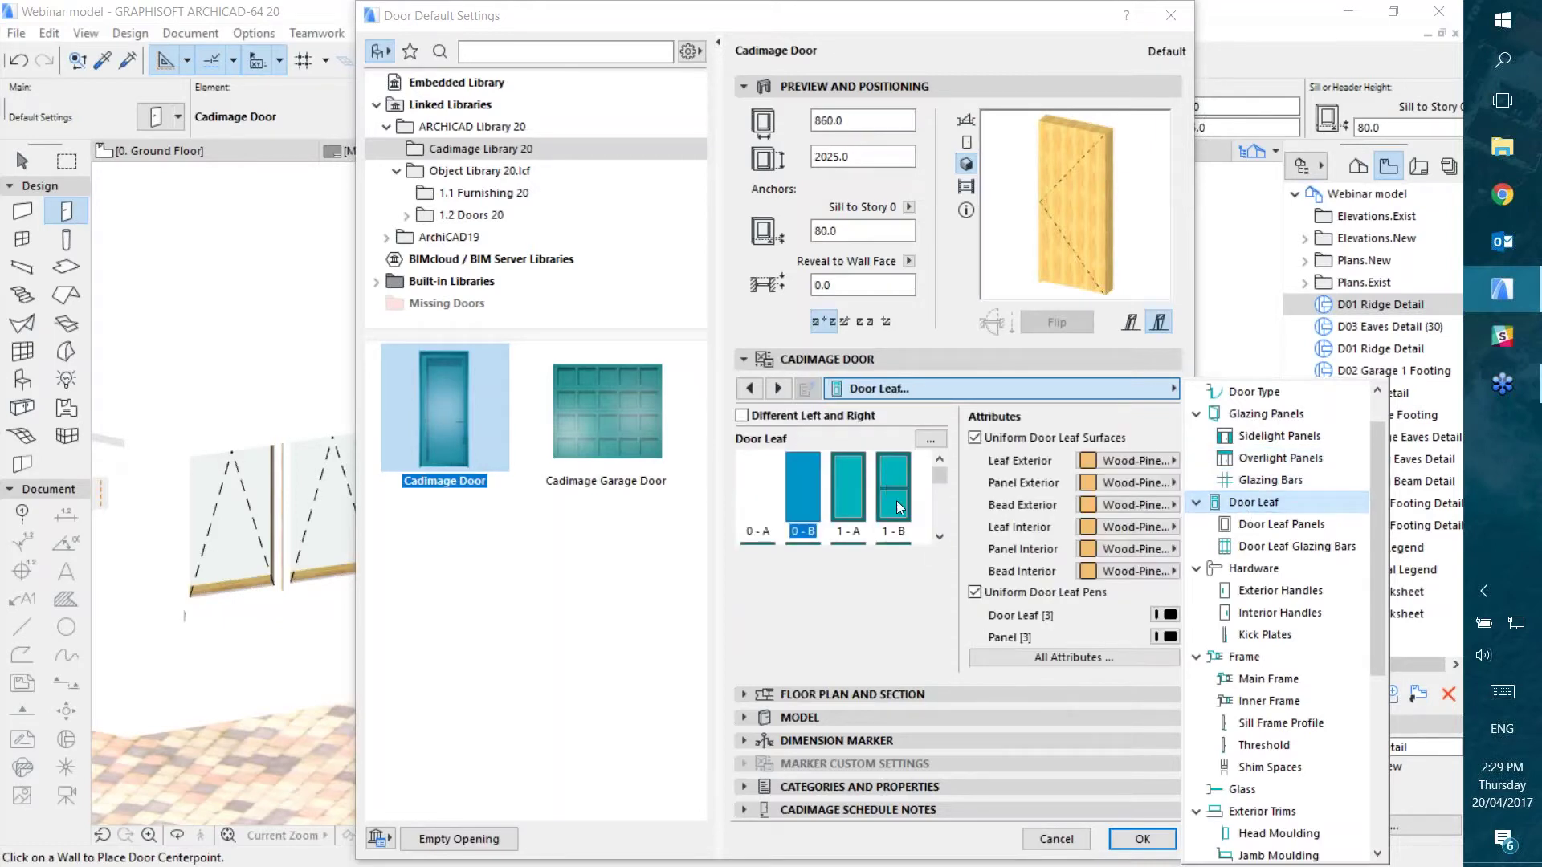
click(1244, 570)
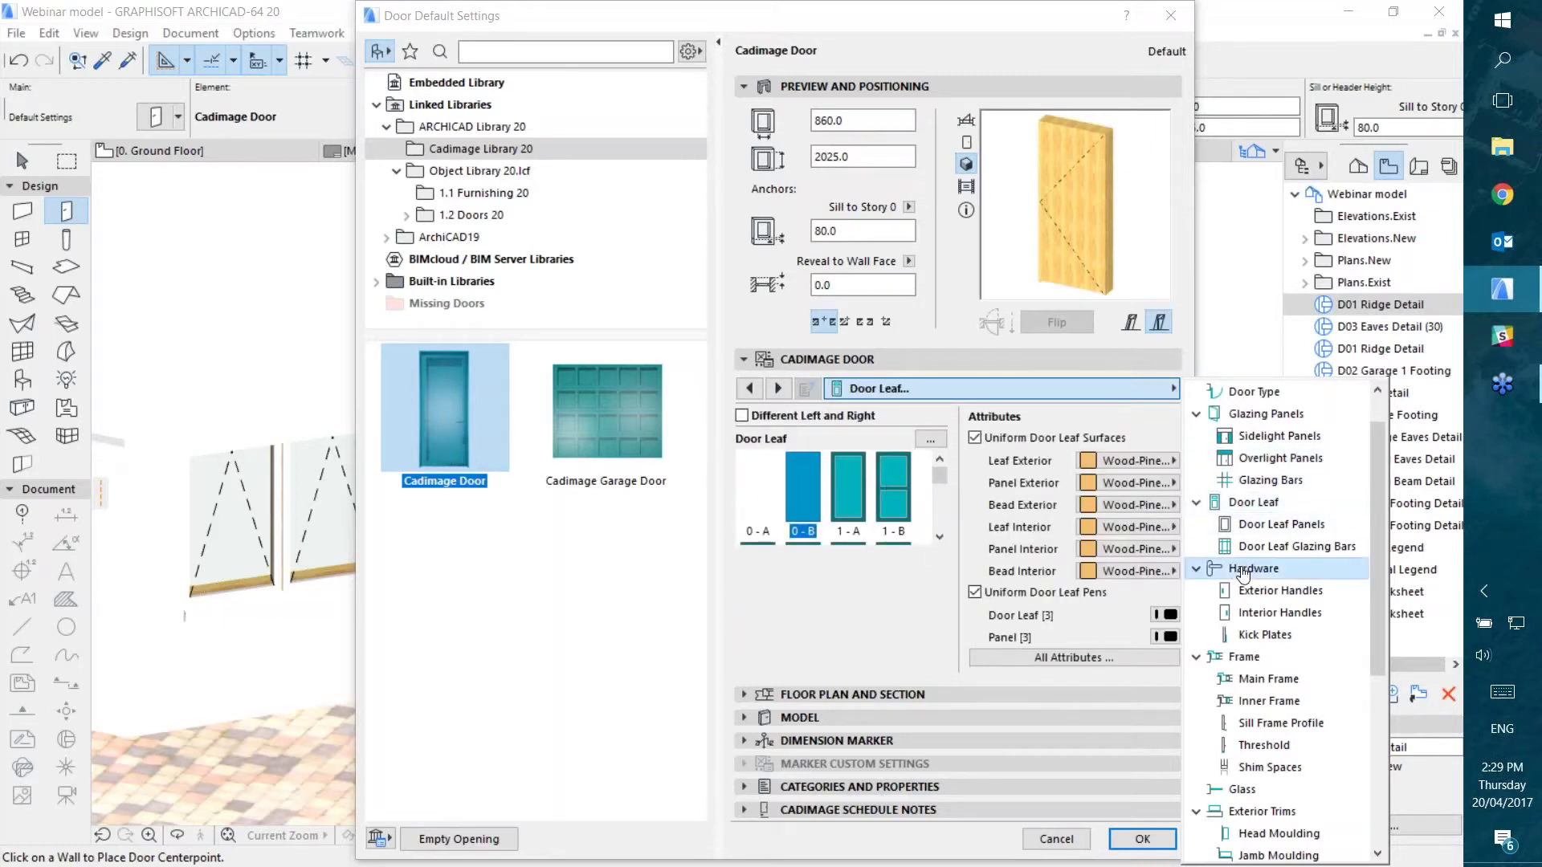
click(1238, 658)
click(1263, 681)
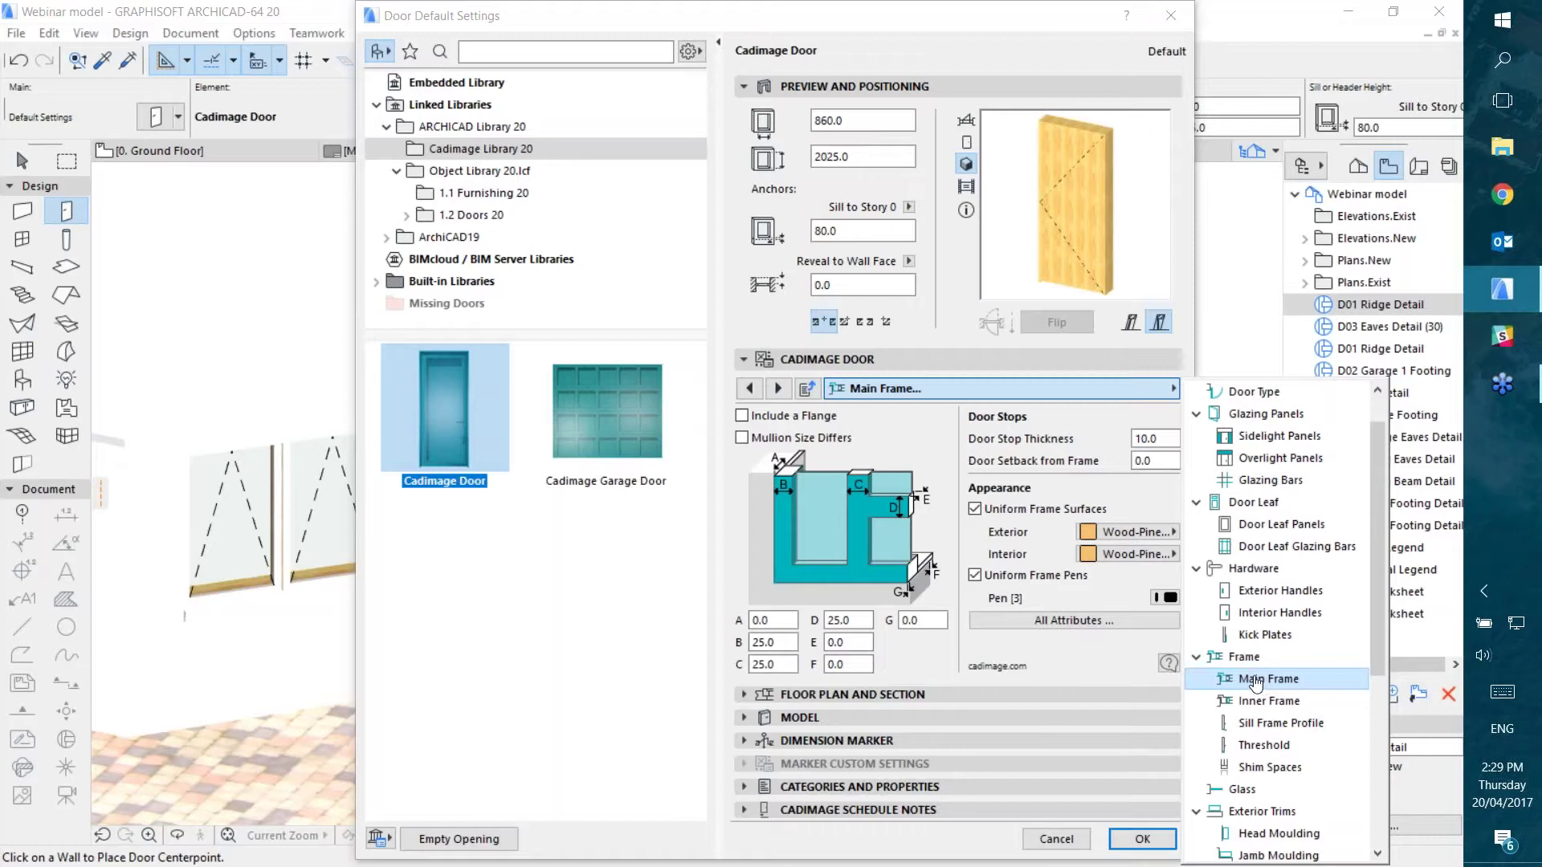
click(1242, 789)
scroll(1256, 743, down, 1)
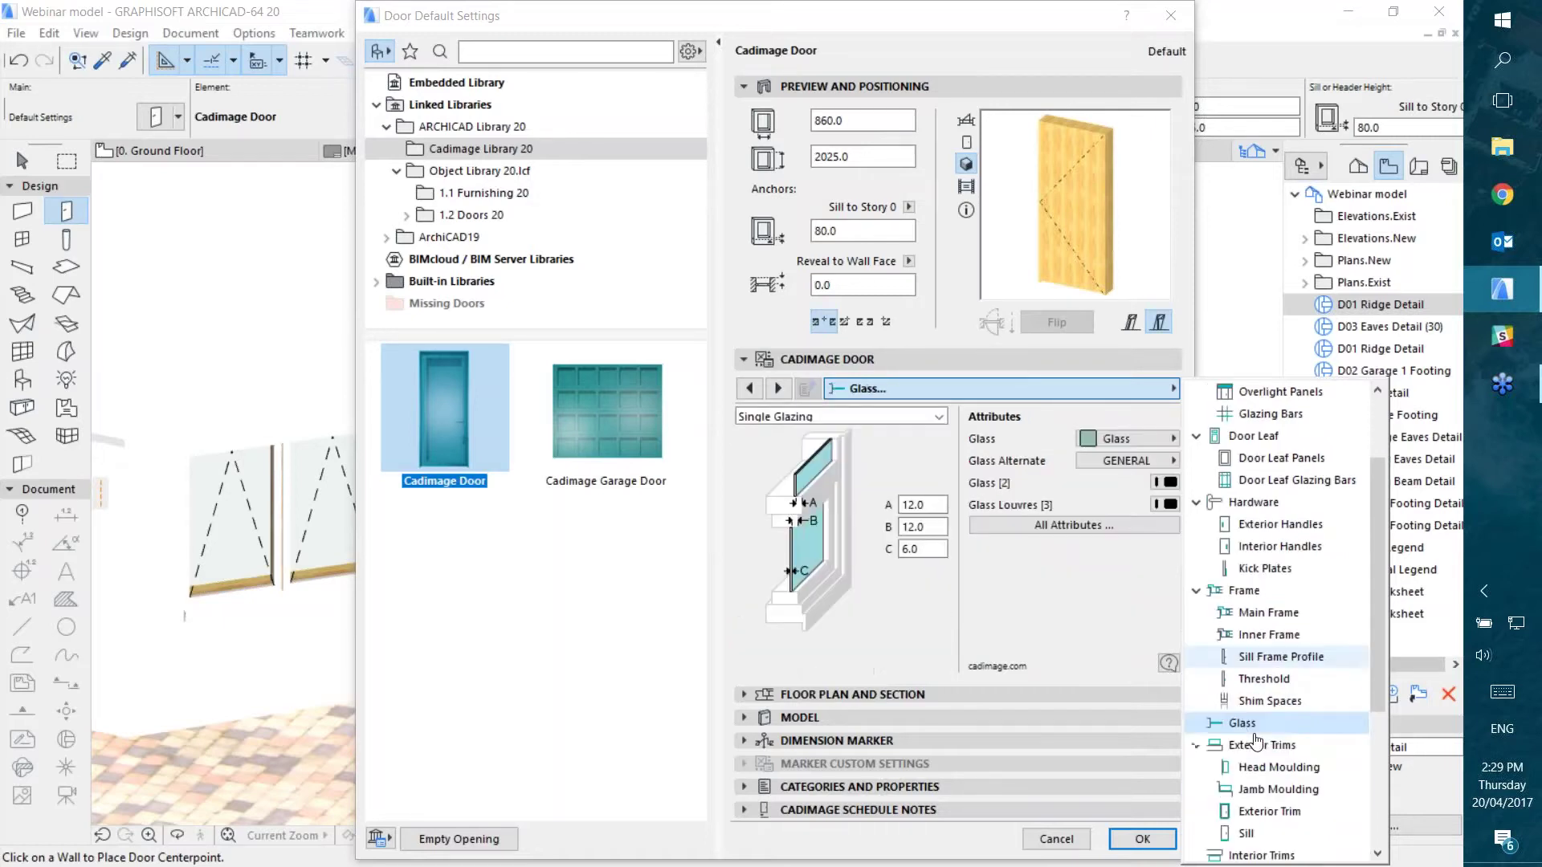
Step: Examine the Cadimage Door's Exterior Trims, Interior Trims, Attributes and Schedule settings, finishing on its Door Type settings
scroll(1256, 743, down, 4)
click(1249, 502)
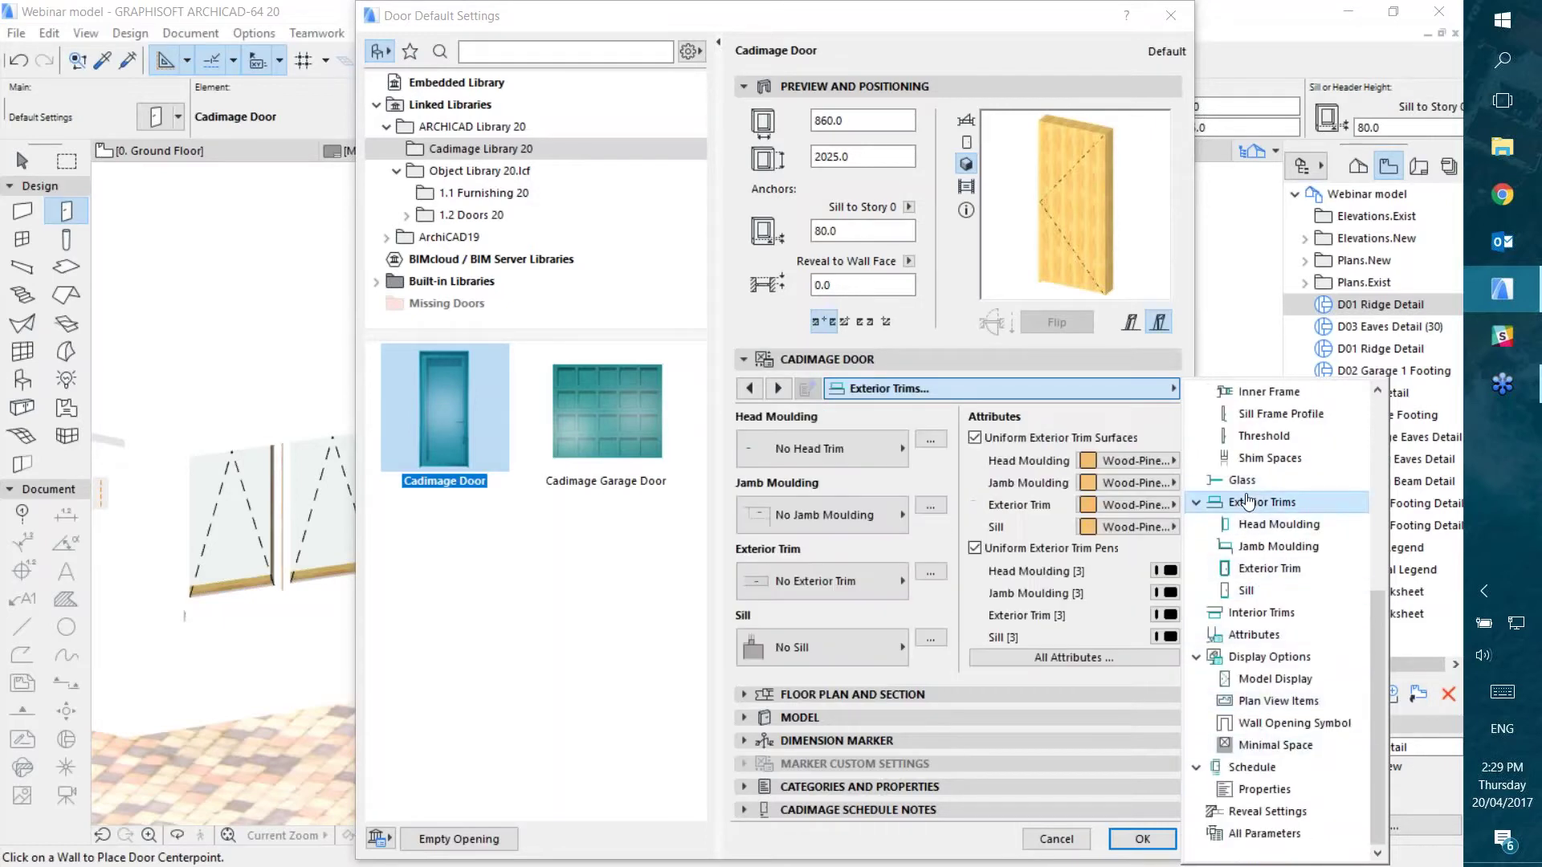
click(1243, 613)
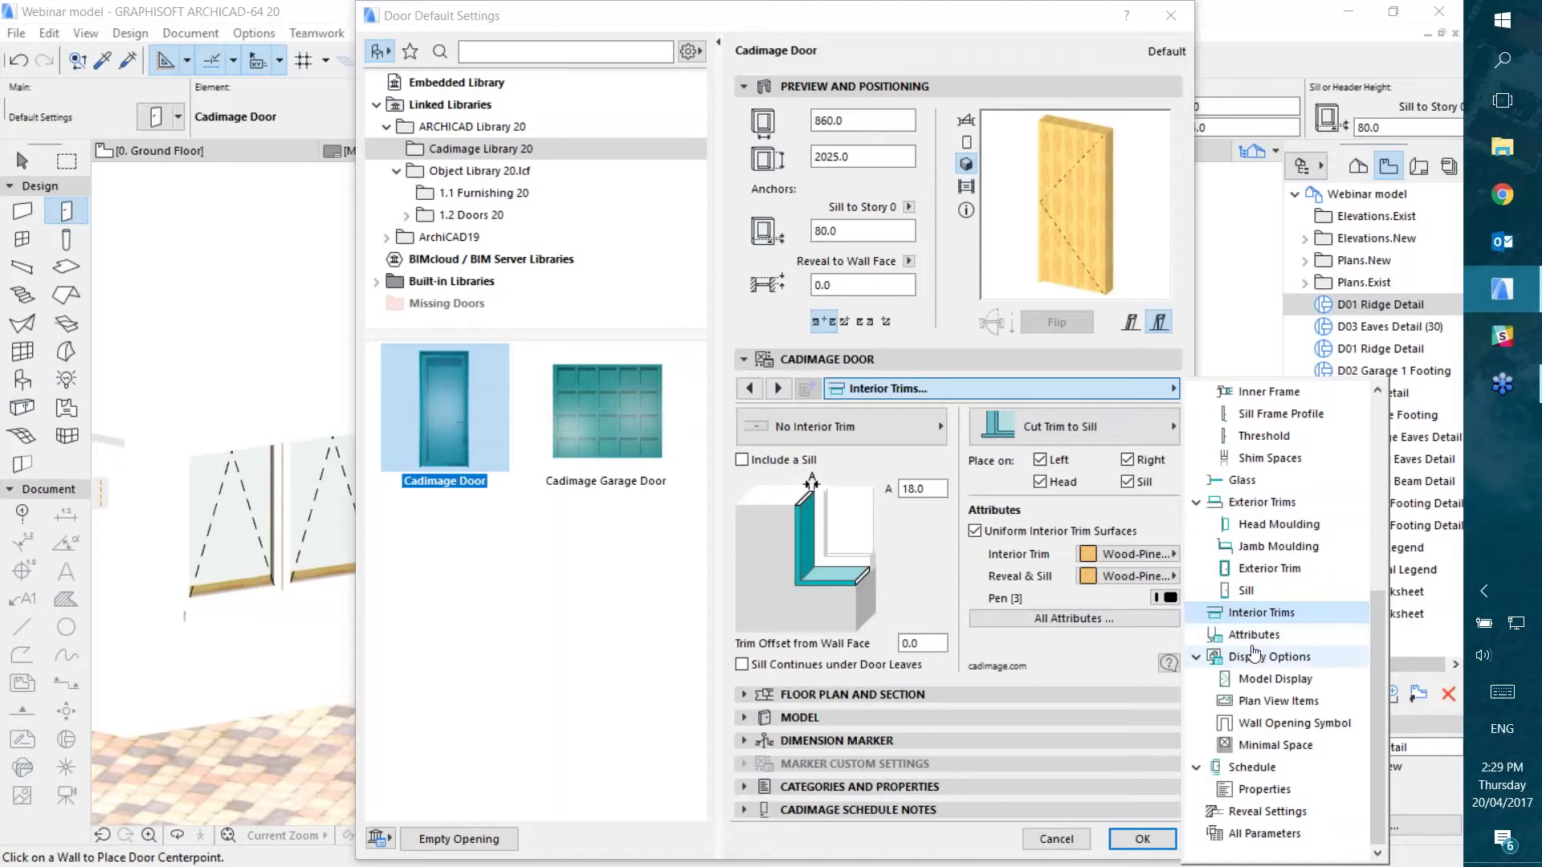
click(1249, 636)
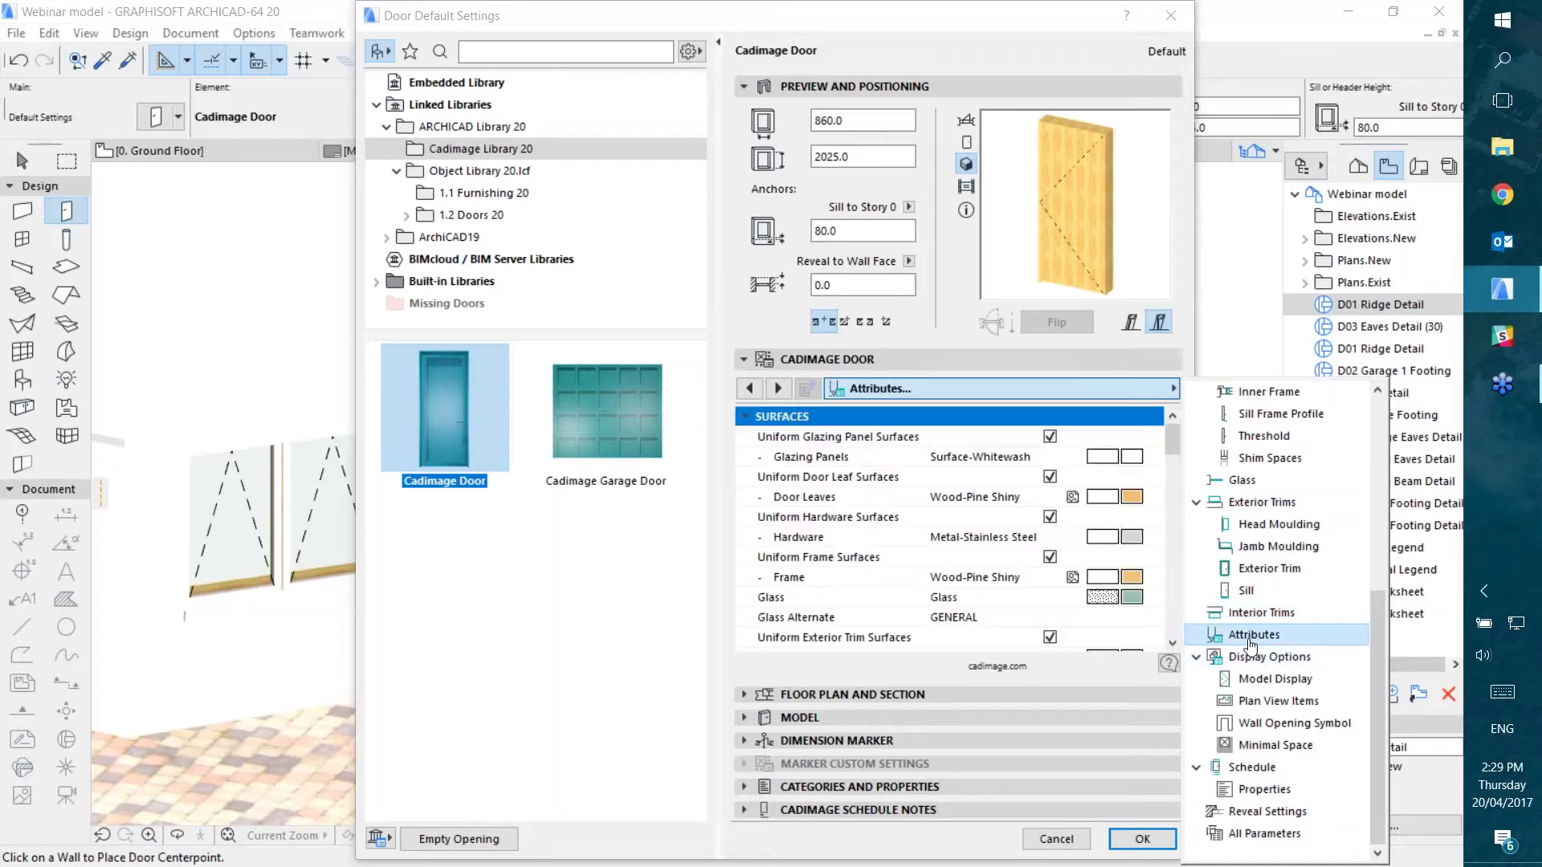
click(1267, 768)
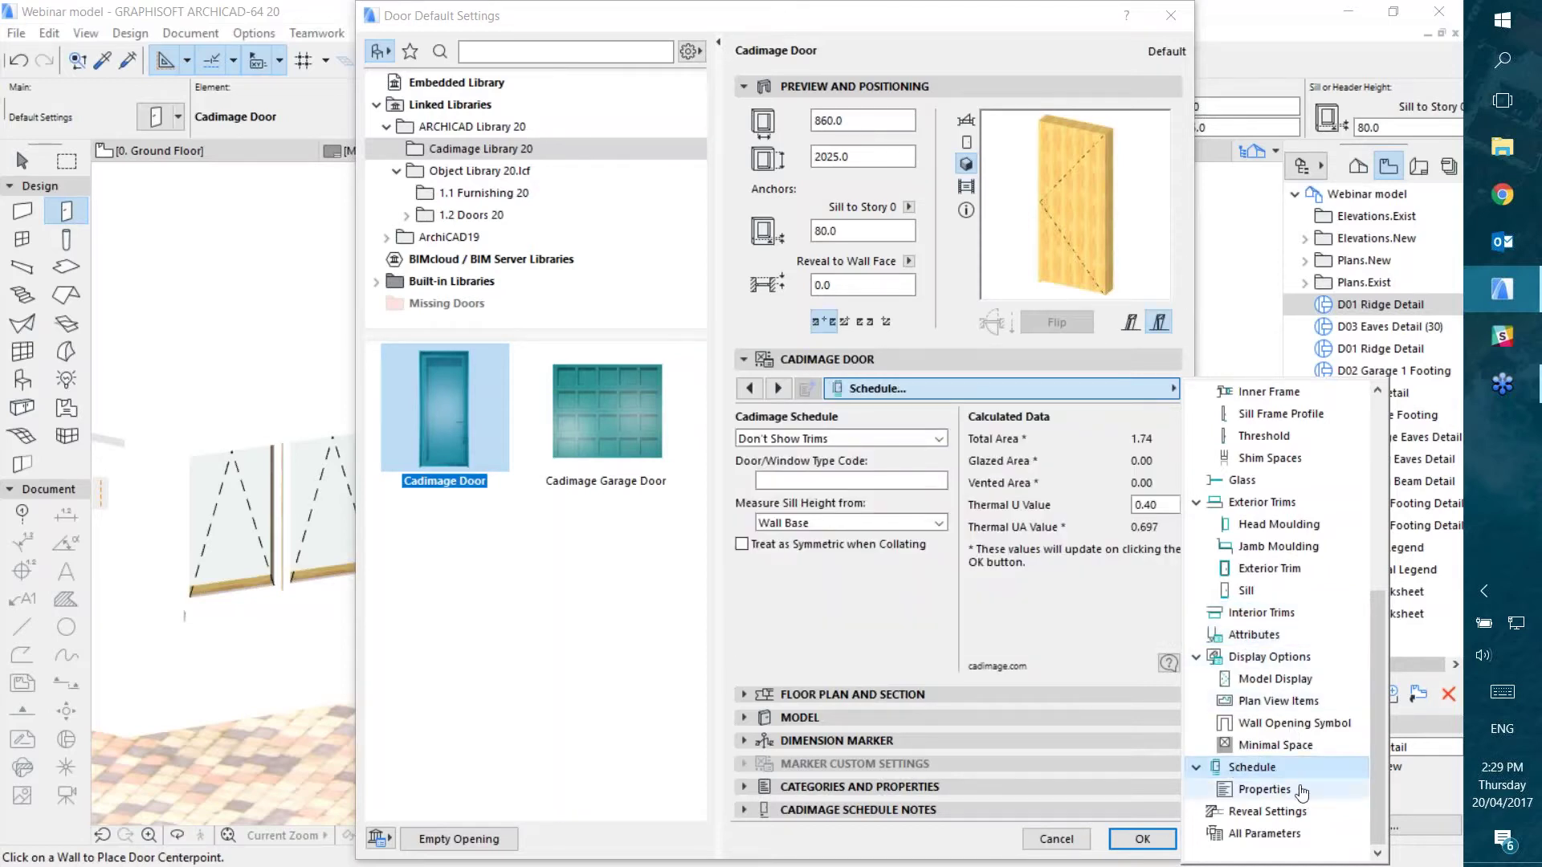
scroll(1290, 791, up, 5)
click(1252, 438)
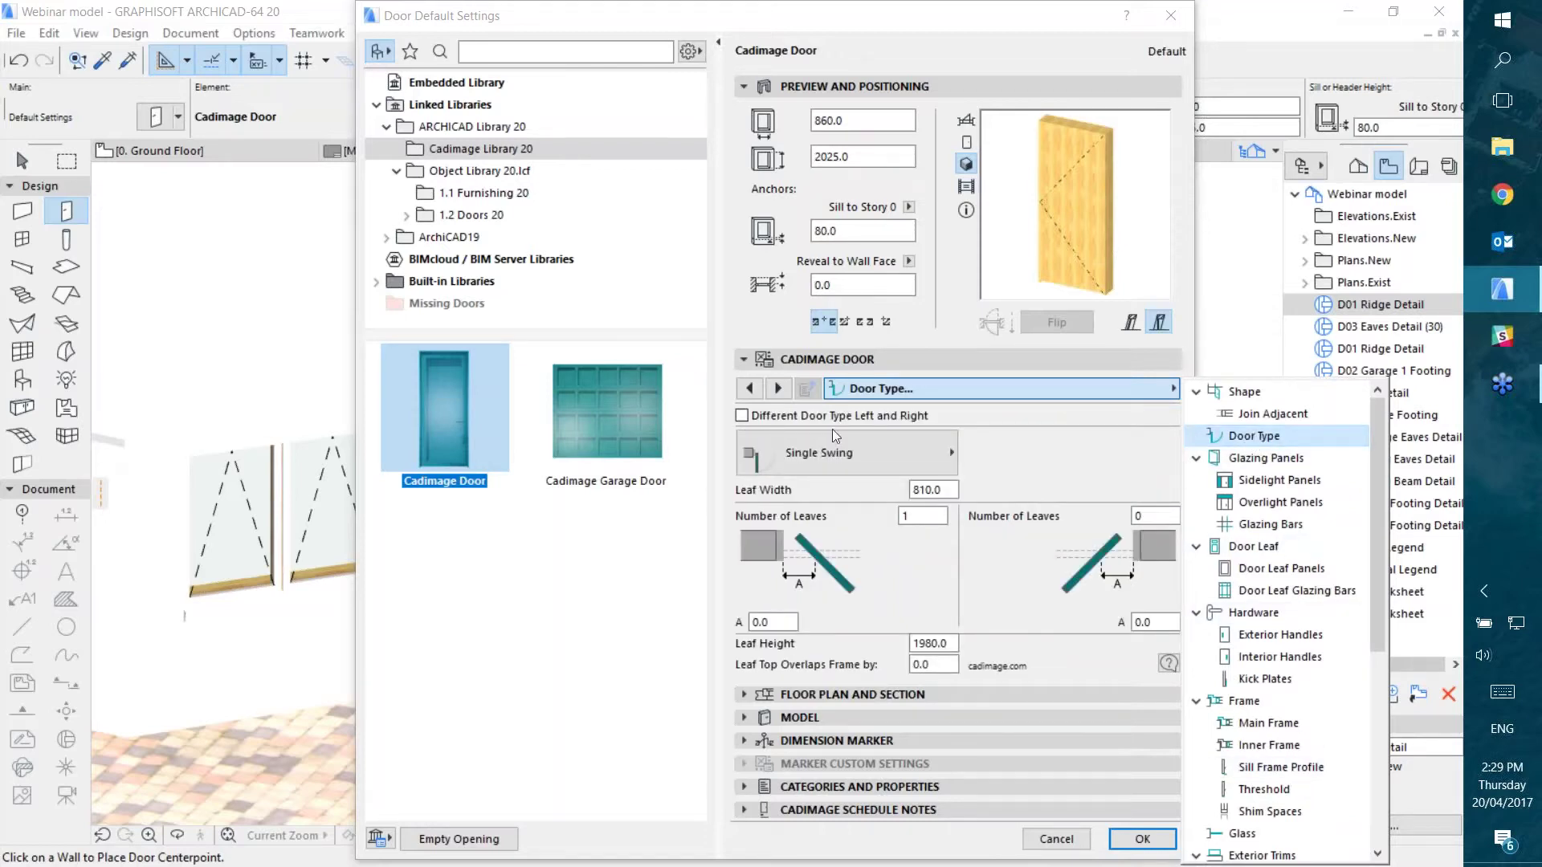
Step: Examine the Cadimage Garage Door's Shape settings and the available door types, keeping Roller Door selected
click(601, 426)
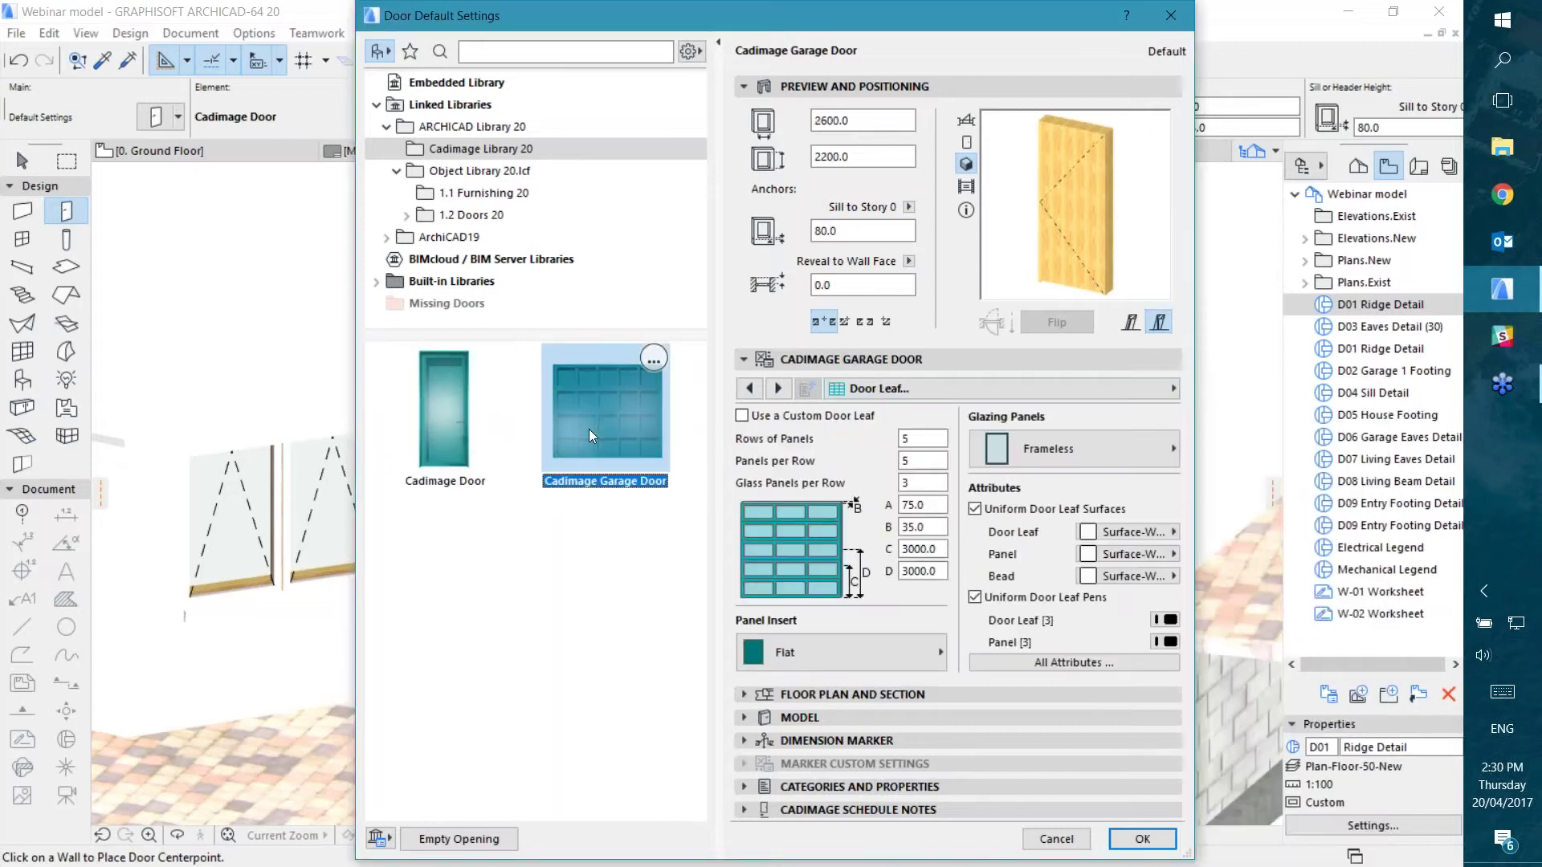
click(961, 389)
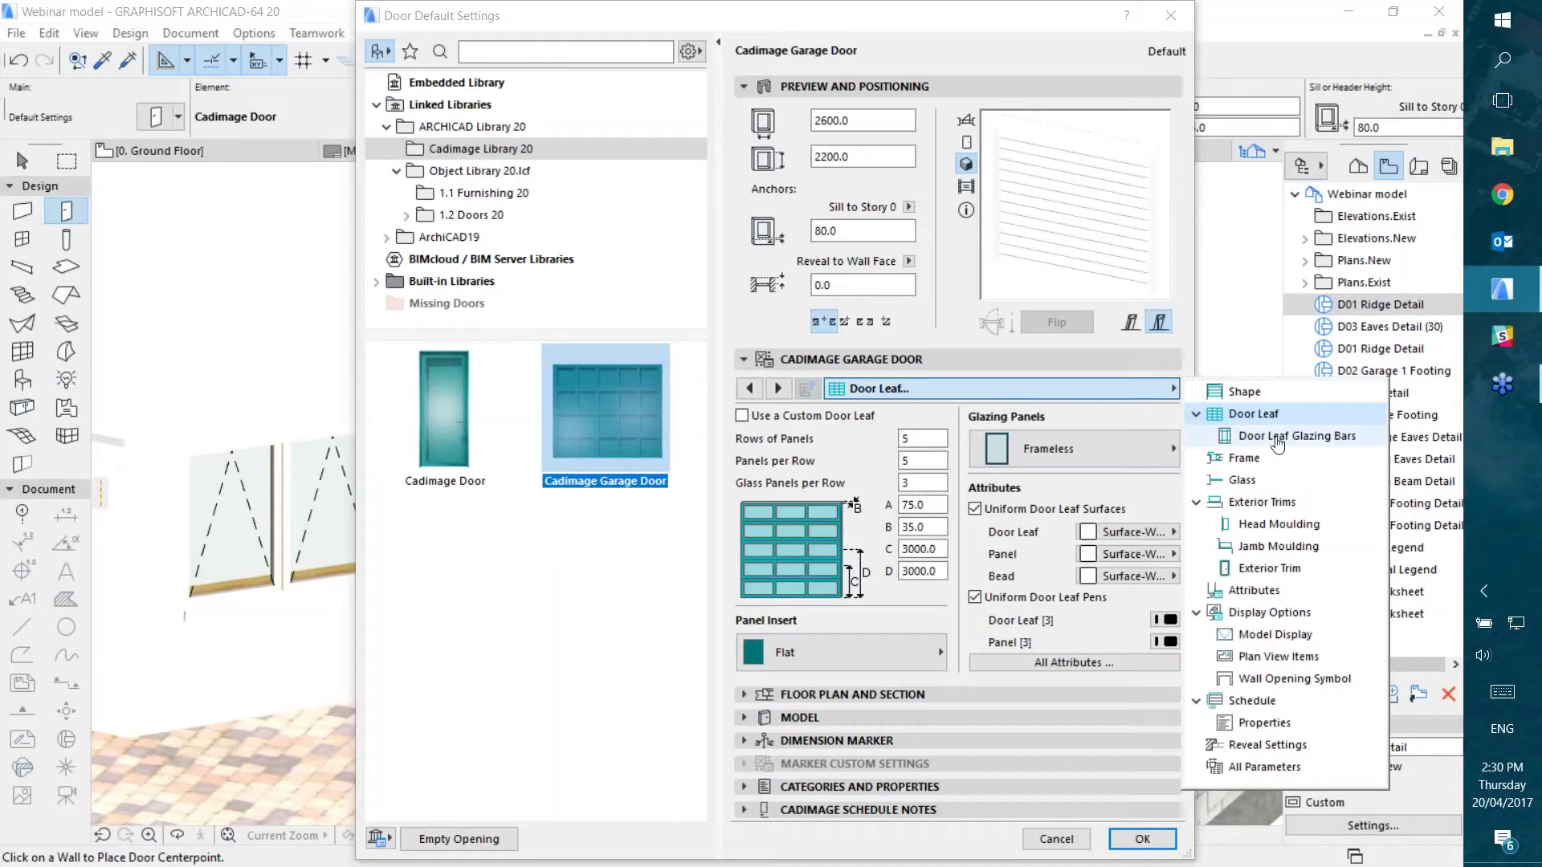
click(1243, 392)
click(1051, 441)
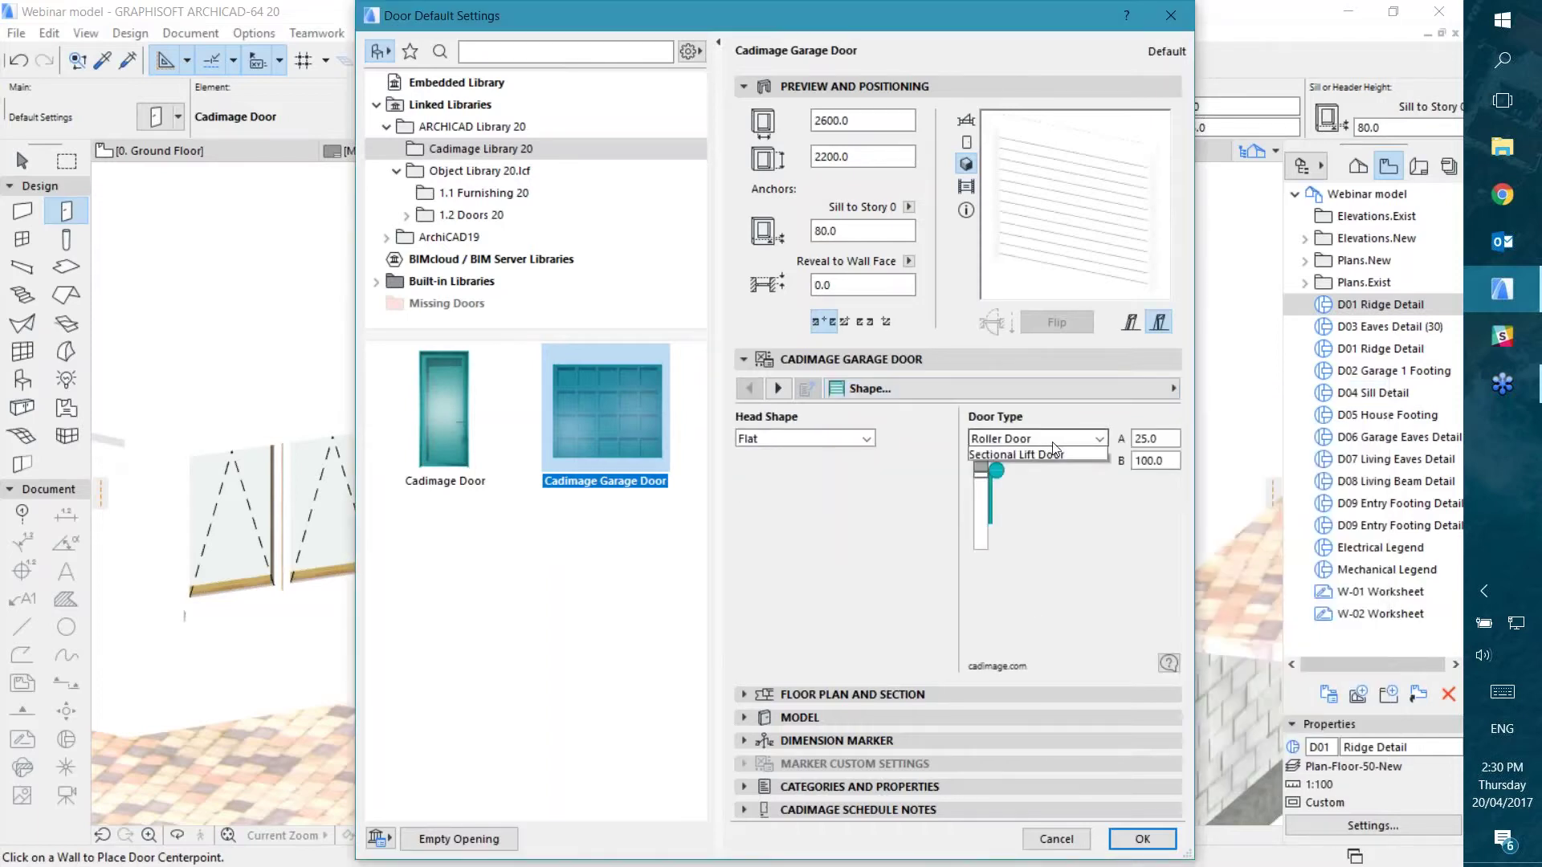
click(1057, 440)
click(1059, 444)
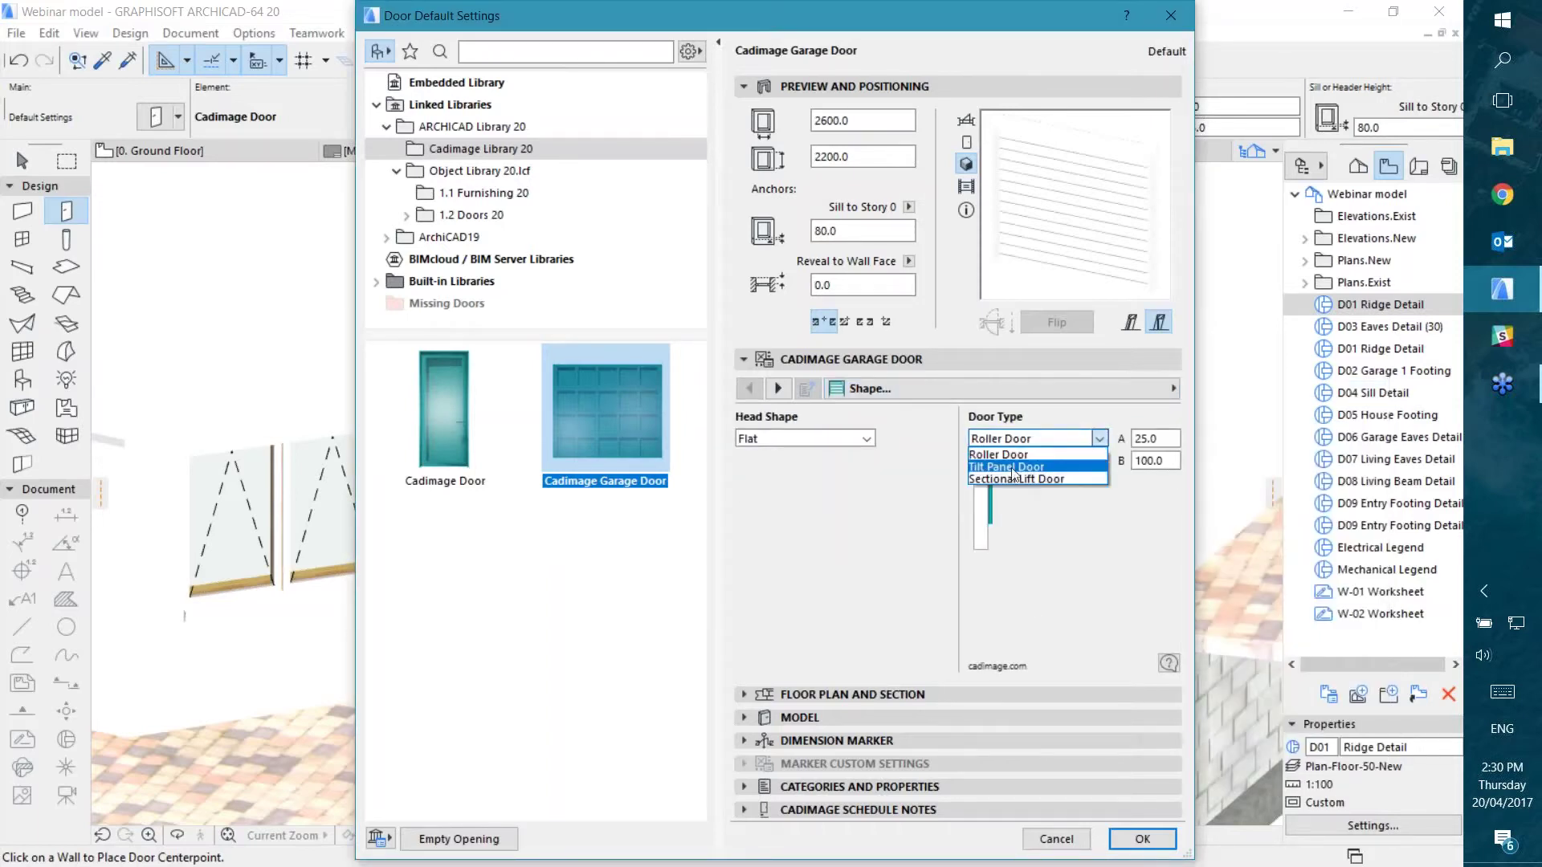
click(1070, 521)
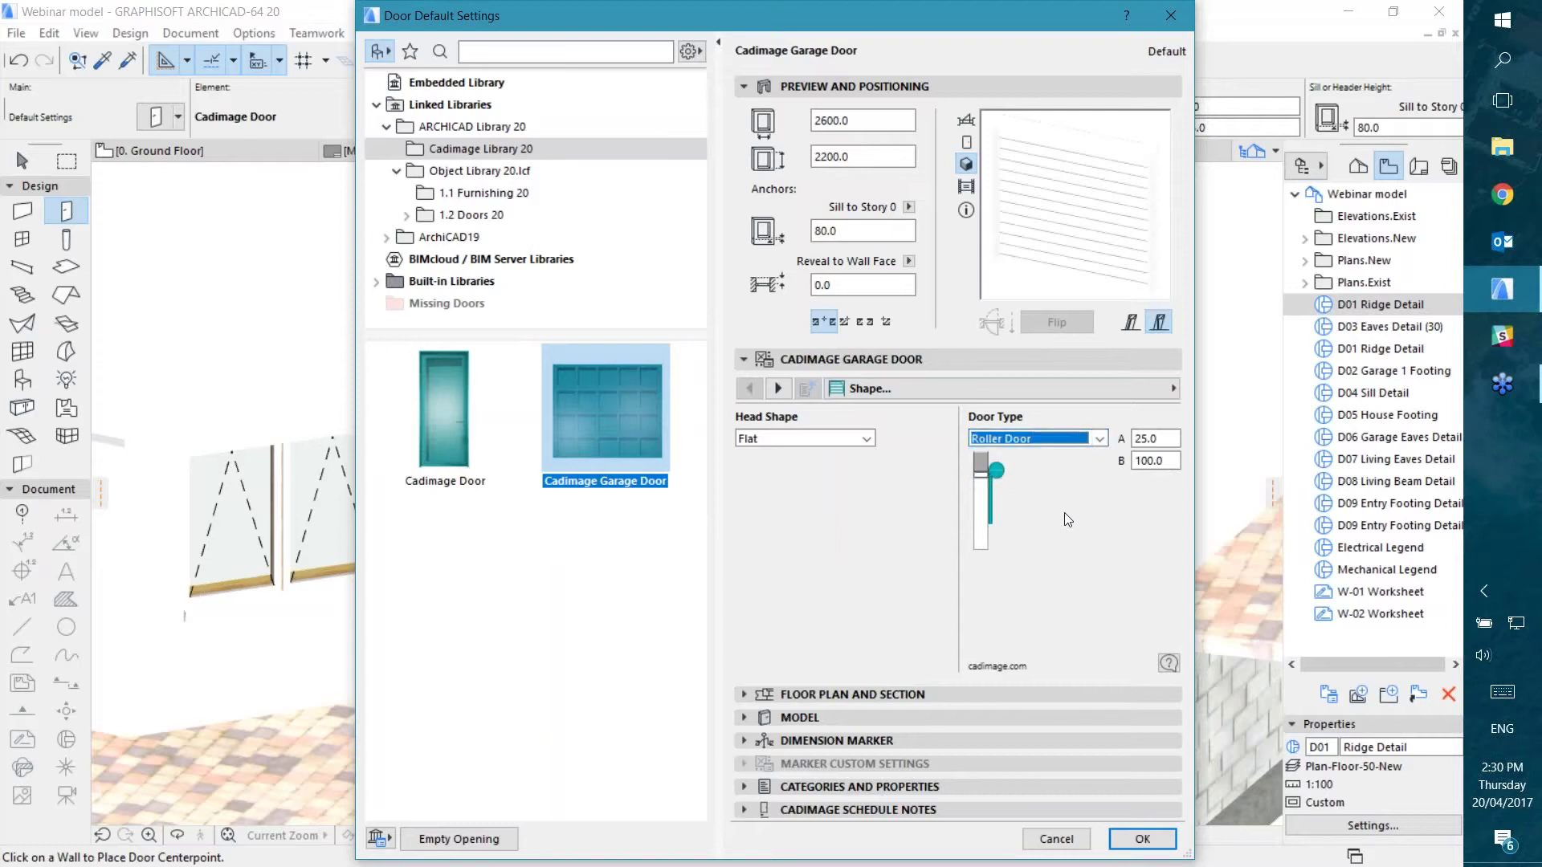
Step: Return to the Cadimage Door object, accept the door default settings and switch to the Arrow tool
click(485, 429)
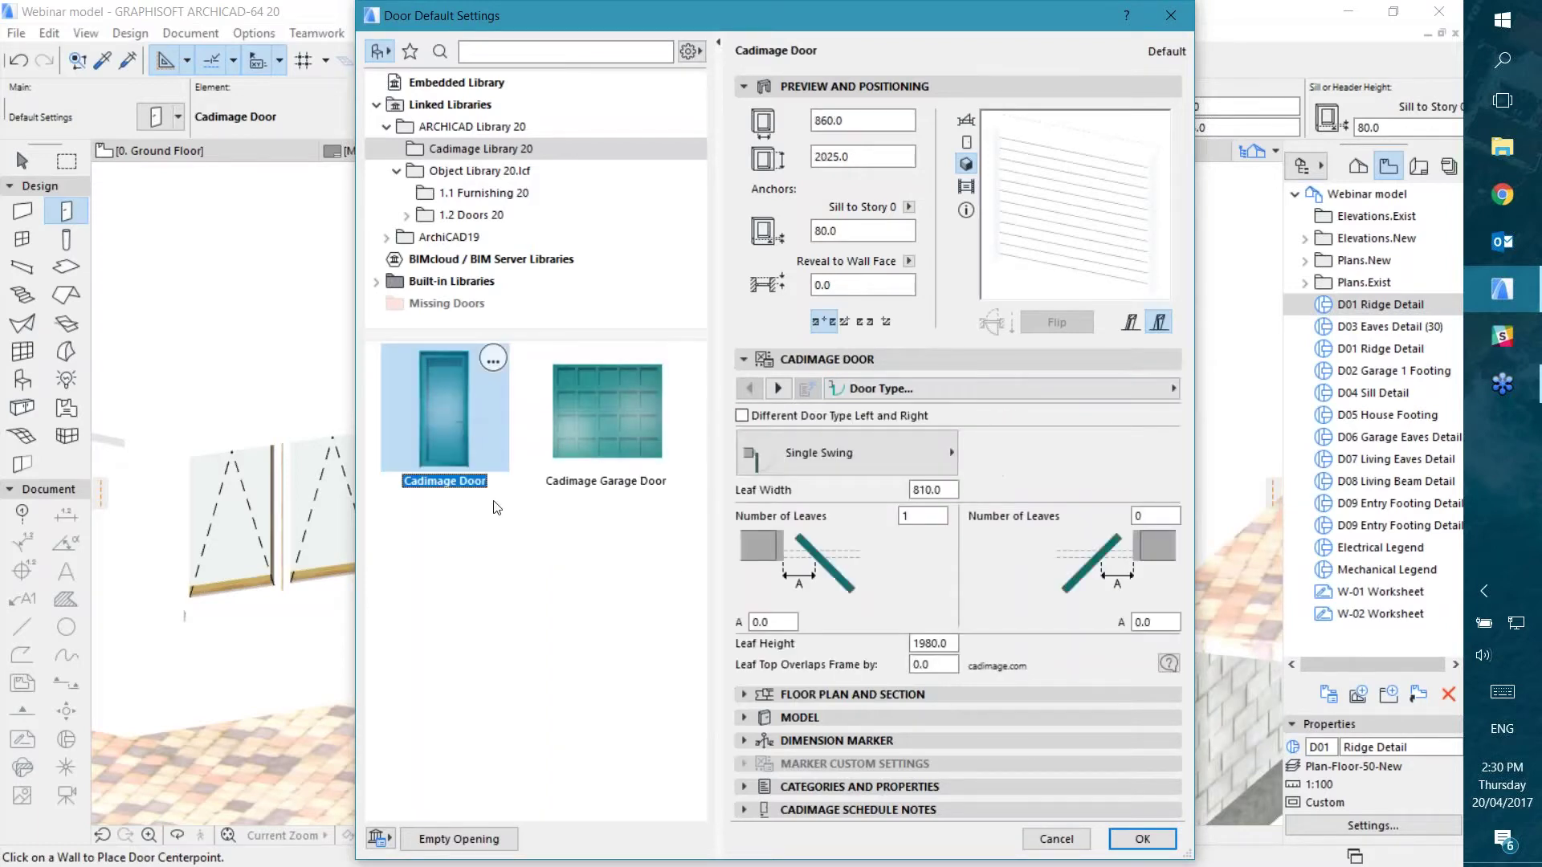
click(1141, 839)
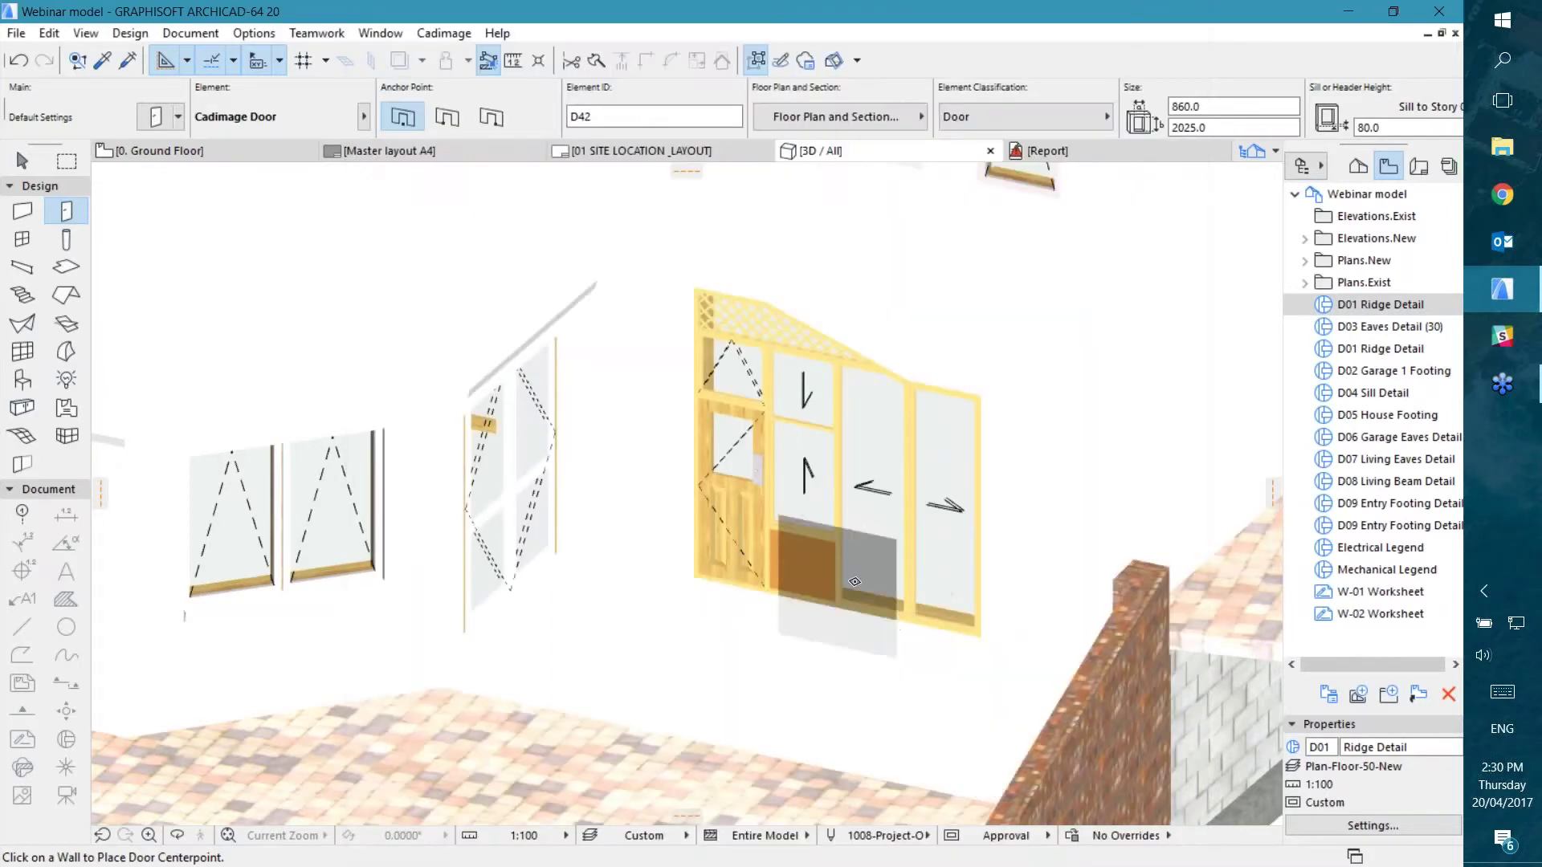
click(22, 160)
scroll(657, 449, down, 2)
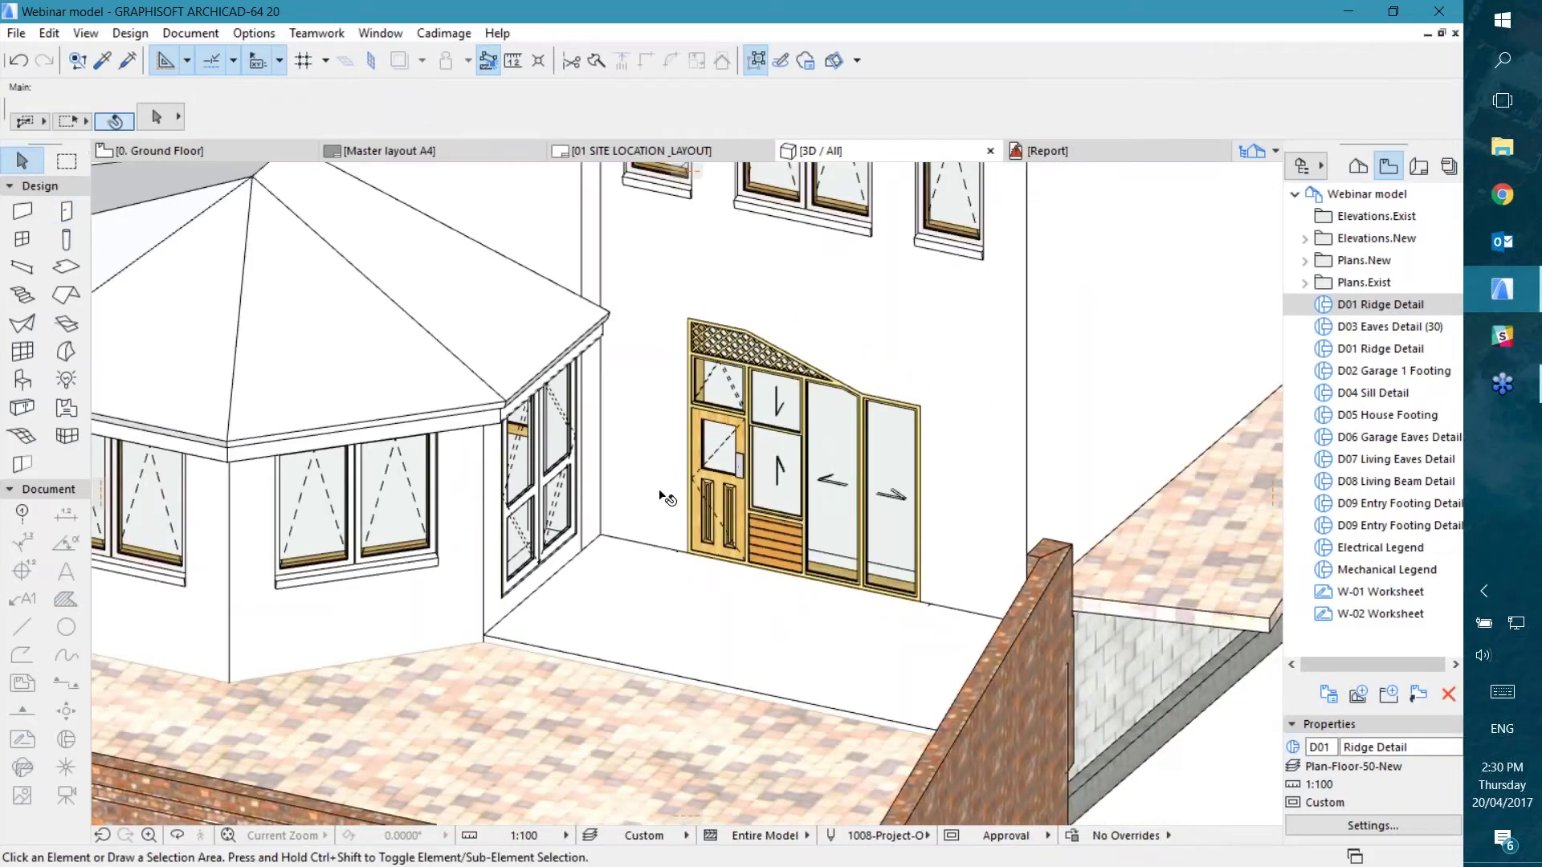
mouse_move(660, 492)
click(831, 636)
mouse_move(831, 633)
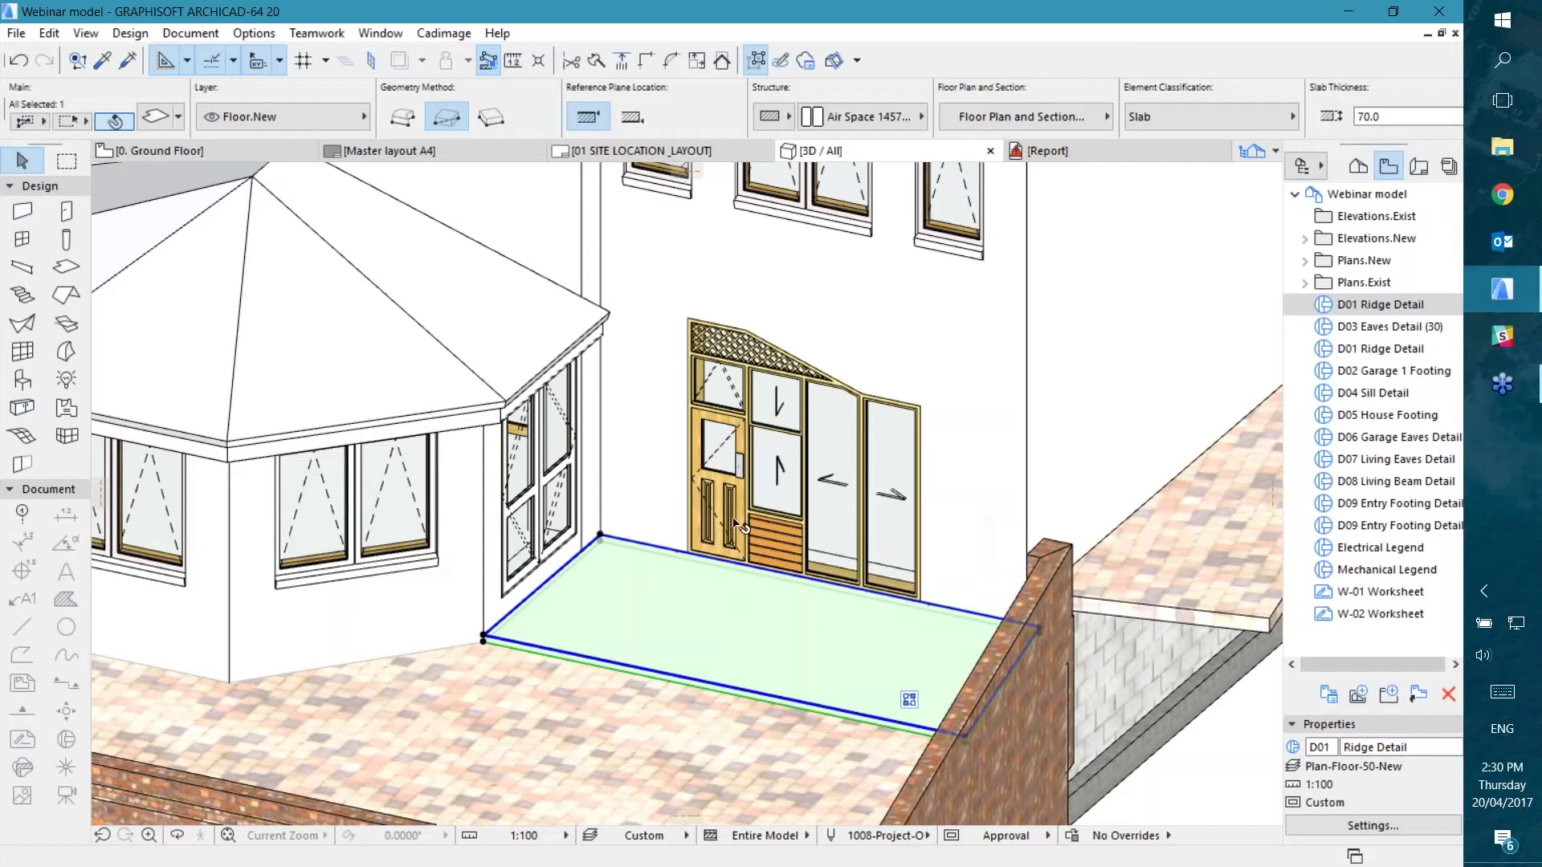
key(Escape)
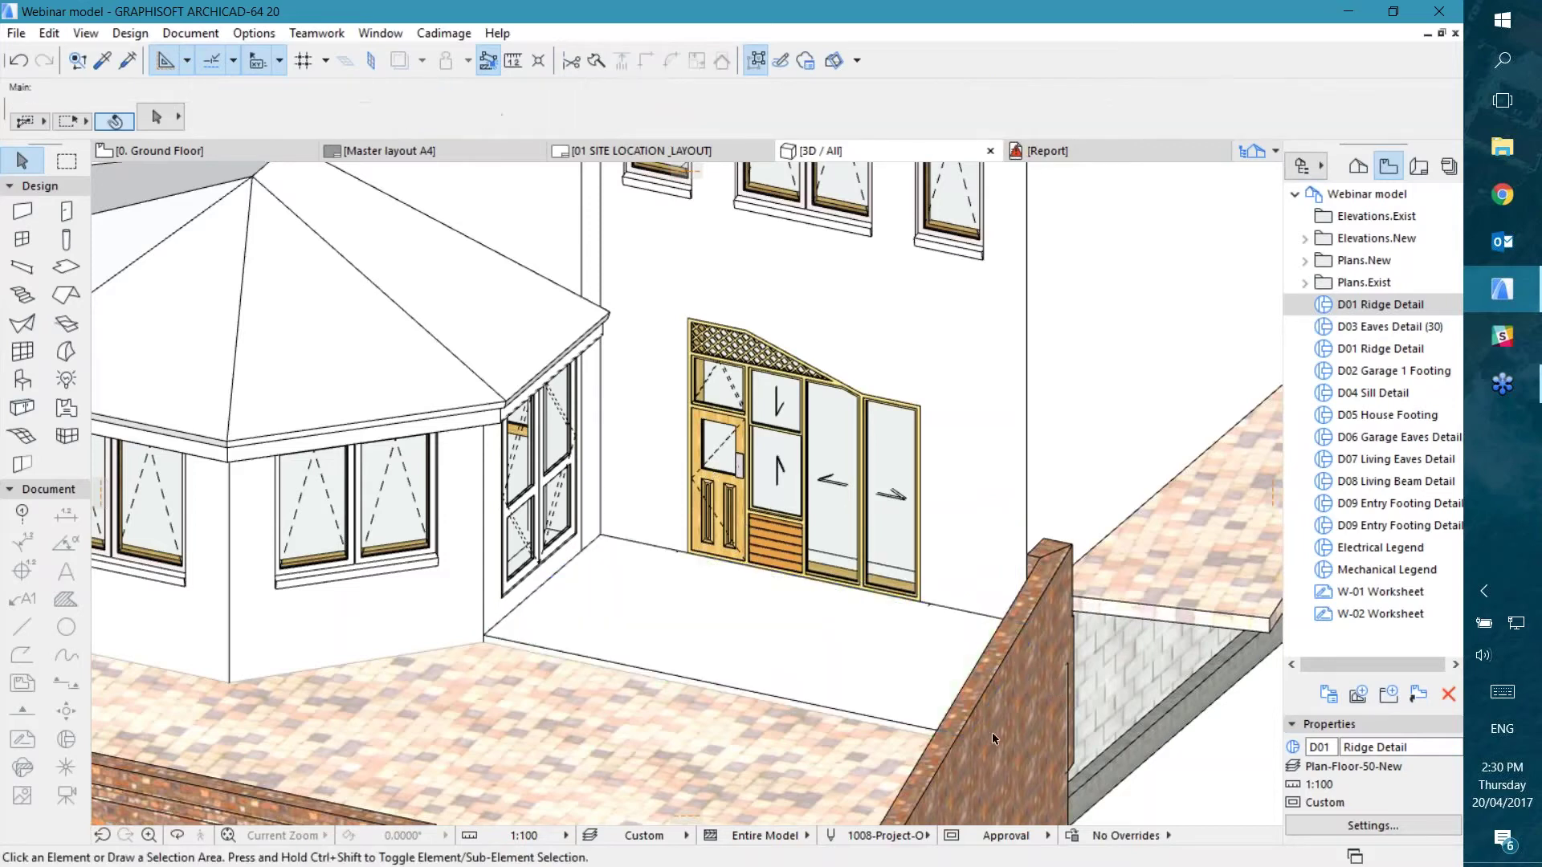
Step: Set the top surface of the slab in front of the large door to Wood-Deck and deselect the slab
click(802, 642)
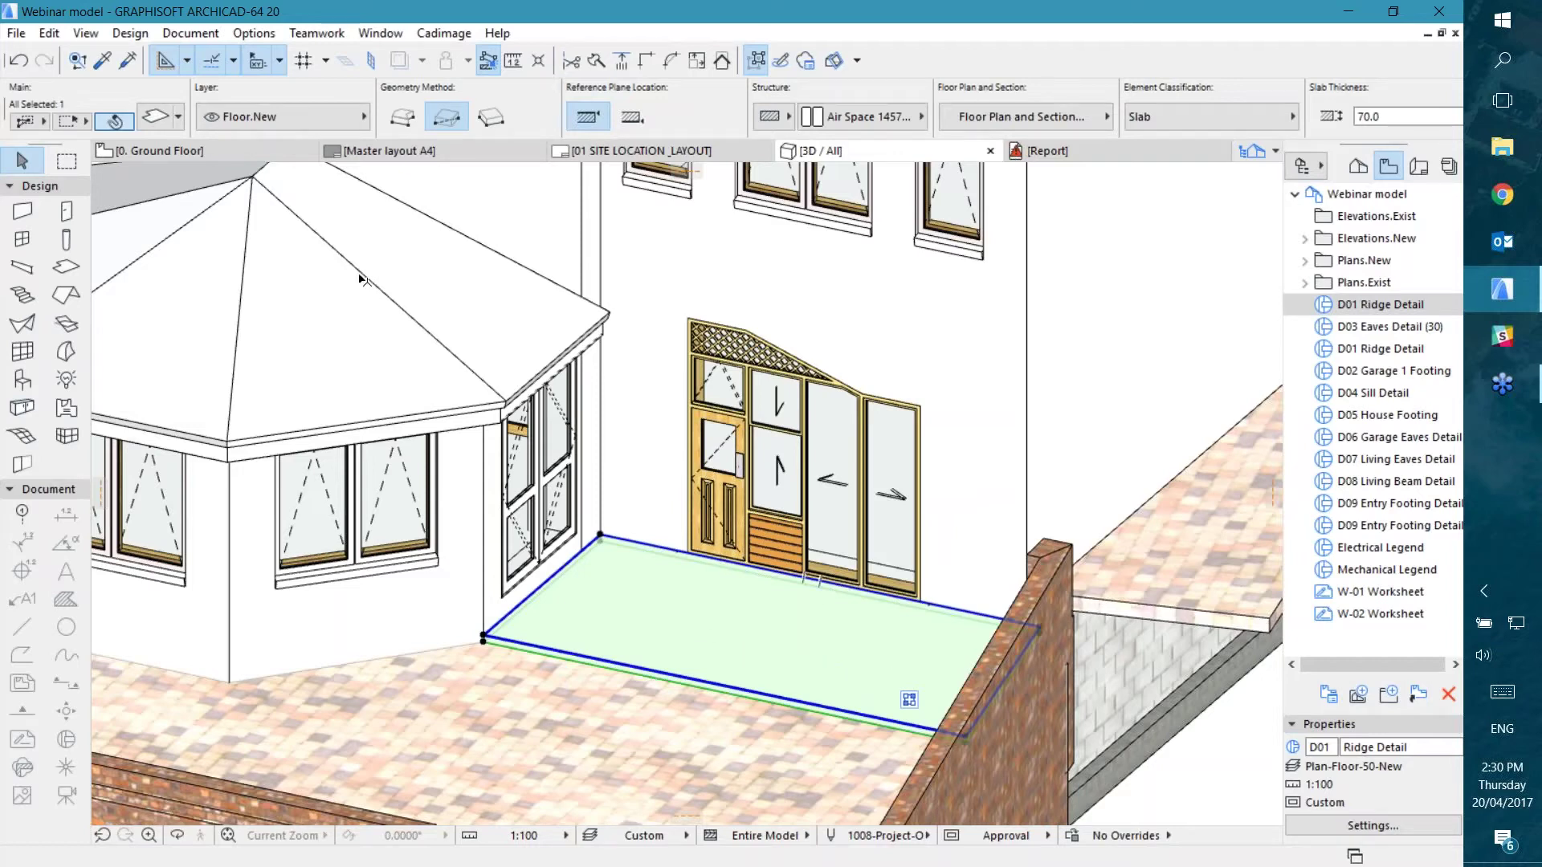
click(153, 119)
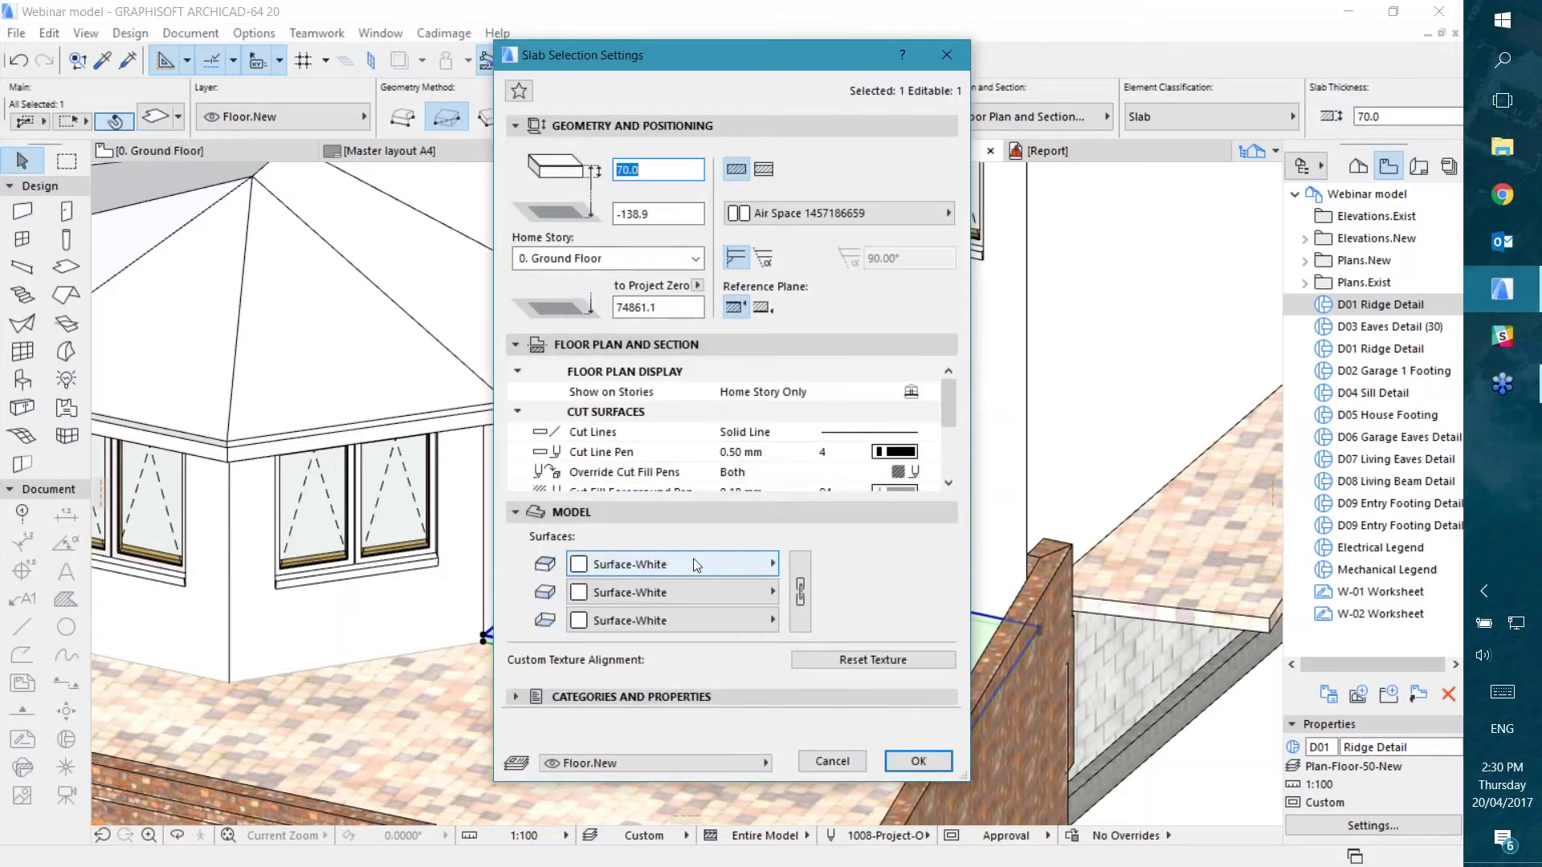
click(663, 565)
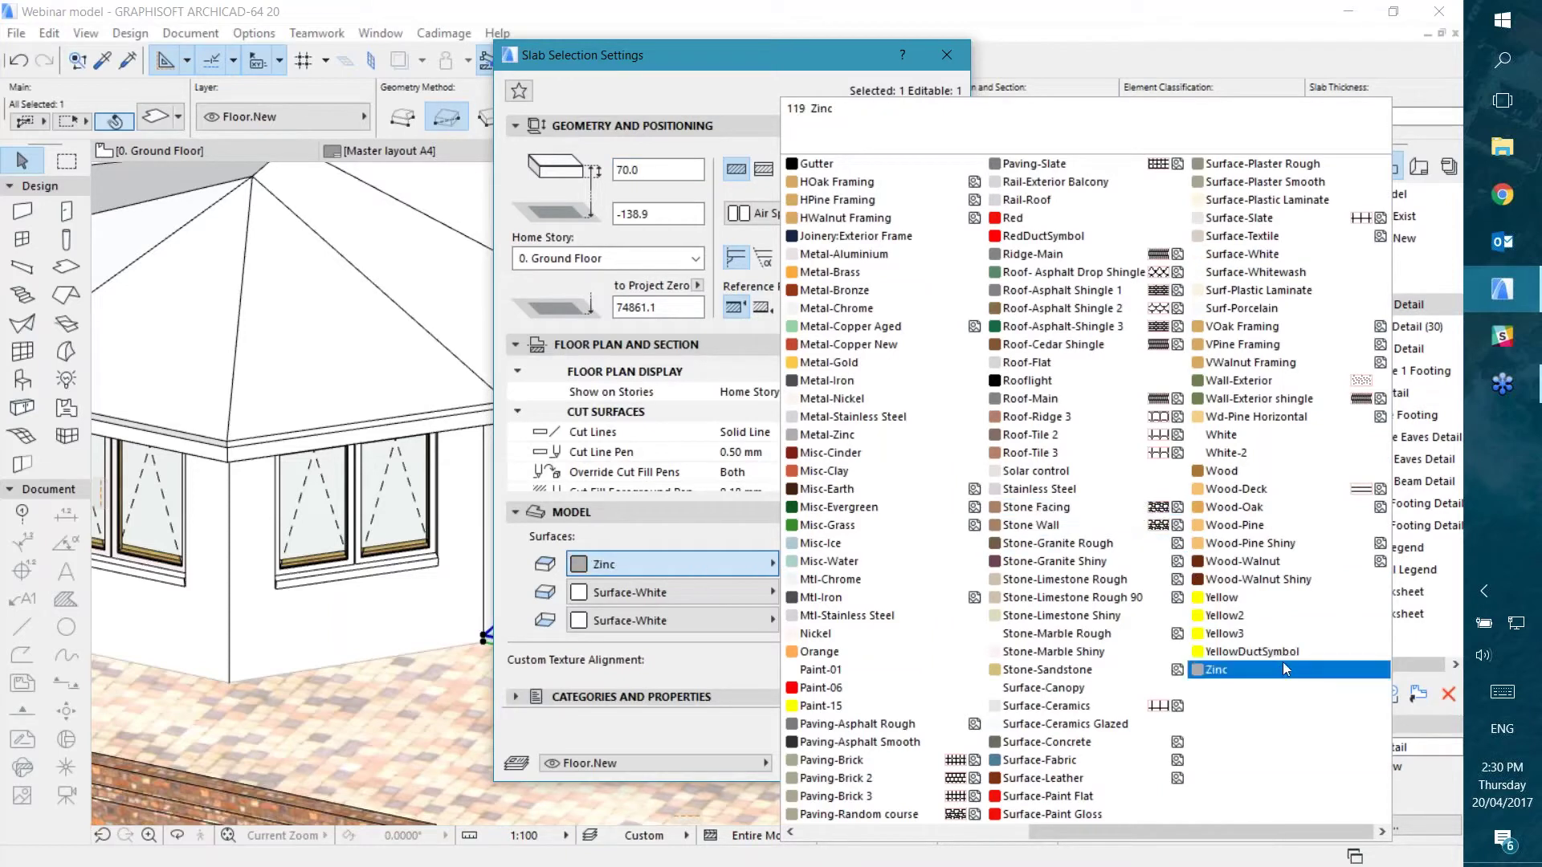
drag(1241, 830, 1014, 823)
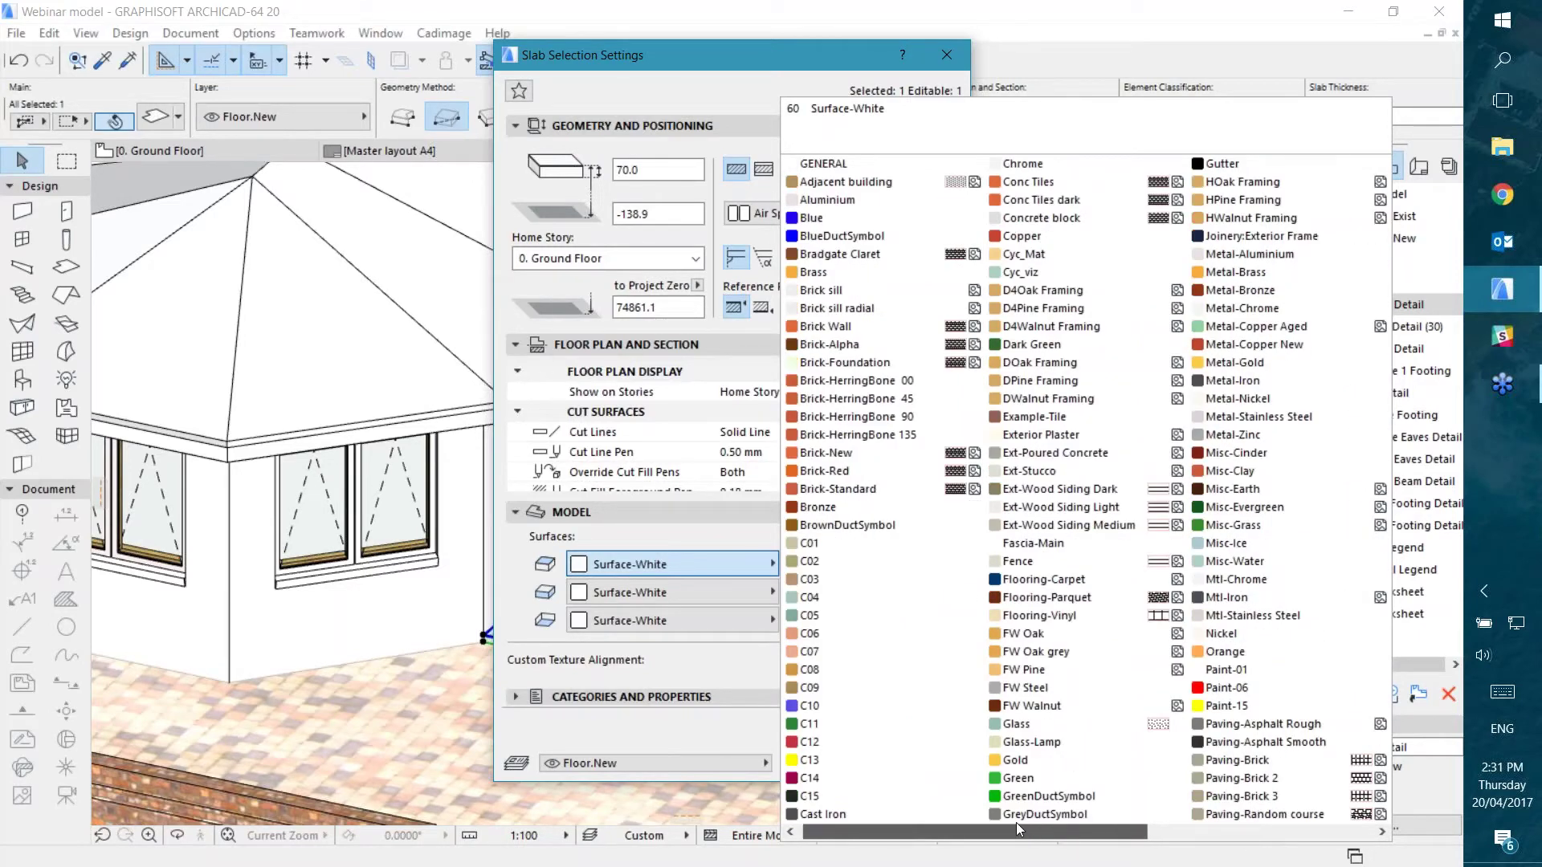
drag(1017, 823, 1196, 840)
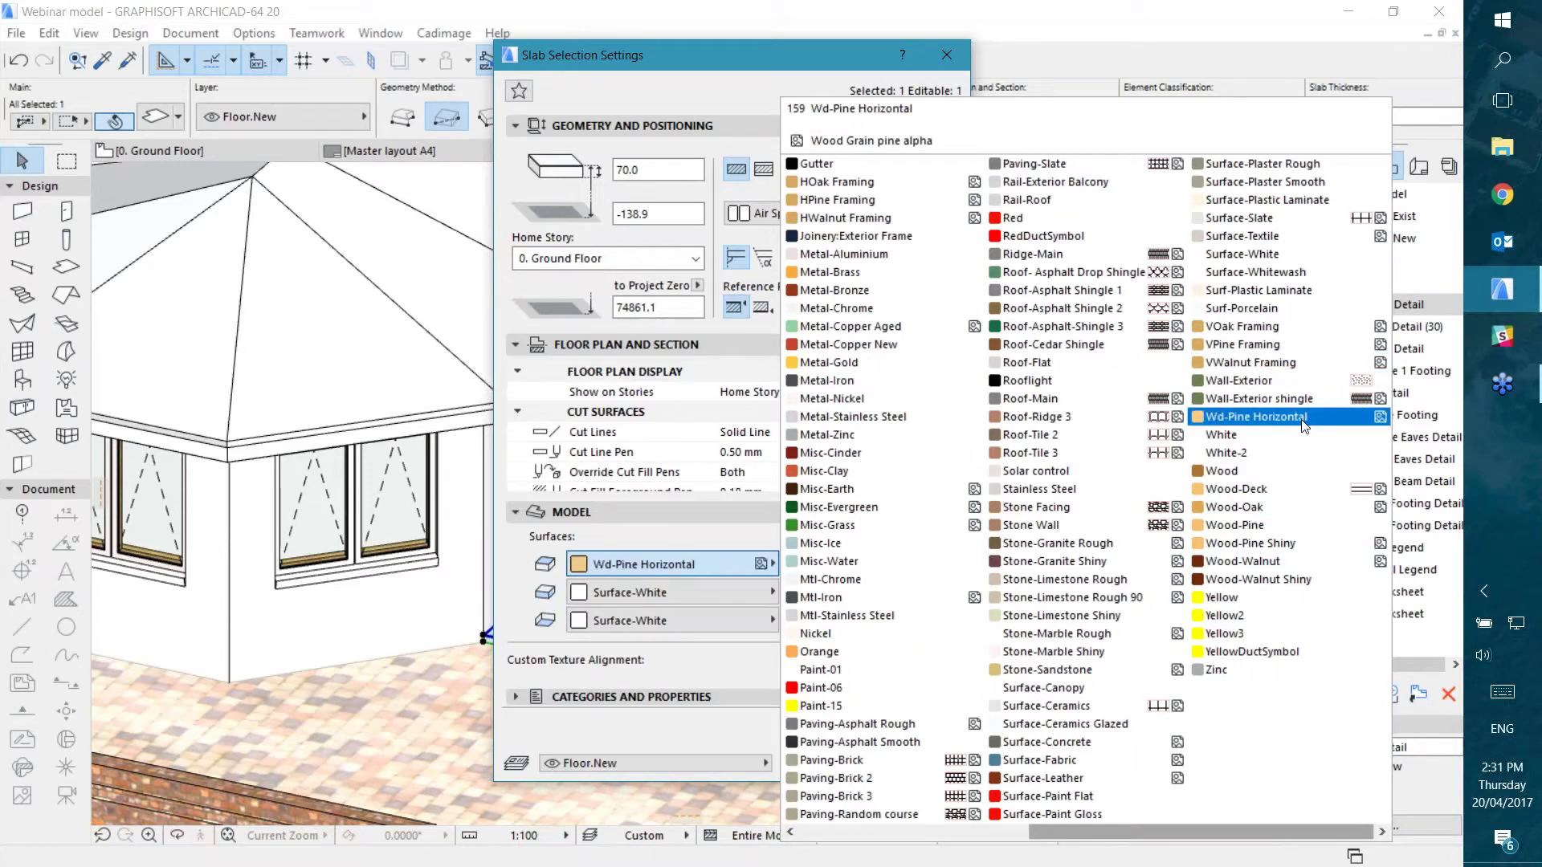
click(1240, 489)
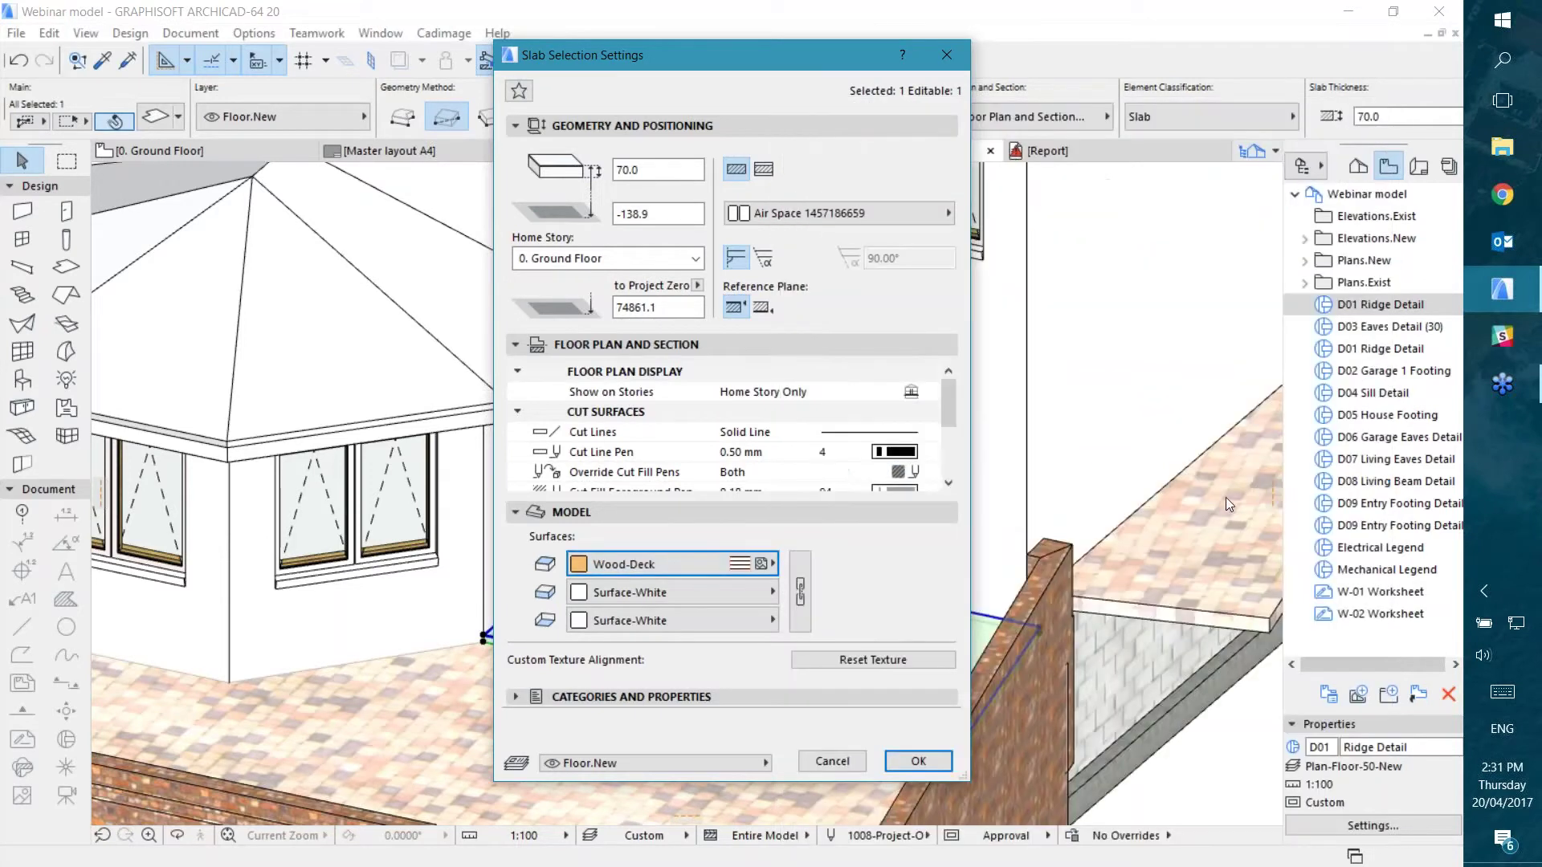
click(915, 757)
key(Escape)
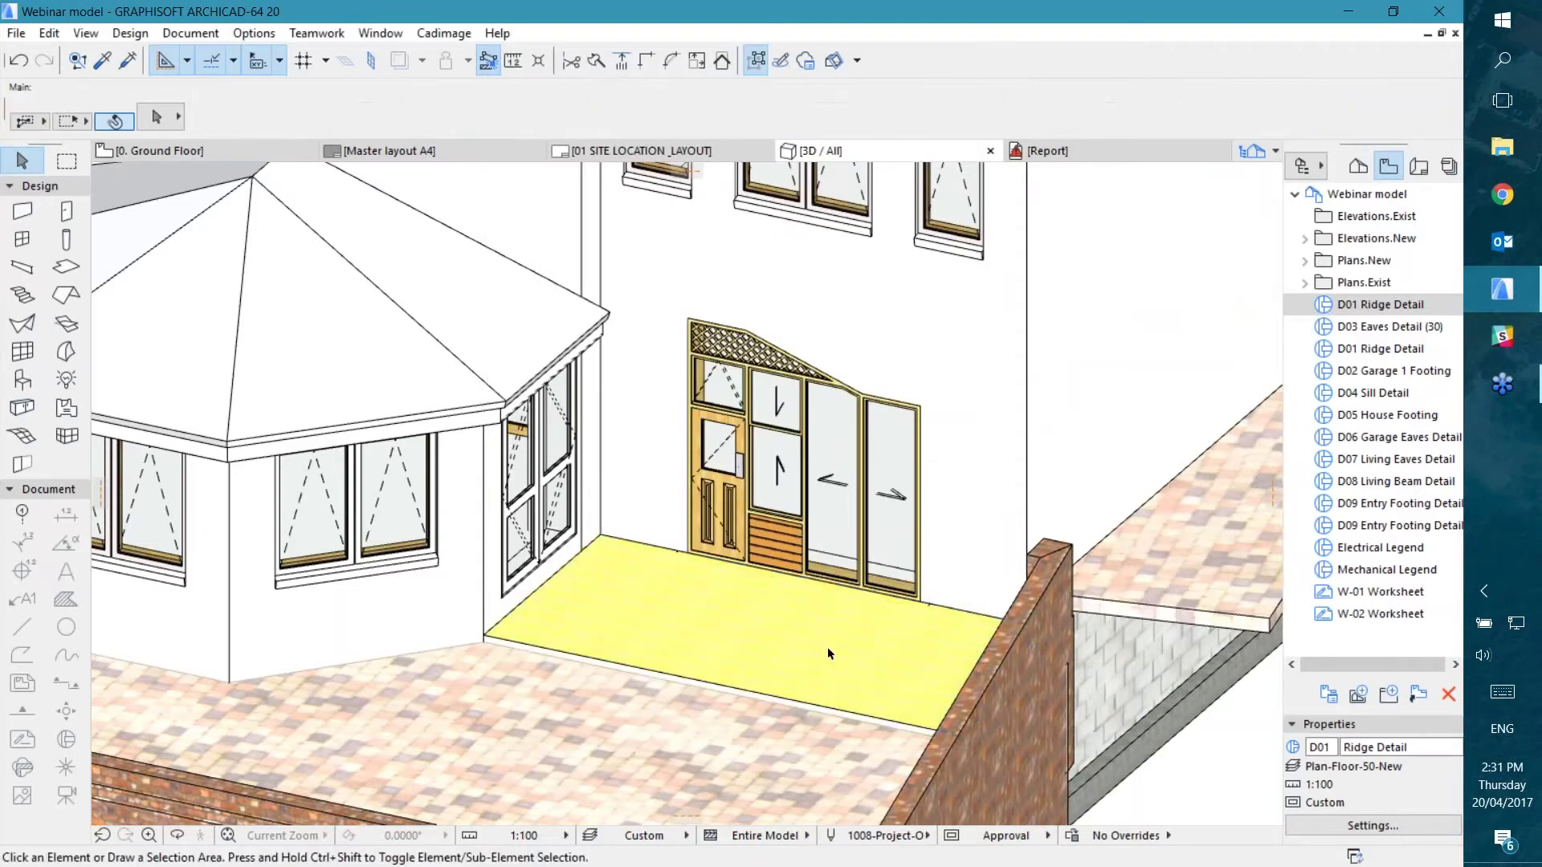
Step: Inspect the slab's wood surface up close, undo the surface change and deselect the slab
scroll(831, 654, up, 6)
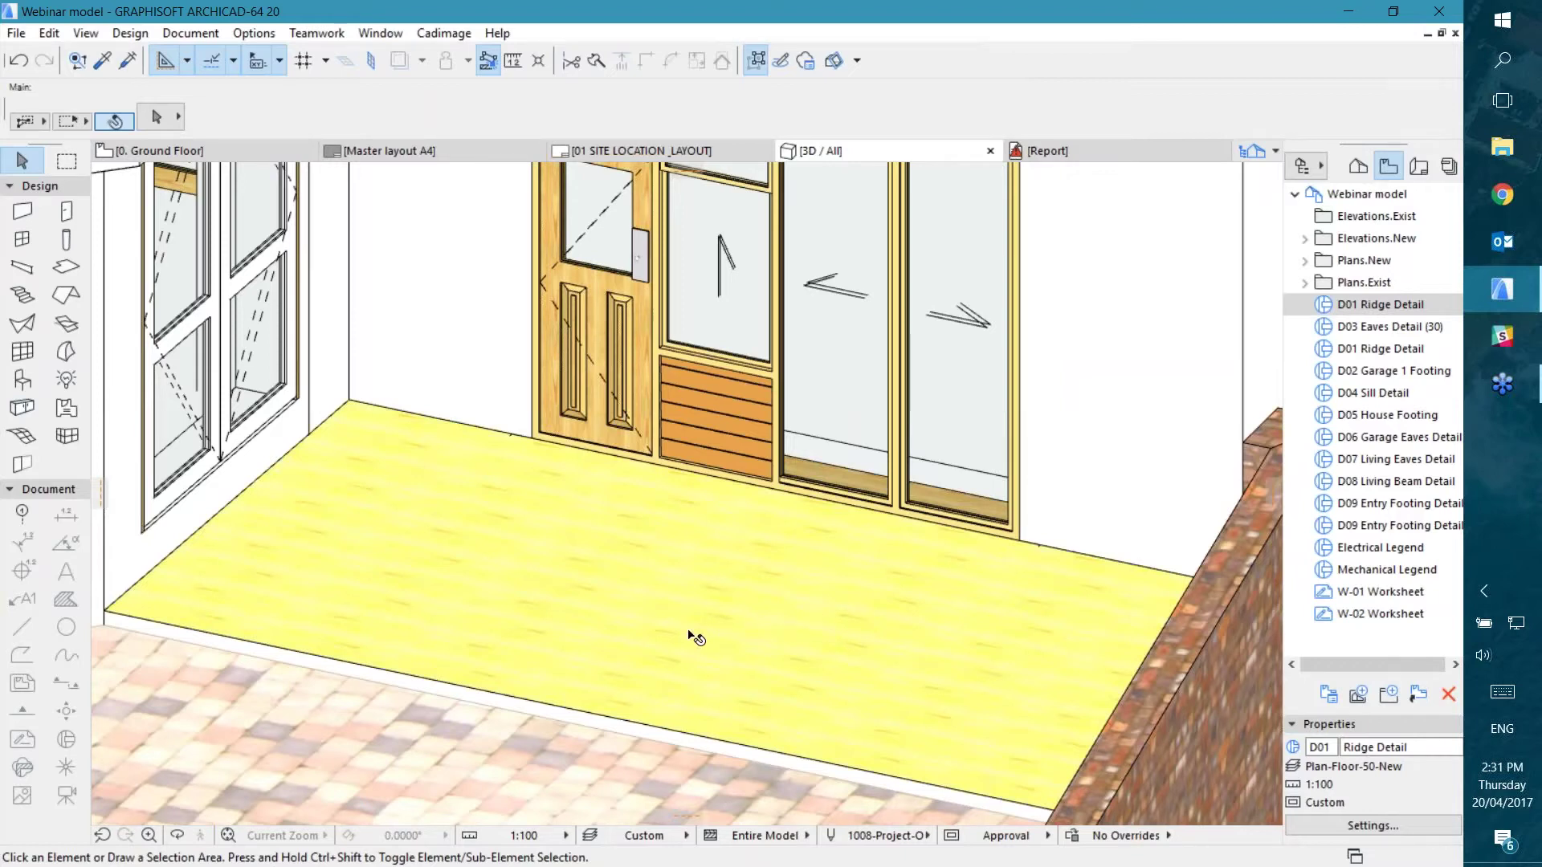
mouse_move(774, 652)
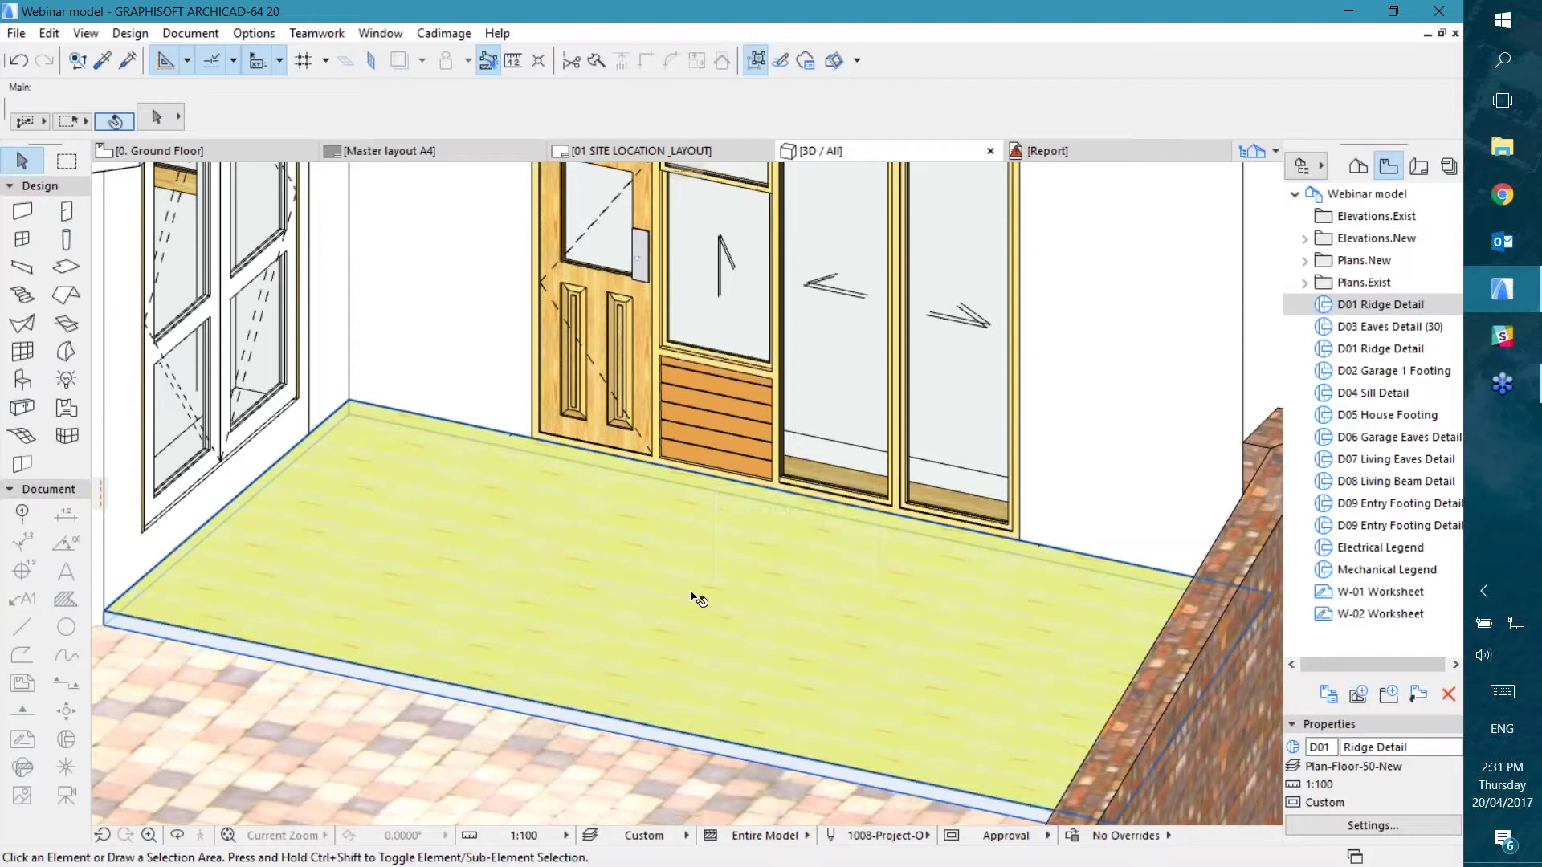
click(562, 554)
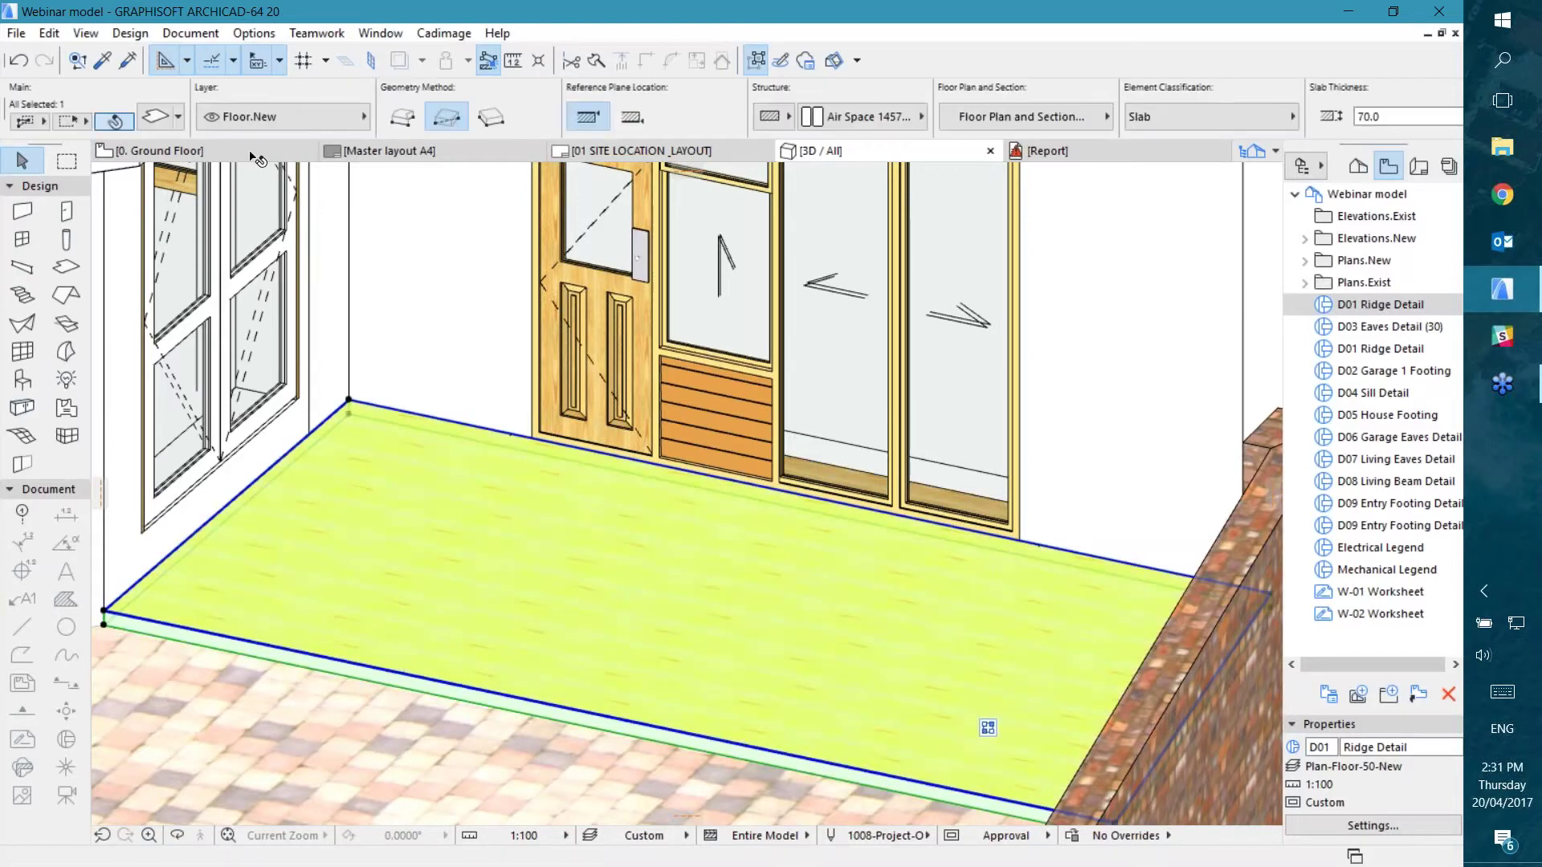
click(18, 60)
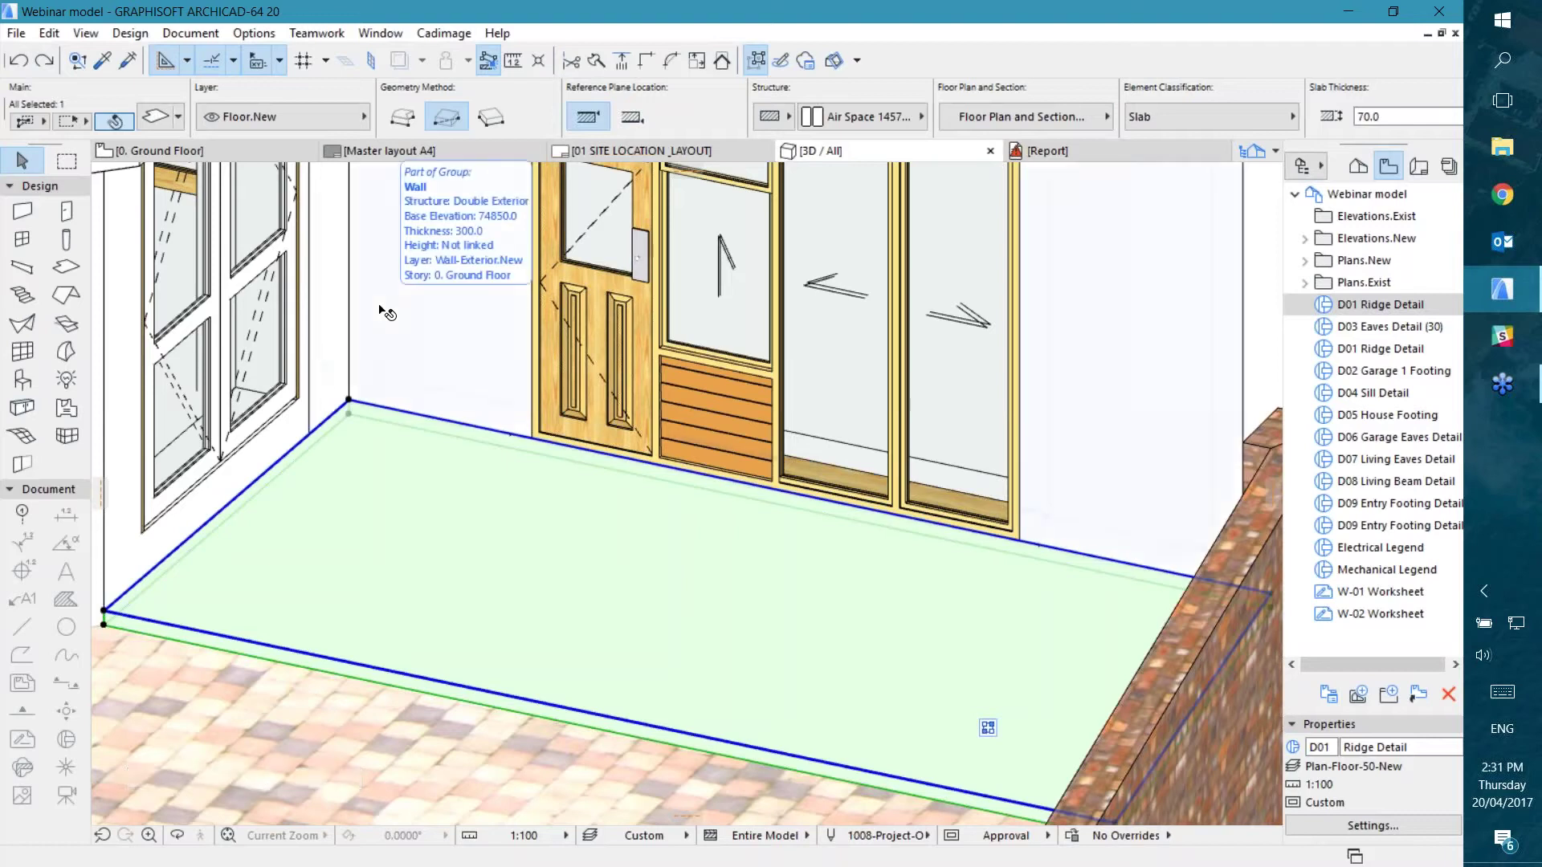
key(Escape)
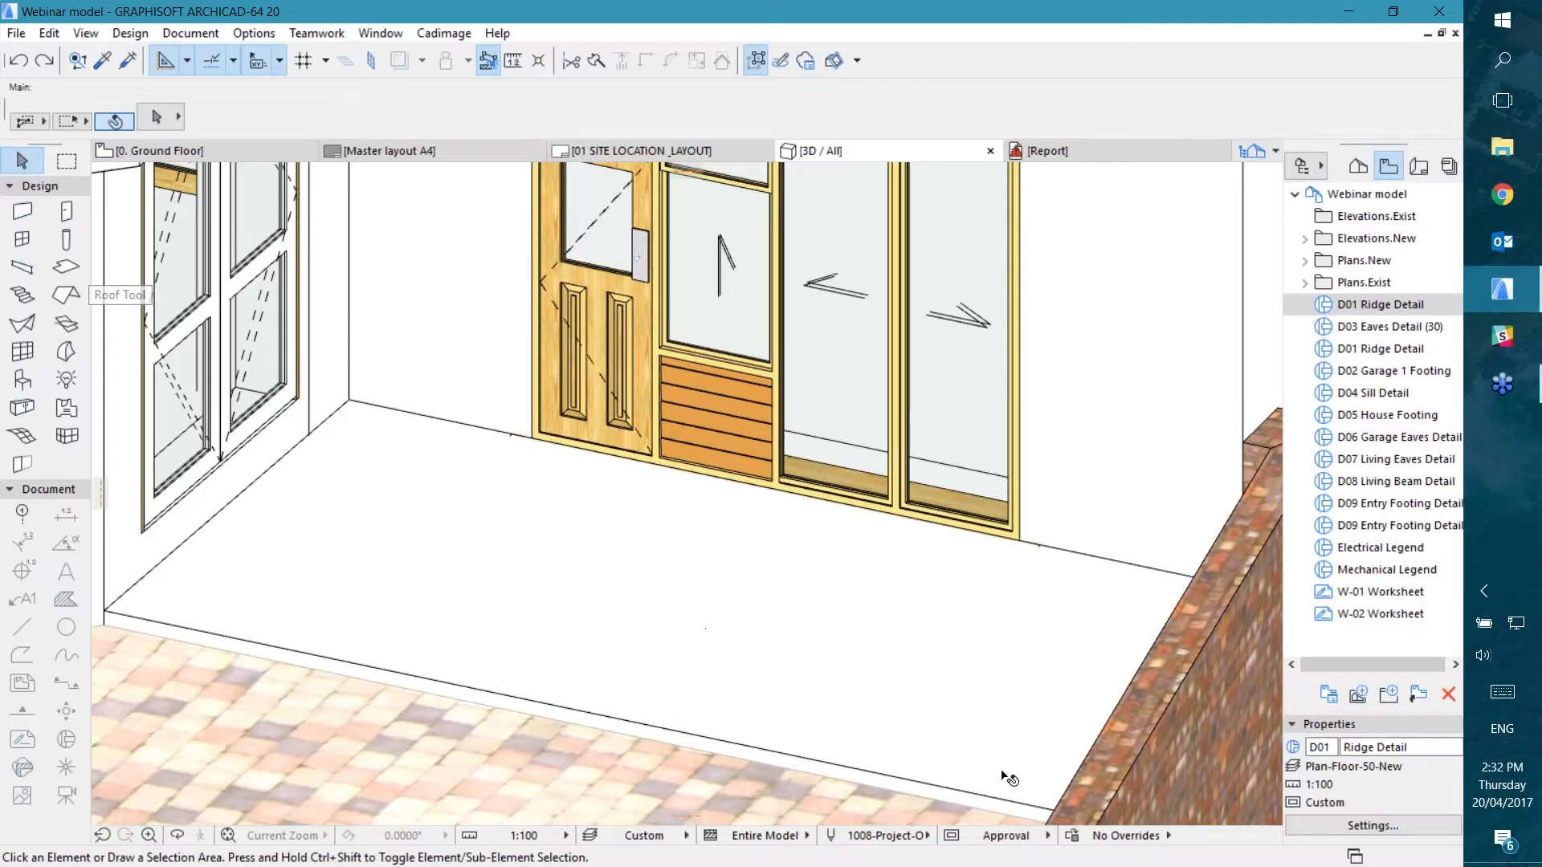
Step: Select the slab in front of the large door and open the Cadimage slab covering settings for it
mouse_move(829, 620)
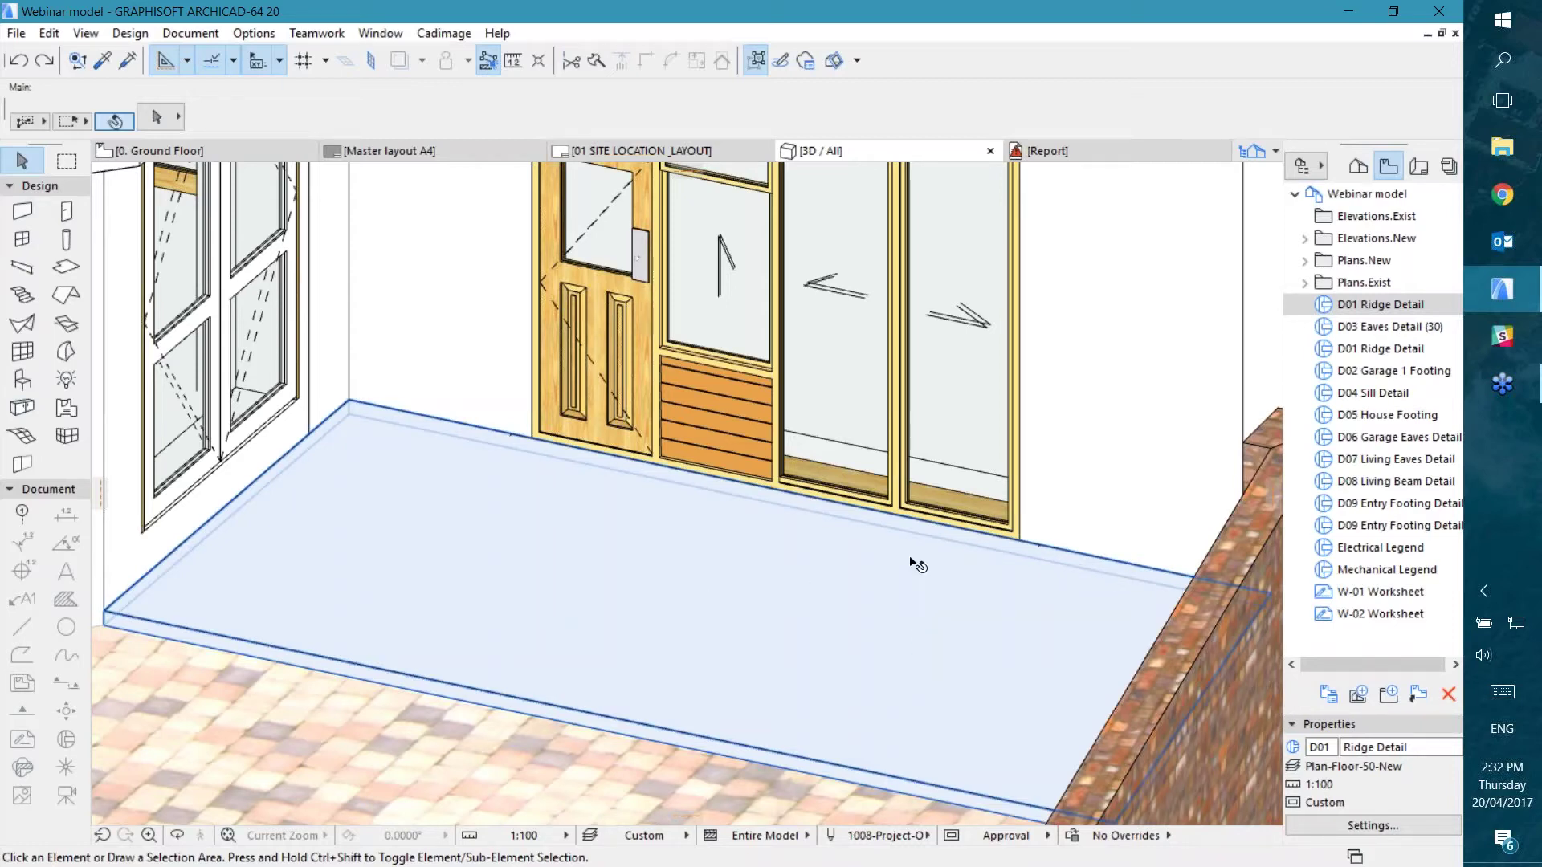
scroll(1022, 599, up, 2)
scroll(997, 632, down, 2)
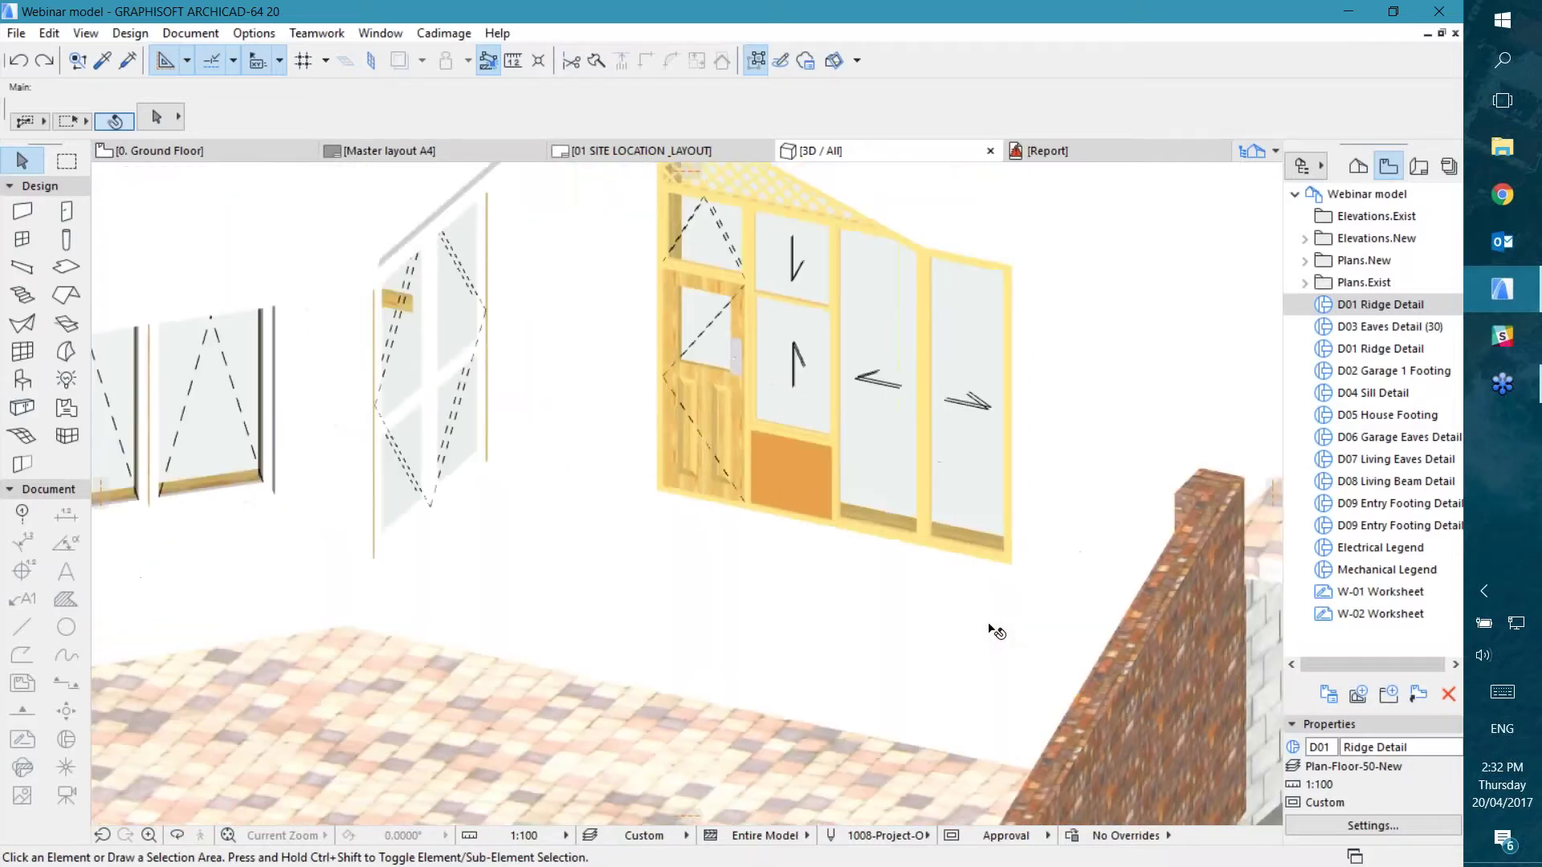
click(706, 571)
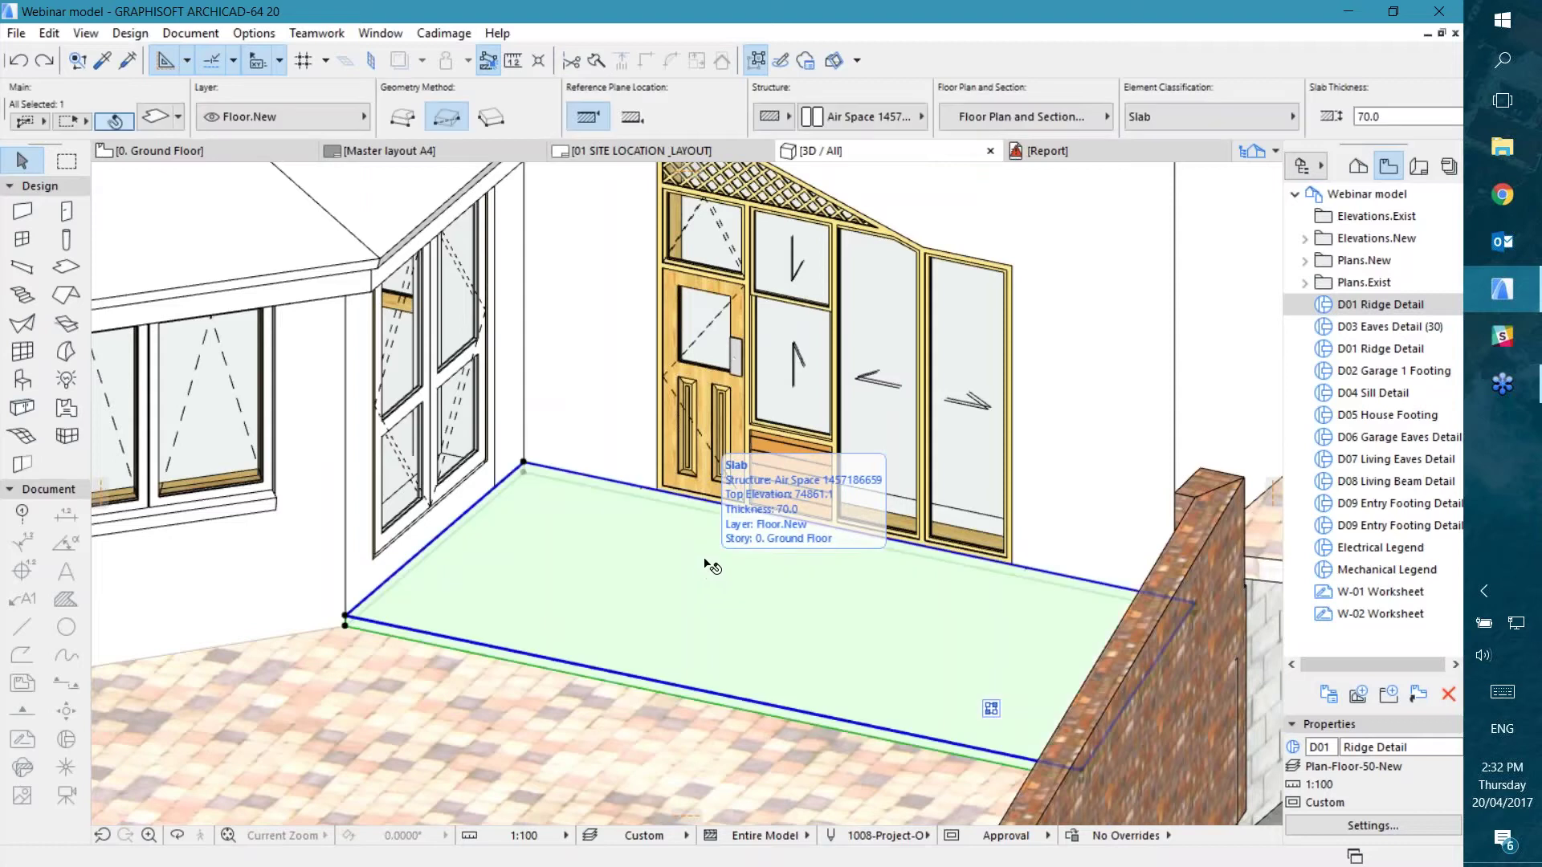
click(442, 33)
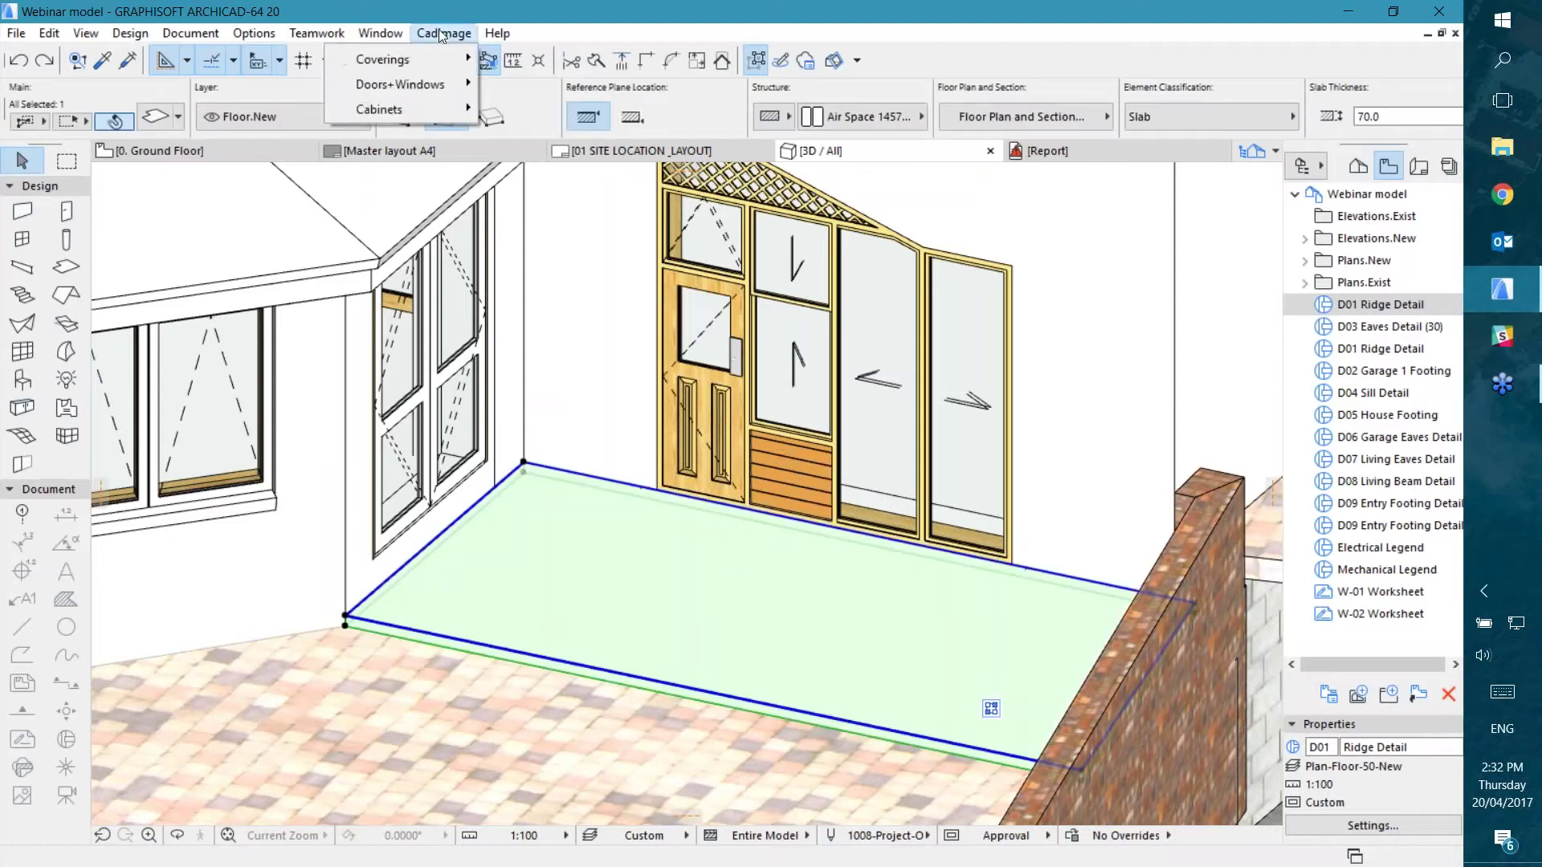
mouse_move(369, 60)
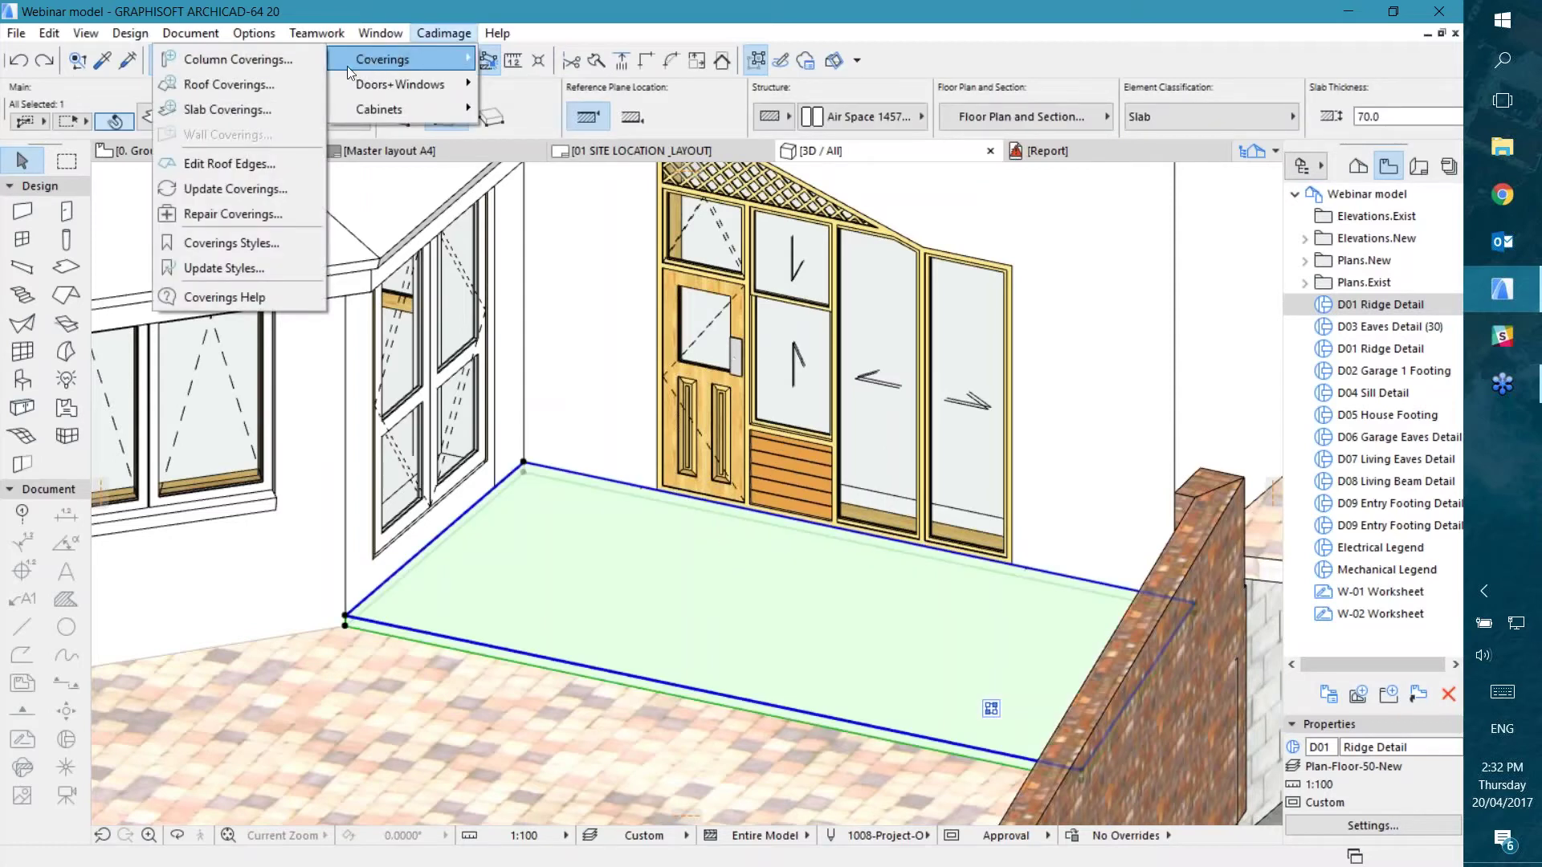
click(217, 109)
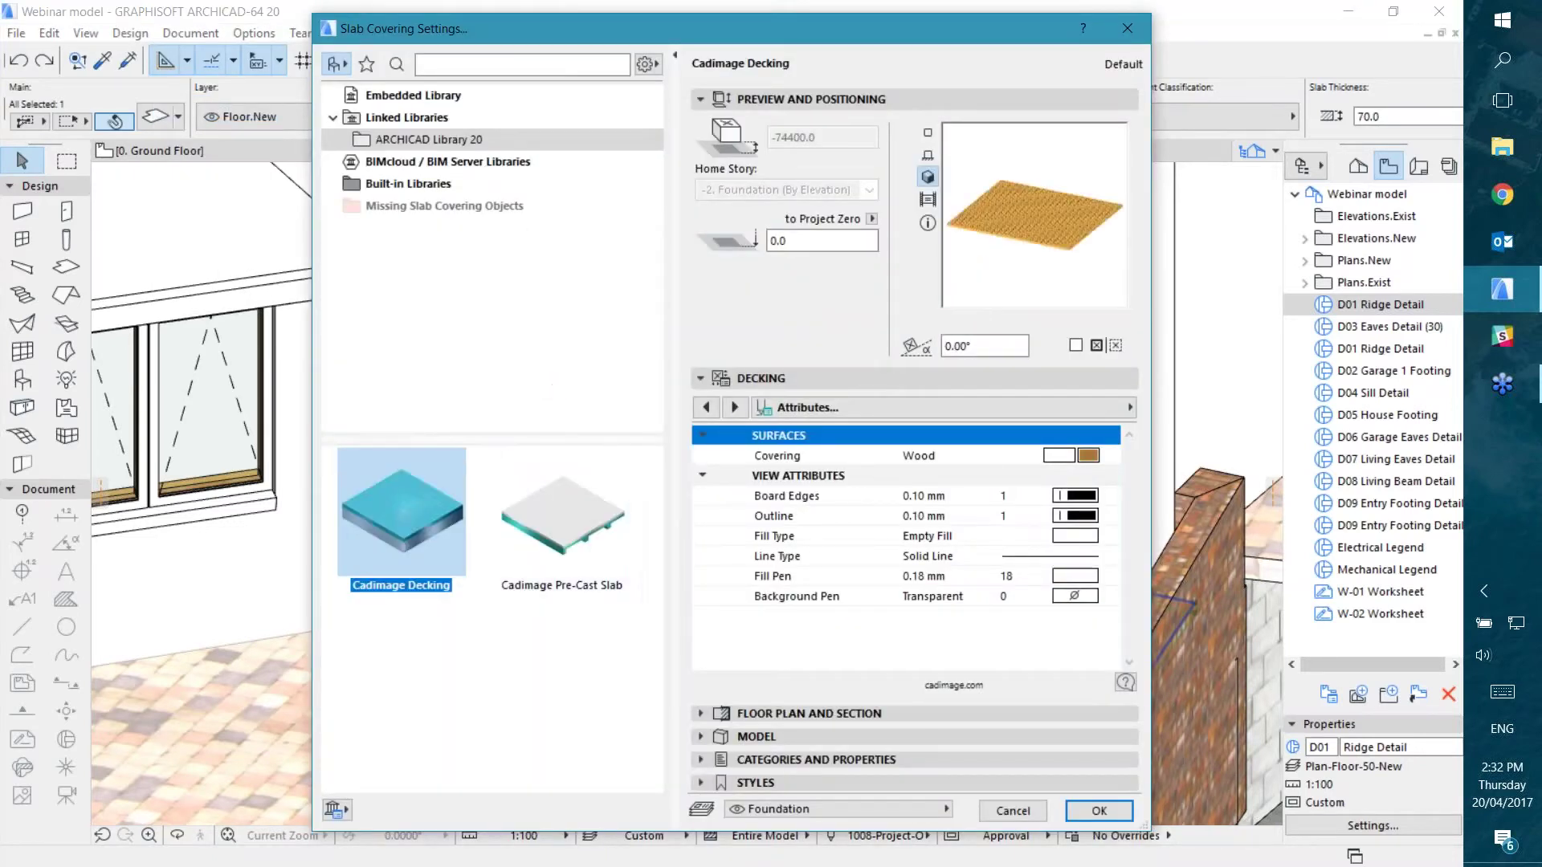
Step: Switch the covering to Cadimage Pre-Cast Slab and preview the Single T, Double T and Hollowcore types
click(563, 518)
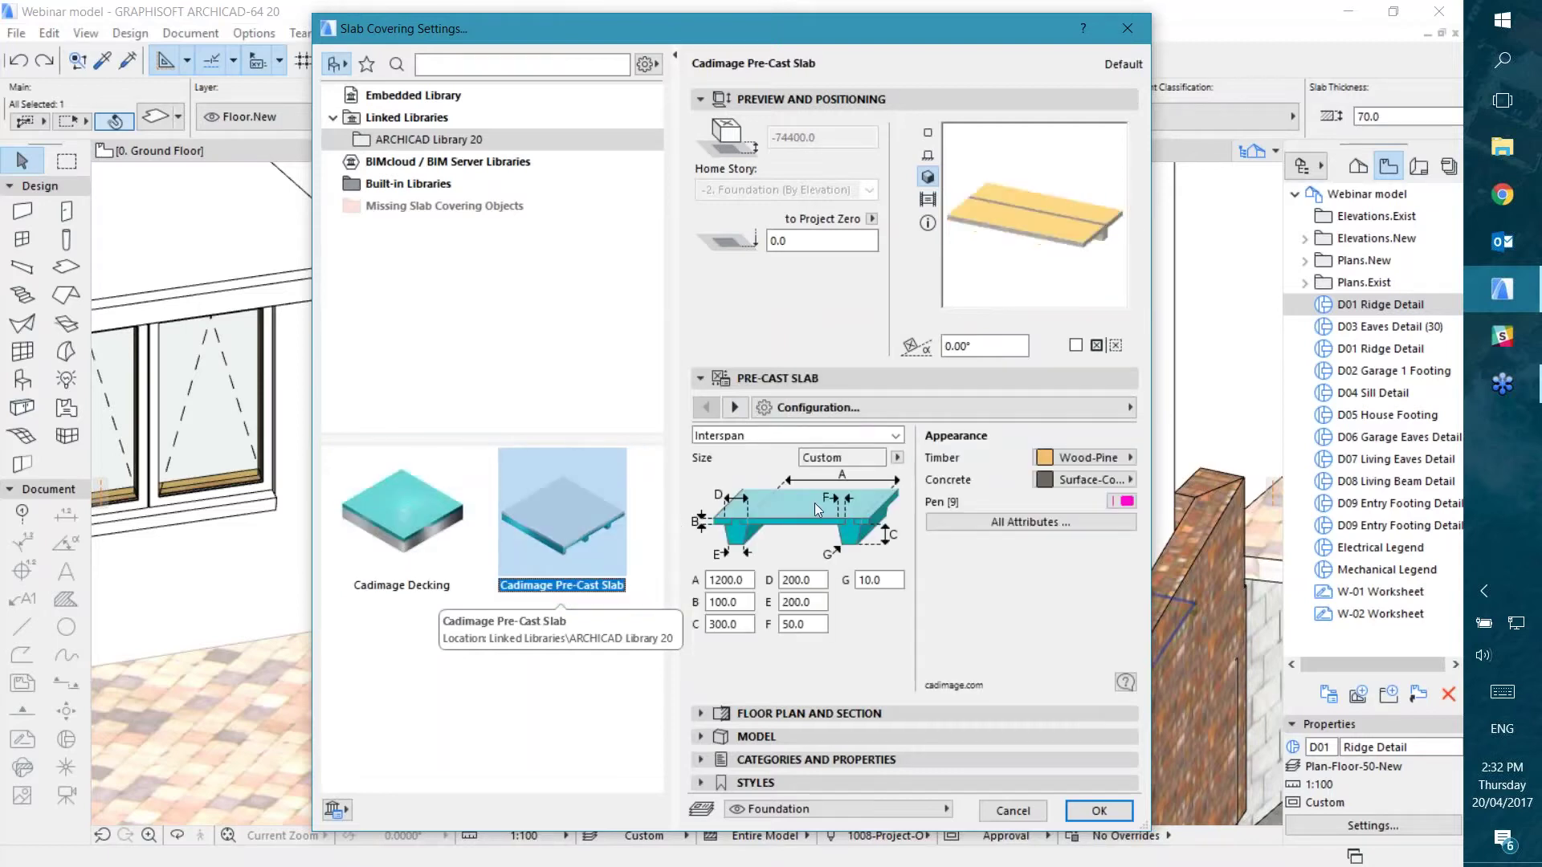
click(755, 435)
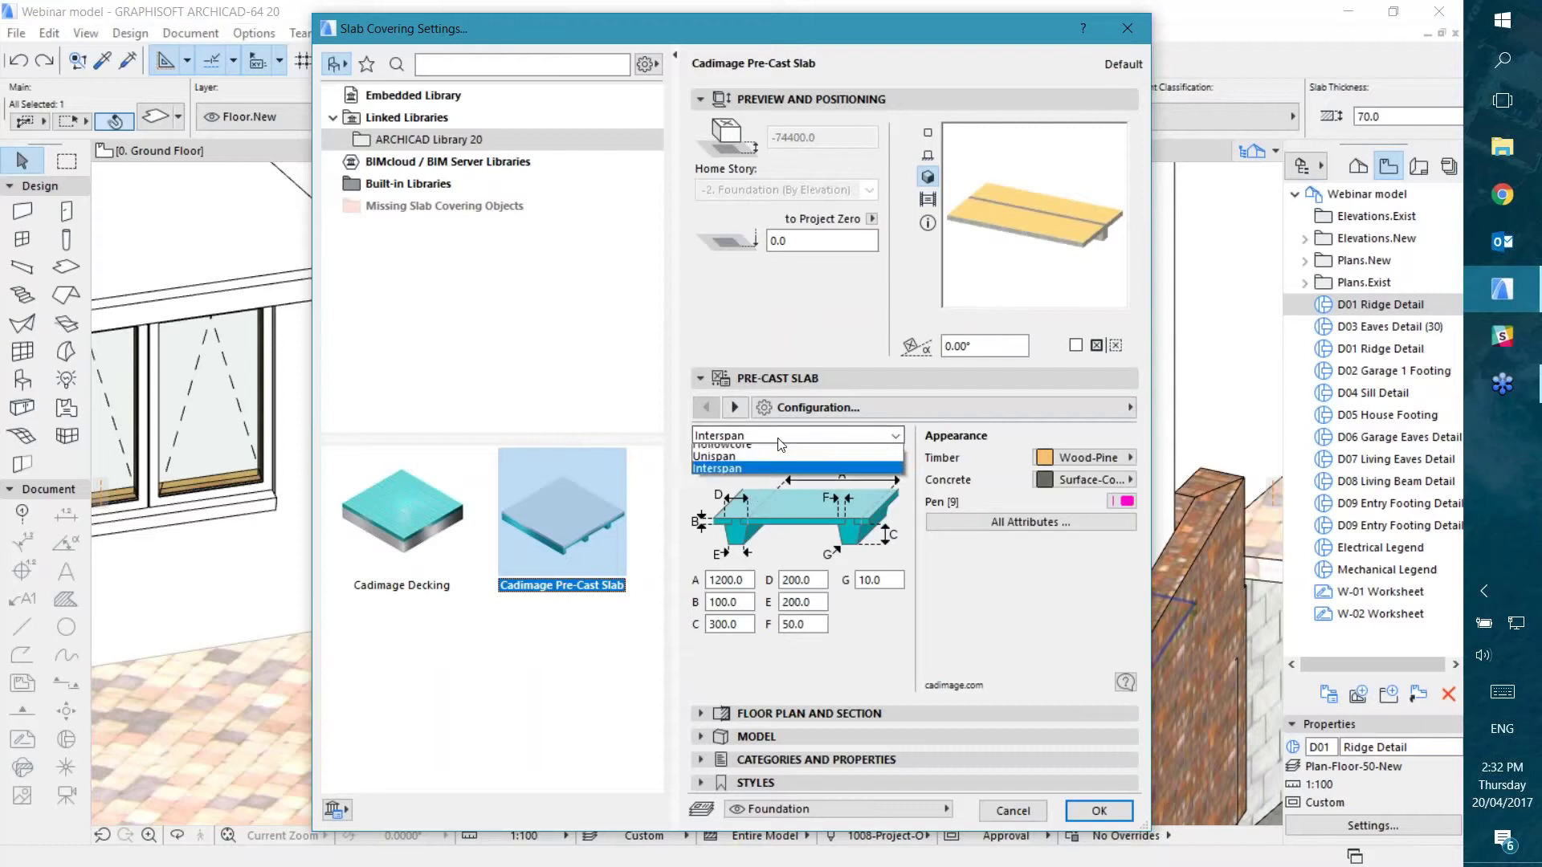
click(757, 457)
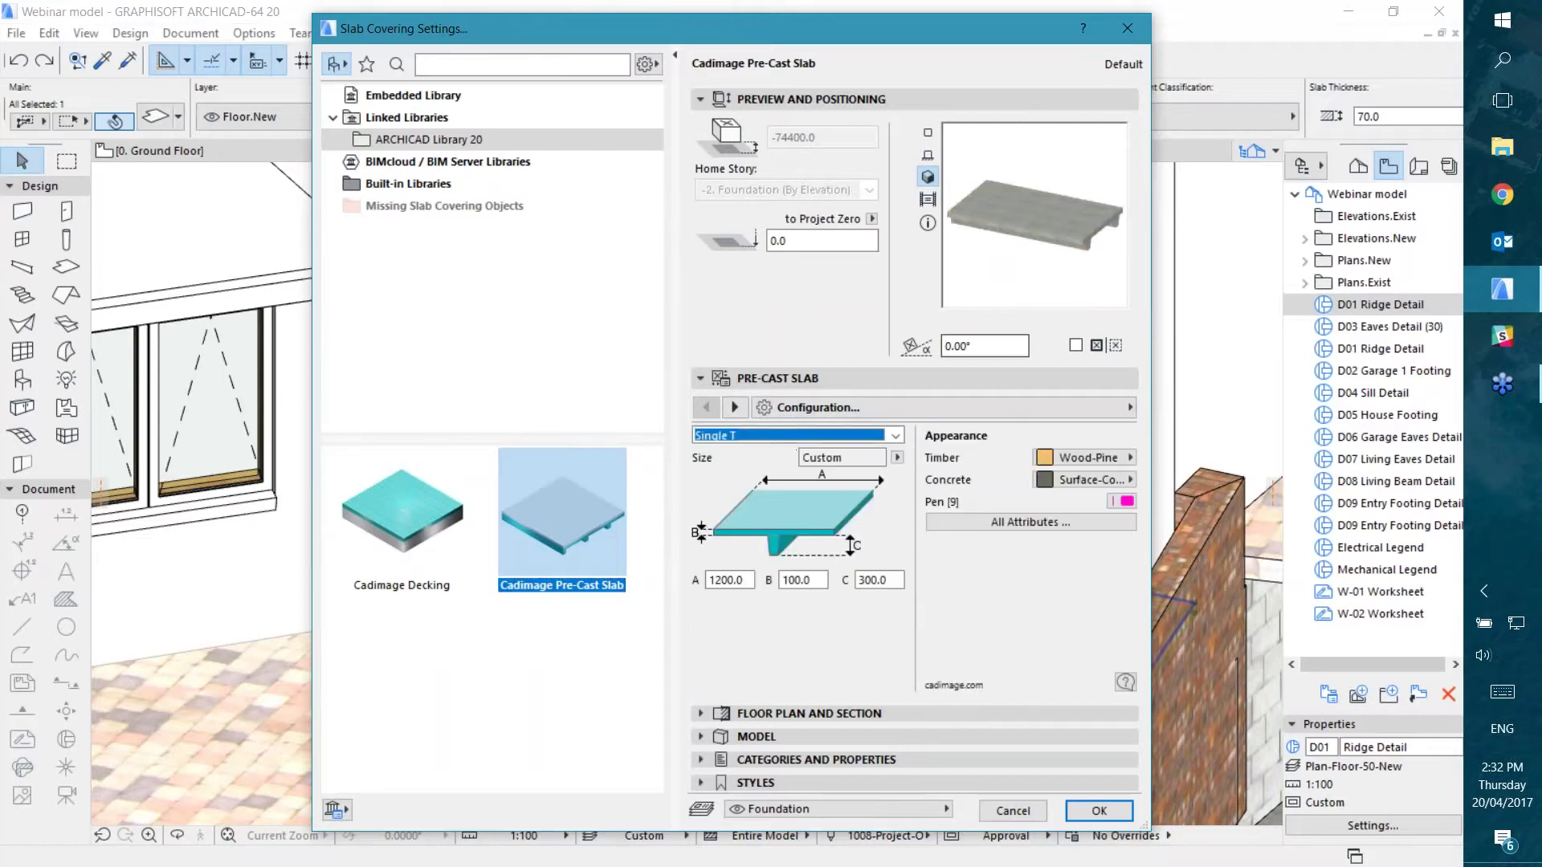
click(774, 437)
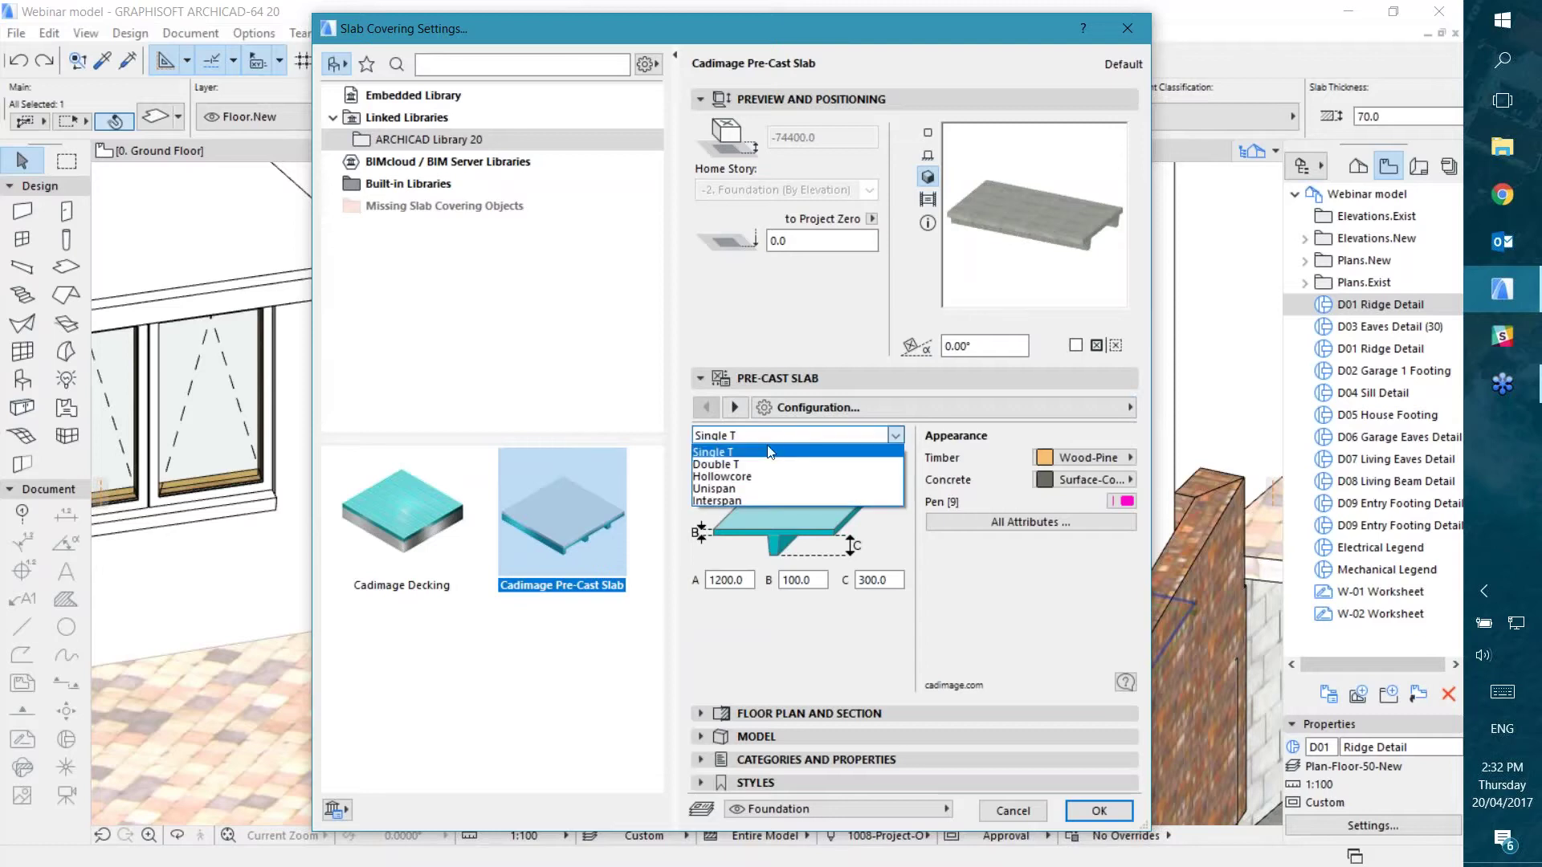
click(763, 459)
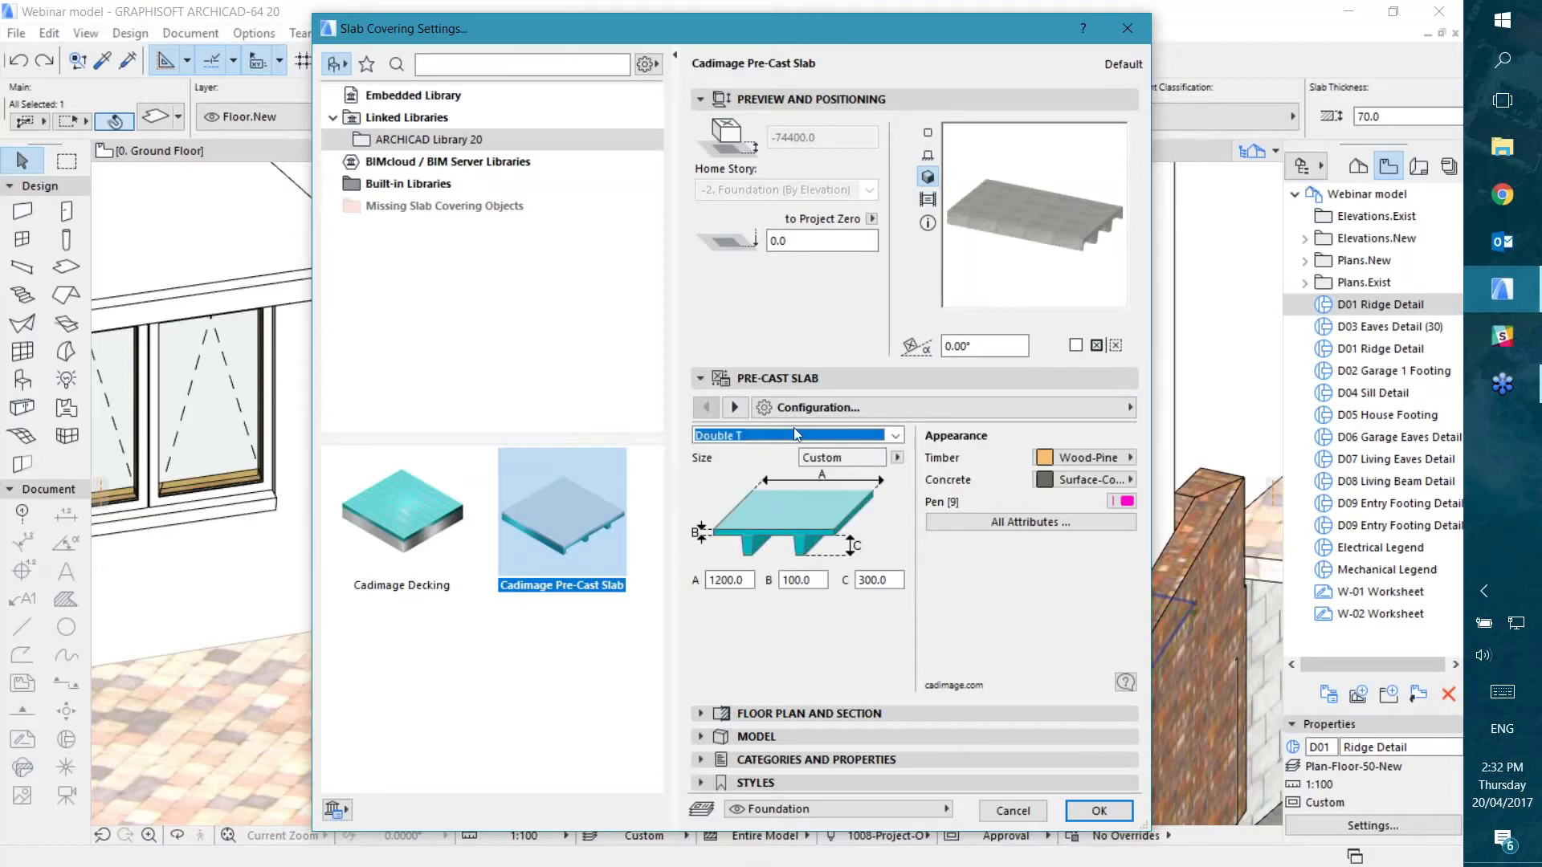
click(763, 435)
click(736, 475)
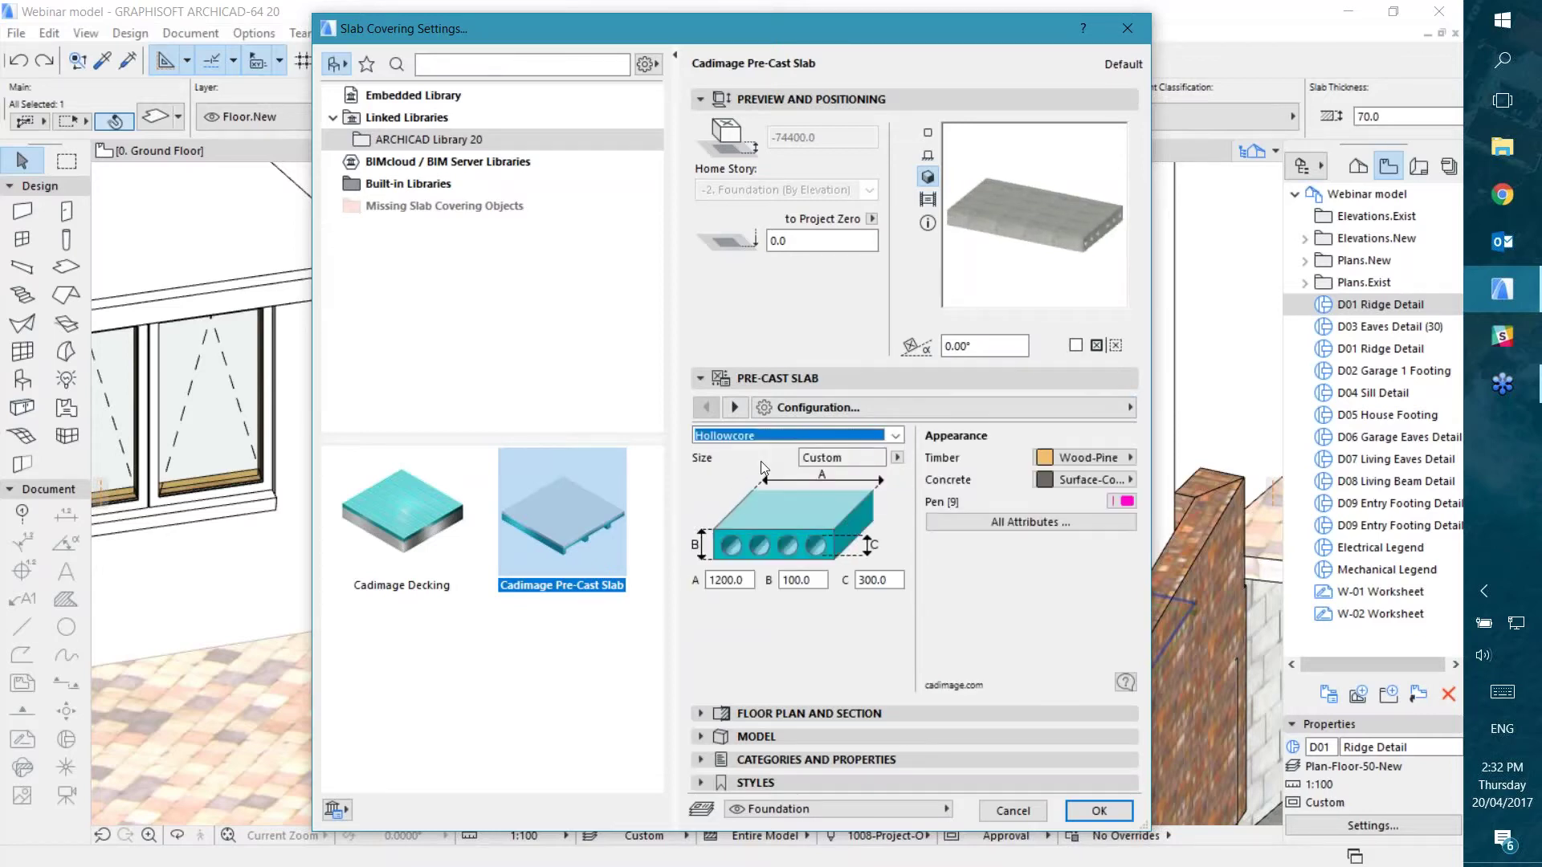
click(765, 437)
click(767, 438)
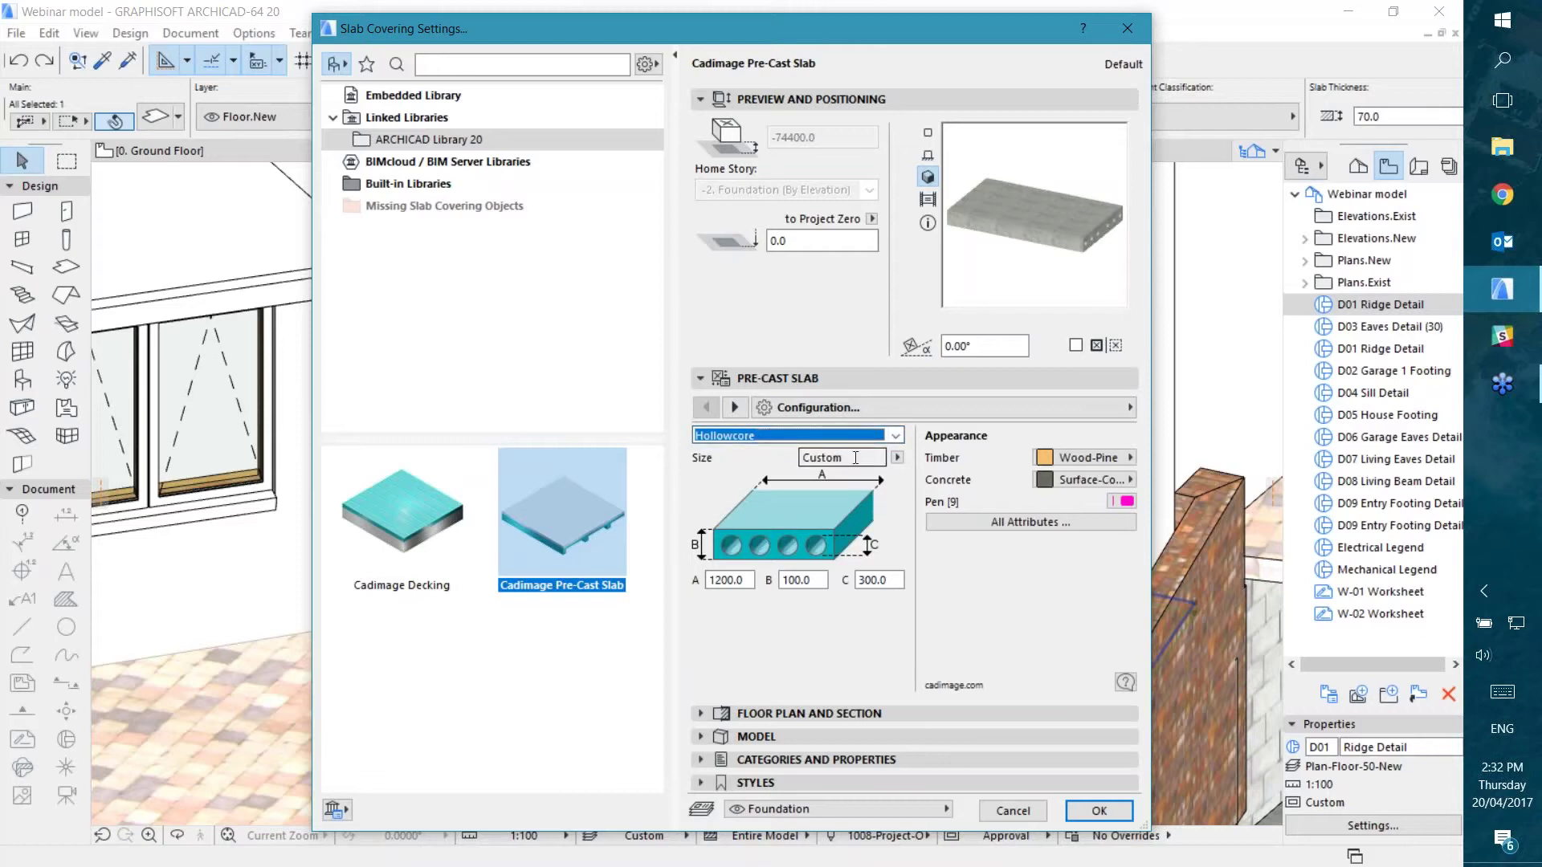
Step: Review the Hollowcore size presets, preview the Unispan type and its settings pages, and return the pre-cast slab to Double T
click(897, 457)
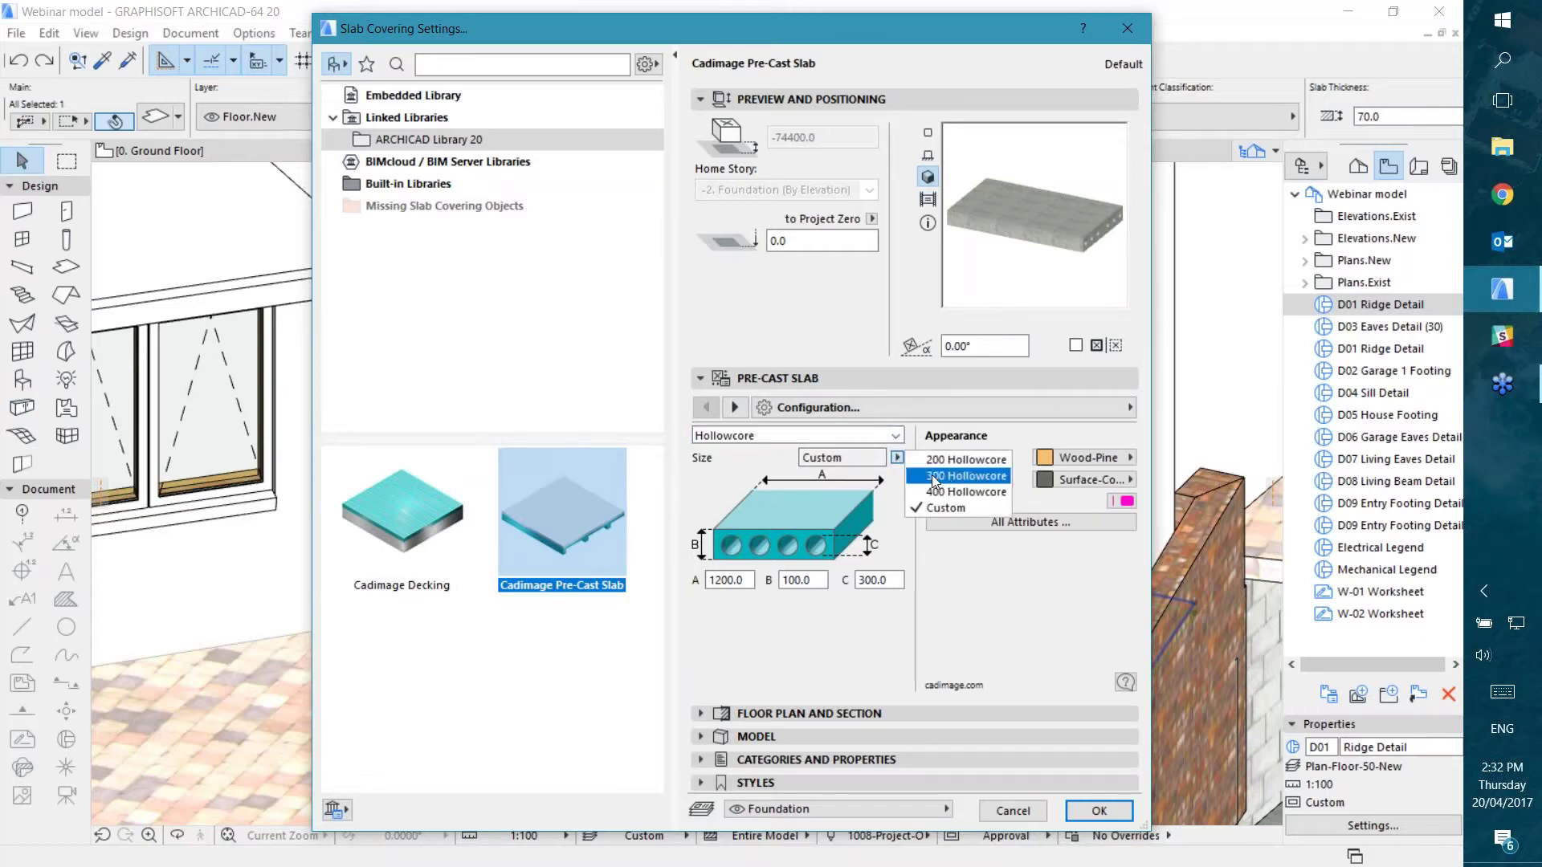
click(847, 440)
click(843, 438)
click(777, 487)
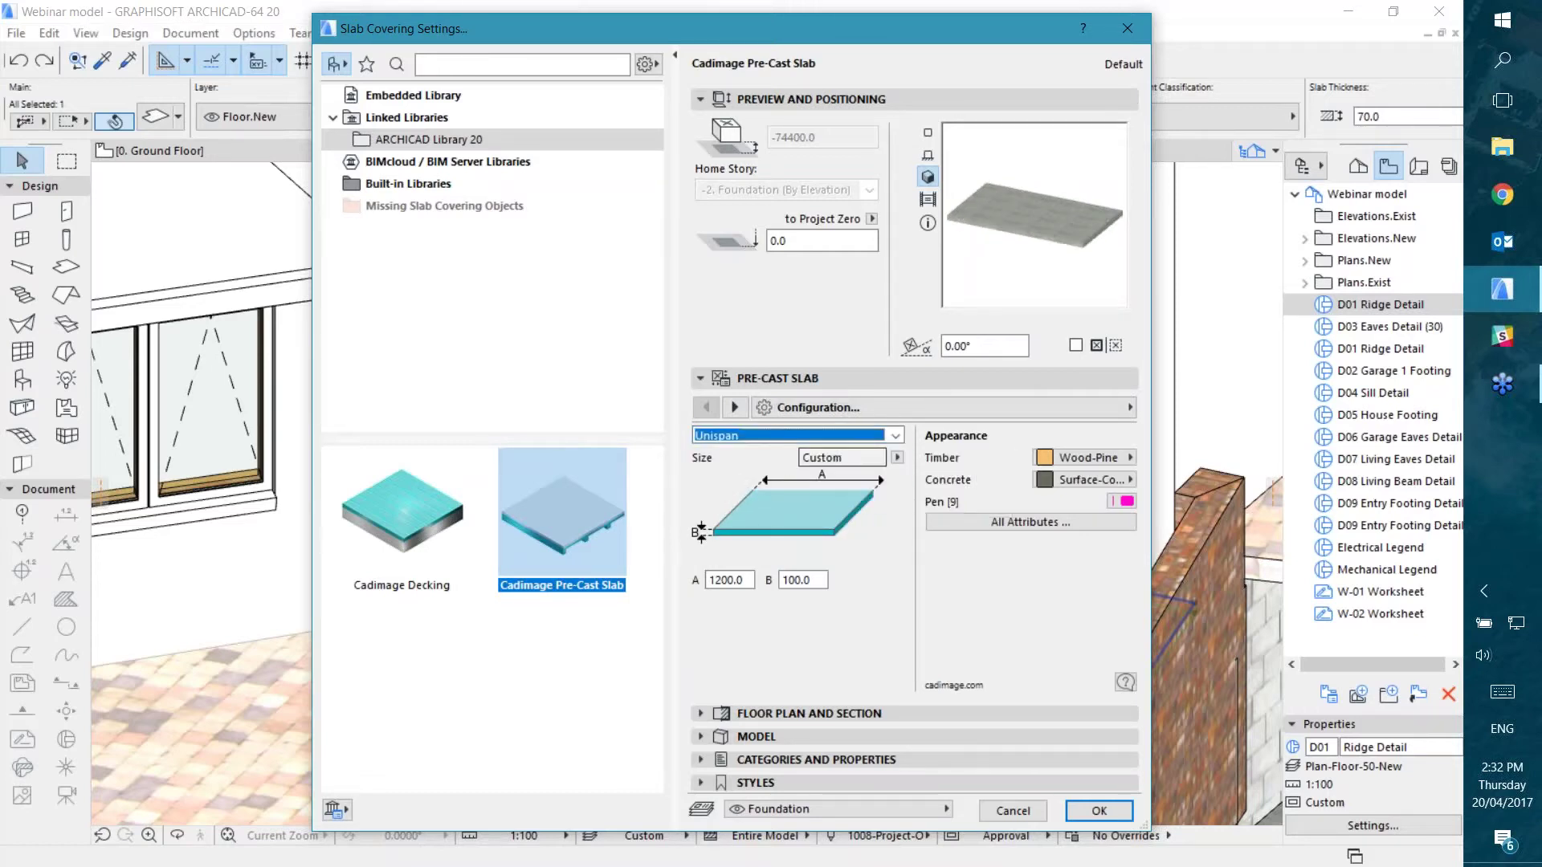
click(925, 404)
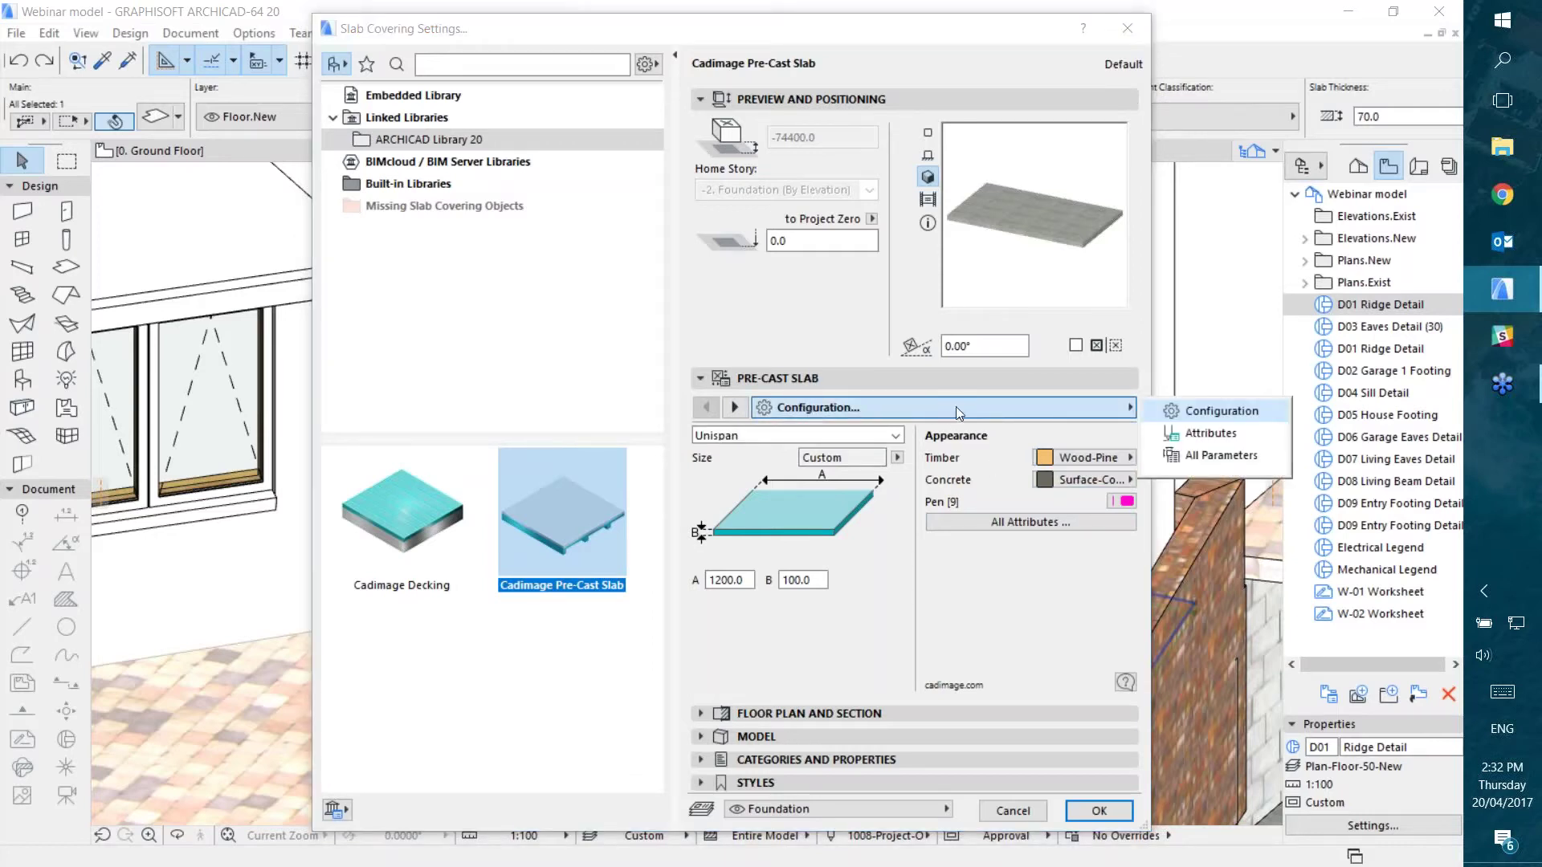
click(1014, 581)
click(803, 435)
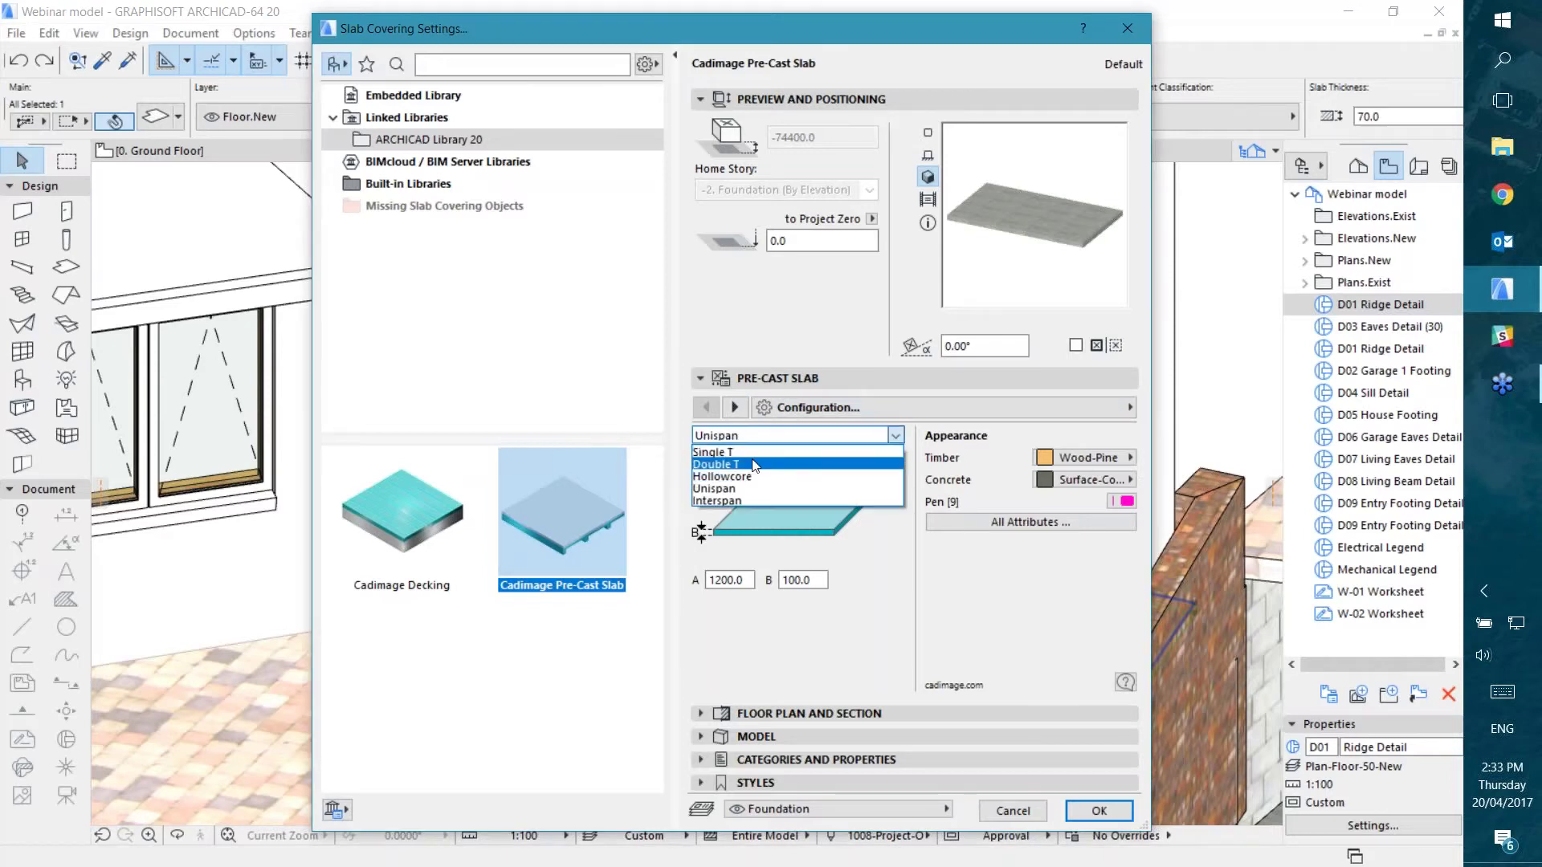
click(809, 484)
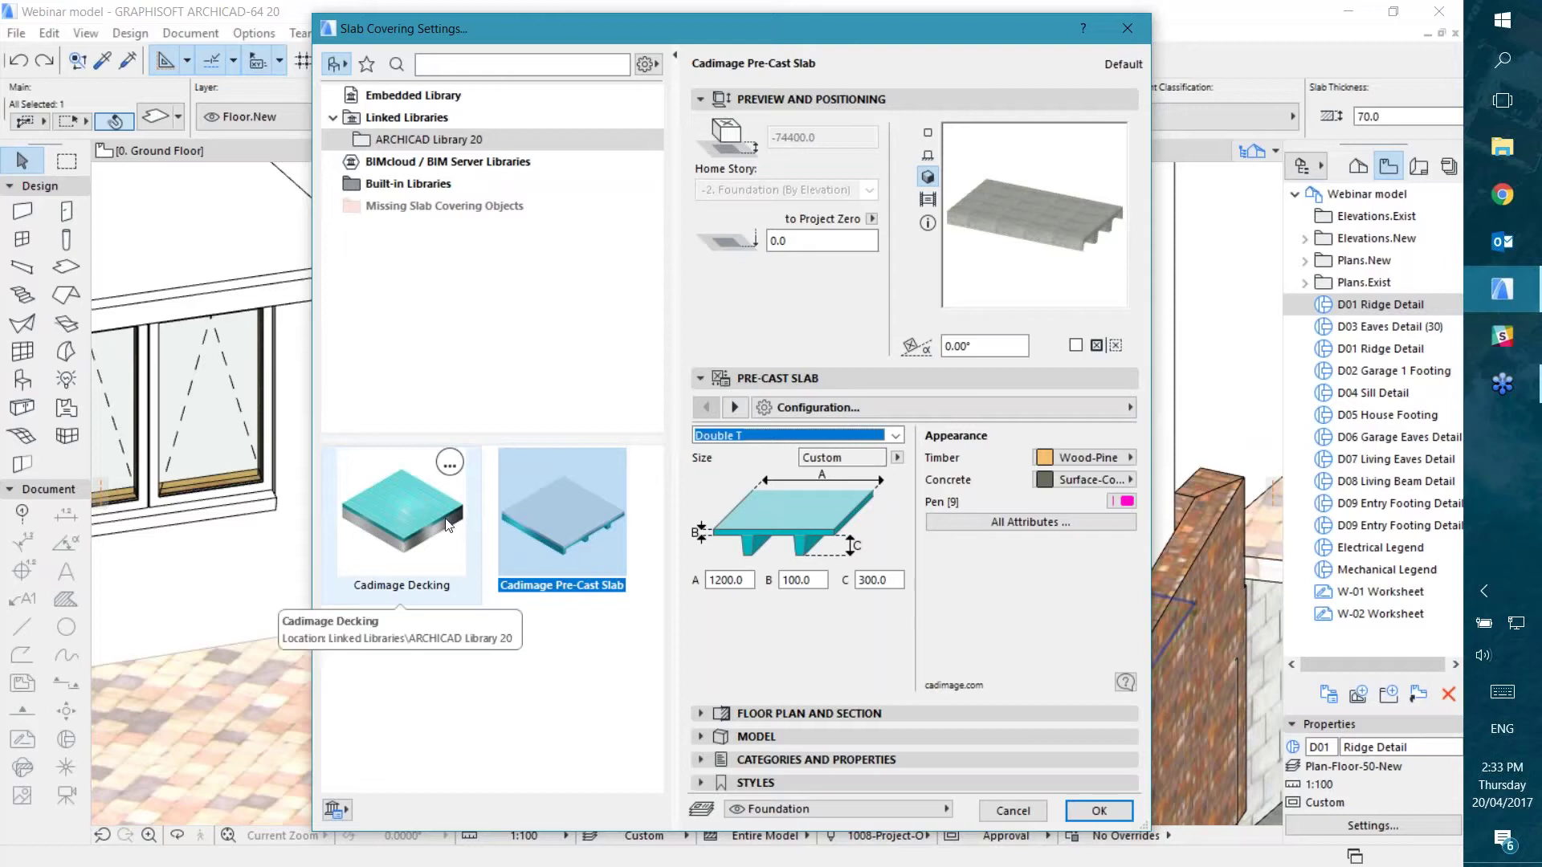
Step: Choose Cadimage Decking as the covering, compare the flat and reeded boards, and keep Reeded Profile with Rounded Grooves
click(409, 514)
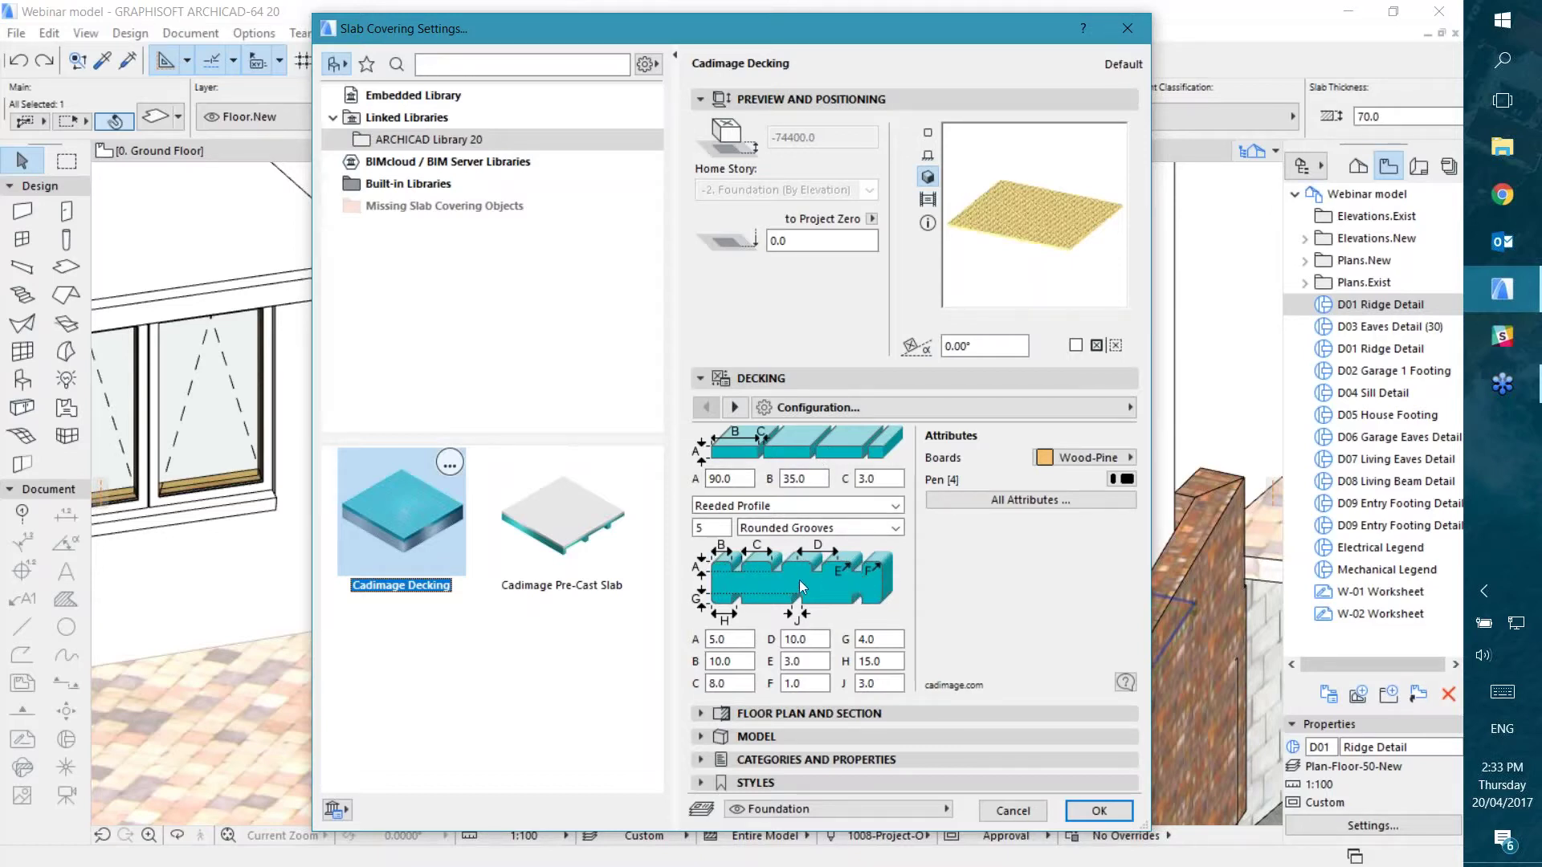
click(758, 505)
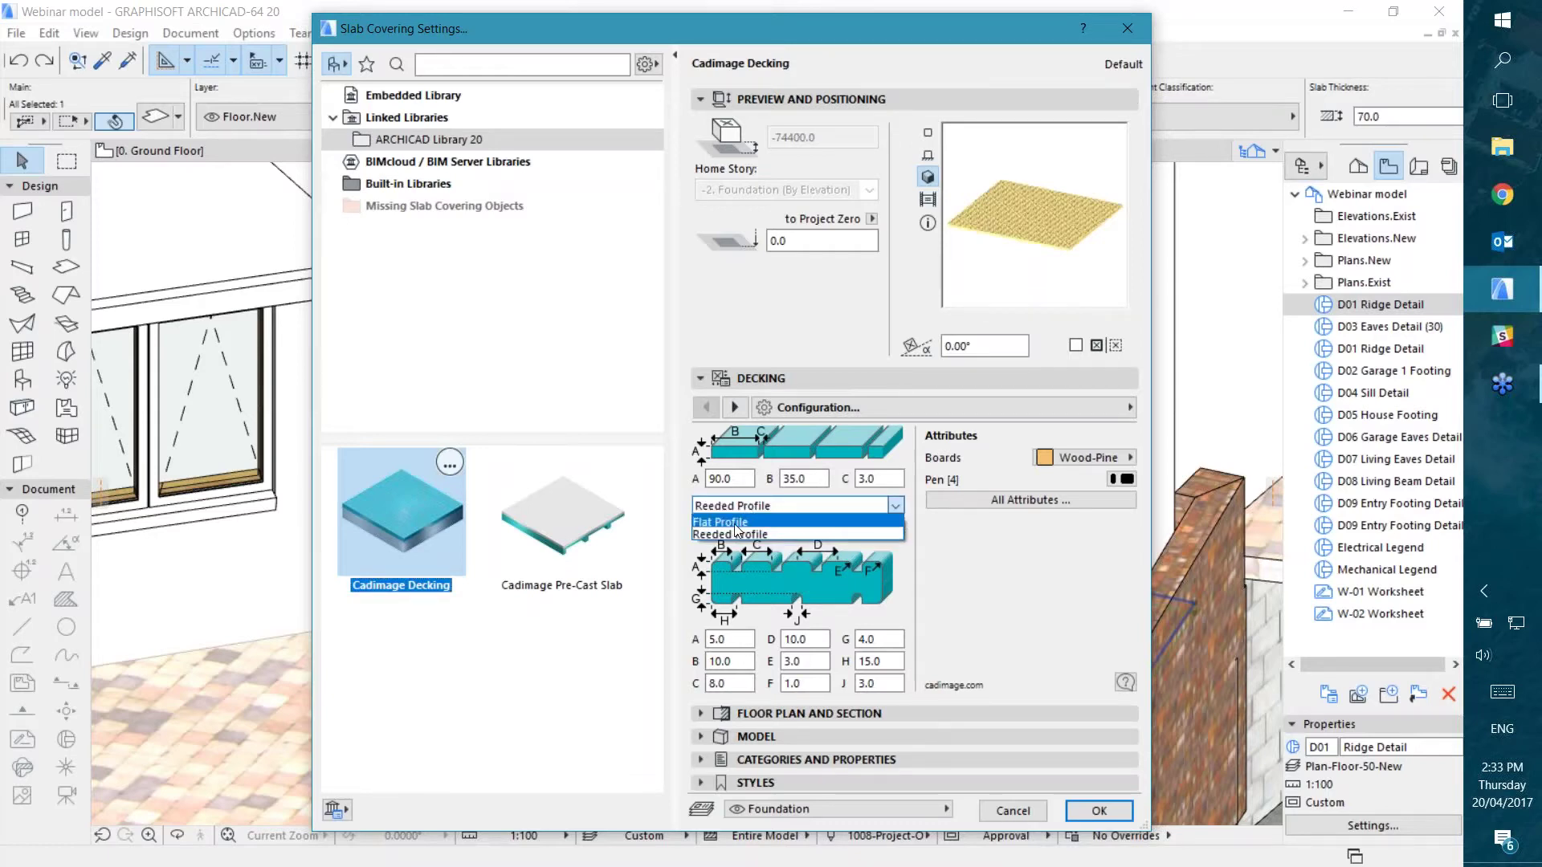
click(736, 523)
click(737, 533)
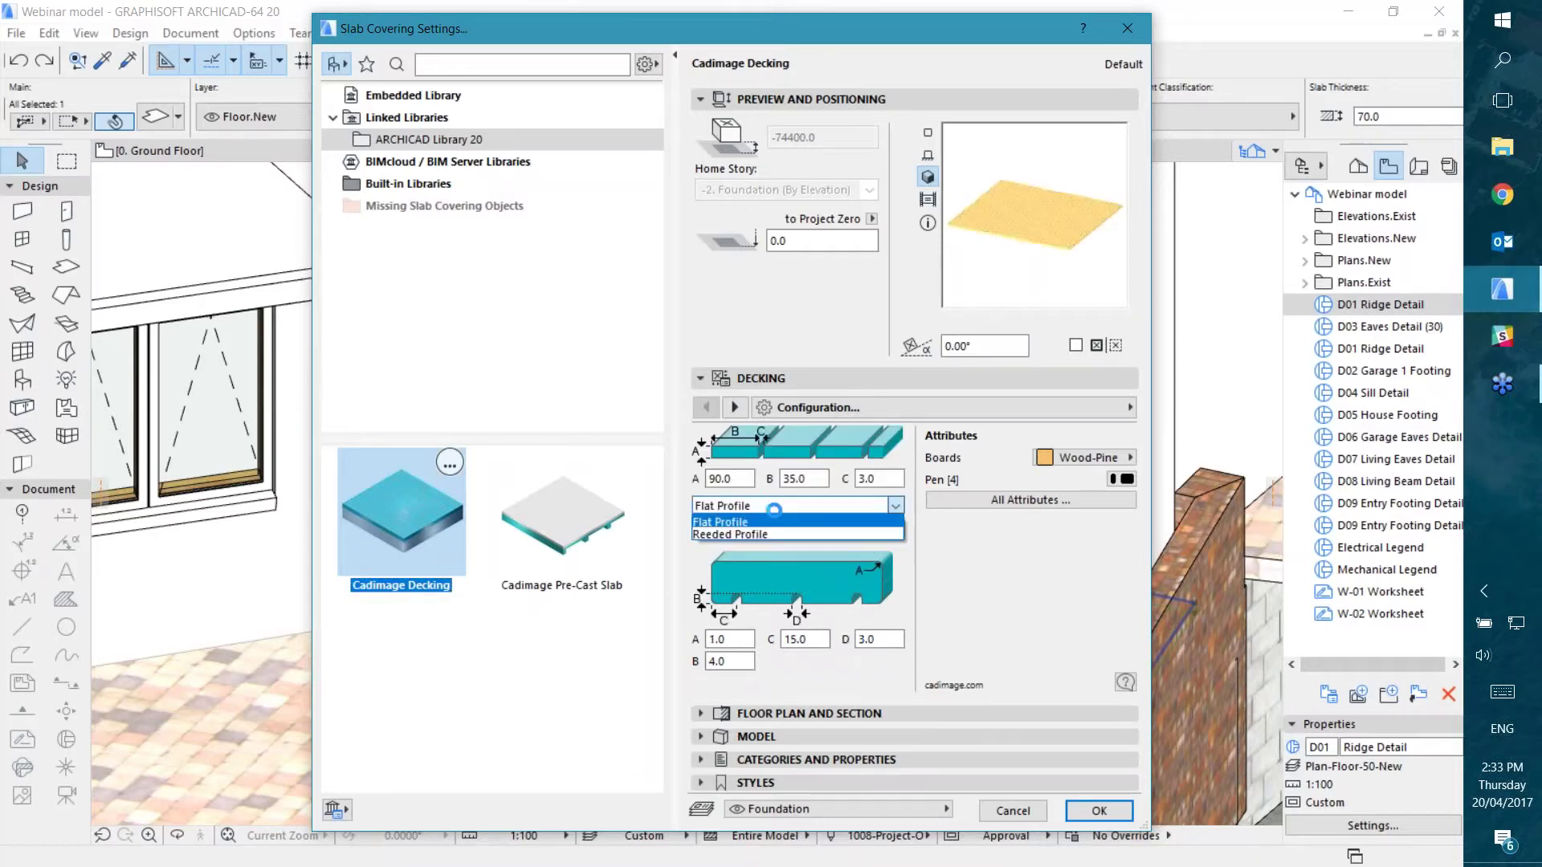
click(737, 533)
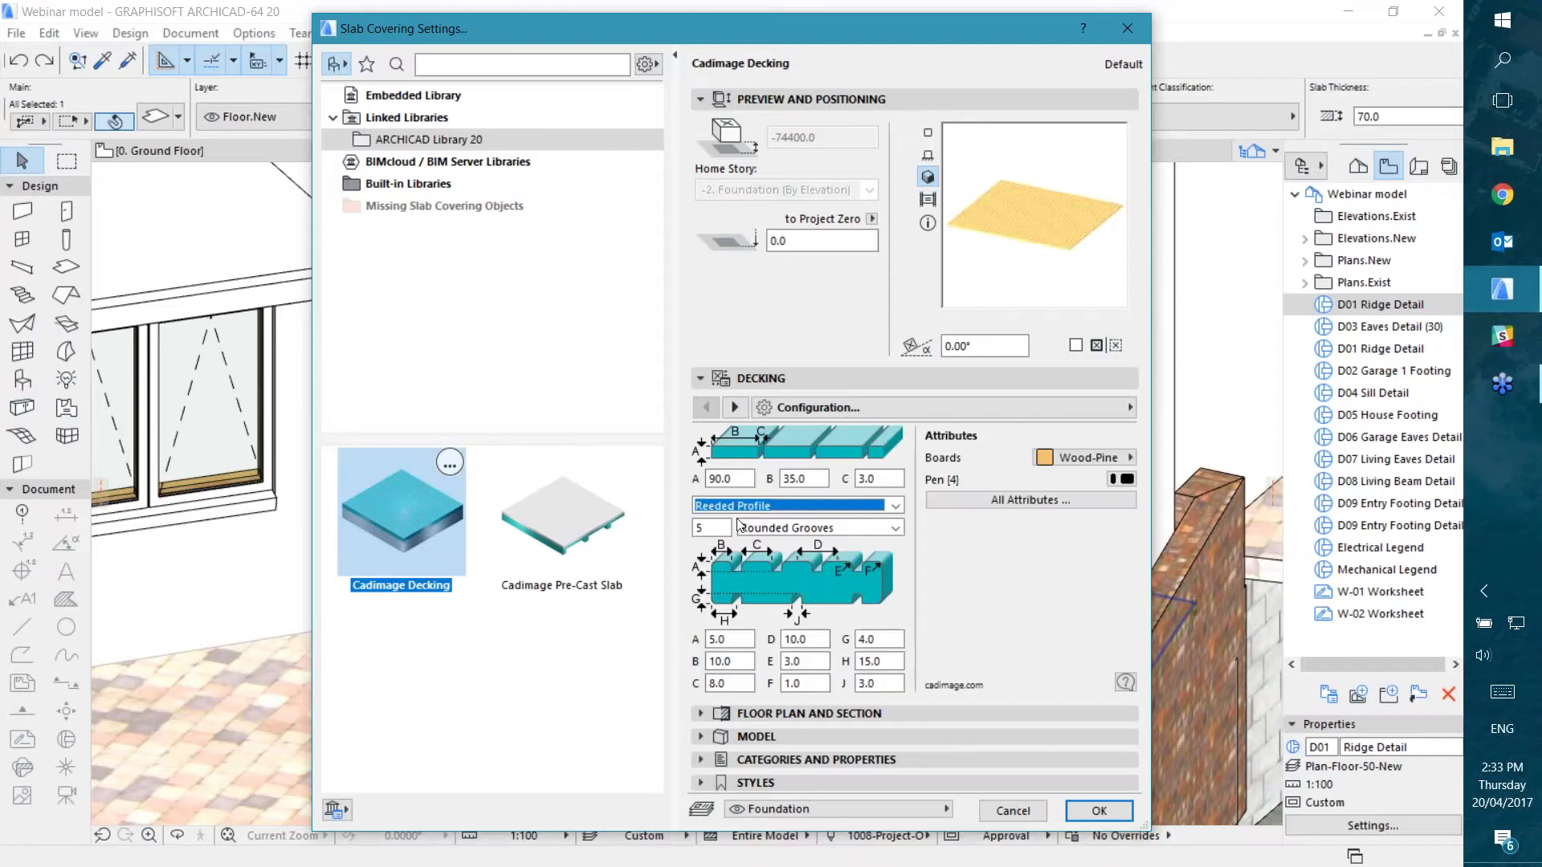
click(844, 527)
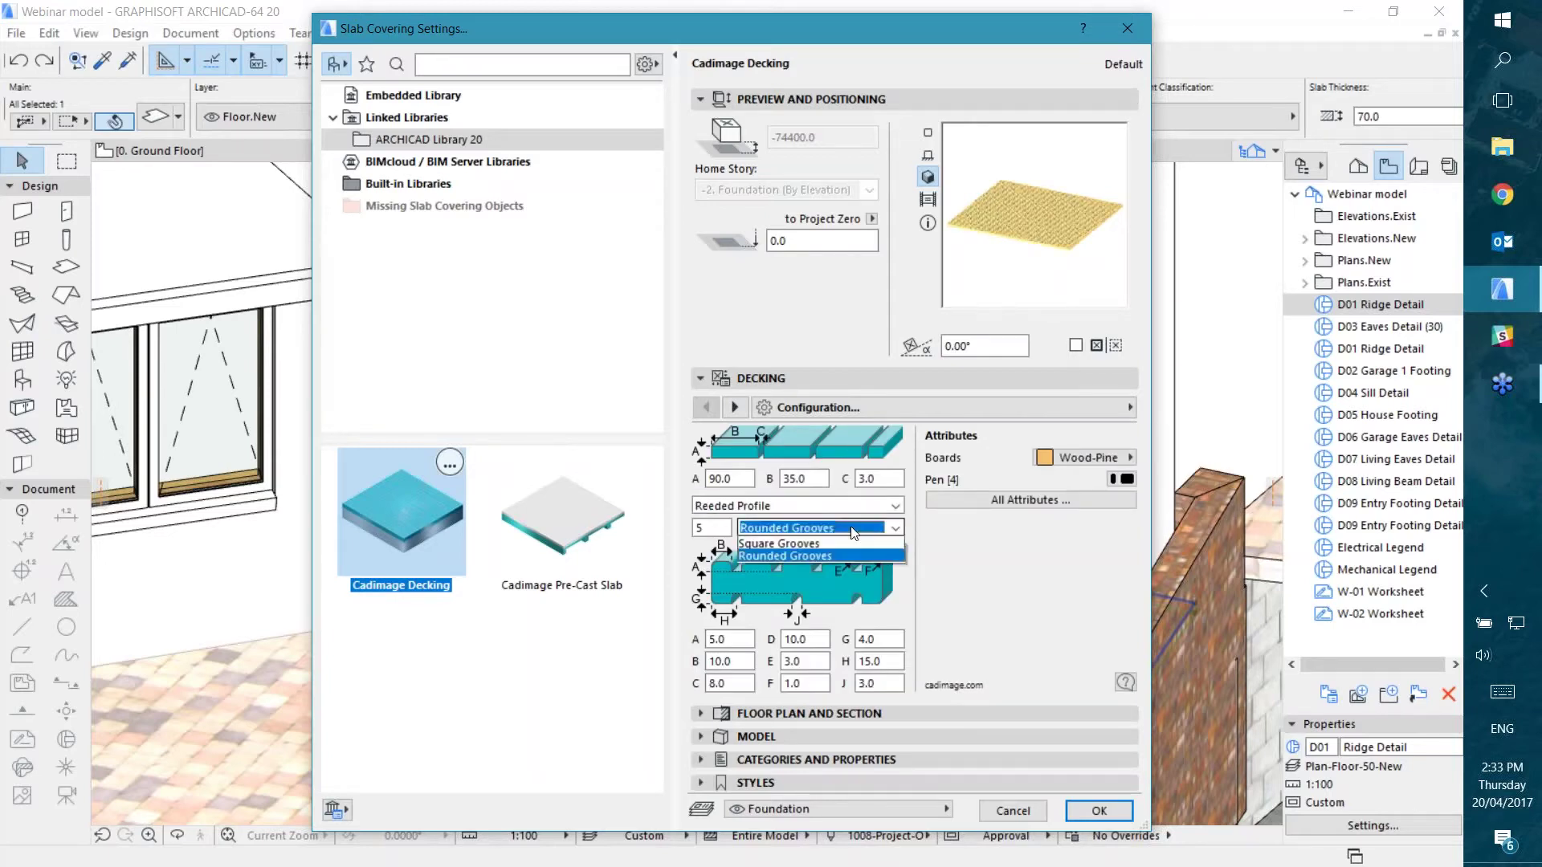
click(850, 531)
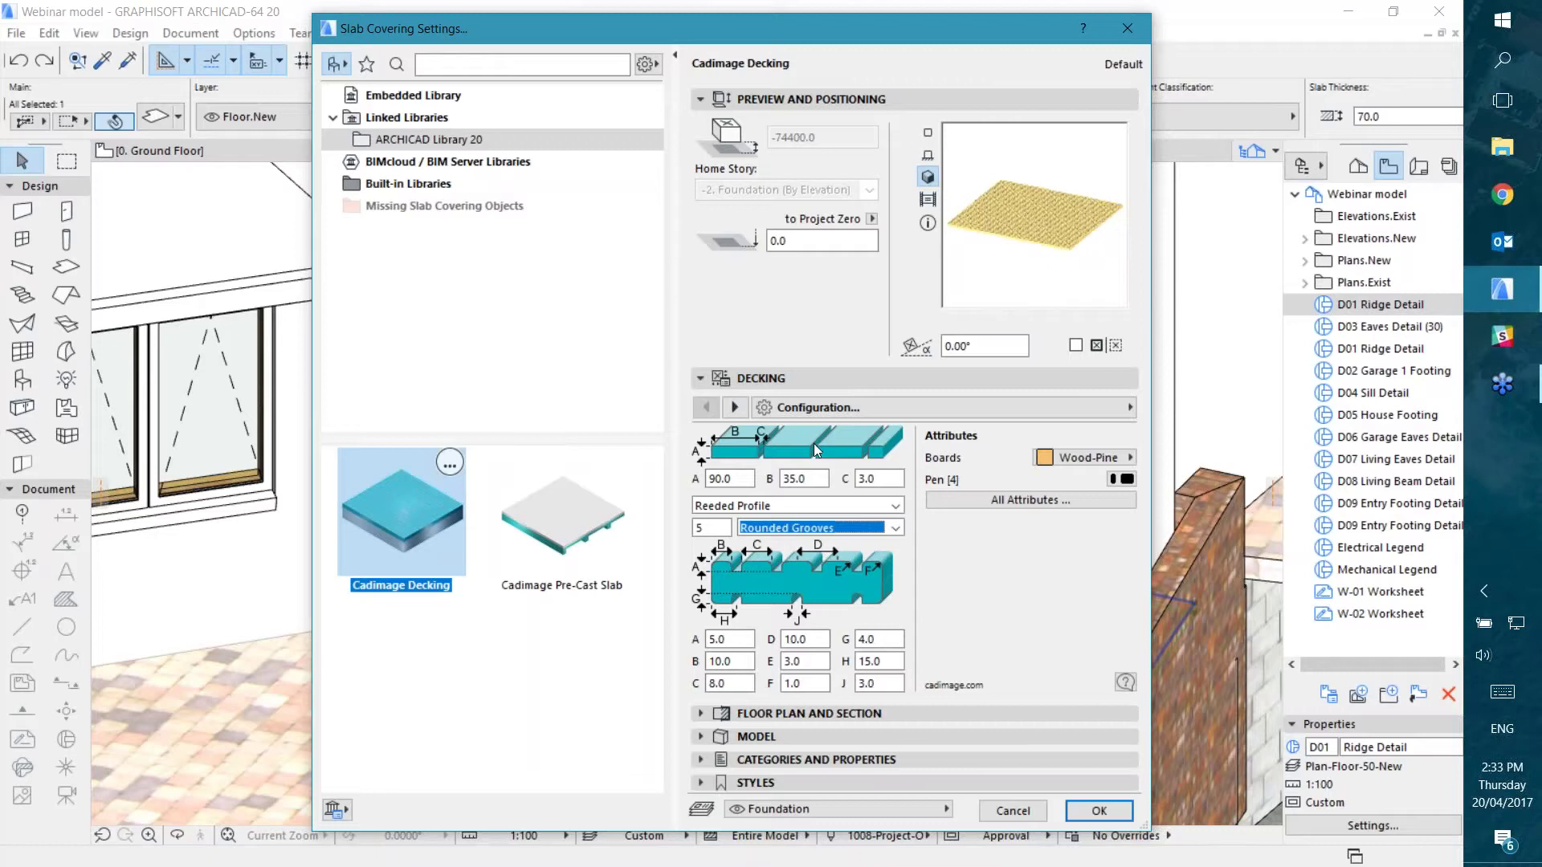
Step: Check the available decking settings pages, apply the decking to the slab and clear the selection
click(915, 410)
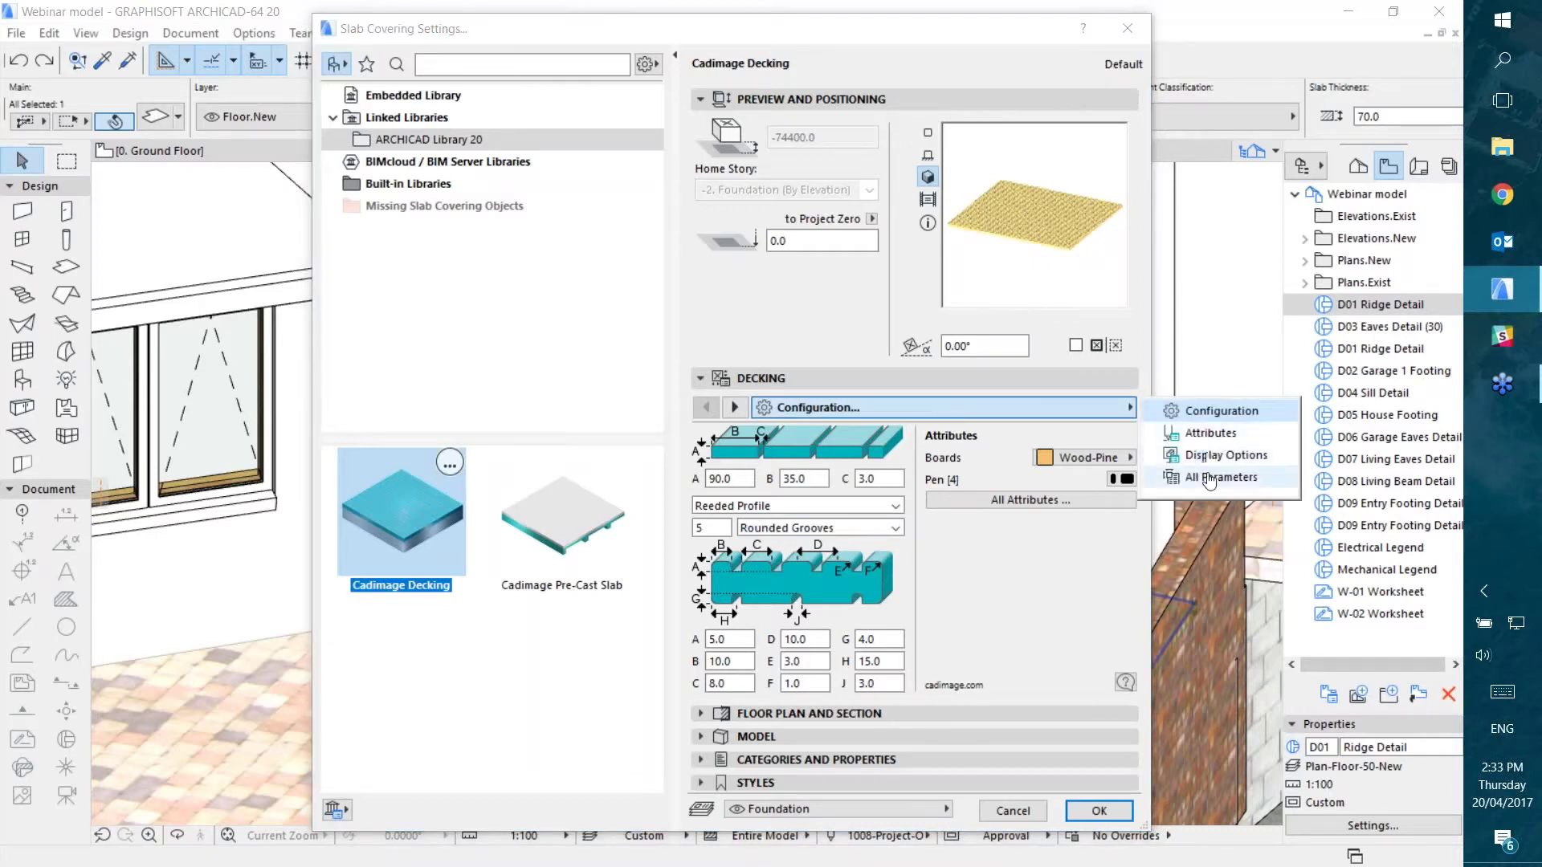
click(1027, 572)
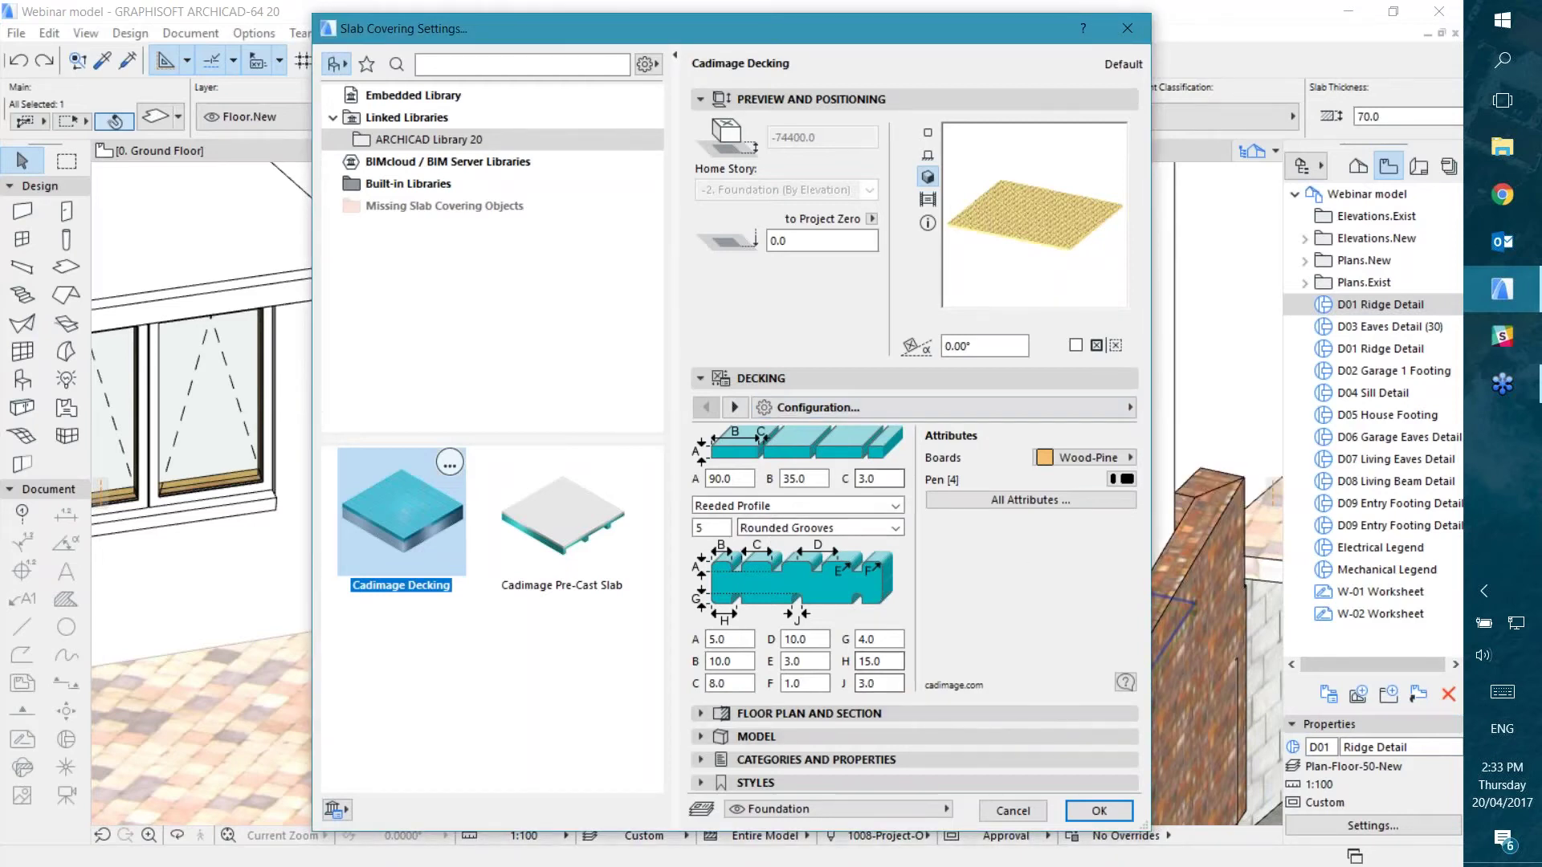
click(1098, 810)
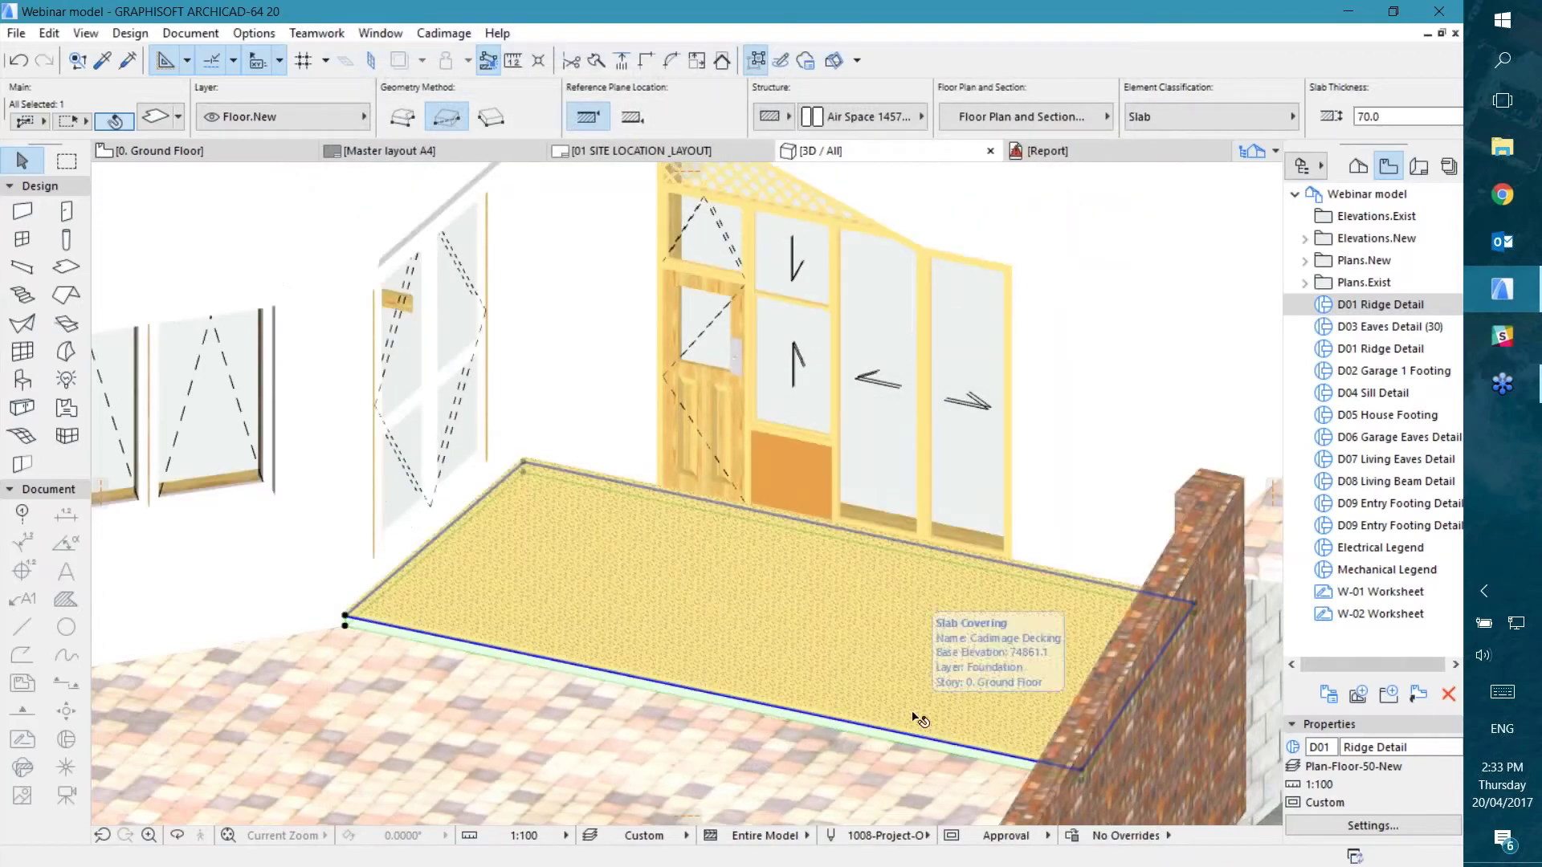
key(Escape)
Step: Isolate the decking covering in 3D and inspect the reeded board profile up close at its outer corner
scroll(910, 698, up, 2)
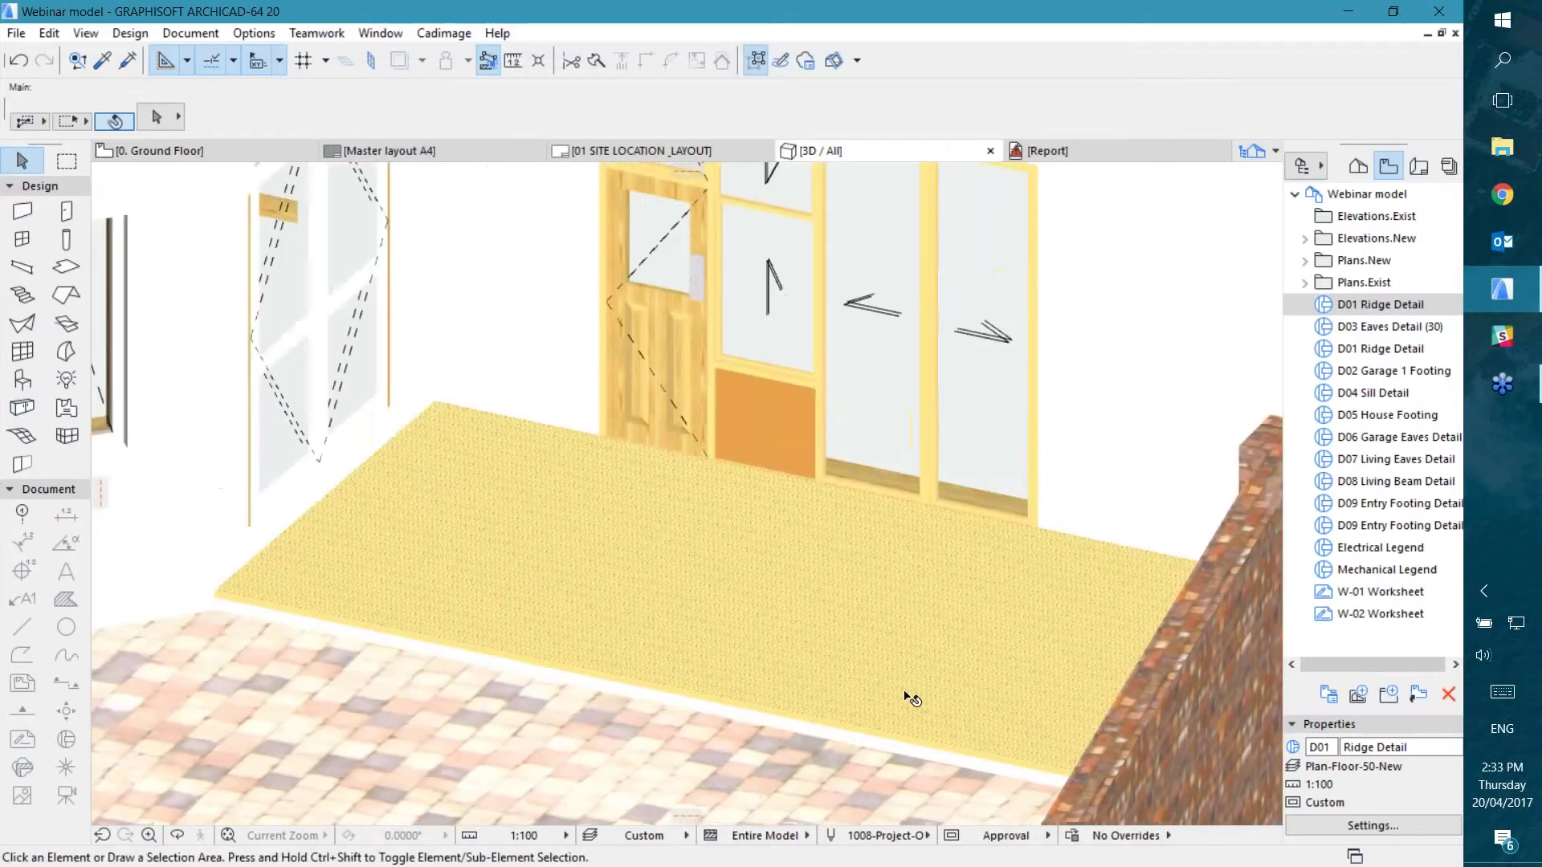
scroll(910, 698, up, 4)
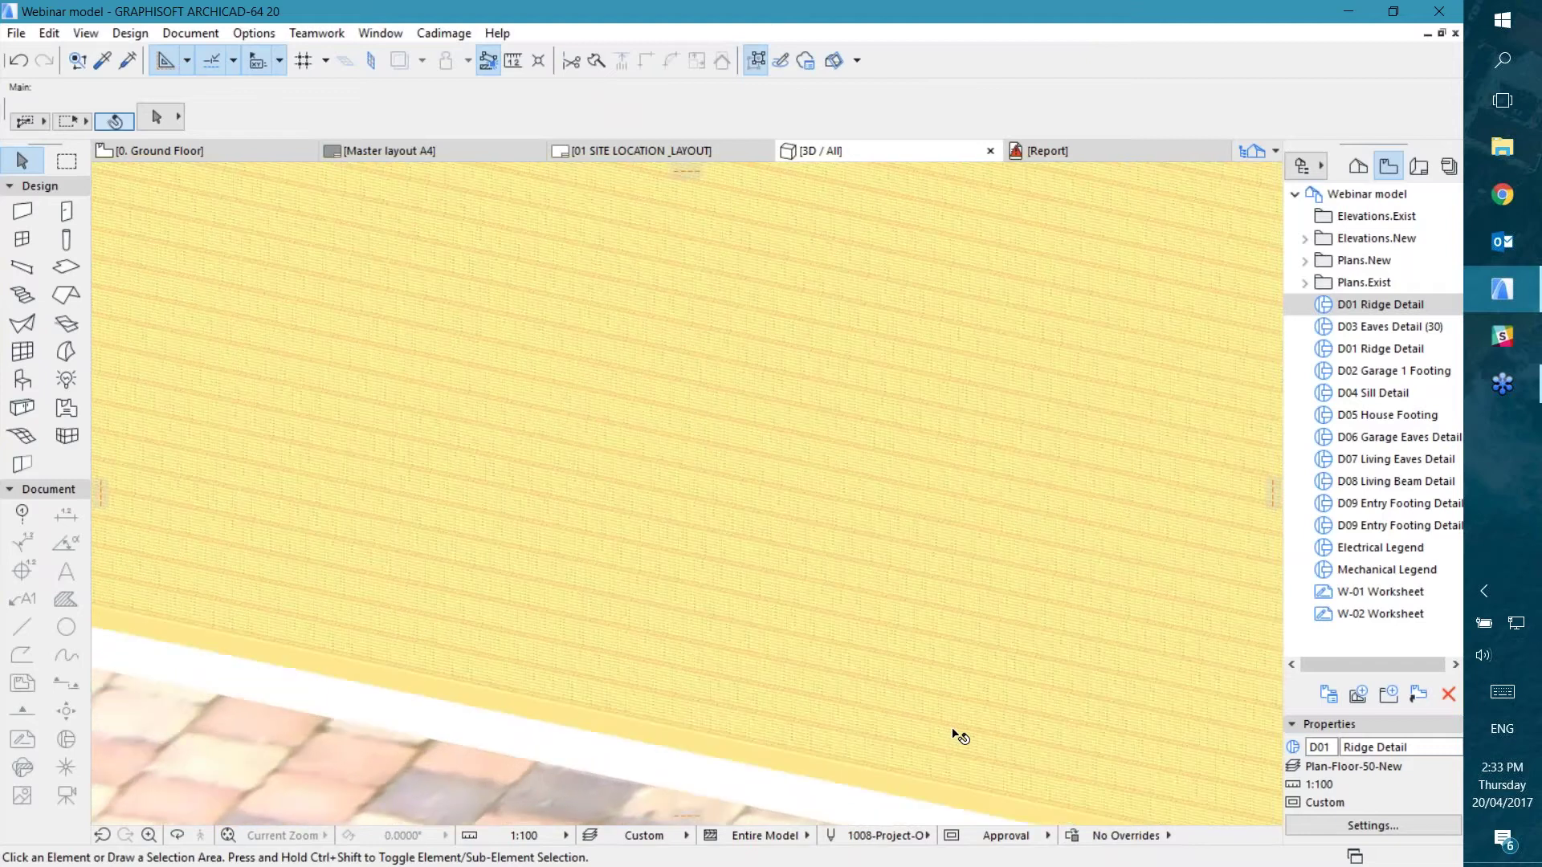
scroll(902, 608, down, 3)
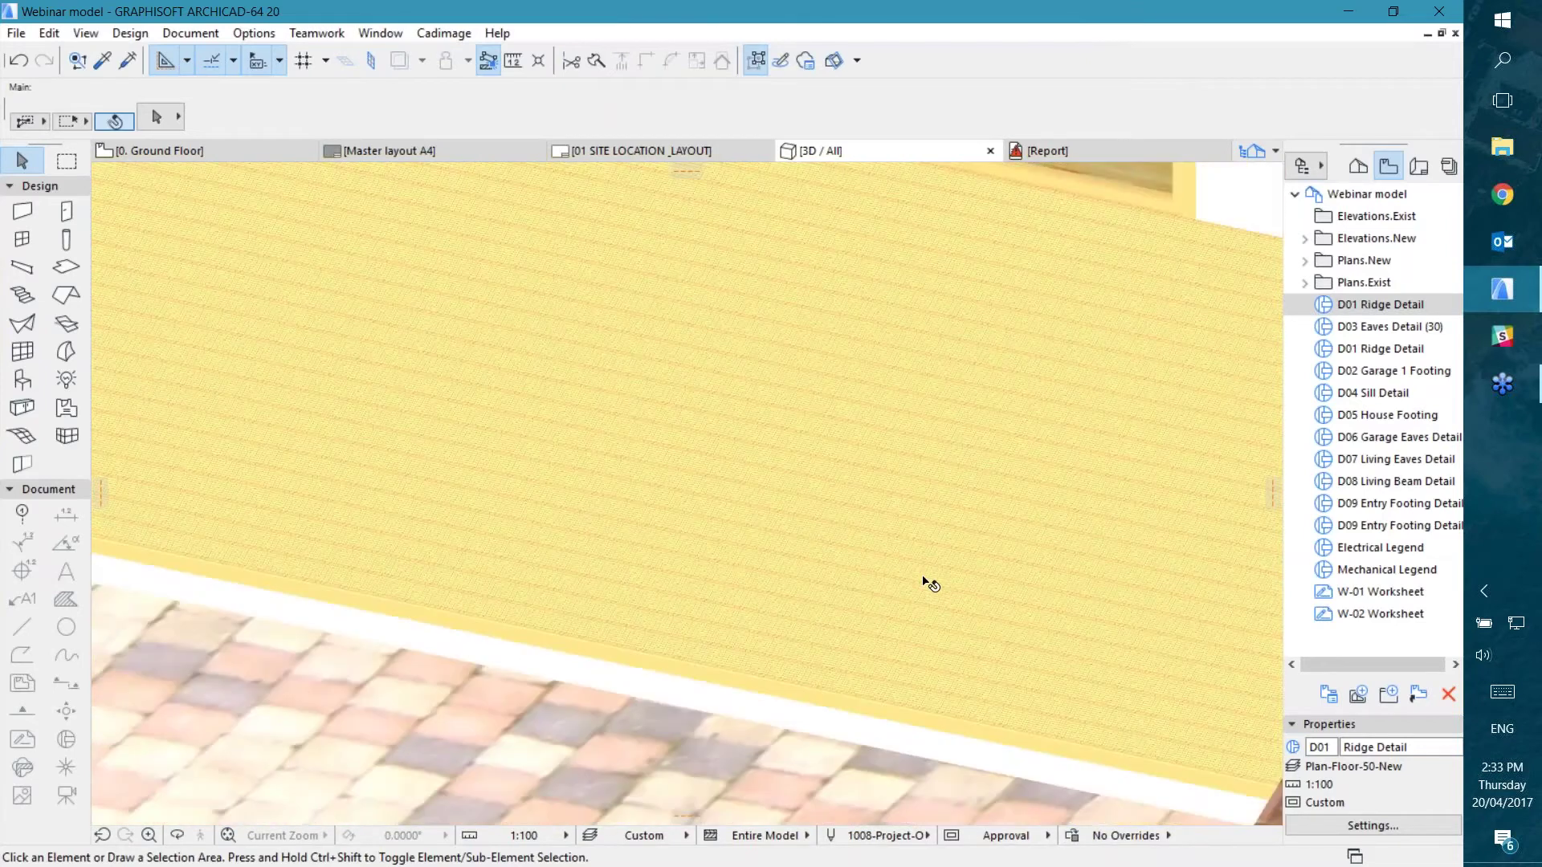
scroll(927, 583, down, 2)
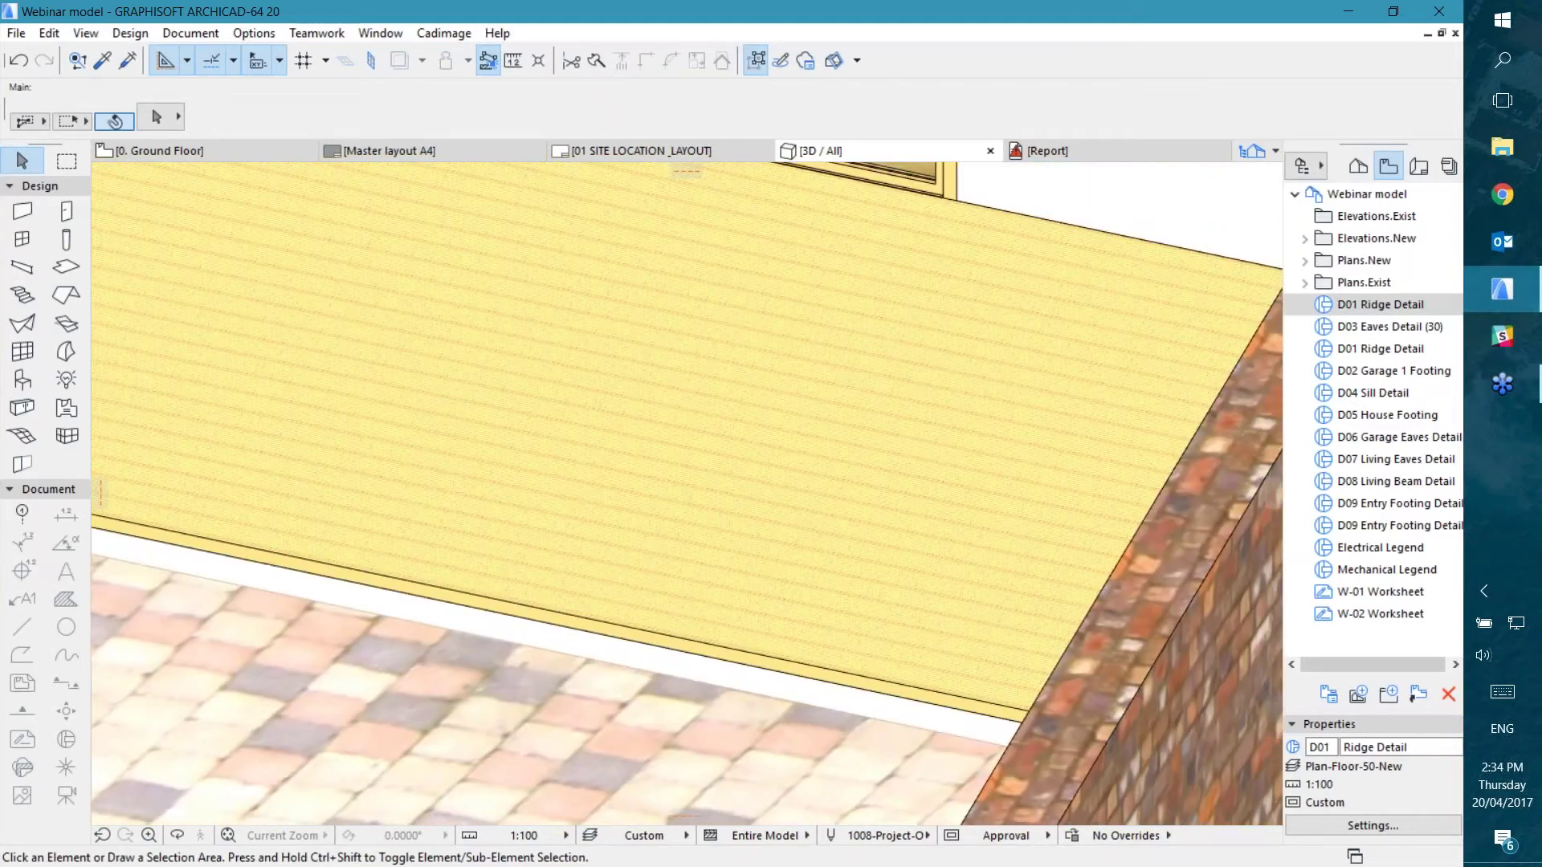
click(987, 637)
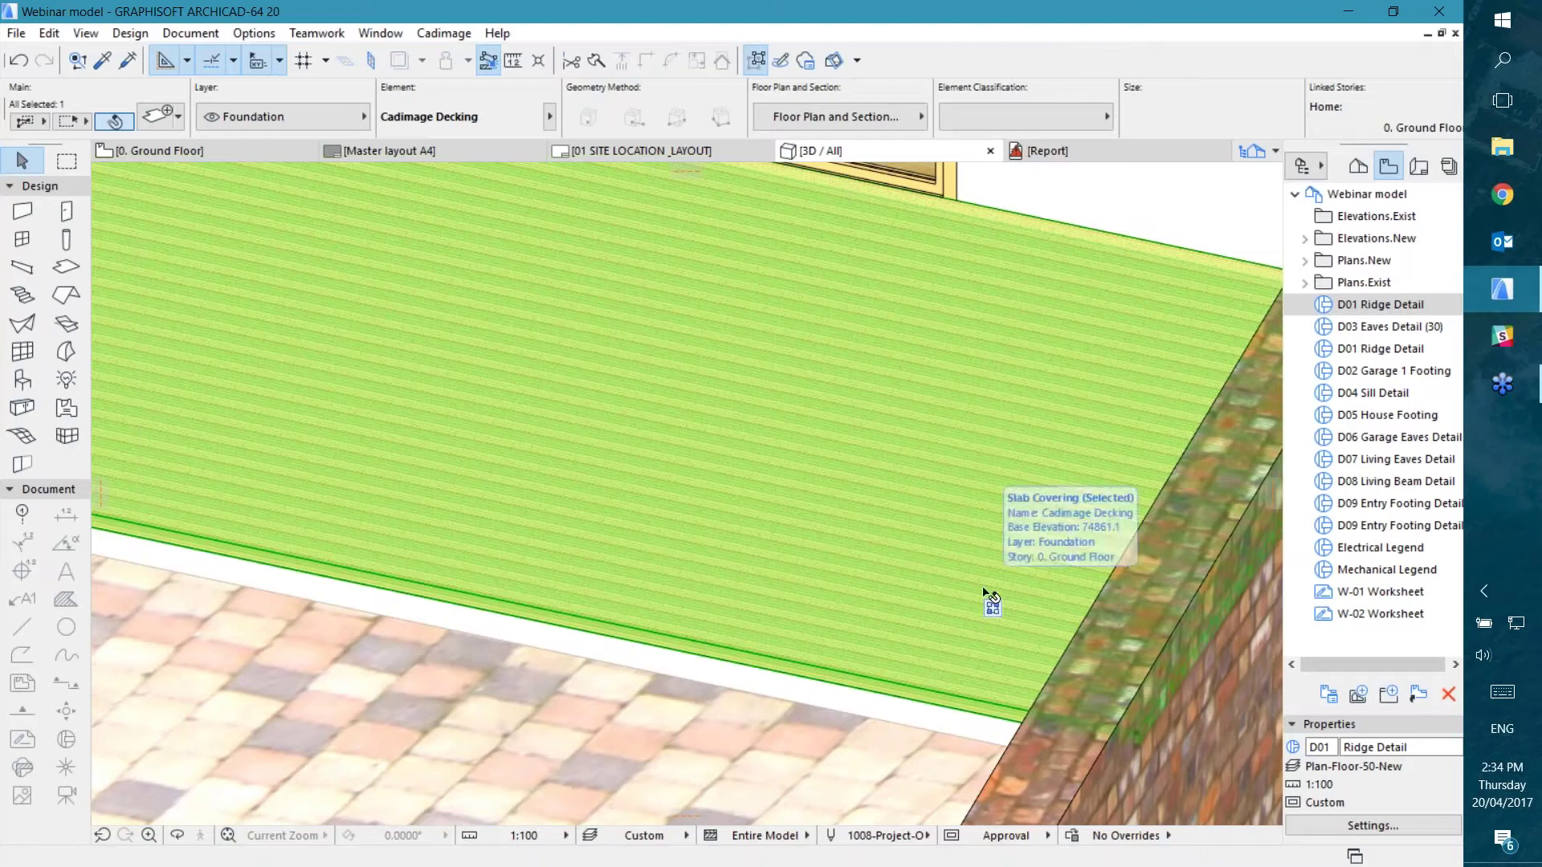
right_click(991, 599)
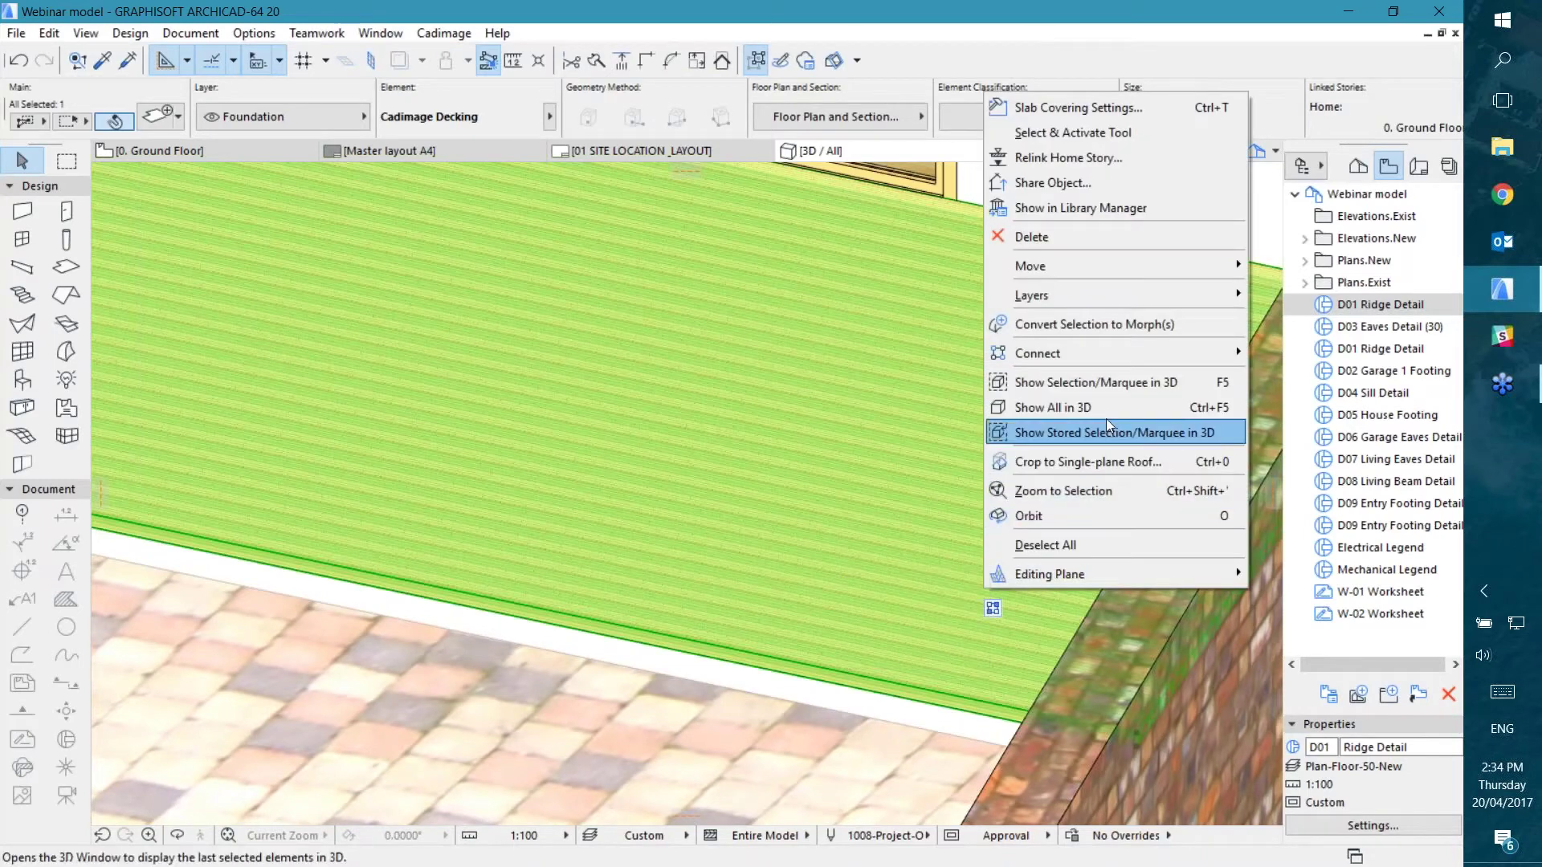
click(1086, 384)
scroll(932, 482, up, 5)
scroll(925, 608, up, 5)
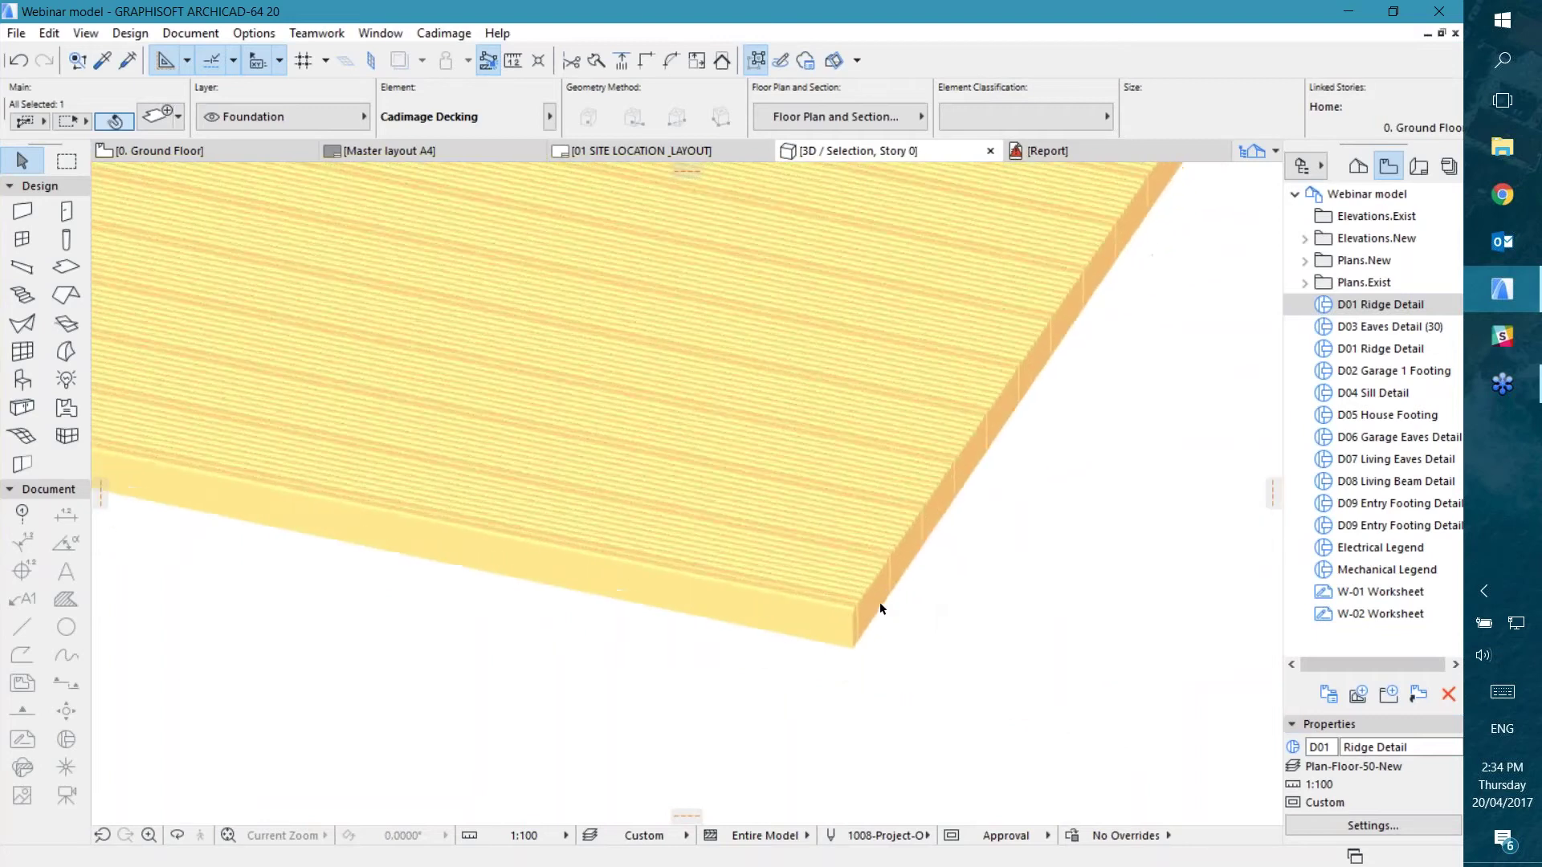
scroll(885, 604, up, 5)
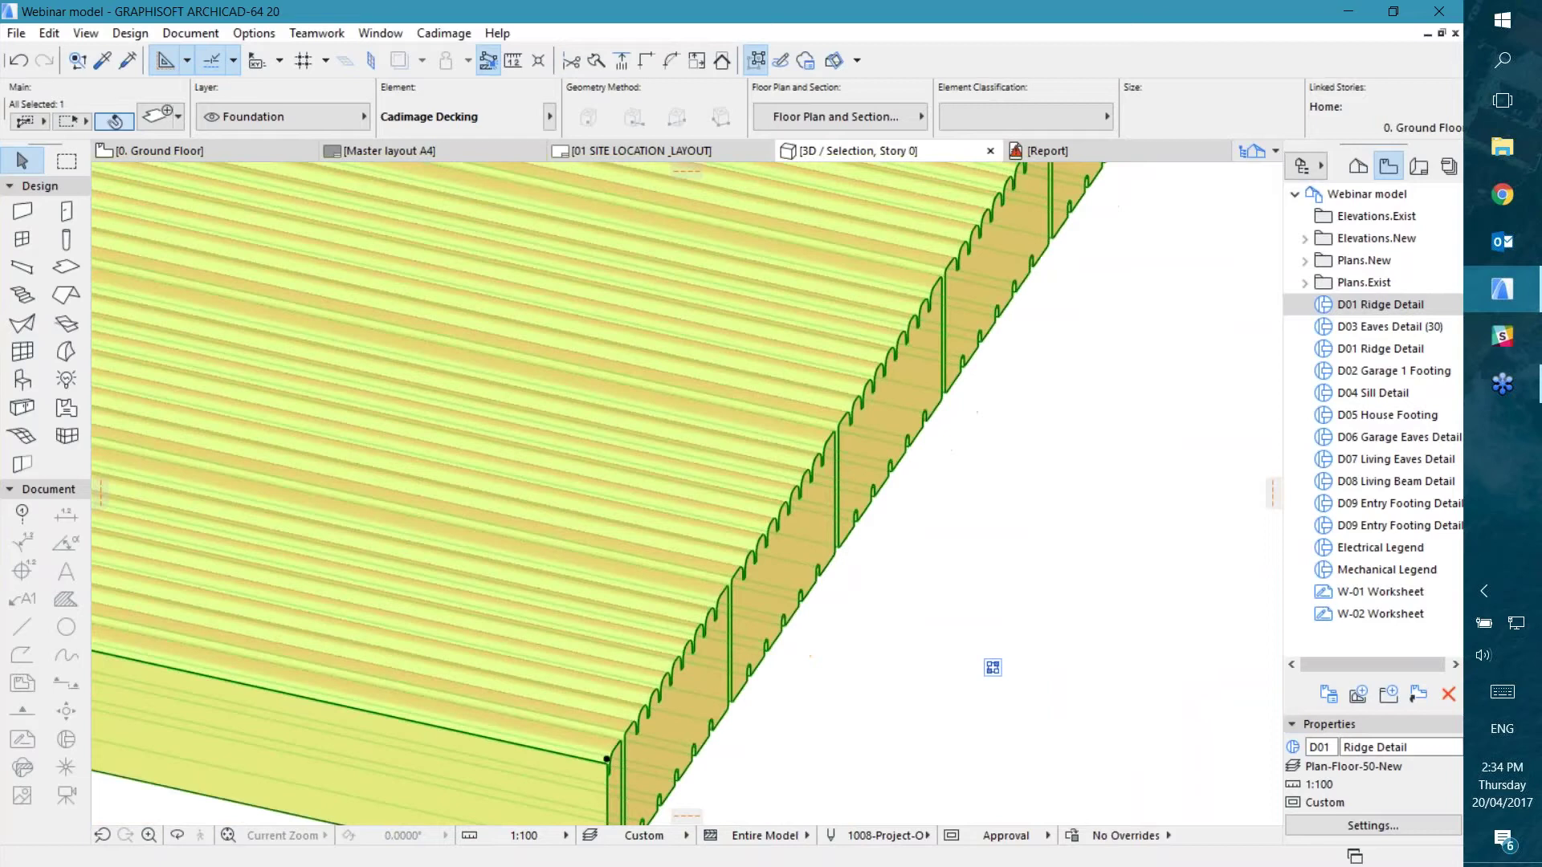
Step: Clear the selection and examine the isolated decking from its reeded corner profile out to the full end edge
click(803, 744)
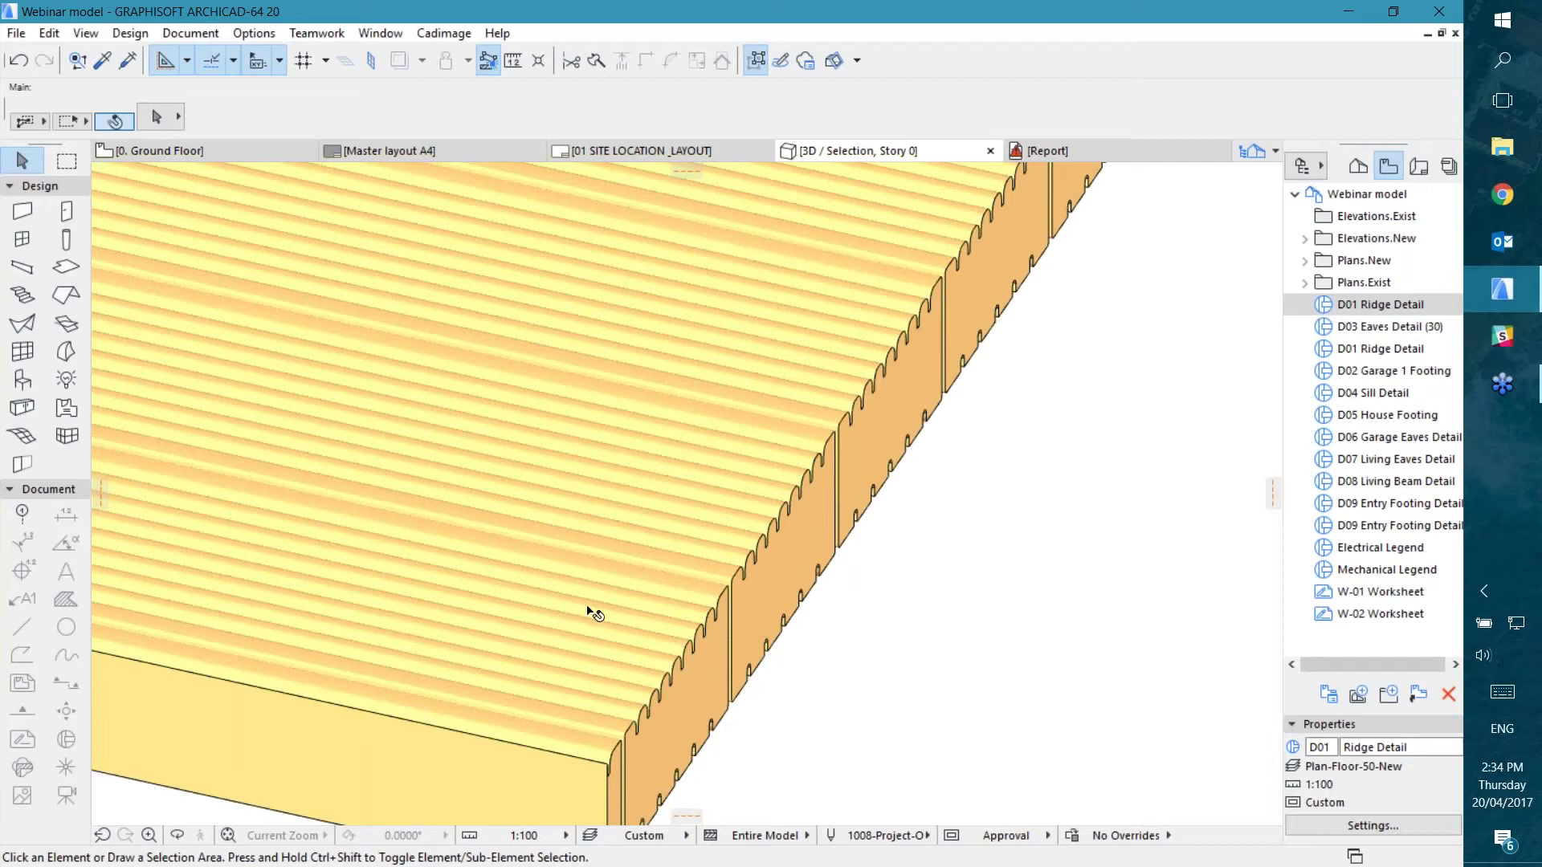
scroll(699, 590, down, 2)
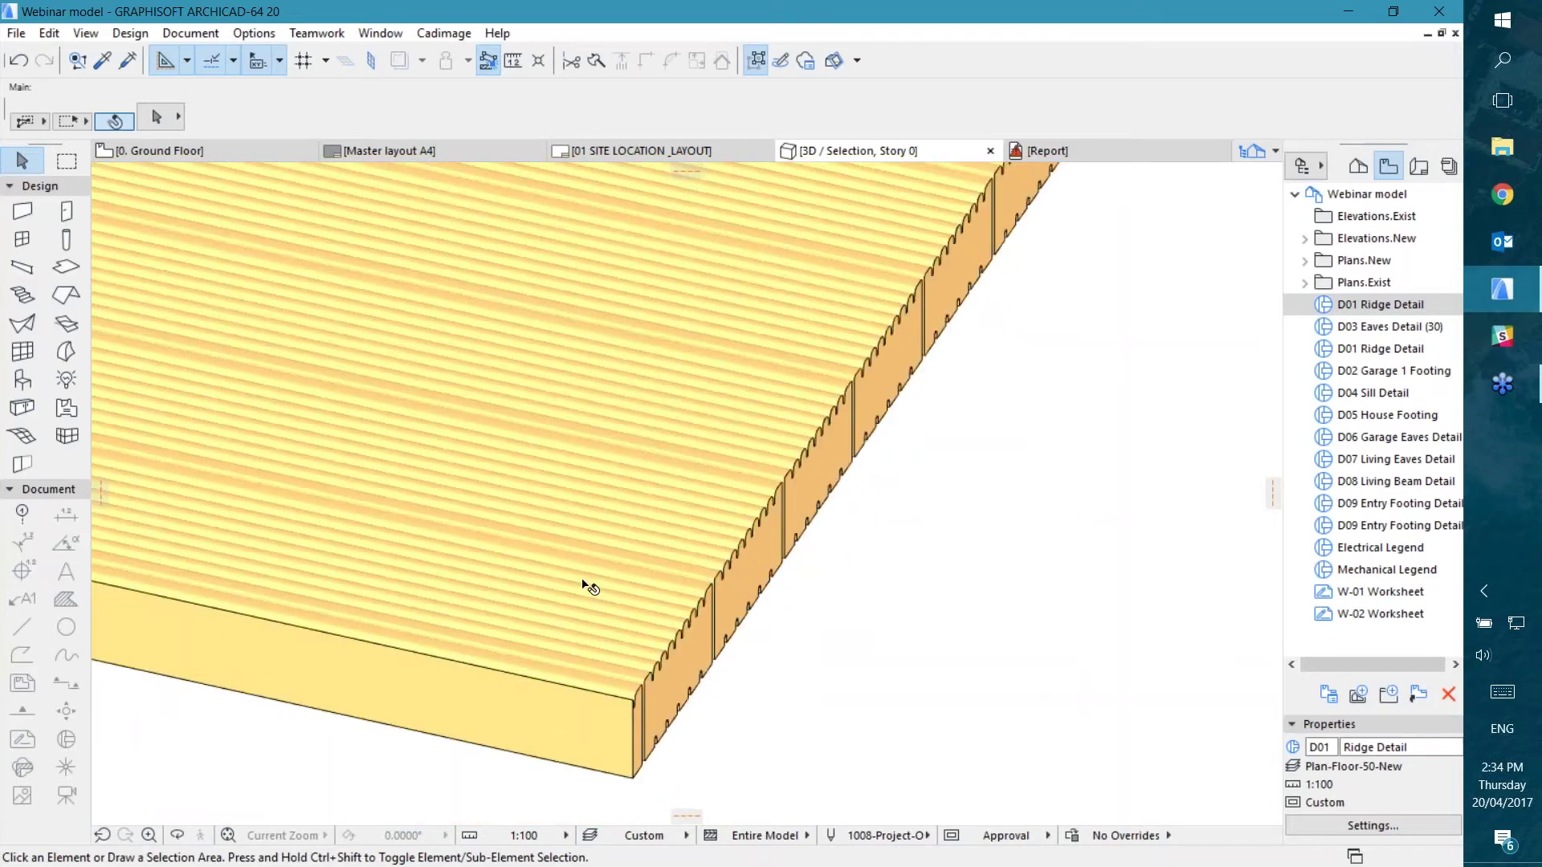
scroll(592, 578, down, 3)
middle_drag(623, 533, 970, 608)
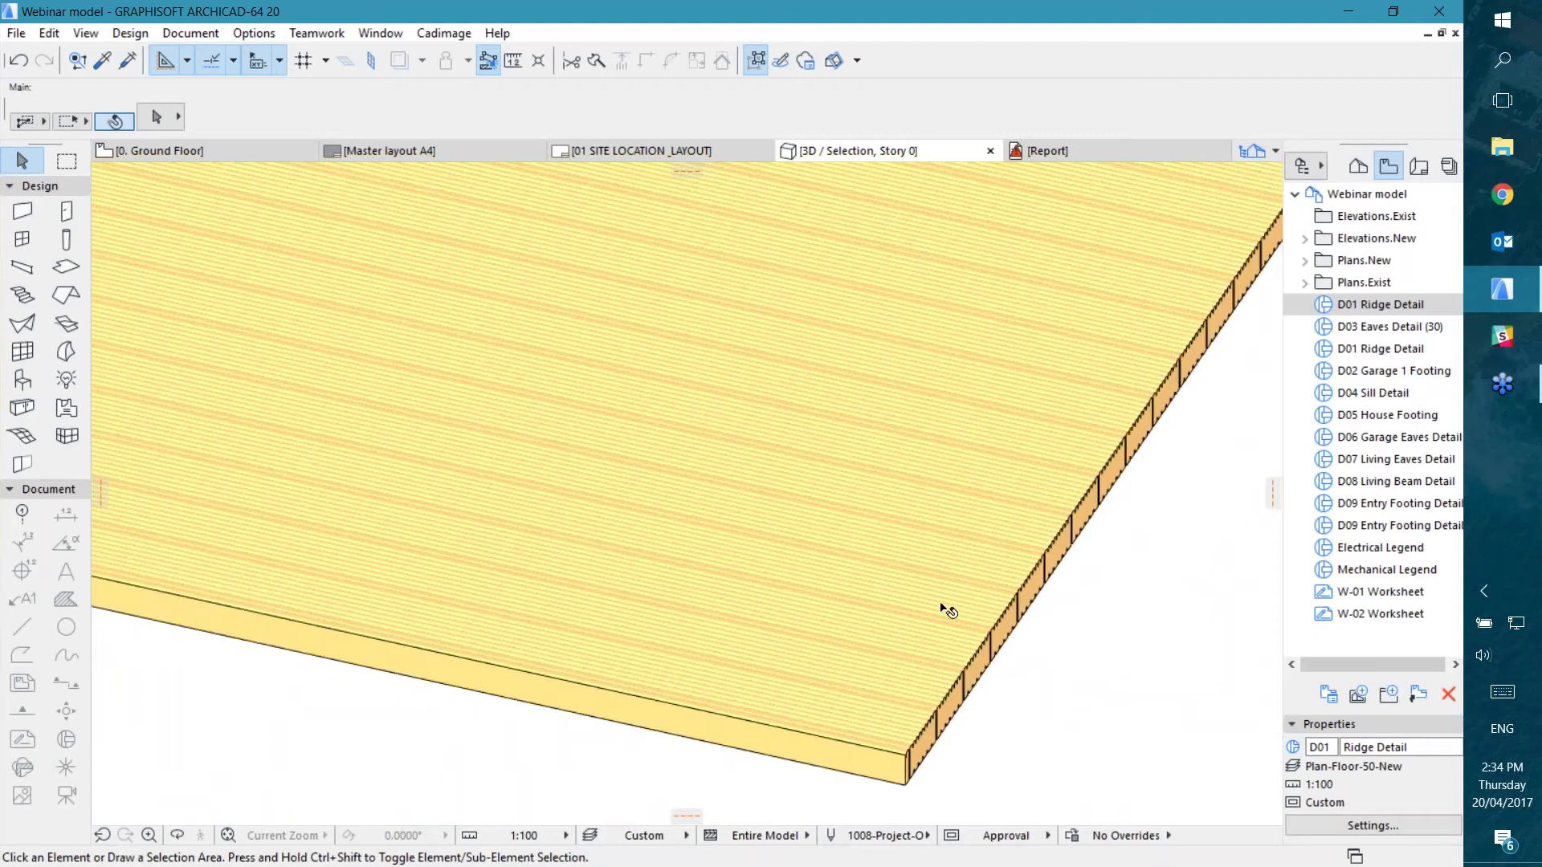
scroll(948, 611, down, 5)
middle_drag(929, 597, 1070, 619)
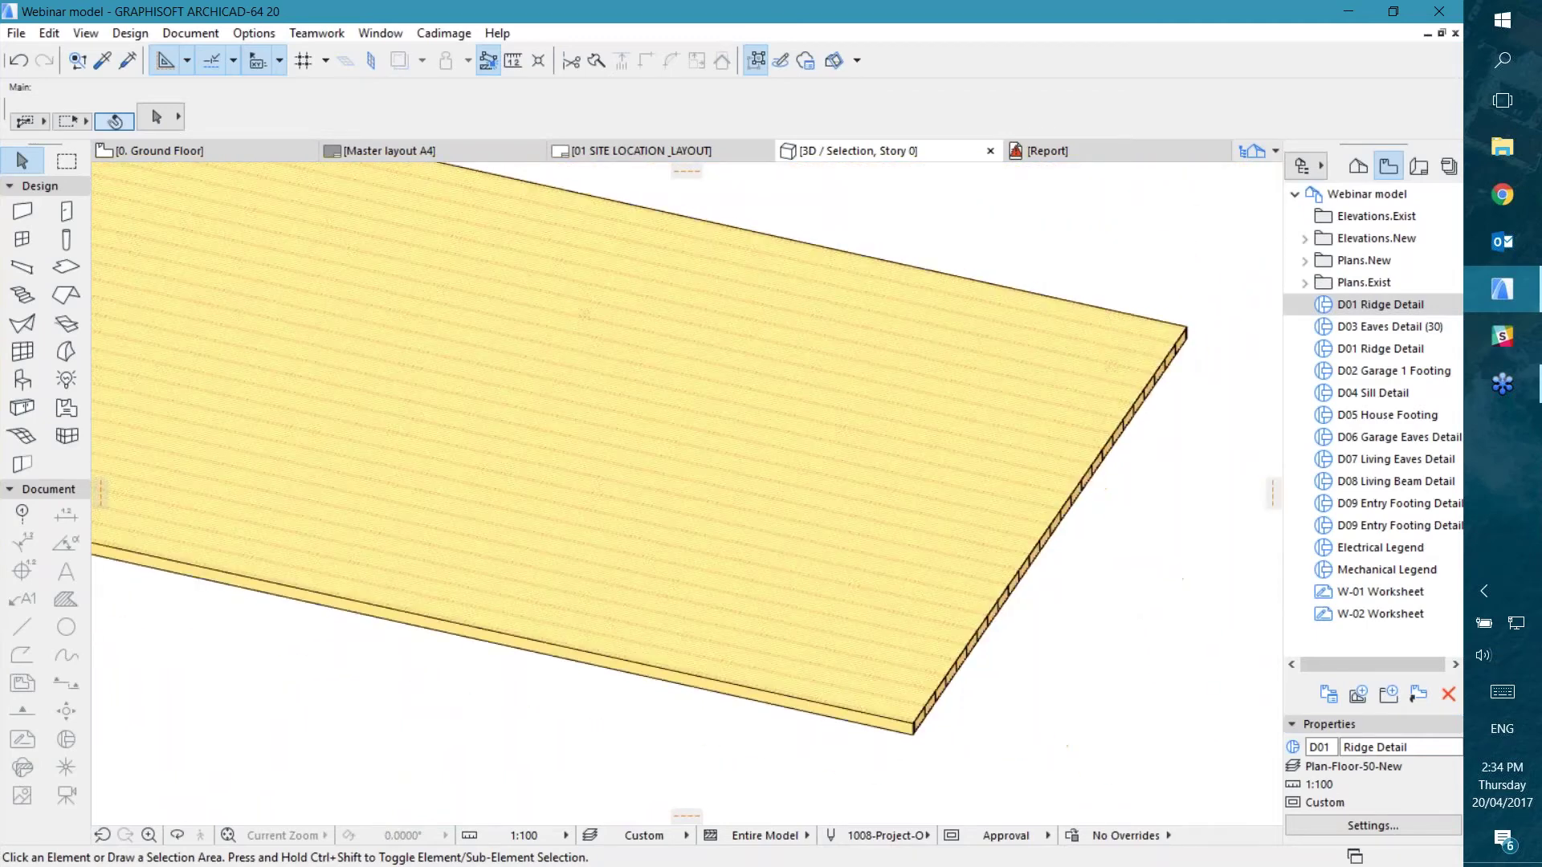
click(1008, 601)
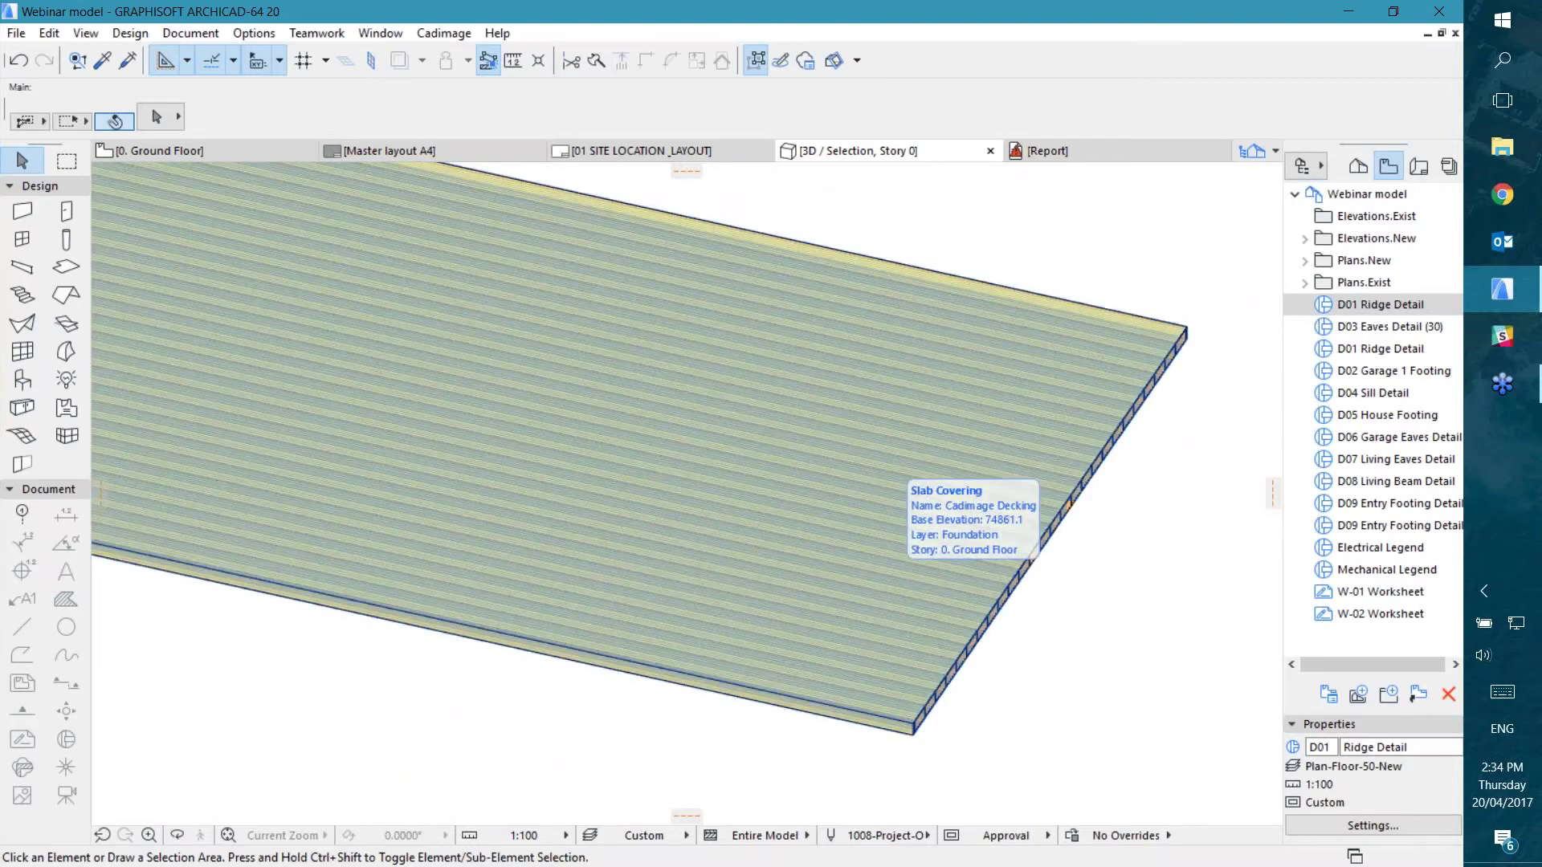
click(1079, 620)
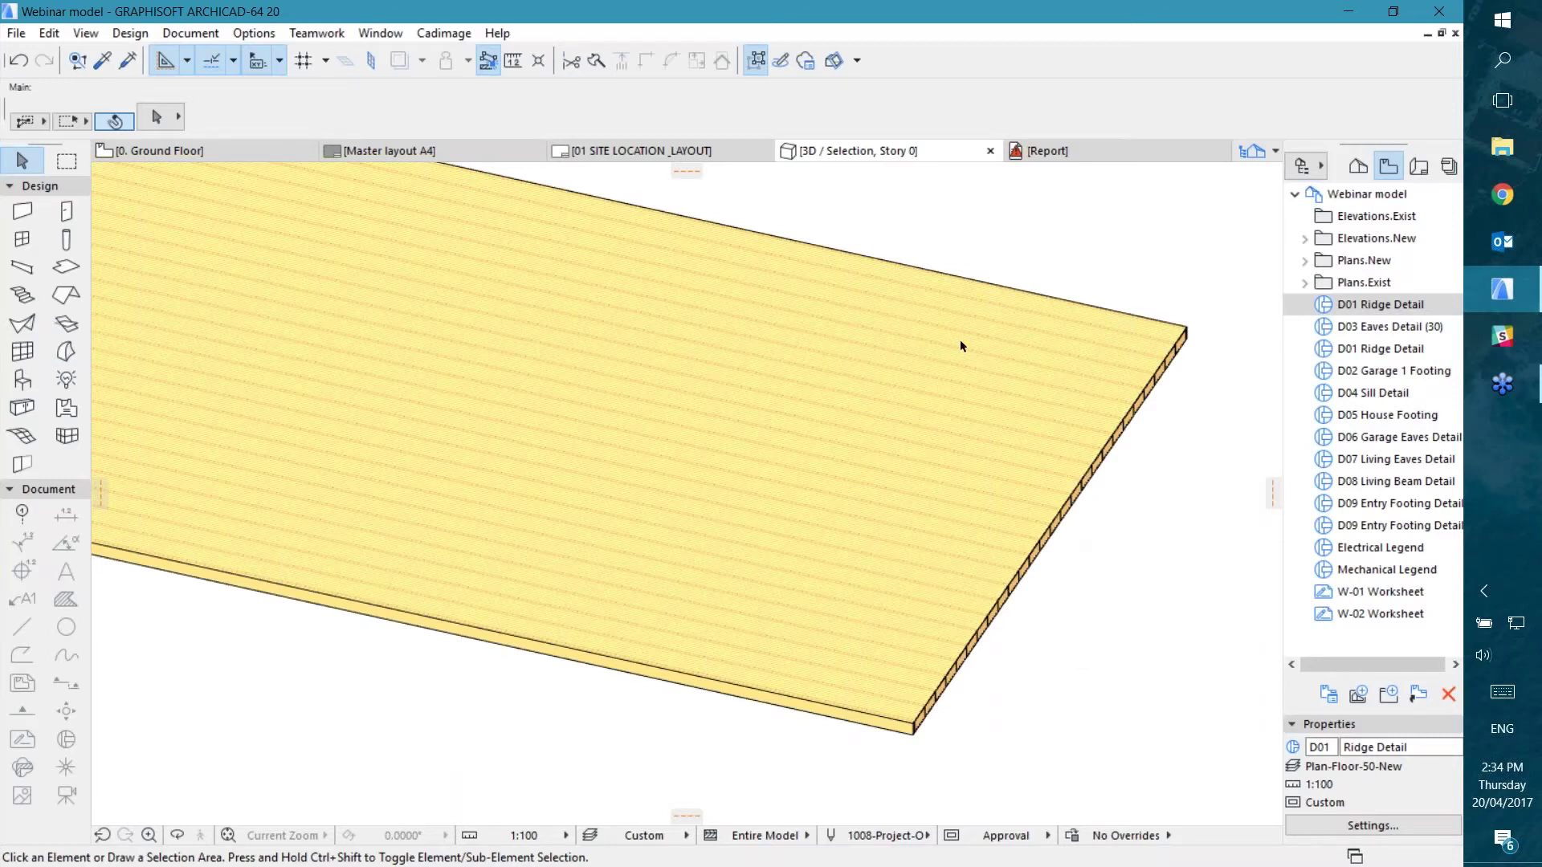
Step: Show all model elements in 3D again so the decking sits within the house and paving
right_click(1052, 235)
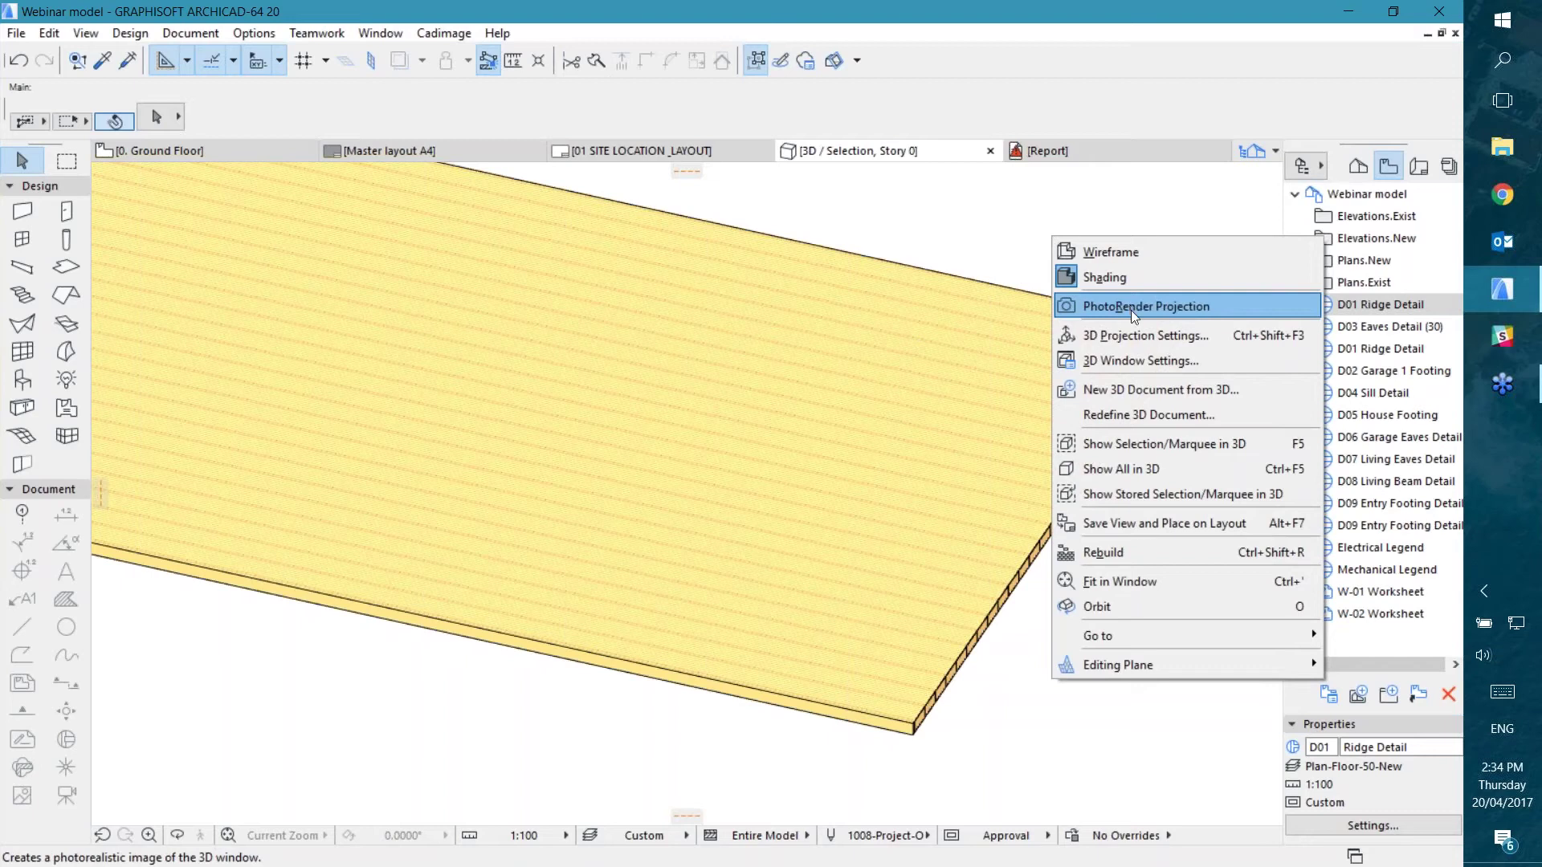
click(1139, 469)
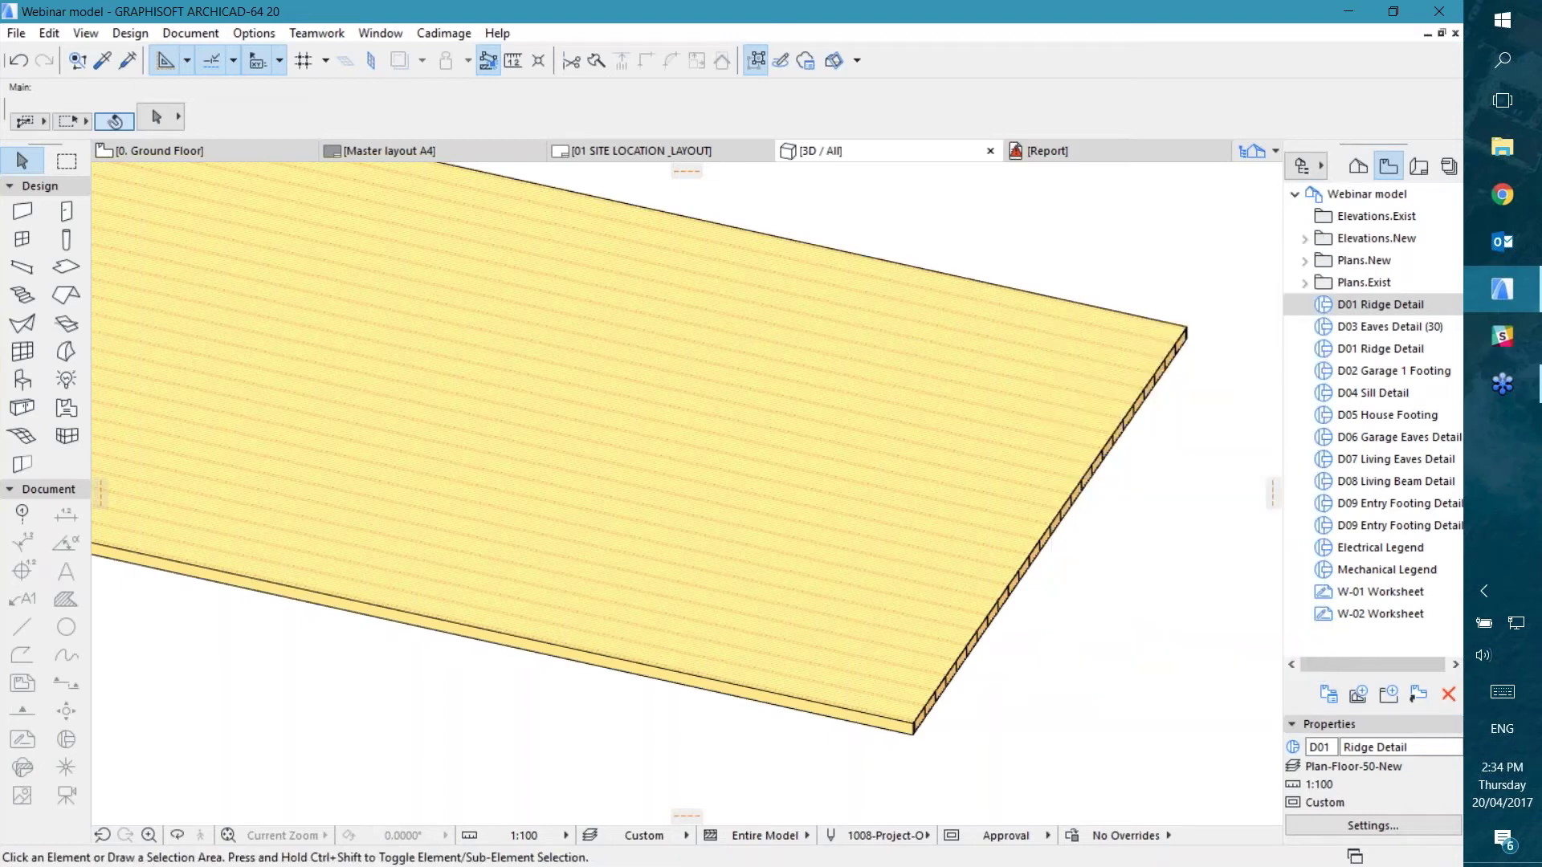
drag(755, 604, 674, 651)
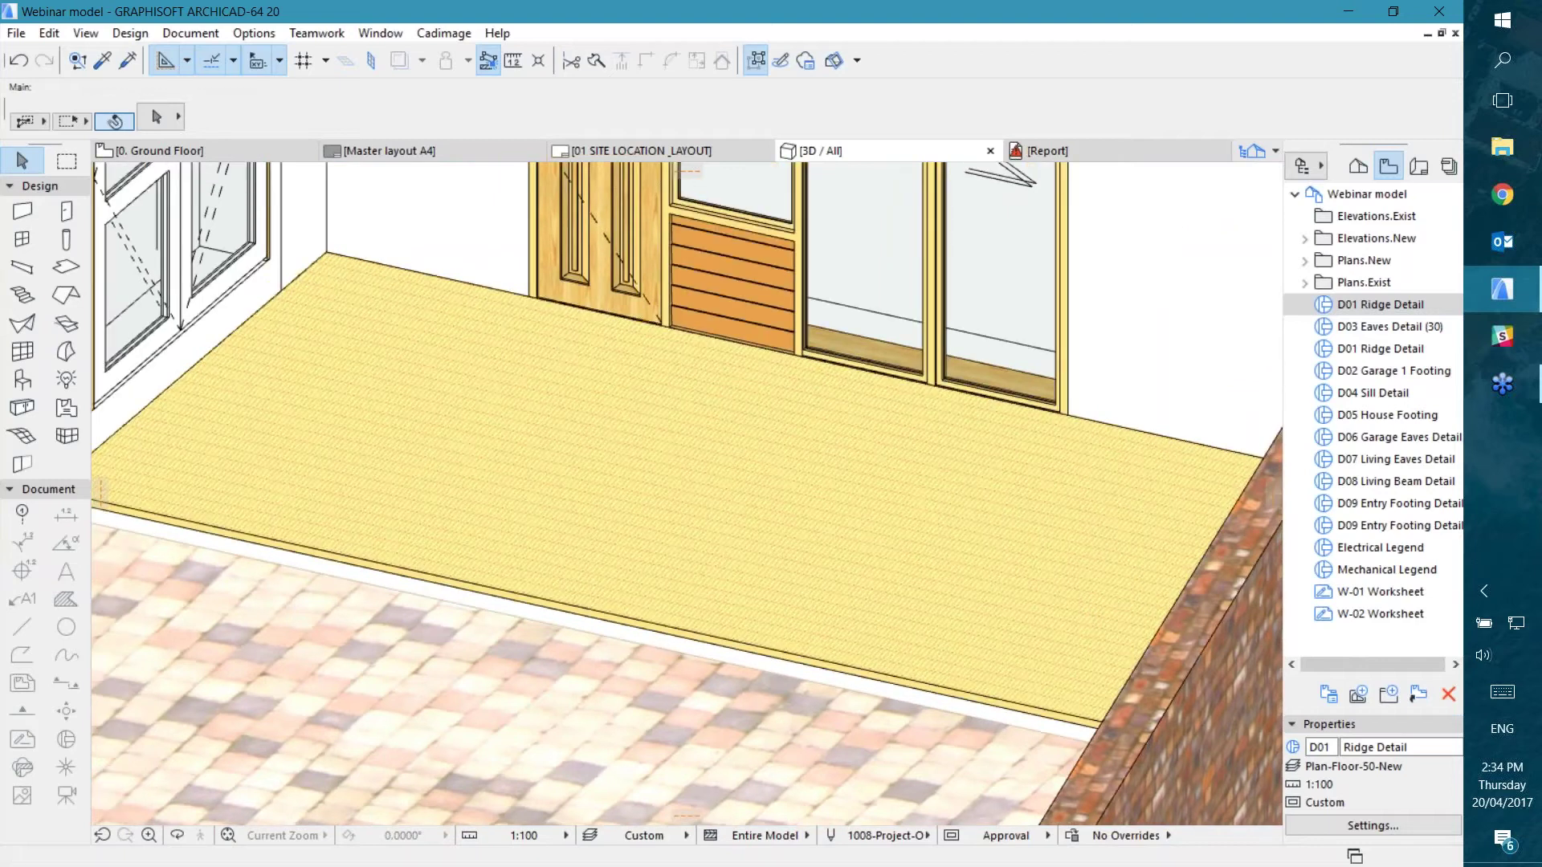
Step: Select the 70 mm slab under the decking and insert two new nodes along its front edge
click(992, 643)
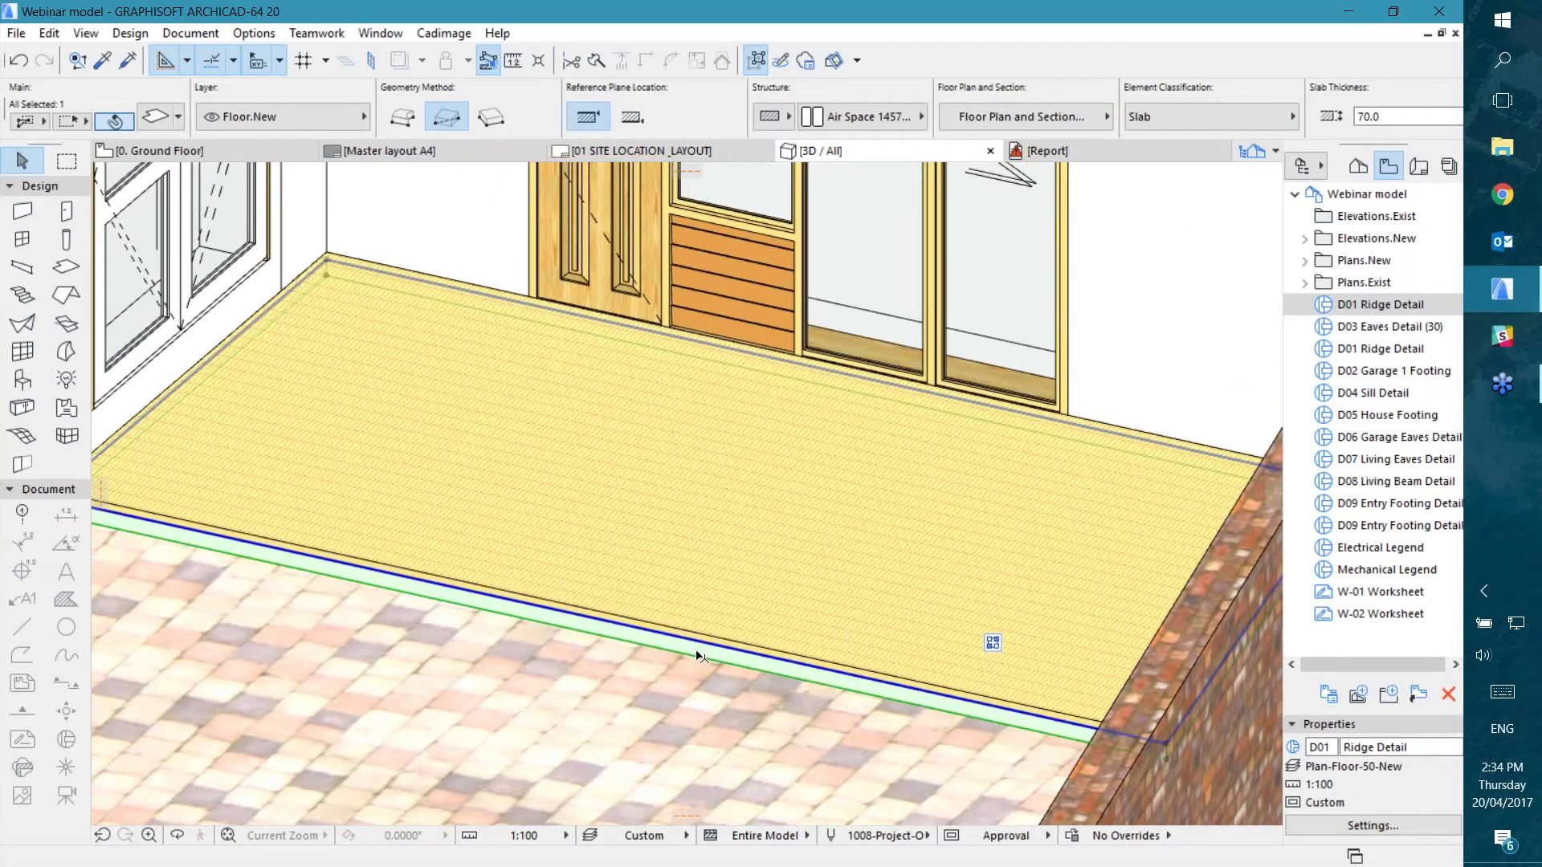
scroll(699, 657, down, 2)
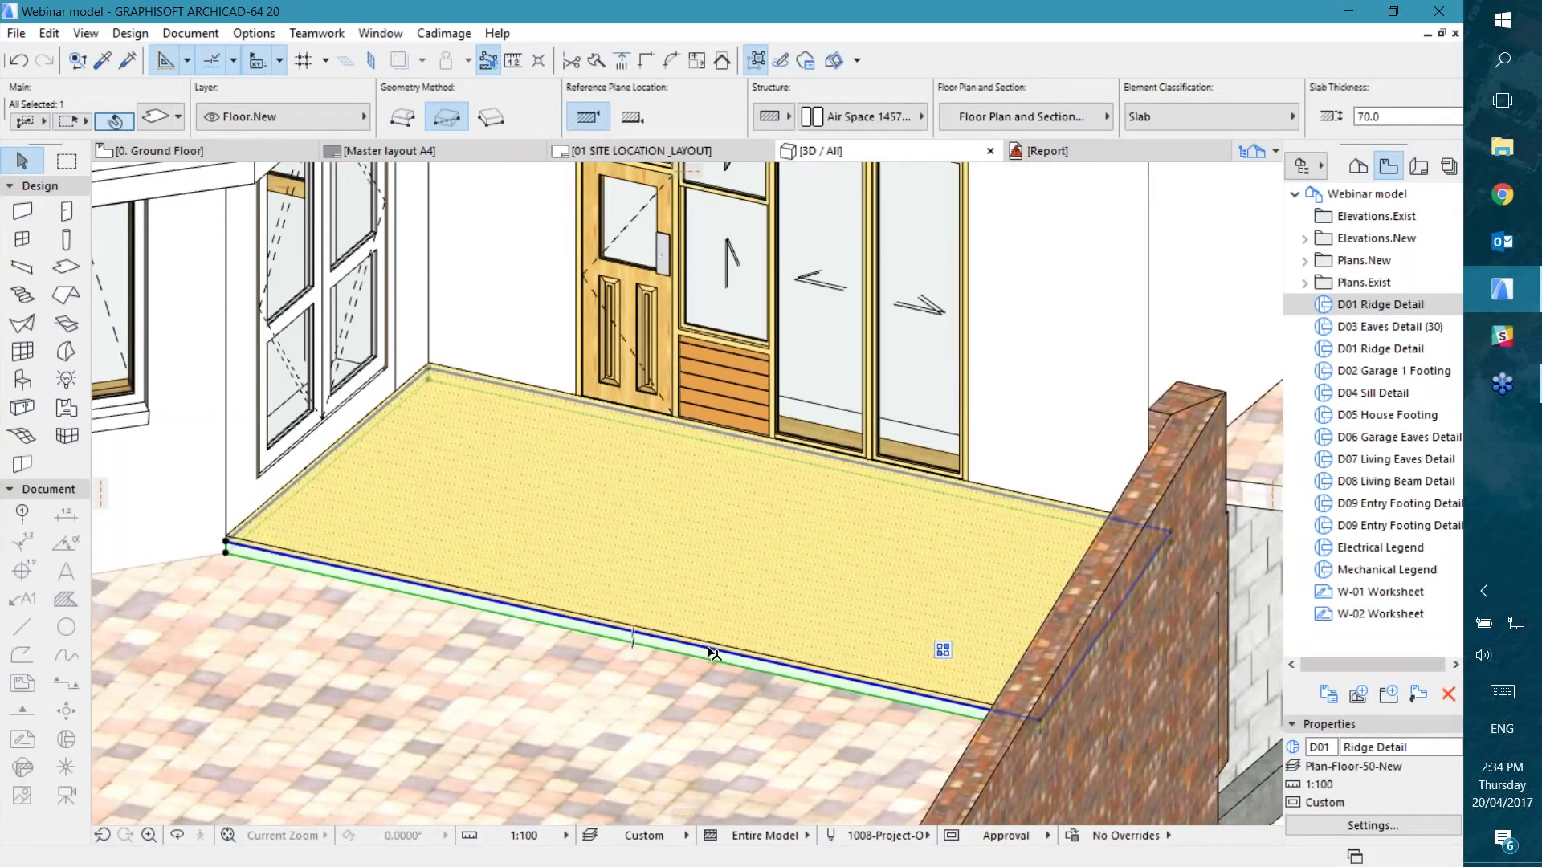
click(713, 655)
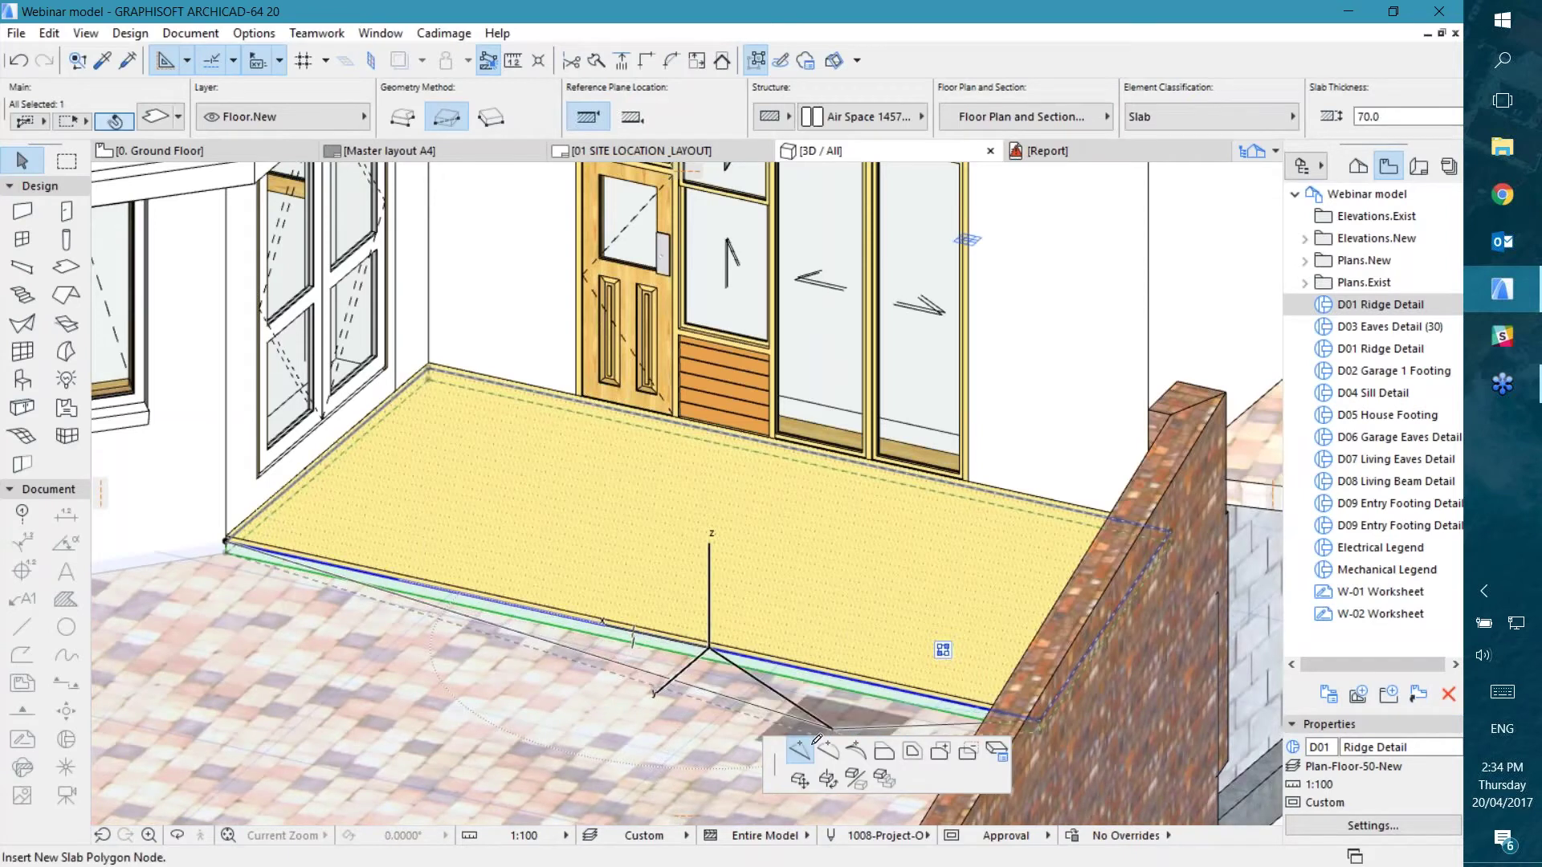
click(710, 647)
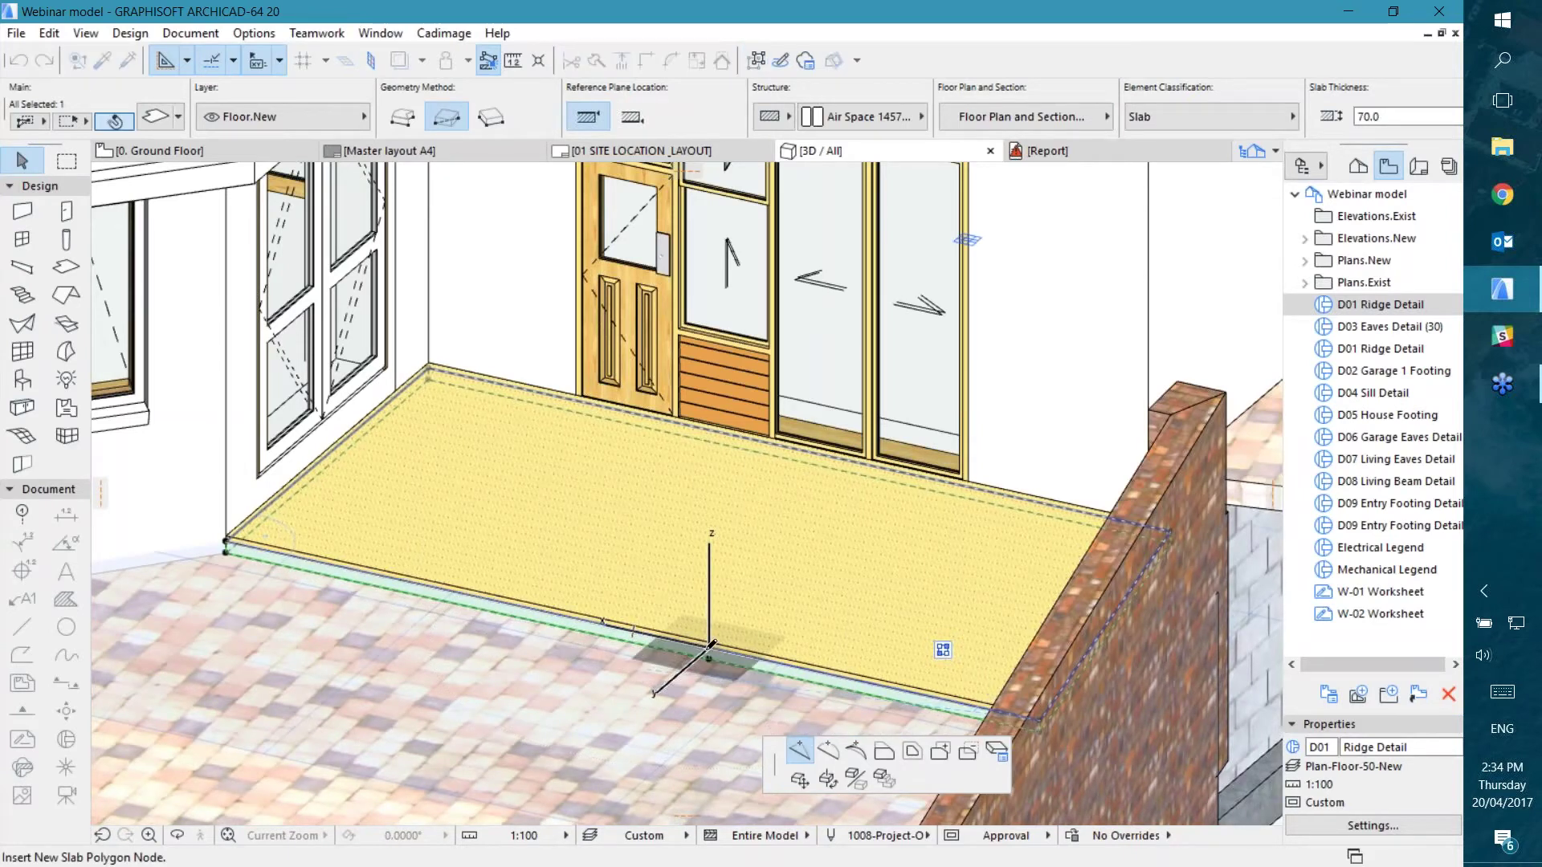
click(592, 635)
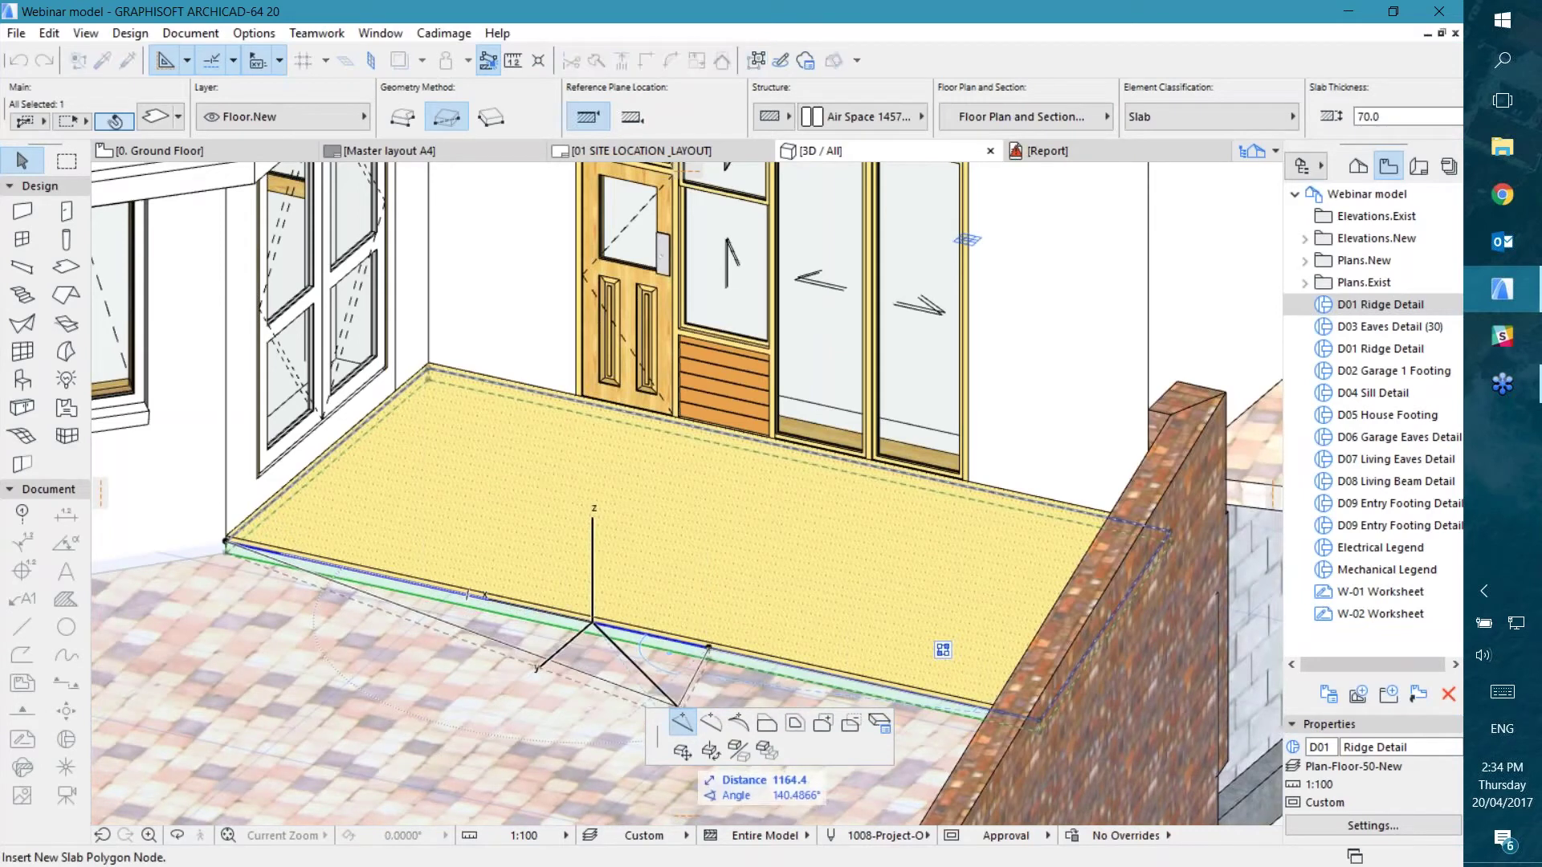
click(554, 614)
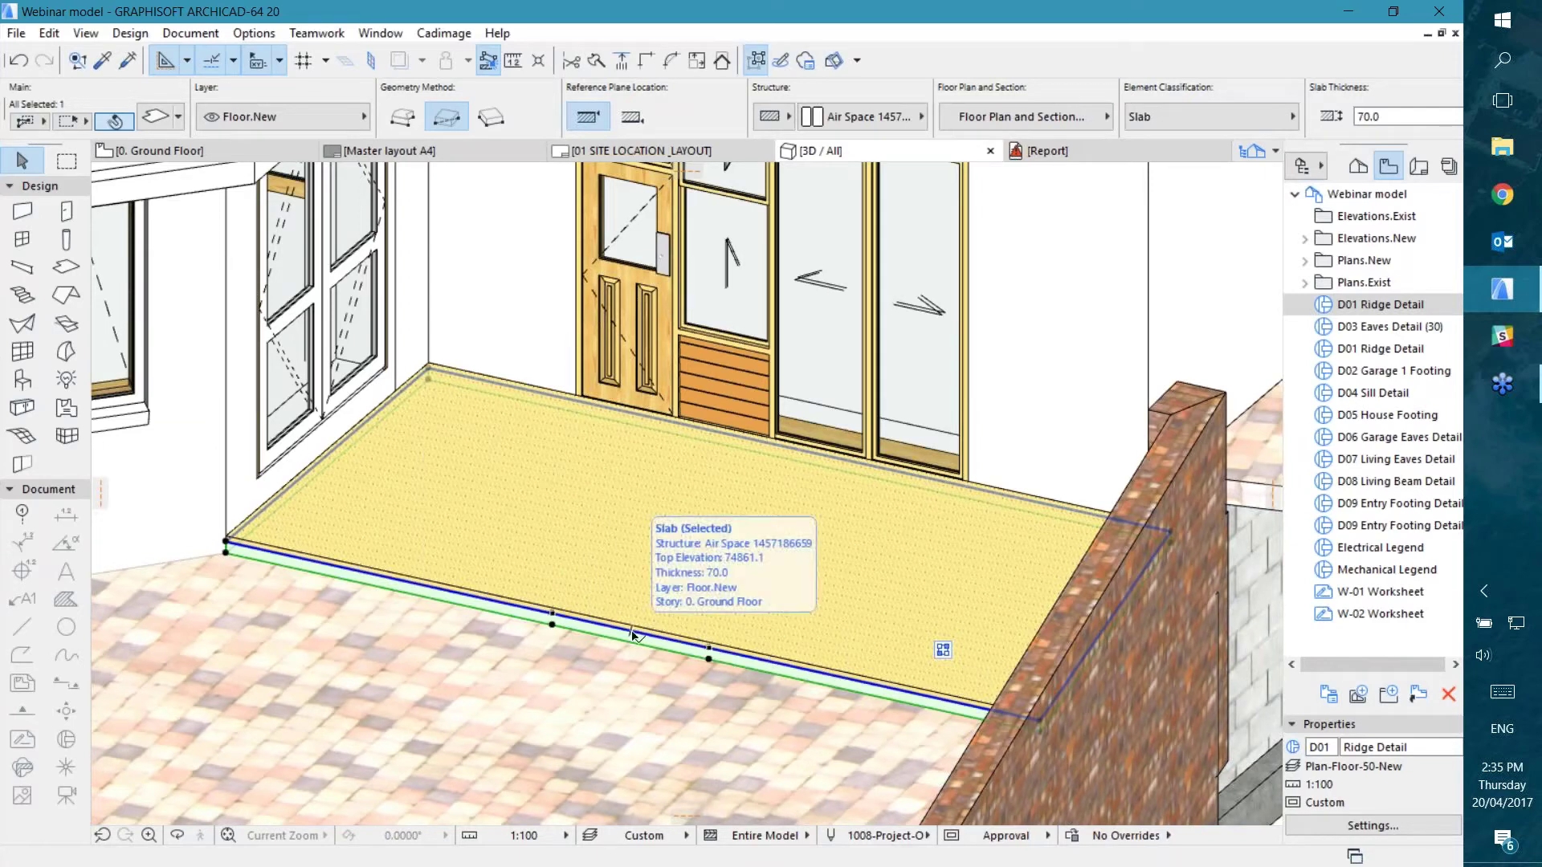
Step: Reposition the new front-edge node nearer the brick wall outward over the paving
click(632, 635)
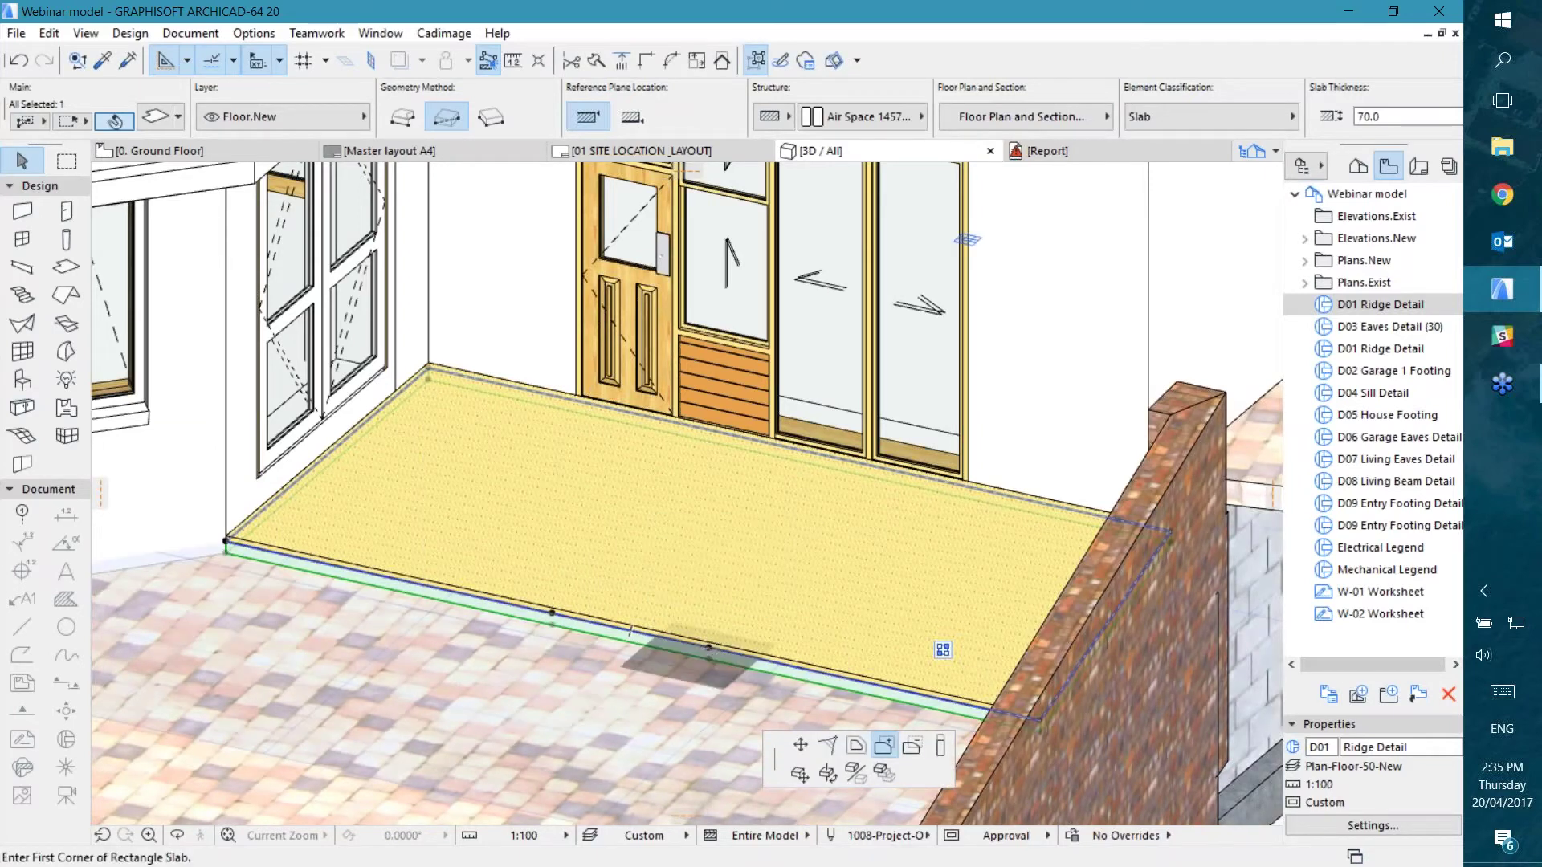
click(797, 745)
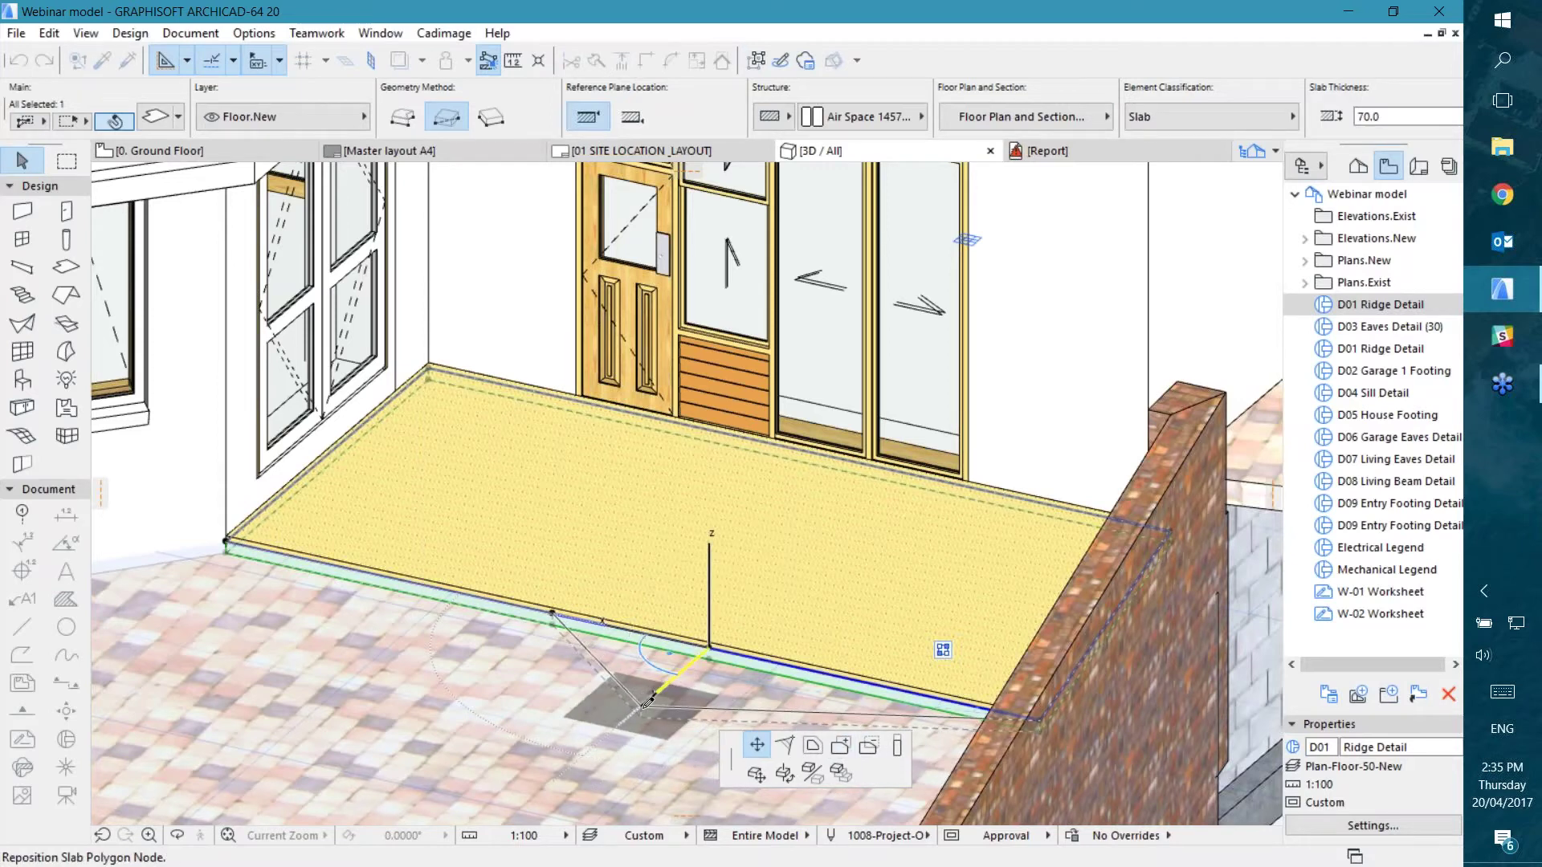
click(645, 705)
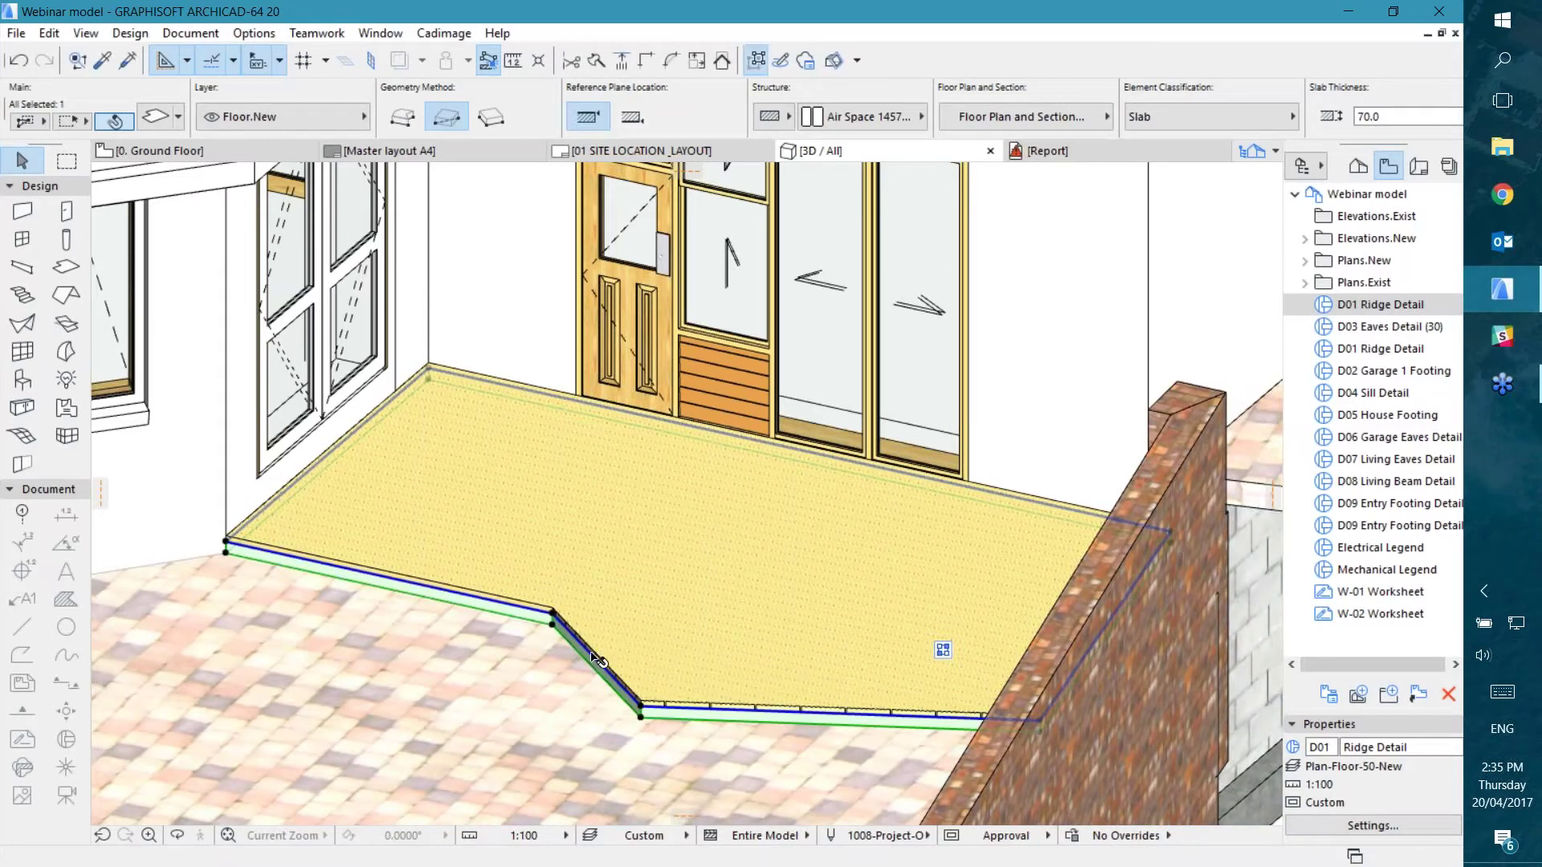
Step: Curve the slanted slab edge between the two new nodes outward with an arc radius of about 733 mm
click(594, 660)
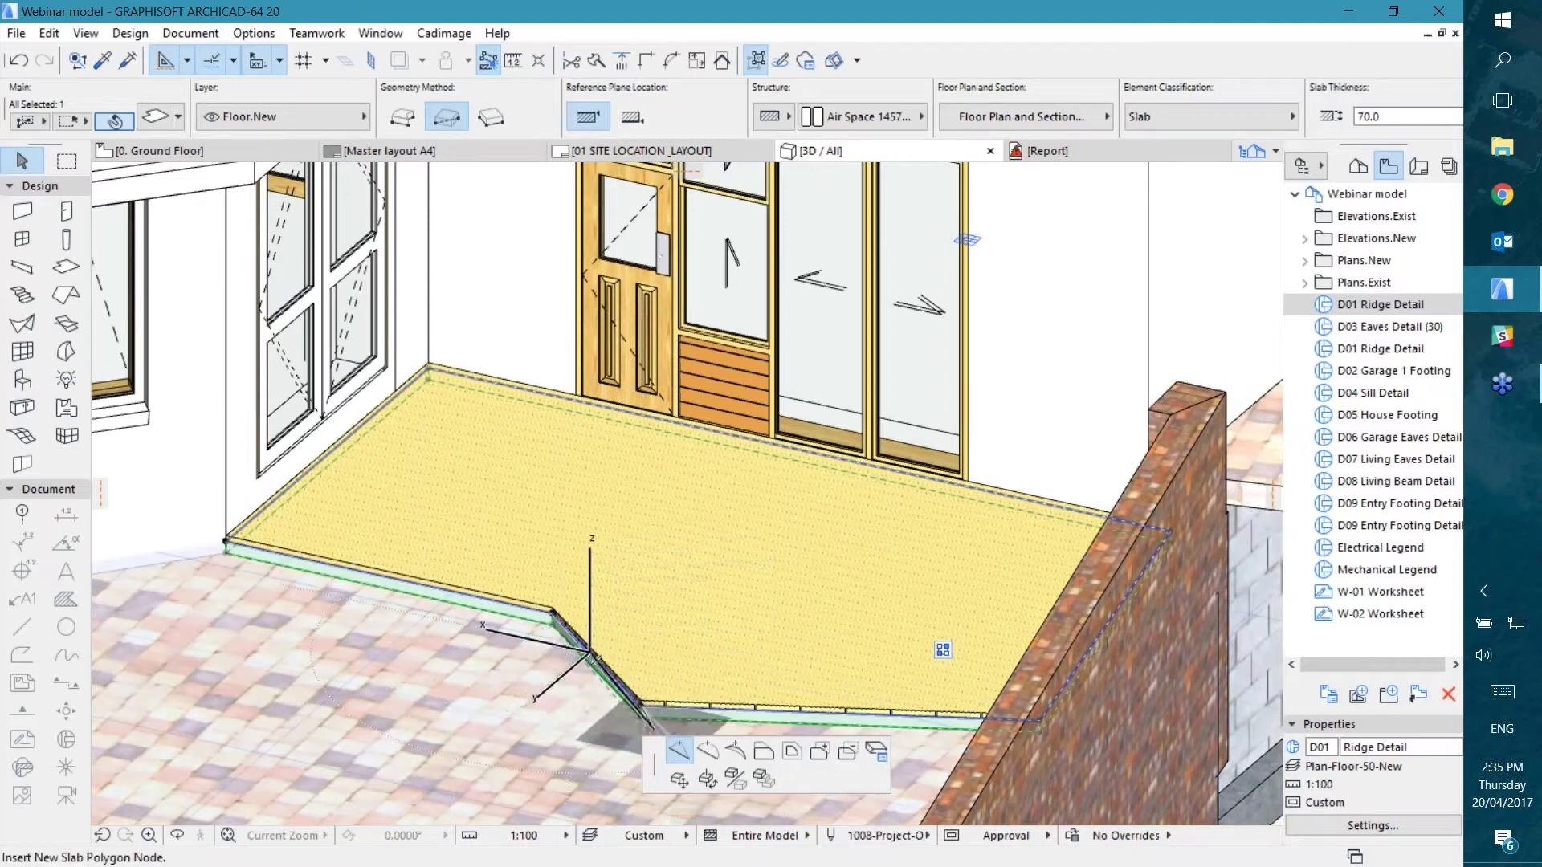
click(713, 756)
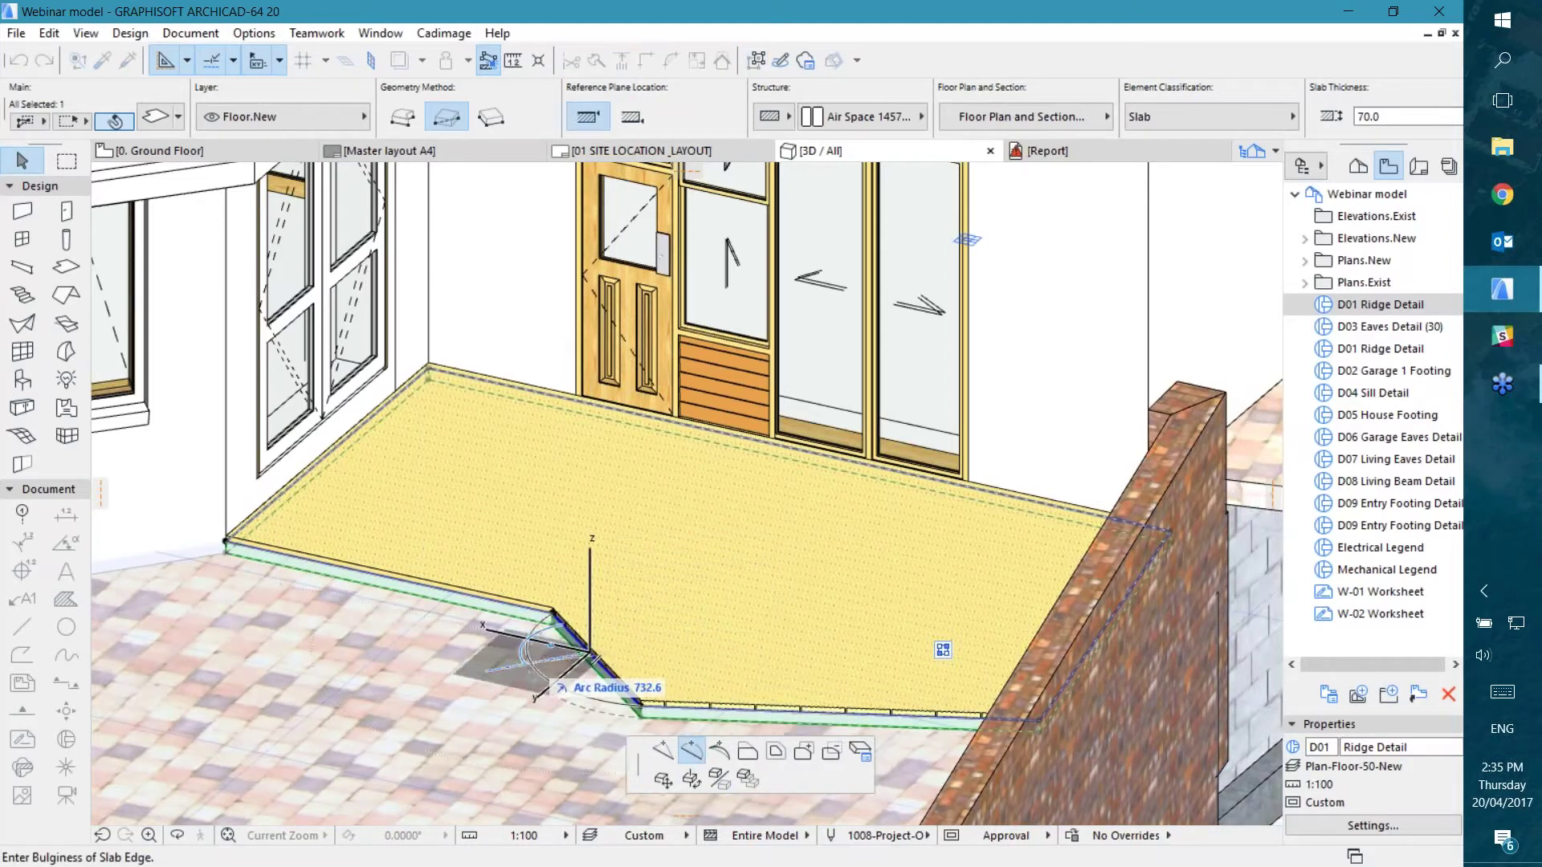
click(536, 655)
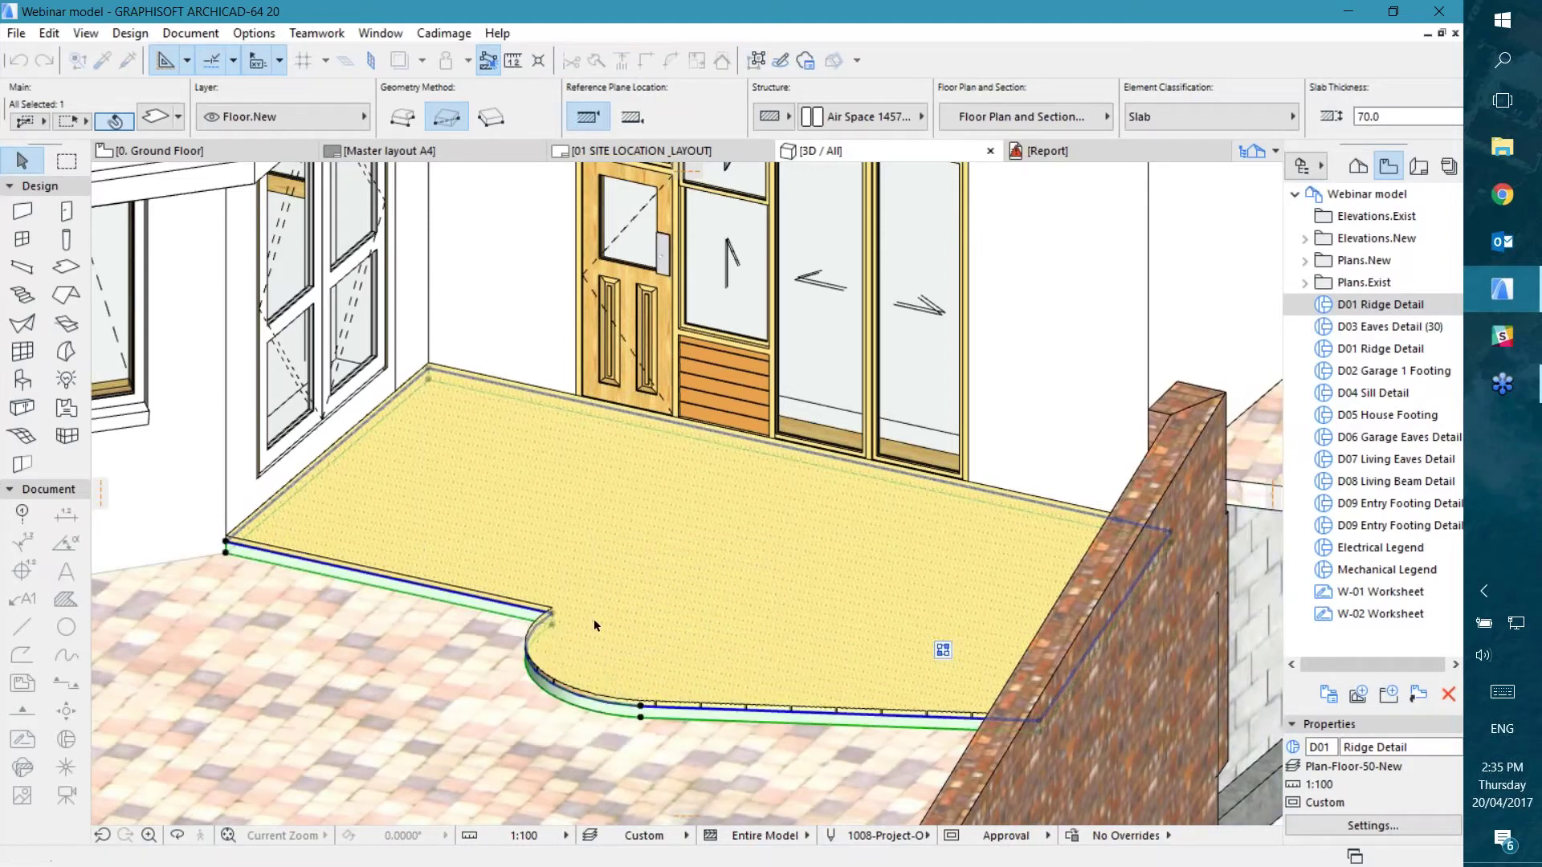
Step: Examine from several angles how the decking follows the slab's curved edge, and clear the slab selection
scroll(603, 667, up, 5)
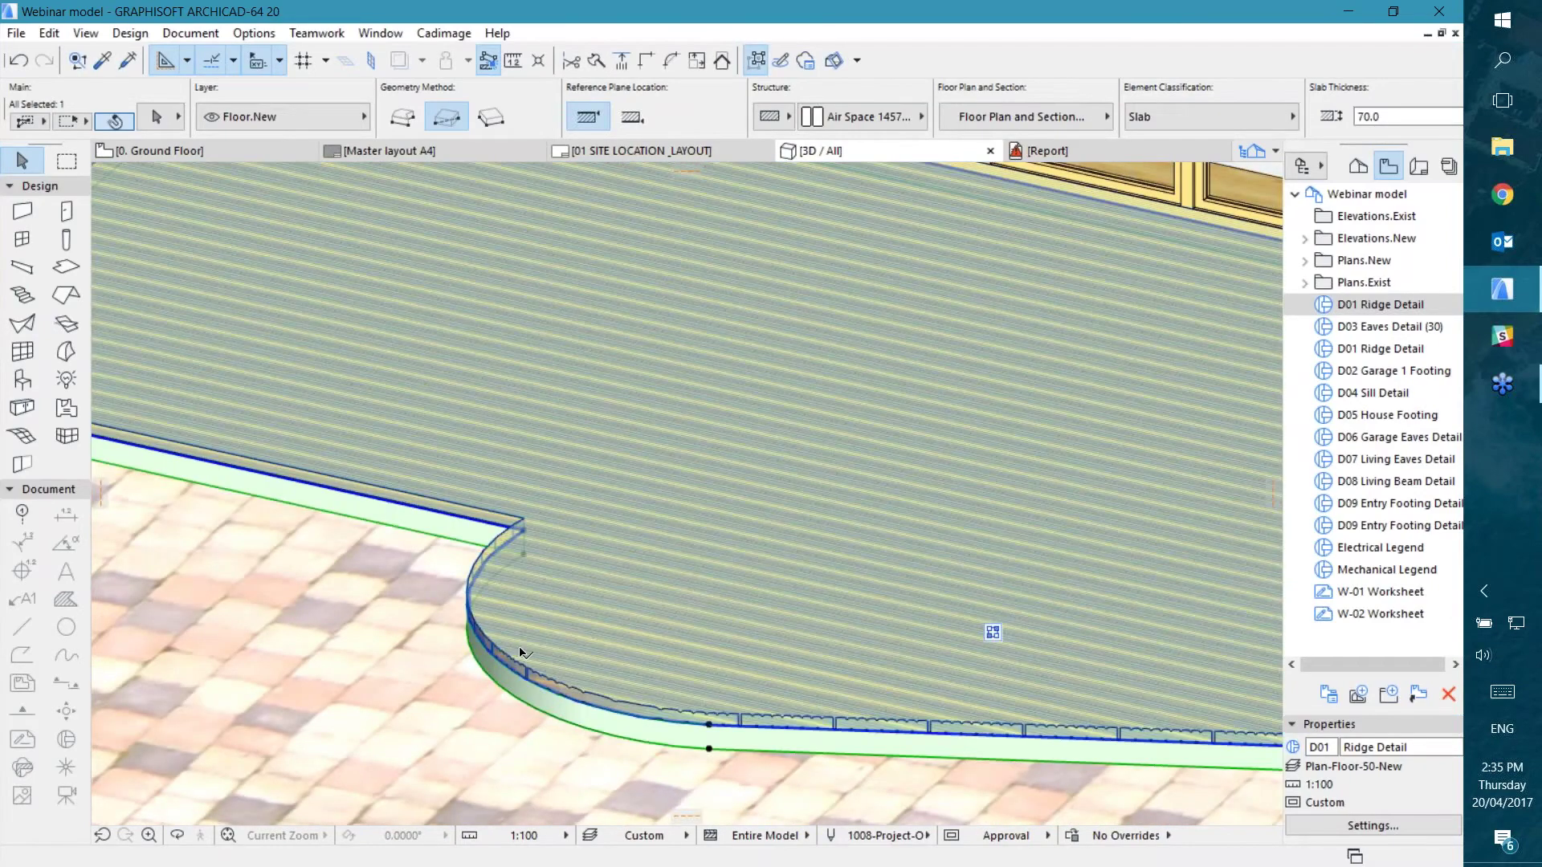
shift+middle_drag(520, 652, 992, 536)
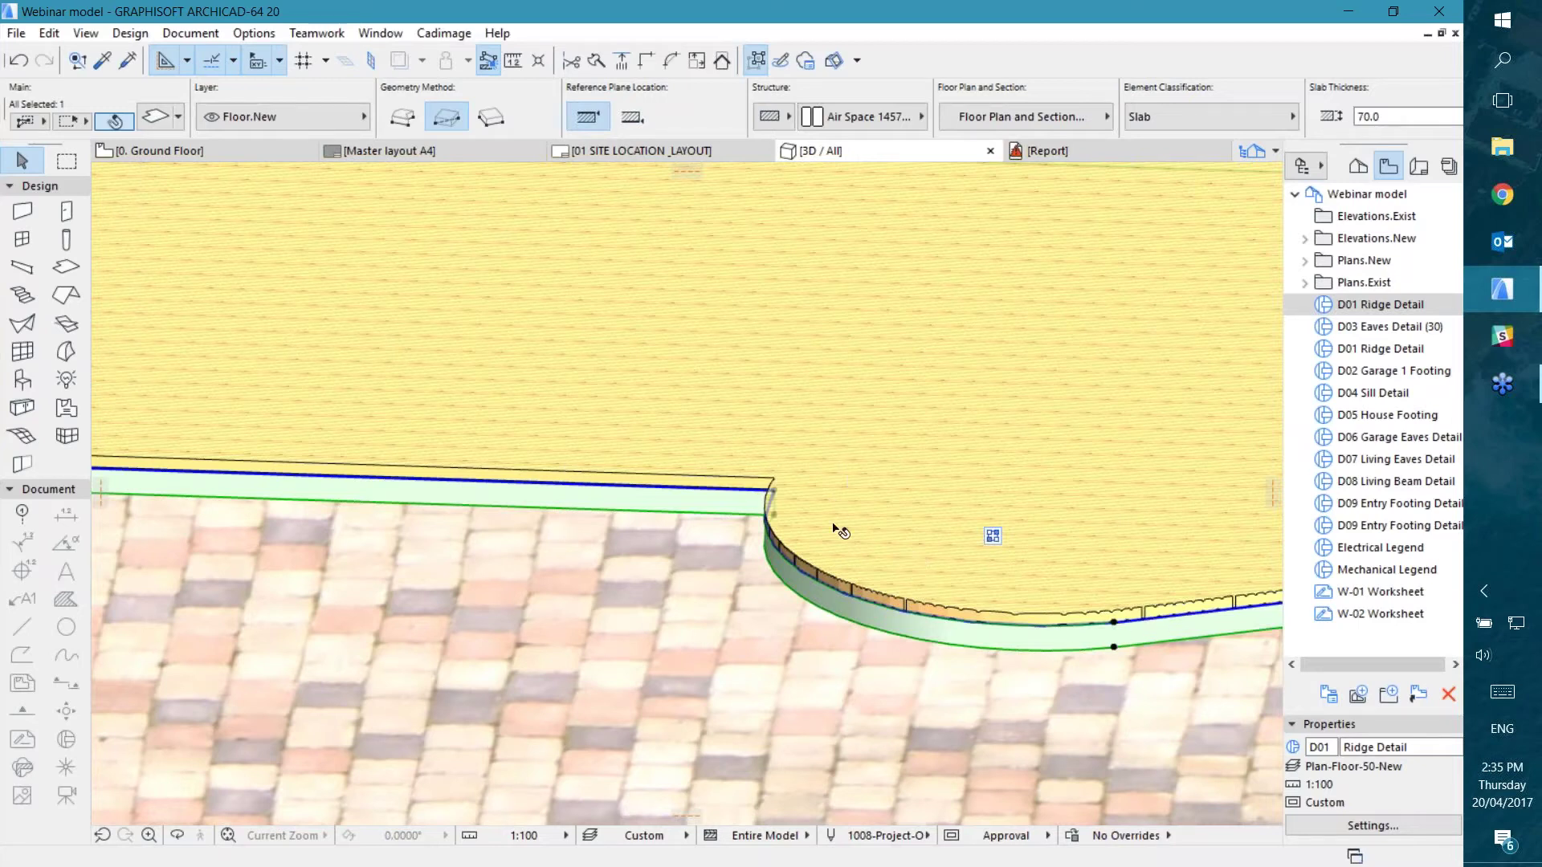
scroll(955, 646, down, 6)
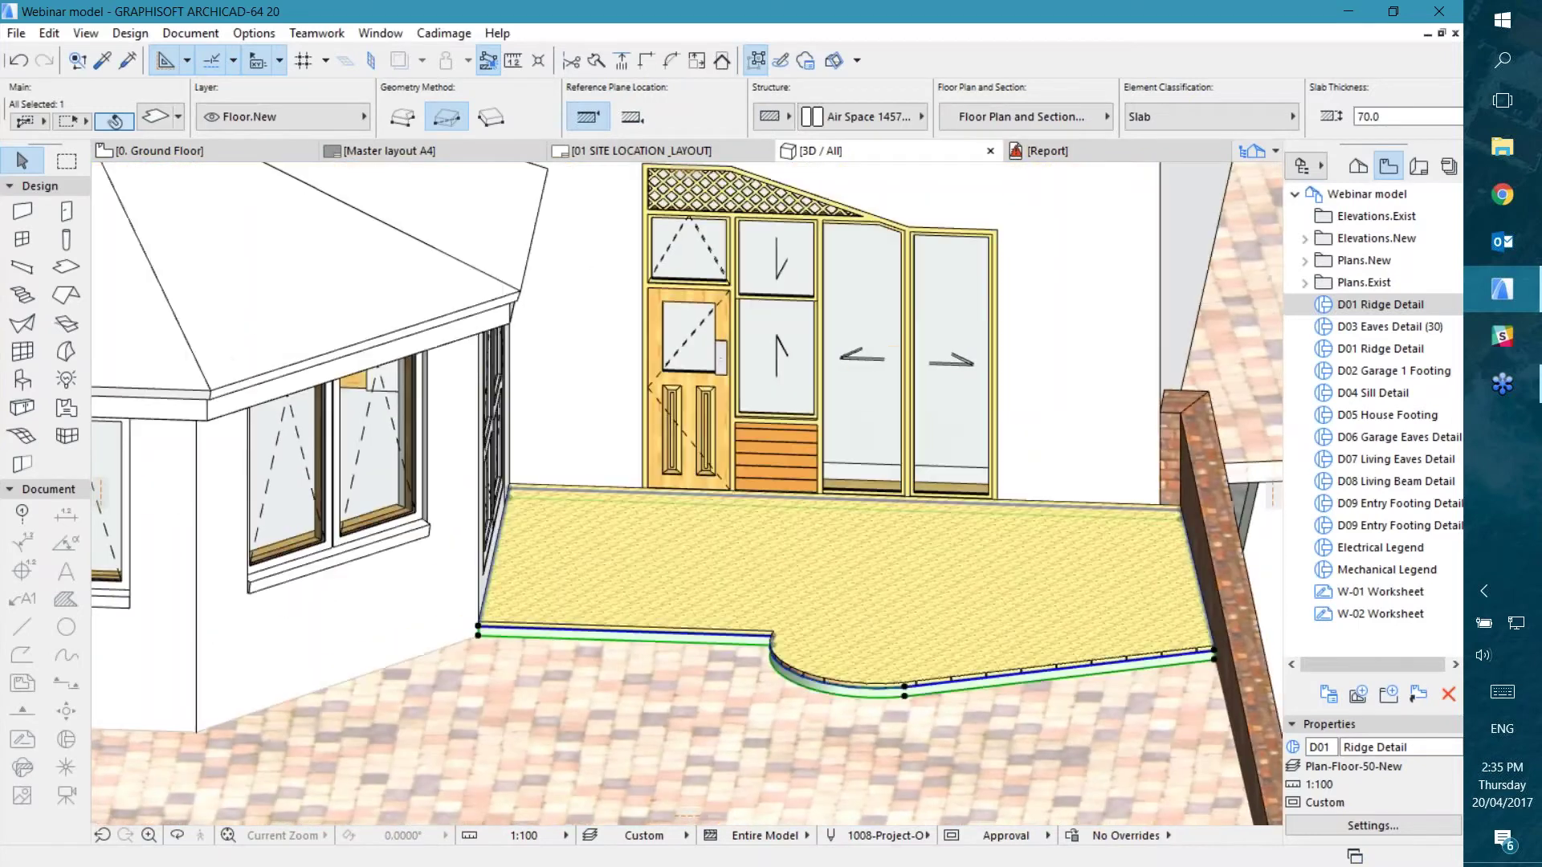
shift+middle_drag(1033, 654, 868, 598)
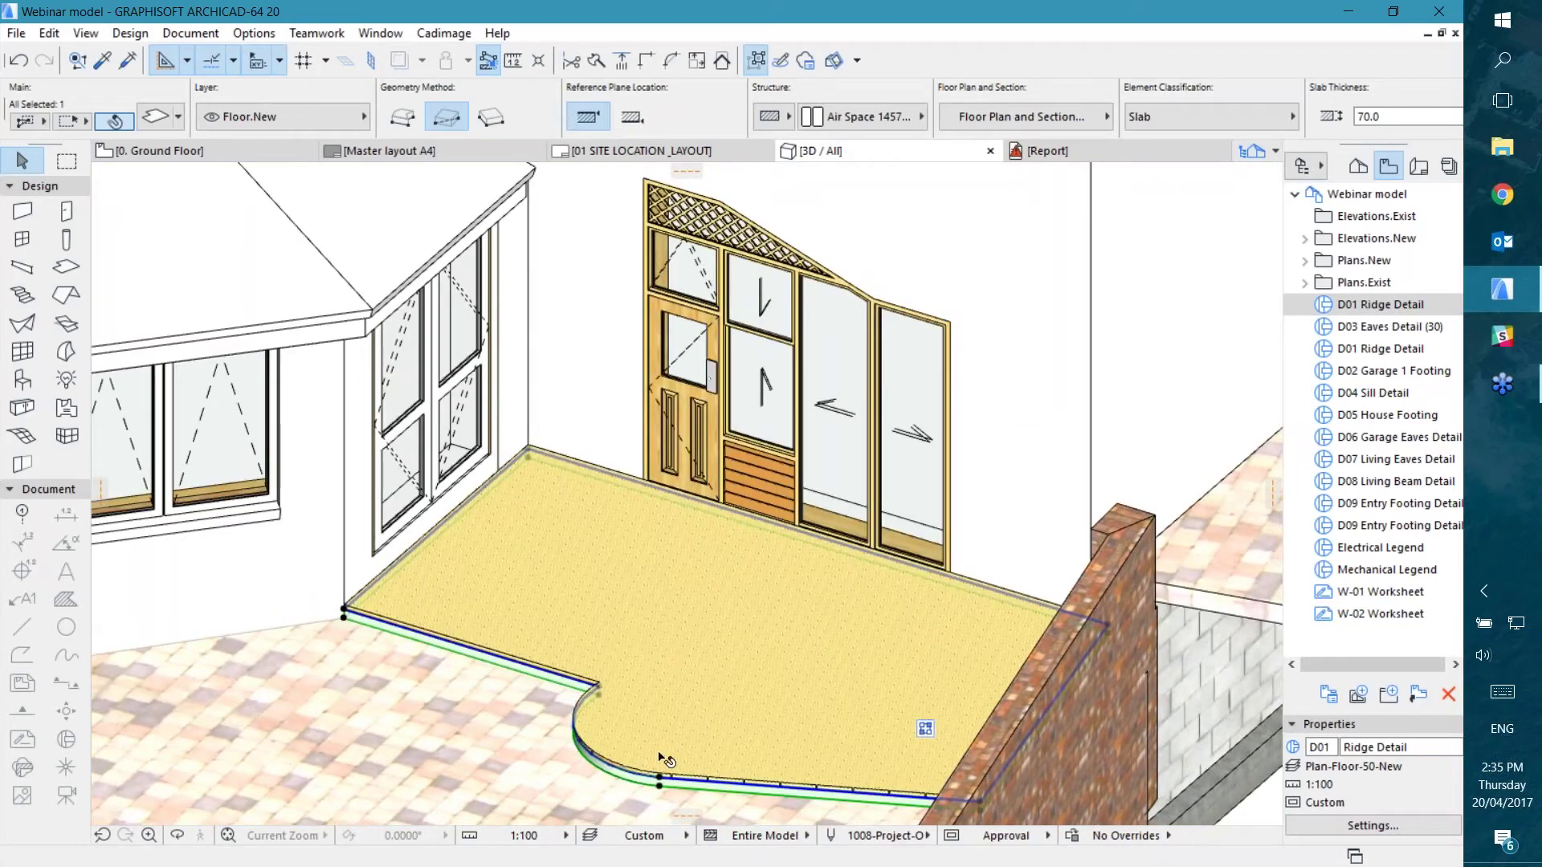
scroll(667, 760, up, 5)
scroll(702, 773, up, 5)
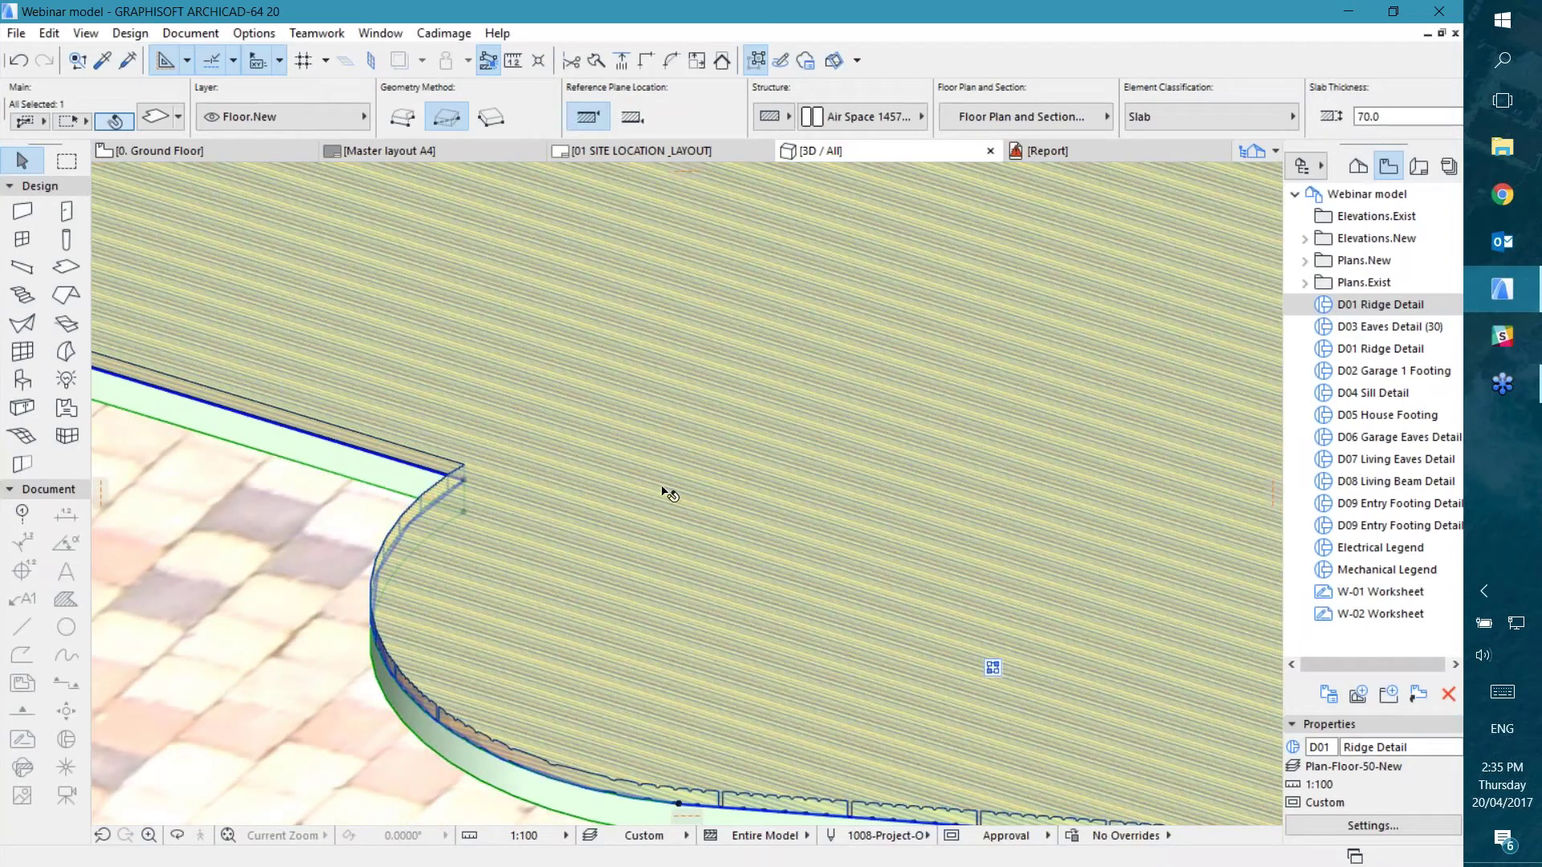
scroll(785, 478, down, 3)
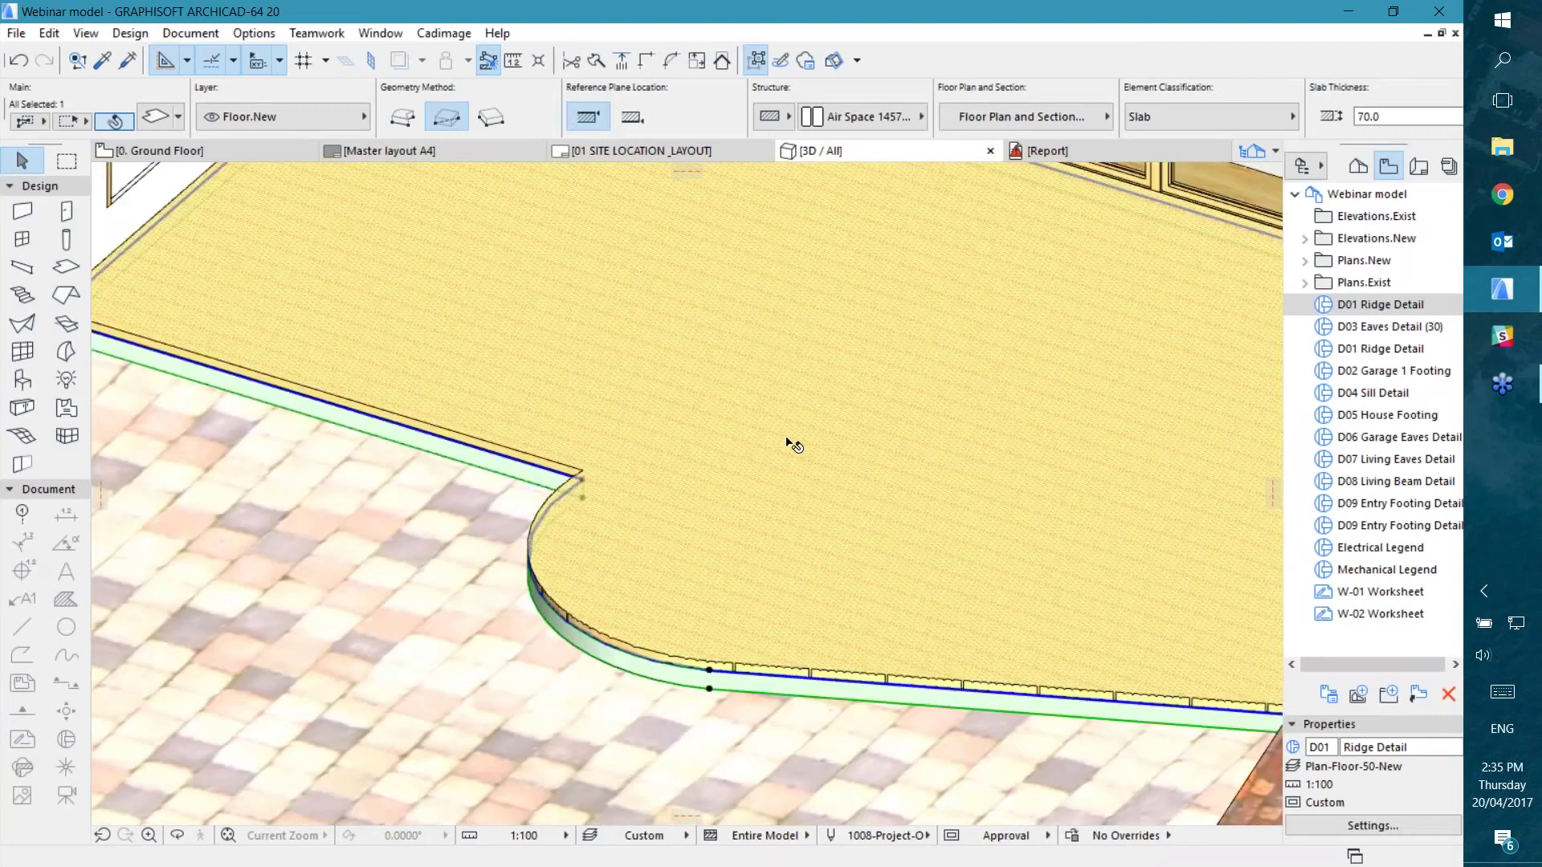
scroll(807, 457, down, 6)
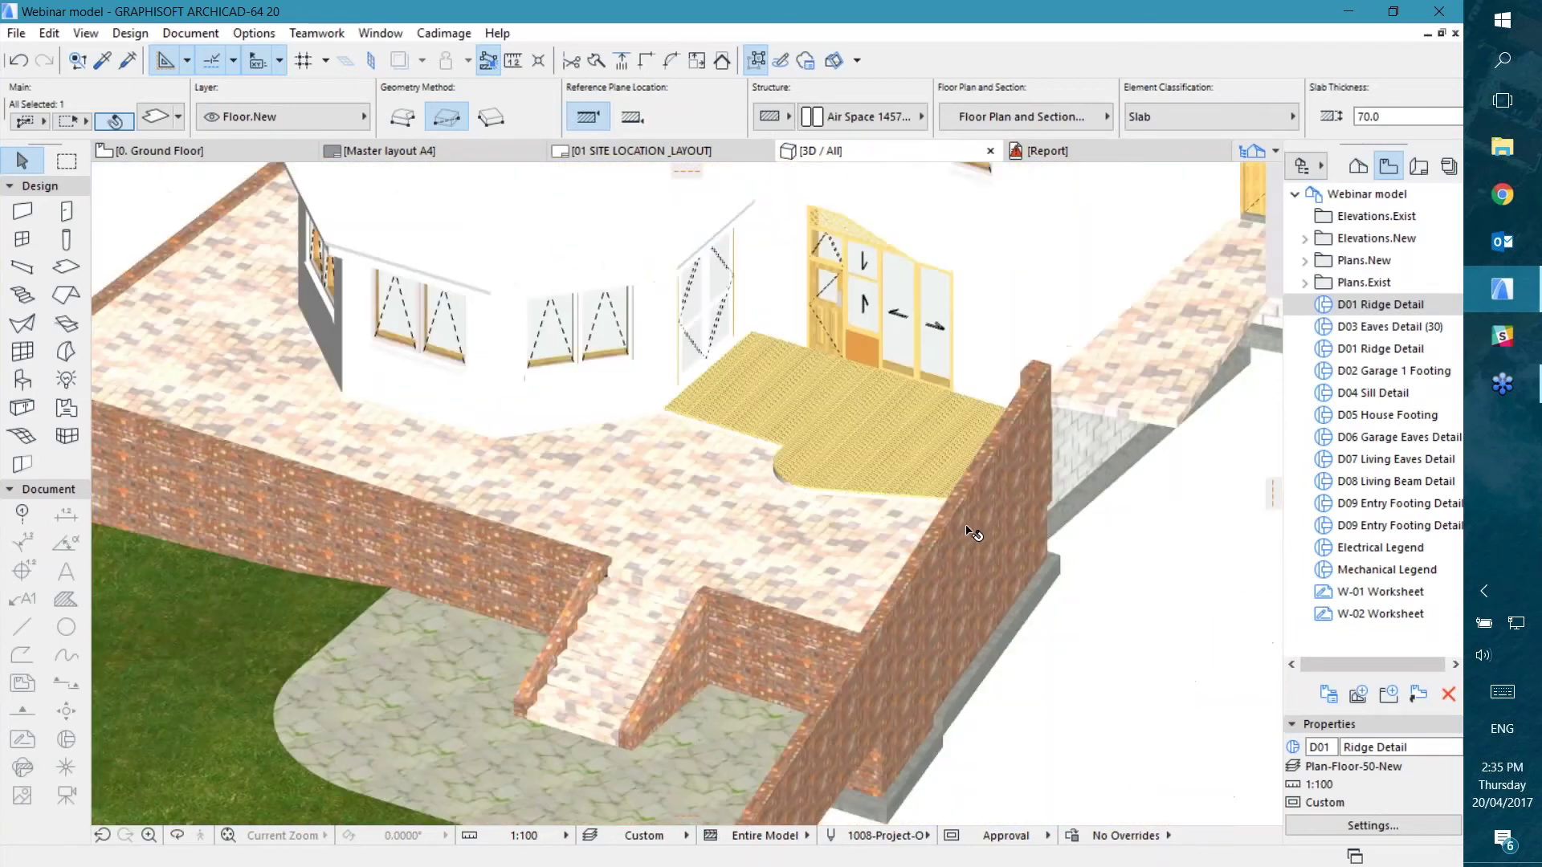
click(1107, 572)
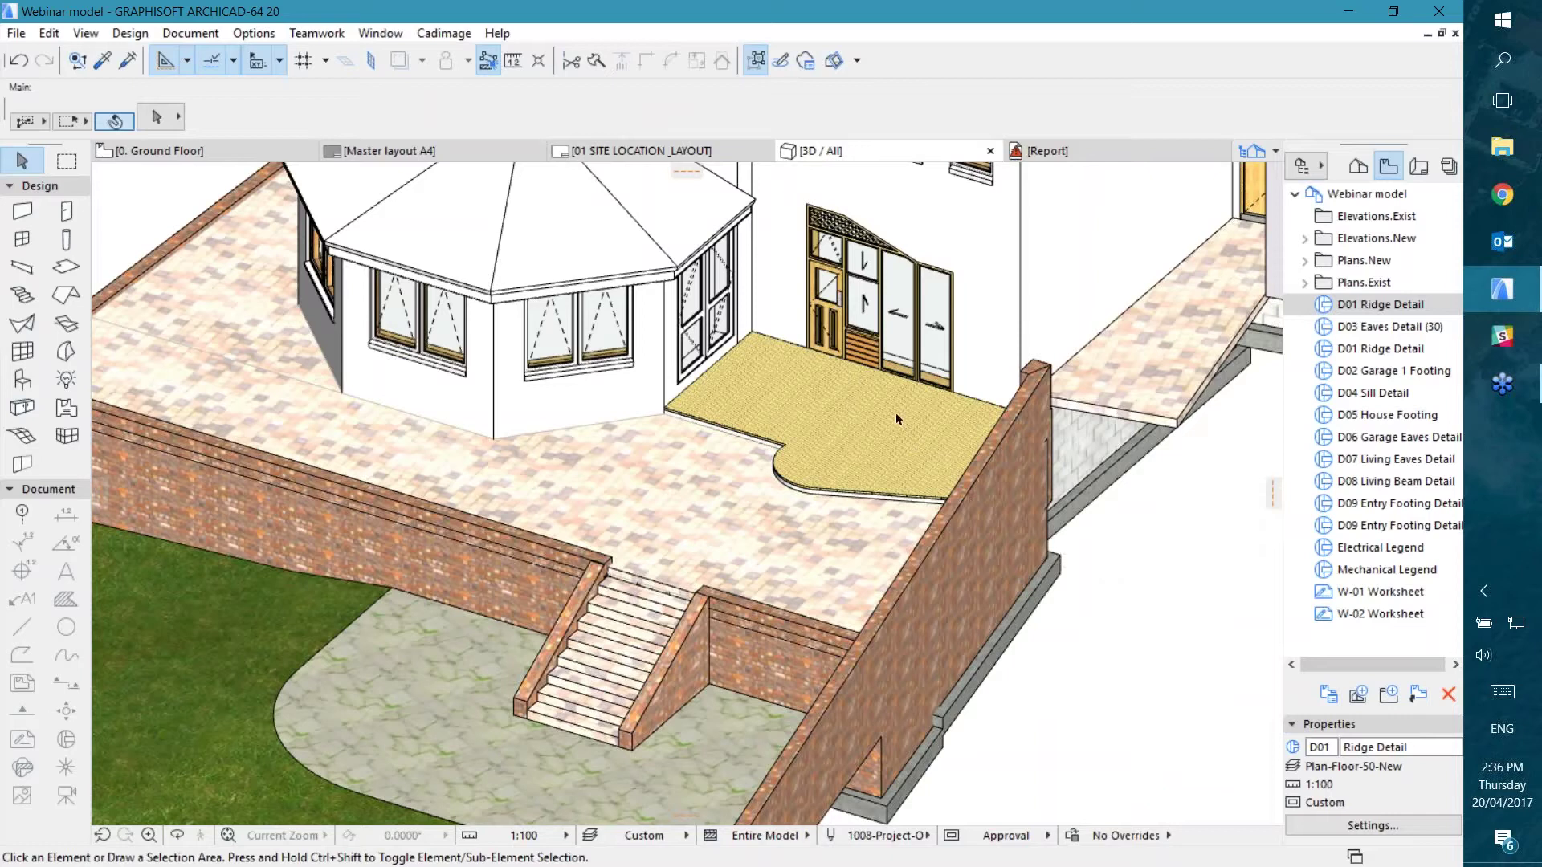
Step: Pick up the main house roof's settings, select all the roofs and clear the selection
middle_drag(695, 365, 792, 685)
middle_drag(776, 482, 666, 637)
middle_drag(778, 485, 680, 585)
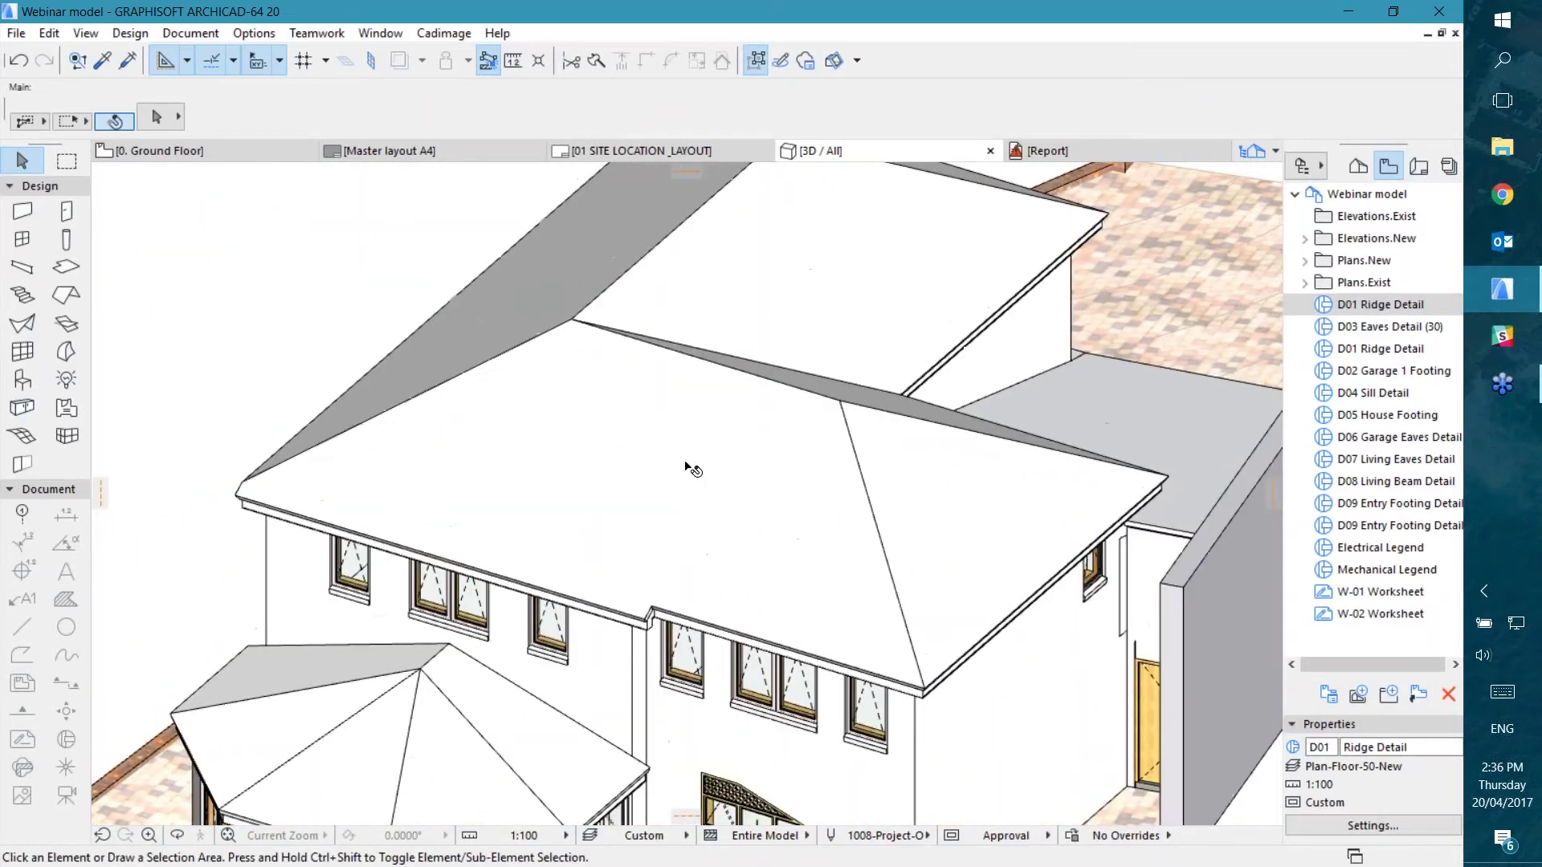
alt+click(657, 424)
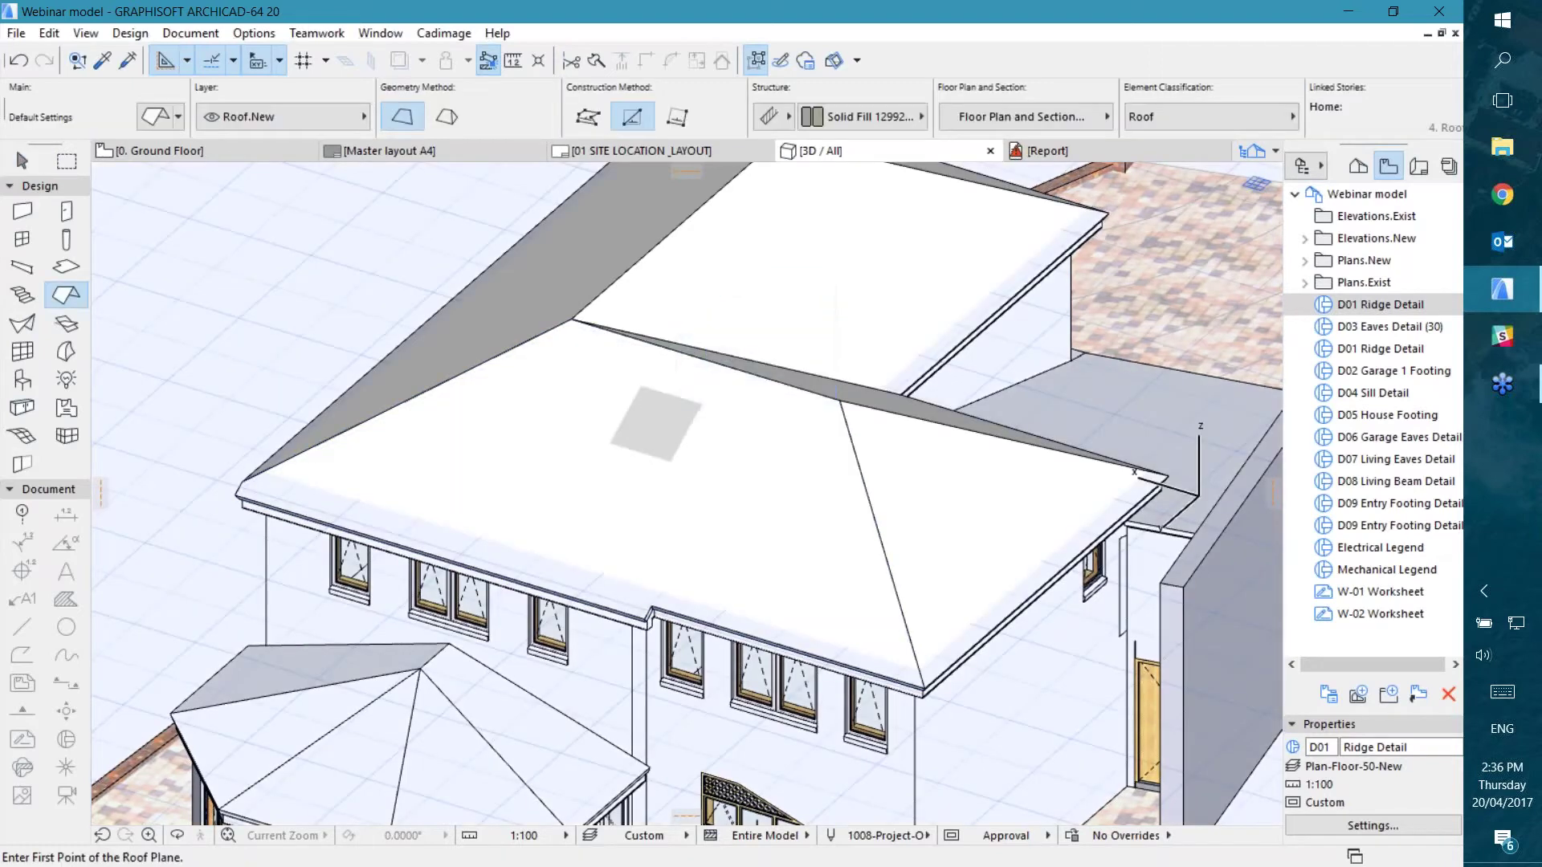
key(ctrl+a)
key(Escape)
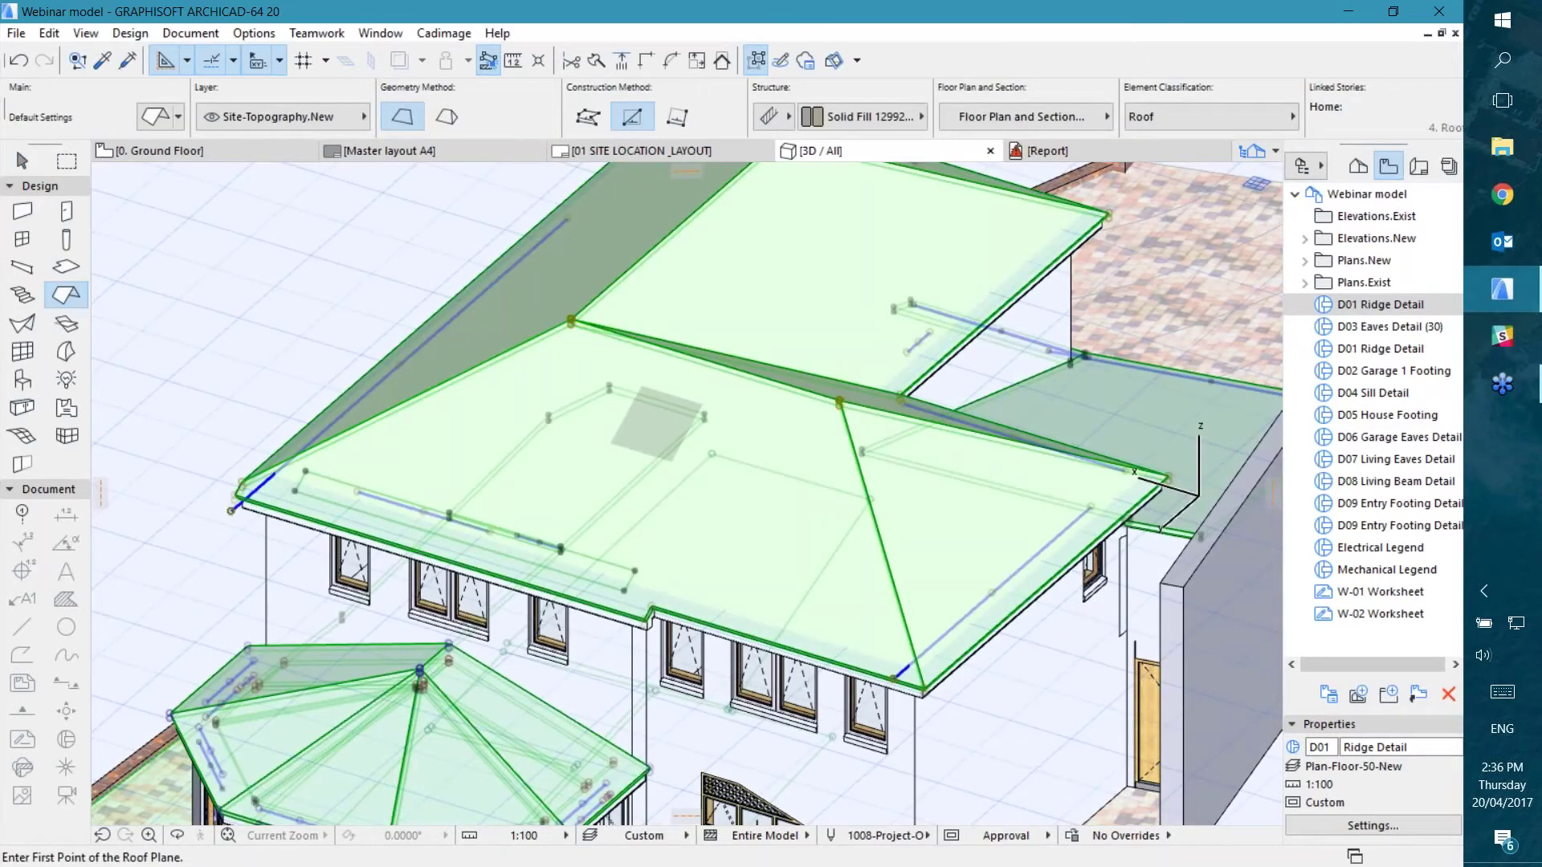
click(23, 161)
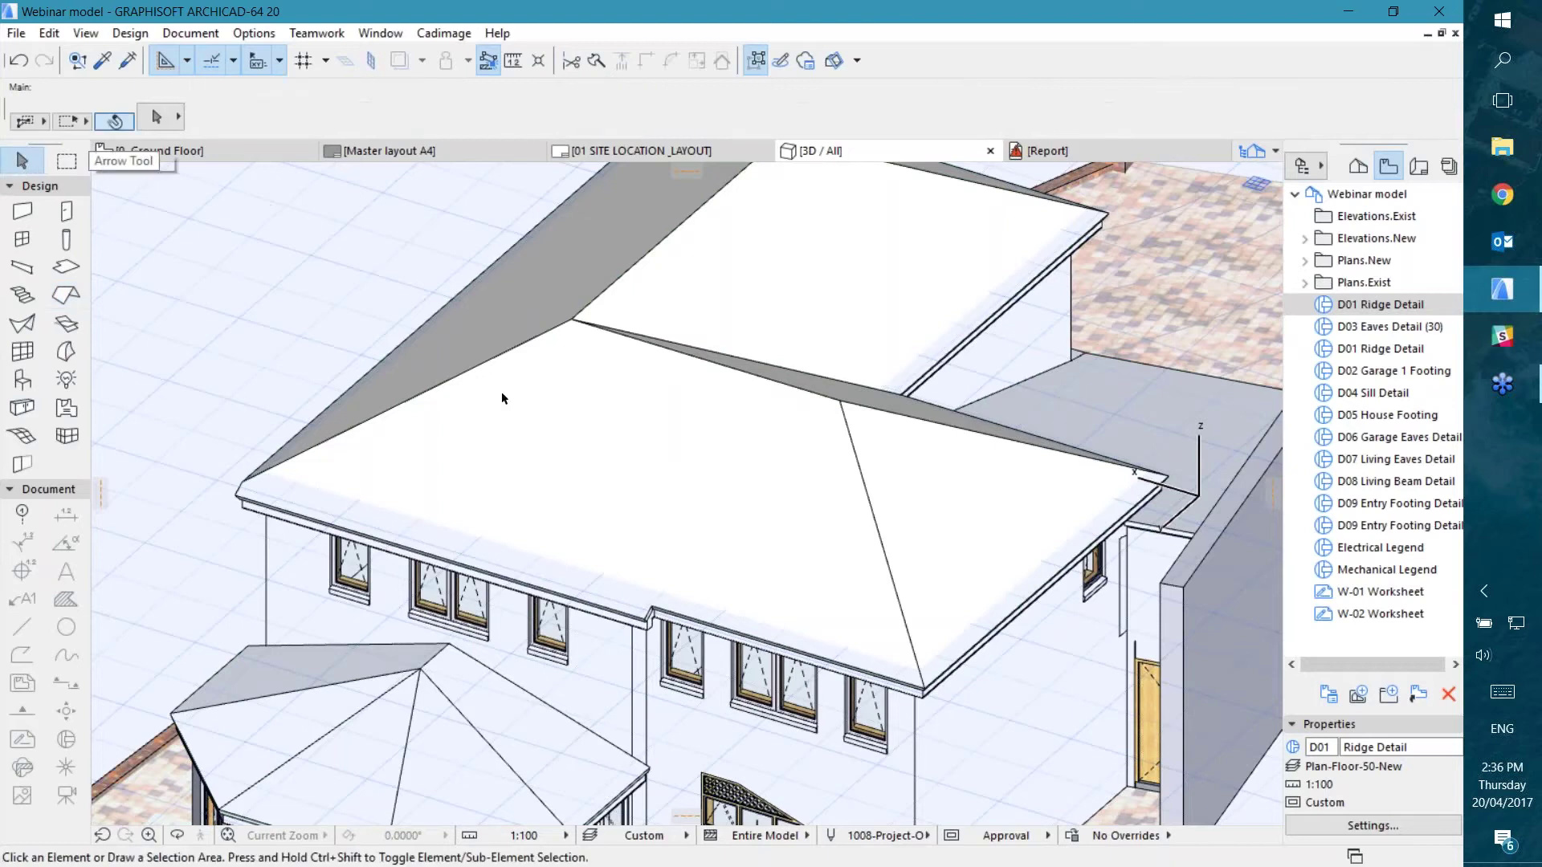
Step: Set all the surfaces of the house roof's long front plane to Roof-Tile 2 and clear the selection
click(539, 416)
click(609, 440)
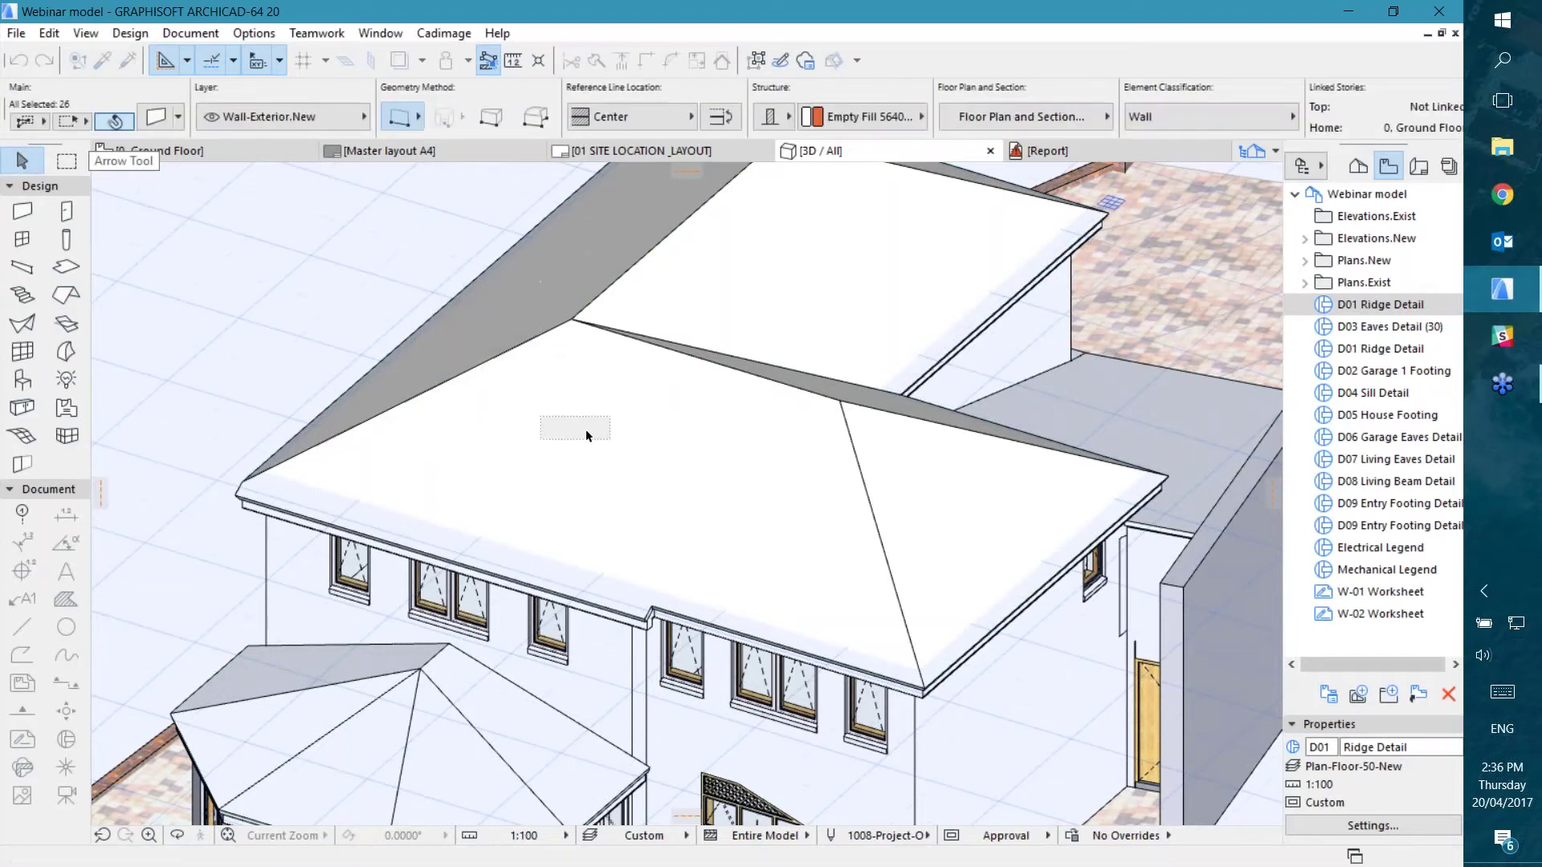
click(799, 522)
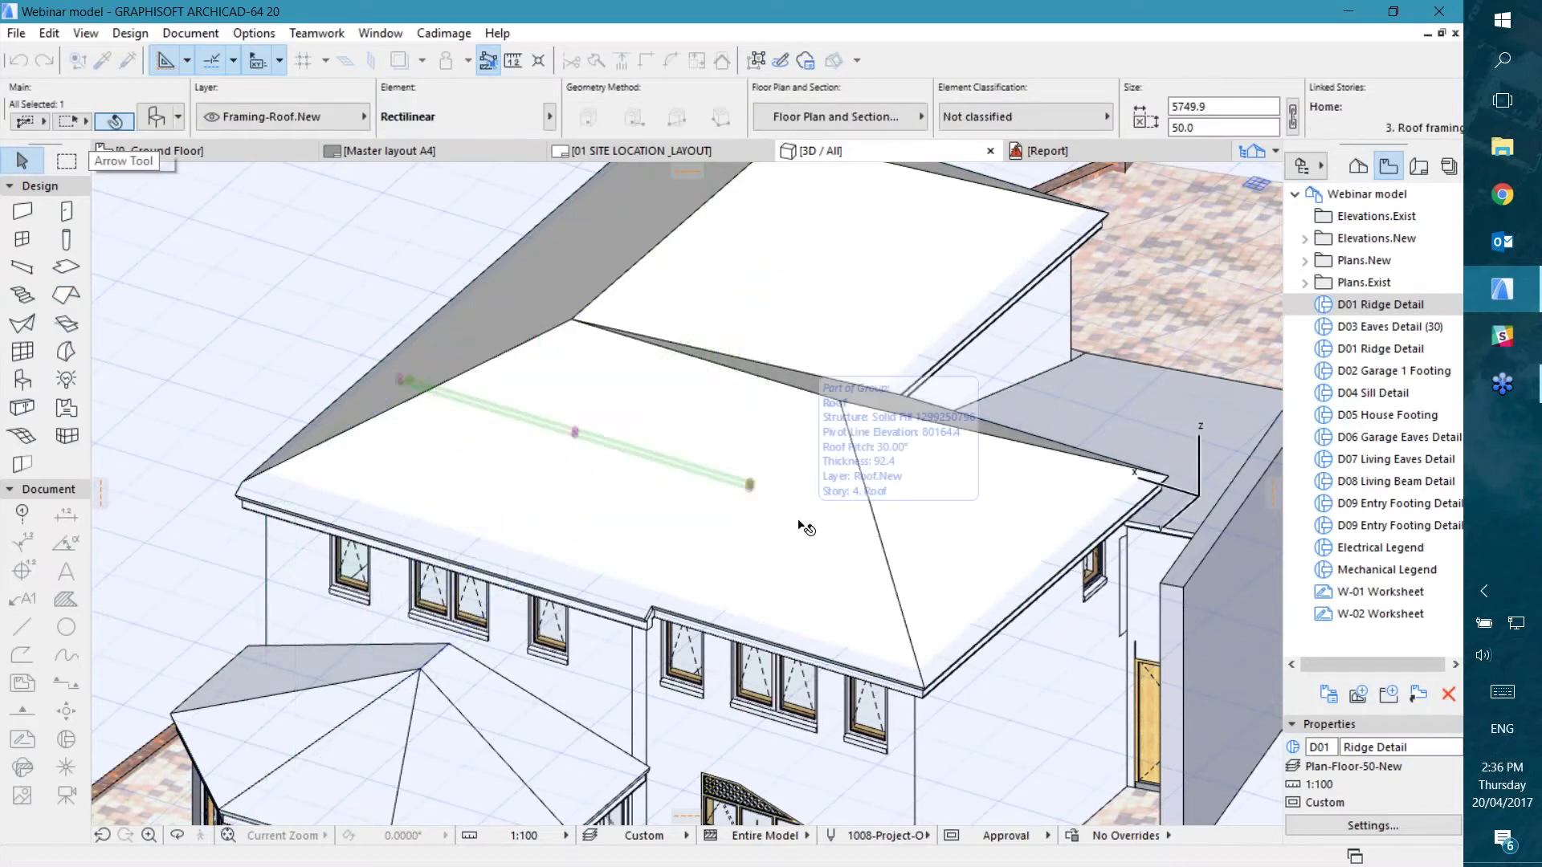
click(799, 524)
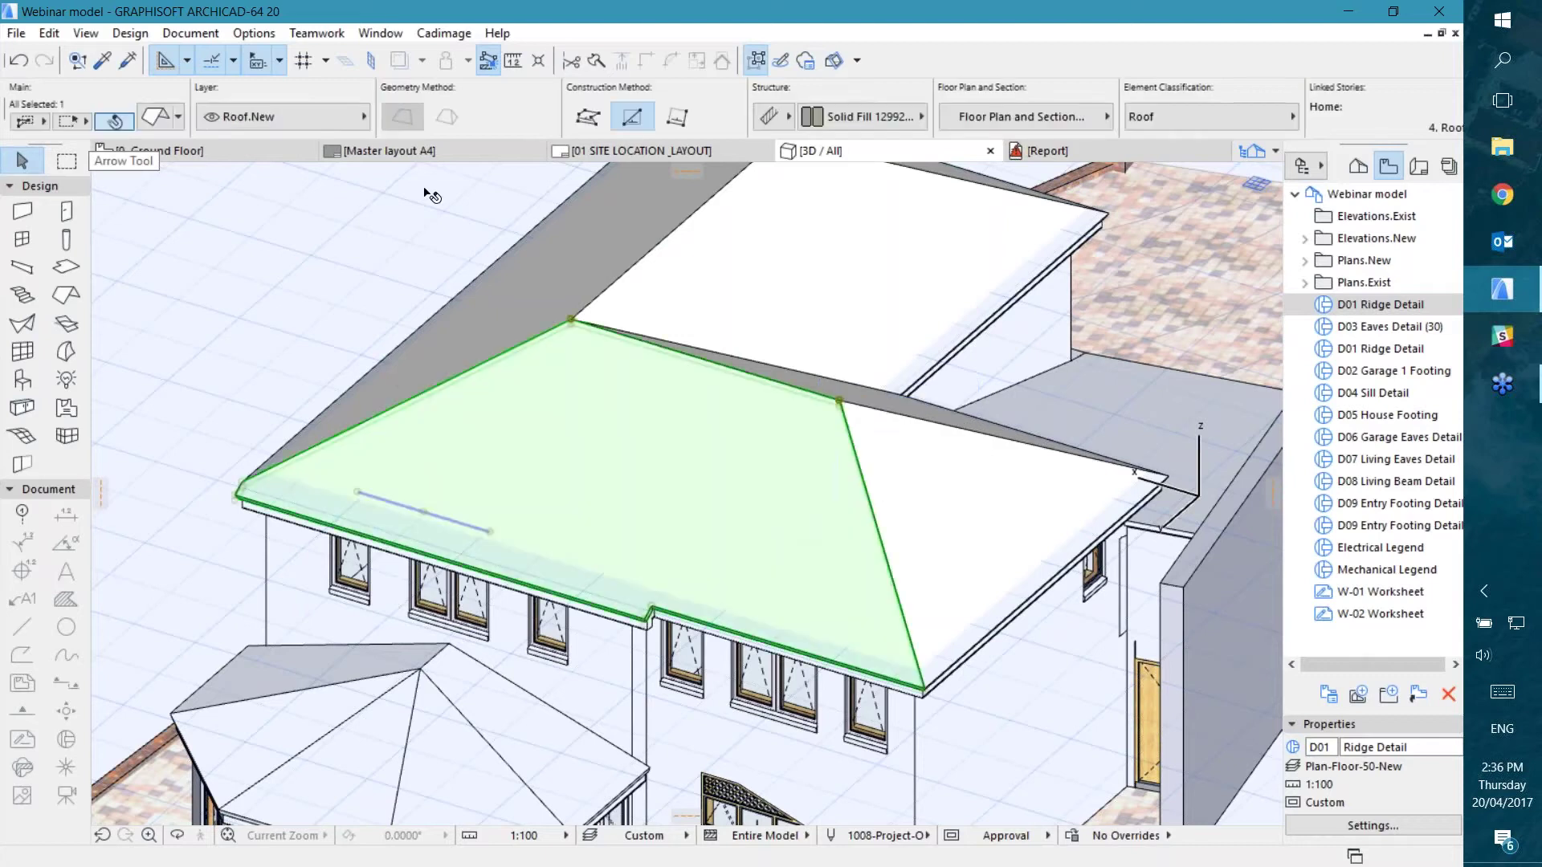
double_click(459, 336)
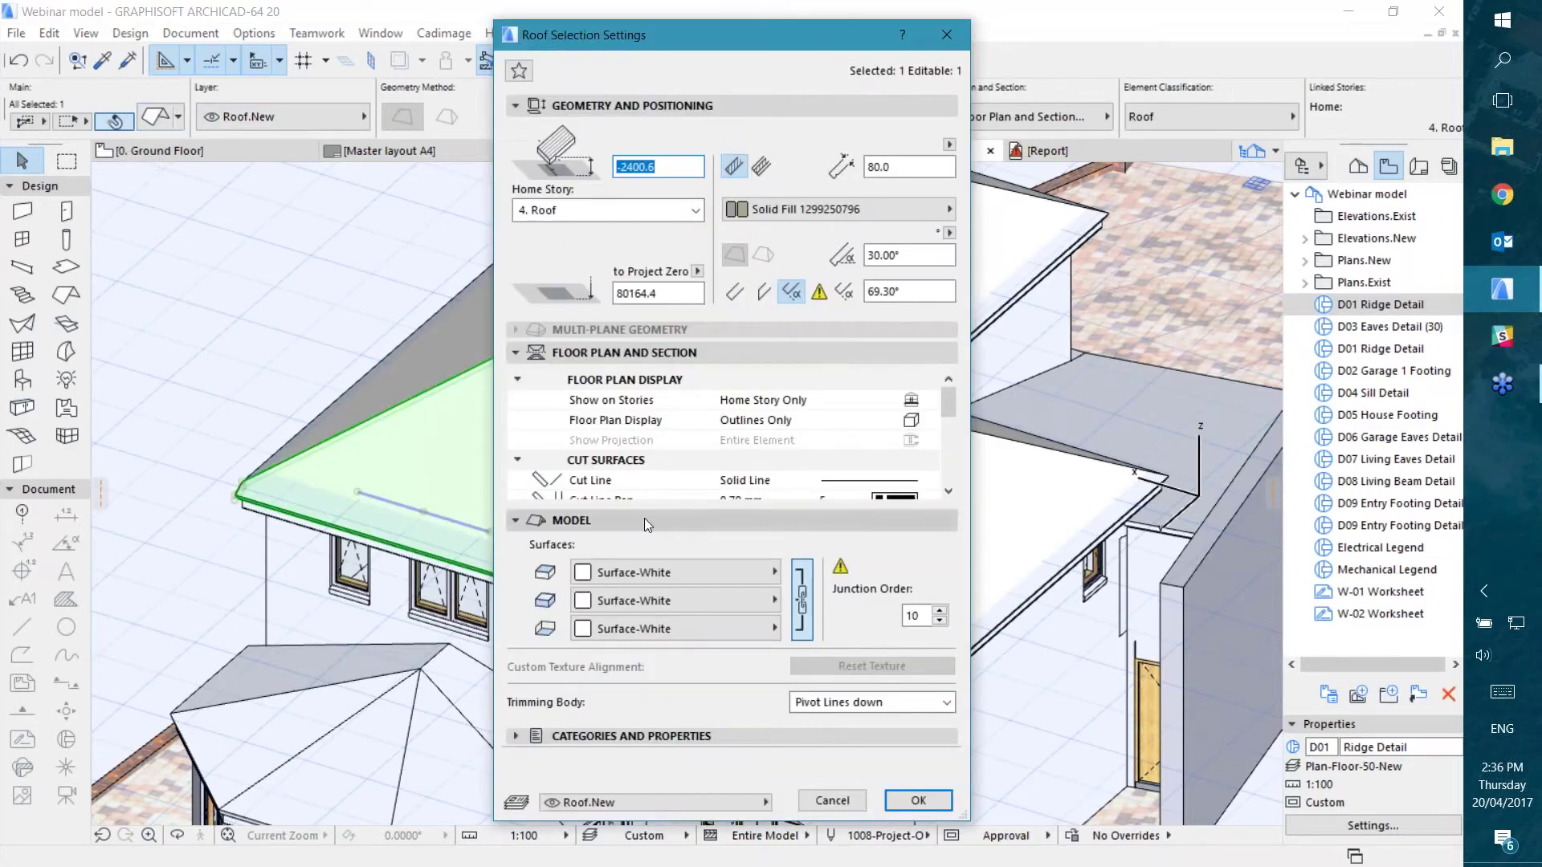
click(700, 573)
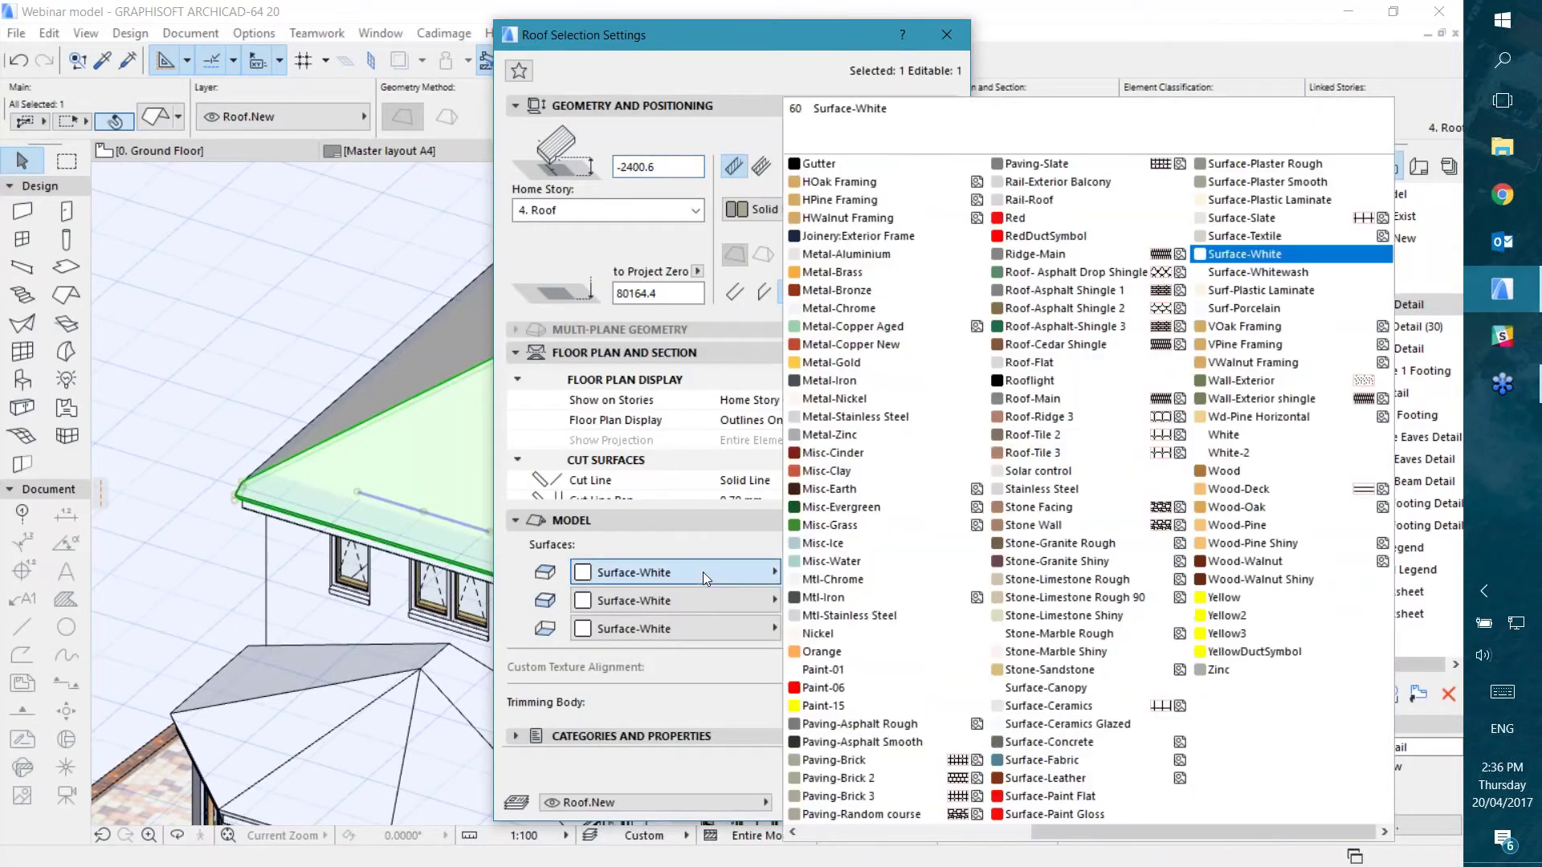
click(1034, 435)
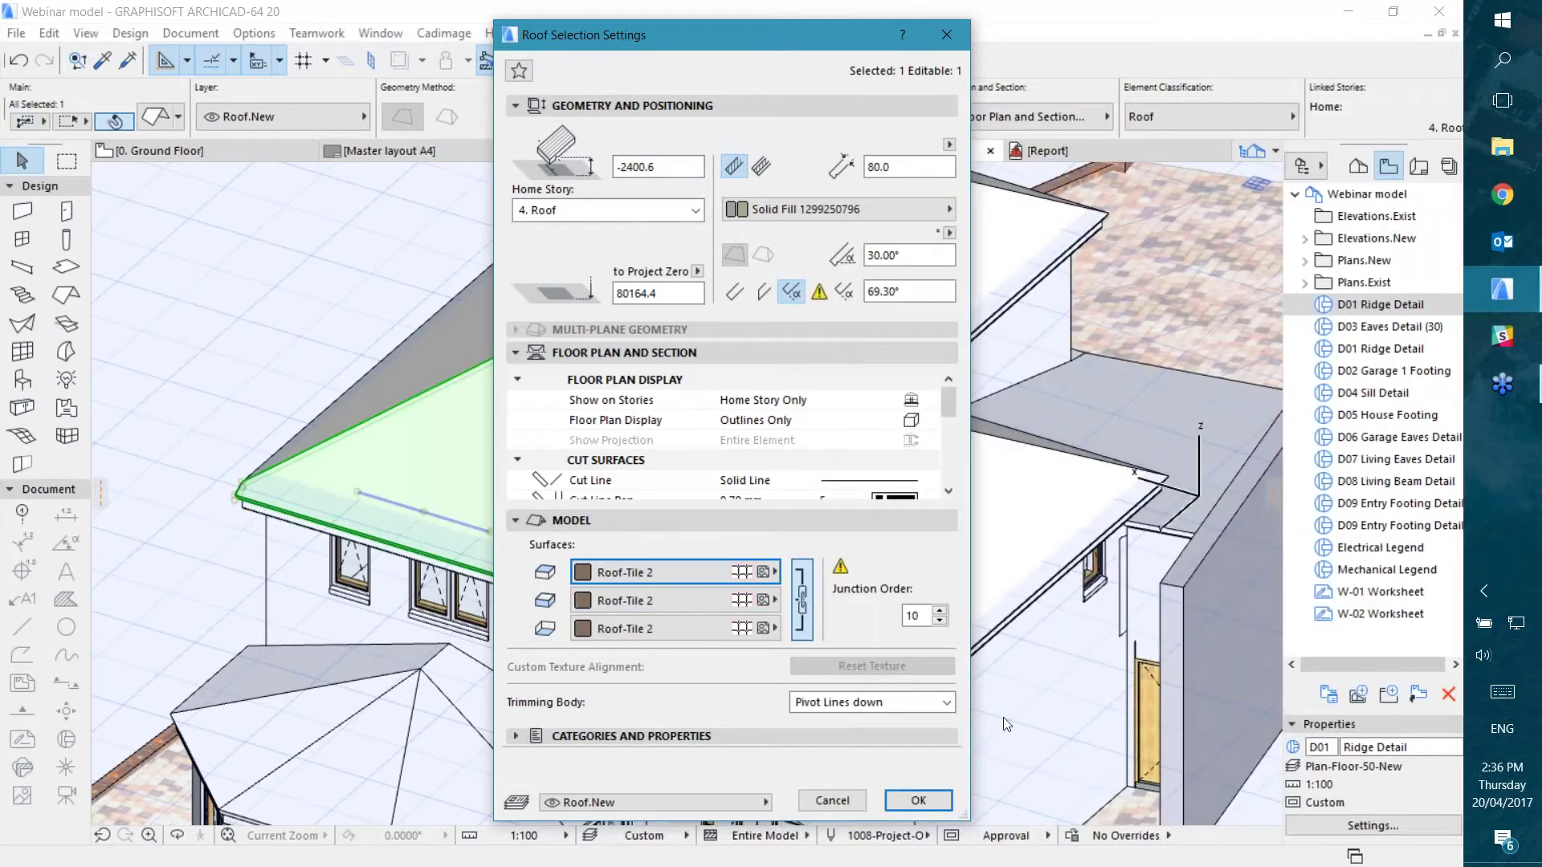
click(918, 800)
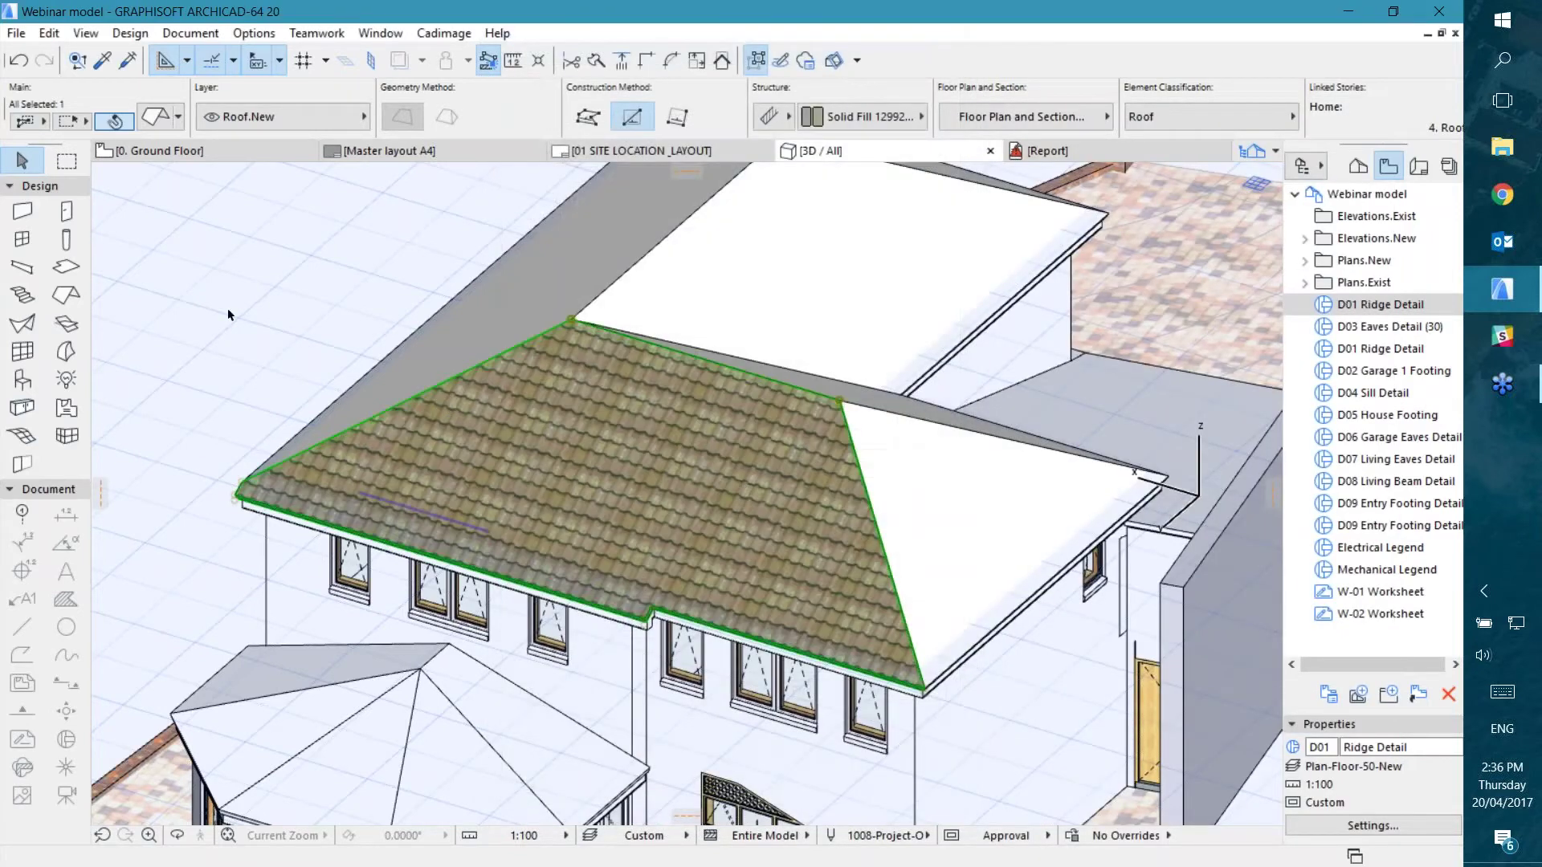
click(227, 308)
Step: Give the triangular hip end beside the tiled front plane the same roof tile surface and clear the selection
scroll(880, 551, up, 5)
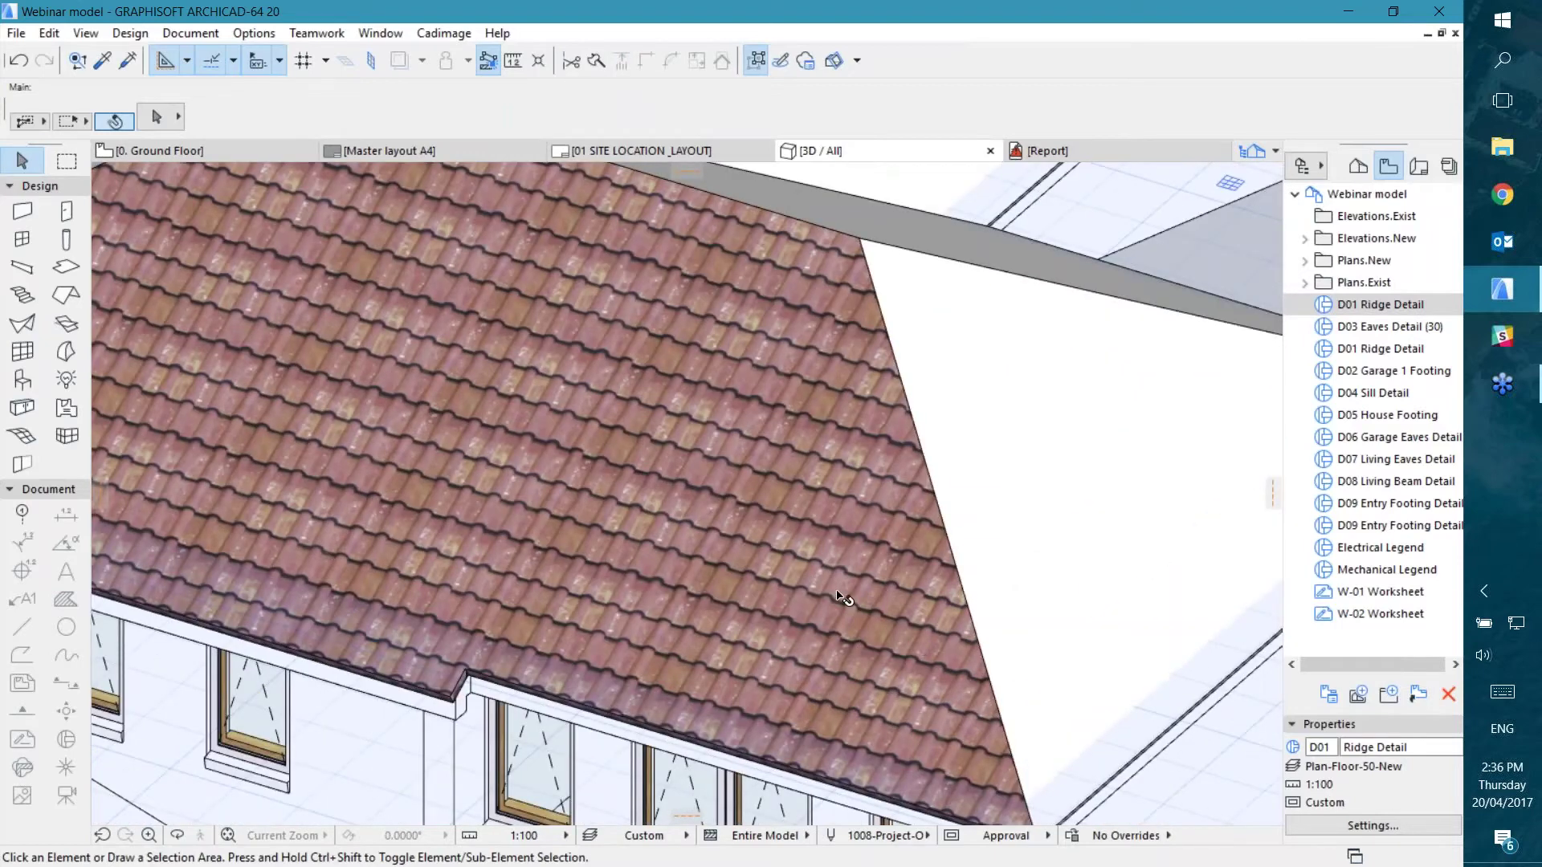
scroll(568, 469, down, 6)
shift+middle_drag(569, 469, 708, 498)
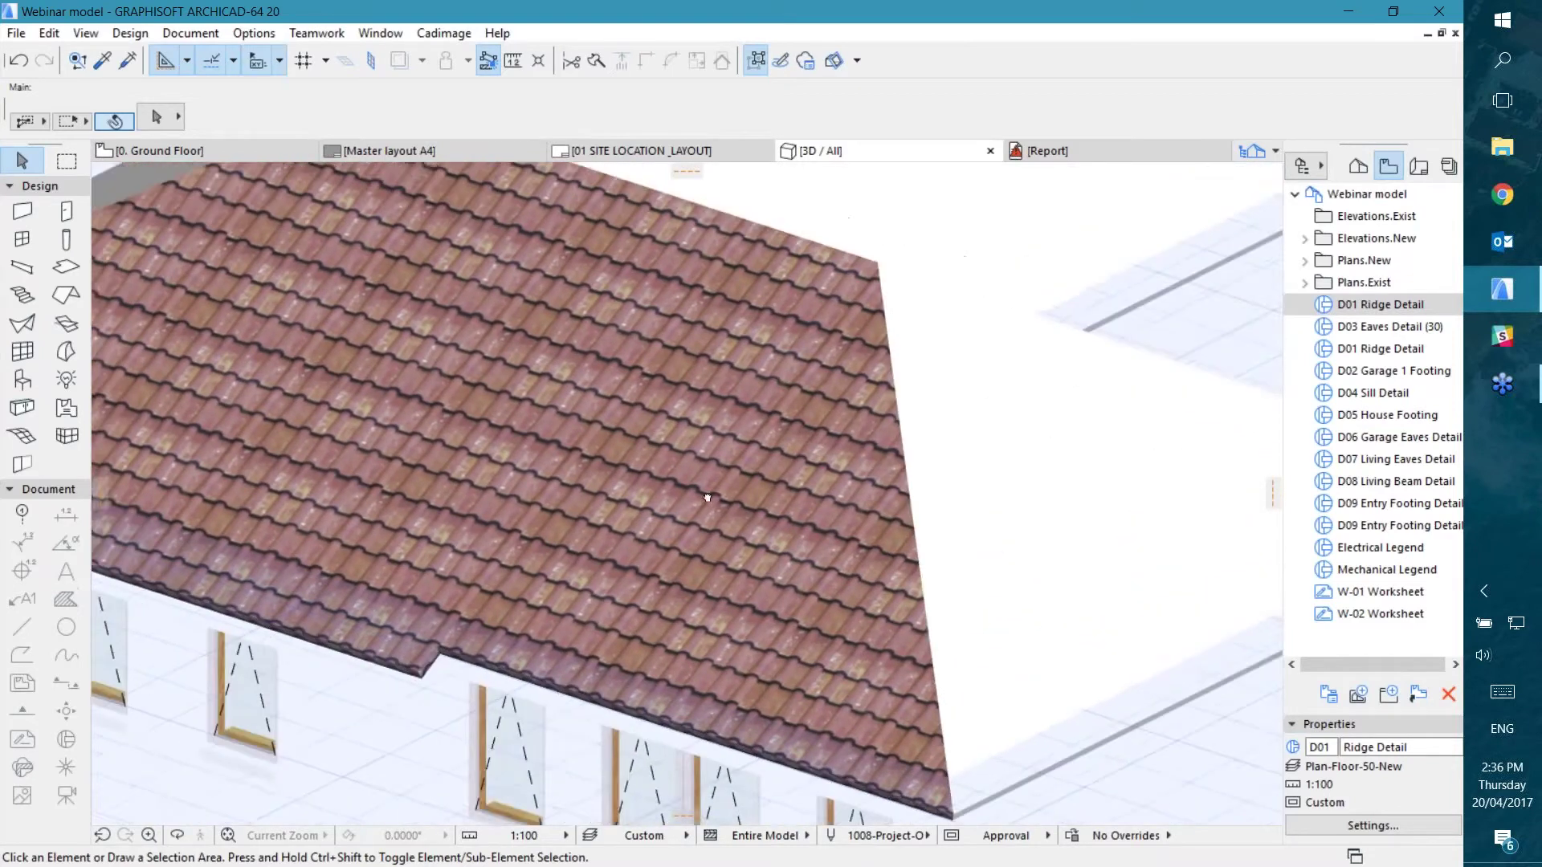
scroll(708, 498, down, 5)
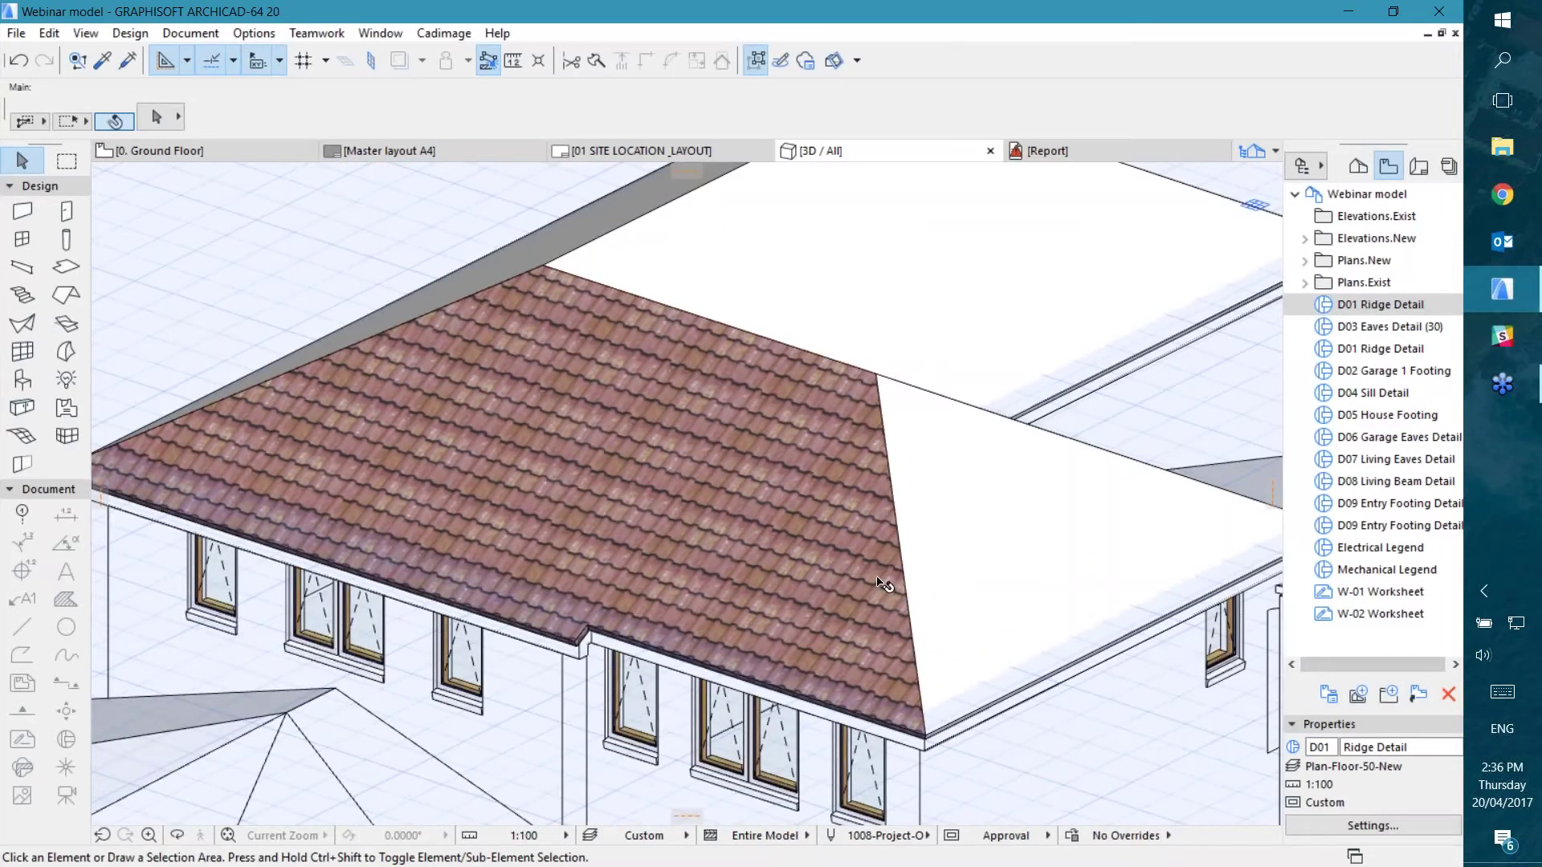
click(971, 518)
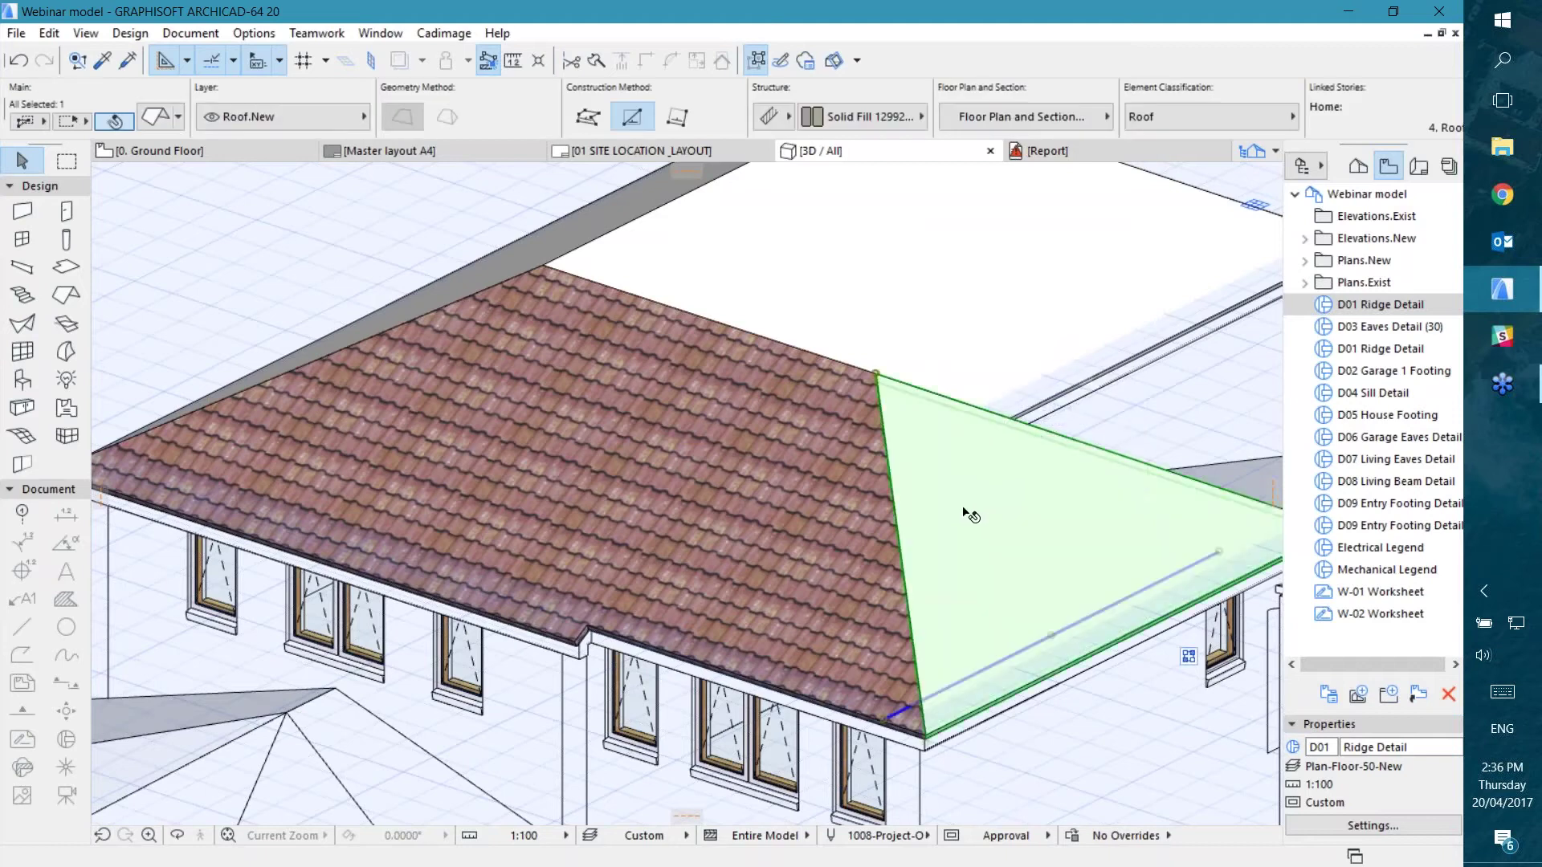
click(155, 117)
click(671, 570)
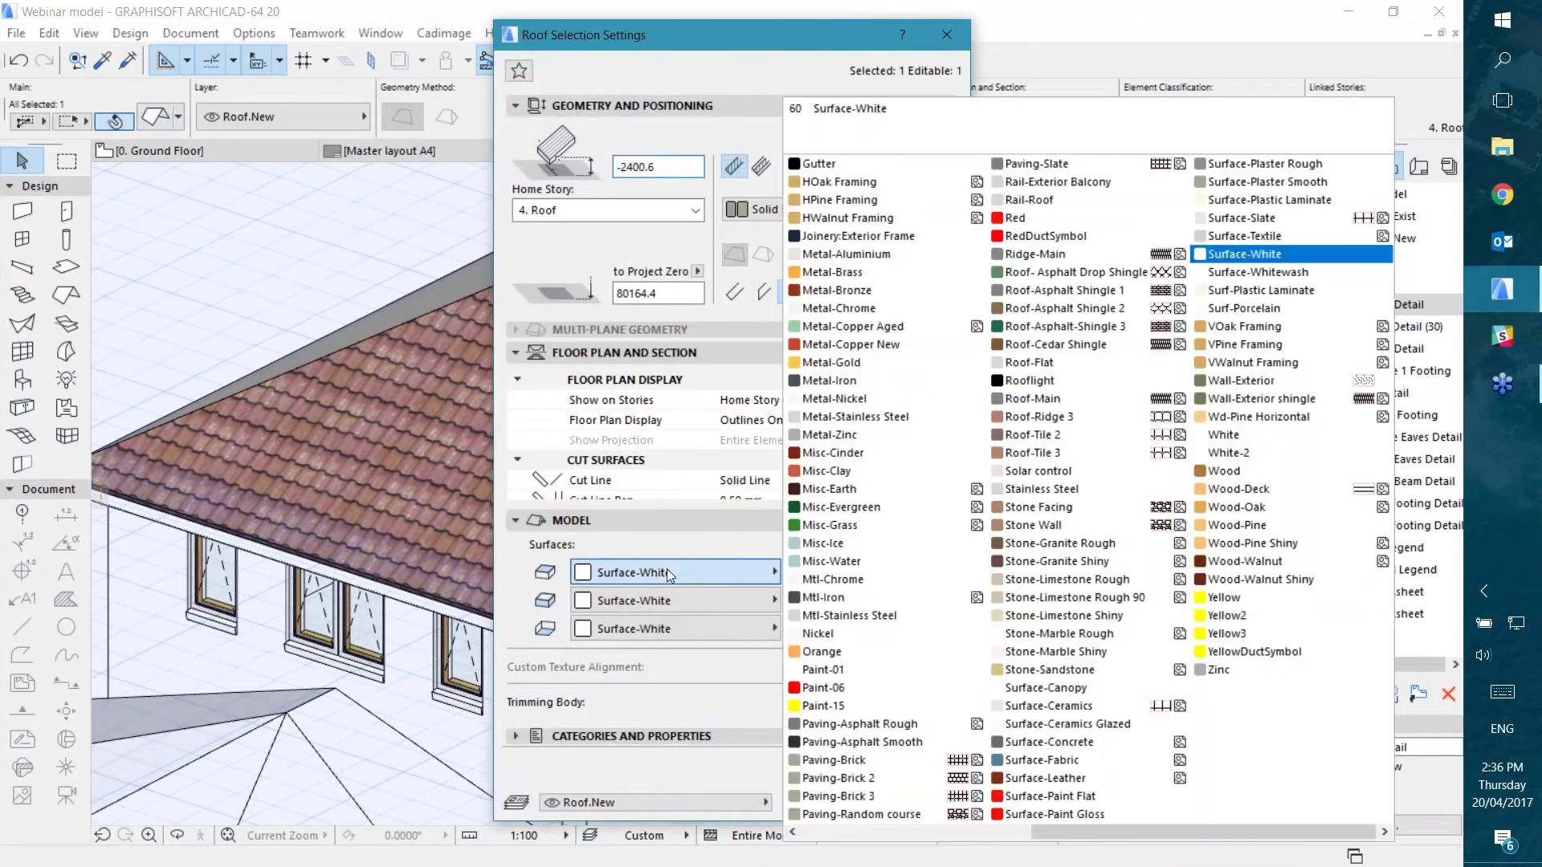
click(1050, 449)
click(918, 799)
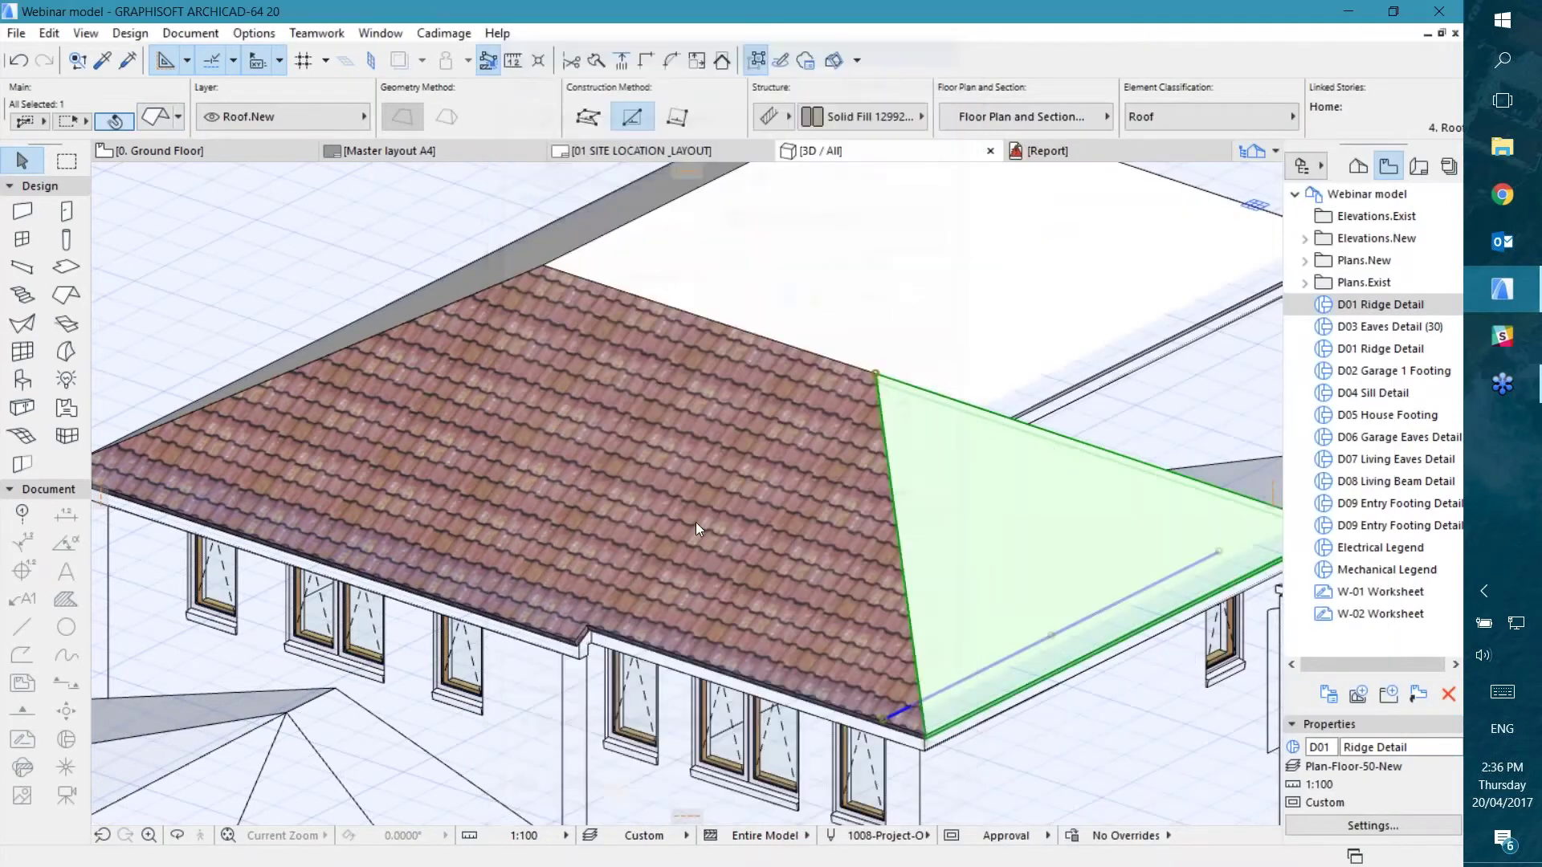
key(Escape)
Step: Examine how the tile courses meet along the hip, and undo the surface changes on both roof planes
scroll(923, 574, up, 1)
scroll(923, 574, up, 2)
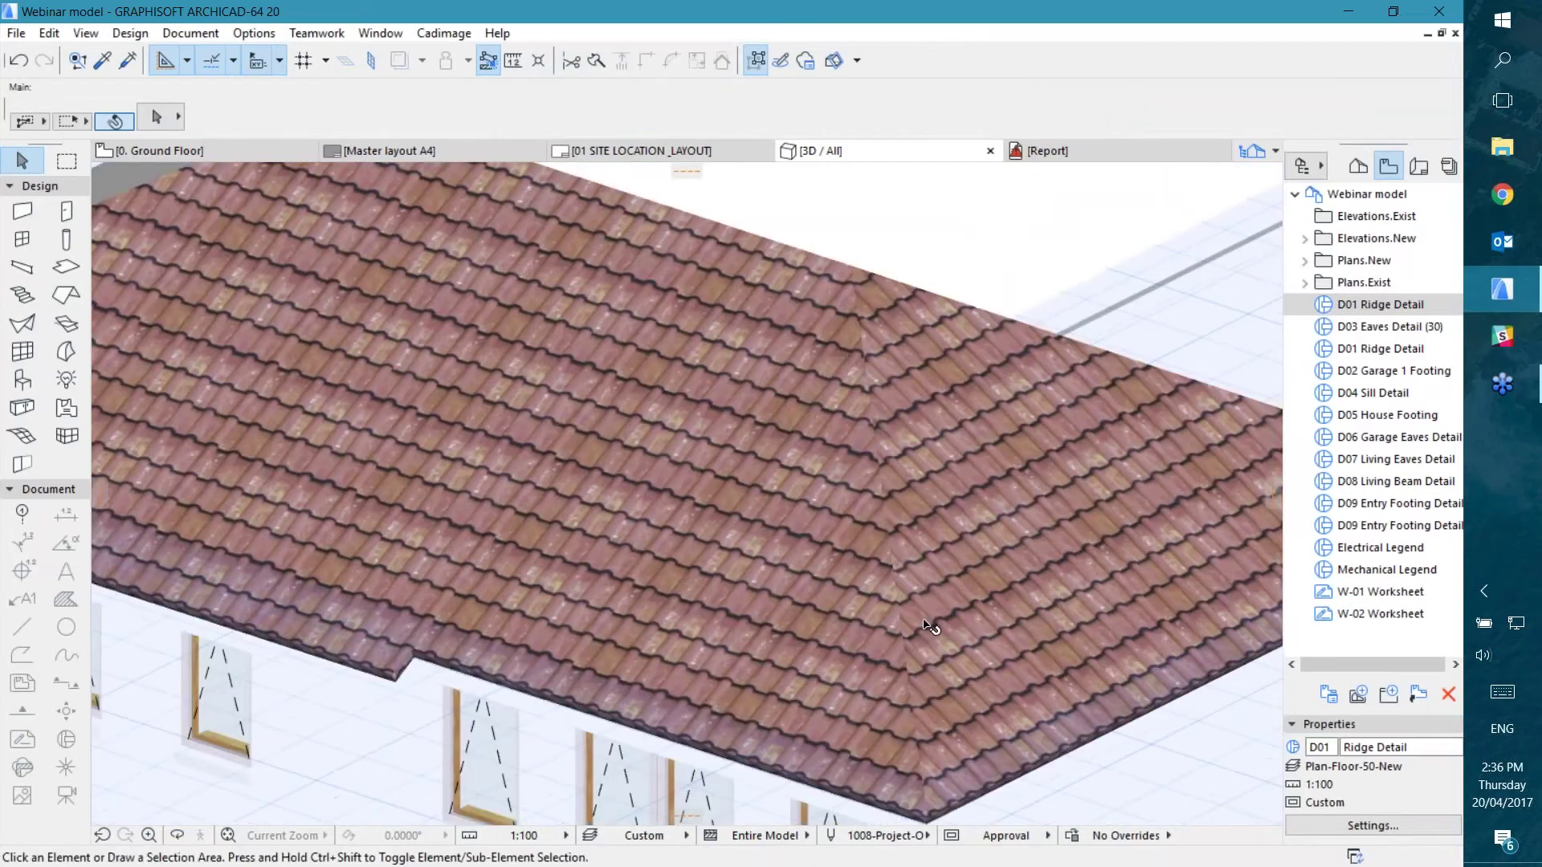
scroll(910, 626, down, 5)
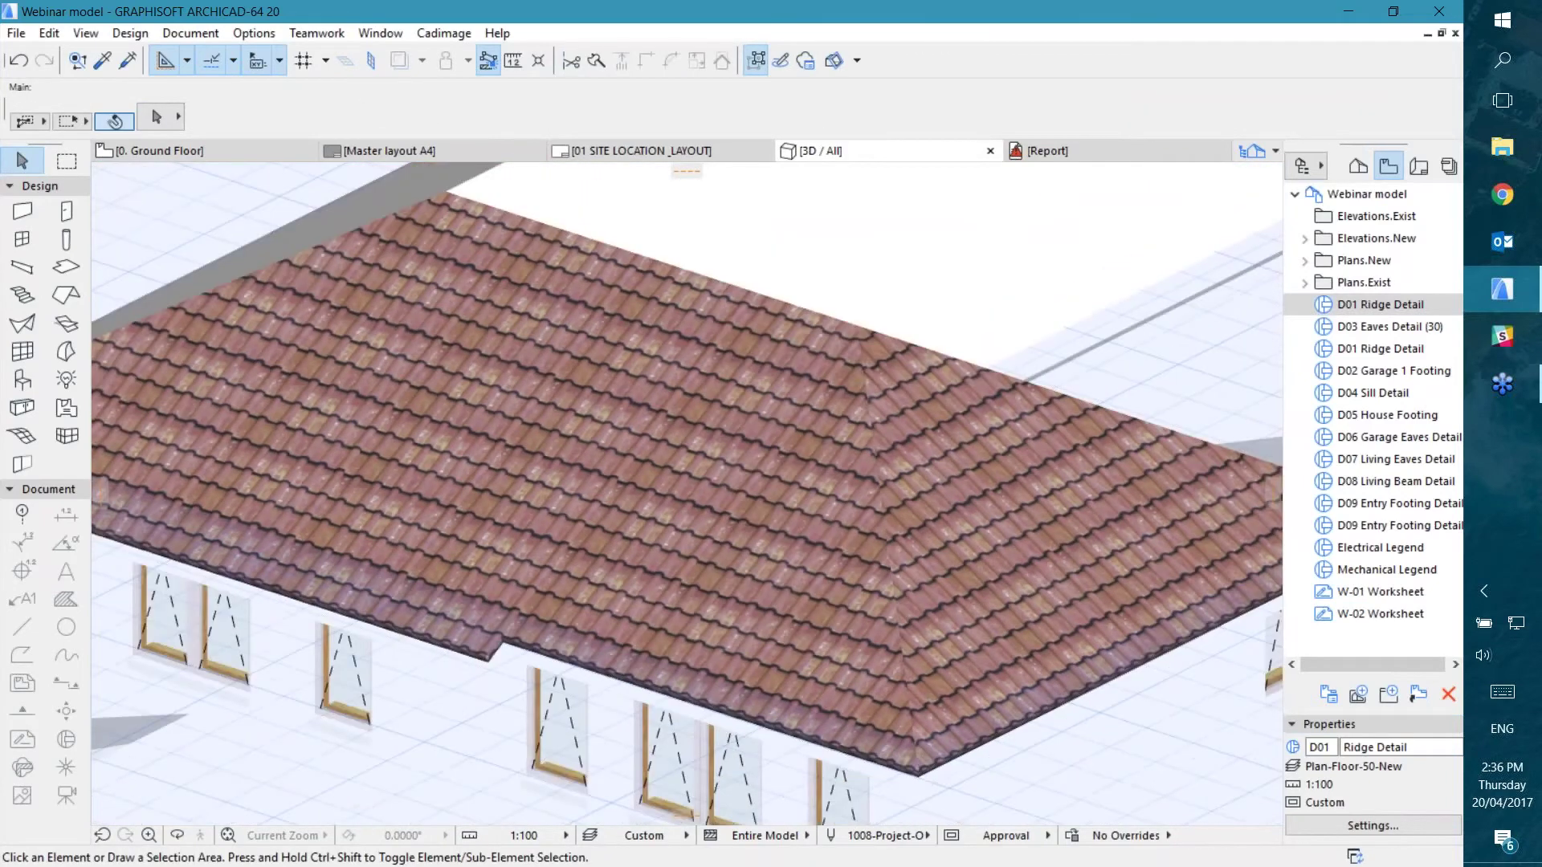
shift+middle_drag(915, 530, 835, 387)
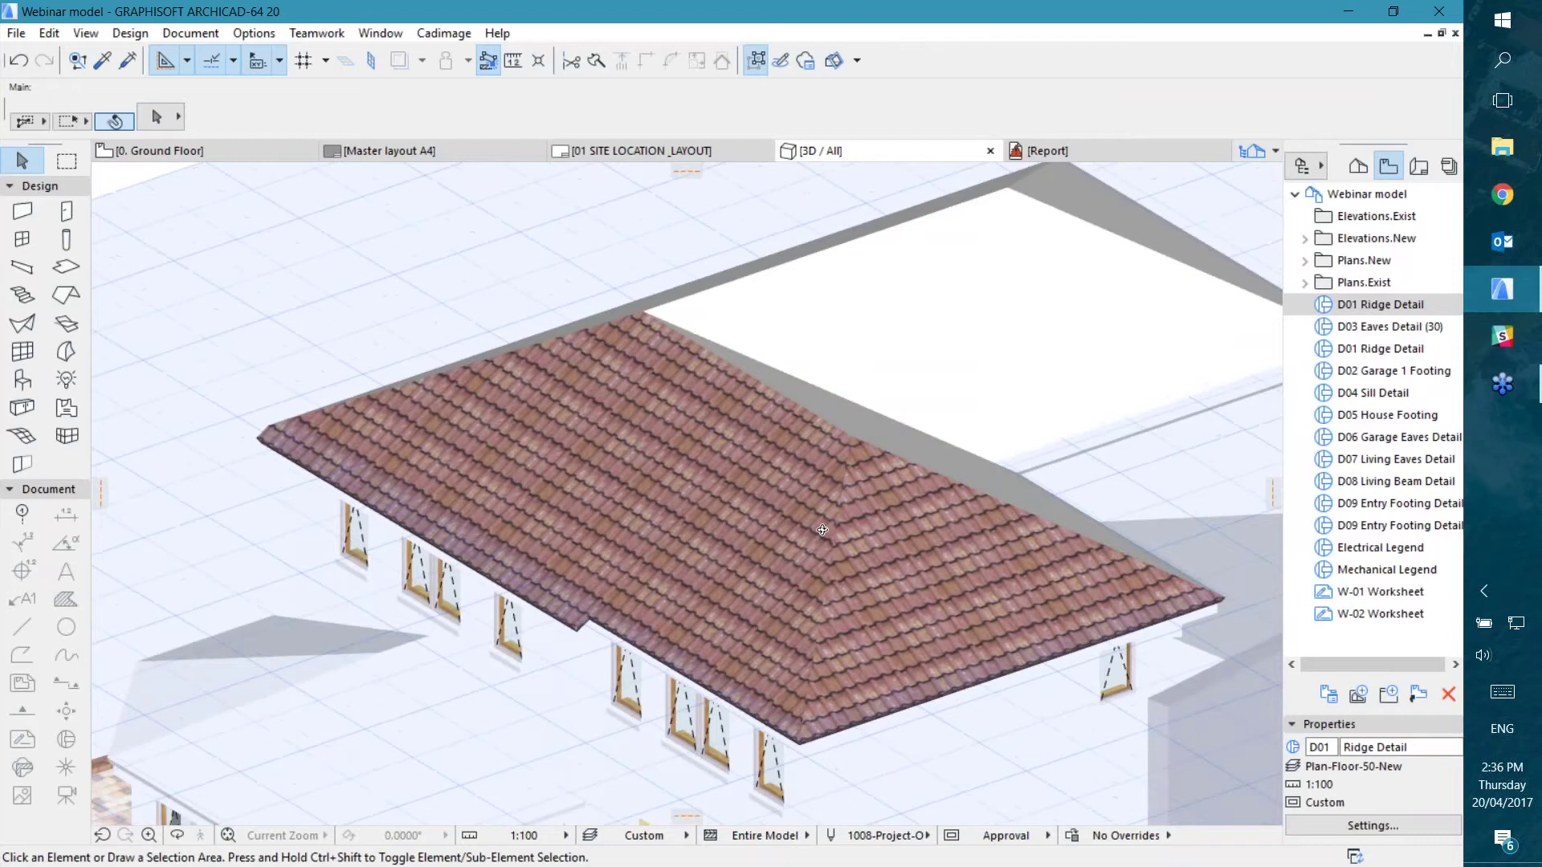
click(835, 388)
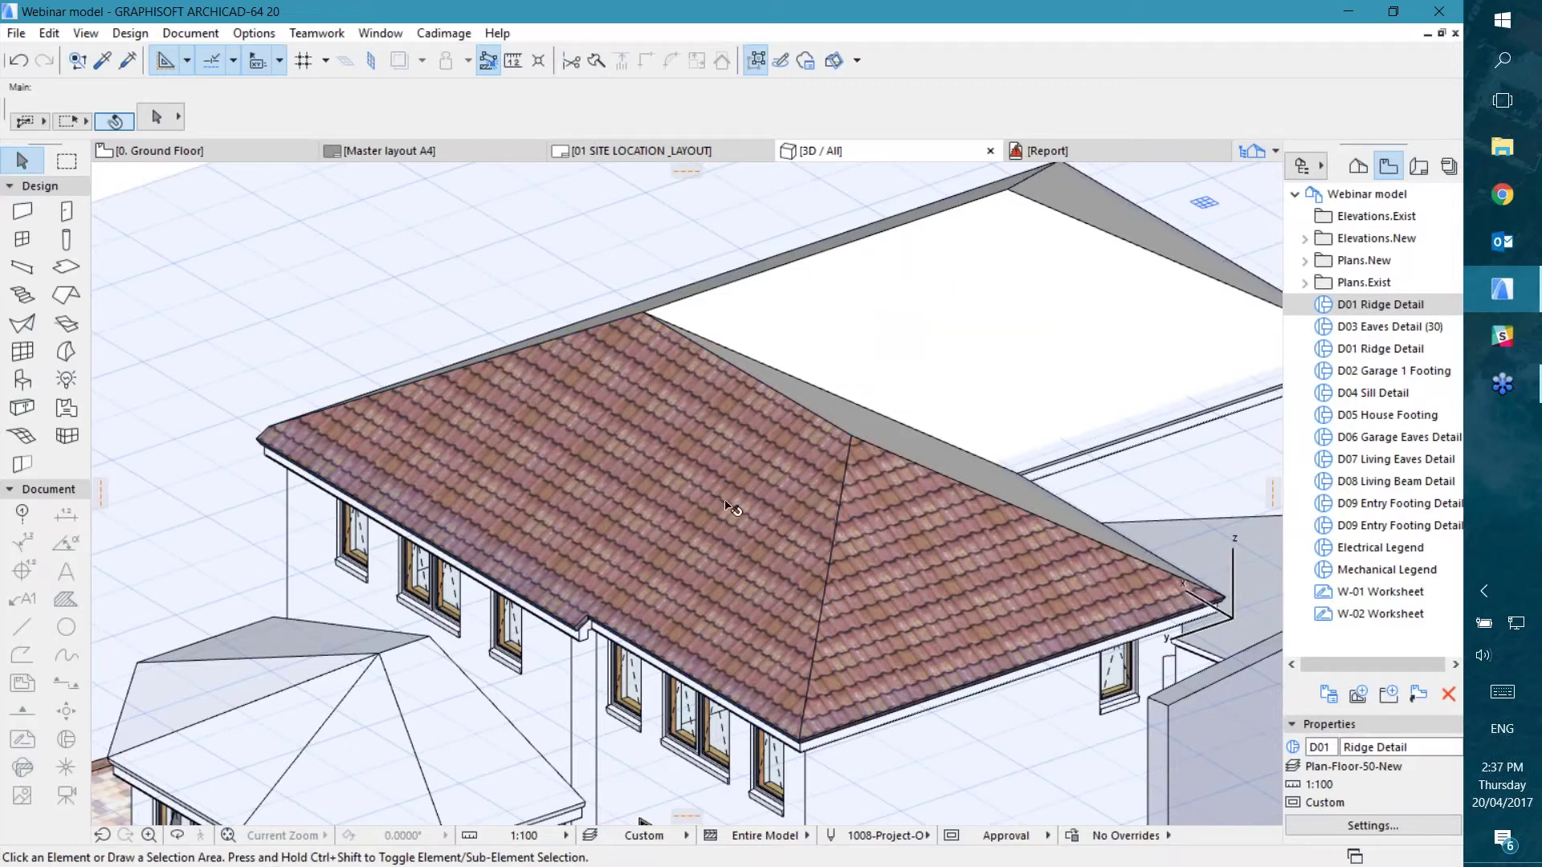
key(ctrl+z)
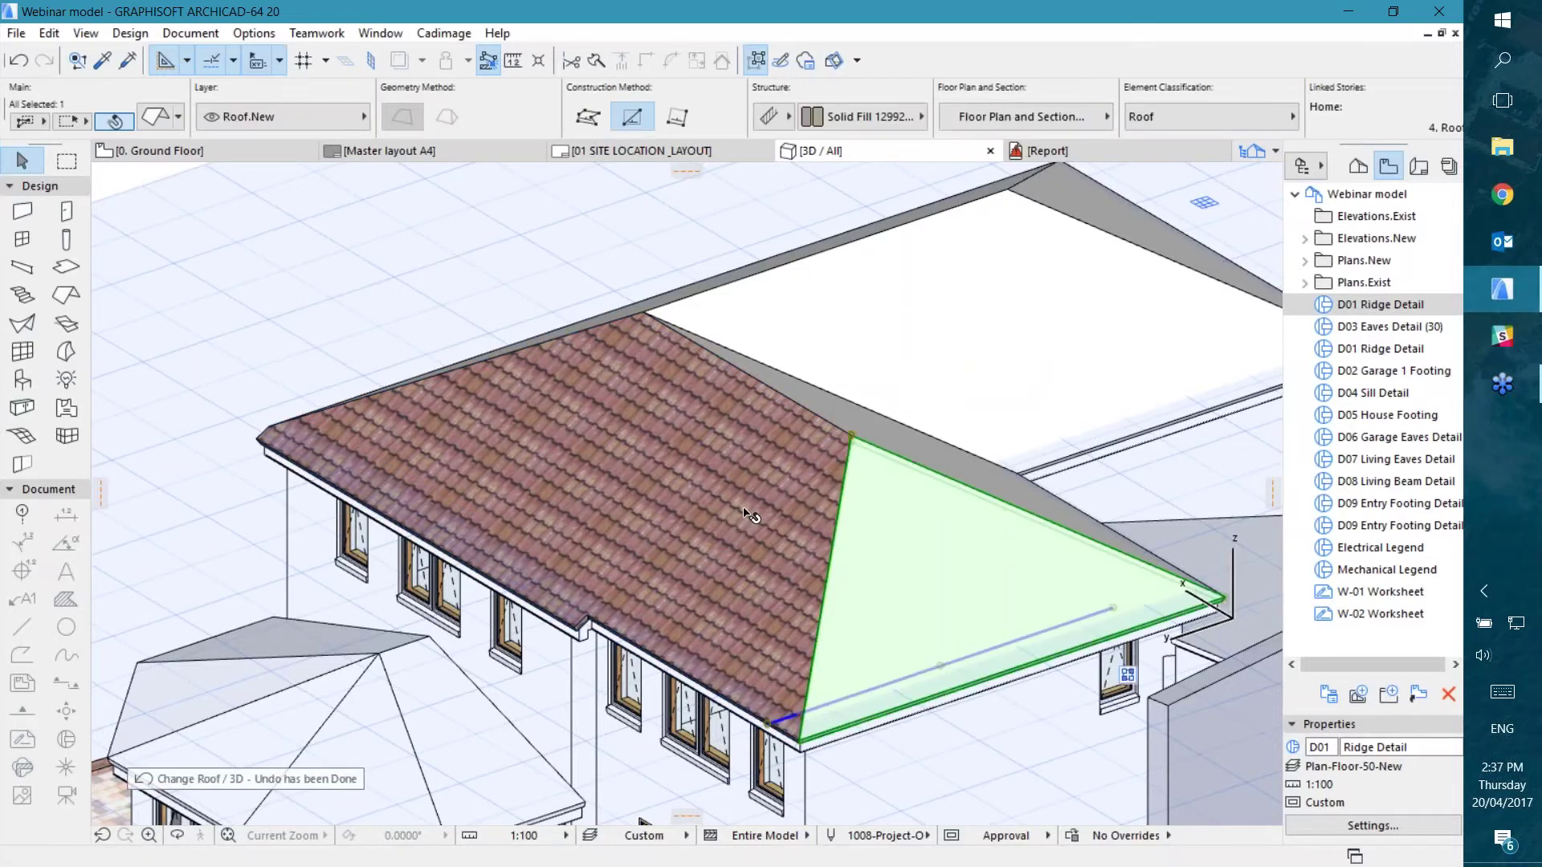
shift+click(771, 482)
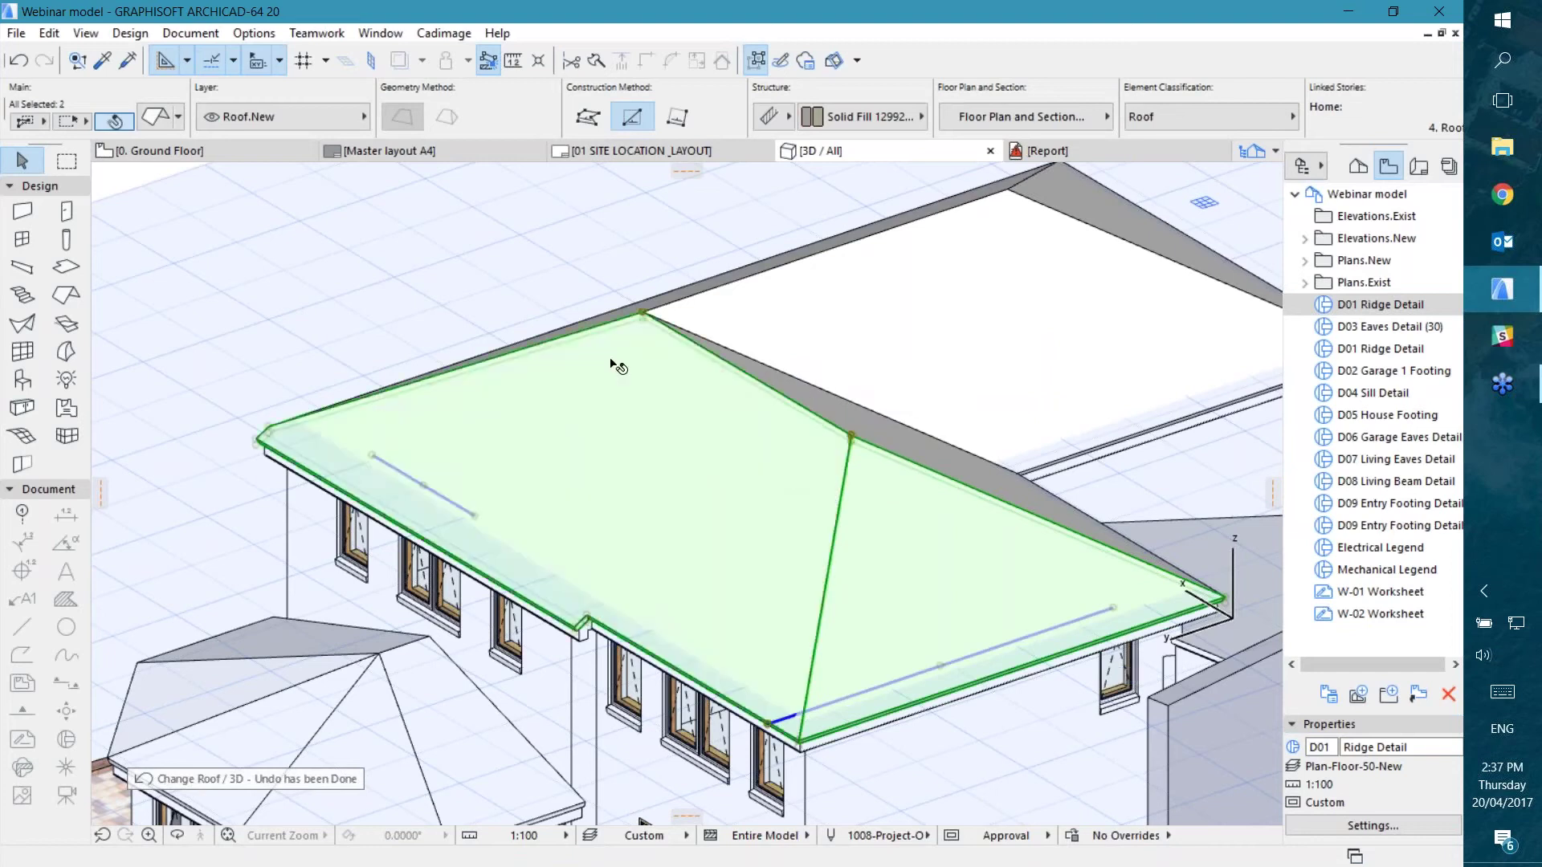
Step: Select all six planes of the main house roof together, leaving out the octagonal bay roof
scroll(666, 440, down, 3)
shift+middle_drag(666, 440, 743, 470)
click(905, 208)
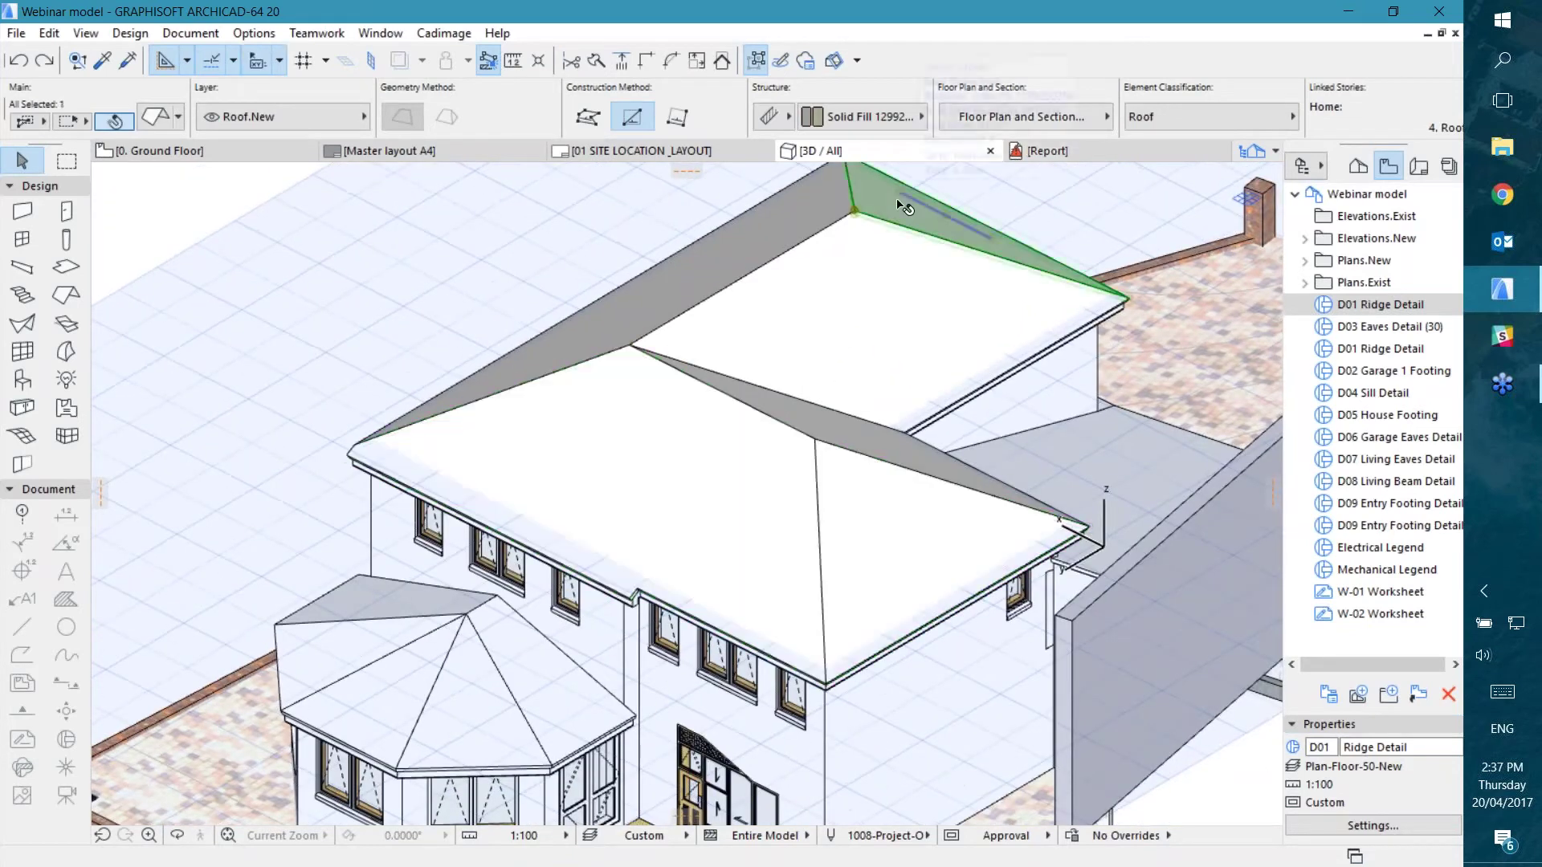
shift+click(751, 245)
shift+click(706, 411)
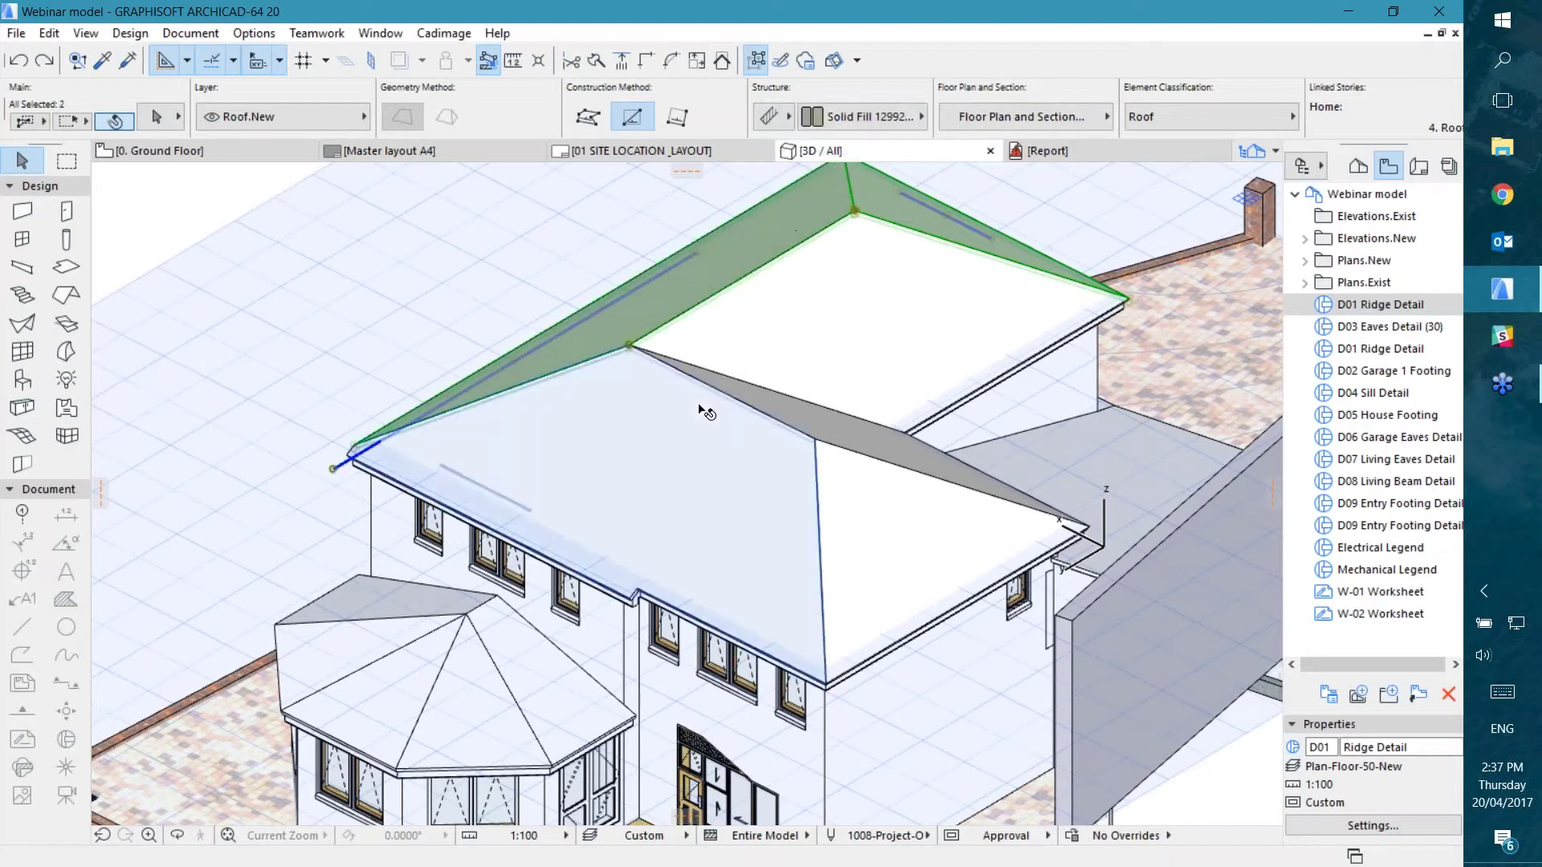
shift+click(835, 422)
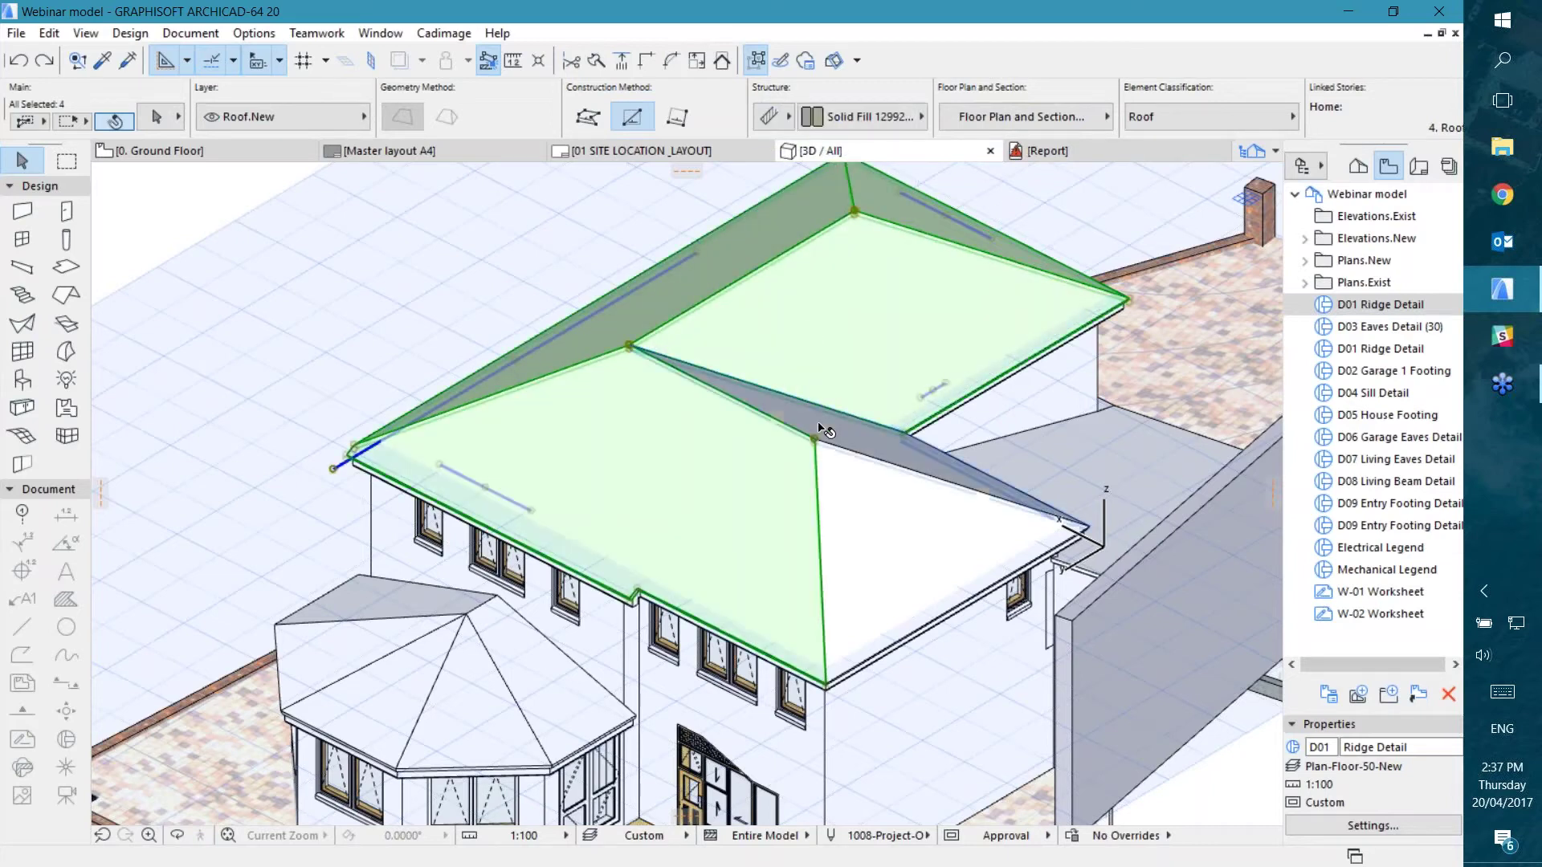
shift+click(873, 523)
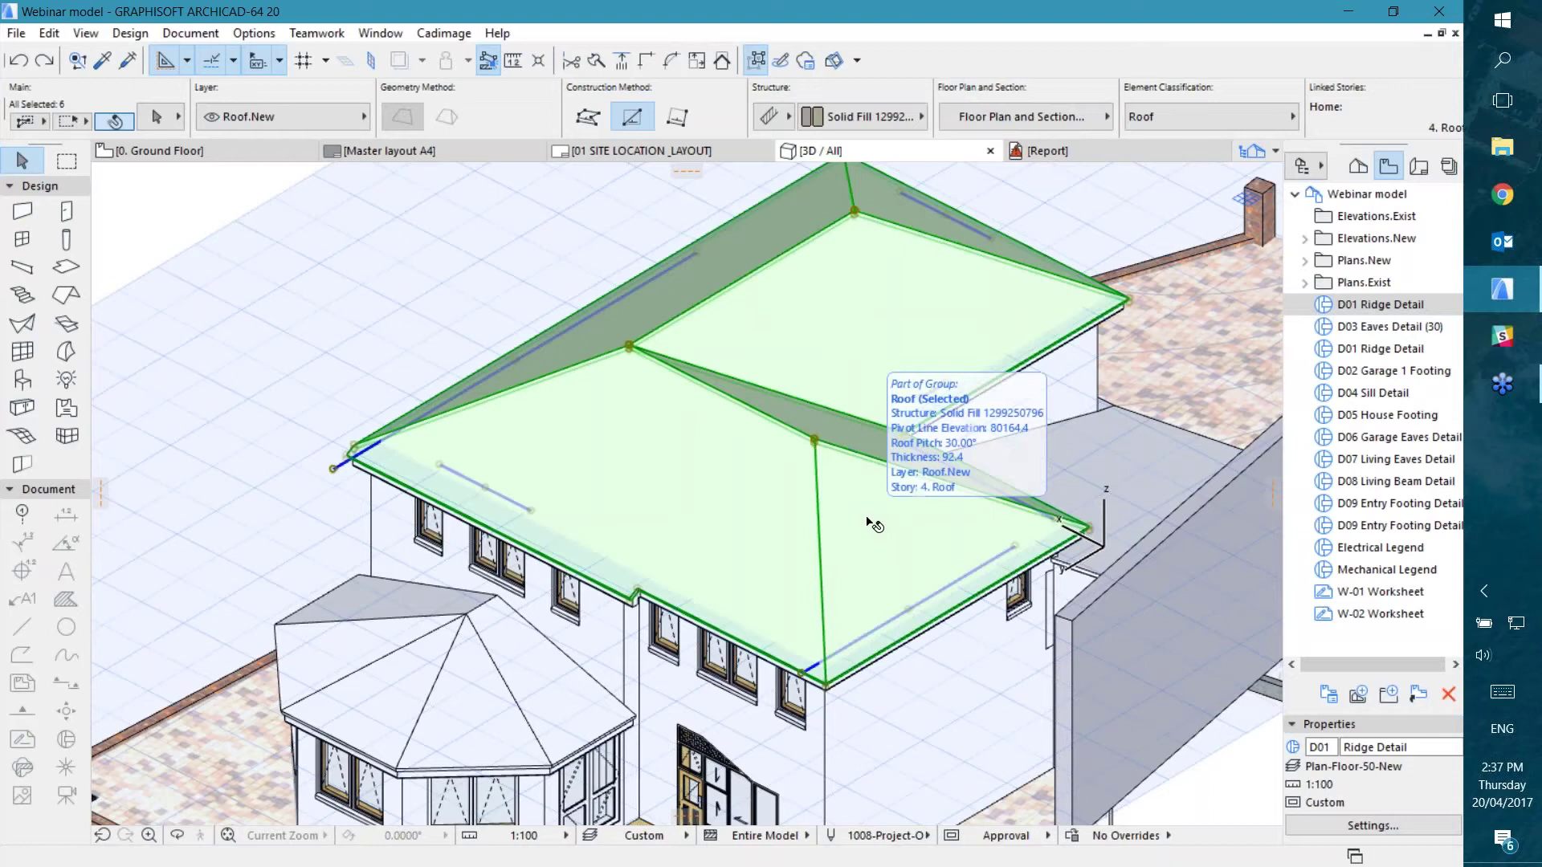
Step: Open the roof covering settings for the selected roofs and show the Configuration page
click(437, 32)
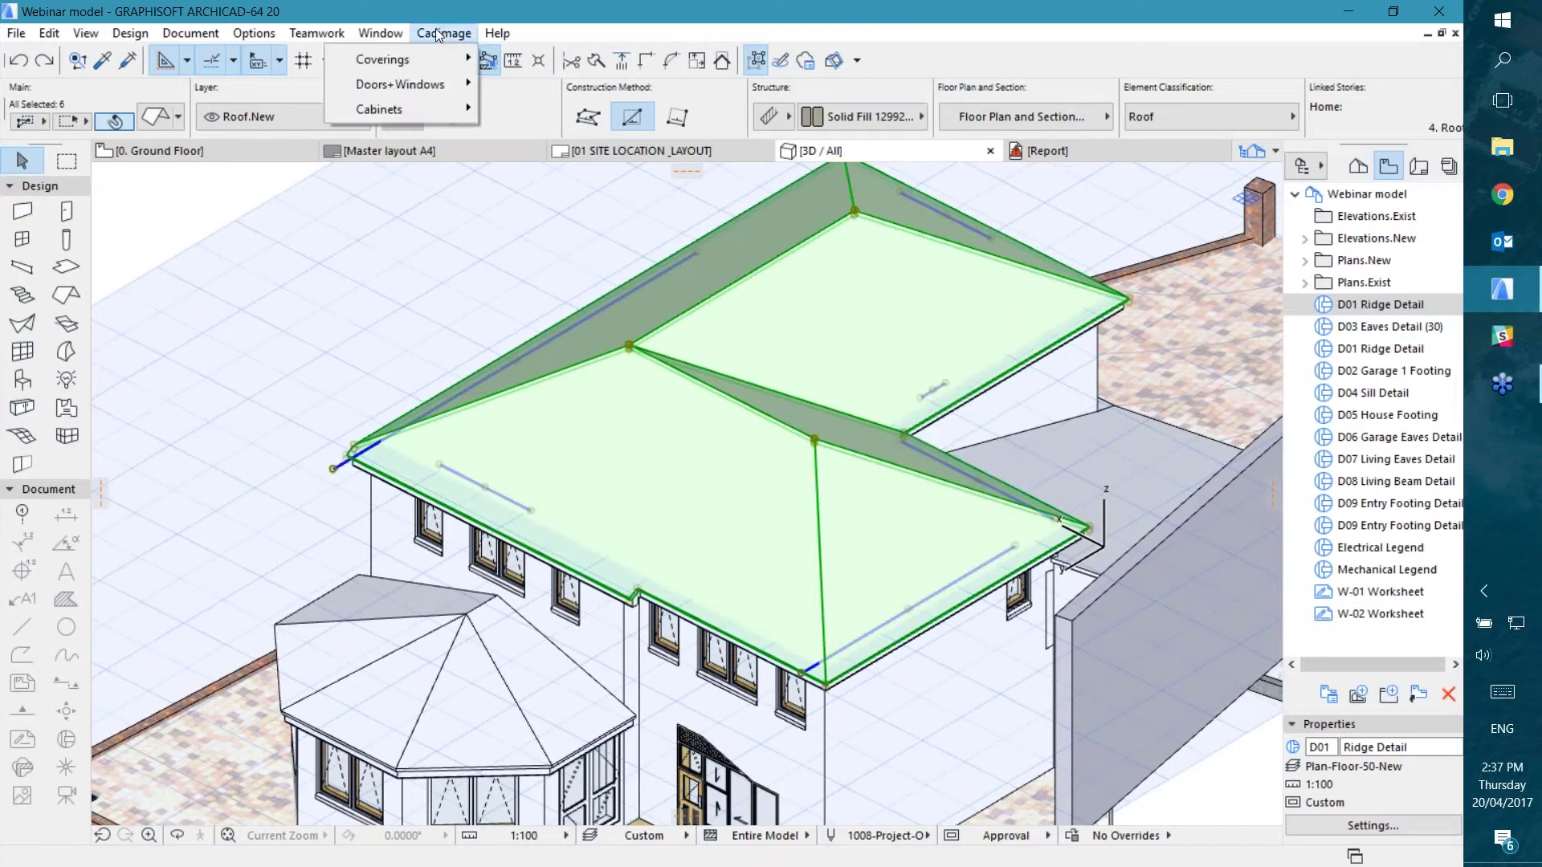
mouse_move(412, 57)
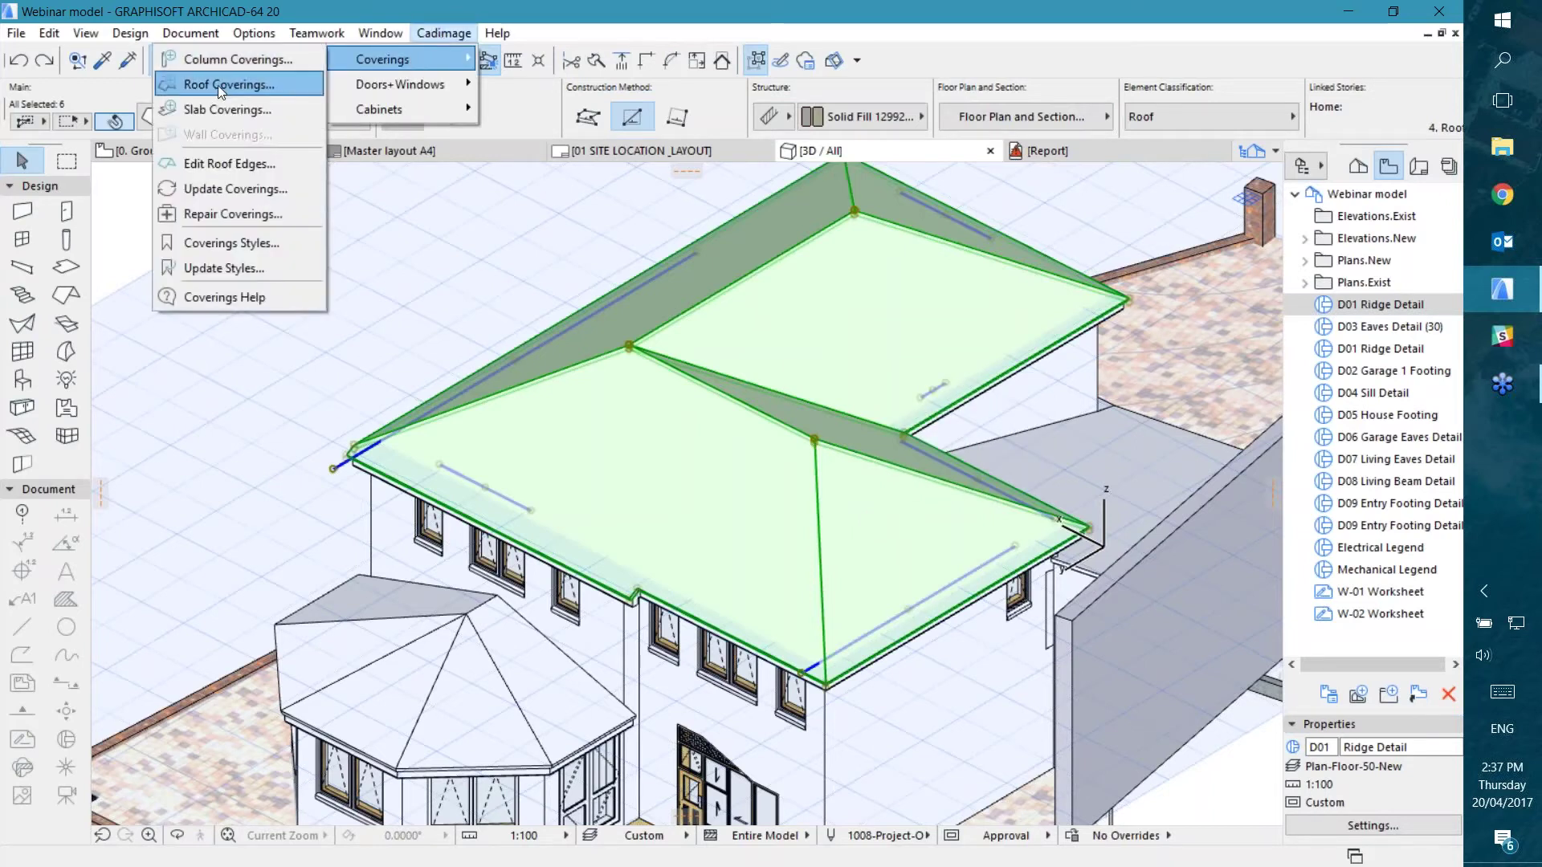
click(218, 85)
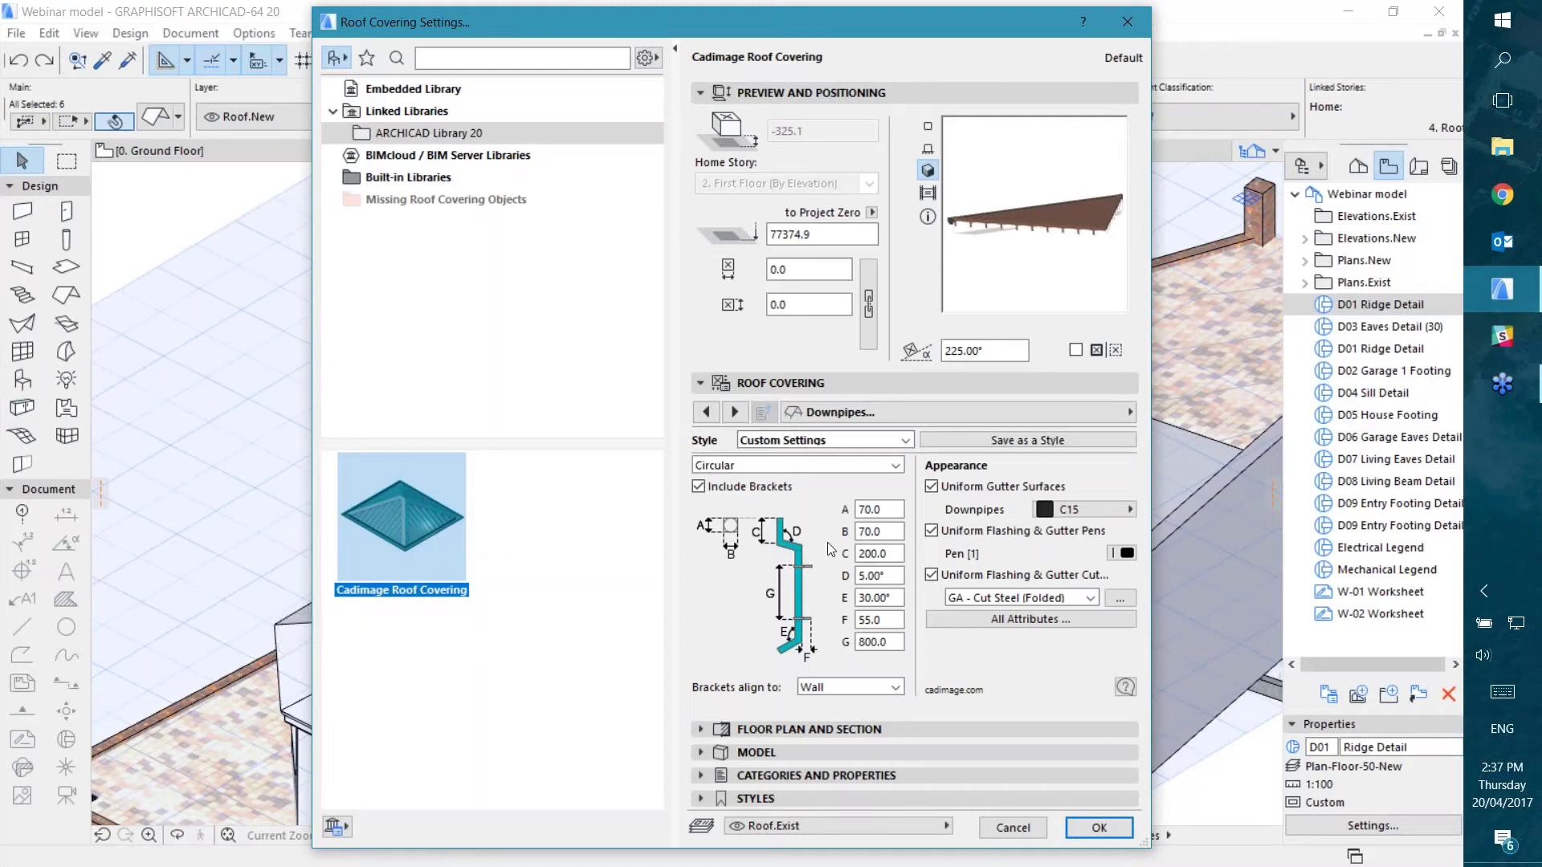
click(906, 409)
scroll(1236, 611, up, 2)
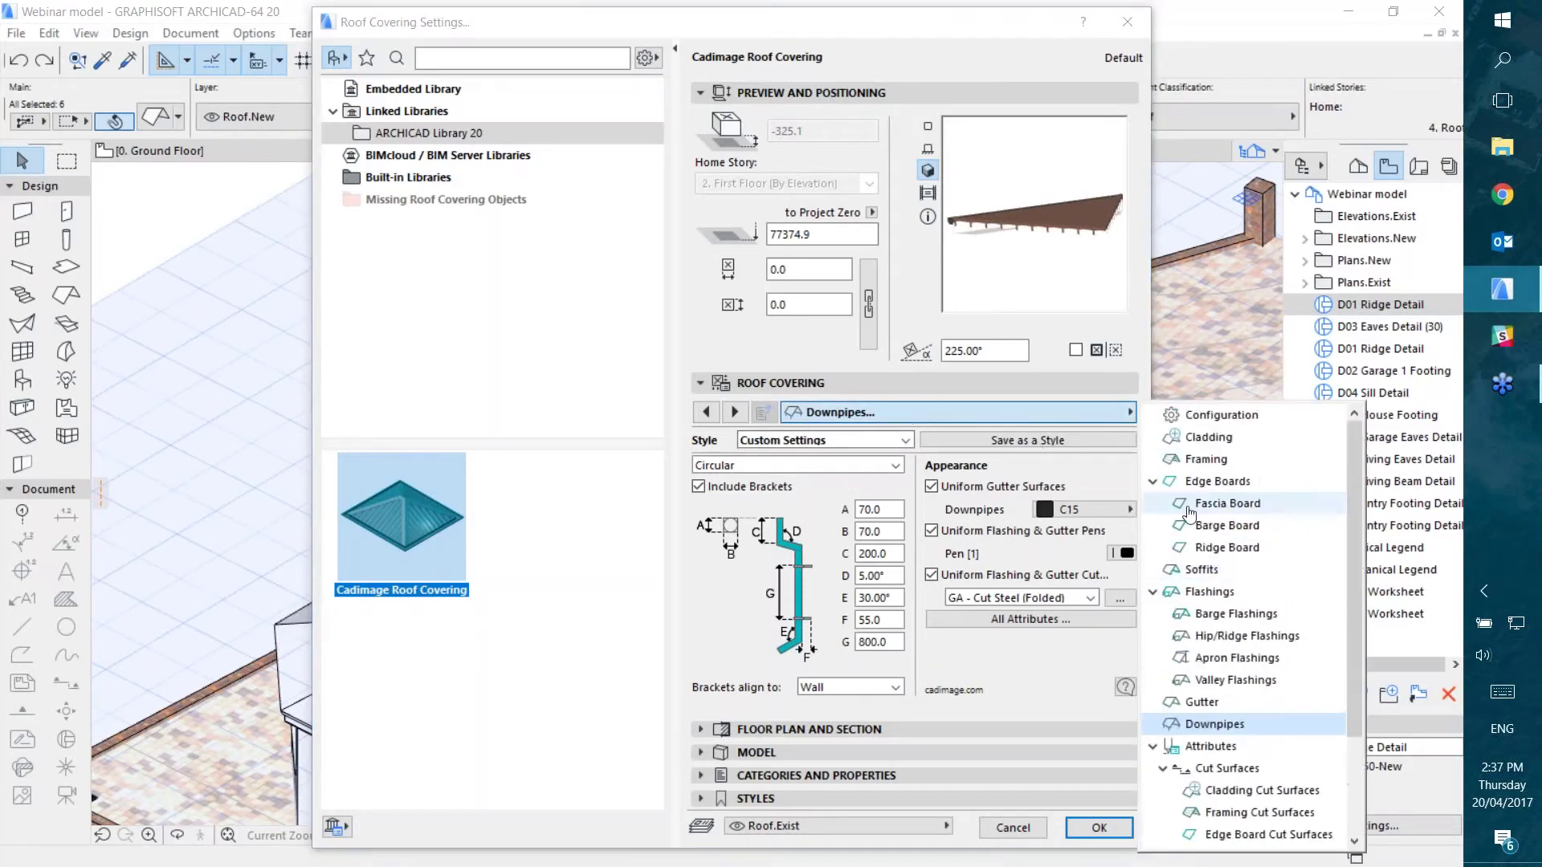
click(1220, 414)
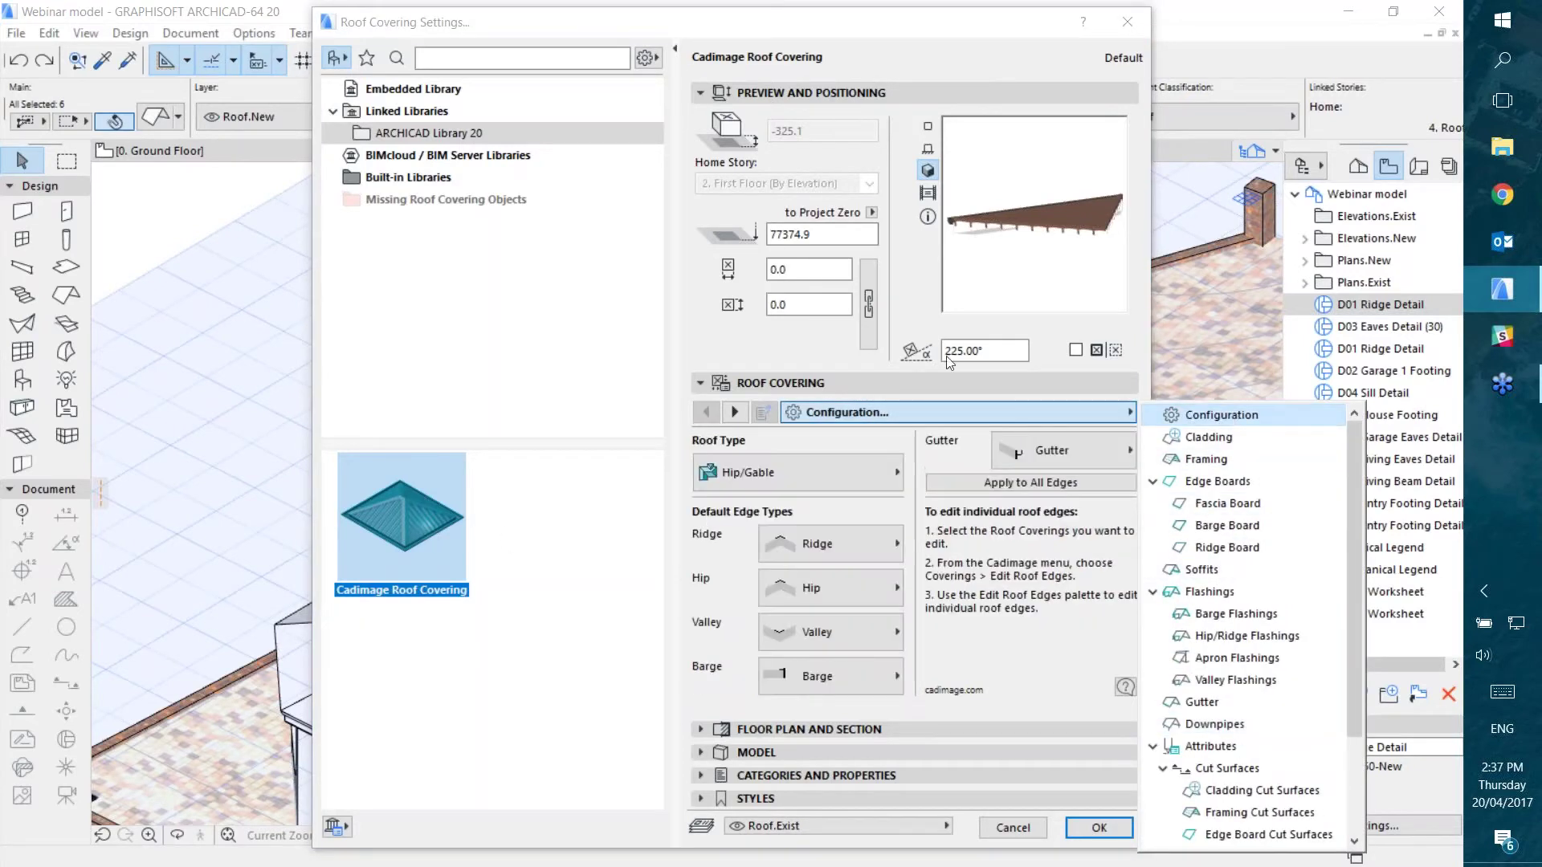
click(908, 436)
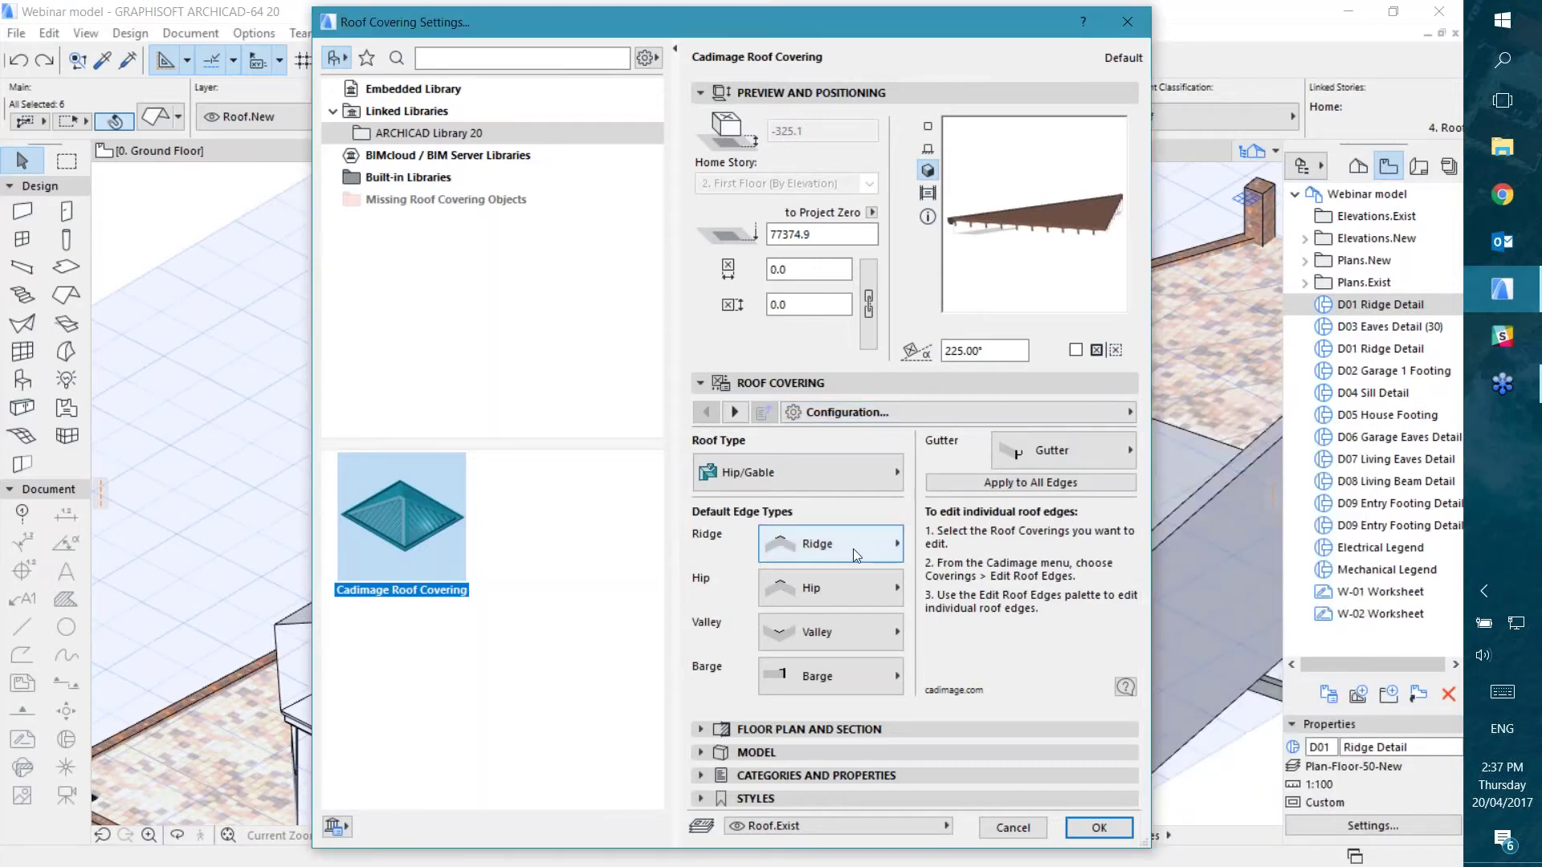
Step: Try the Monopitch and Parapet roof types in the covering configuration and restore Hip/Gable
click(783, 470)
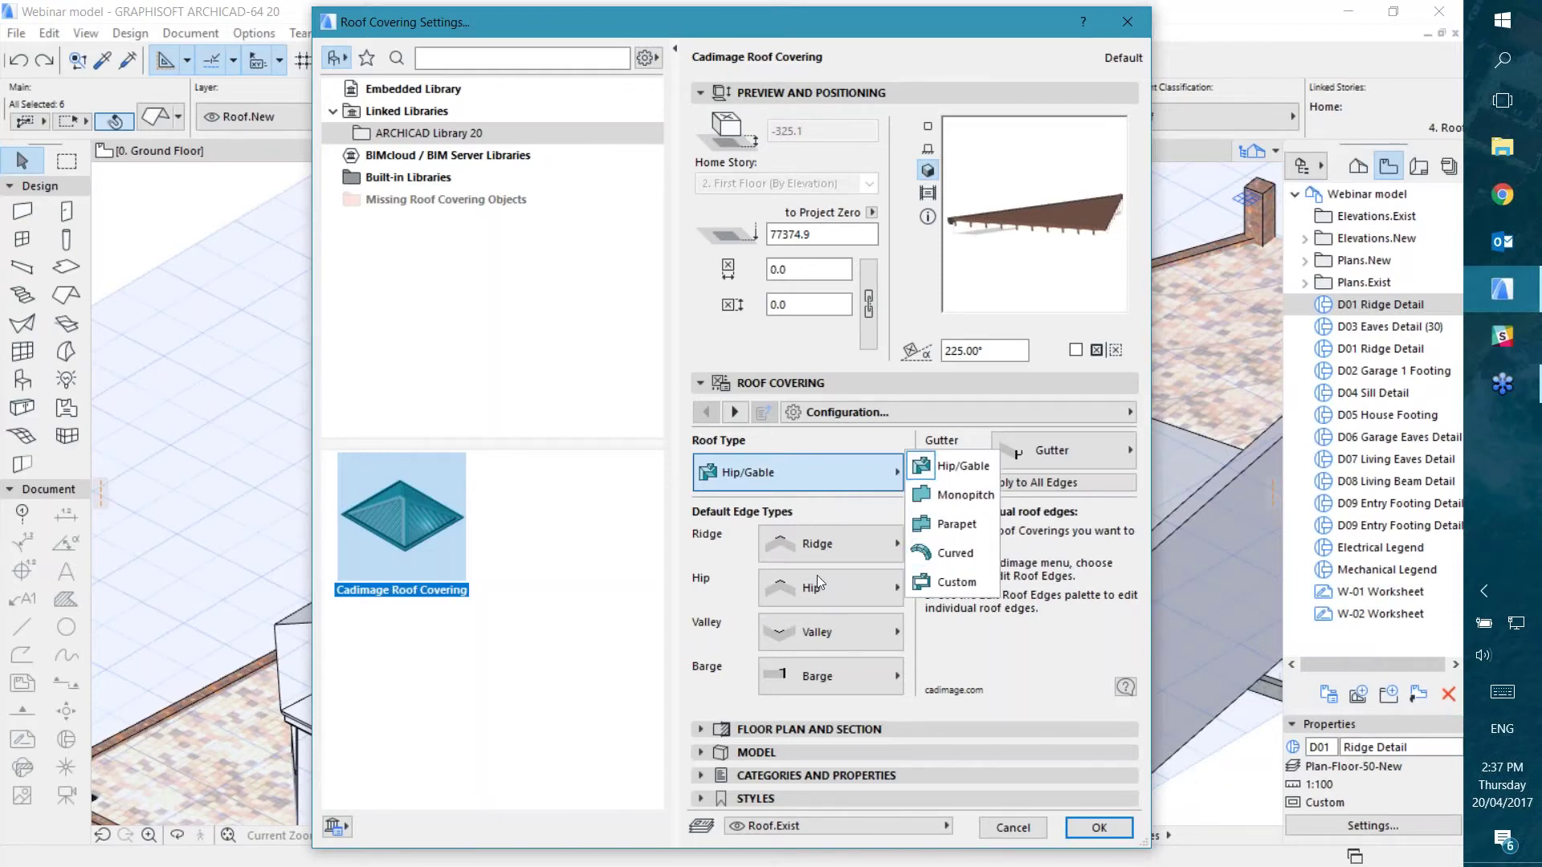
click(931, 494)
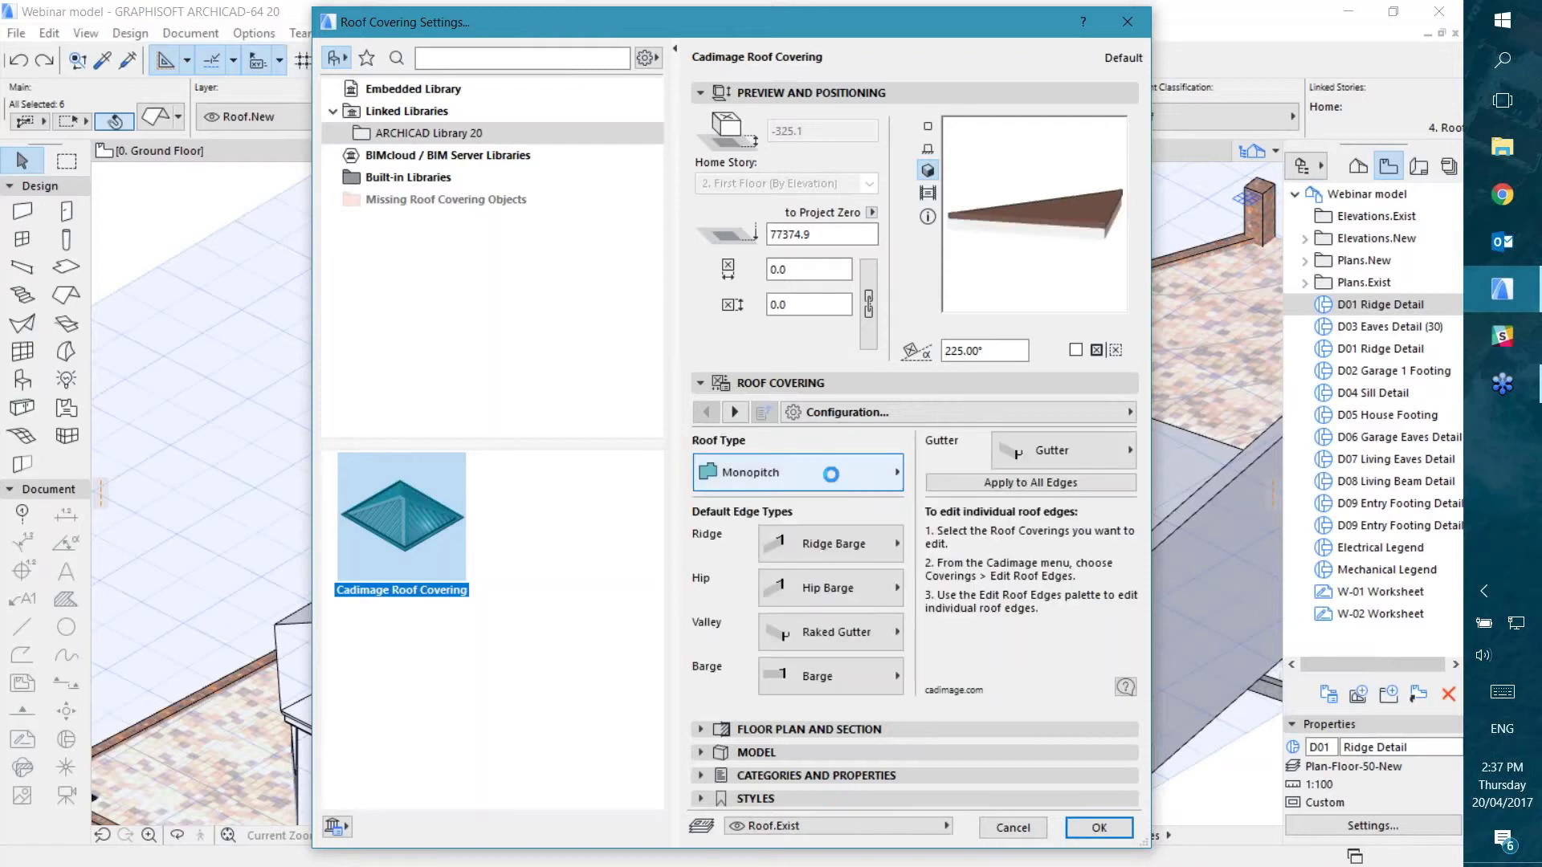
click(830, 484)
click(959, 465)
click(835, 456)
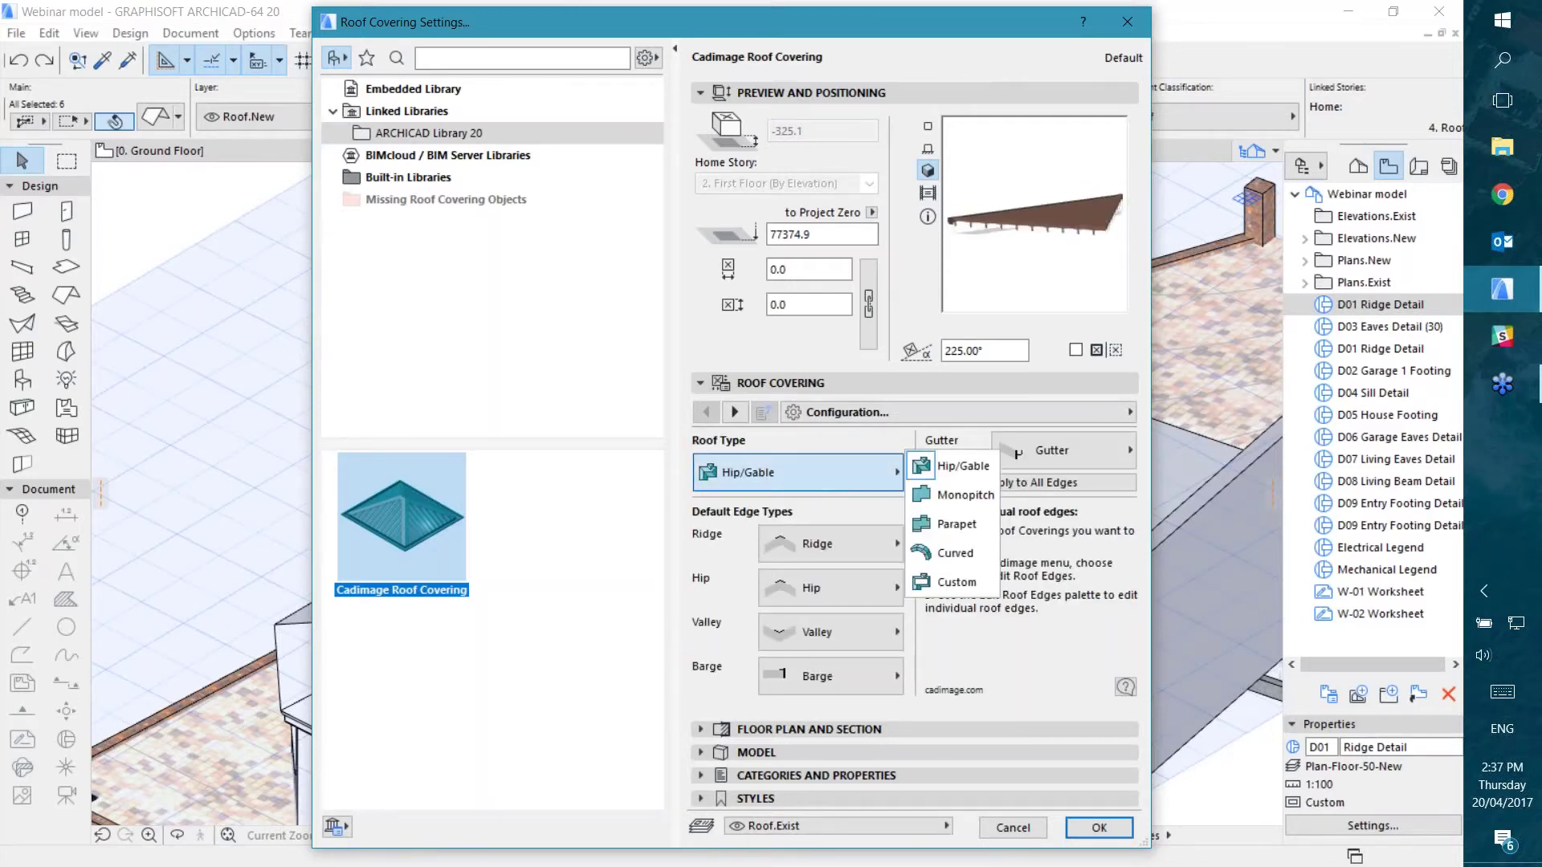
click(924, 526)
click(851, 473)
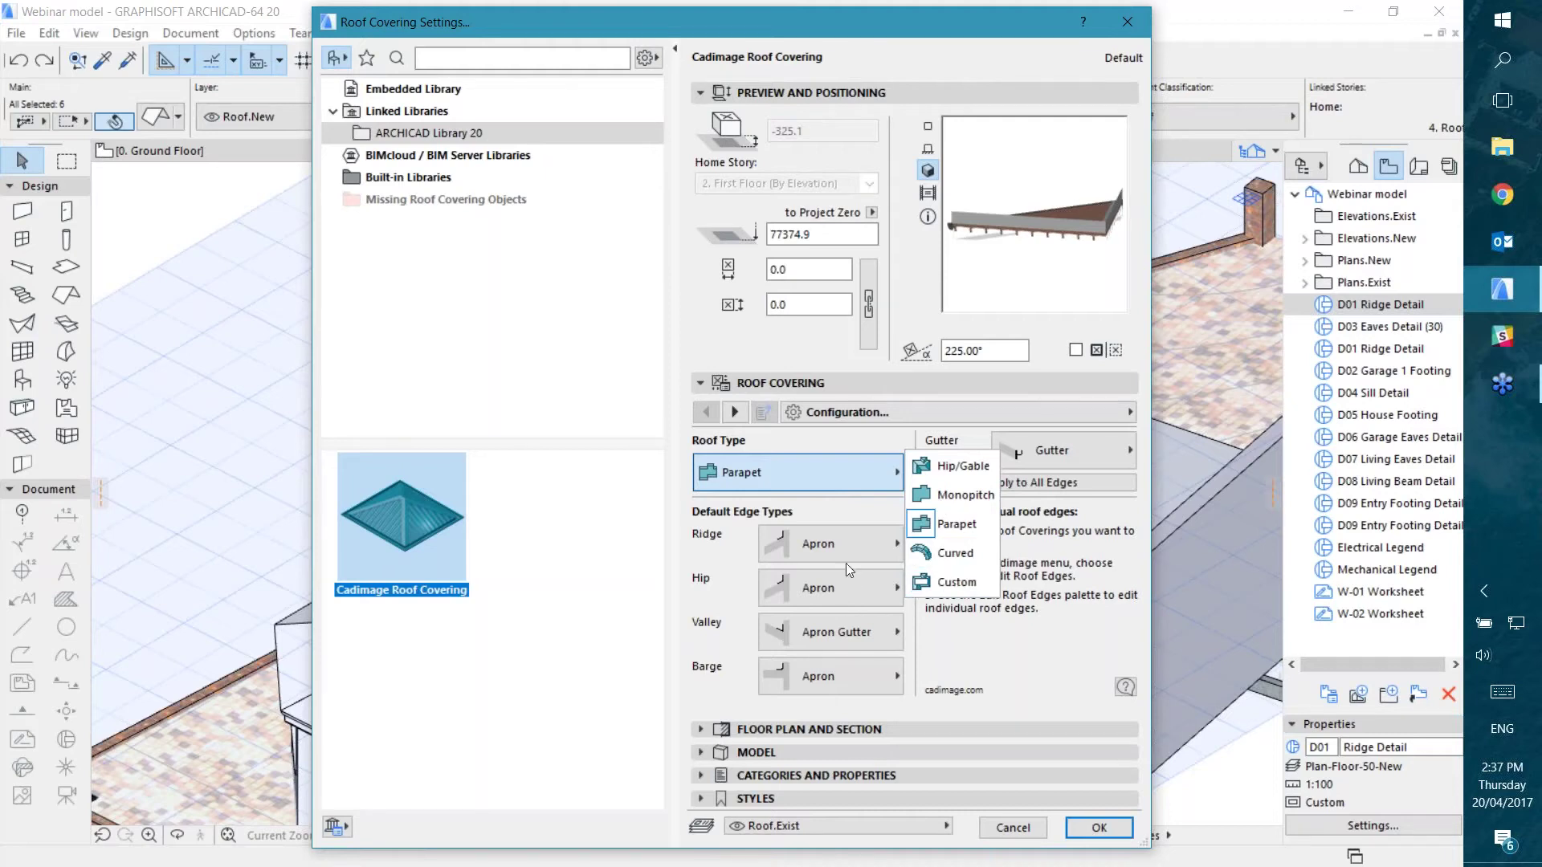
click(943, 467)
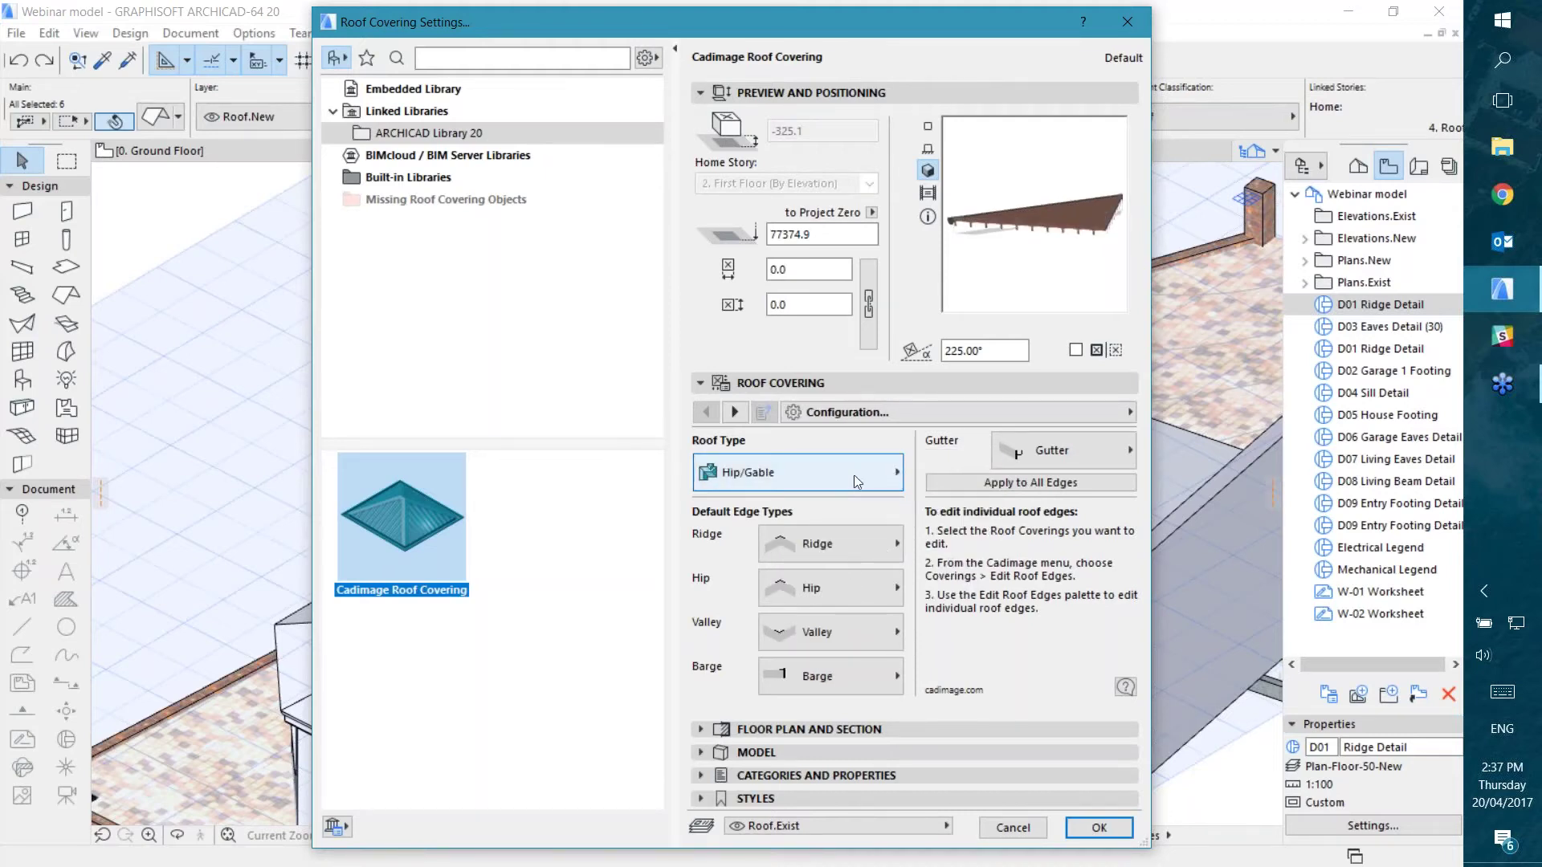
Step: Switch the cladding style to Custom Settings to view the available cladding profiles, and restore the Tiles style
click(950, 412)
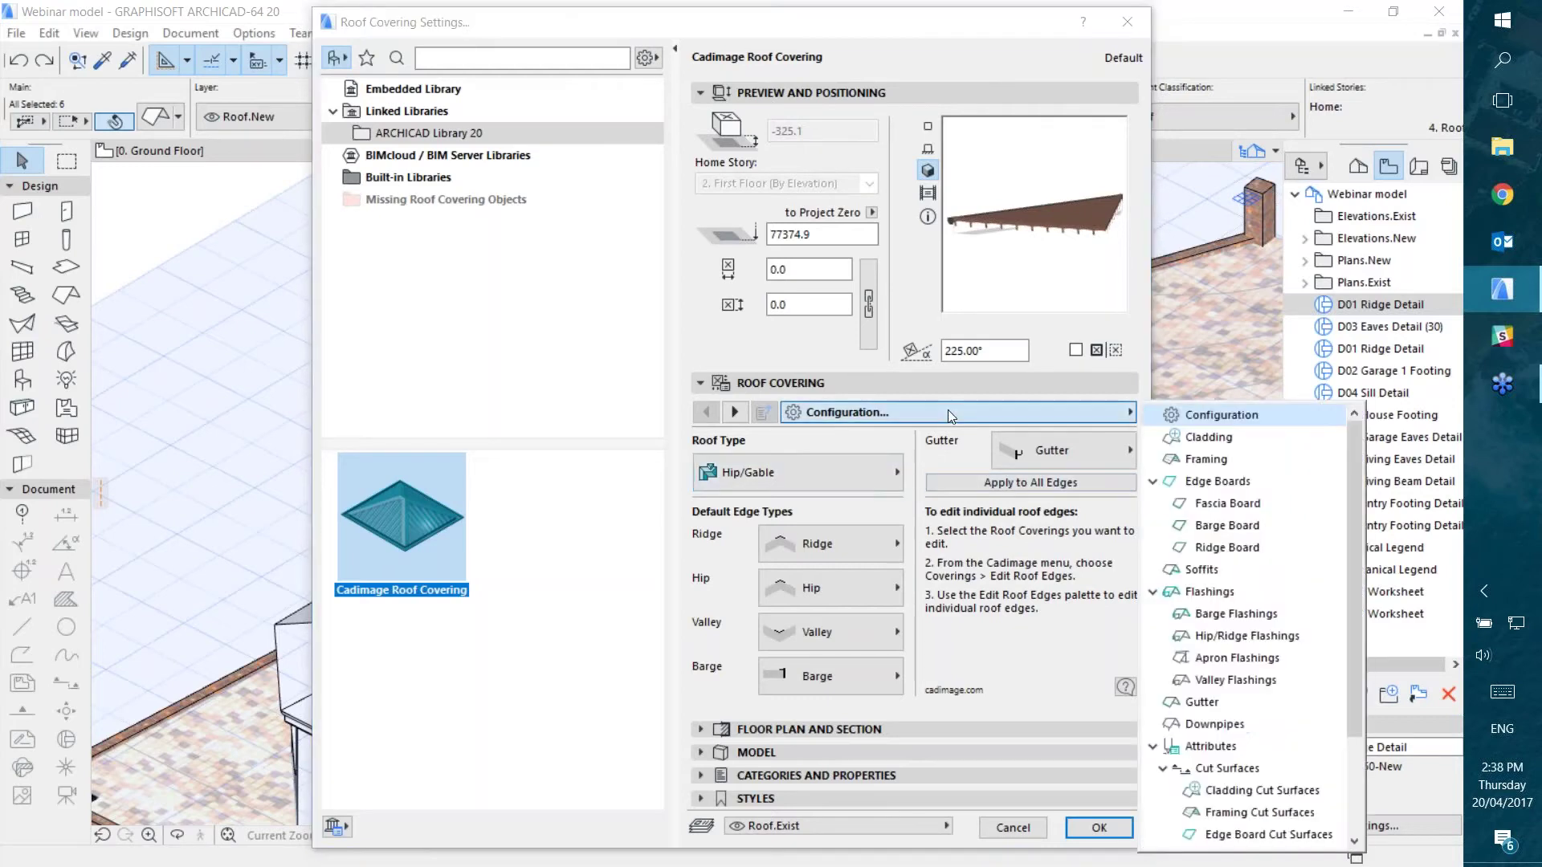
click(1209, 437)
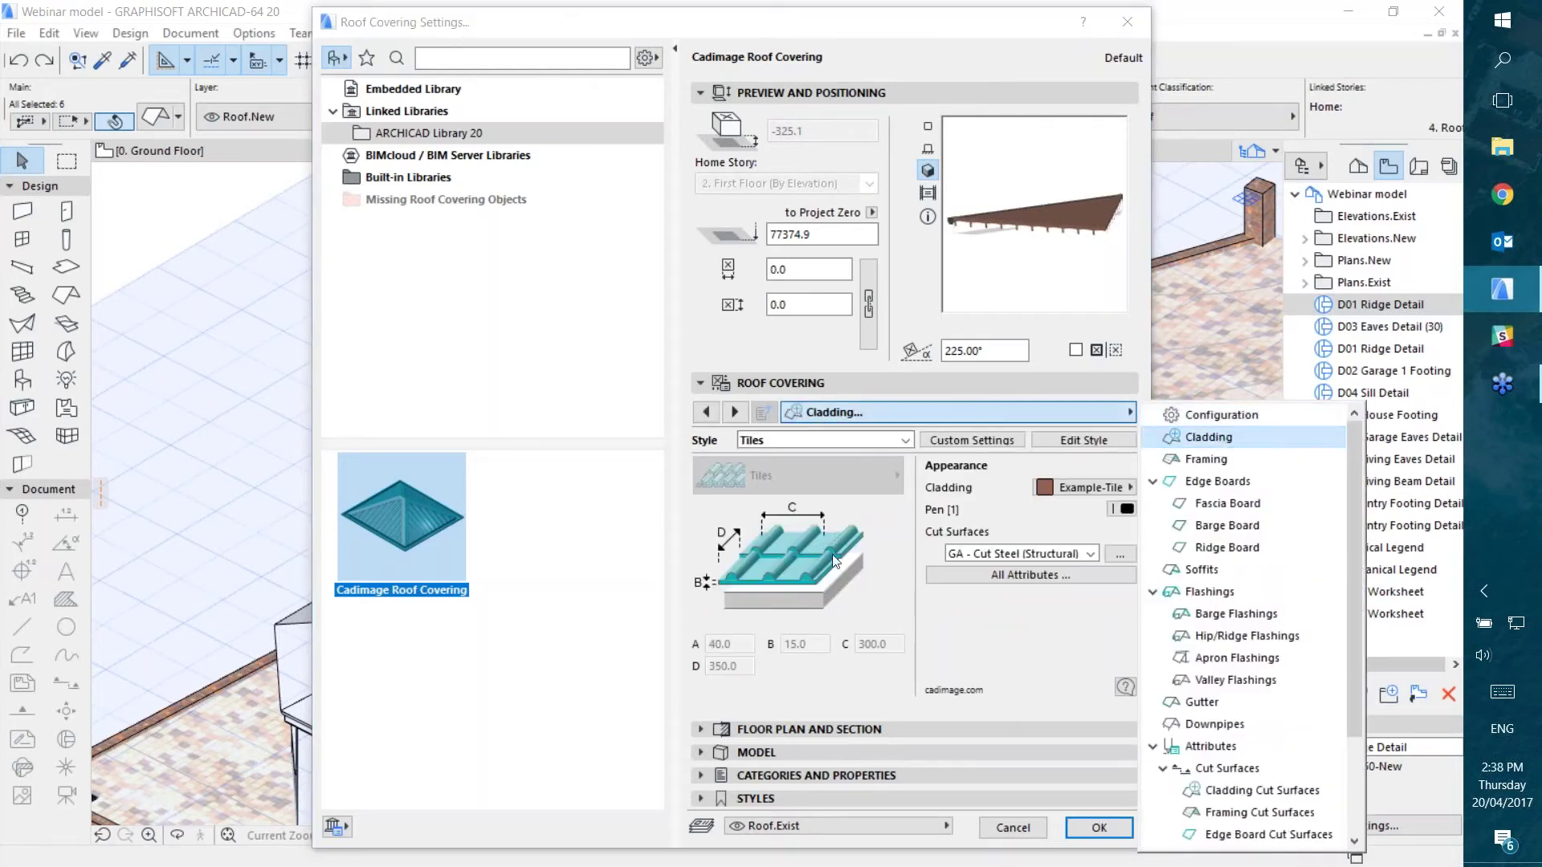
click(886, 443)
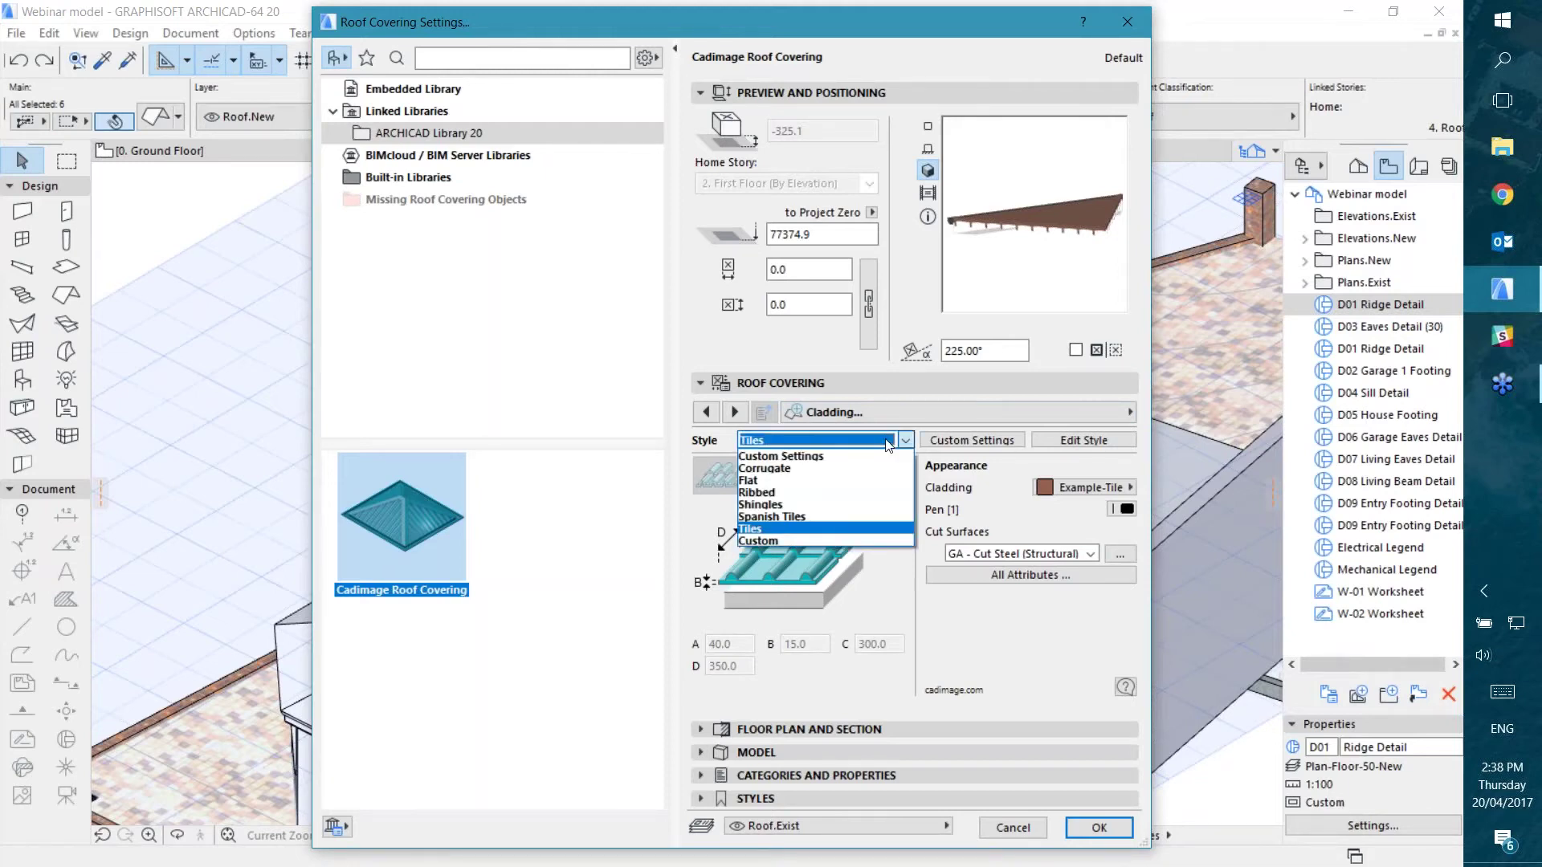
click(776, 455)
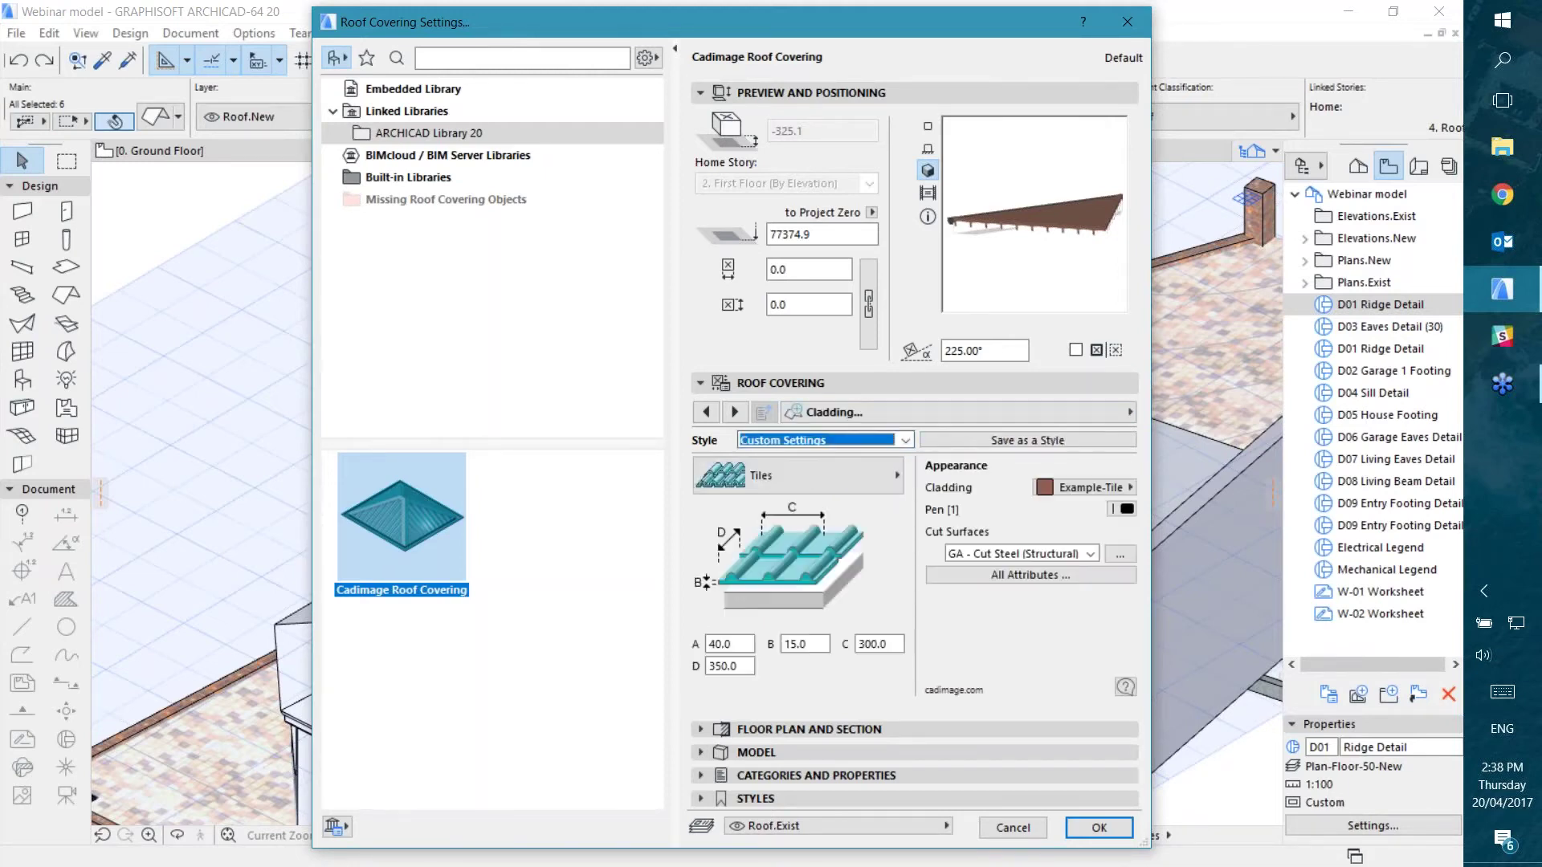
click(850, 476)
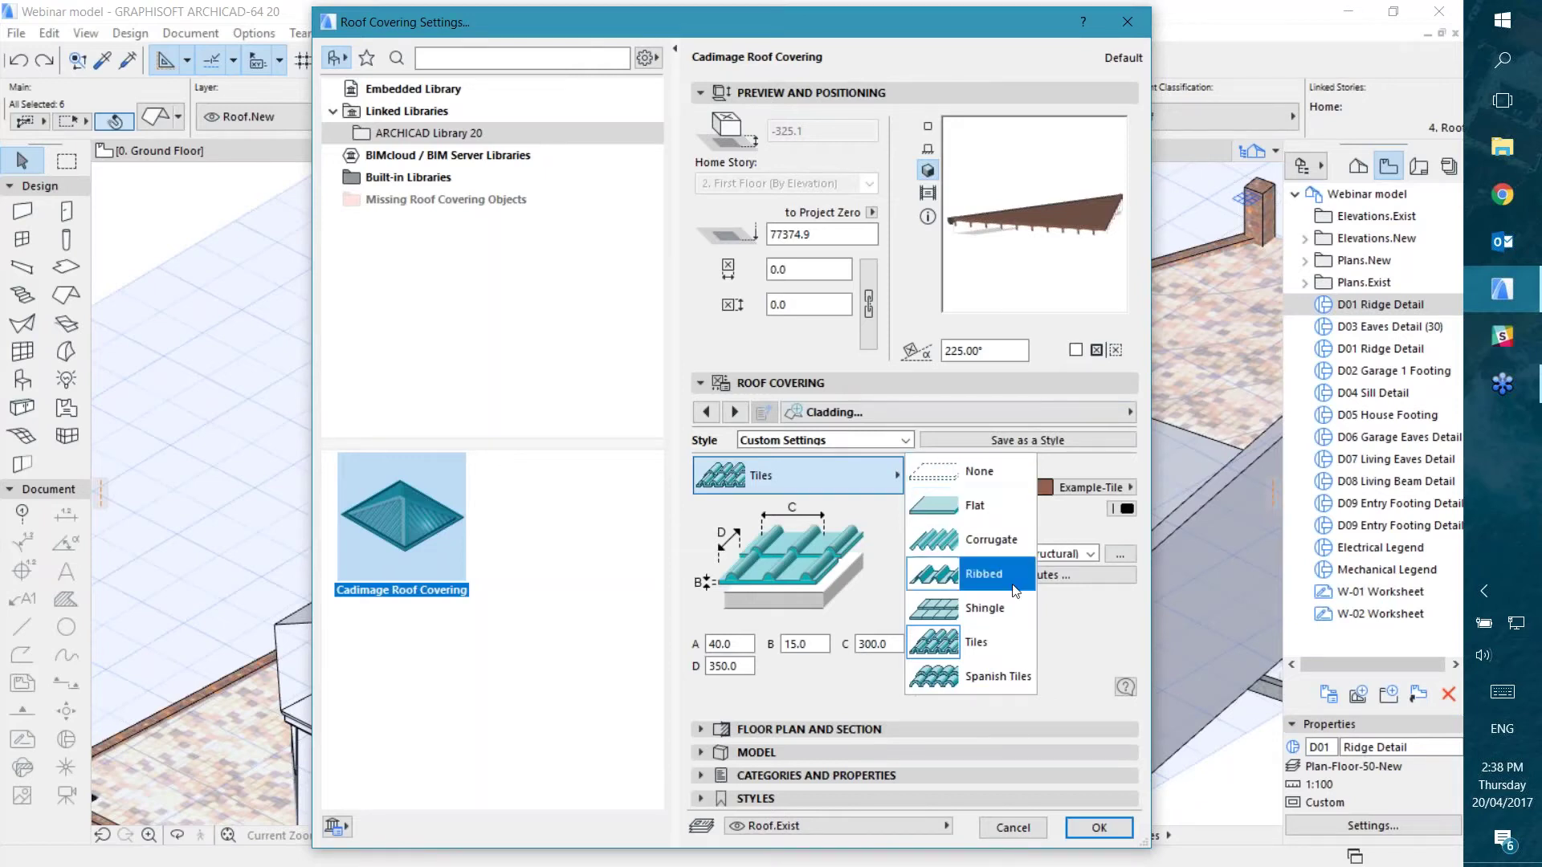
click(1038, 650)
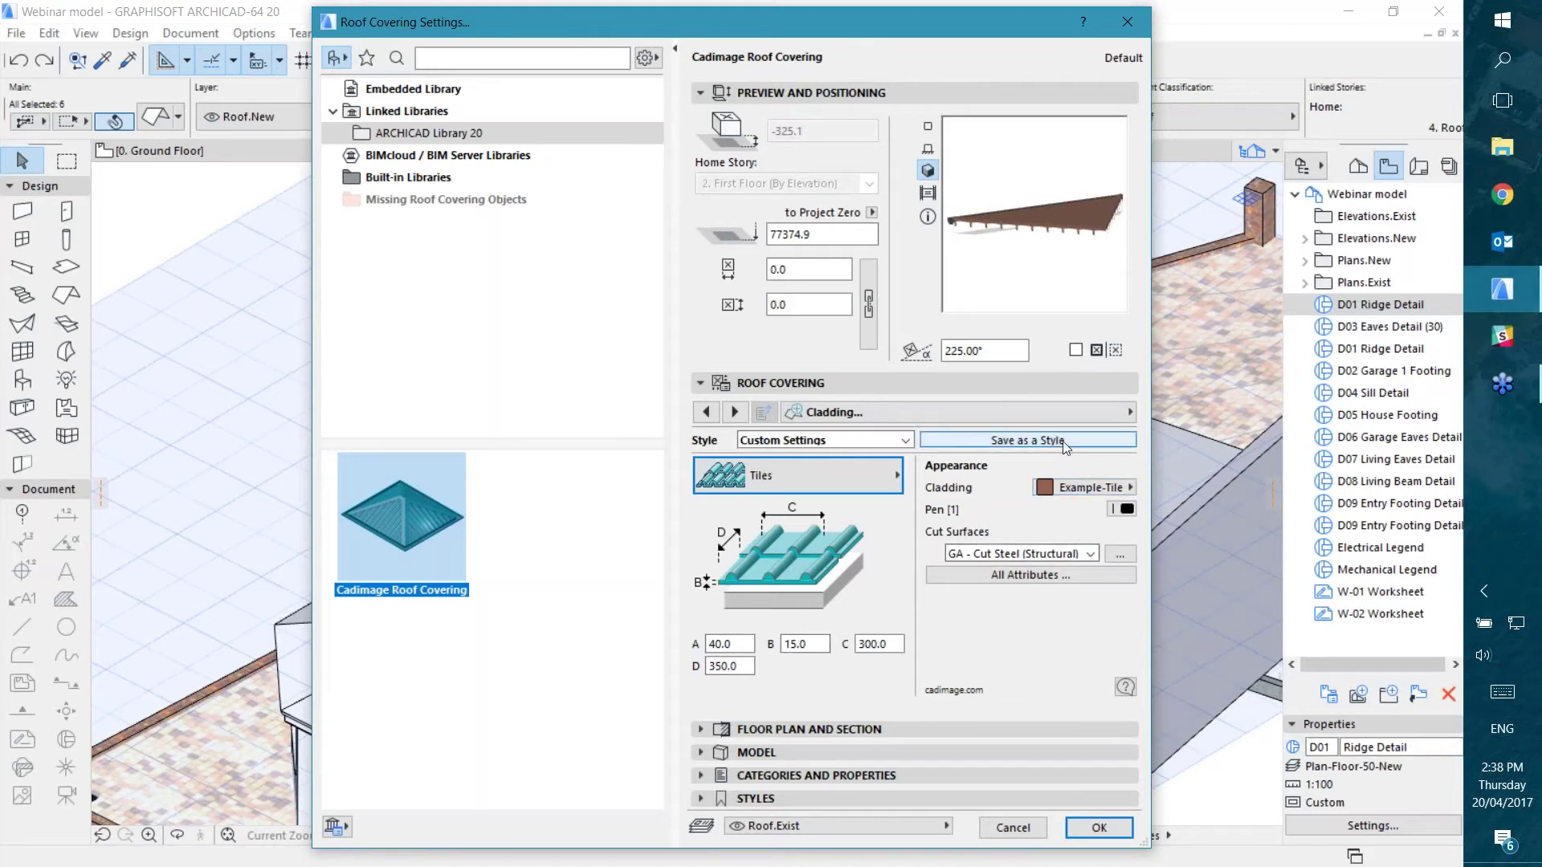
click(777, 440)
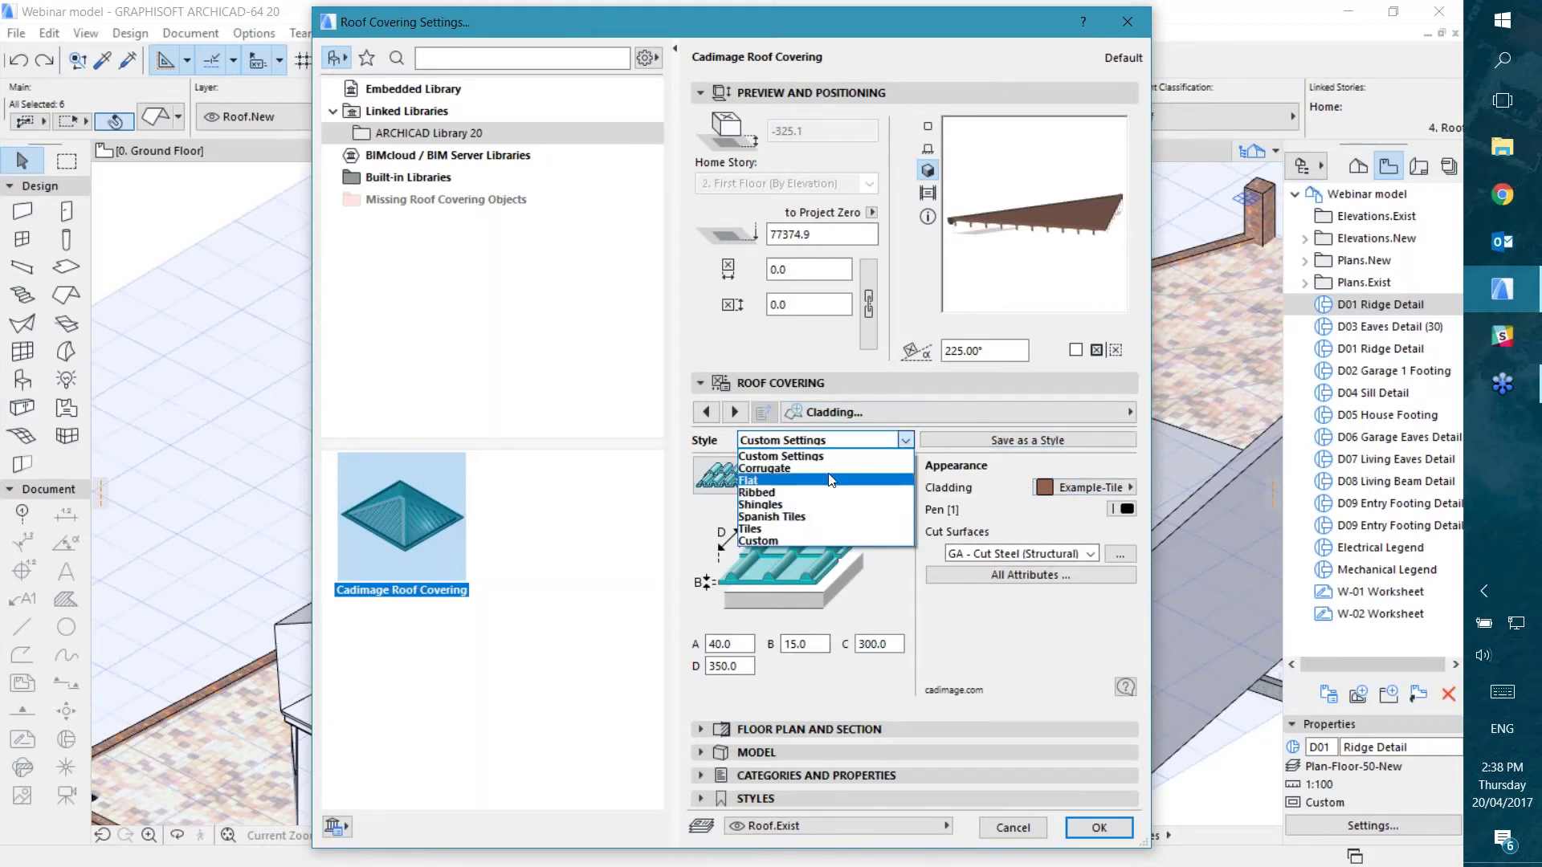
click(758, 532)
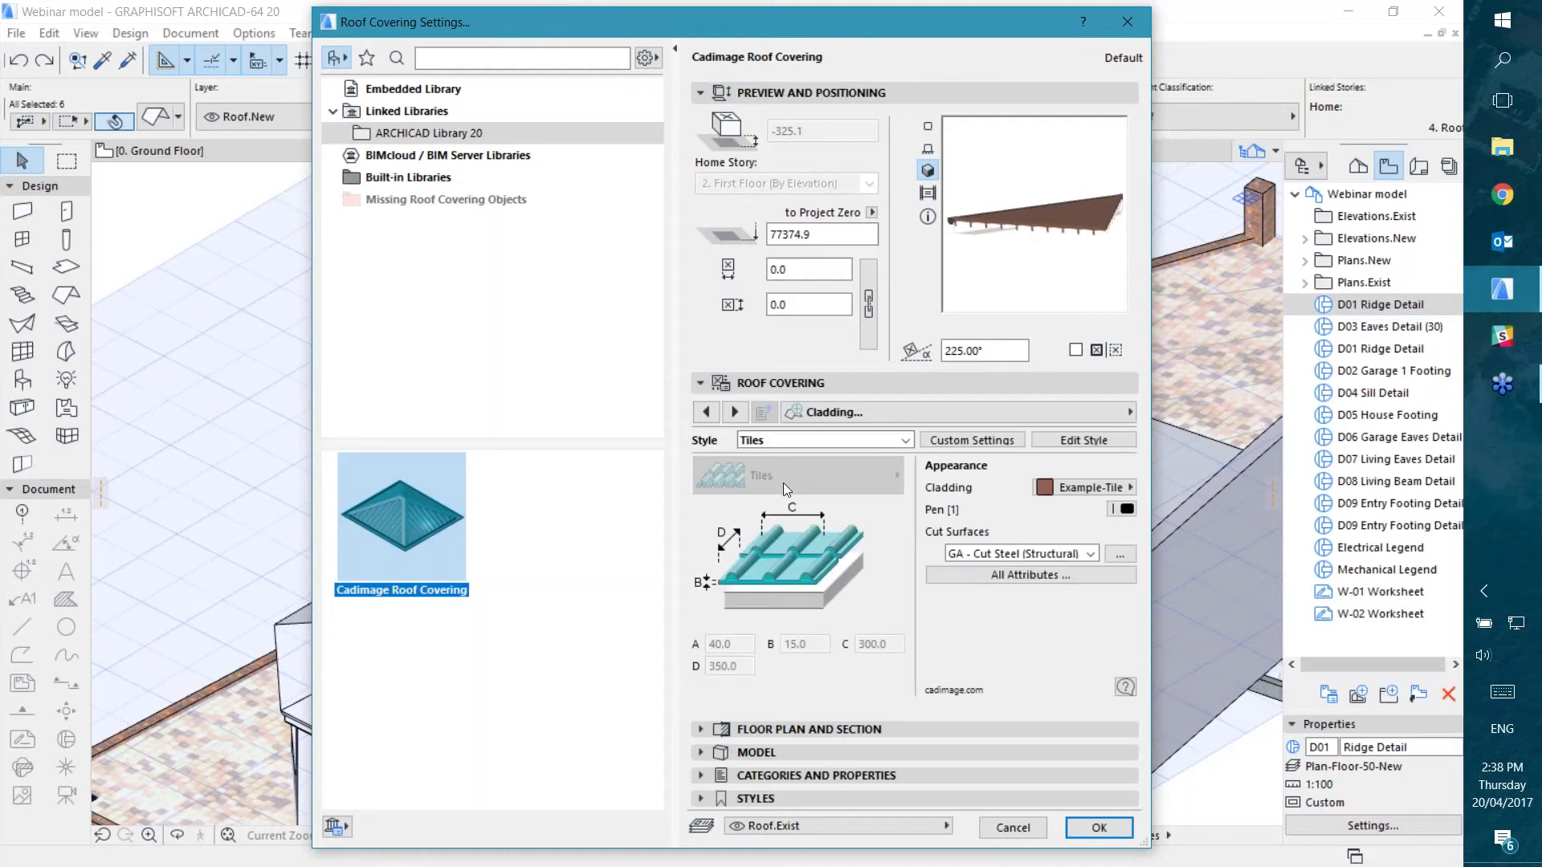
Step: Review the roof covering's framing settings, including the available styles and the timber and steel framing types
click(857, 412)
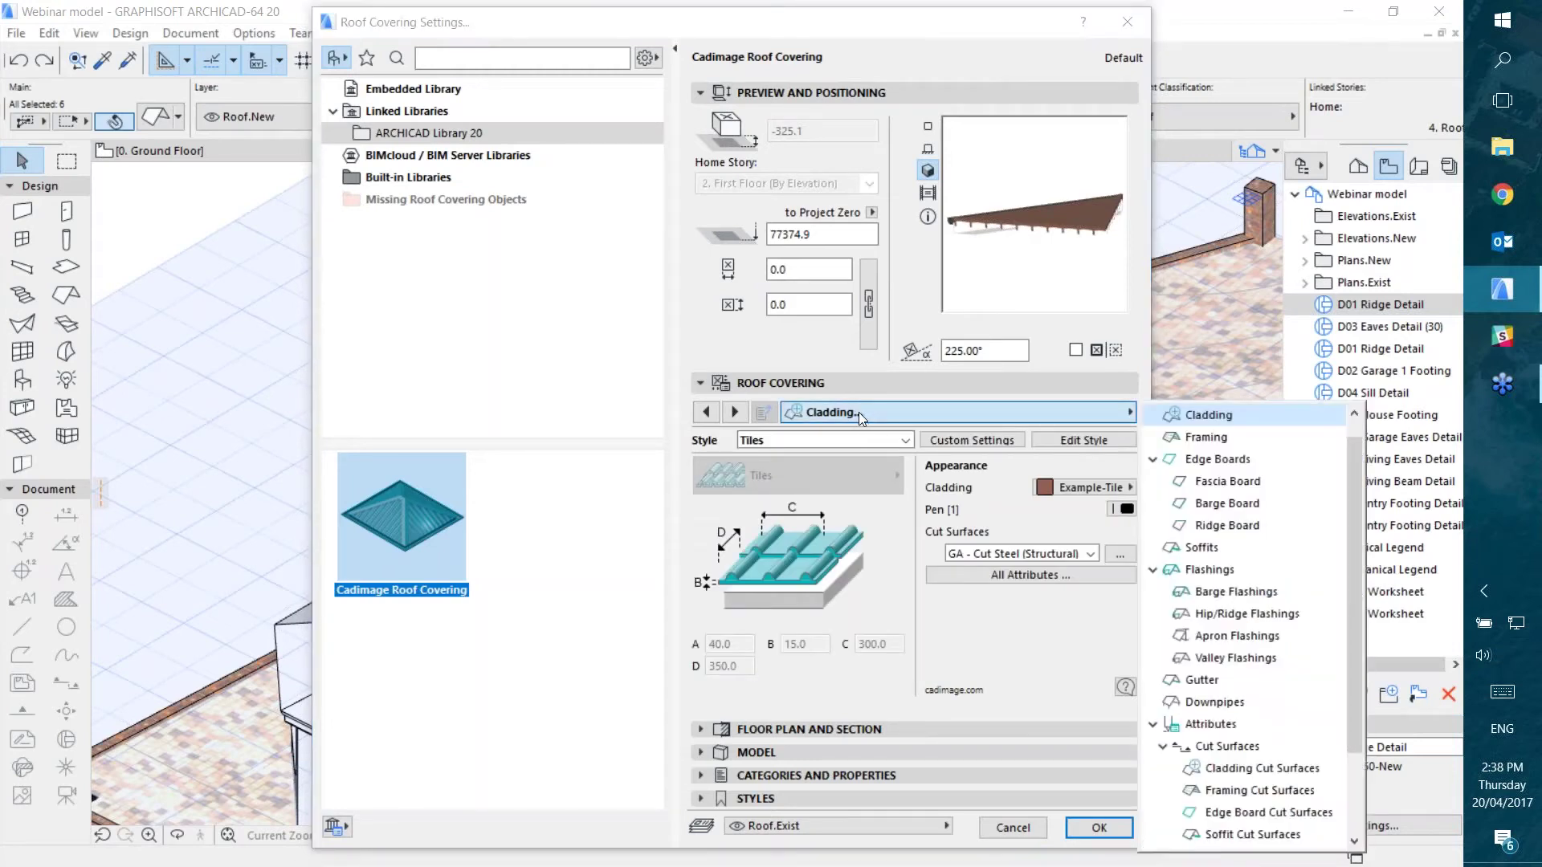
click(1206, 437)
click(909, 462)
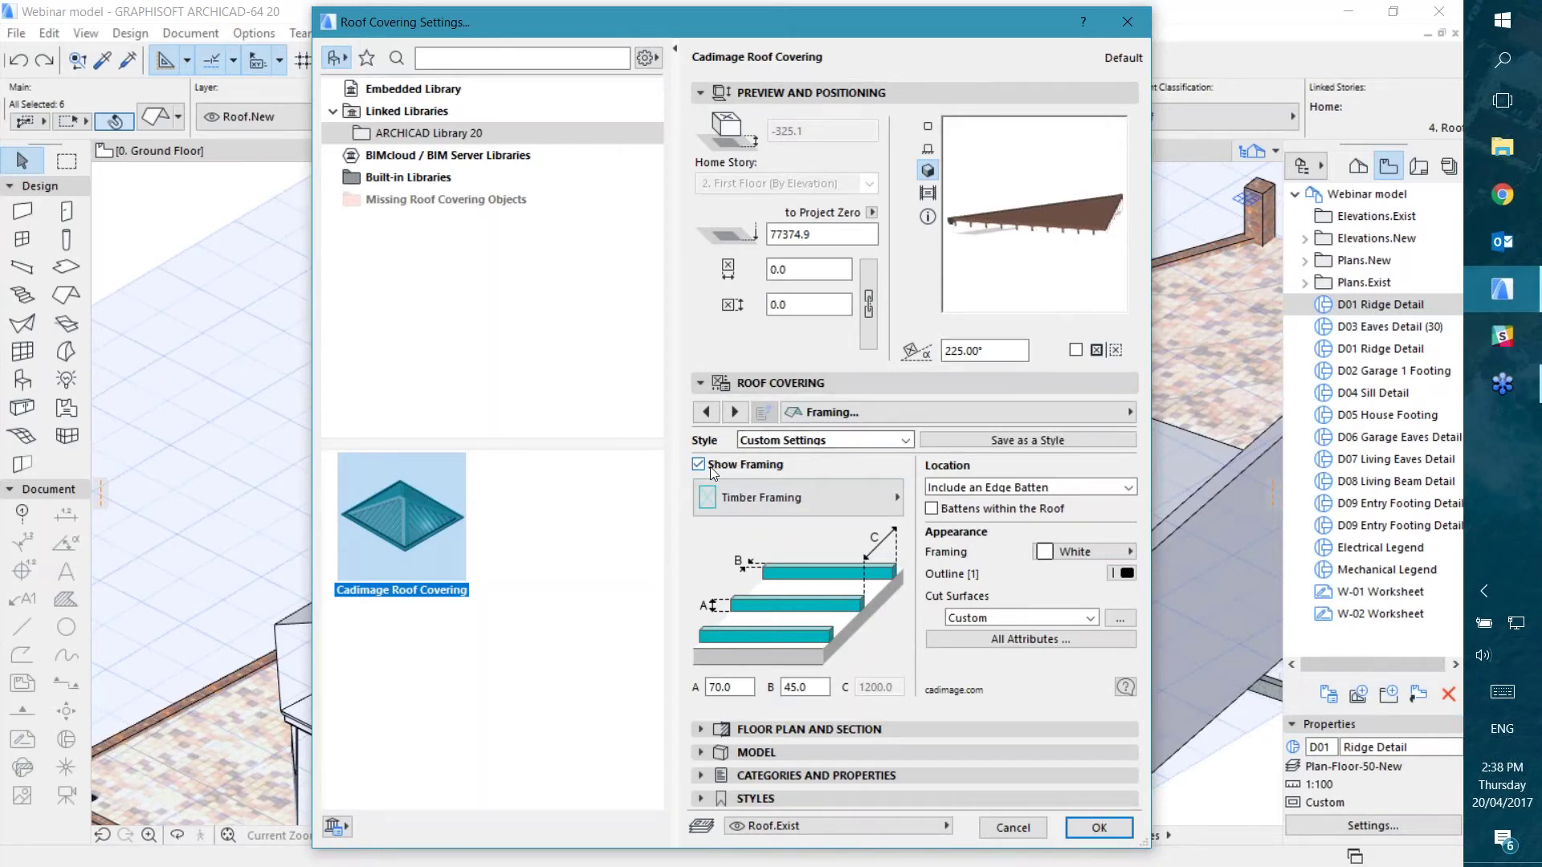
click(821, 441)
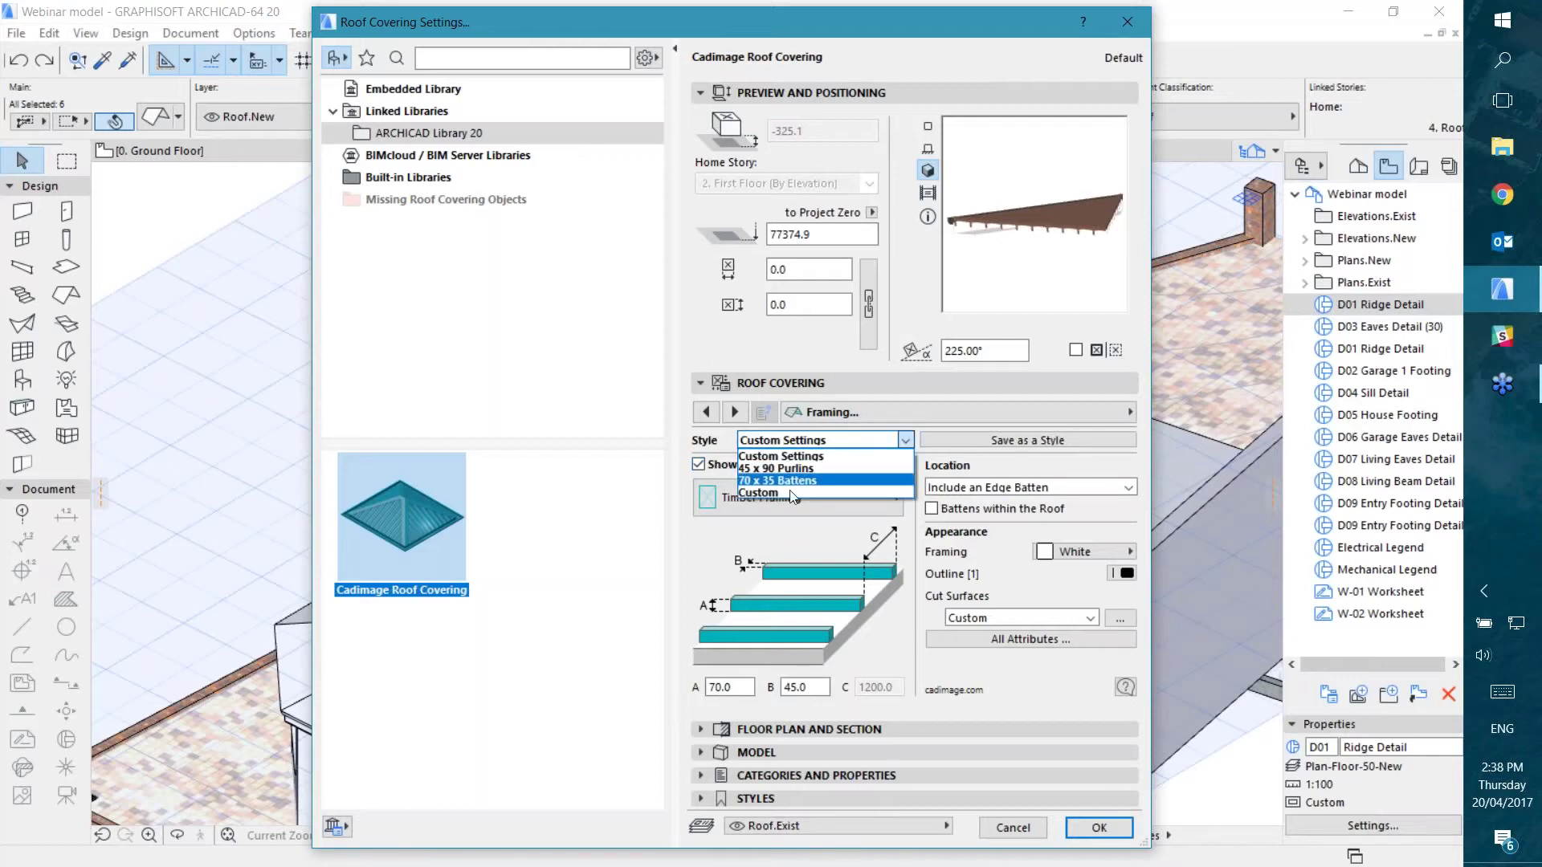
click(699, 447)
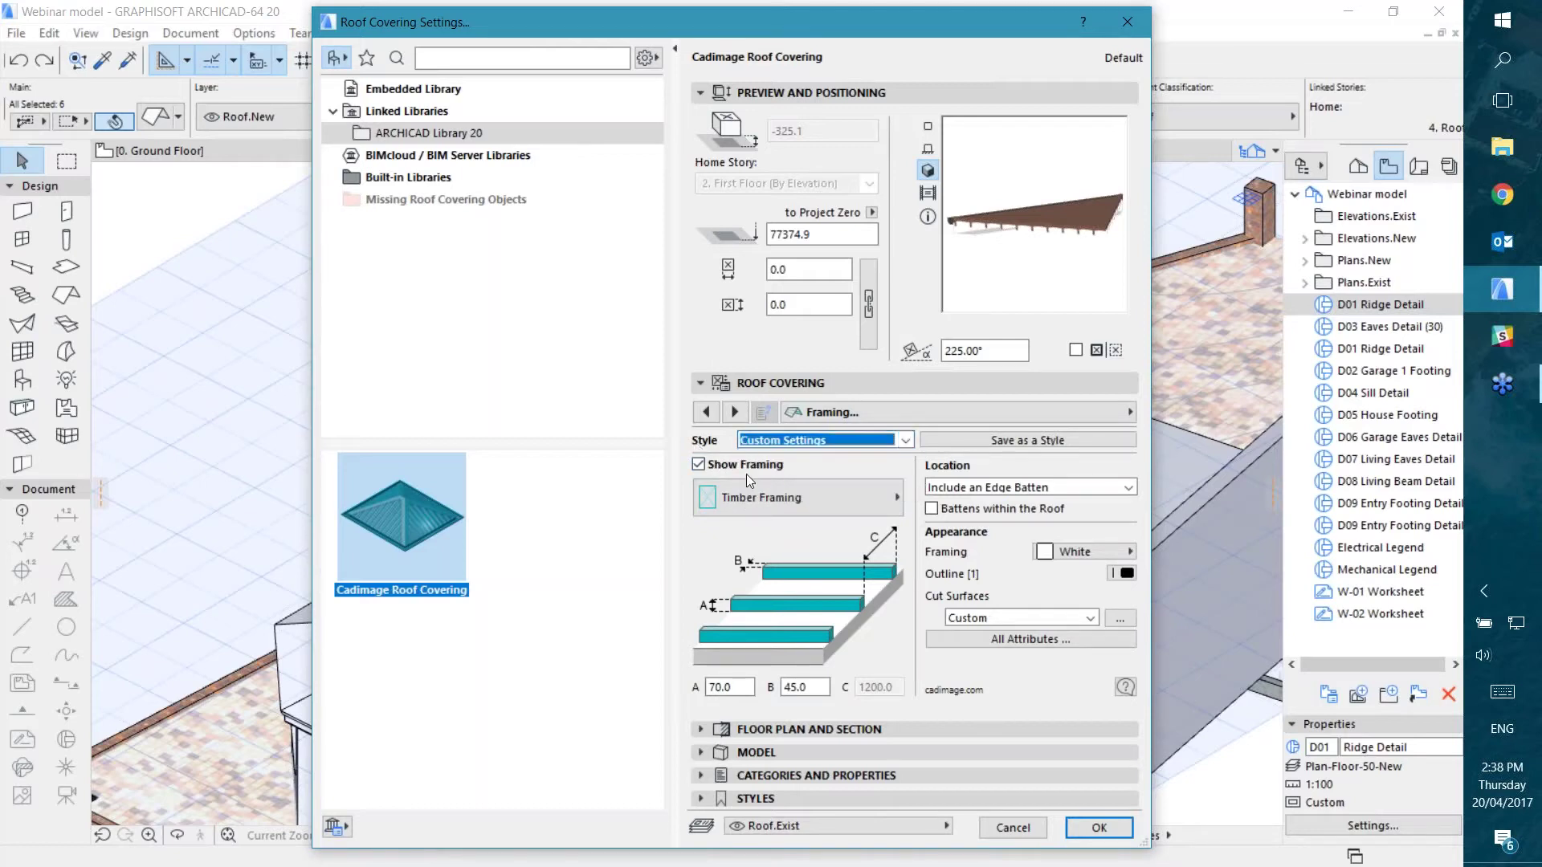
click(791, 494)
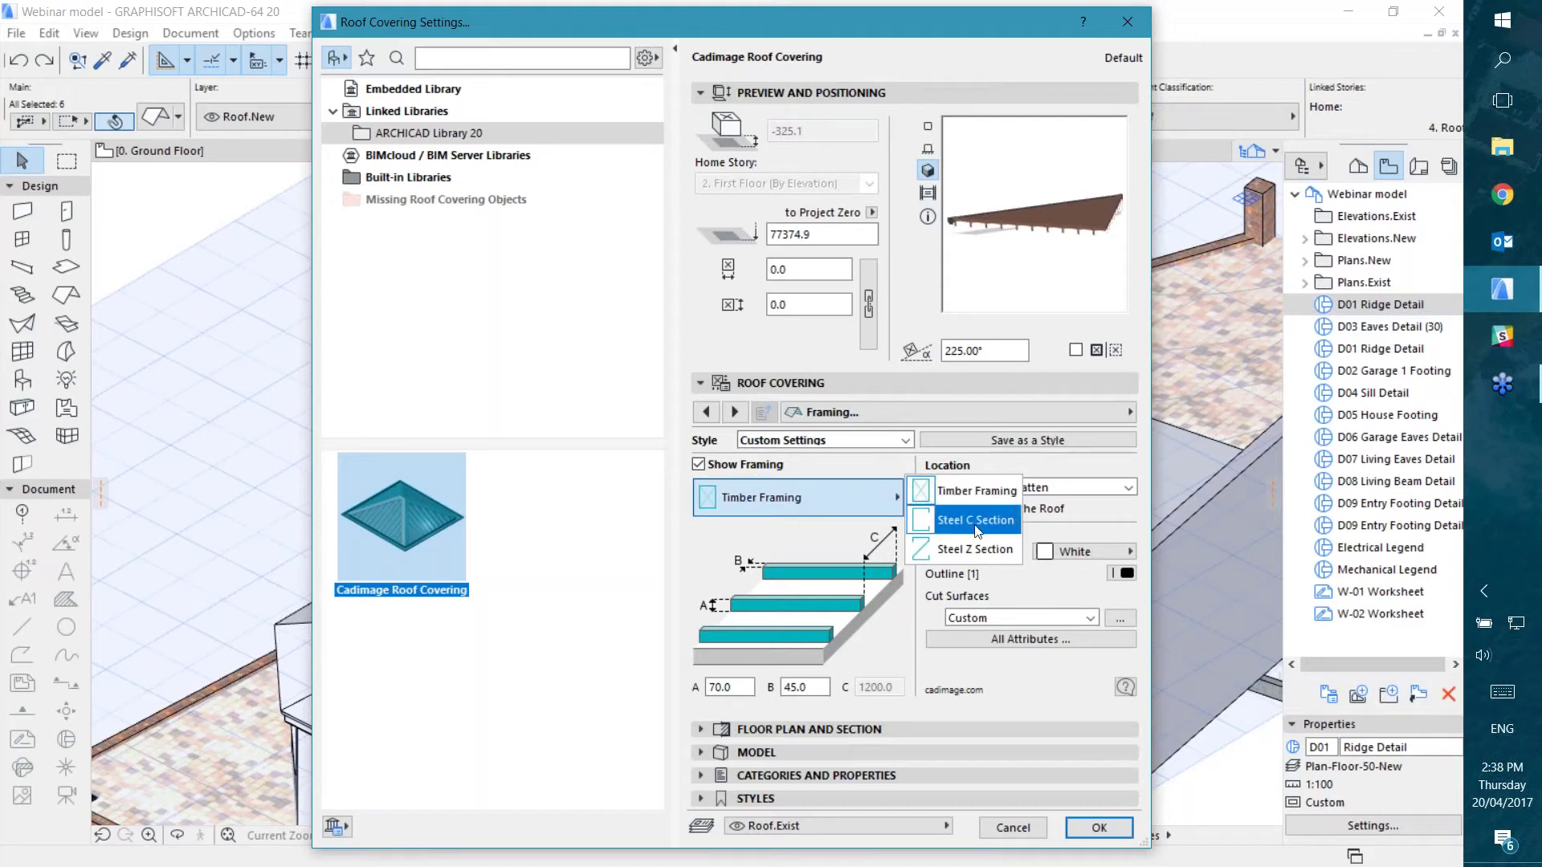
click(1071, 517)
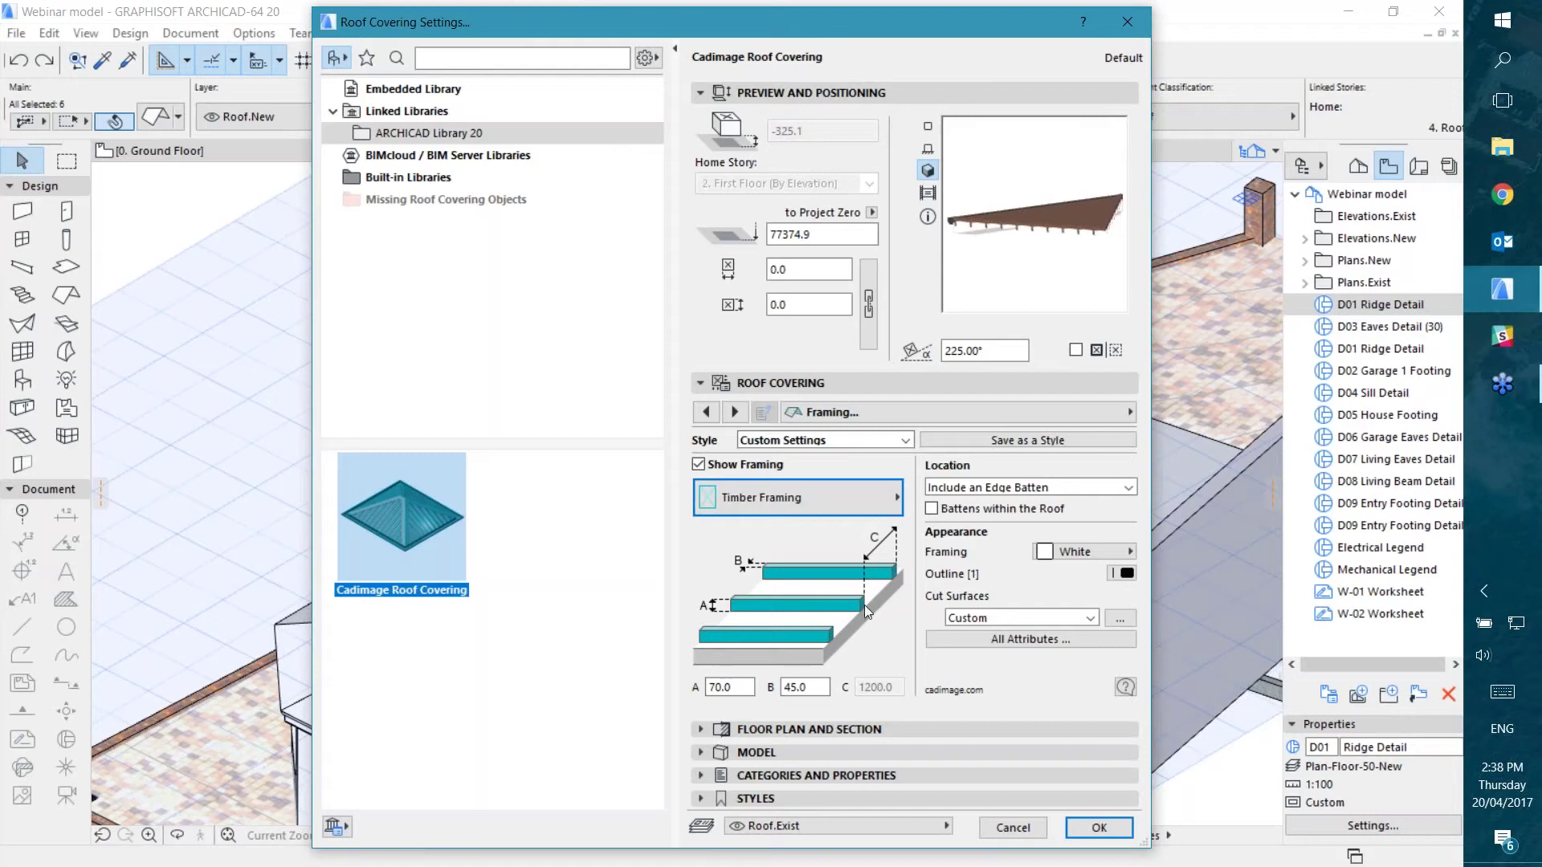
Step: Examine the edge board settings for the fascia, barge and ridge boards, along with the soffit settings
click(879, 416)
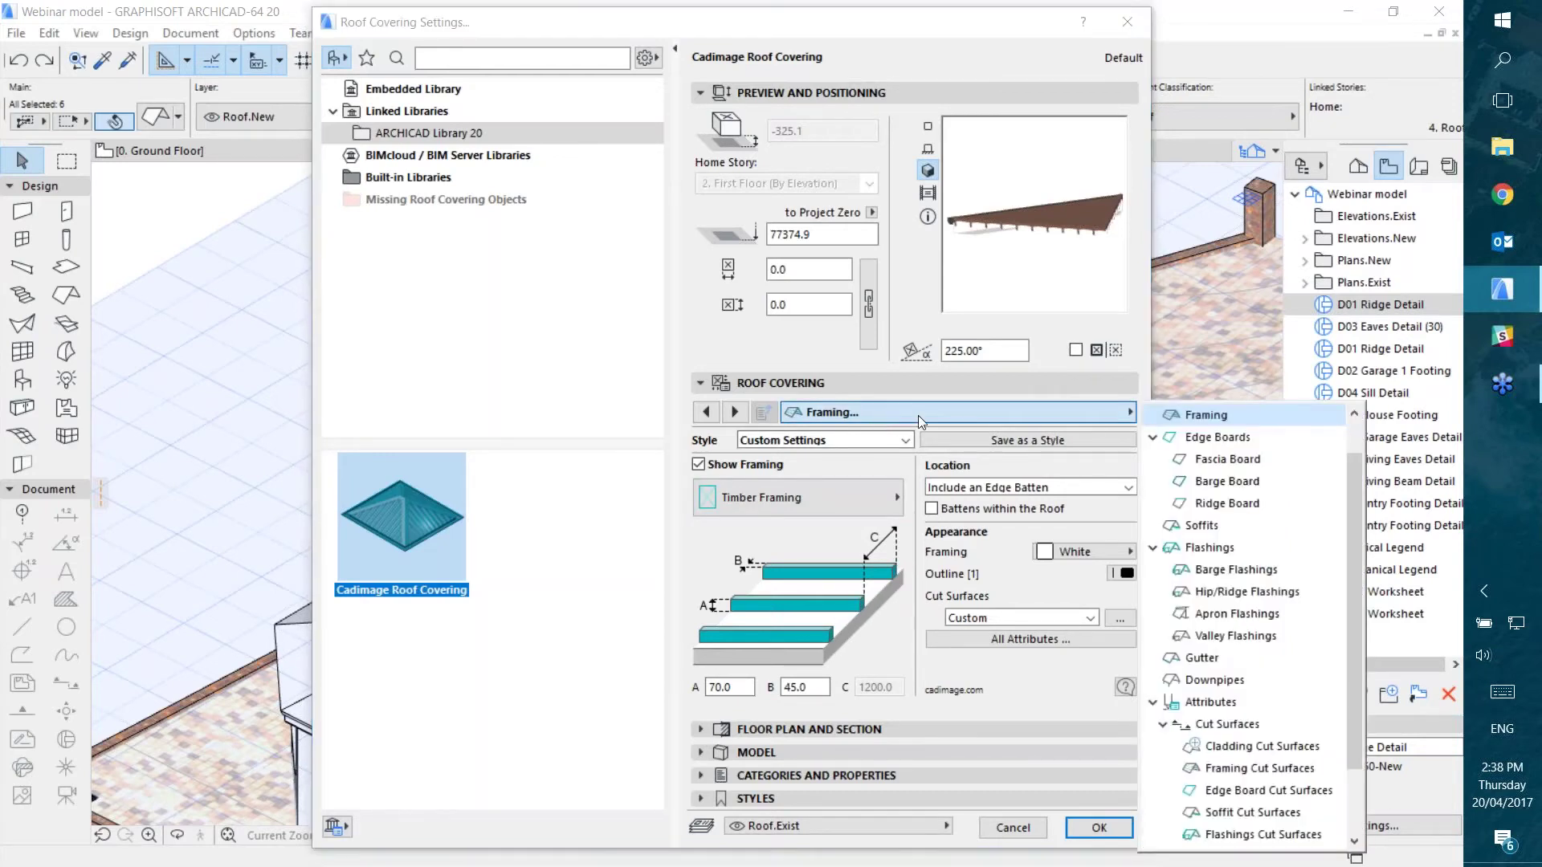
click(1223, 438)
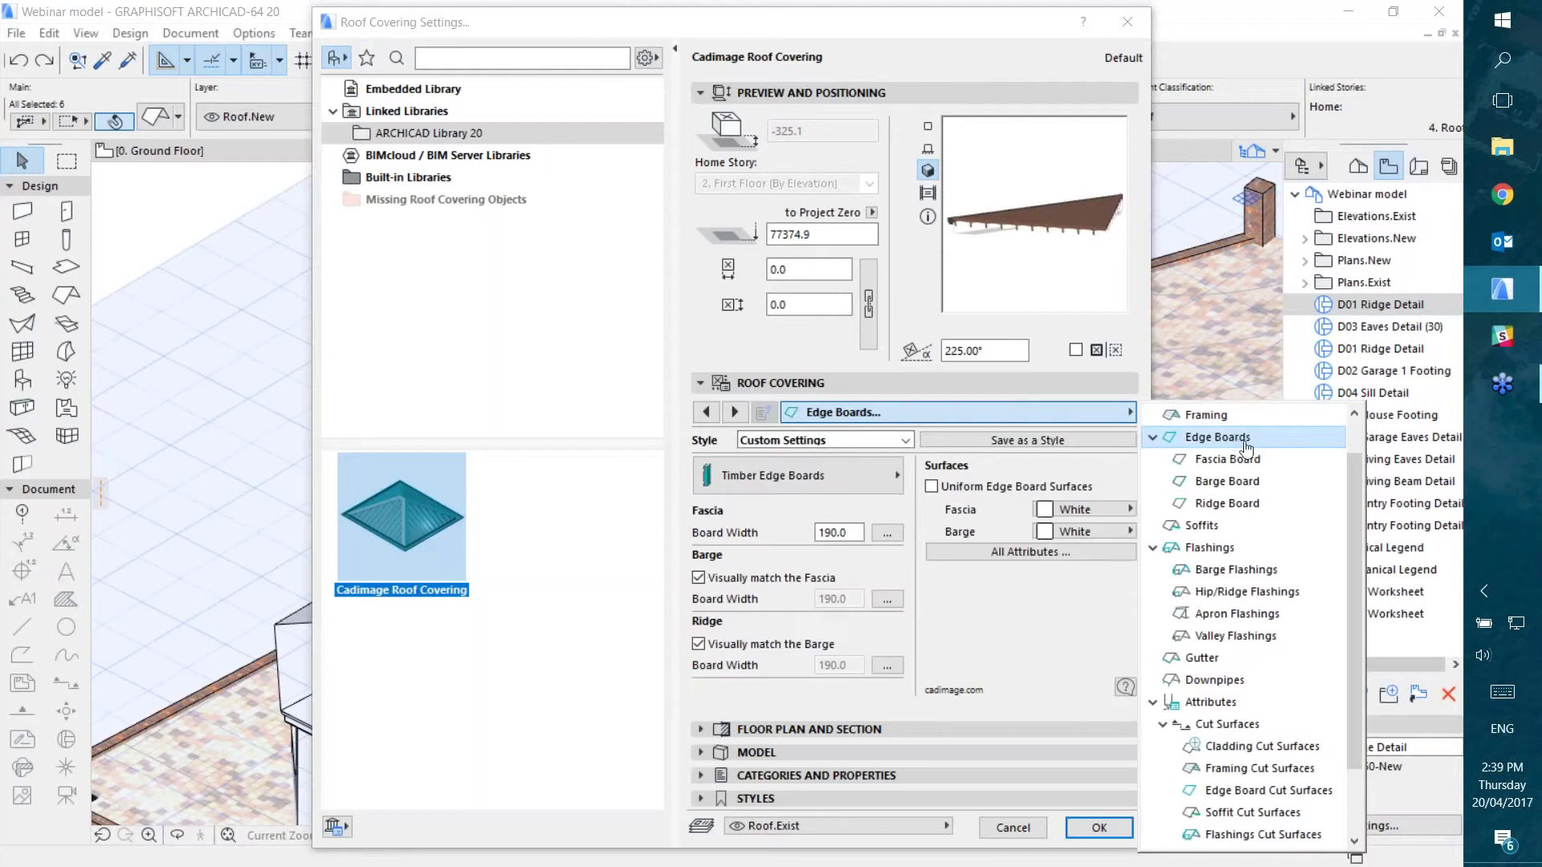
click(1237, 471)
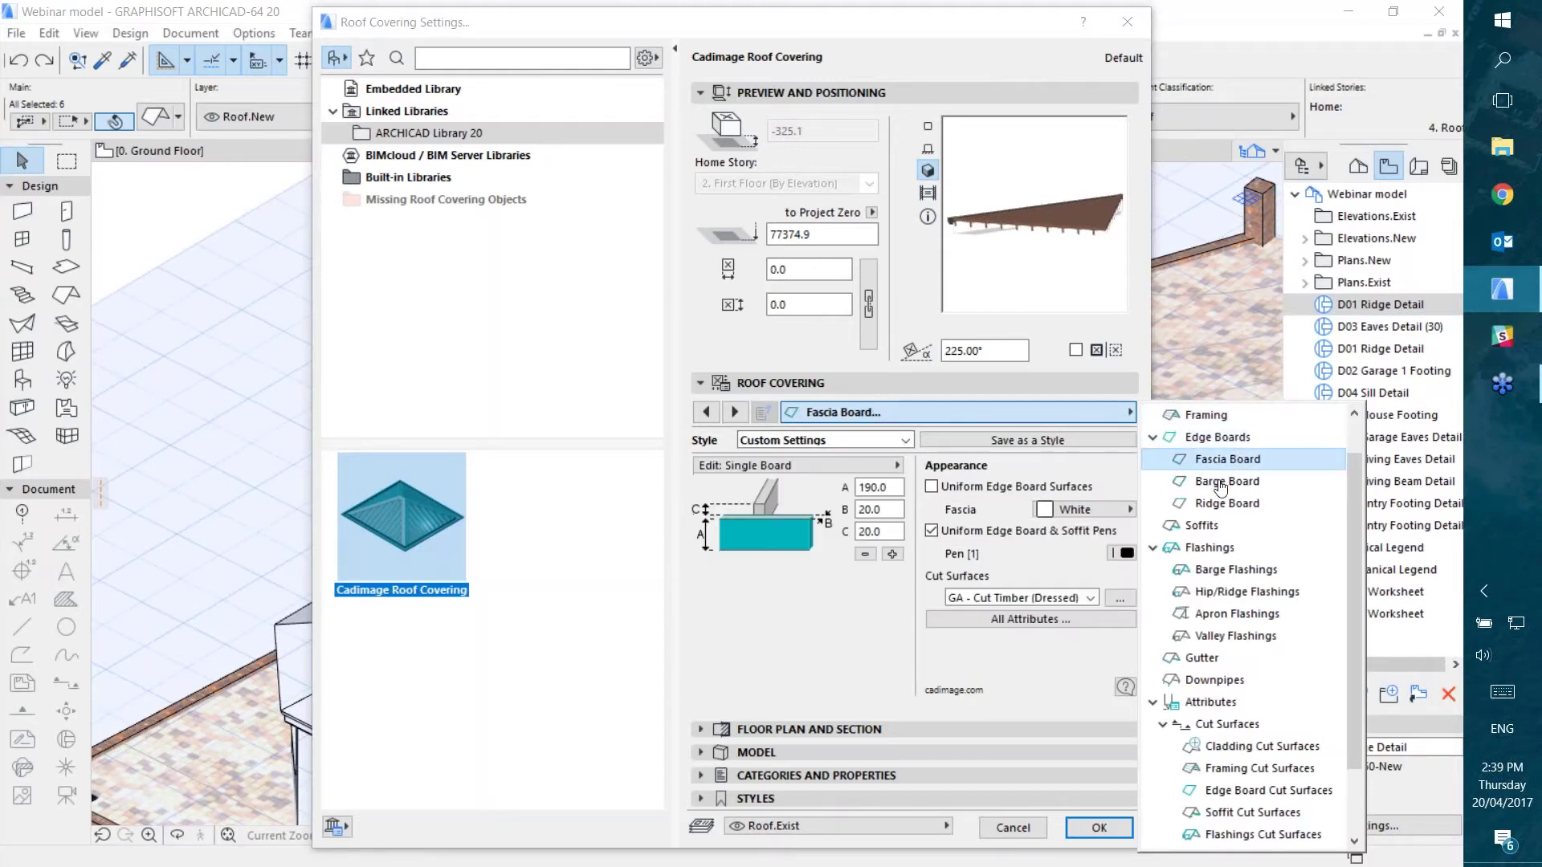
click(1227, 481)
click(1224, 504)
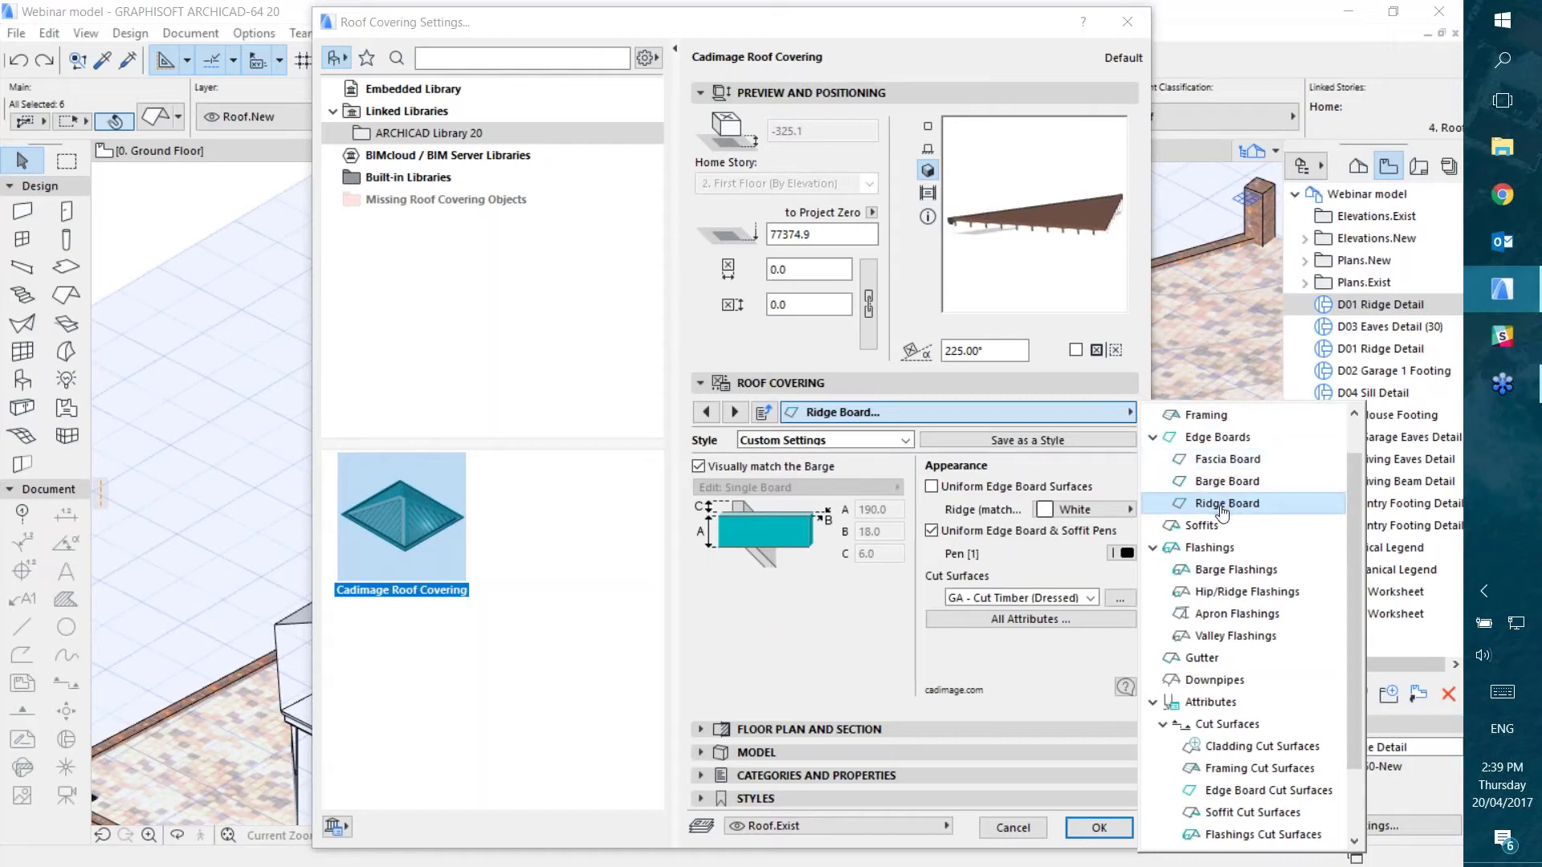
click(1202, 528)
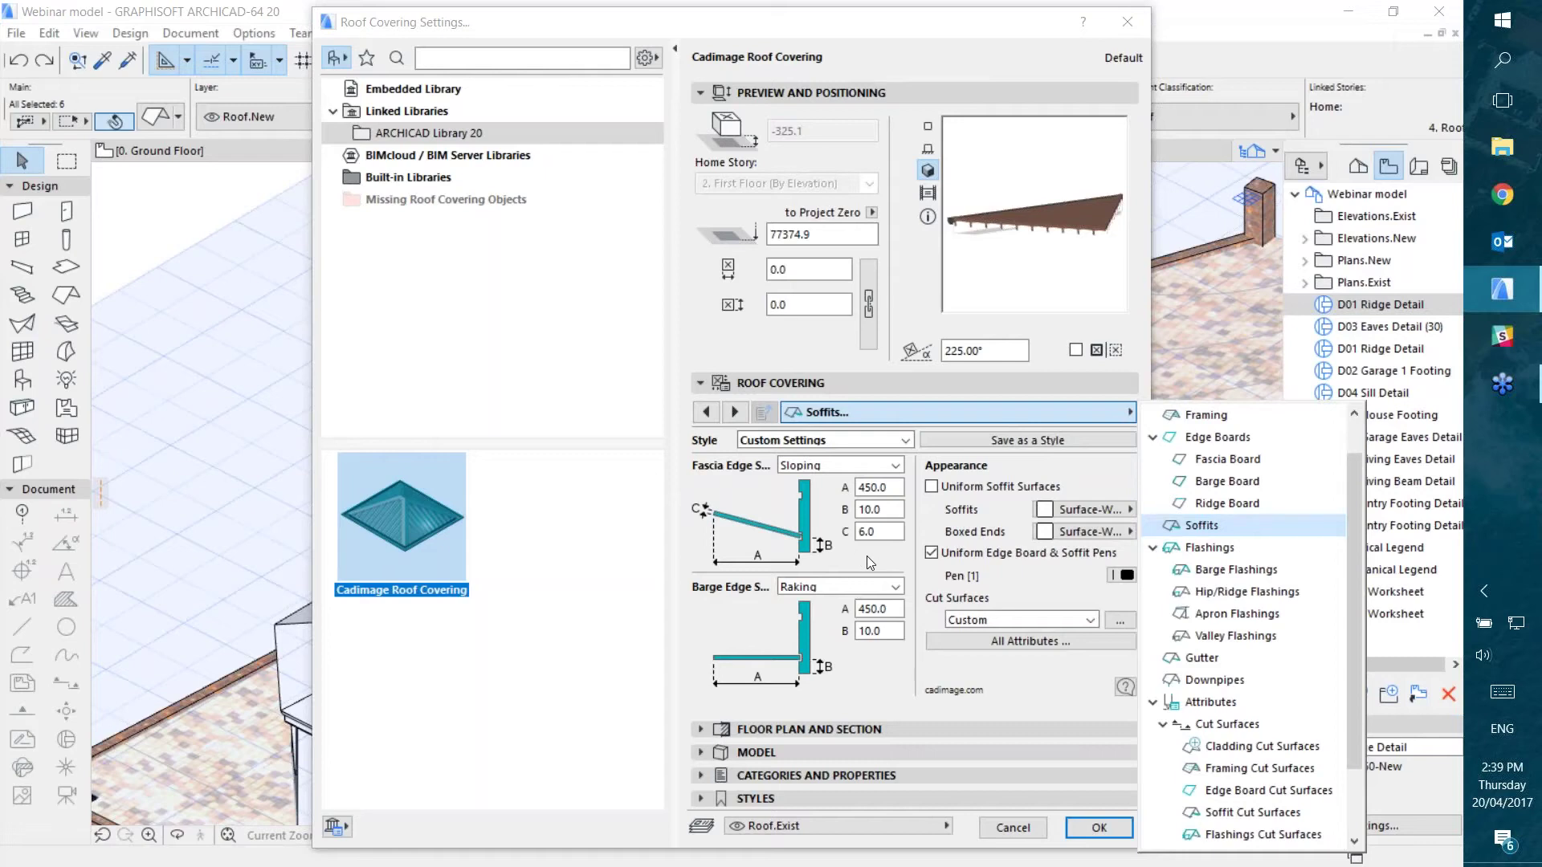
click(1222, 506)
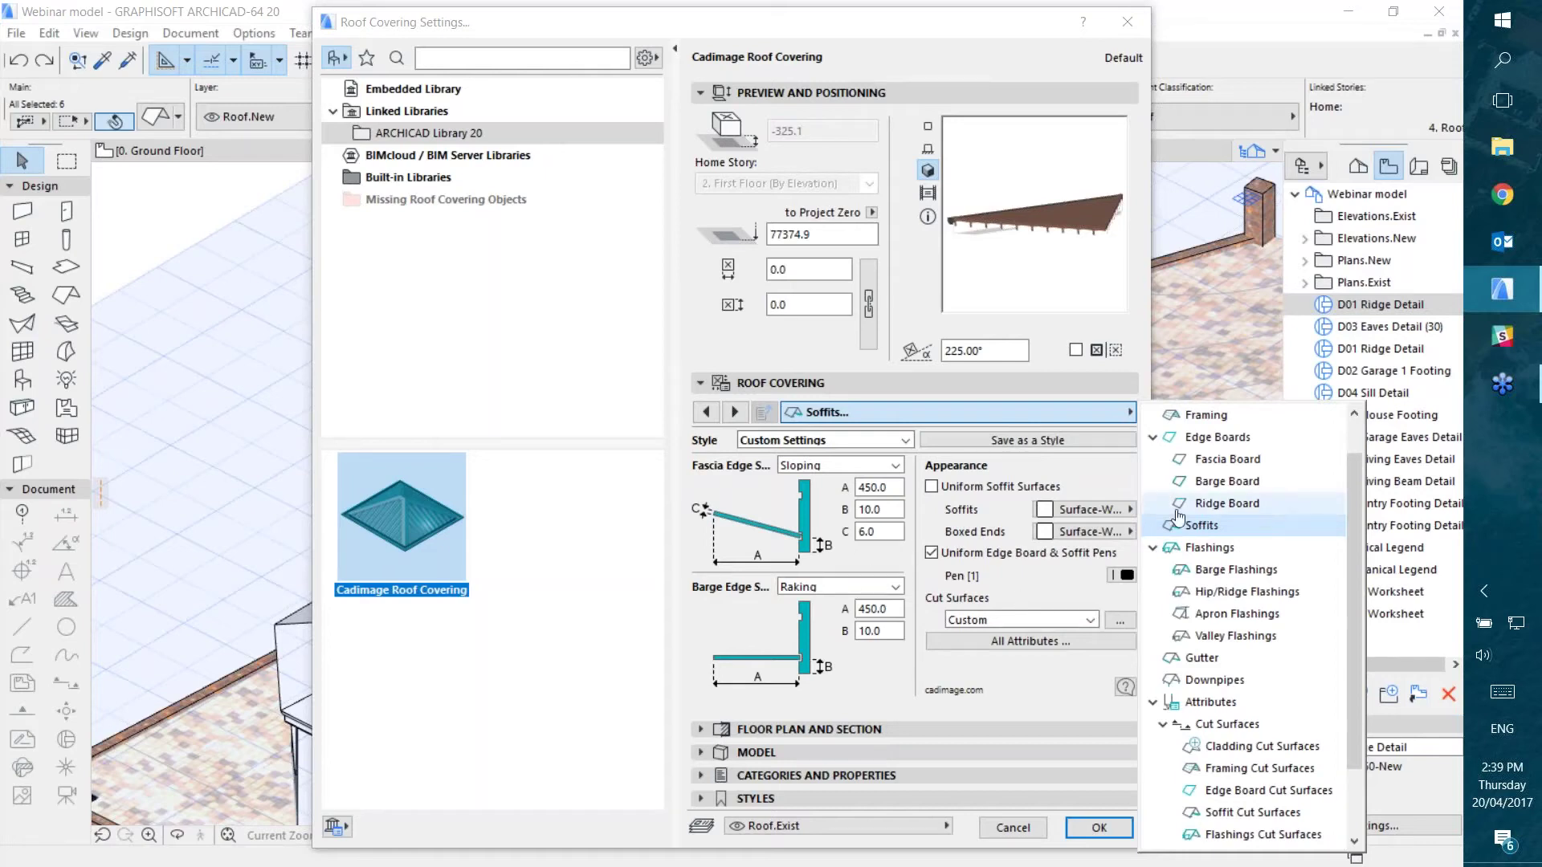
click(1225, 480)
click(1226, 464)
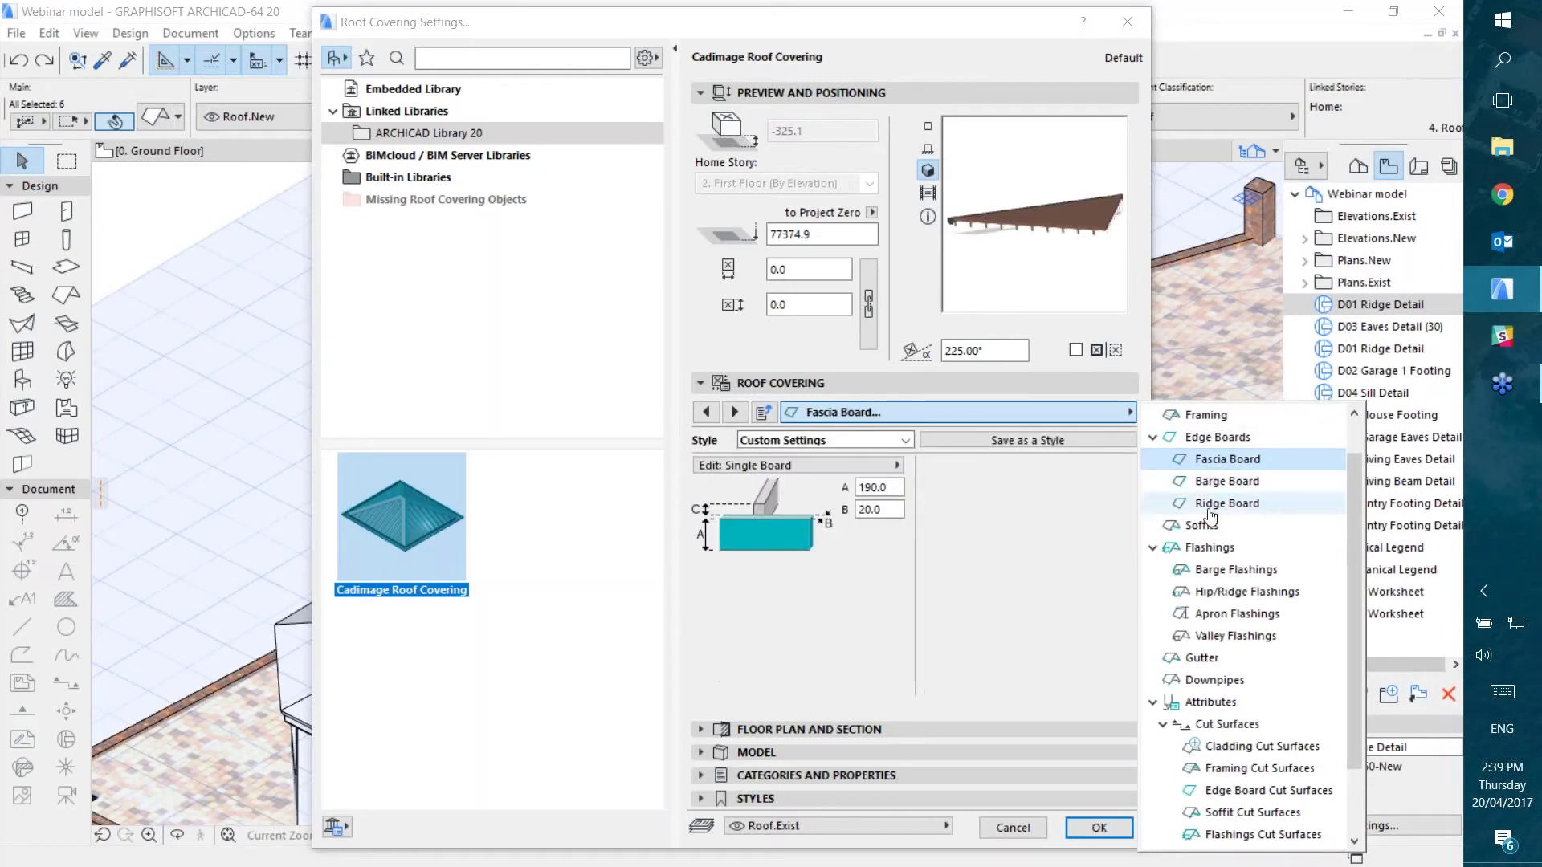
click(1204, 525)
Step: Go through the roof covering's barge, hip/ridge, apron and valley flashing settings
click(1217, 550)
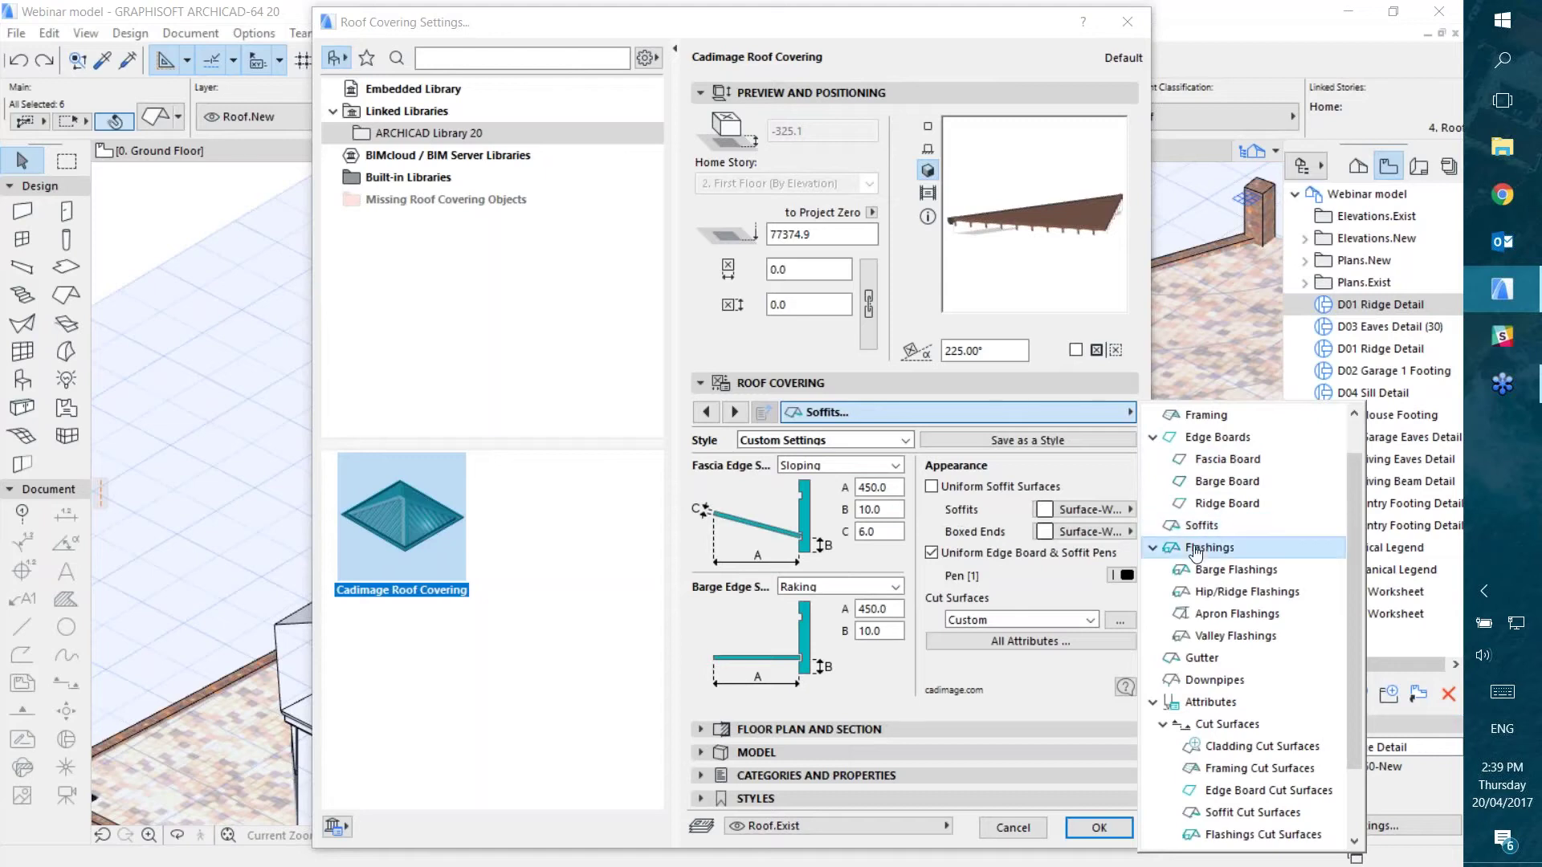
click(1227, 571)
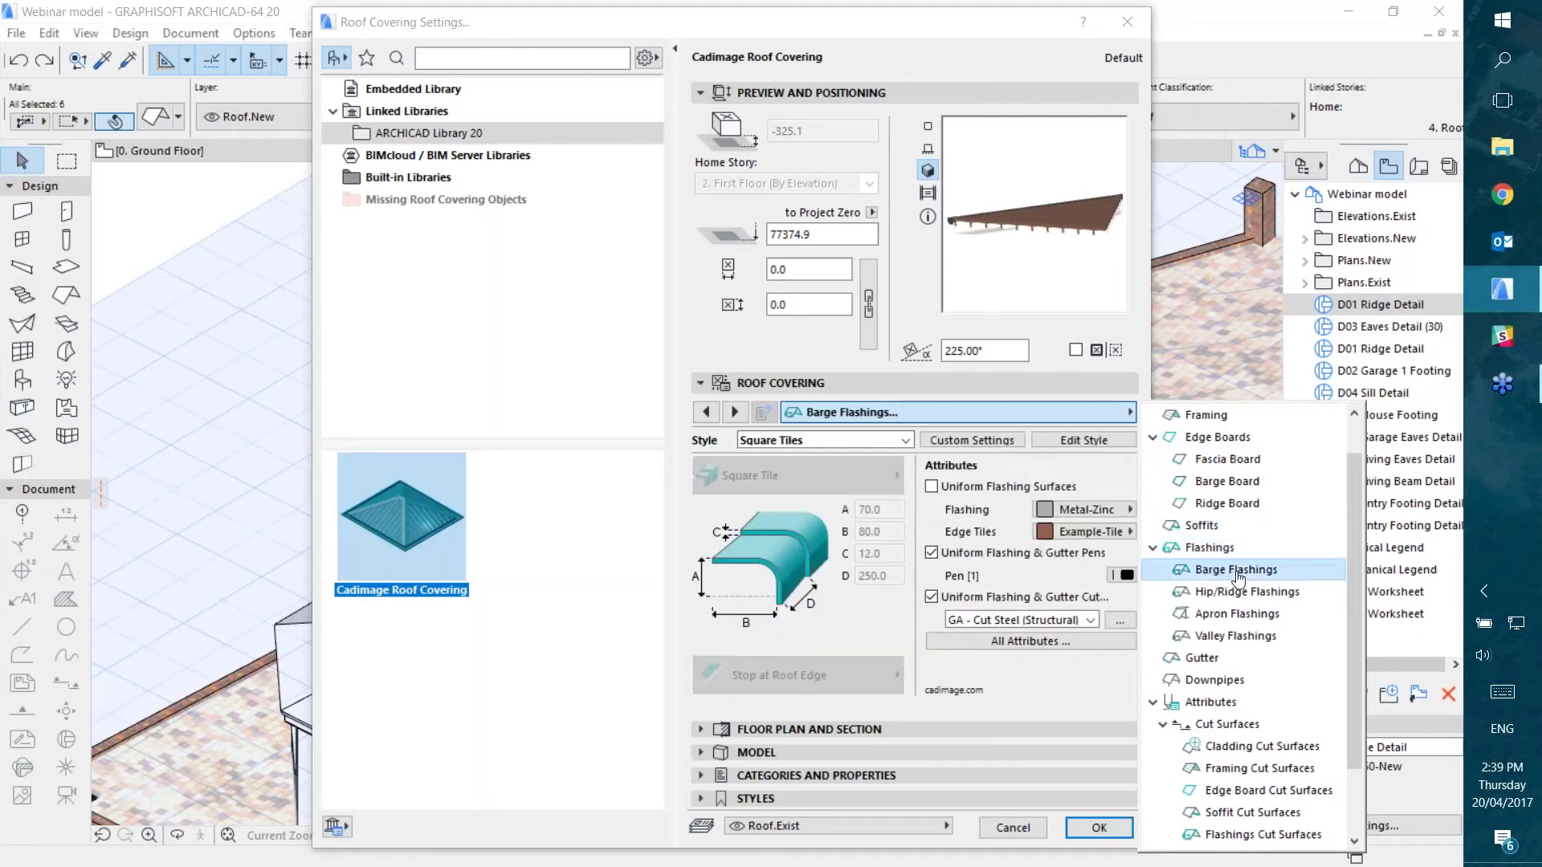
click(1221, 594)
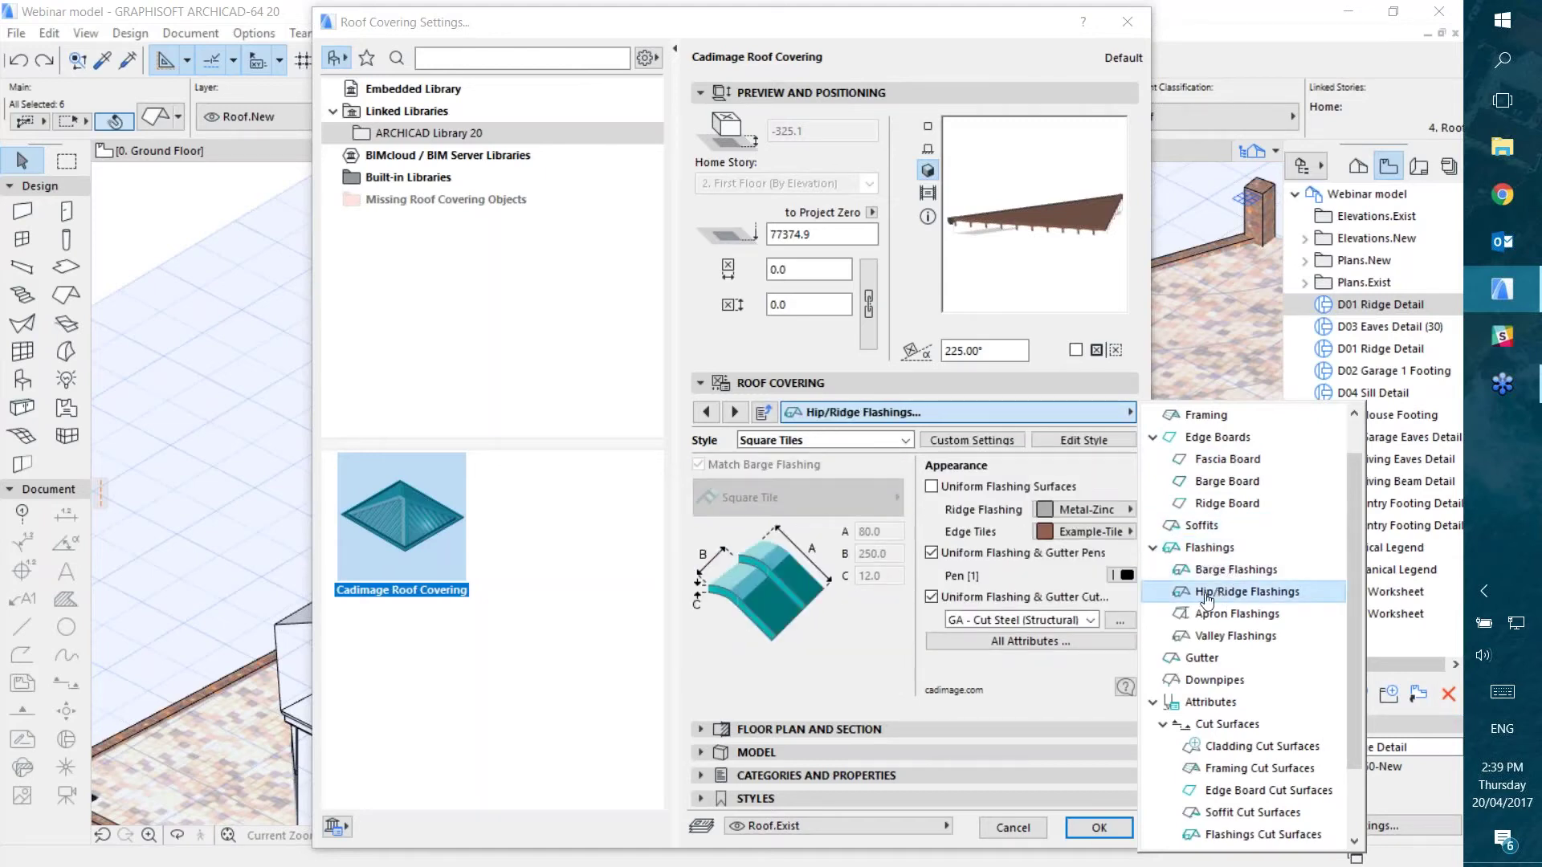
click(1228, 614)
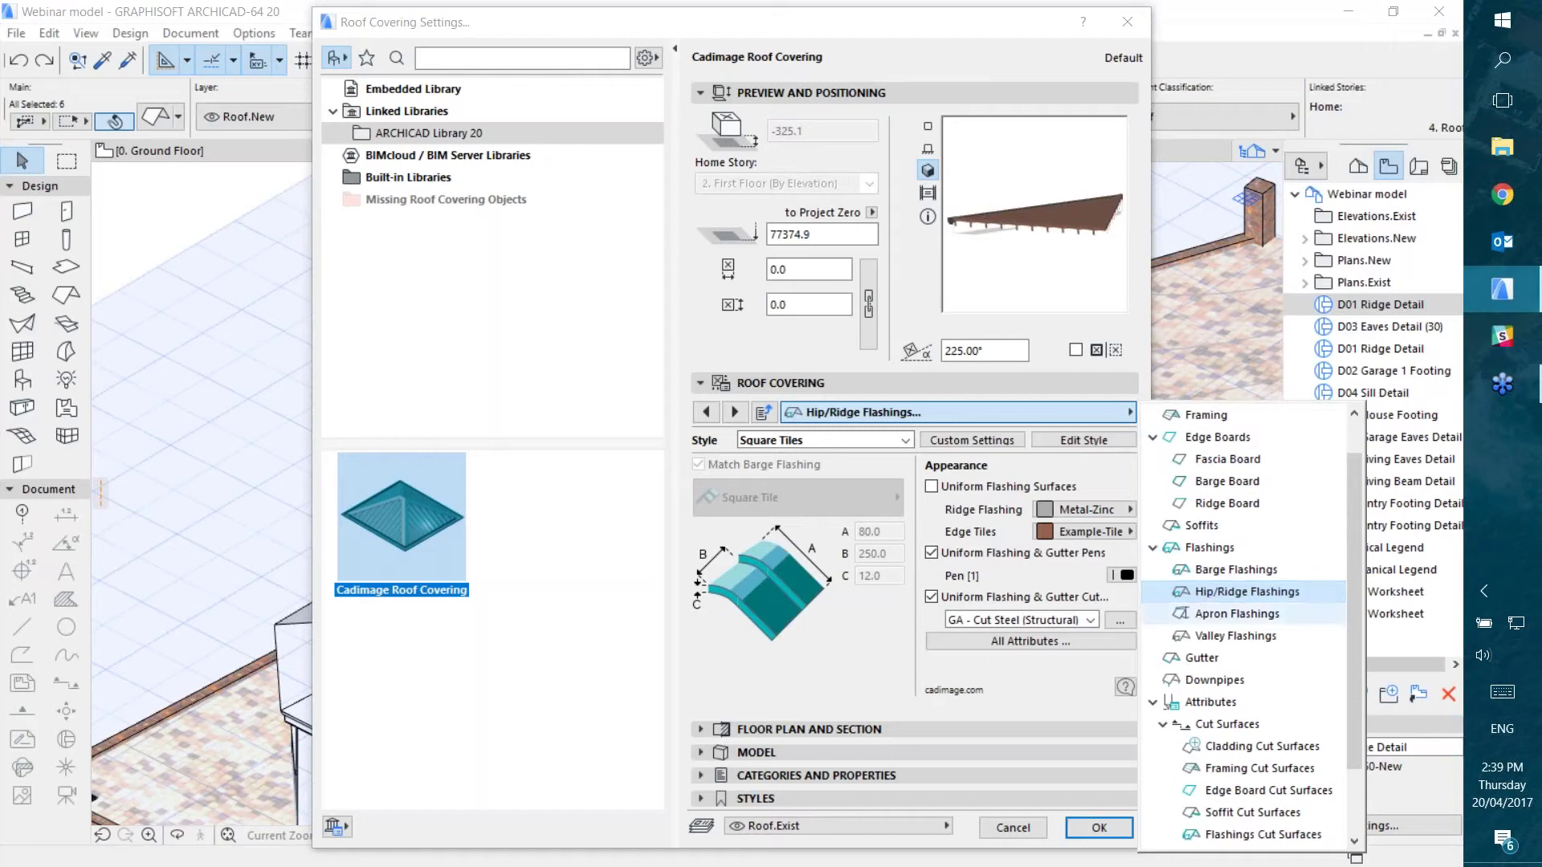
click(1229, 637)
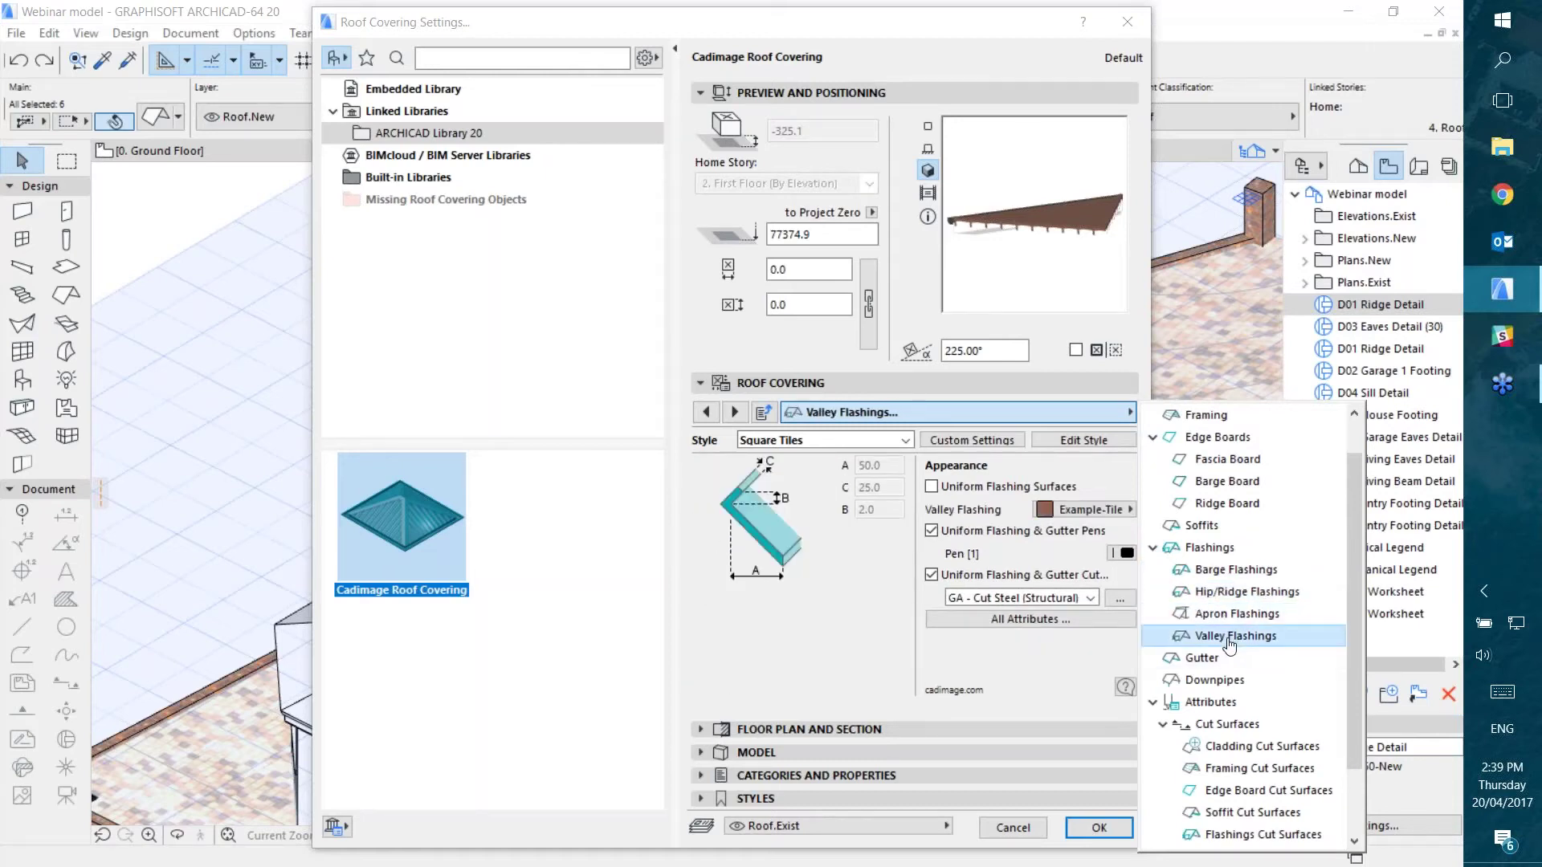
Step: Change the roof covering's gutter profile to Colonial
click(1205, 658)
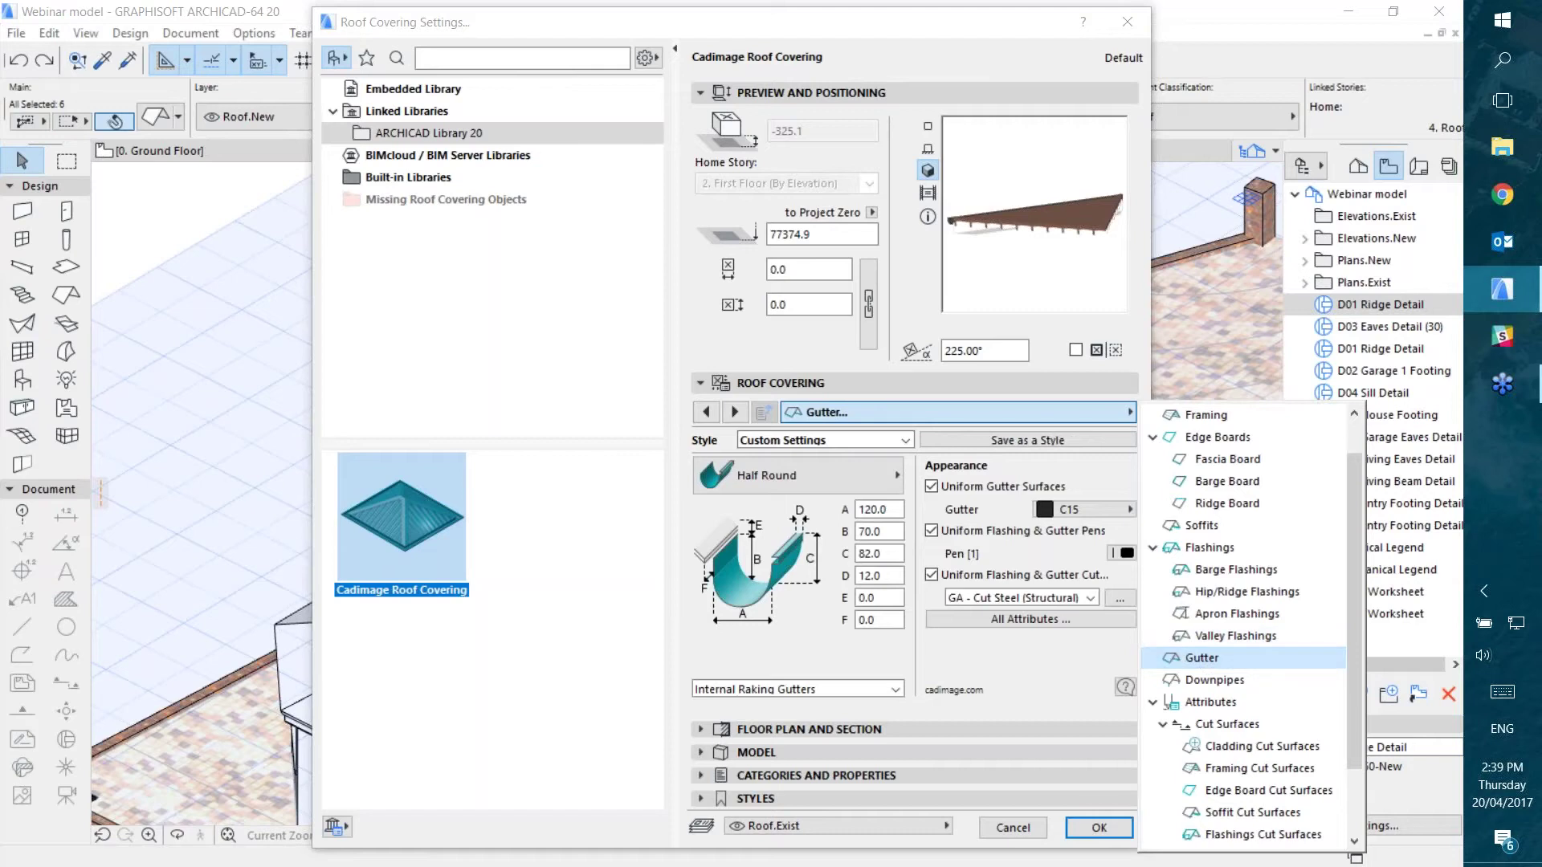
click(802, 476)
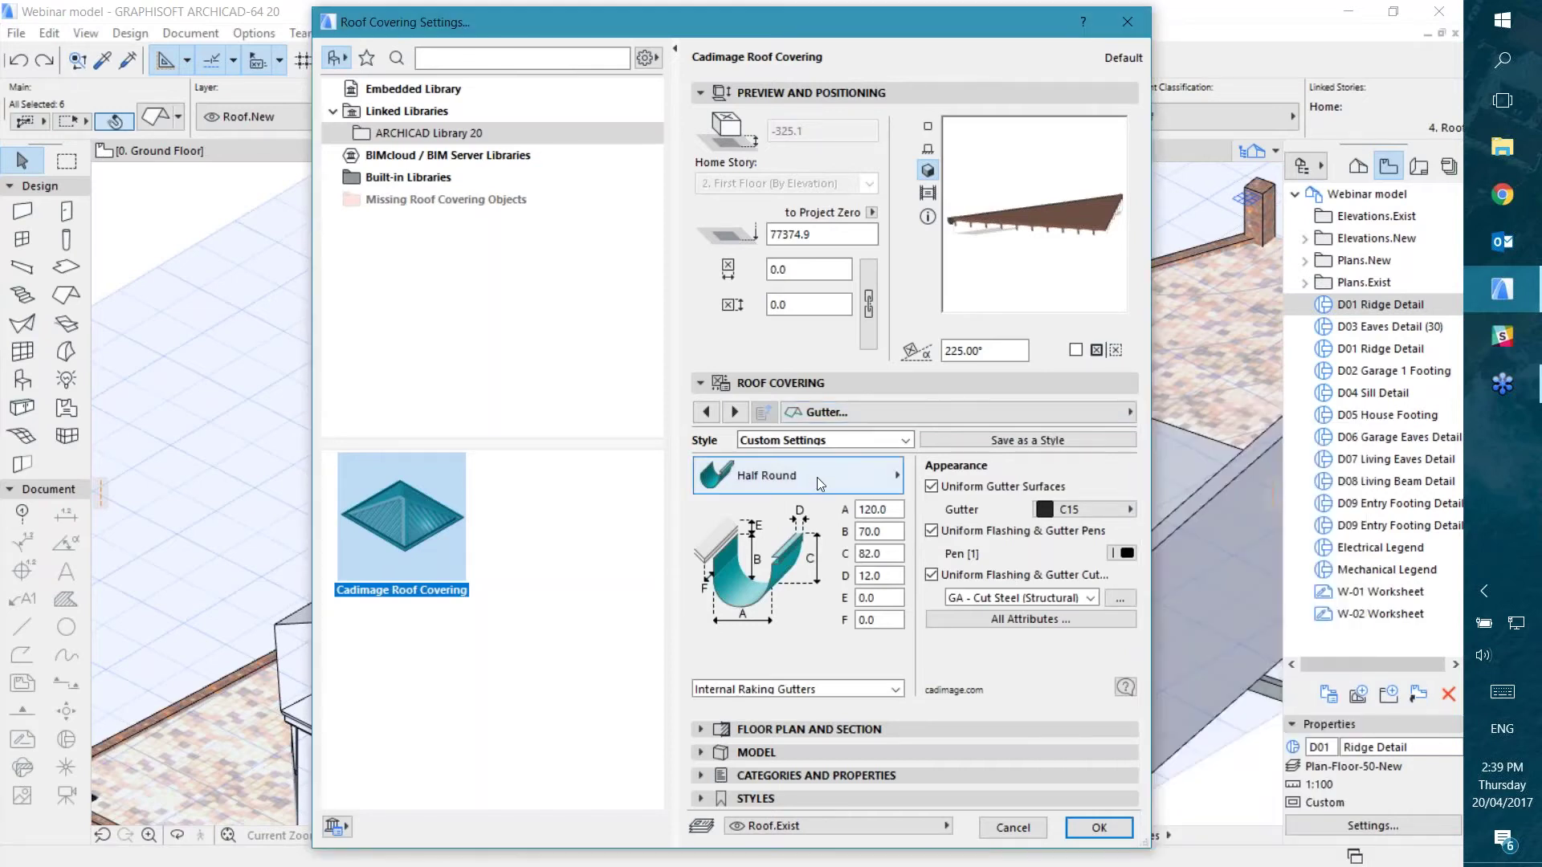
click(816, 477)
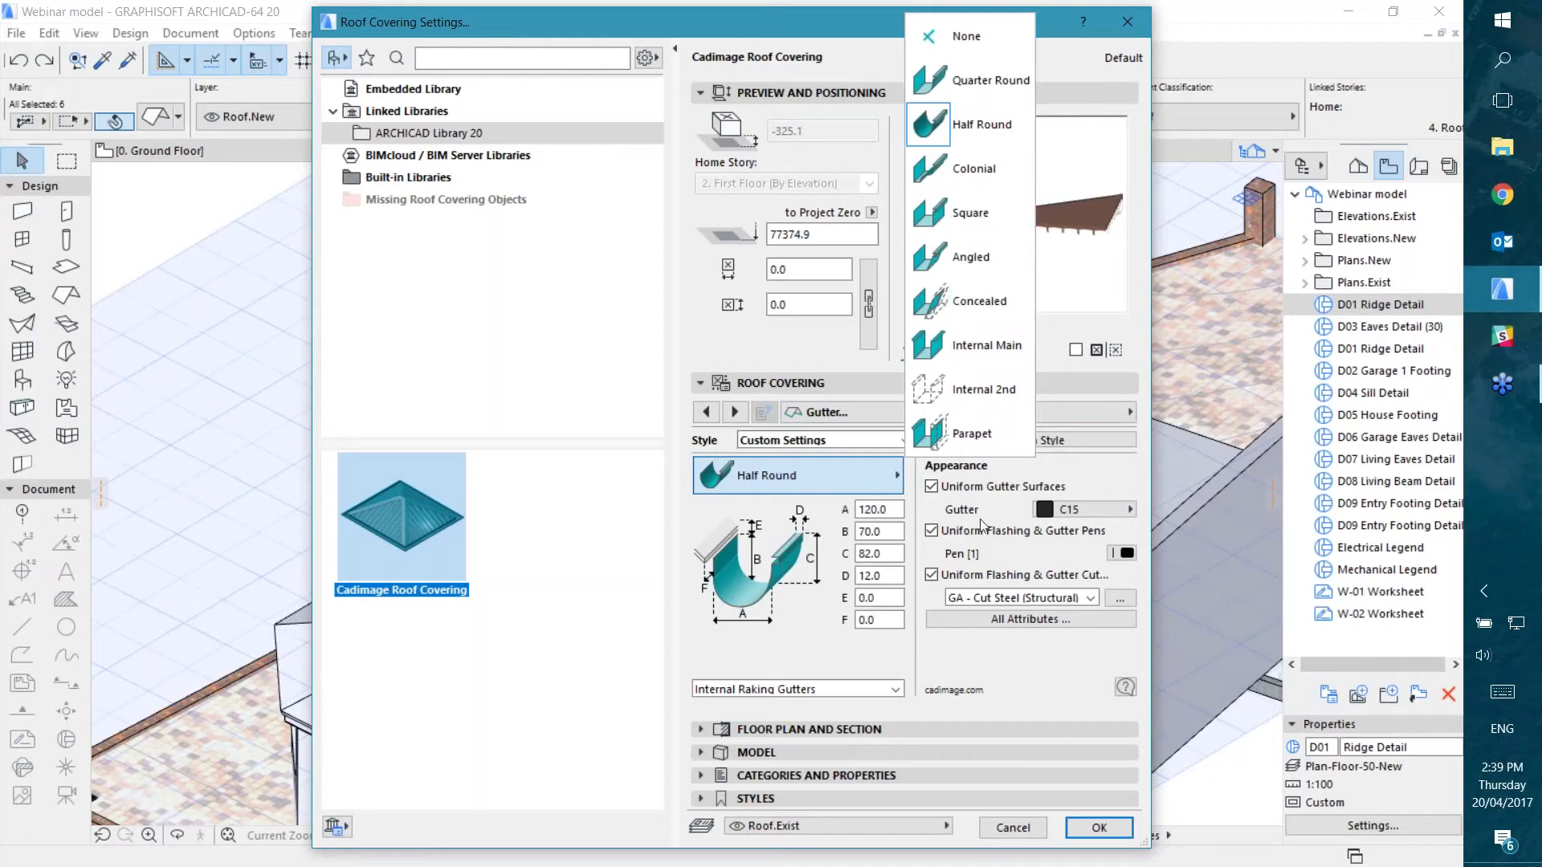
click(972, 168)
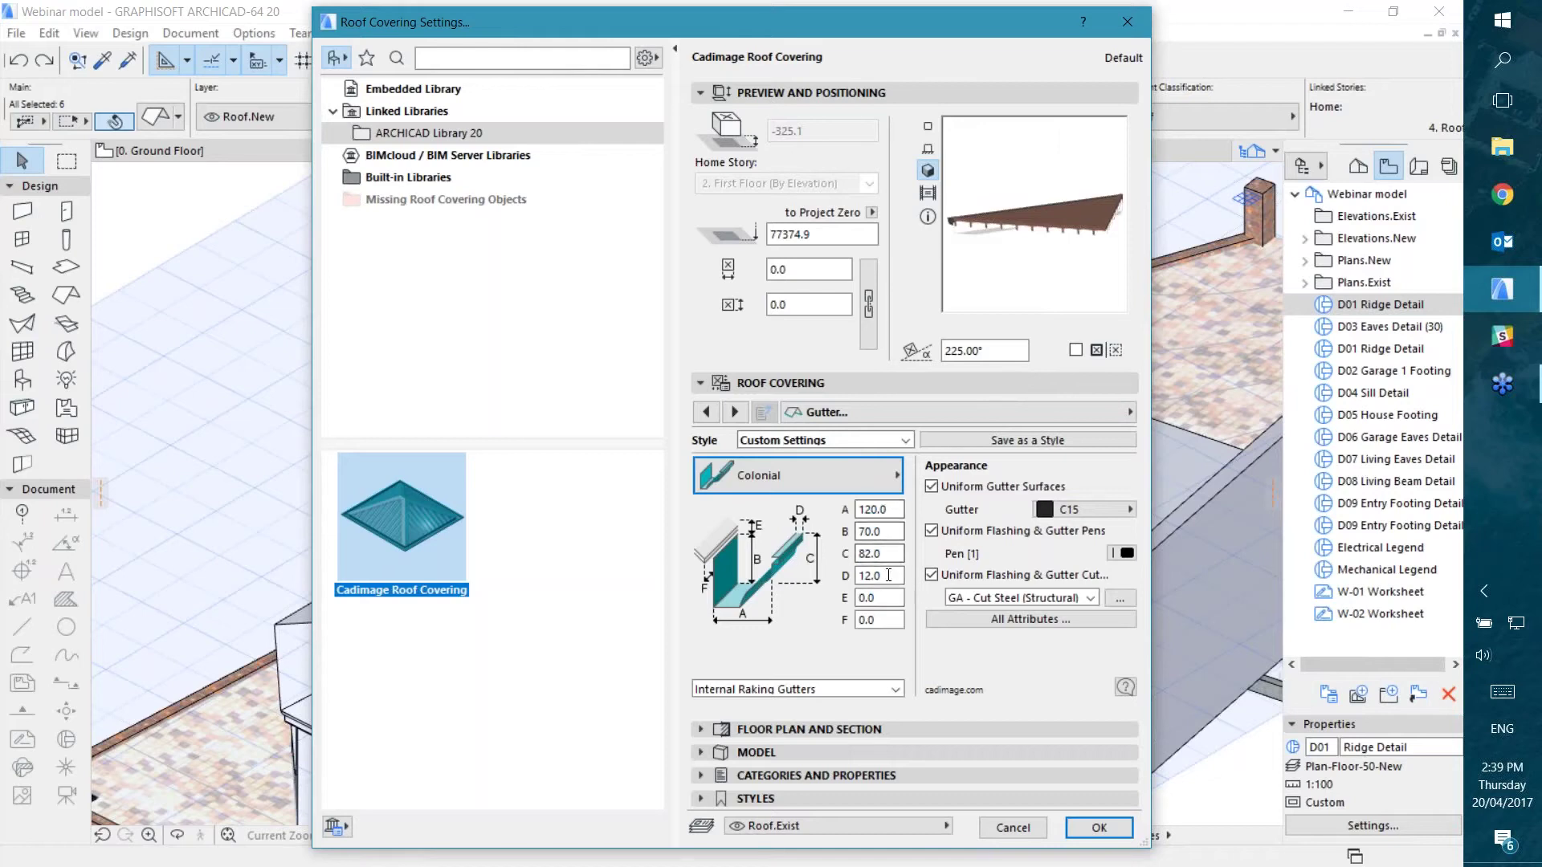
Step: Review the roof covering's downpipe settings and its surface attributes
click(961, 413)
click(1208, 592)
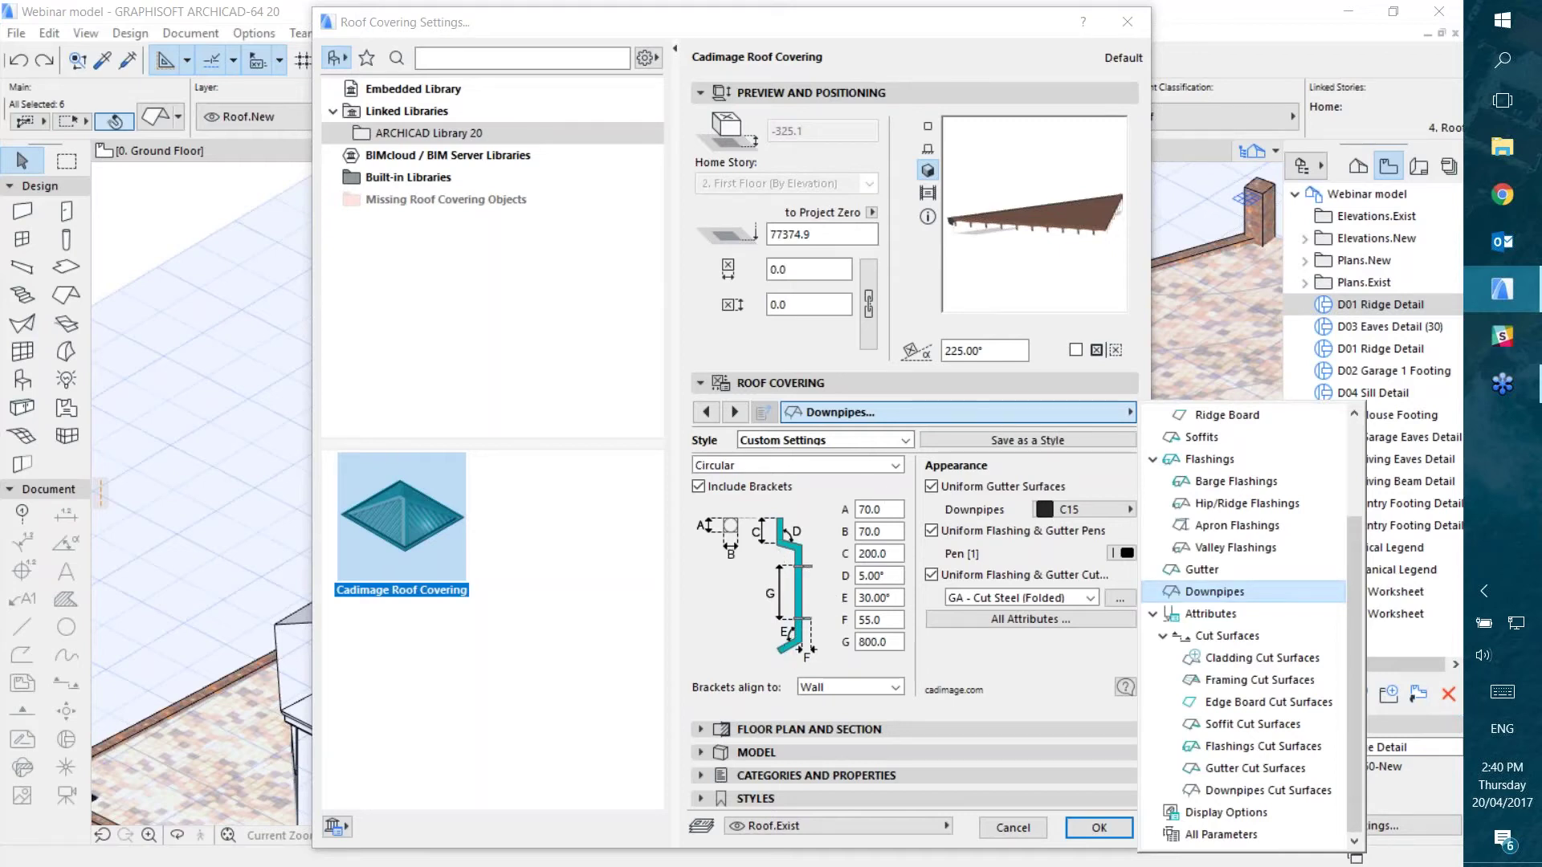
click(1222, 616)
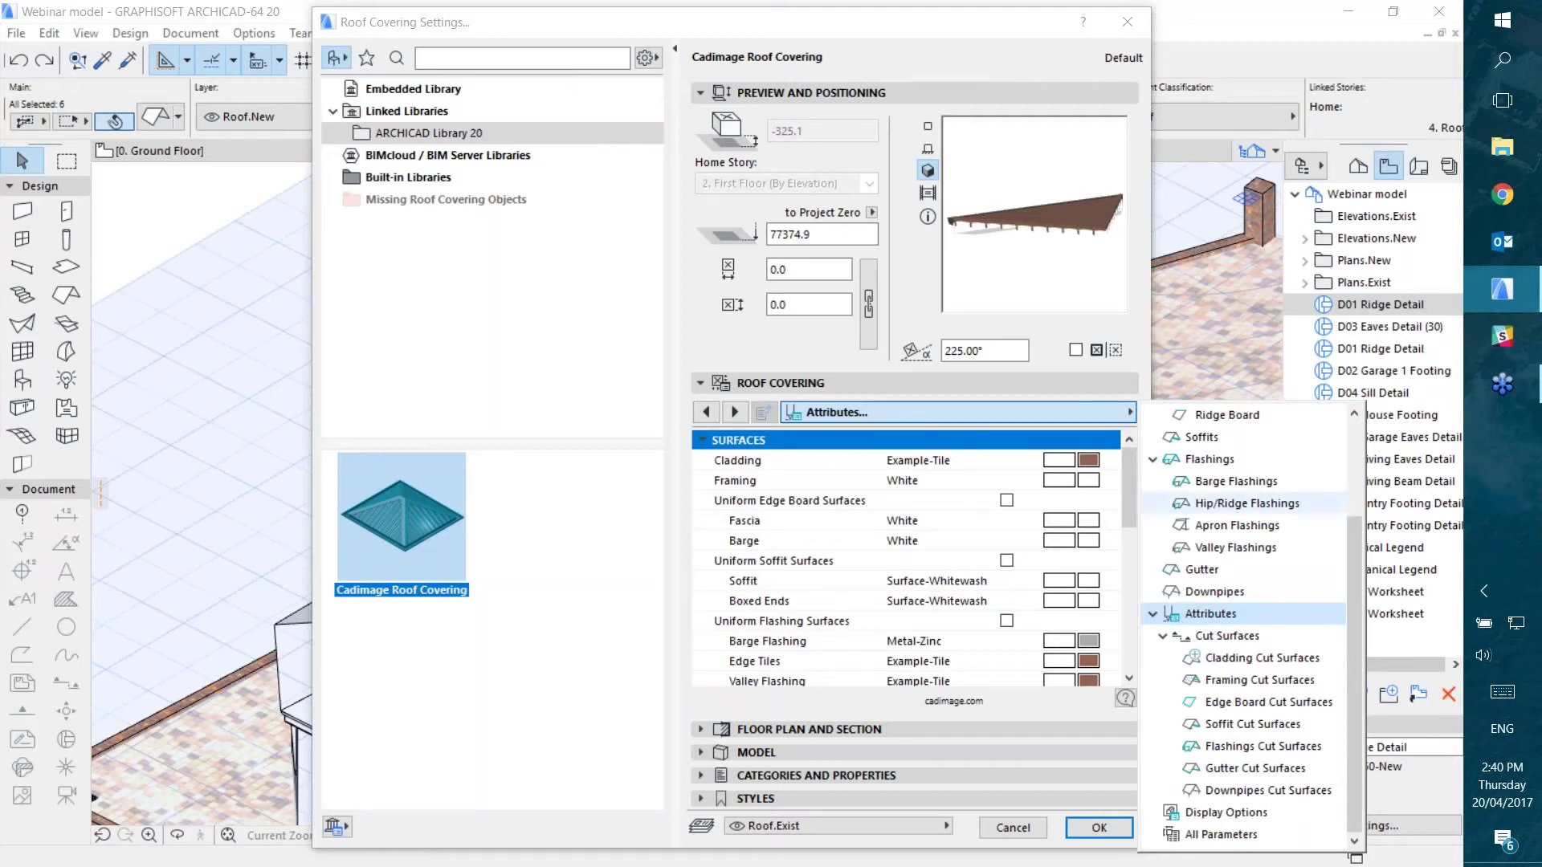
Step: Go through the cut surface settings for the cladding, framing, edge boards, soffits, flashings and downpipes
click(1227, 636)
click(1235, 665)
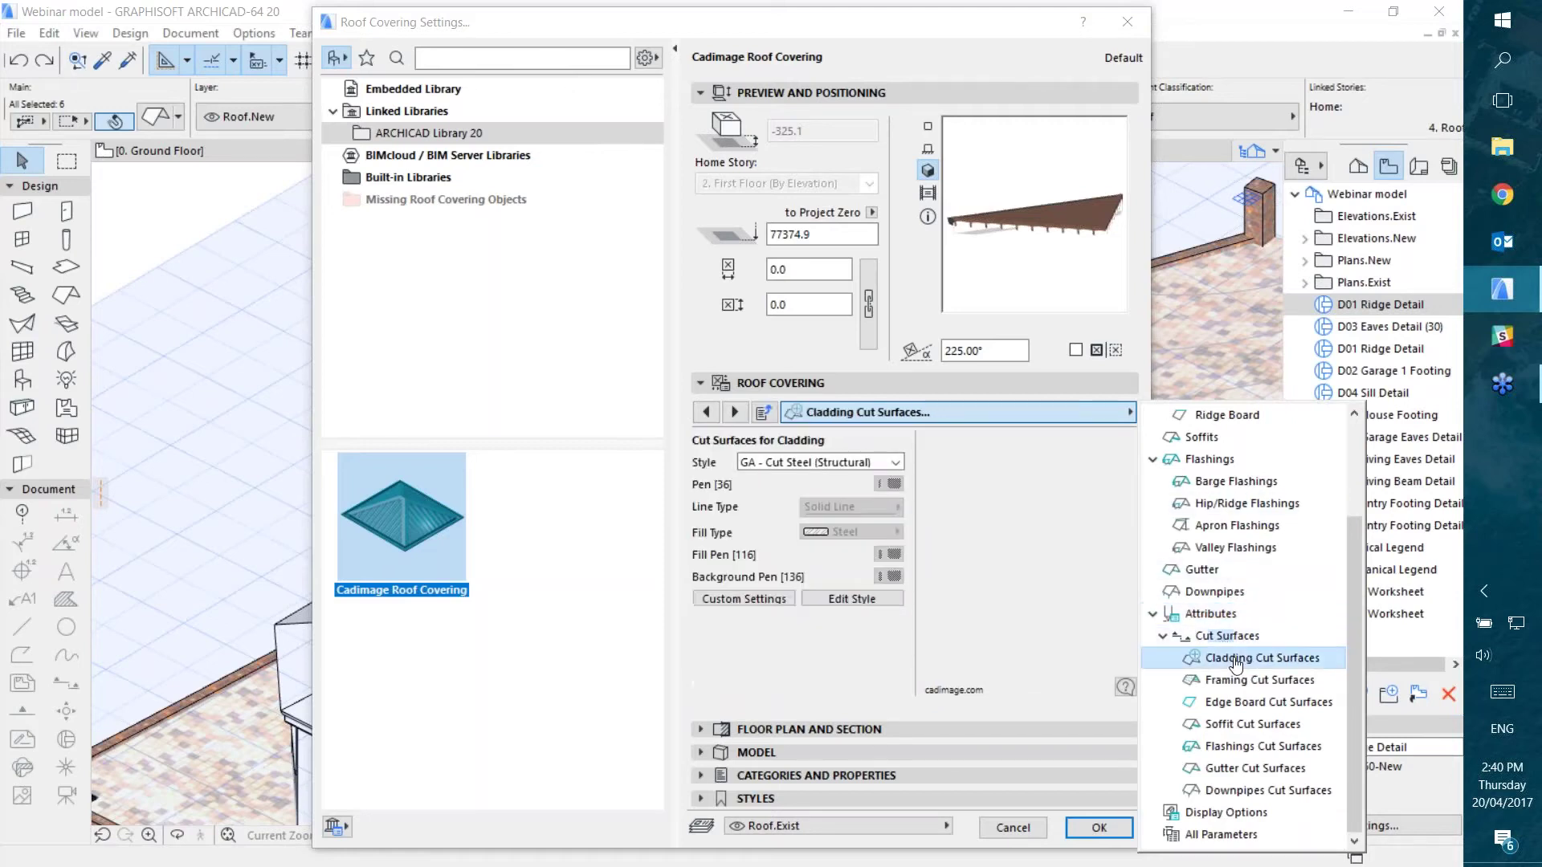
click(1241, 684)
click(1243, 703)
click(1245, 724)
click(1243, 746)
click(1248, 790)
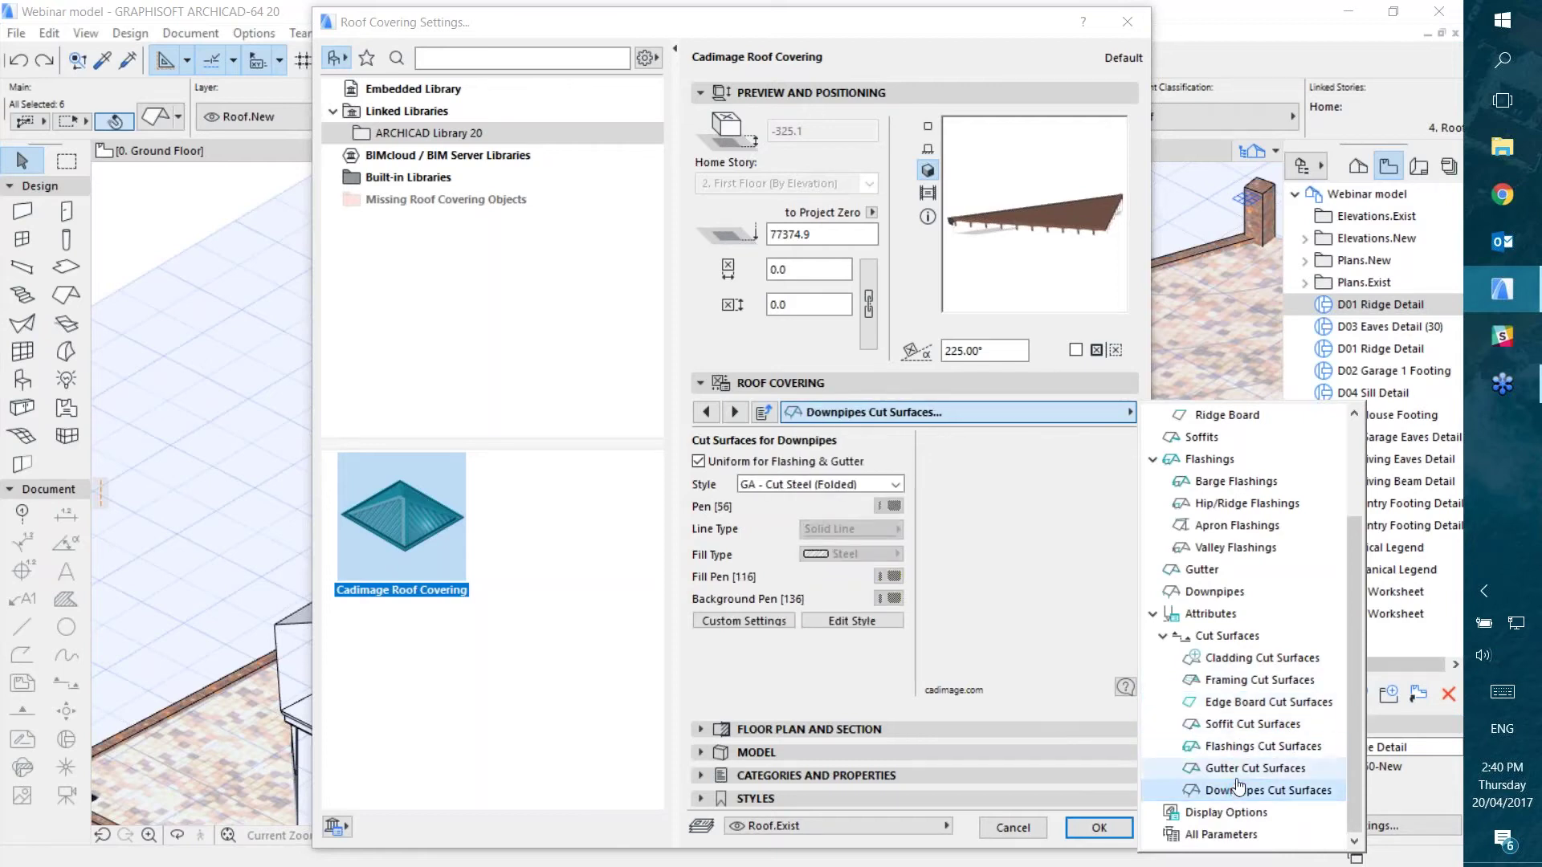
Step: Return to the covering's general configuration, accept the settings to generate the covering on the selected roofs, and clear the selection
scroll(1248, 771, up, 2)
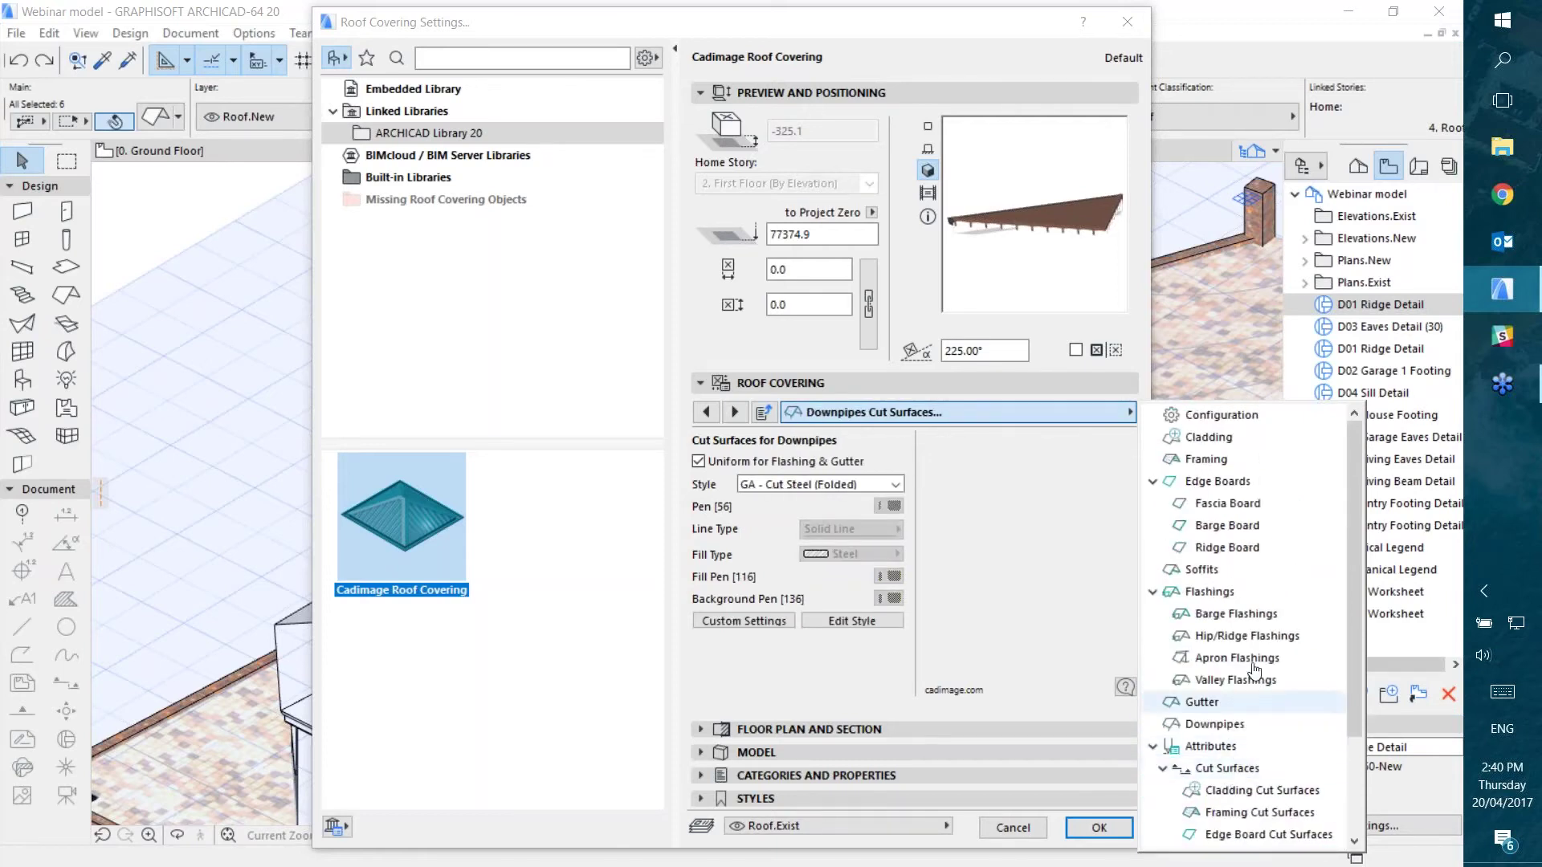
click(1214, 415)
click(1024, 586)
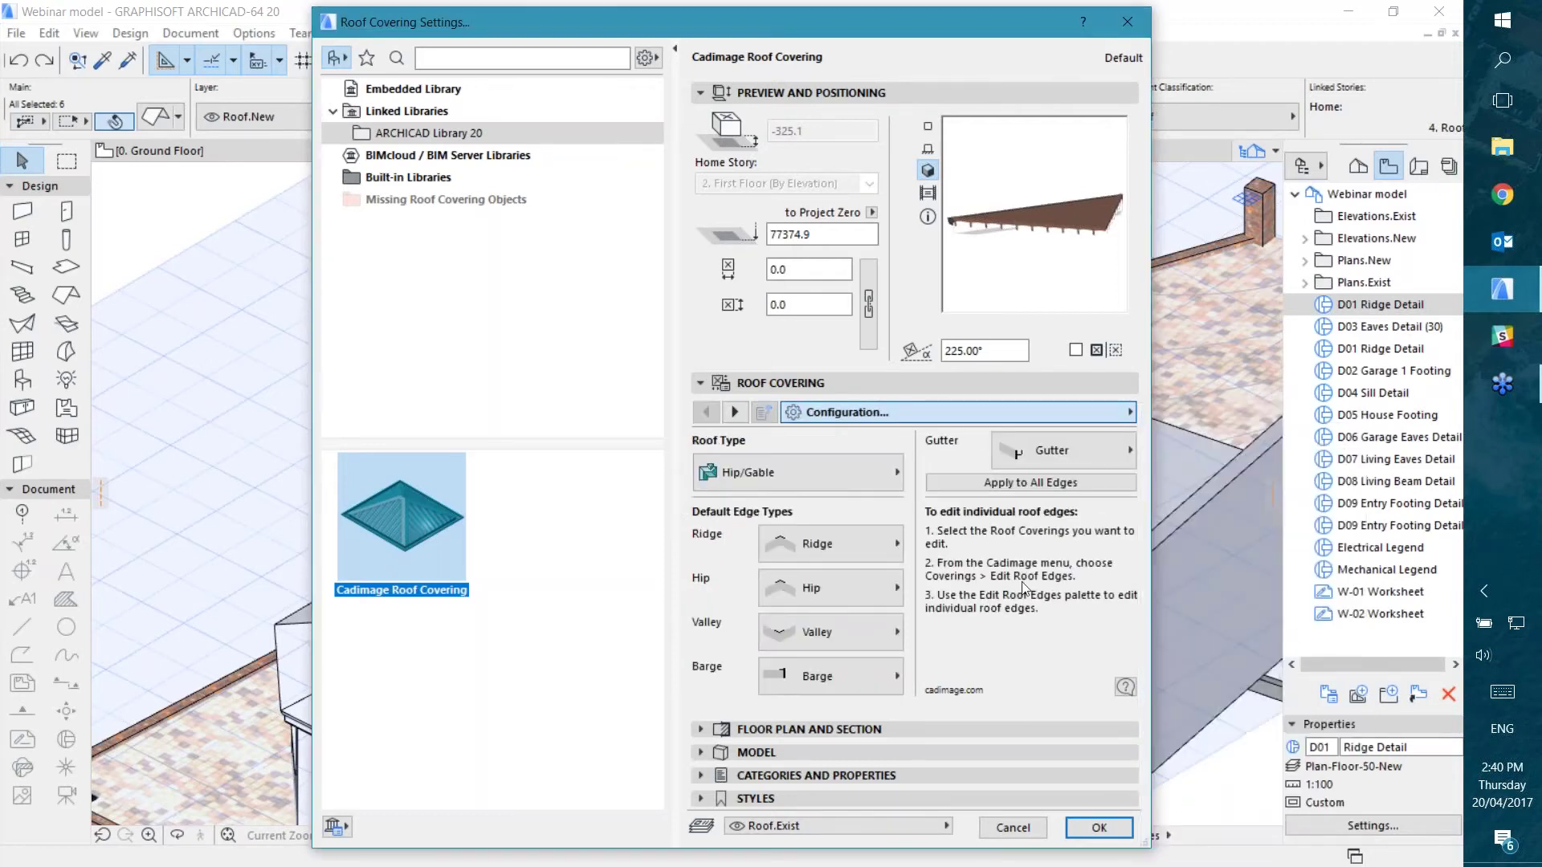
click(1099, 827)
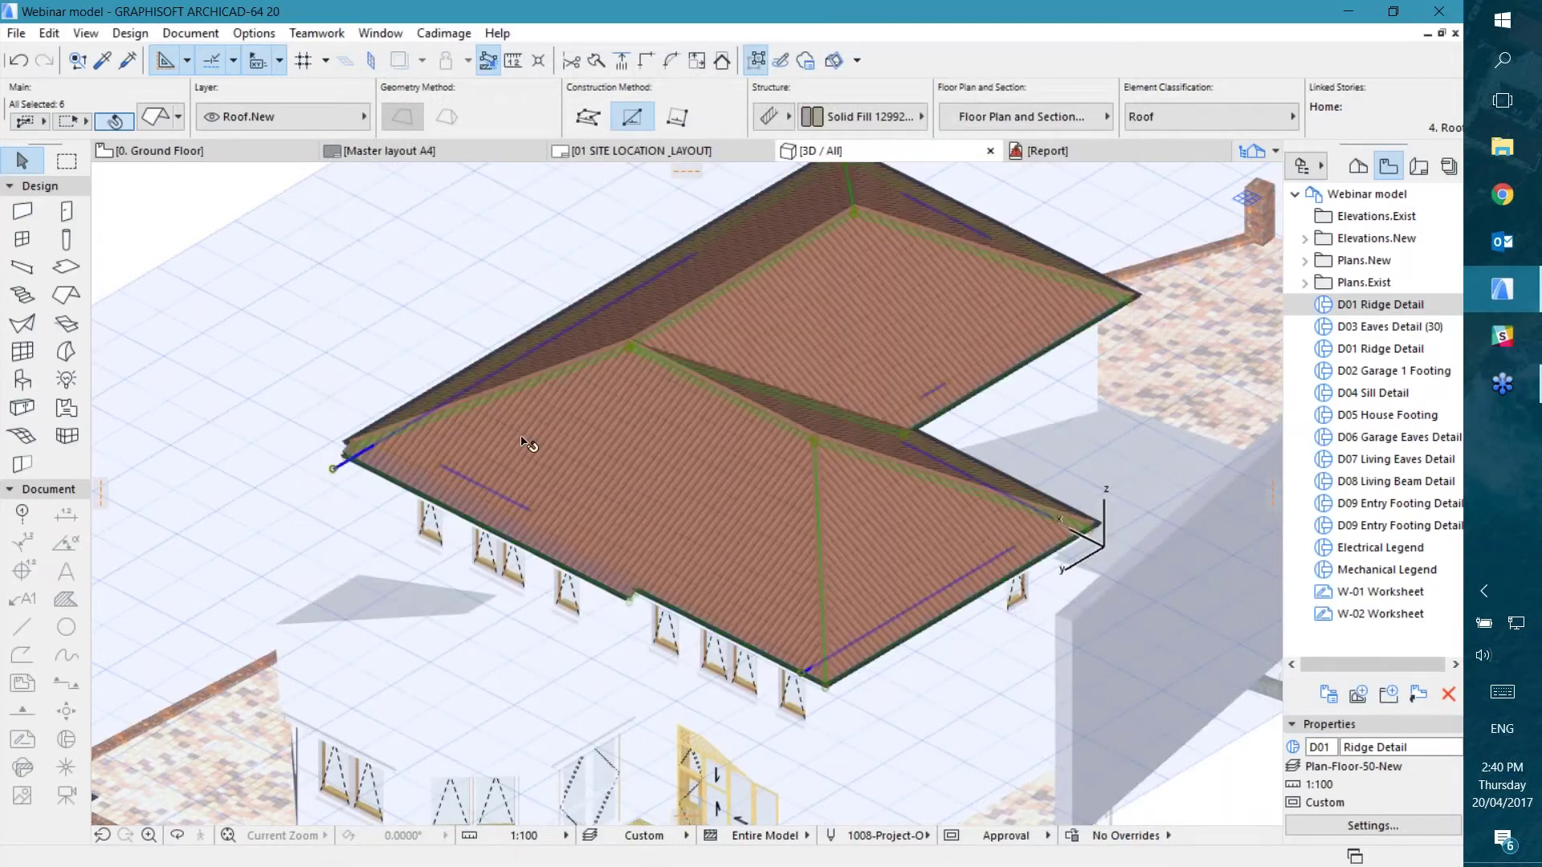
key(Escape)
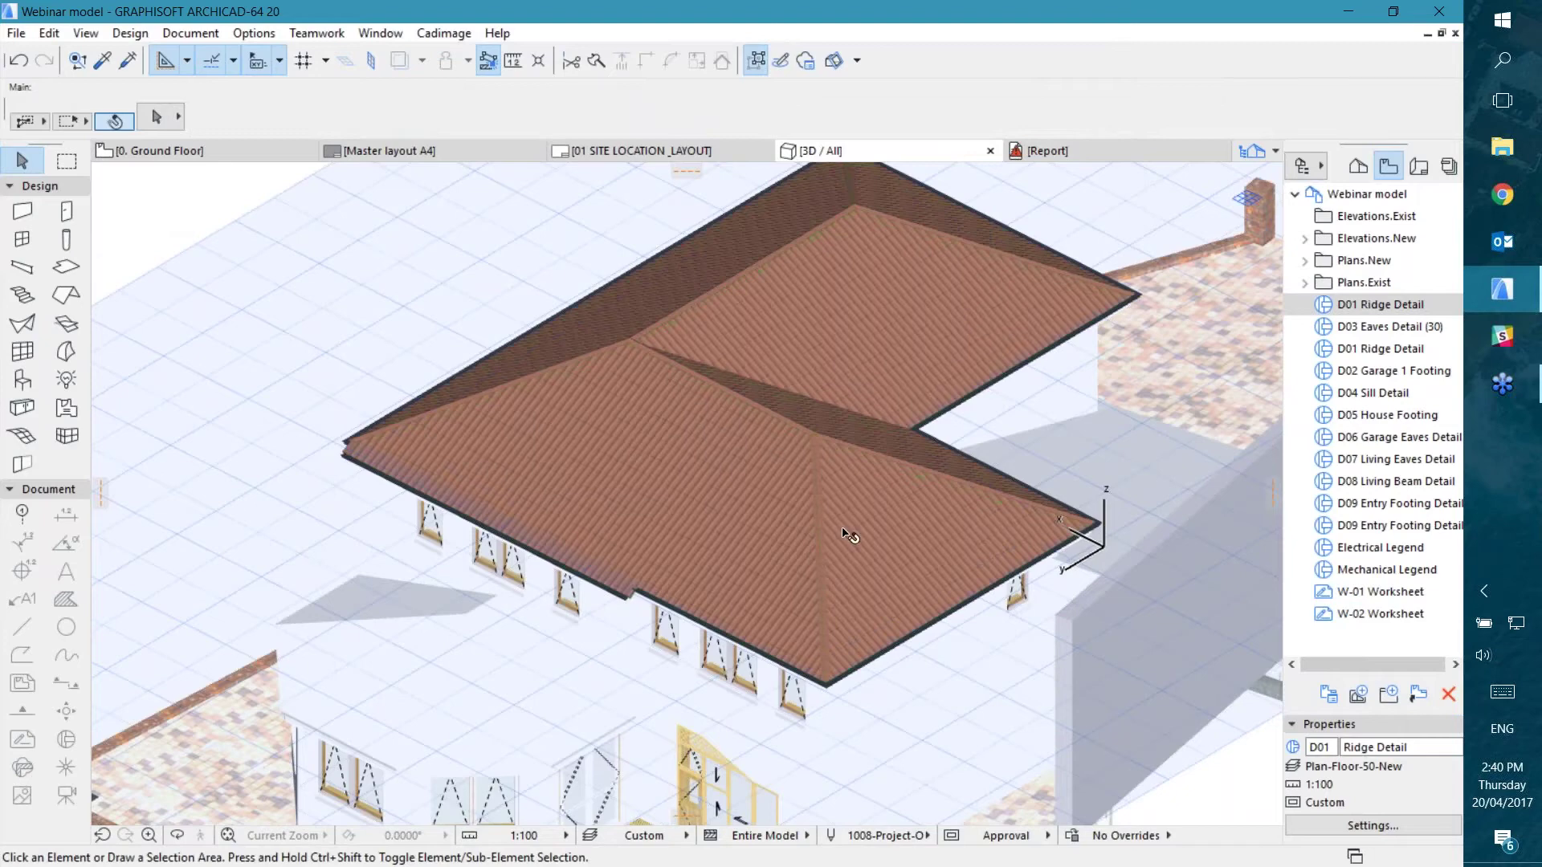
Step: Inspect the generated tile coverings on the main roof in close-up, including the hip and ridge tiles and the gutter edge
scroll(803, 527, up, 6)
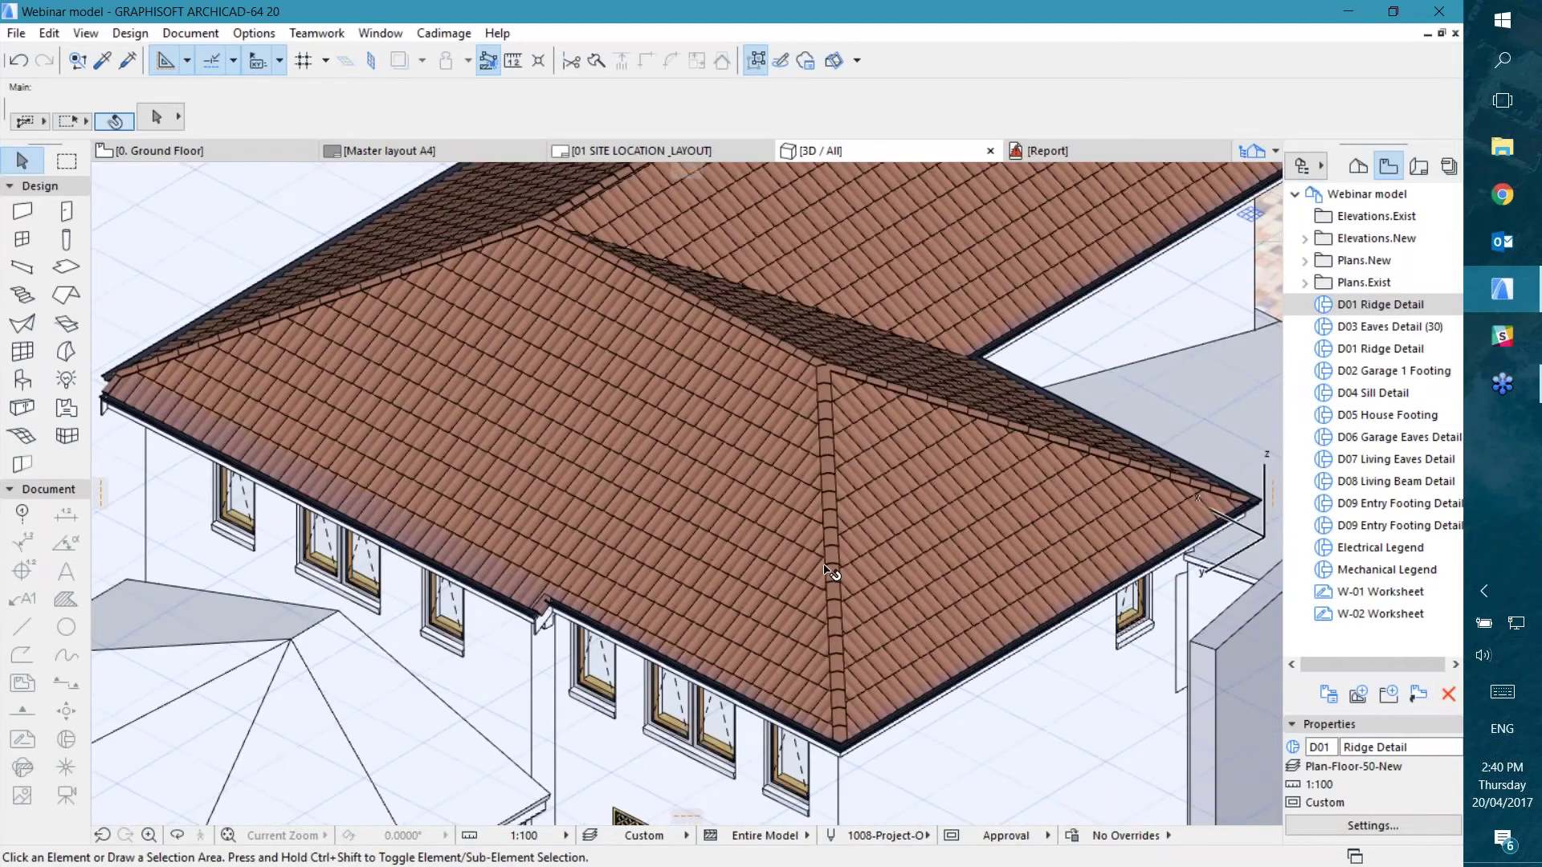
scroll(837, 564, up, 2)
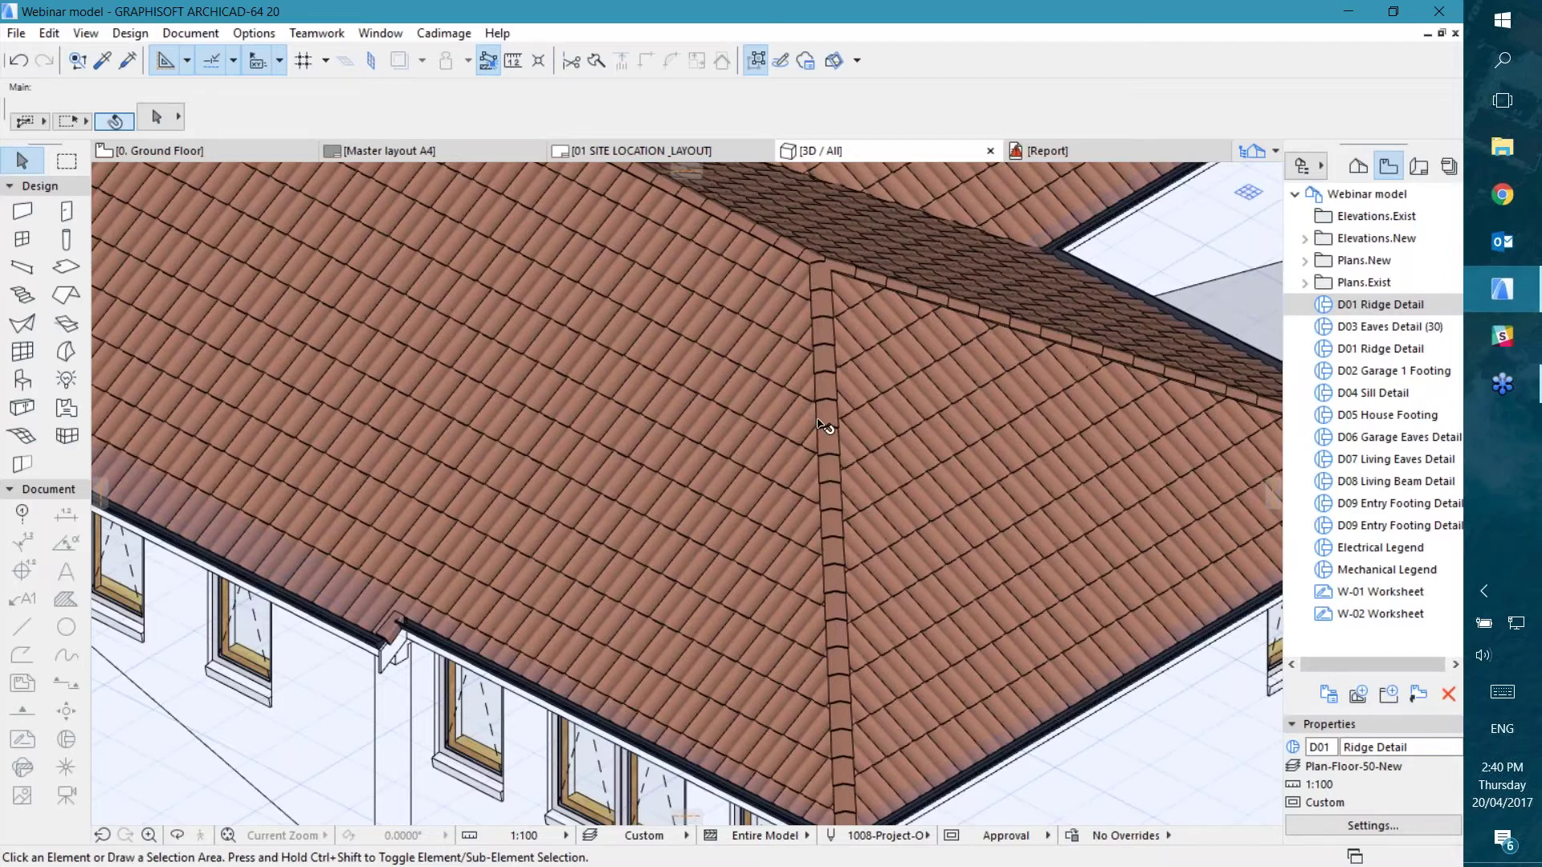
click(778, 345)
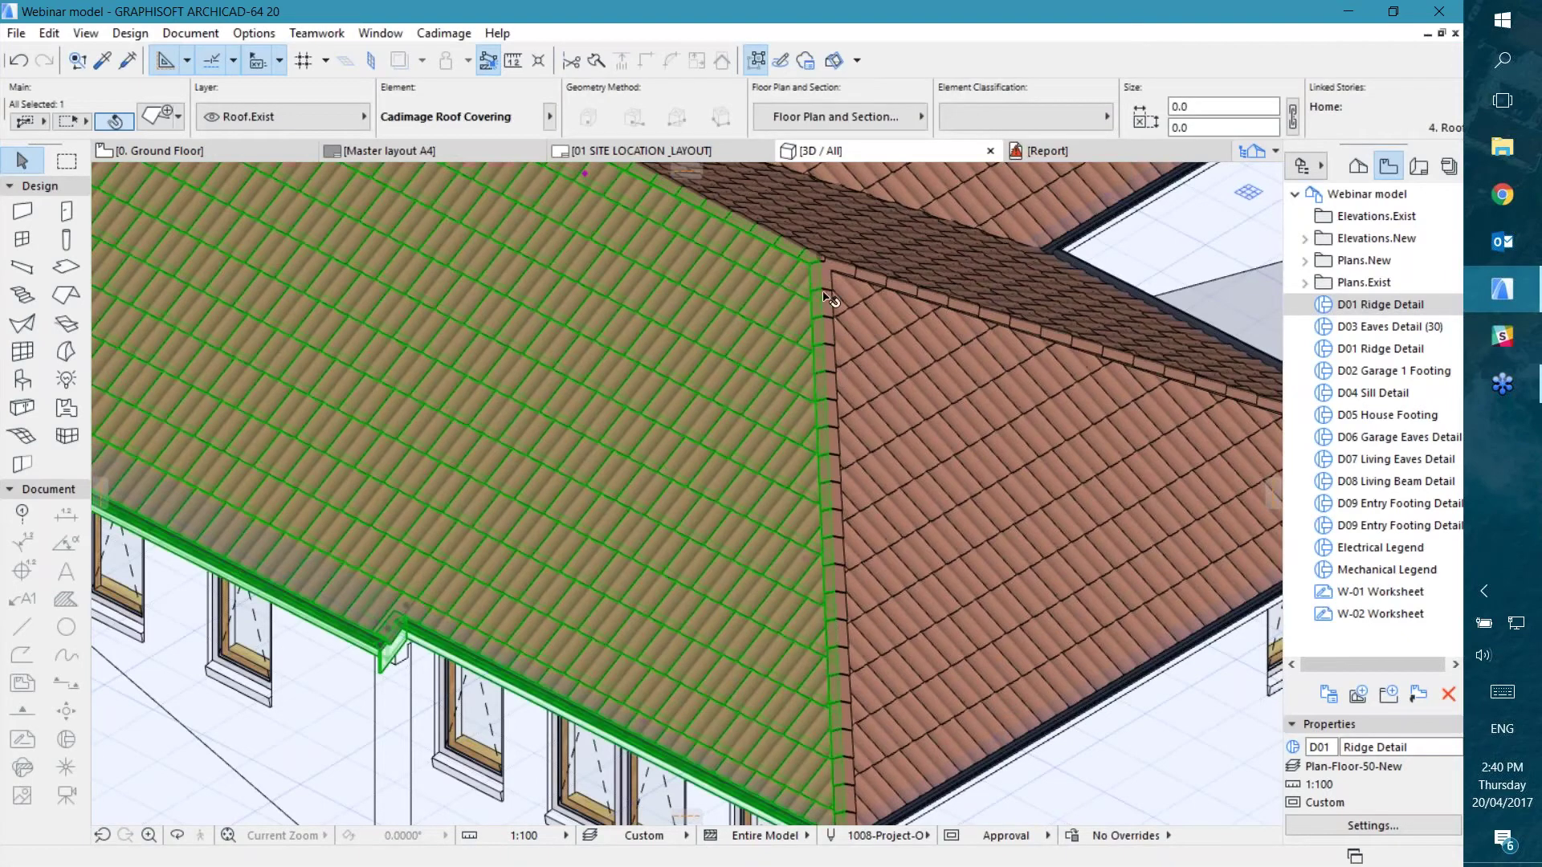
click(939, 494)
middle_drag(772, 430, 747, 557)
shift+middle_drag(586, 384, 615, 603)
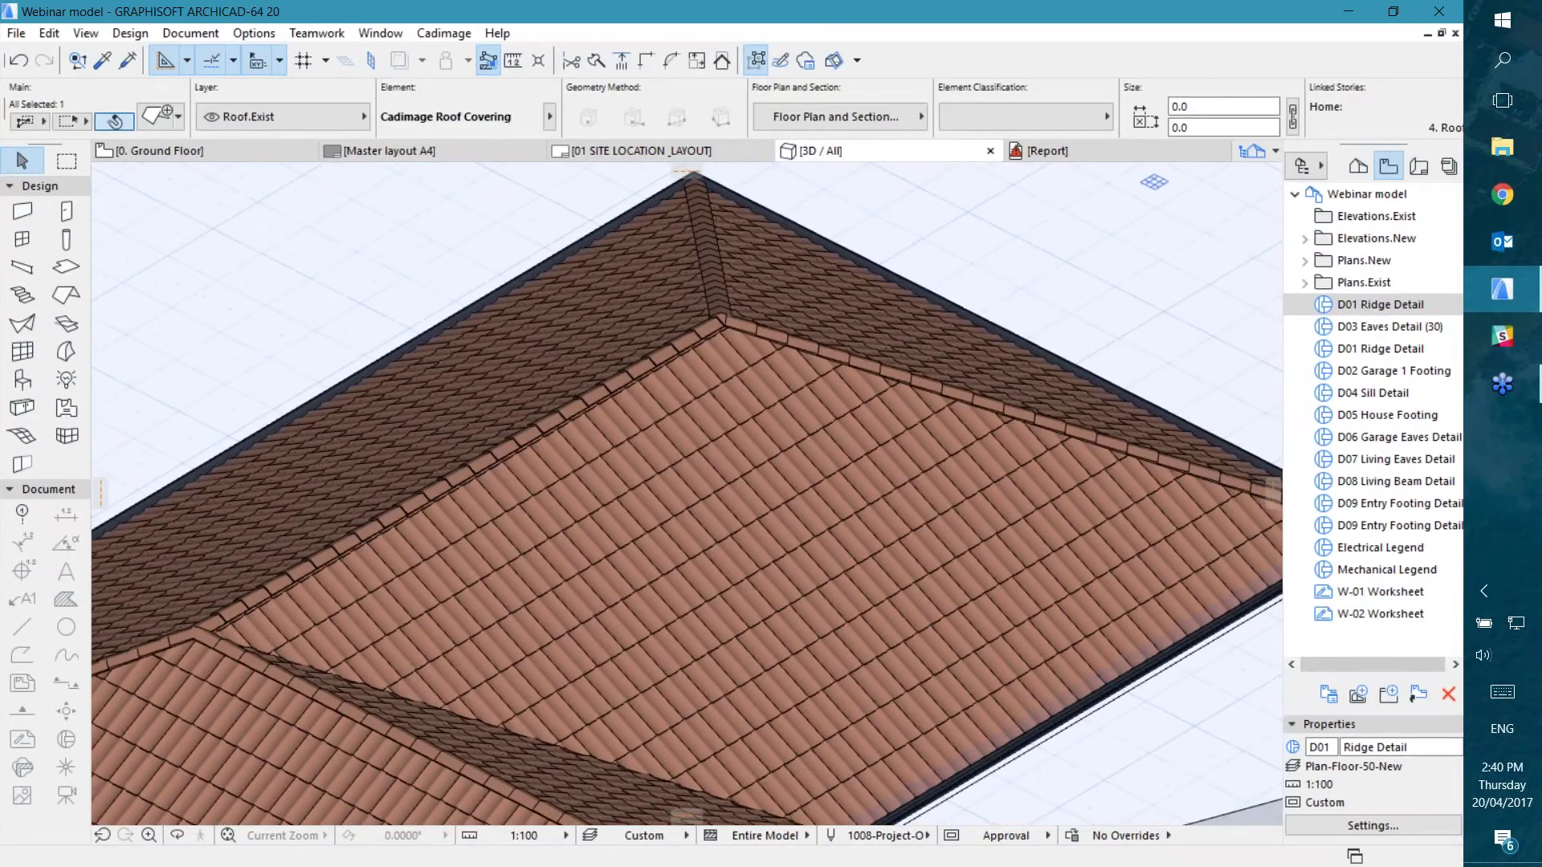
shift+middle_drag(793, 614, 798, 746)
scroll(787, 674, up, 10)
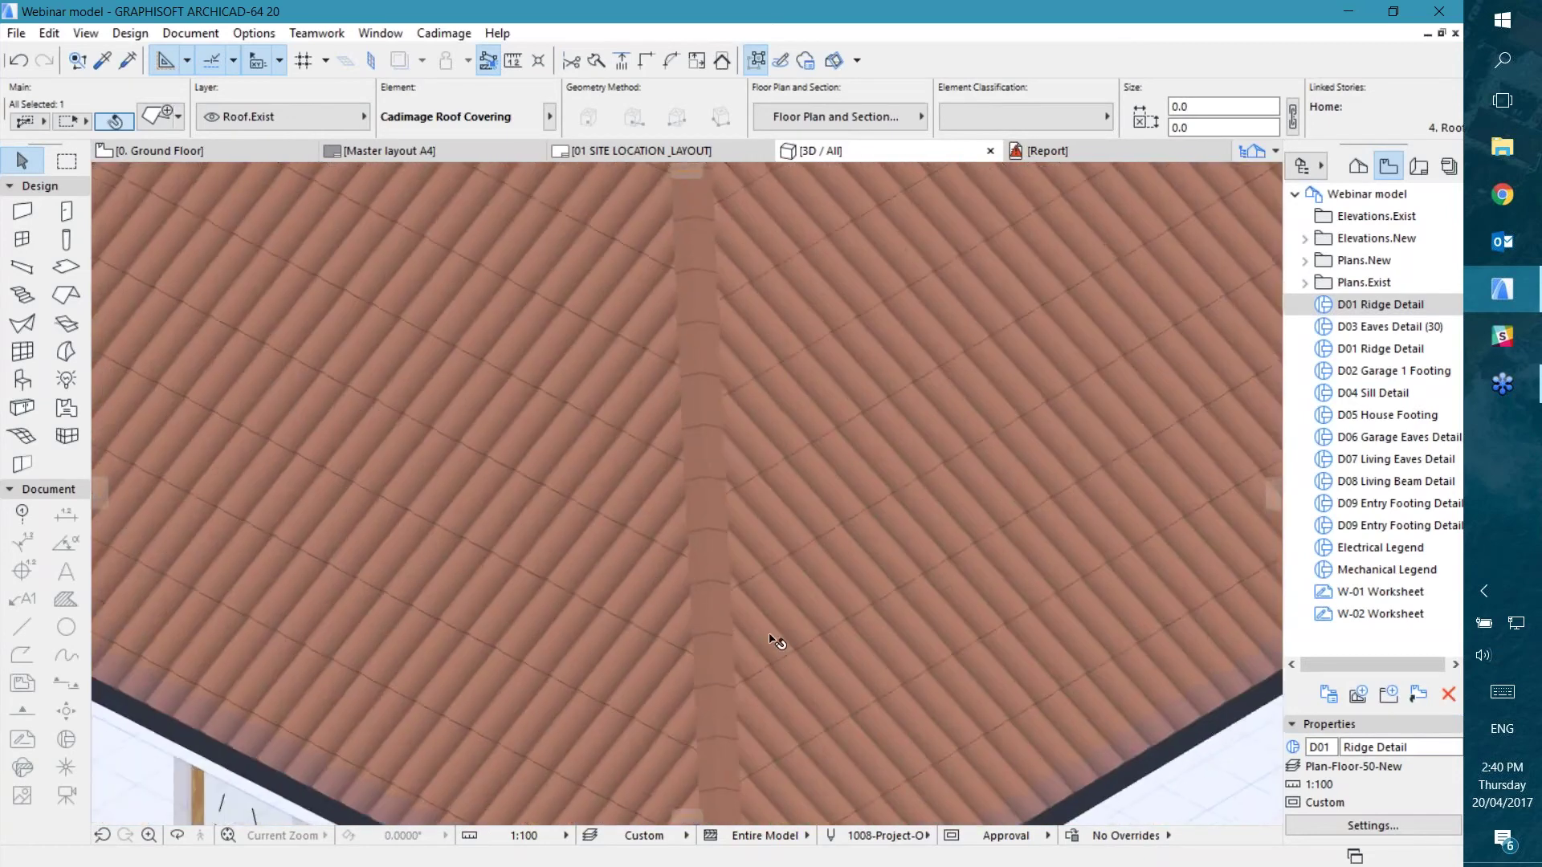
scroll(799, 705, down, 3)
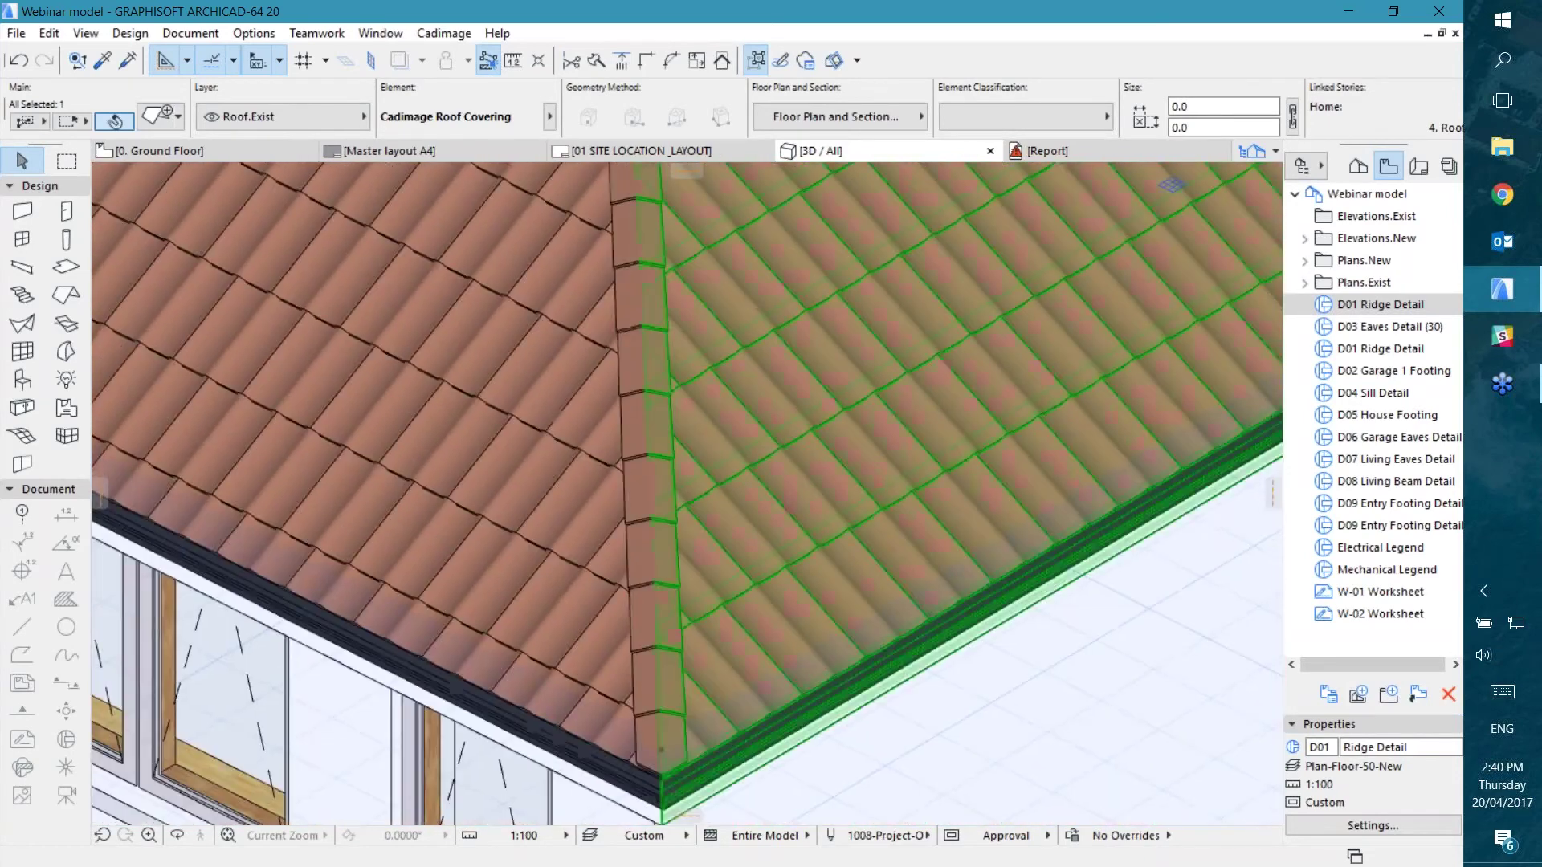
scroll(816, 745, up, 3)
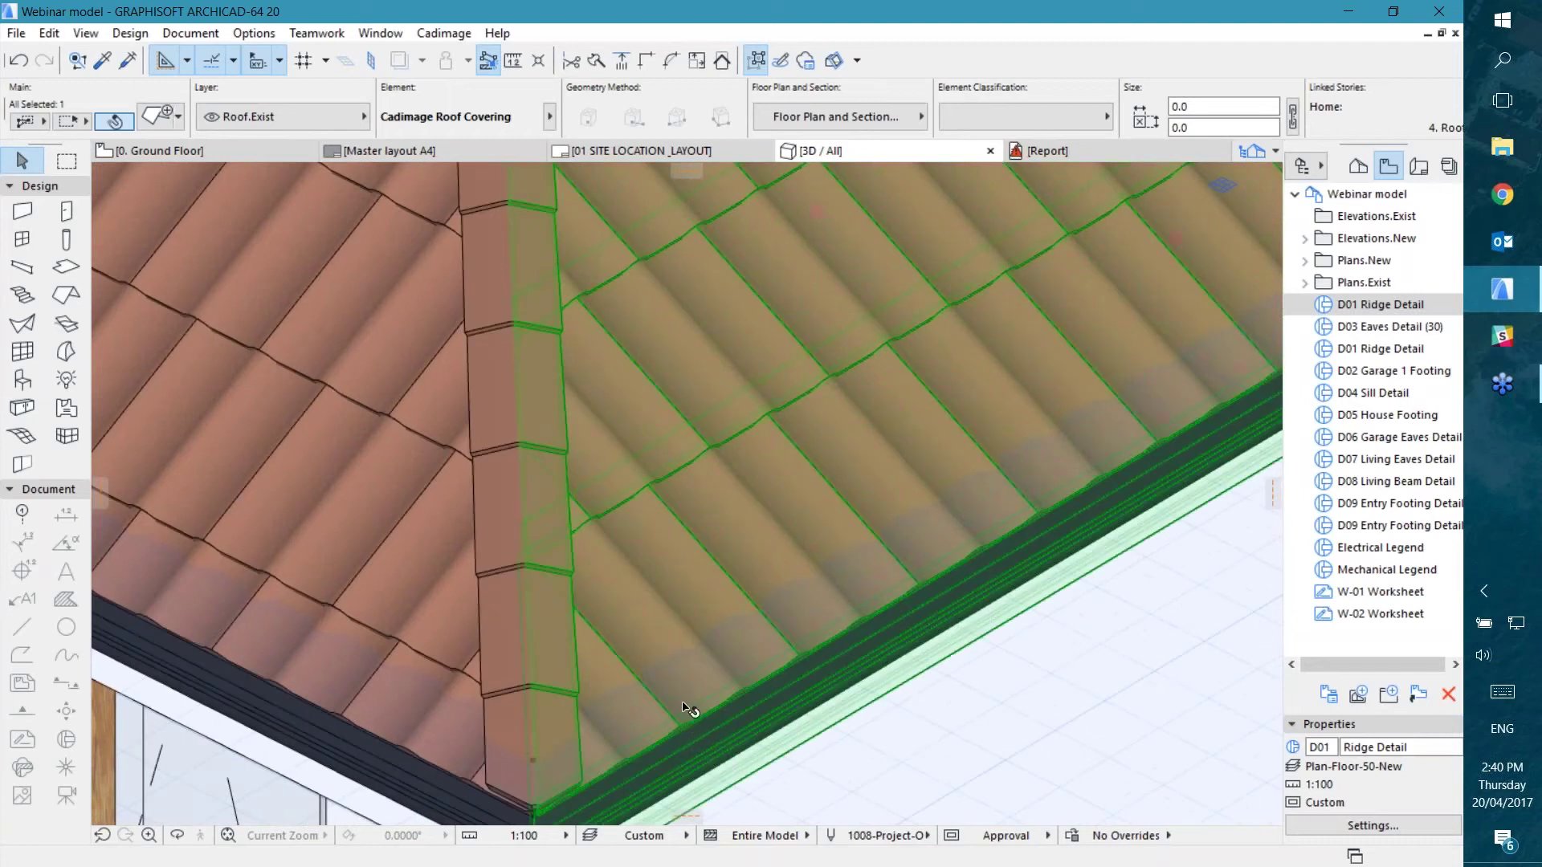
scroll(803, 666, up, 5)
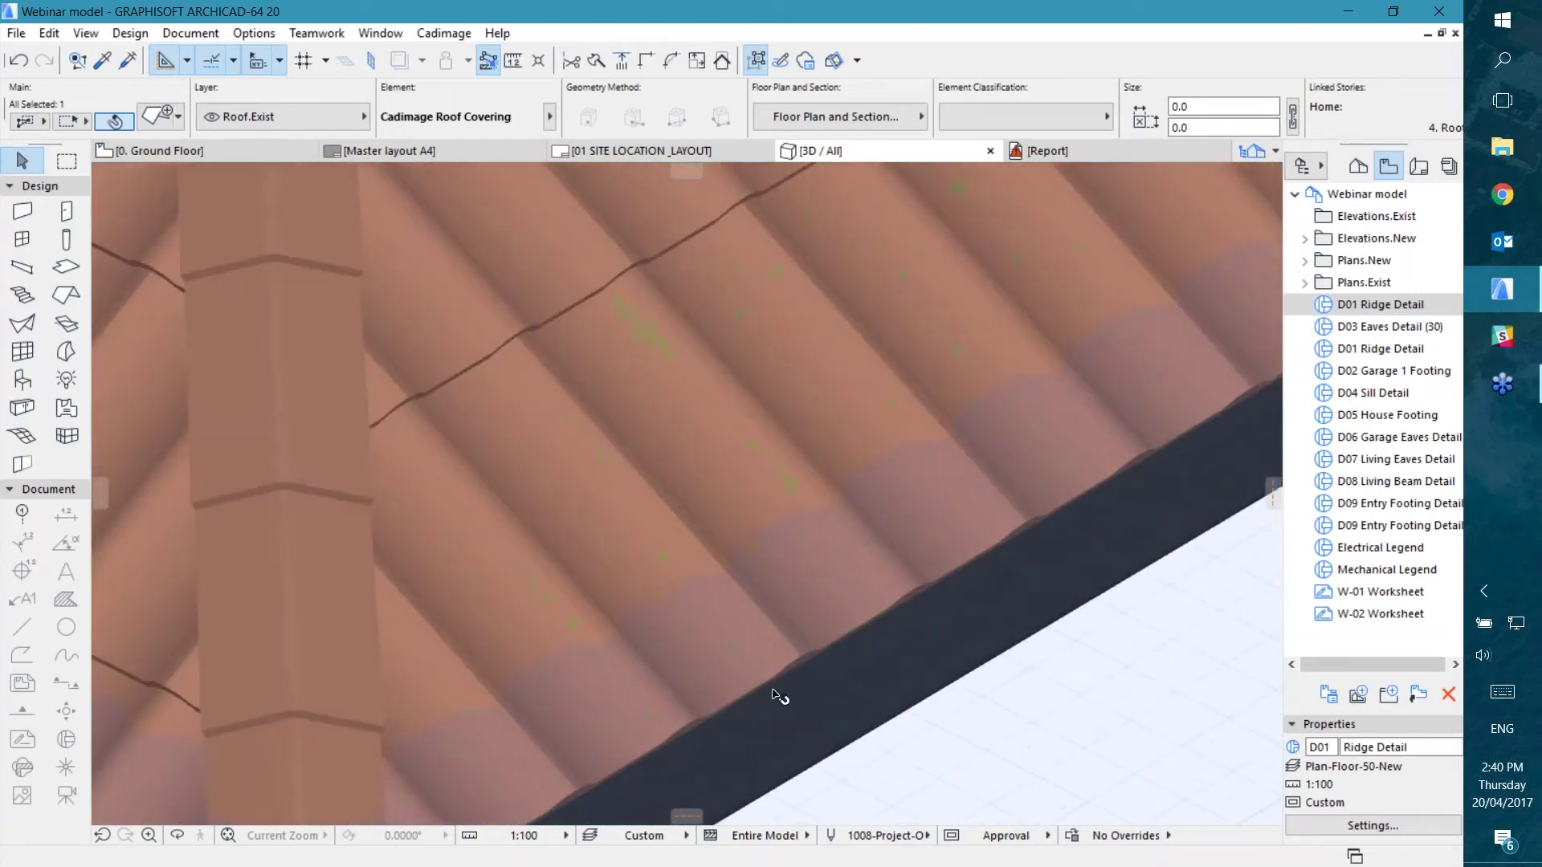
scroll(827, 651, down, 8)
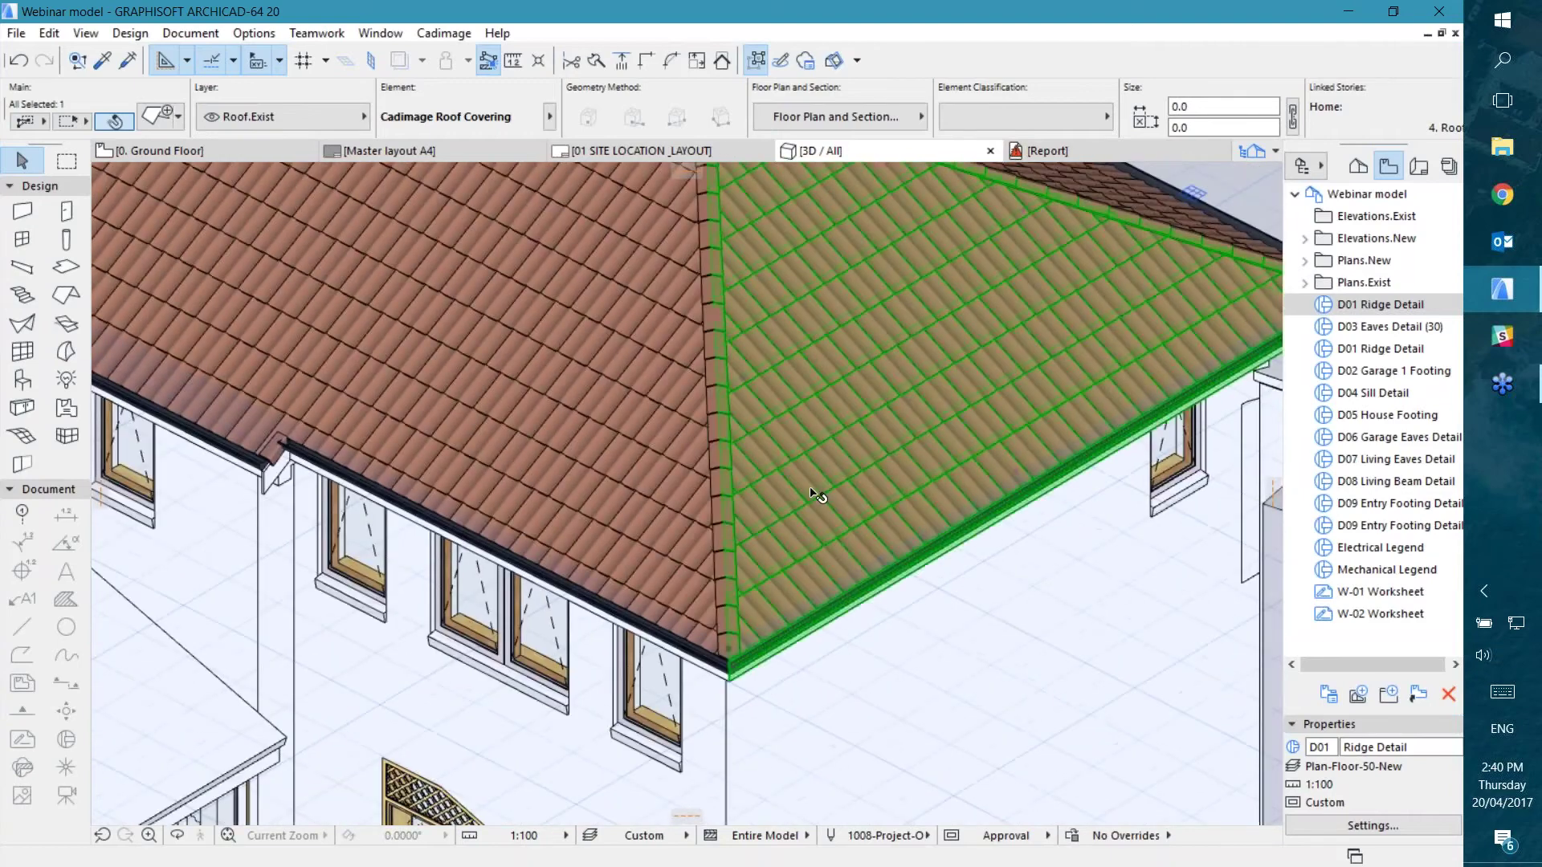
Step: Examine the covered main roof as a whole, from above and from the opposite side of the house
scroll(783, 617, down, 3)
scroll(783, 616, up, 6)
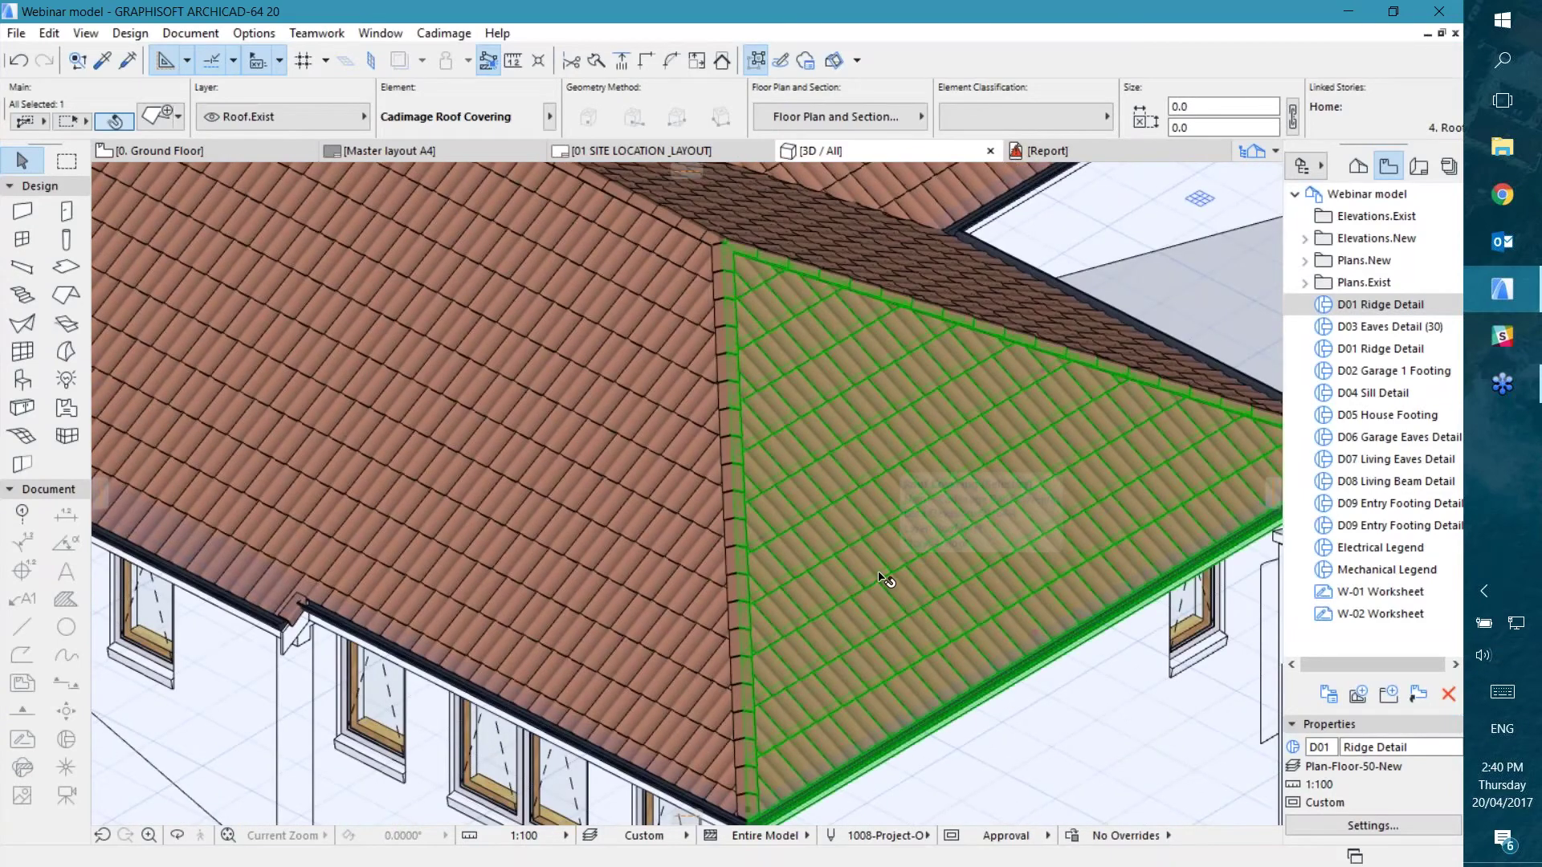
scroll(839, 545, down, 4)
scroll(839, 544, up, 3)
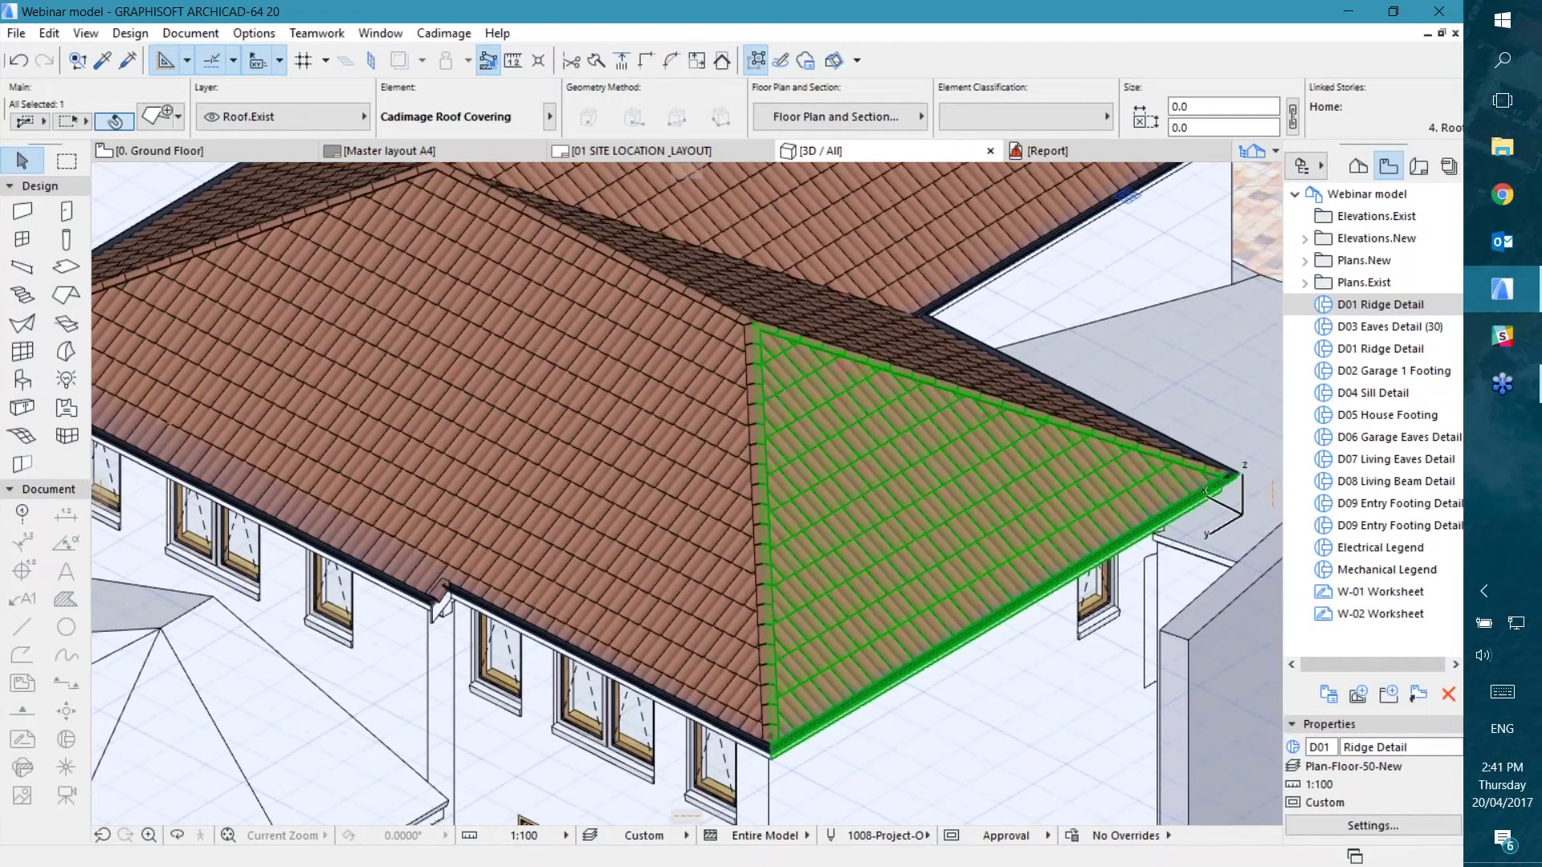
scroll(734, 437, down, 4)
scroll(688, 427, up, 3)
scroll(688, 427, down, 3)
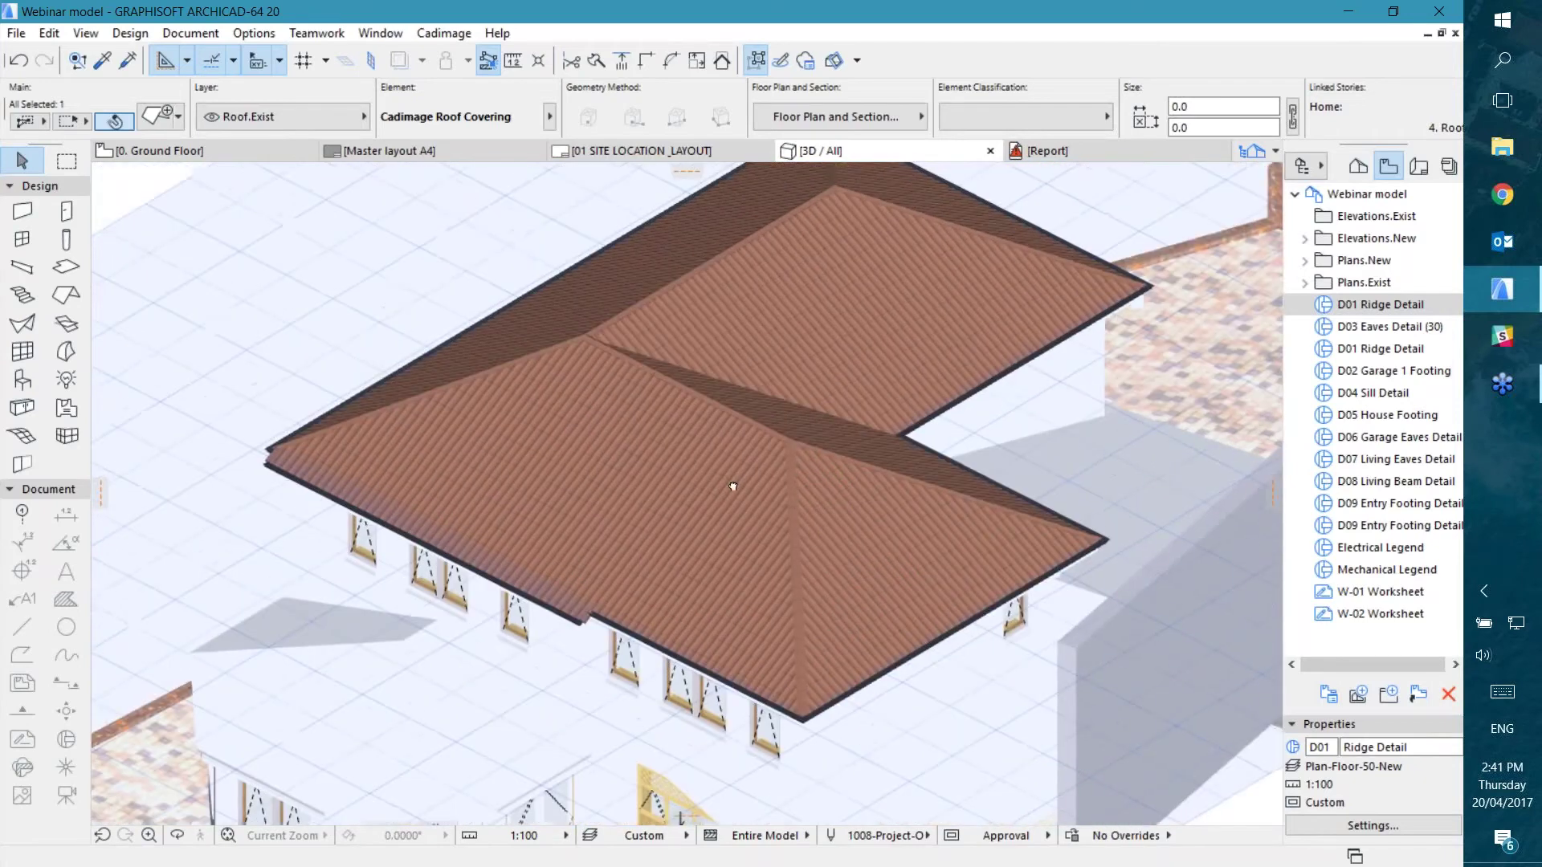
scroll(733, 482, up, 2)
shift+middle_drag(446, 588, 931, 570)
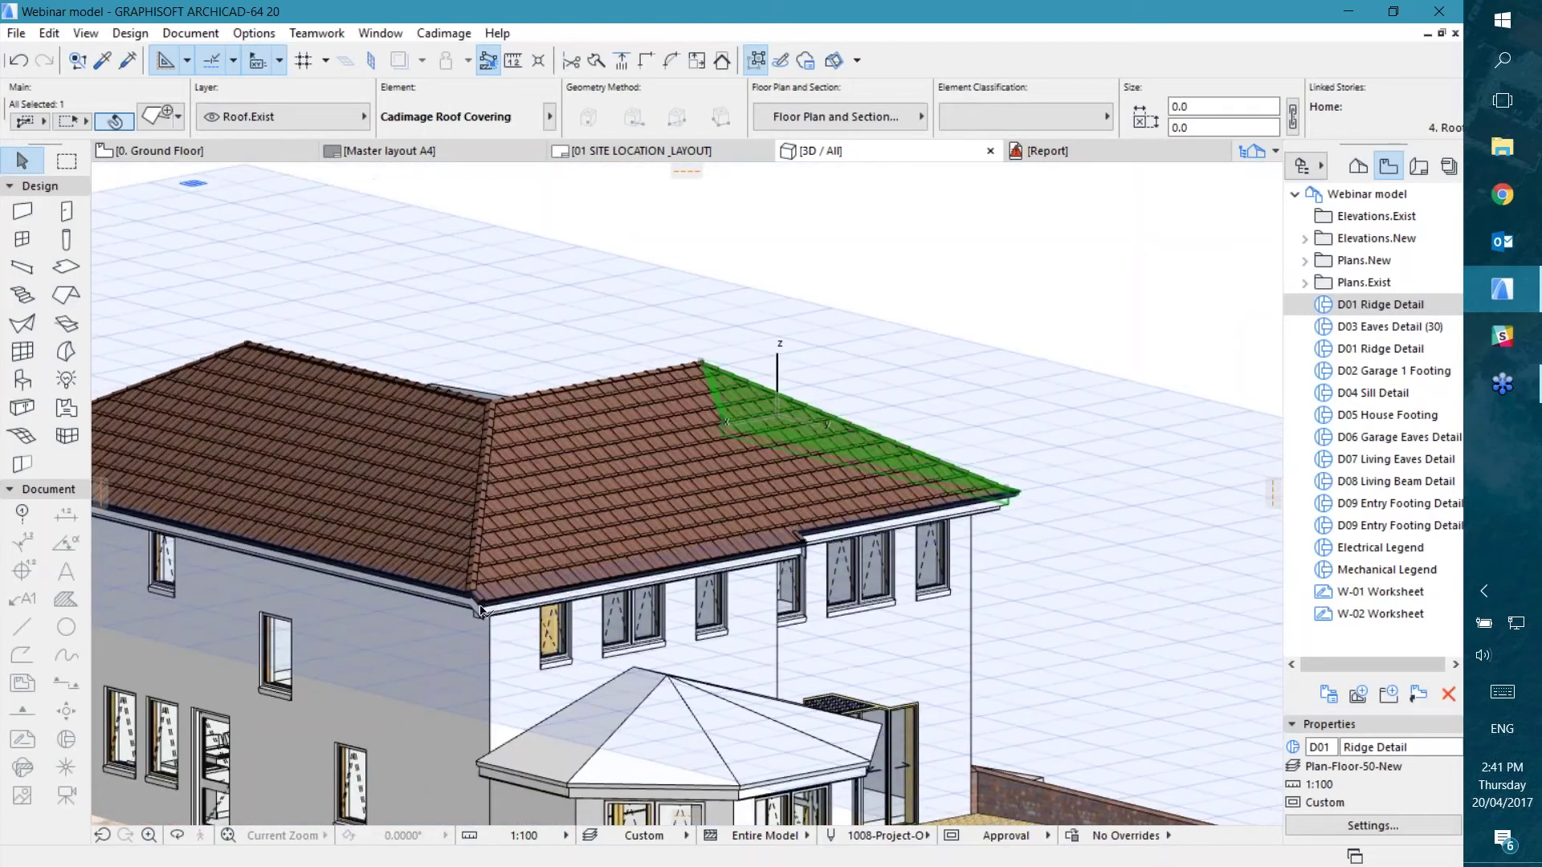
shift+middle_drag(492, 554, 718, 510)
scroll(617, 473, up, 3)
scroll(723, 521, up, 2)
scroll(718, 510, down, 3)
scroll(717, 510, up, 3)
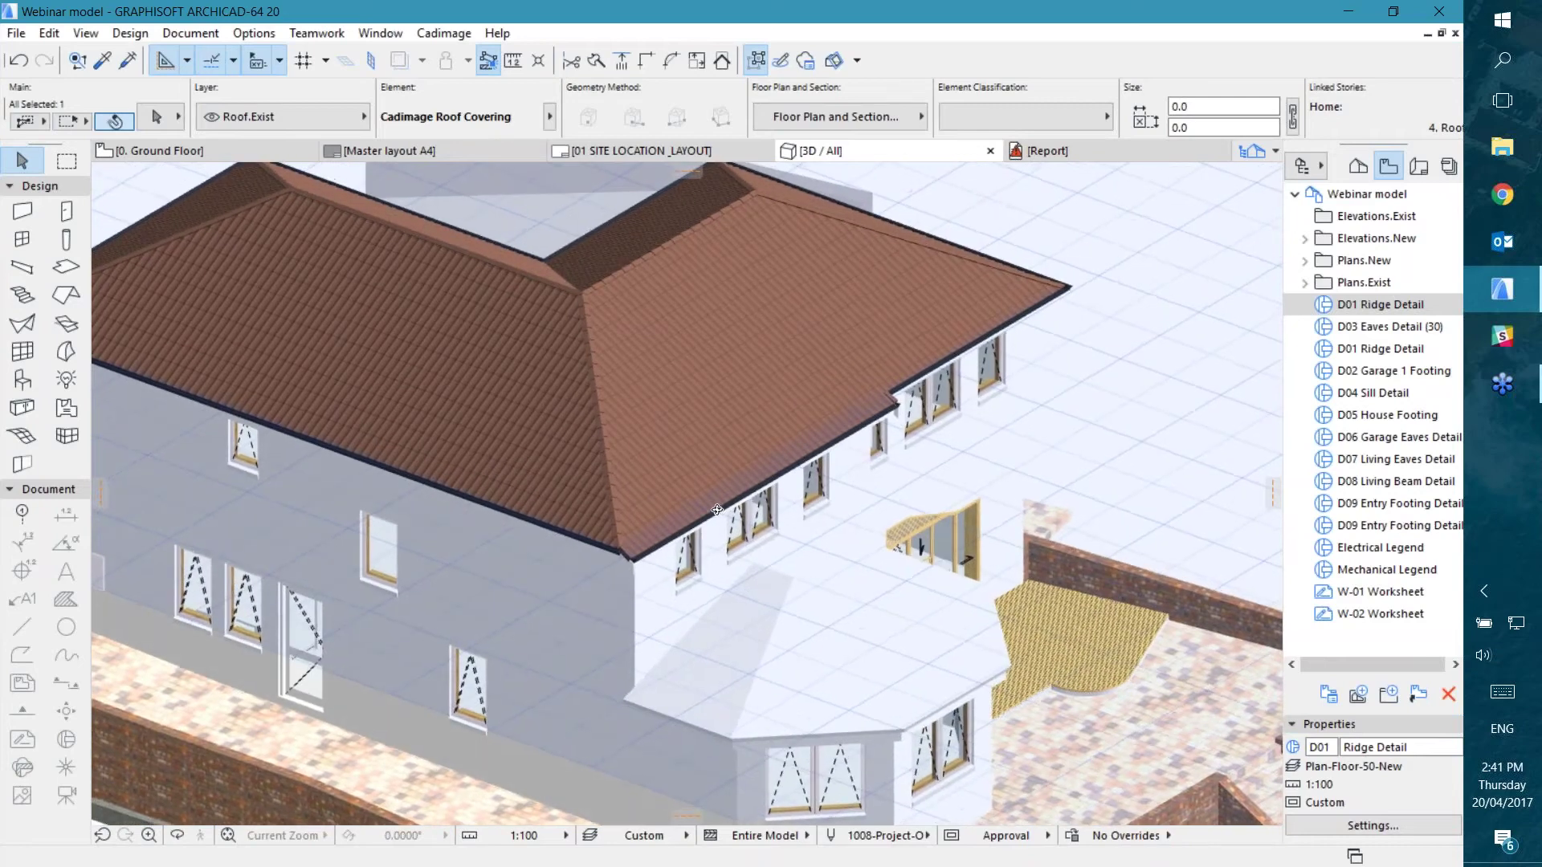
Step: Generate Cadimage roof coverings with the current settings on all five planes of the bay roof and clear the selection
middle_drag(763, 578, 619, 530)
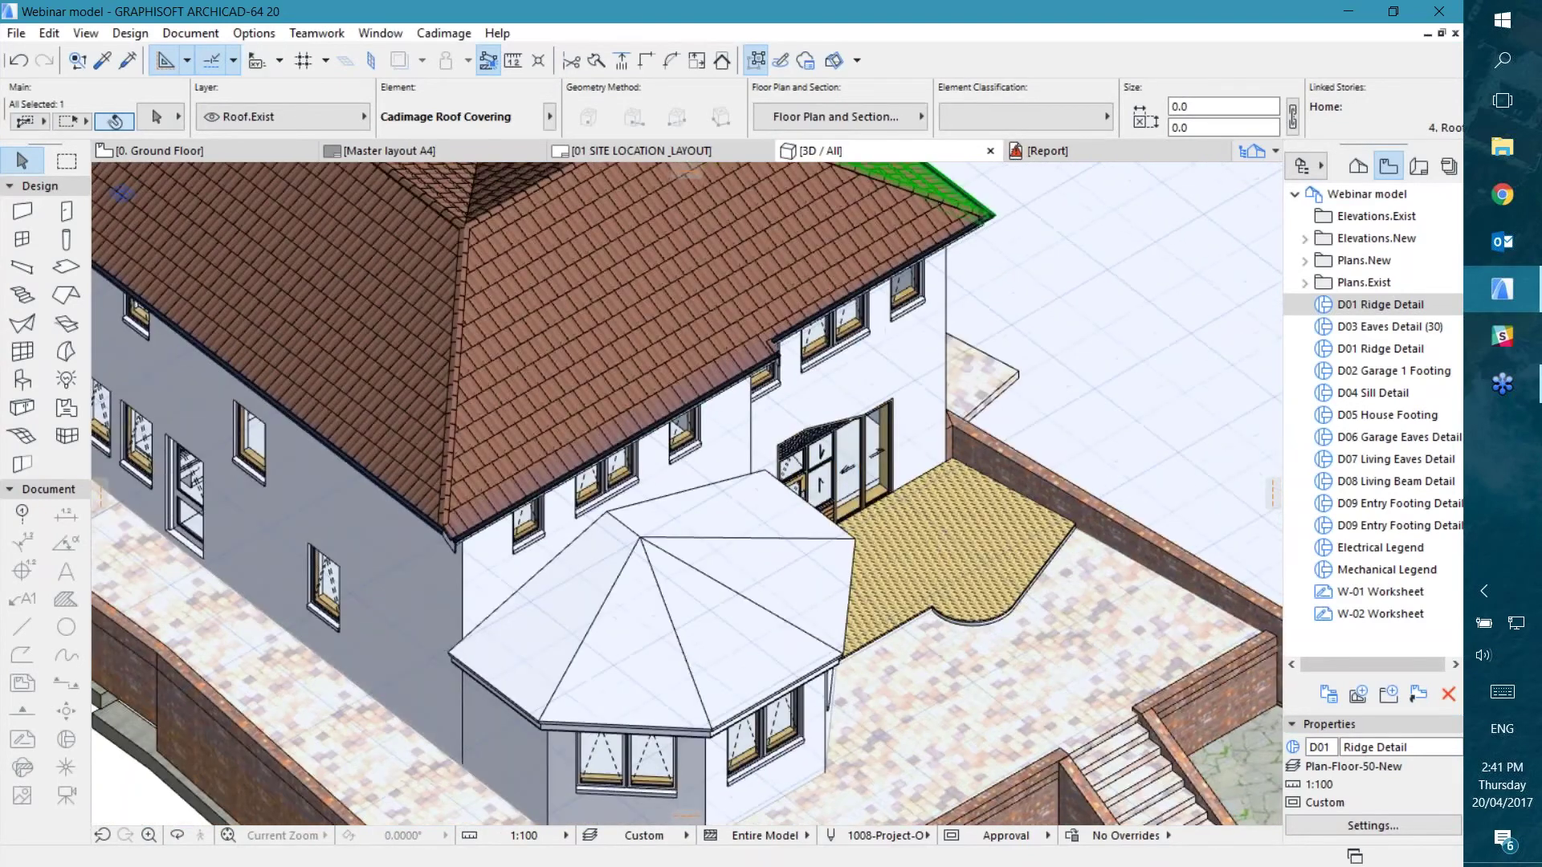
scroll(678, 698, up, 5)
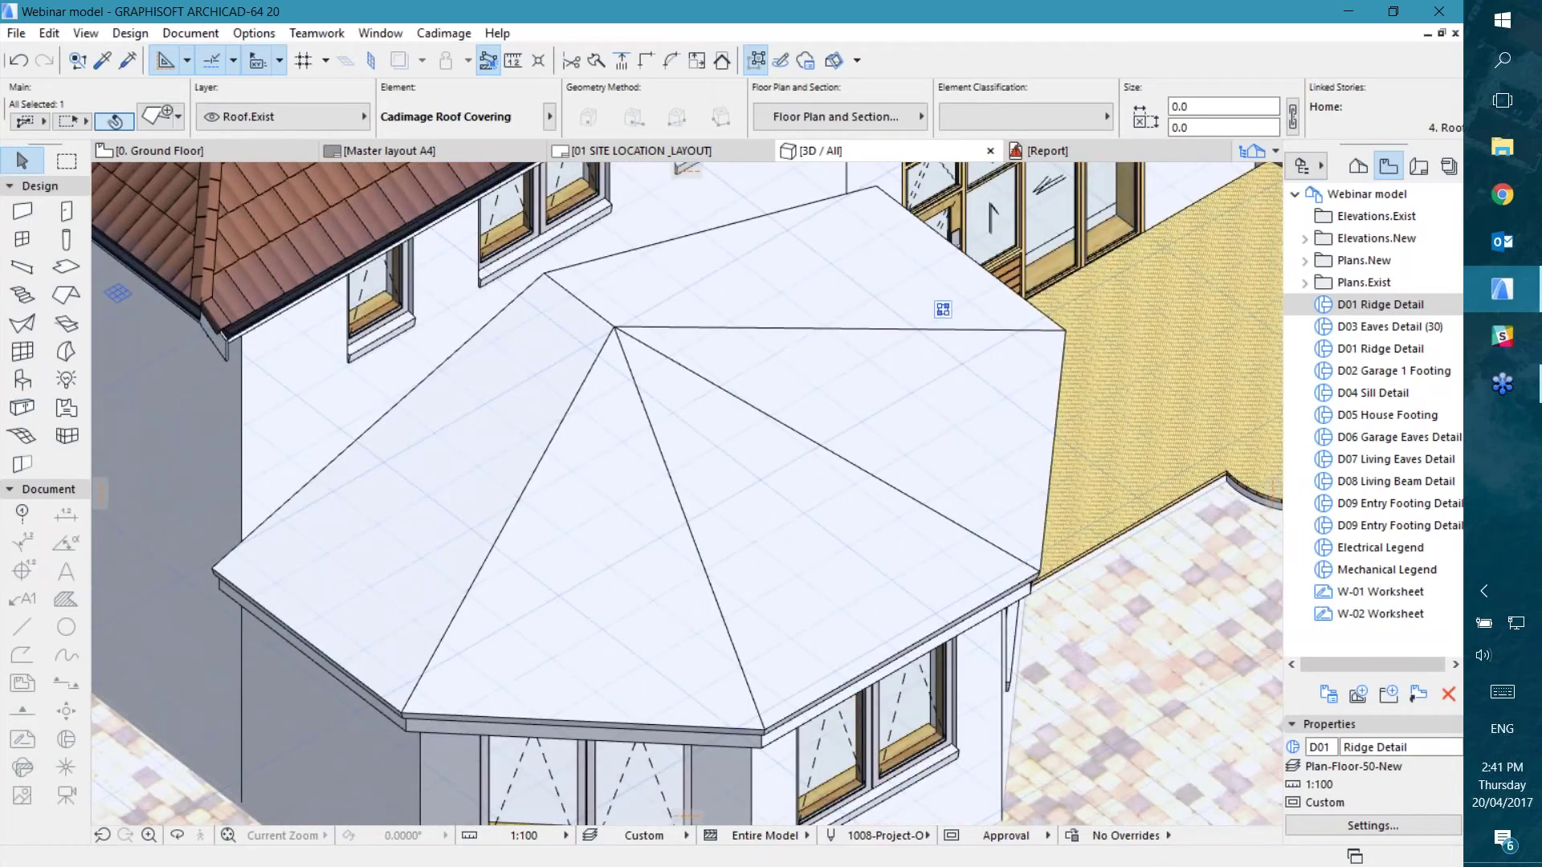
click(939, 308)
shift+click(907, 387)
shift+click(812, 503)
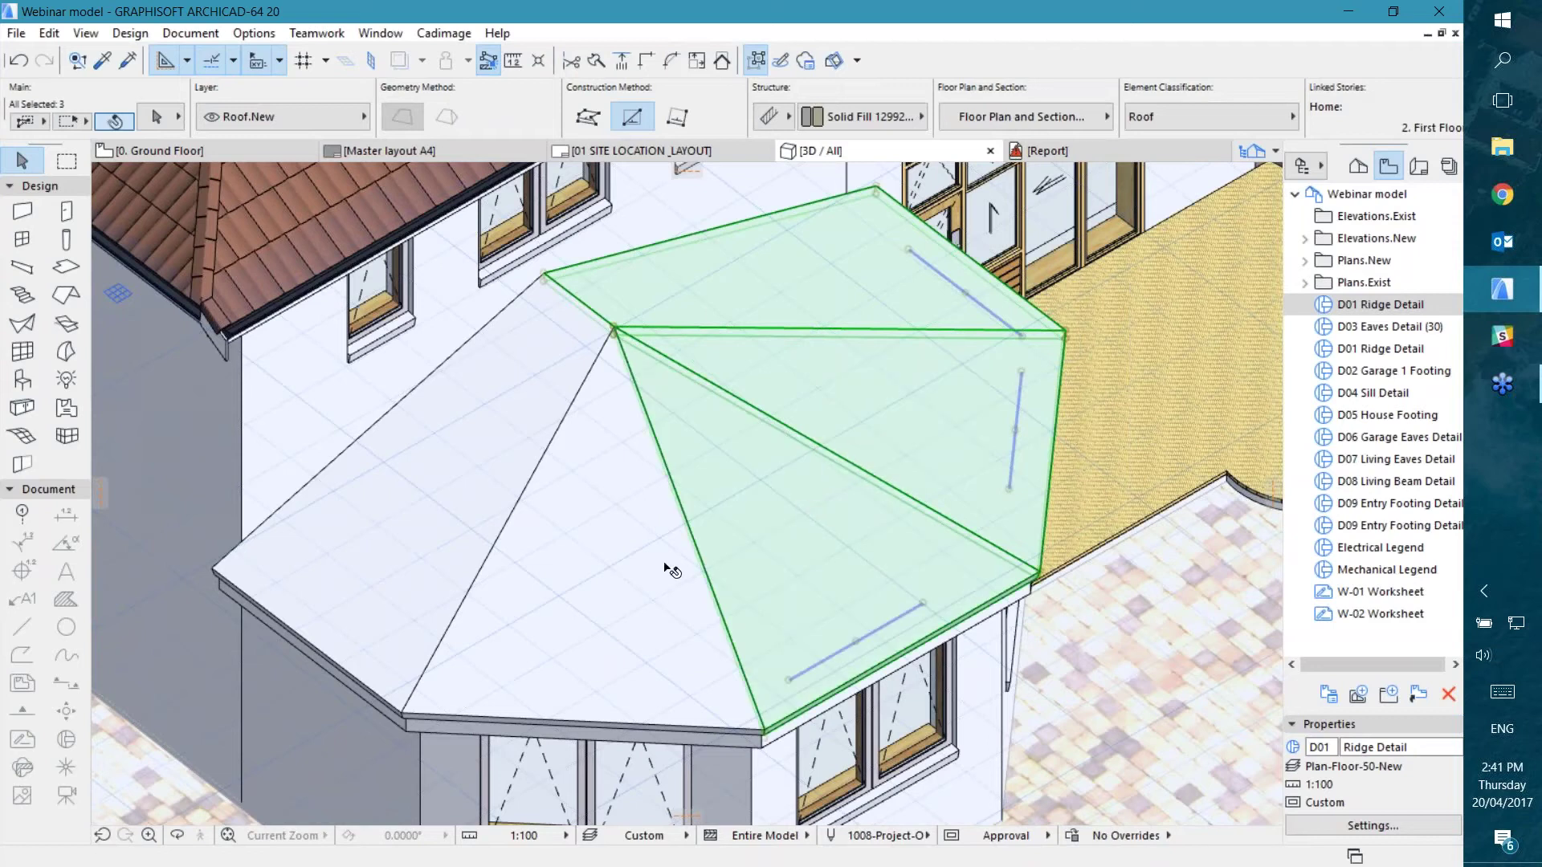
shift+click(618, 557)
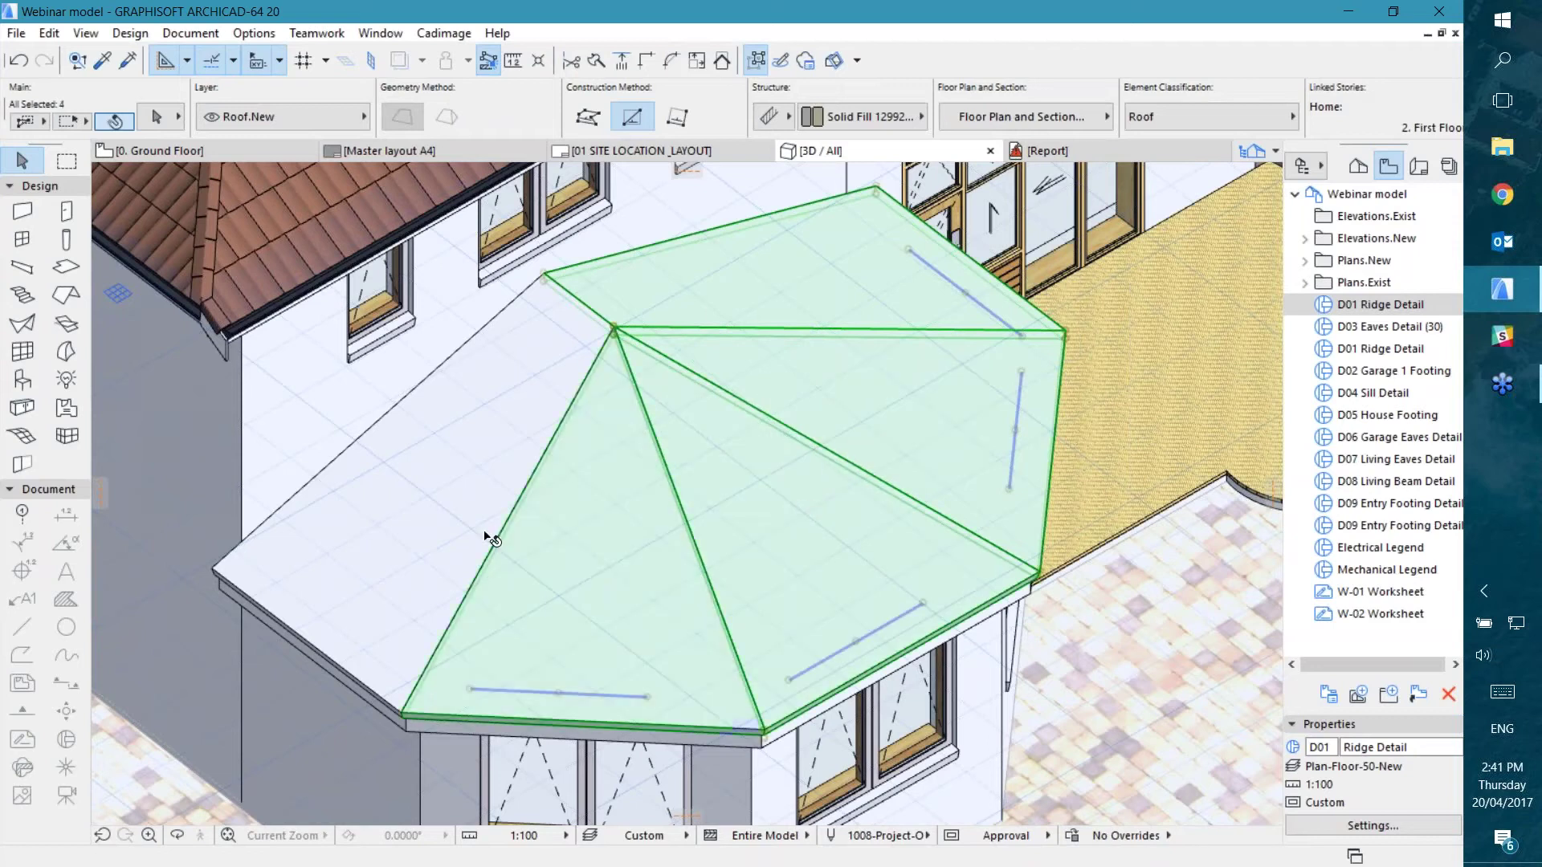
shift+click(450, 497)
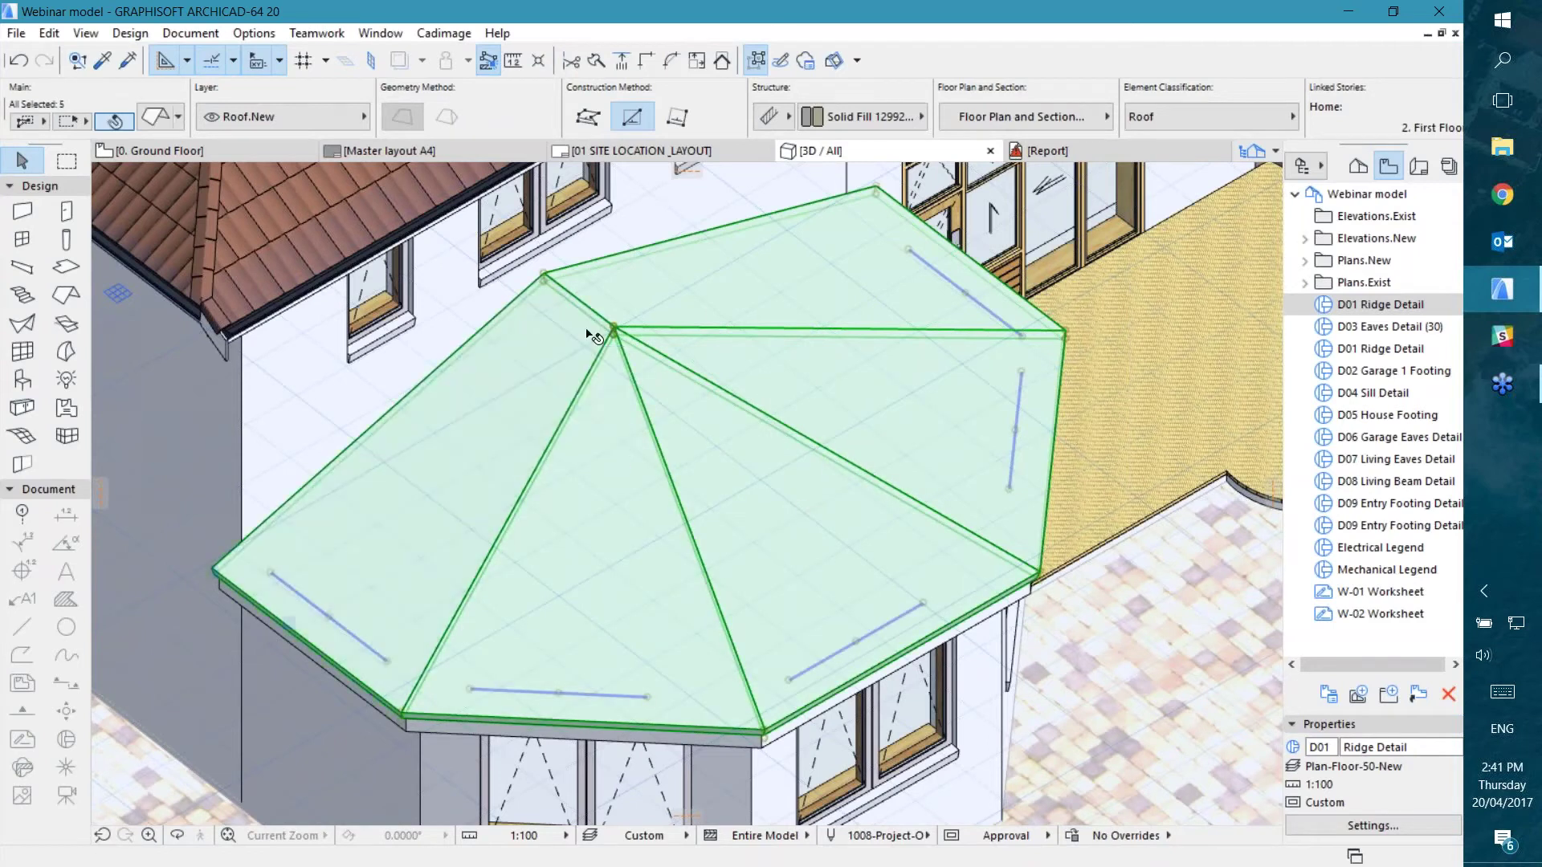
click(444, 33)
mouse_move(433, 59)
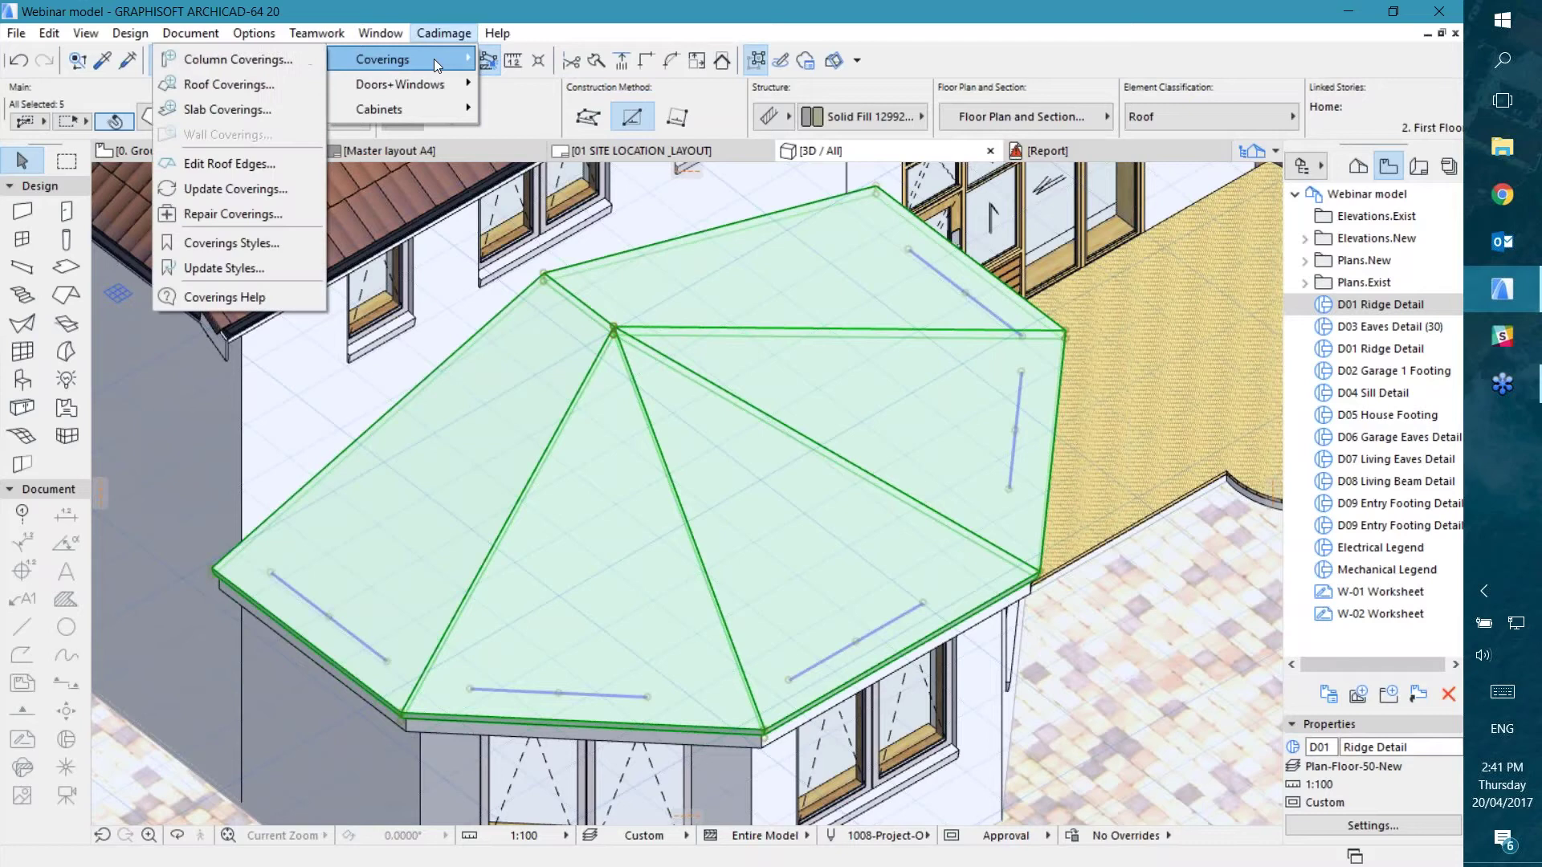
click(222, 84)
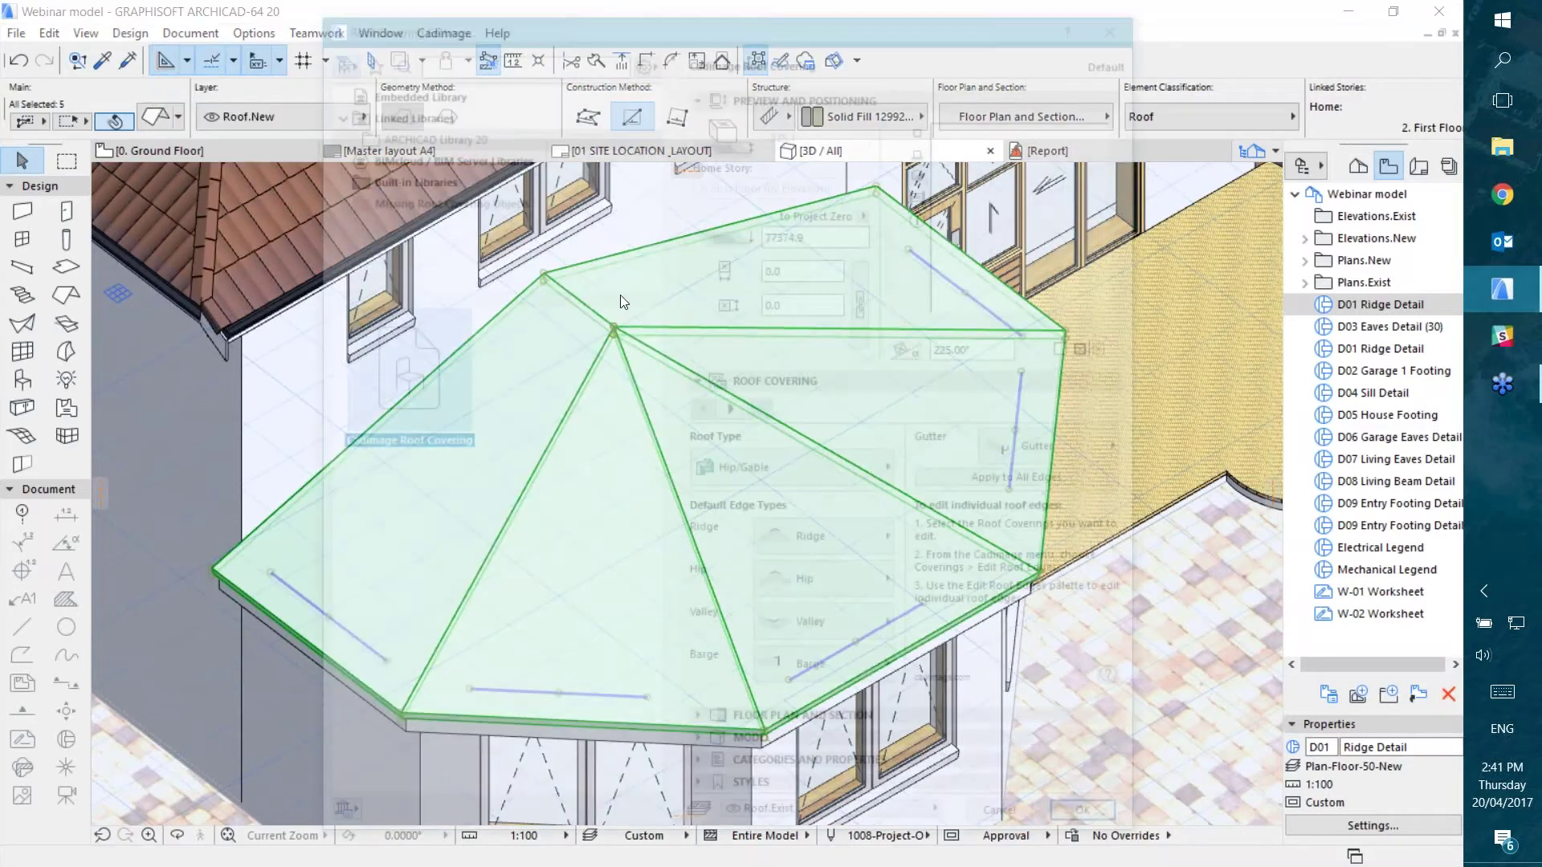
click(1099, 827)
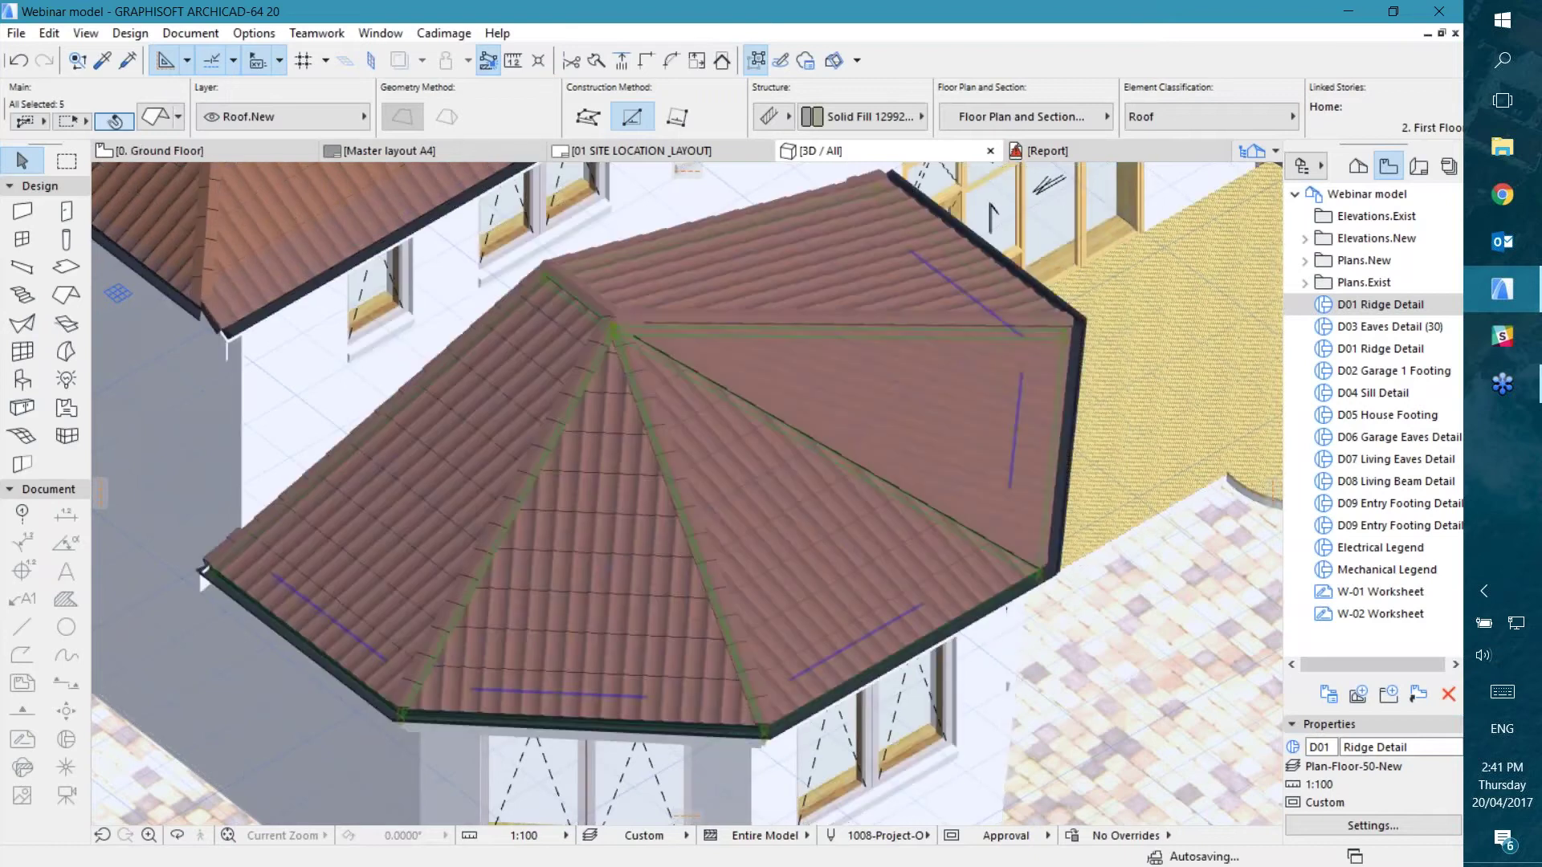
key(Escape)
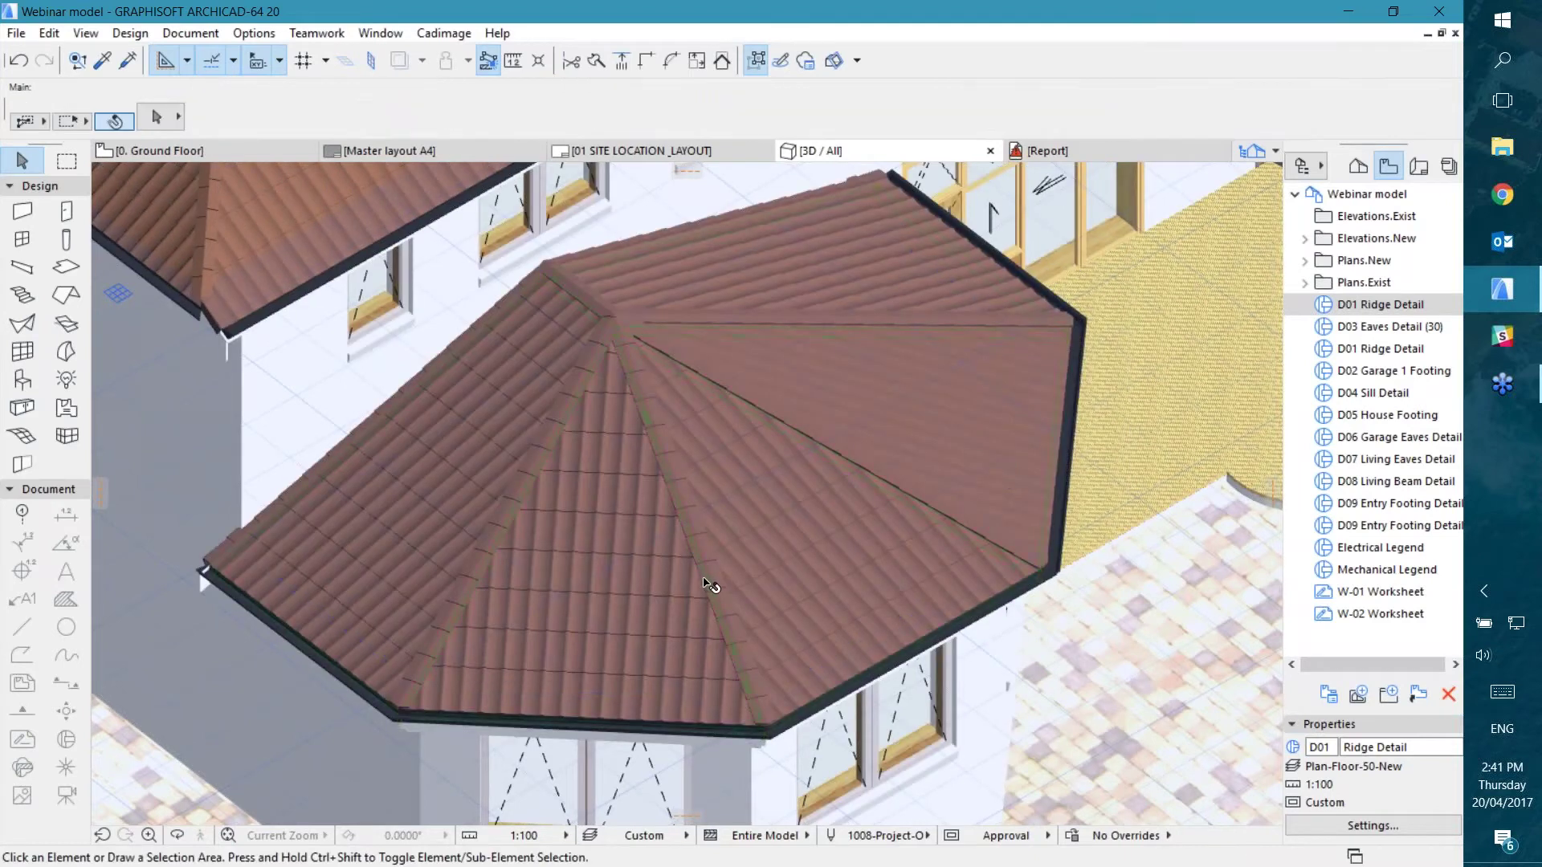
Step: Inspect the bay roof's tiles where they meet the house wall, and open the First Floor story plan at the bay
drag(645, 592, 337, 494)
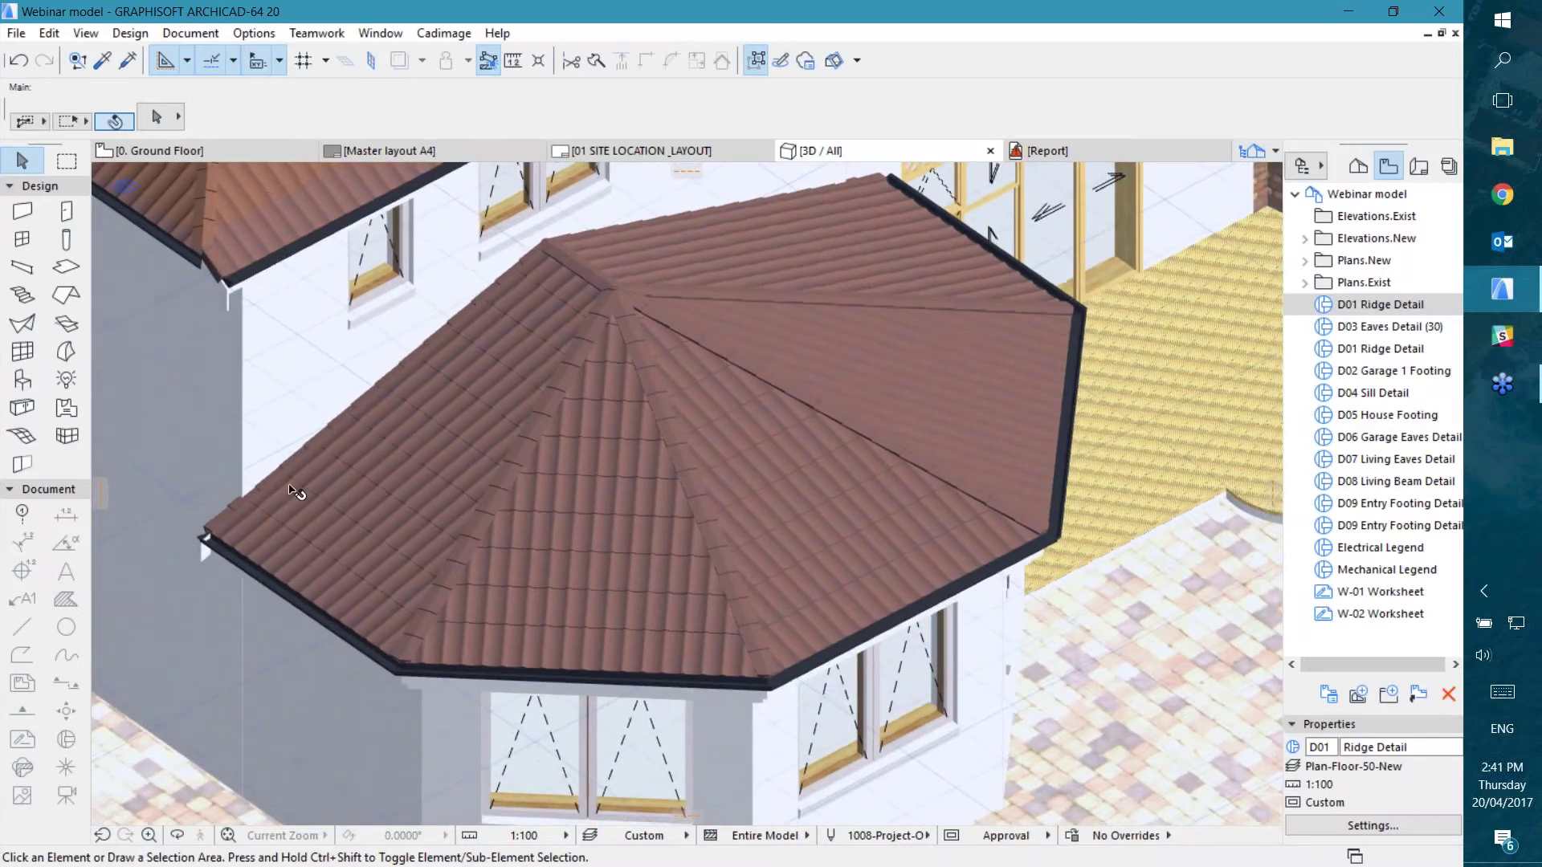
scroll(237, 530, up, 3)
middle_drag(349, 541, 543, 413)
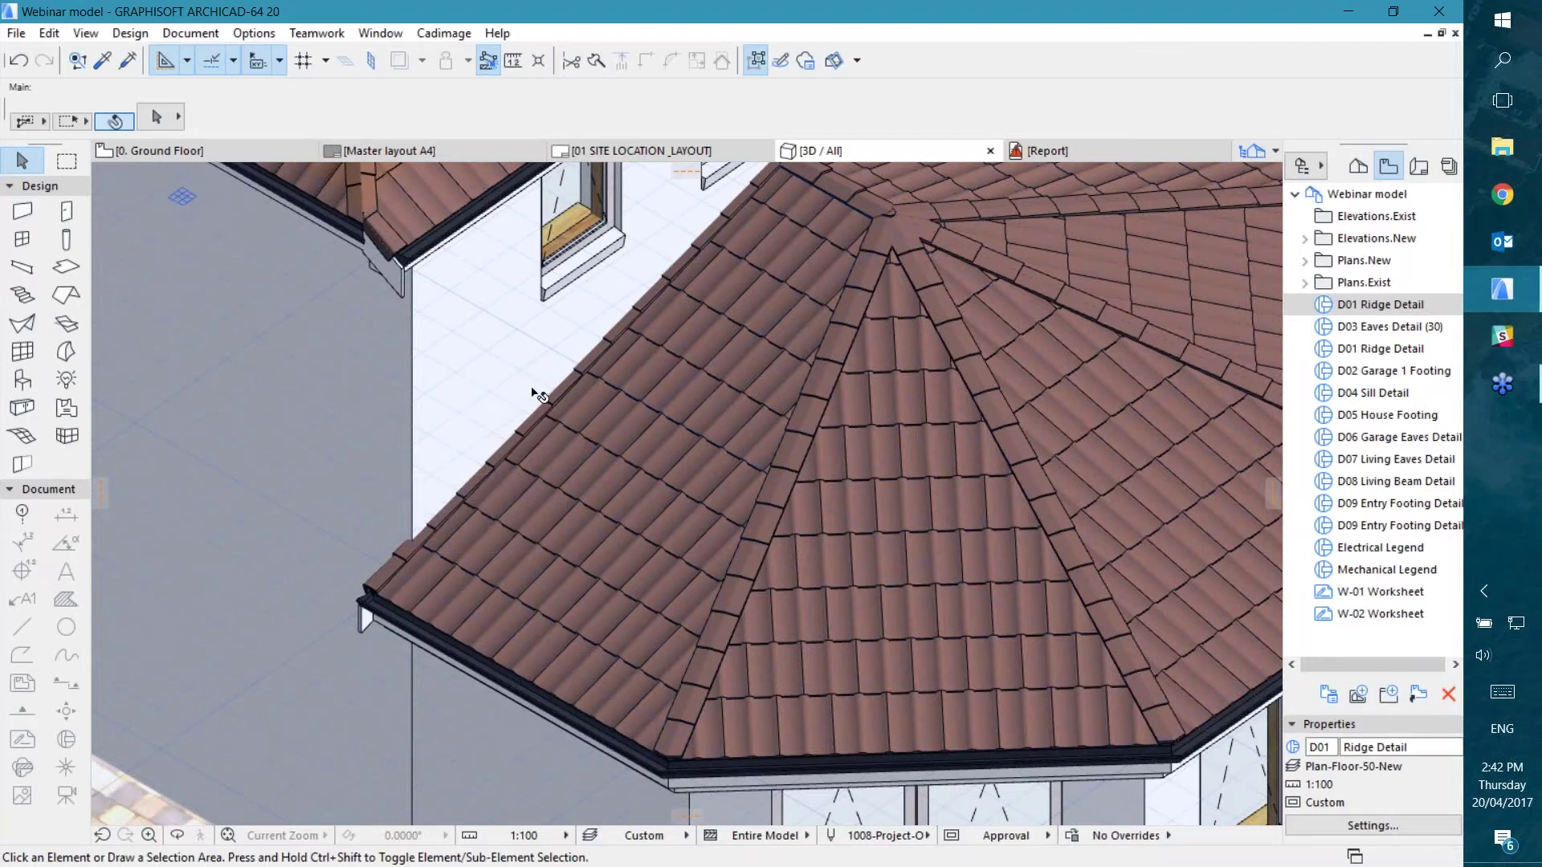
click(215, 151)
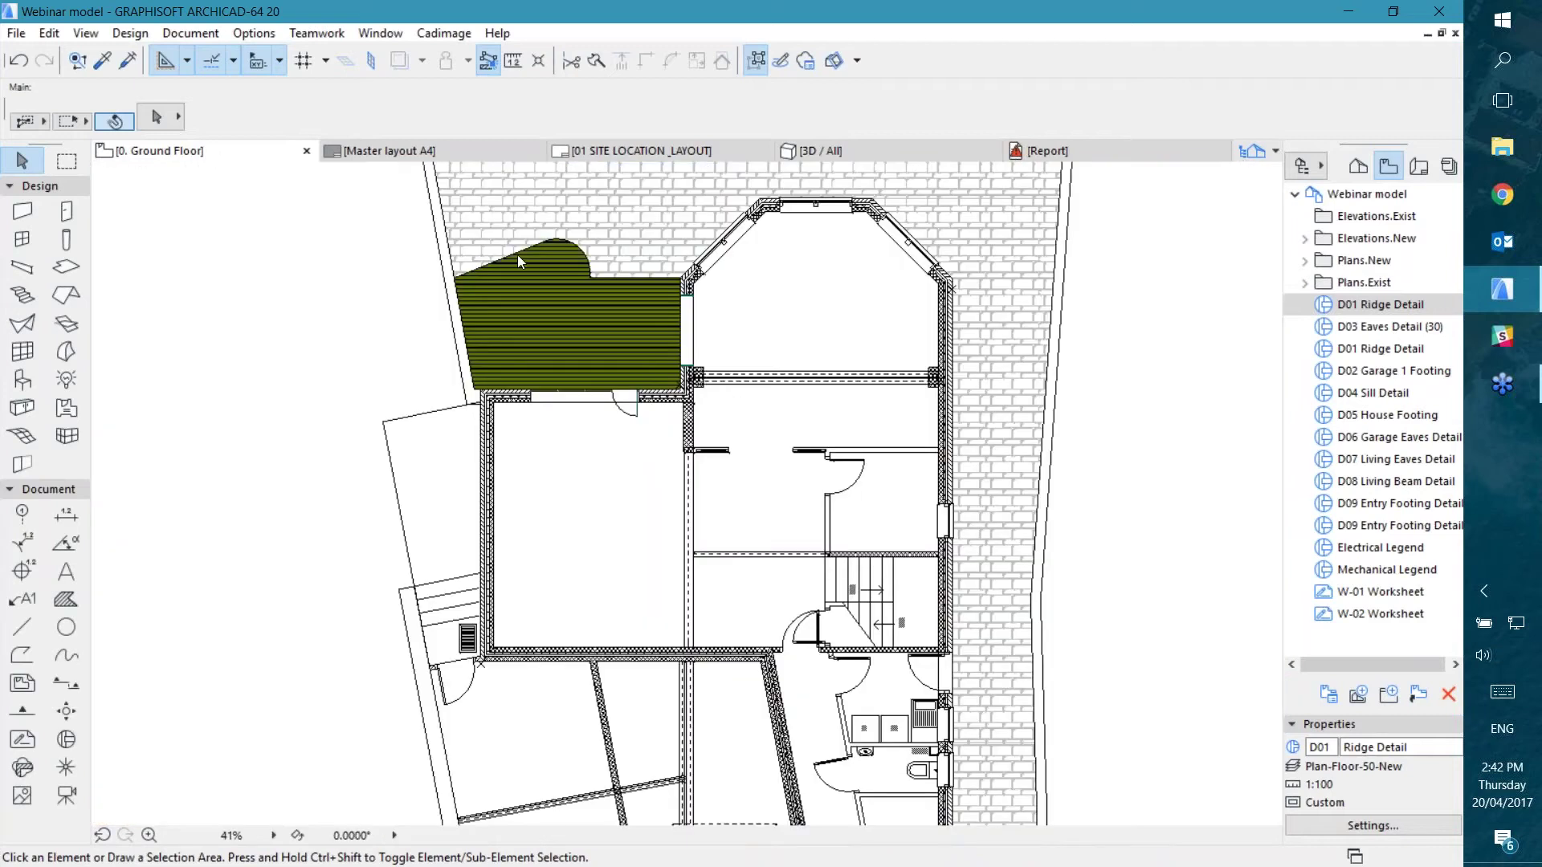
middle_drag(824, 249, 716, 354)
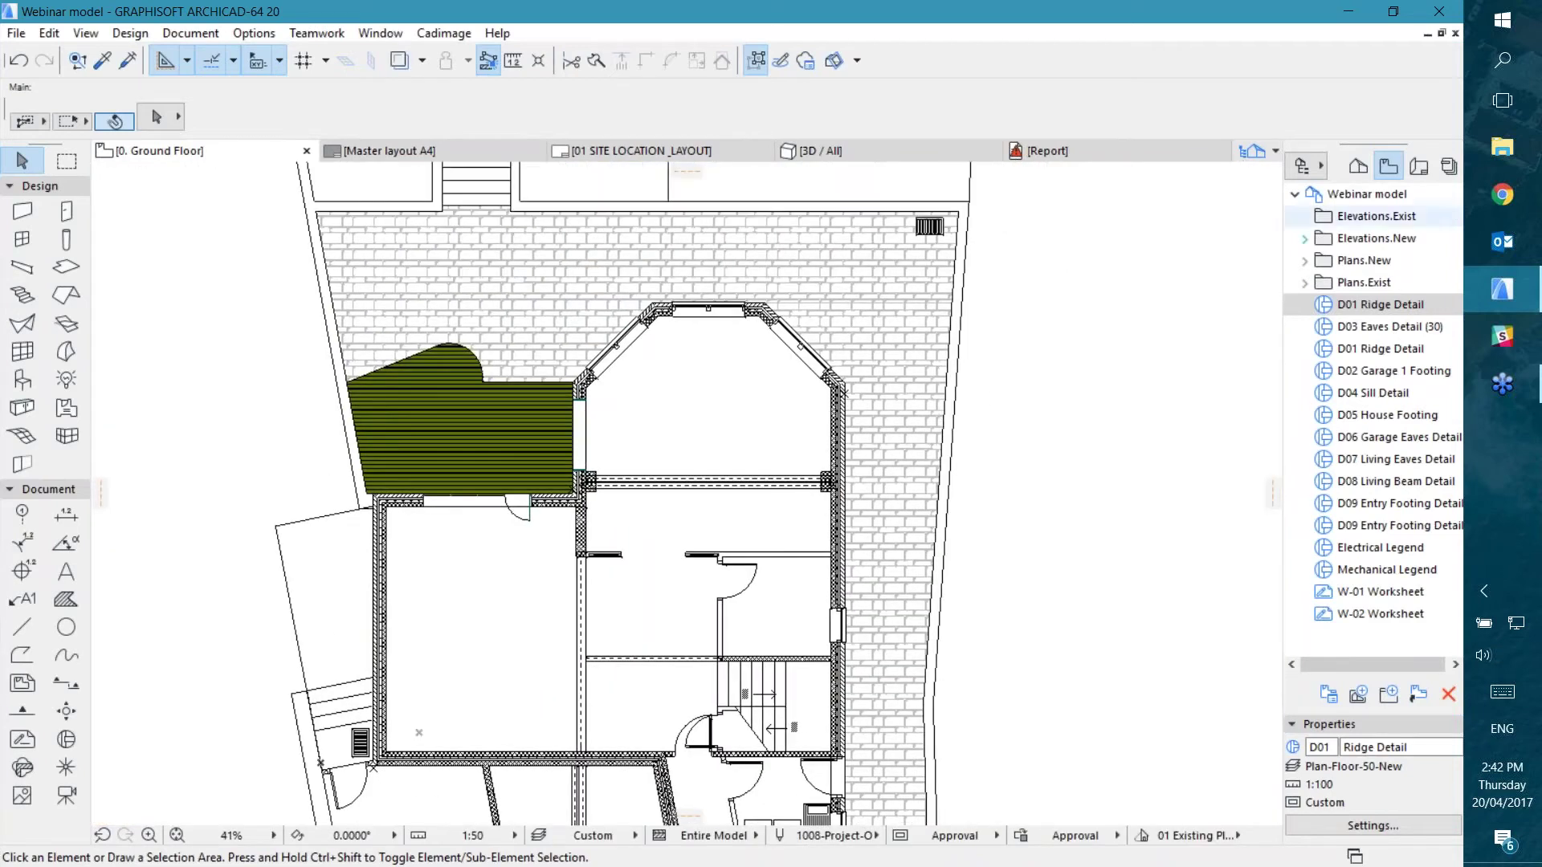
click(1358, 166)
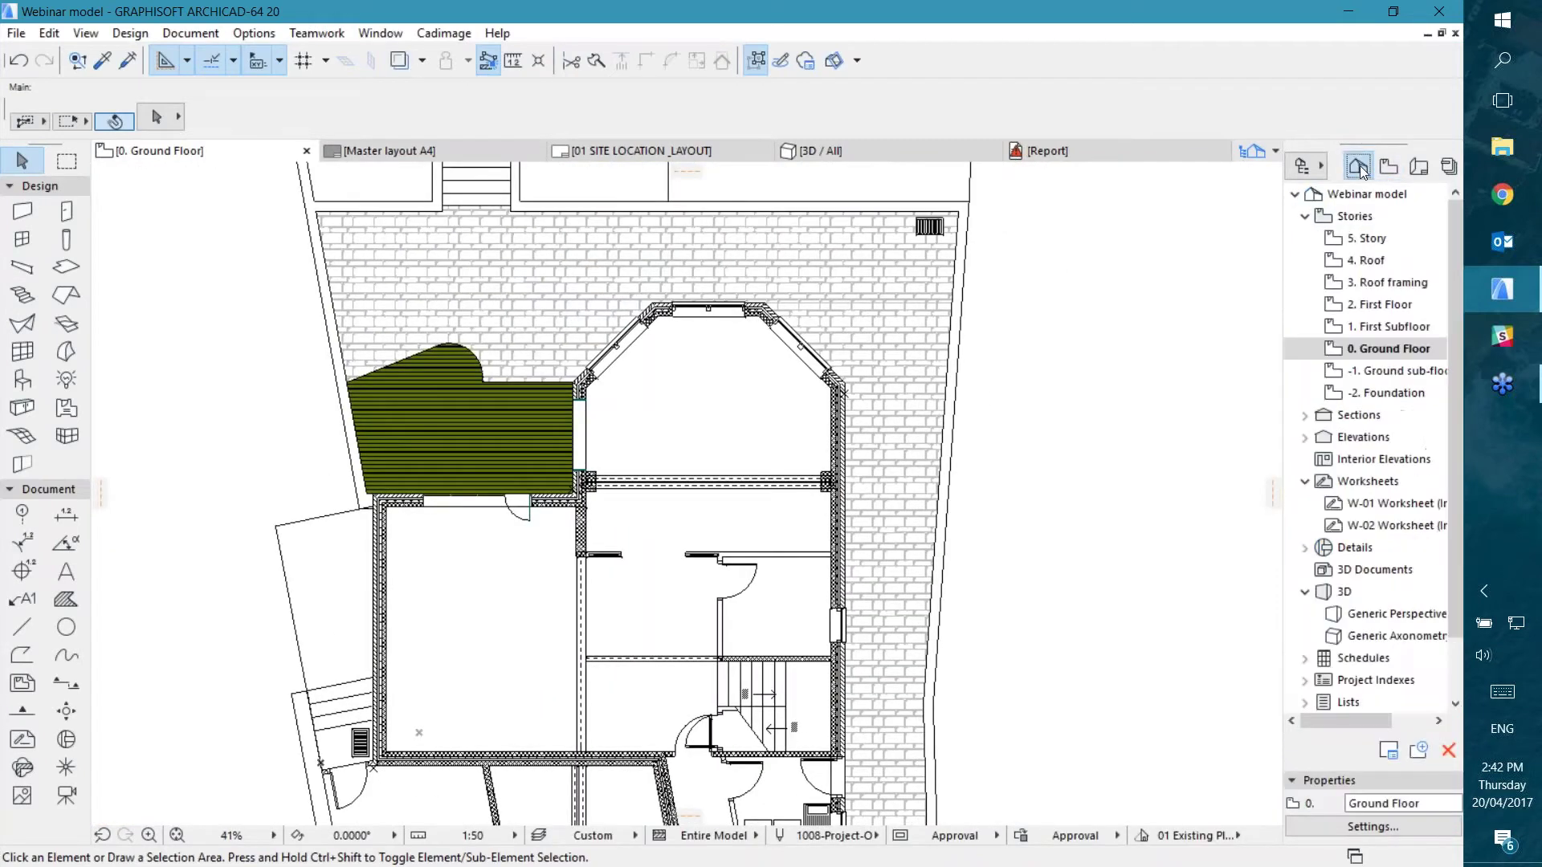
double_click(1375, 328)
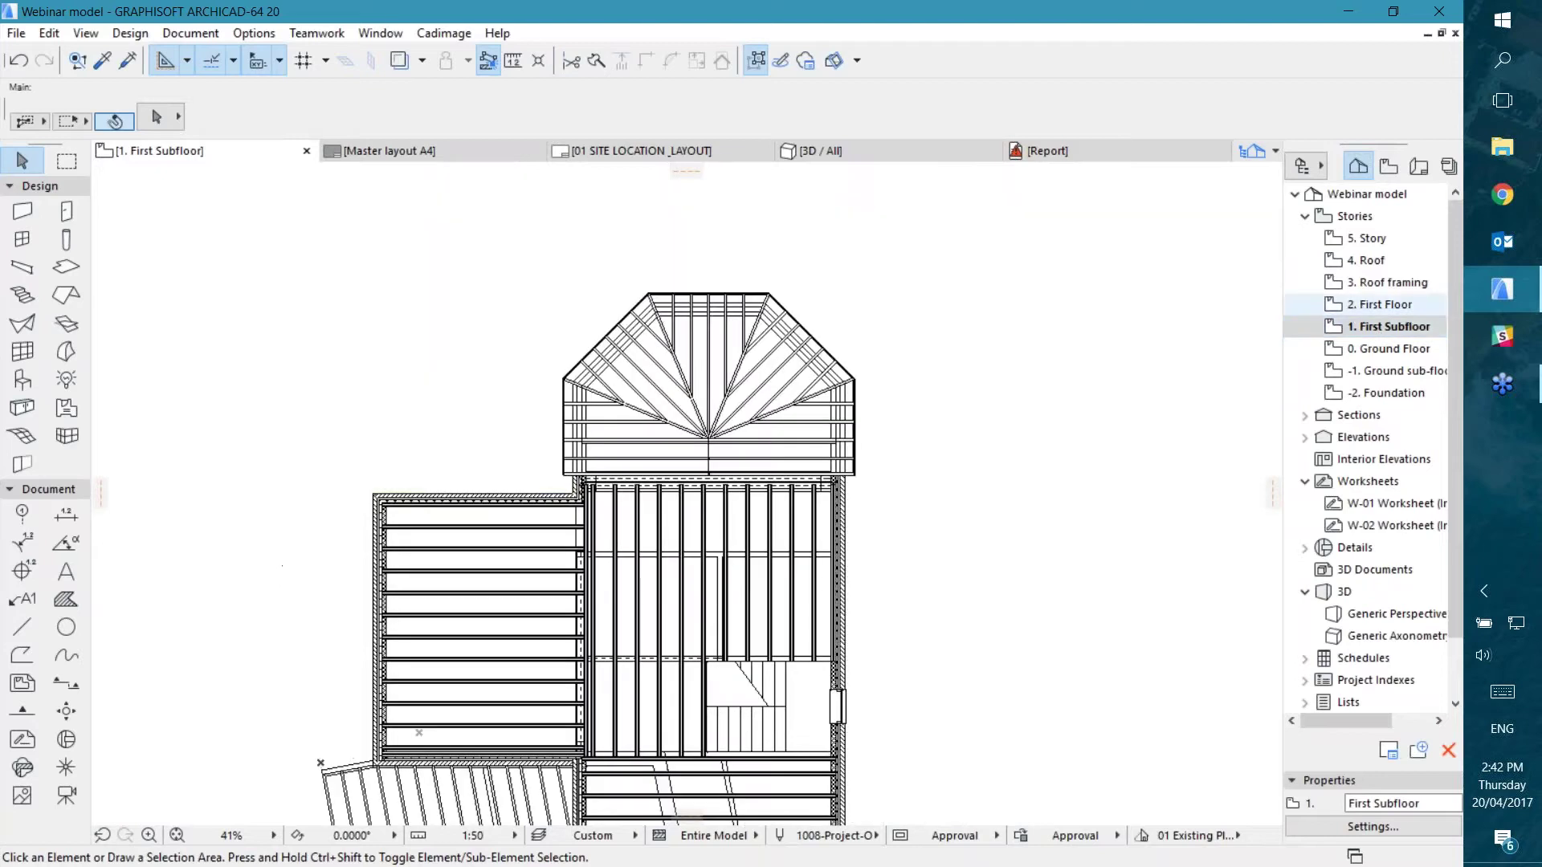
double_click(1370, 262)
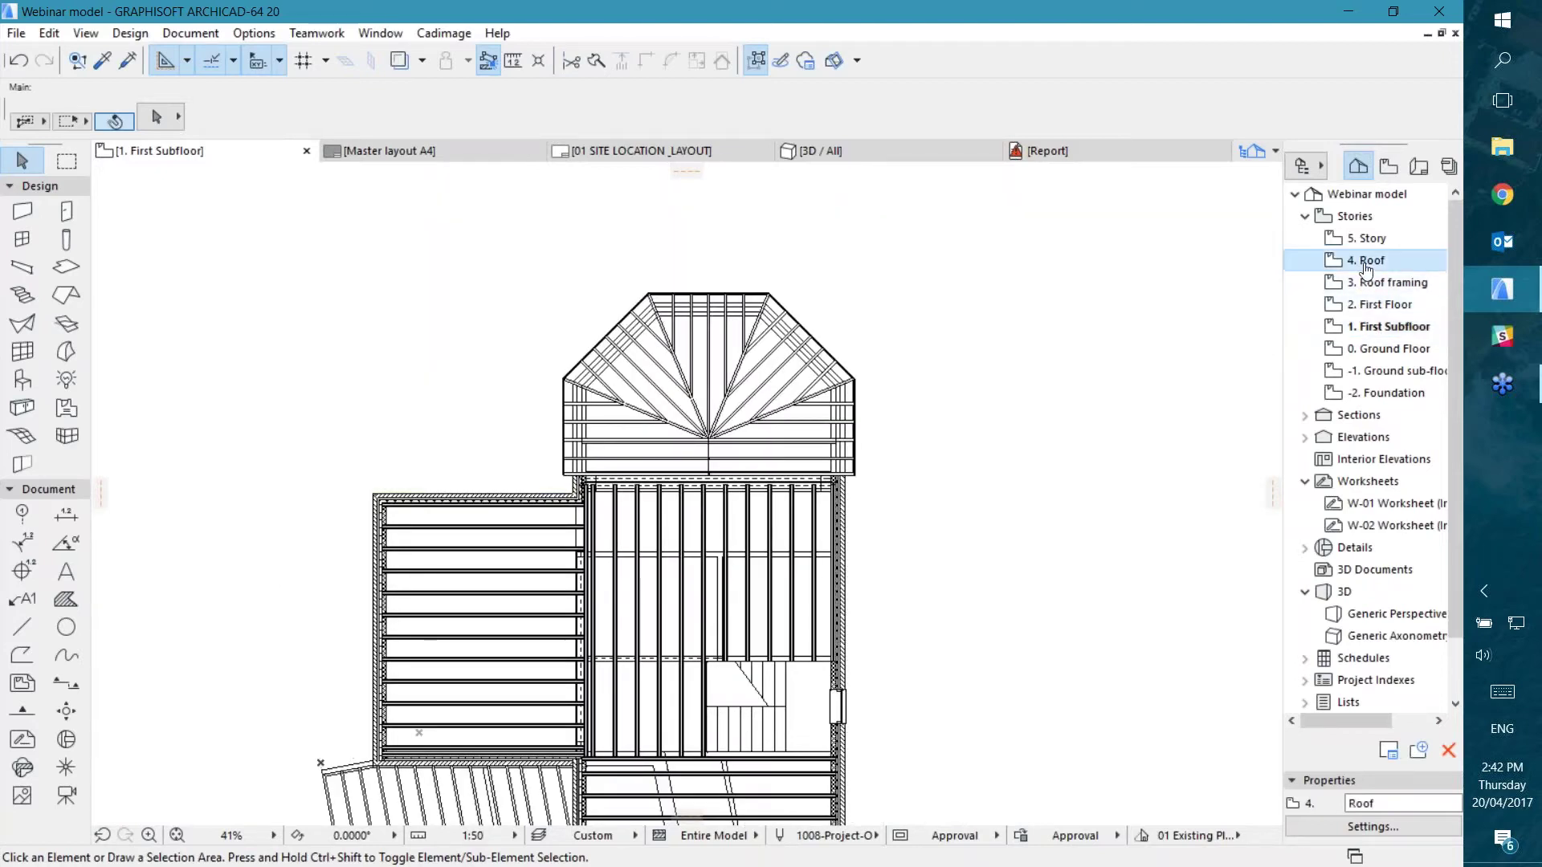
double_click(1369, 306)
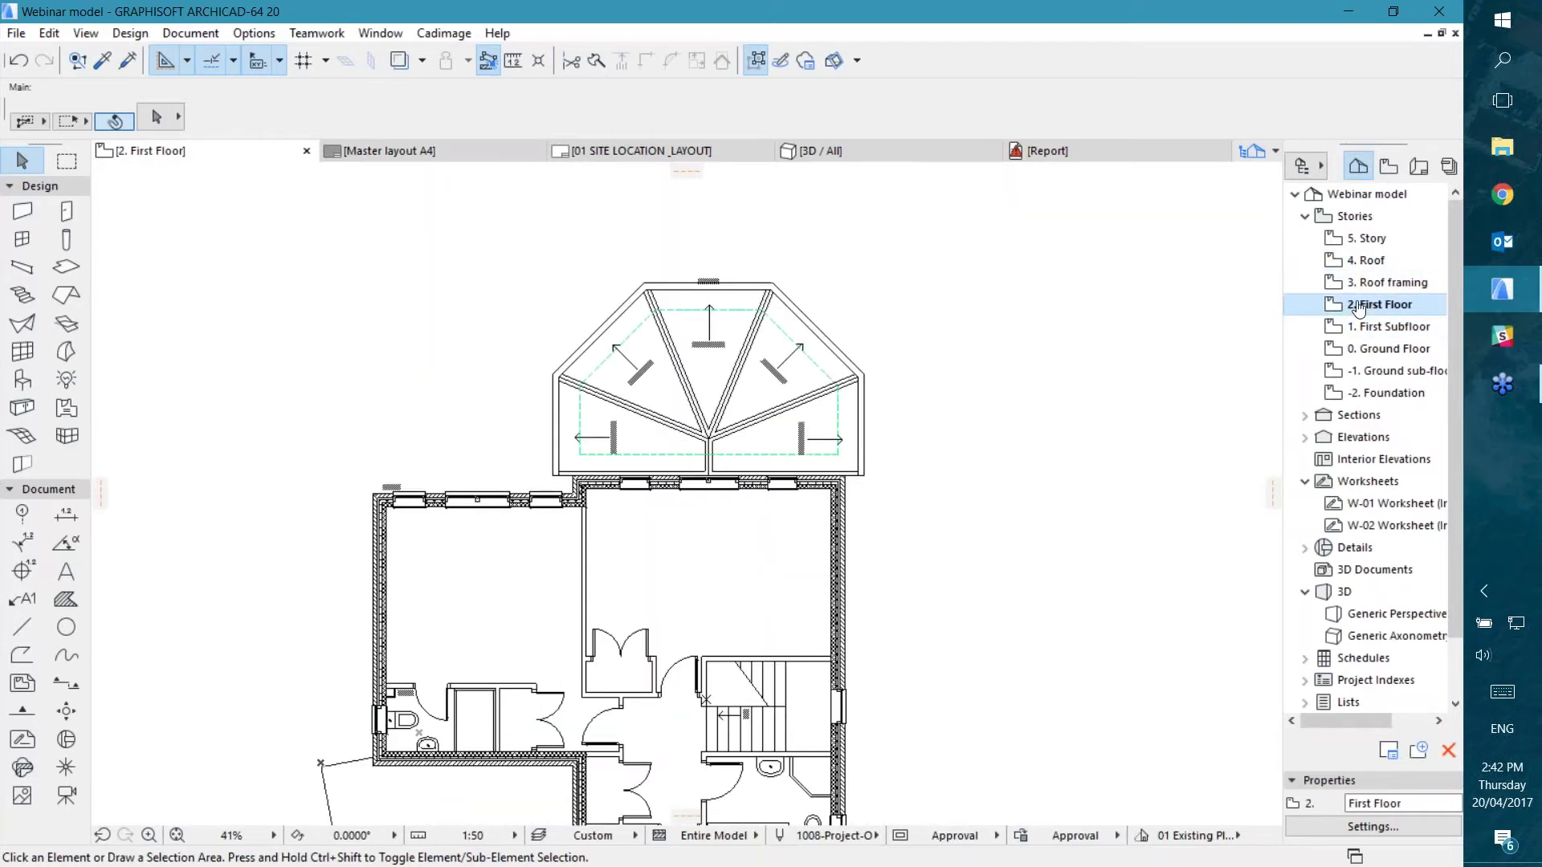
scroll(746, 459, up, 10)
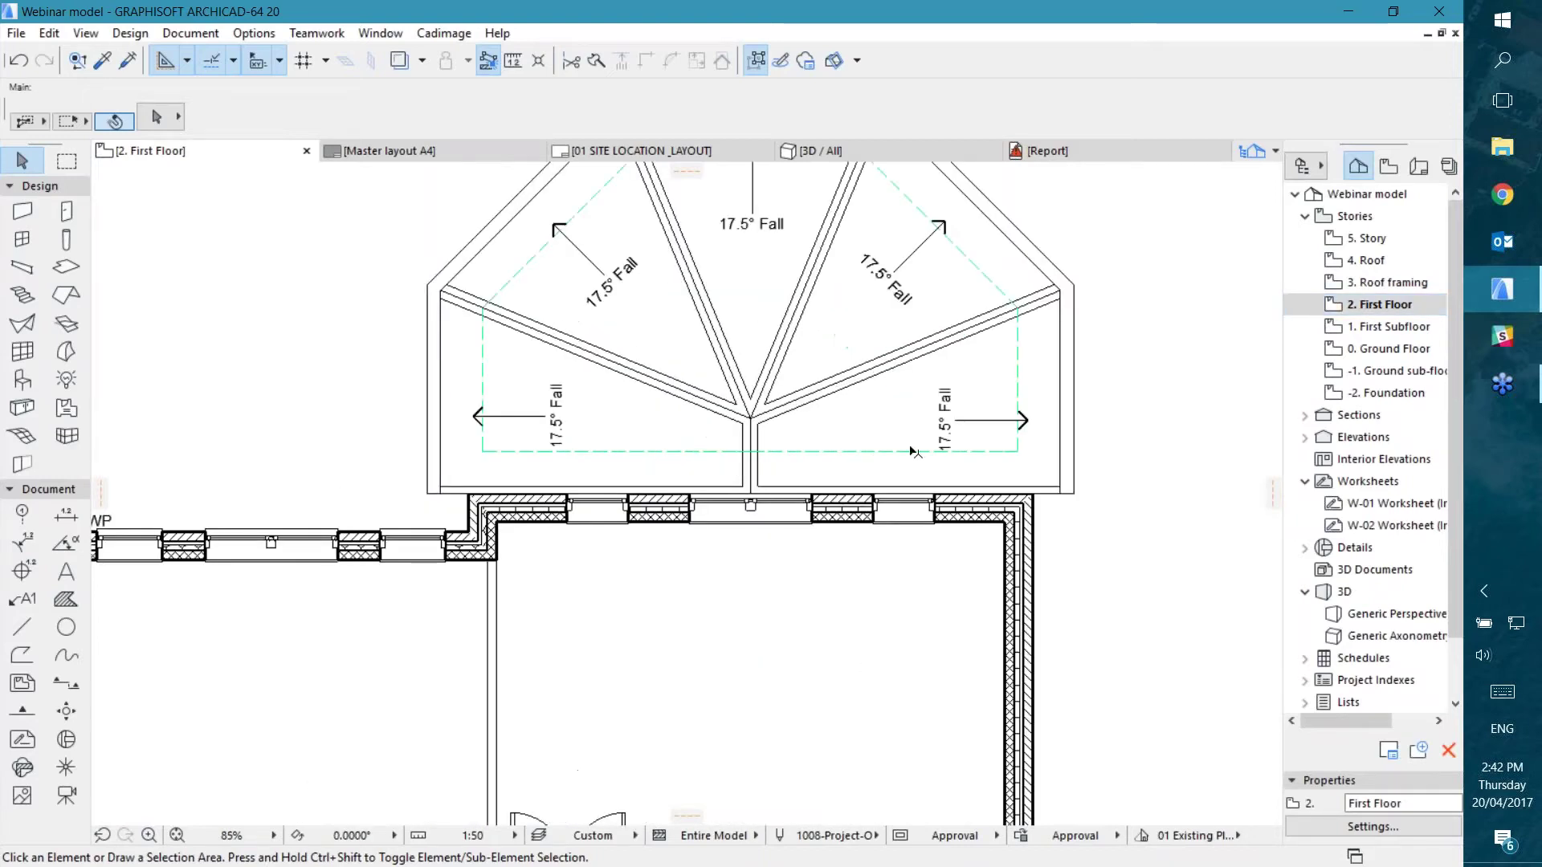
middle_drag(874, 457, 798, 467)
Step: Insert a node on the wall-side edge of the bay's right end roof plane at the outer corner of the house wall
mouse_move(969, 472)
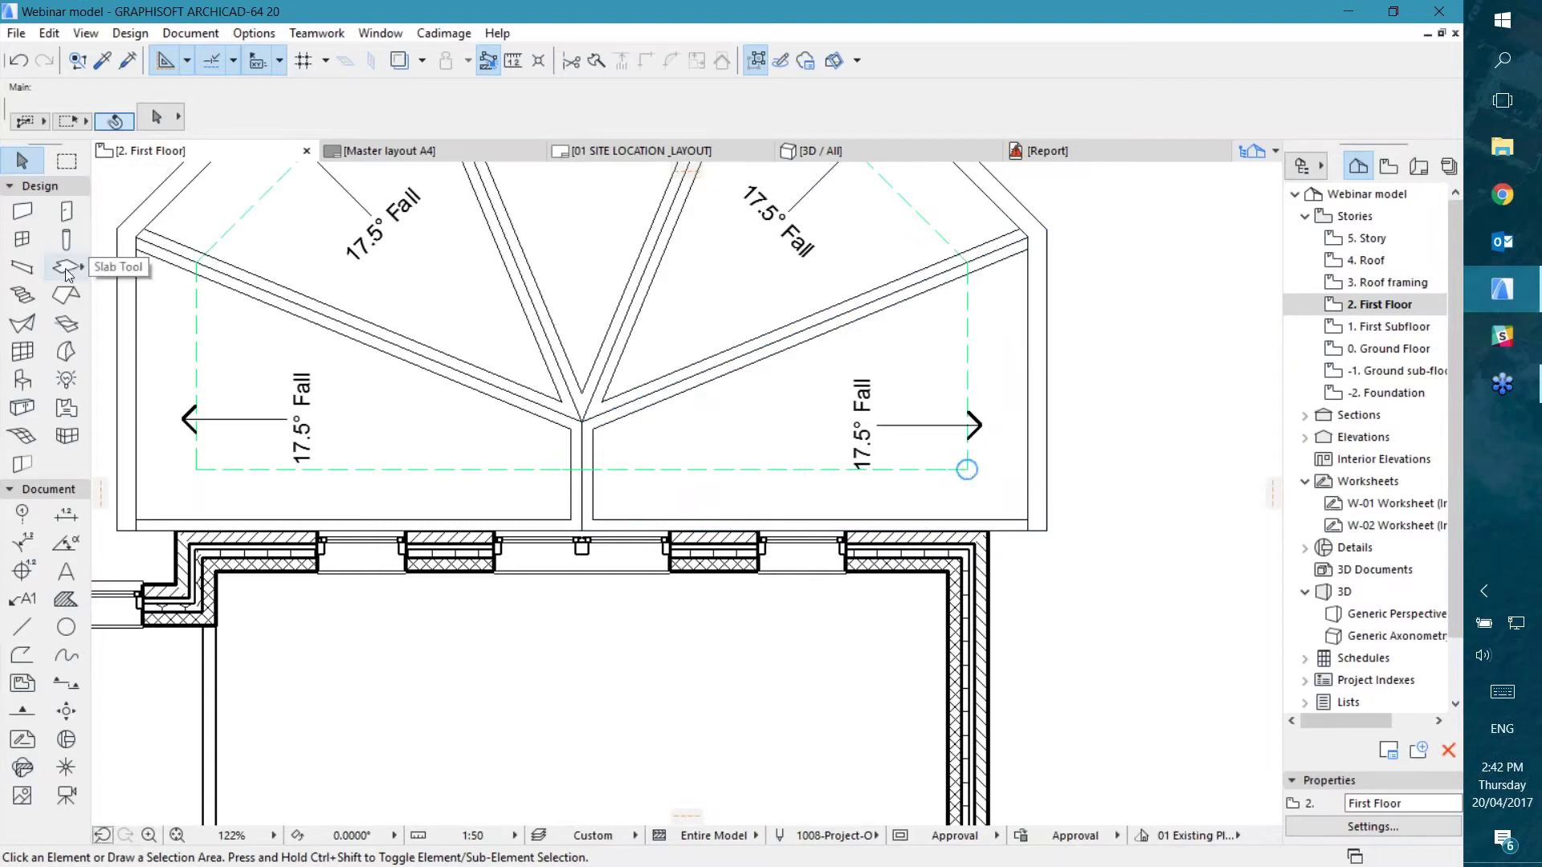
click(67, 296)
key(shift)
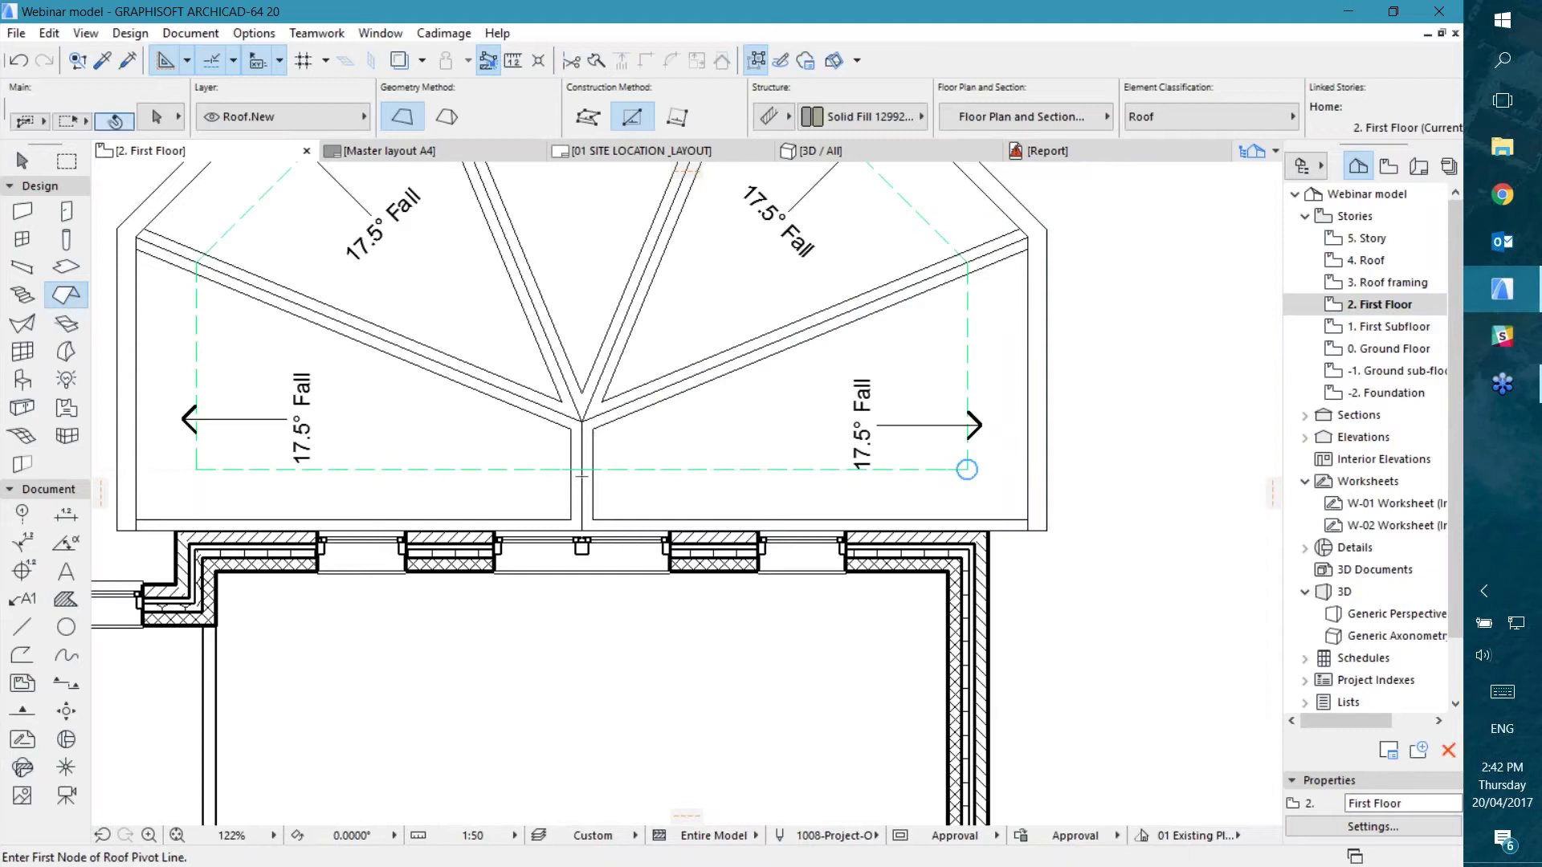
shift+click(964, 477)
scroll(1027, 529, up, 3)
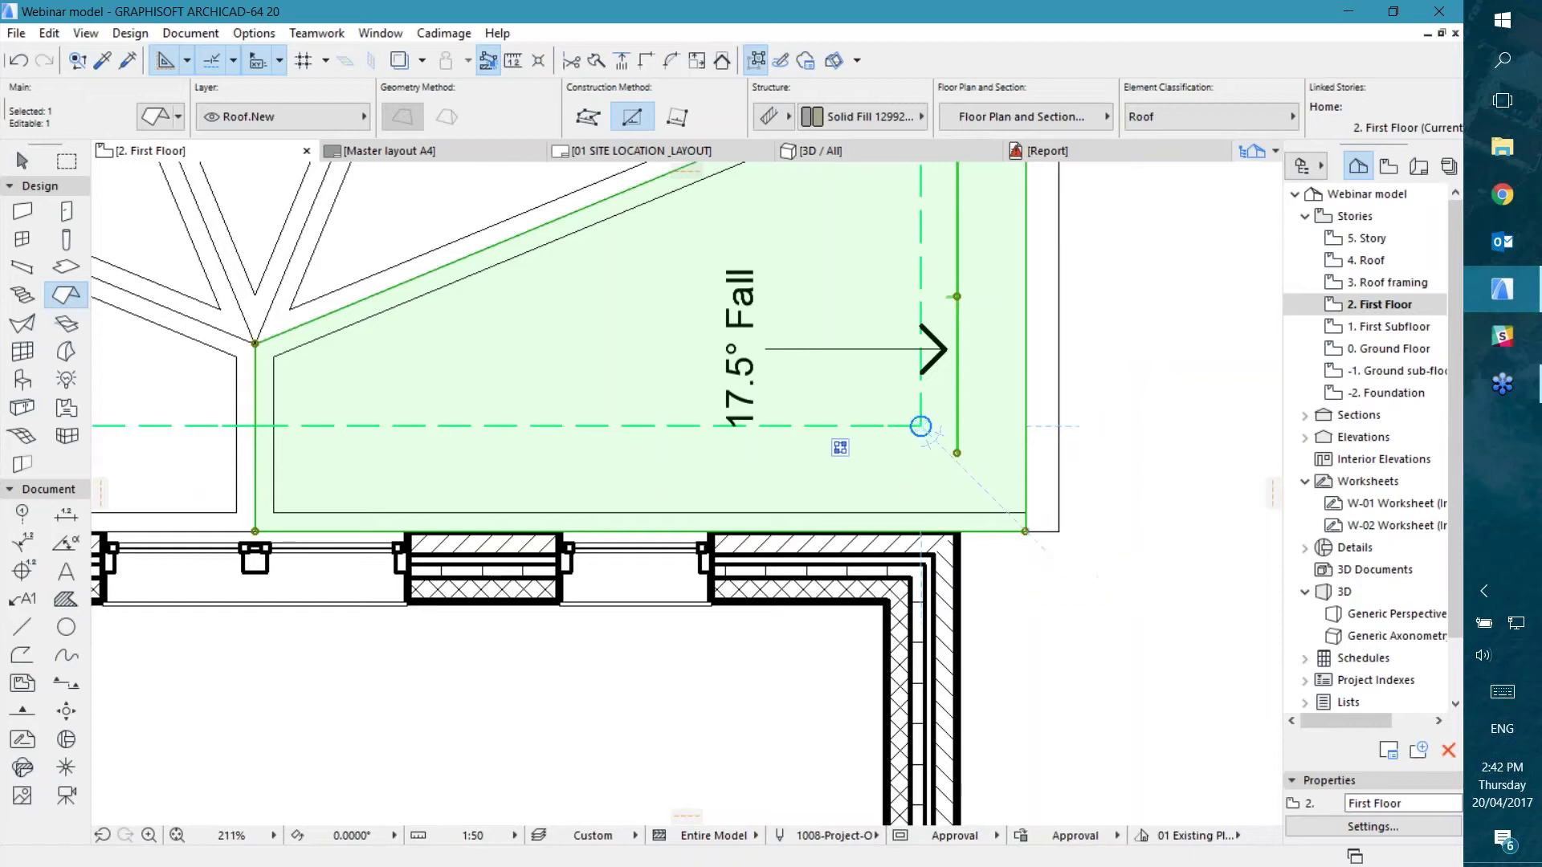
click(988, 532)
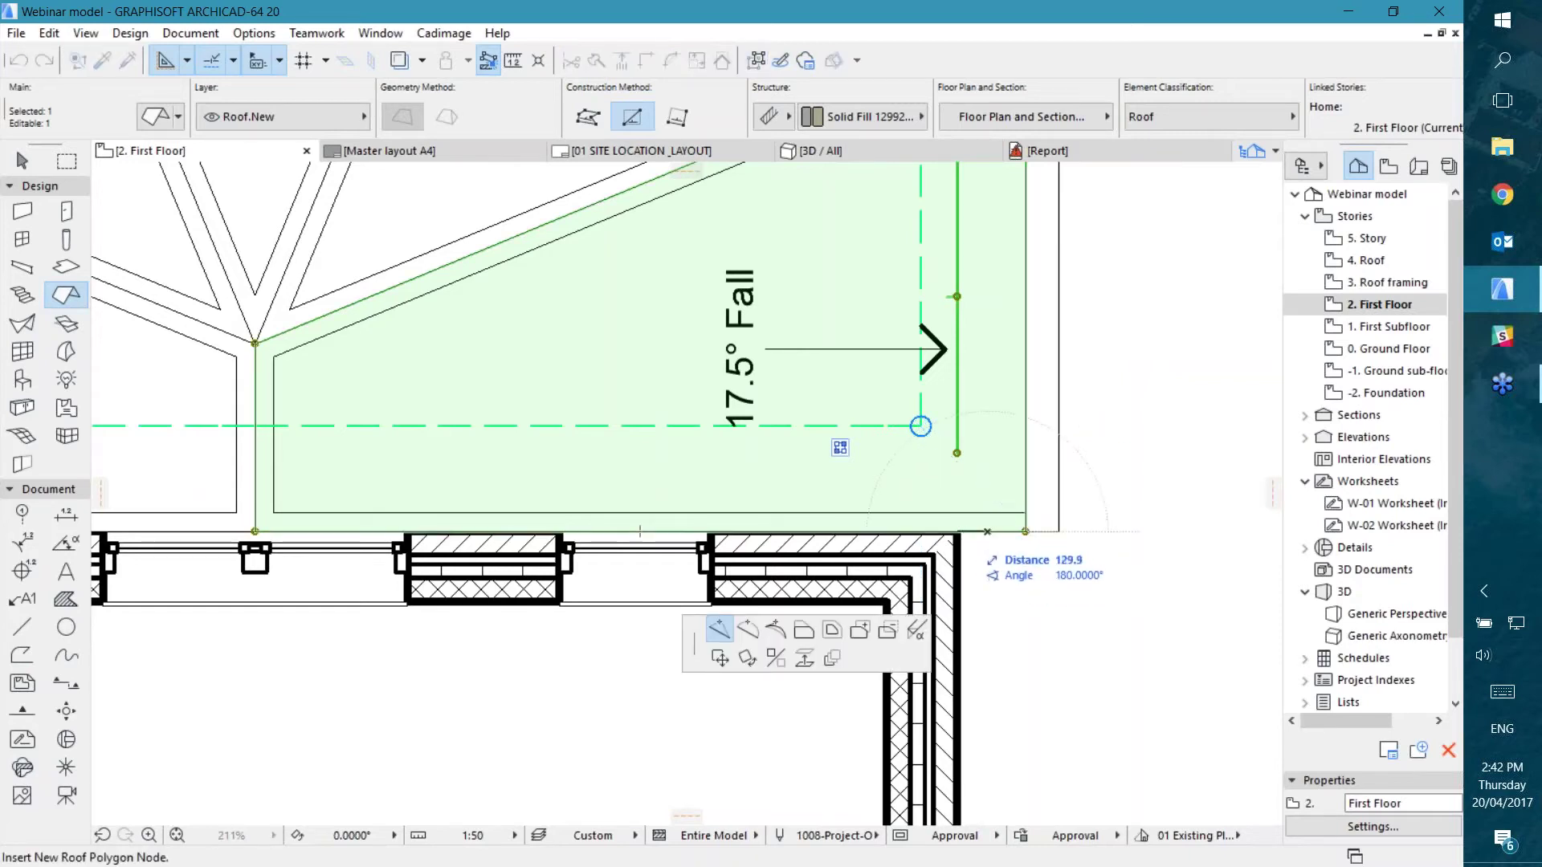
click(956, 531)
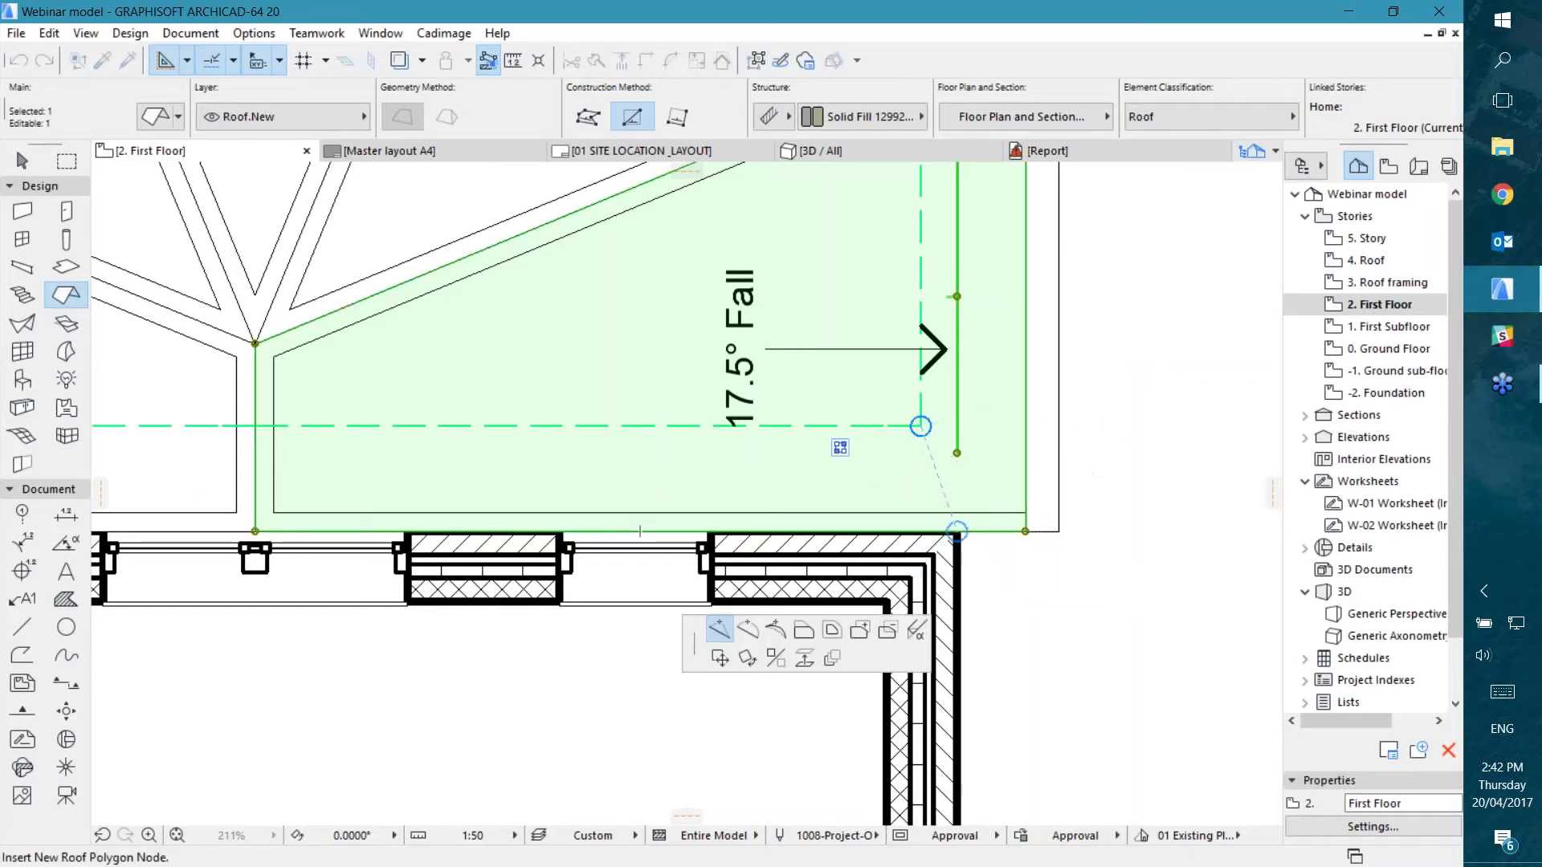
middle_drag(320, 545, 923, 567)
middle_drag(1071, 452, 1221, 499)
key(Escape)
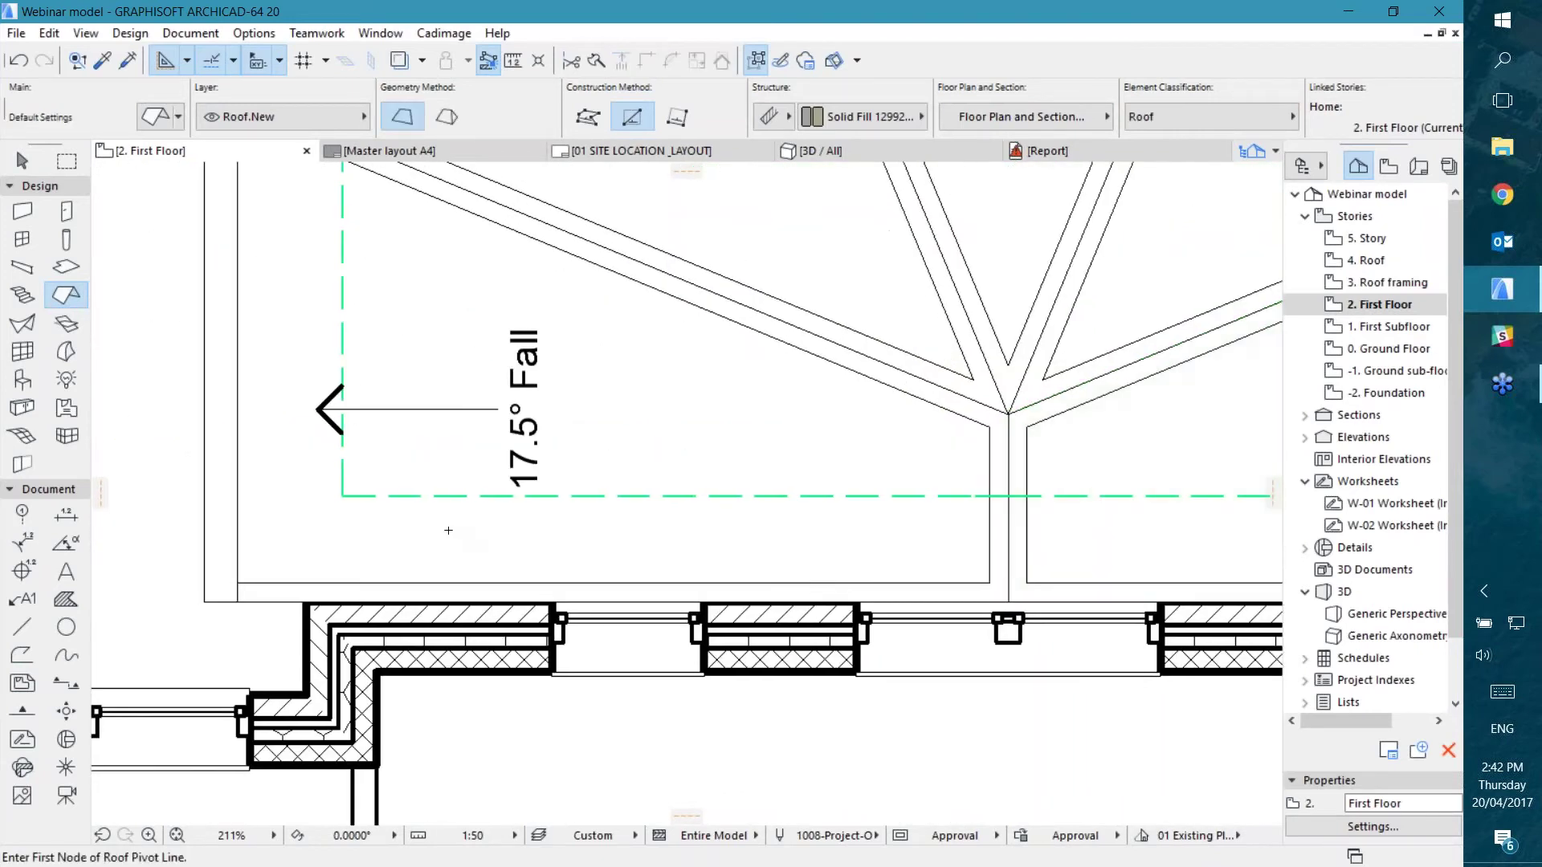
Step: Insert a node on the wall-side edge of the bay's left end roof plane at the wall's outer corner
shift+click(426, 540)
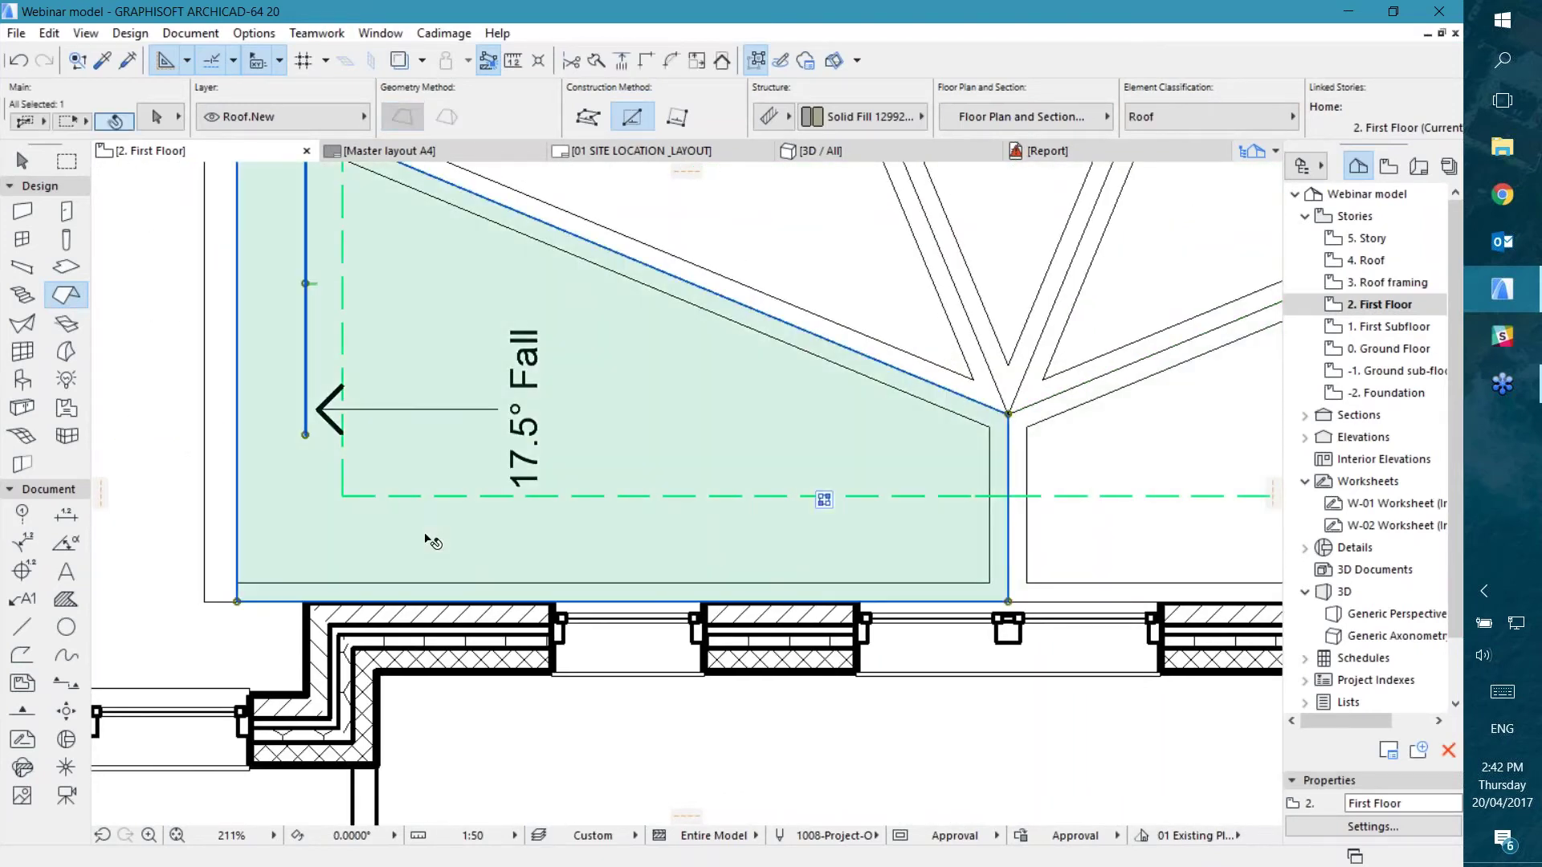
click(263, 600)
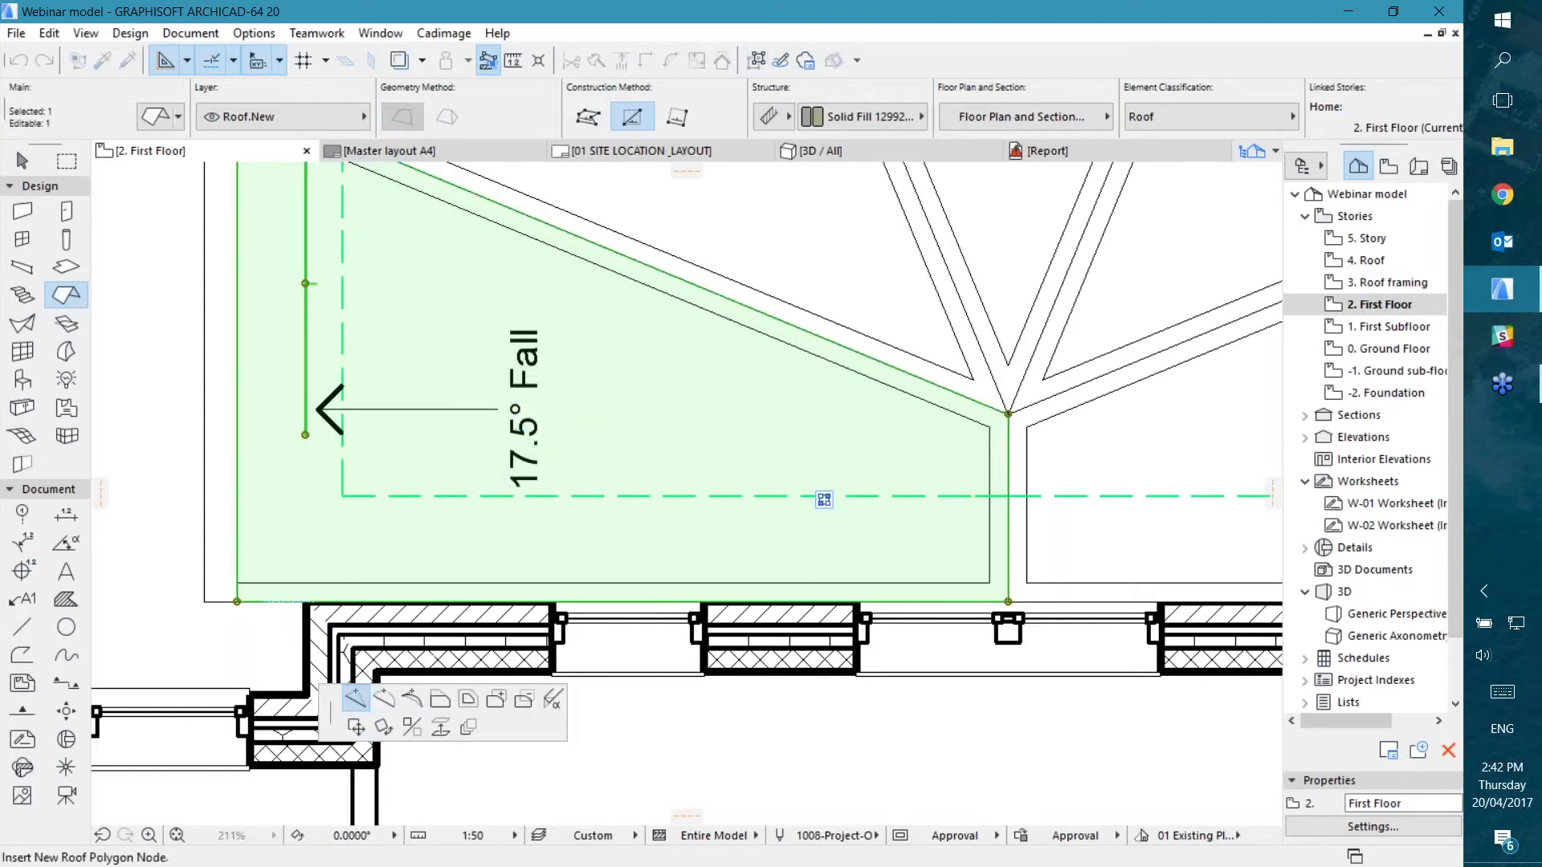
click(305, 602)
key(Escape)
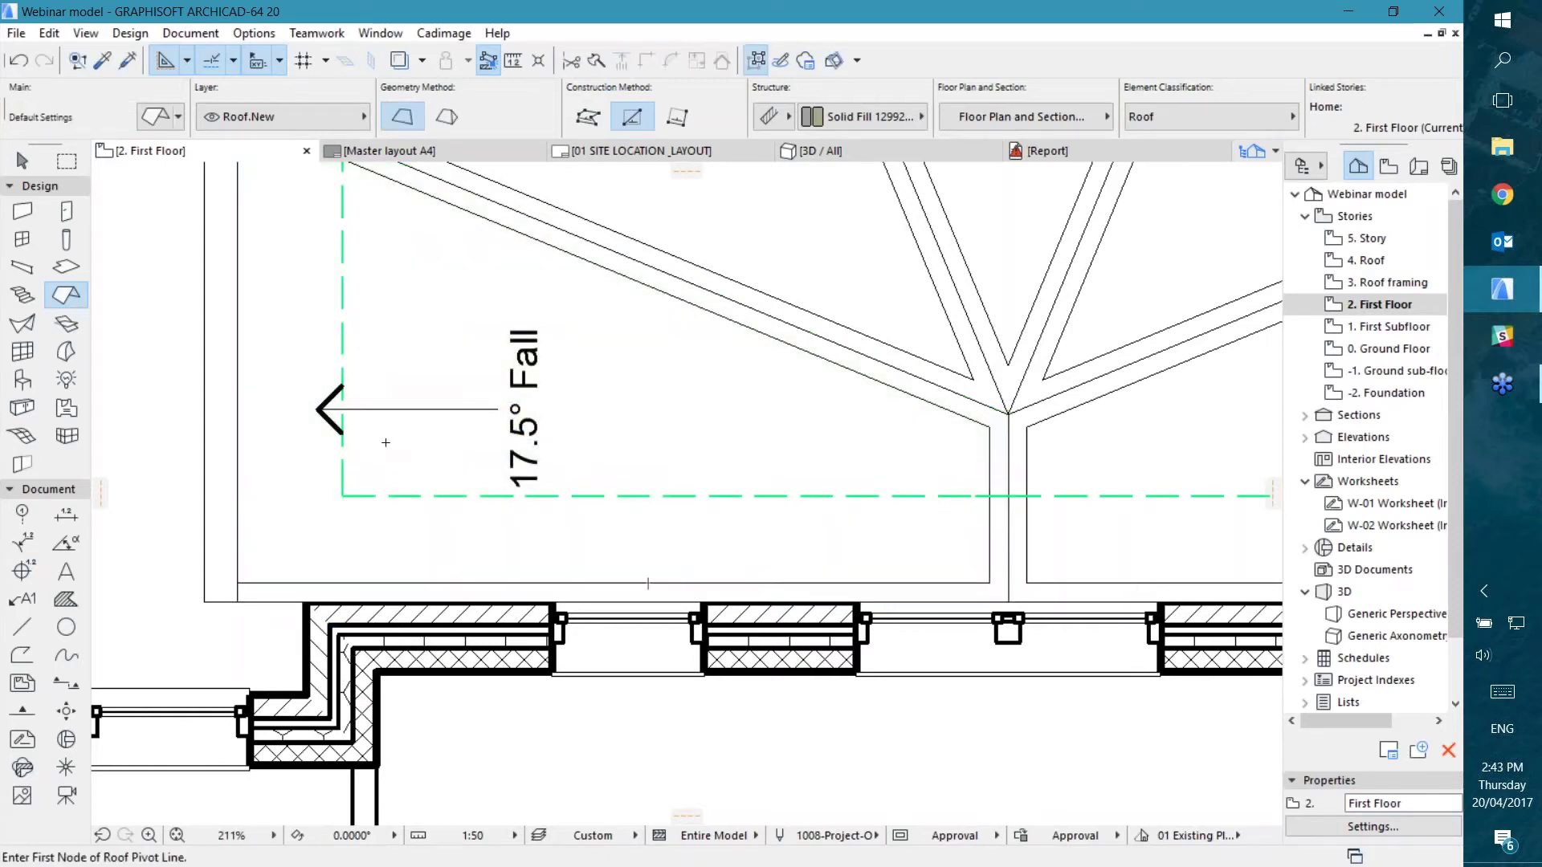
Step: In the 3D view, open the roof edge editor for the bay roof covering nearest the house's outer corner
click(813, 150)
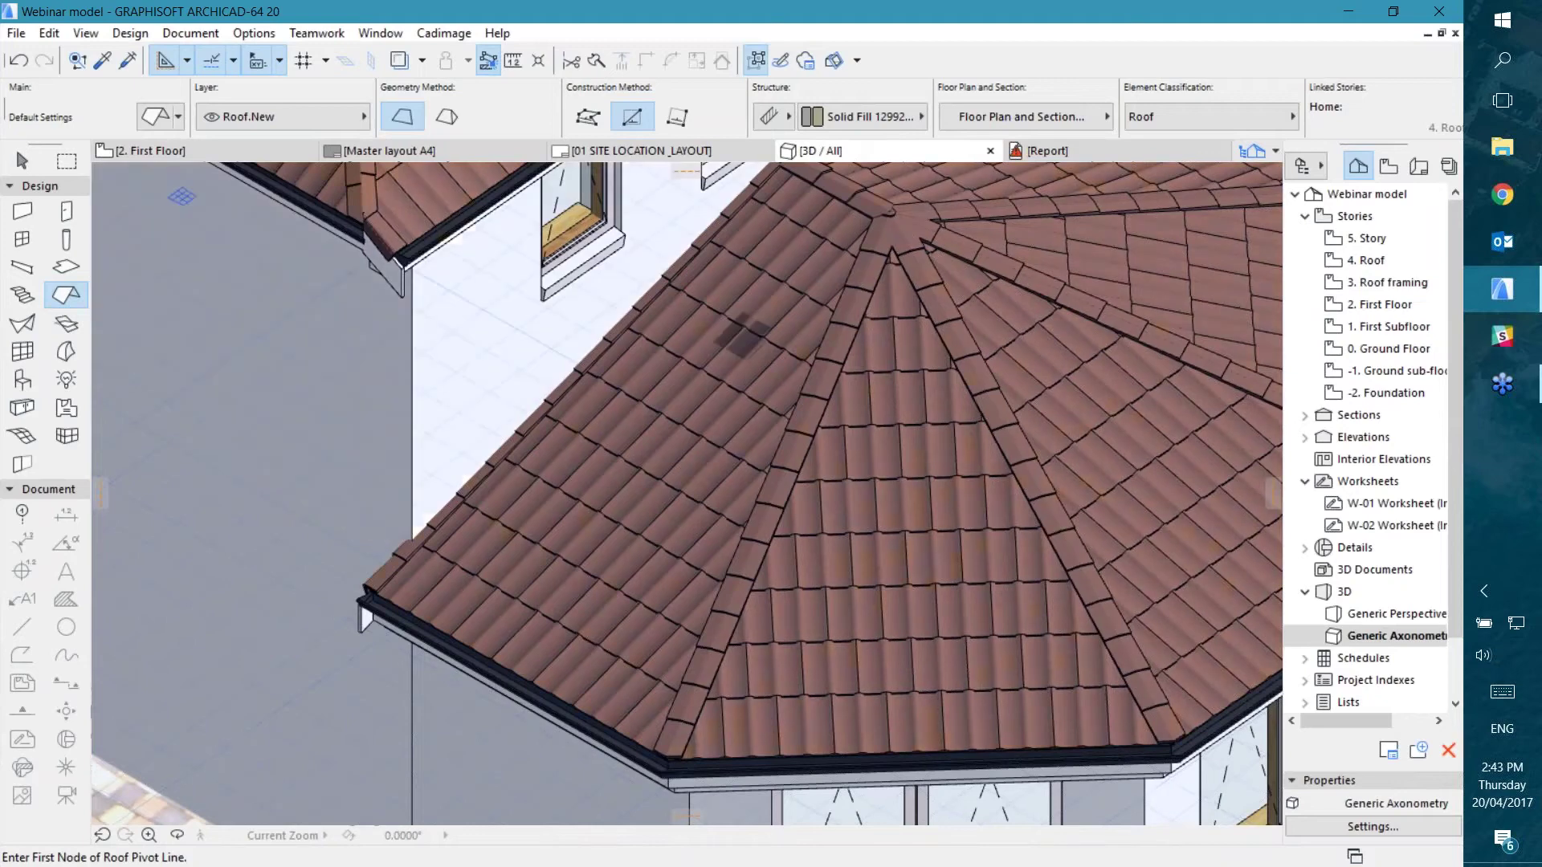
scroll(646, 463, up, 10)
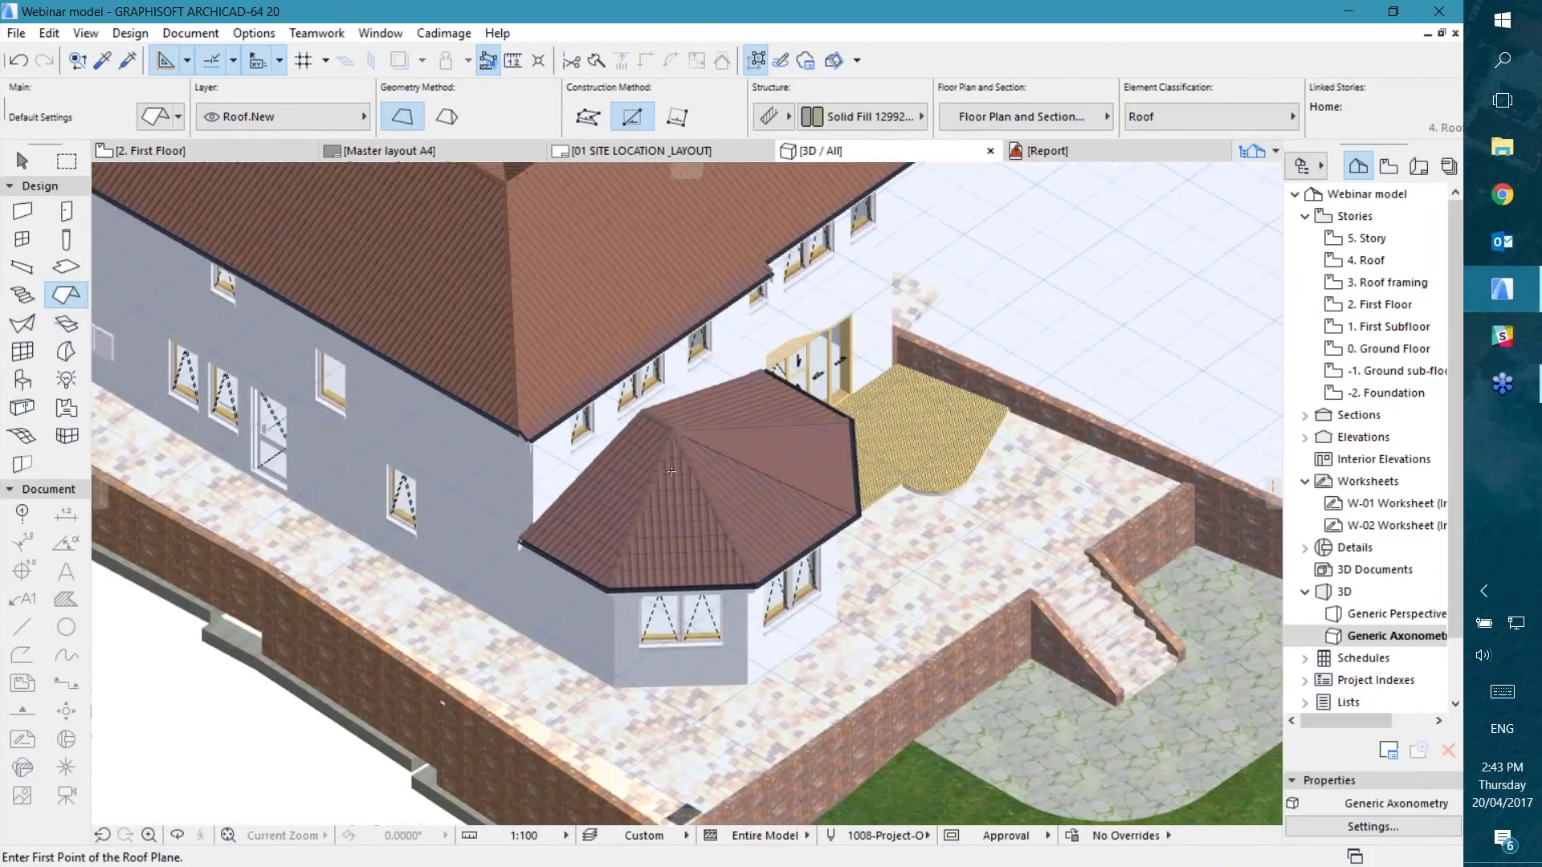
scroll(645, 463, up, 8)
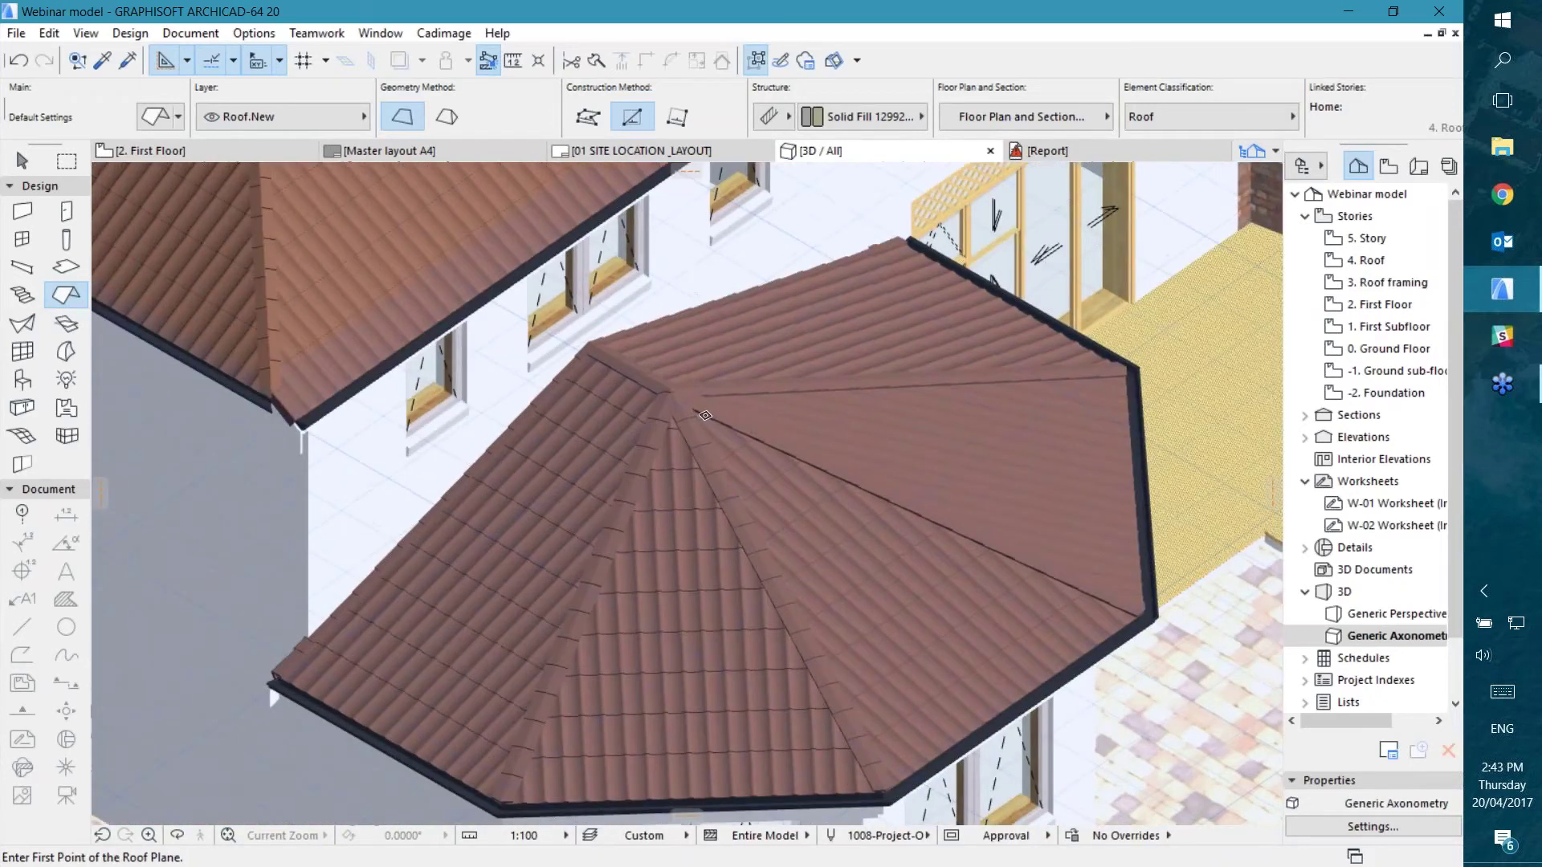
click(22, 161)
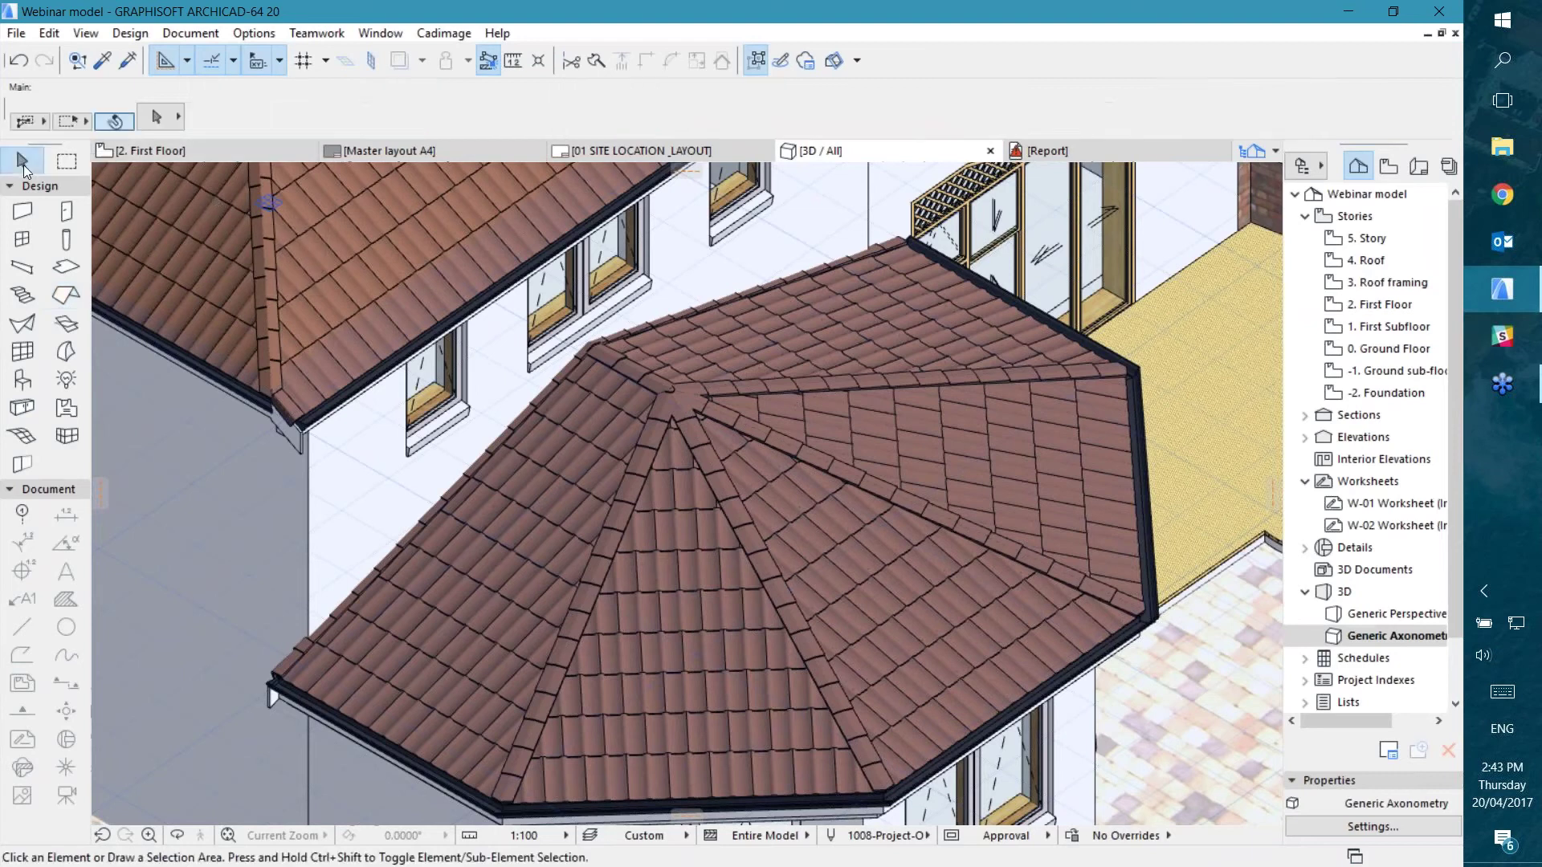
click(497, 563)
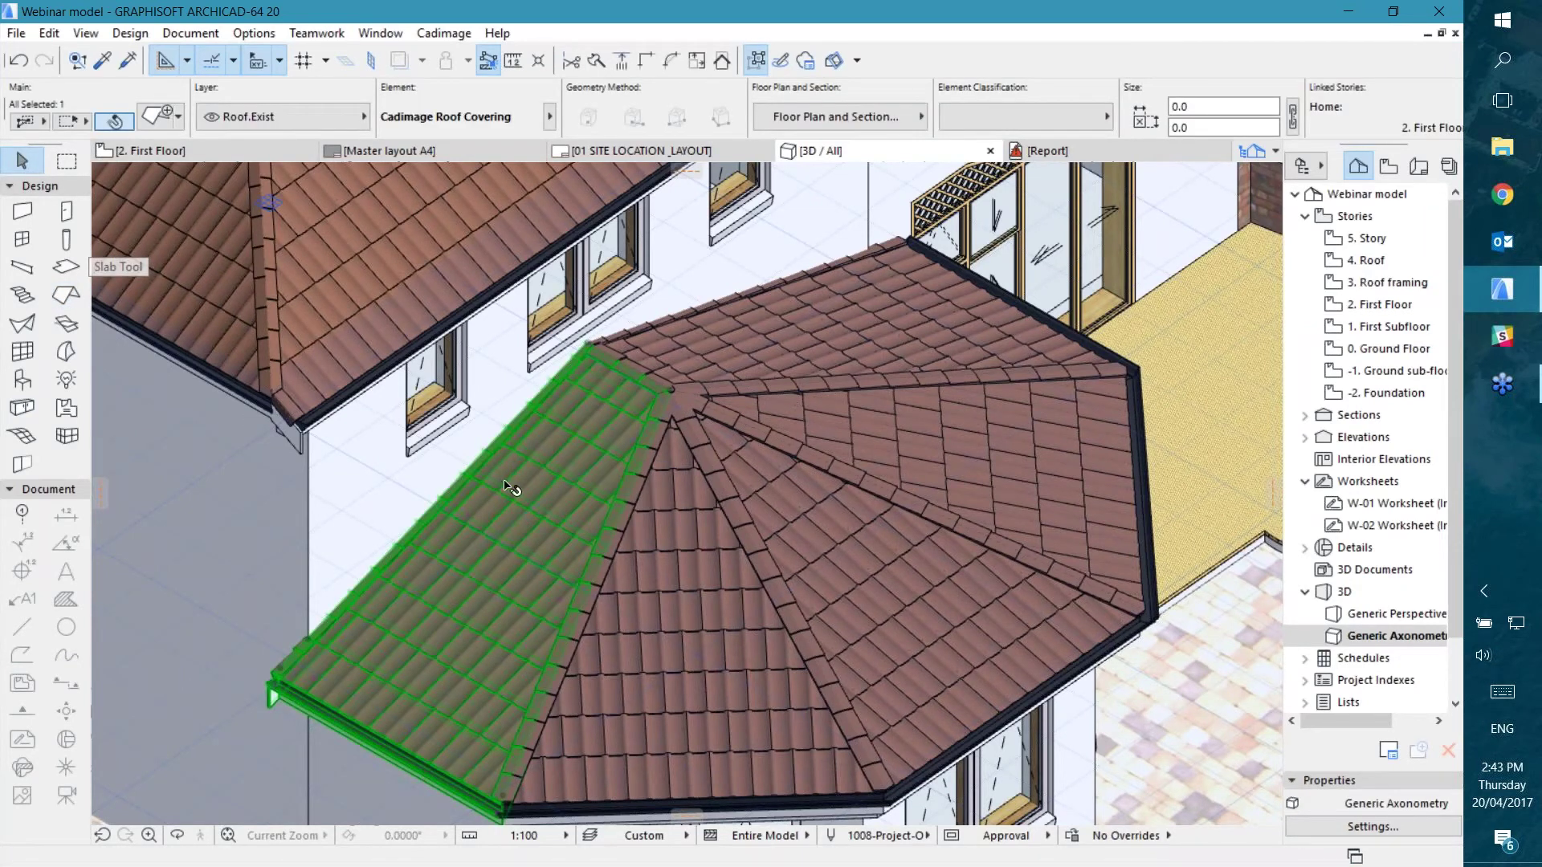
click(443, 34)
mouse_move(411, 58)
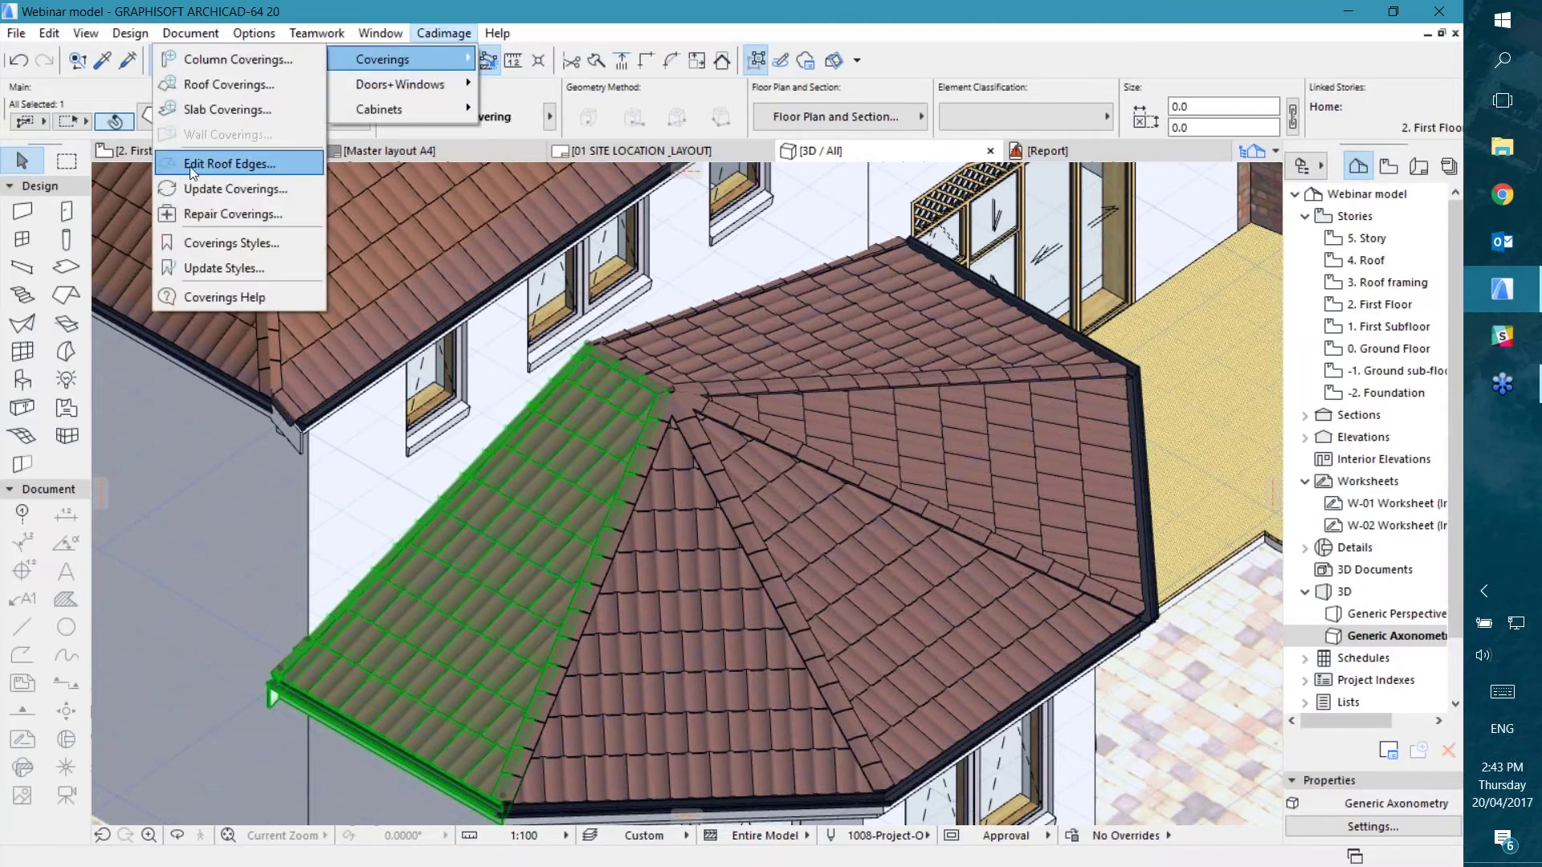
click(245, 167)
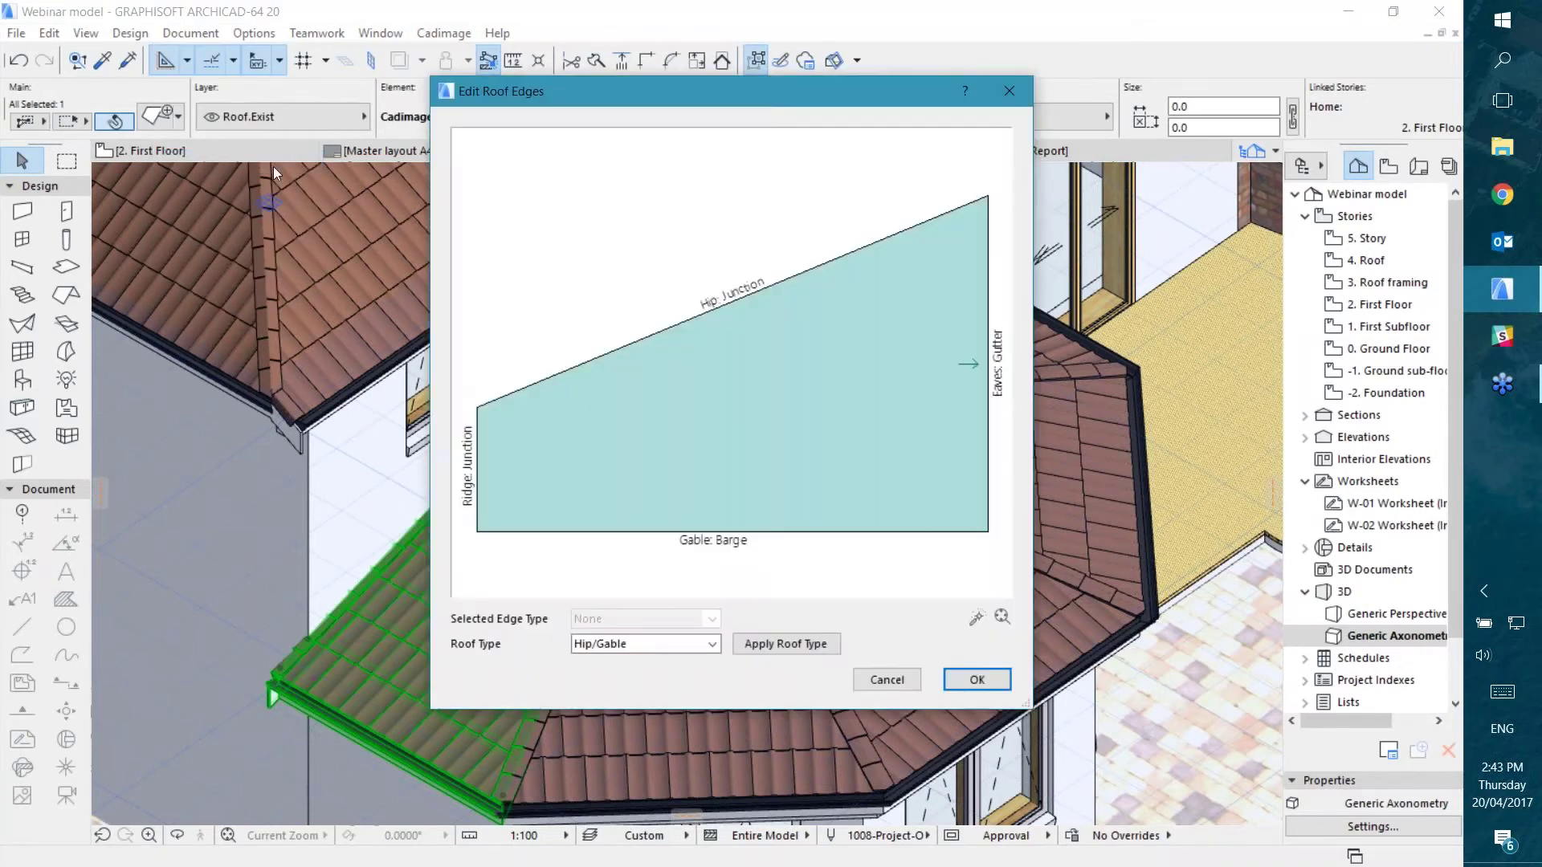
drag(653, 90, 938, 94)
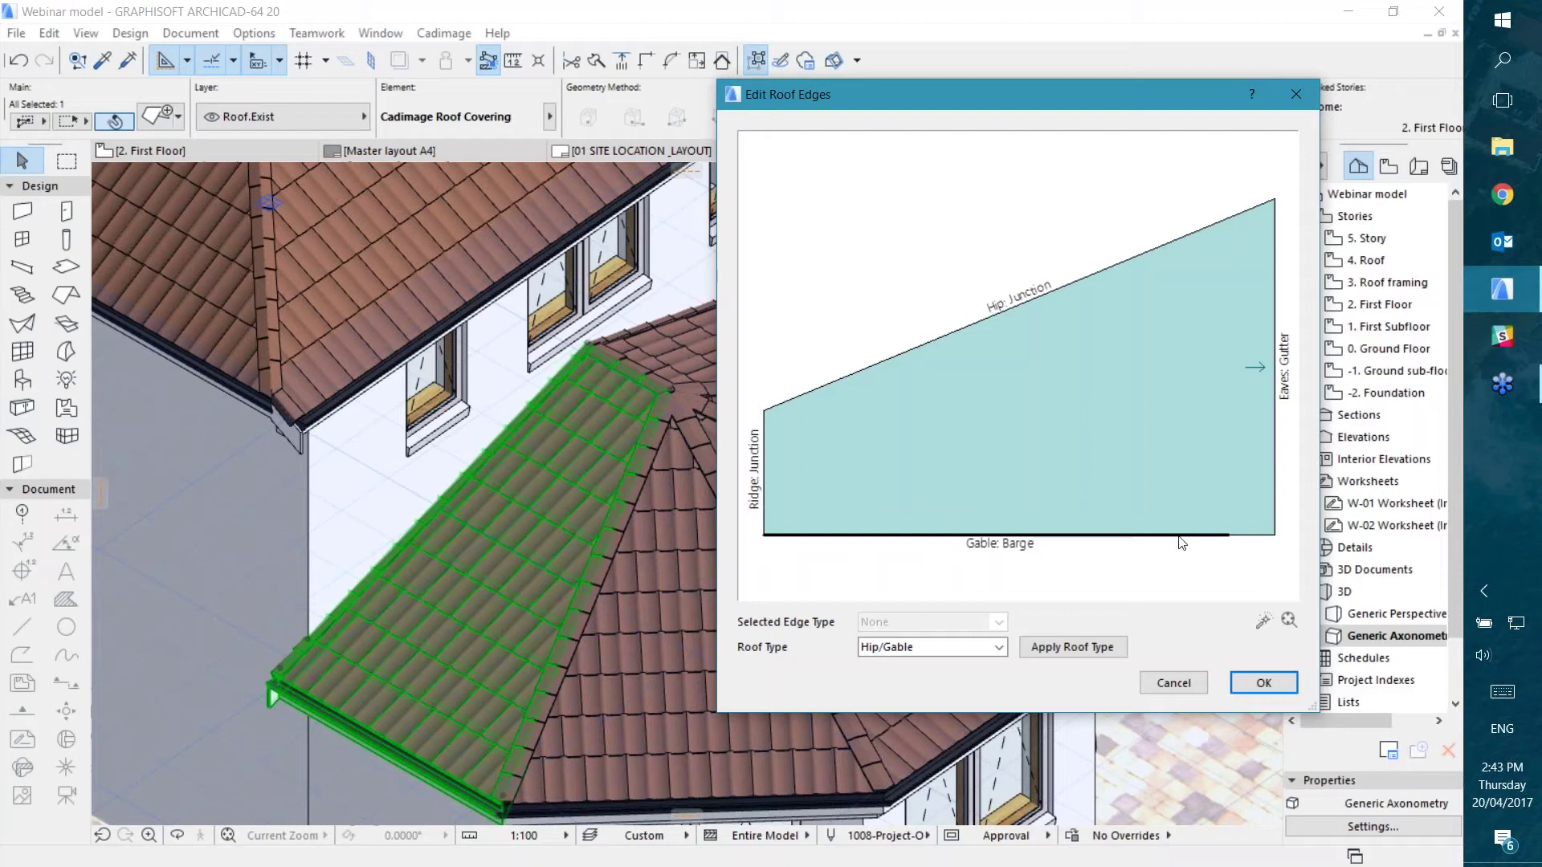
Step: Set the long wall-side gable edge of this covering to Apron, leaving the short overhang segment as Barge/Fascia, and apply it
scroll(1257, 550, up, 1)
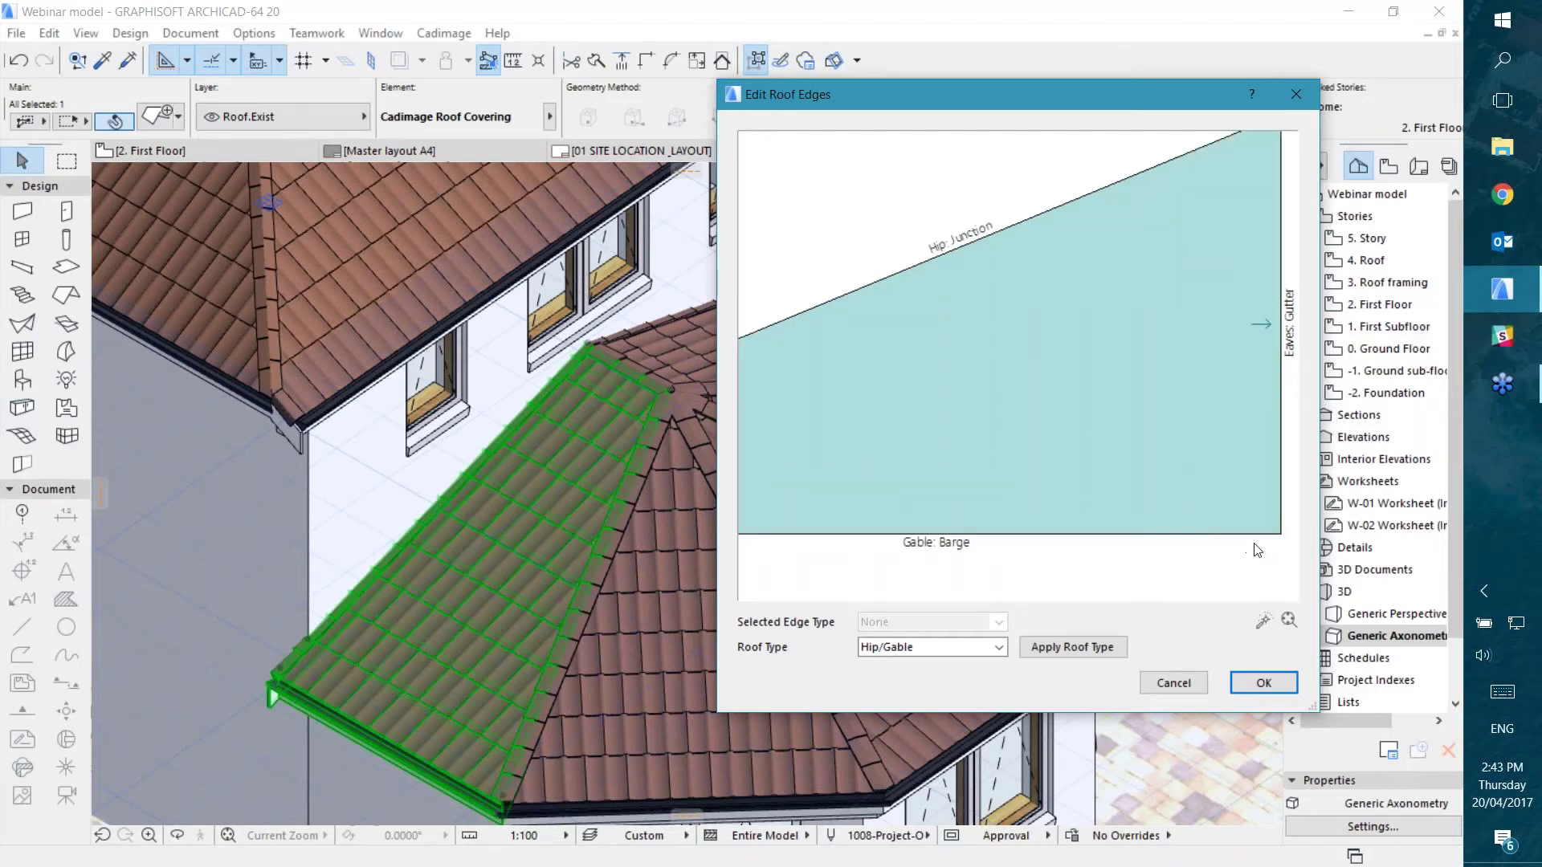
scroll(1257, 550, up, 1)
scroll(1259, 526, up, 1)
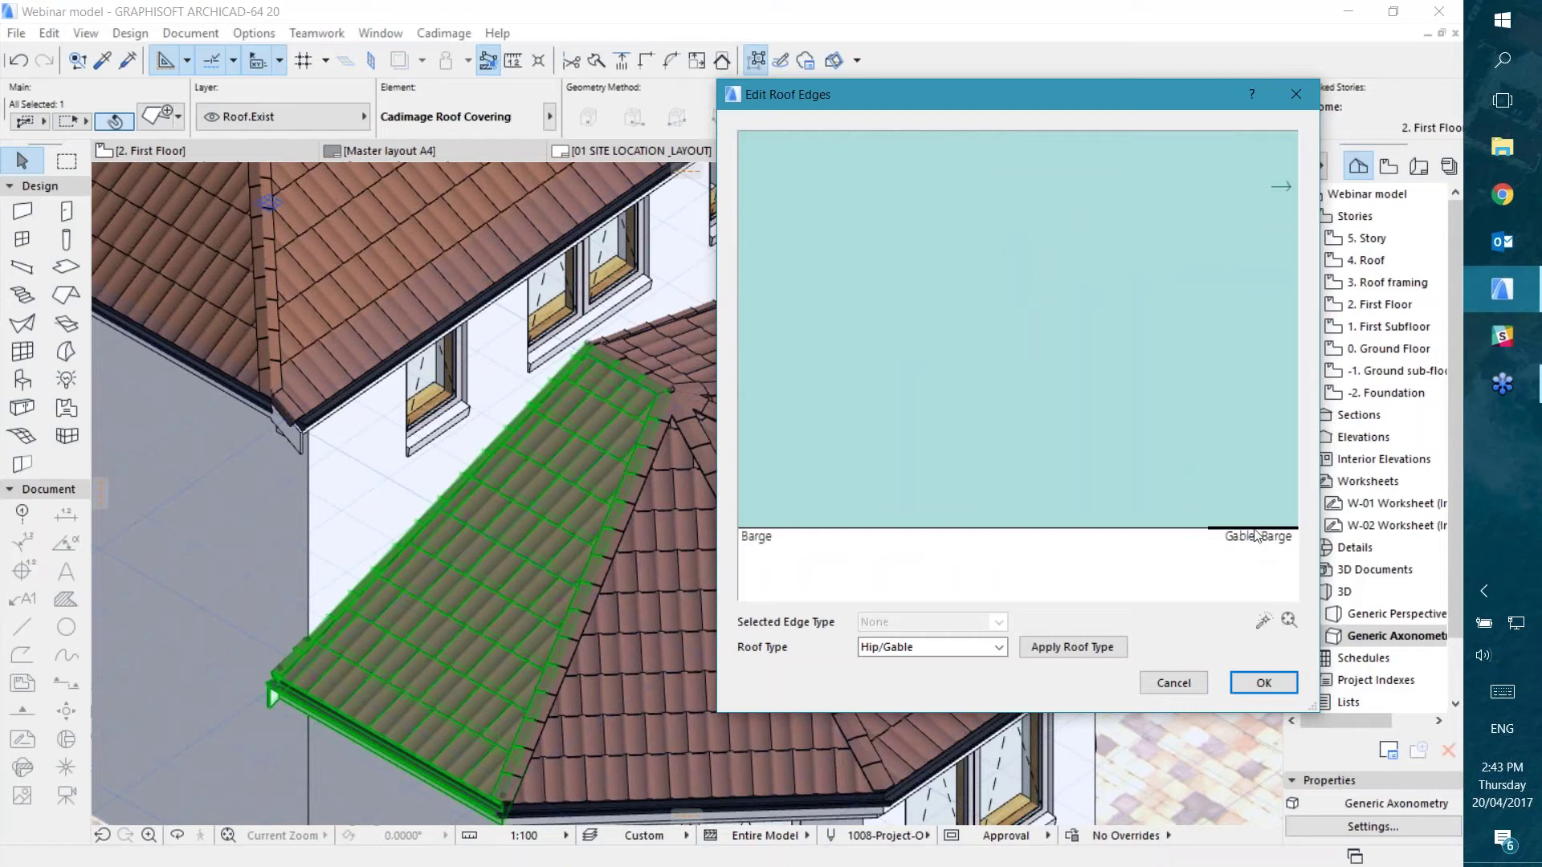
scroll(1240, 542, down, 1)
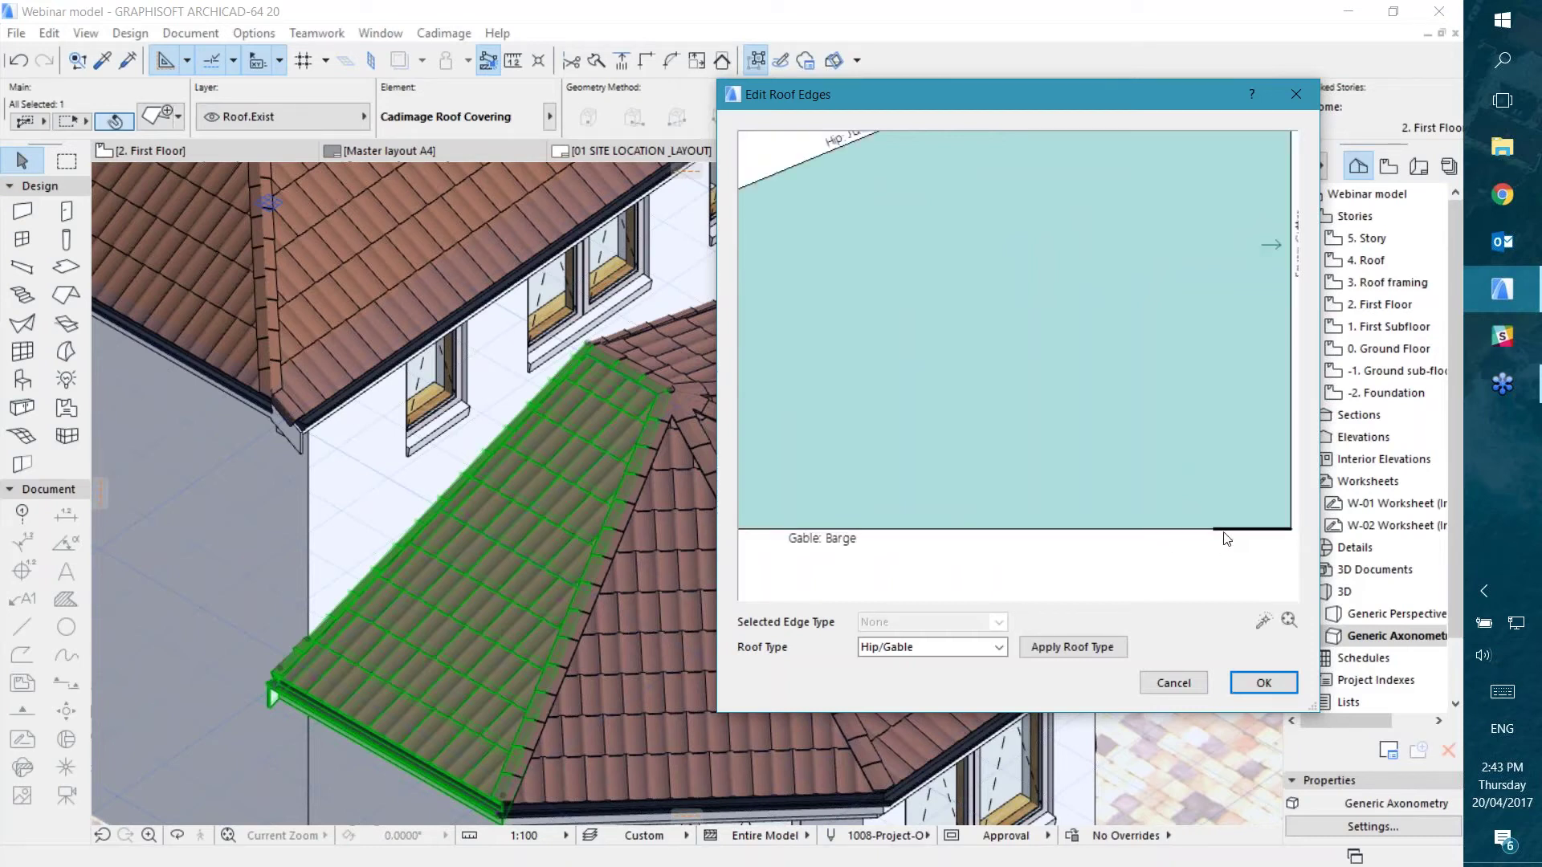
click(1247, 534)
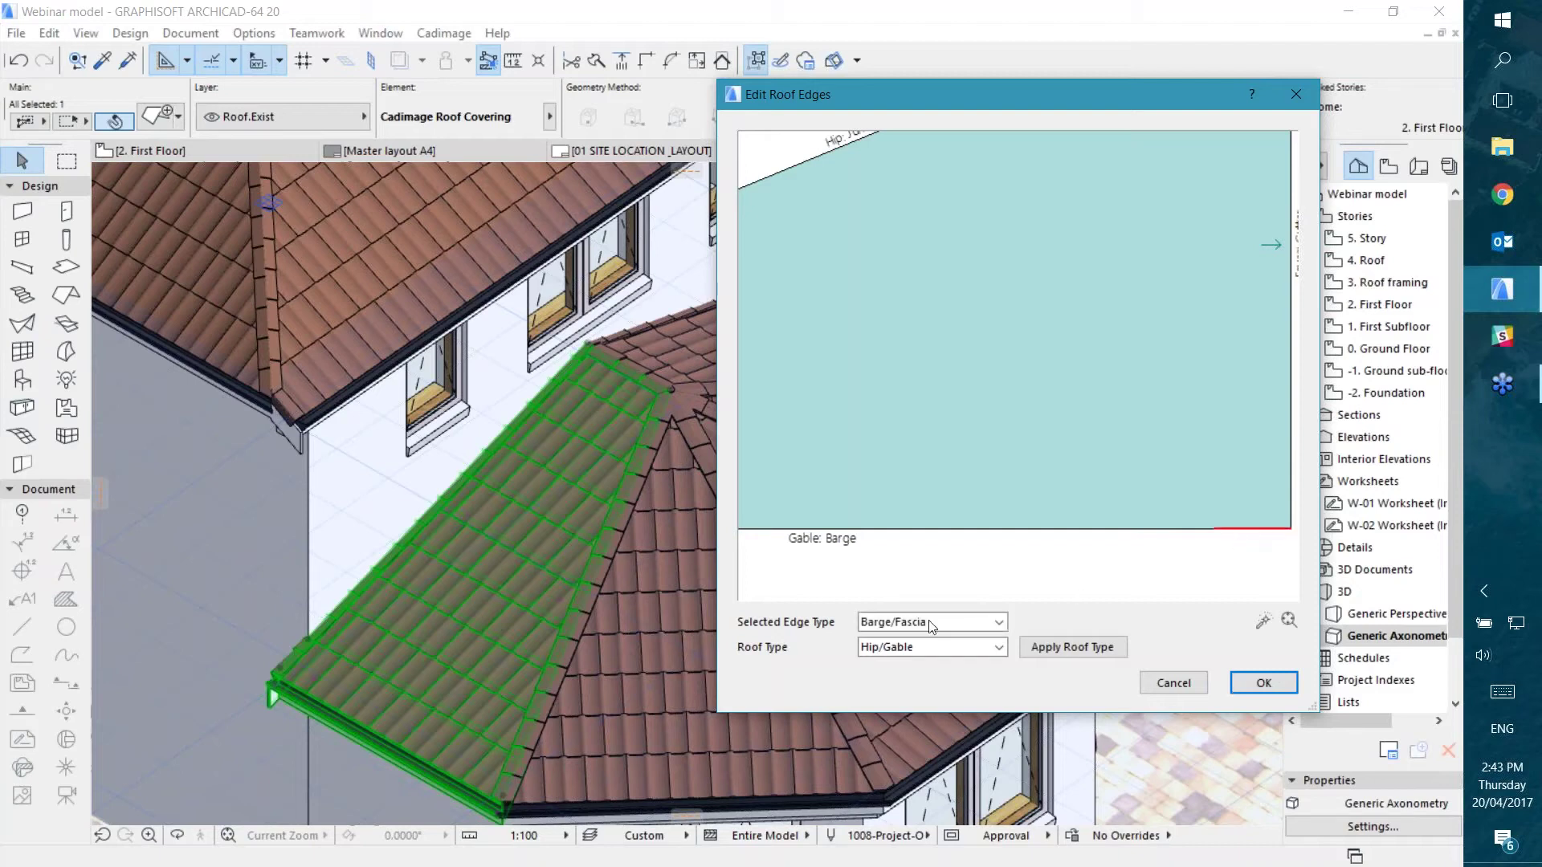
click(937, 530)
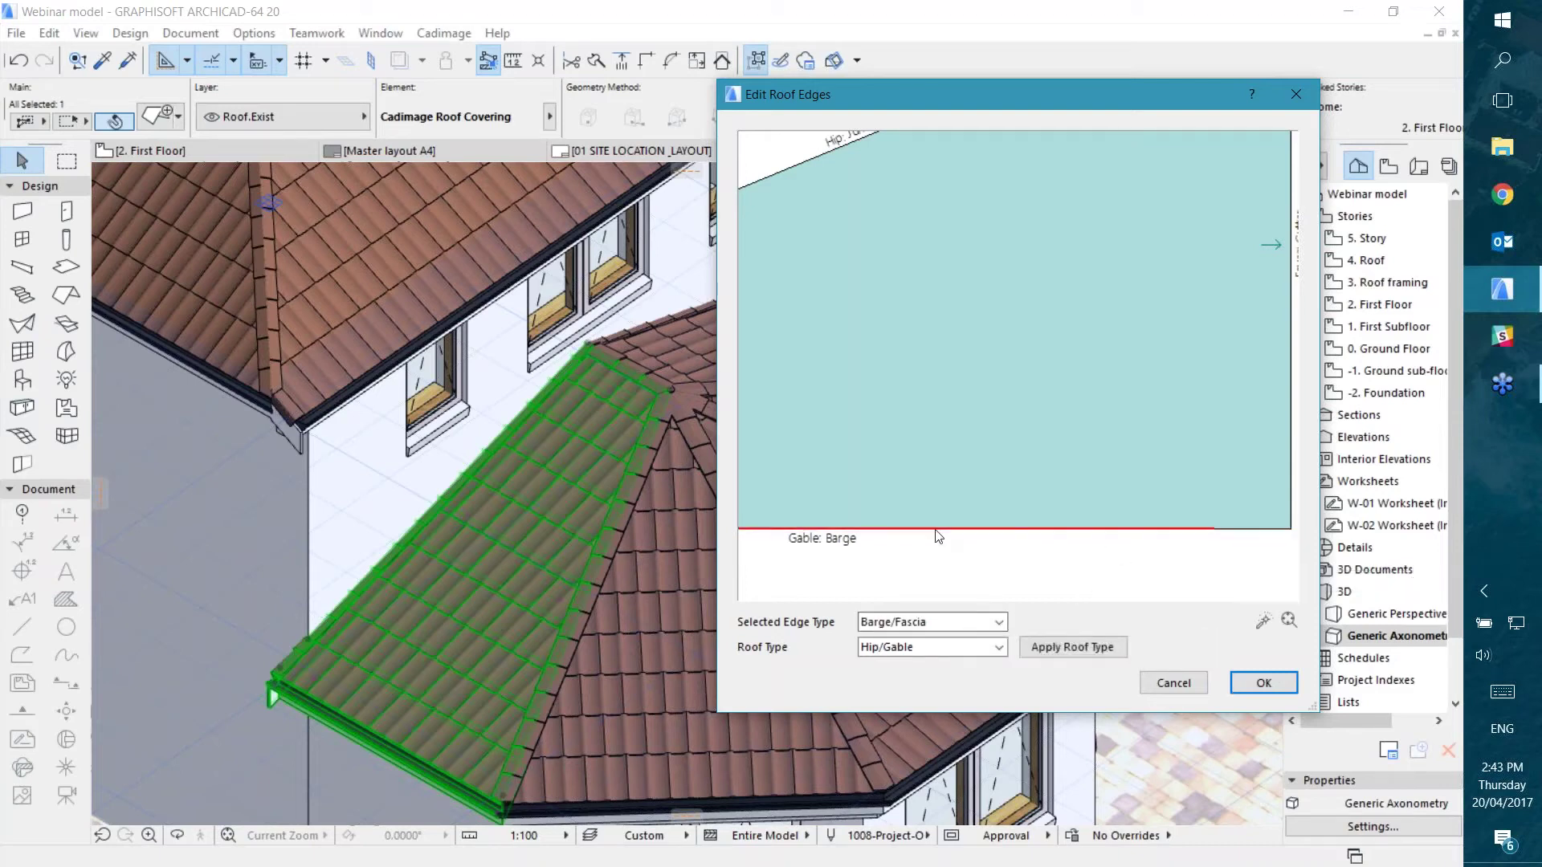
click(941, 623)
click(890, 681)
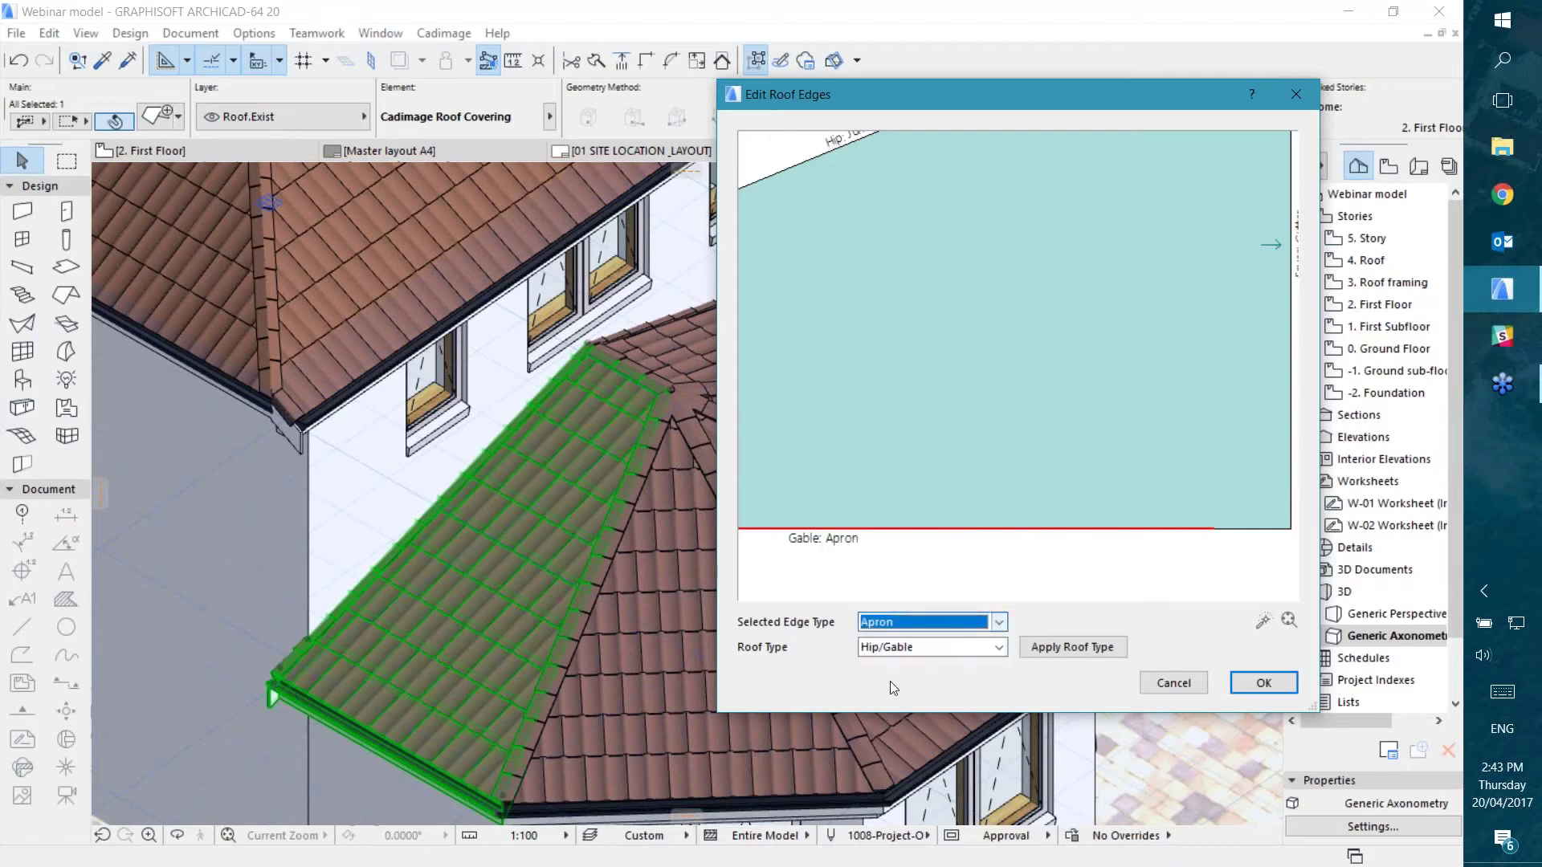
click(1263, 682)
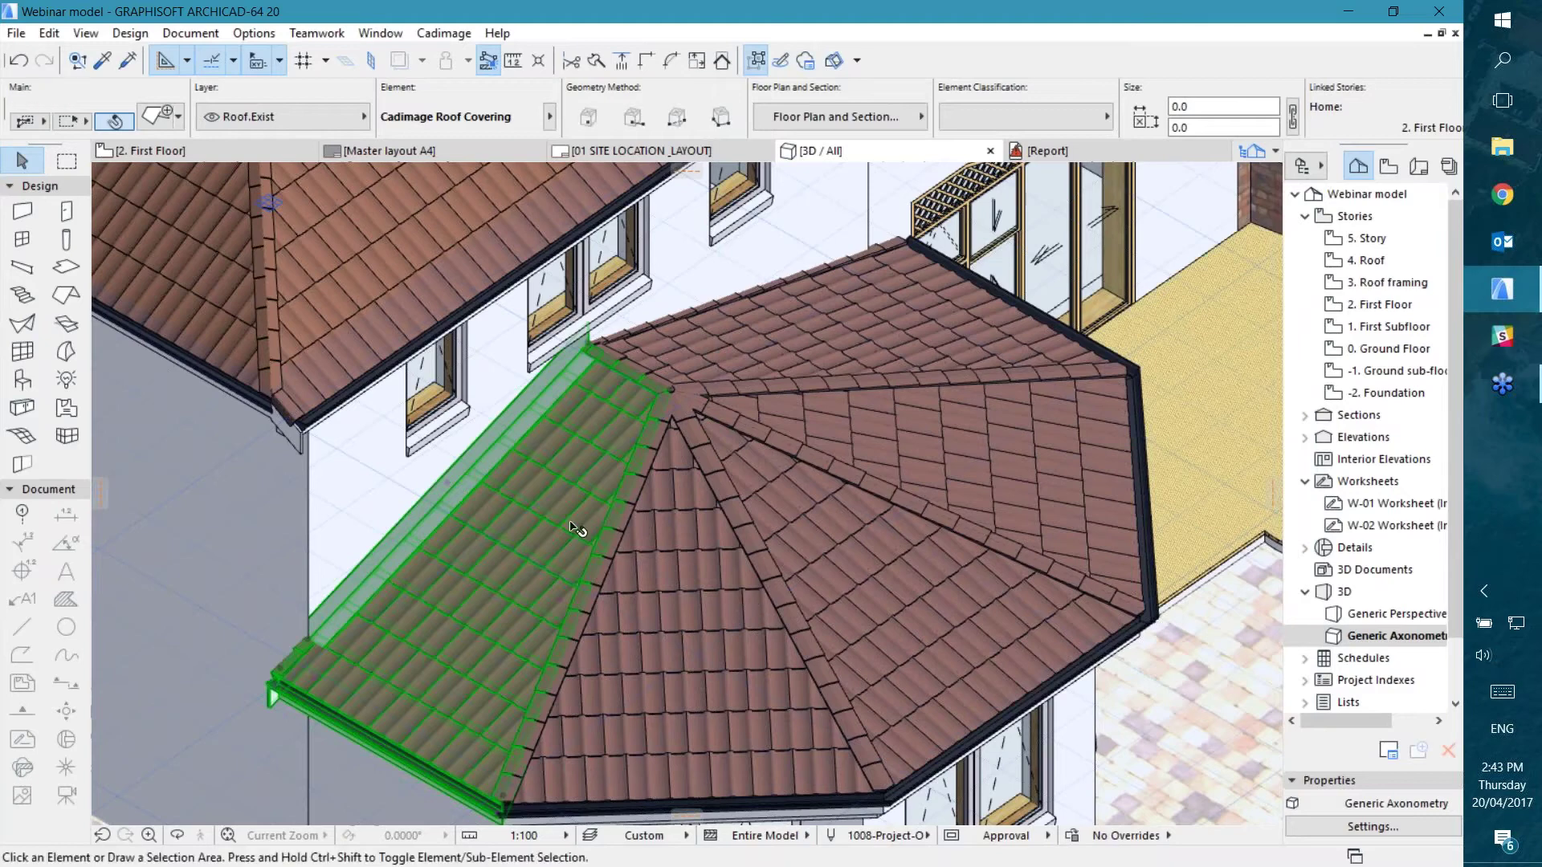
key(Escape)
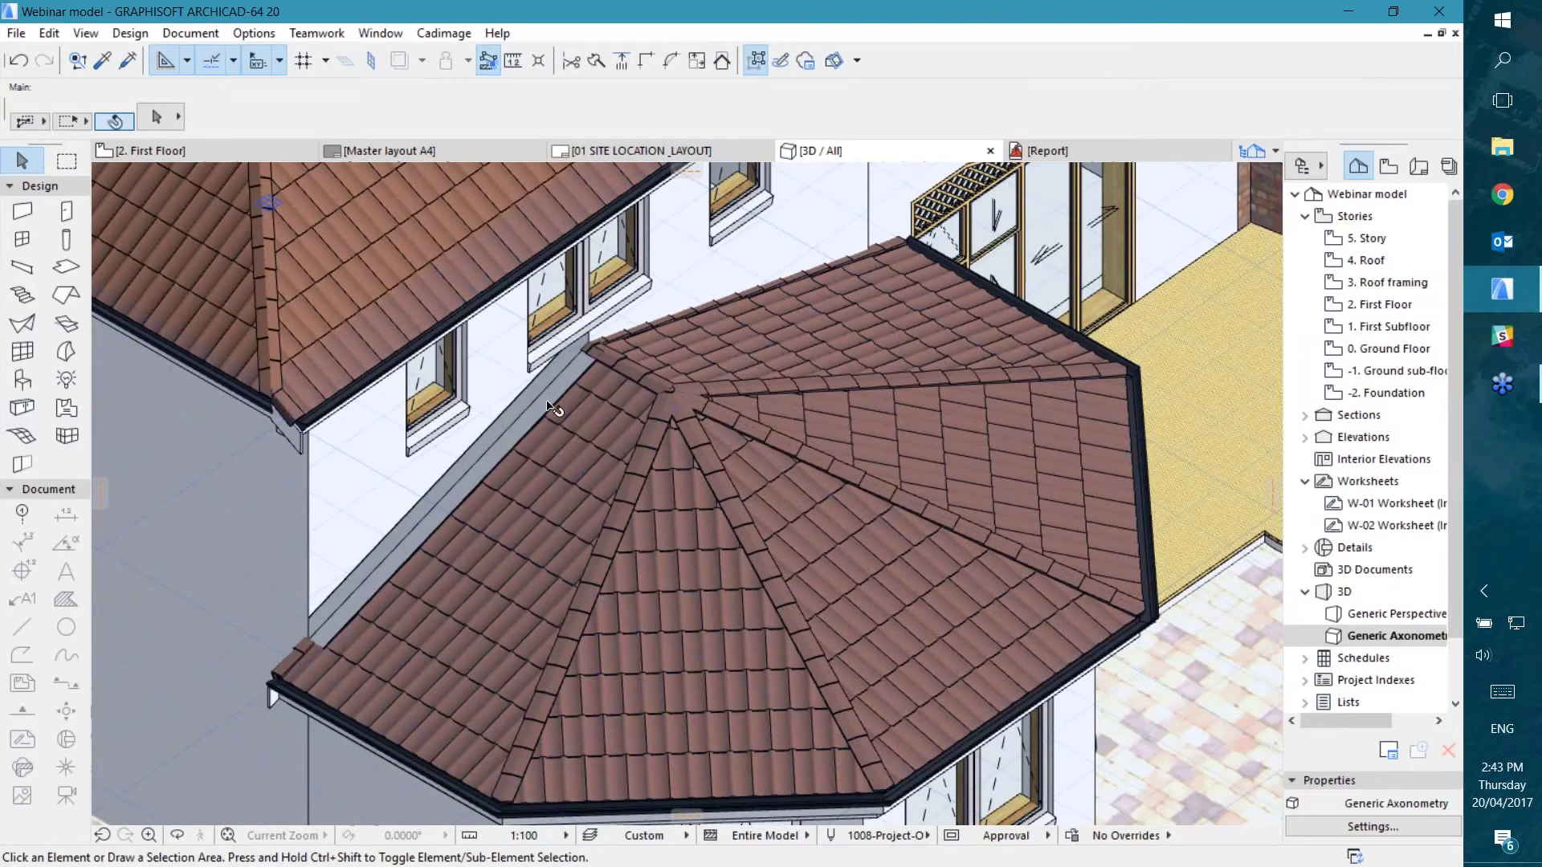
Step: Change the long wall-side gable edge of the bay roof covering beside the terrace doors to Apron
shift+middle_drag(516, 441, 486, 419)
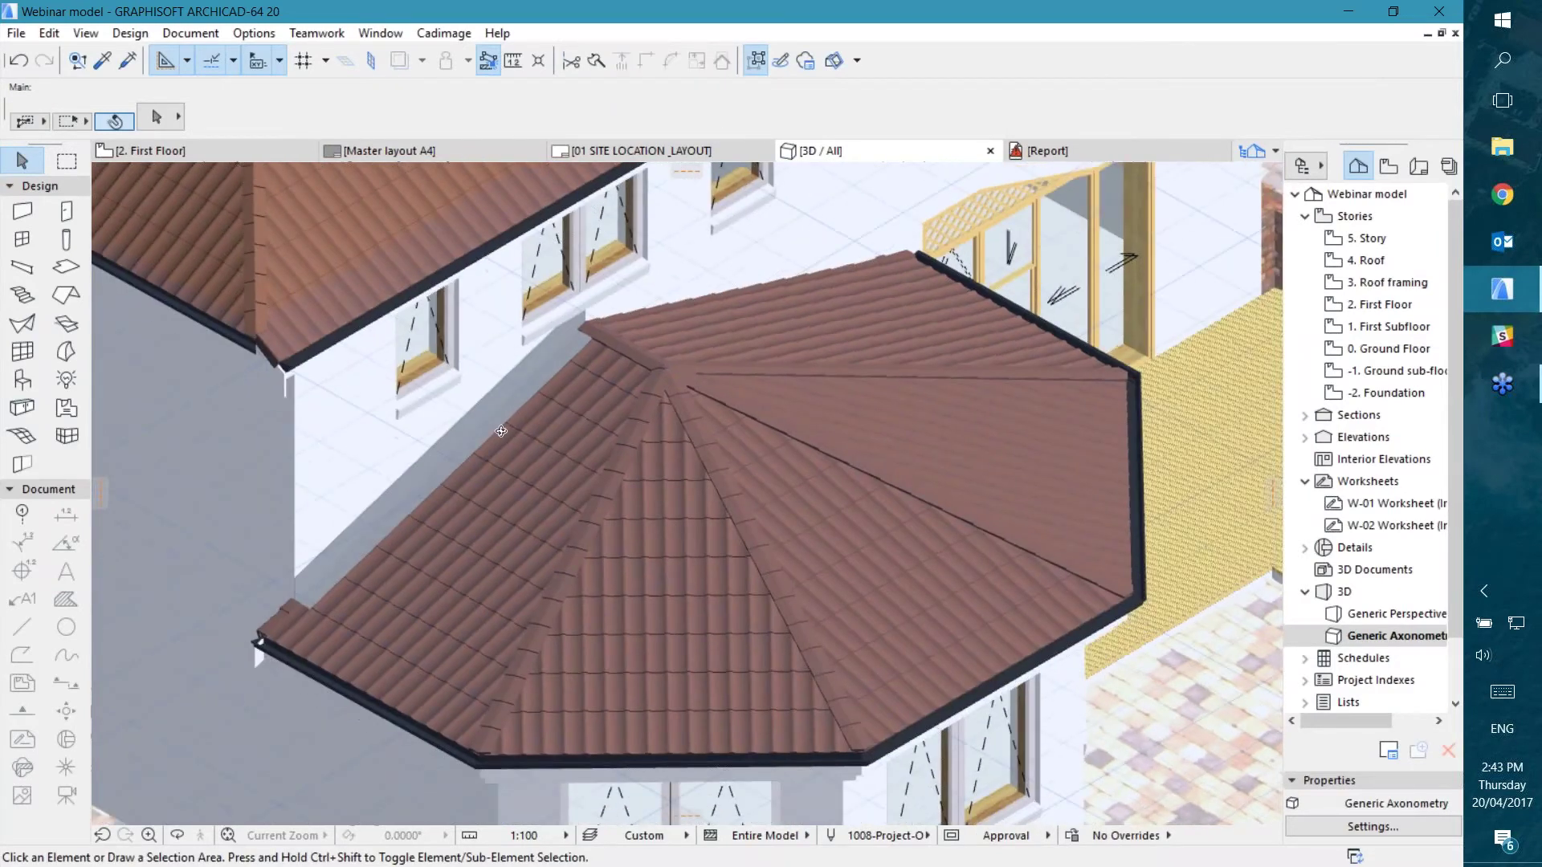
click(793, 325)
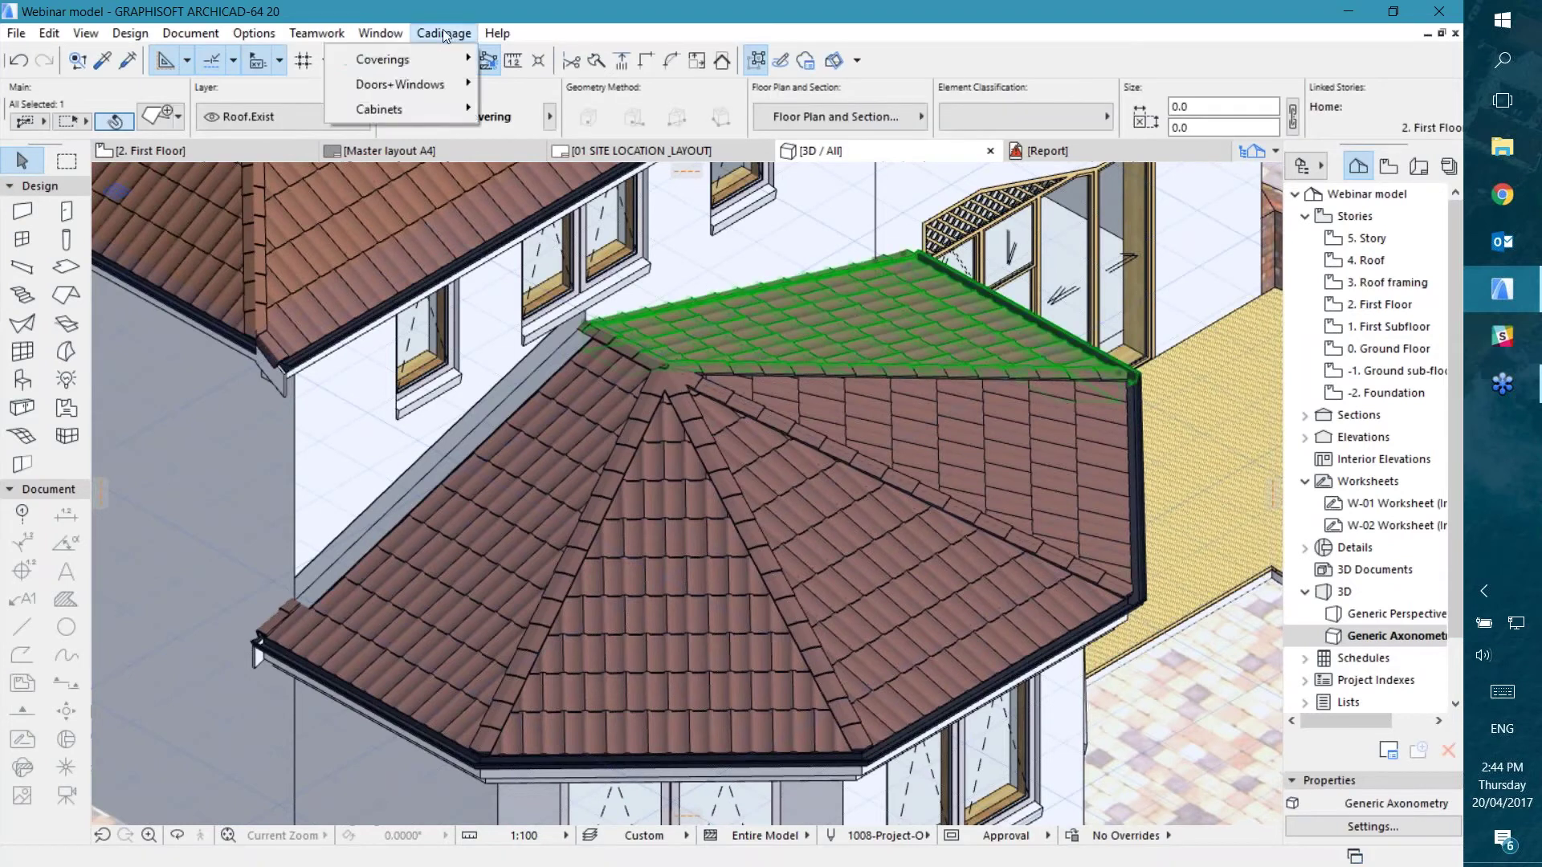
mouse_move(398, 69)
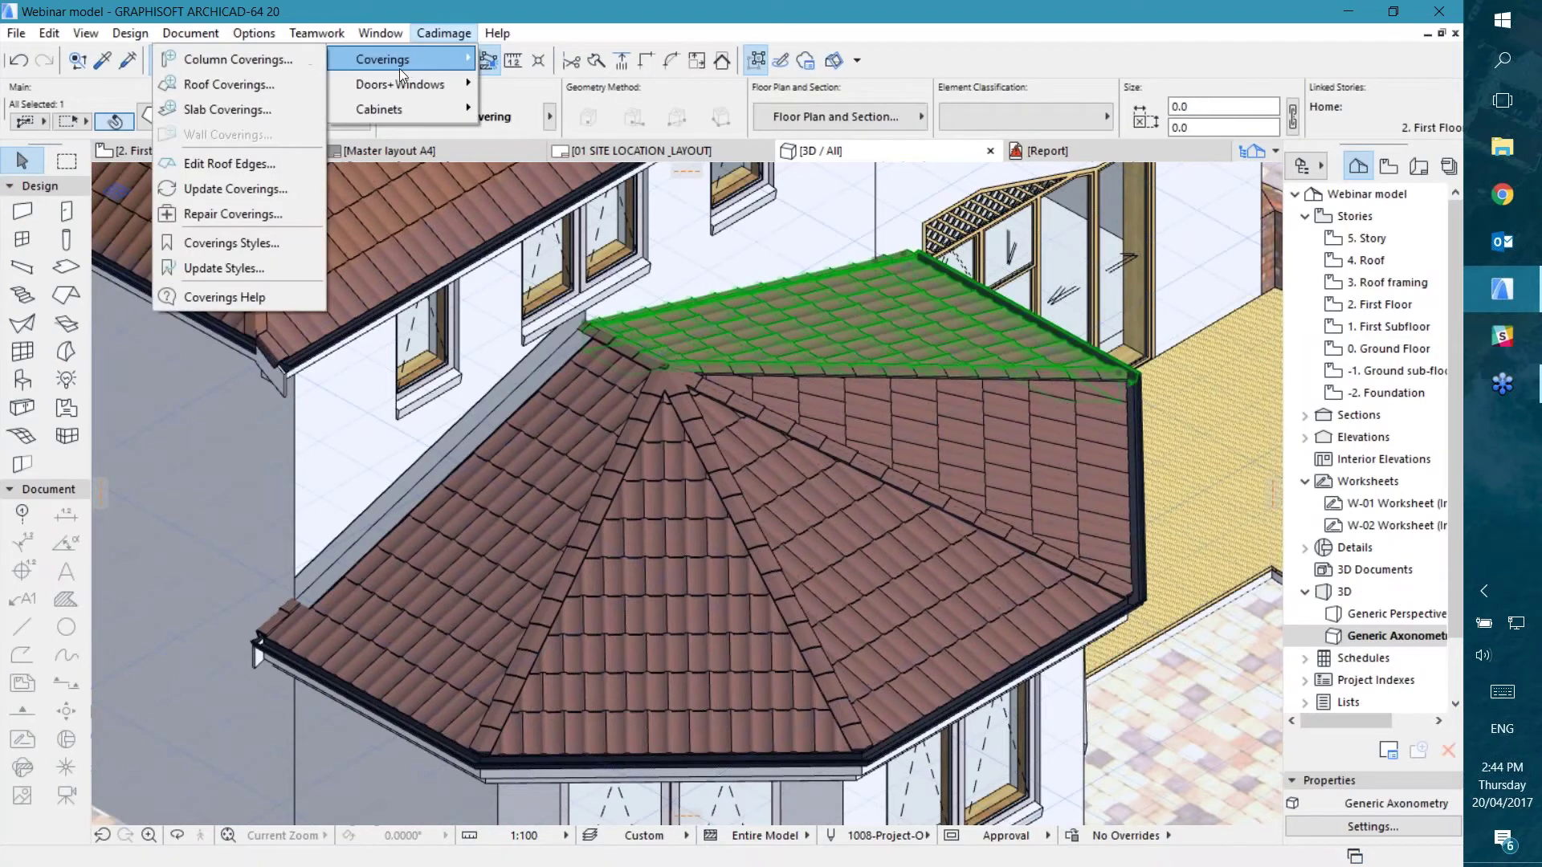
click(225, 165)
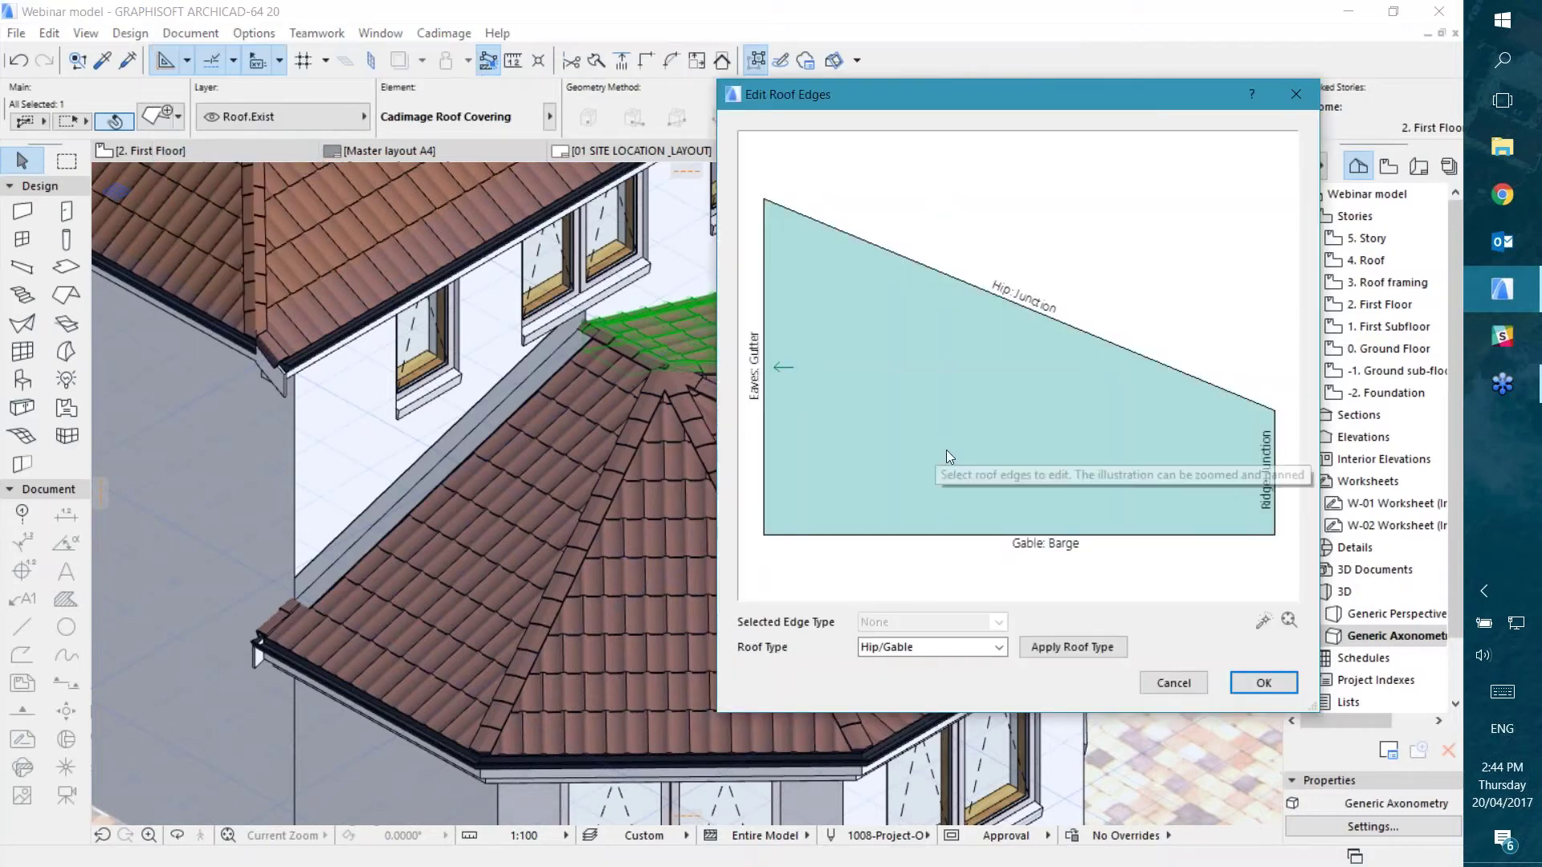
click(1046, 536)
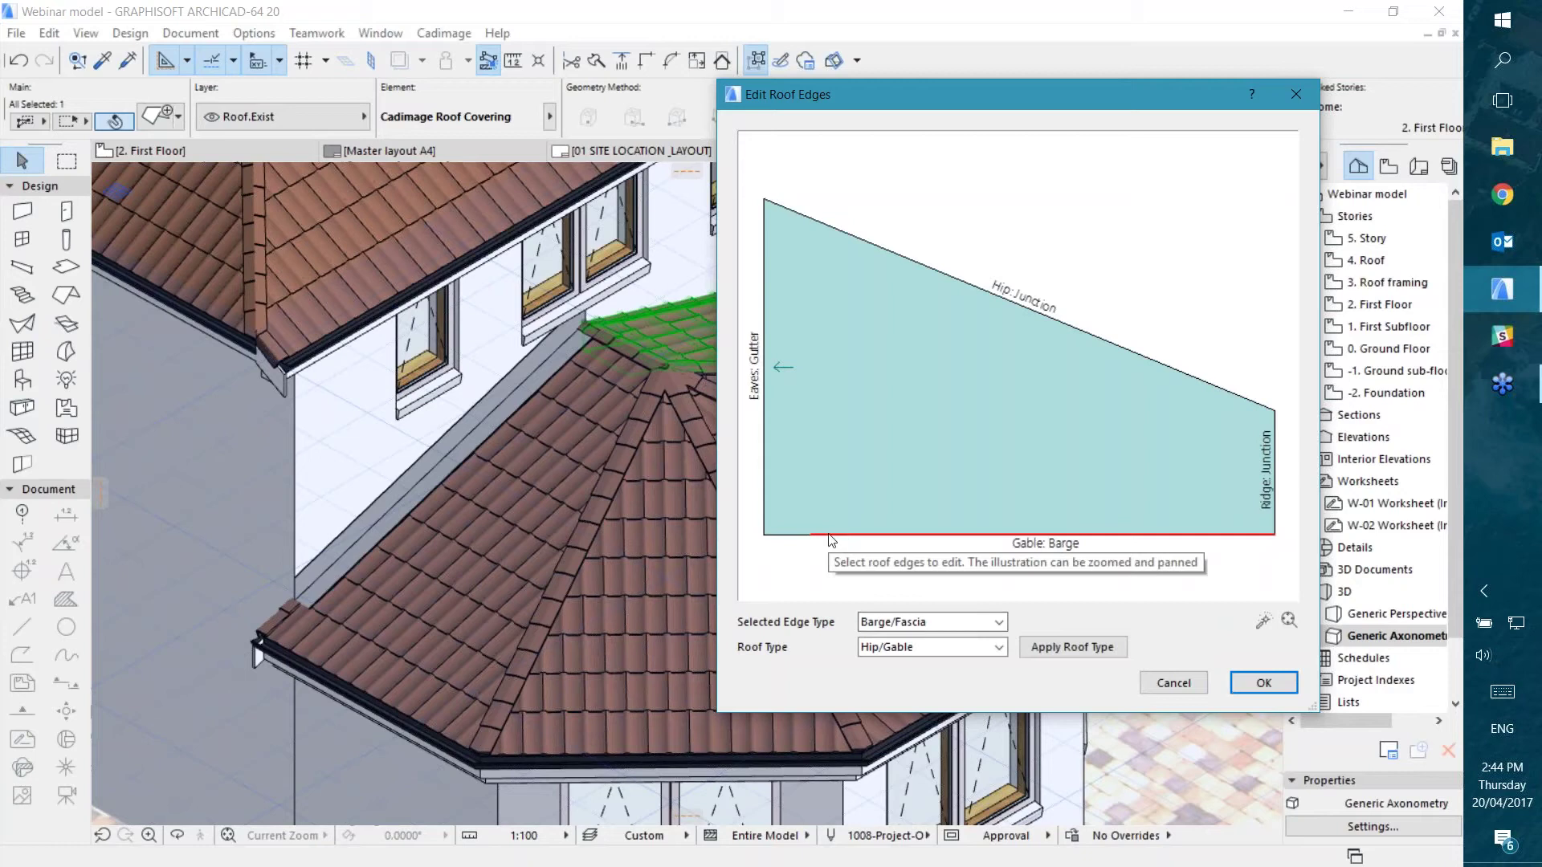
click(981, 623)
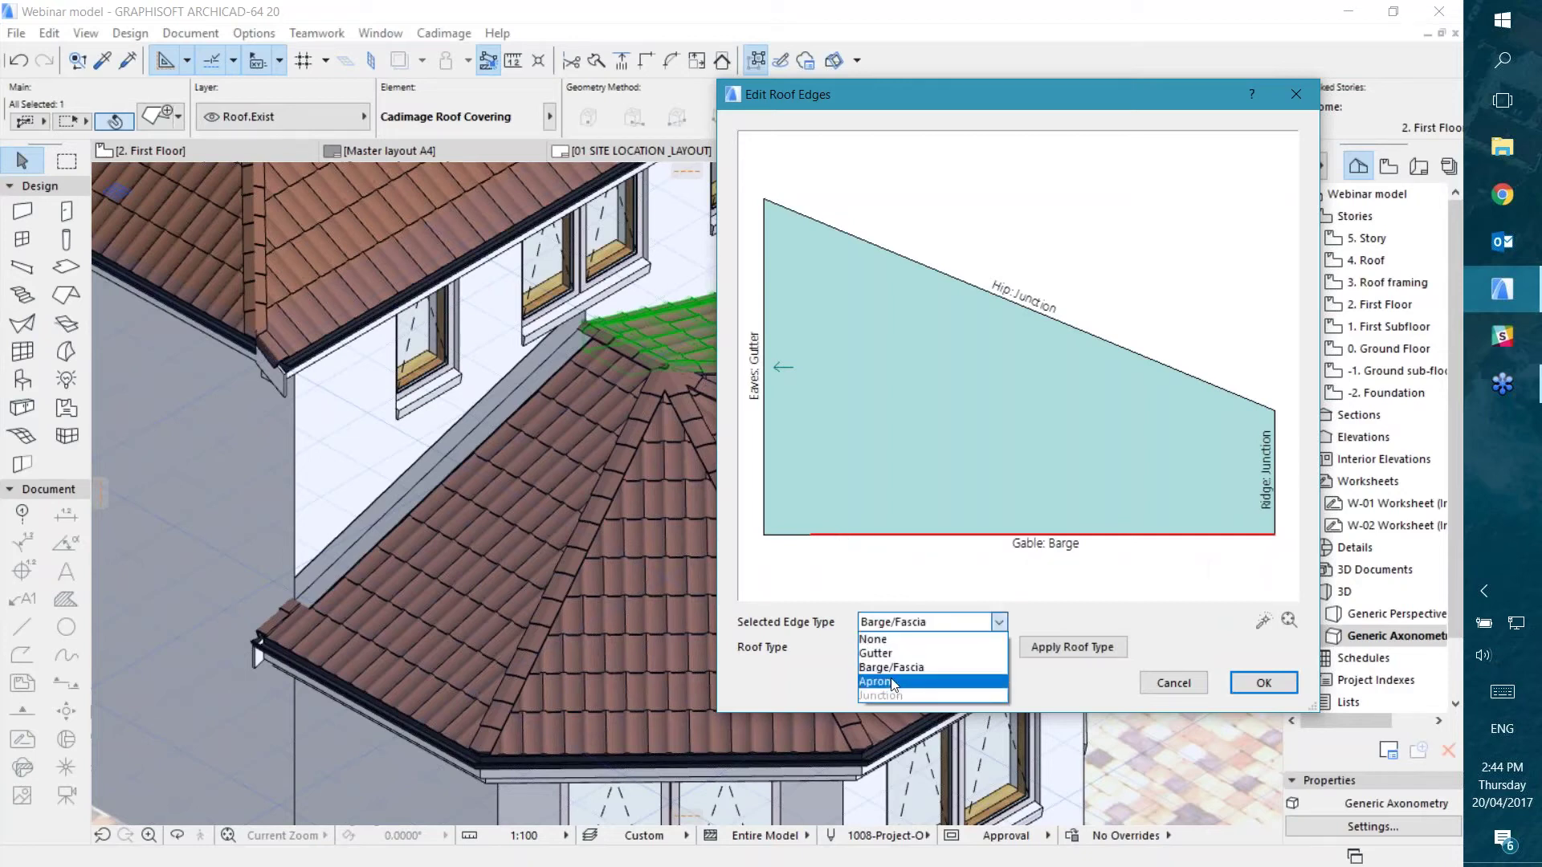
click(891, 682)
click(1253, 689)
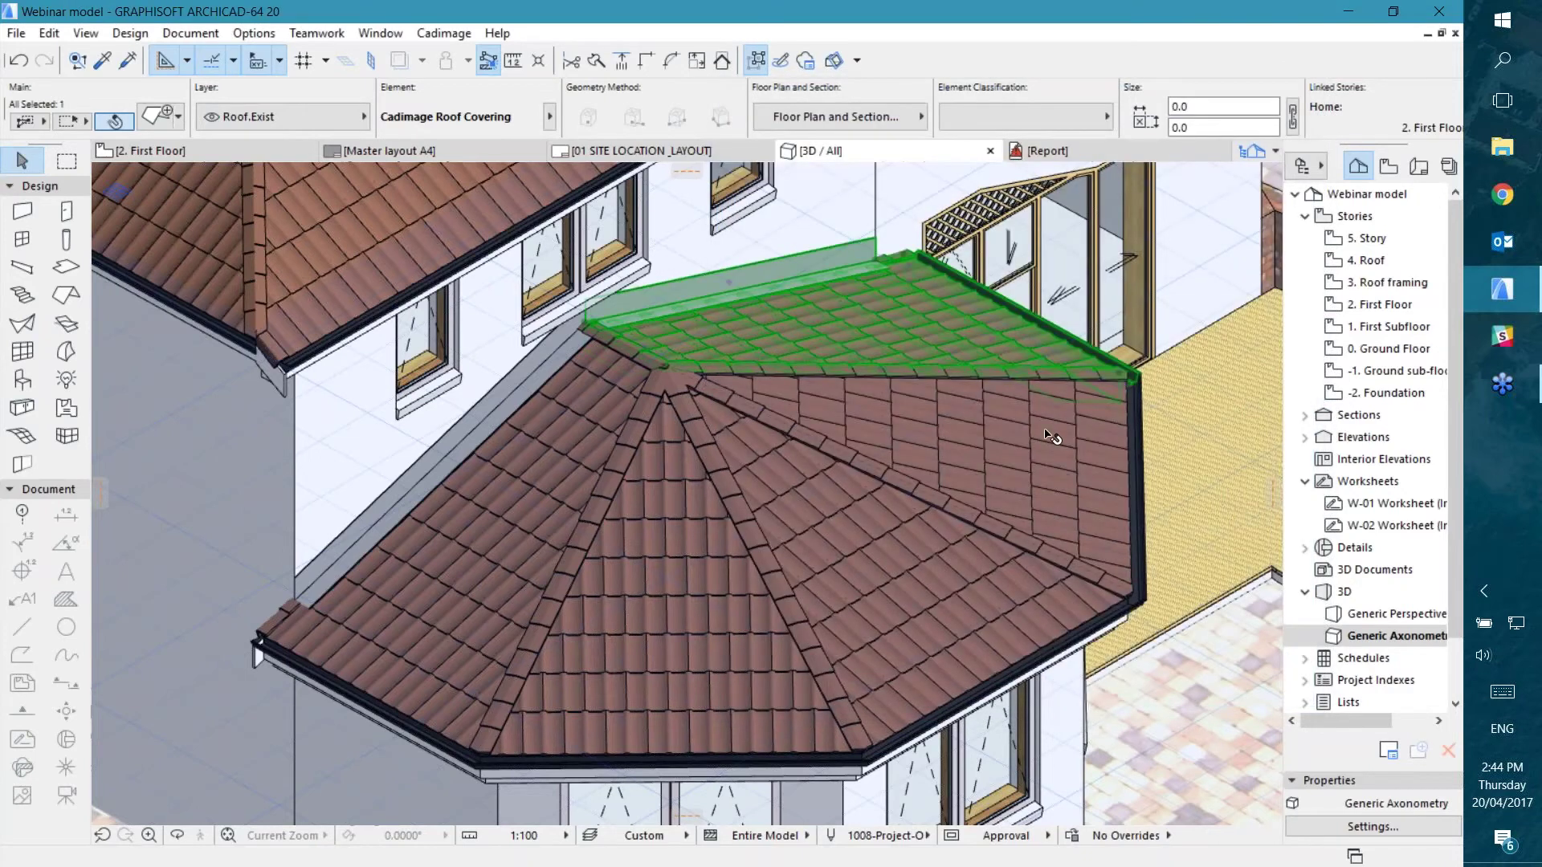
key(Escape)
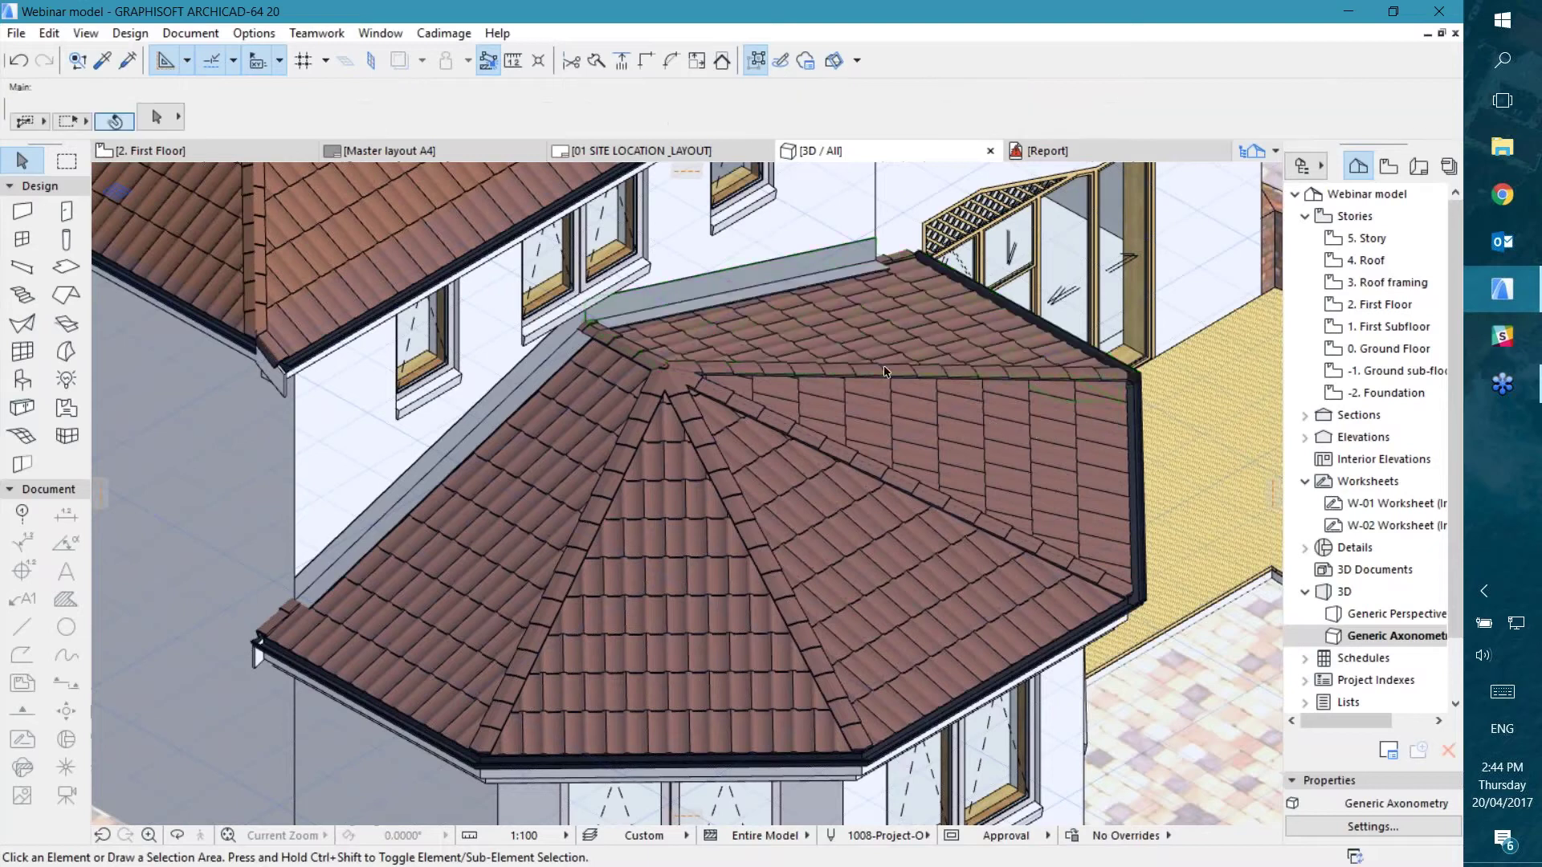
Step: Review the edge types of all five bay roof coverings together in the roof edge editor, then close it without changes
shift+middle_drag(795, 399, 827, 399)
click(835, 319)
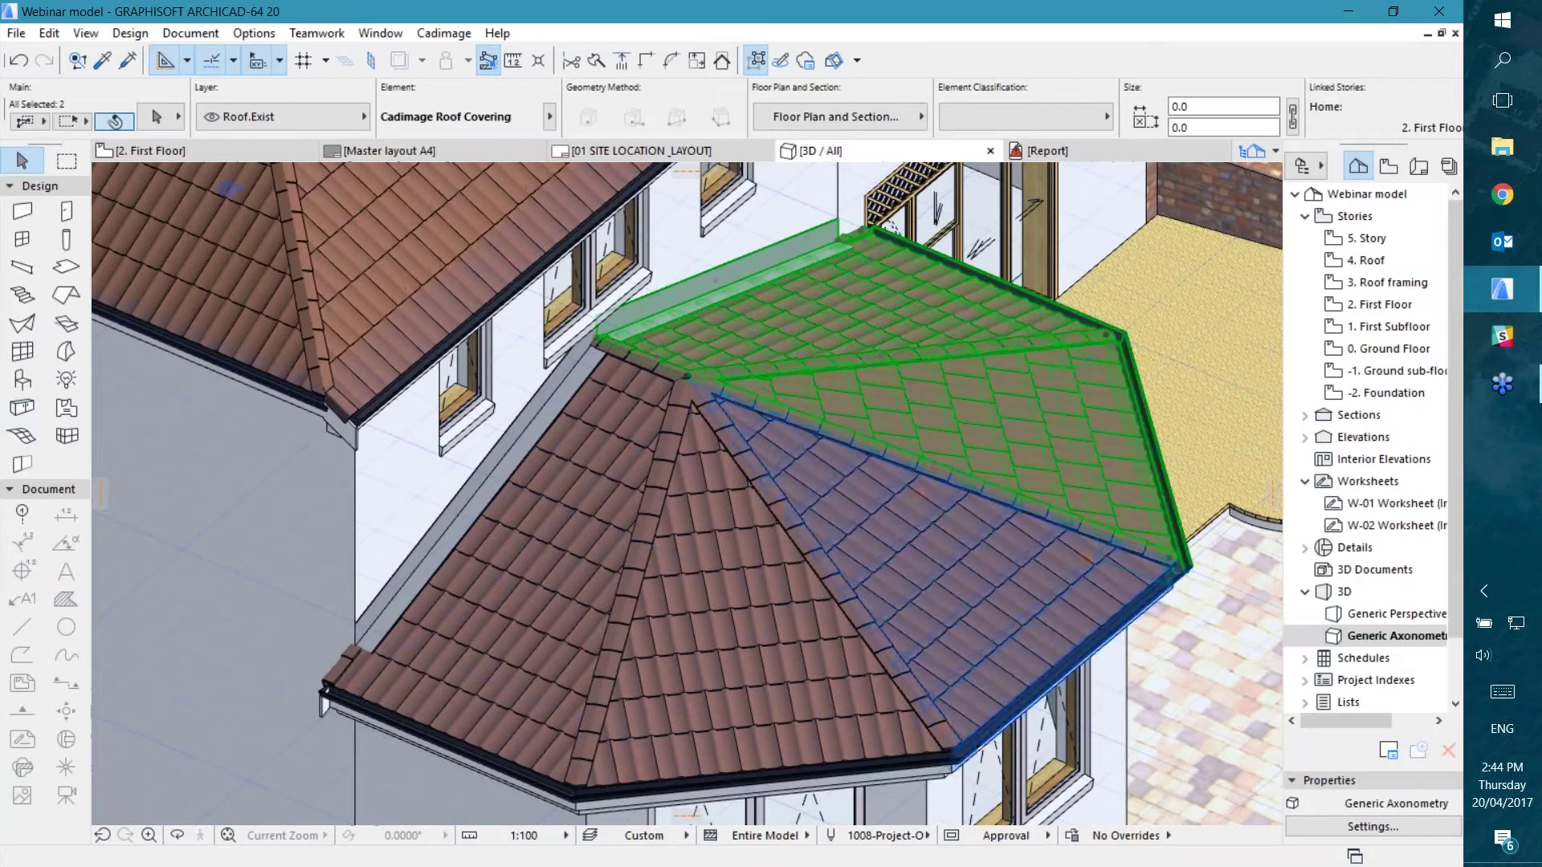
shift+click(1111, 584)
shift+click(750, 562)
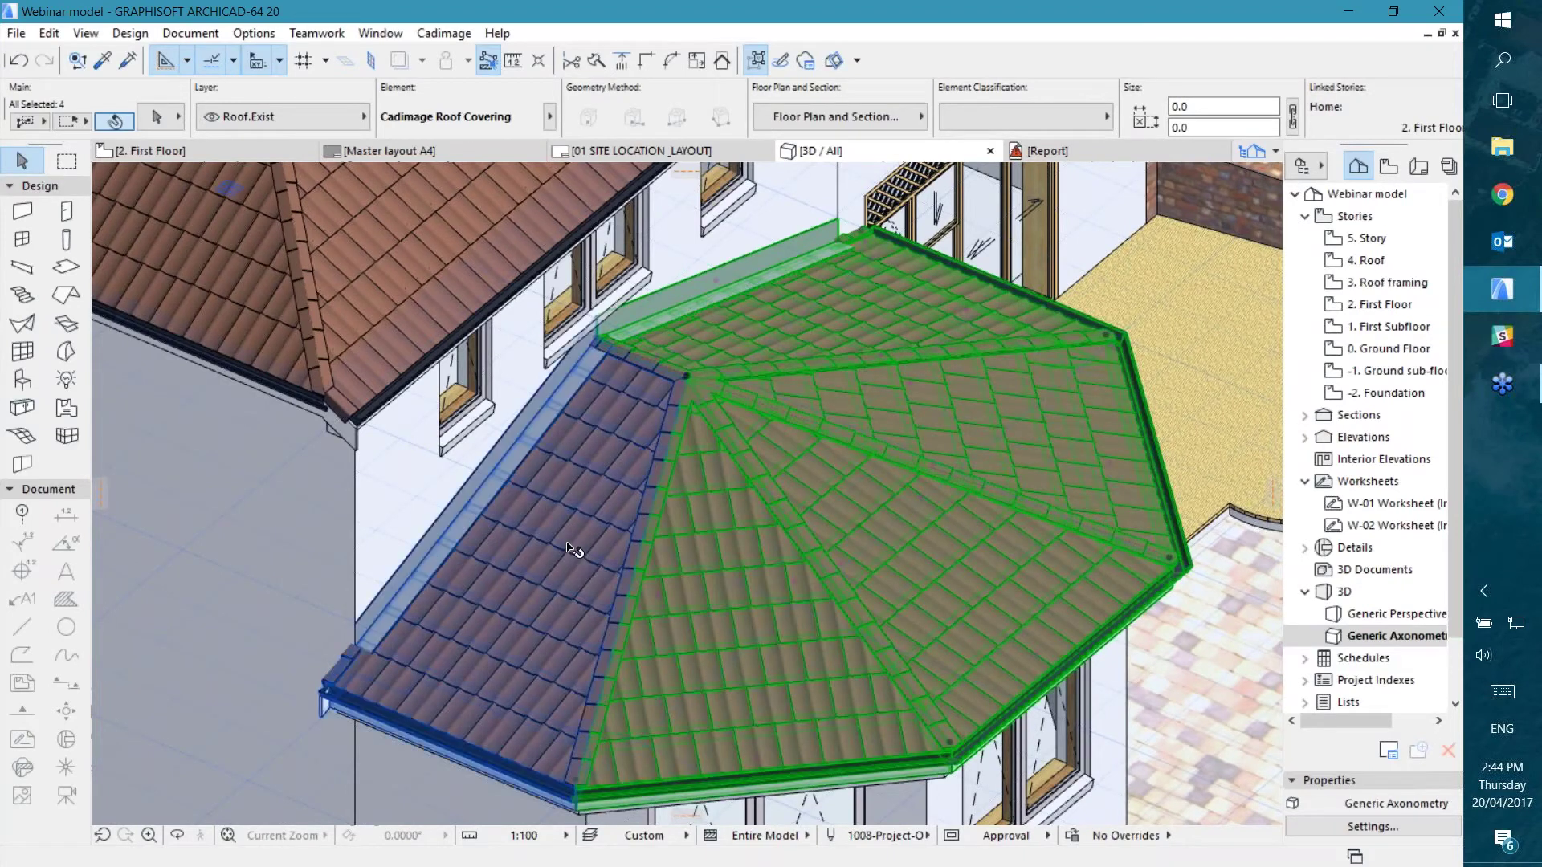
shift+click(576, 545)
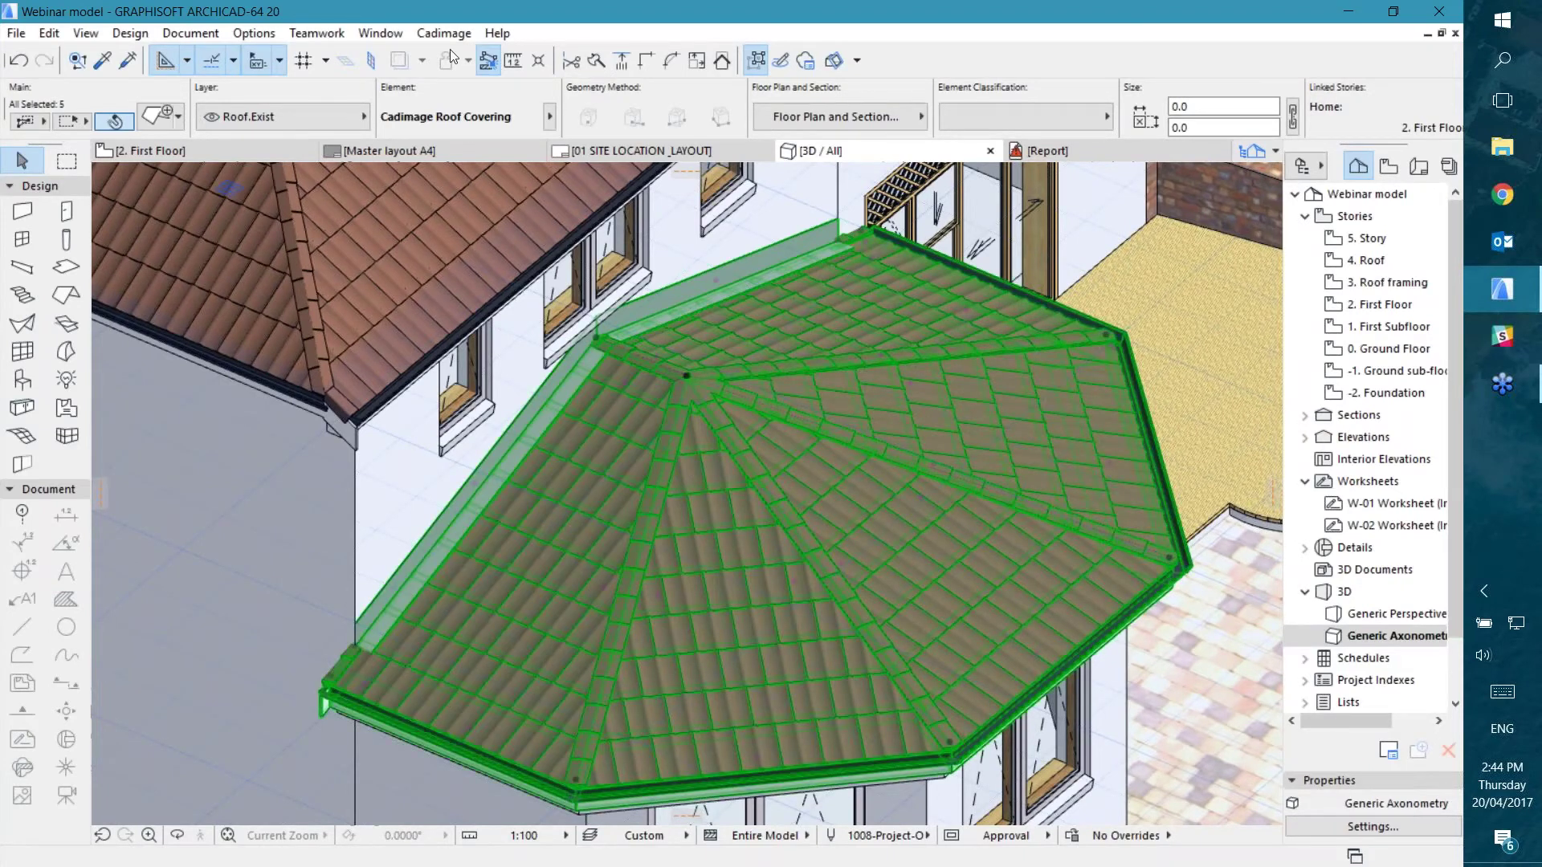
click(435, 32)
mouse_move(419, 61)
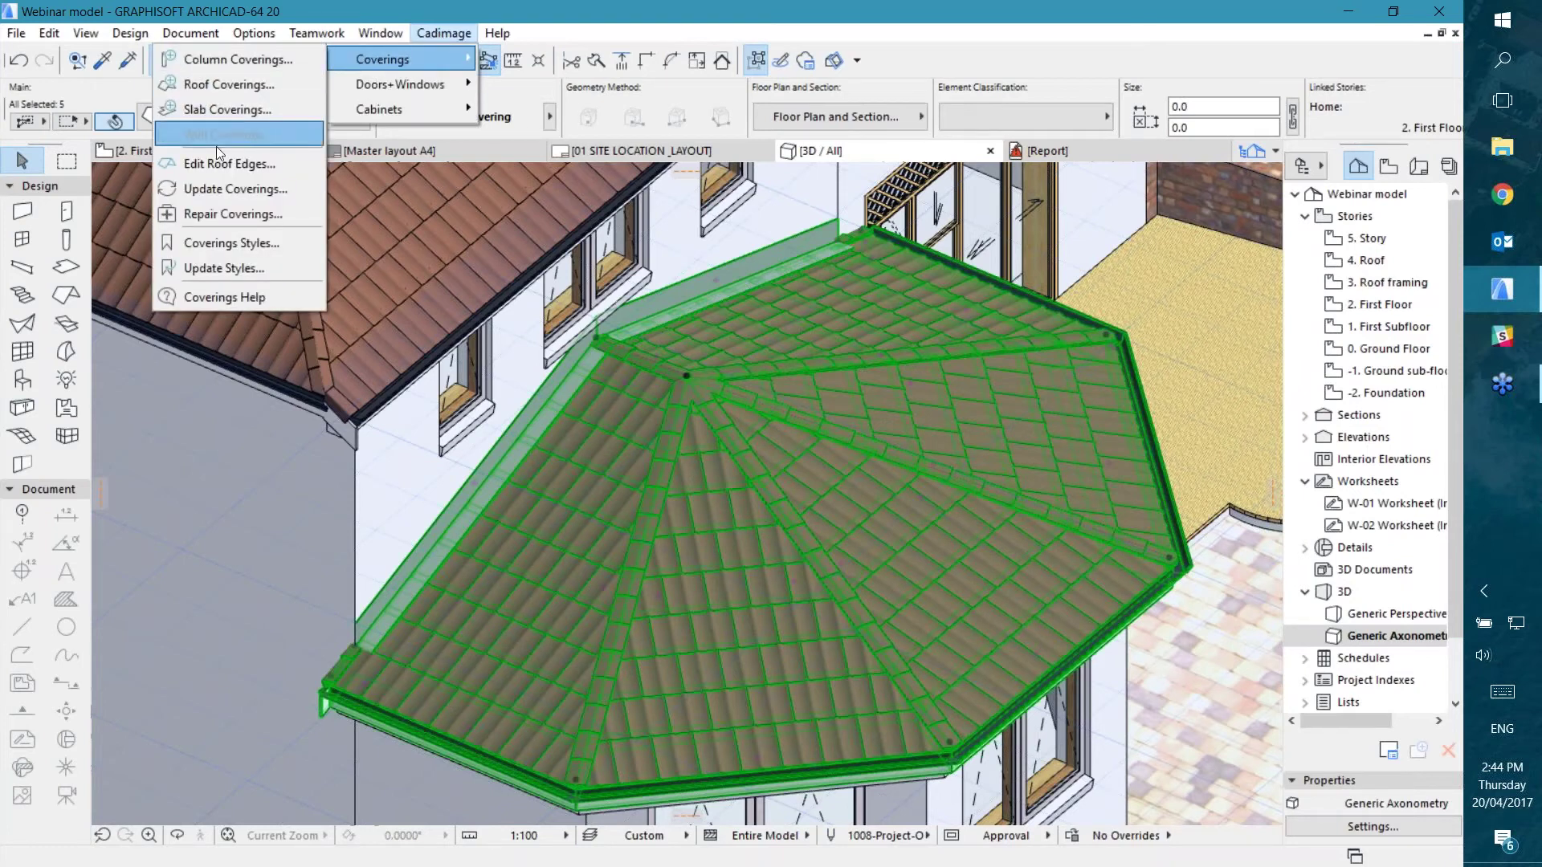
click(225, 165)
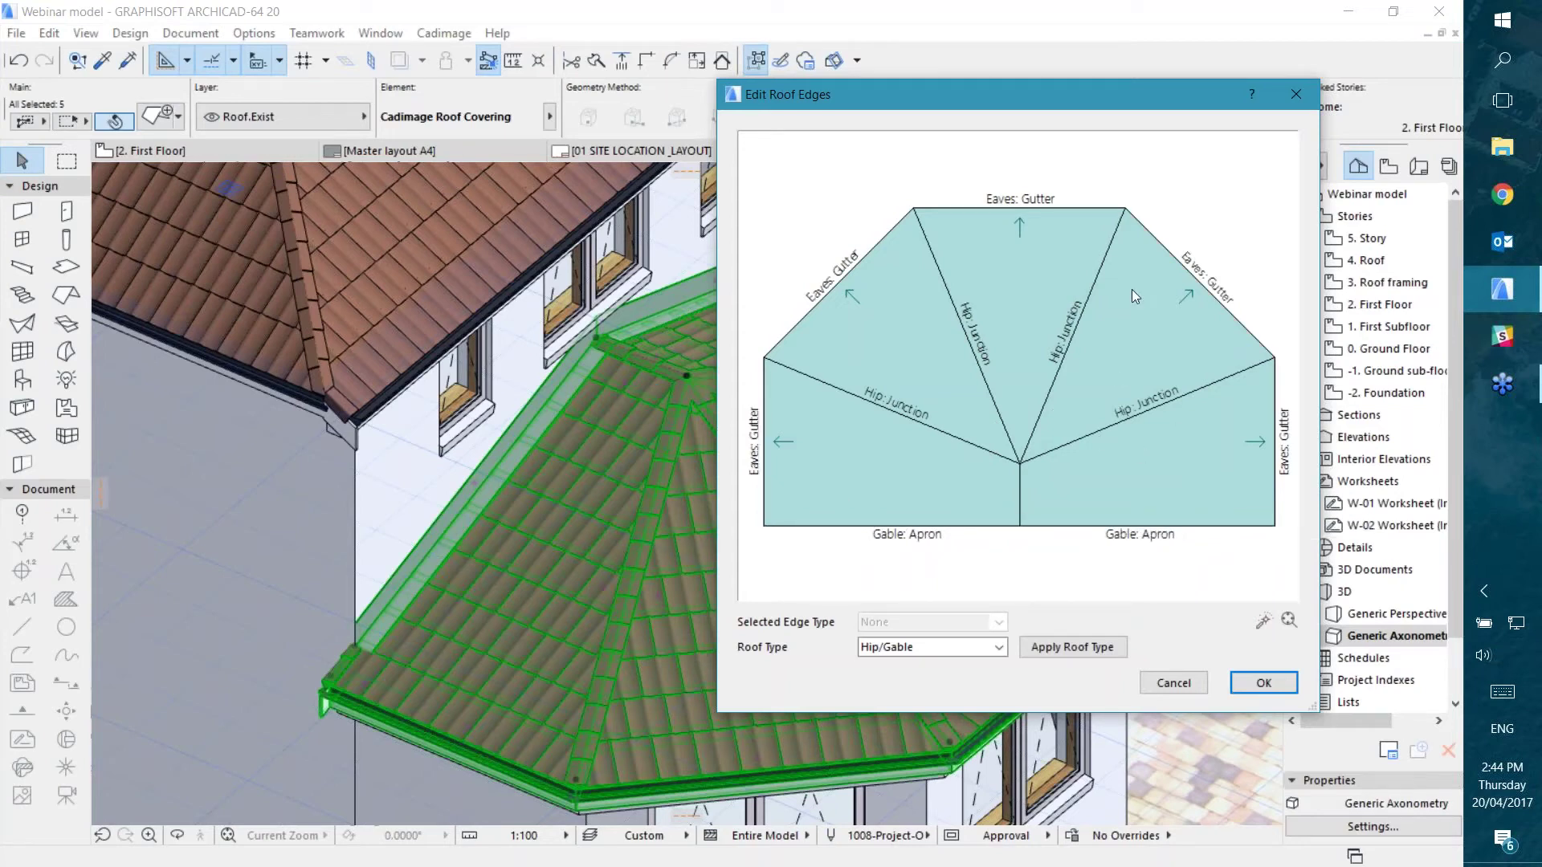
click(1171, 683)
key(Escape)
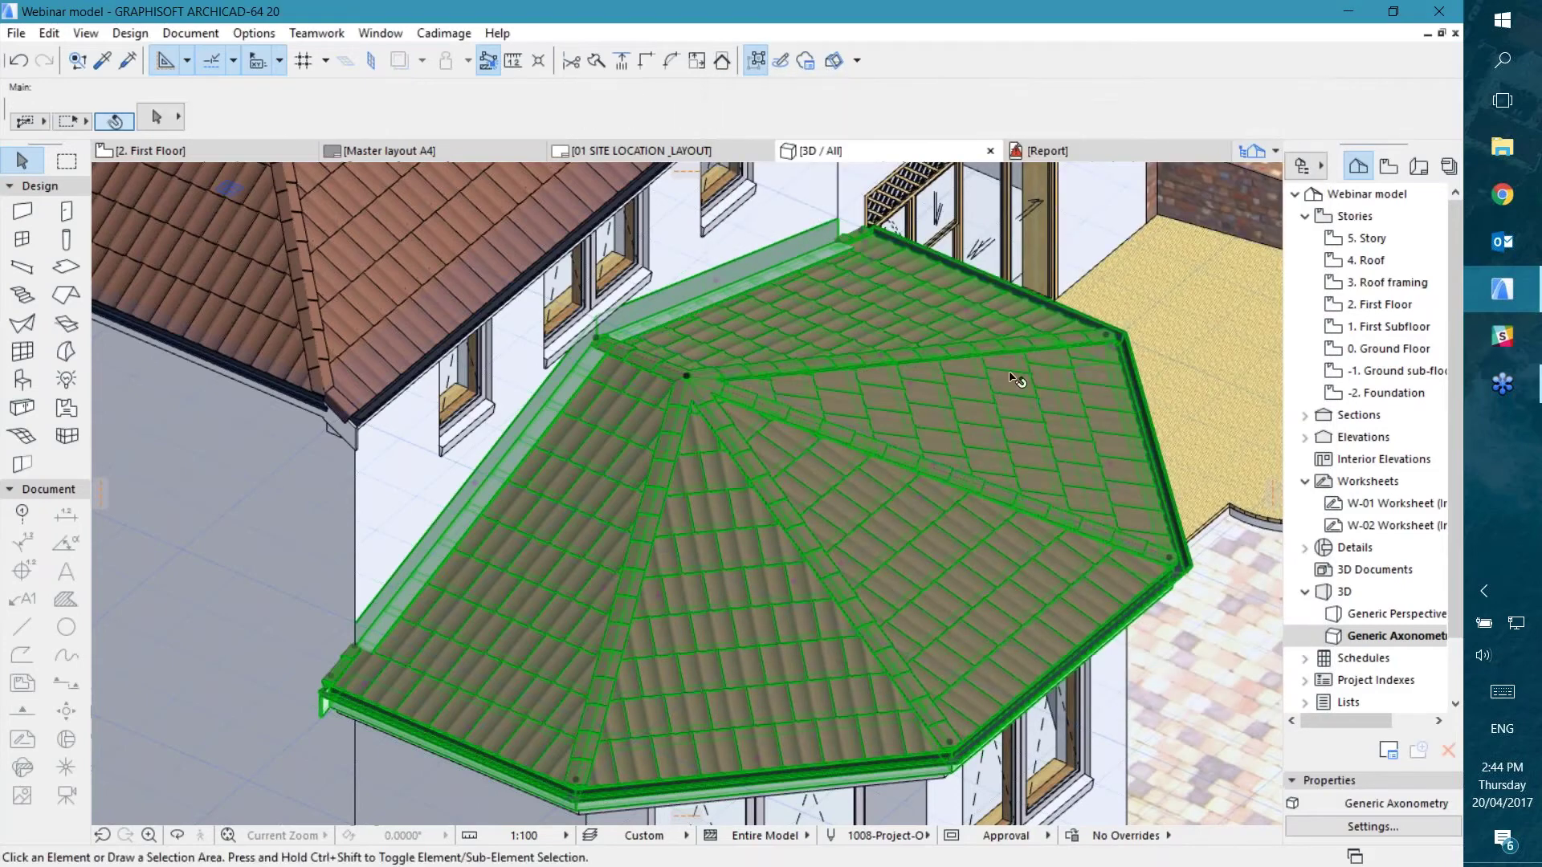
Step: Select all the walls of the model in the 3D view
shift+middle_drag(980, 461, 818, 438)
scroll(927, 443, down, 3)
middle_drag(962, 358, 889, 443)
middle_drag(682, 563, 814, 537)
scroll(784, 527, down, 1)
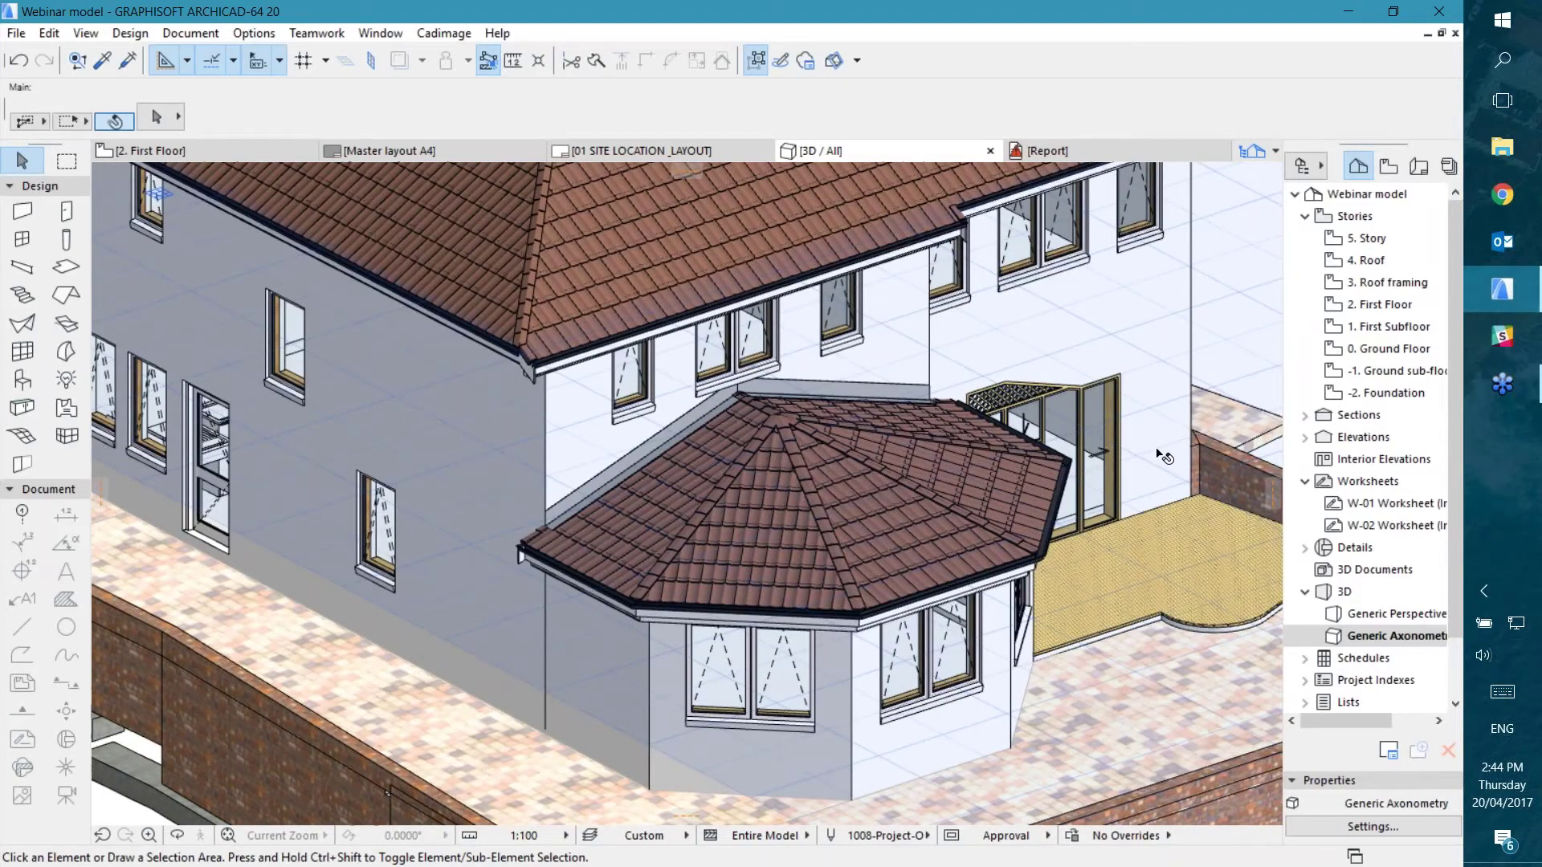
mouse_move(1161, 455)
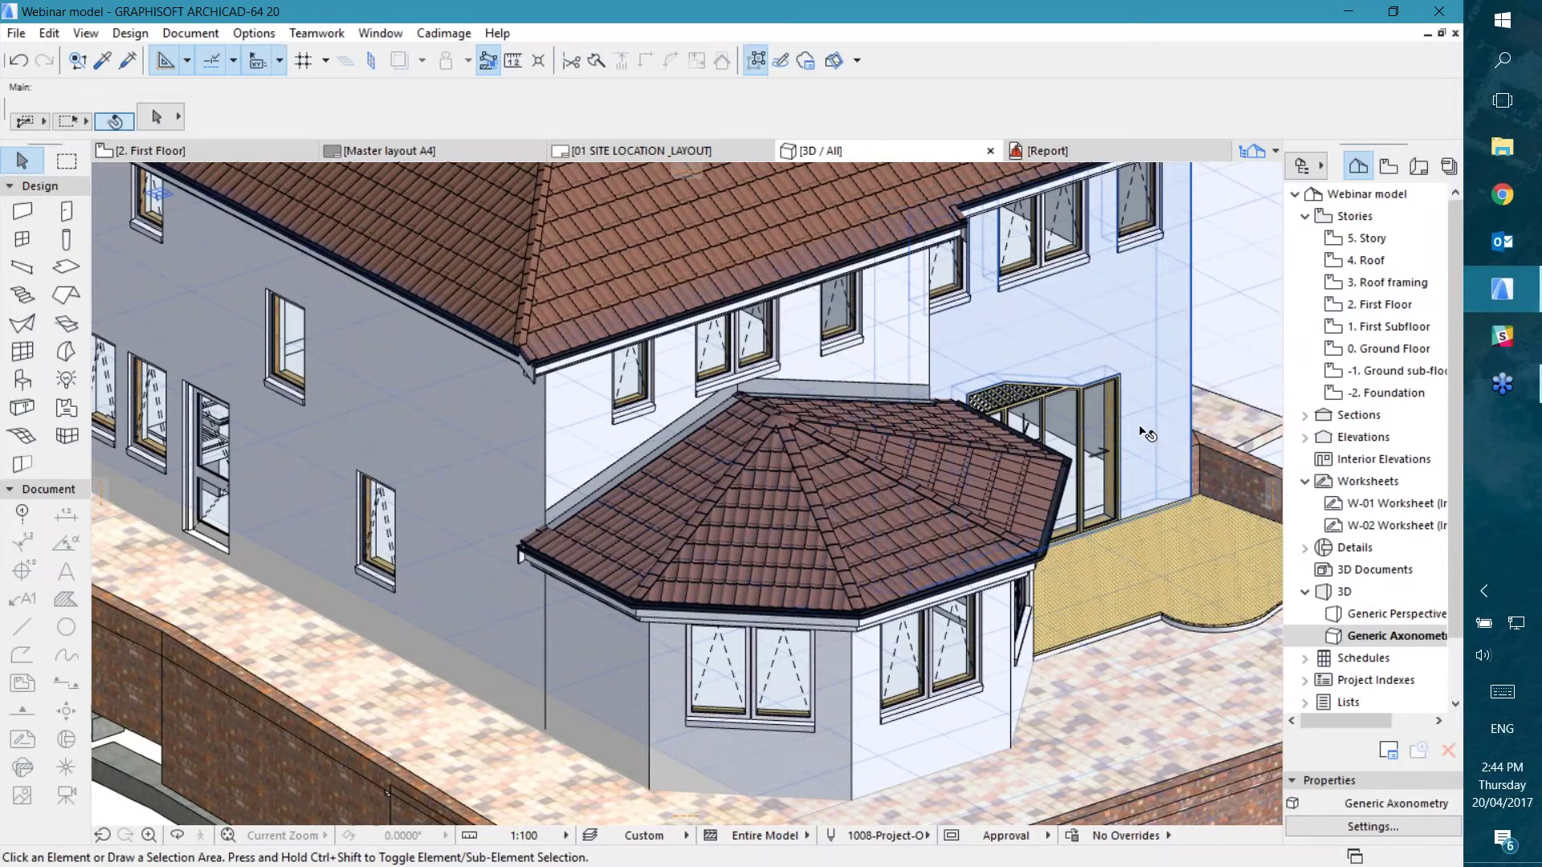
click(1148, 434)
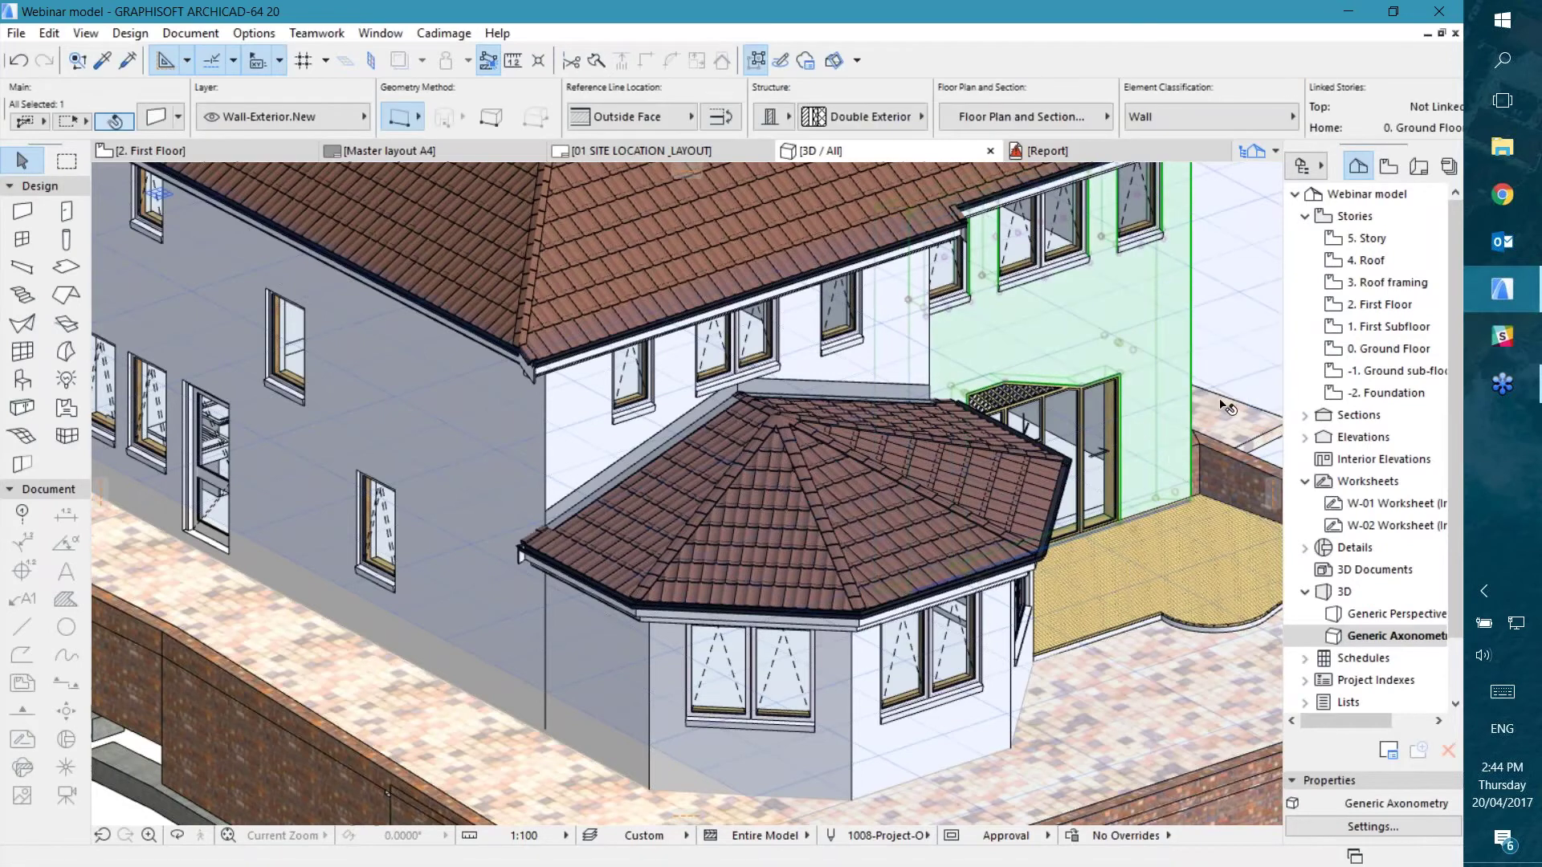
mouse_move(618, 679)
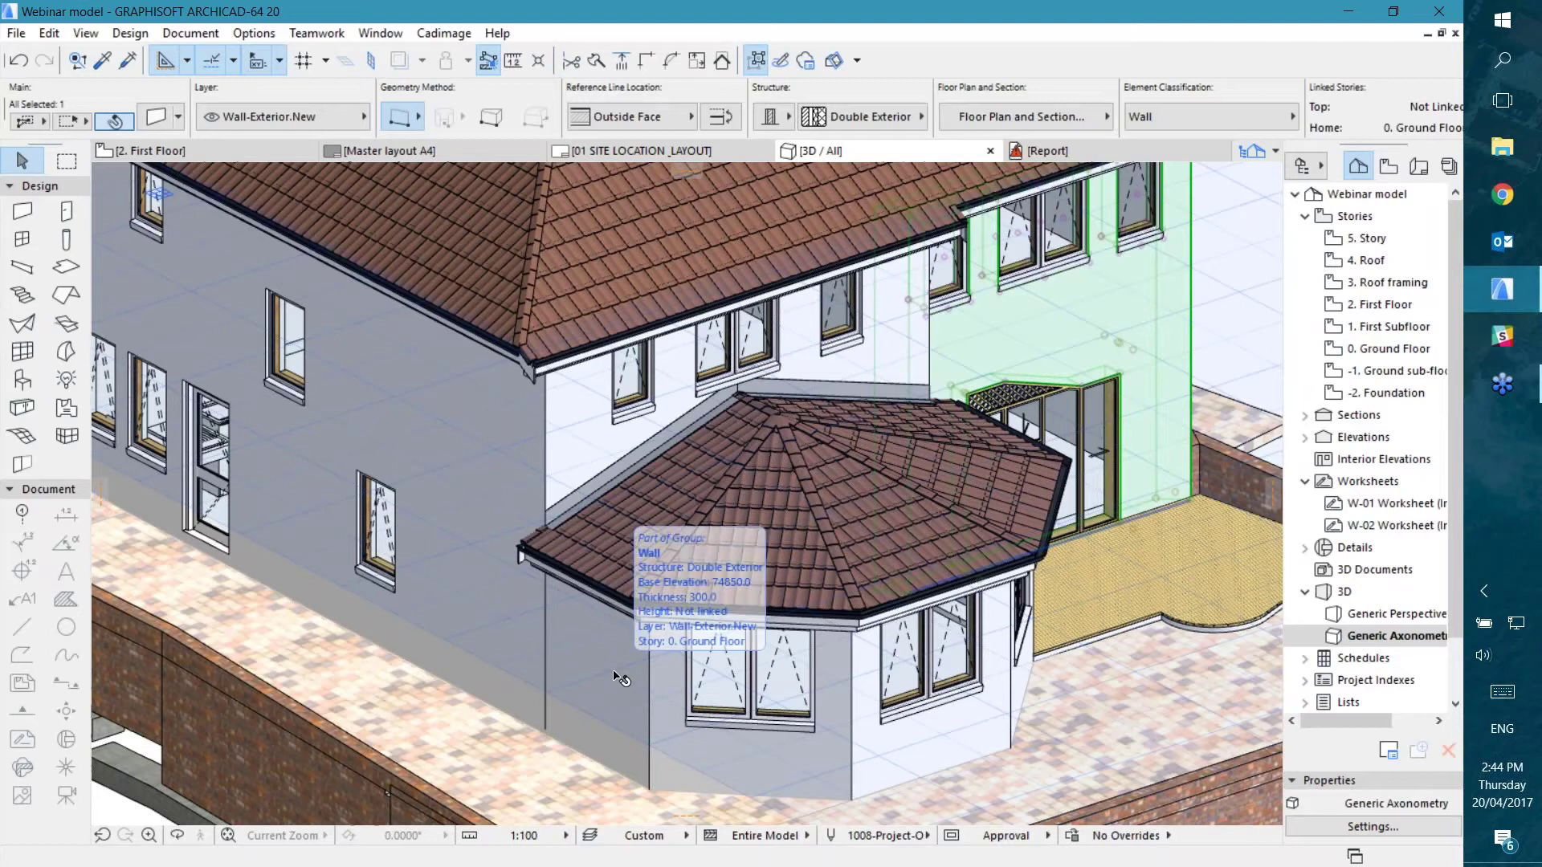
click(479, 615)
key(w)
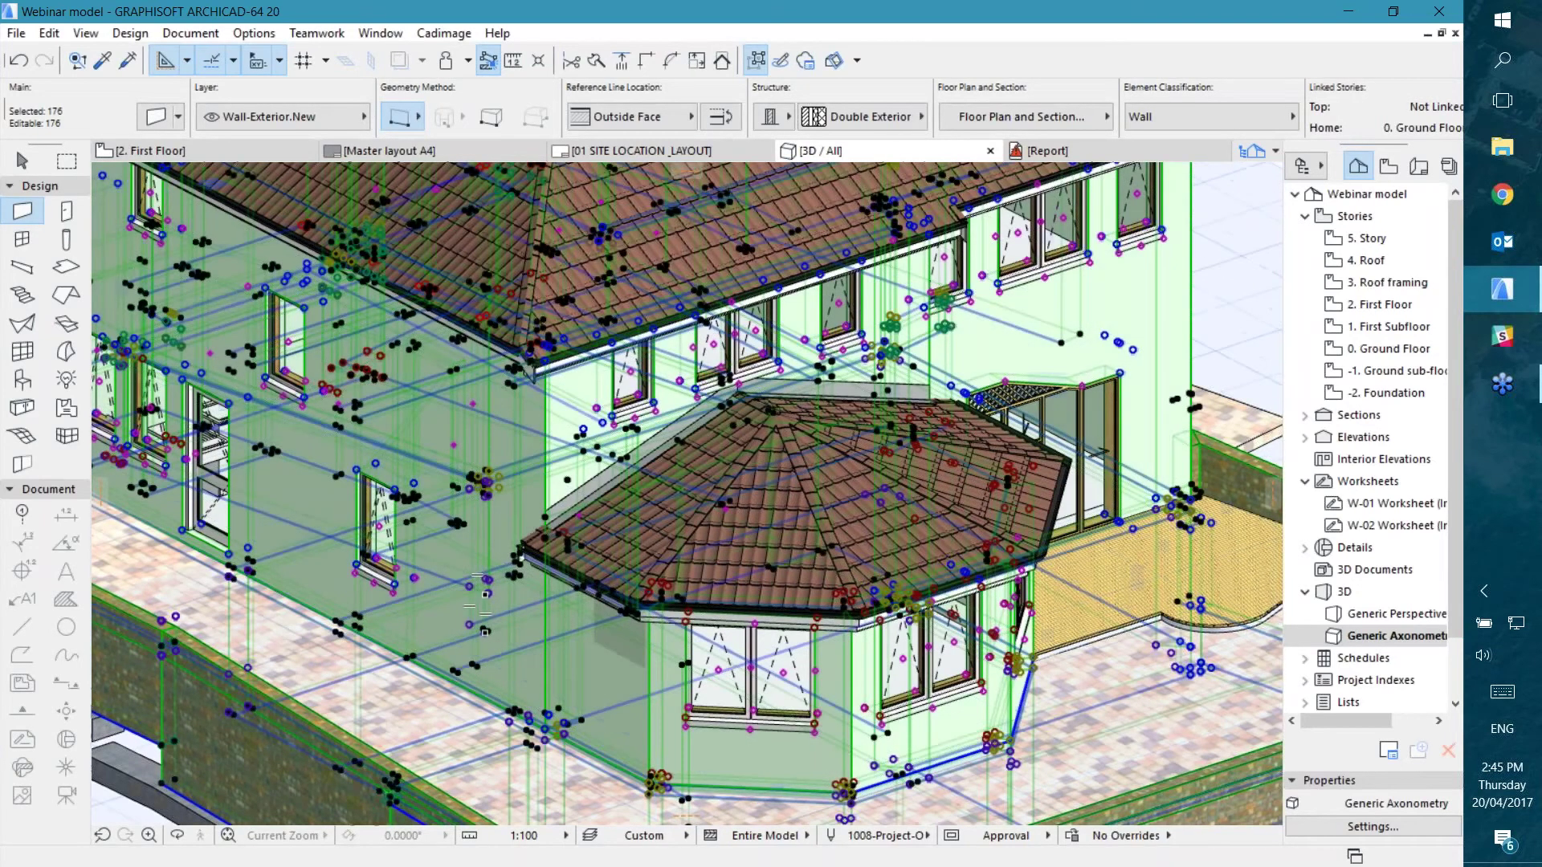
key(Escape)
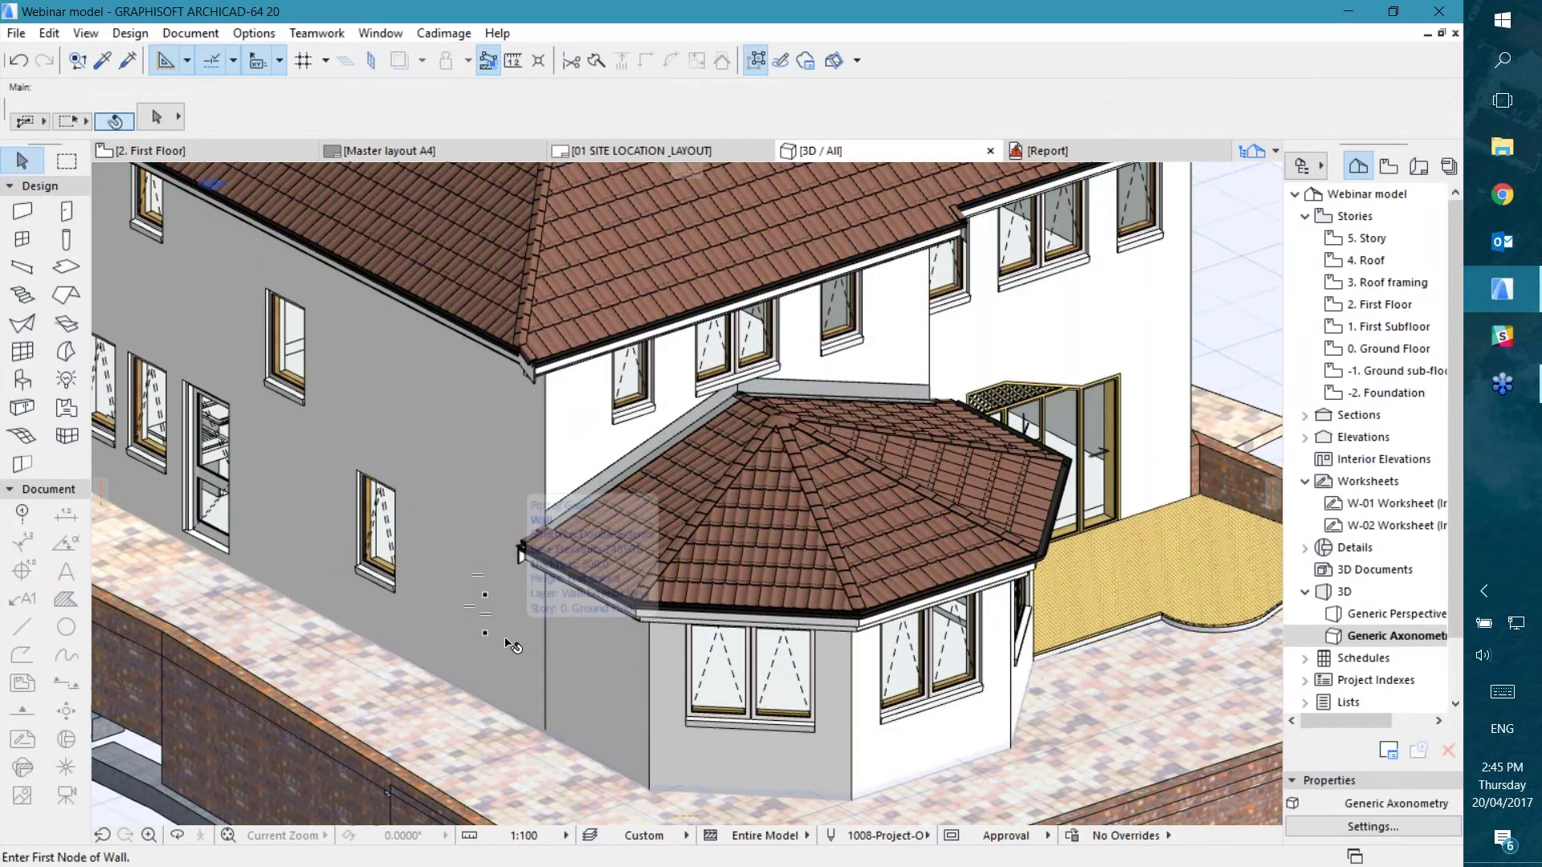
alt+click(571, 668)
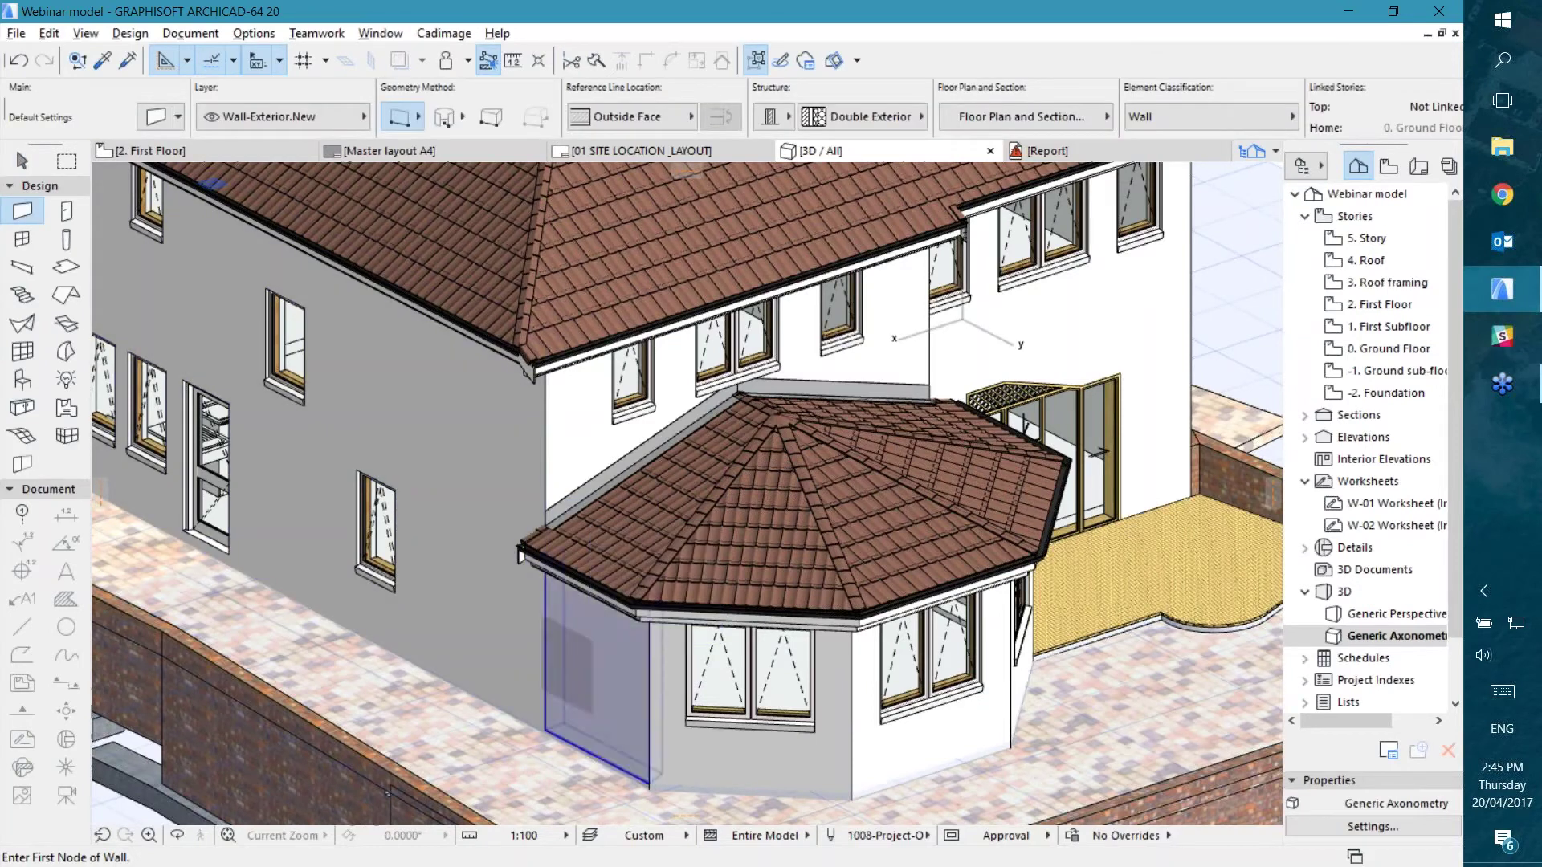
key(ctrl+a)
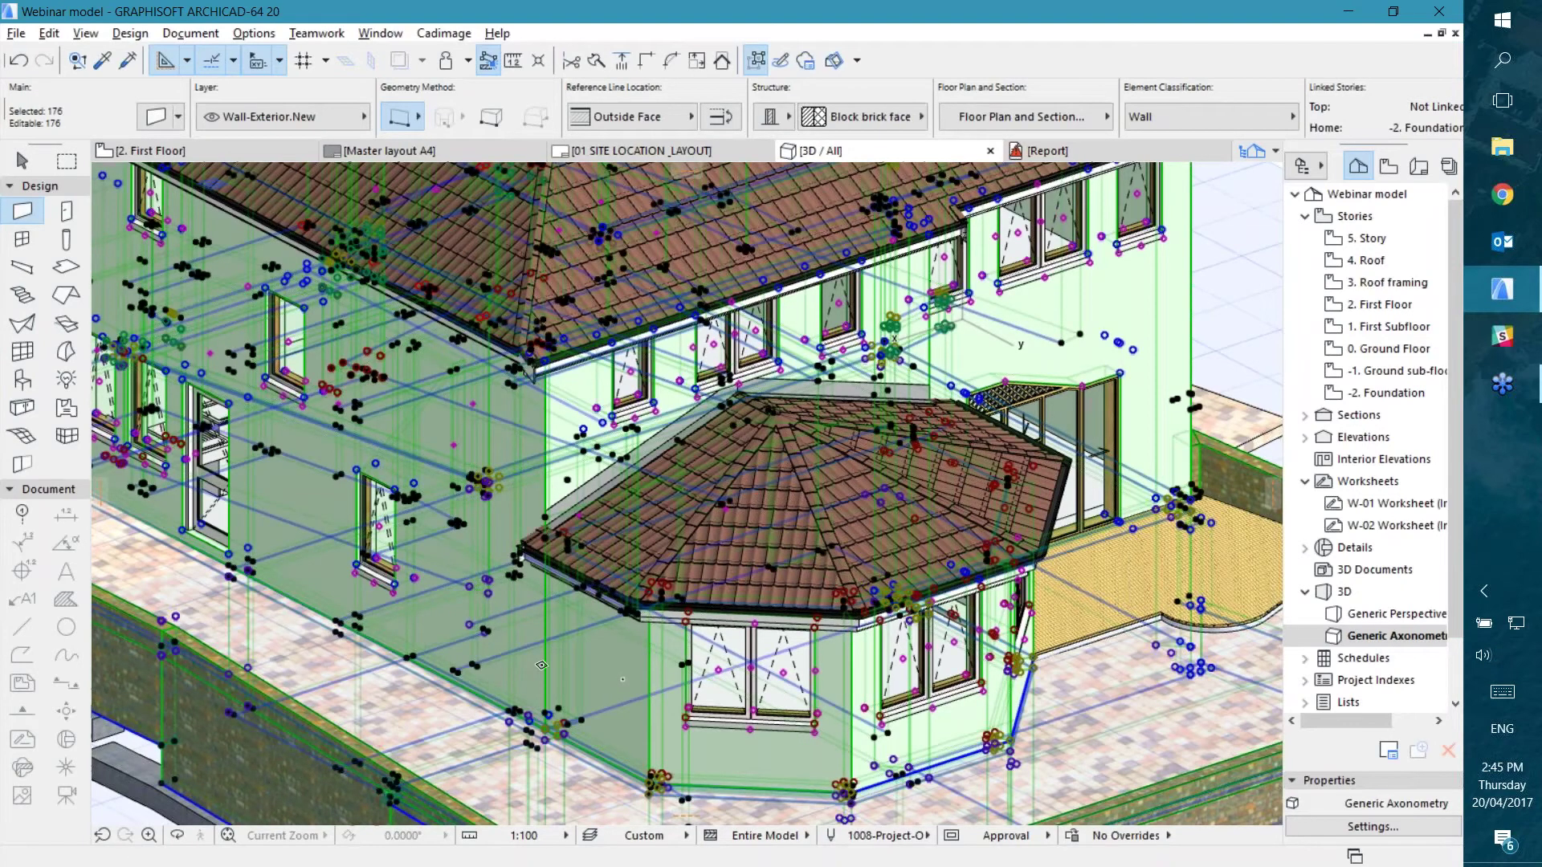
key(Escape)
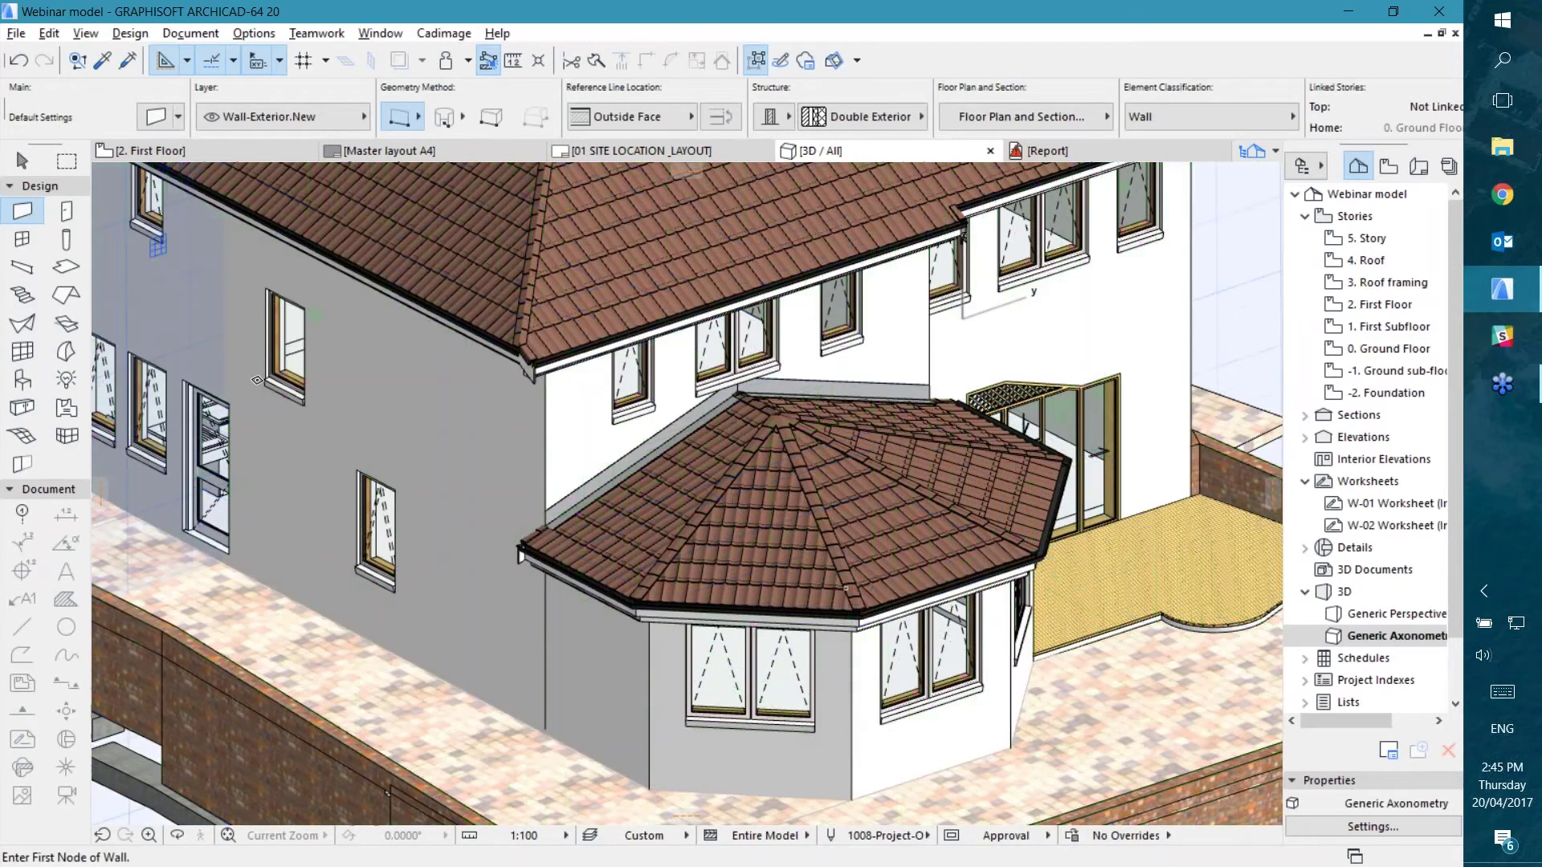
Step: Try to apply a Cadimage wall covering to the exterior house and bay walls, selected one by one in the 3D view
click(22, 160)
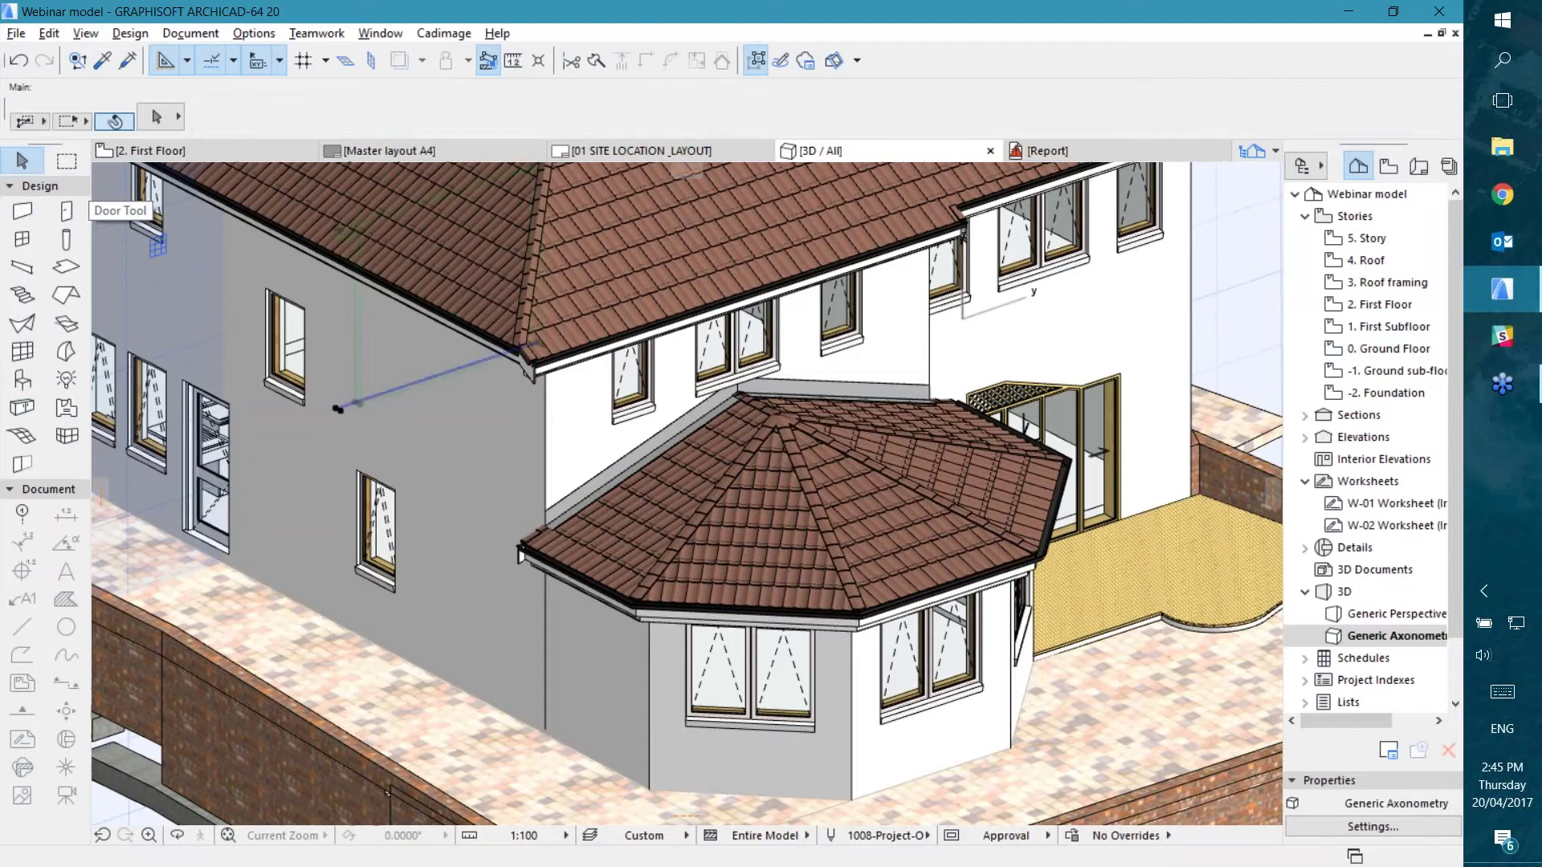
click(403, 453)
click(407, 455)
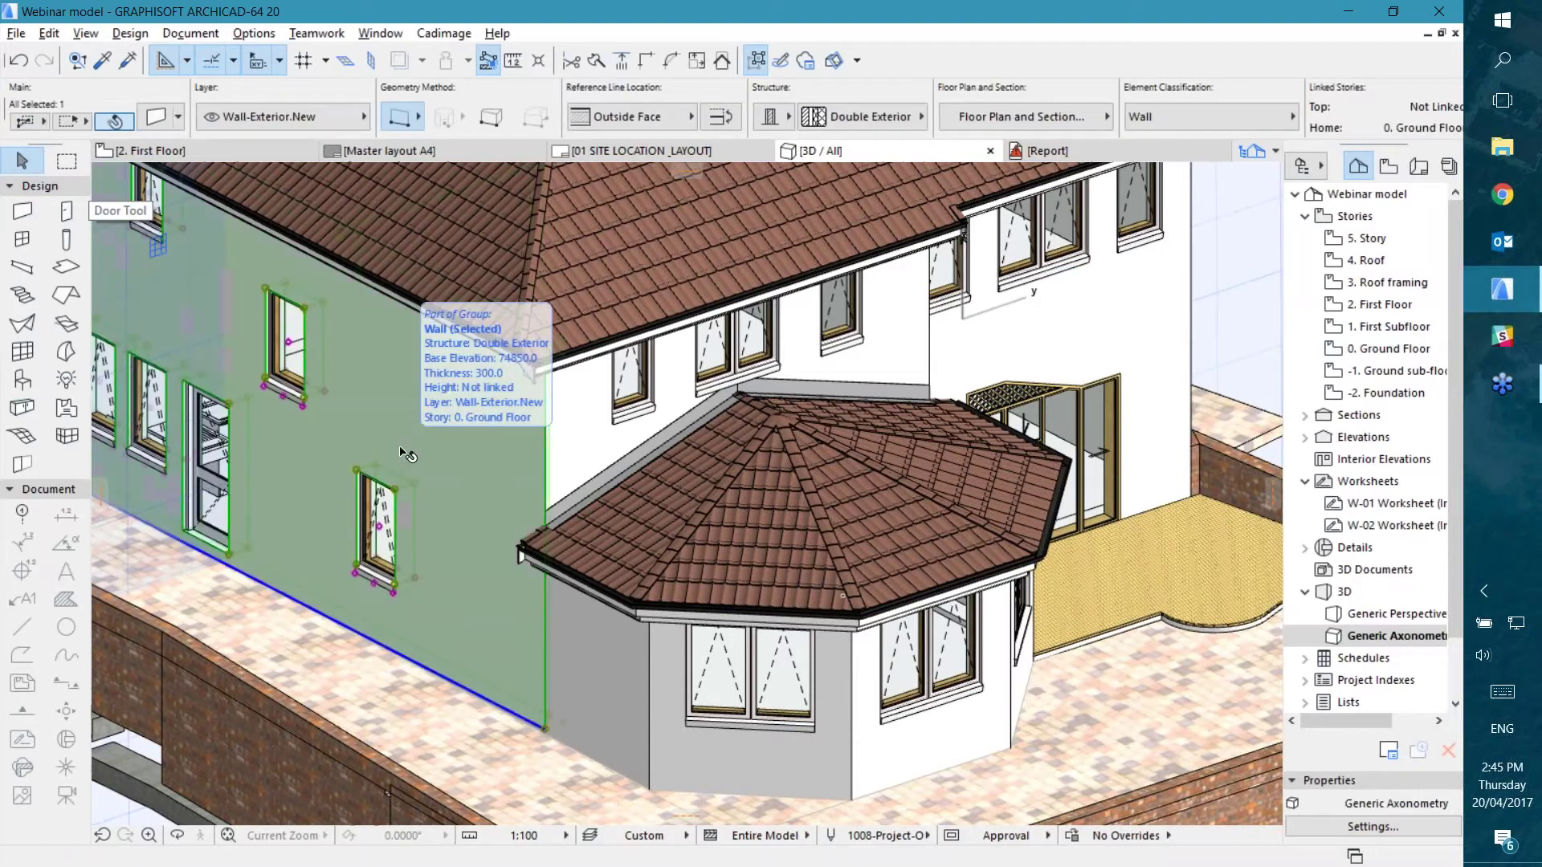
shift+click(592, 630)
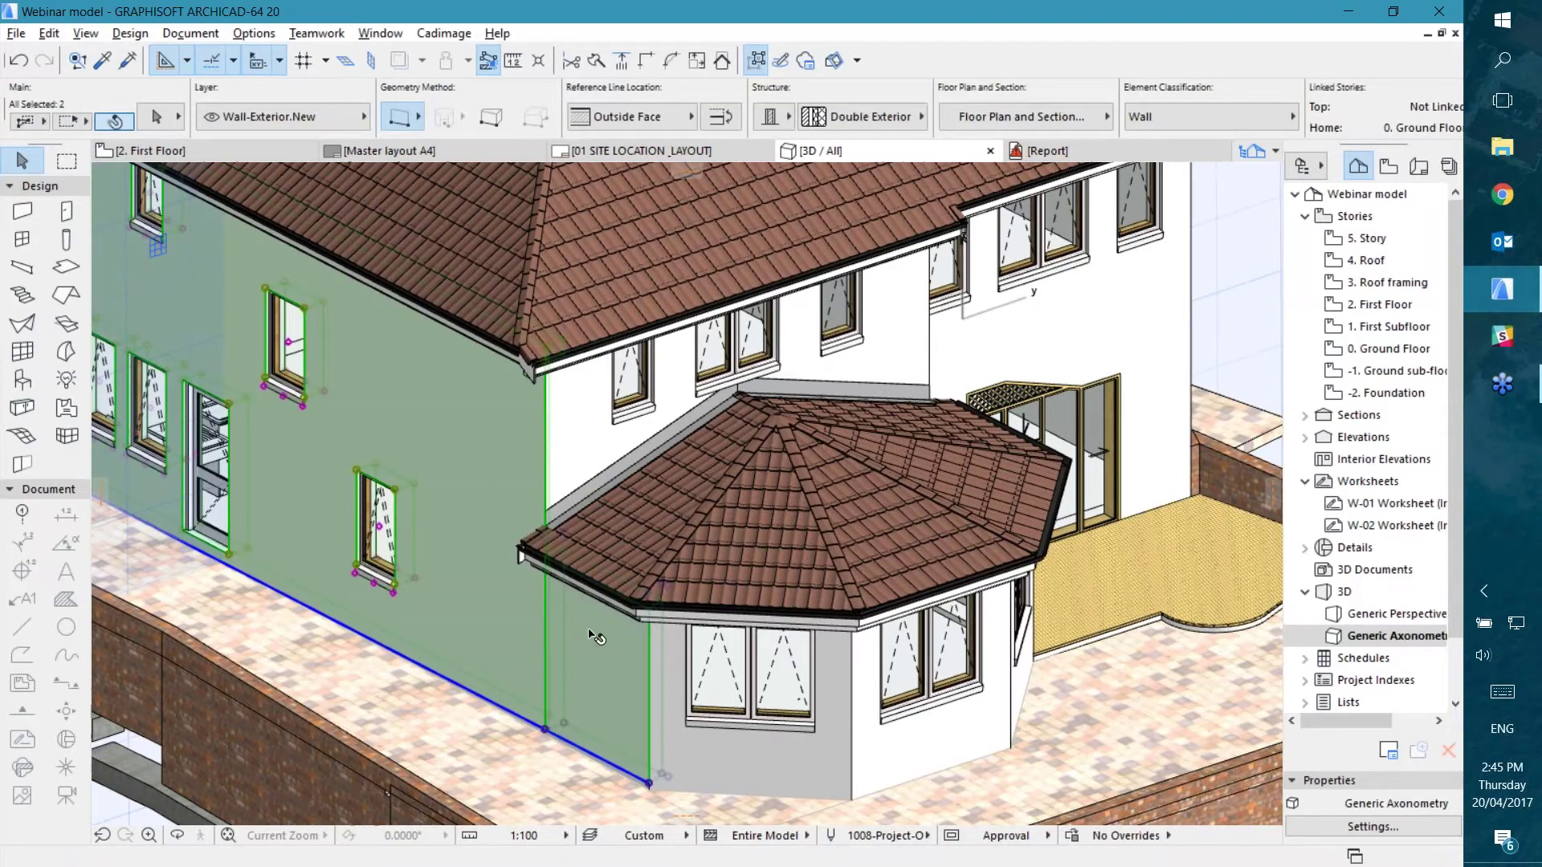
shift+click(916, 731)
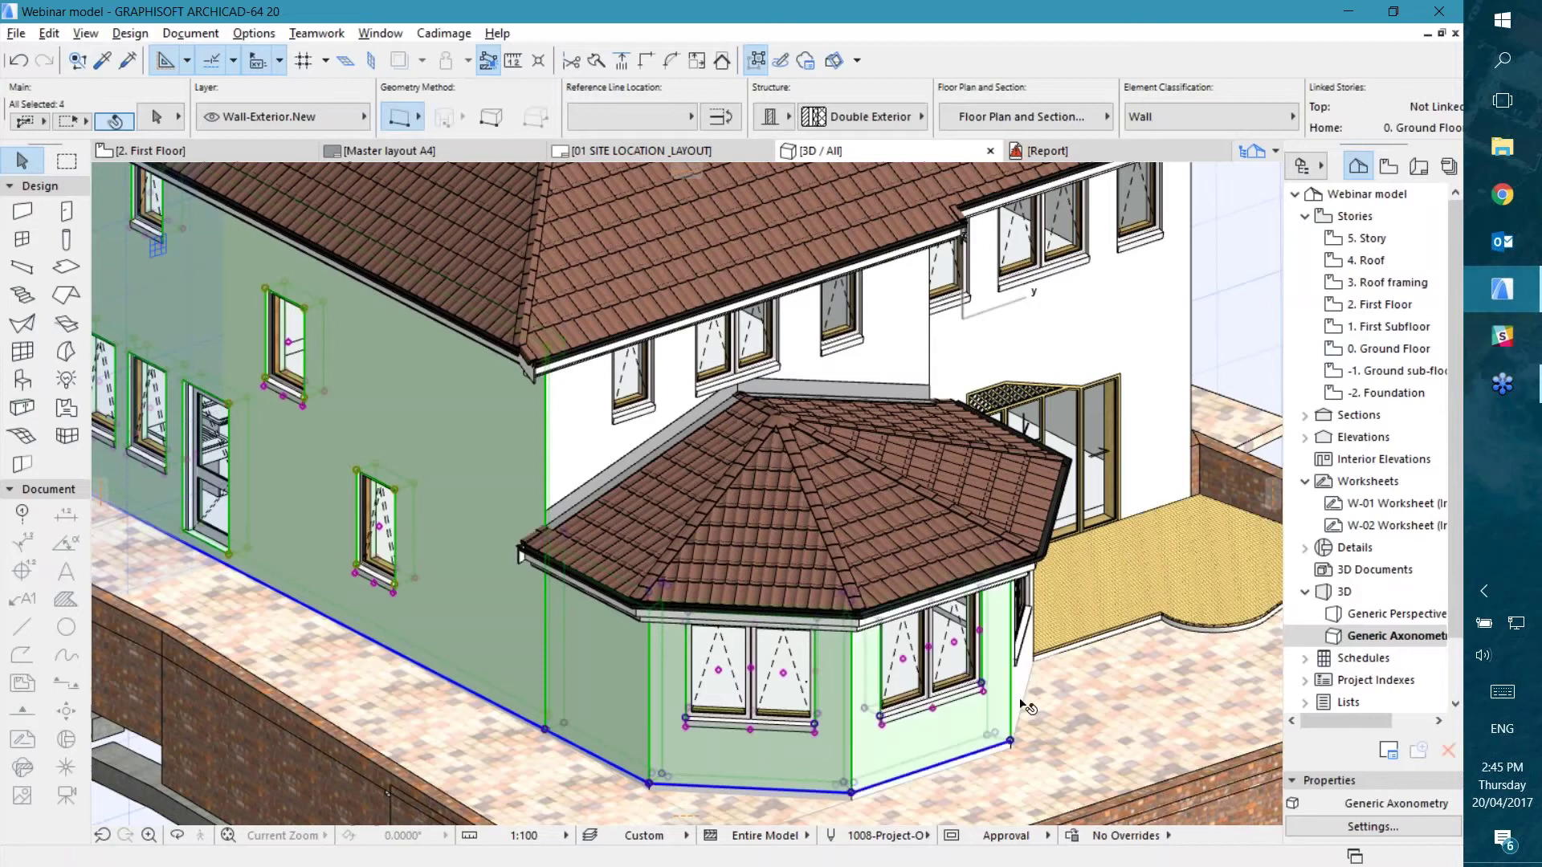
shift+click(1023, 678)
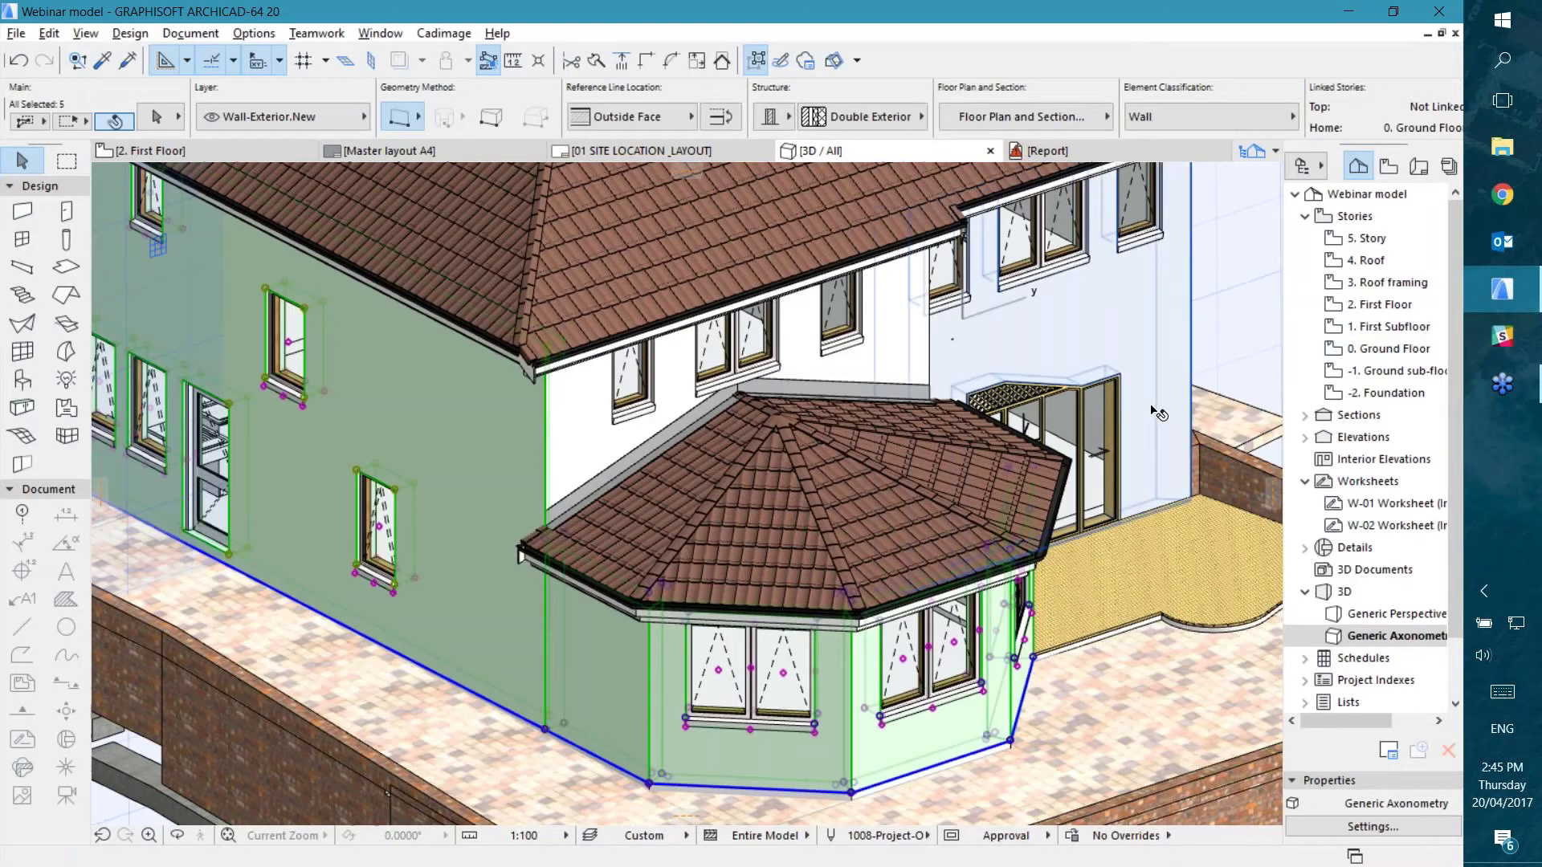
shift+click(924, 365)
shift+click(924, 365)
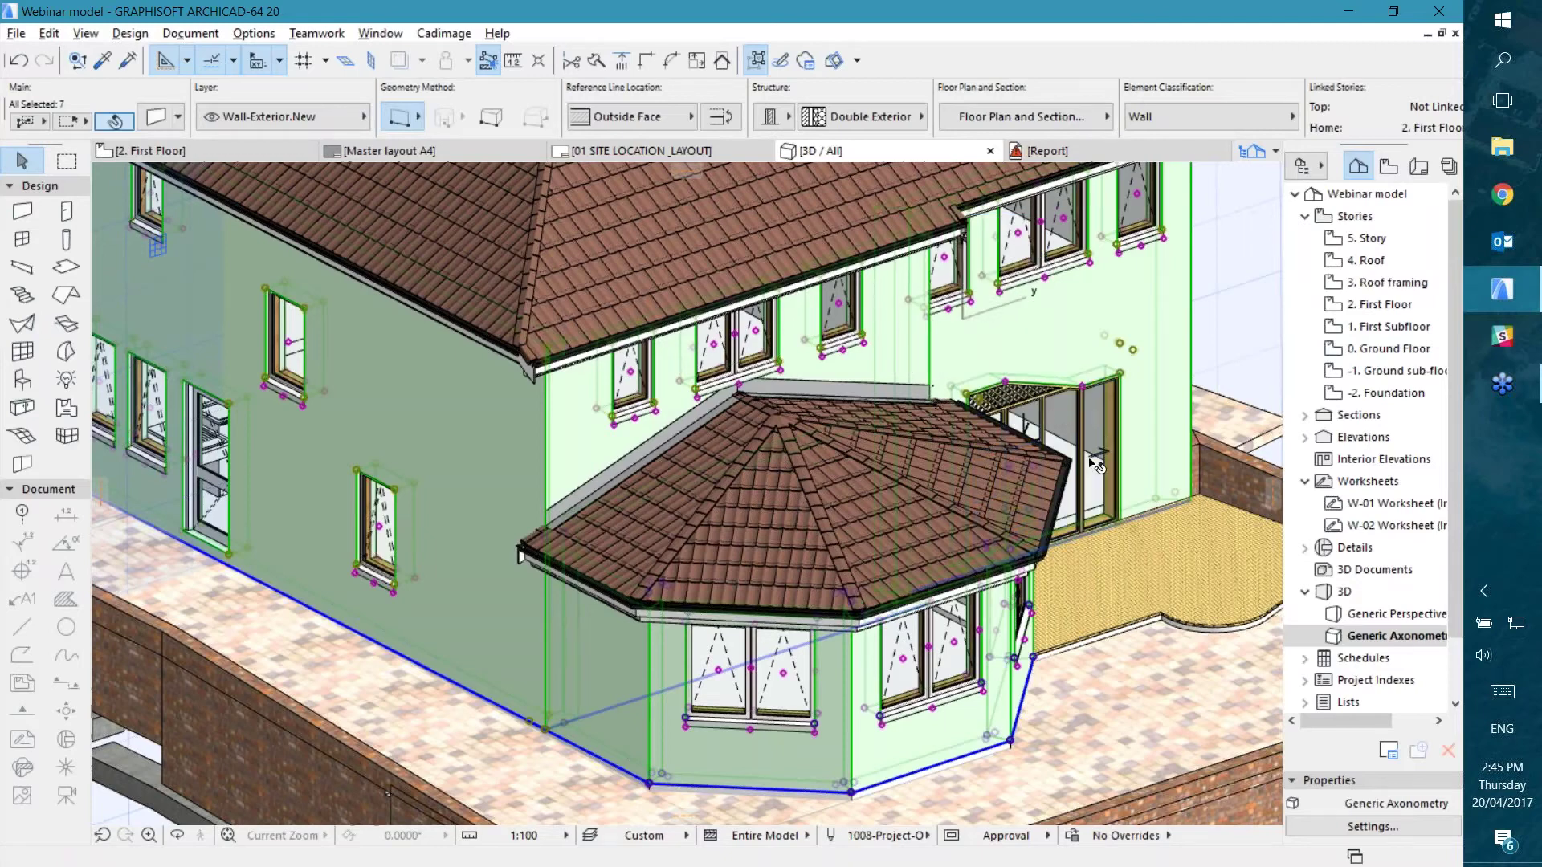
mouse_move(916, 422)
shift+middle_down()
mouse_move(868, 479)
mouse_move(740, 487)
shift+middle_up()
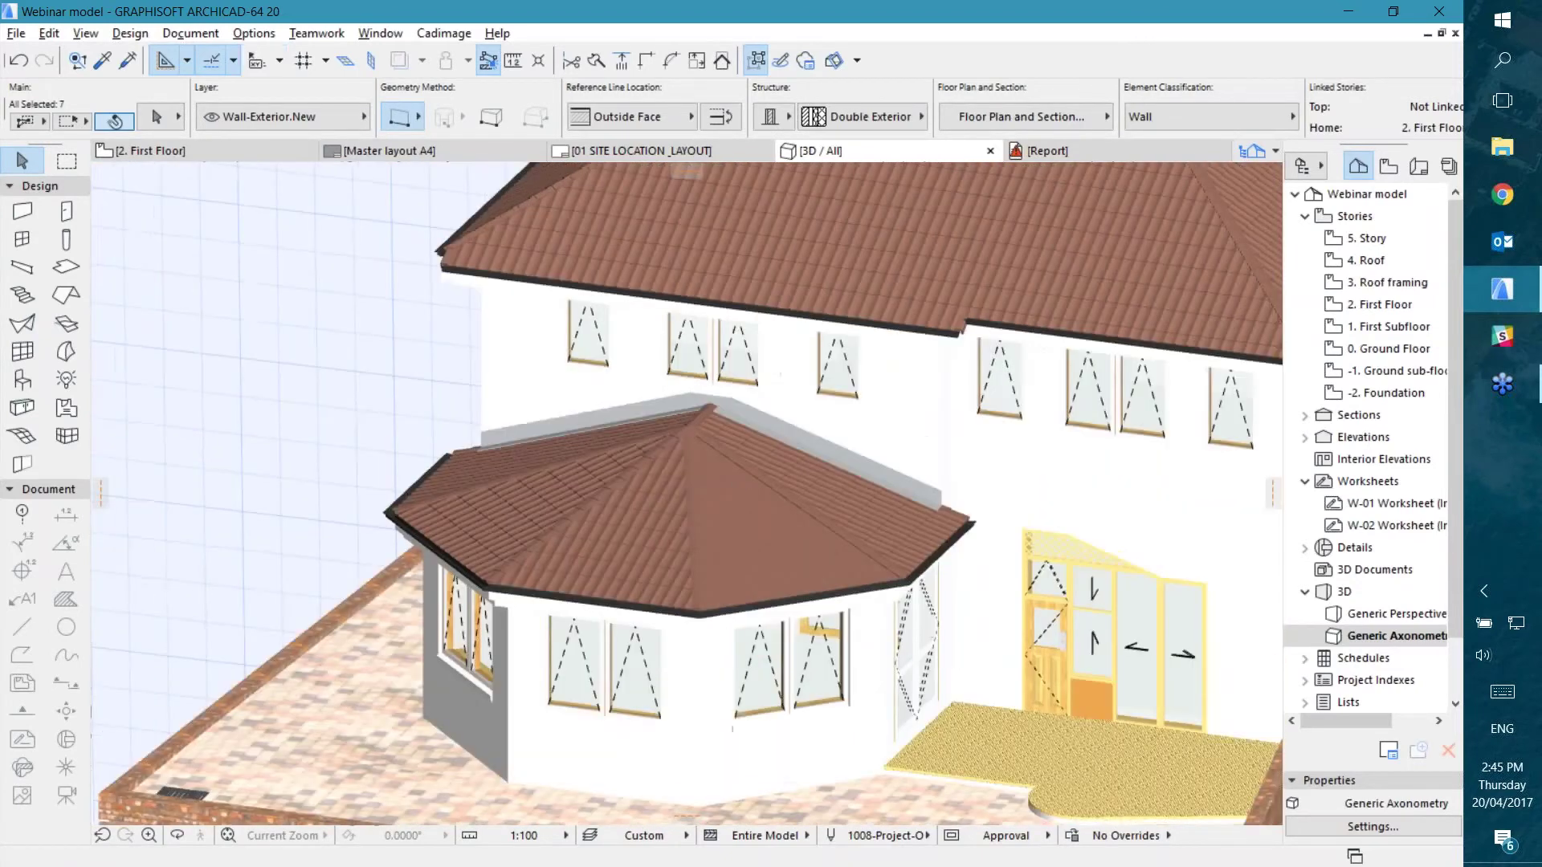
shift+click(896, 755)
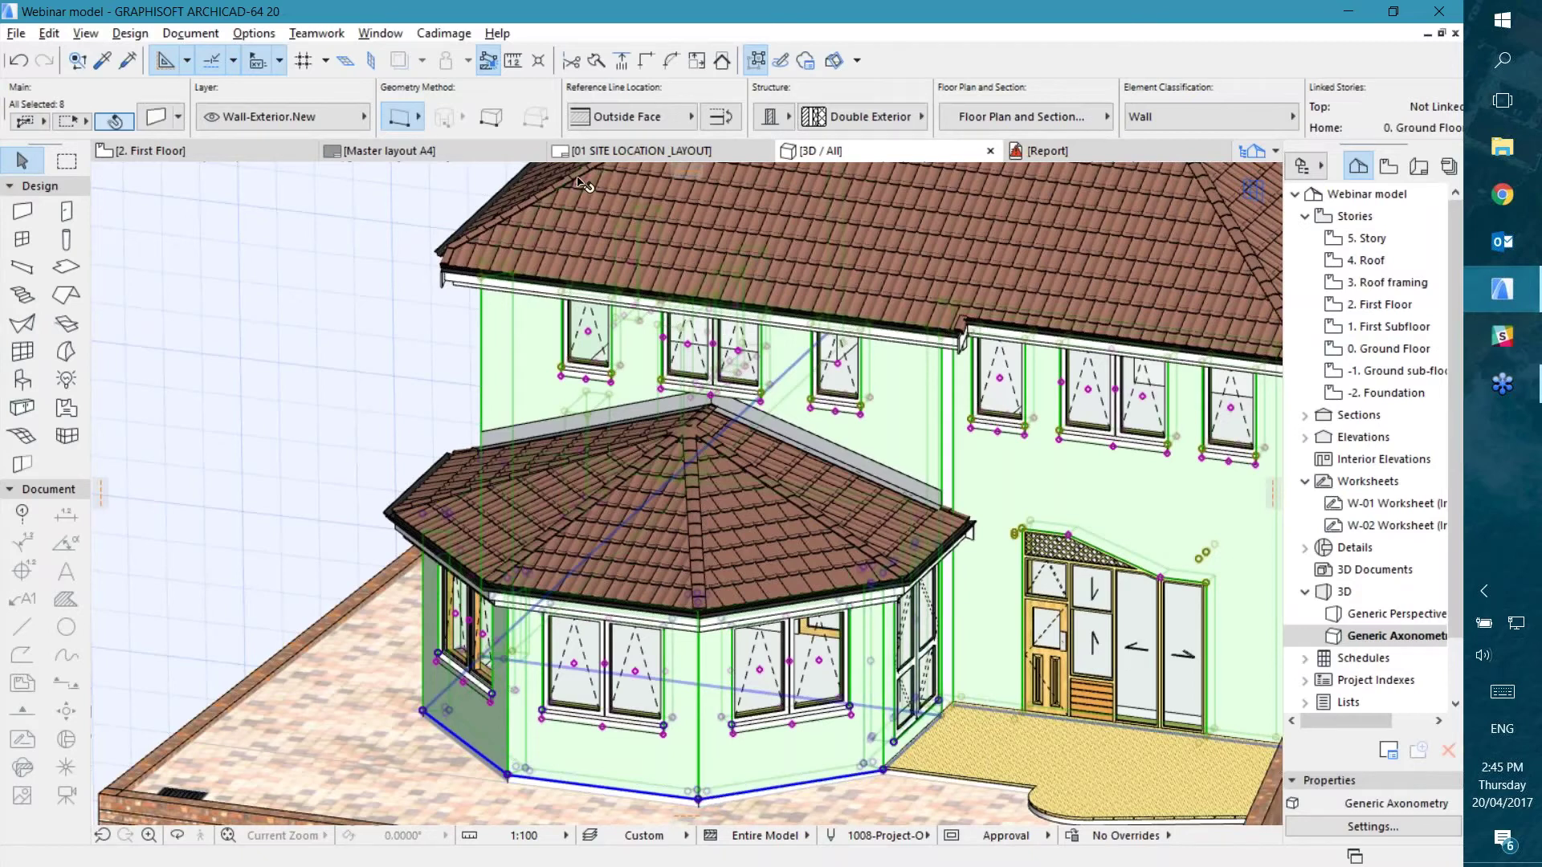
click(432, 34)
mouse_move(418, 60)
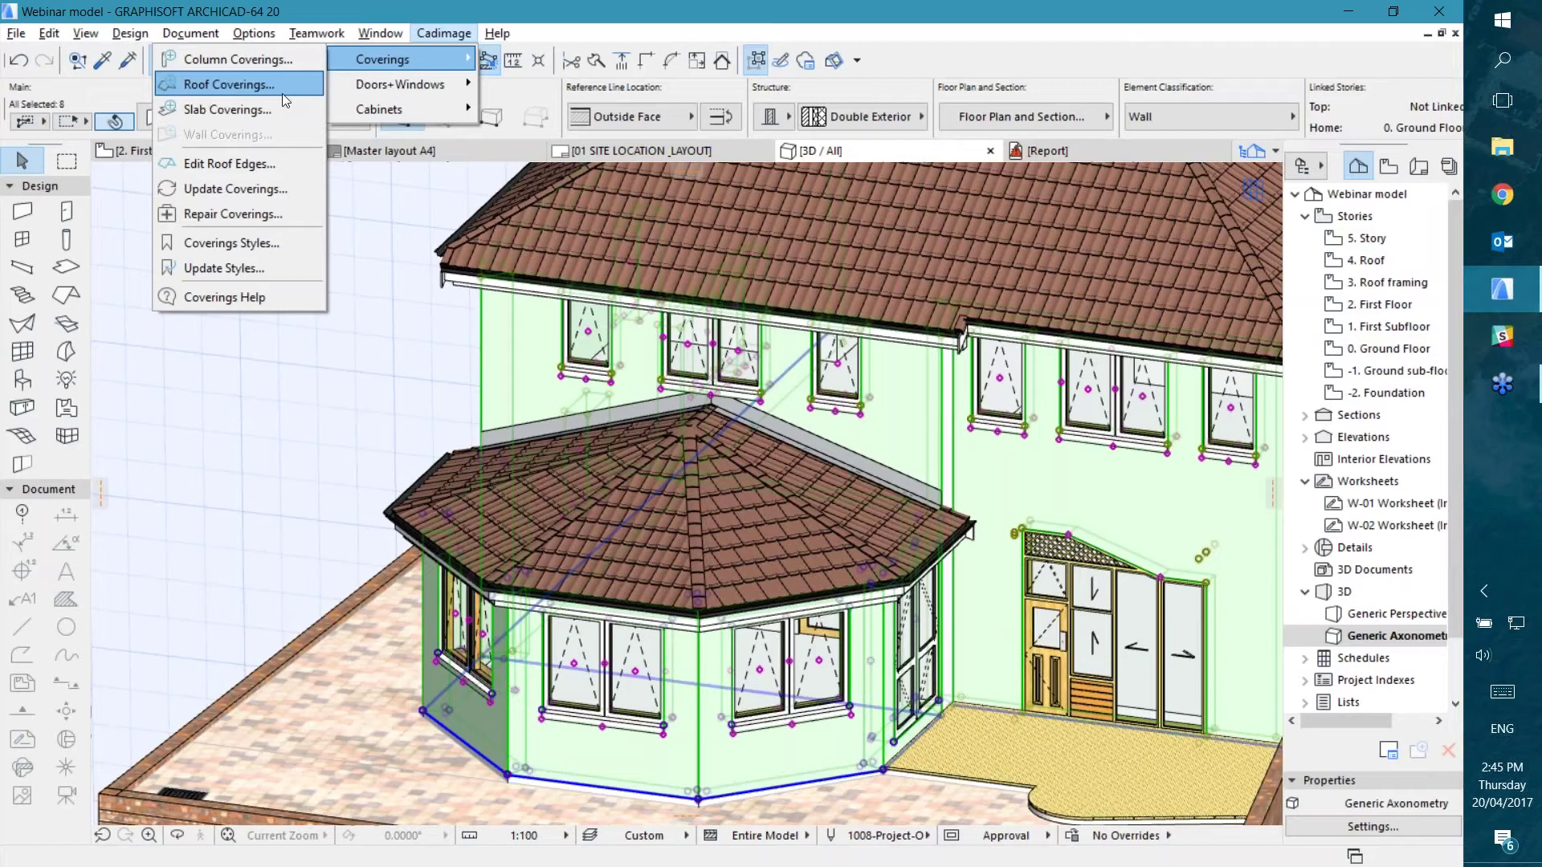
click(539, 5)
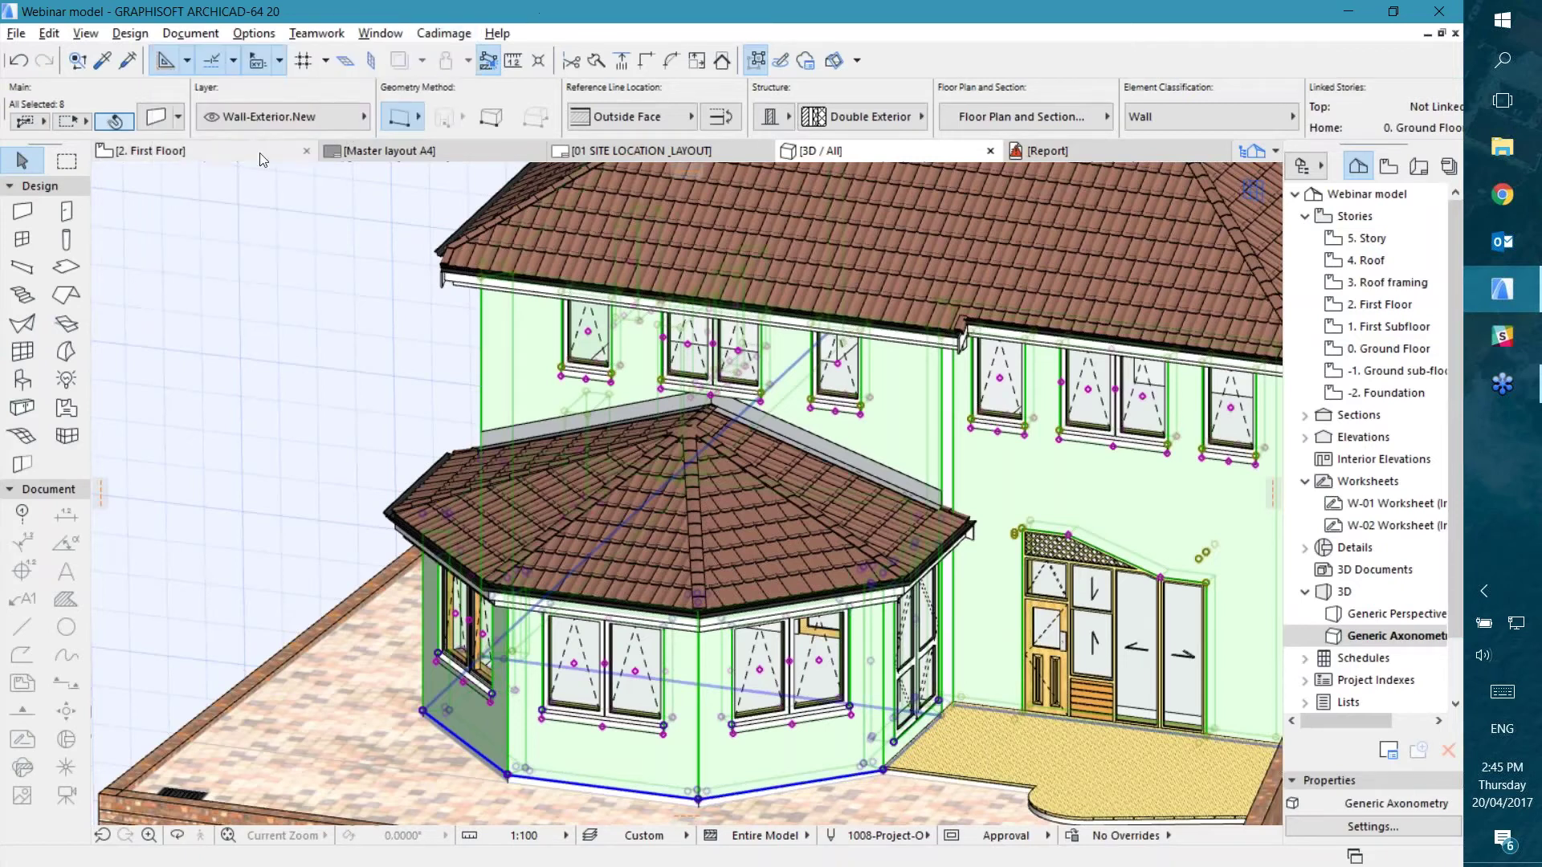
click(187, 155)
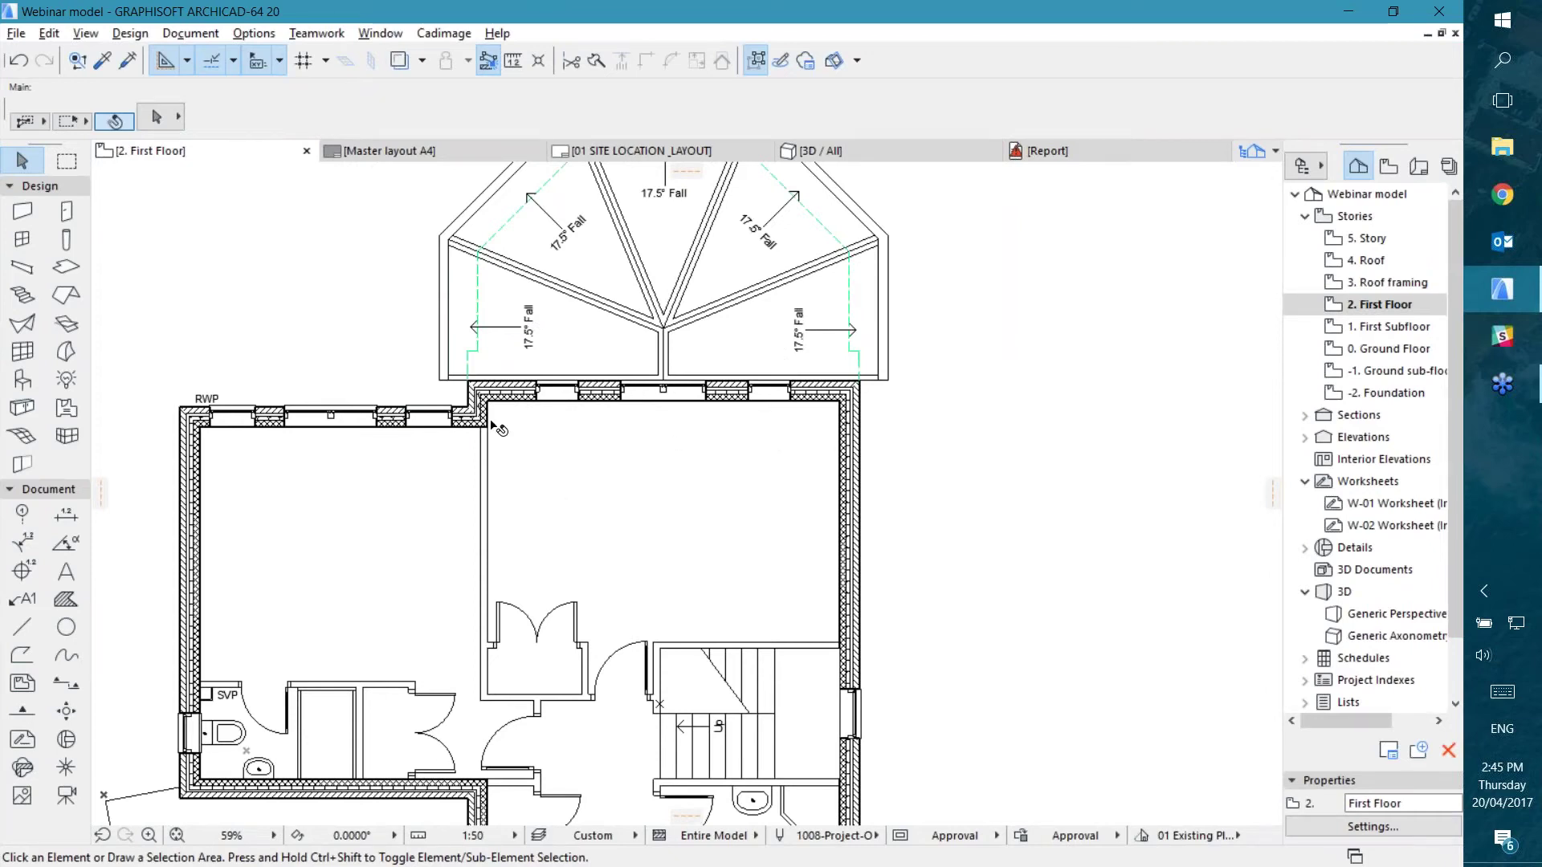
middle_drag(629, 499, 770, 415)
click(324, 519)
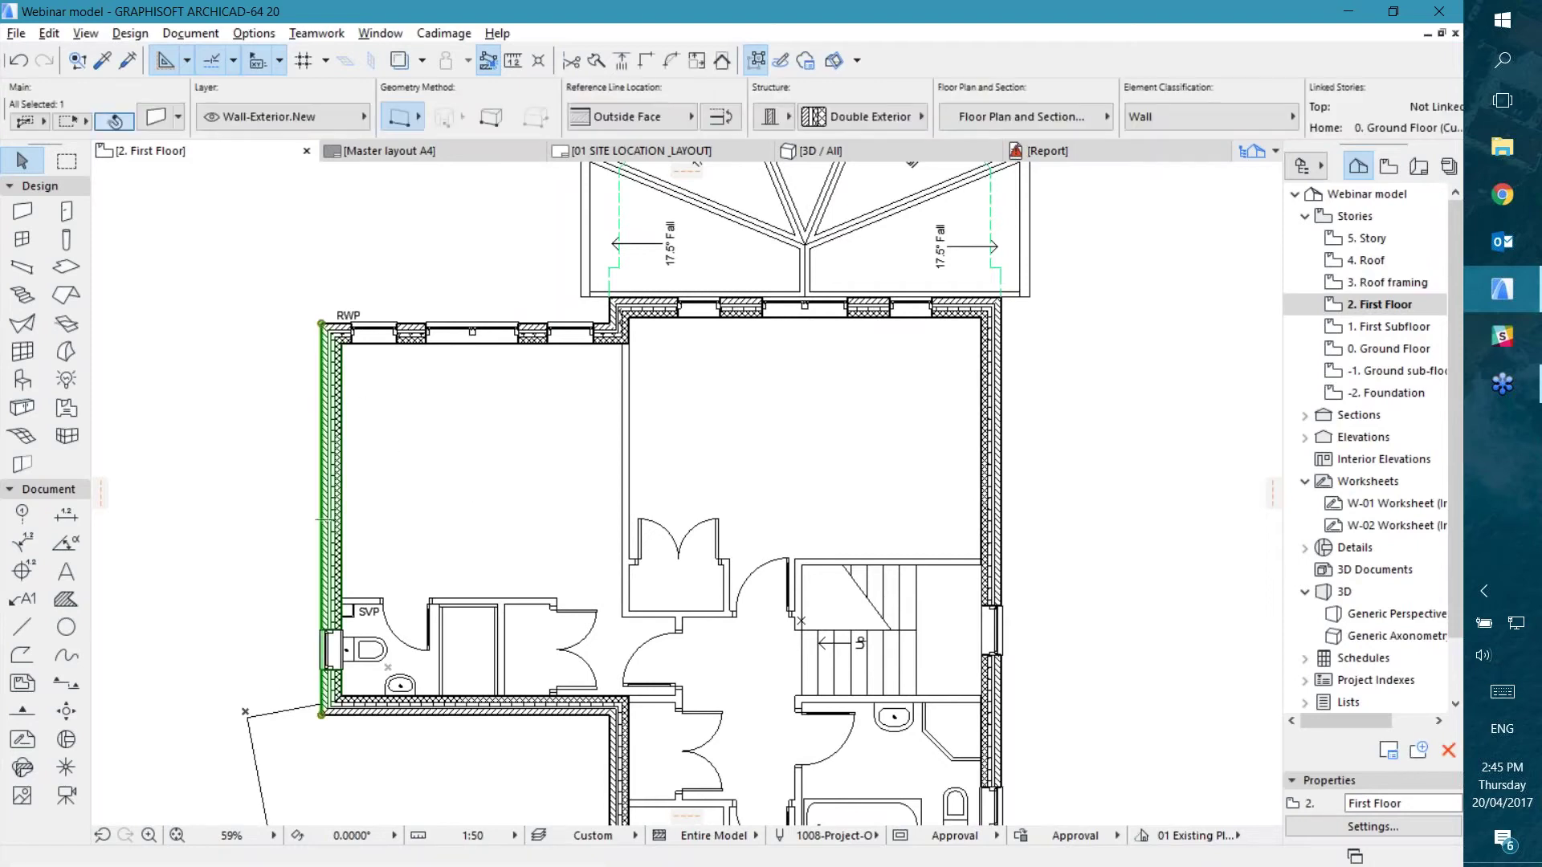
shift+click(466, 324)
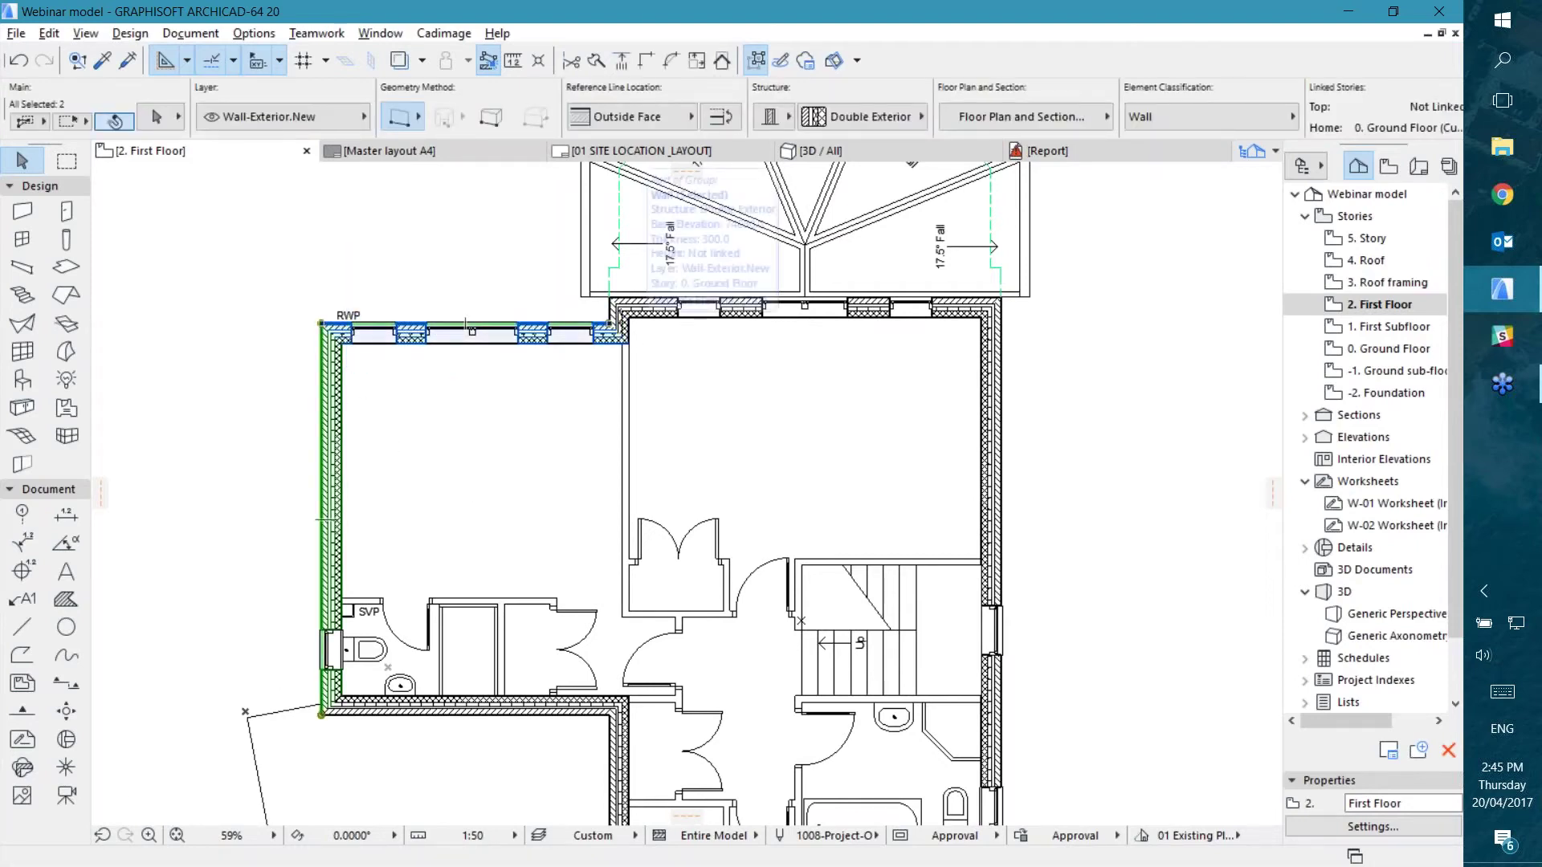
click(1151, 388)
Step: On the Ground Floor plan, select the nine exterior walls from one side wall past the terrace and around the bay to the opposite side wall
double_click(1375, 349)
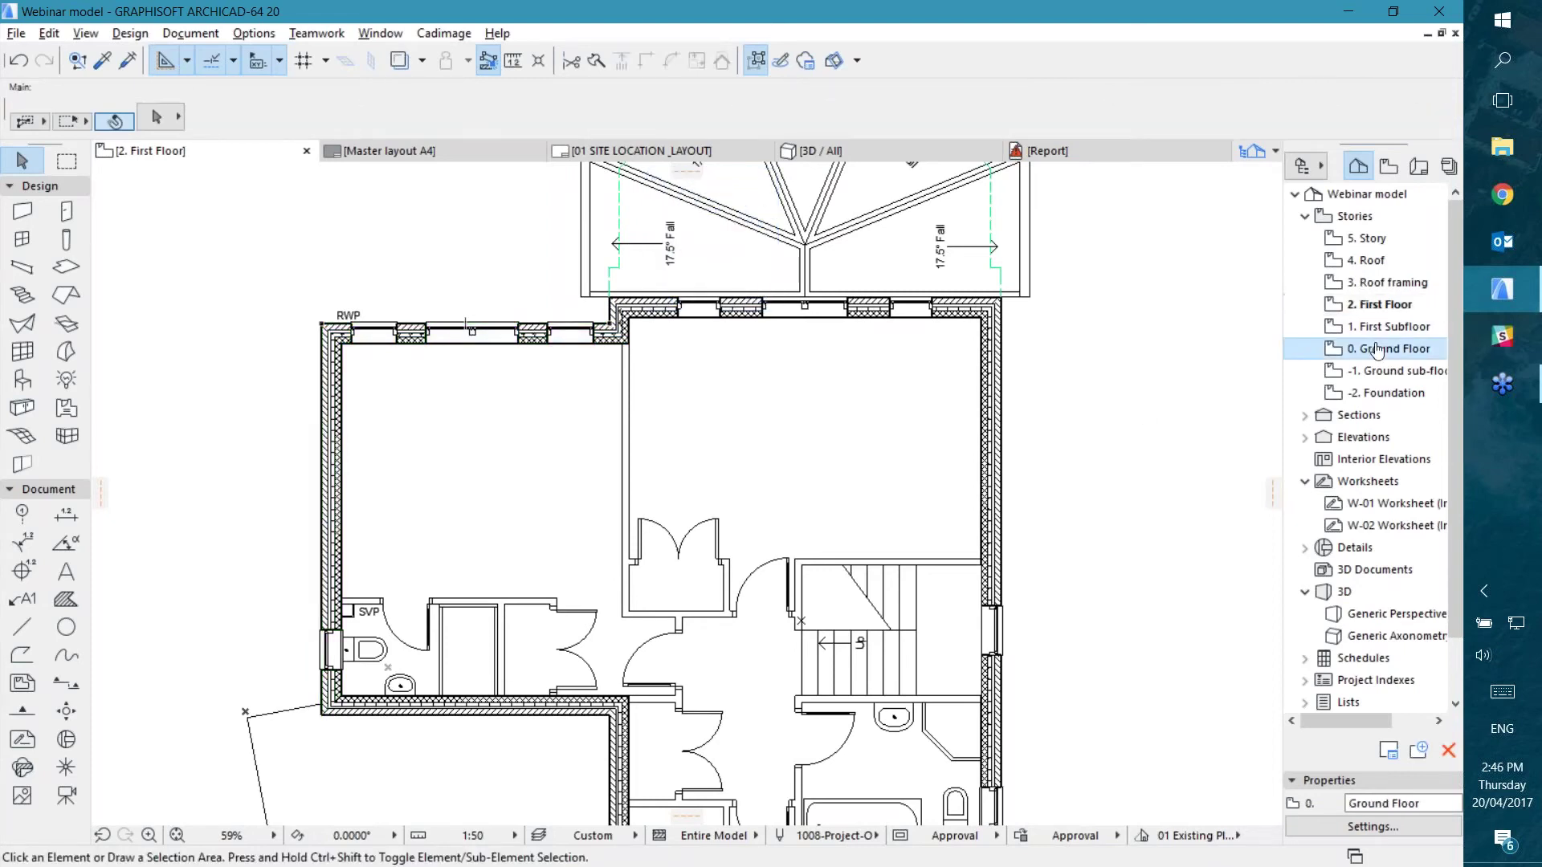
click(334, 480)
shift+click(378, 332)
shift+click(620, 308)
middle_drag(628, 299, 582, 449)
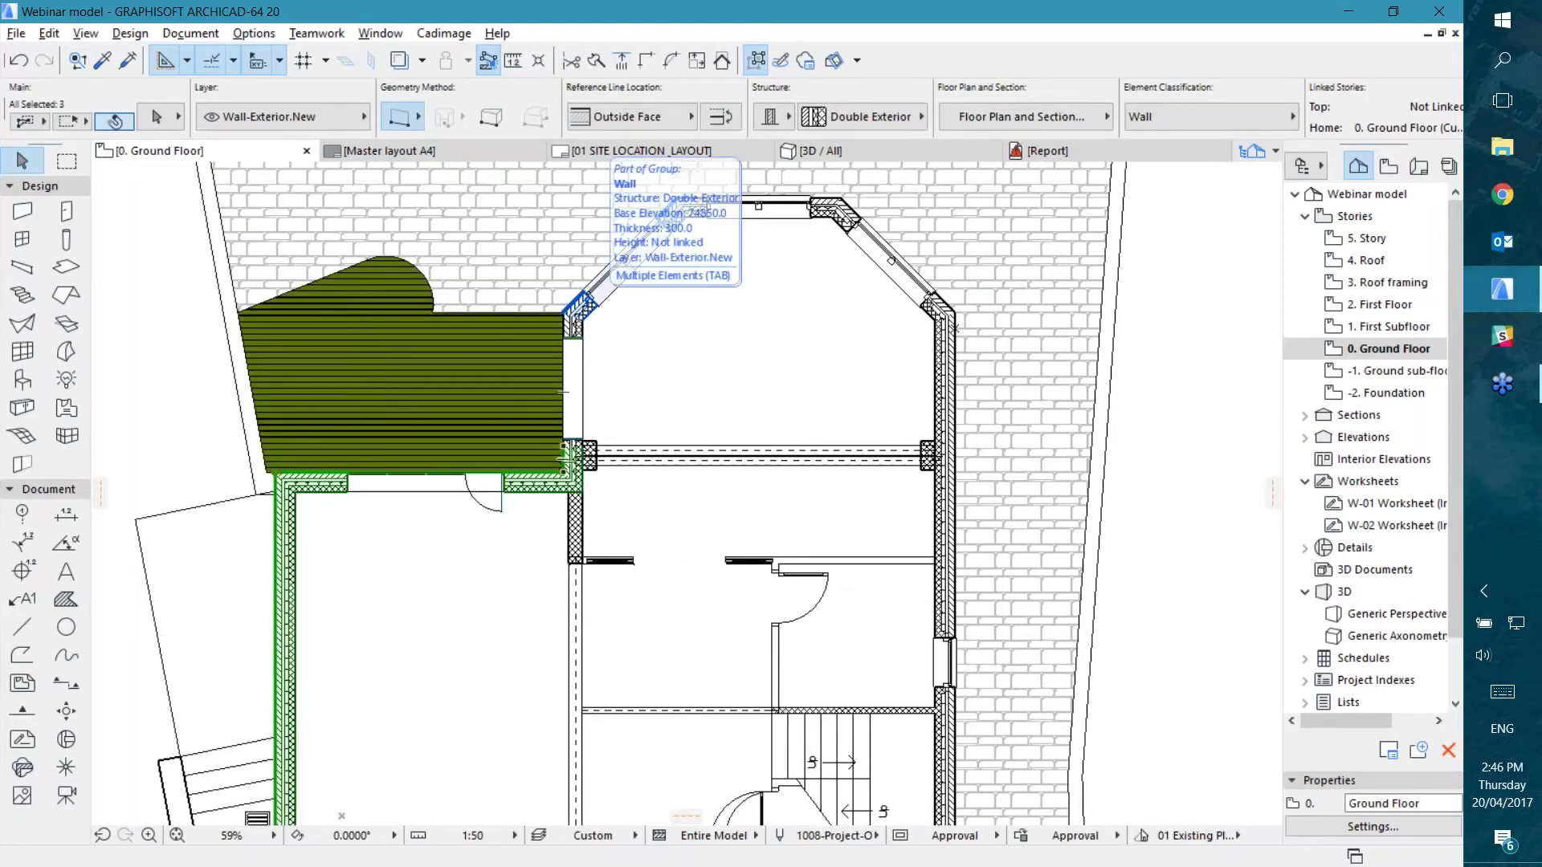
shift+click(576, 314)
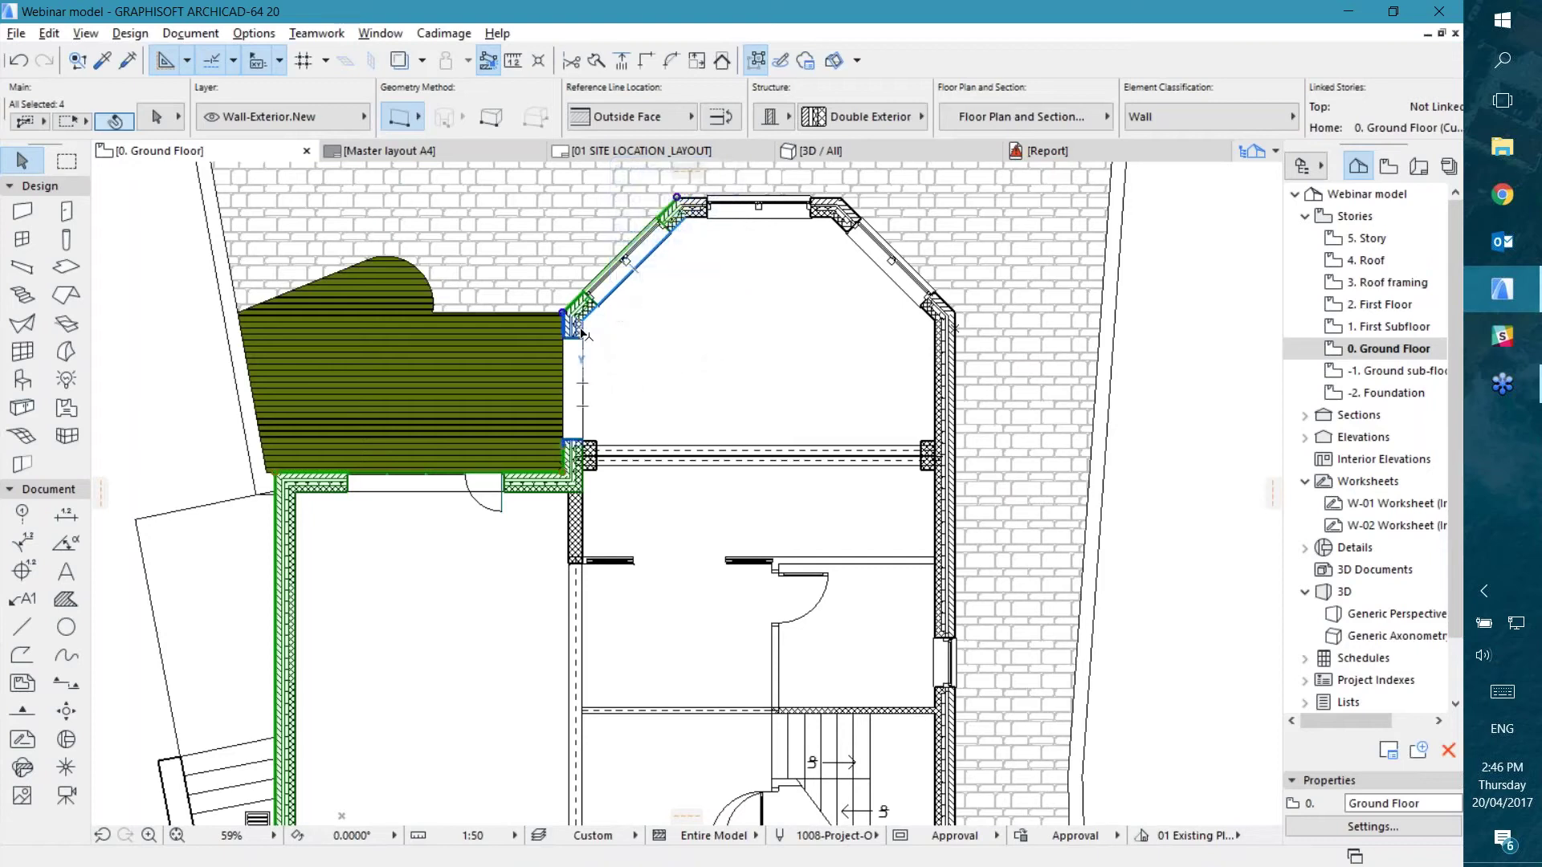
shift+click(625, 260)
shift+click(694, 205)
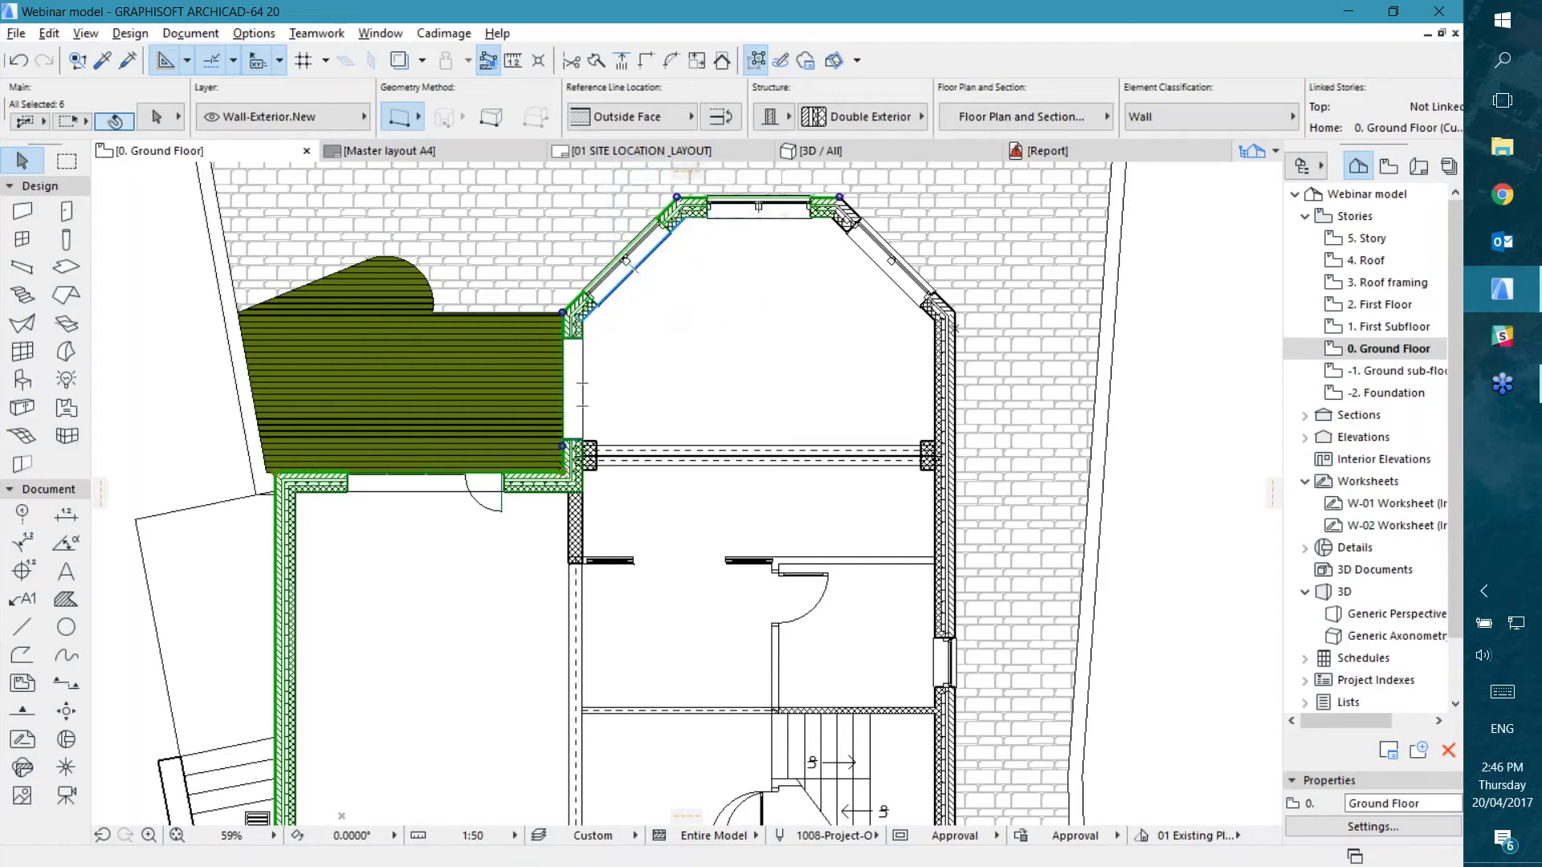
shift+click(889, 258)
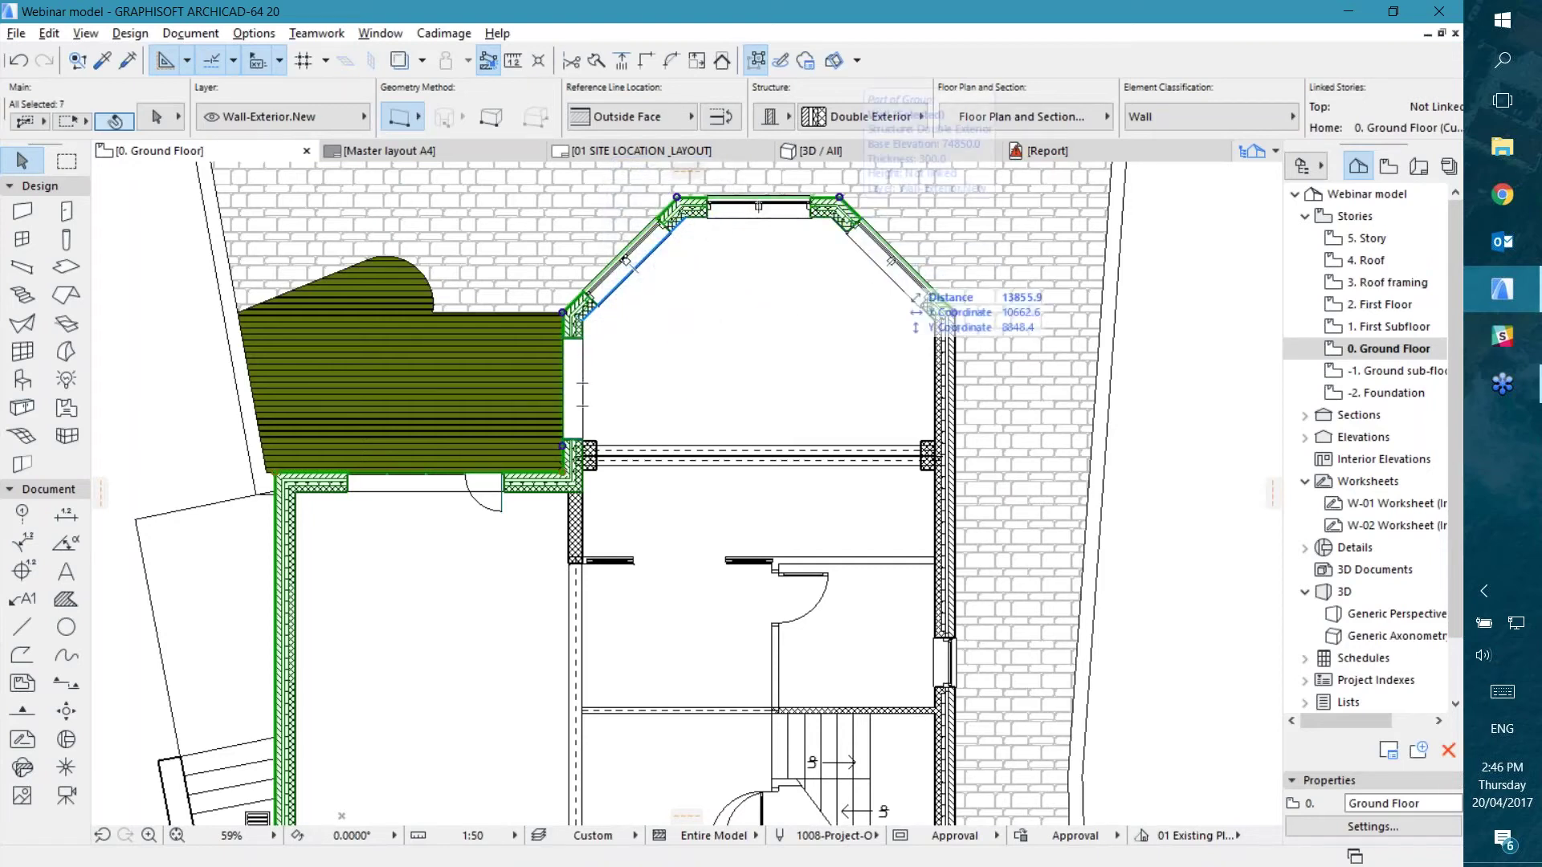
shift+click(943, 357)
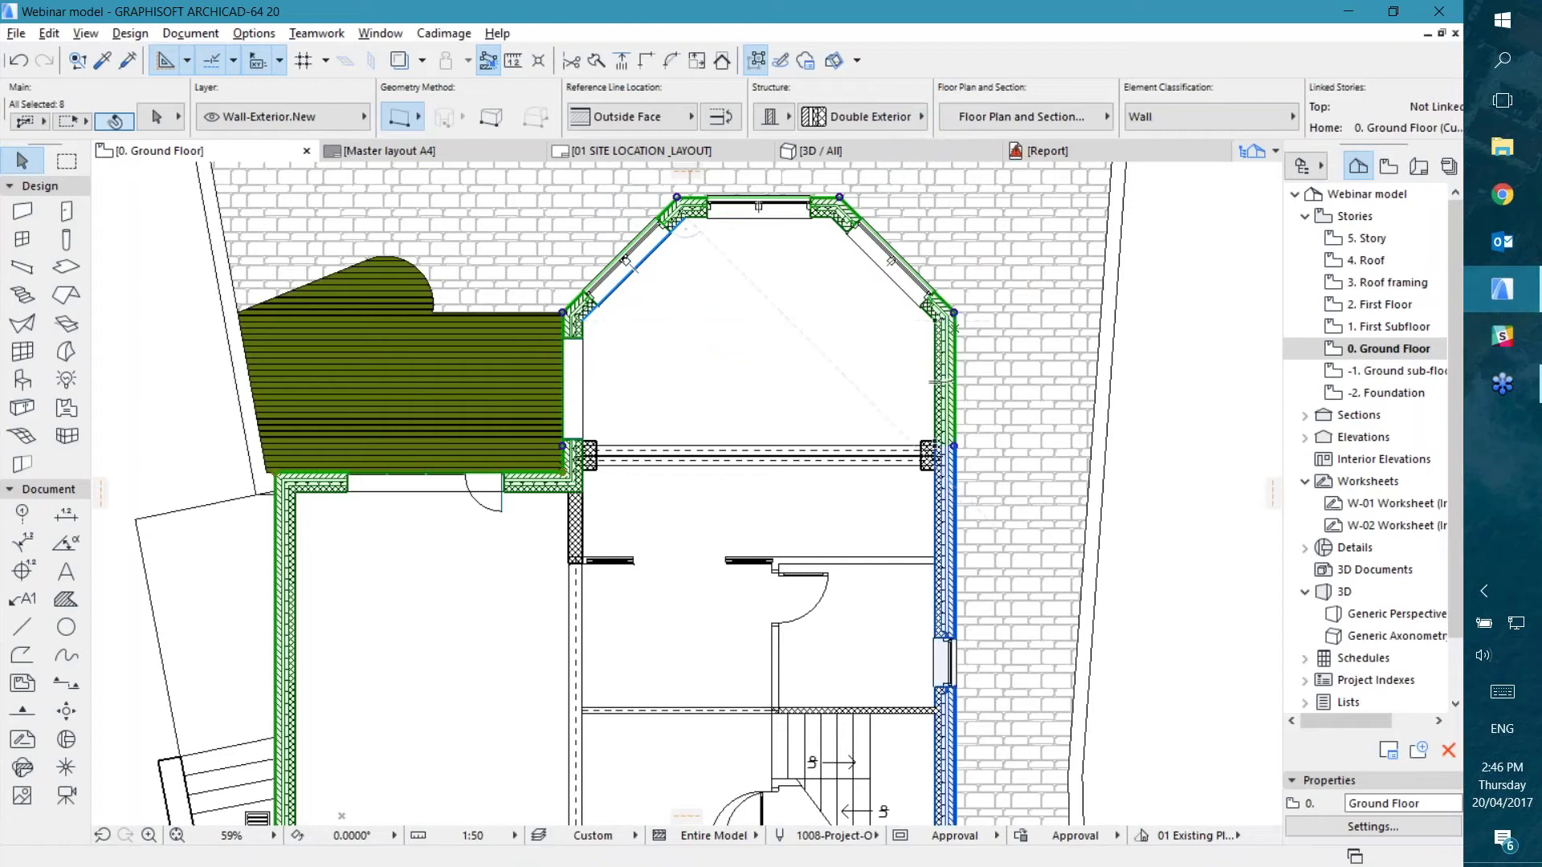
shift+click(945, 503)
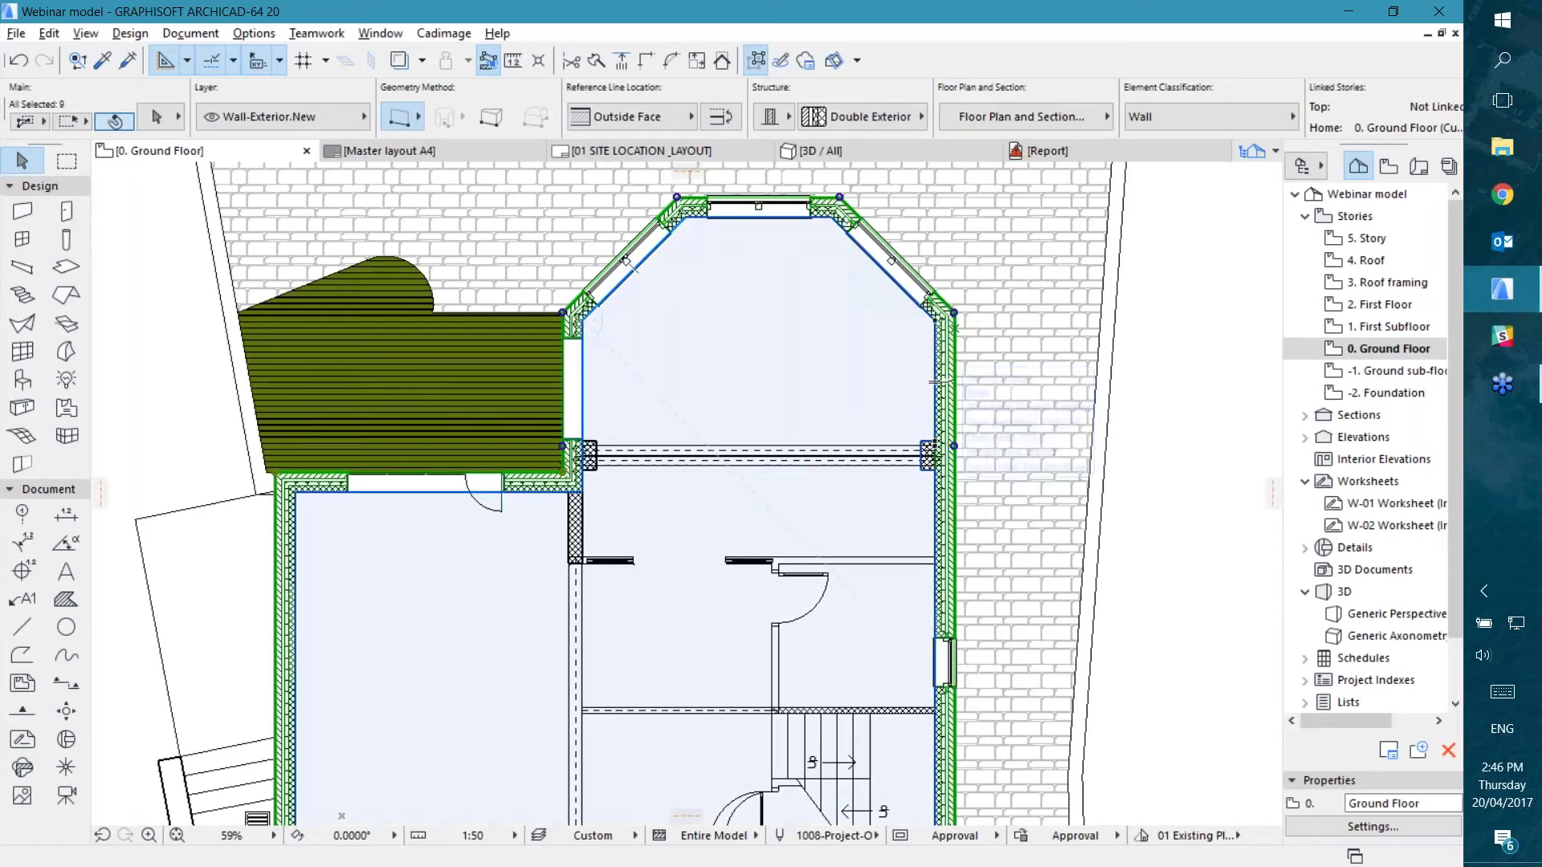
Step: Start a Cadimage wall covering for the selected walls and show its Configuration settings
click(443, 33)
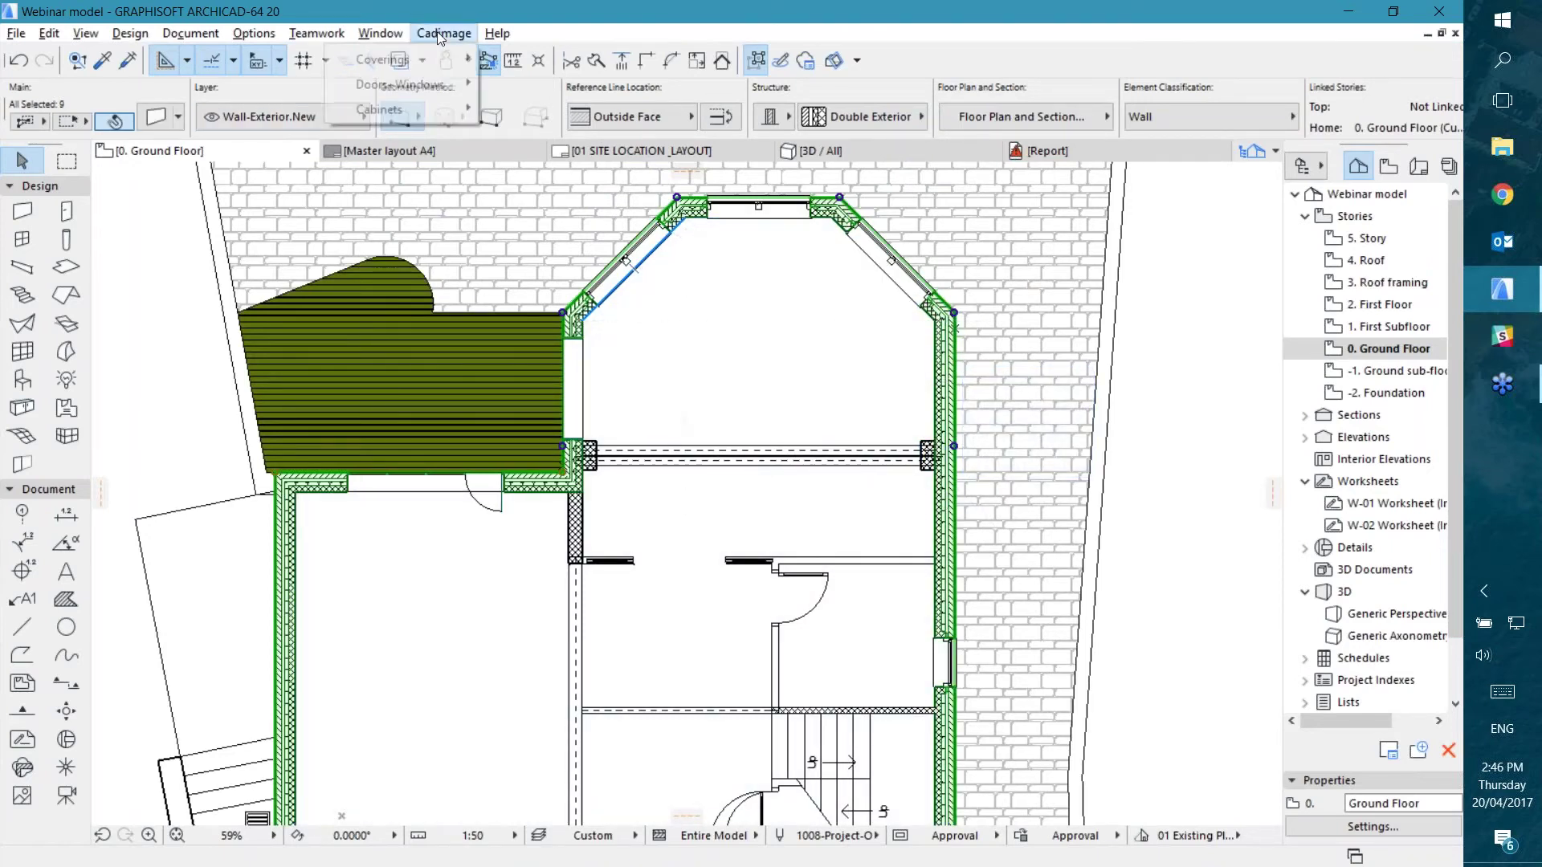
mouse_move(419, 64)
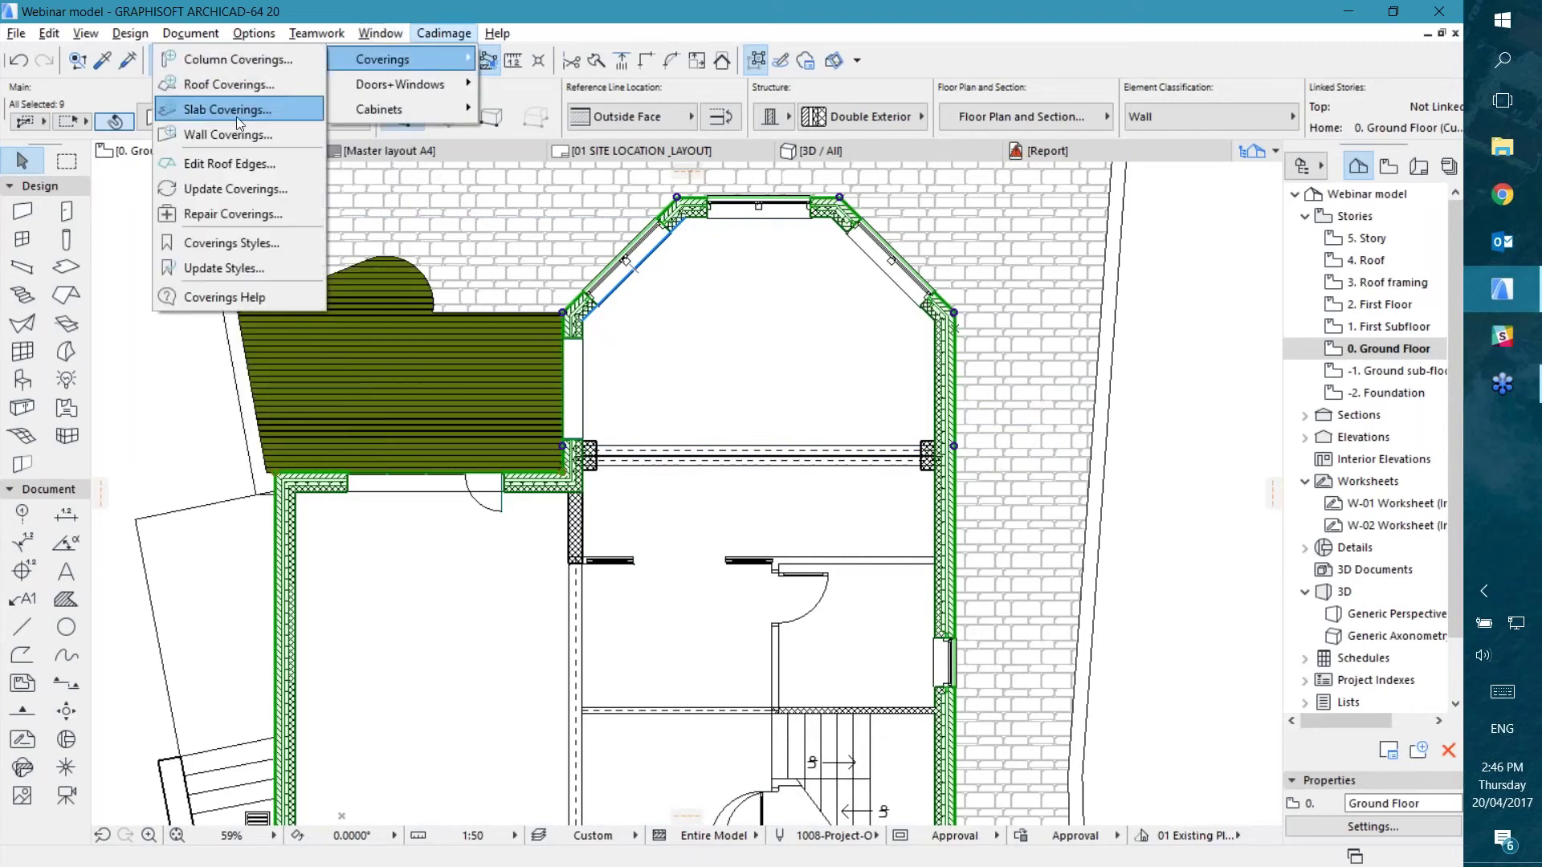
click(238, 133)
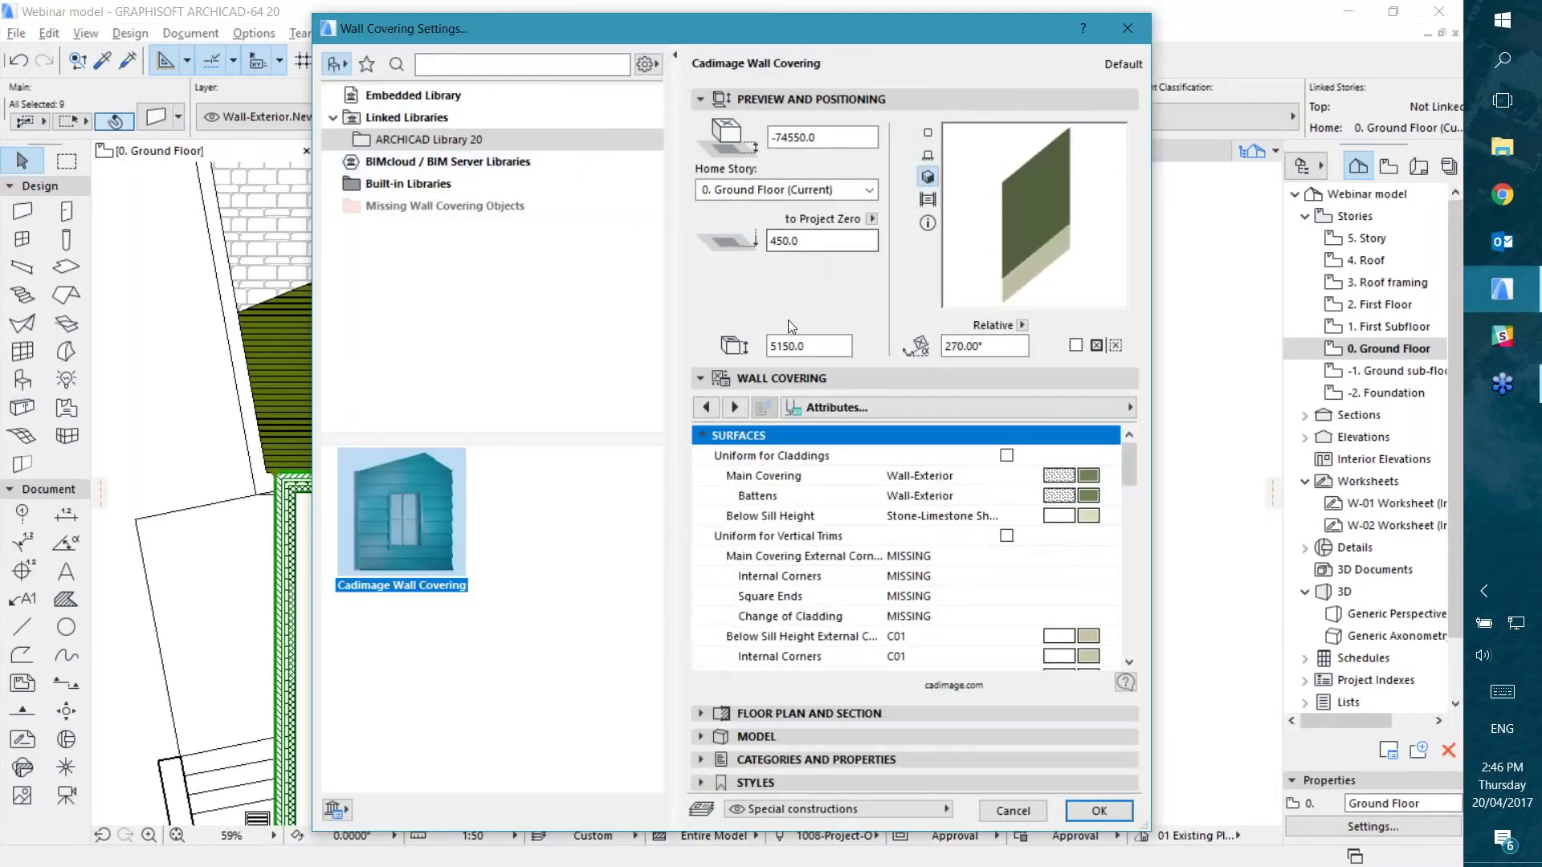
click(1013, 408)
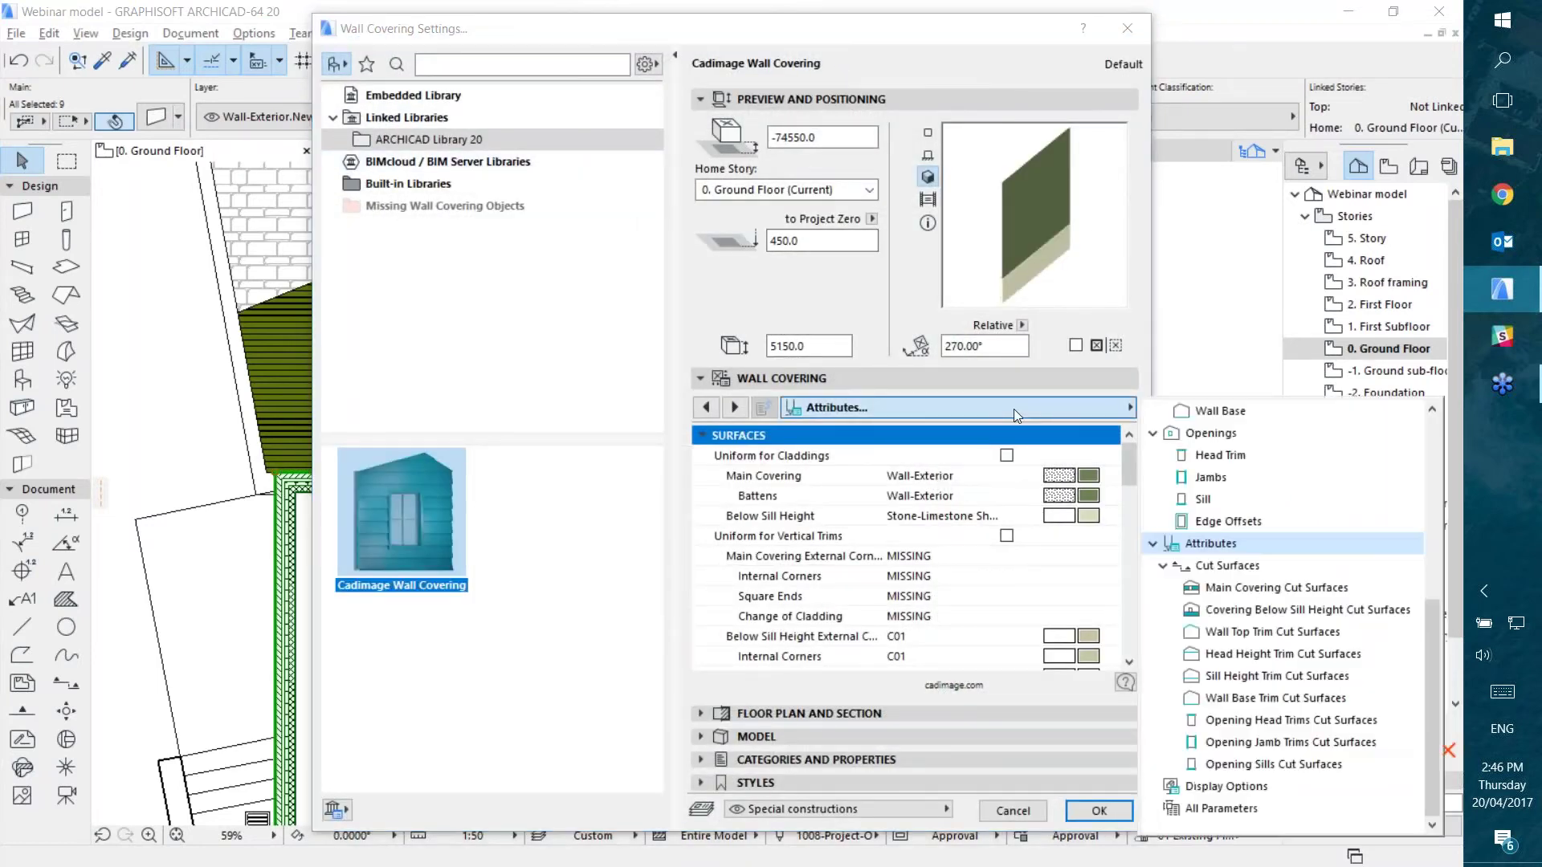
scroll(1237, 522, up, 5)
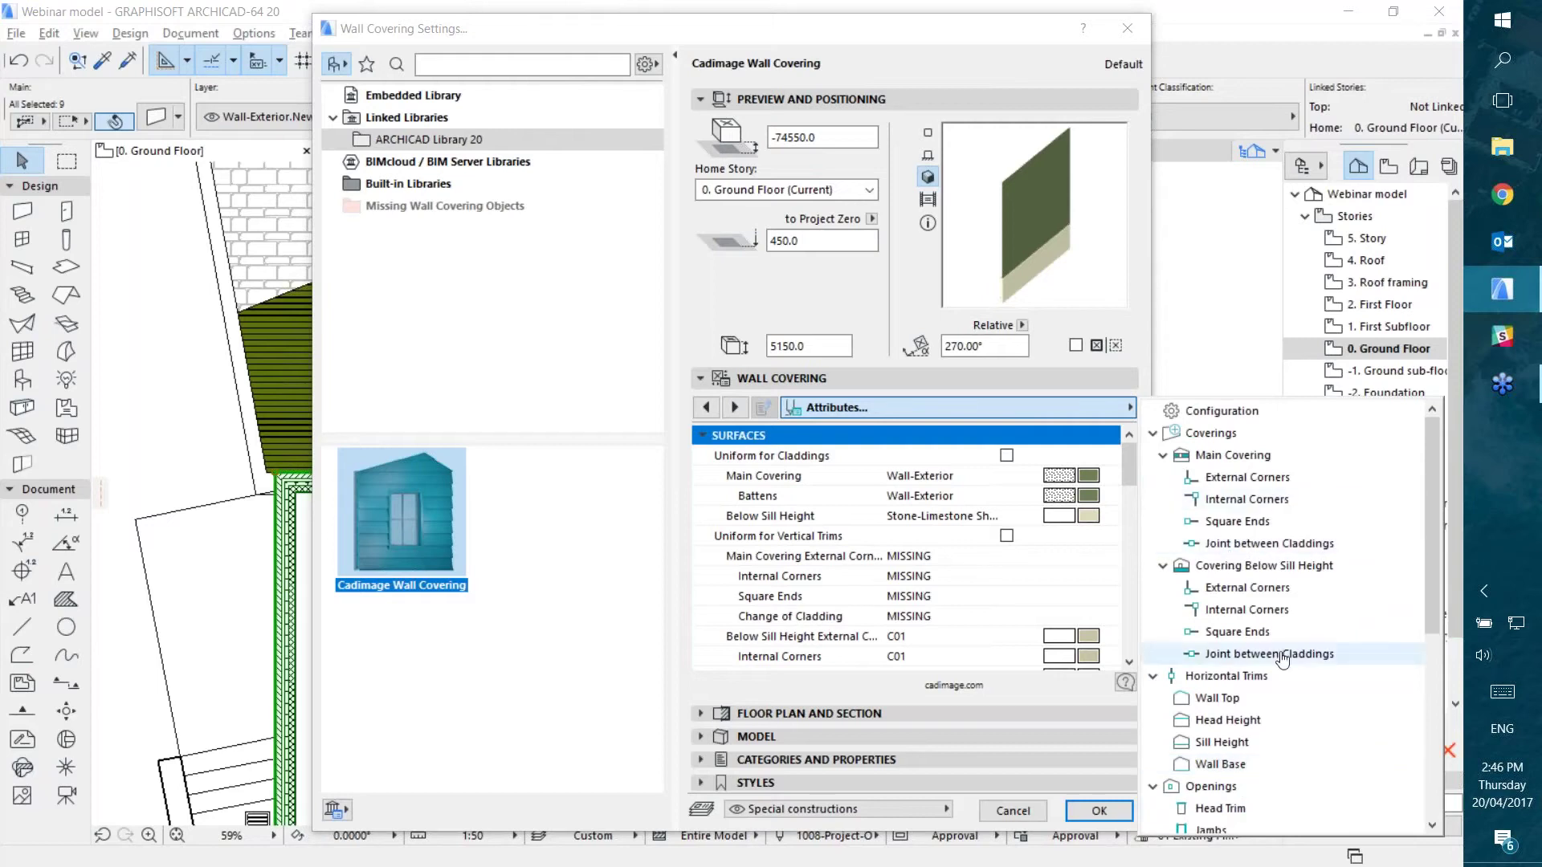
click(1194, 417)
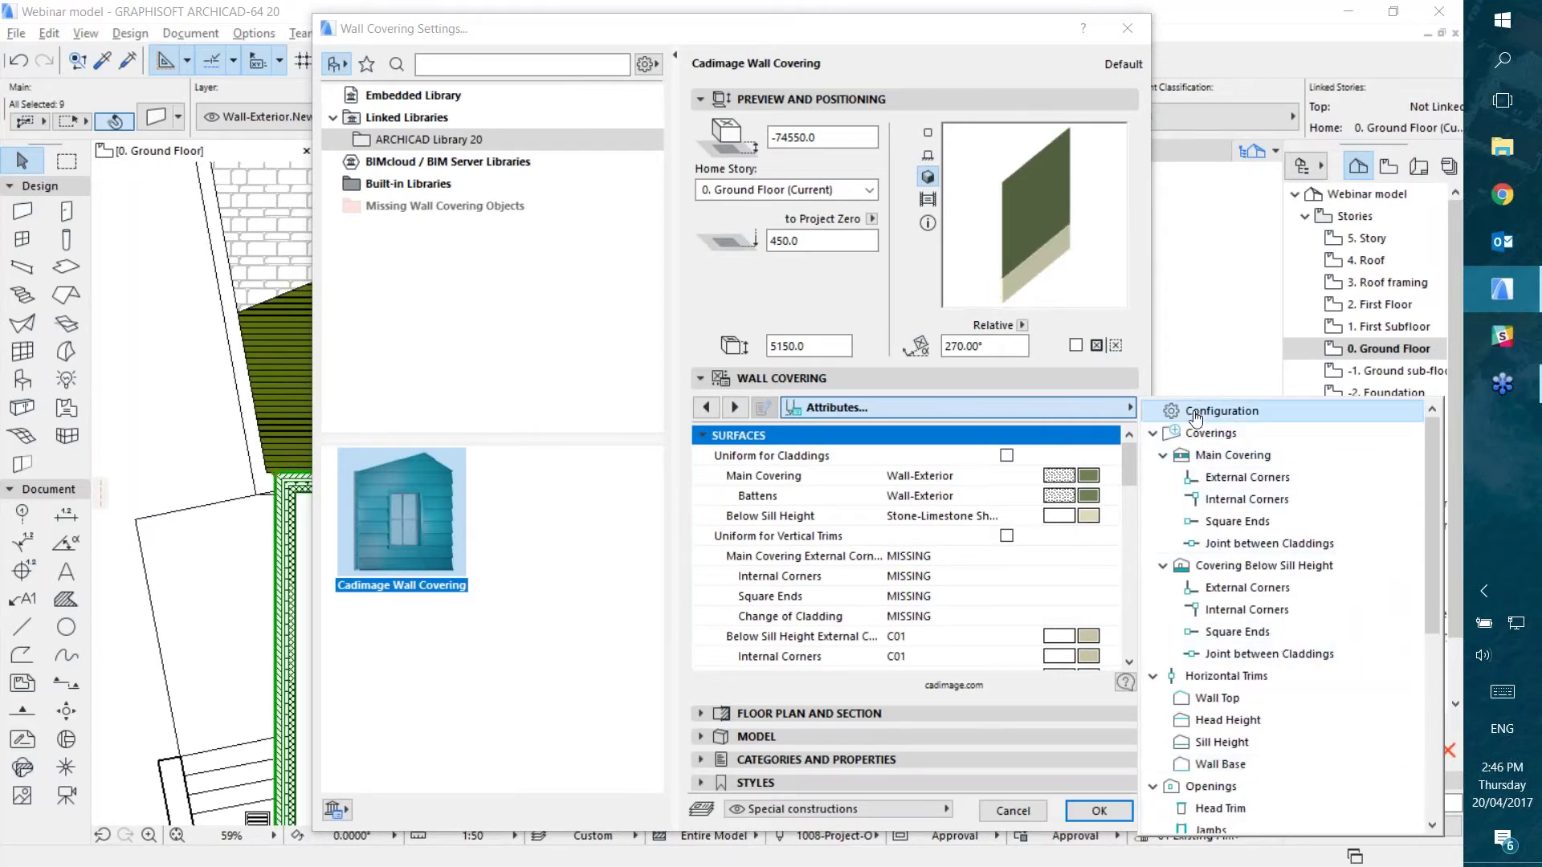
click(1130, 308)
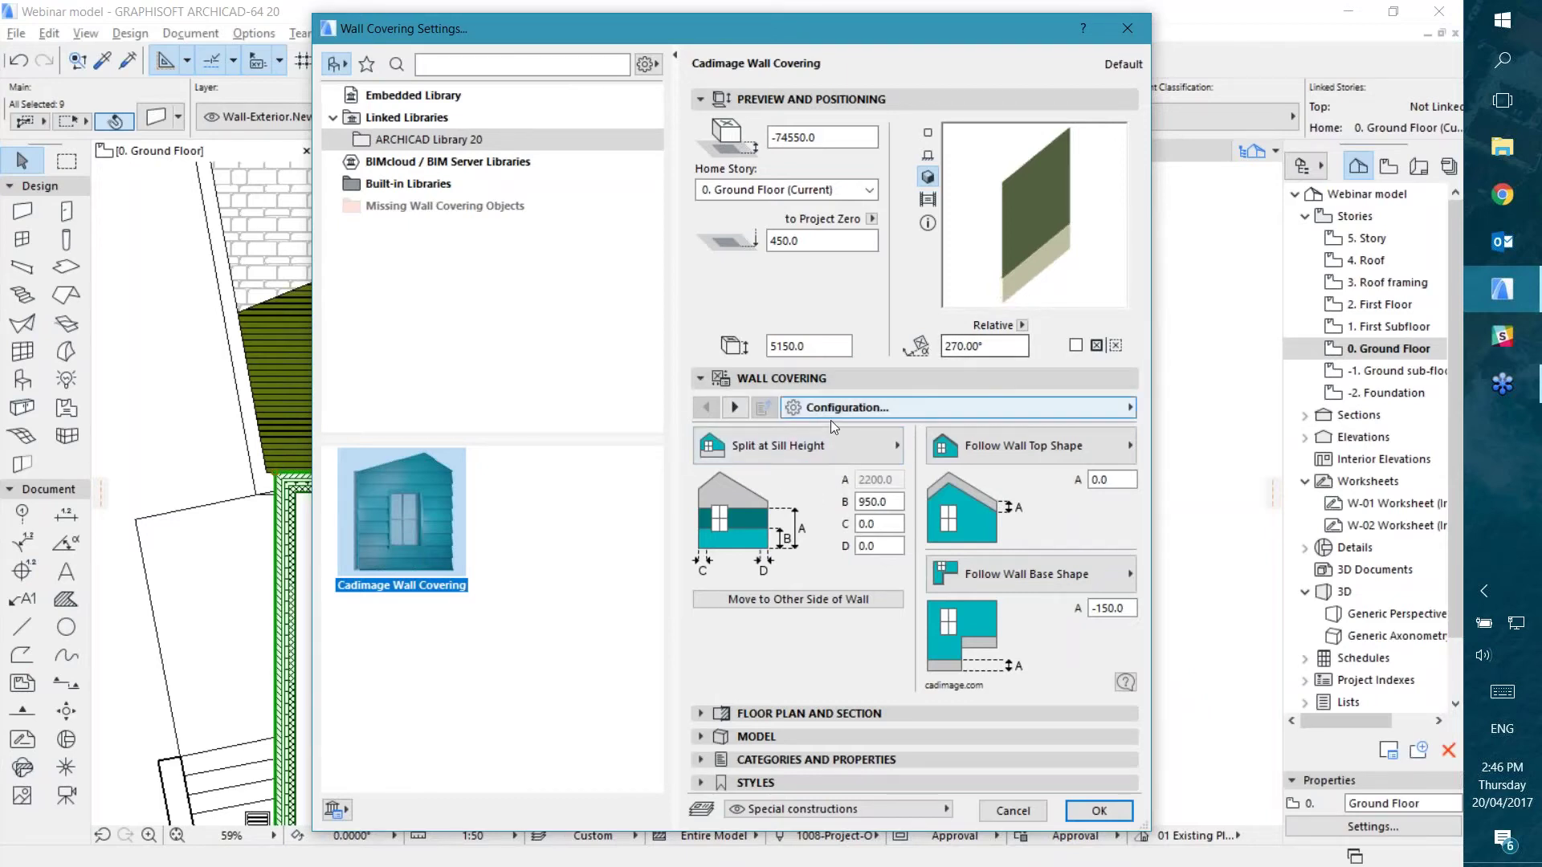
Step: Try Single Cladding as the wall covering layout and return it to Split at Sill Height
click(798, 440)
click(991, 20)
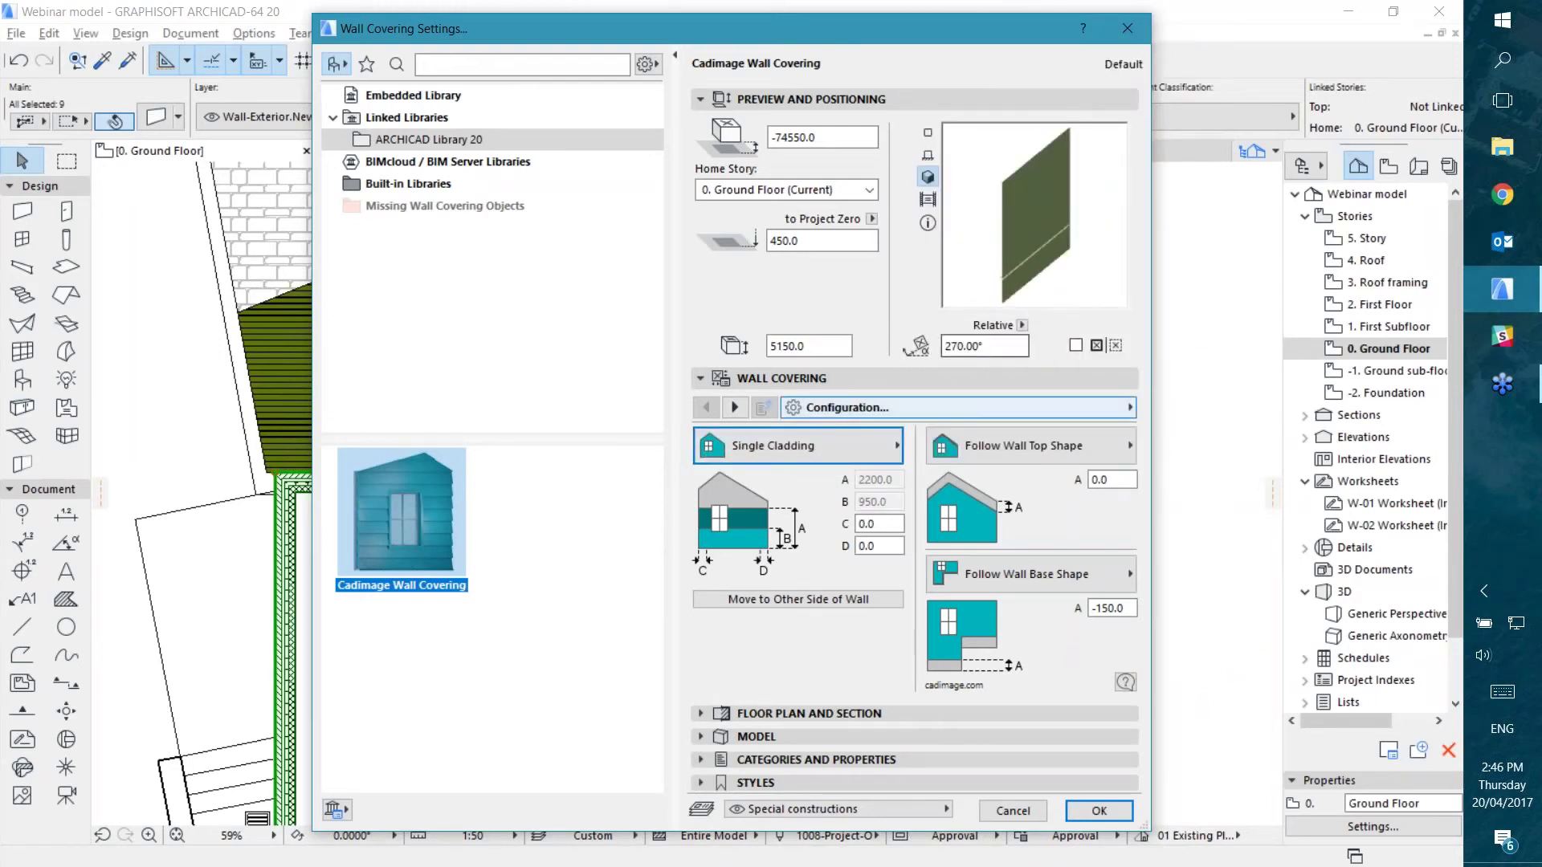
click(763, 447)
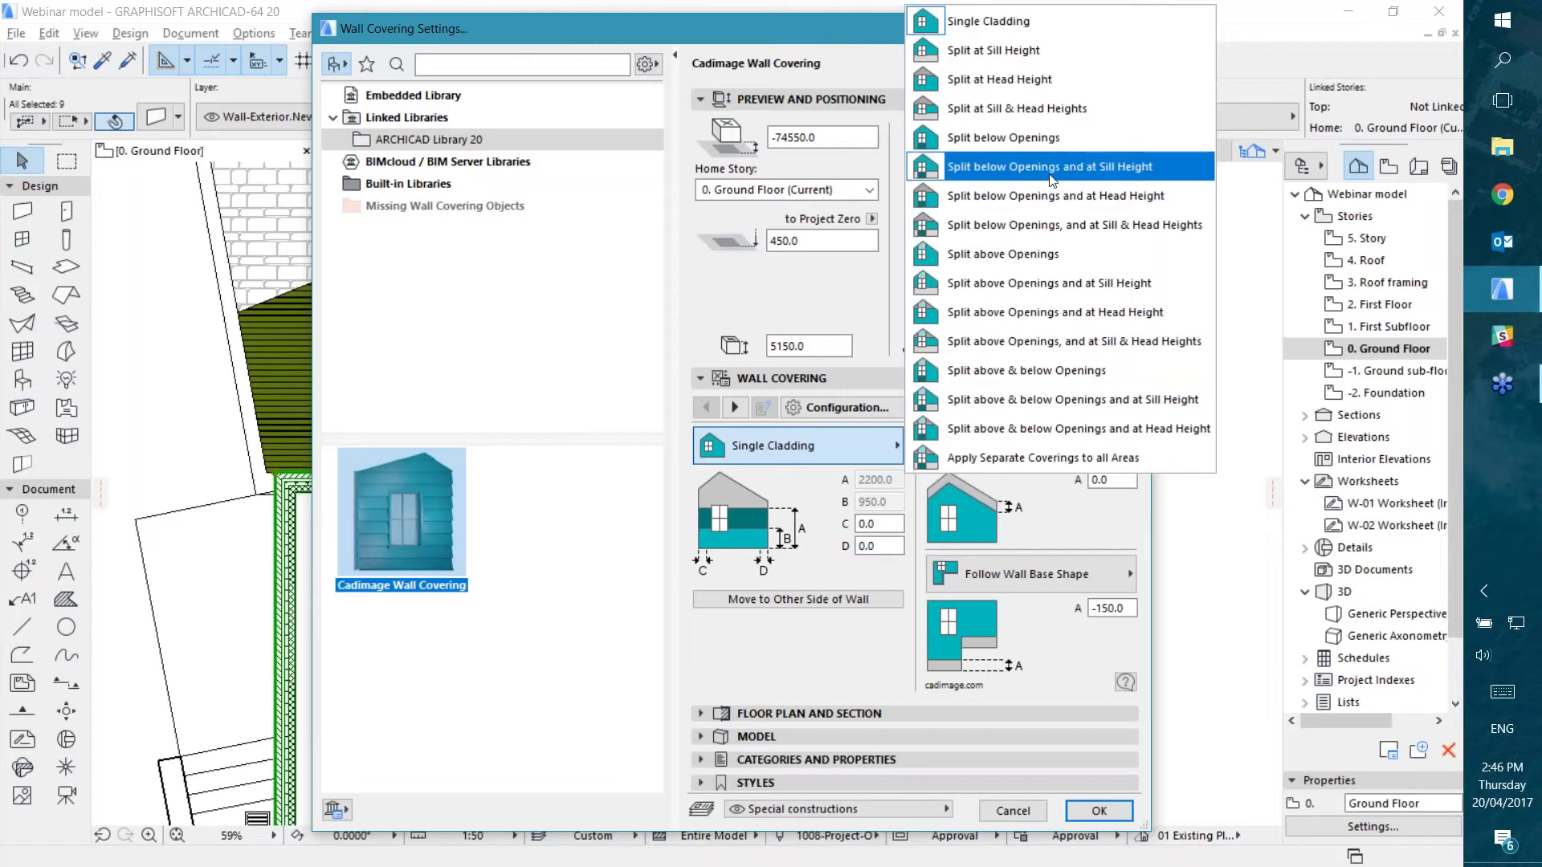
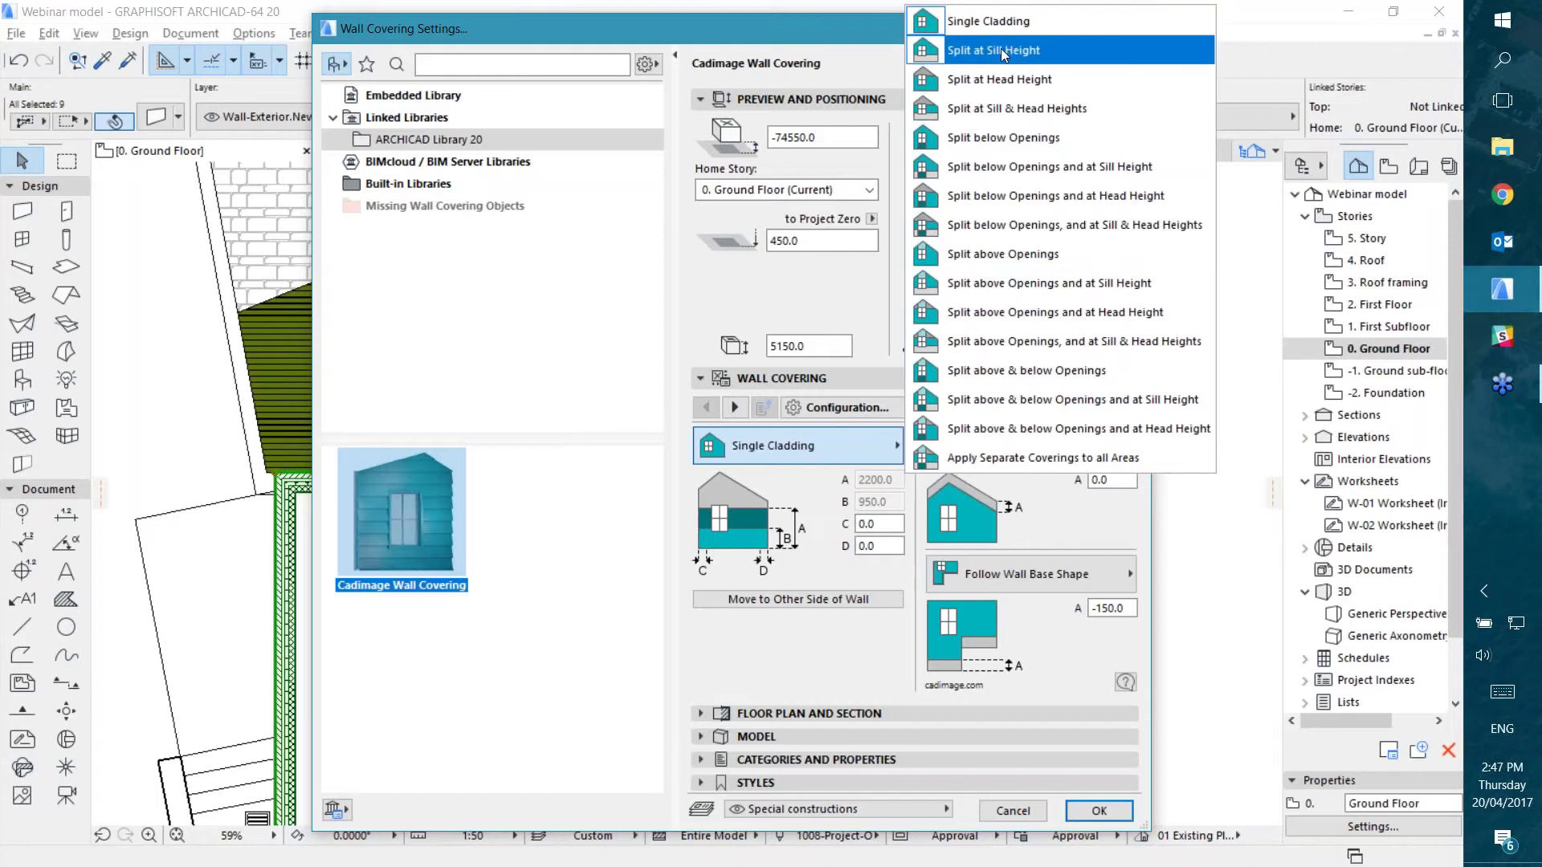
click(1041, 49)
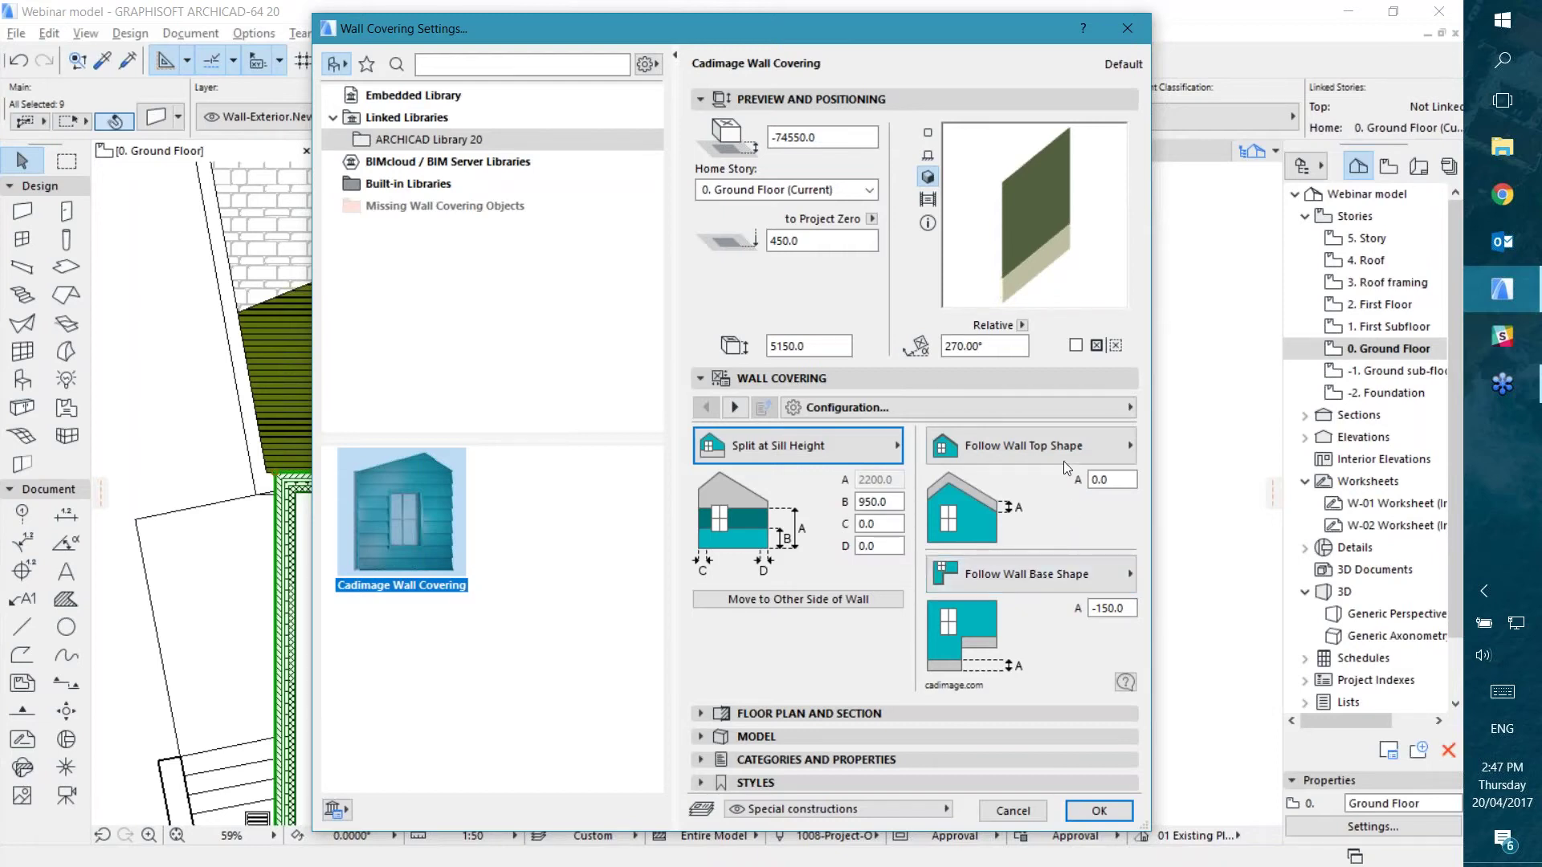
Step: Review the wall covering's top and base shape options, keeping Follow Wall Top Shape and Follow Wall Base Shape
click(1037, 451)
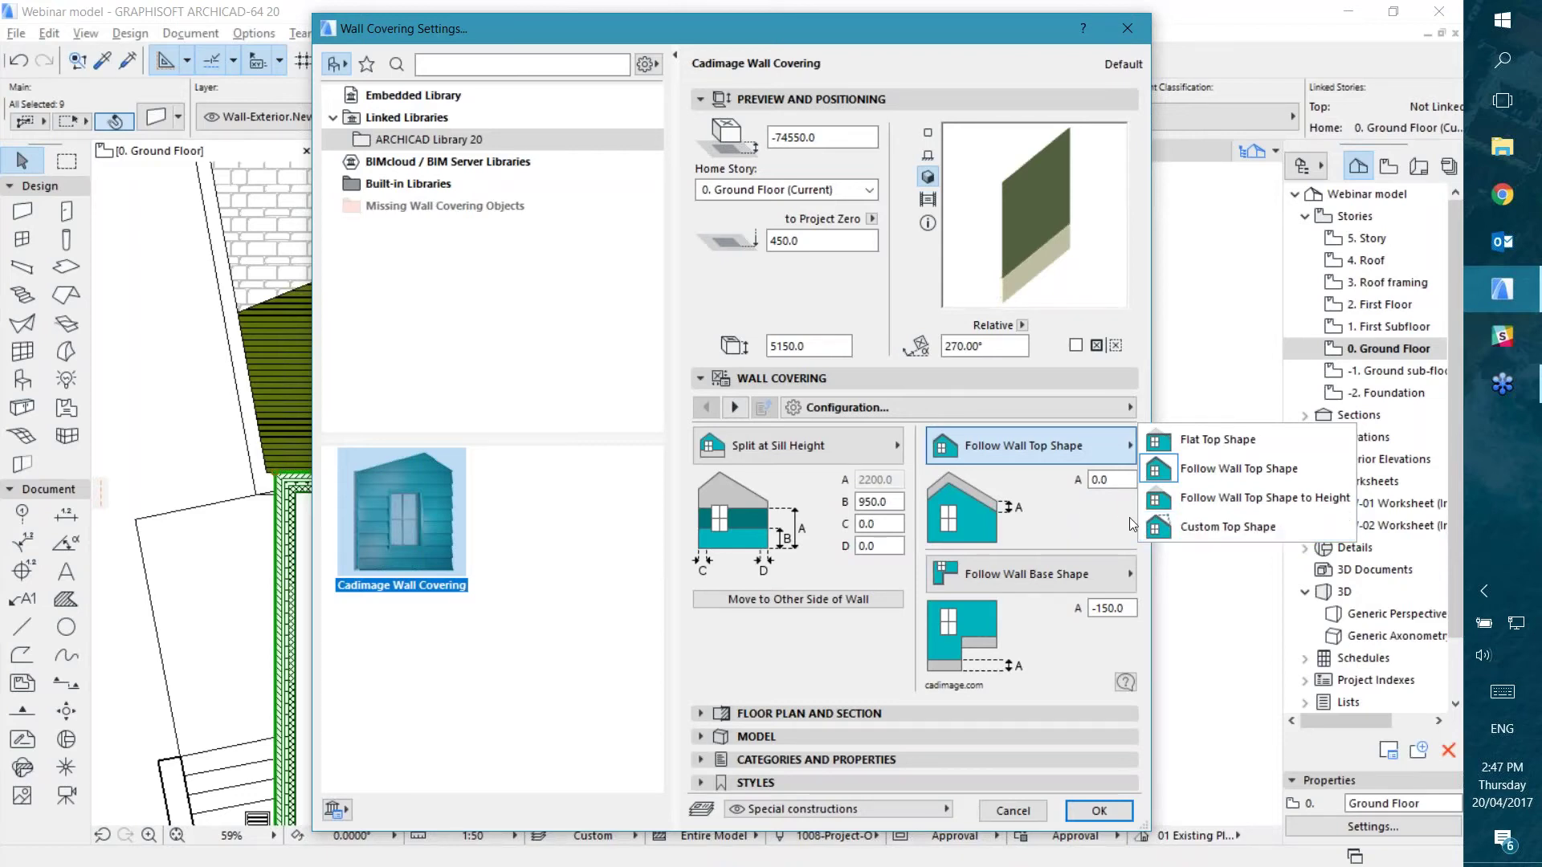
click(1064, 453)
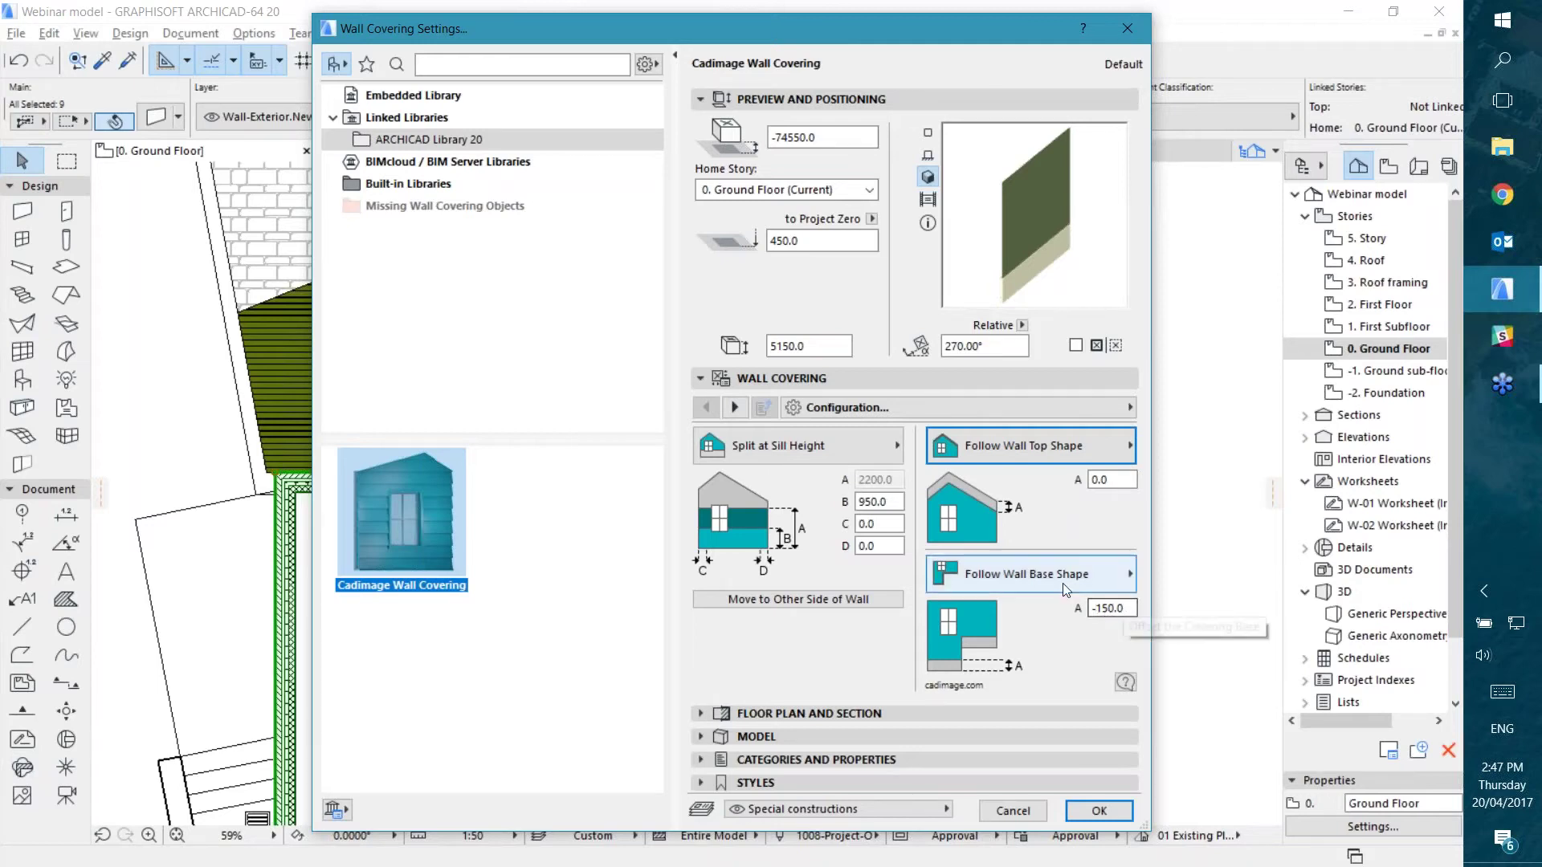
click(1112, 573)
click(1073, 642)
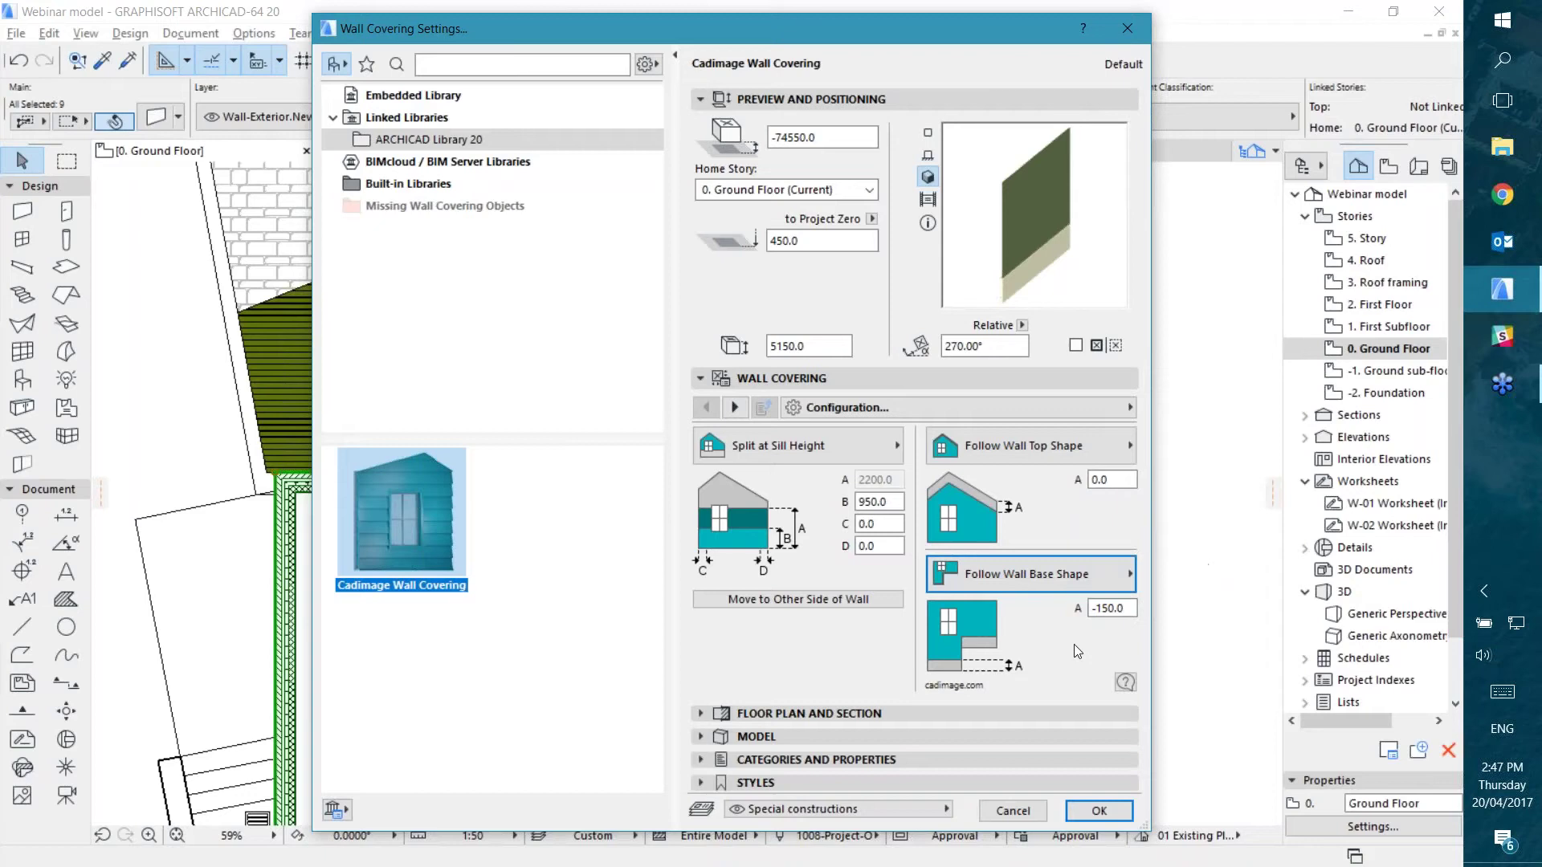
Step: Show the wall covering's Coverings settings and review the preset styles for the main covering, keeping Custom
click(1040, 409)
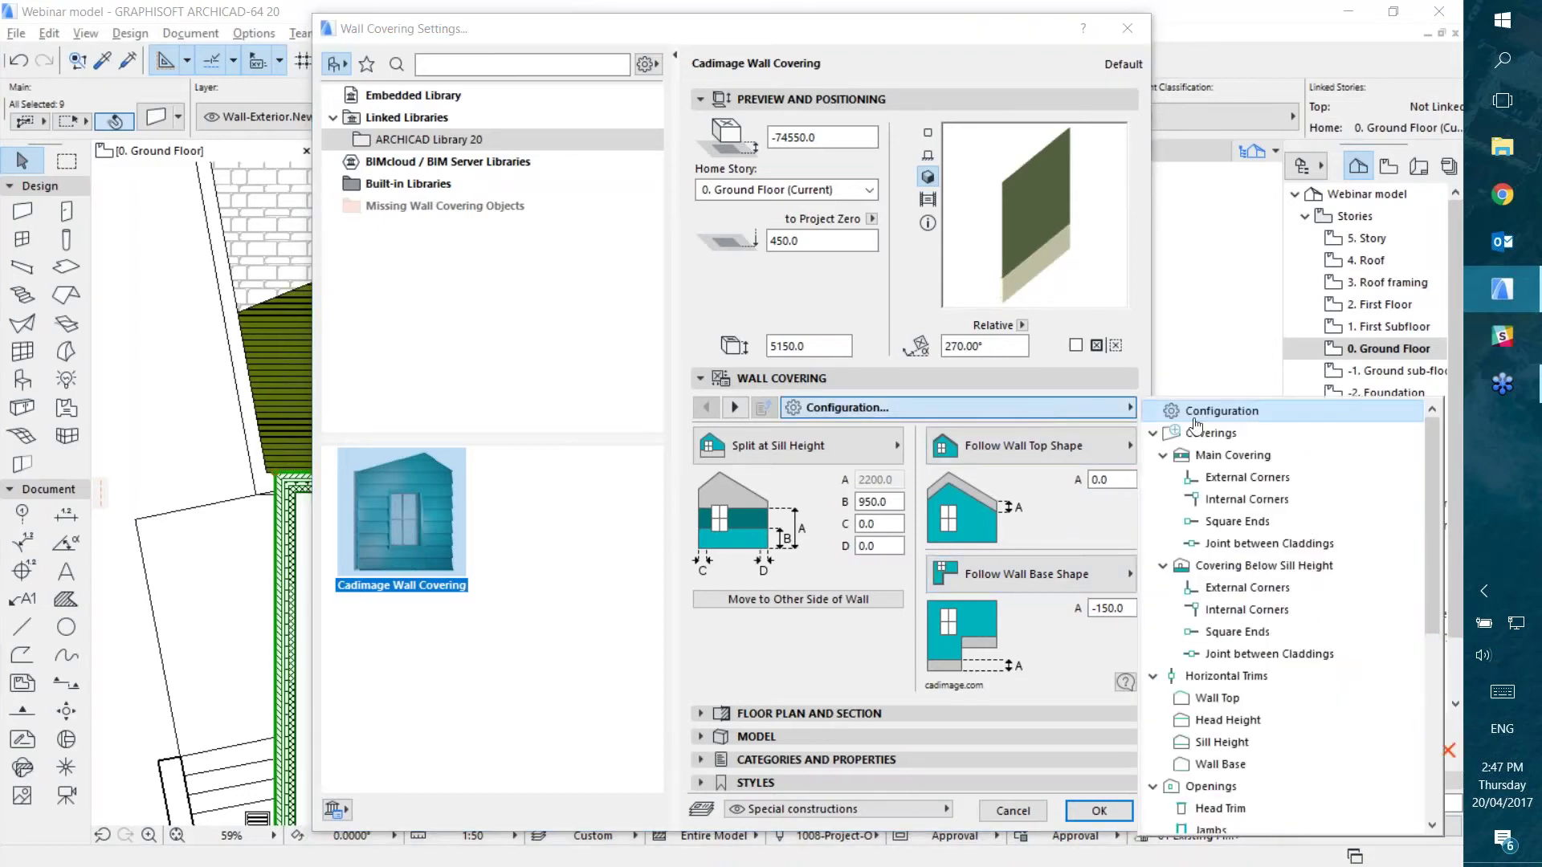
click(1227, 435)
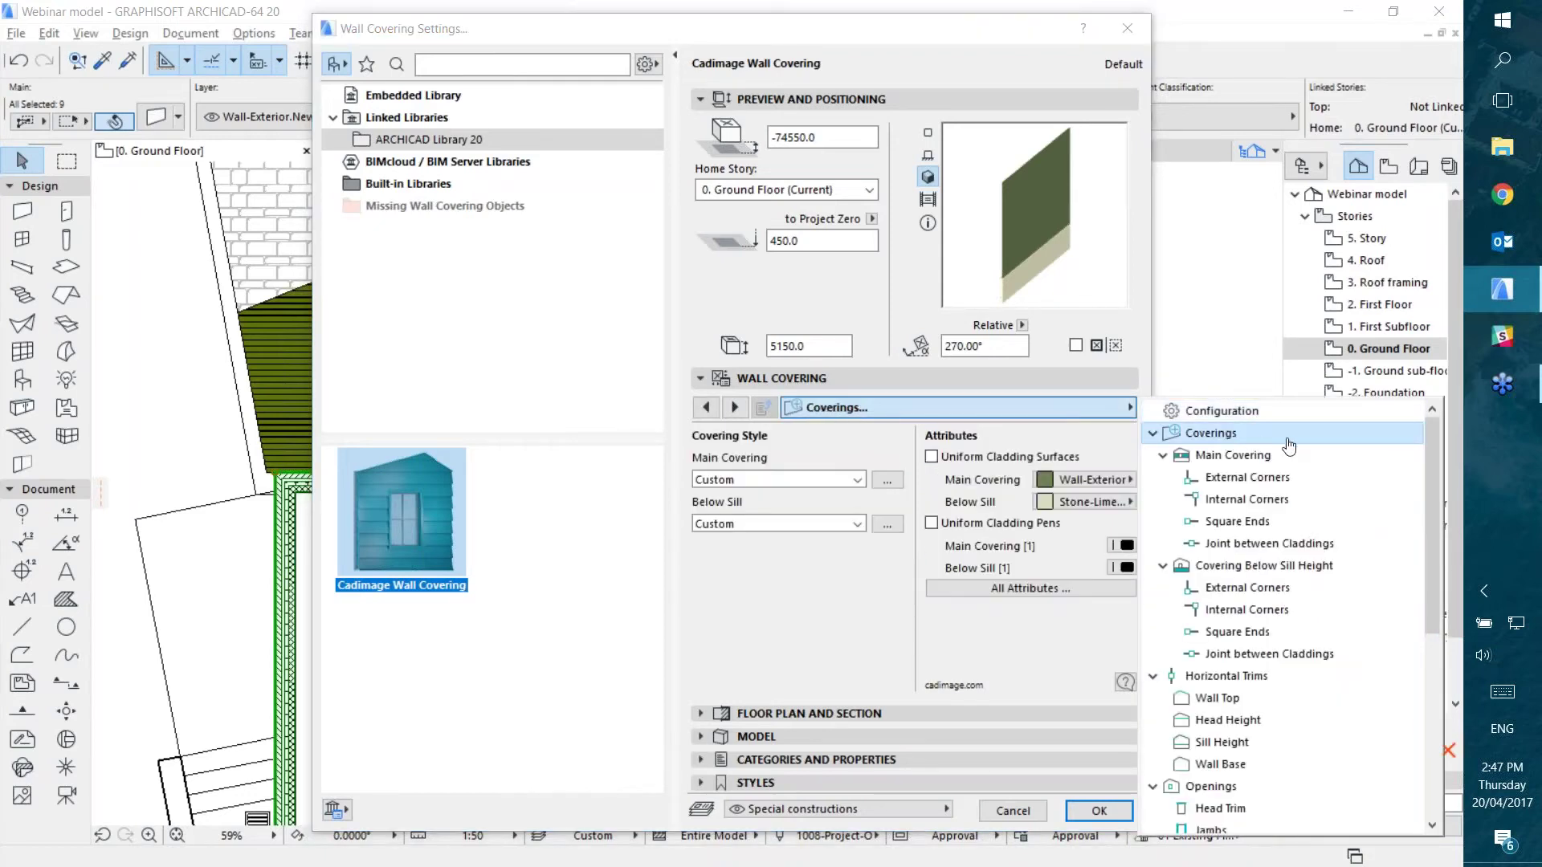
click(827, 591)
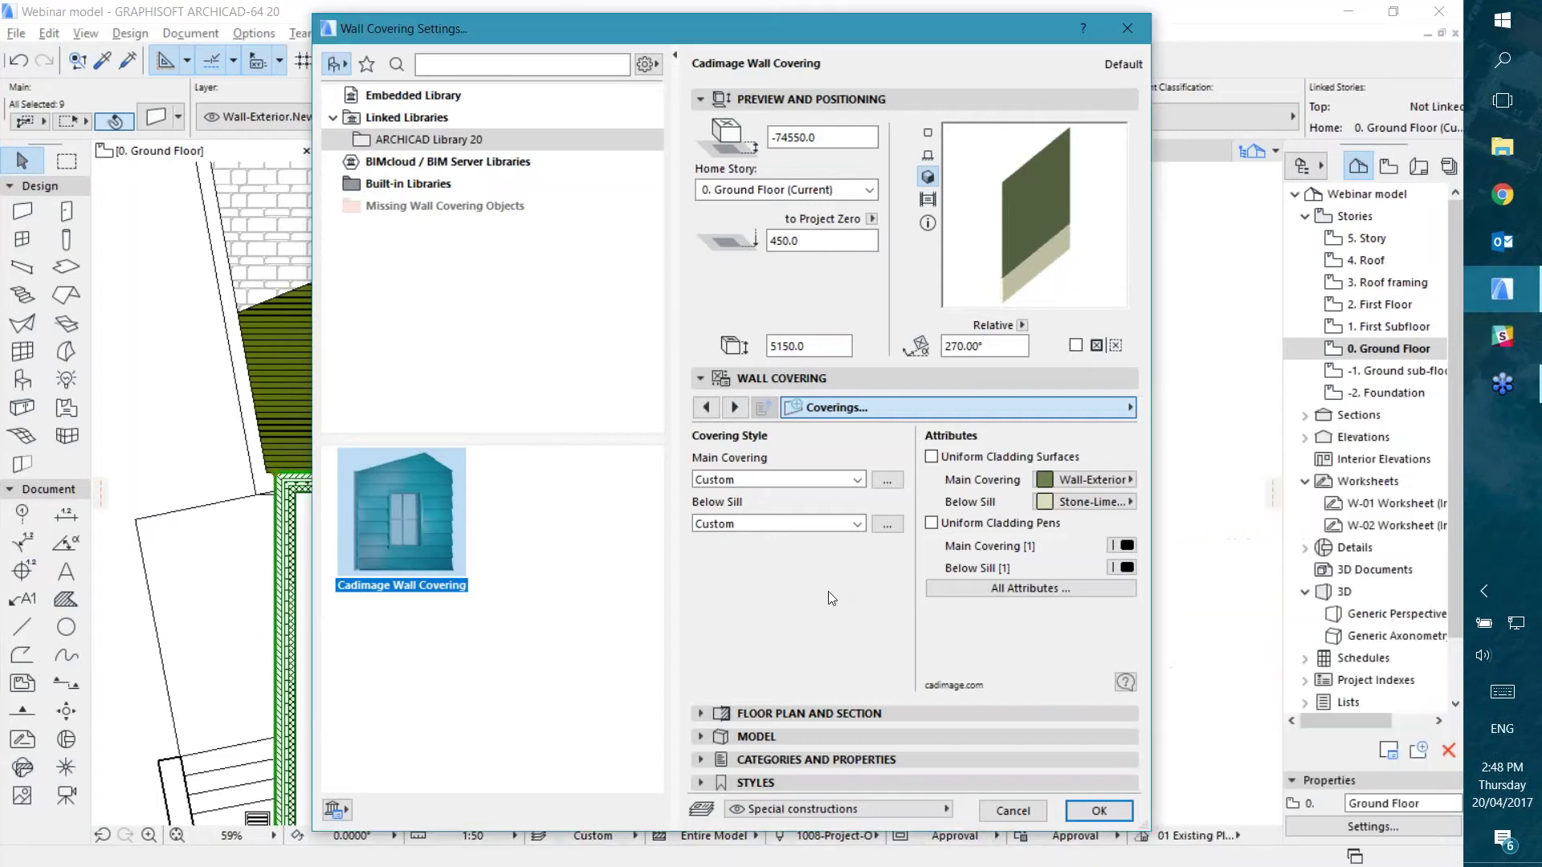
click(822, 480)
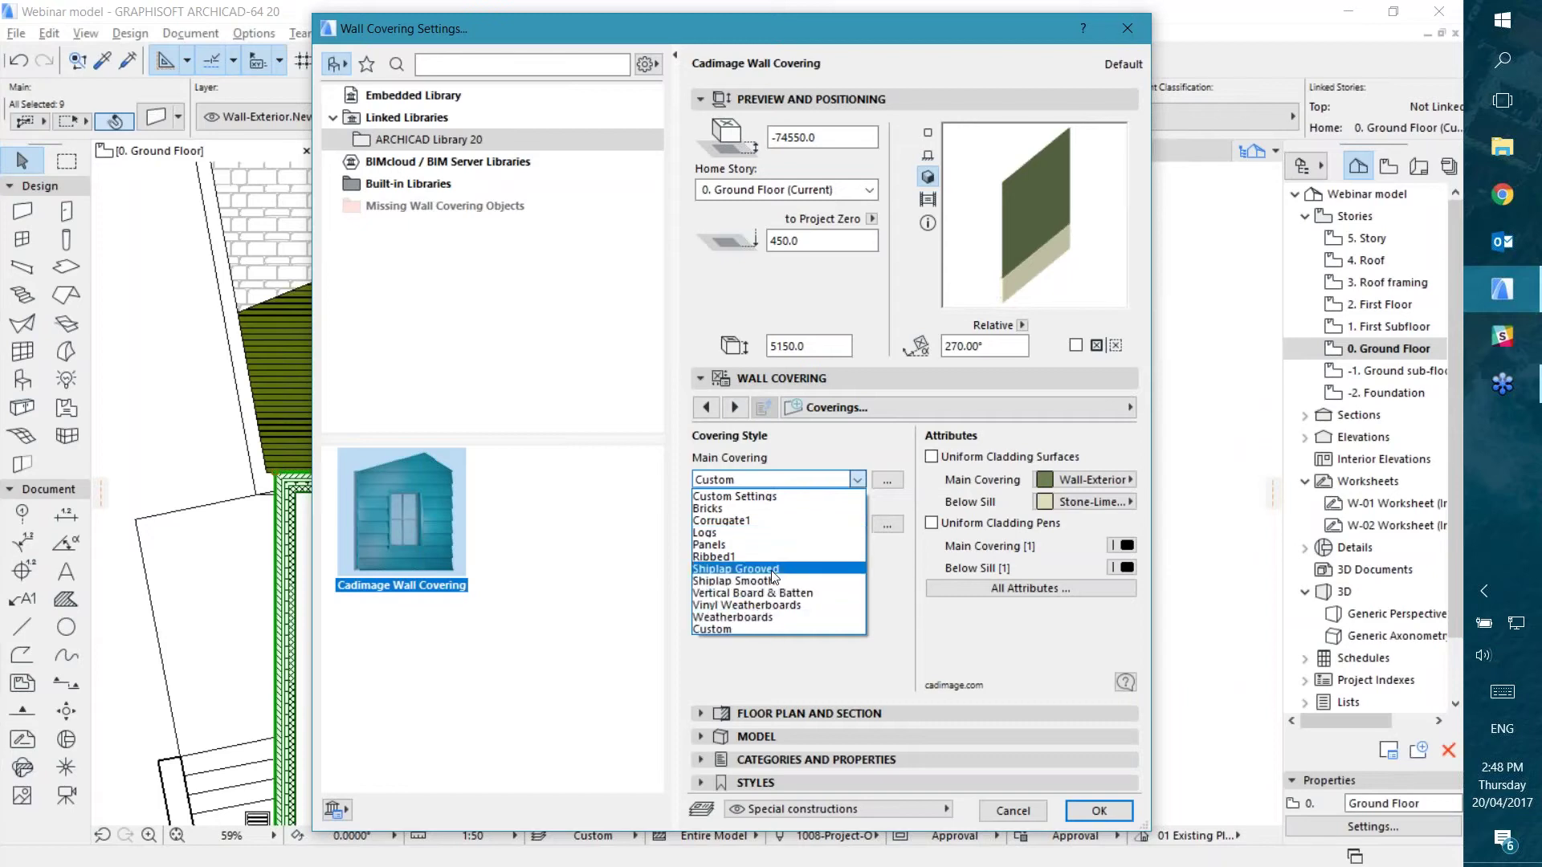
click(886, 587)
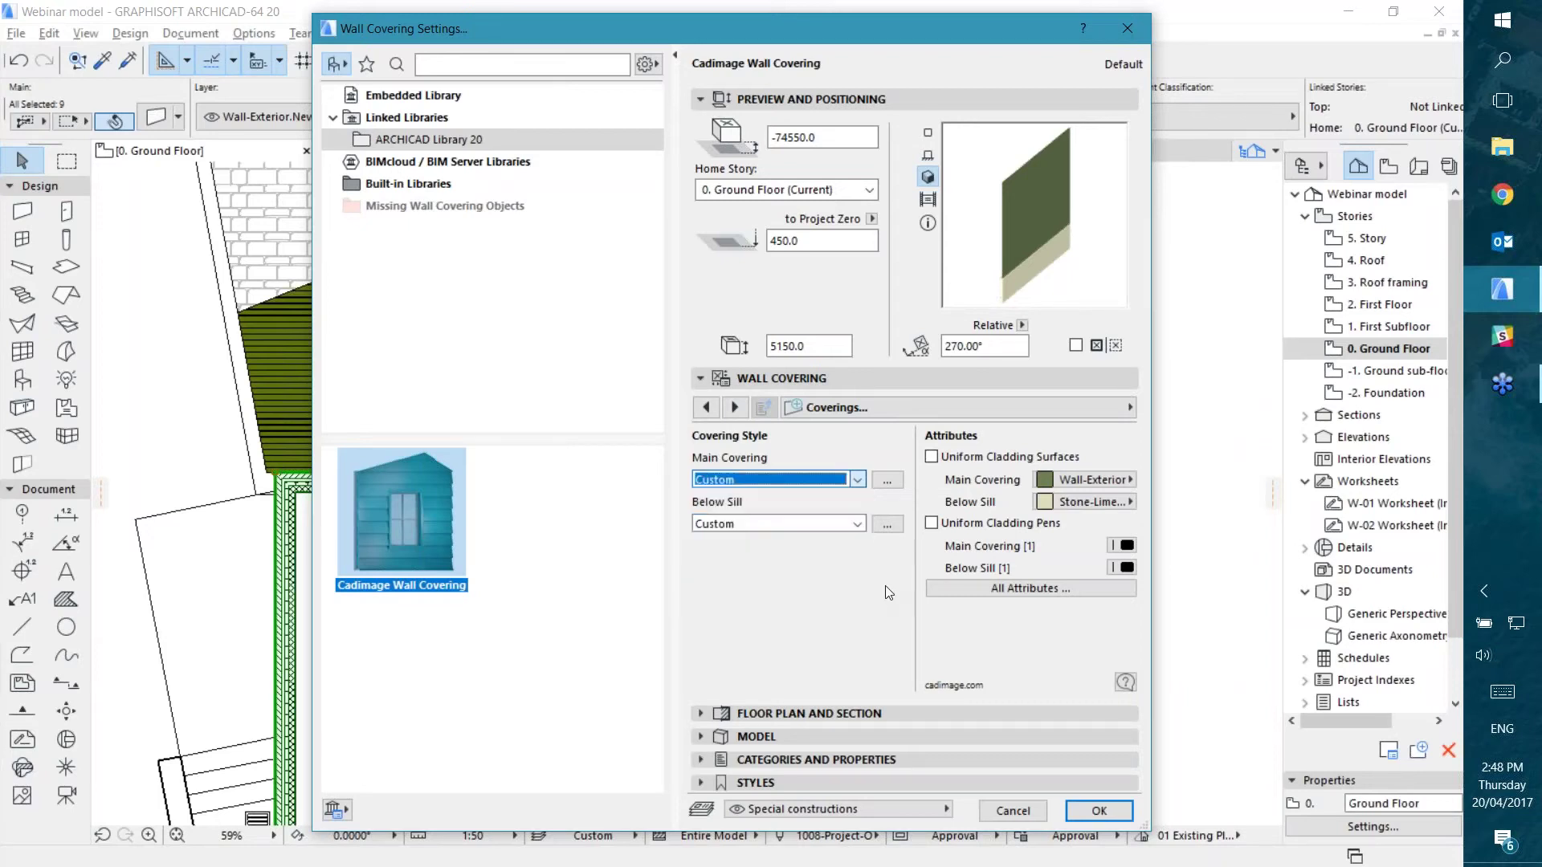
Step: Open the detailed settings of the main covering and set its cladding type to Weatherboards
click(887, 479)
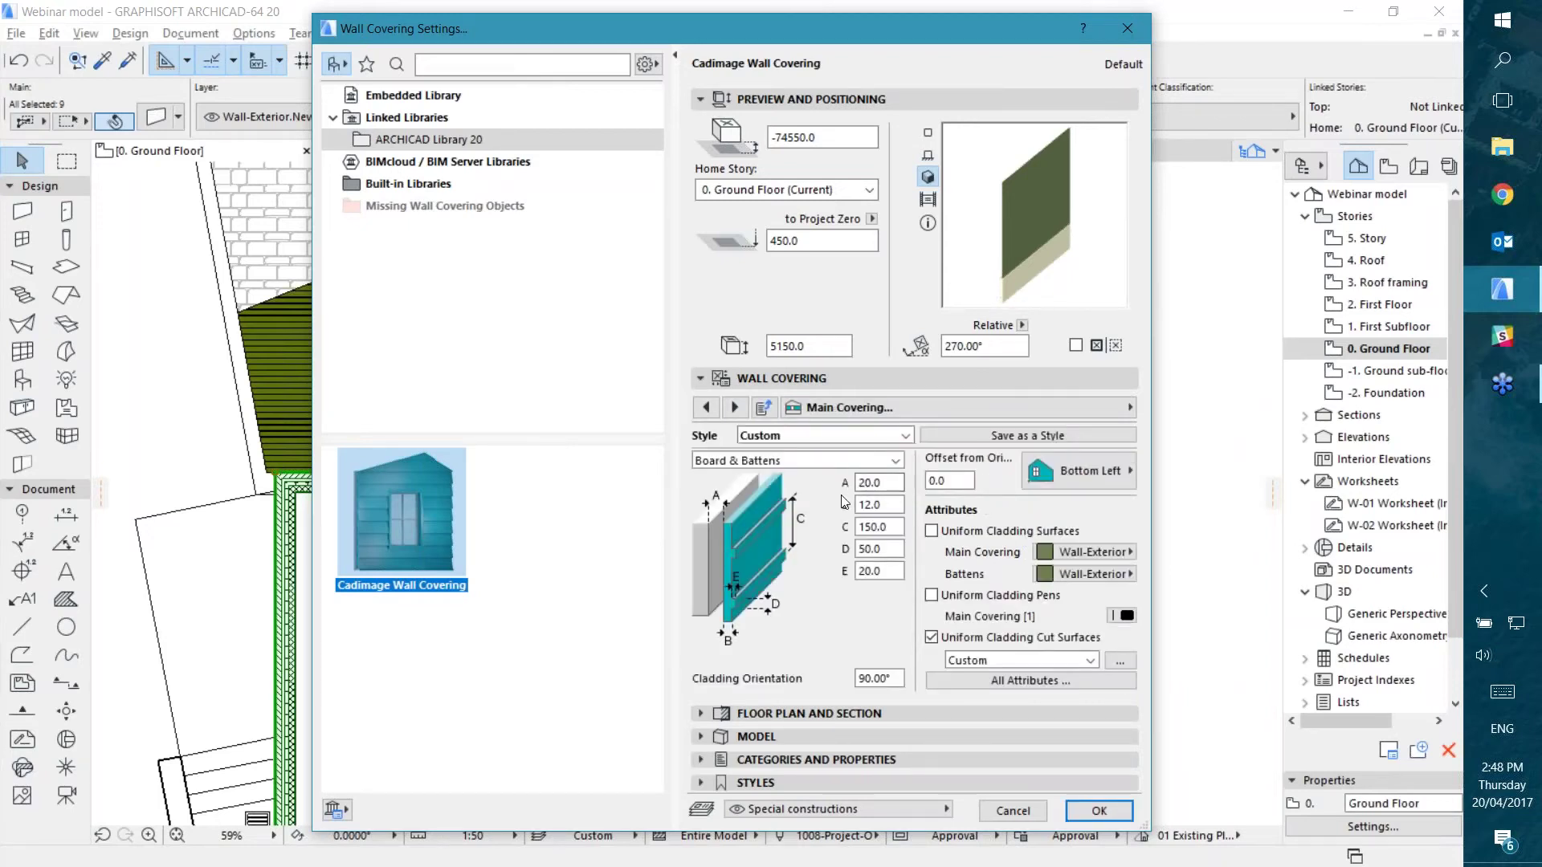
click(931, 412)
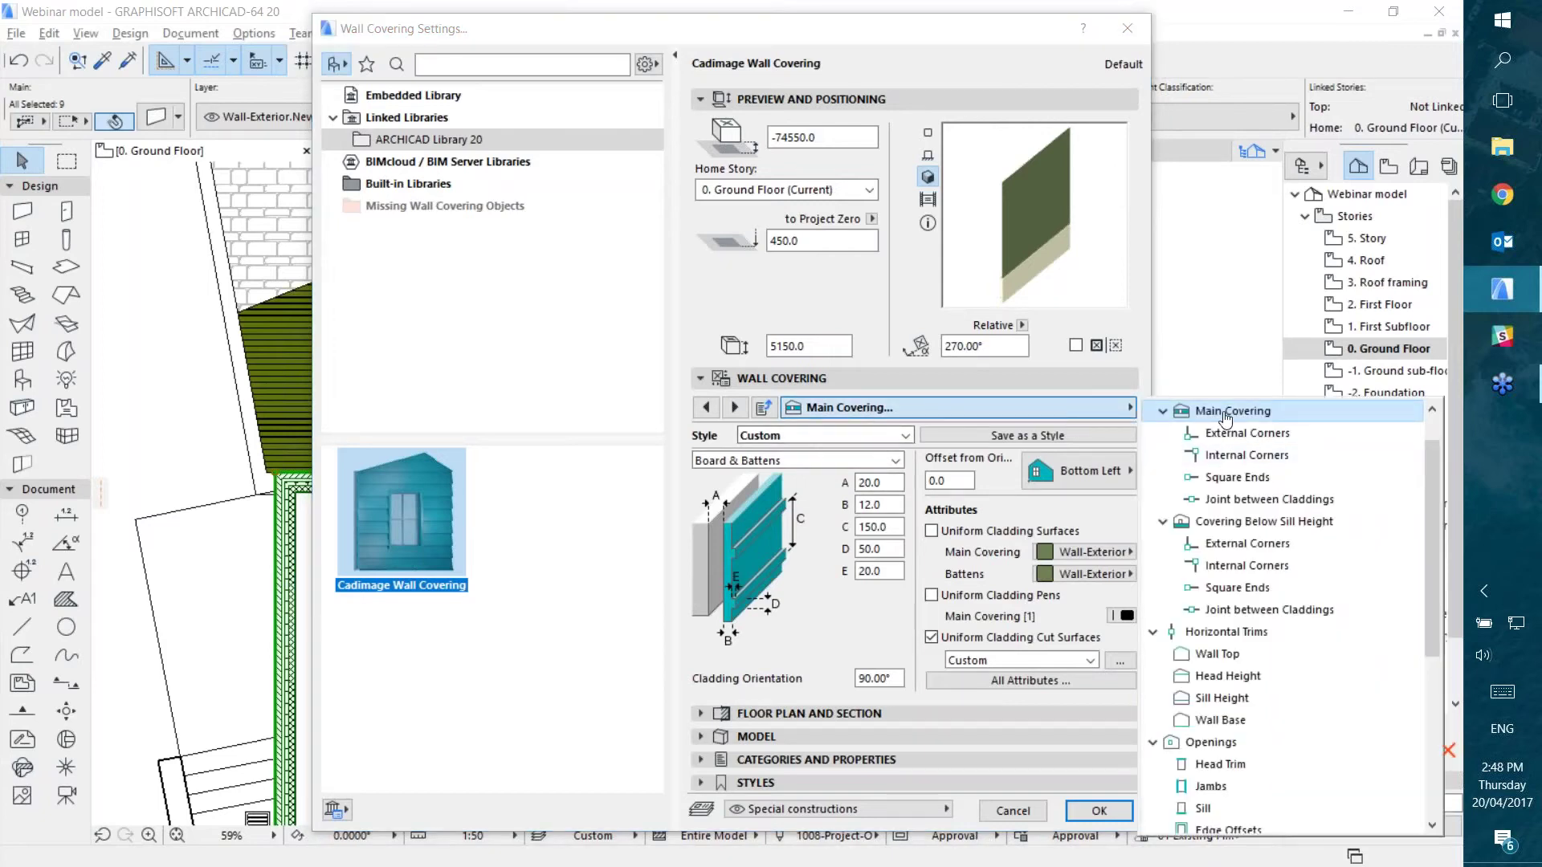
click(1057, 404)
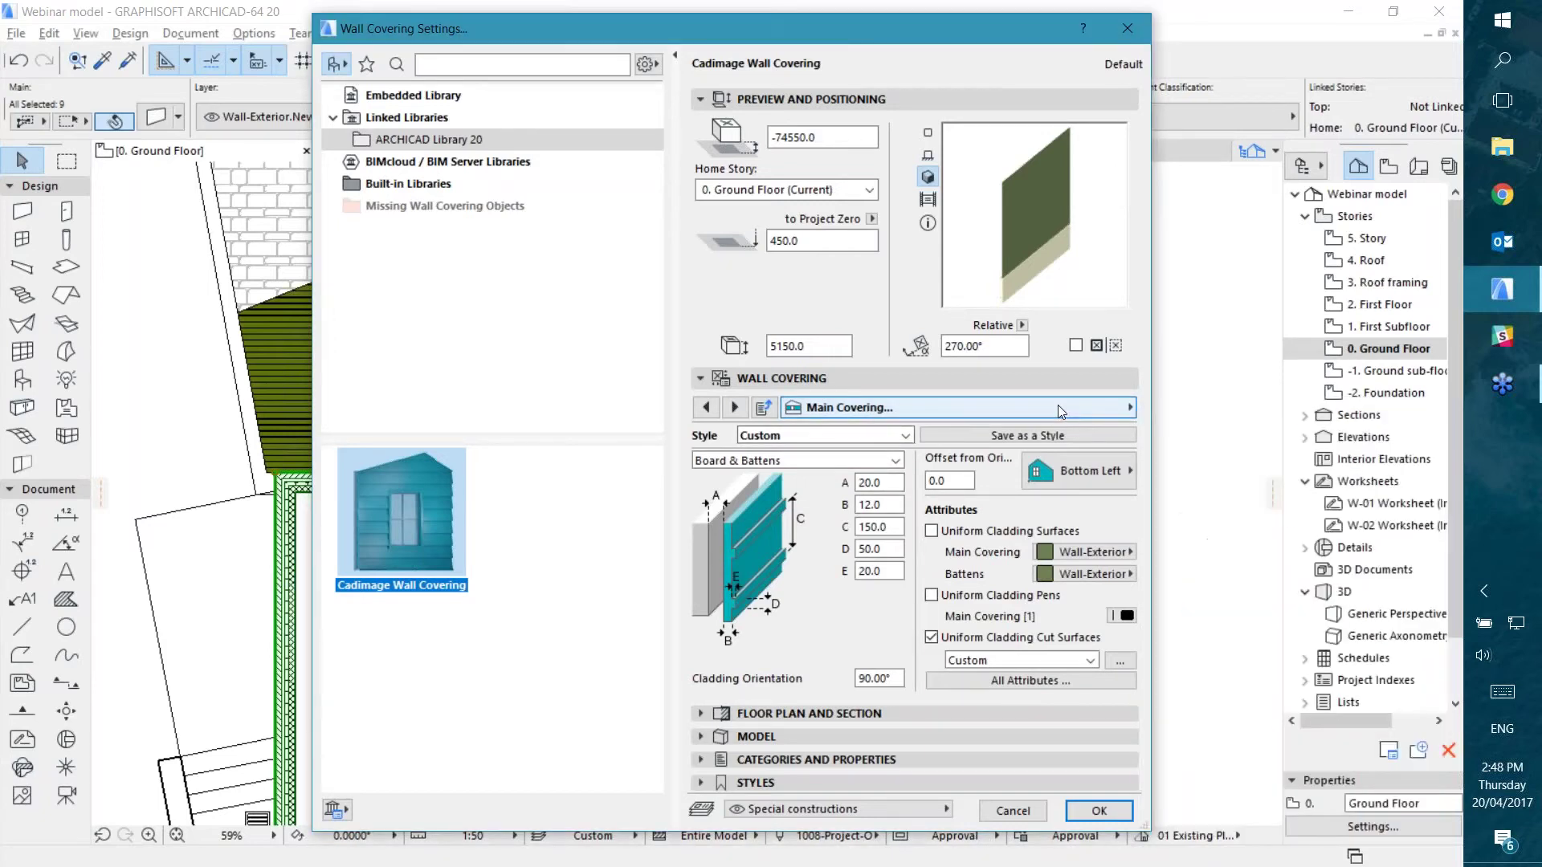
click(775, 463)
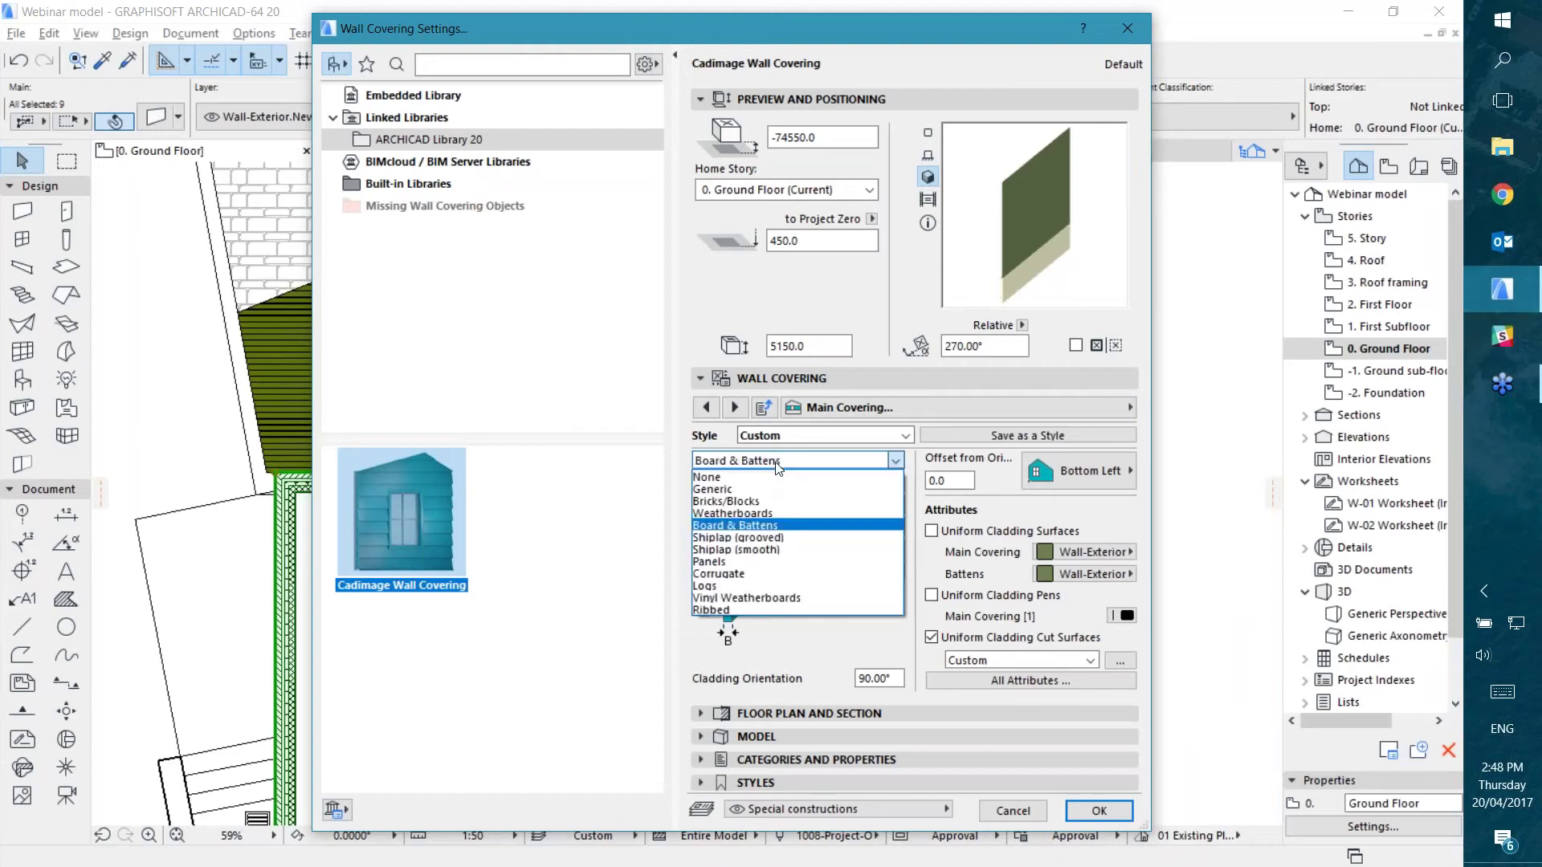
click(780, 514)
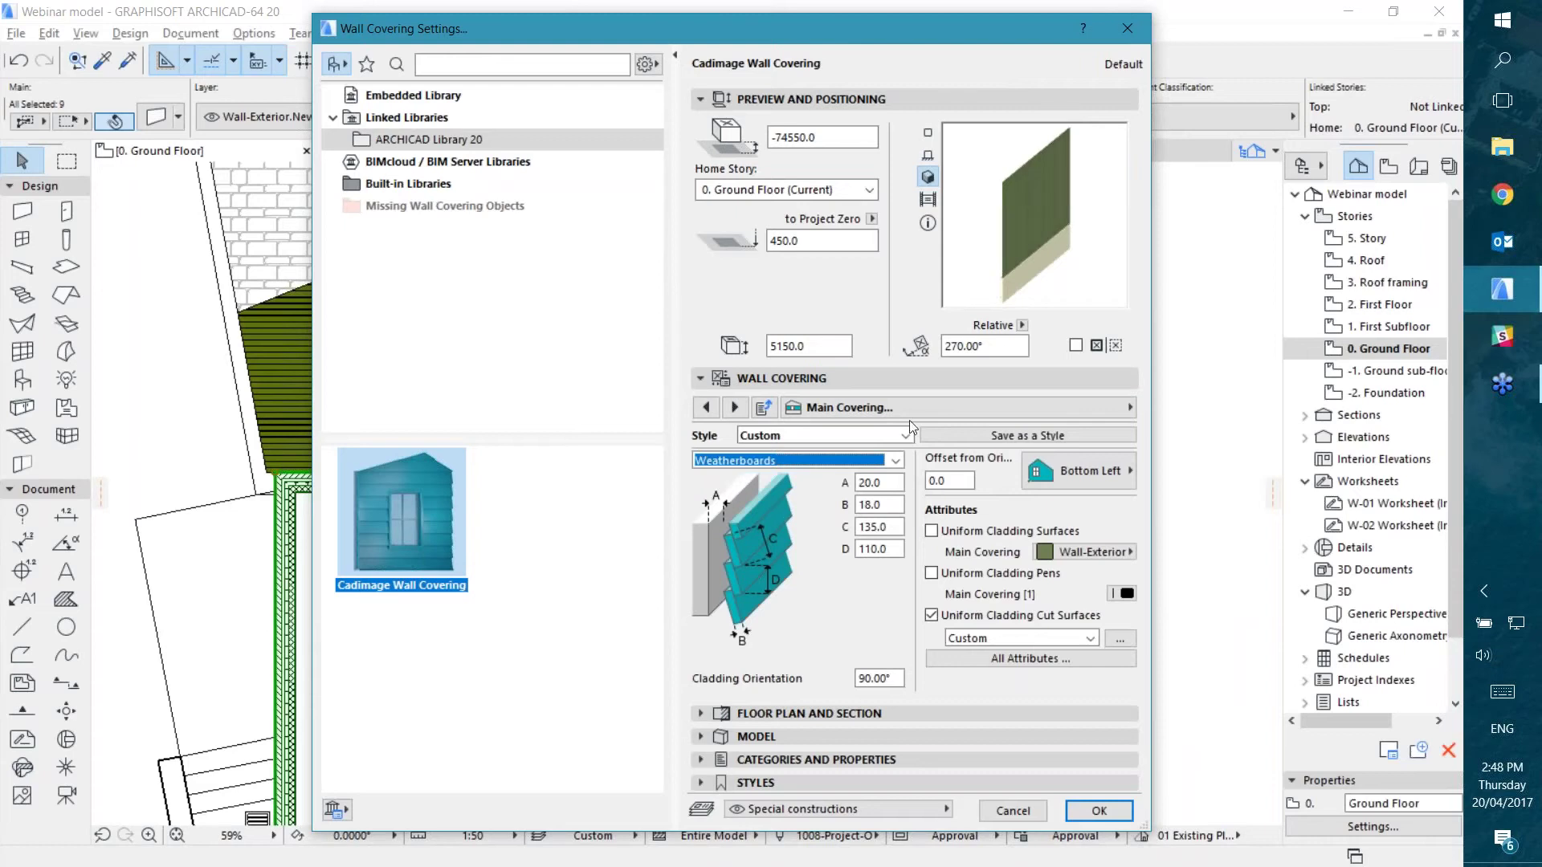
Step: Try Exterior Plaster as the surface of the main covering
click(1086, 553)
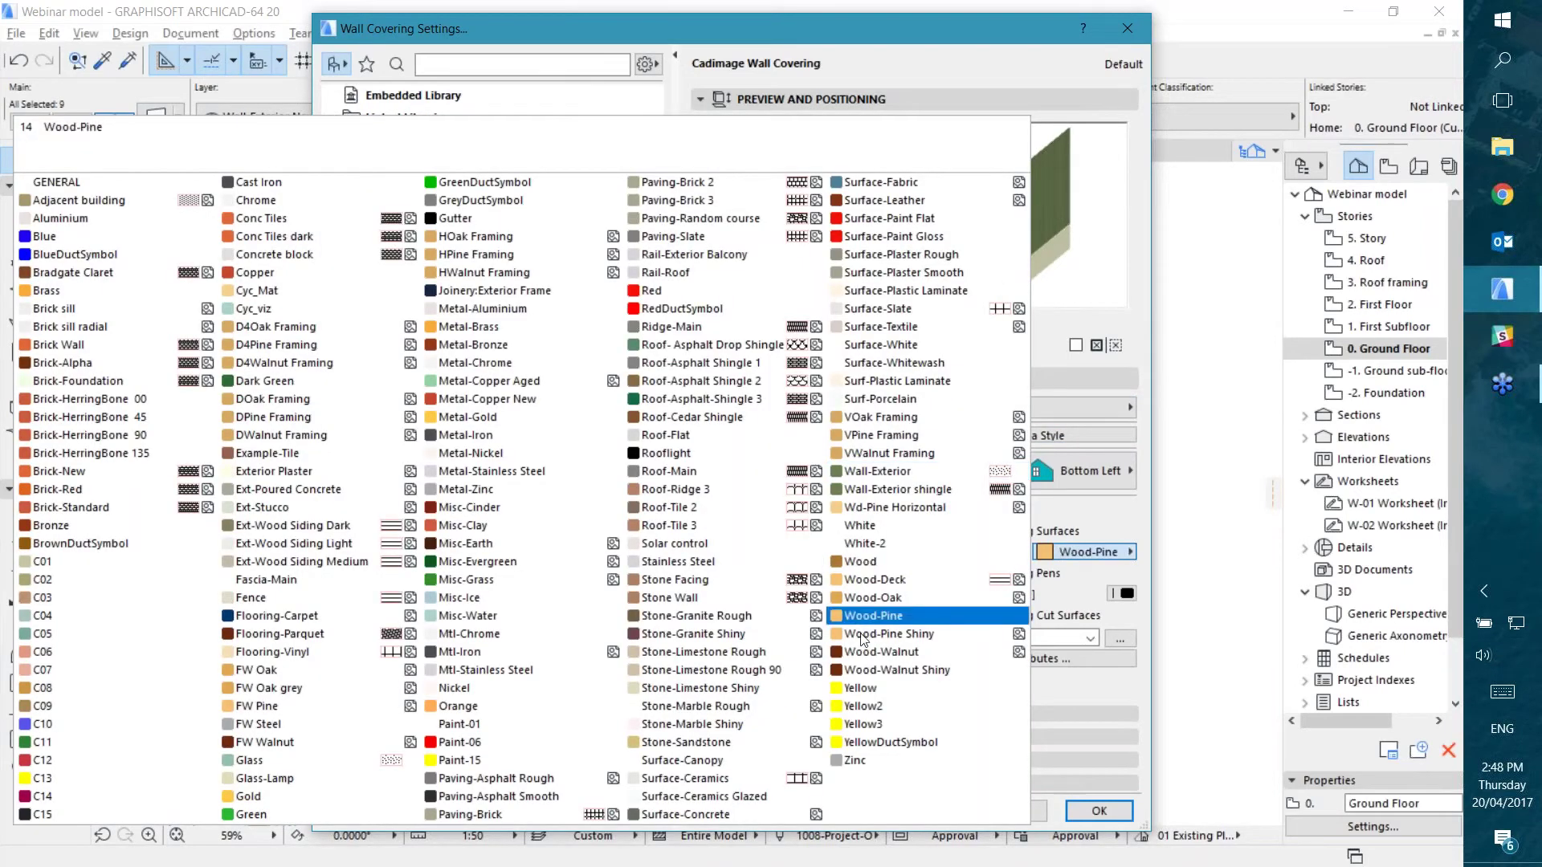
click(773, 686)
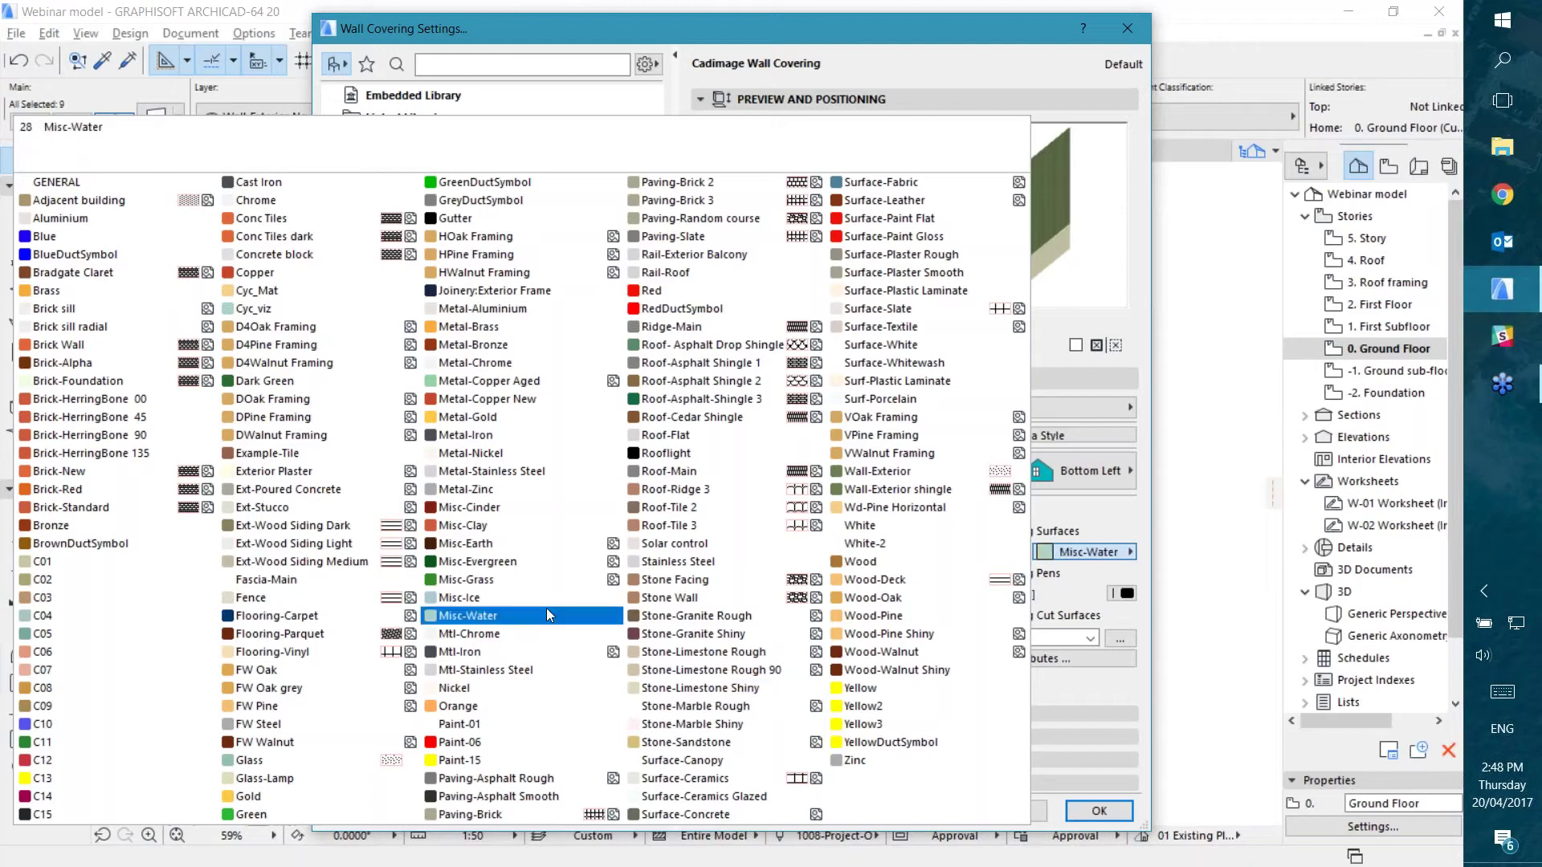
click(252, 475)
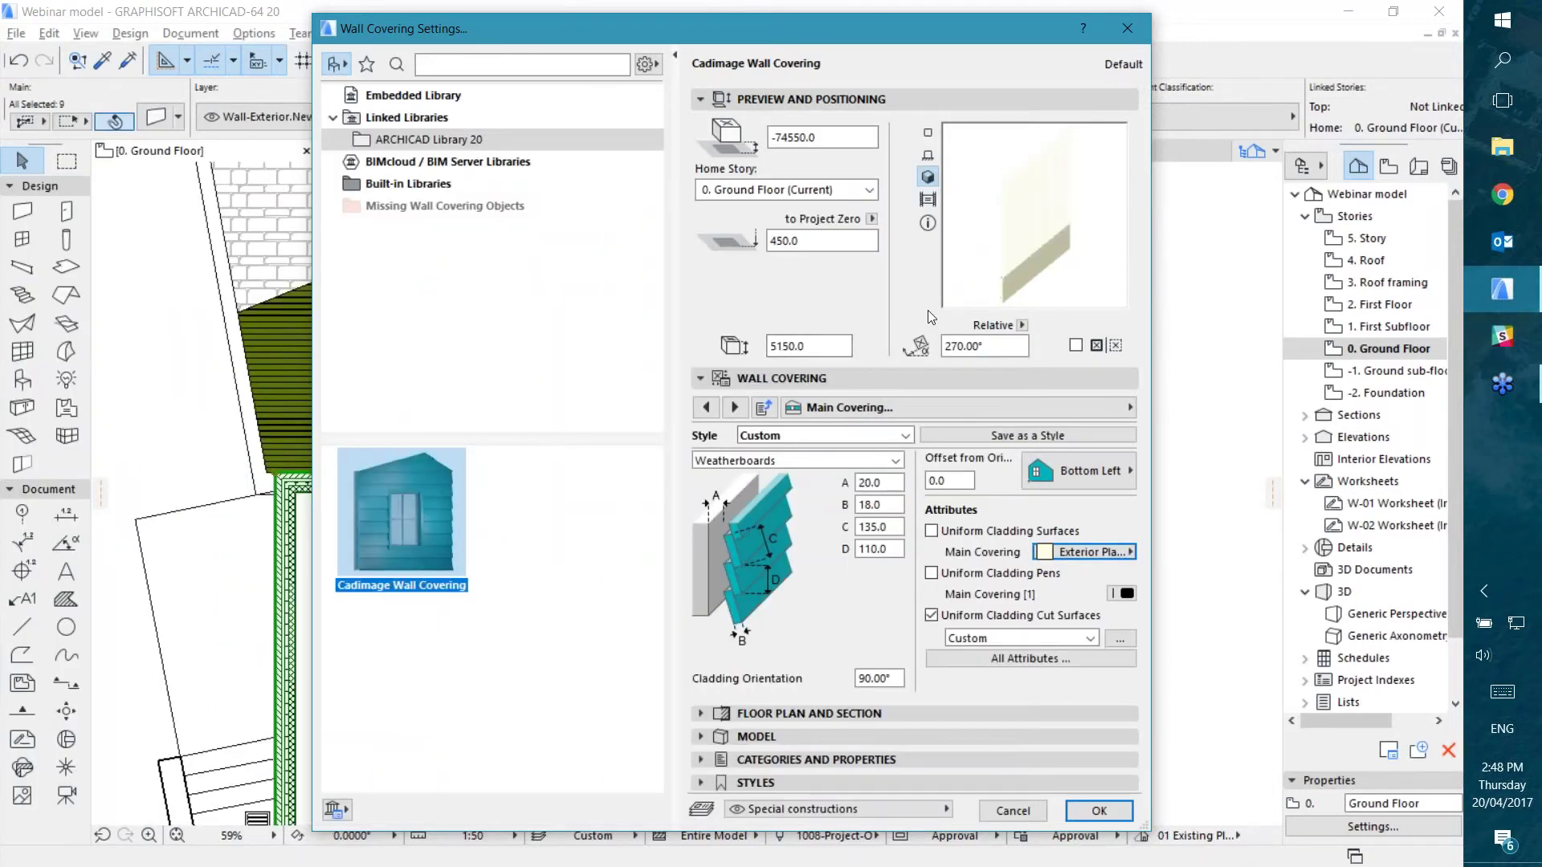
Step: Set the main covering's surface to C01 and its cladding orientation to 0°
click(1068, 551)
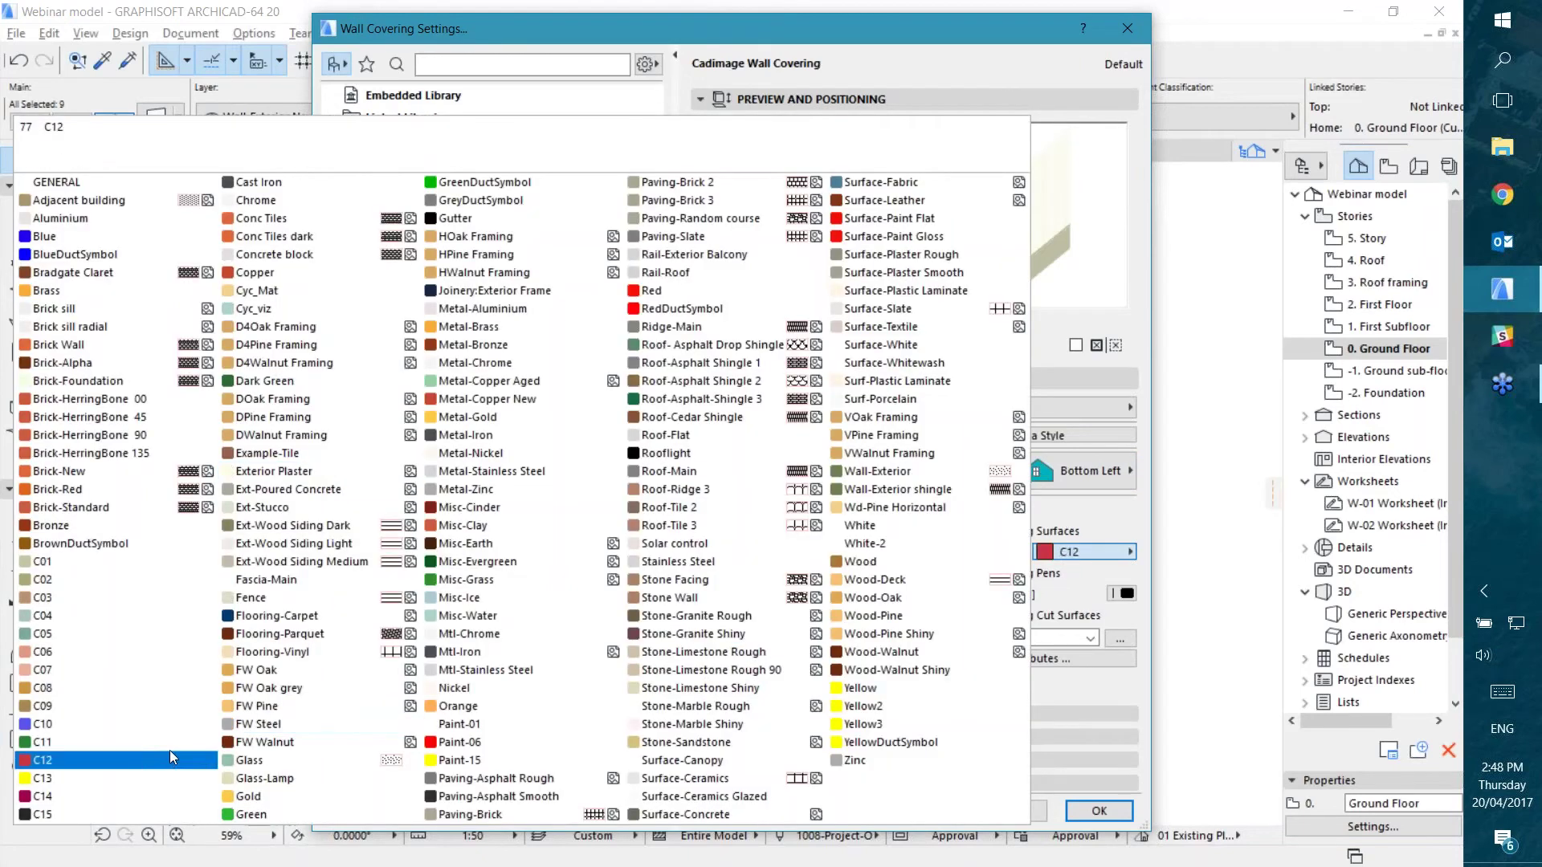
click(66, 565)
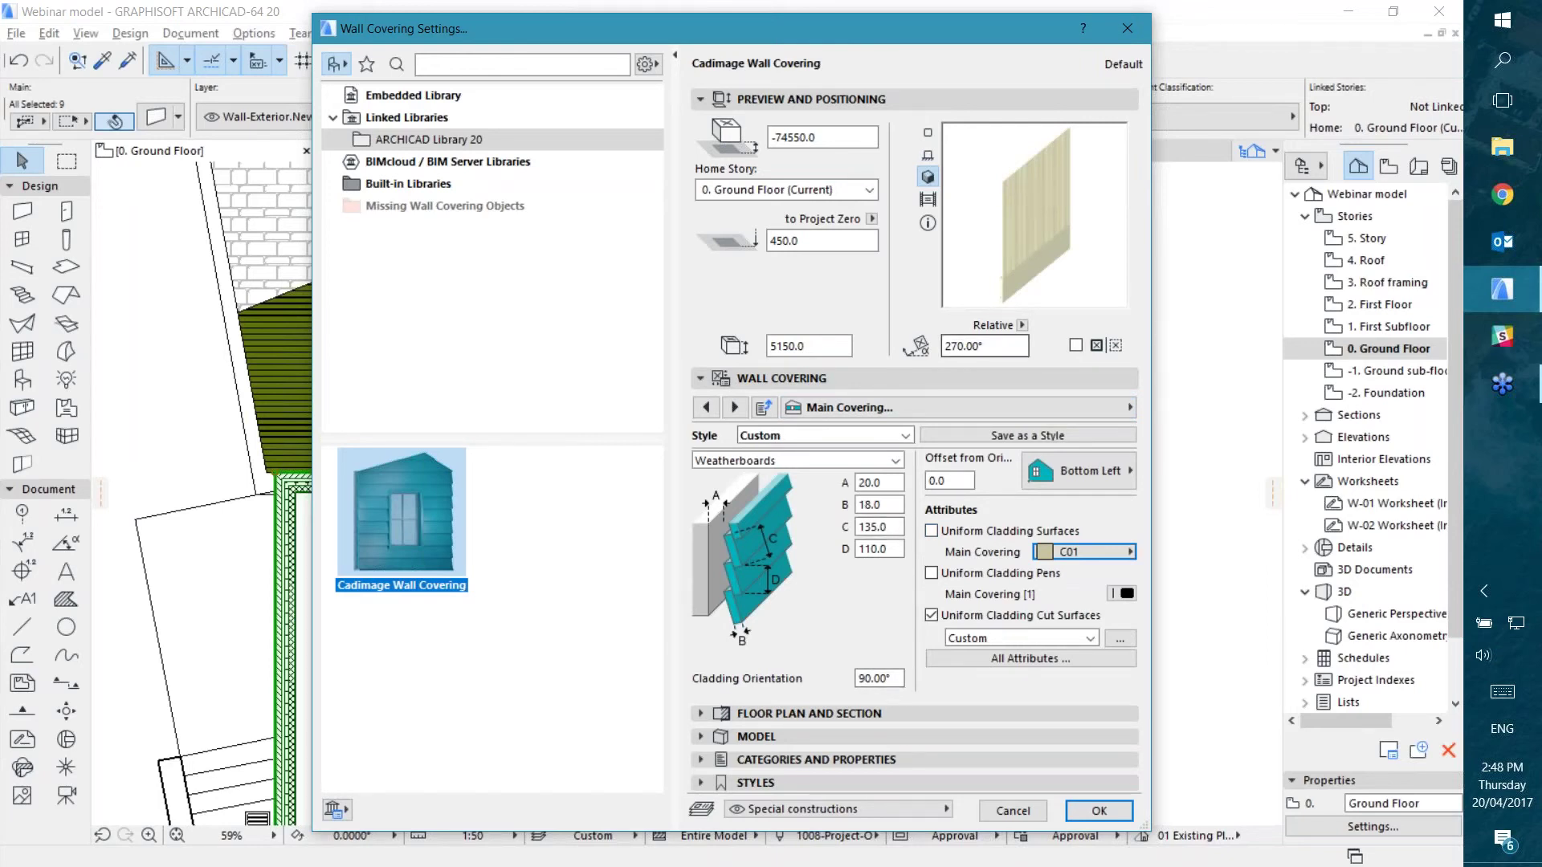
click(861, 680)
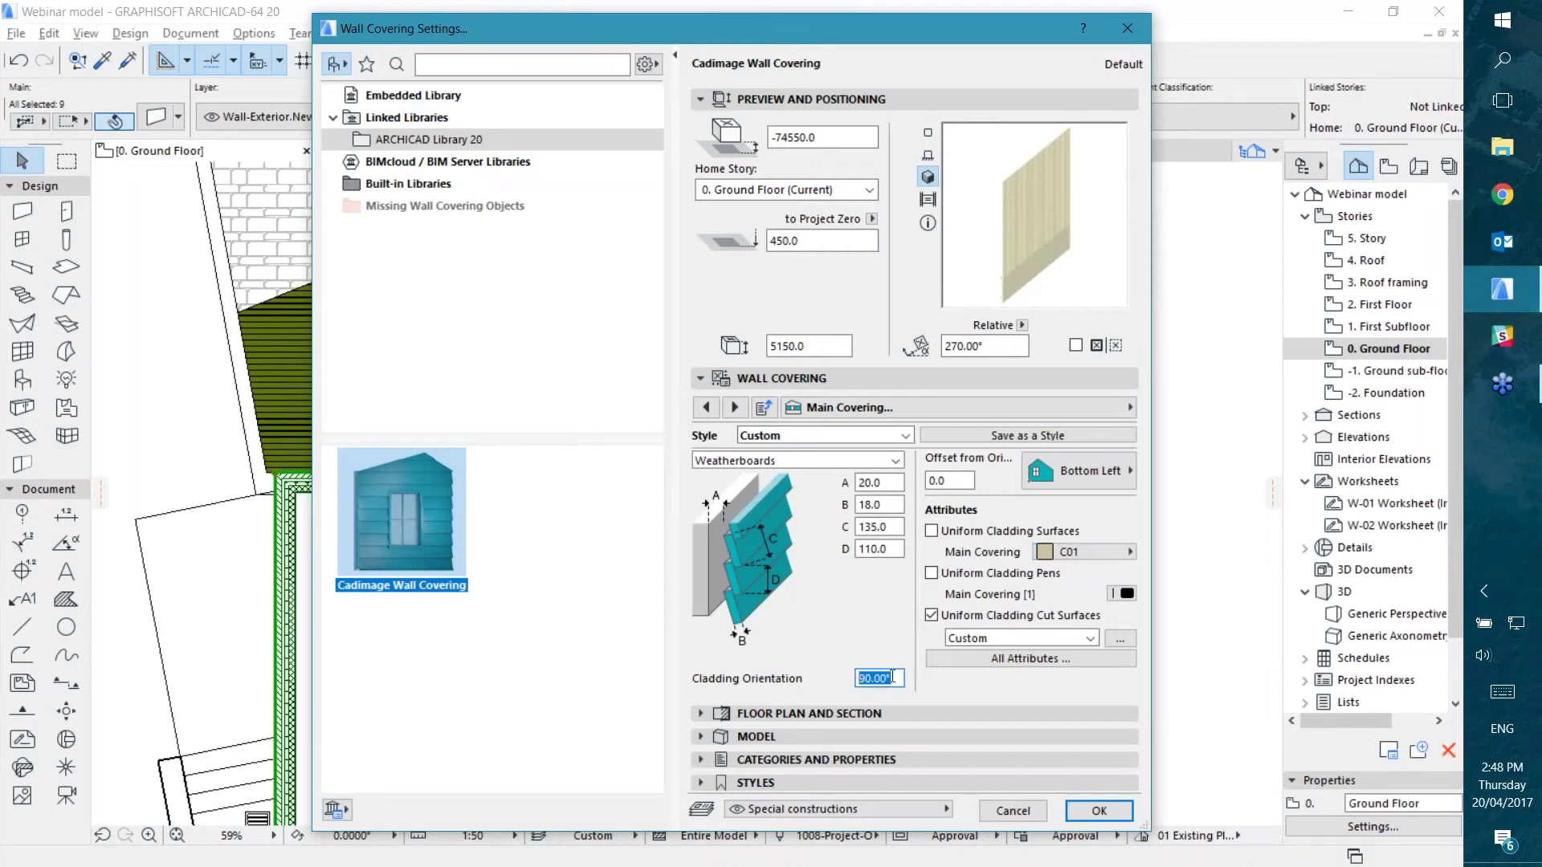
text(0)
key(Return)
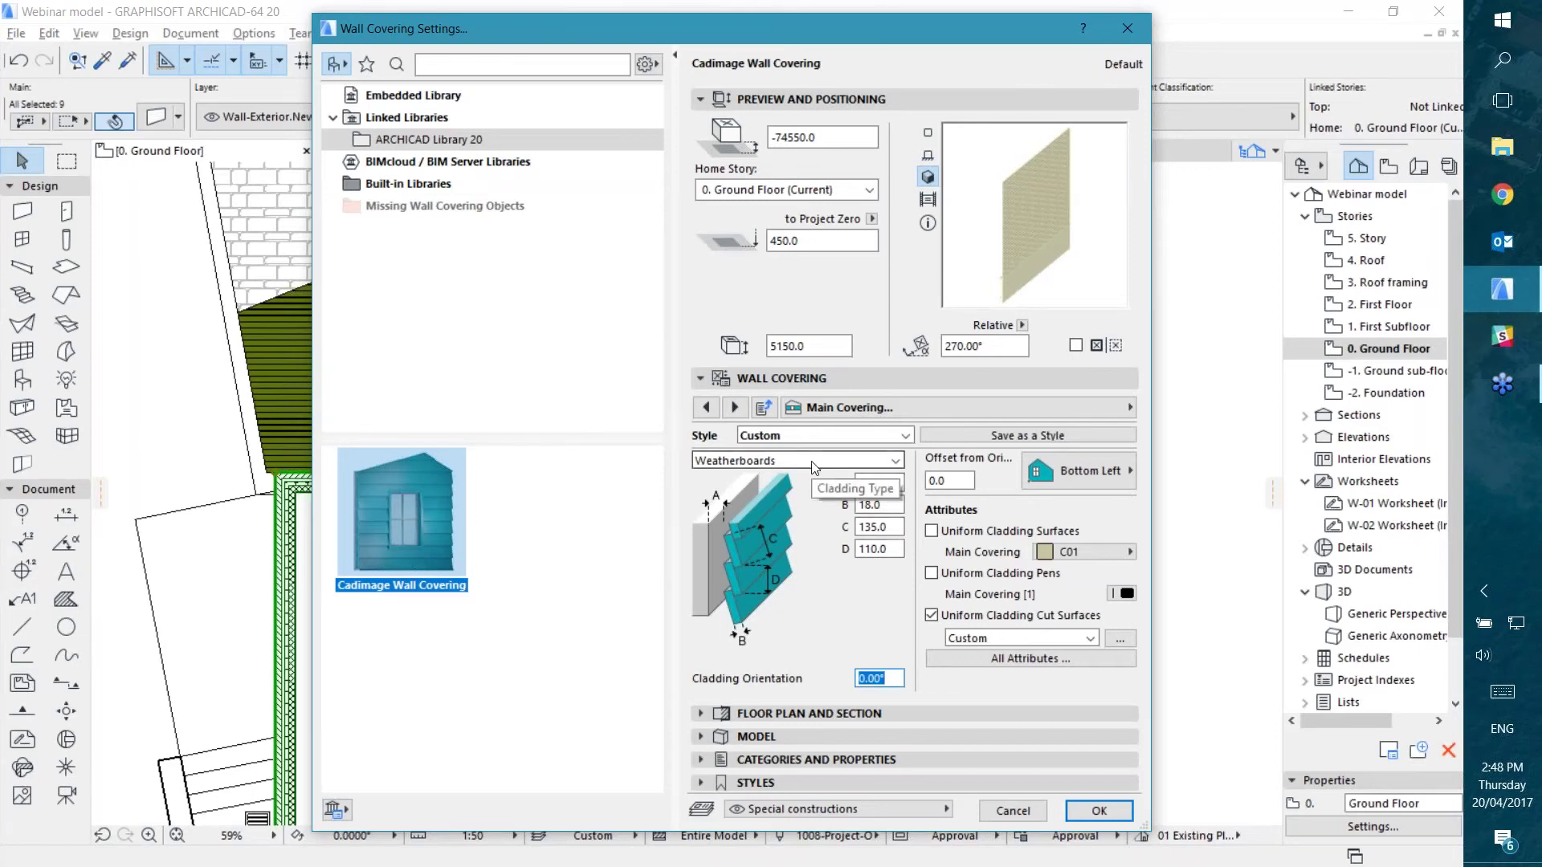
Step: Review the main covering's settings for external corners, internal corners, square ends and joints between claddings
click(856, 409)
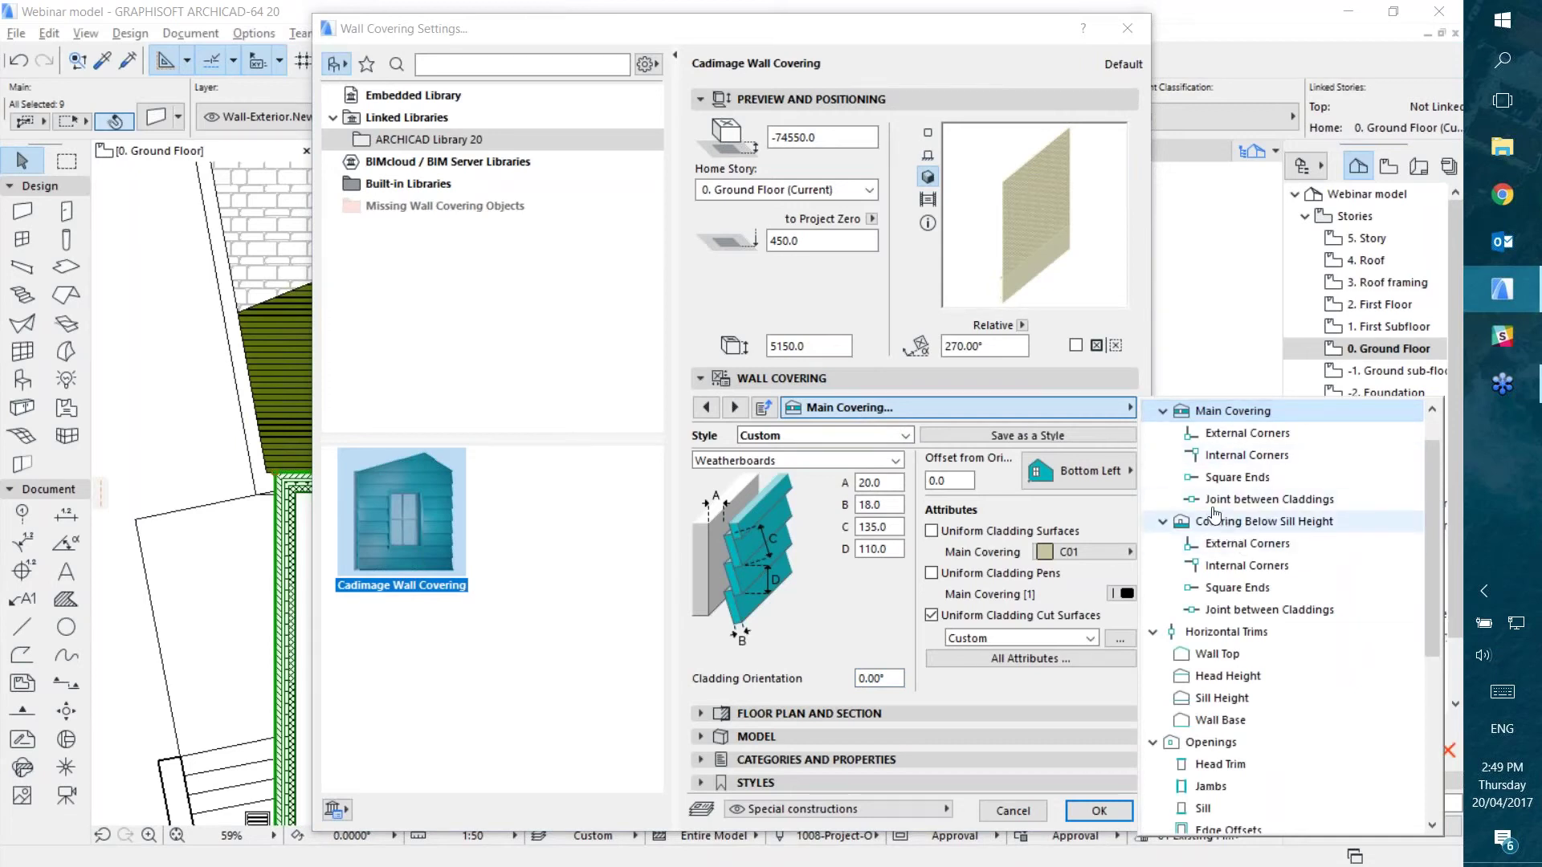
click(1247, 433)
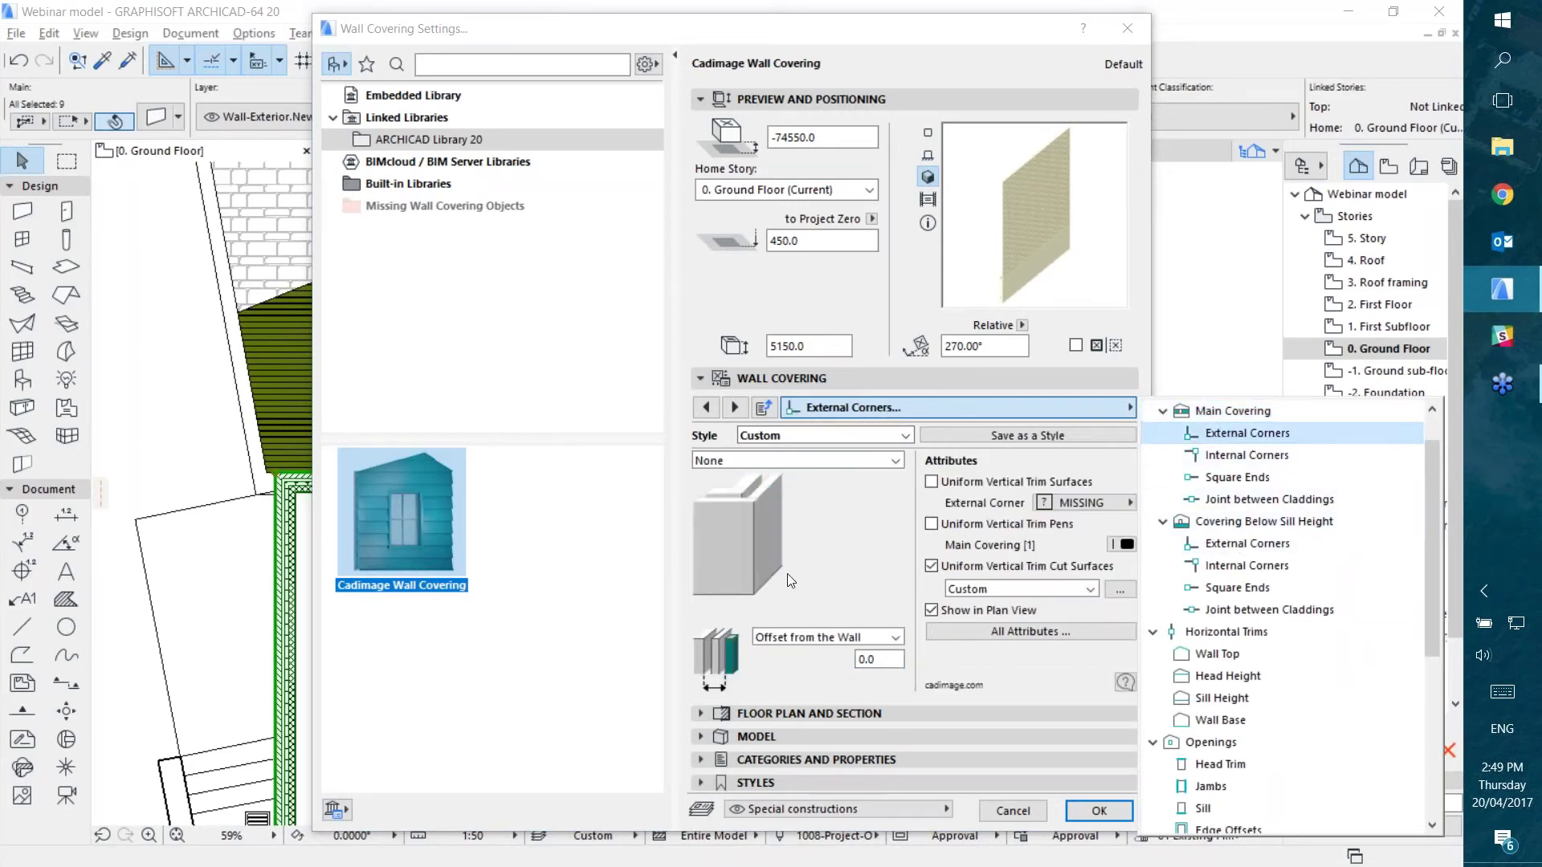
click(1234, 458)
click(1228, 478)
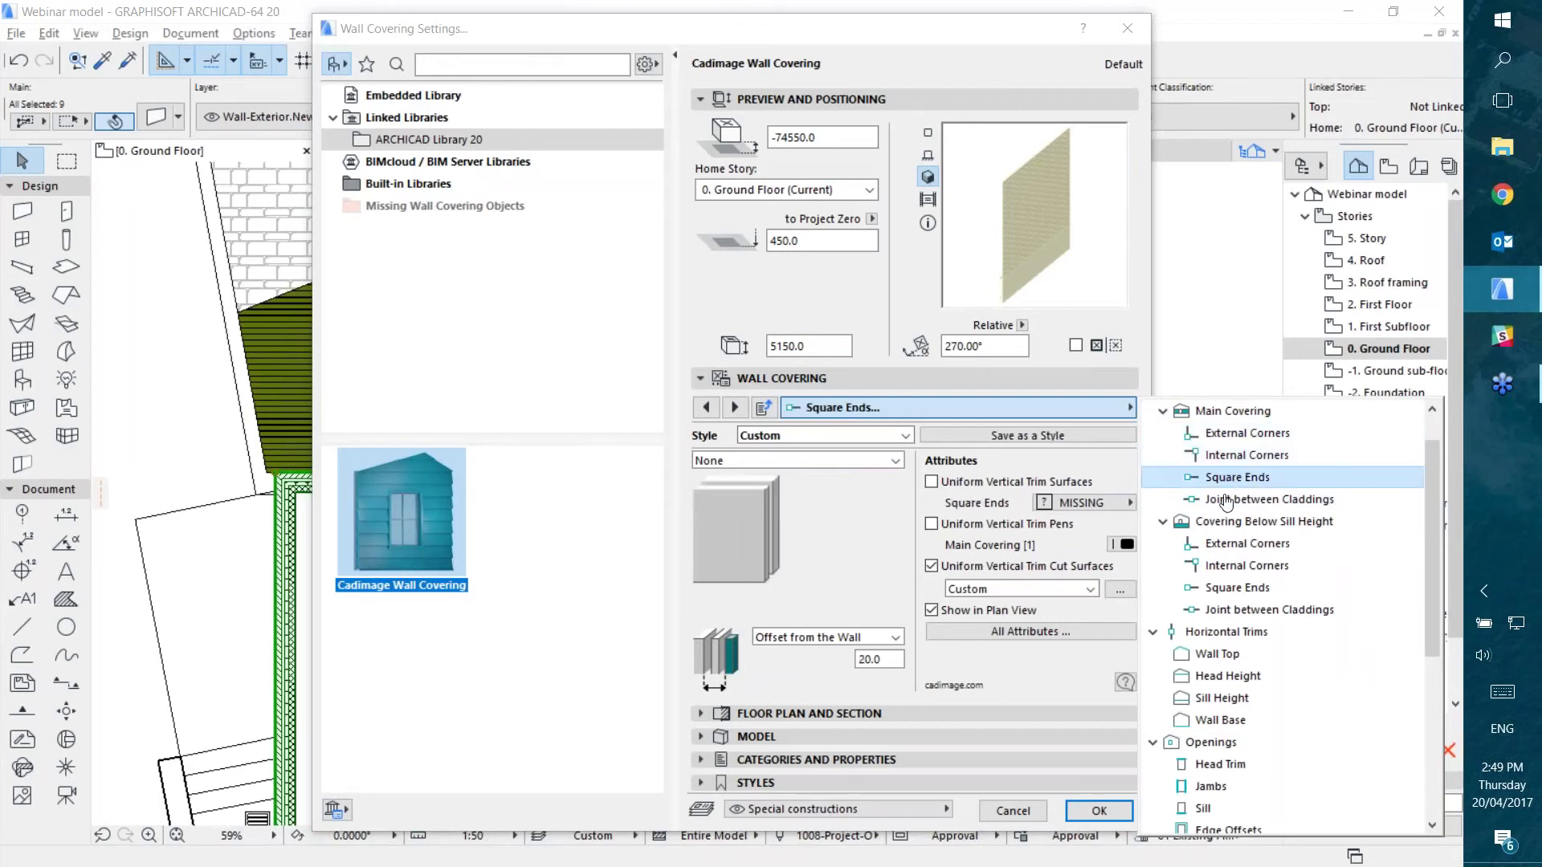
click(1233, 500)
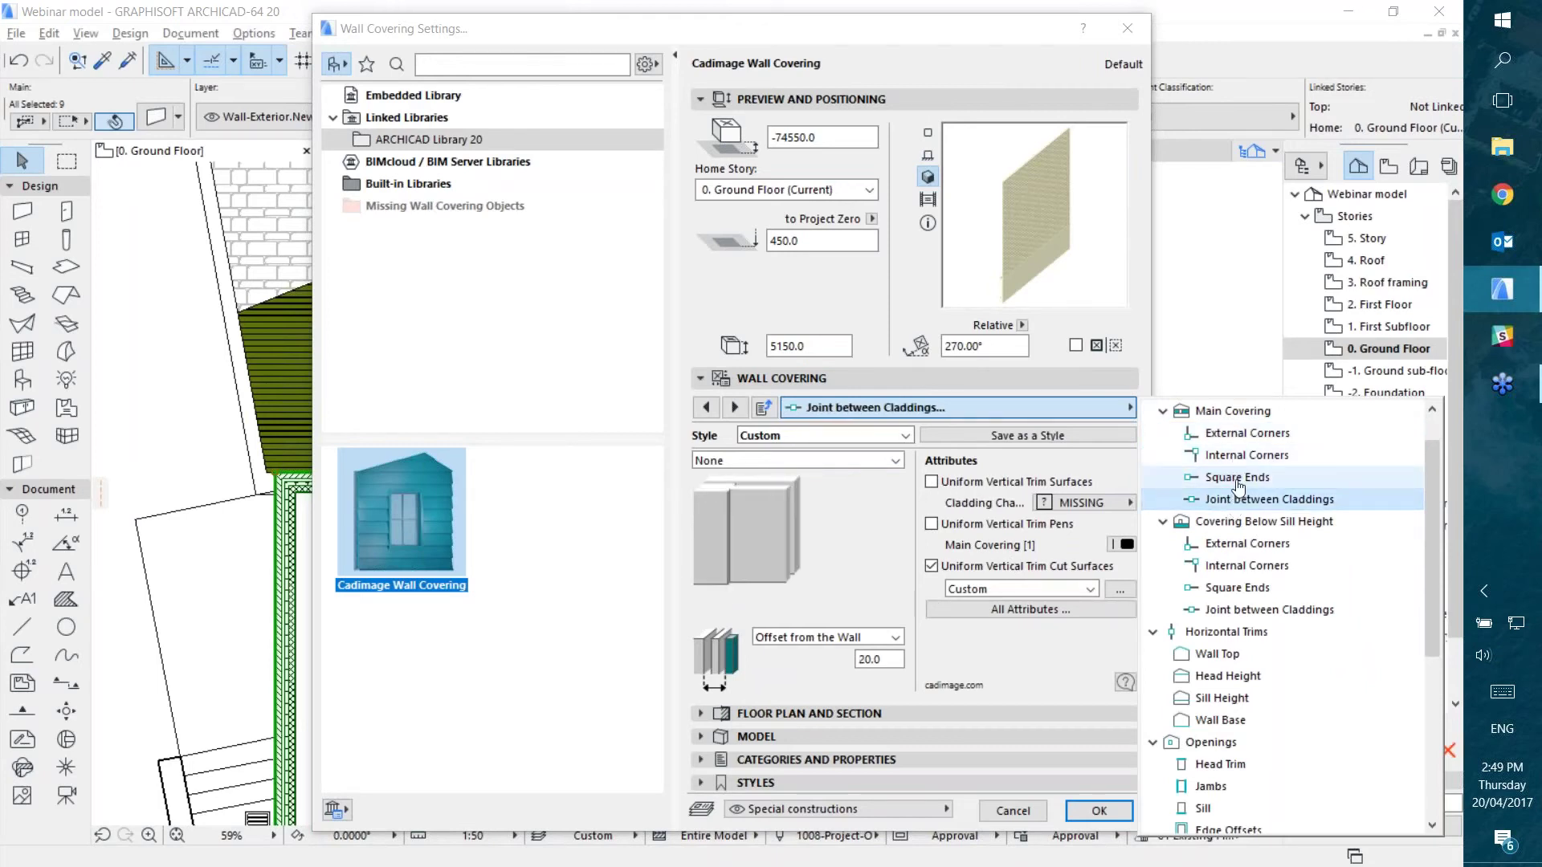
Step: Try Rectangular Profile and Quoins for the main covering's external corners and return the type to None
click(1247, 433)
click(767, 470)
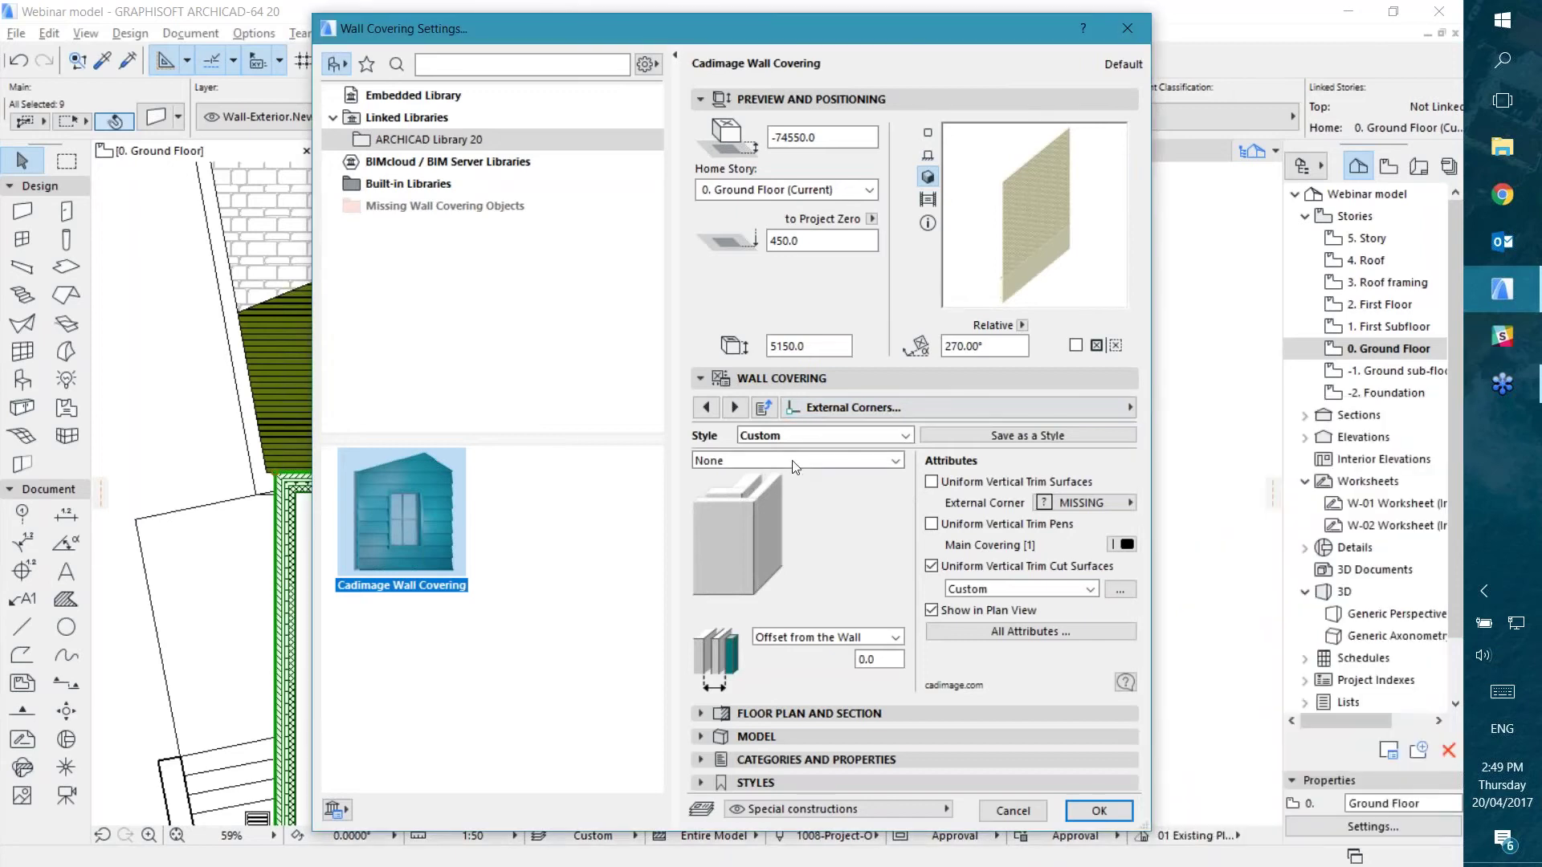
click(828, 464)
click(807, 490)
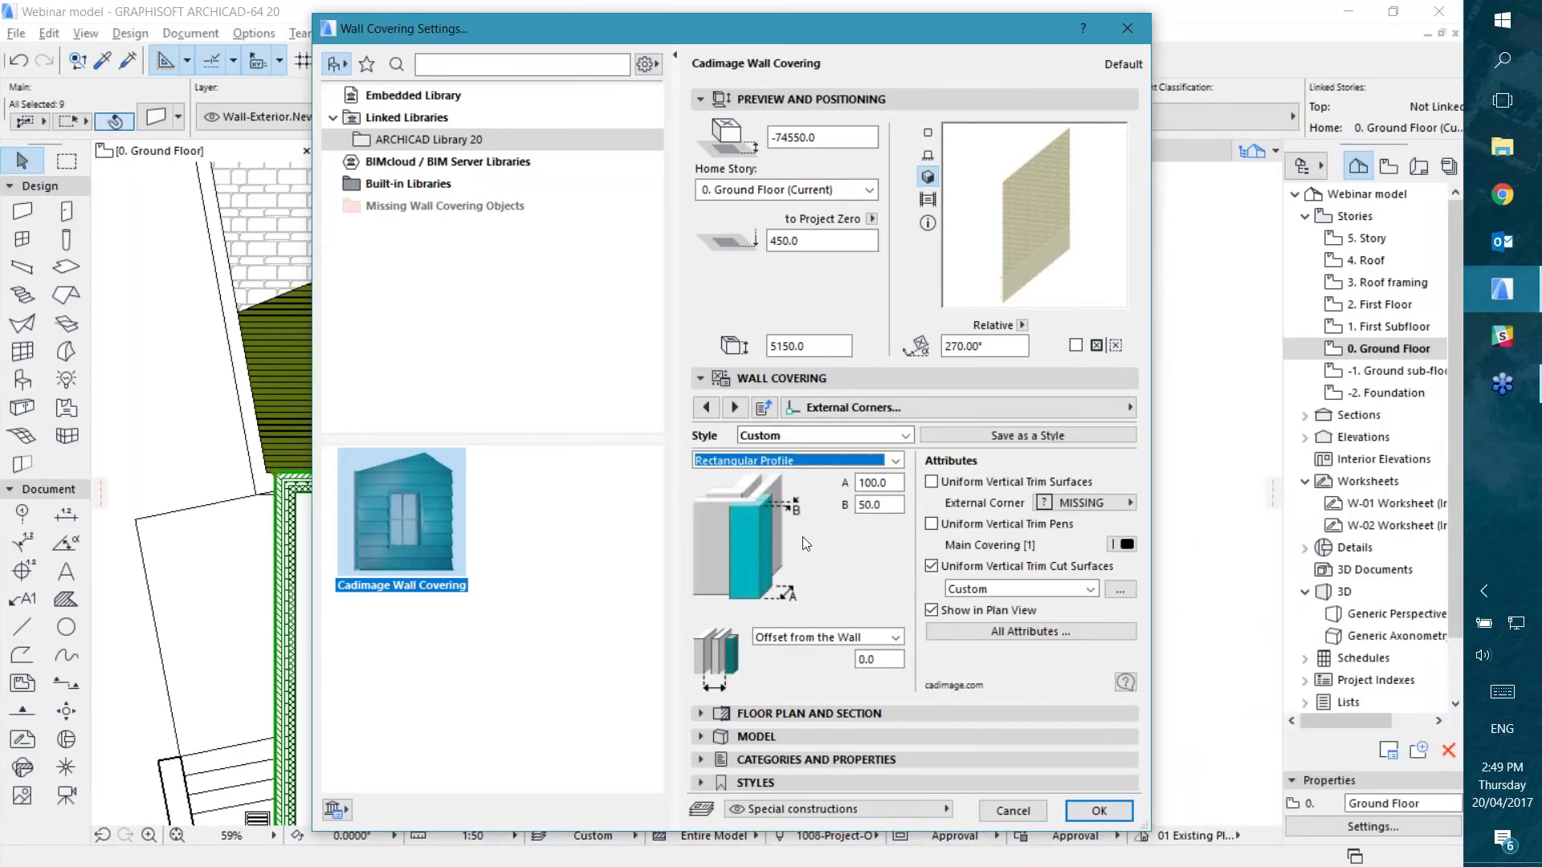
click(820, 464)
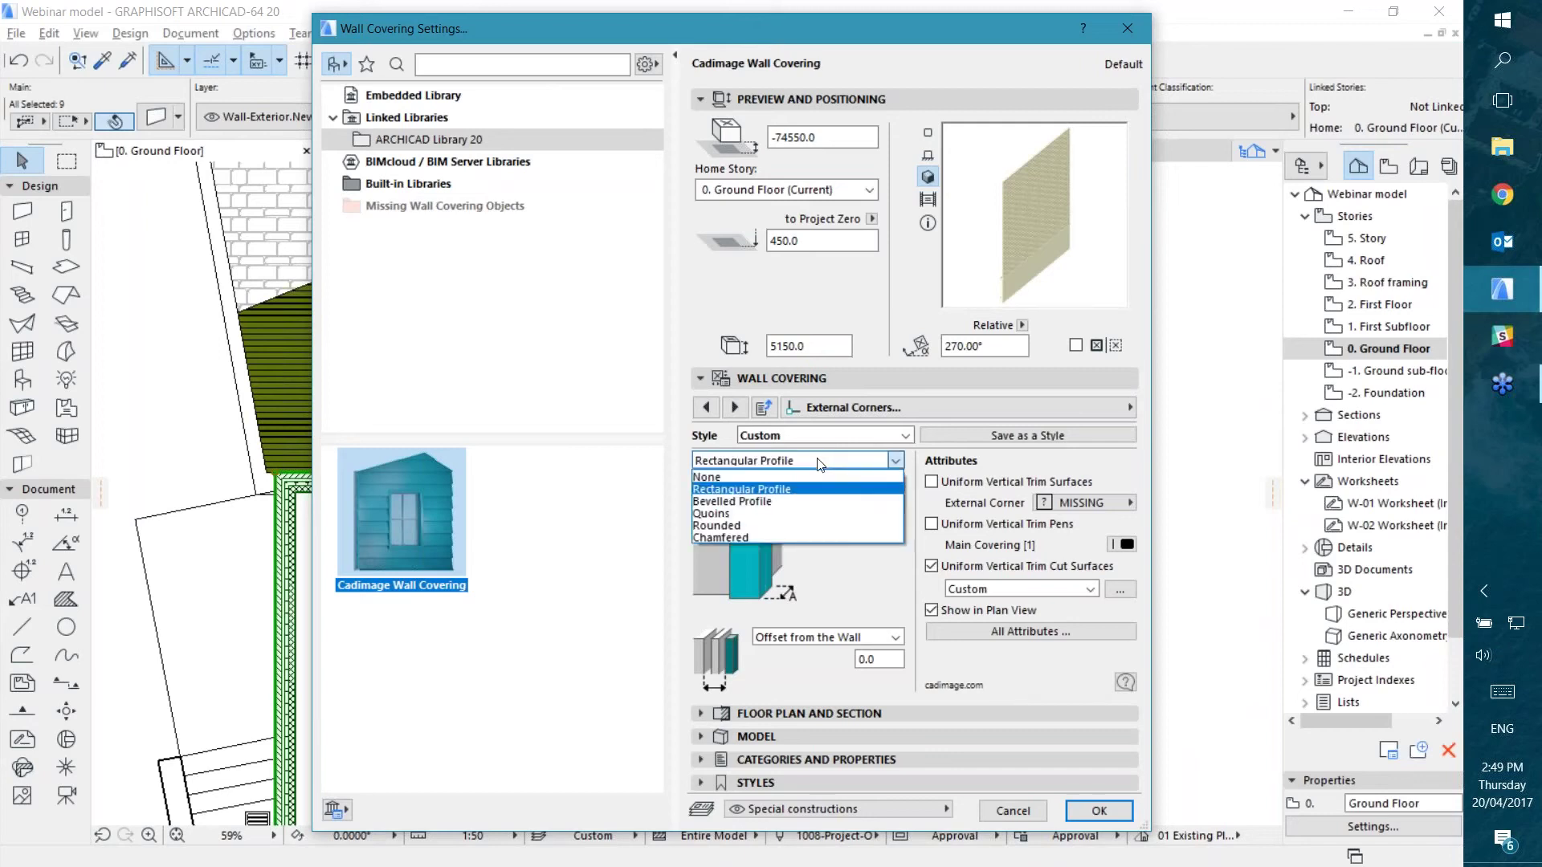
click(755, 514)
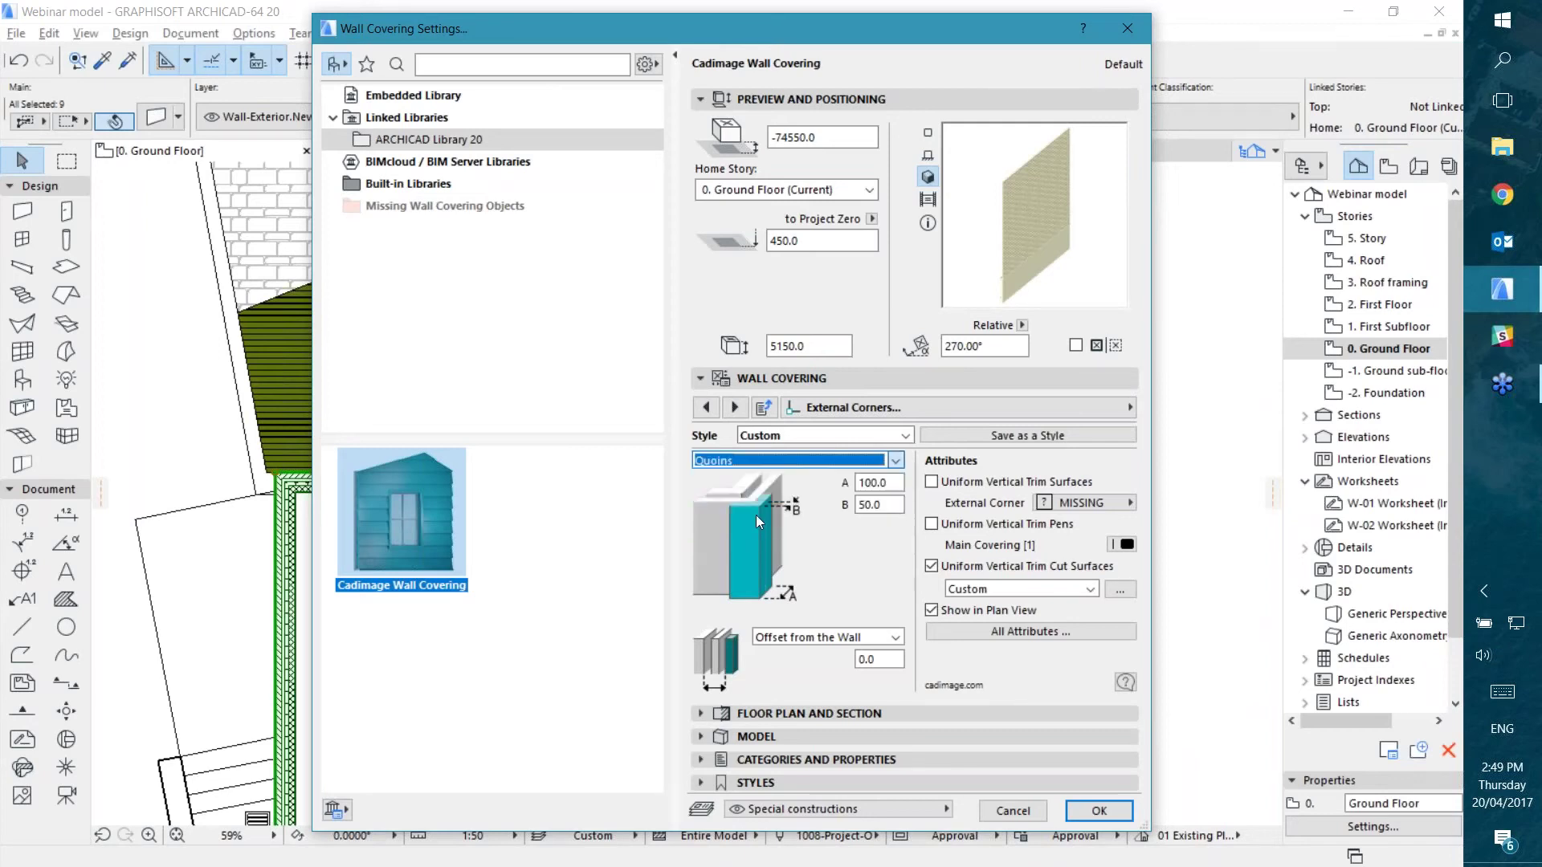
click(801, 463)
click(803, 475)
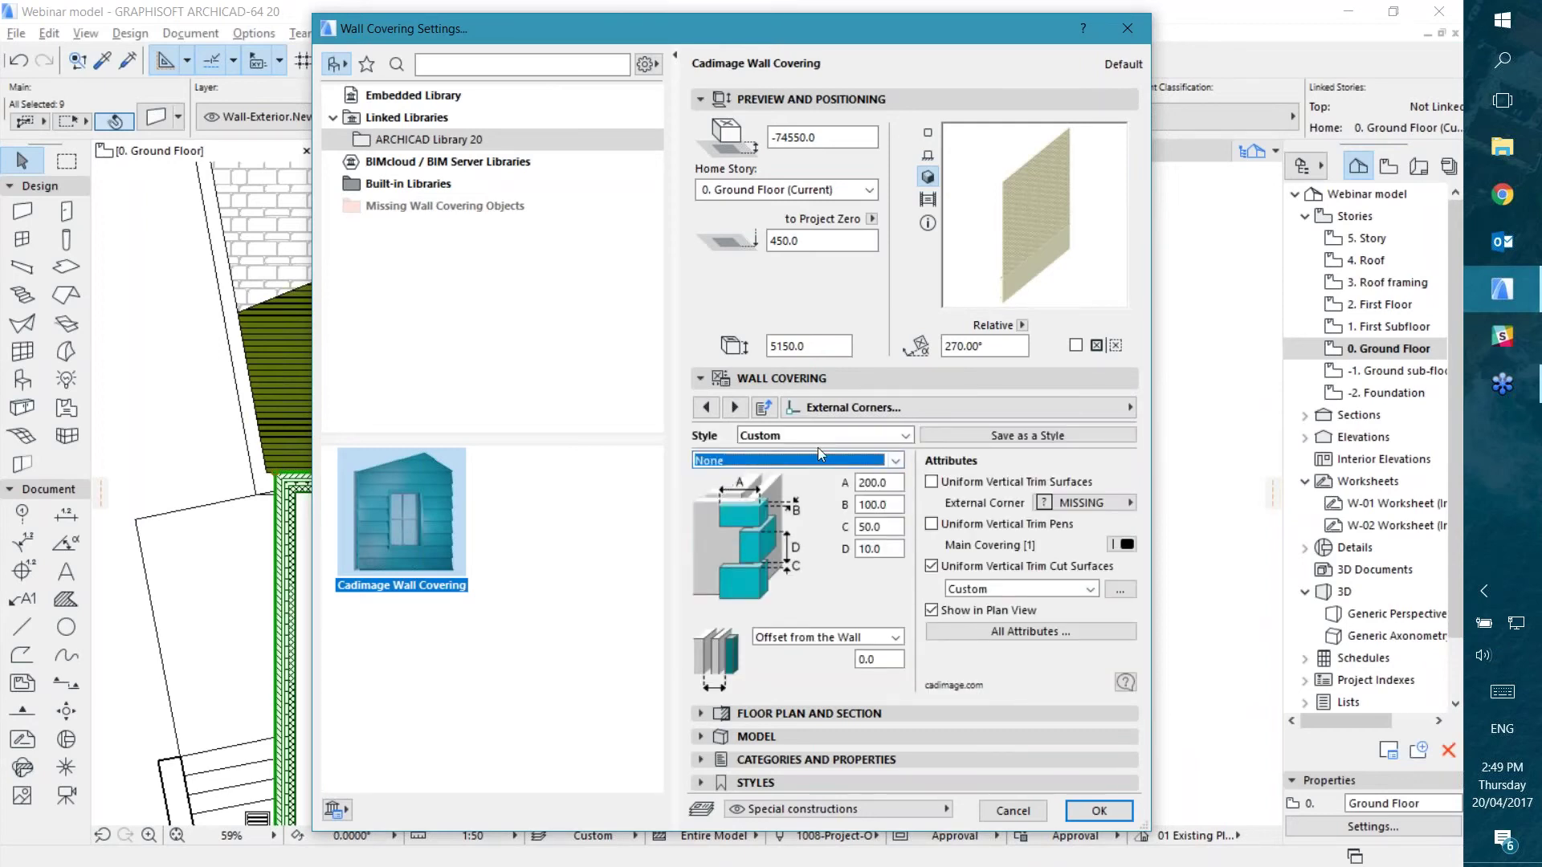
Step: Set the surface of the Bricks/Blocks covering below sill height to C09, keeping its offset origin at Bottom Left
click(933, 406)
click(1242, 501)
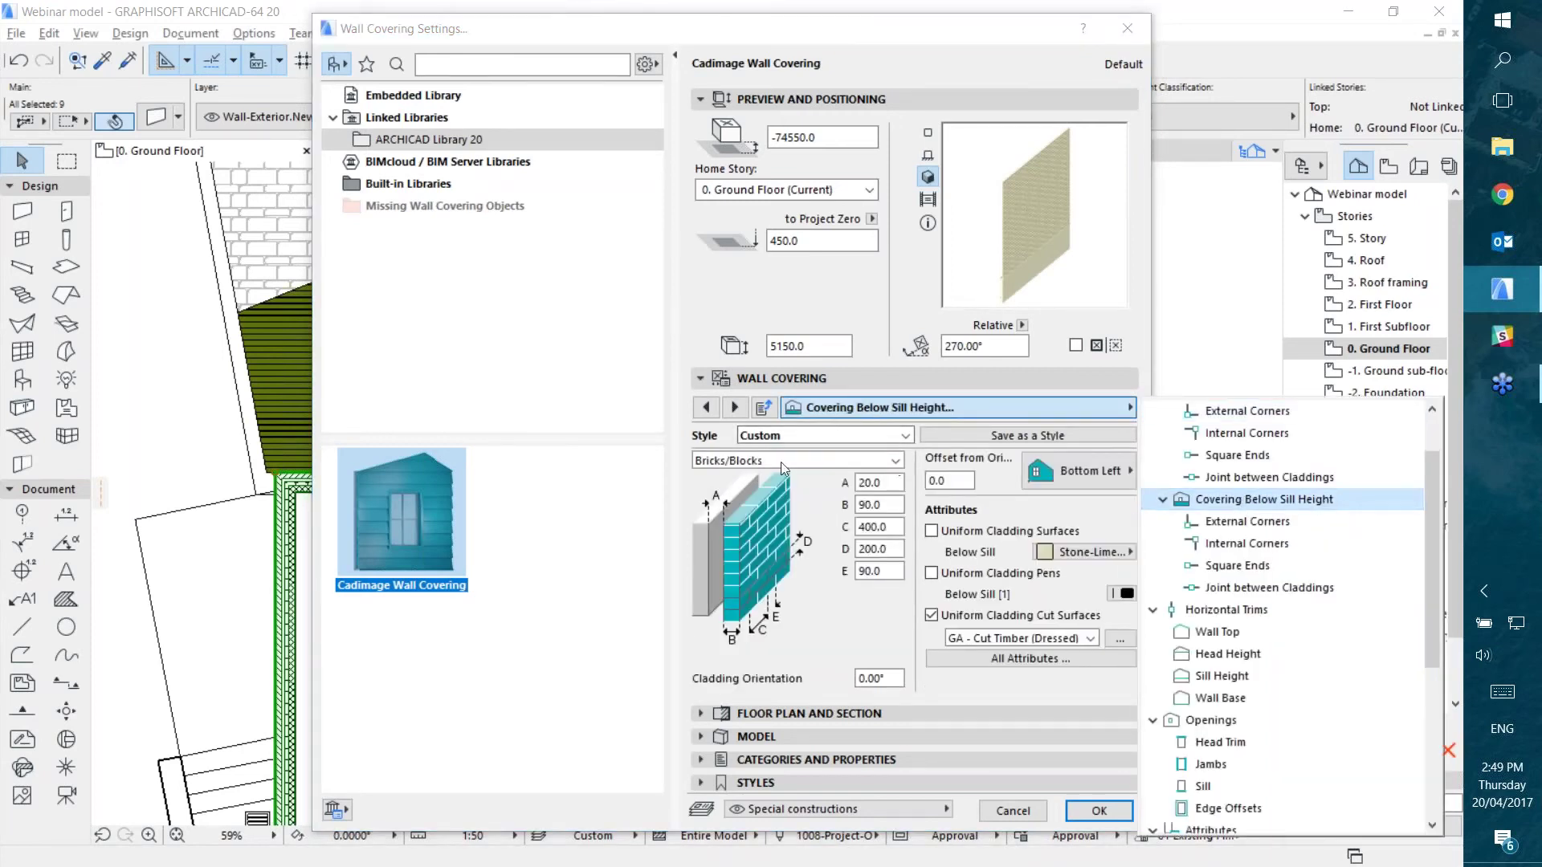
click(748, 463)
click(753, 460)
click(762, 462)
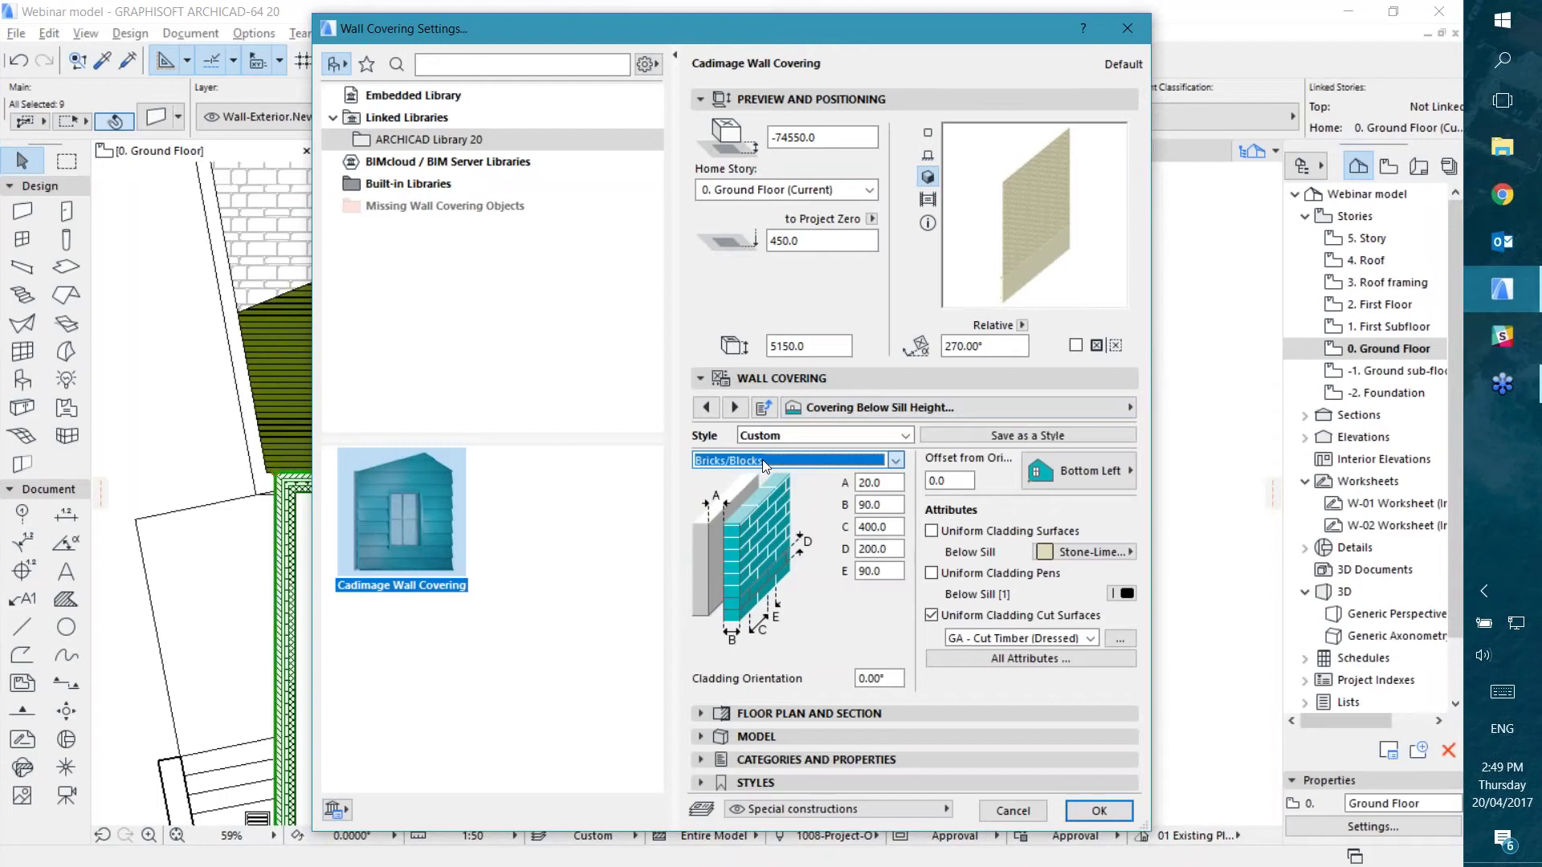
click(1075, 552)
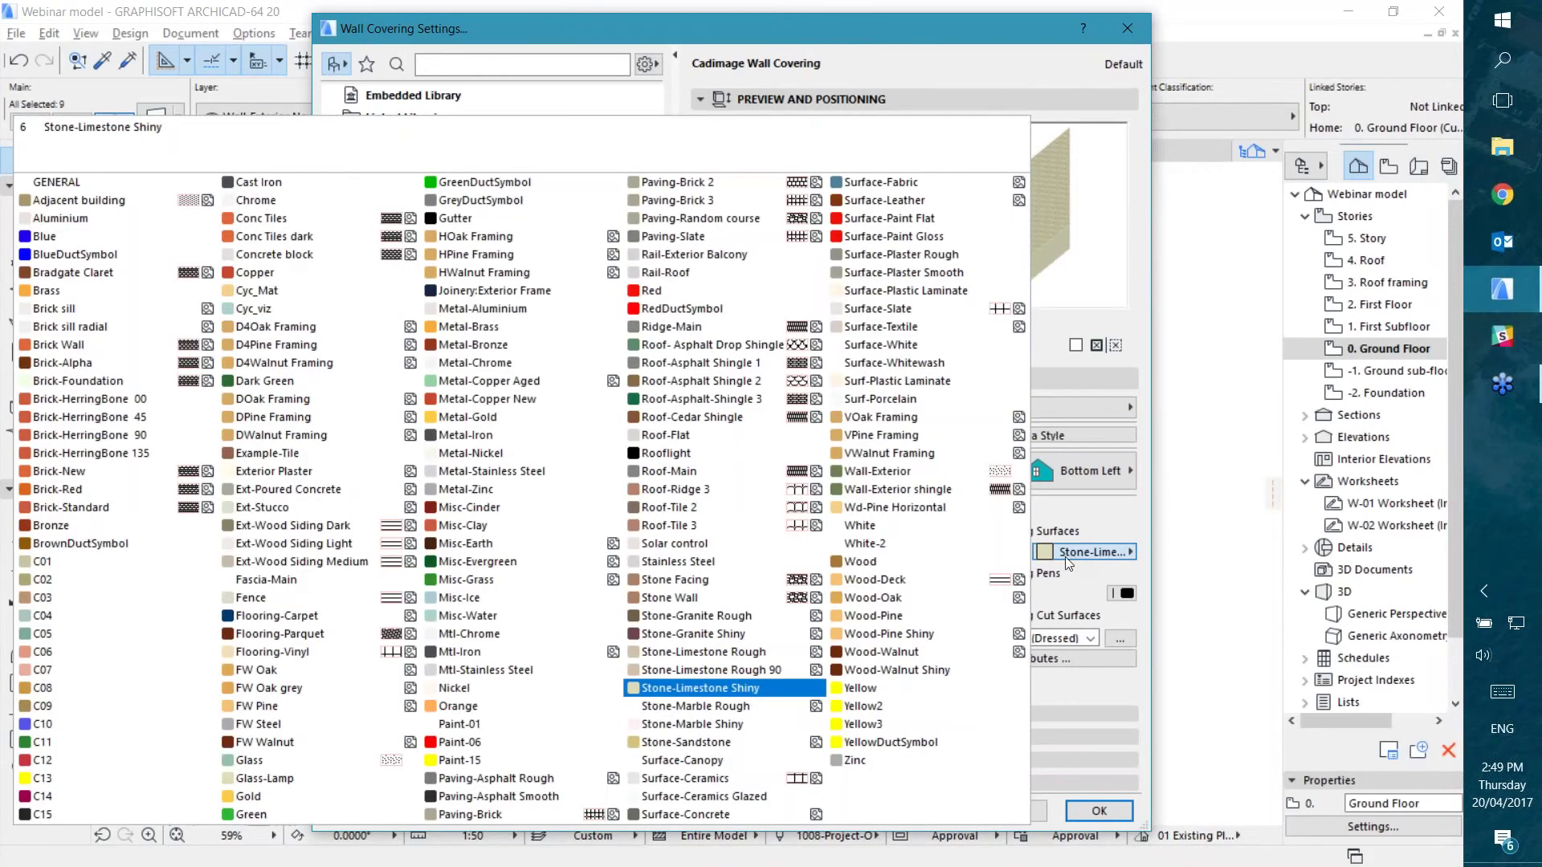
click(729, 545)
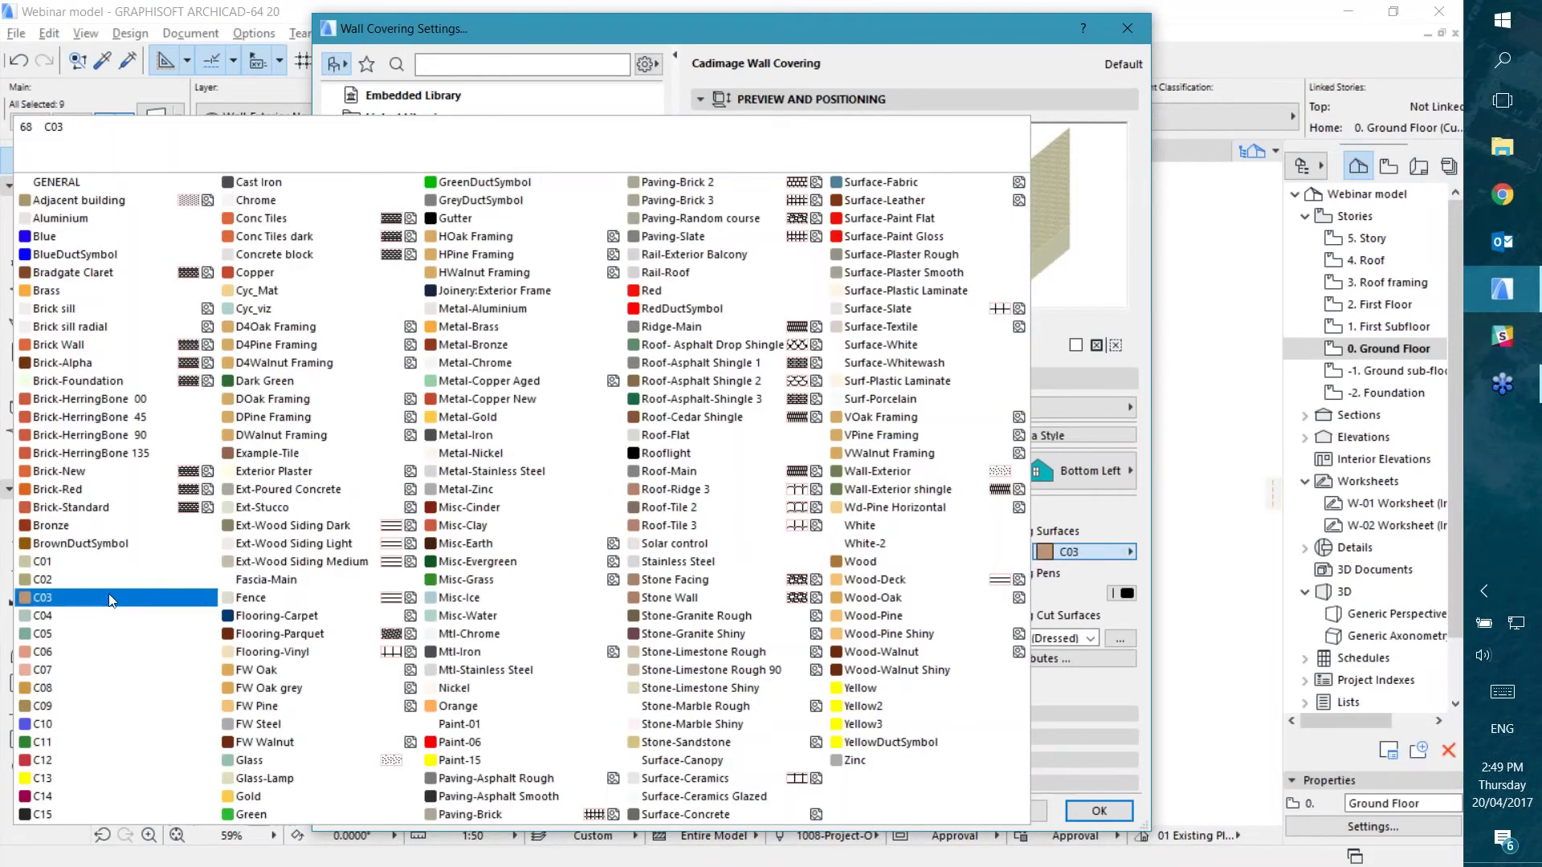
click(46, 705)
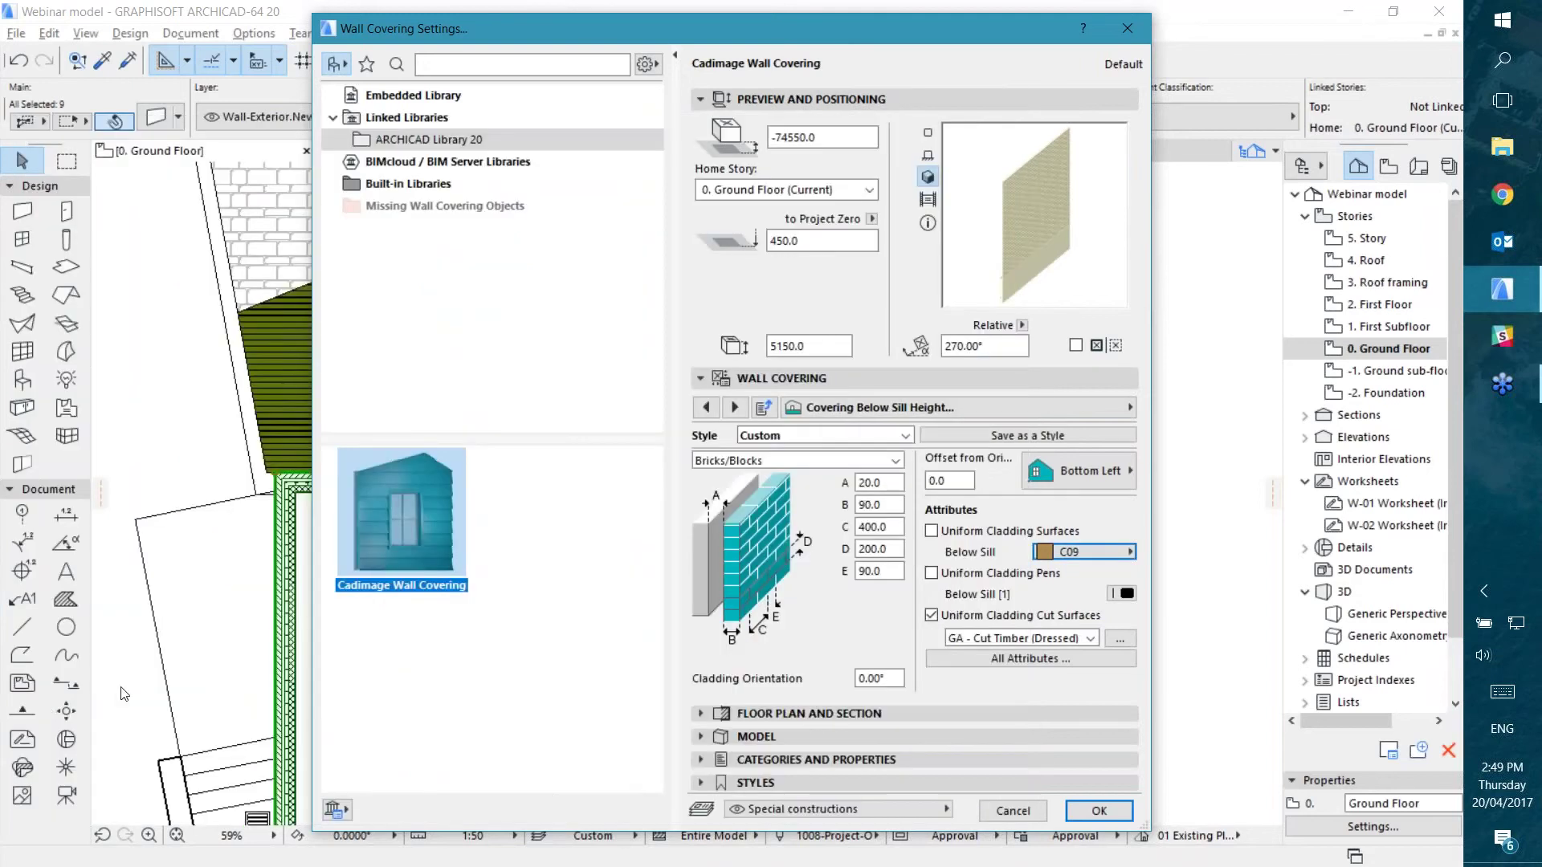
click(1044, 474)
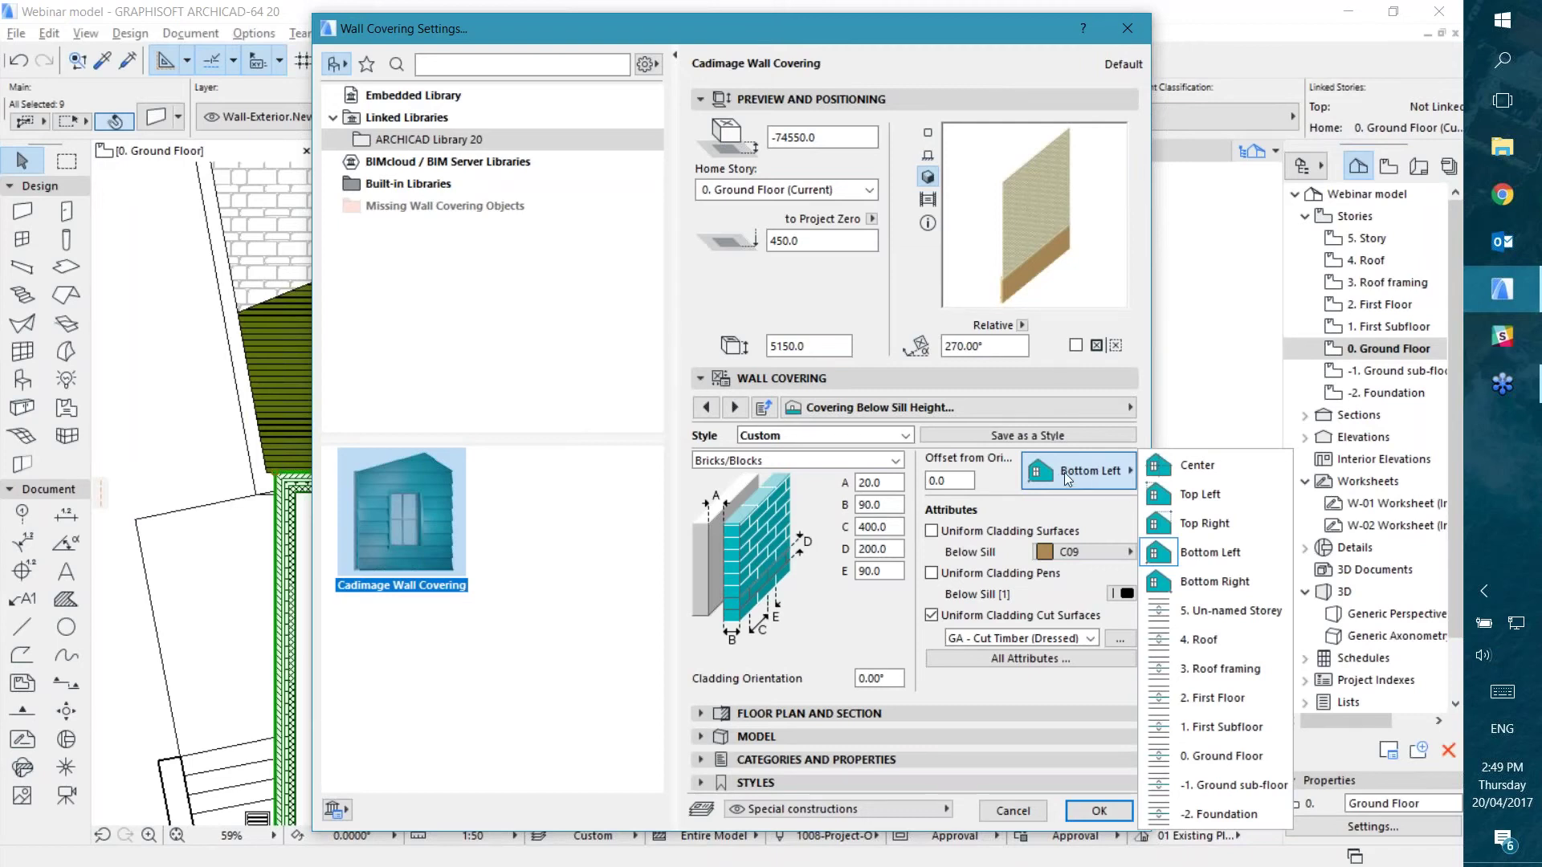
click(1068, 474)
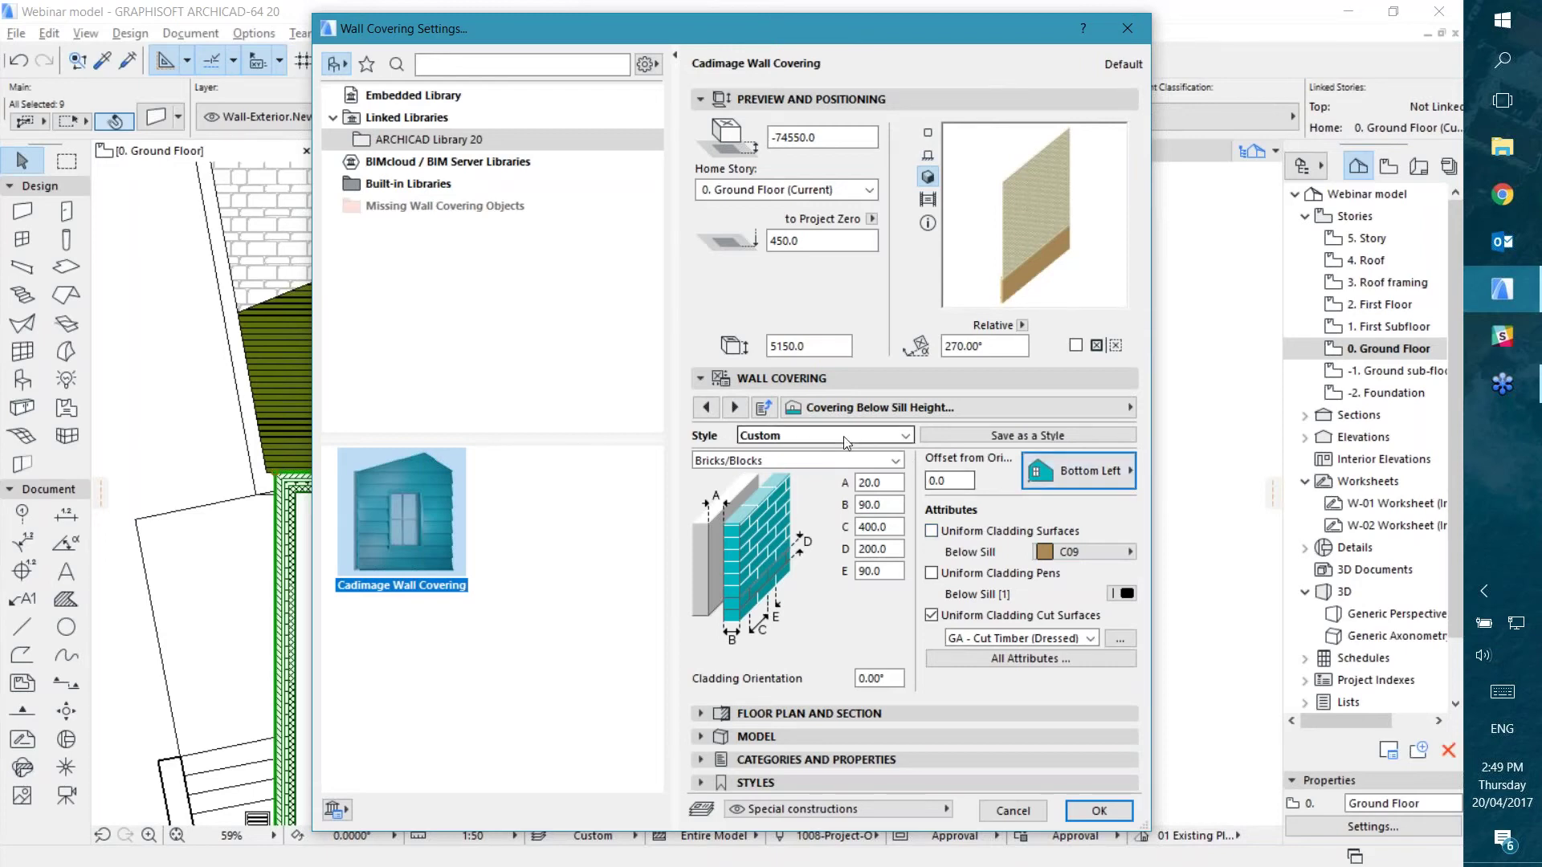
Step: Set the external corners of the covering below sill height to Quoins
click(891, 408)
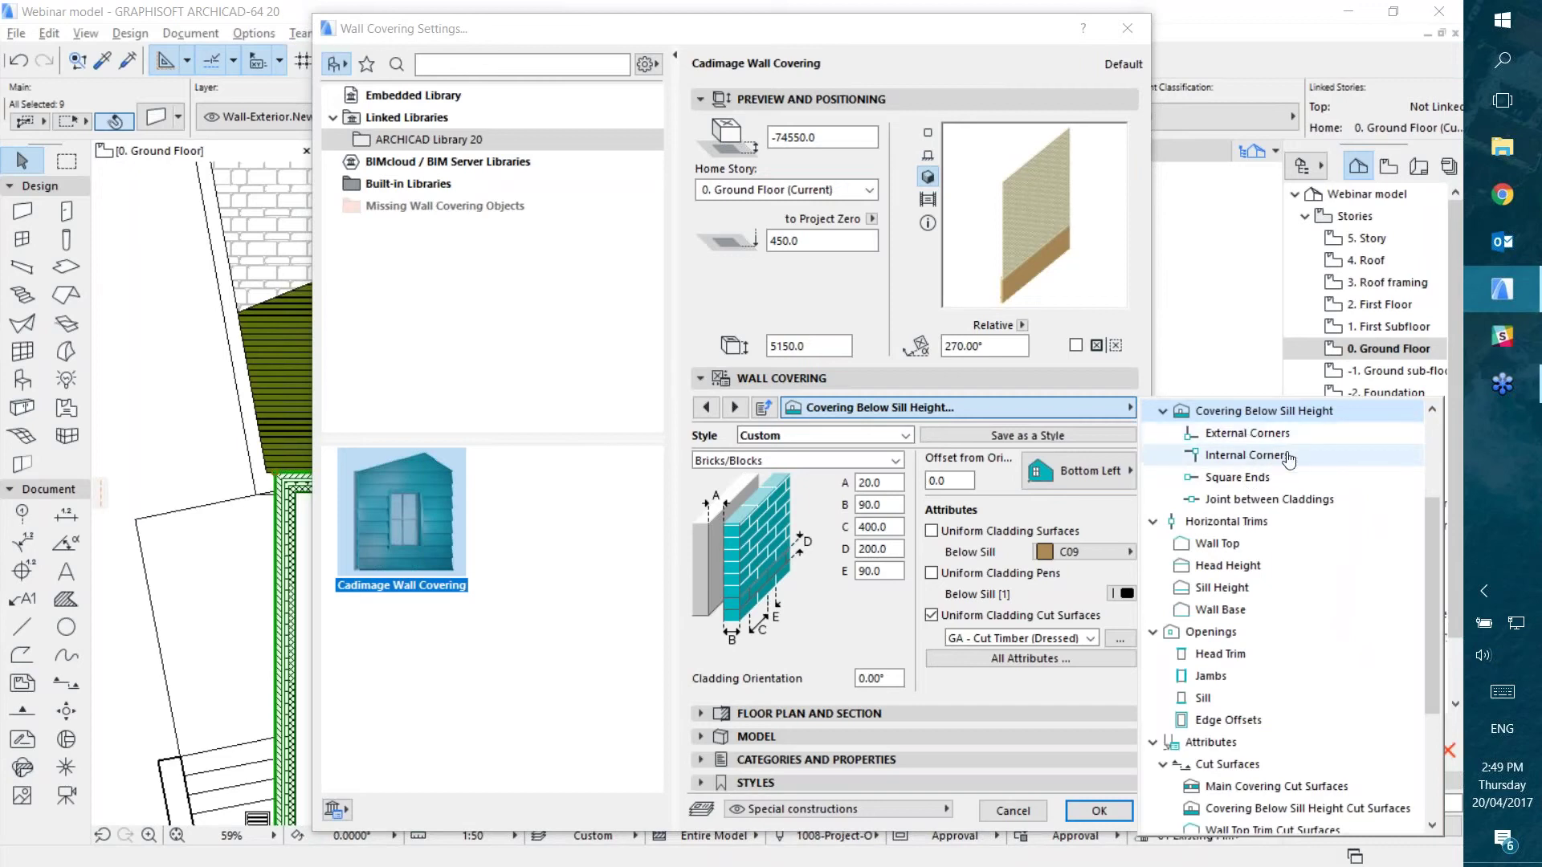
click(1235, 440)
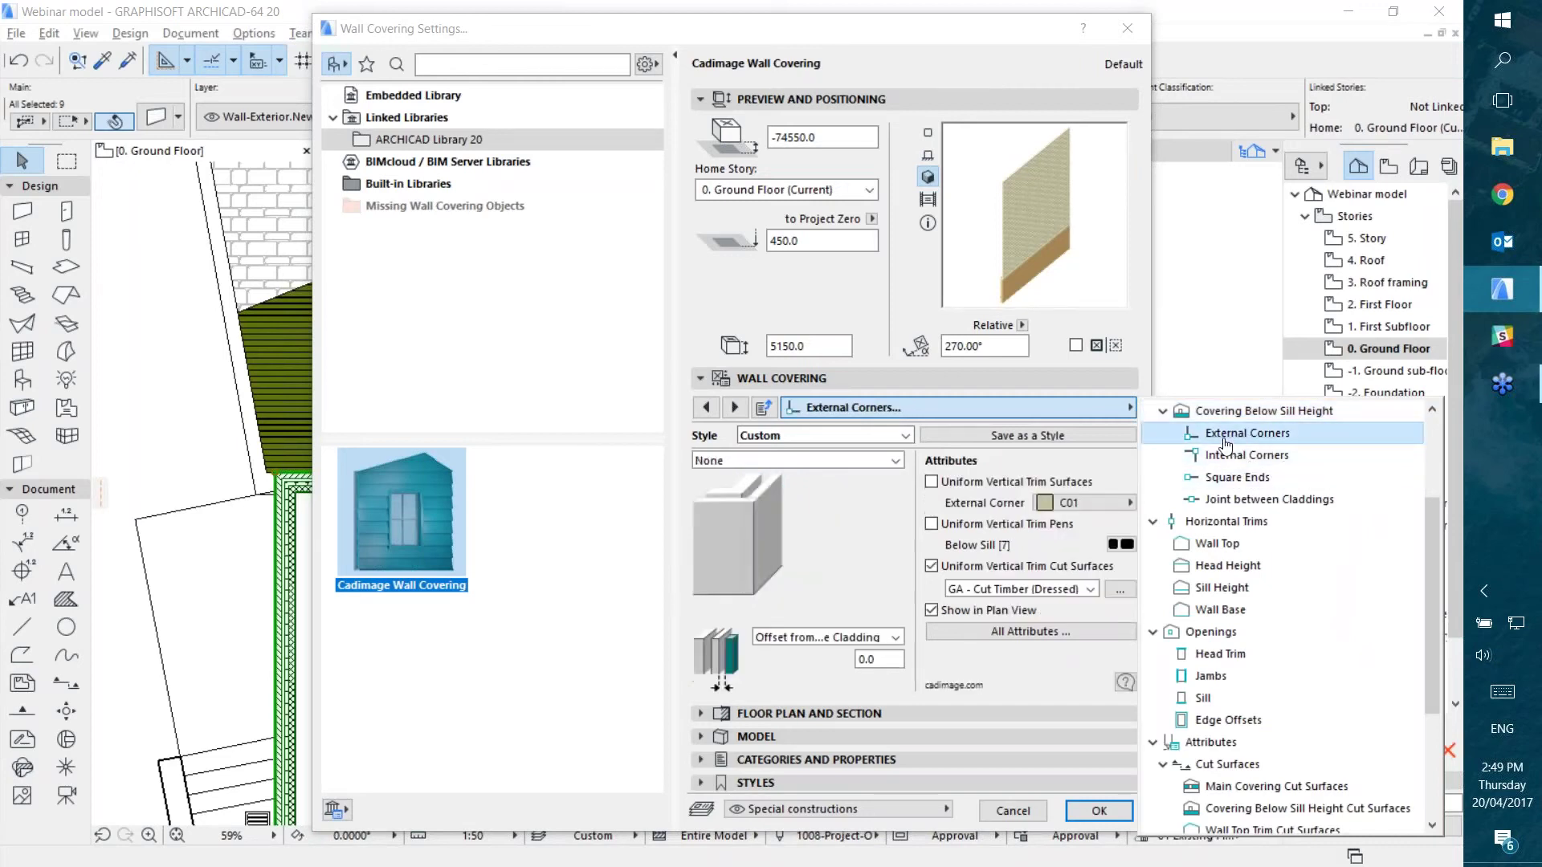
click(774, 462)
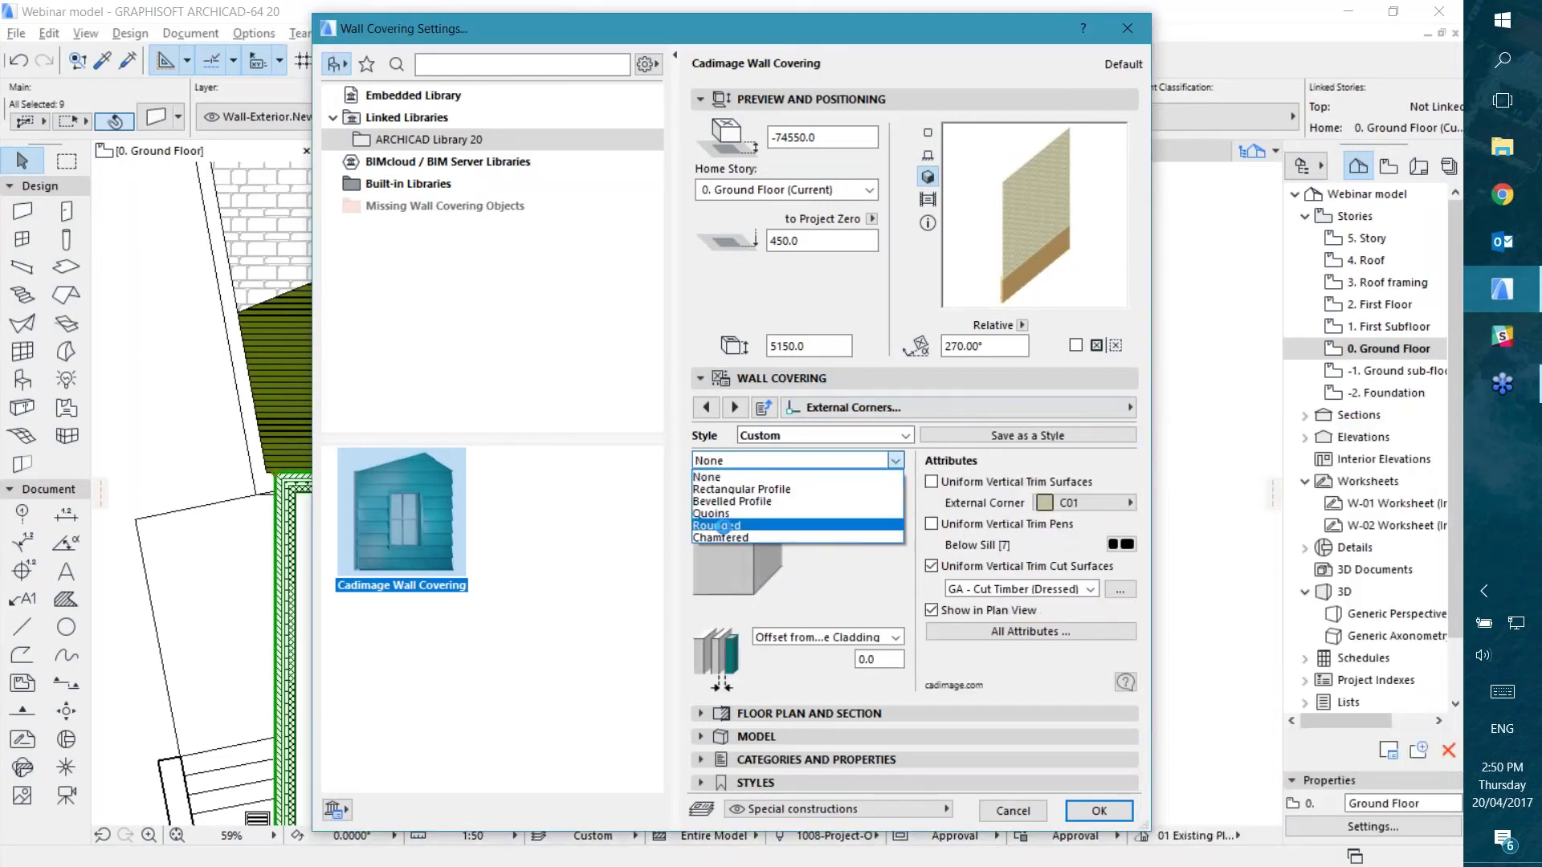
click(763, 504)
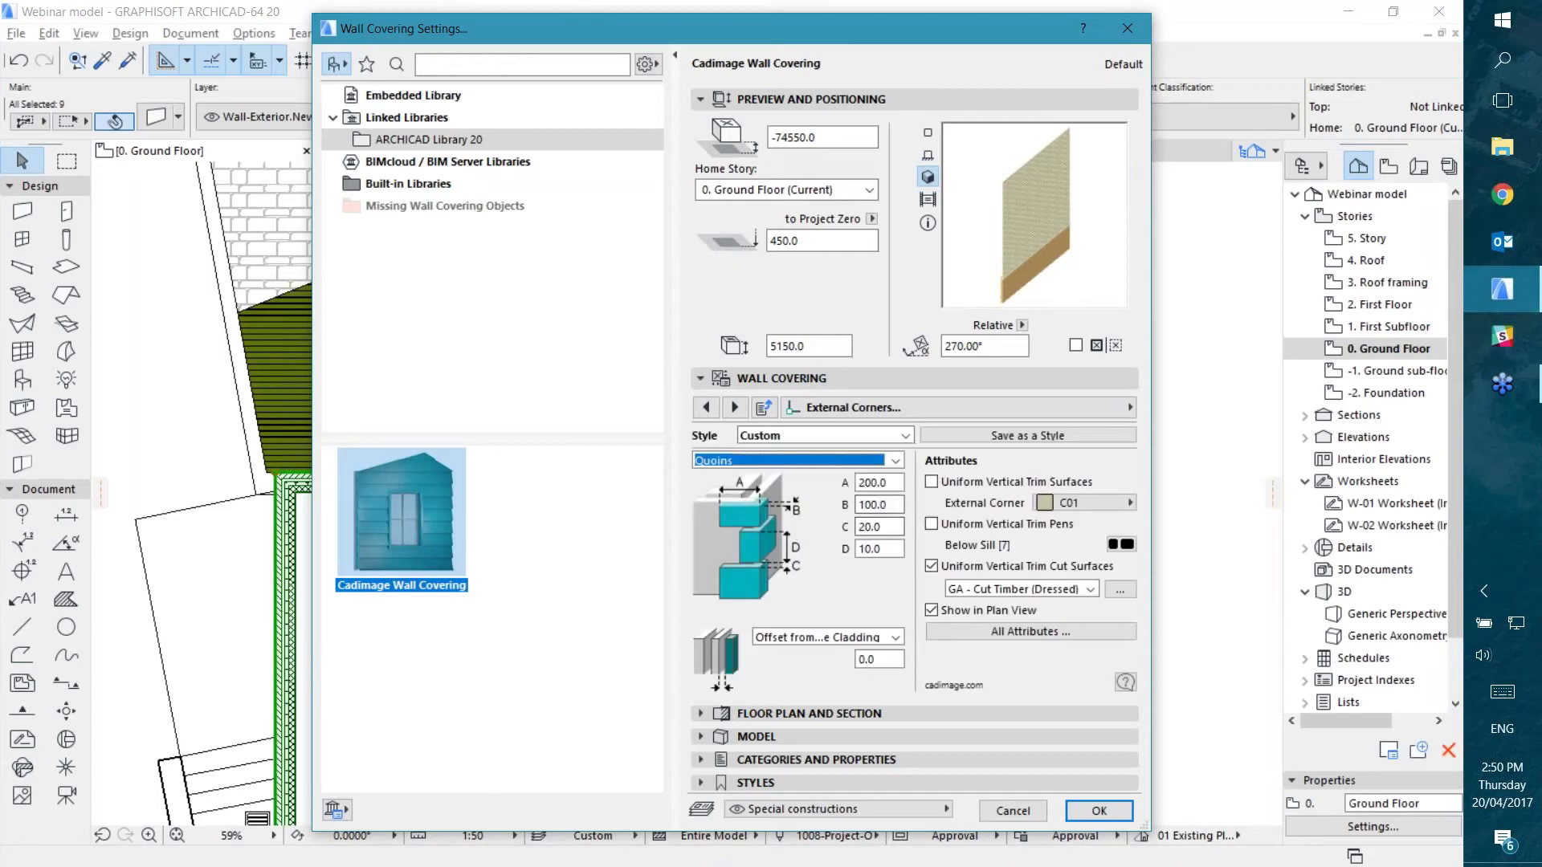
Step: Try Sill Profile for the wall top horizontal trim and return the type to None
click(933, 403)
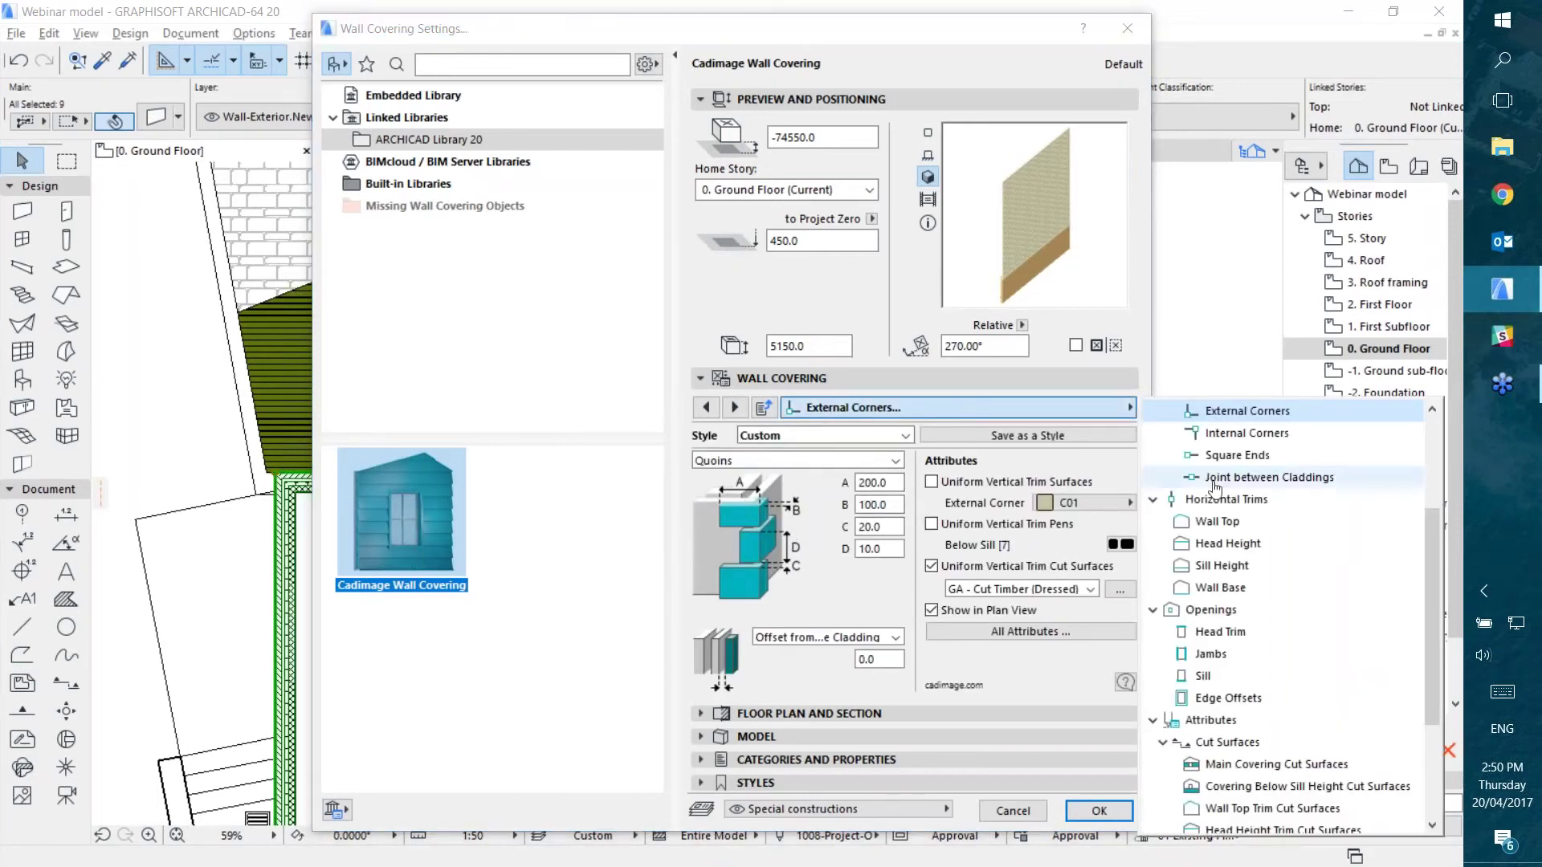
click(1217, 500)
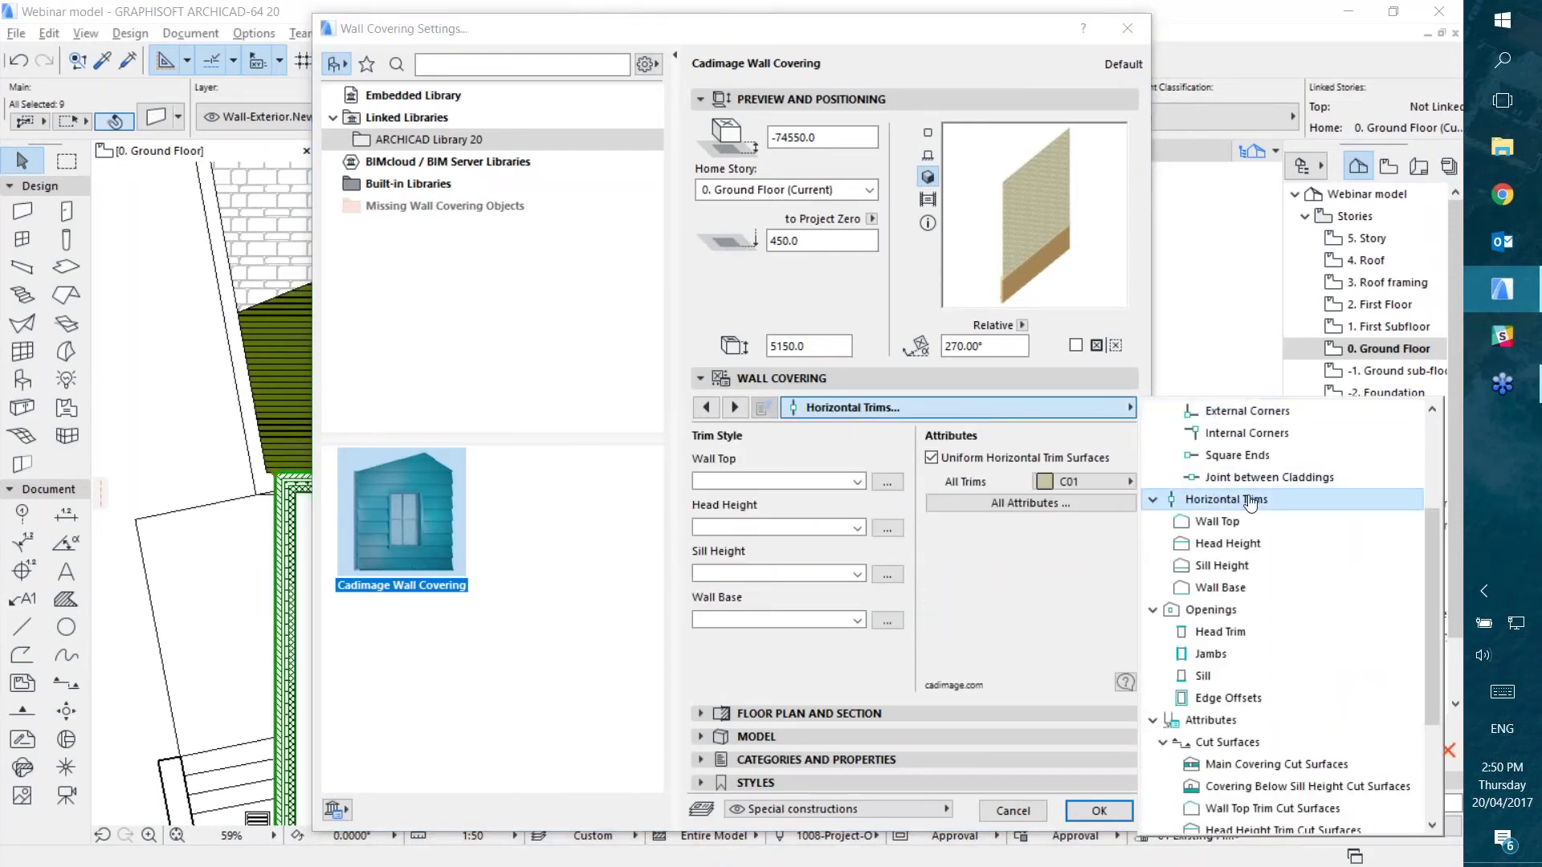
click(989, 571)
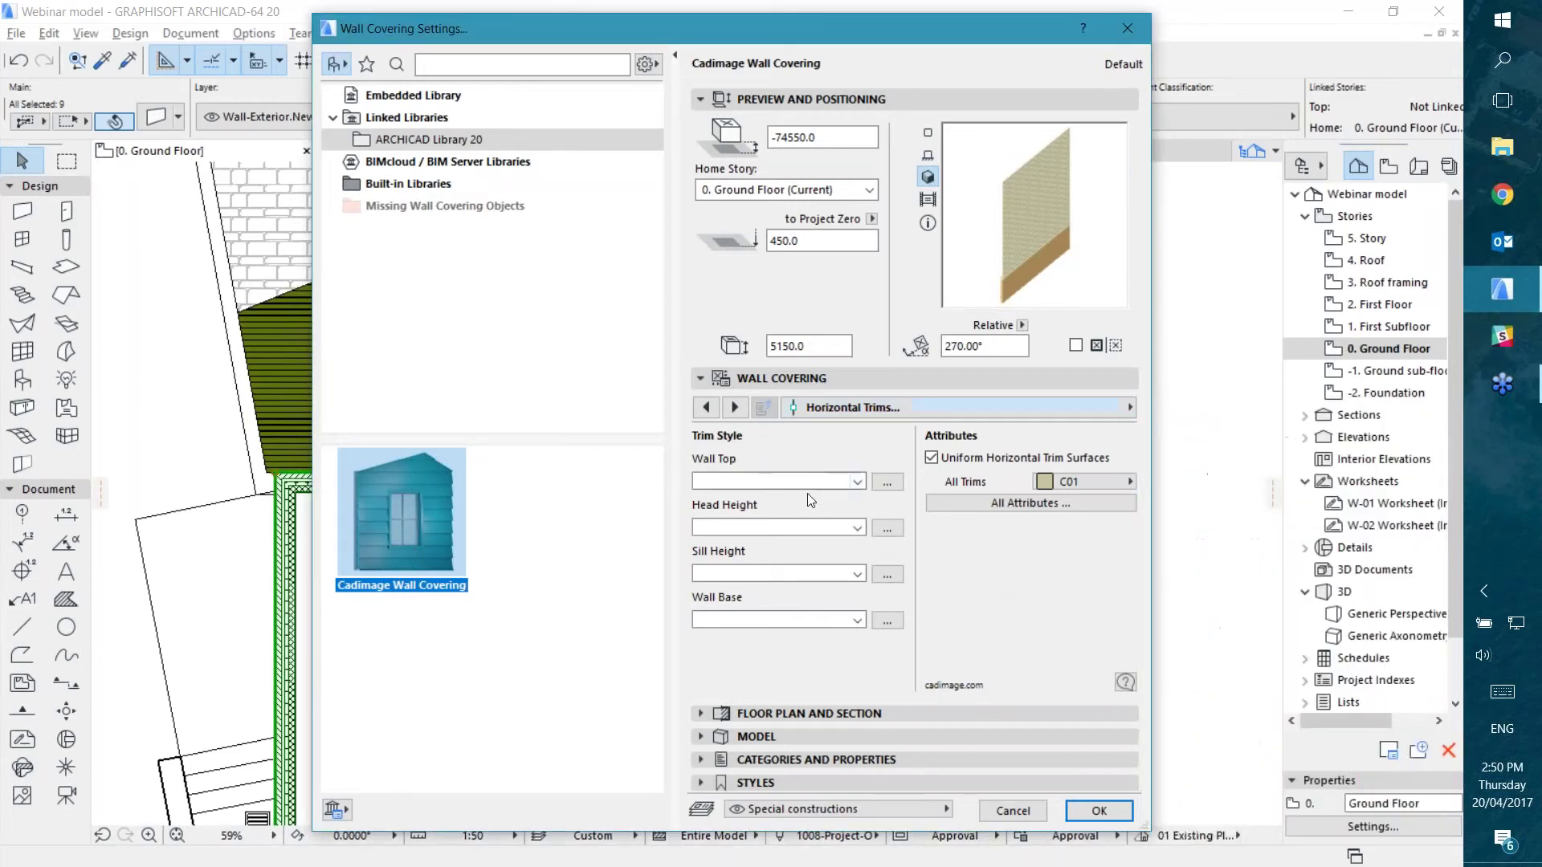
click(886, 481)
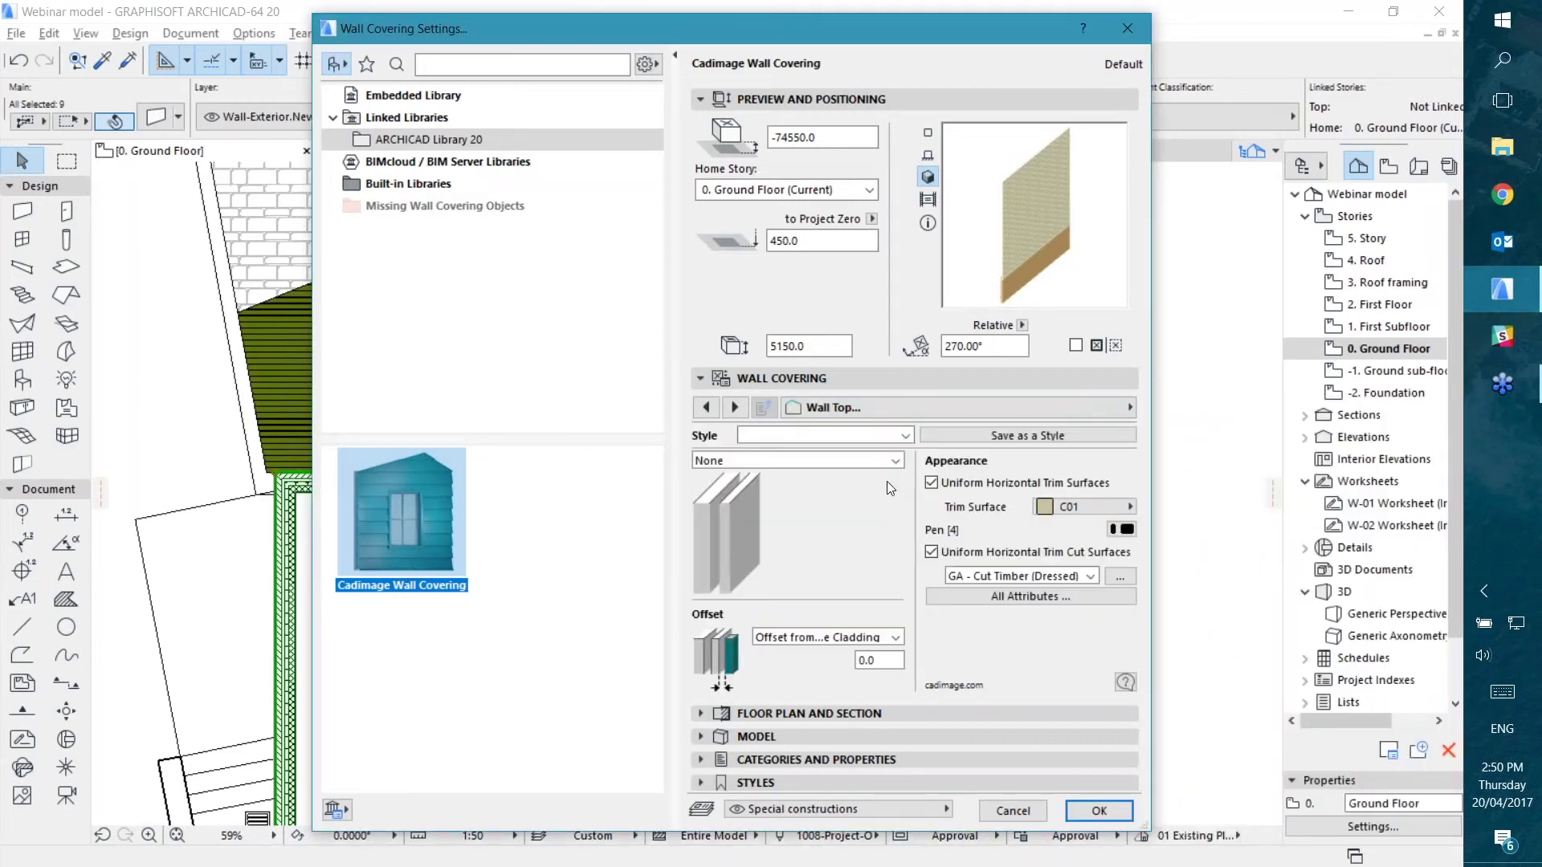
click(758, 460)
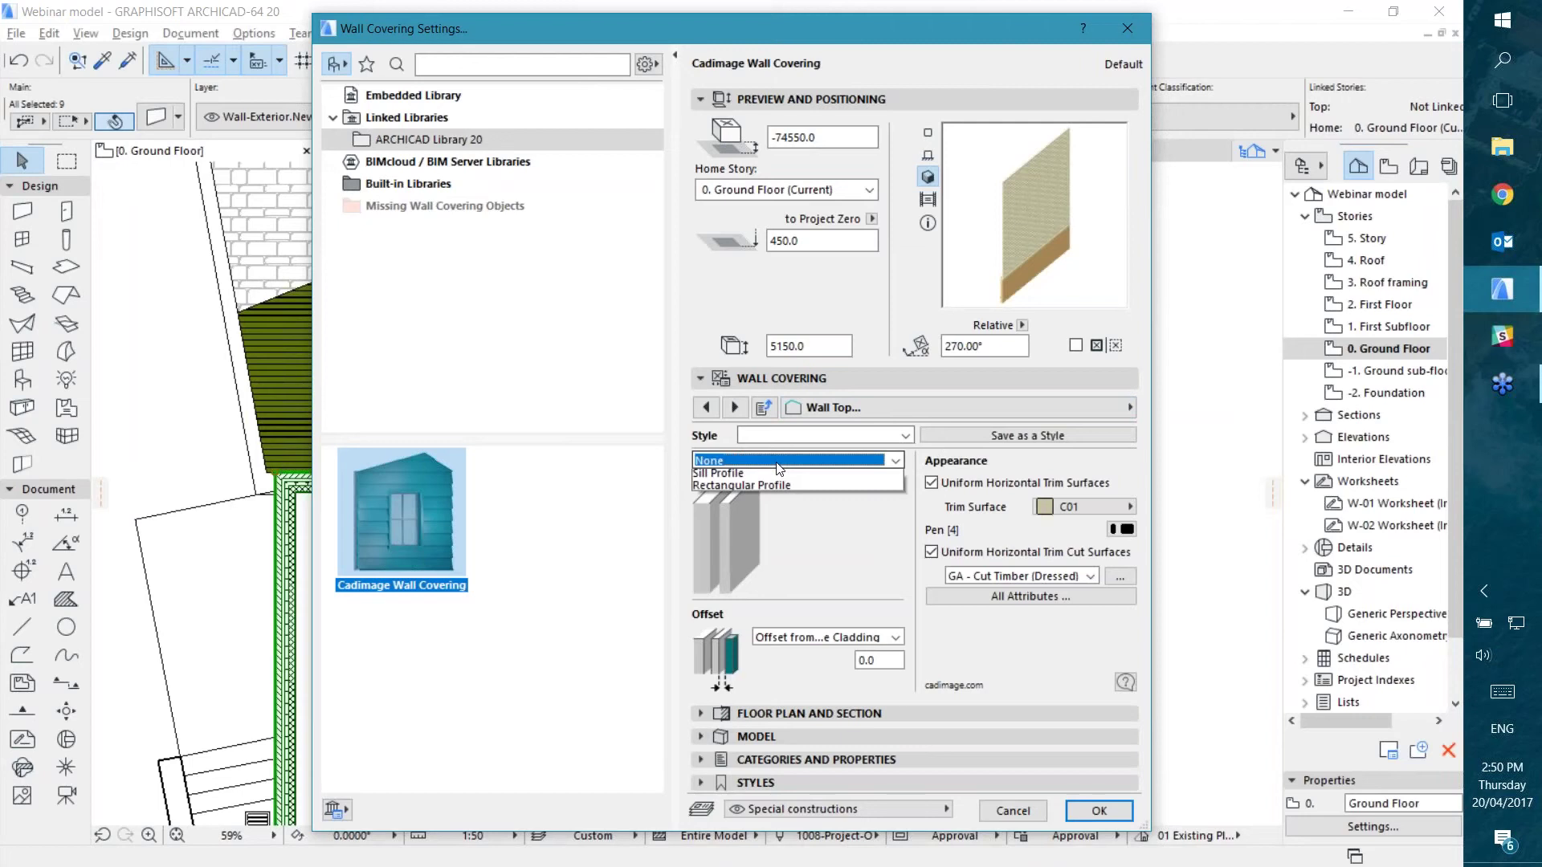
click(739, 490)
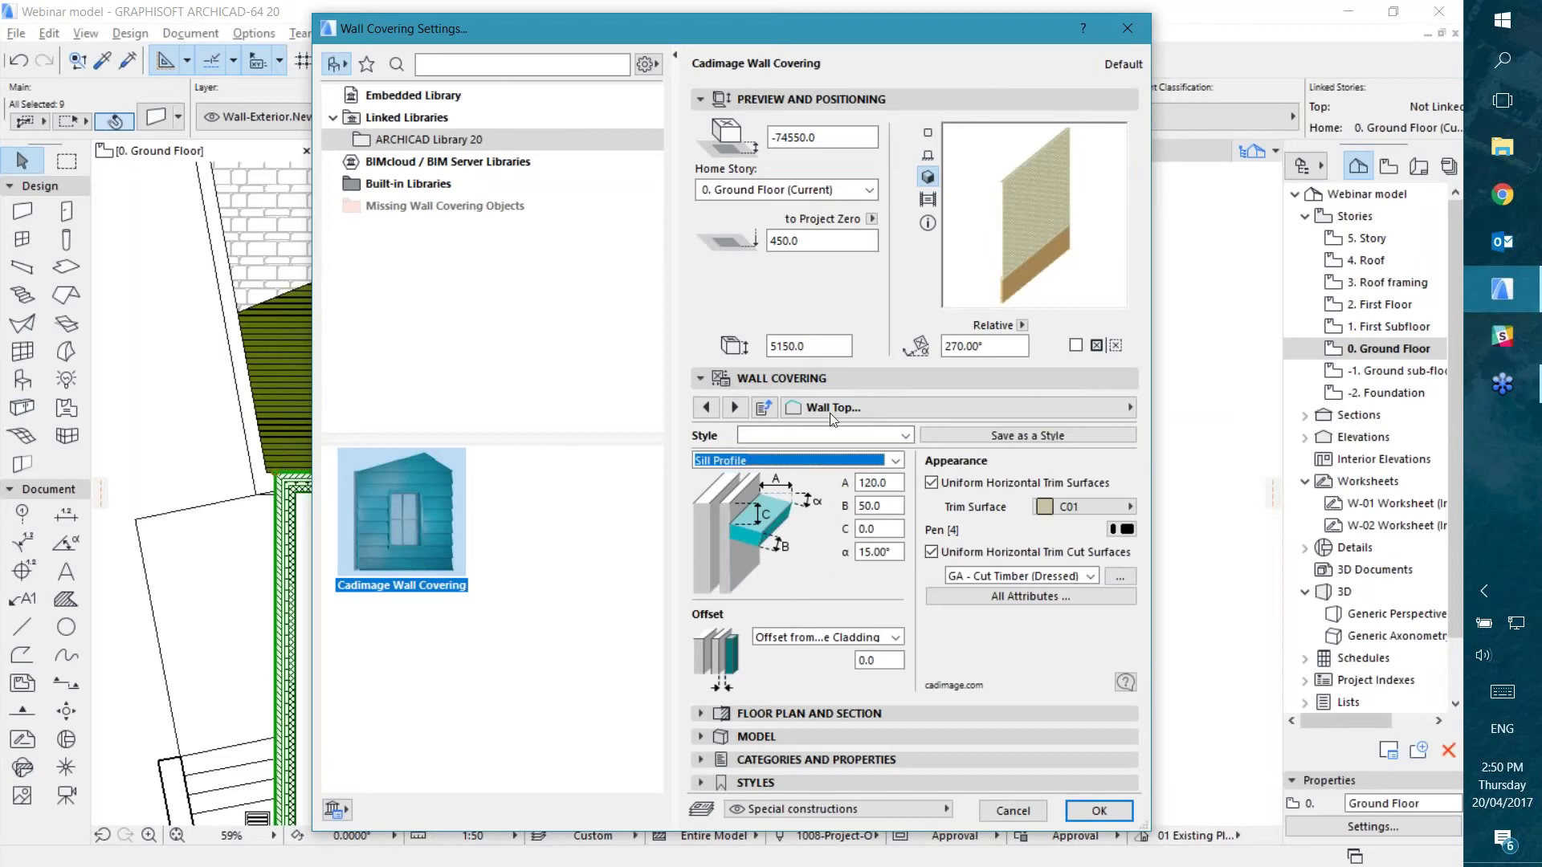
click(768, 463)
click(751, 473)
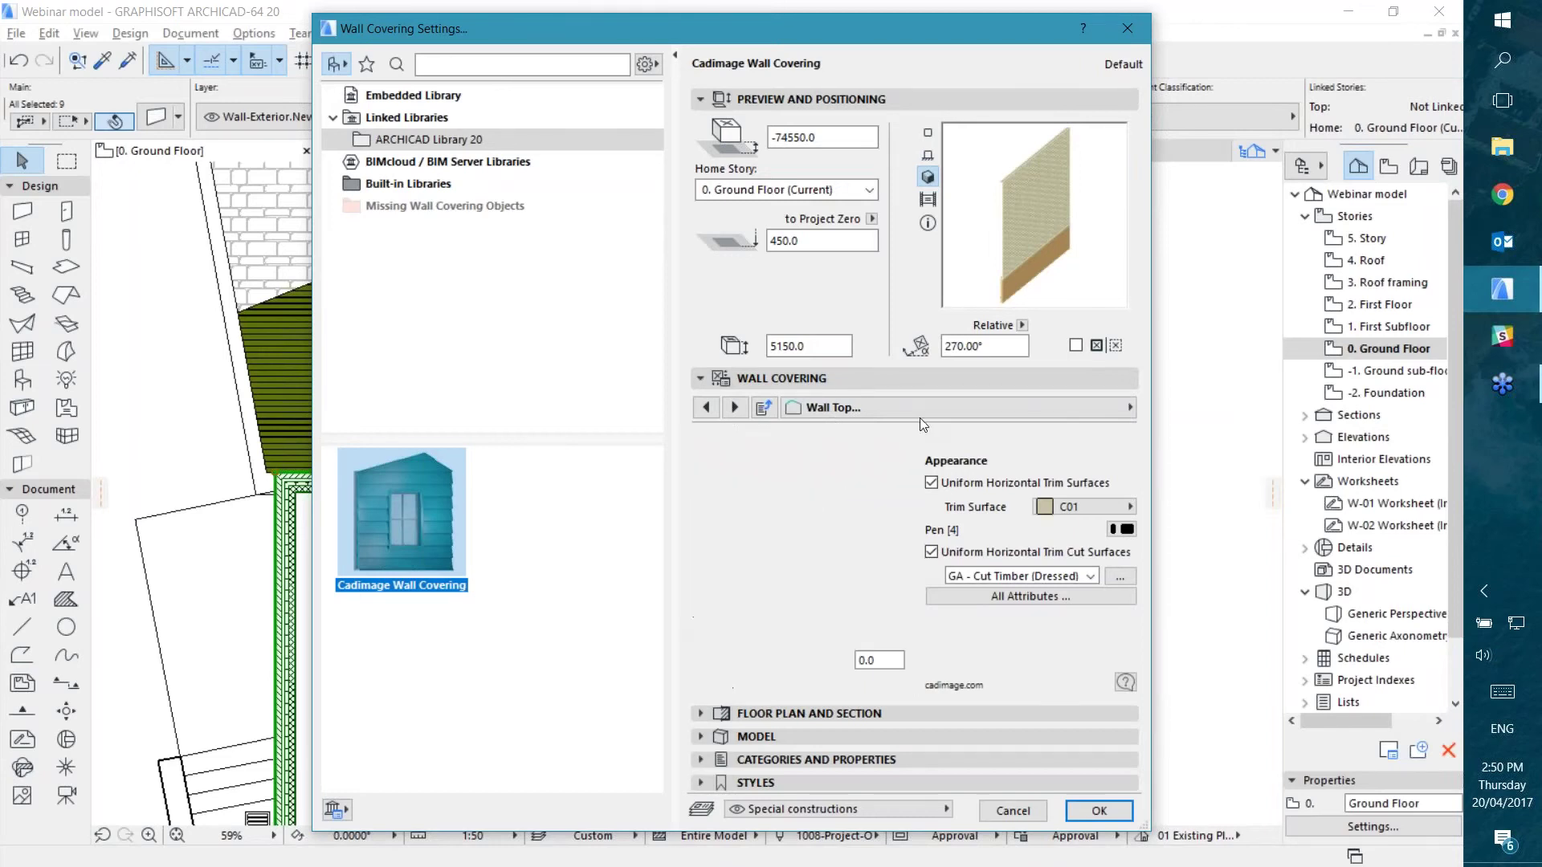
Step: Review the opening settings for head trim, jambs, sill and edge offsets
click(958, 403)
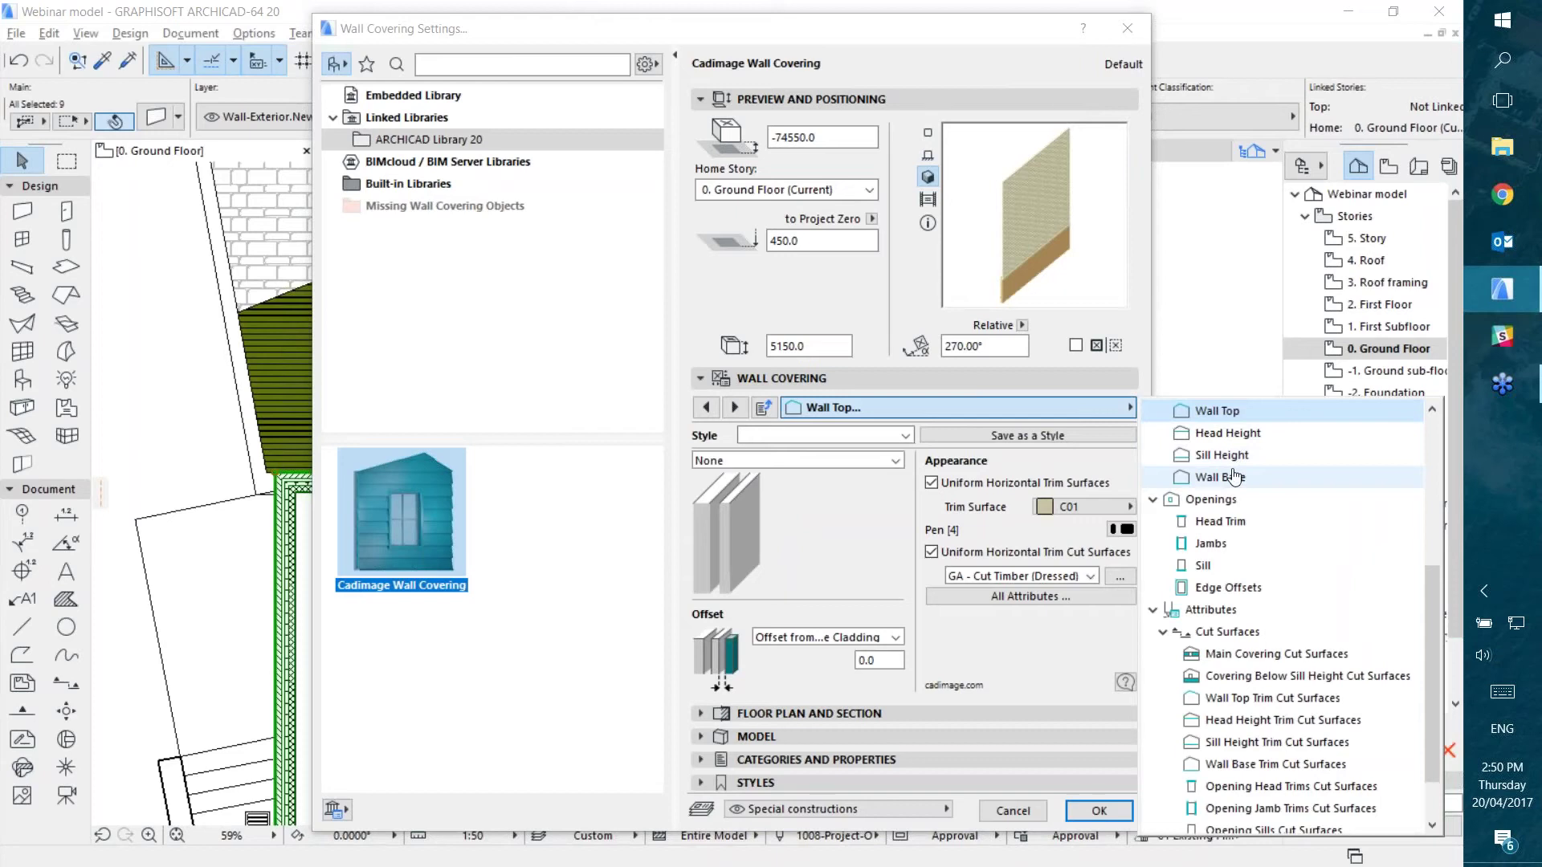
click(1216, 499)
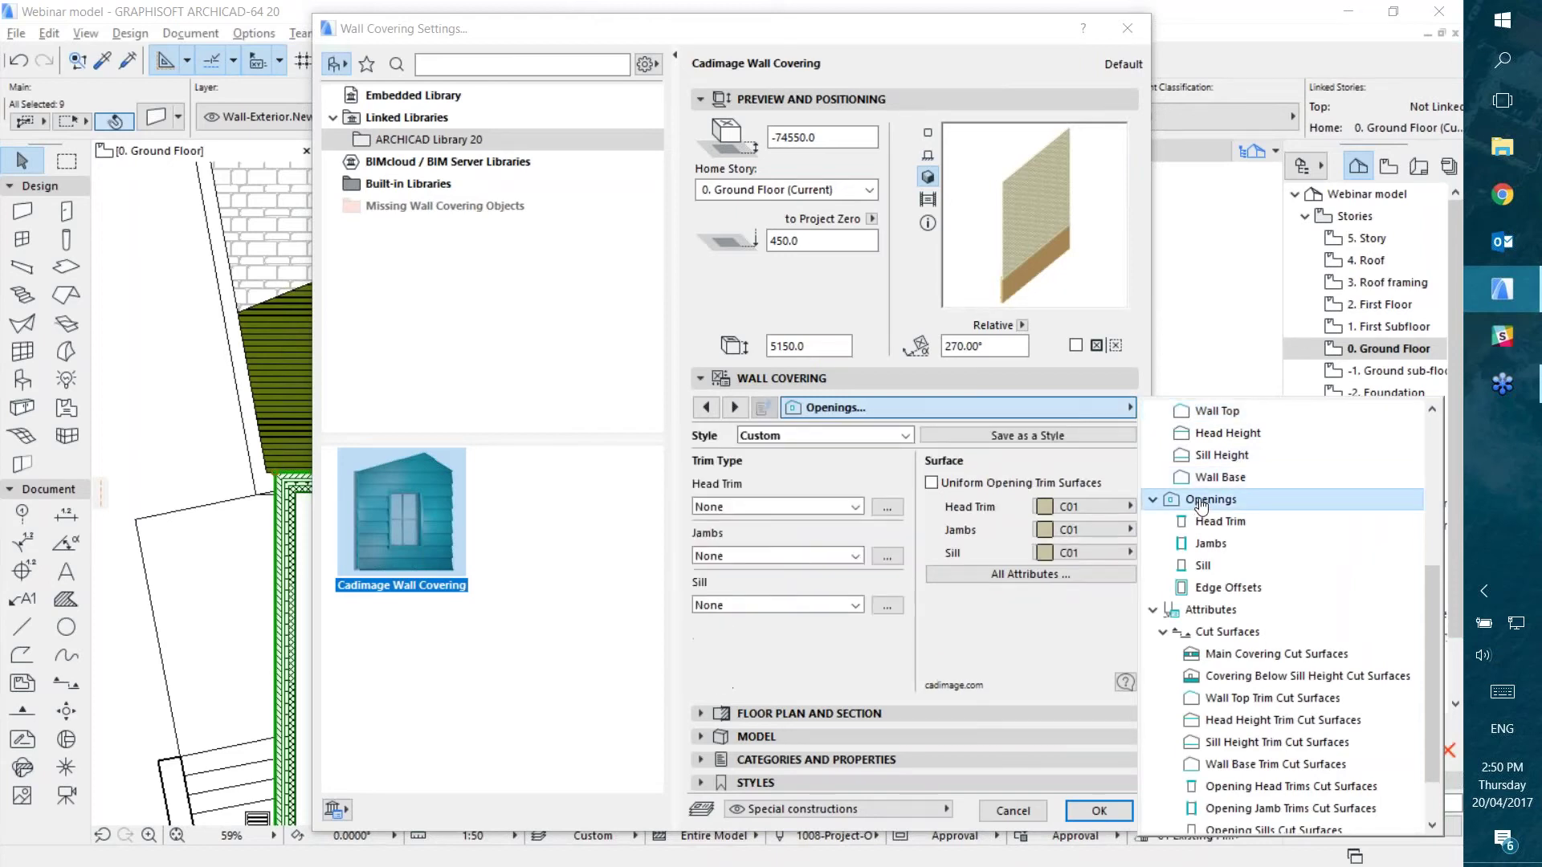
click(1217, 524)
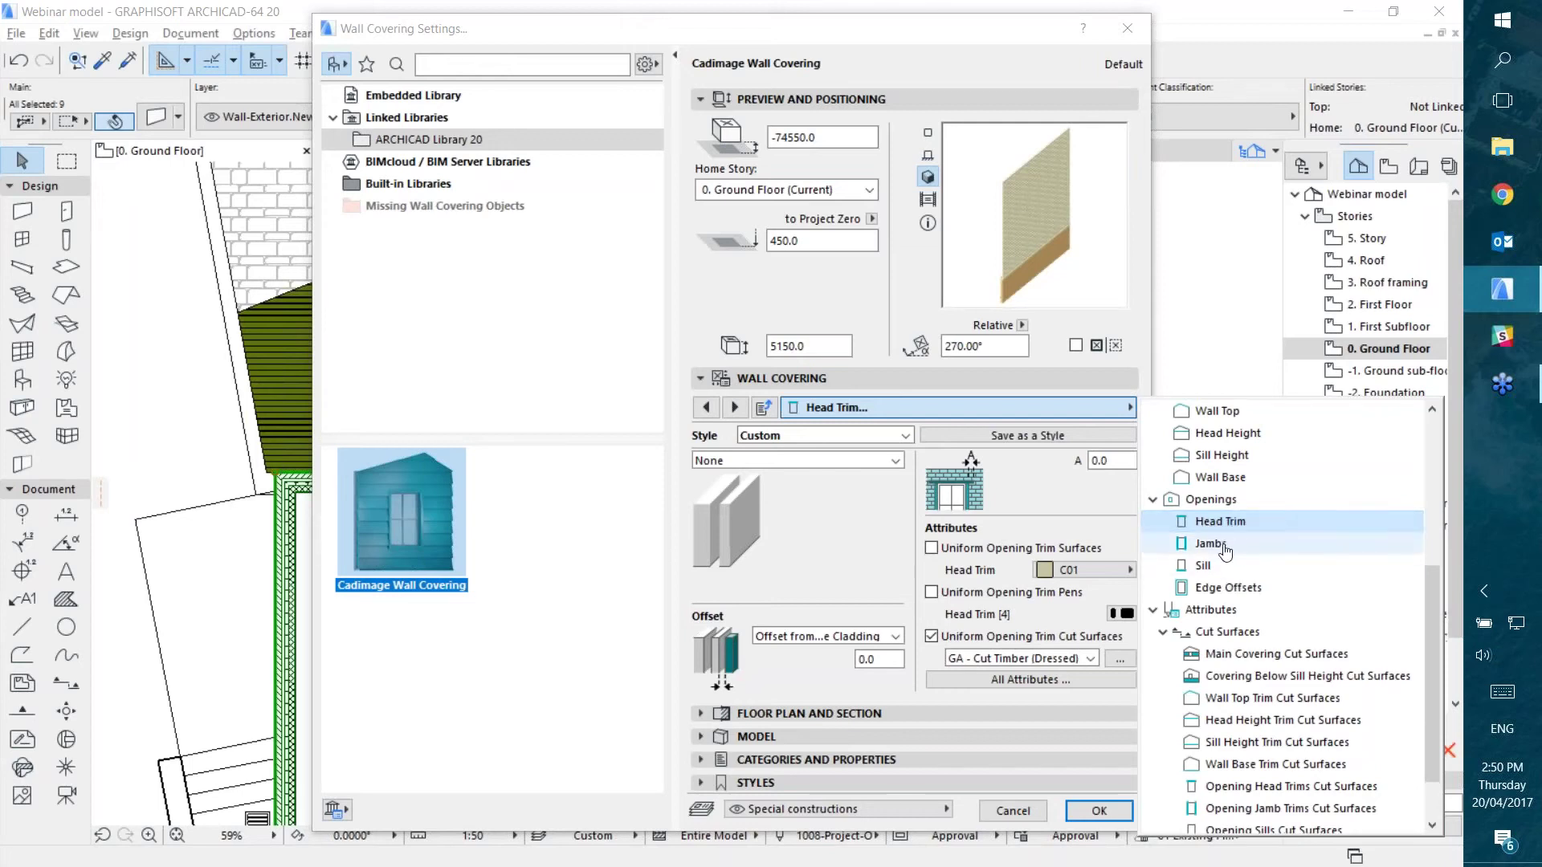
click(1234, 587)
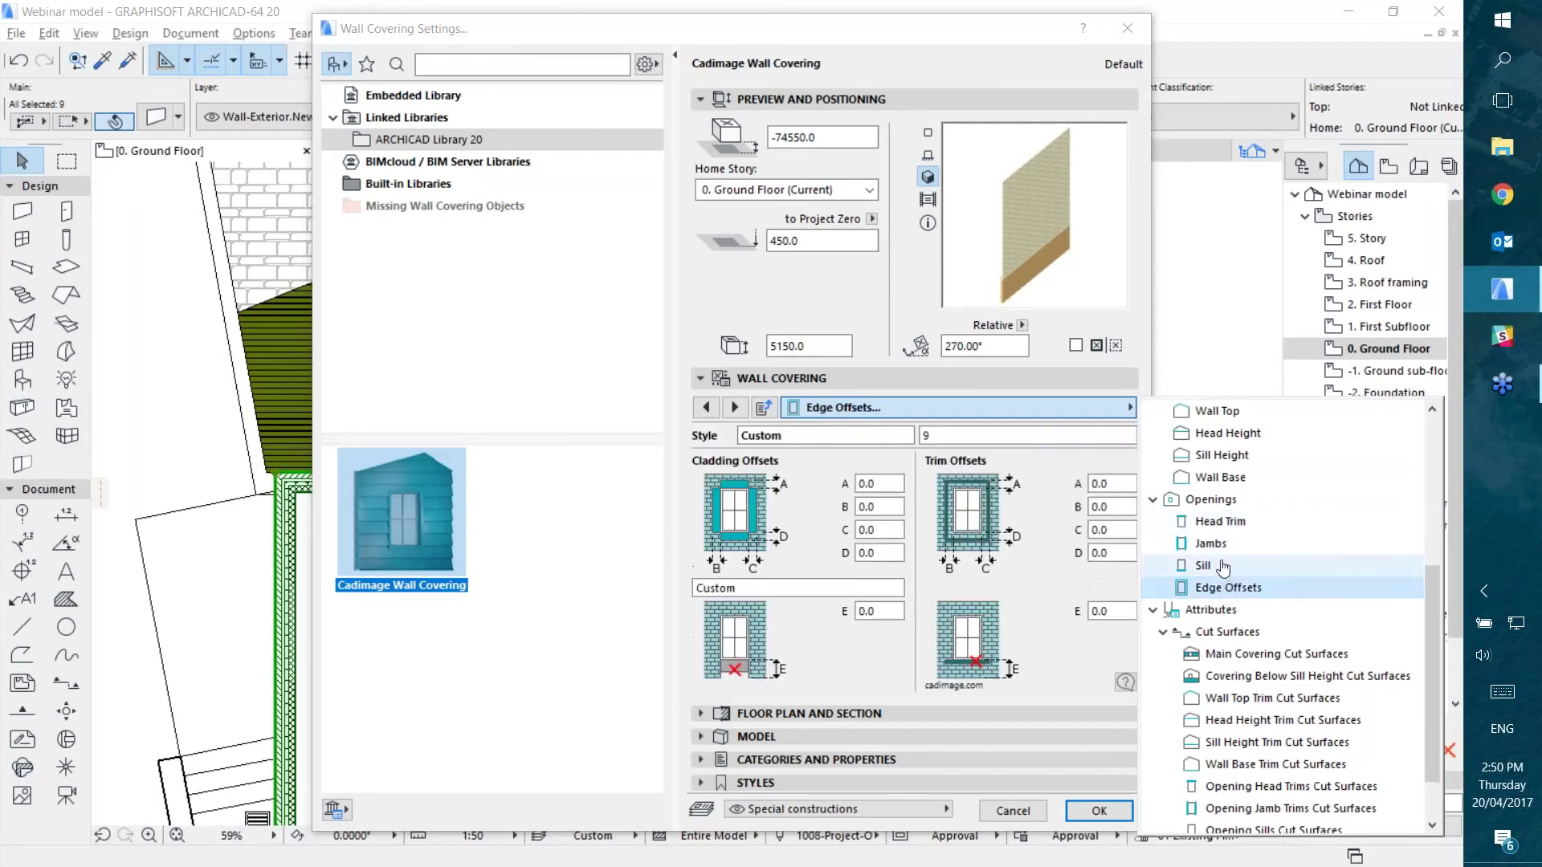
click(1229, 566)
click(1237, 544)
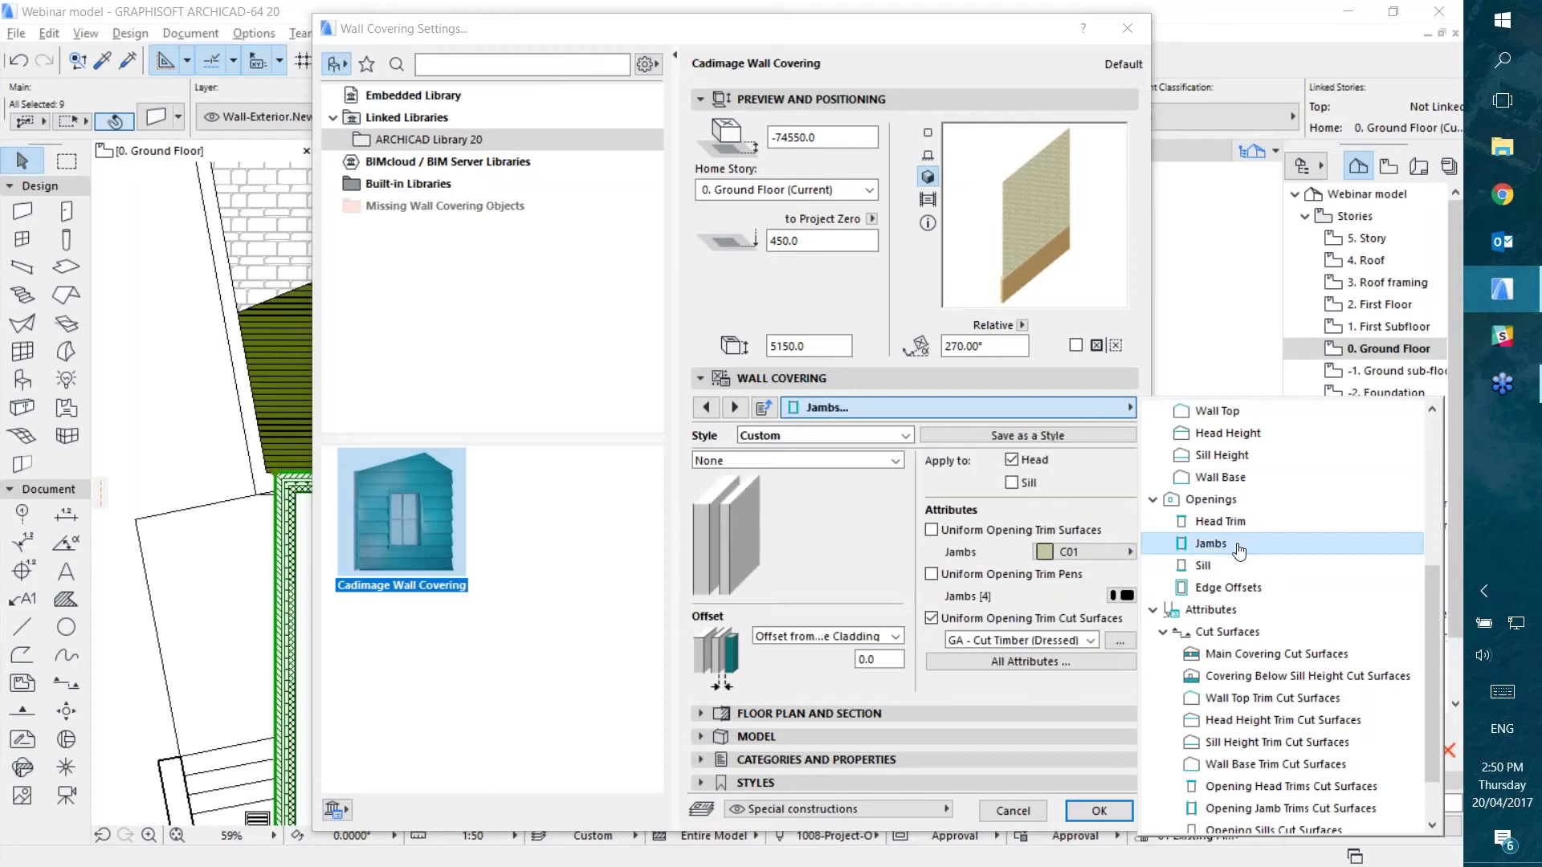
click(803, 460)
click(846, 436)
click(846, 436)
click(851, 432)
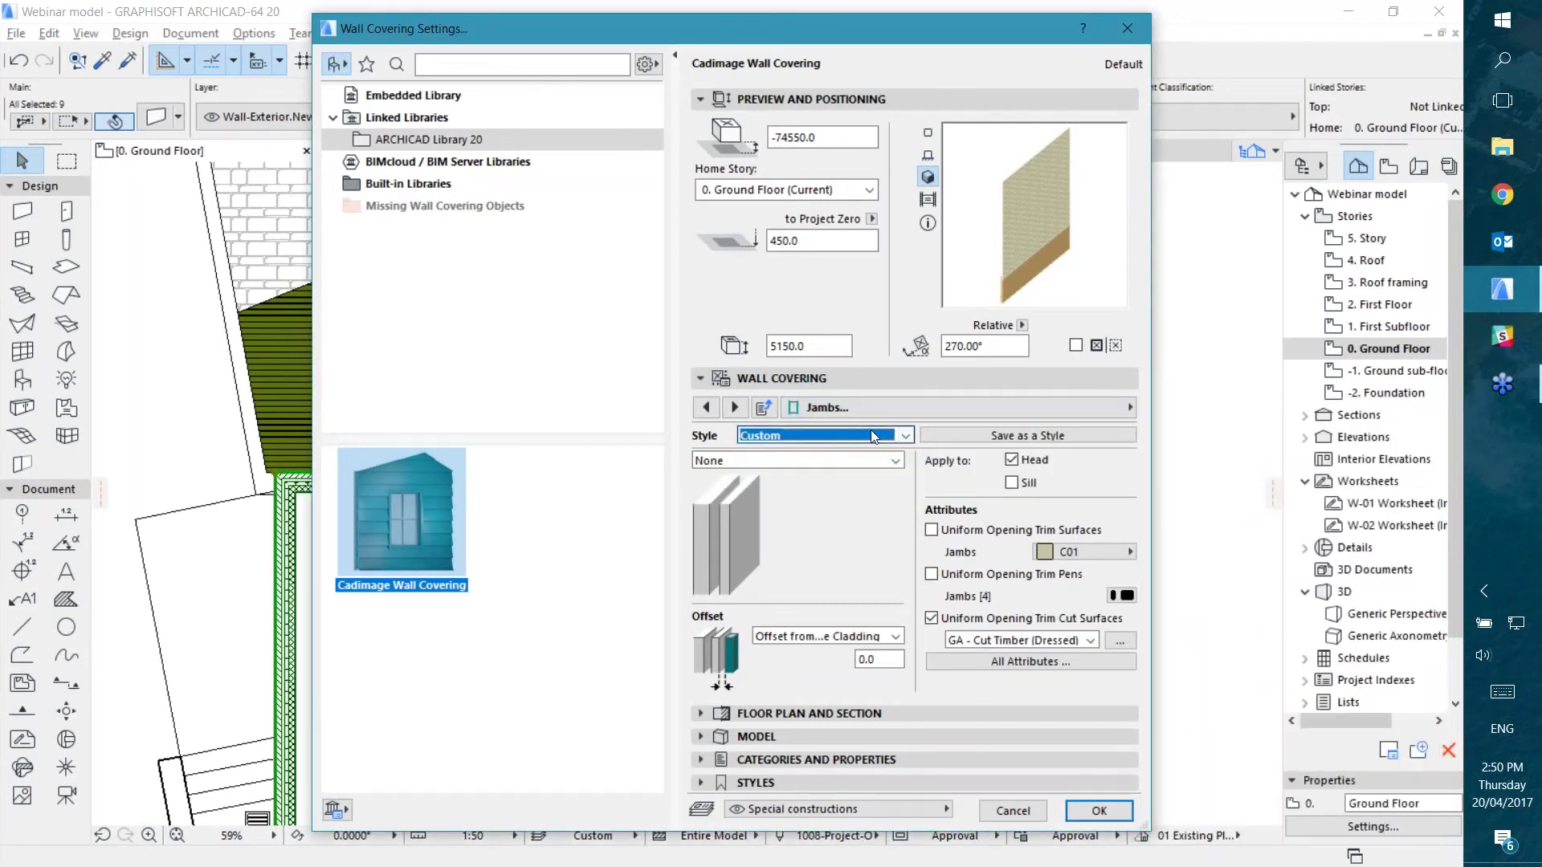
Step: Try Rectangular Profile for the openings' head trim and return the type to None
click(901, 407)
key(Up)
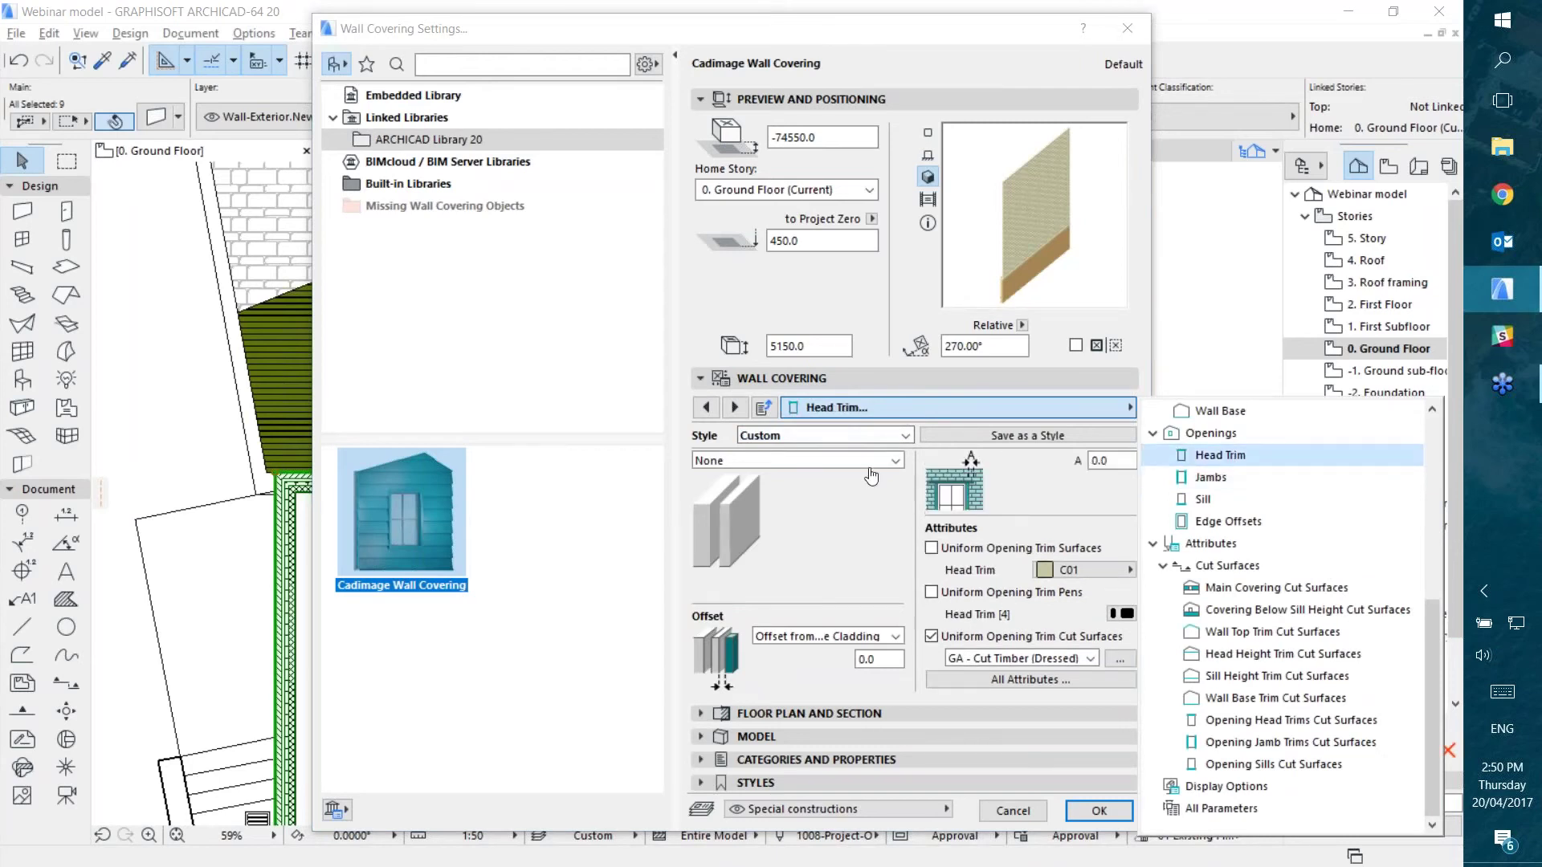
click(871, 476)
click(841, 466)
click(789, 499)
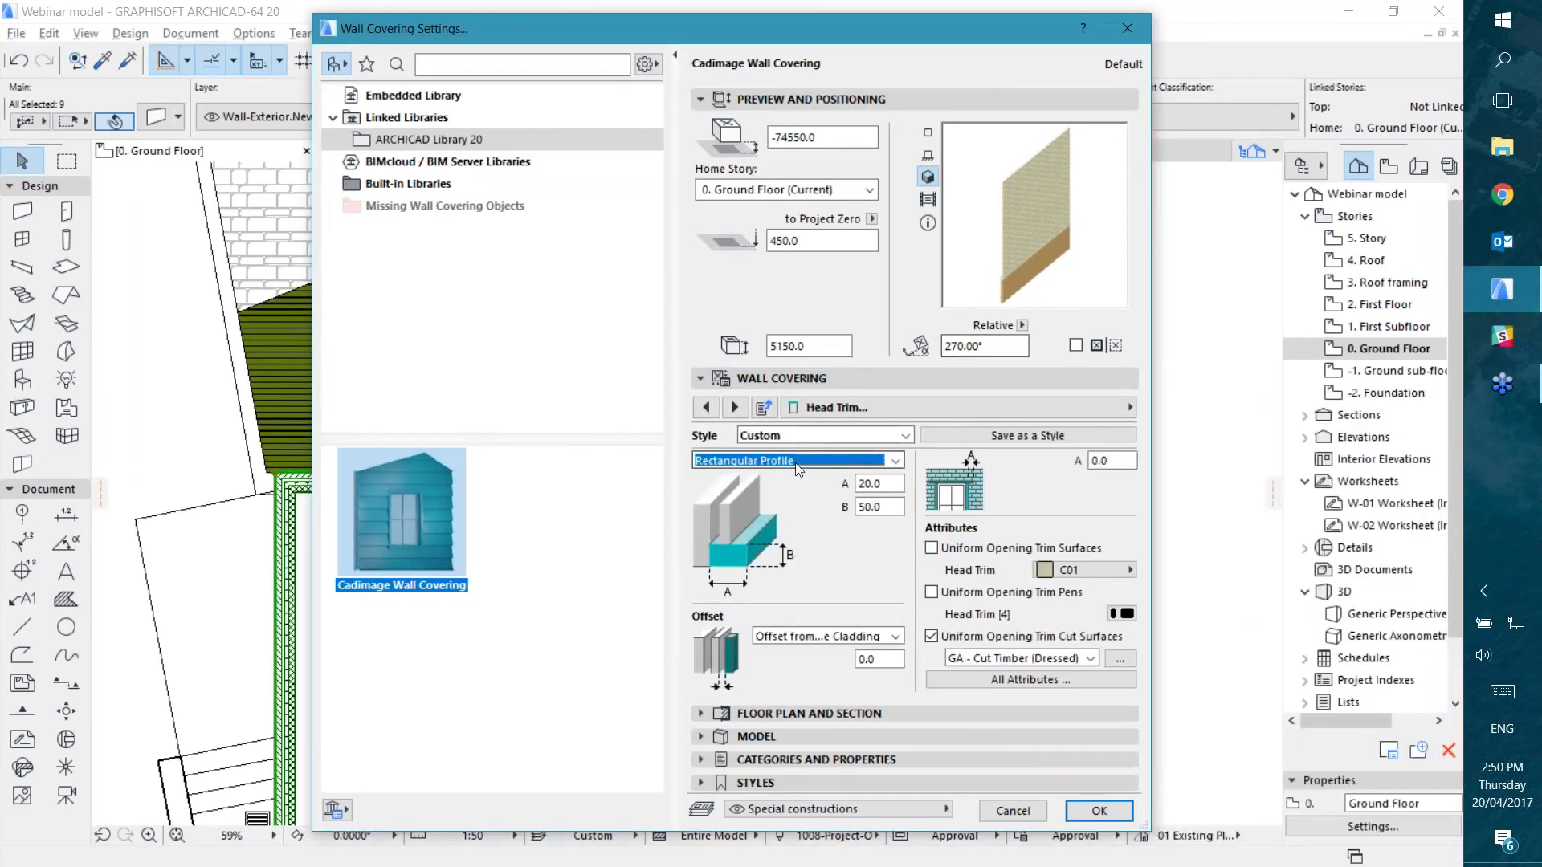
click(798, 469)
click(795, 476)
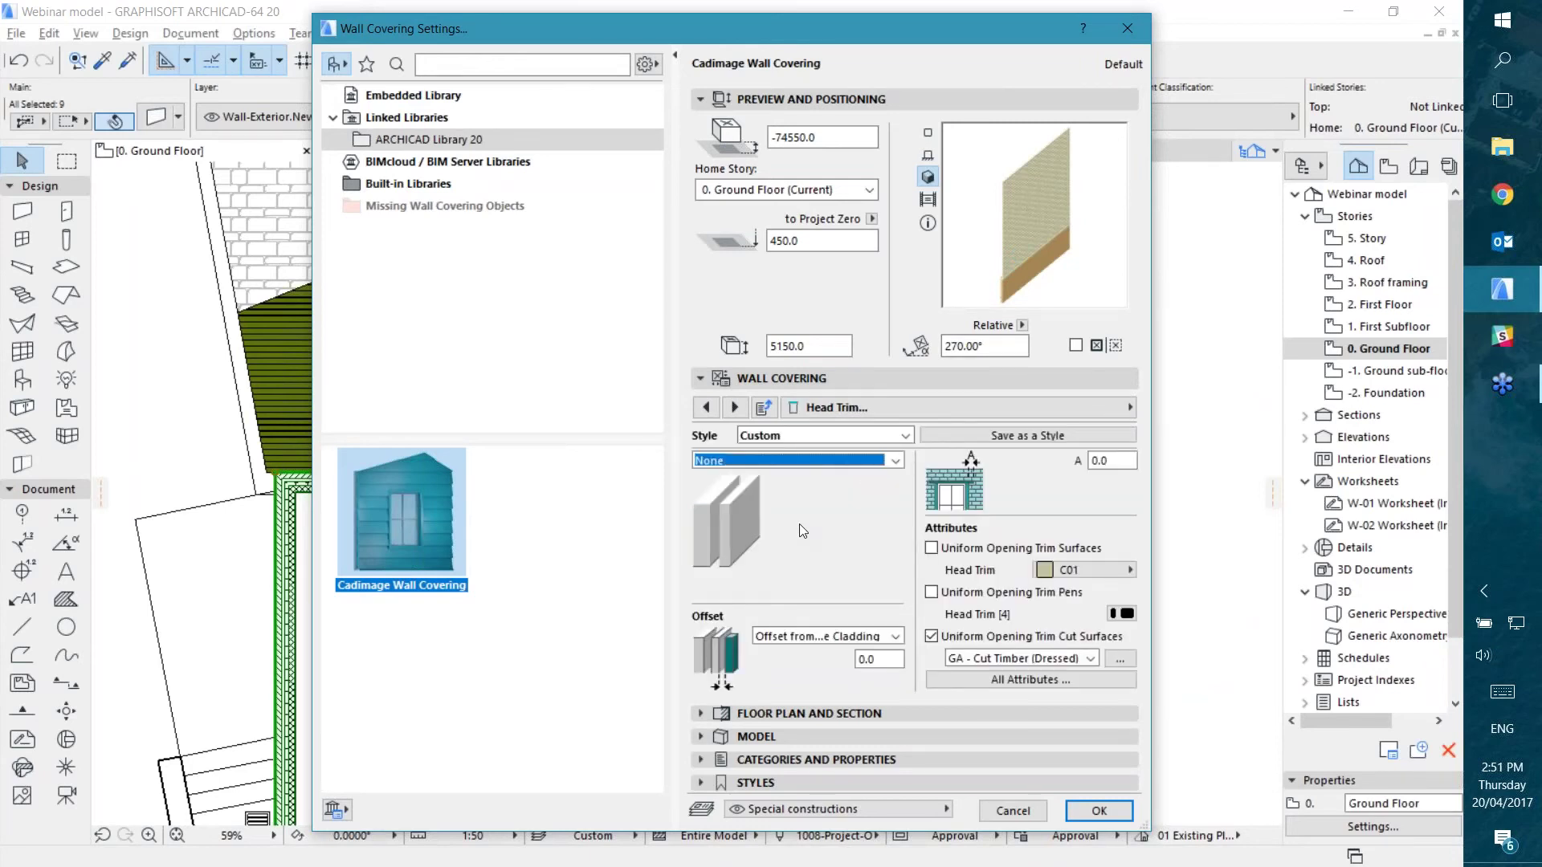
Step: Review the covering's surface attributes and the cut surface settings for the coverings and horizontal trims
click(957, 405)
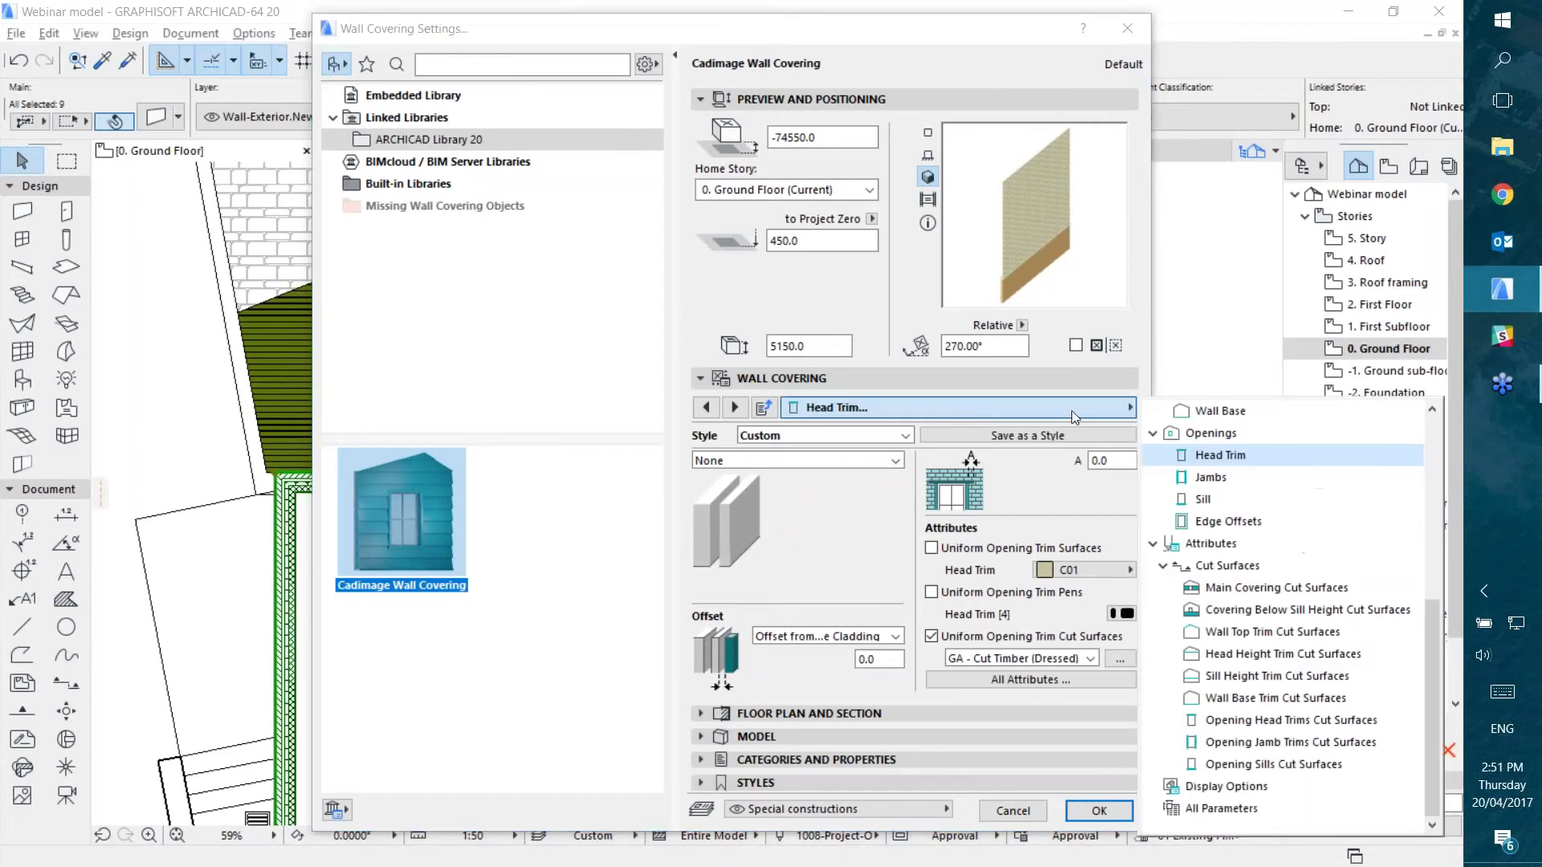
click(1237, 546)
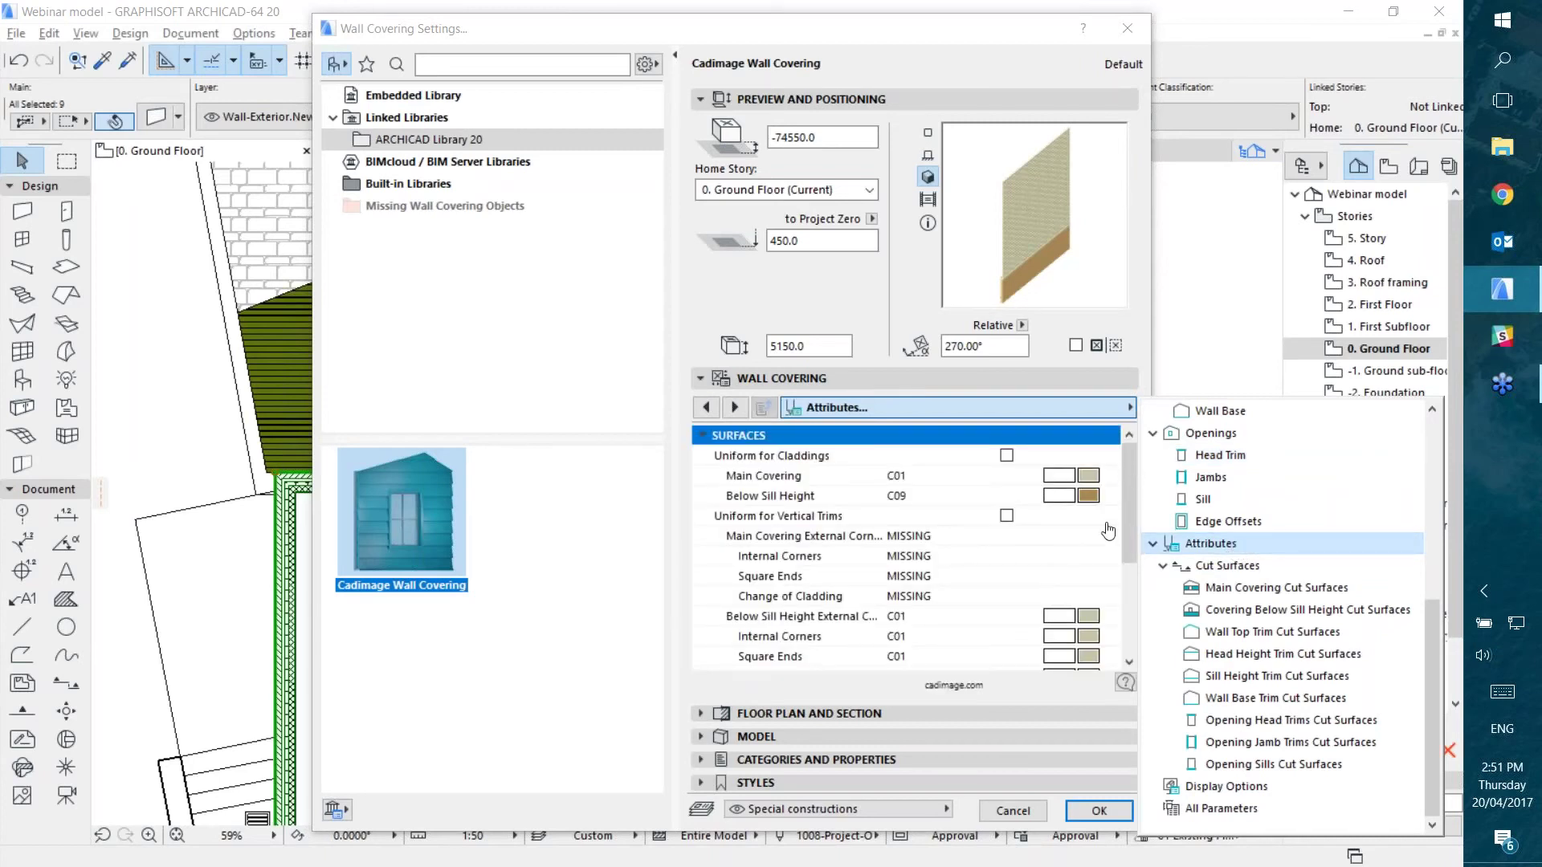
click(1276, 587)
click(1277, 610)
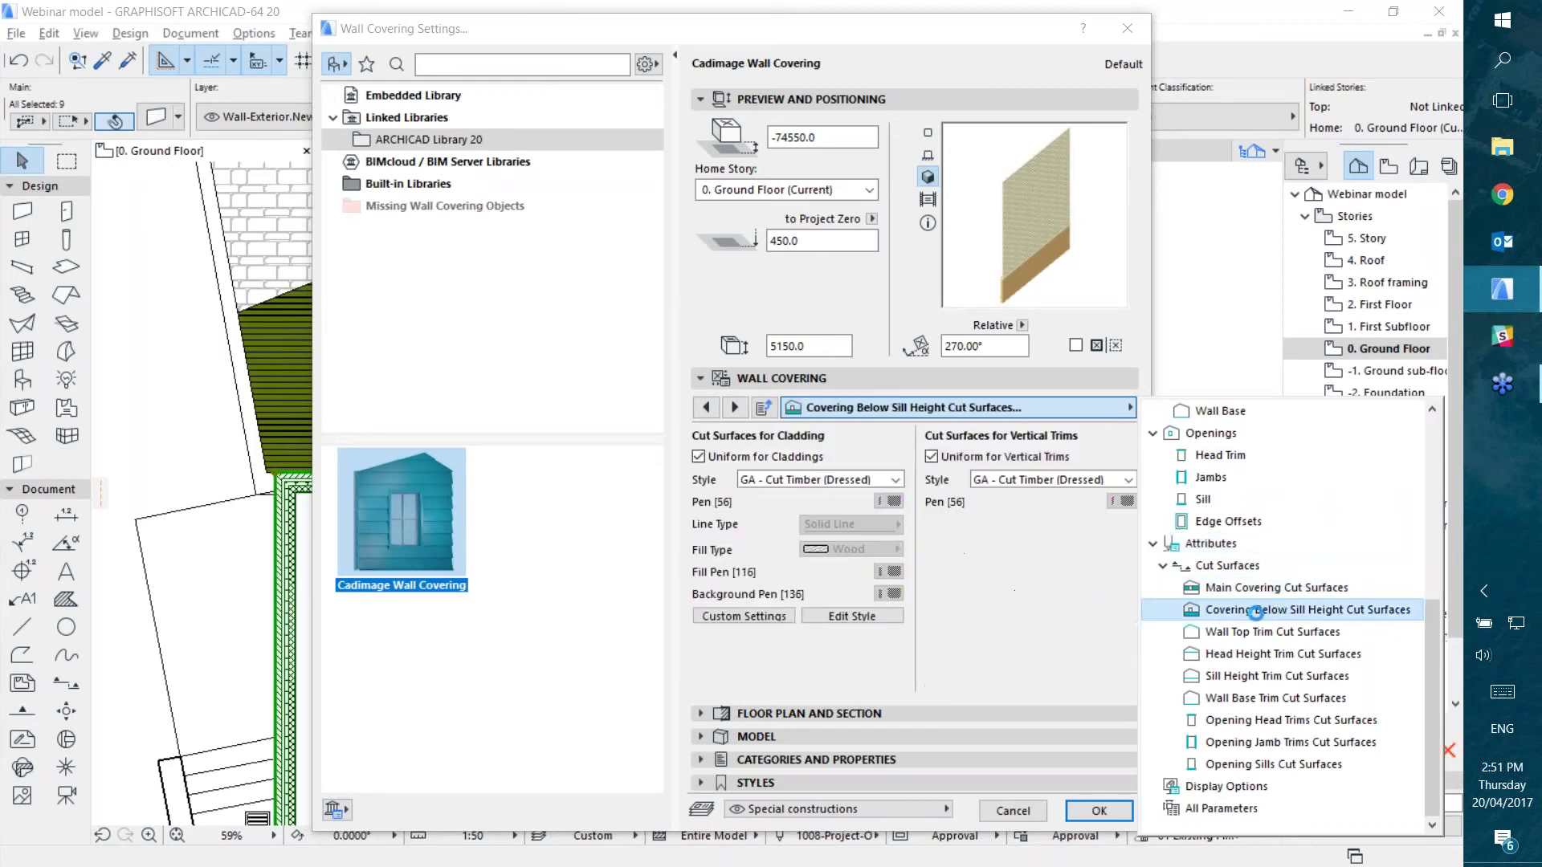
click(1276, 653)
click(1277, 676)
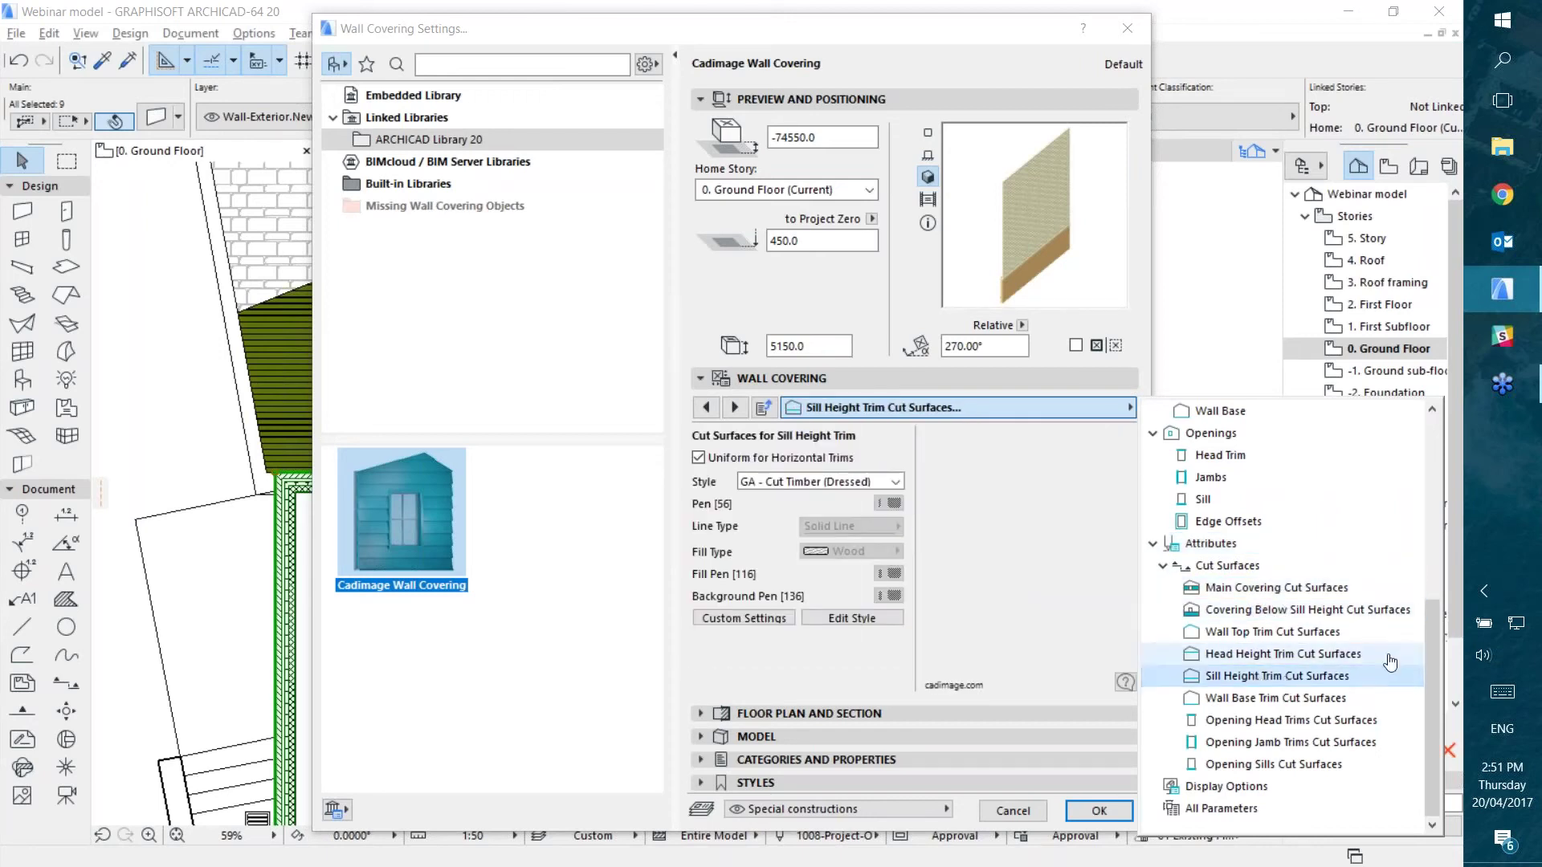
drag(1430, 642, 1429, 449)
click(1038, 484)
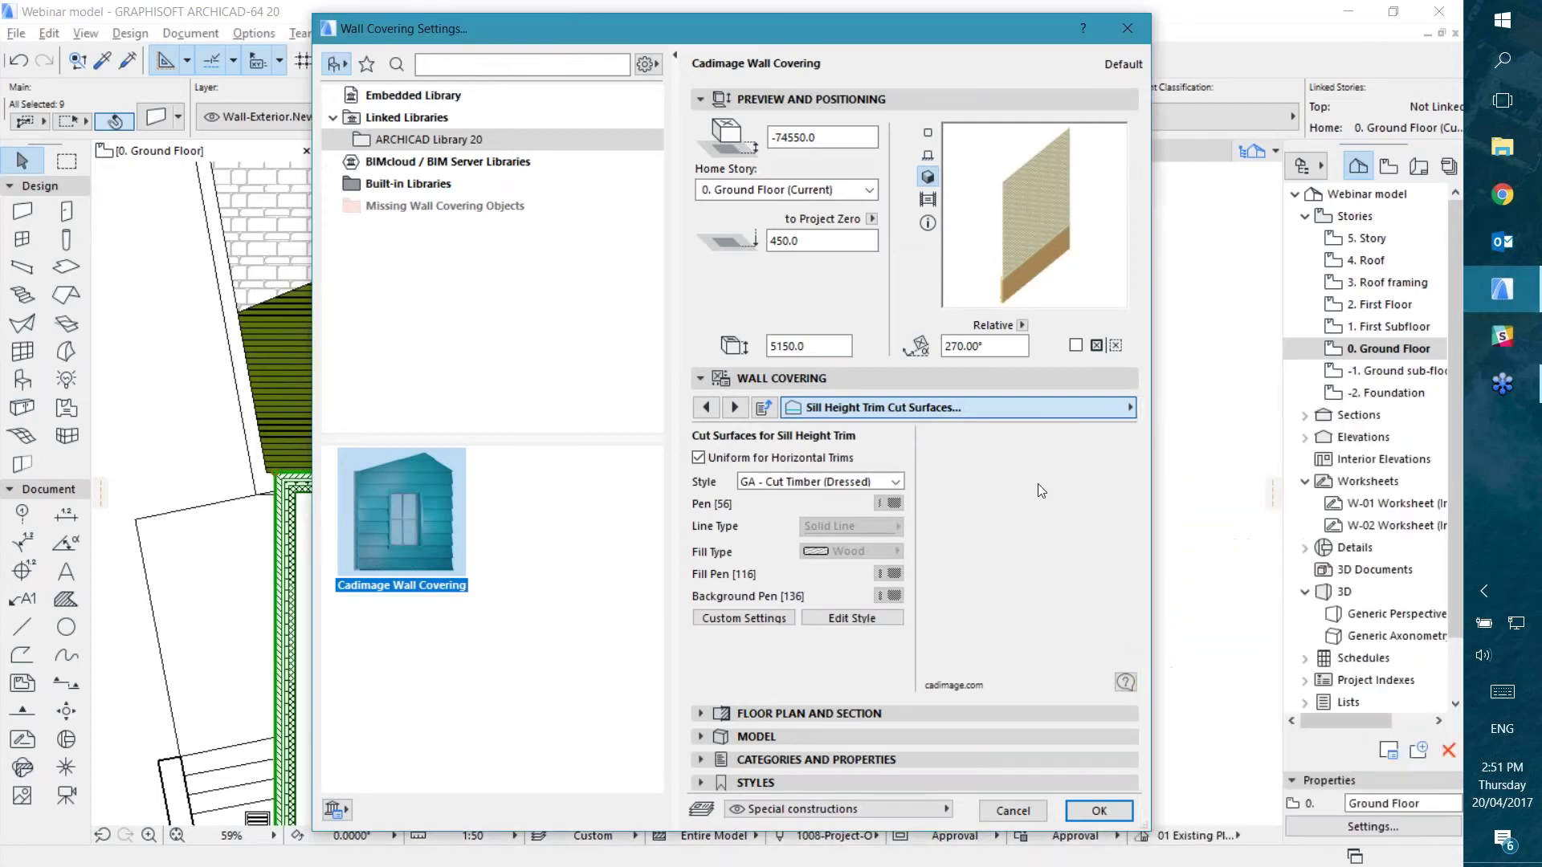
Step: Accept the wall covering settings and place the covering on the outer side of the selected exterior walls
click(1099, 810)
scroll(1003, 555, down, 3)
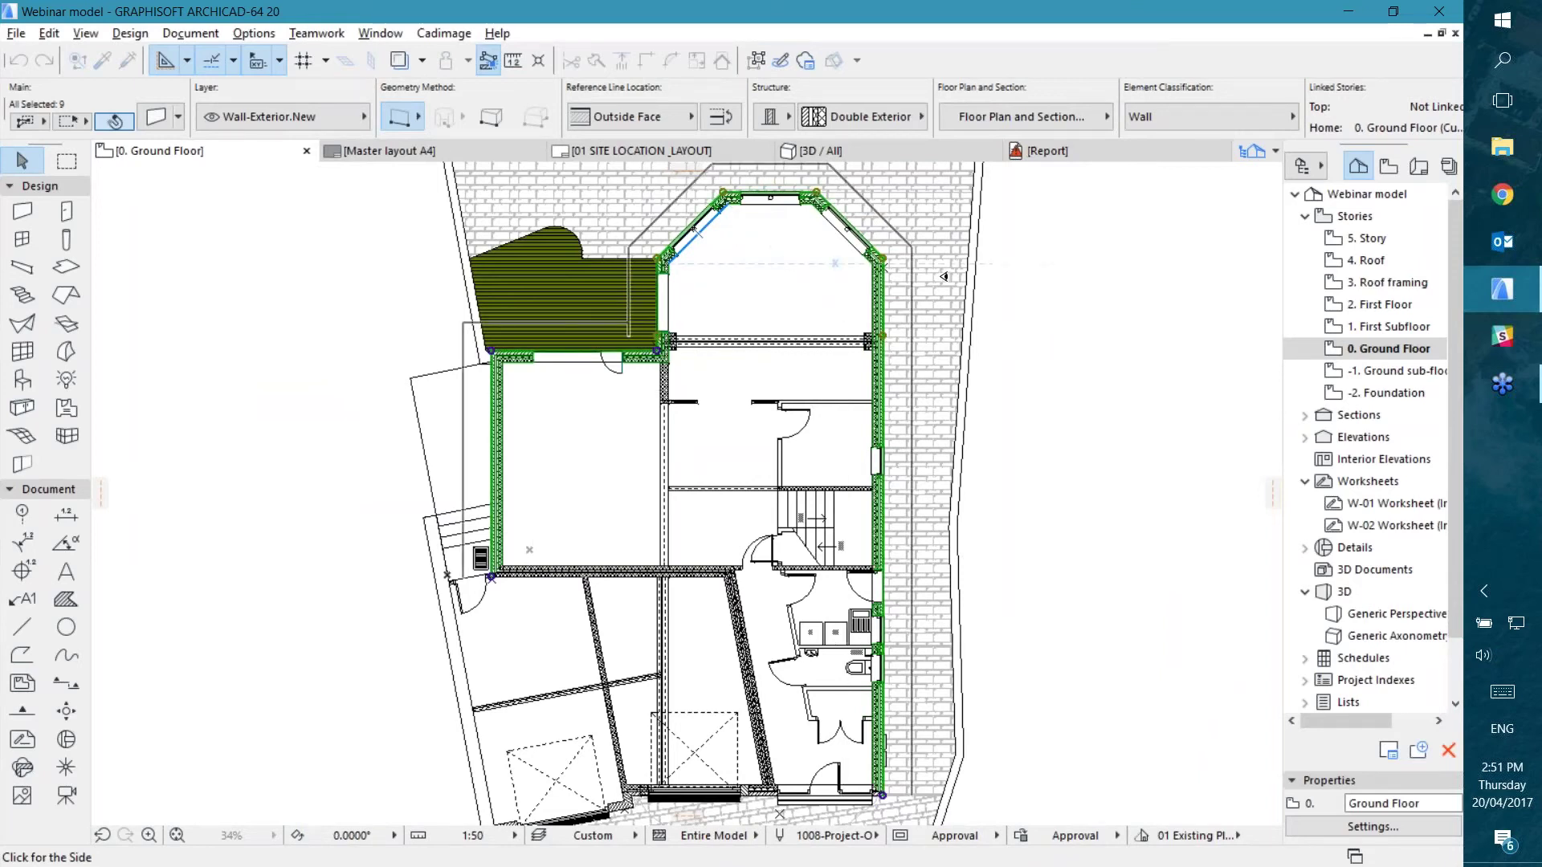
middle_drag(945, 244, 979, 345)
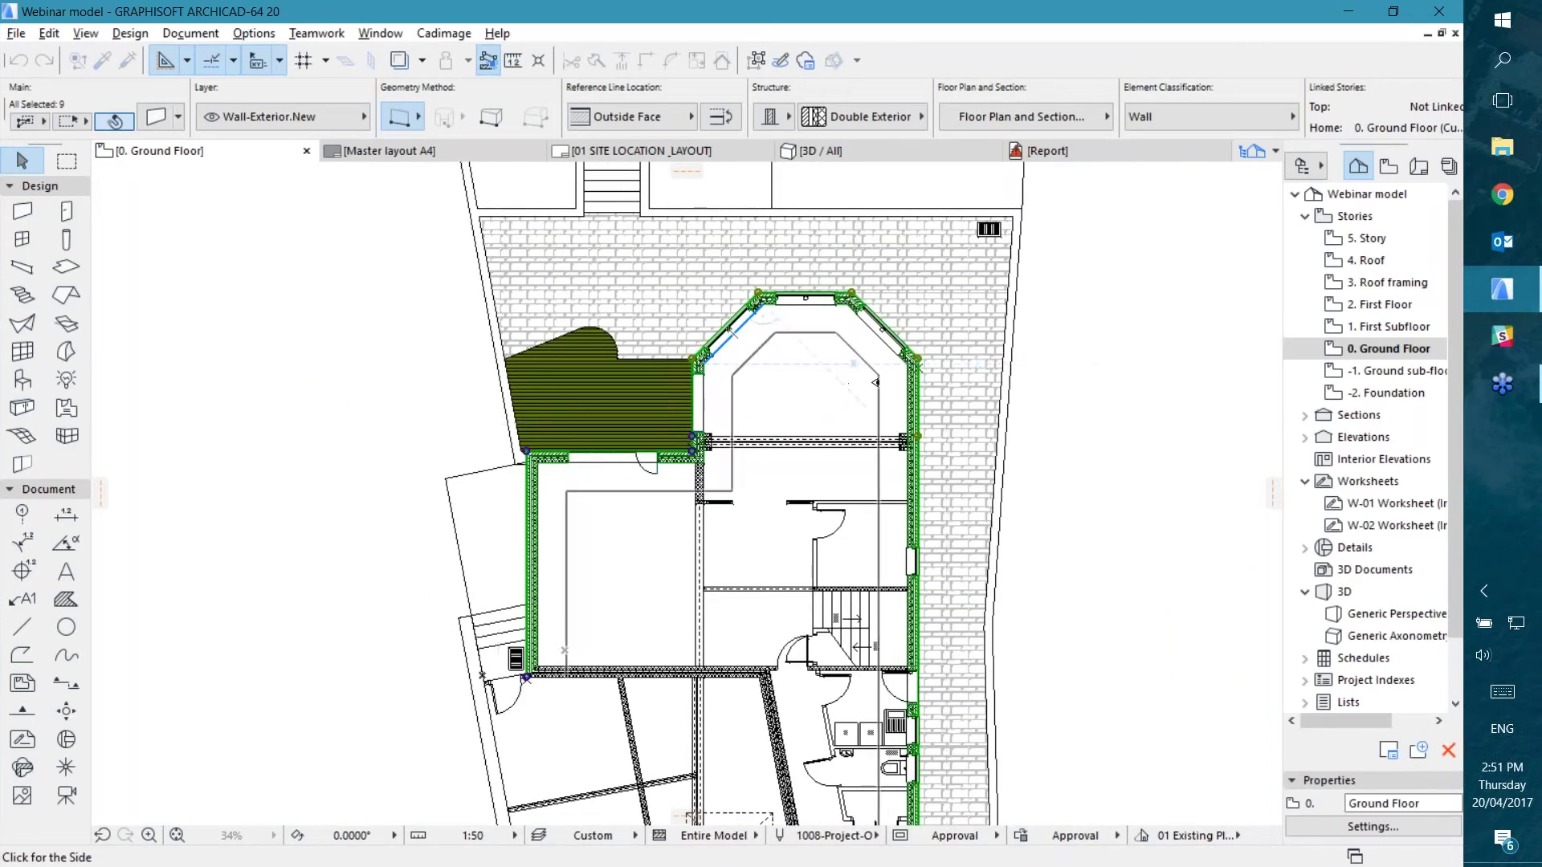
click(1016, 349)
click(1055, 336)
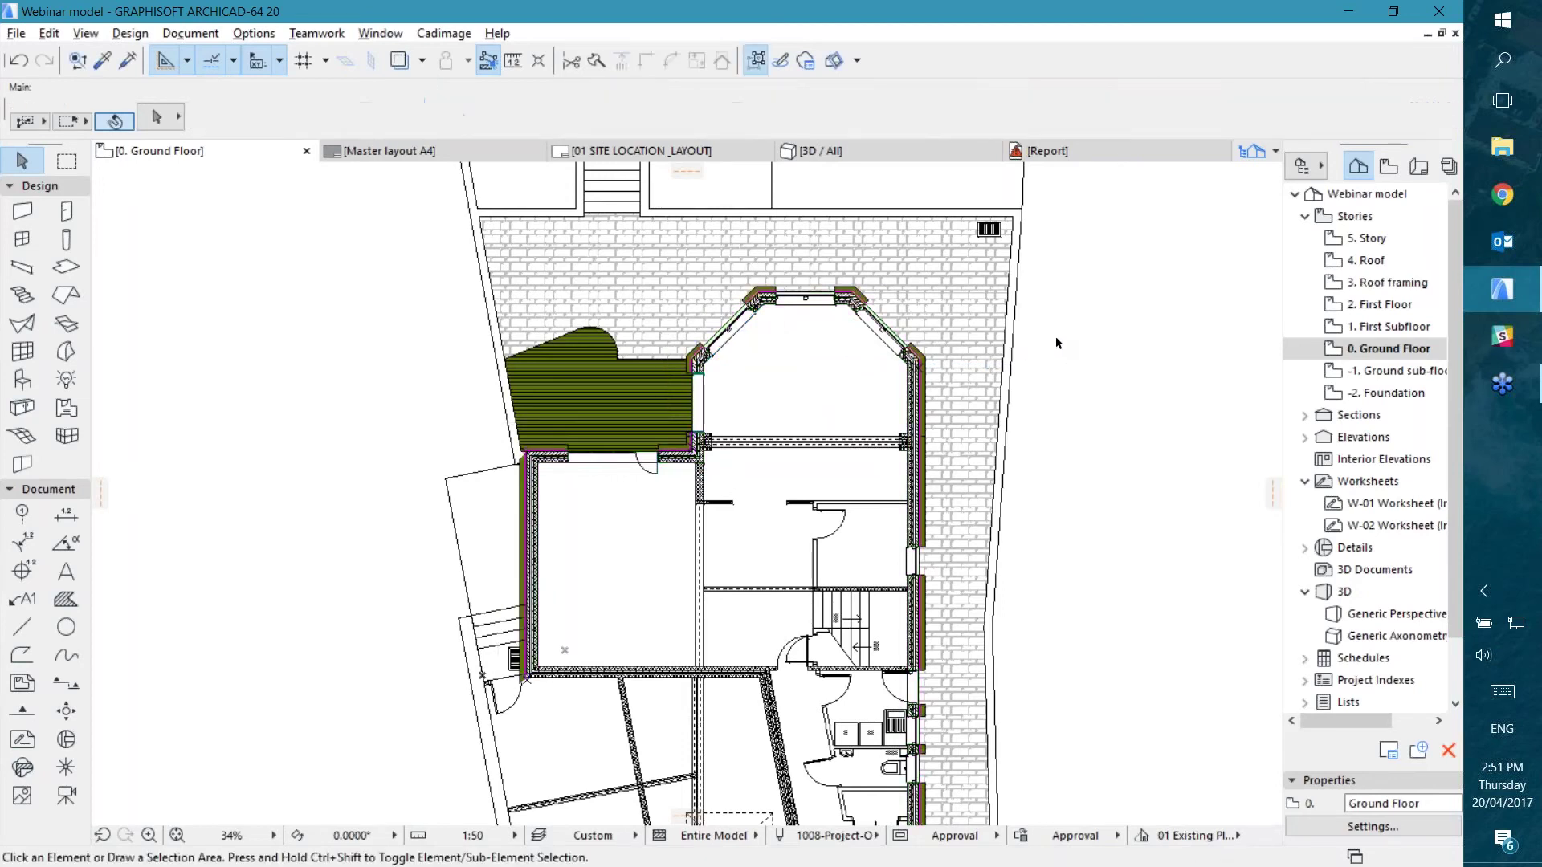
Step: Examine the weatherboard and block coverings on the bay and exterior walls in the 3D view
click(881, 153)
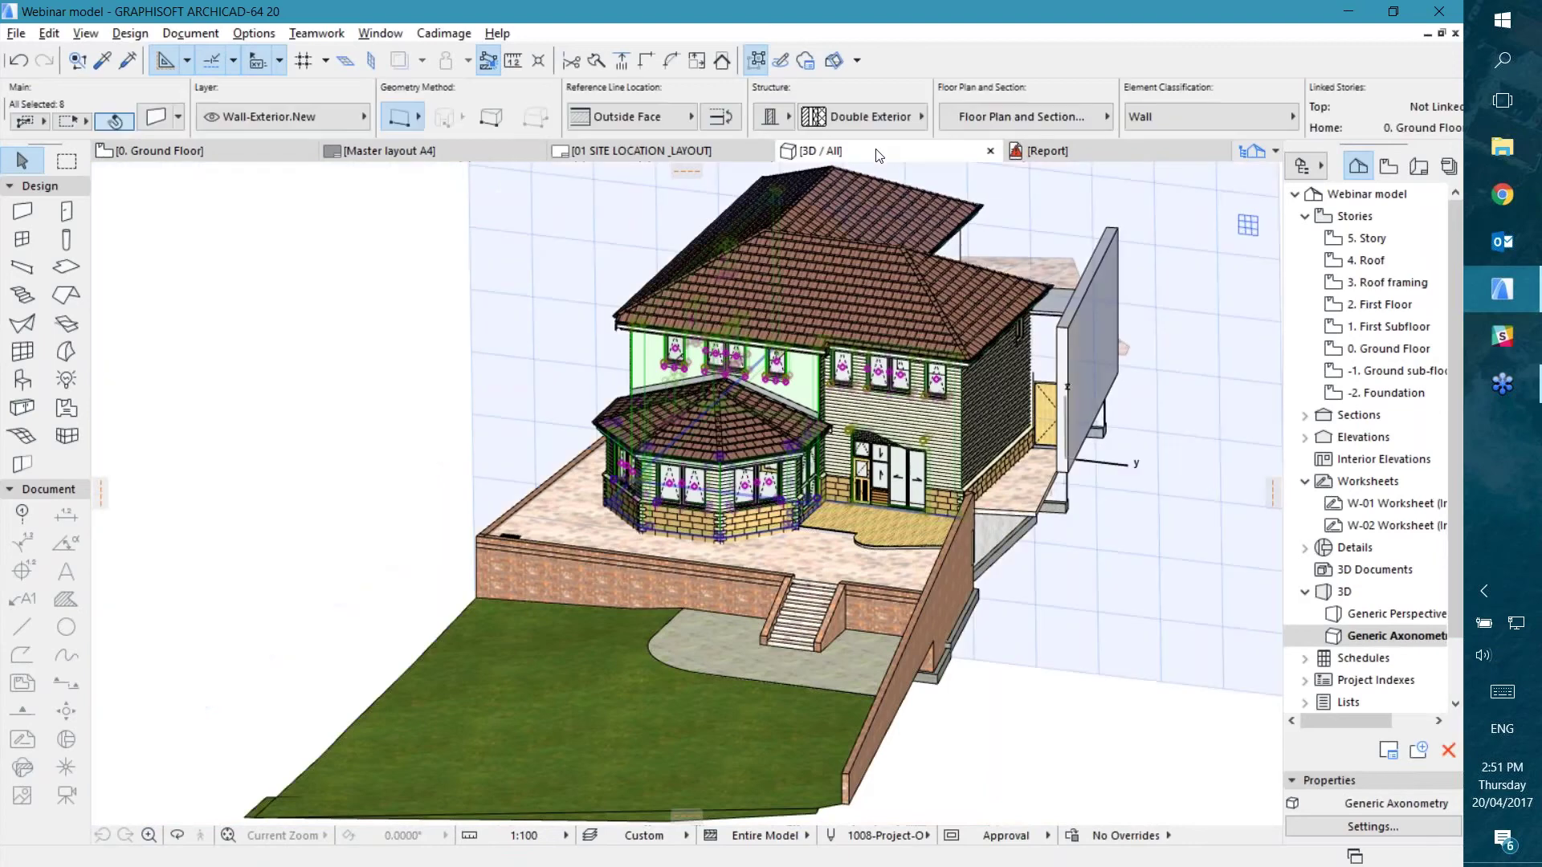
click(1188, 384)
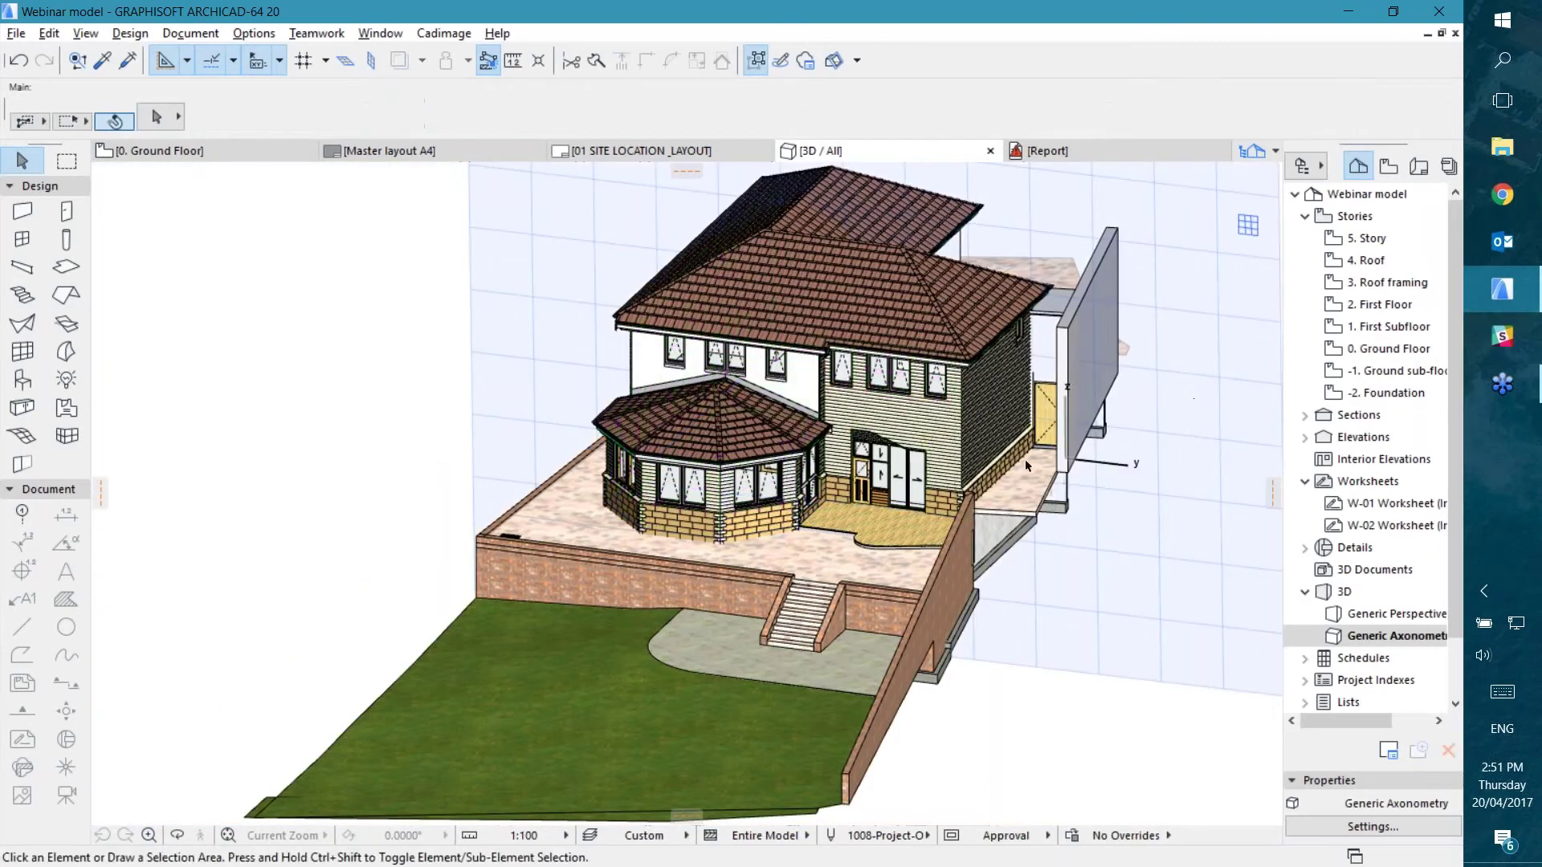
scroll(935, 532, up, 8)
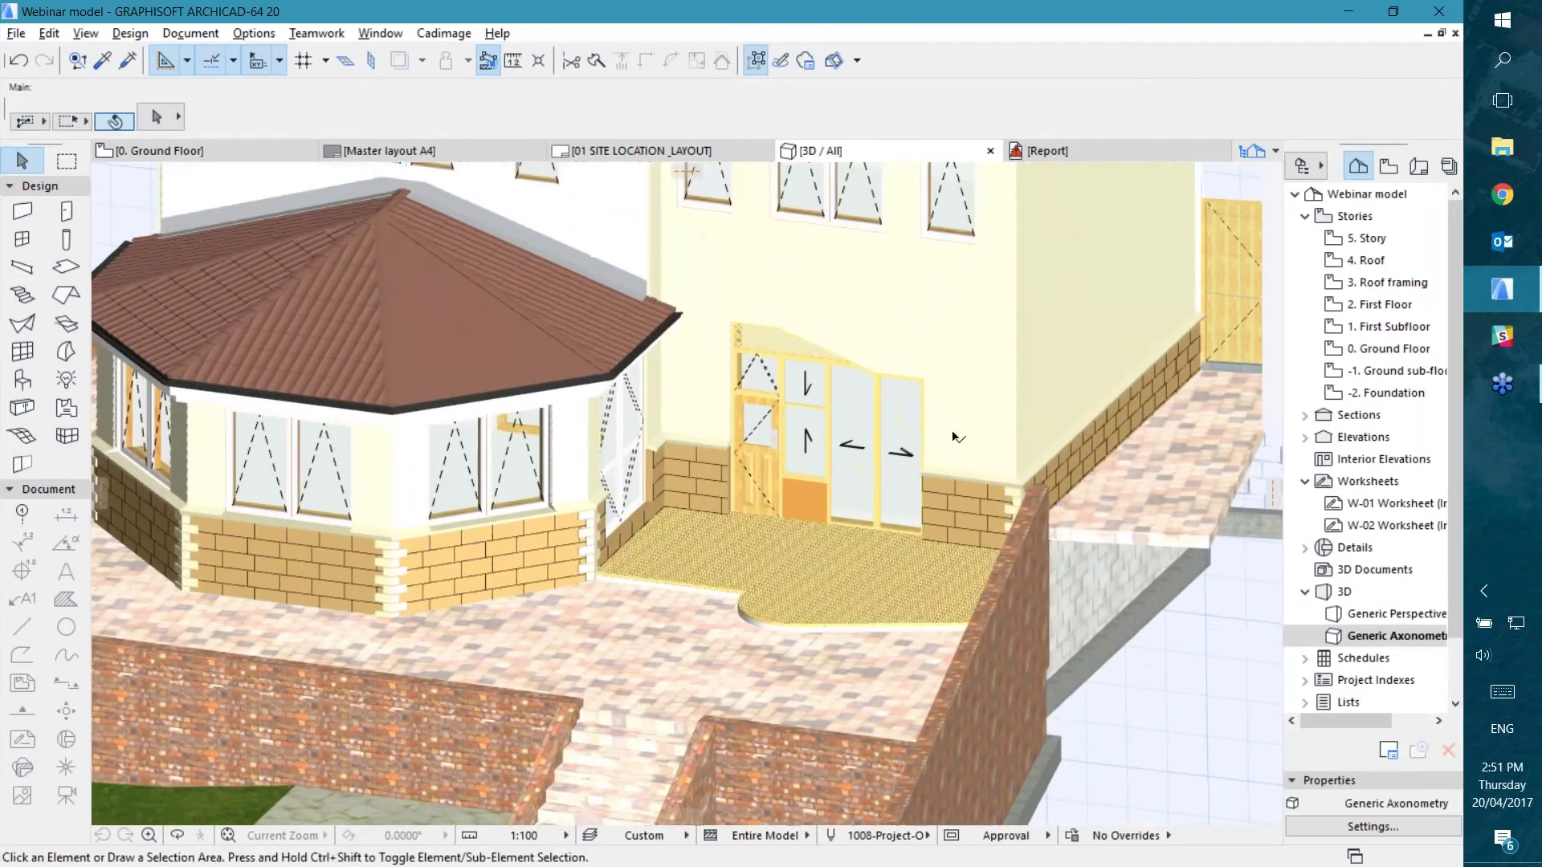
mouse_move(589, 451)
shift+middle_down()
mouse_move(659, 468)
mouse_move(815, 455)
shift+middle_up()
shift+drag(814, 456, 827, 463)
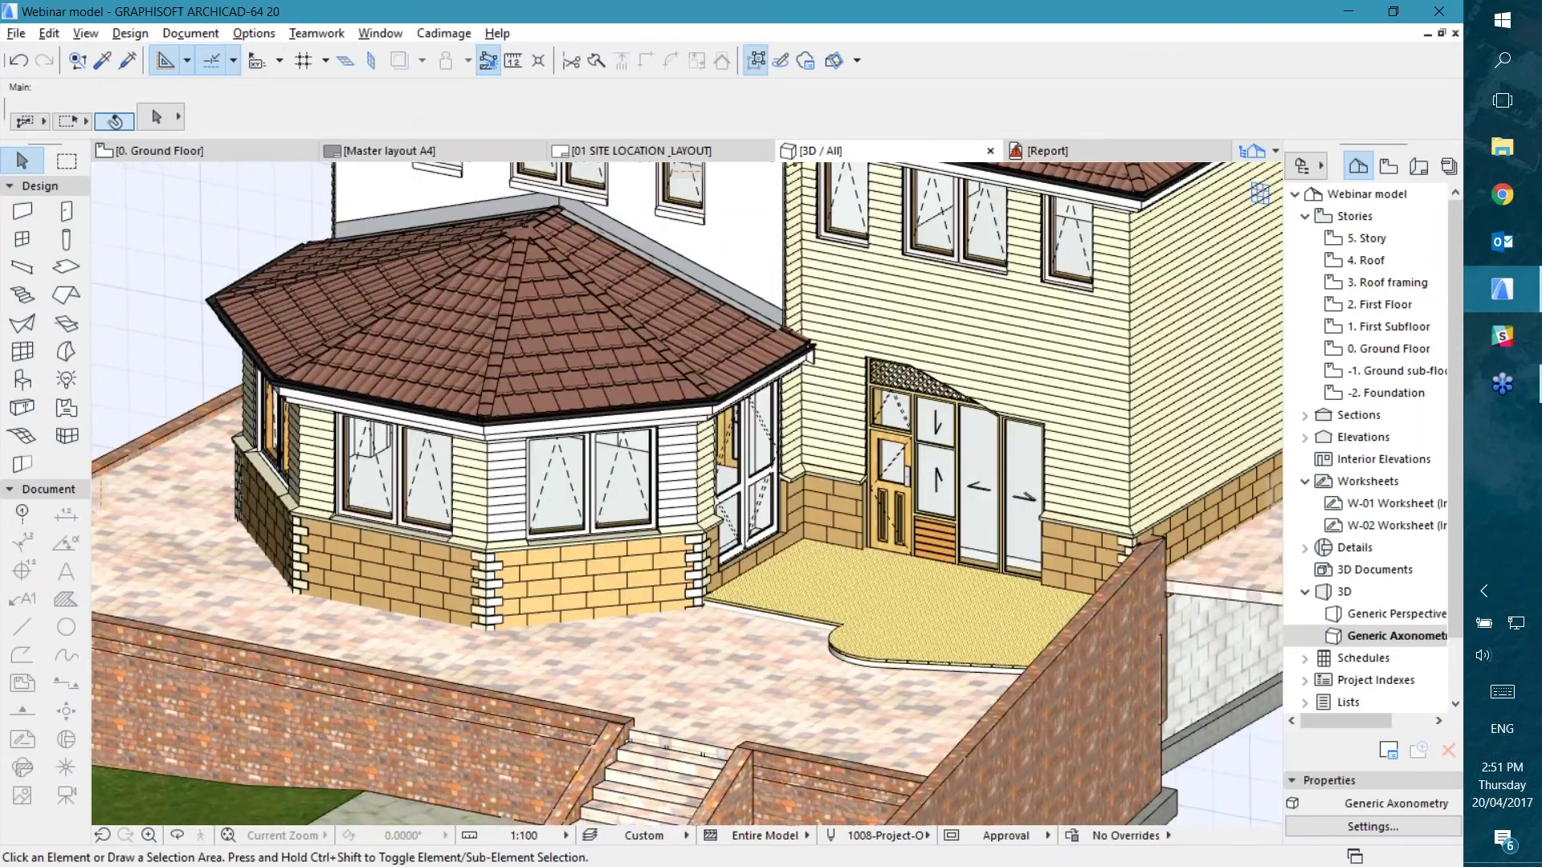
middle_drag(797, 331, 672, 385)
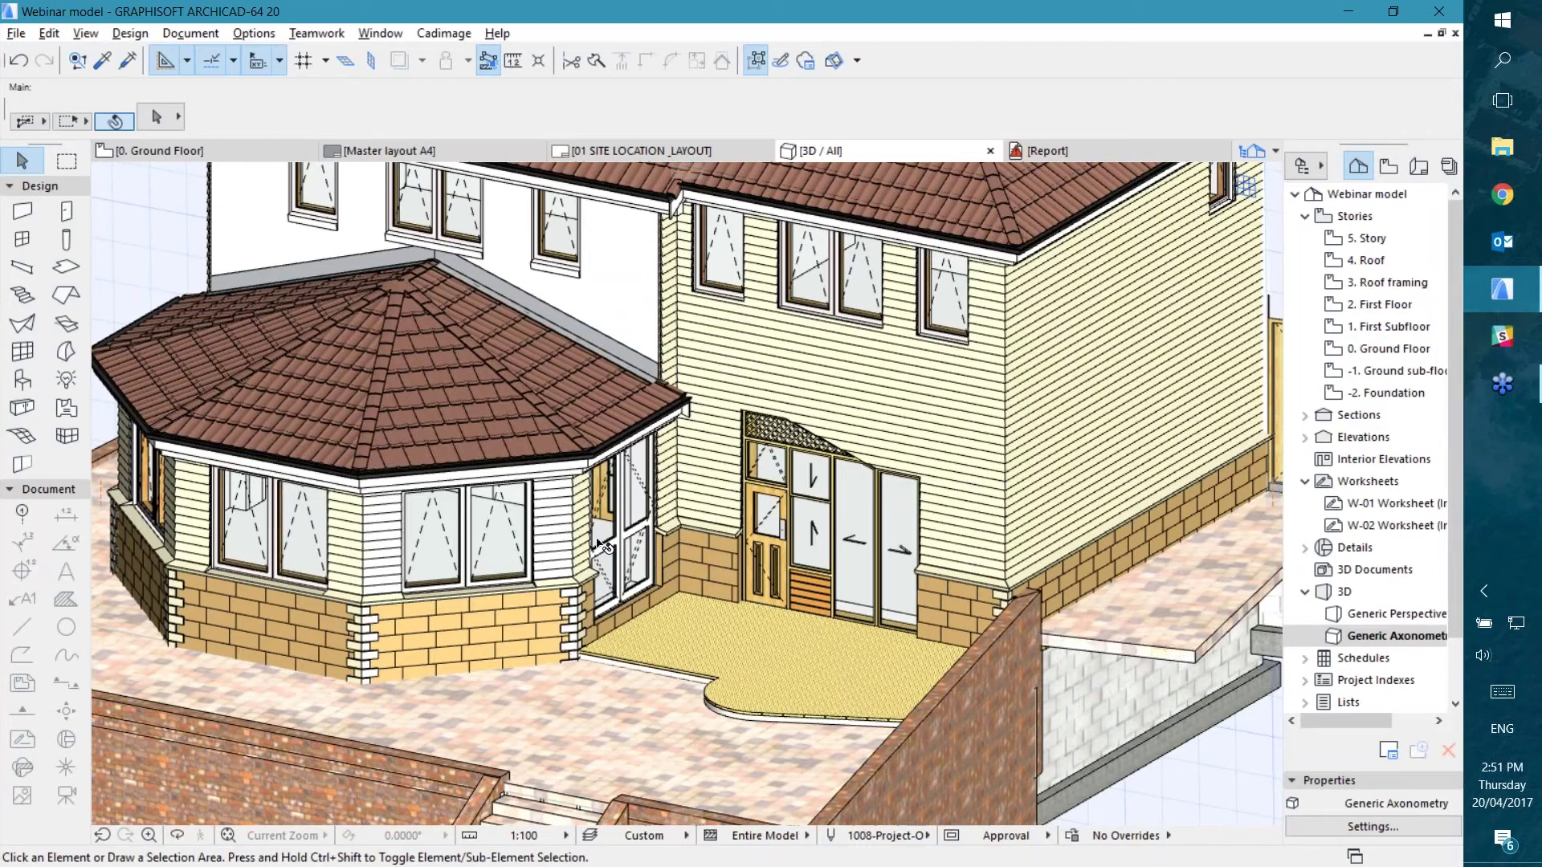
scroll(657, 566, up, 2)
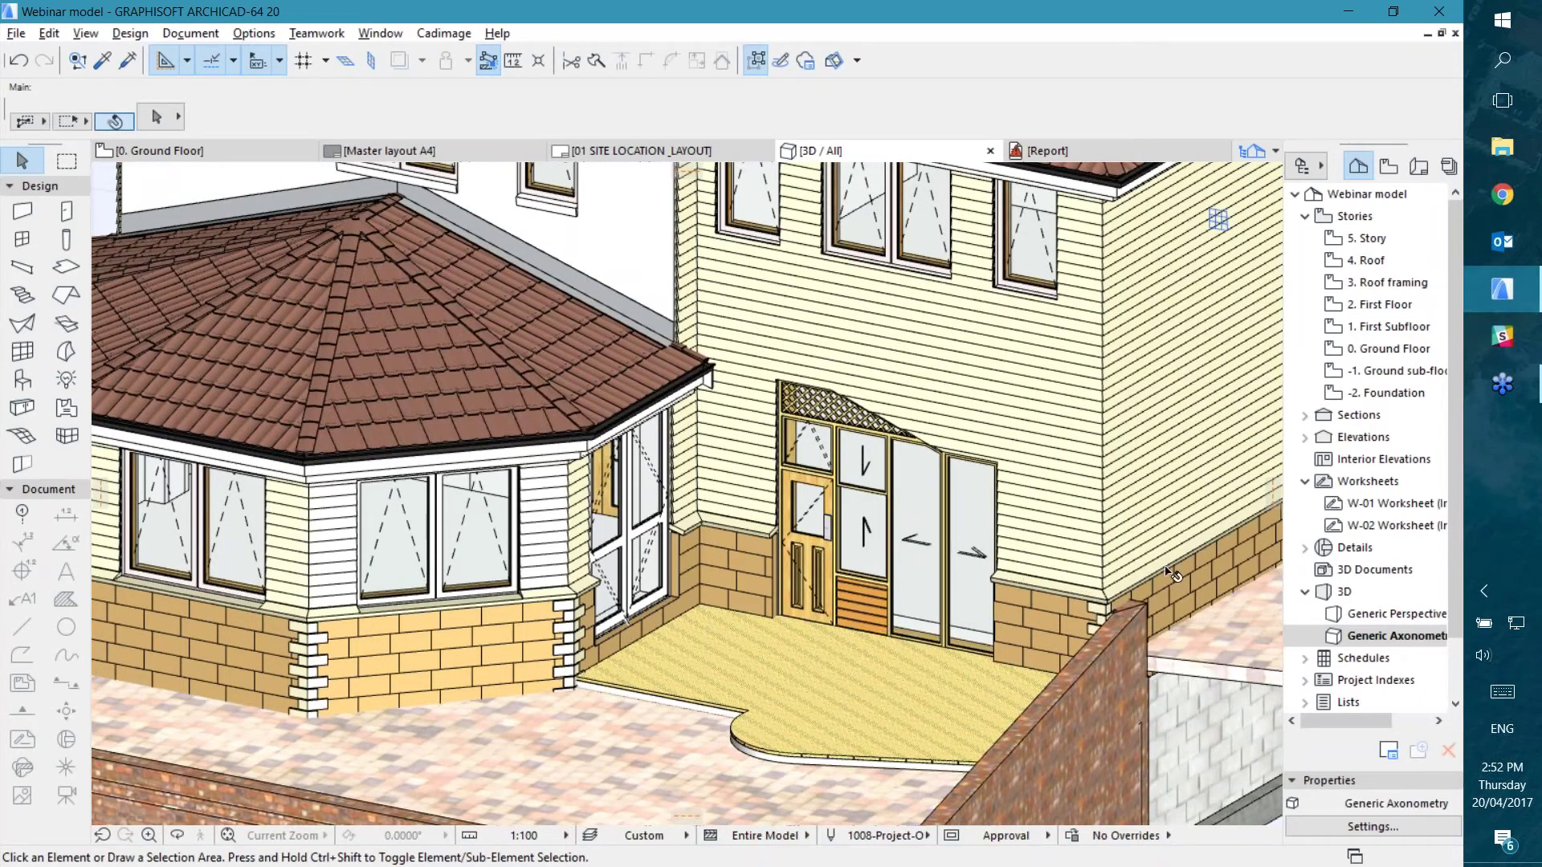
middle_drag(1188, 568, 1070, 607)
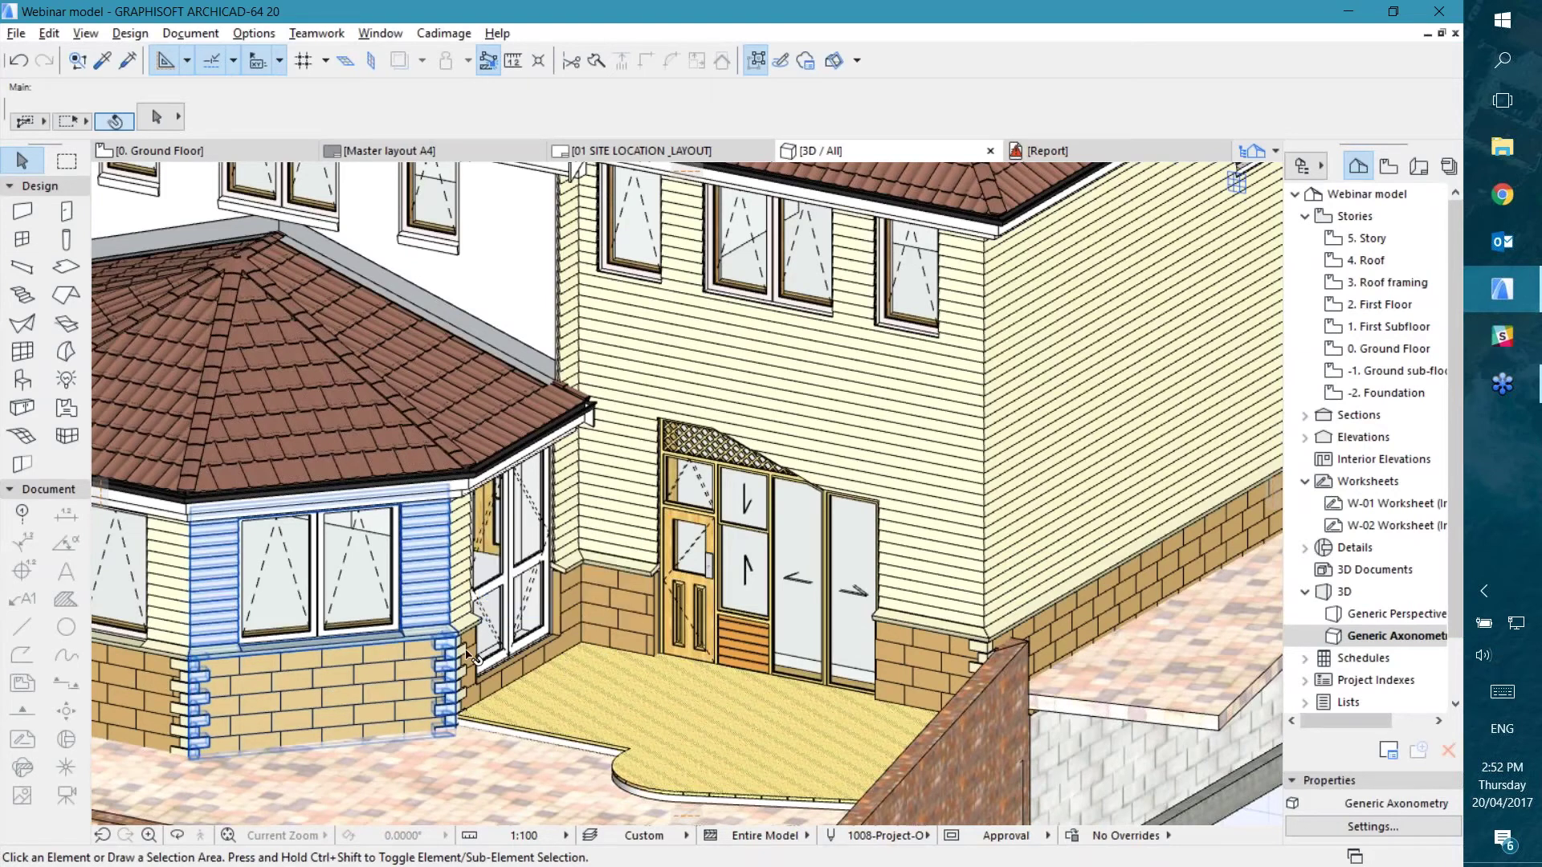
scroll(753, 507, down, 5)
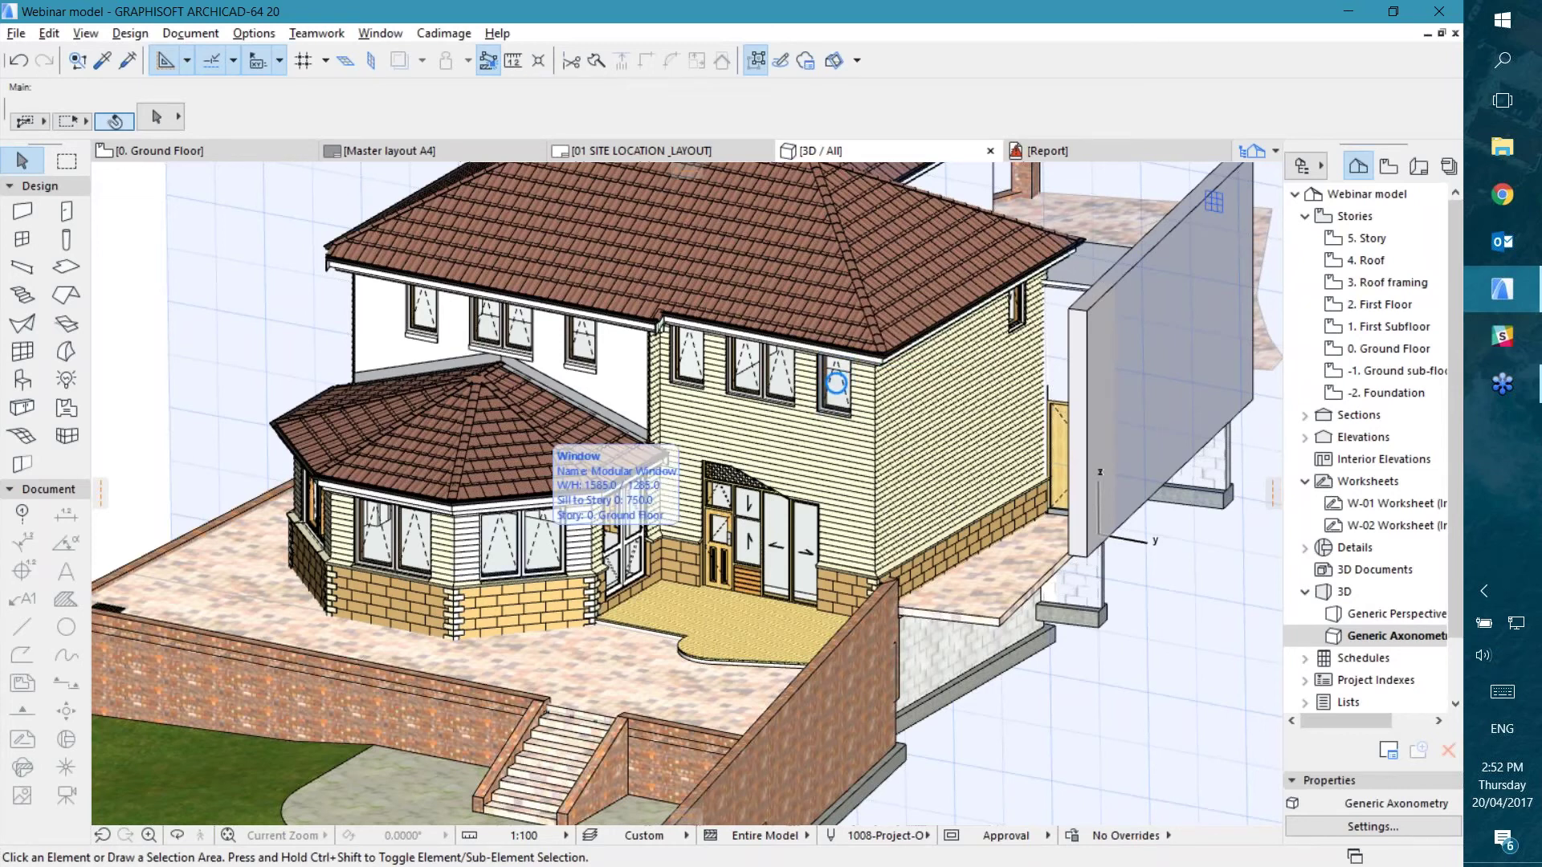
Step: Copy the bay window's settings and place a 1585 x 1285 Modular Window in the clad side wall on the ground floor plan
alt+click(543, 538)
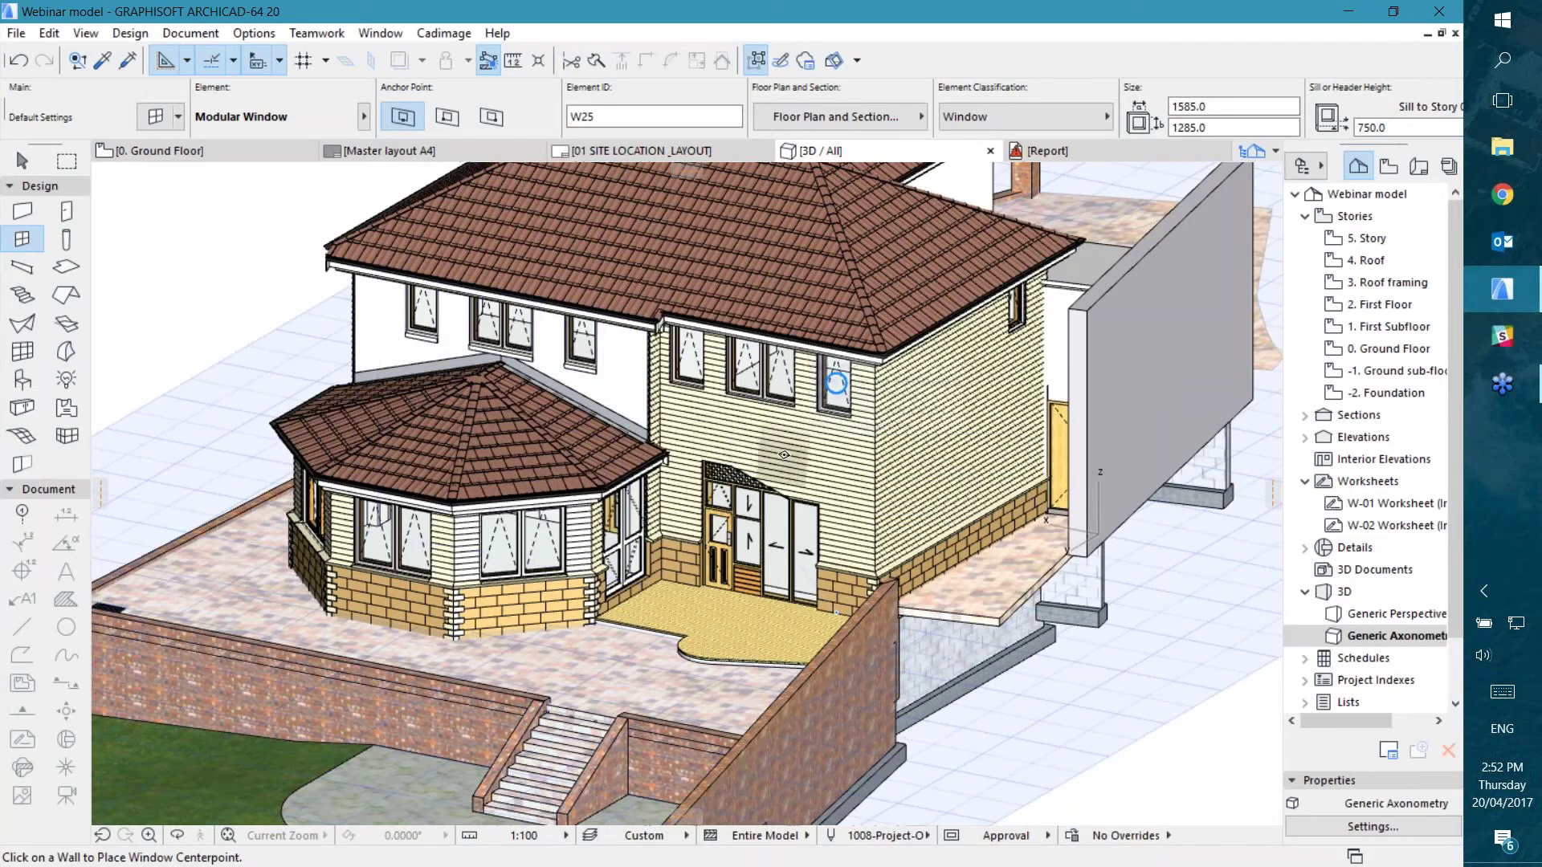
key(Escape)
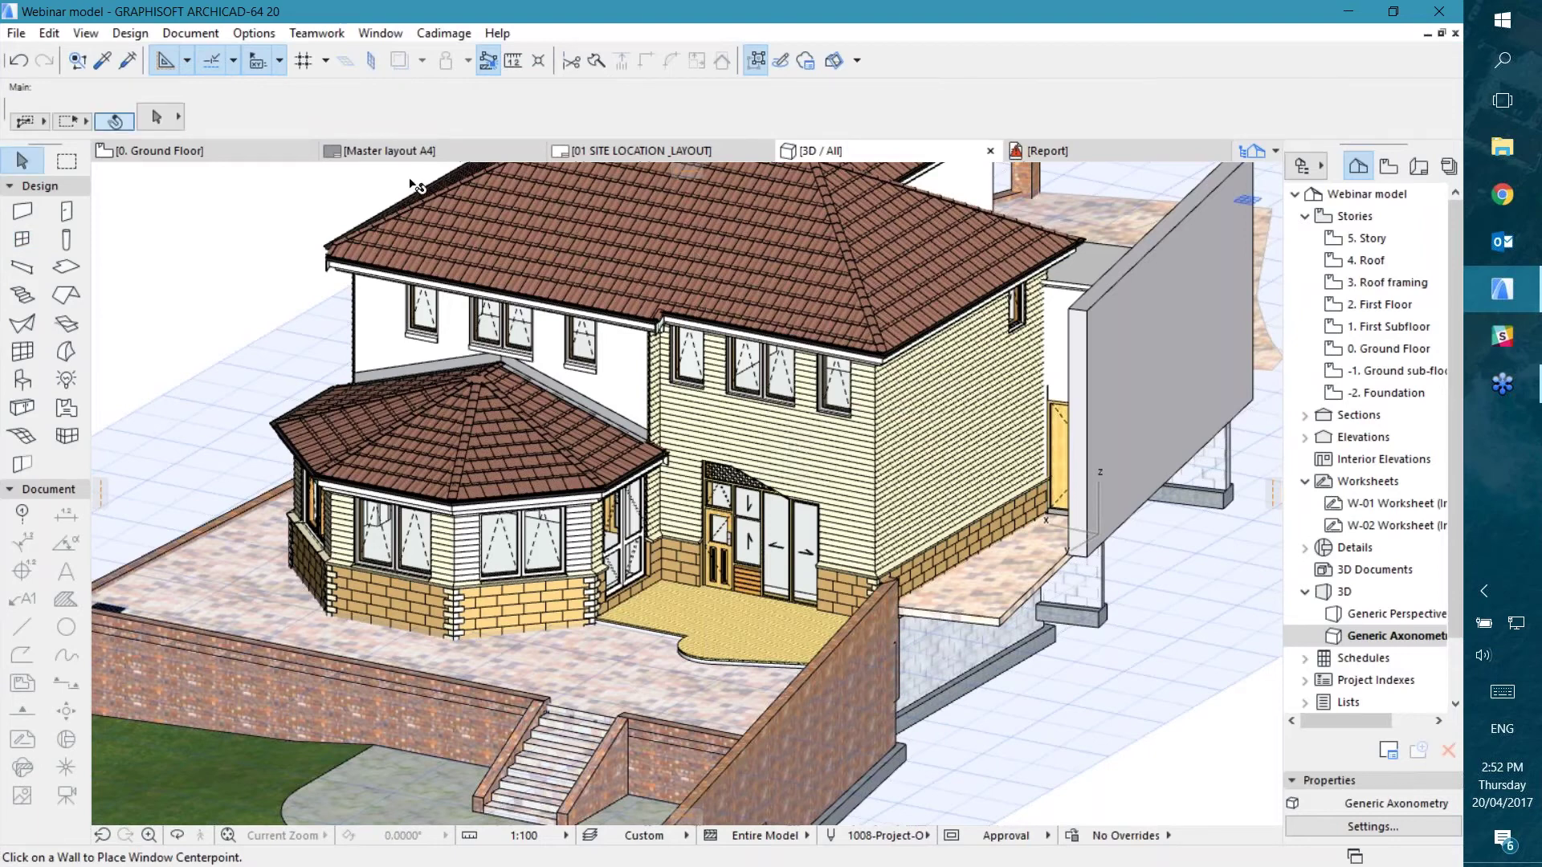
click(201, 150)
scroll(726, 422, up, 4)
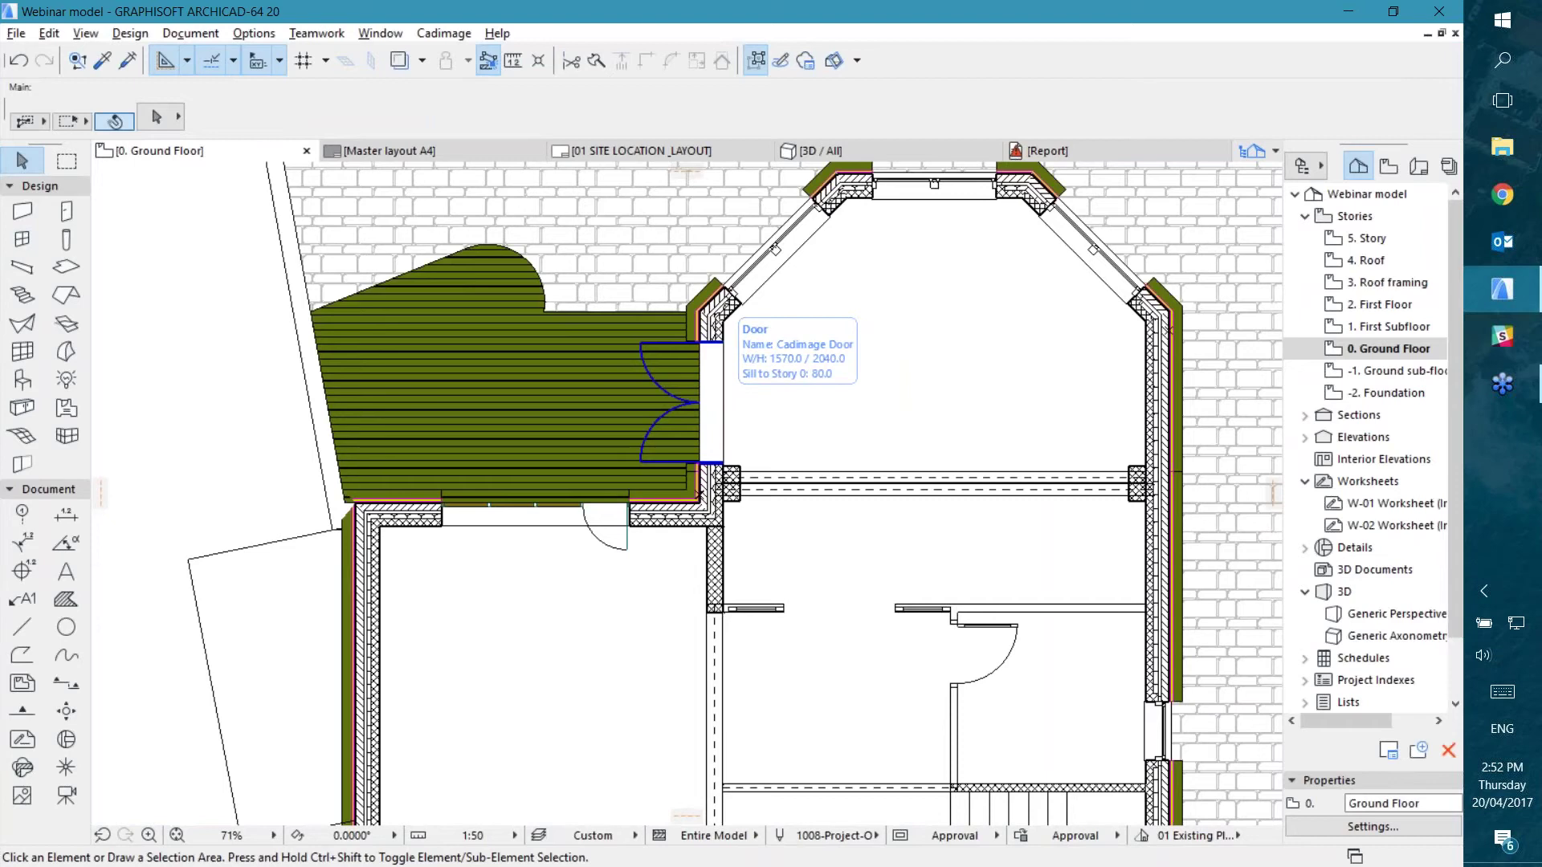
alt+click(771, 258)
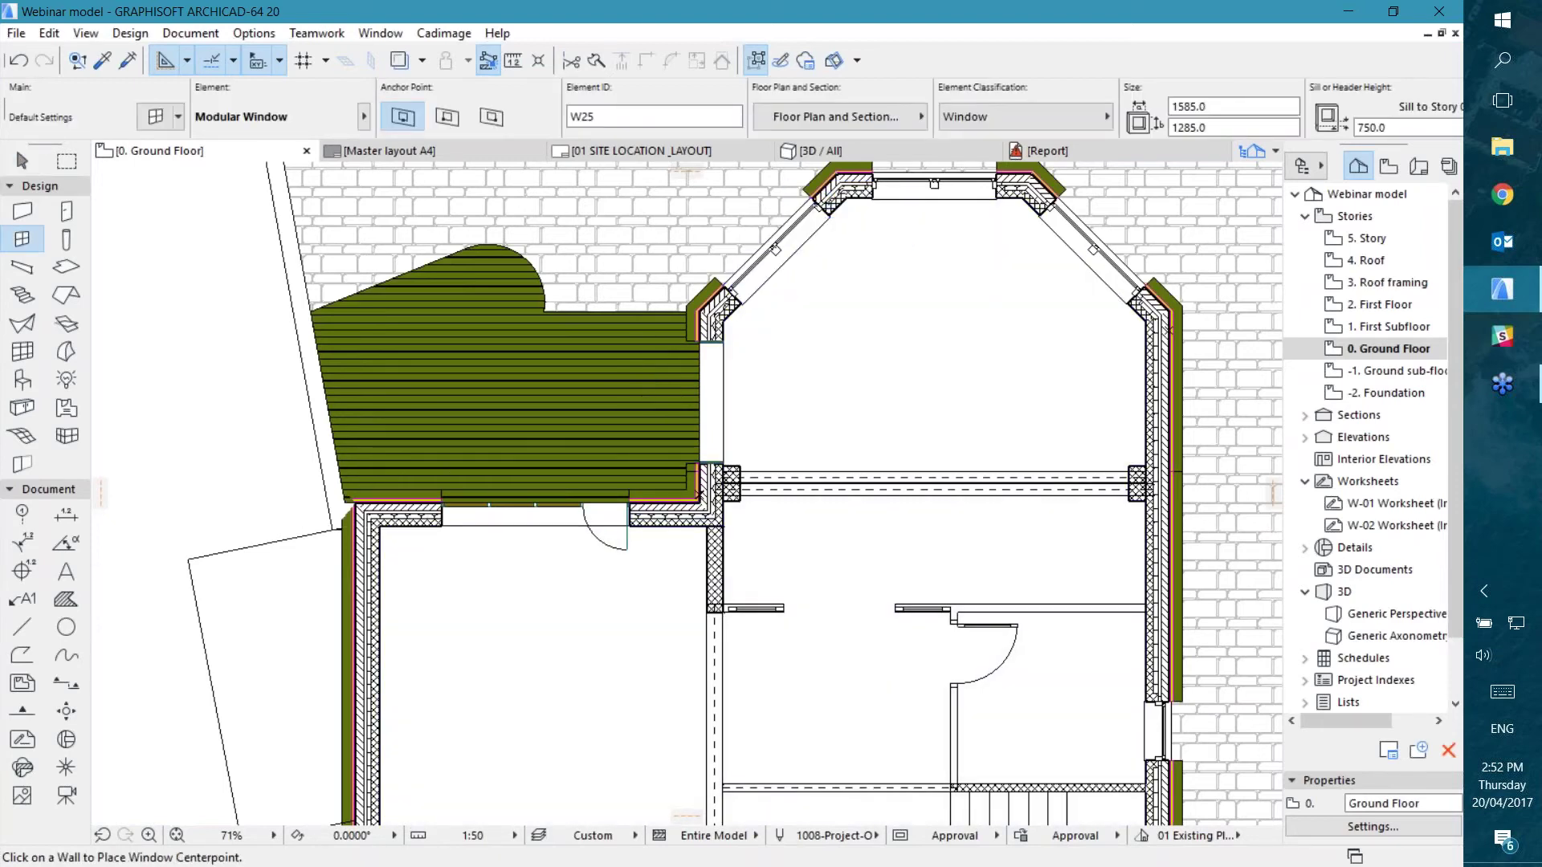
click(346, 636)
click(229, 505)
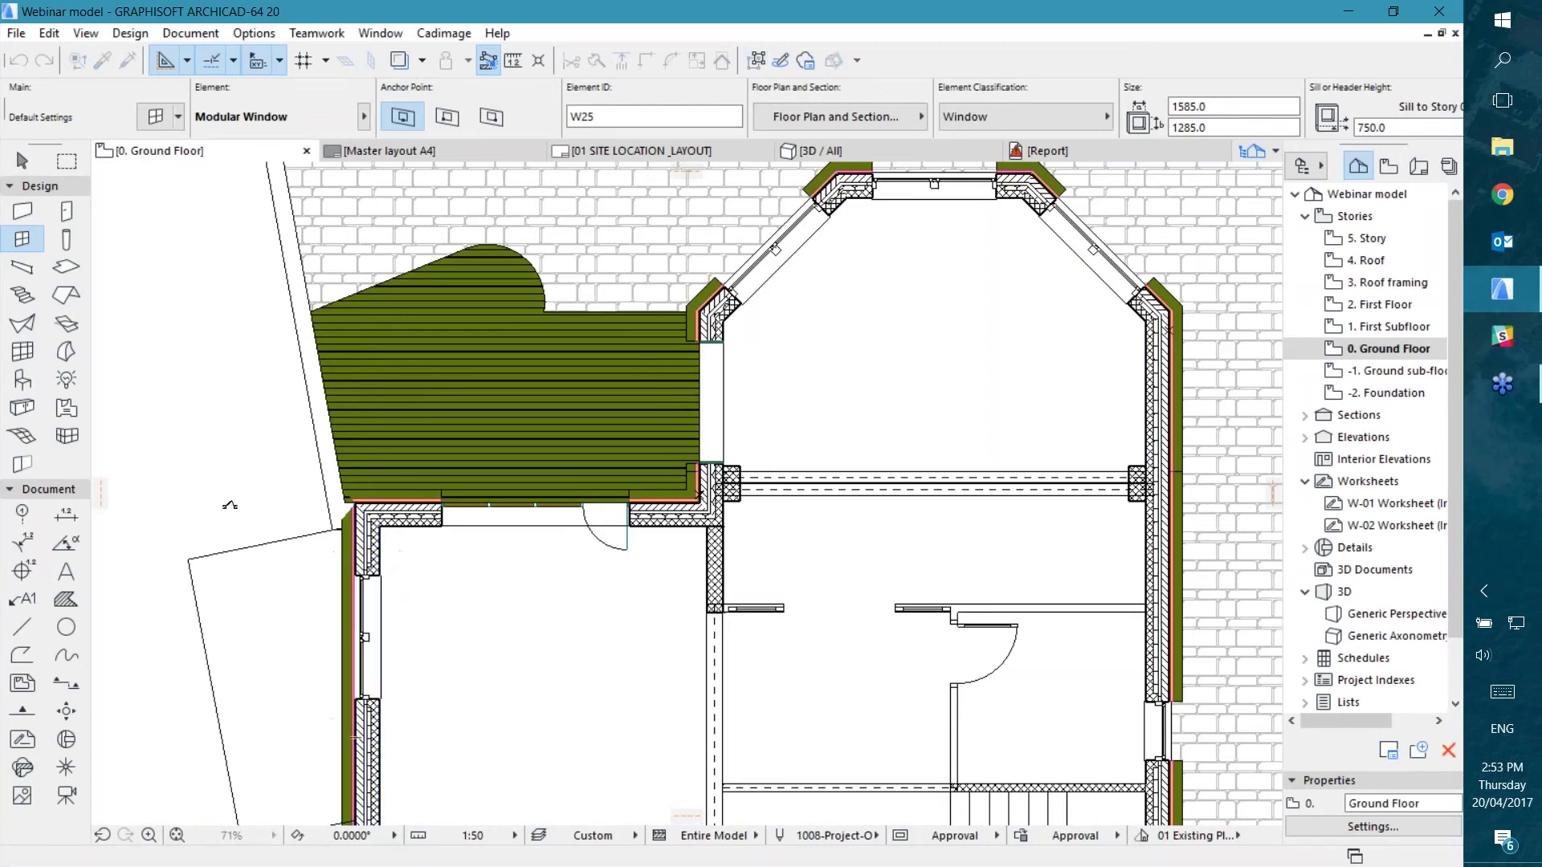
Step: Inspect in 3D how the wall covering and trim fit around the new side-wall window
key(F3)
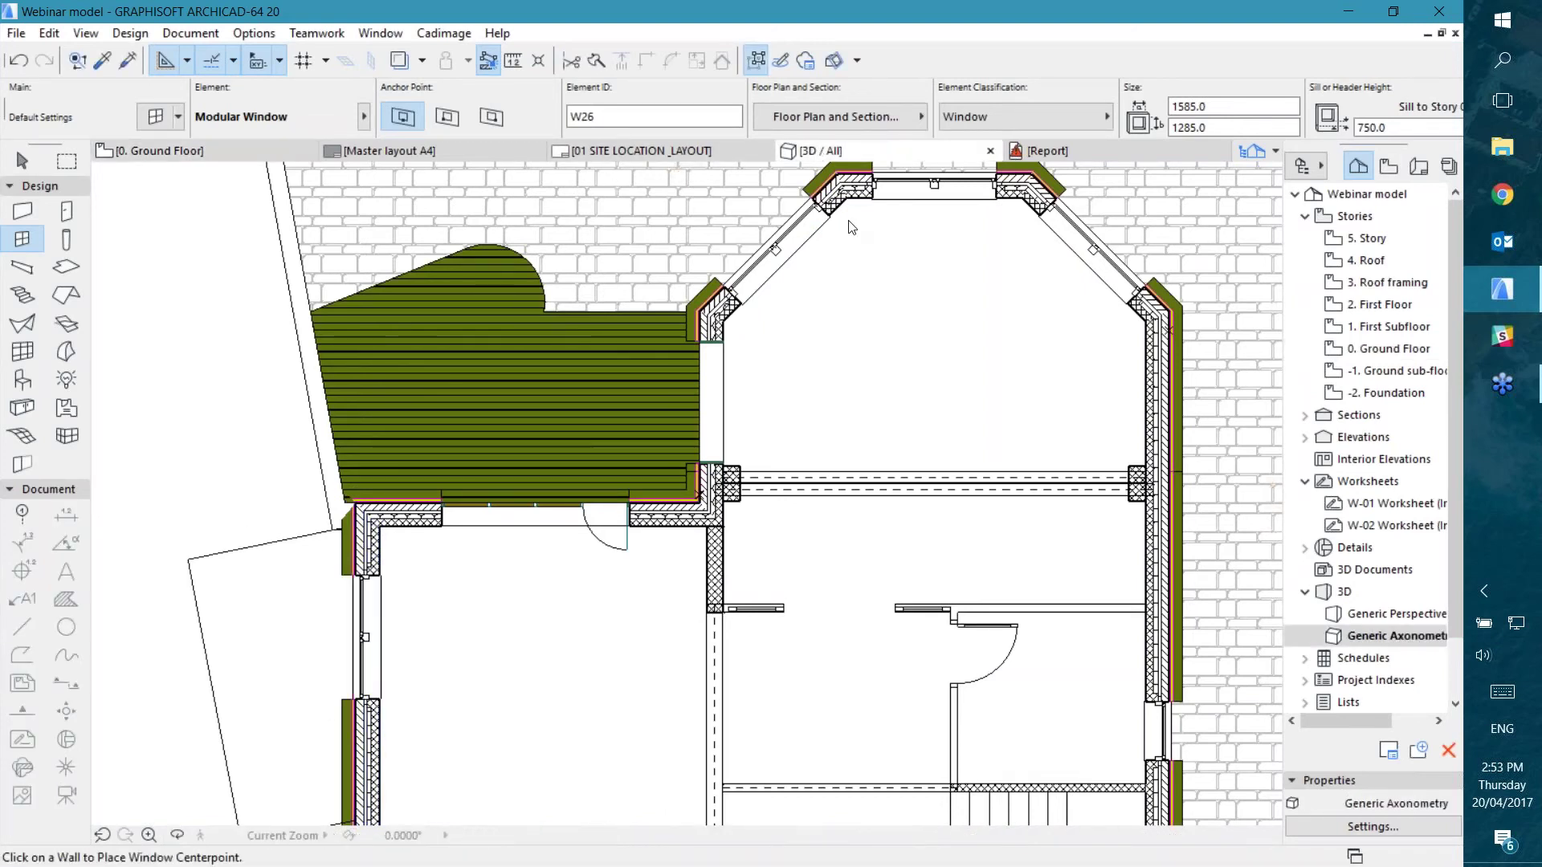
scroll(1034, 450, up, 6)
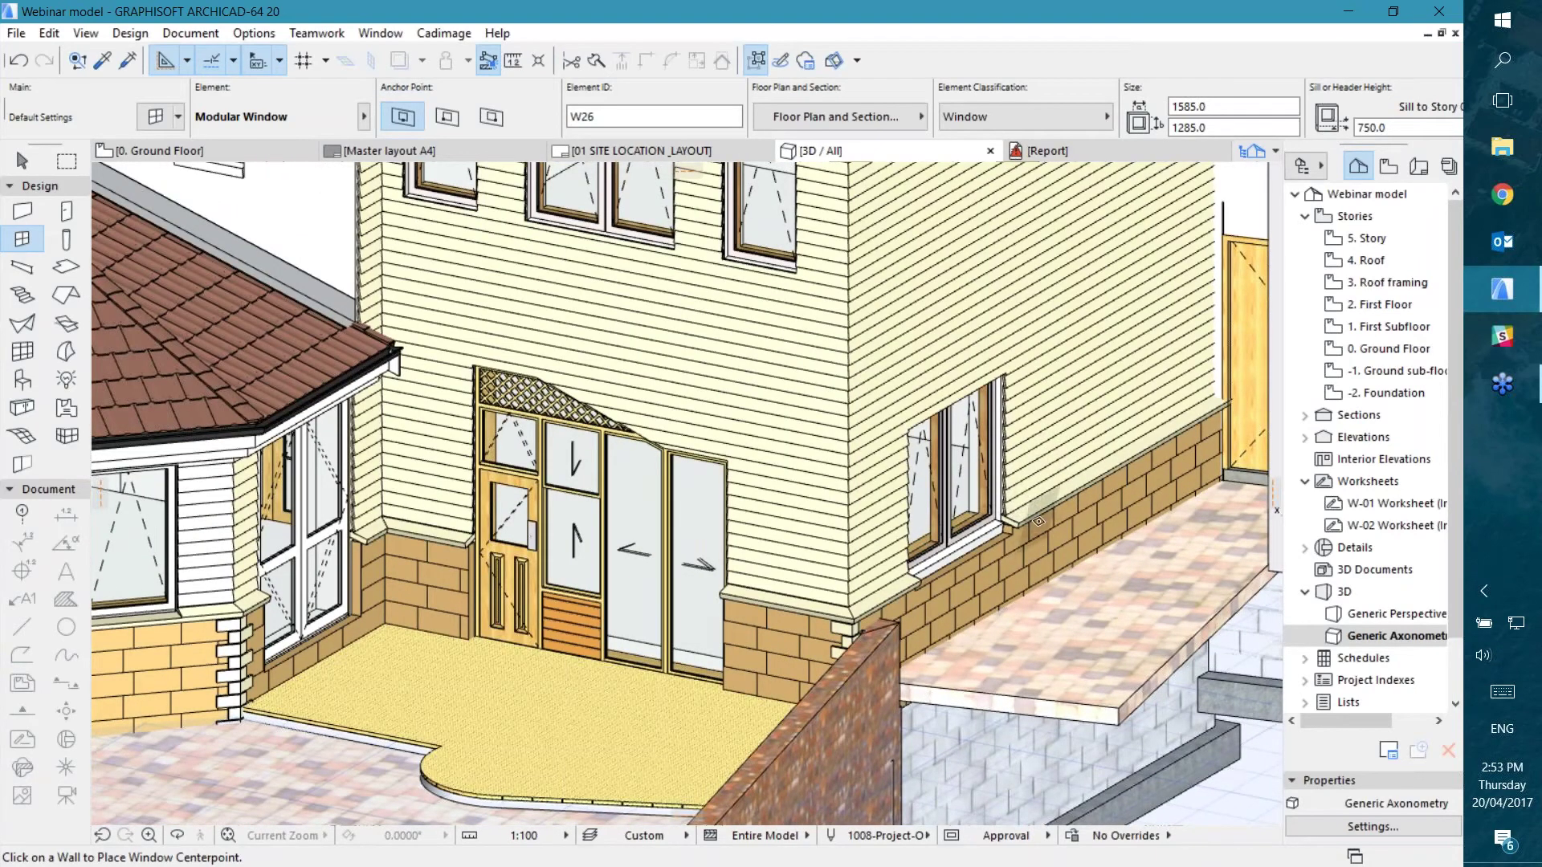
scroll(1016, 537, up, 1)
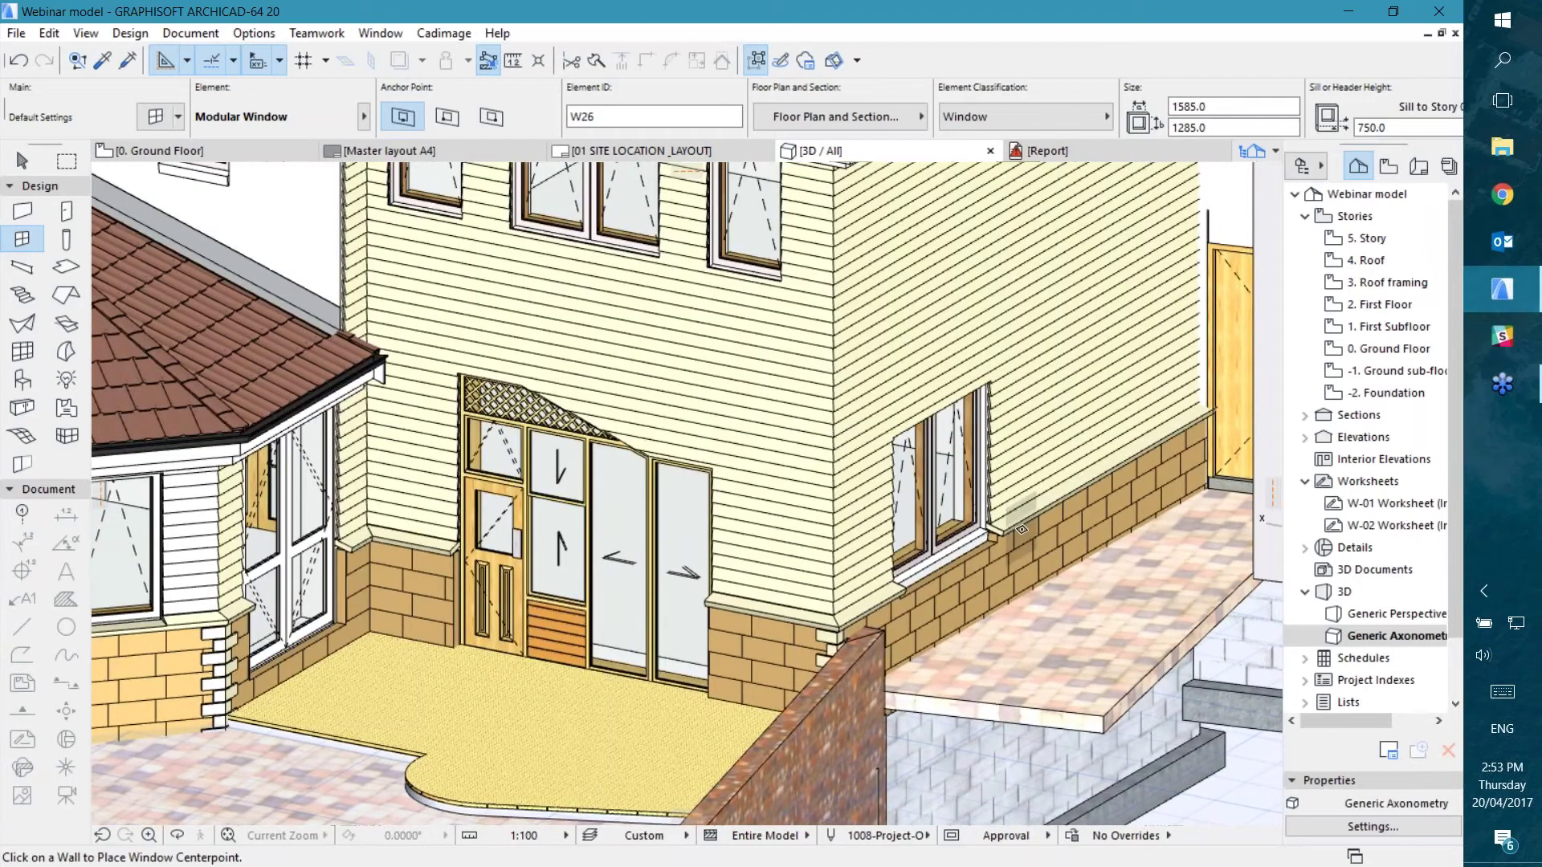
scroll(1001, 526, up, 3)
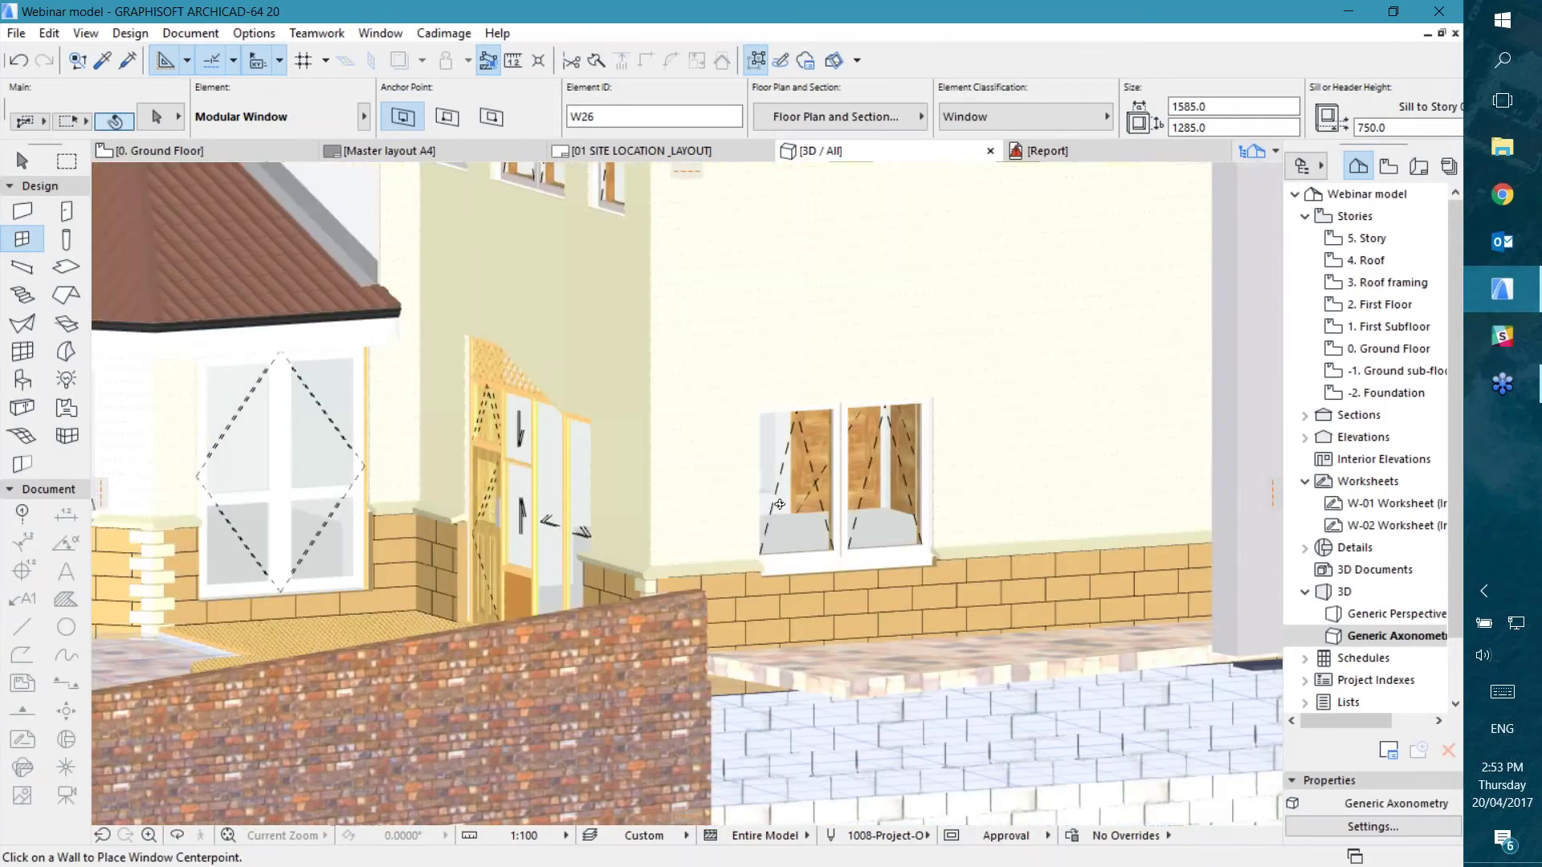
scroll(886, 526, down, 4)
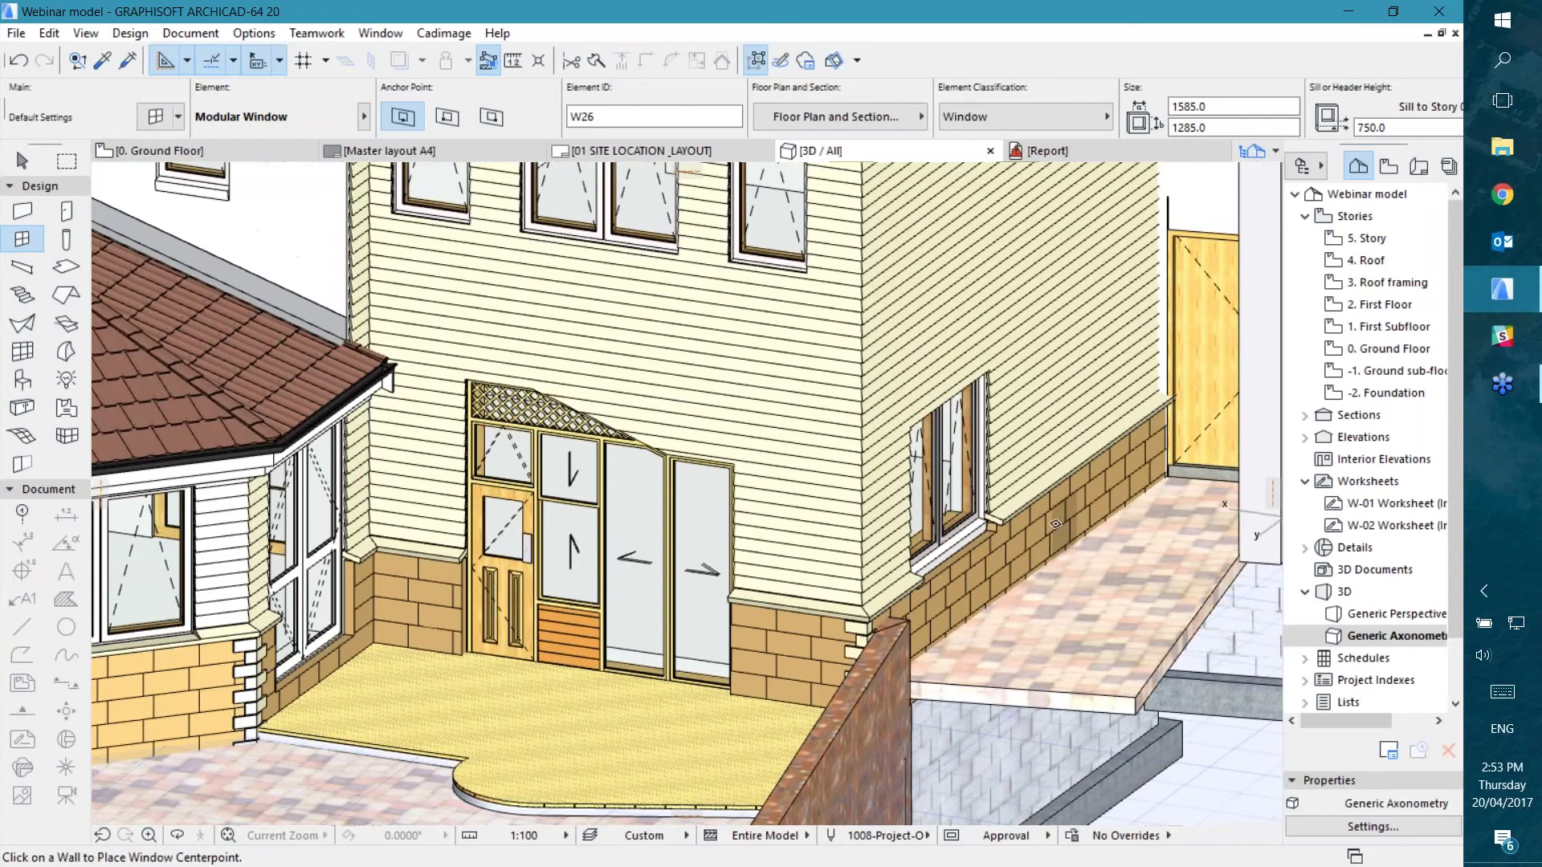
scroll(901, 468, up, 1)
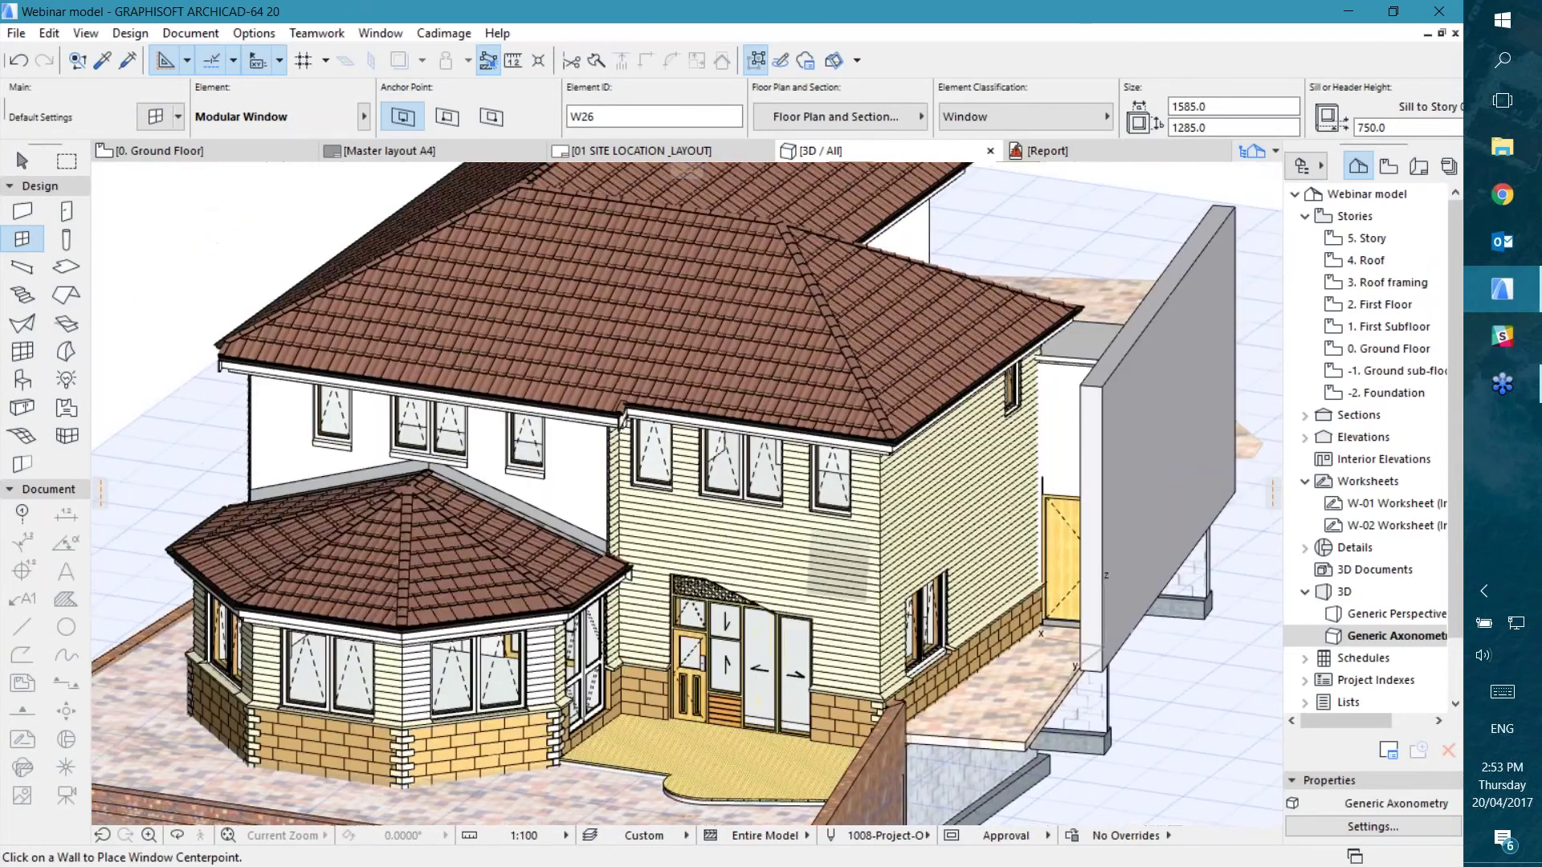
click(22, 160)
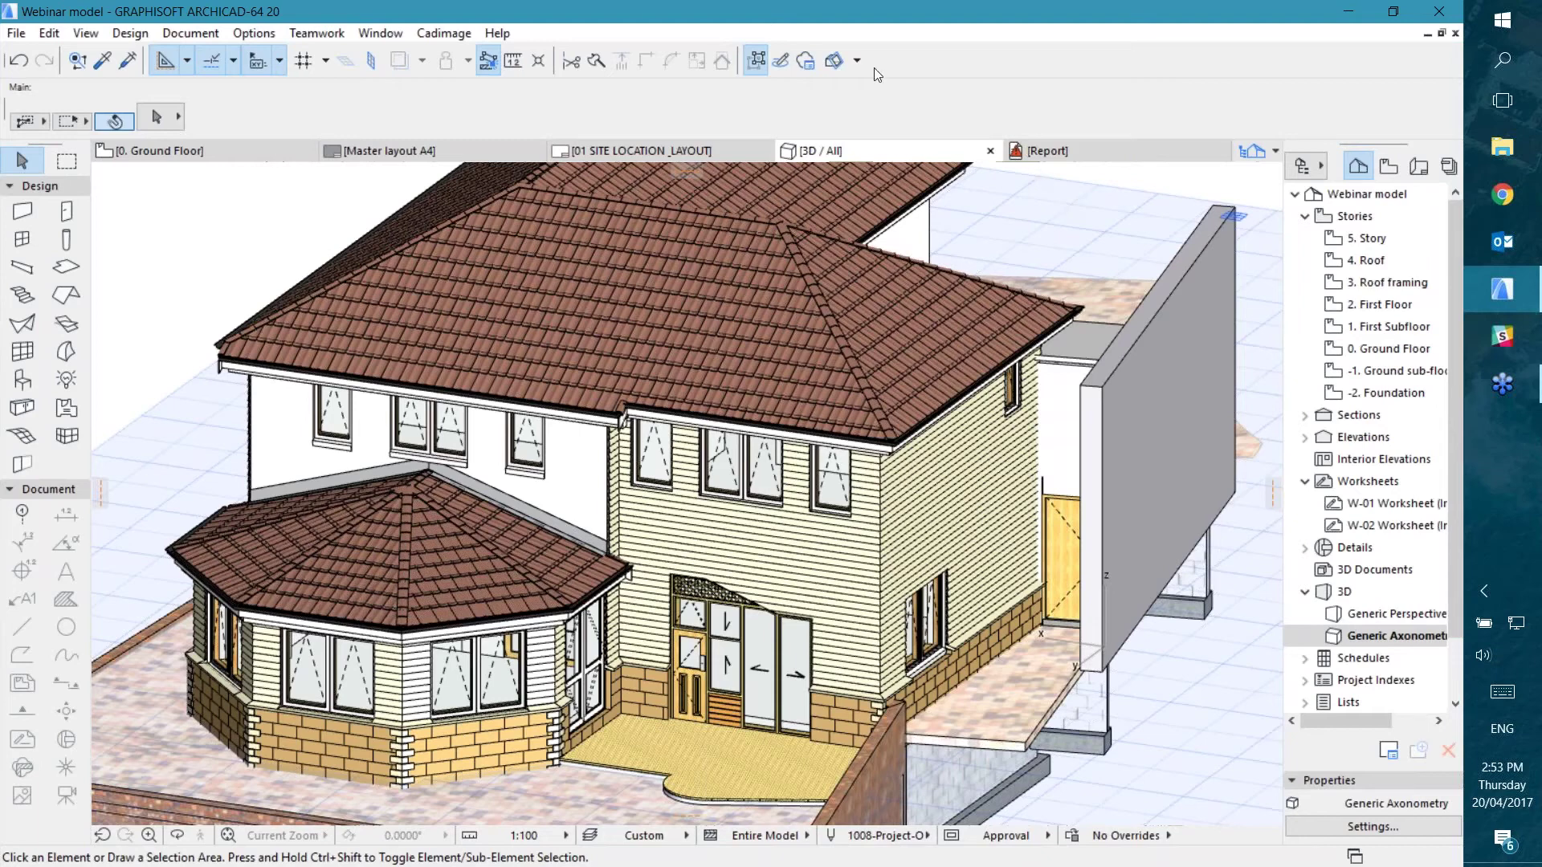
Step: Return to the ground floor plan and frame the room beside the new window
click(229, 155)
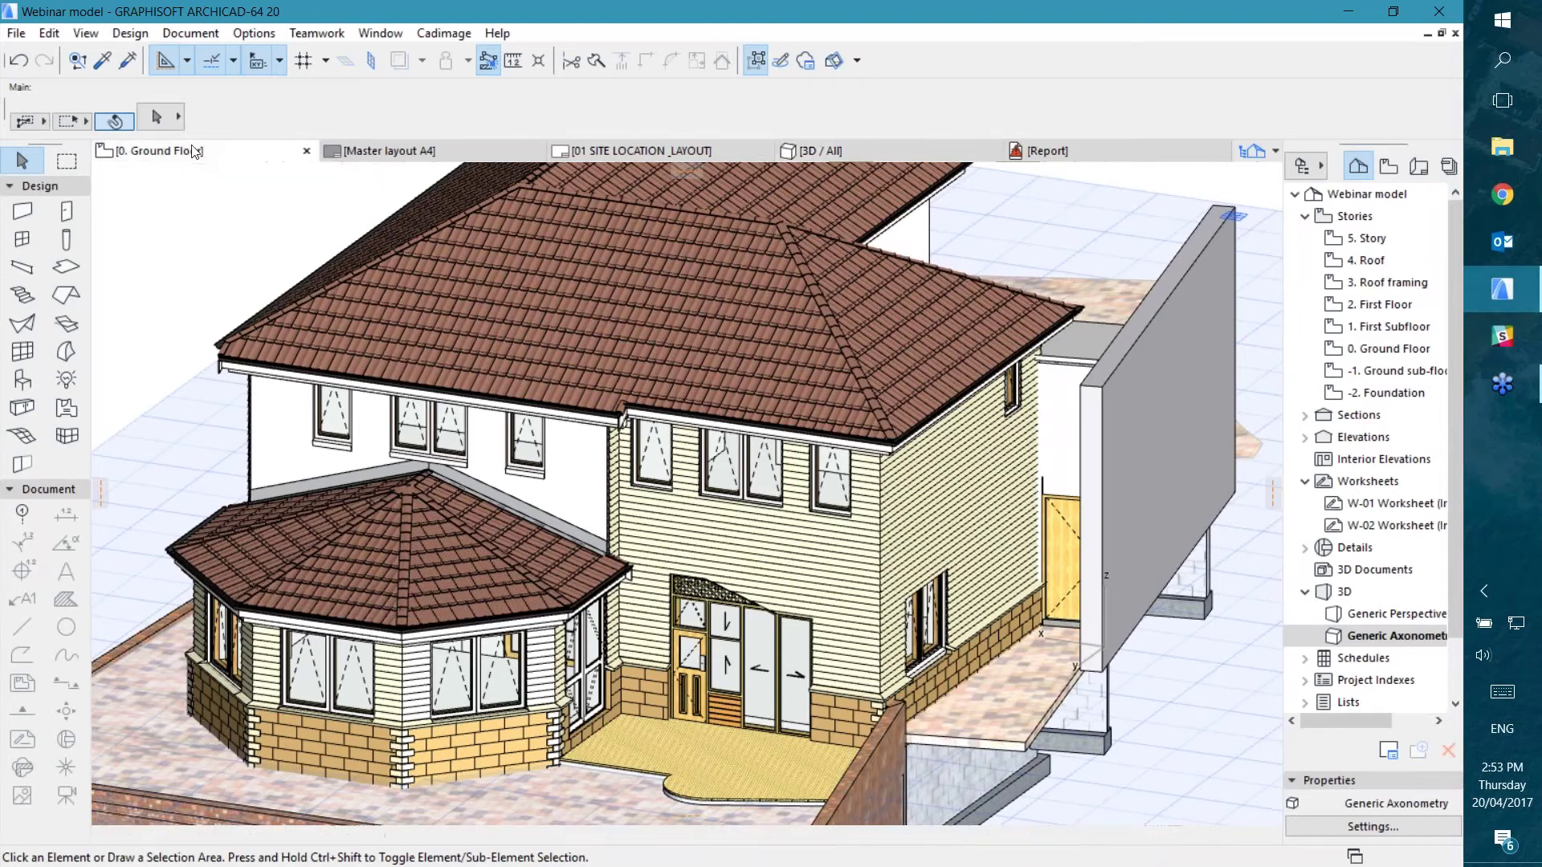
scroll(638, 633, down, 3)
middle_drag(640, 635, 712, 481)
scroll(656, 491, up, 1)
scroll(656, 496, up, 4)
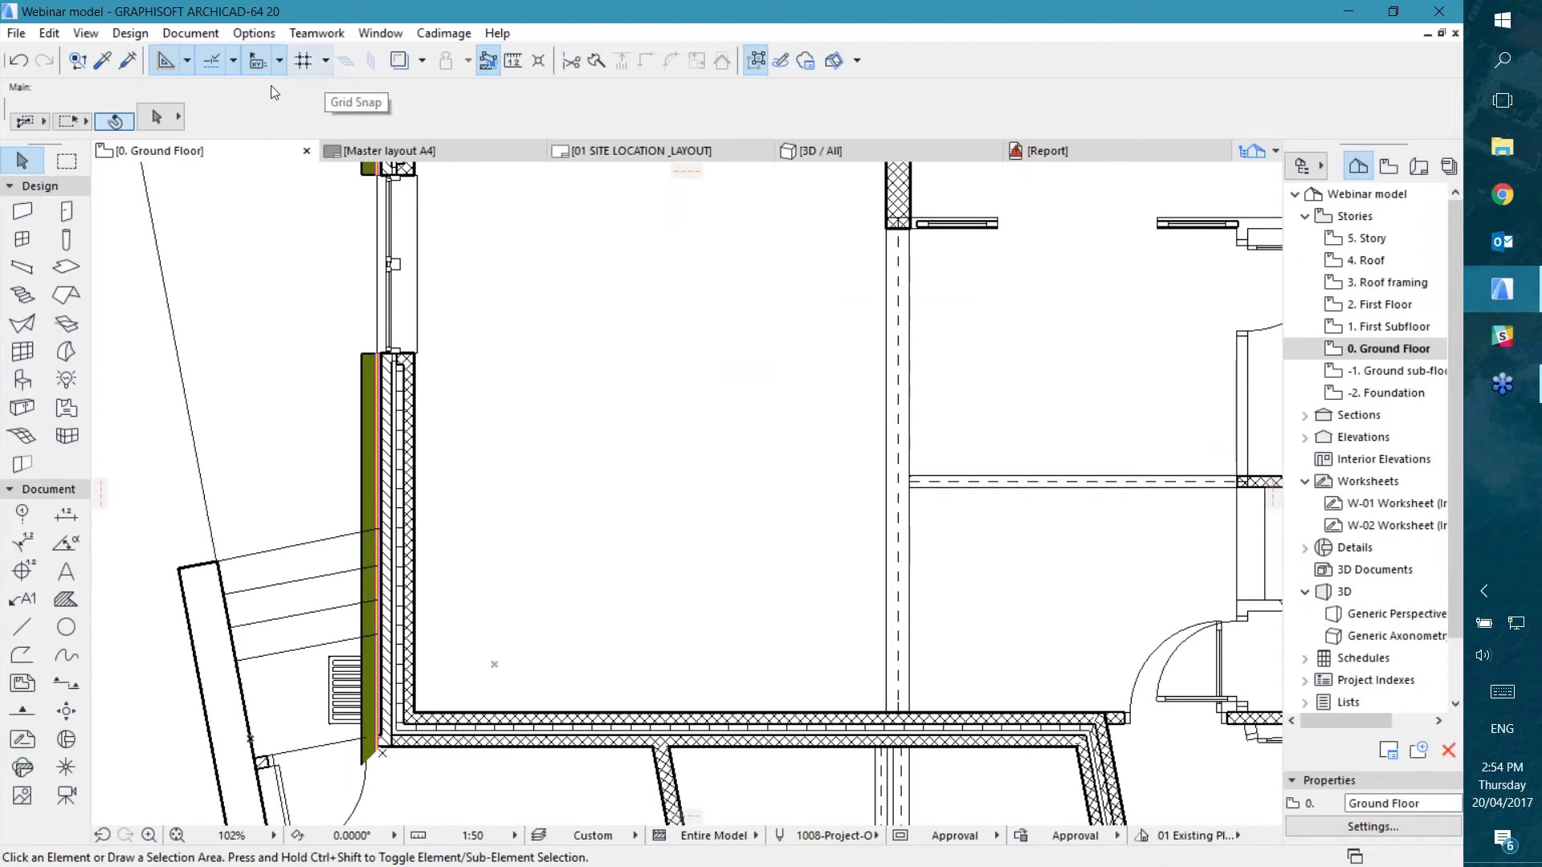
Step: Review the Cadimage tools available for toolbox customization, including Cabinet, and leave the Work Environment settings without changes
click(254, 36)
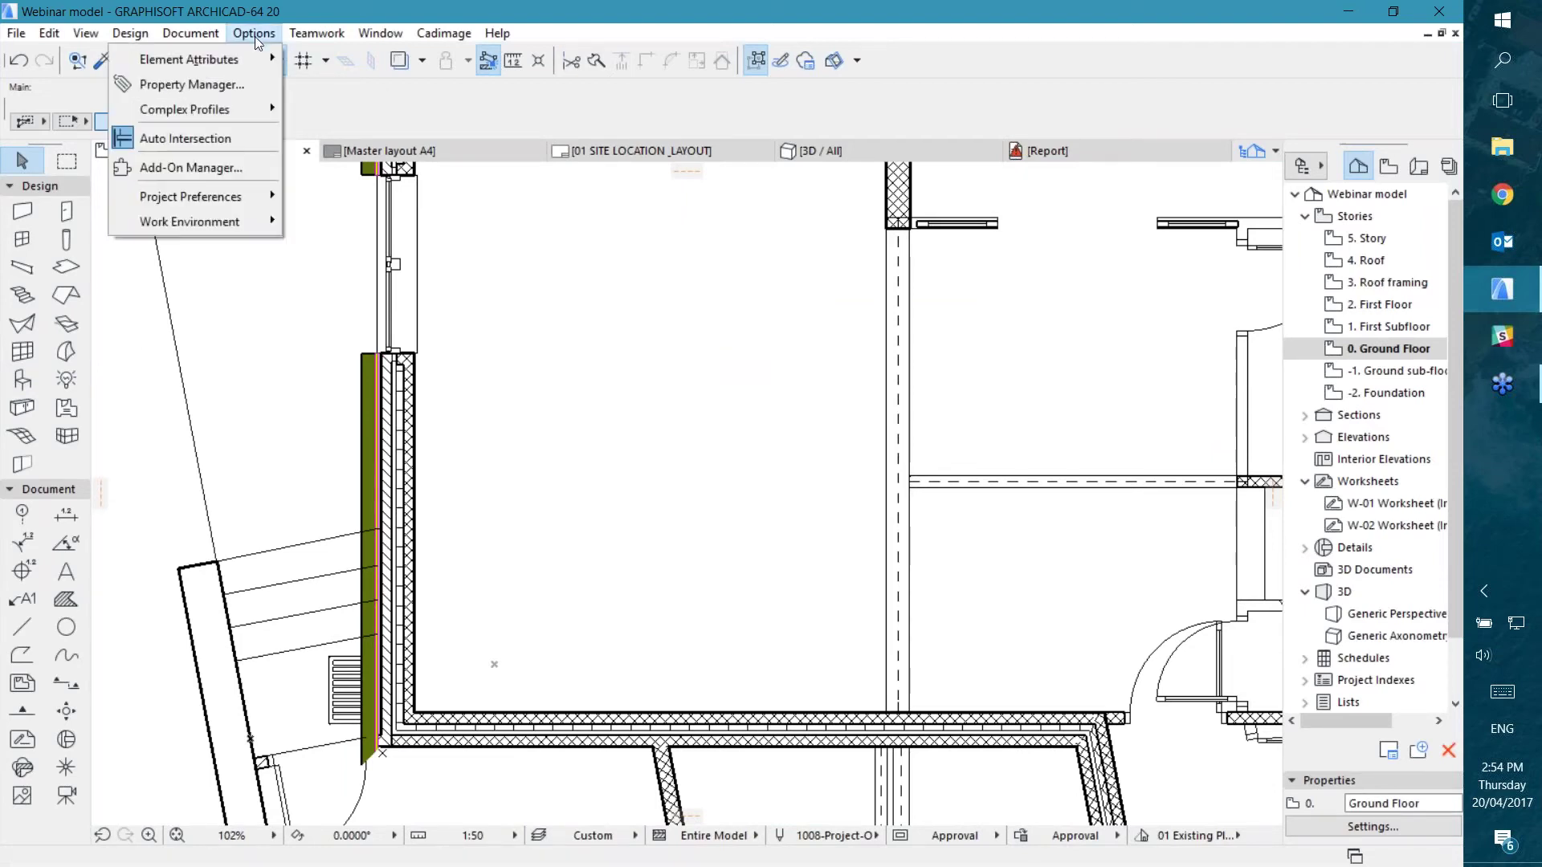
mouse_move(207, 228)
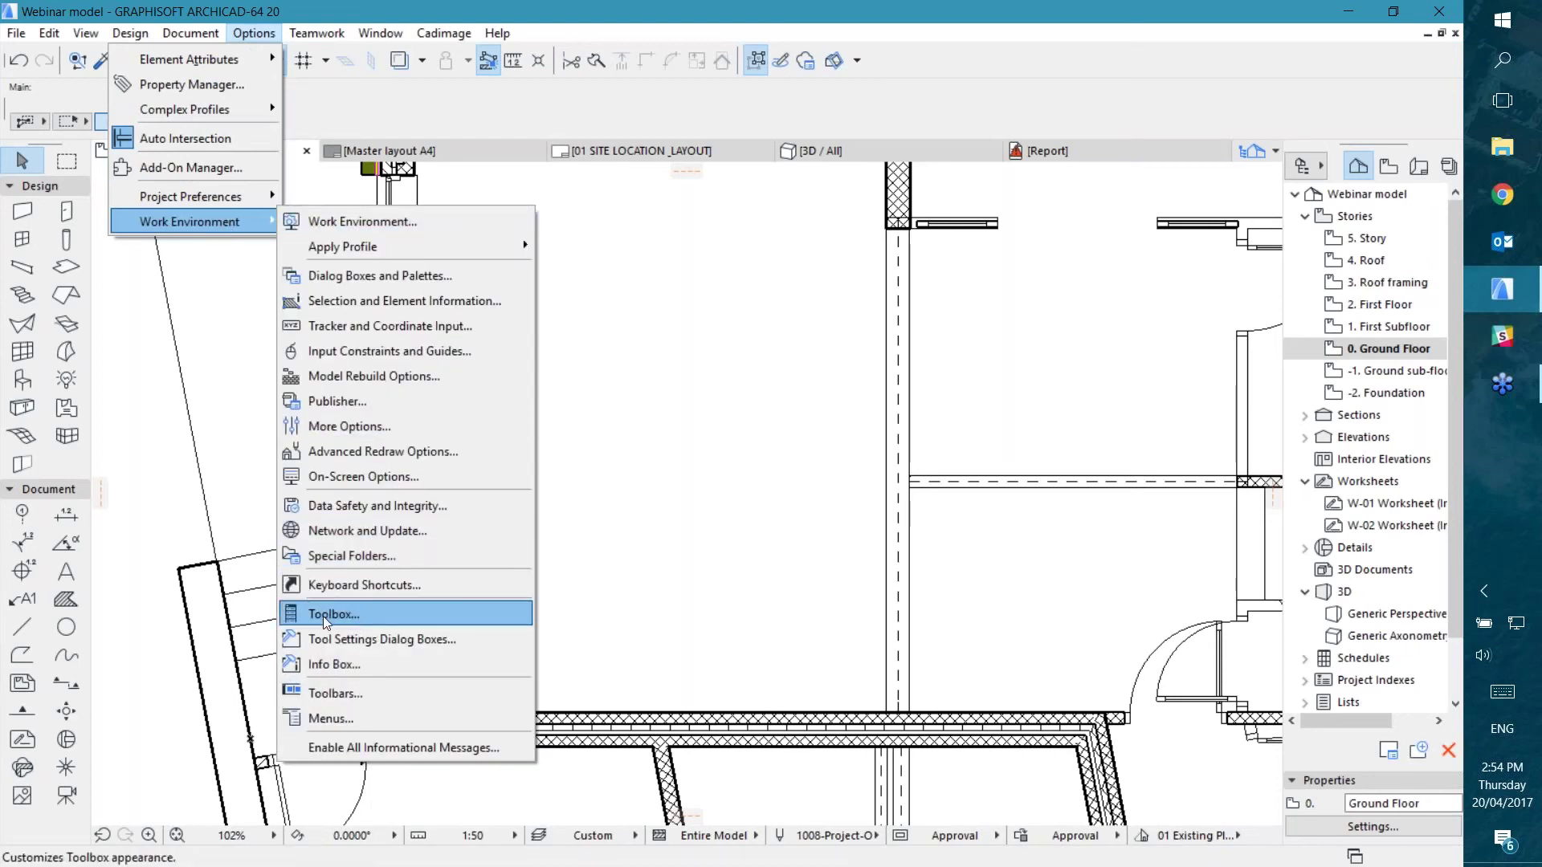
click(349, 619)
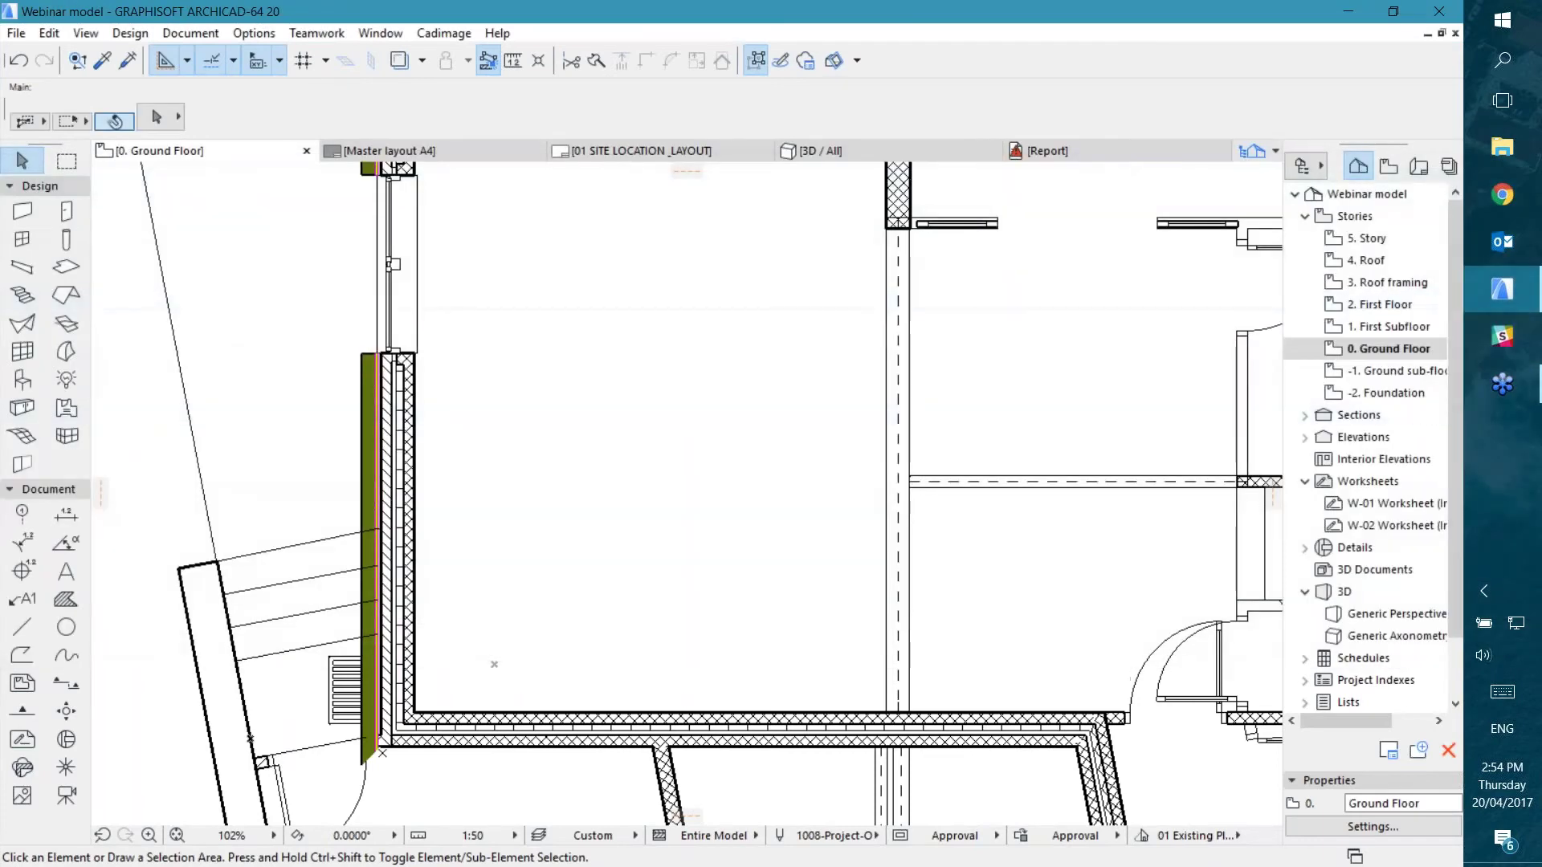
click(253, 33)
mouse_move(233, 225)
click(361, 222)
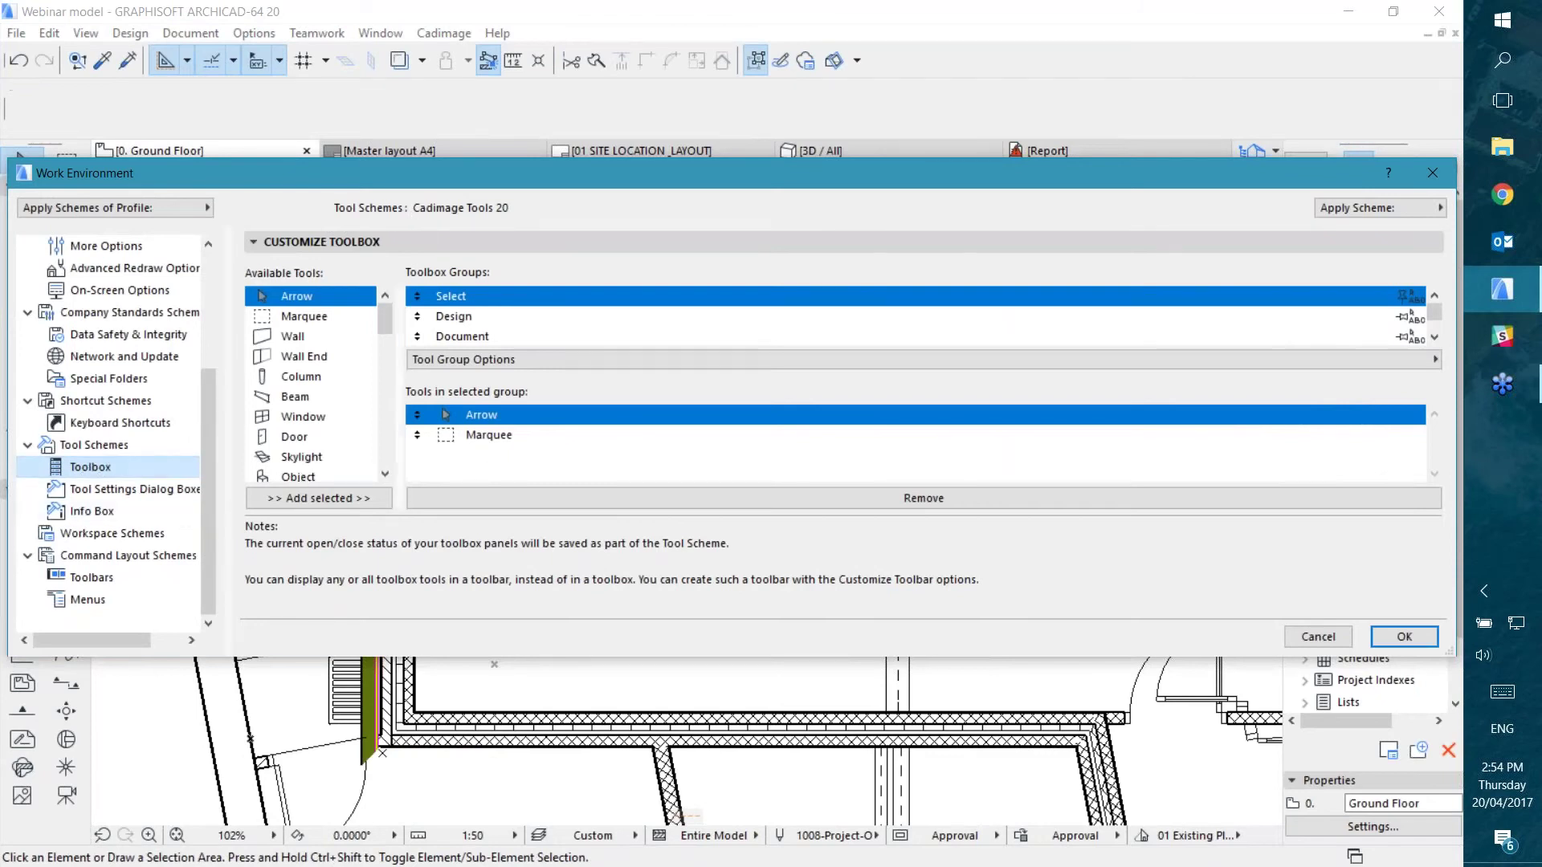
drag(456, 657, 450, 754)
drag(384, 374, 386, 554)
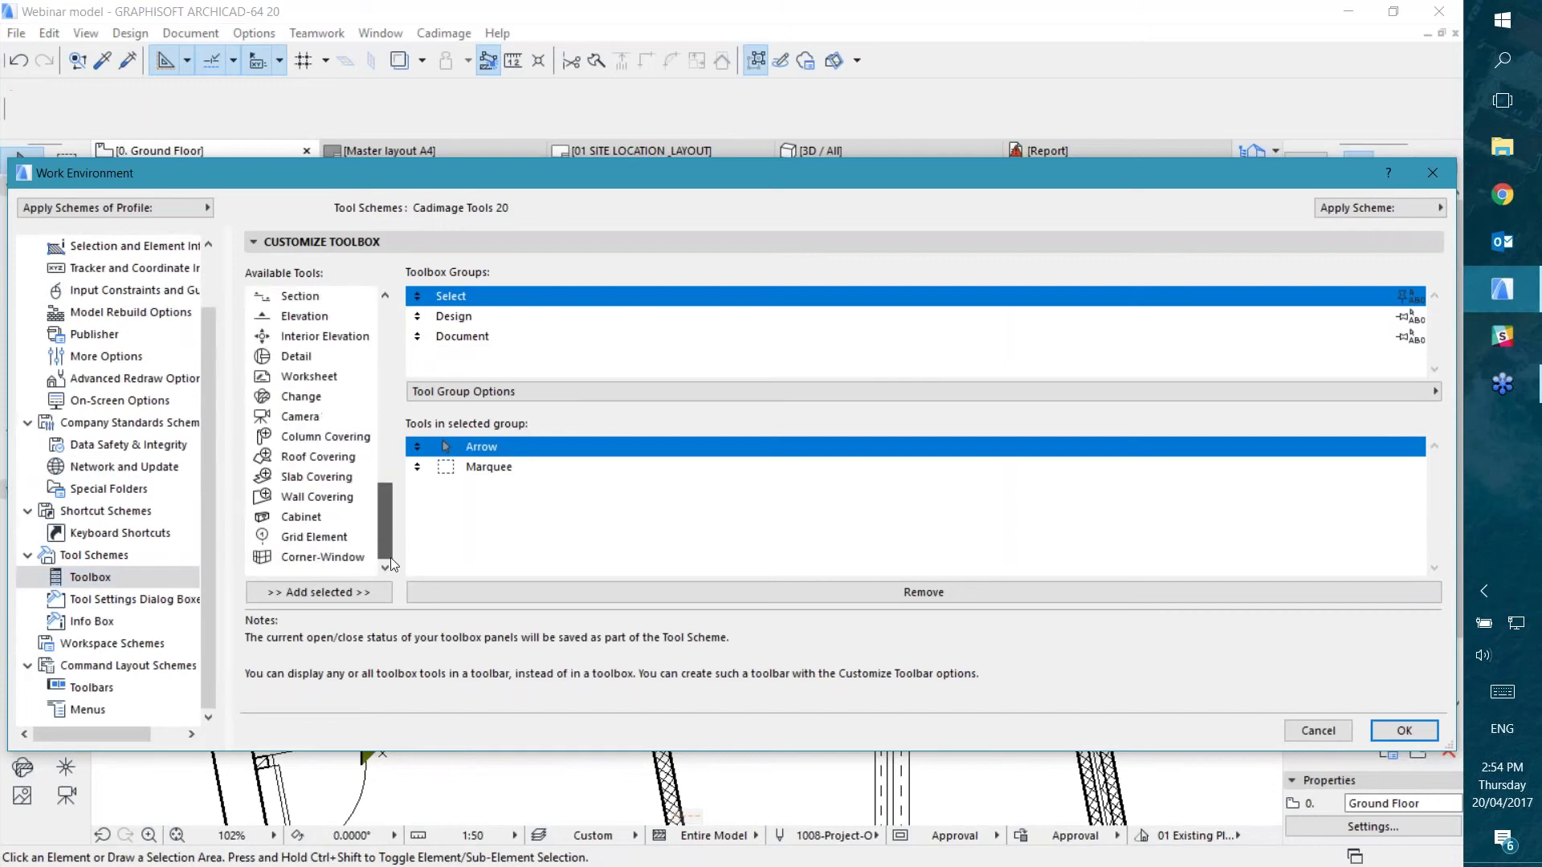
click(301, 518)
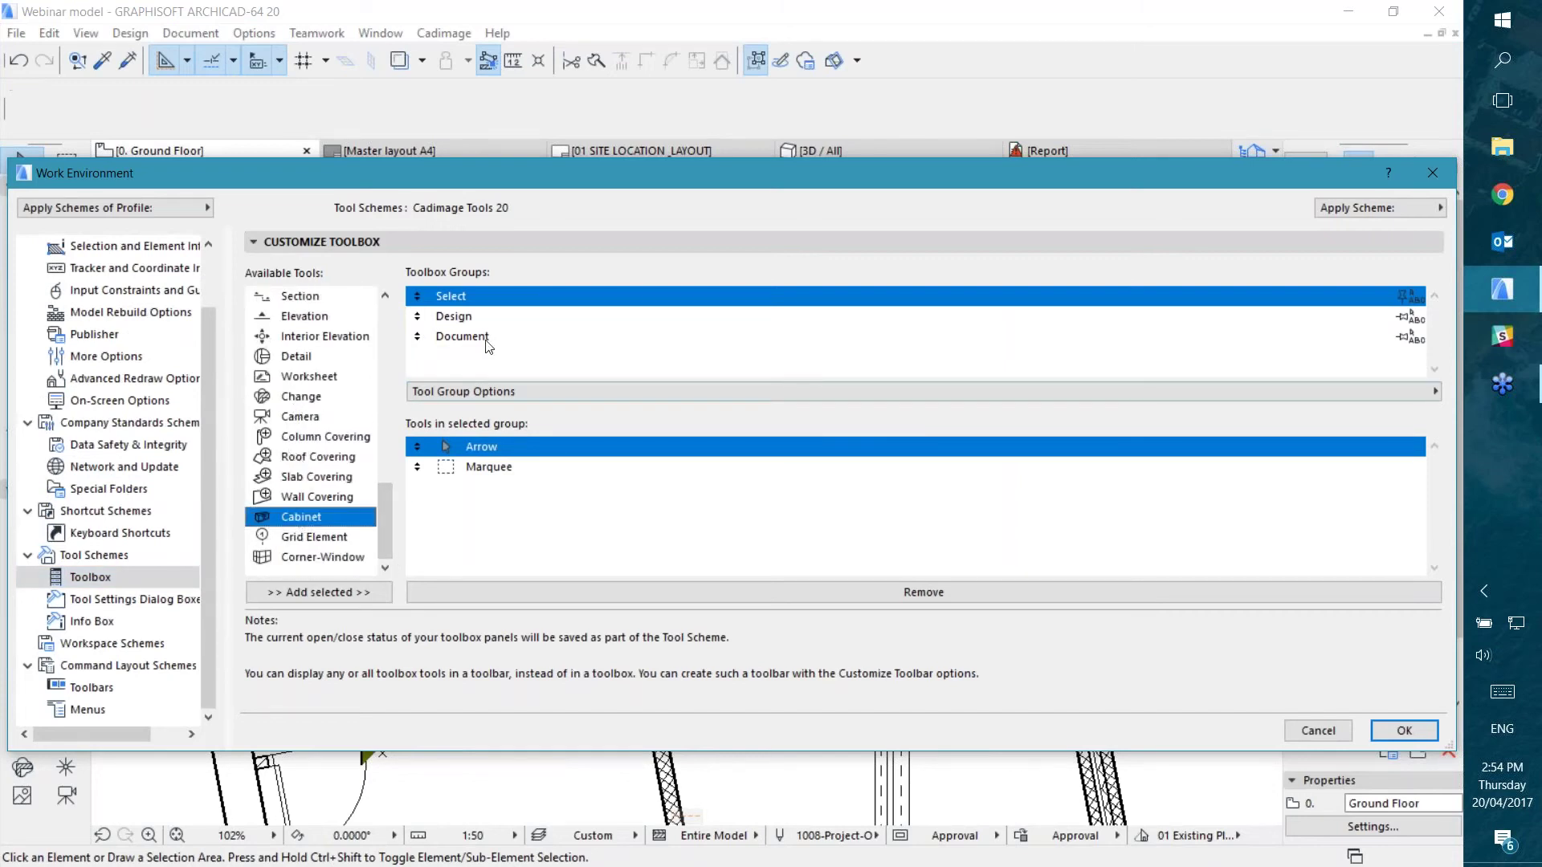
click(1317, 731)
Step: Look up the Work Environment profiles that can be applied, including Cadimage Profile 20
click(257, 35)
mouse_move(240, 223)
mouse_move(457, 261)
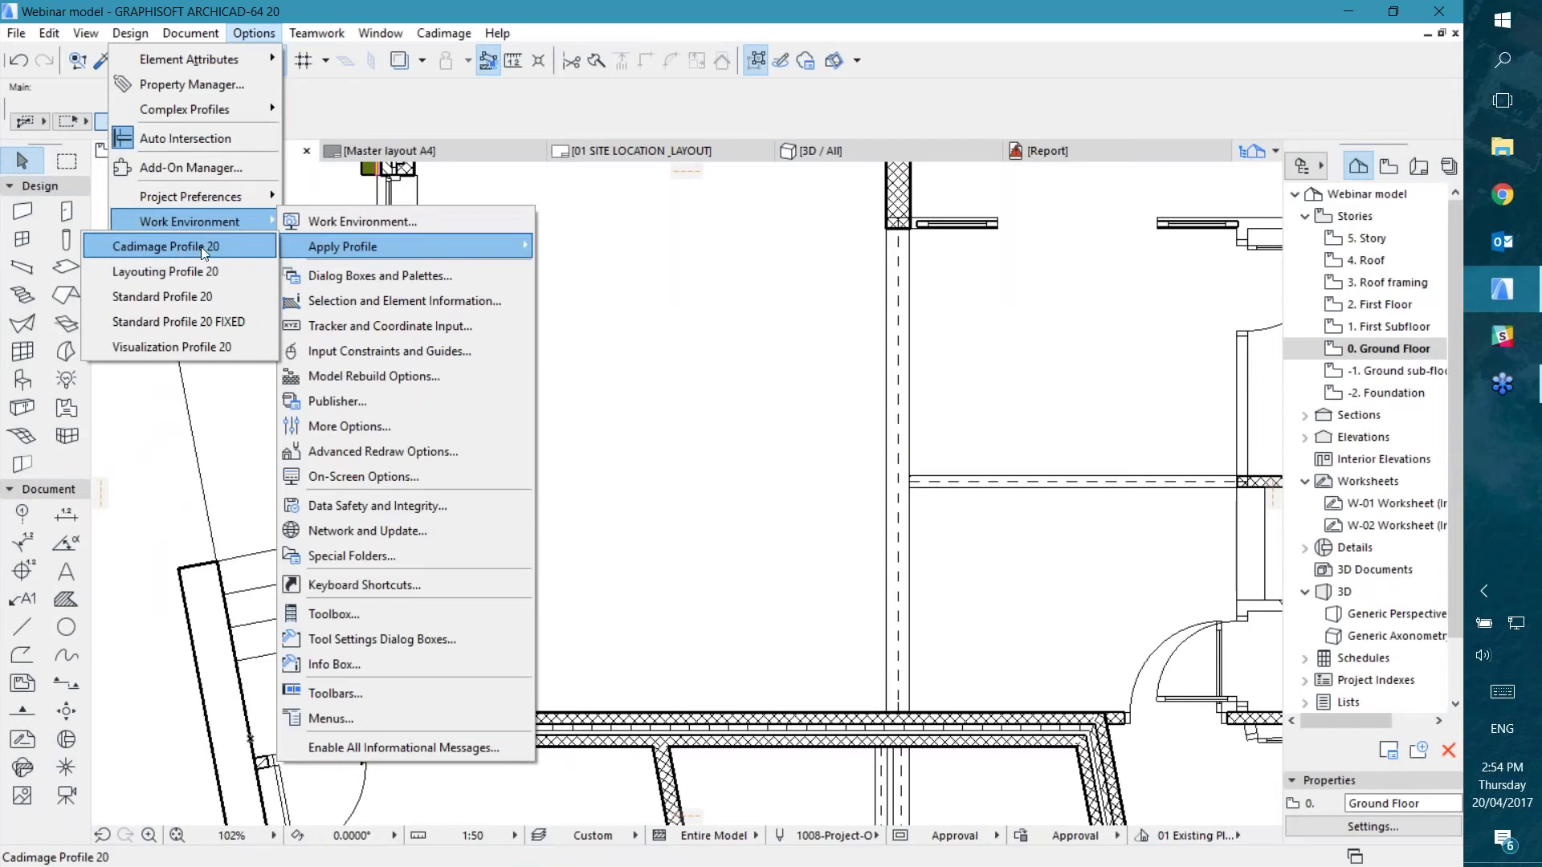
click(237, 267)
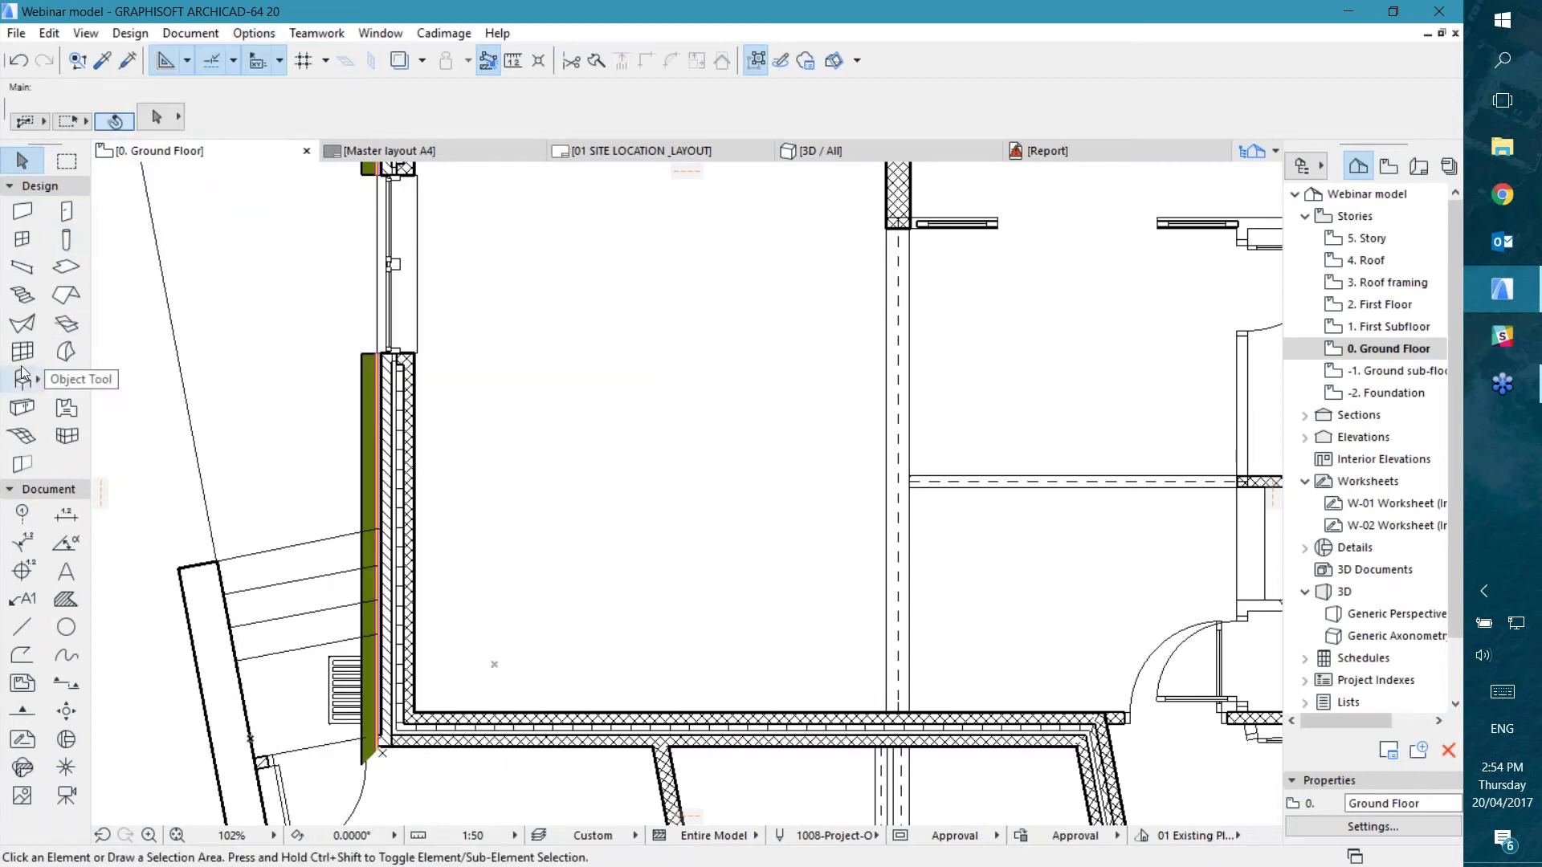
Step: Review the Cabinet tool's default settings and its library parts without changing them
double_click(26, 408)
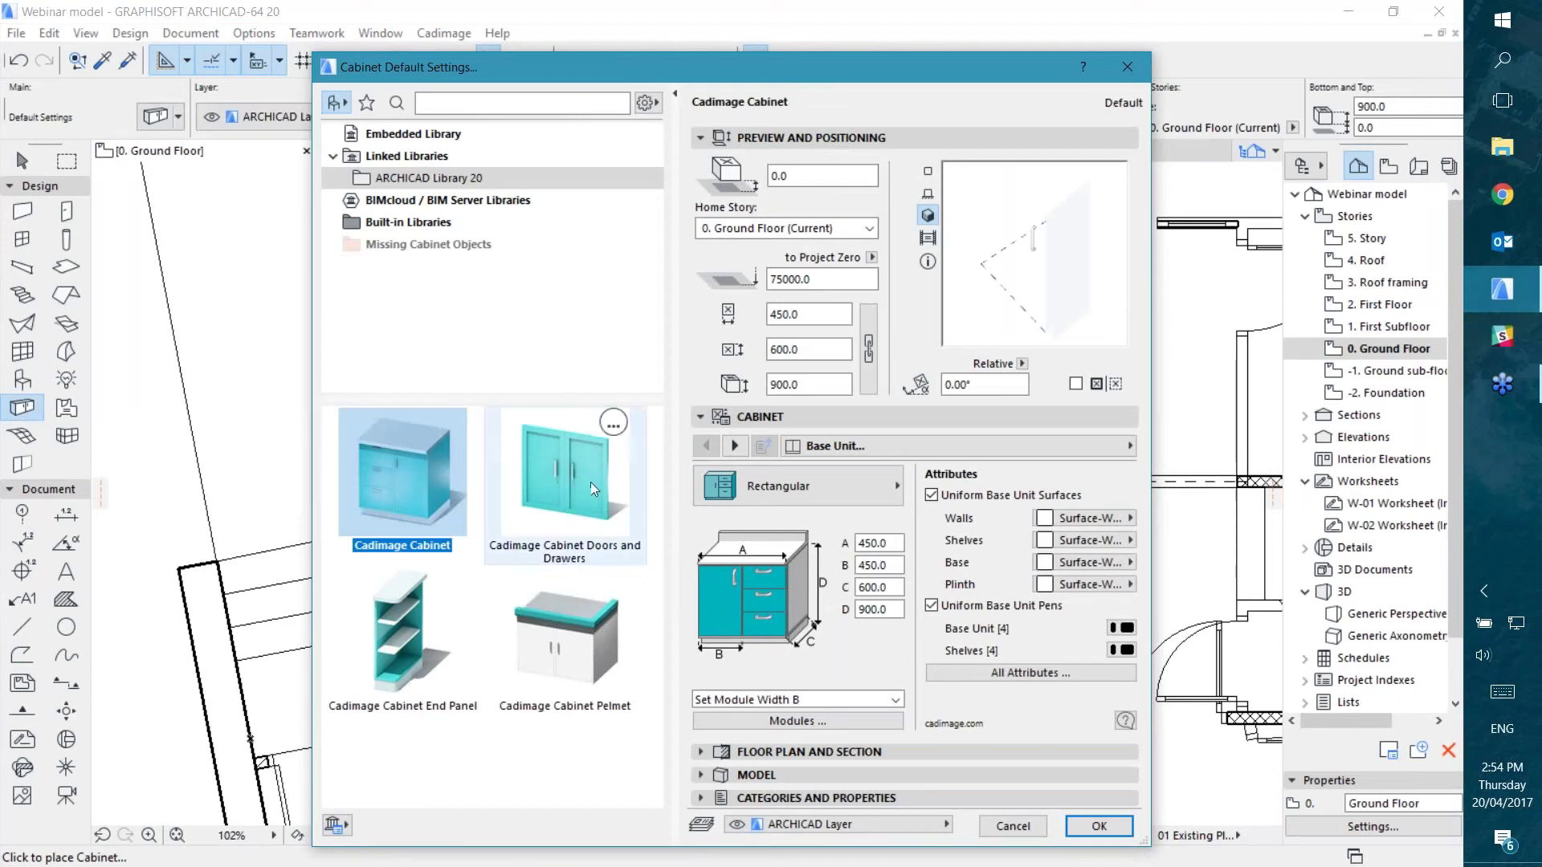
click(1018, 828)
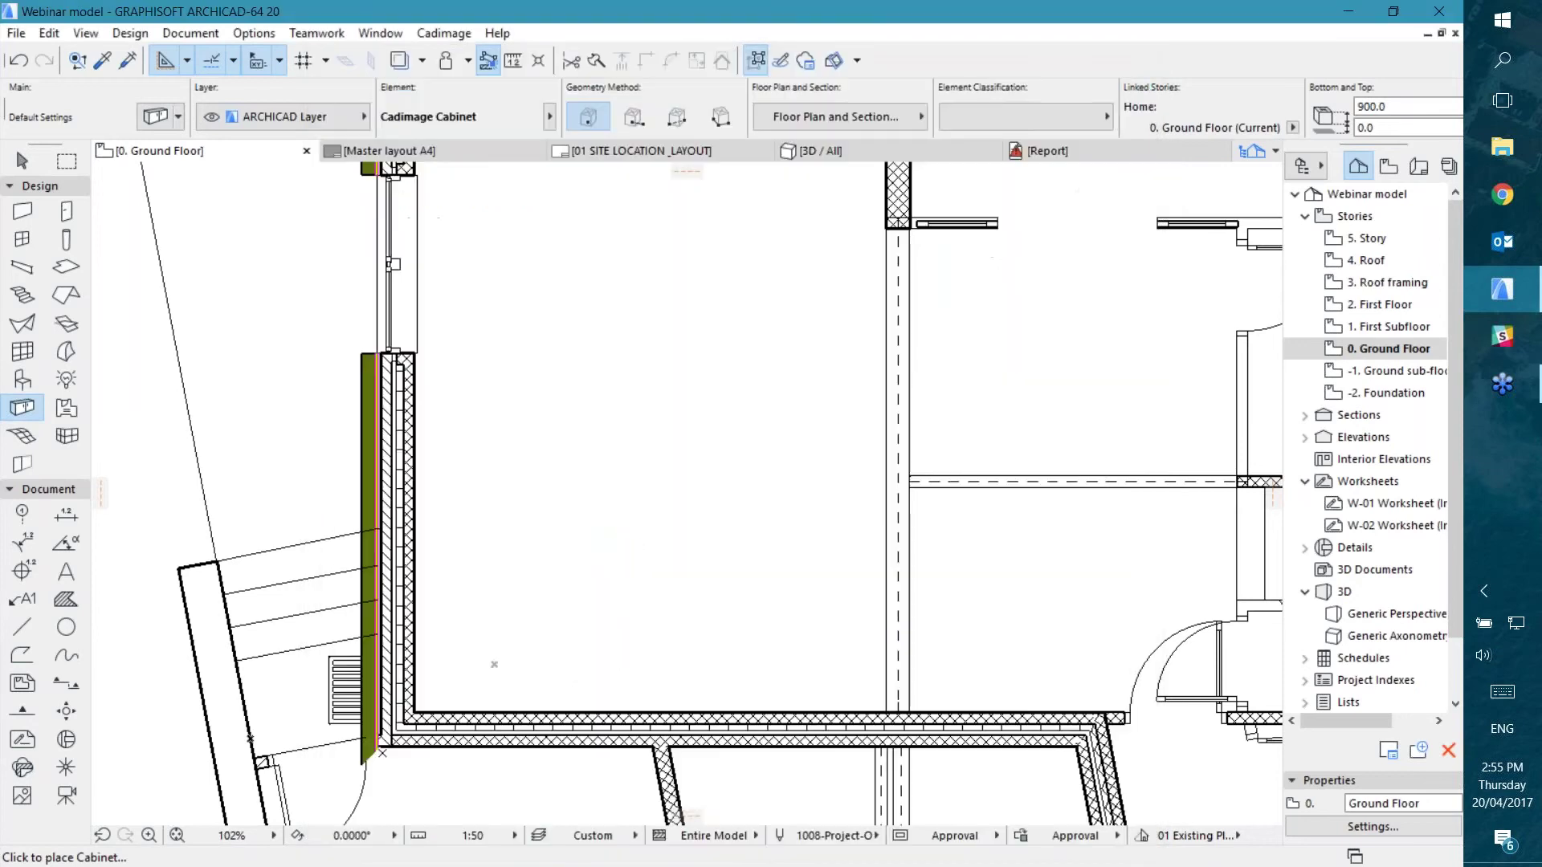
Step: Search the standard object library for kitchen parts through the Object tool's default settings
double_click(24, 383)
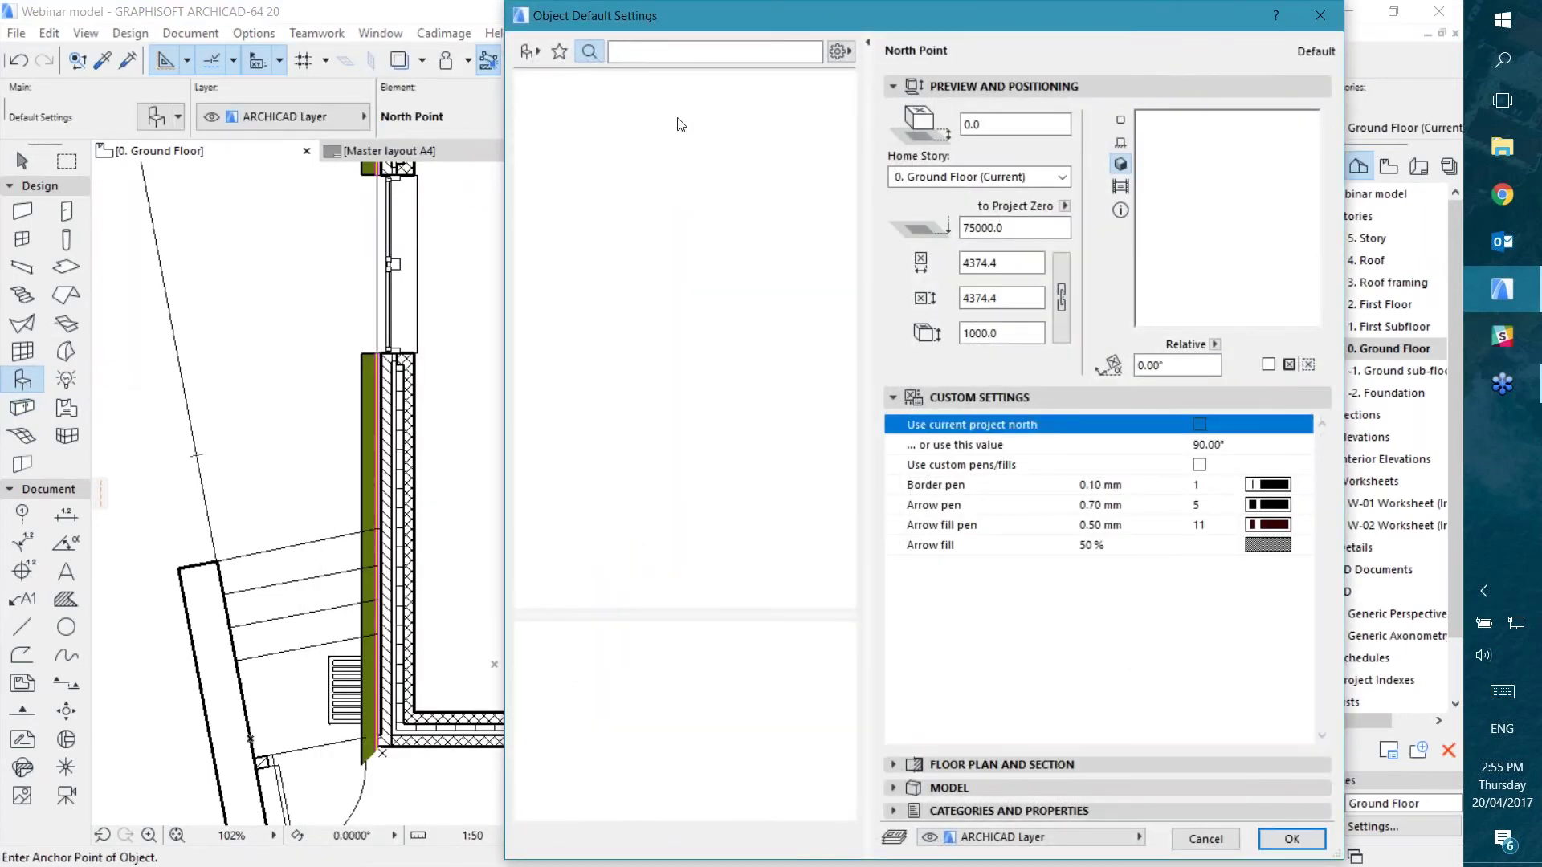
click(535, 52)
click(605, 150)
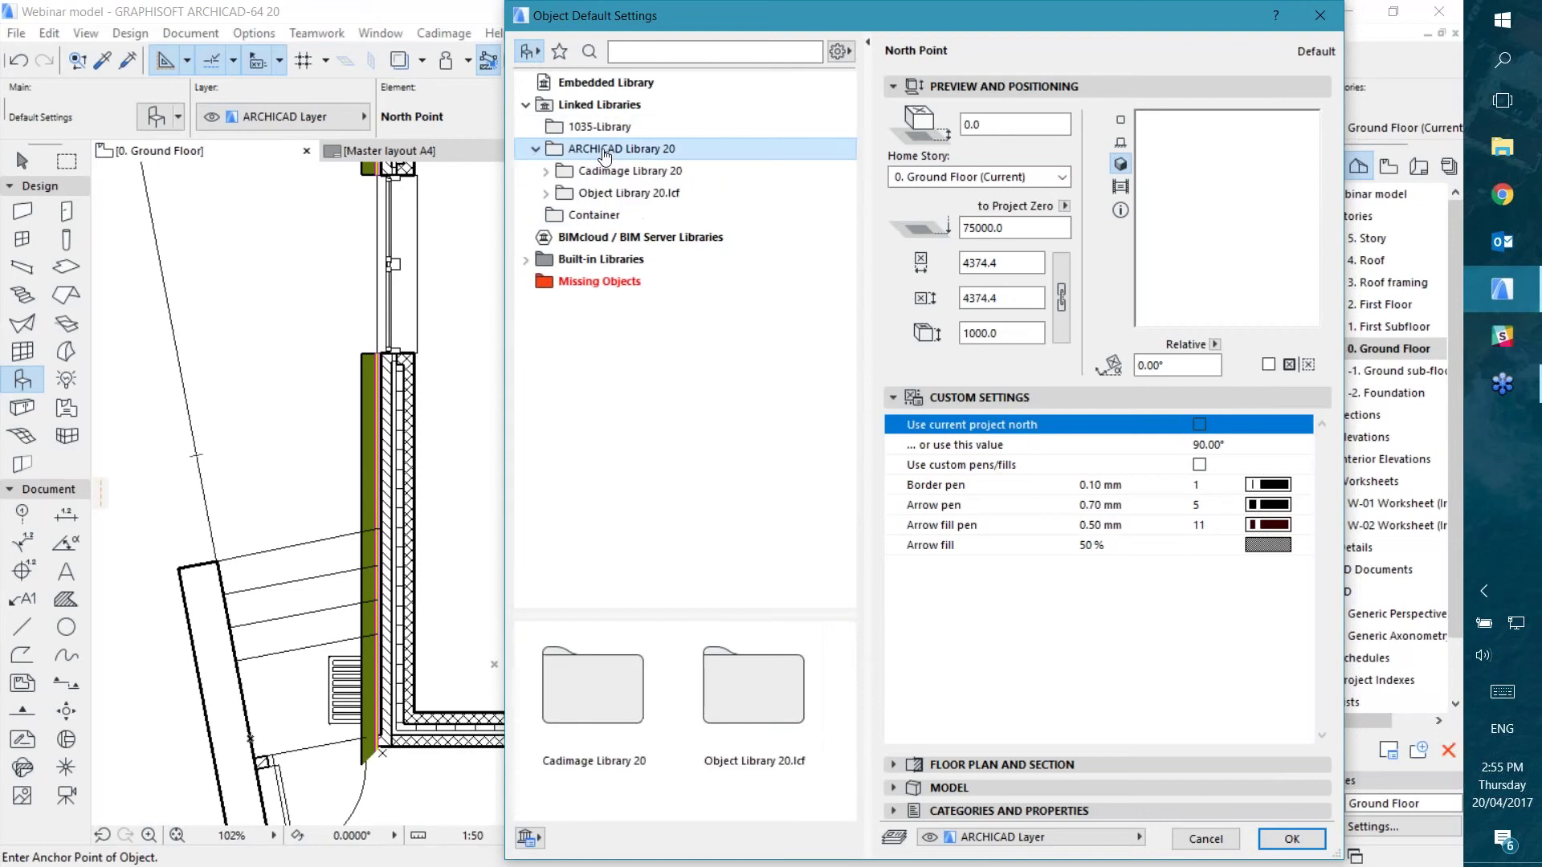
click(660, 52)
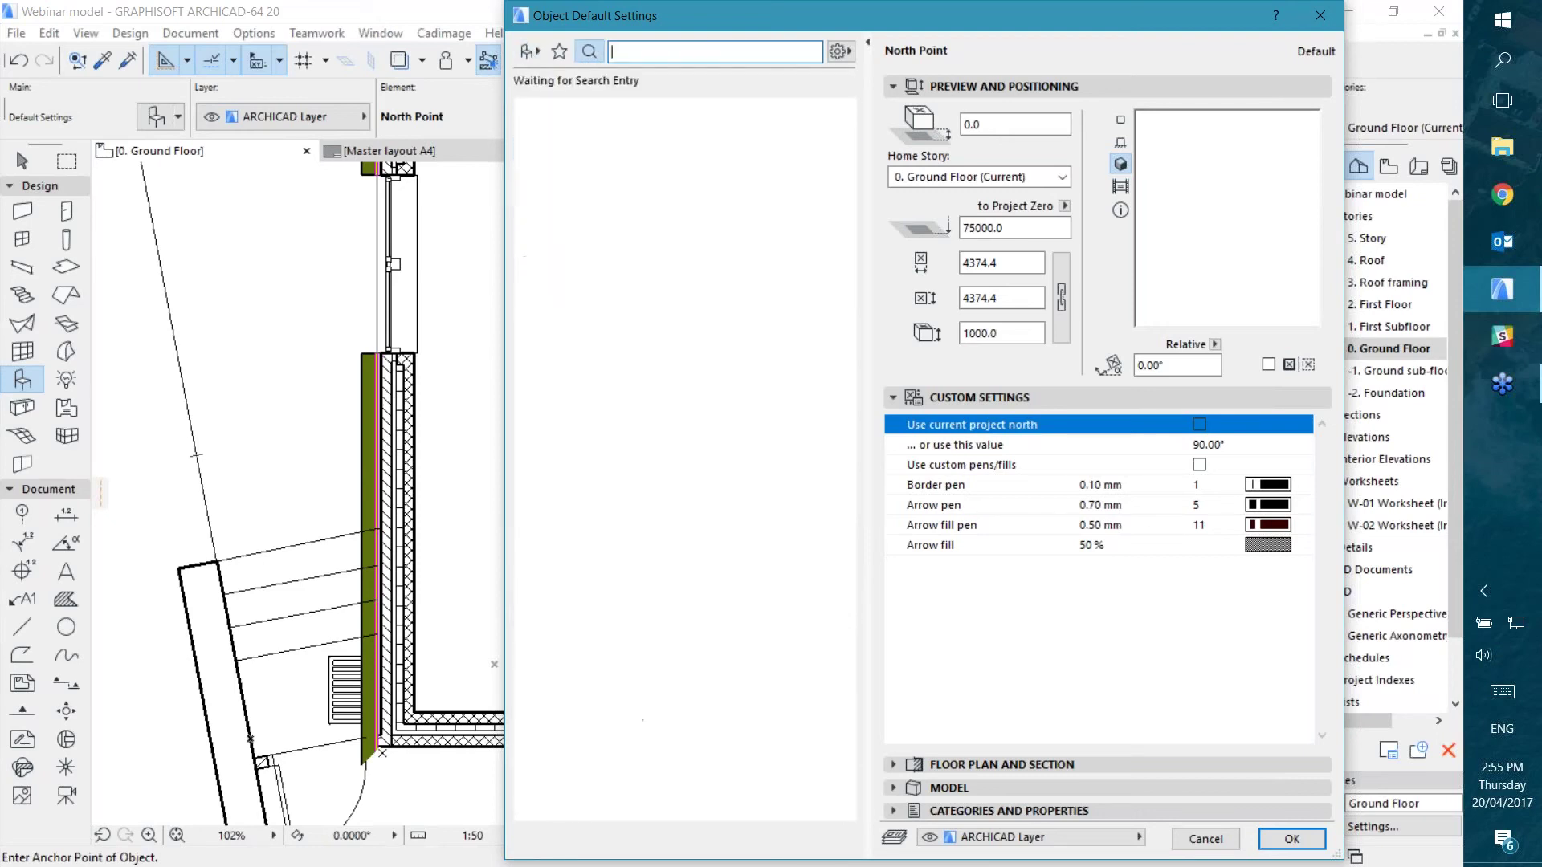
text(kitcjen)
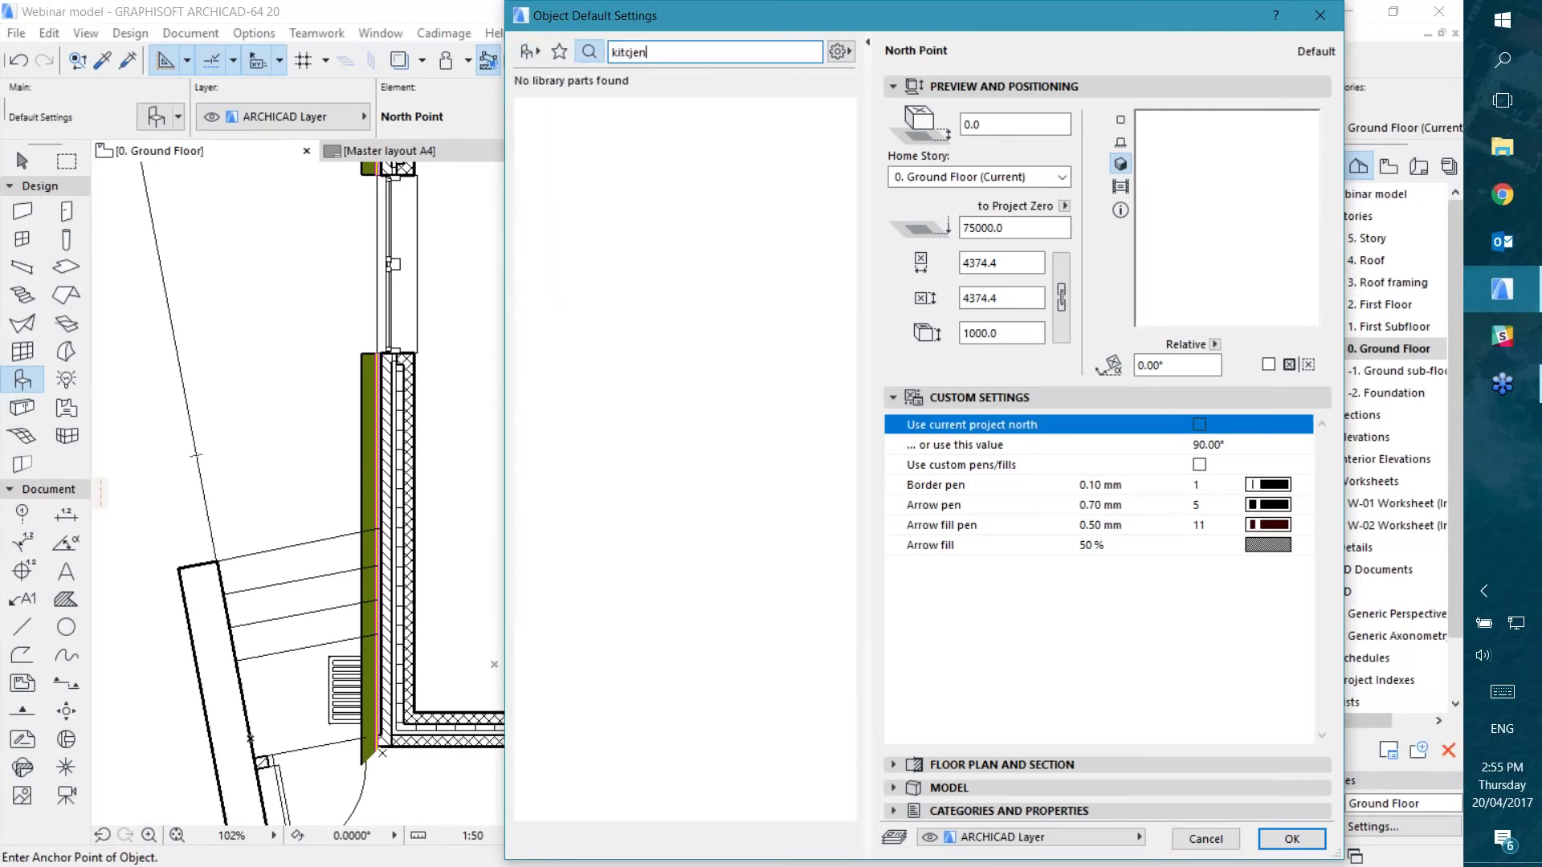
key(Left)
key(Left)
key(BackSpace)
text(h)
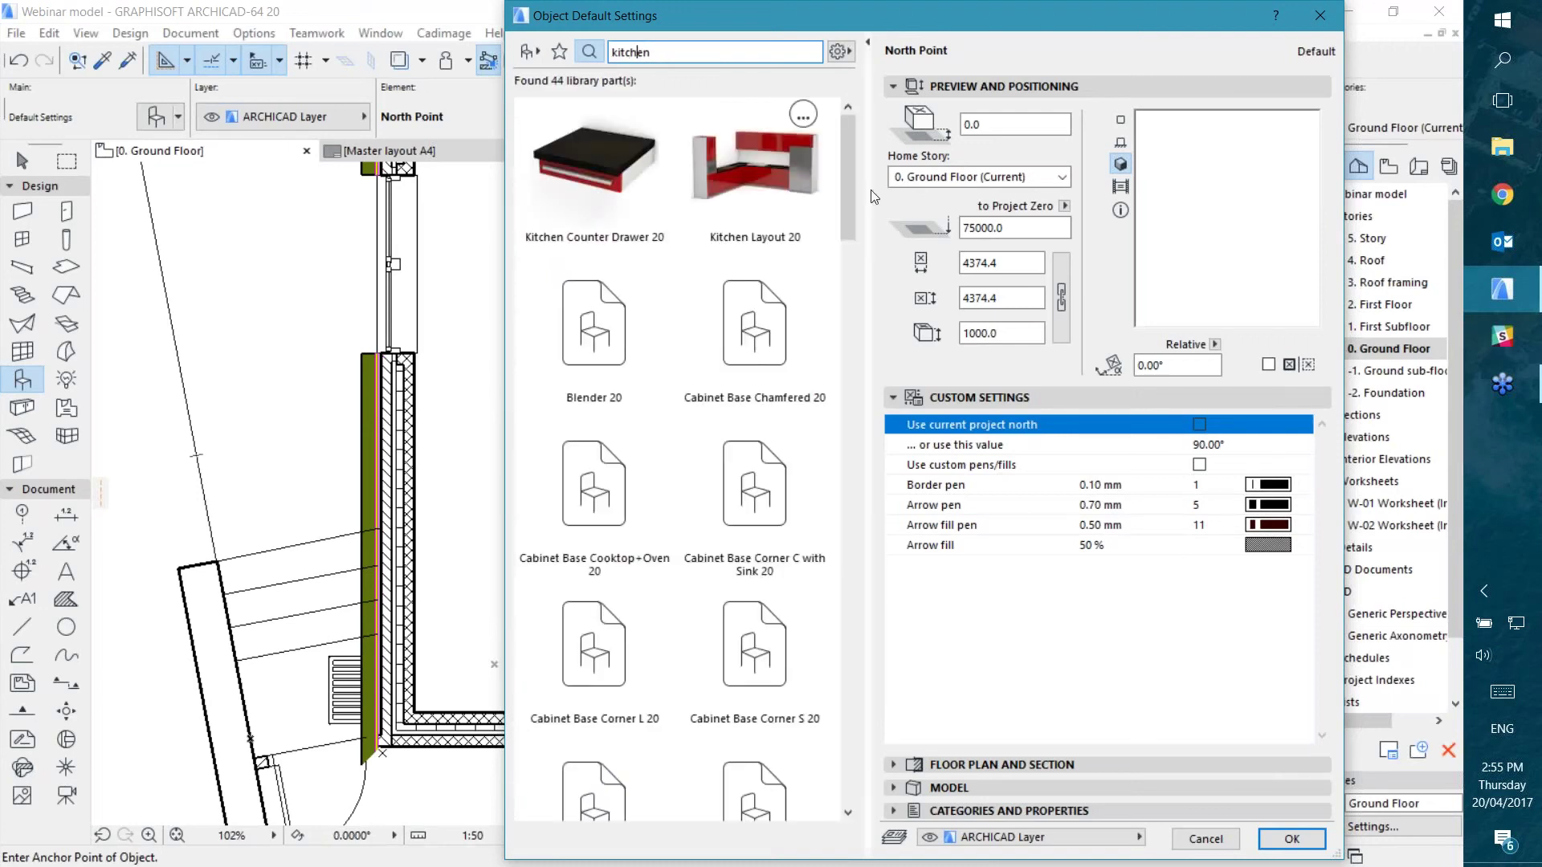
Step: Browse the standard kitchen cabinets, preview Cabinet Base MultiDrawer 20 and Cabinet Base Double Door 20, and leave the object defaults without changes
drag(850, 173, 873, 298)
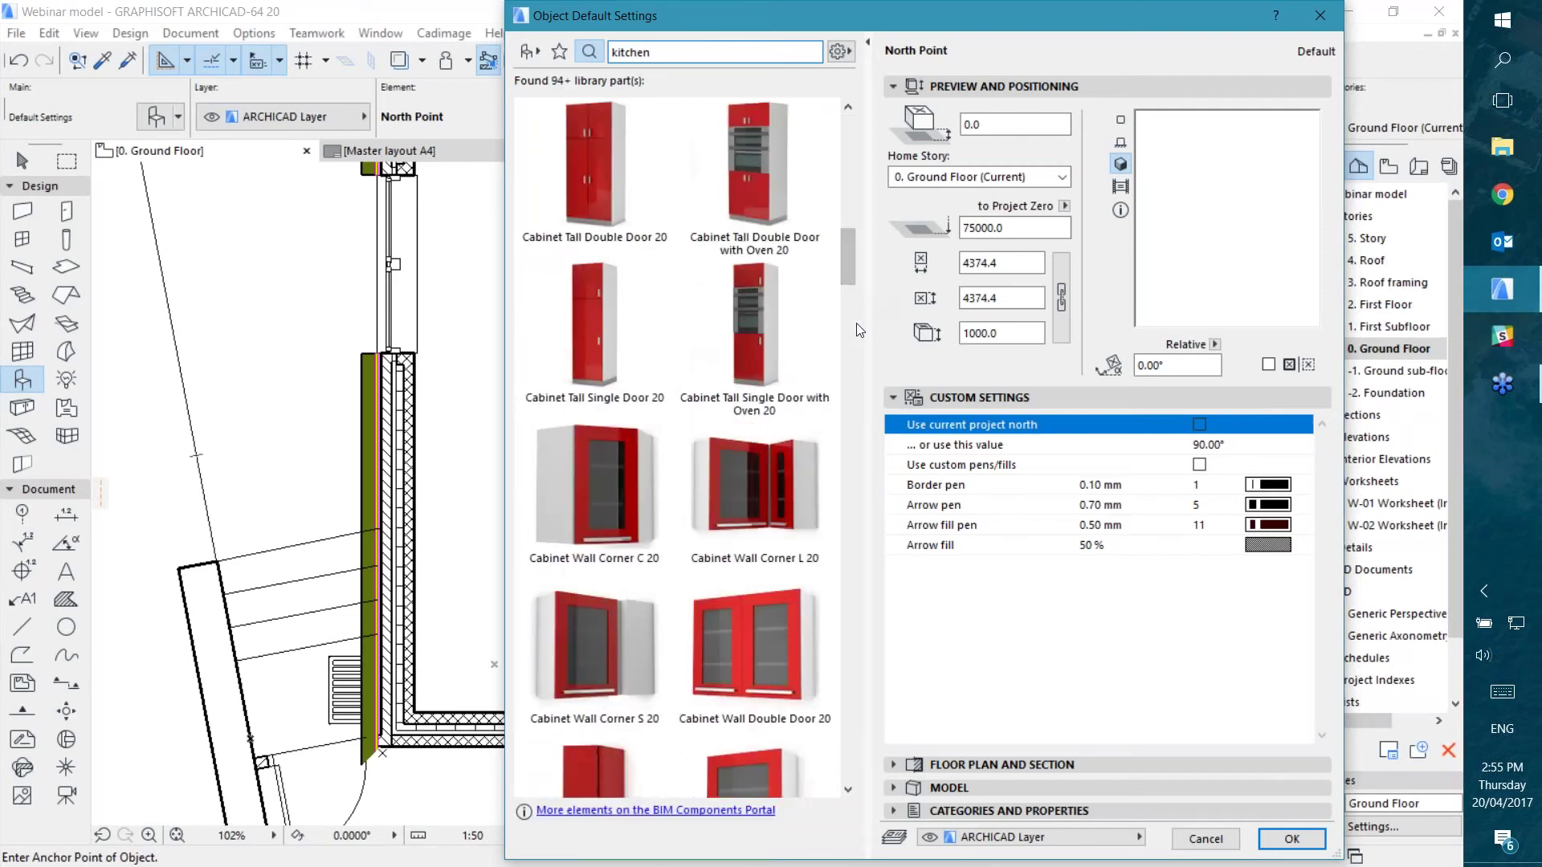
drag(851, 259, 851, 207)
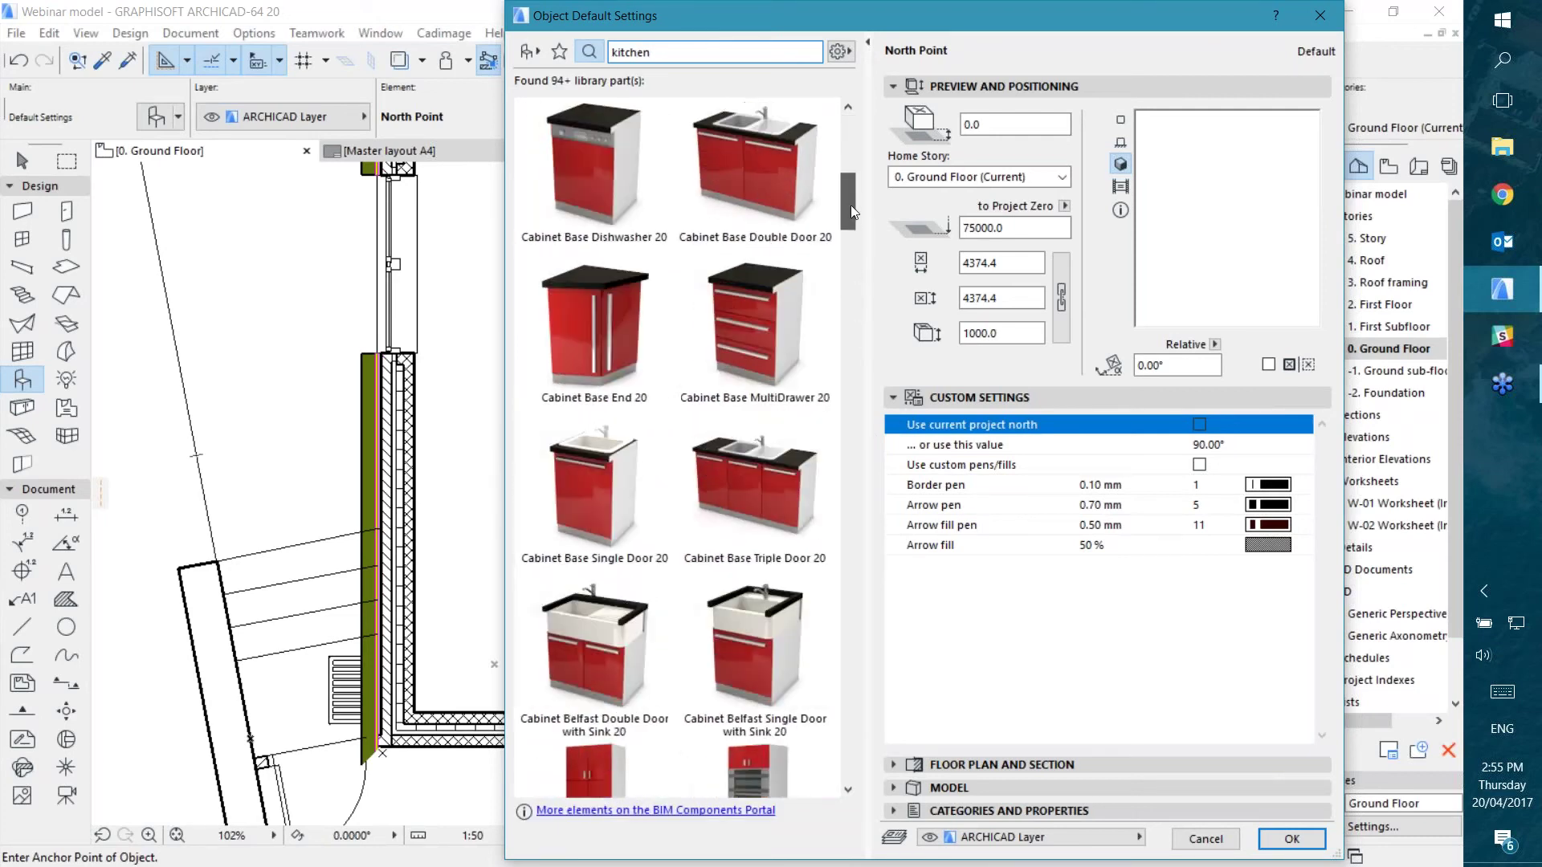
click(773, 341)
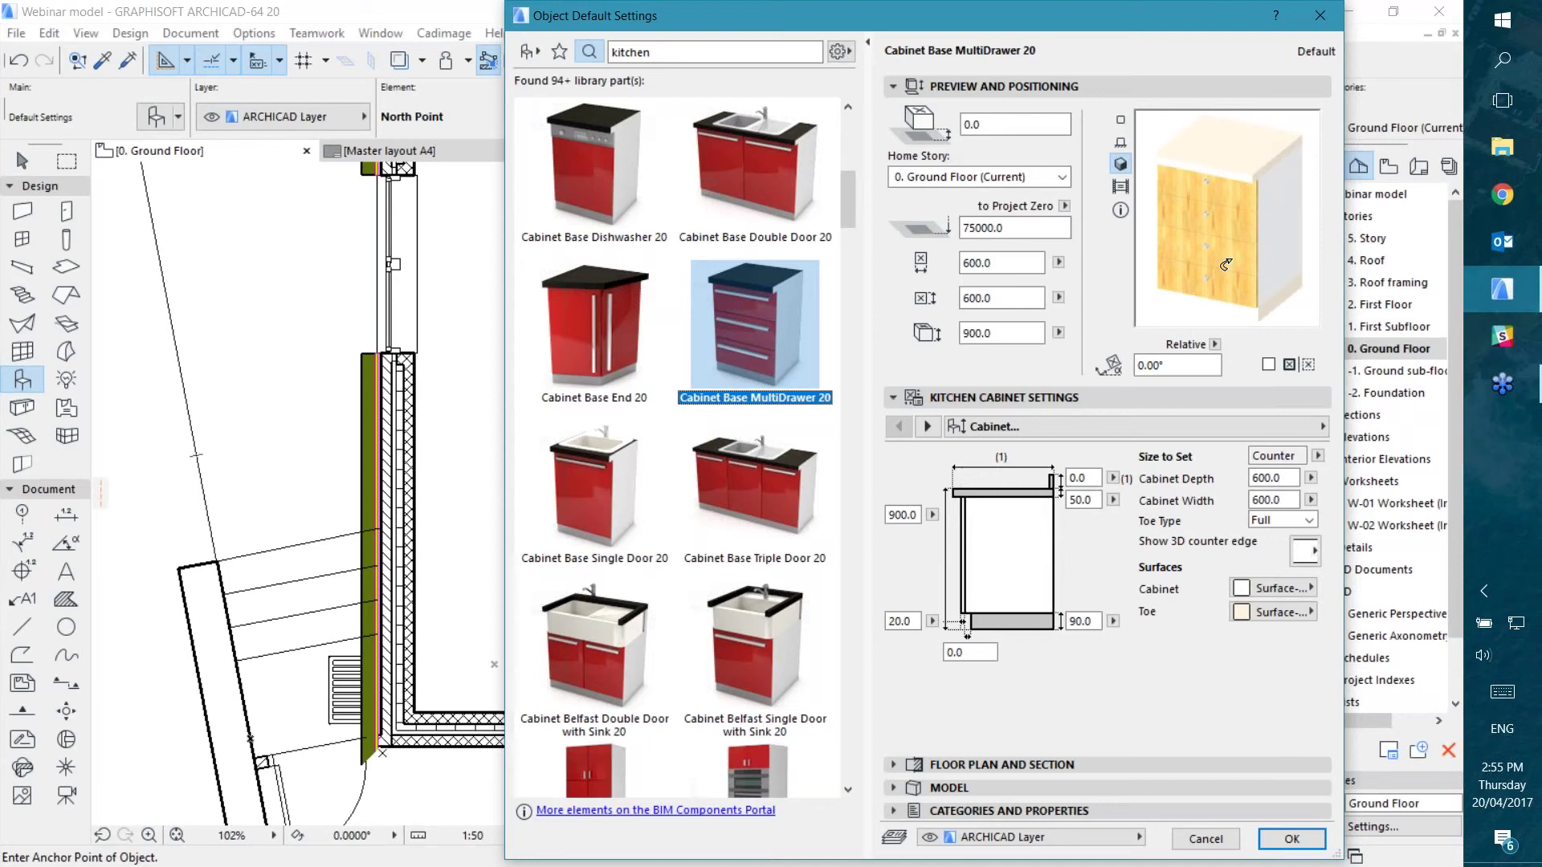
click(773, 193)
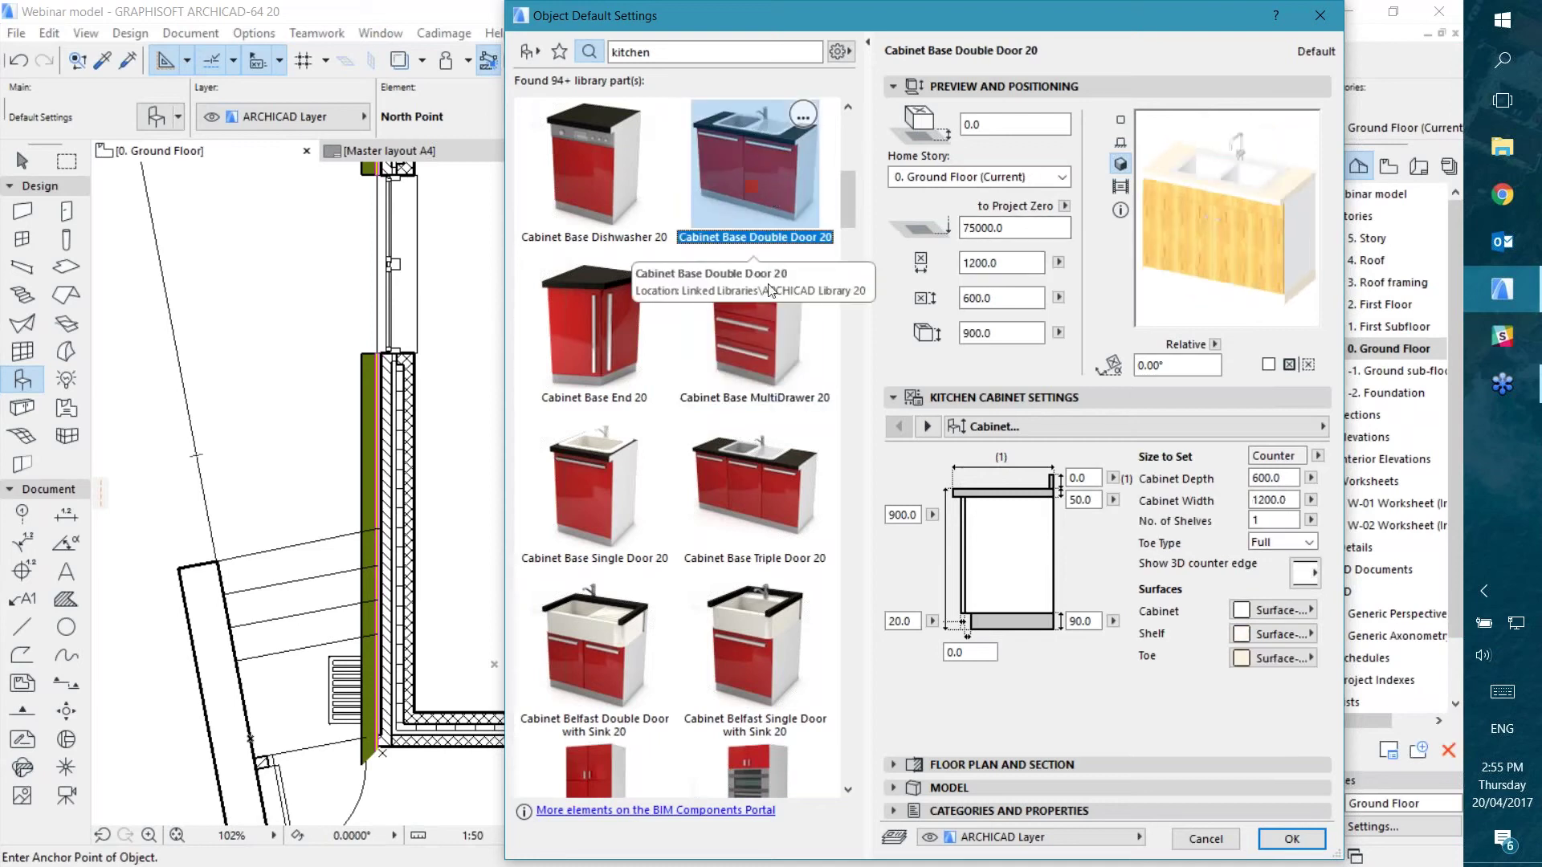
click(1202, 839)
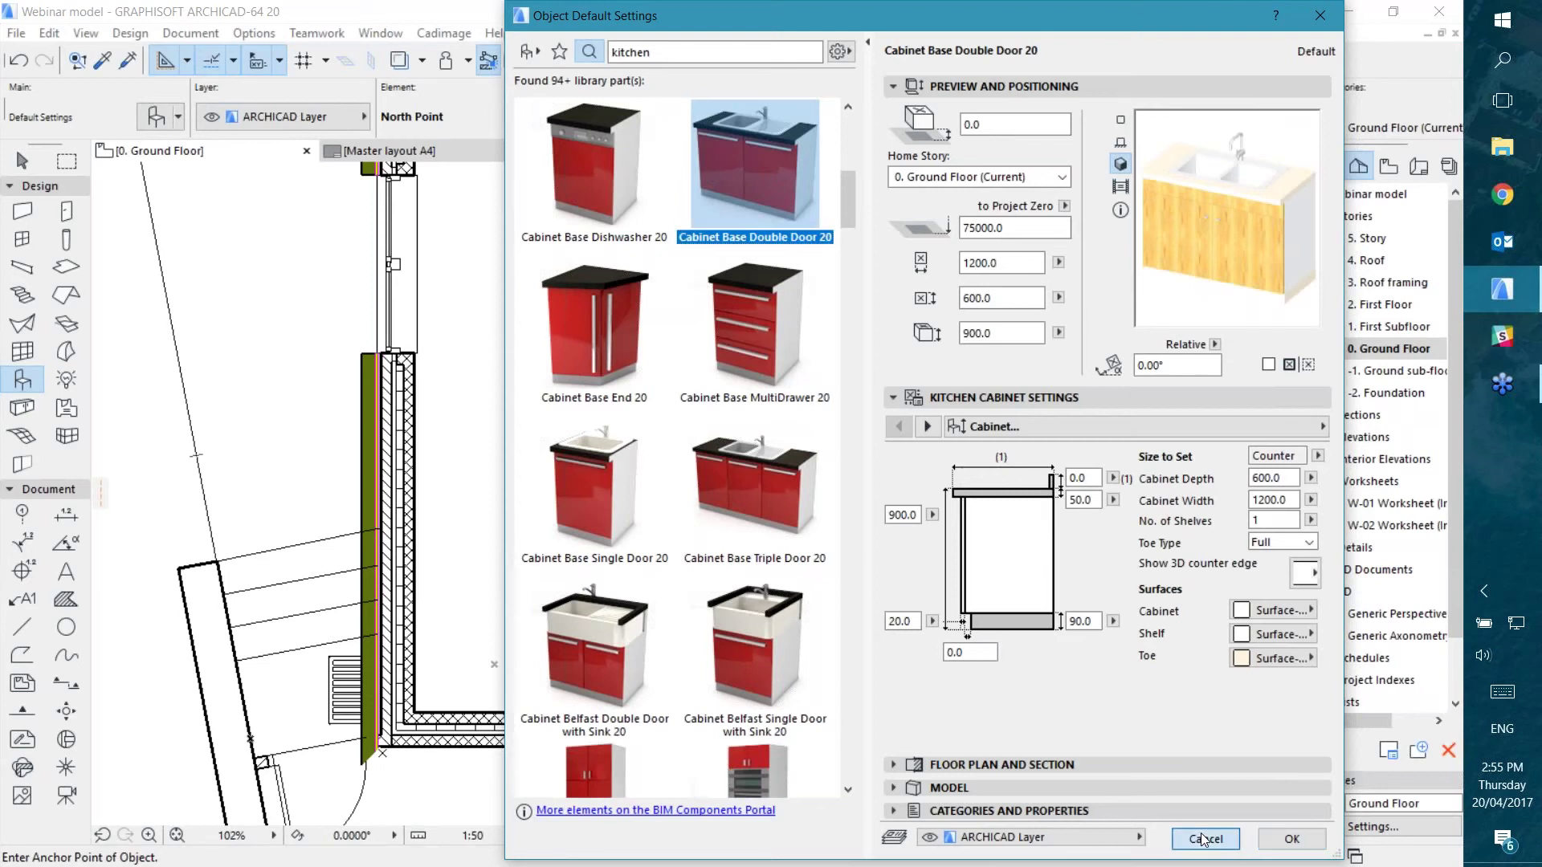
Step: Review the Cadimage Cabinet Doors and Drawers part in the Cabinet tool's defaults, checking its elevation, plan and 3D previews
double_click(22, 407)
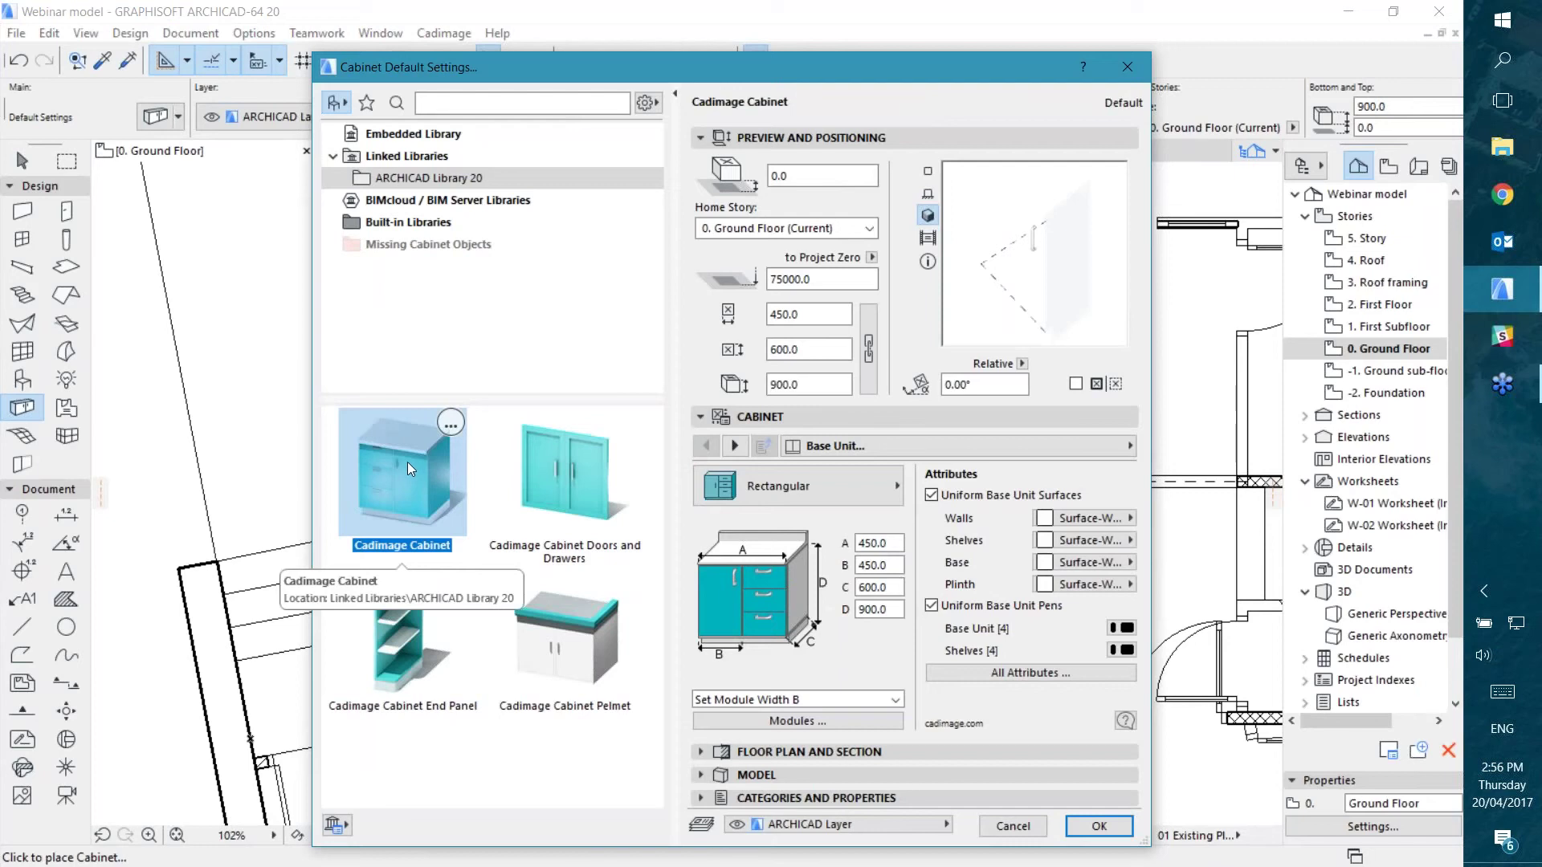
click(596, 489)
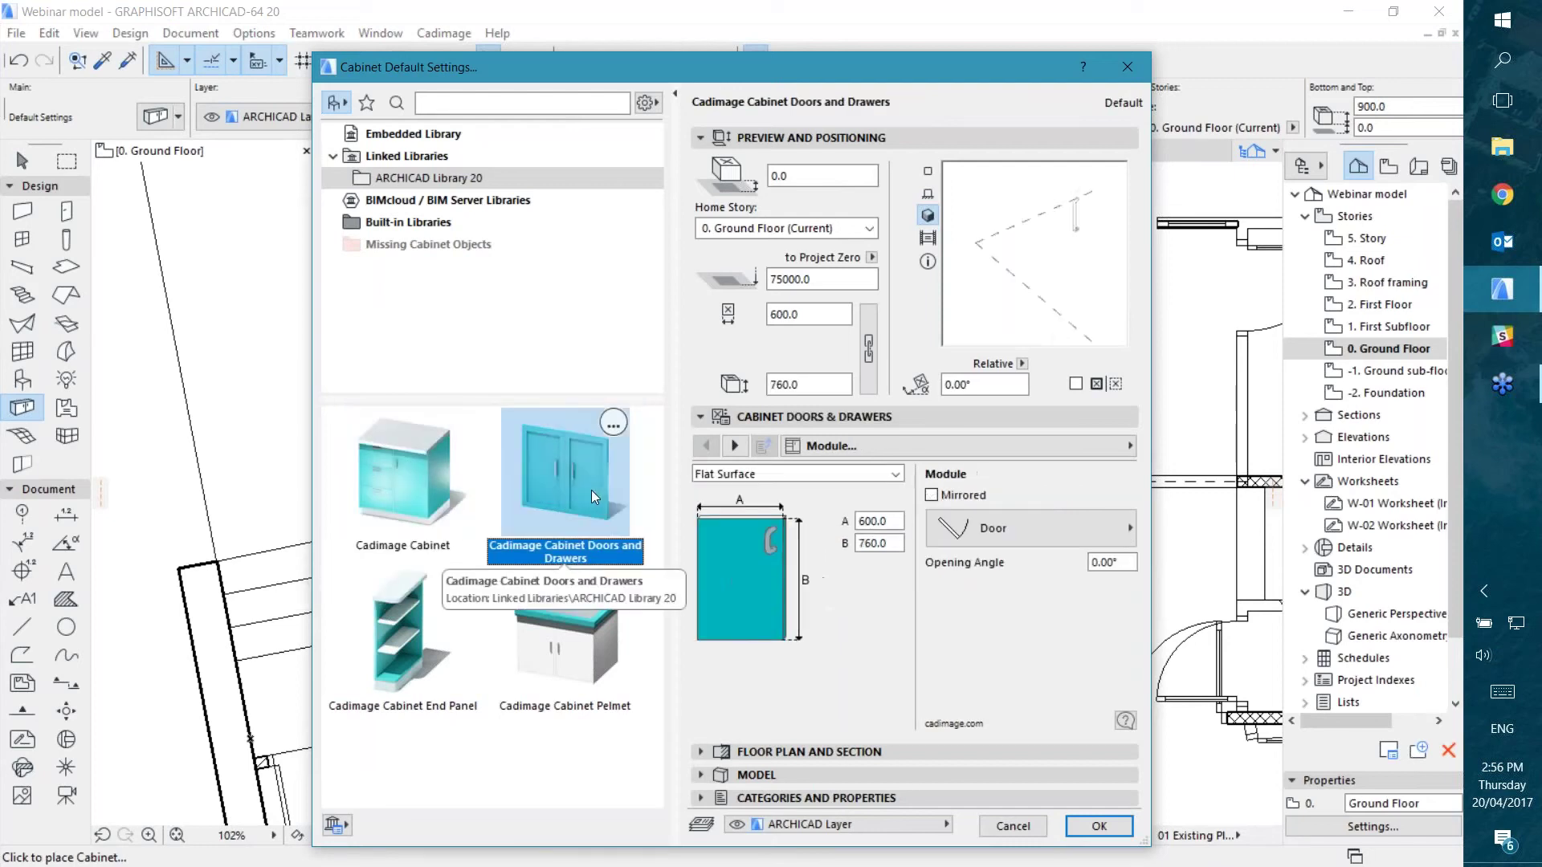
click(928, 194)
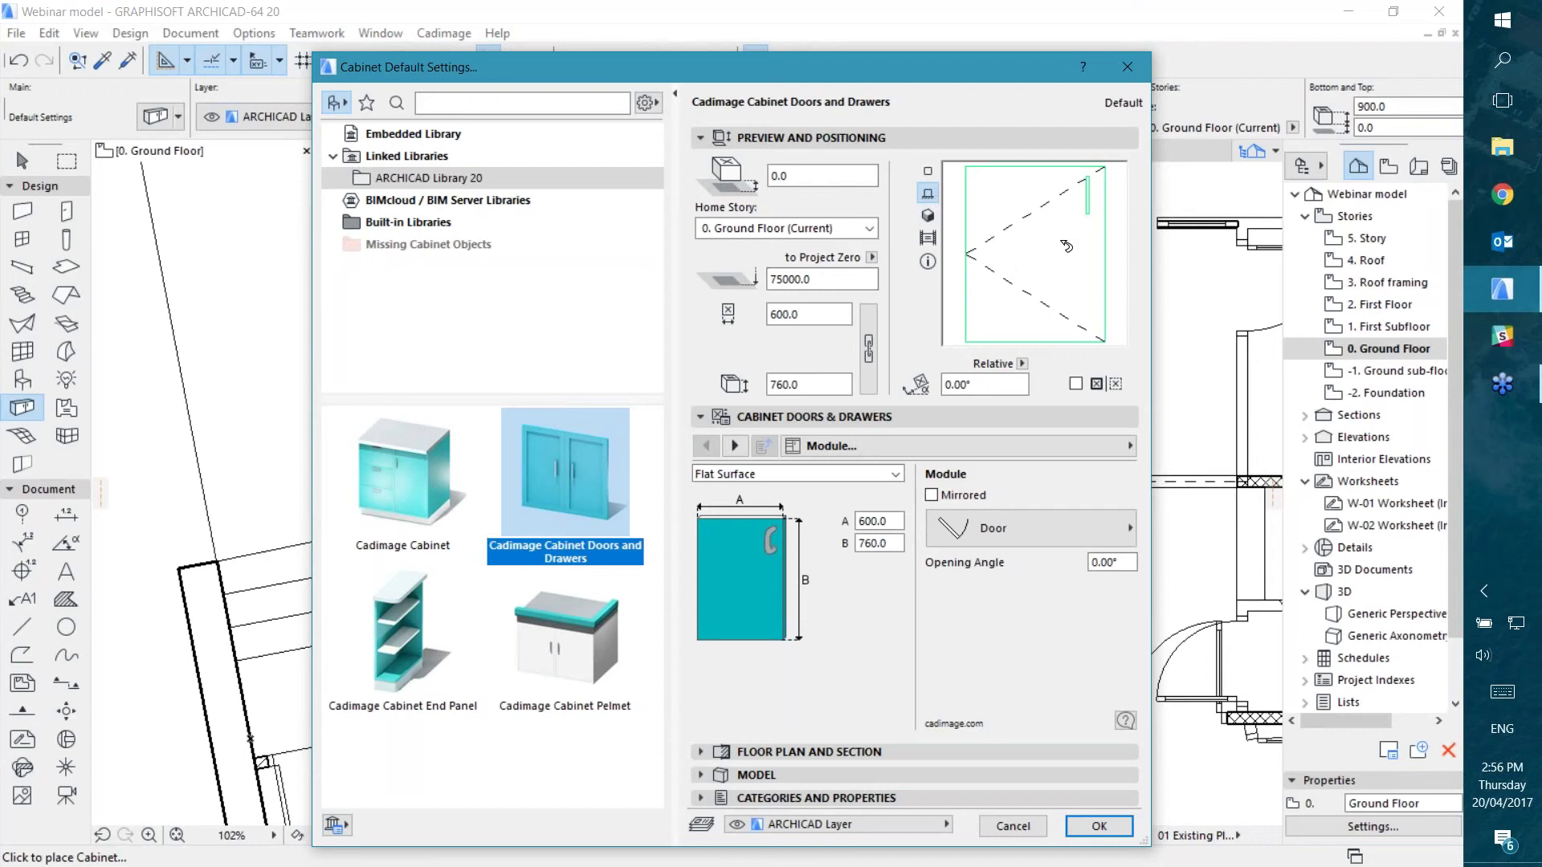
click(928, 171)
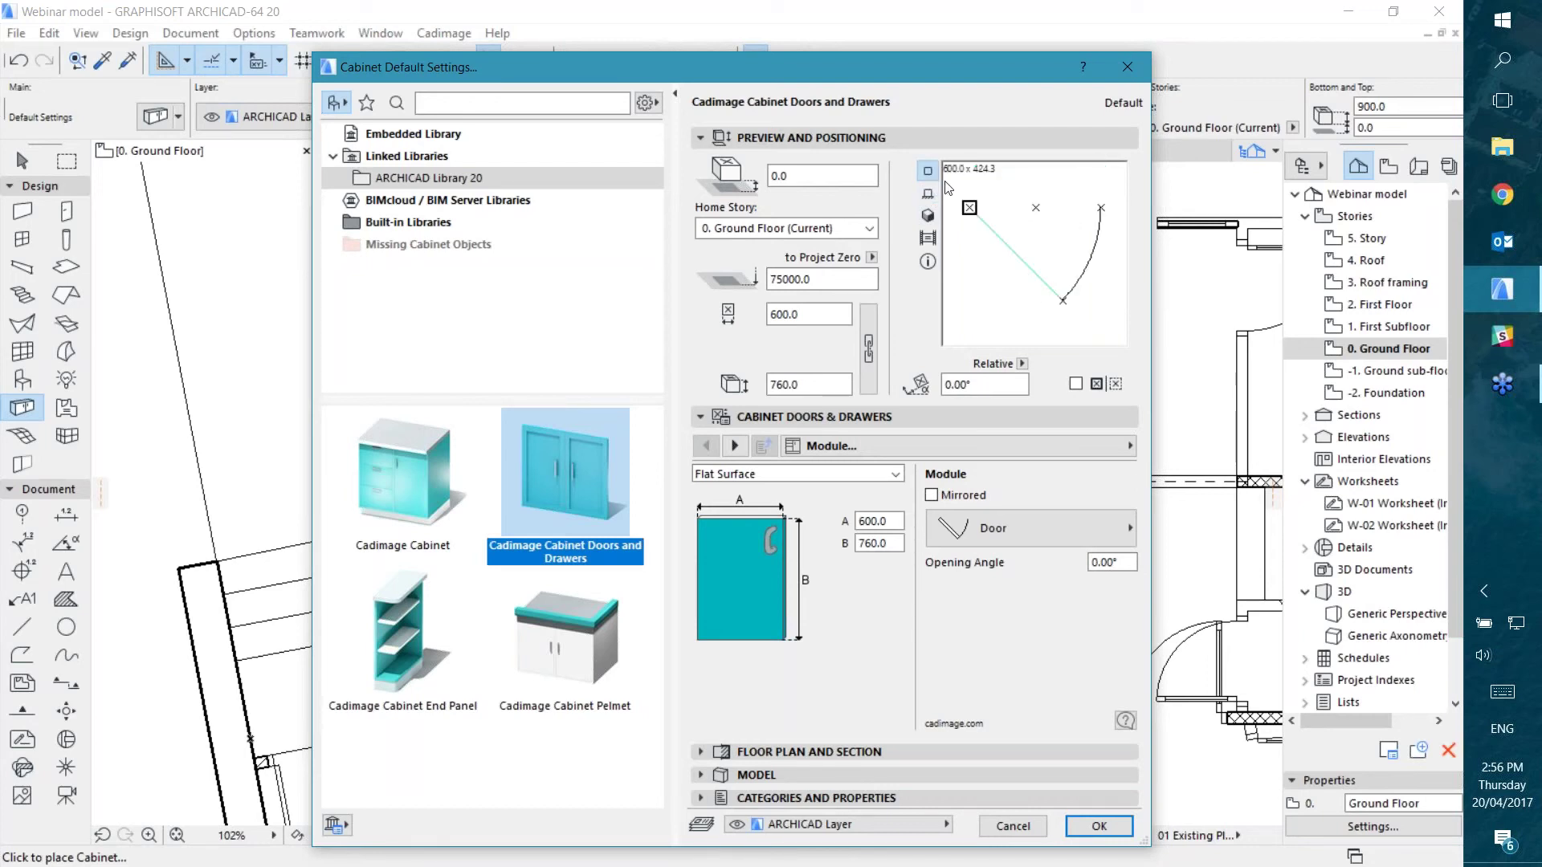
click(928, 214)
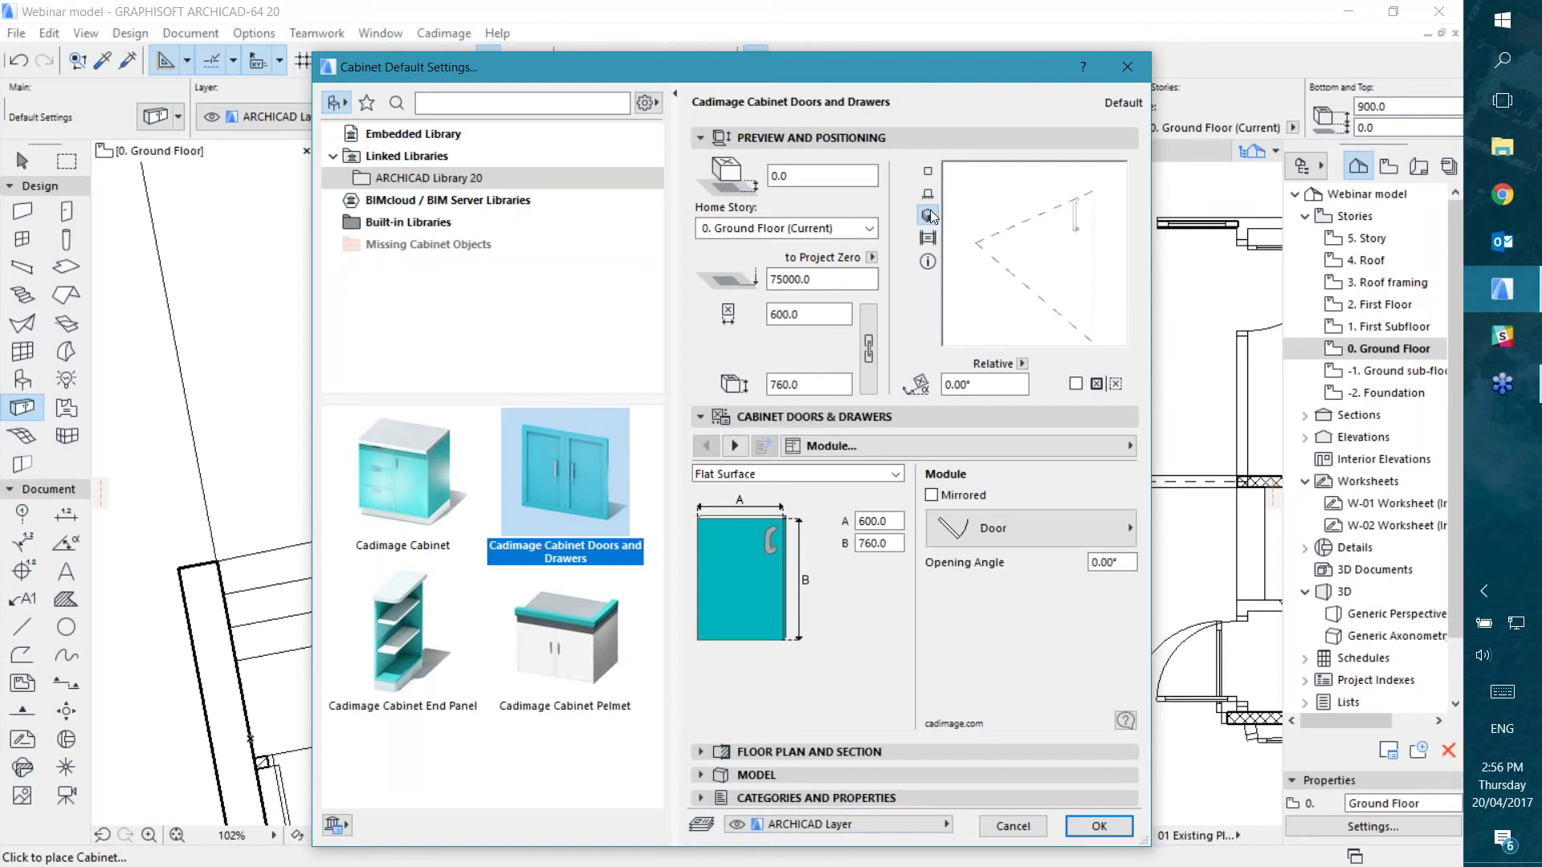
Step: Examine the Cadimage Cabinet End Panel in elevation and 3D, and the settings of the Cadimage Cabinet Pelmet
click(419, 631)
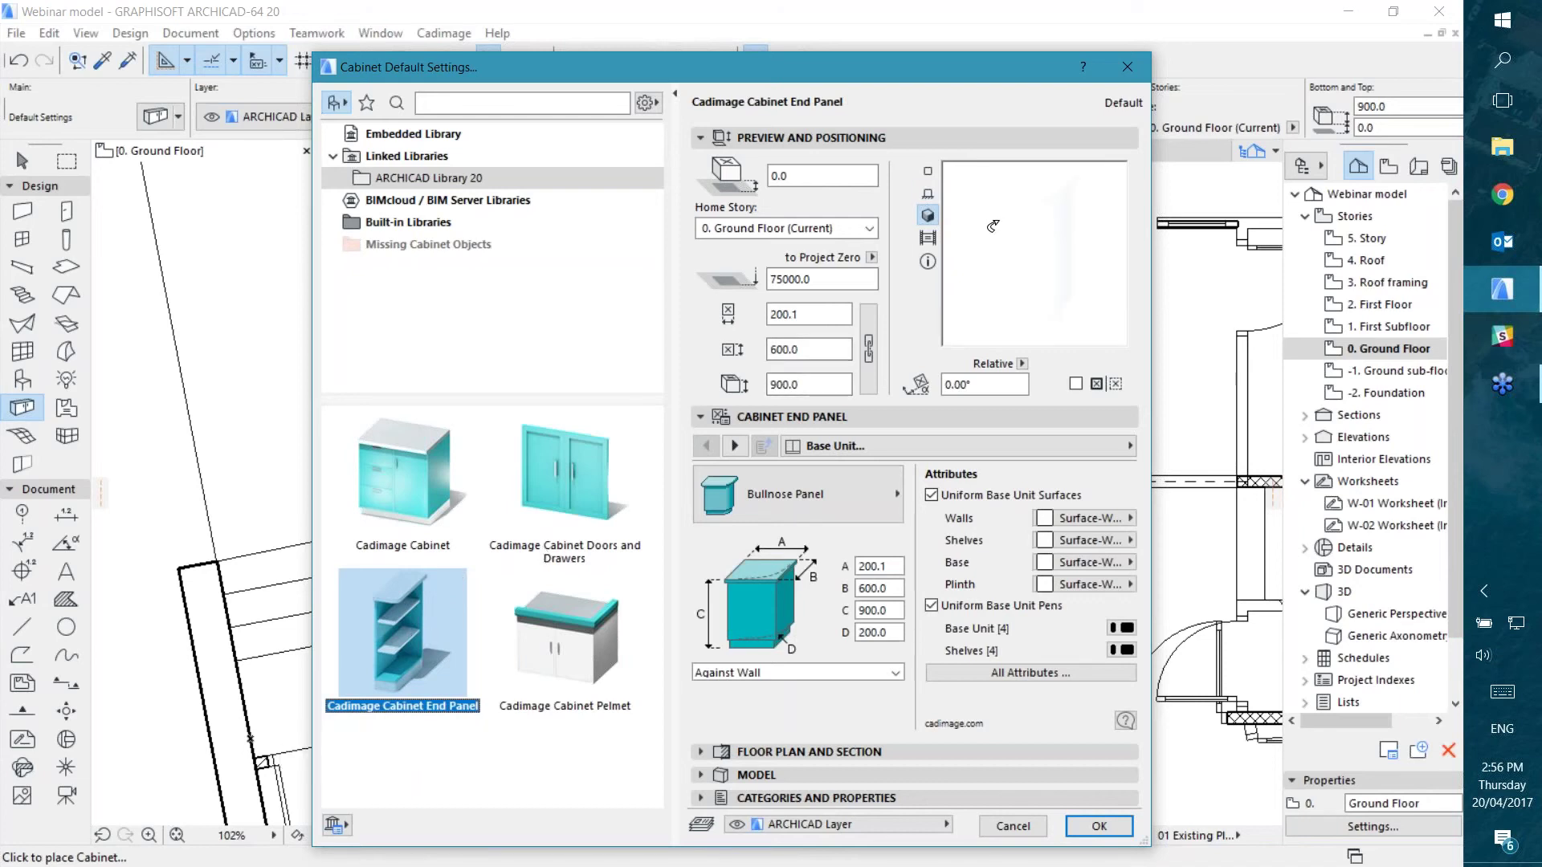
click(929, 193)
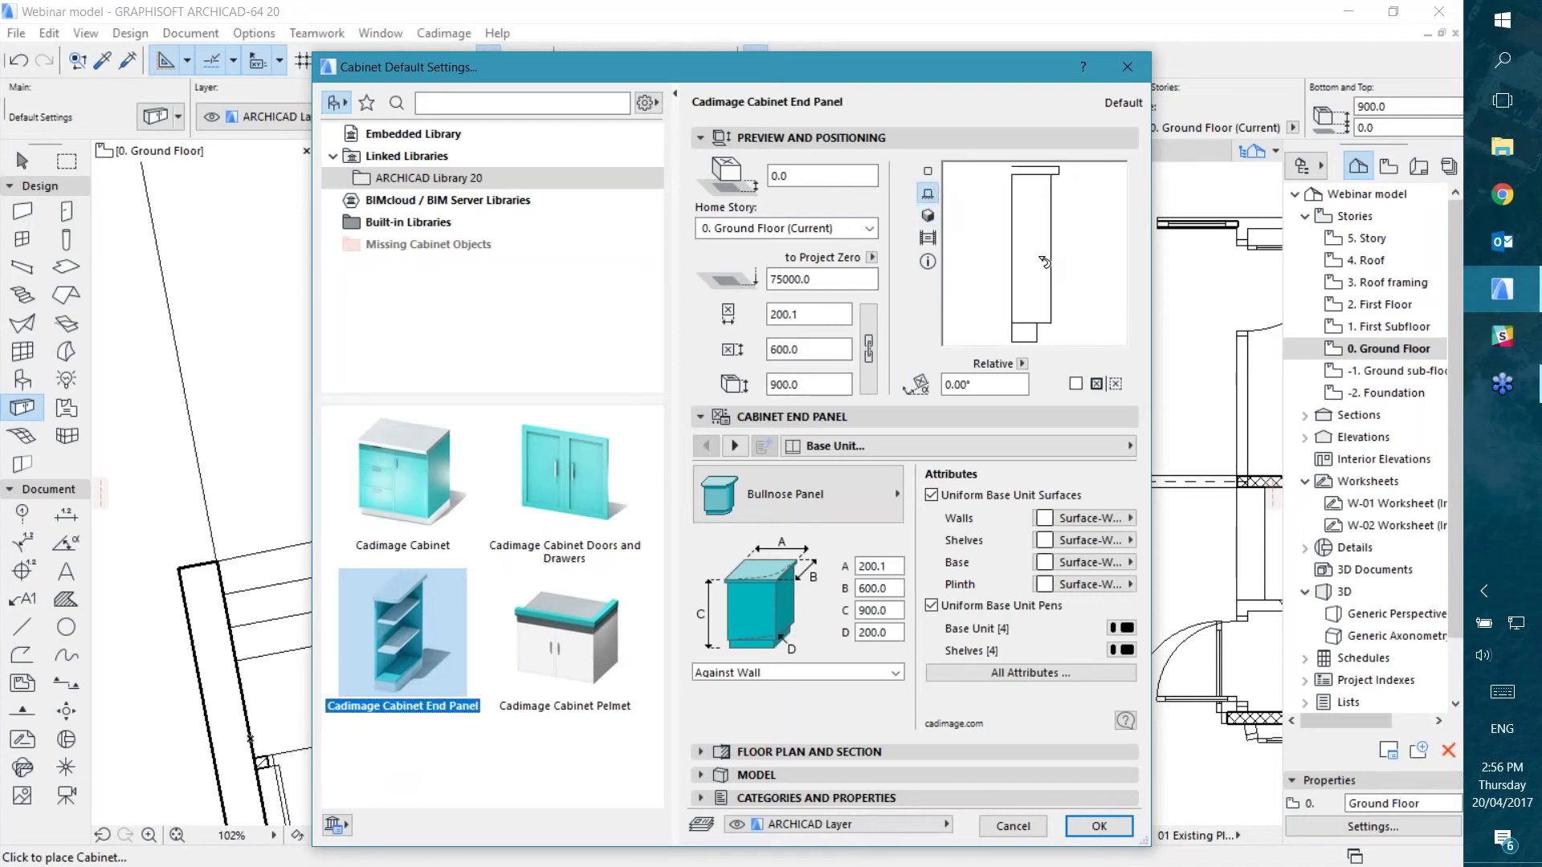
click(927, 216)
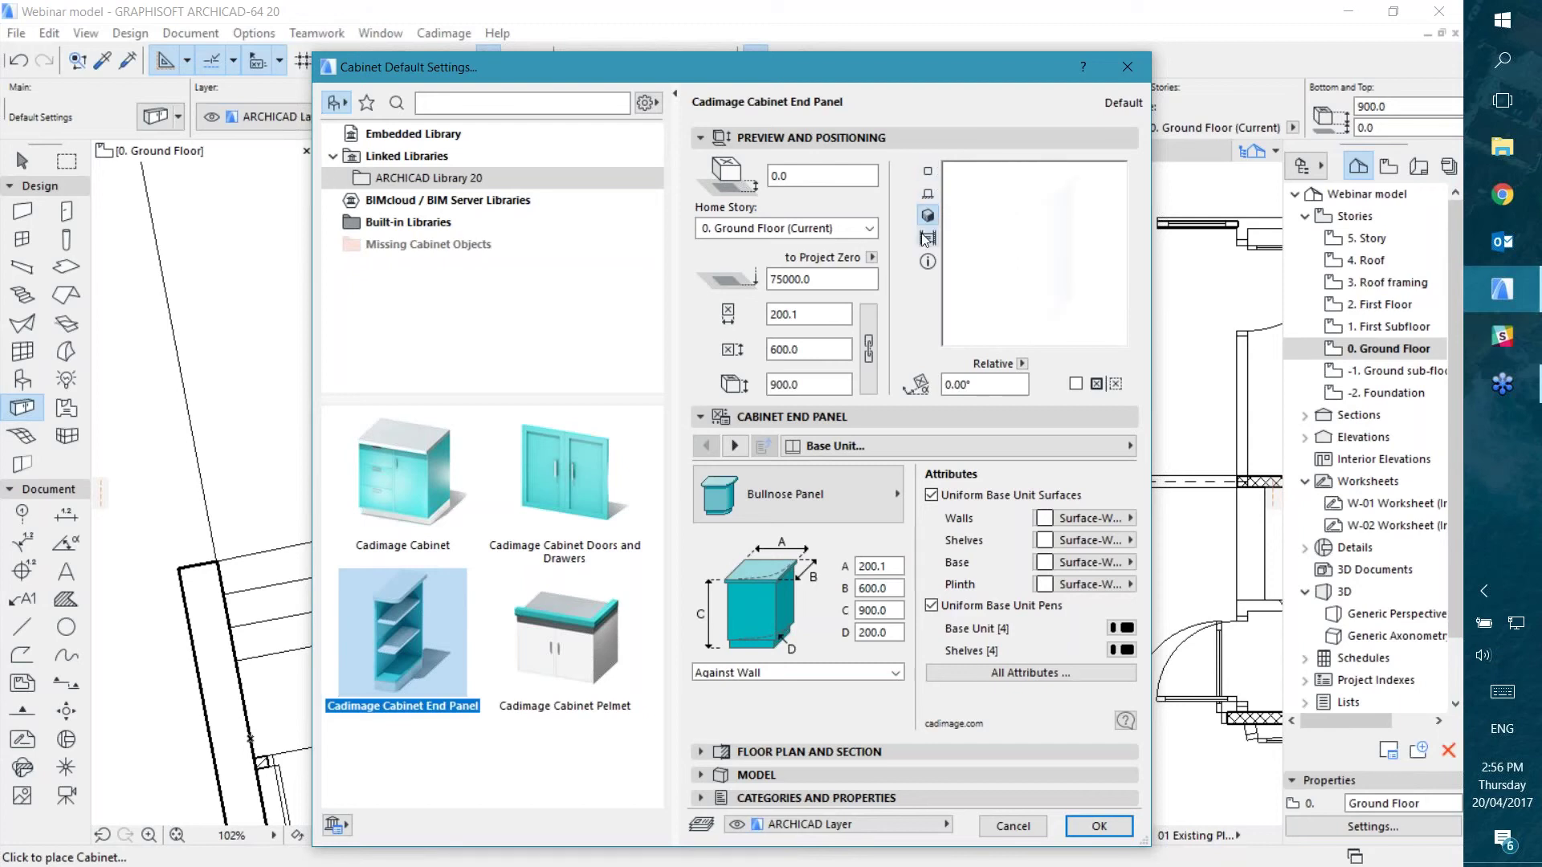
click(590, 629)
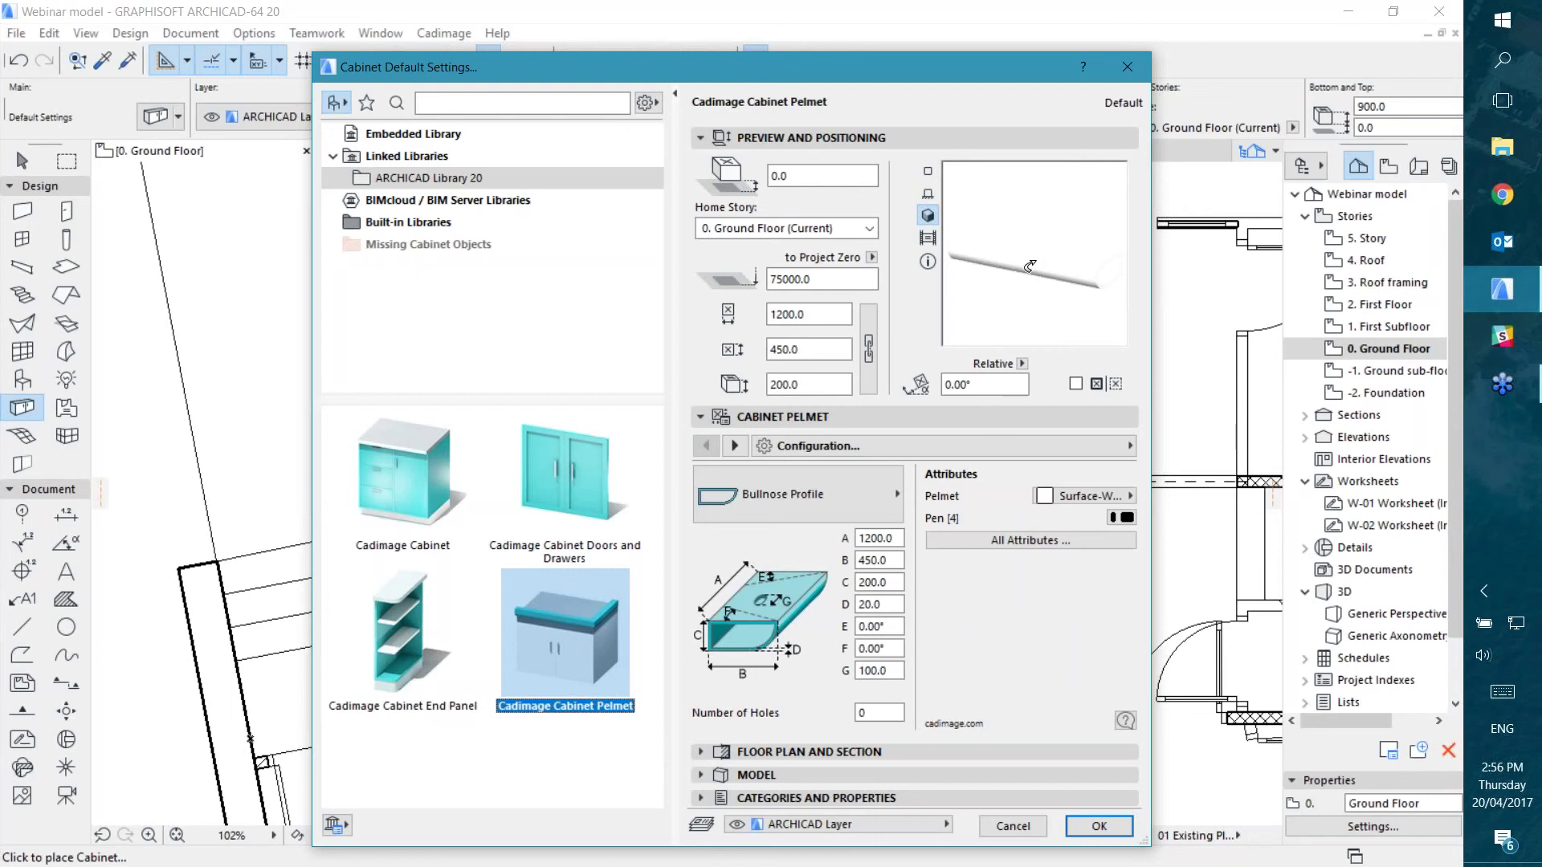
Step: Choose Cadimage Cabinet as the default part and compare its elevation, plan and 3D previews
click(400, 479)
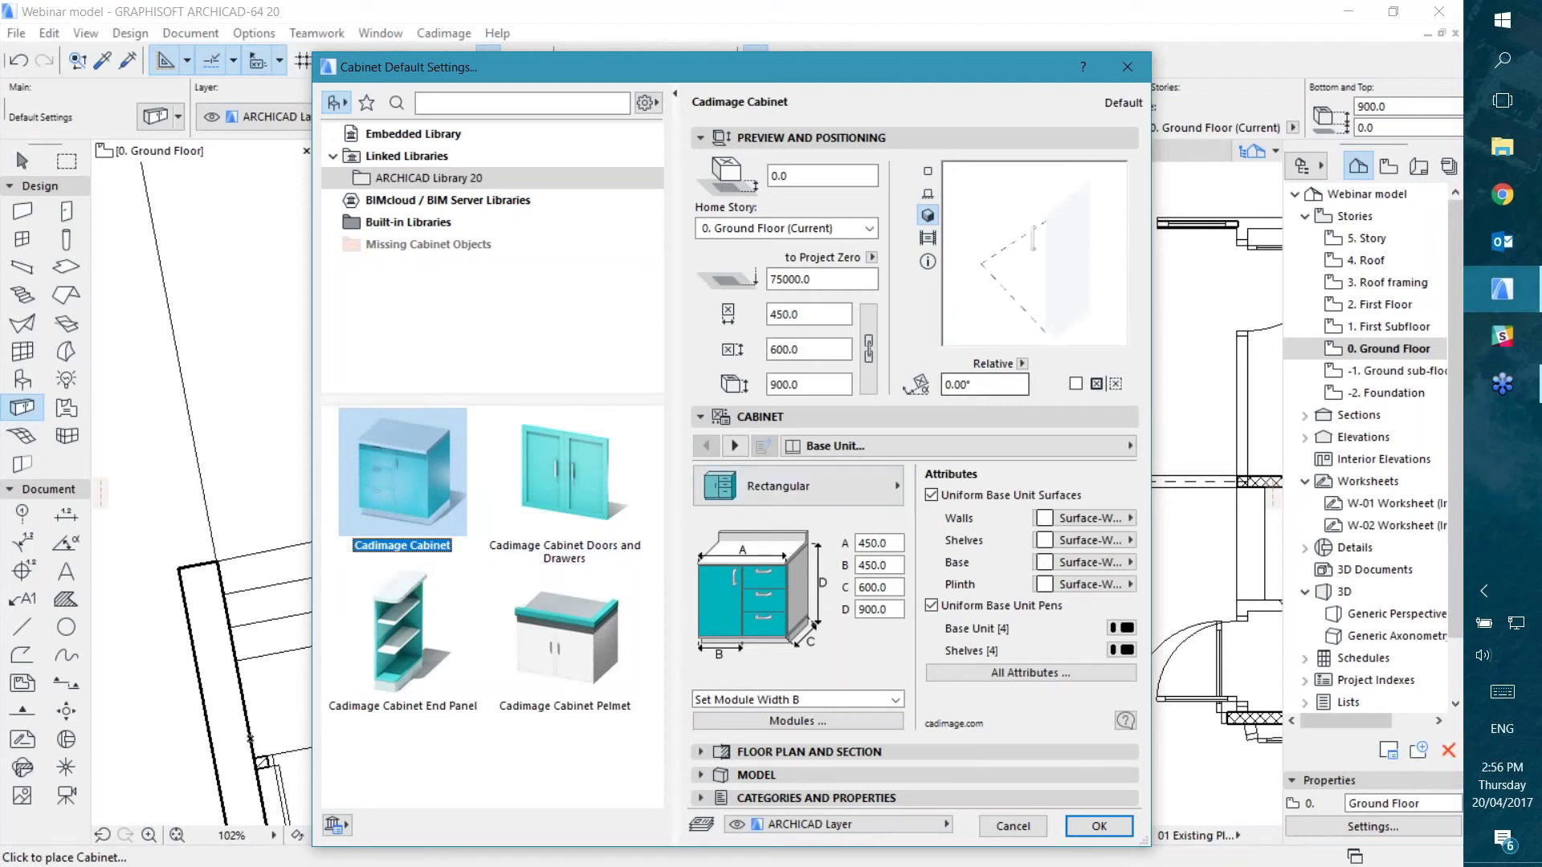
click(928, 194)
click(930, 174)
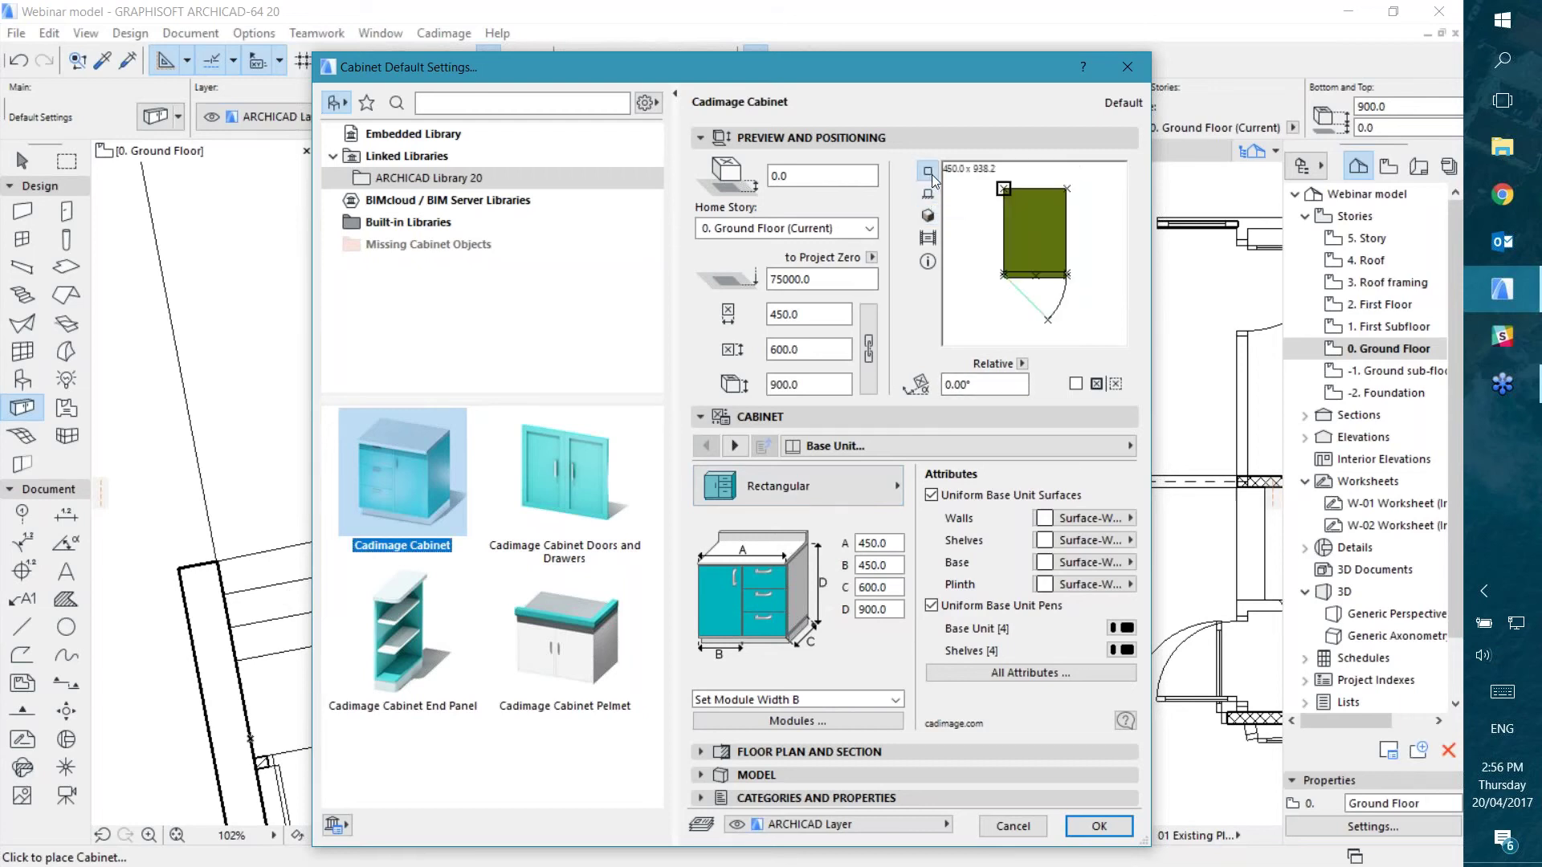
click(928, 216)
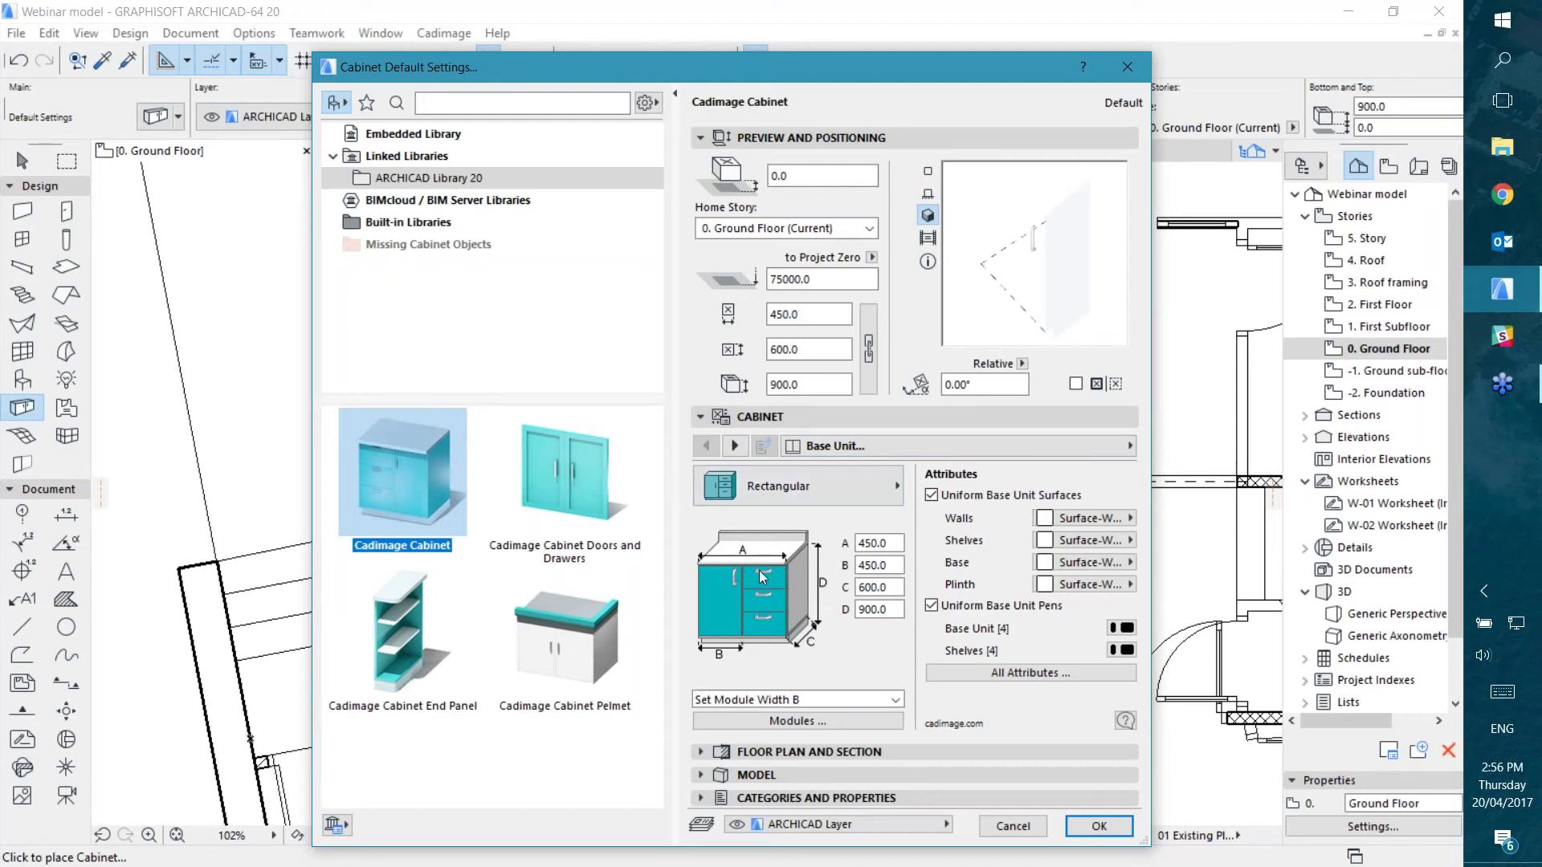
Step: Check the available base unit shapes, keep Rectangular, and set the uniform base unit surface to VOak Framing
click(780, 487)
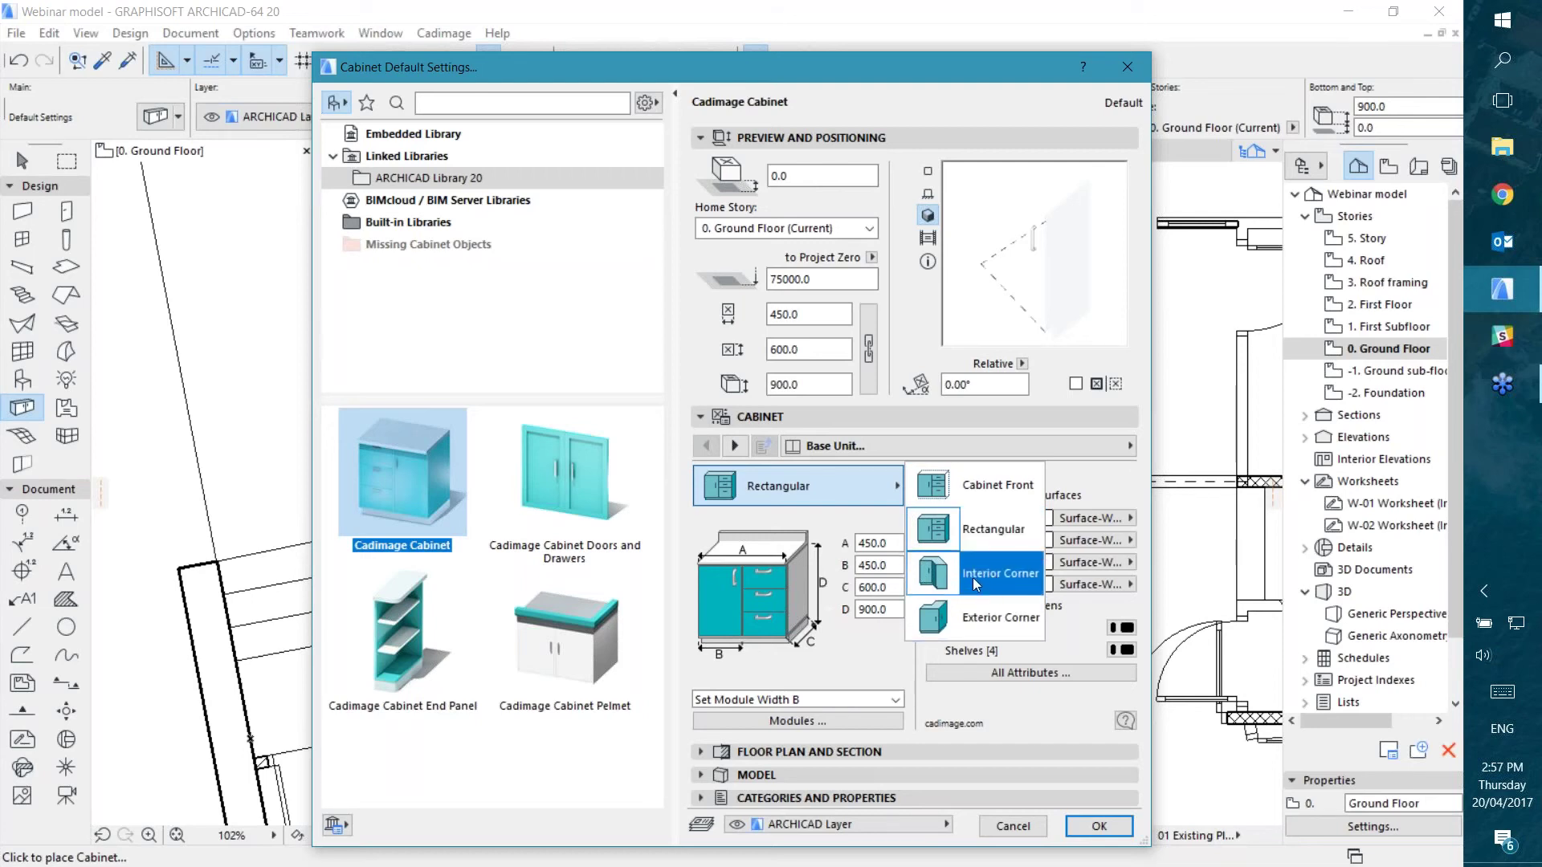
click(832, 497)
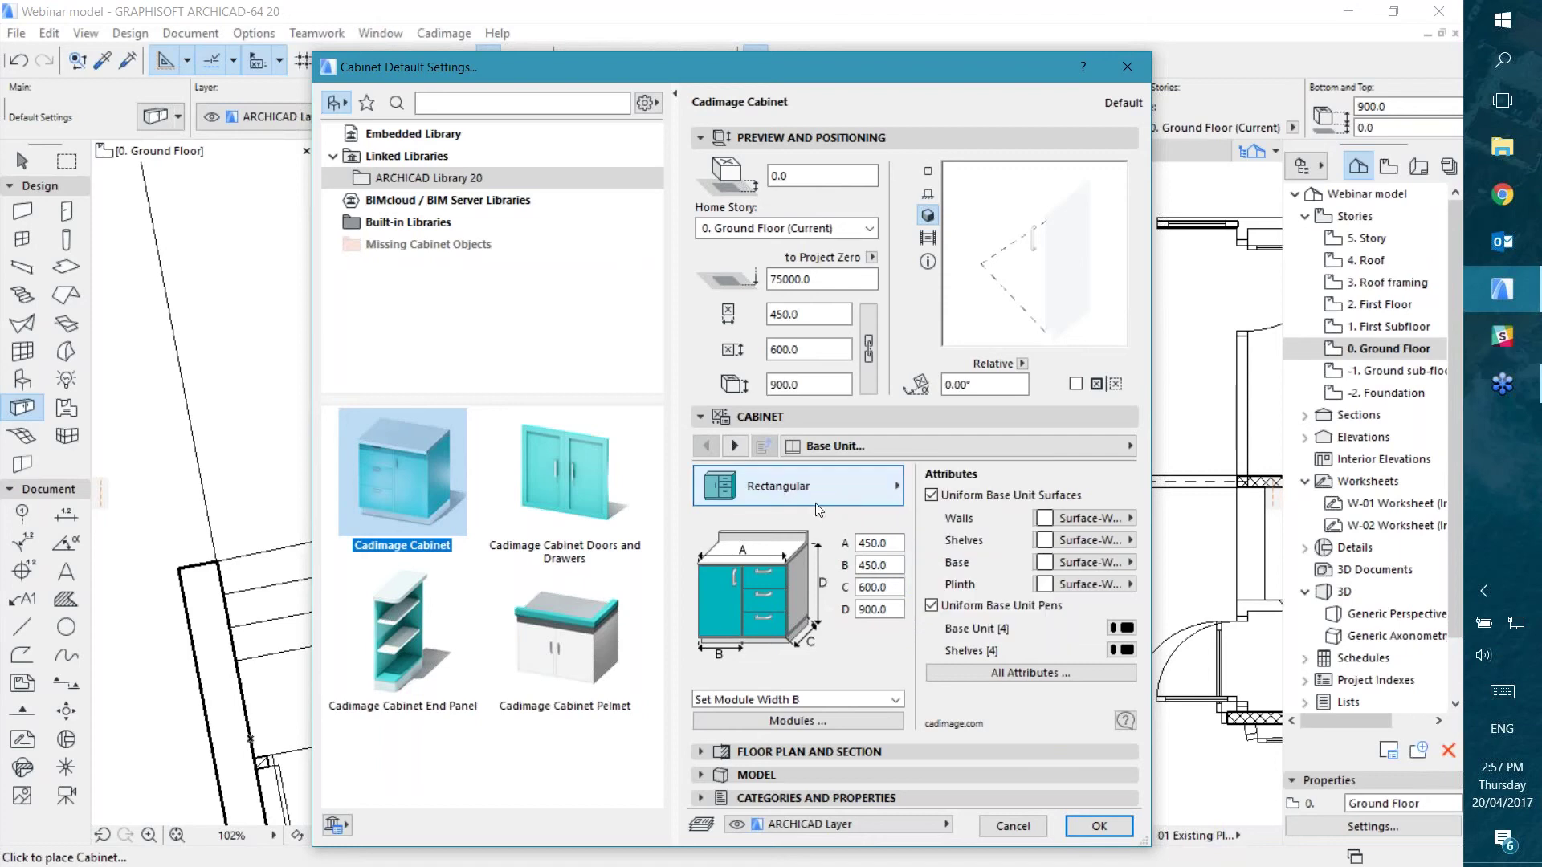
click(1094, 516)
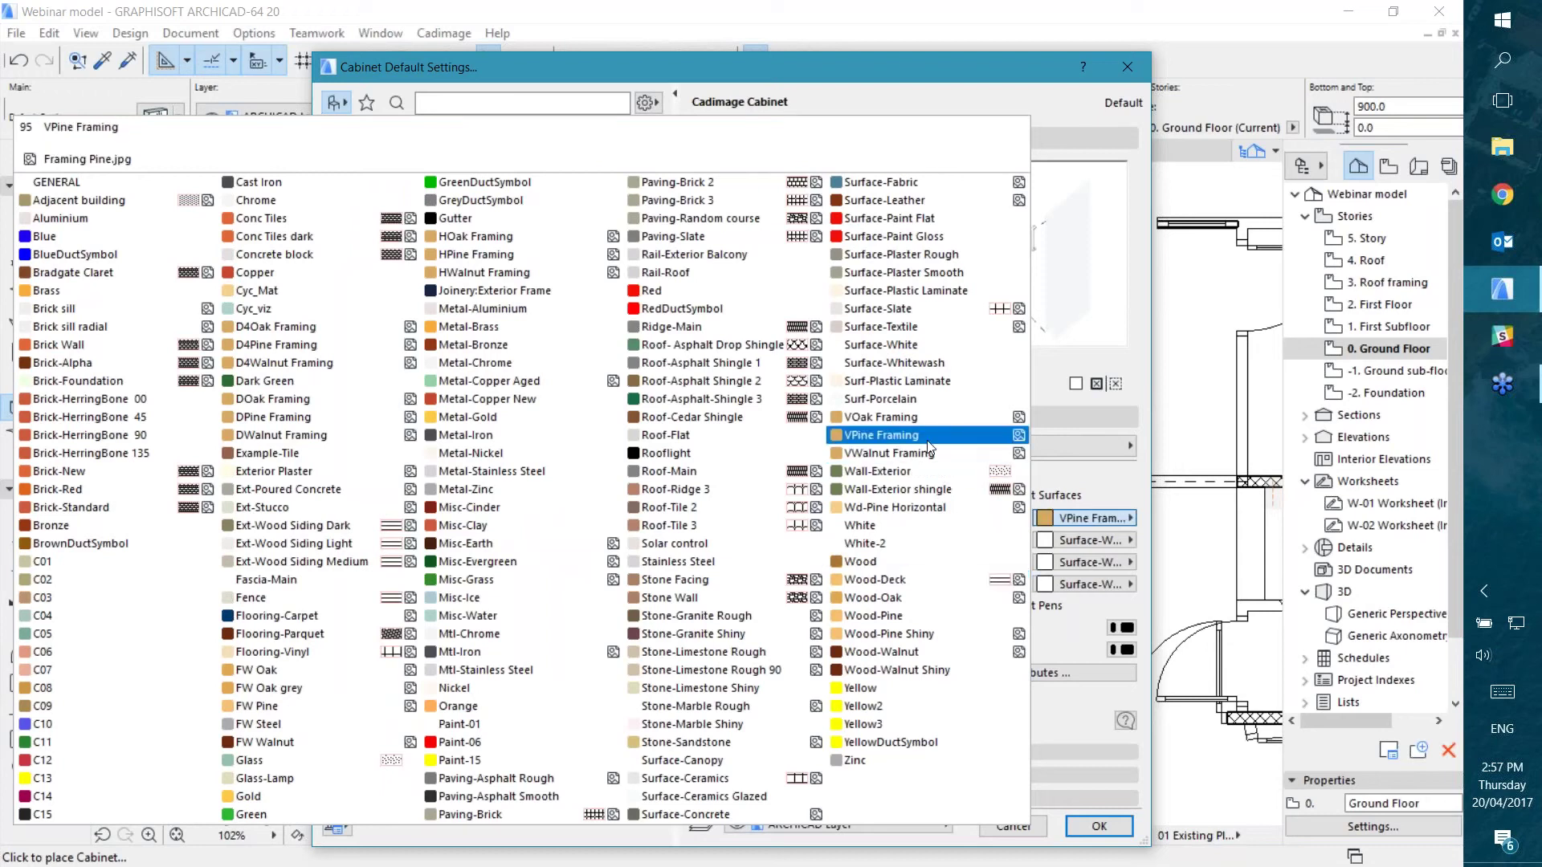
click(908, 419)
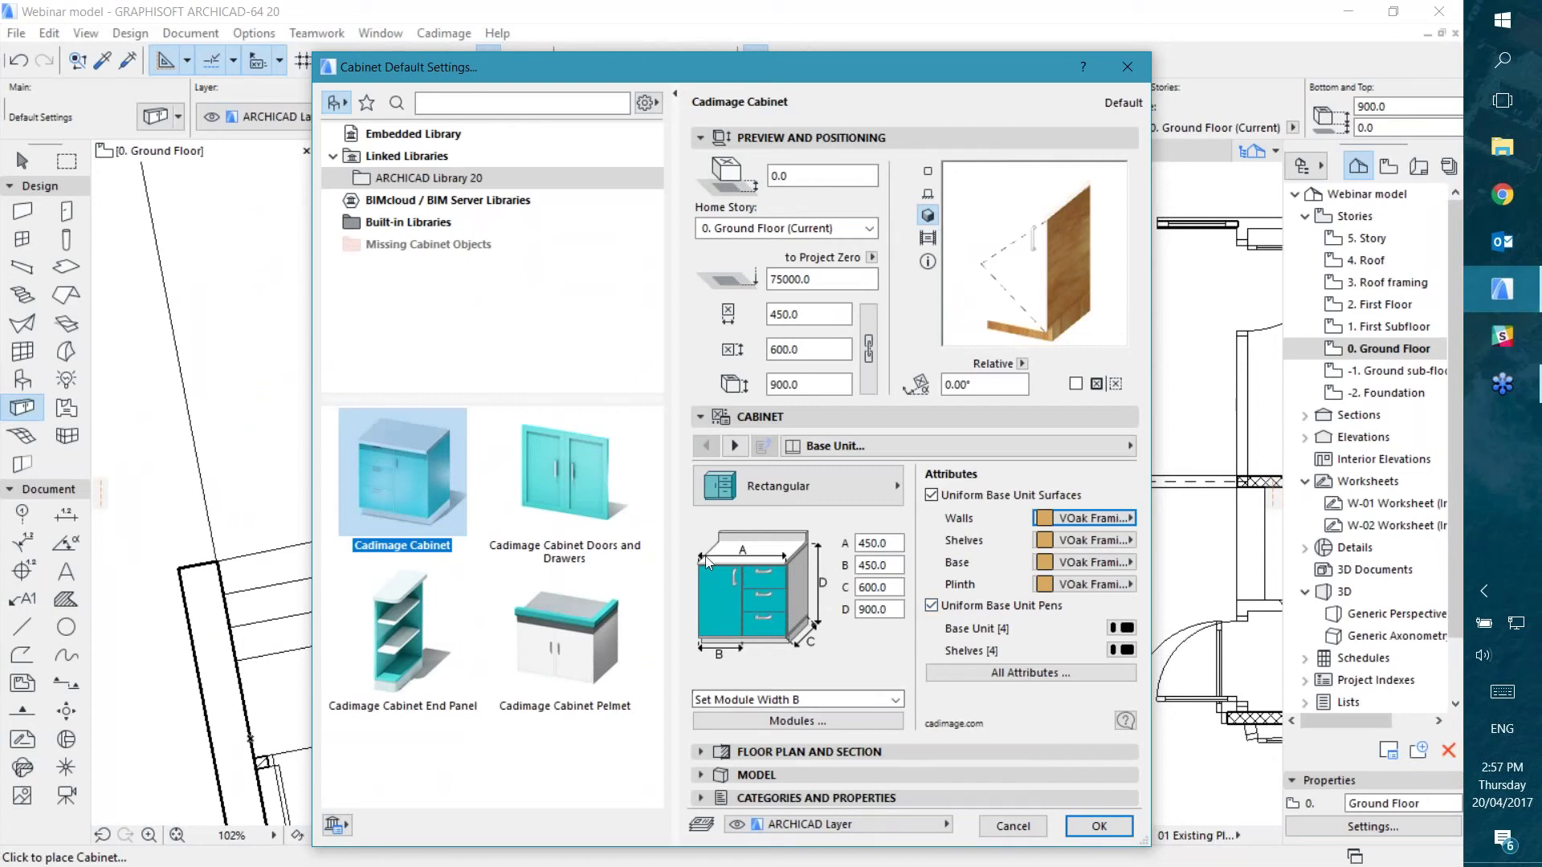
Step: Review the cabinet's Walls settings and the wall support options, keeping Walls stand on Base
click(889, 446)
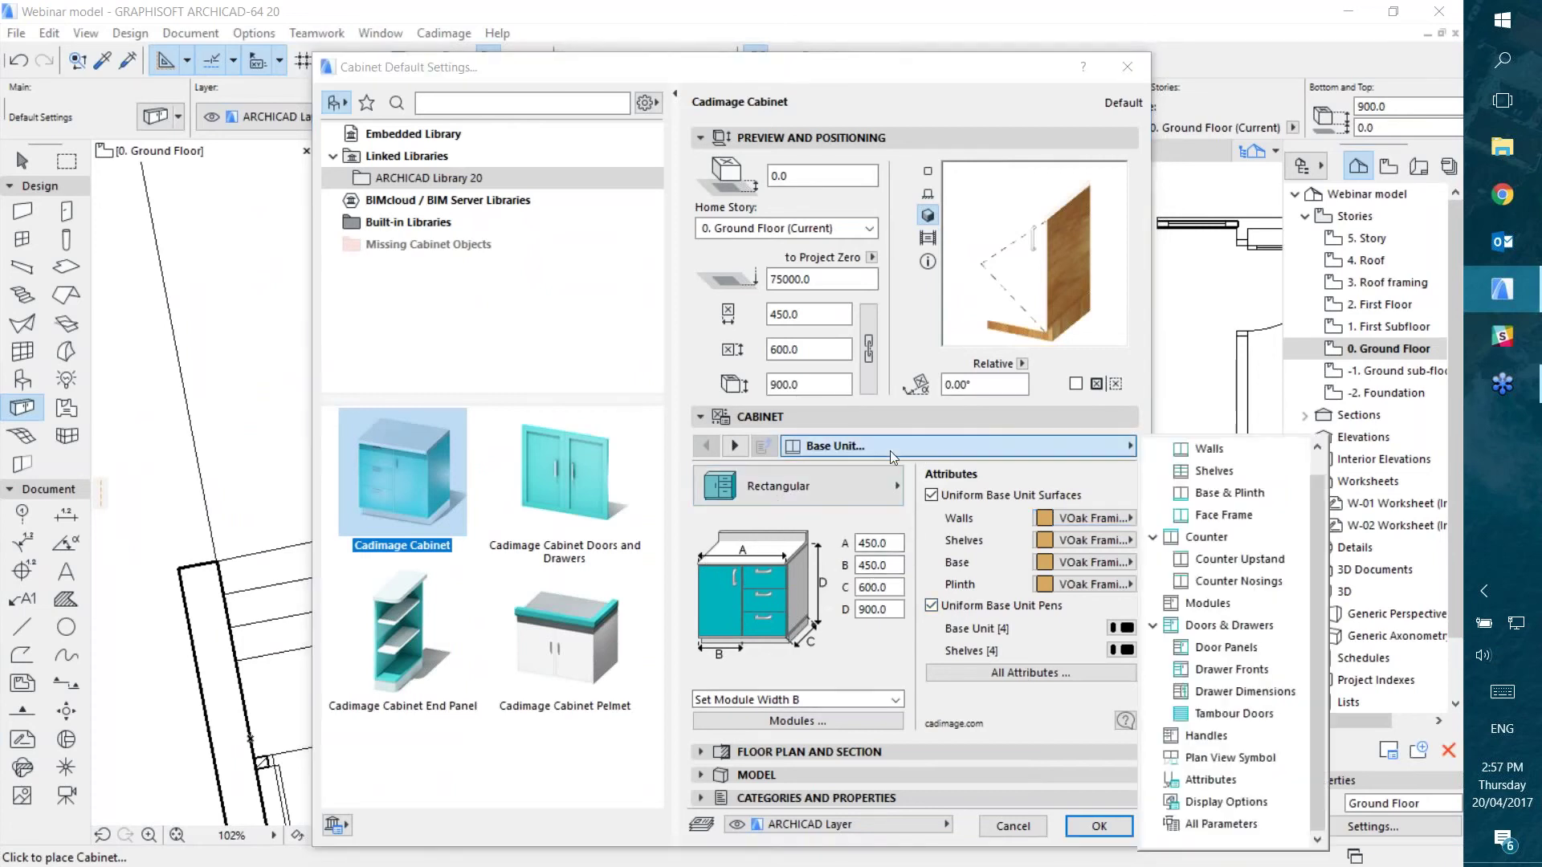
scroll(1212, 536, up, 1)
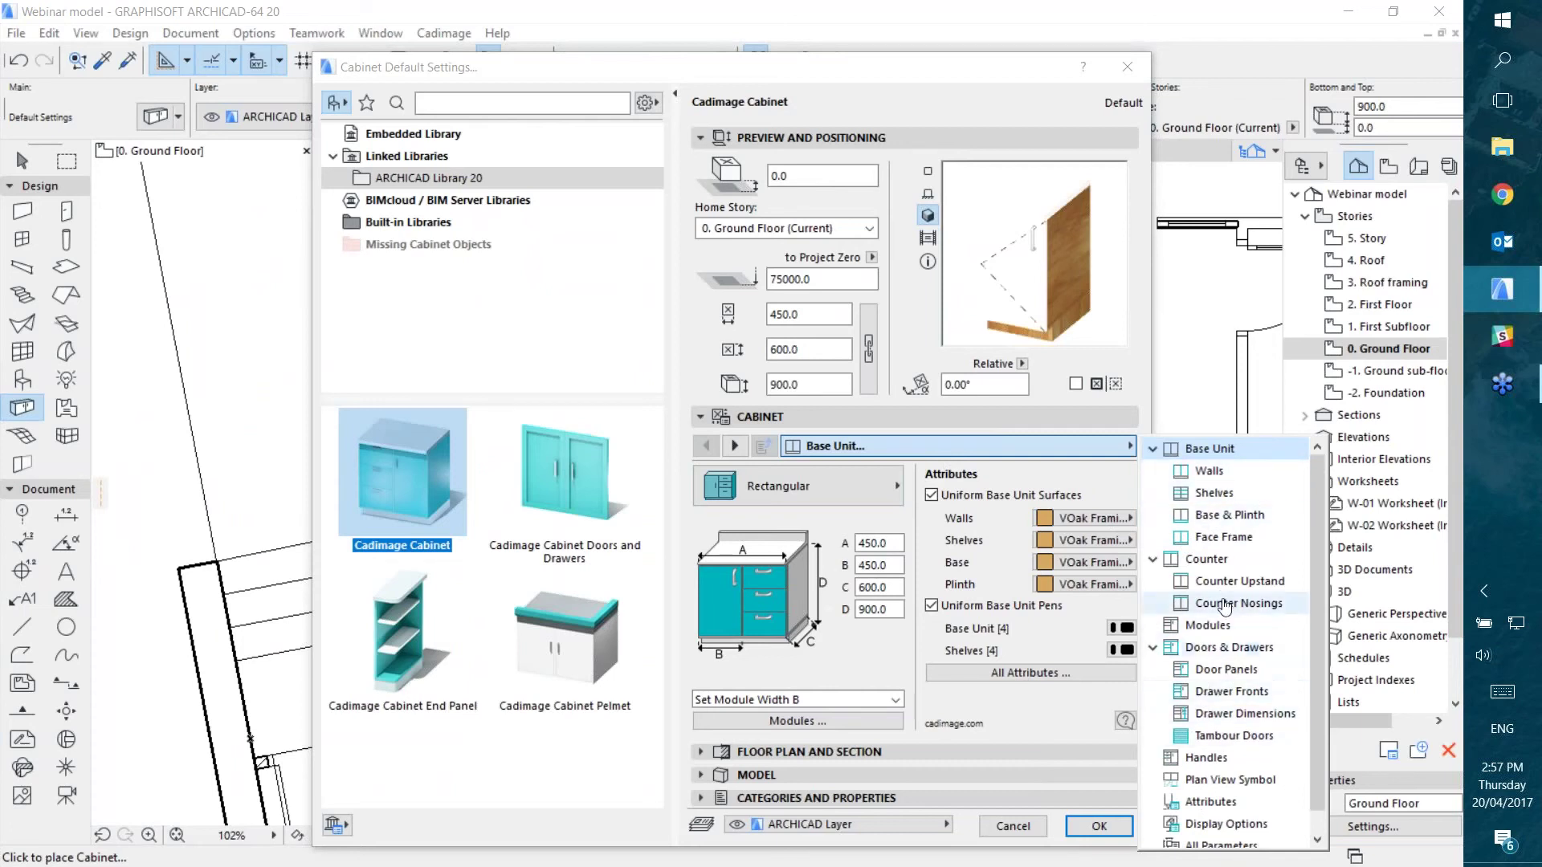
click(1240, 478)
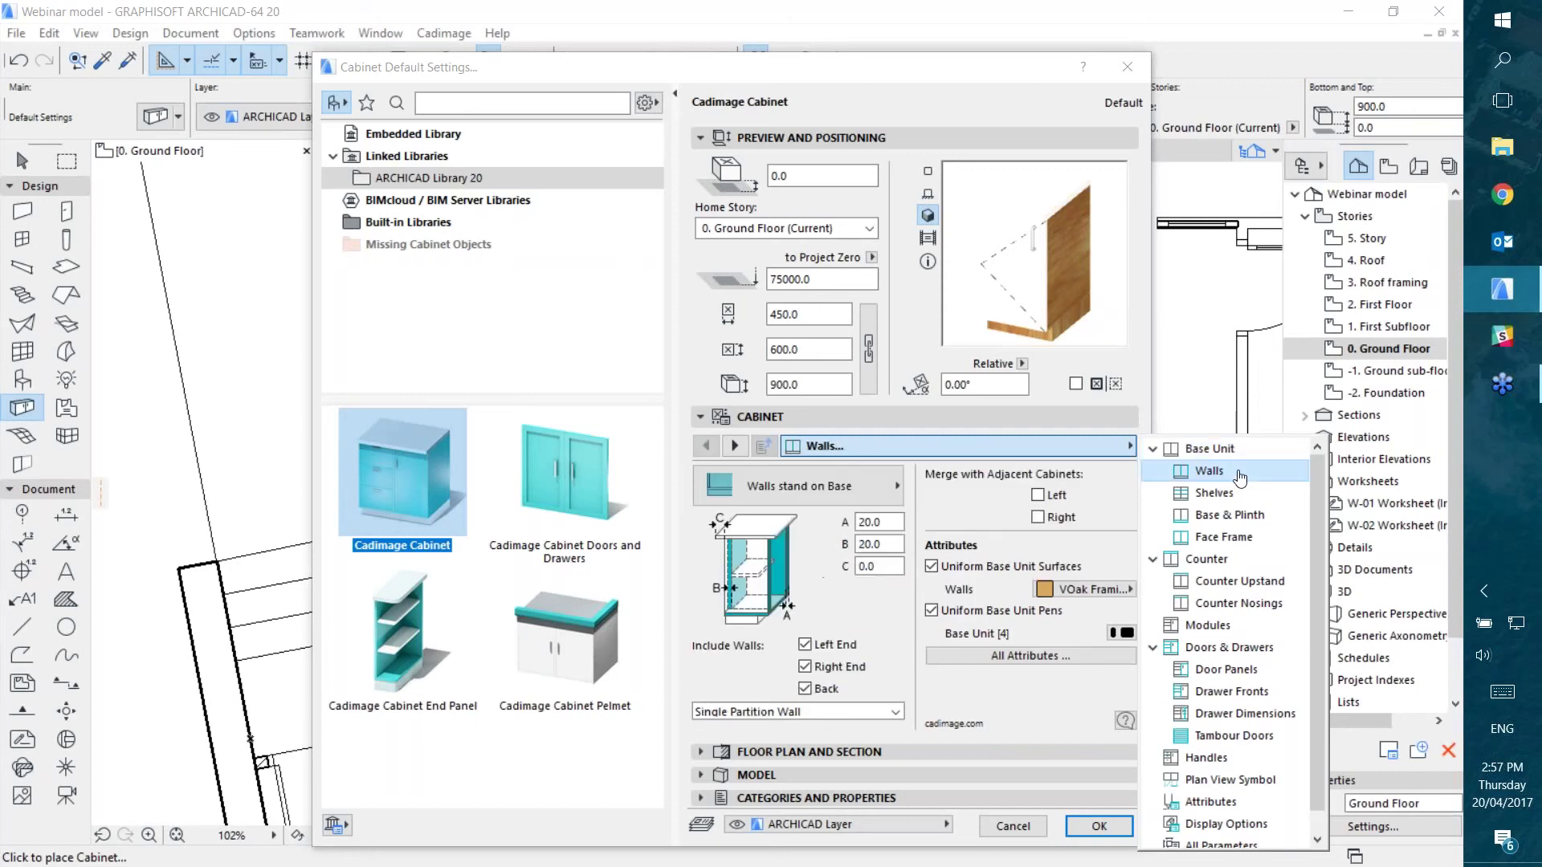
click(798, 496)
click(859, 486)
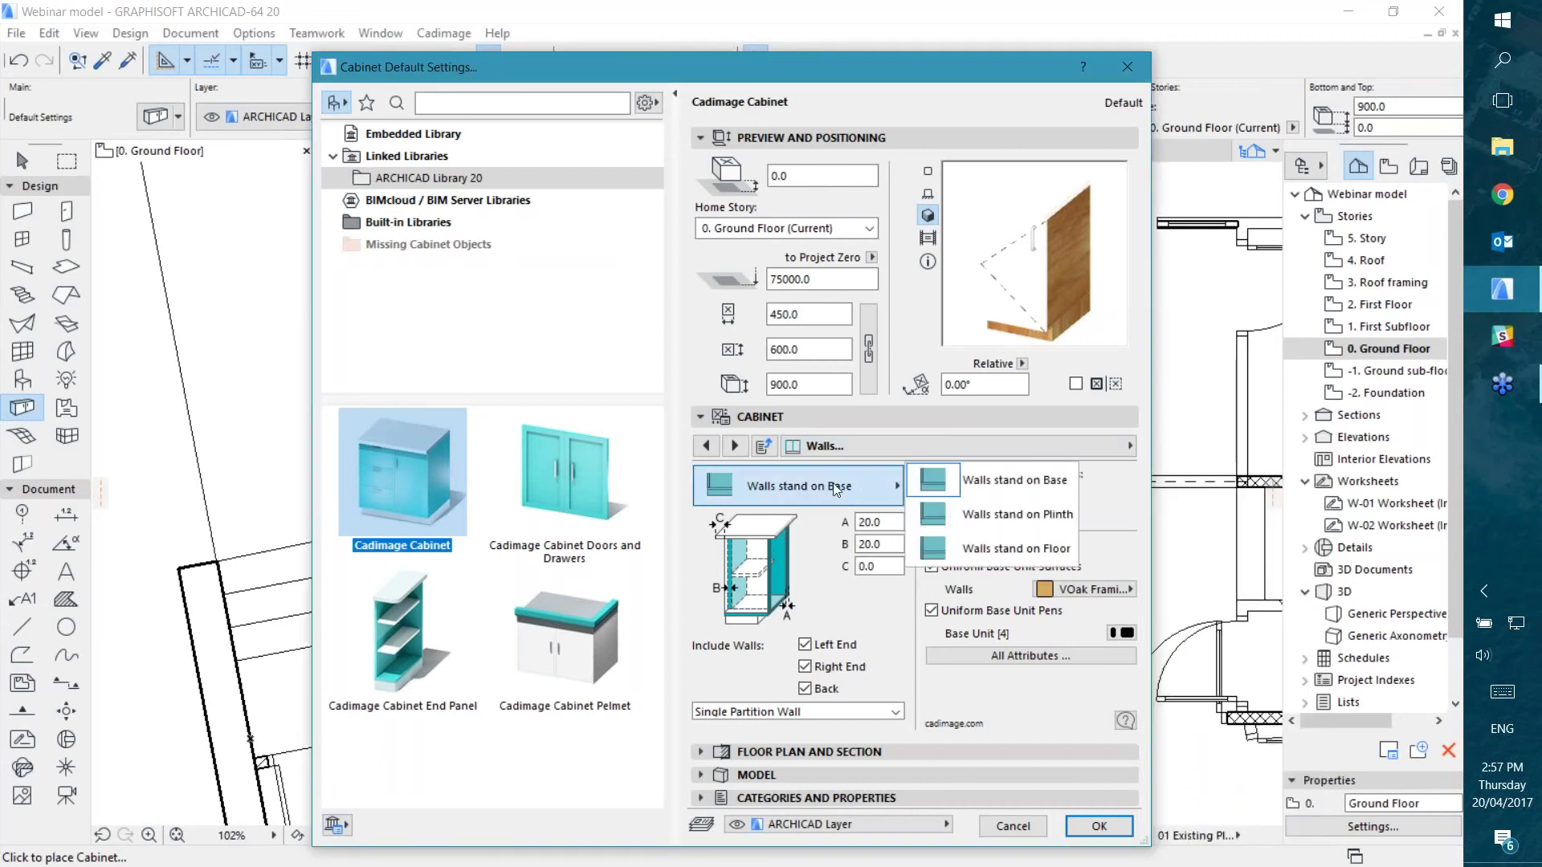
click(813, 488)
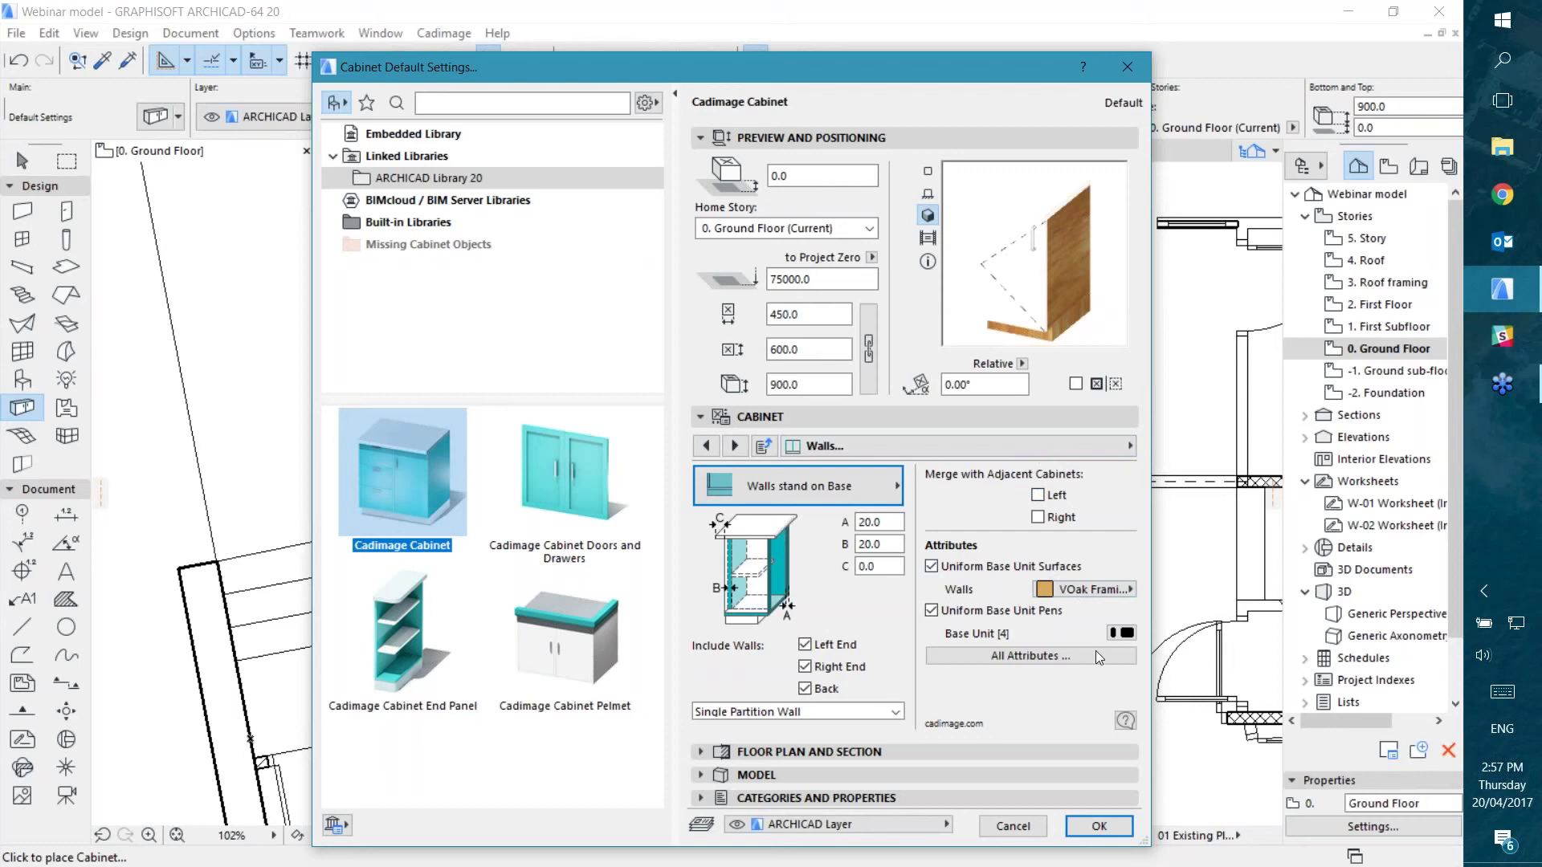
Step: Review the cabinet's Shelves, Base & Plinth and Face Frame settings, including the face frame mounting options
click(1037, 445)
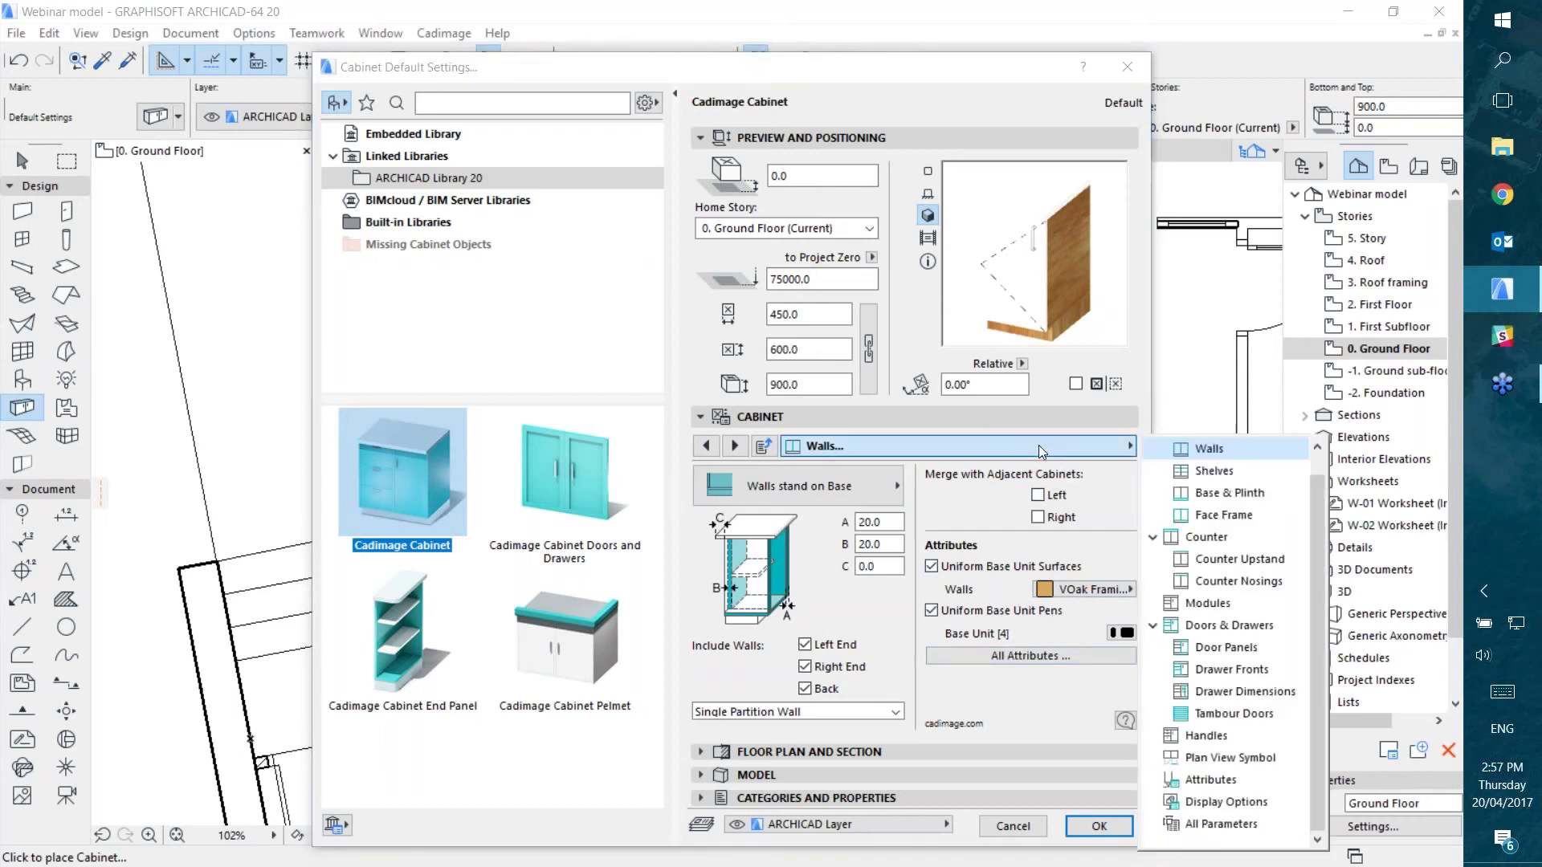
click(1213, 472)
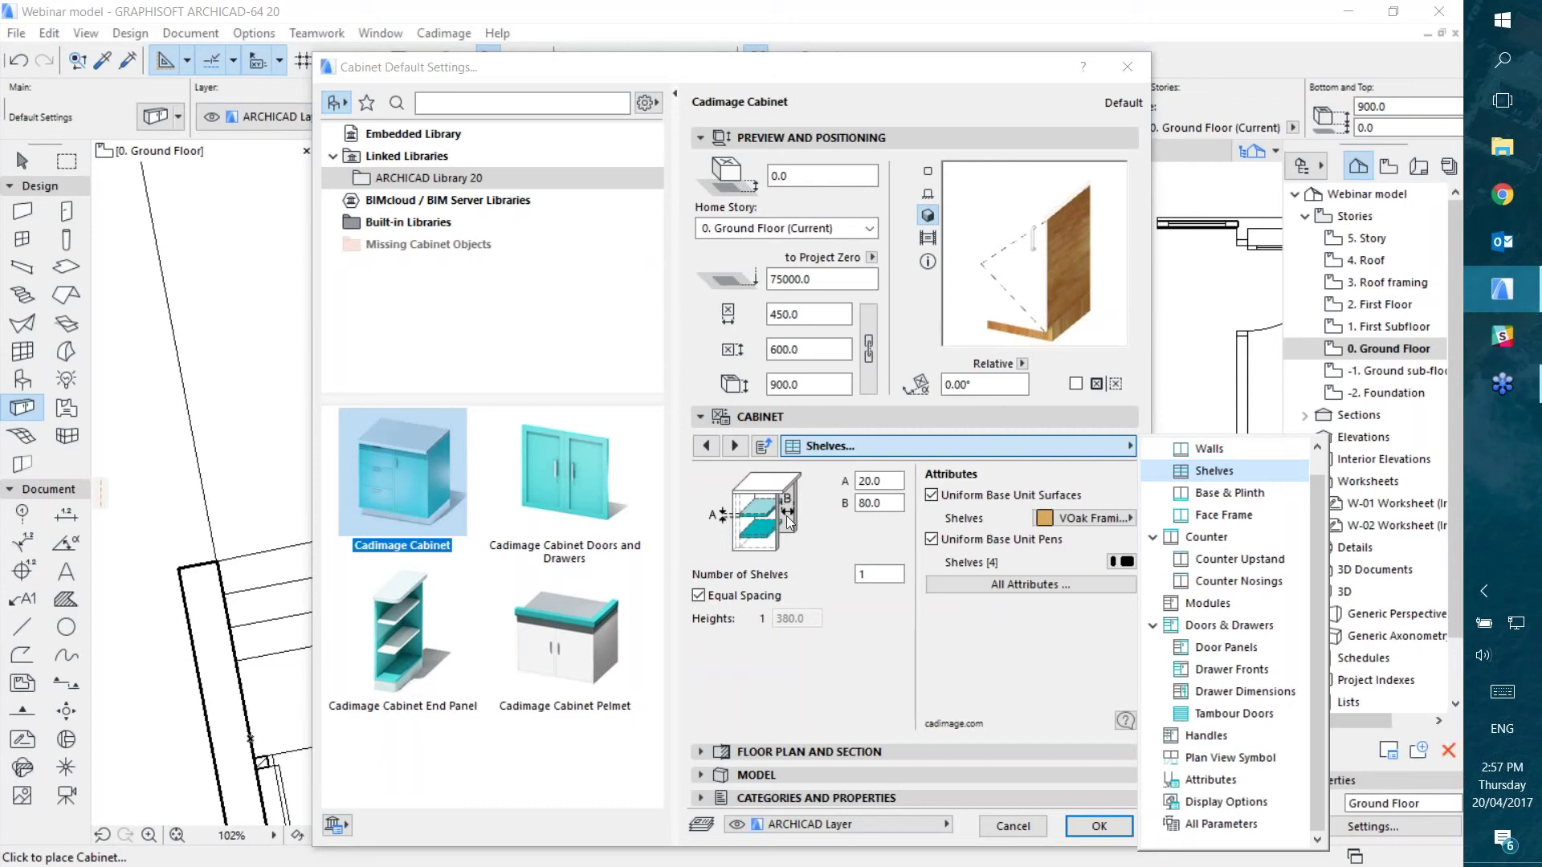
click(1230, 496)
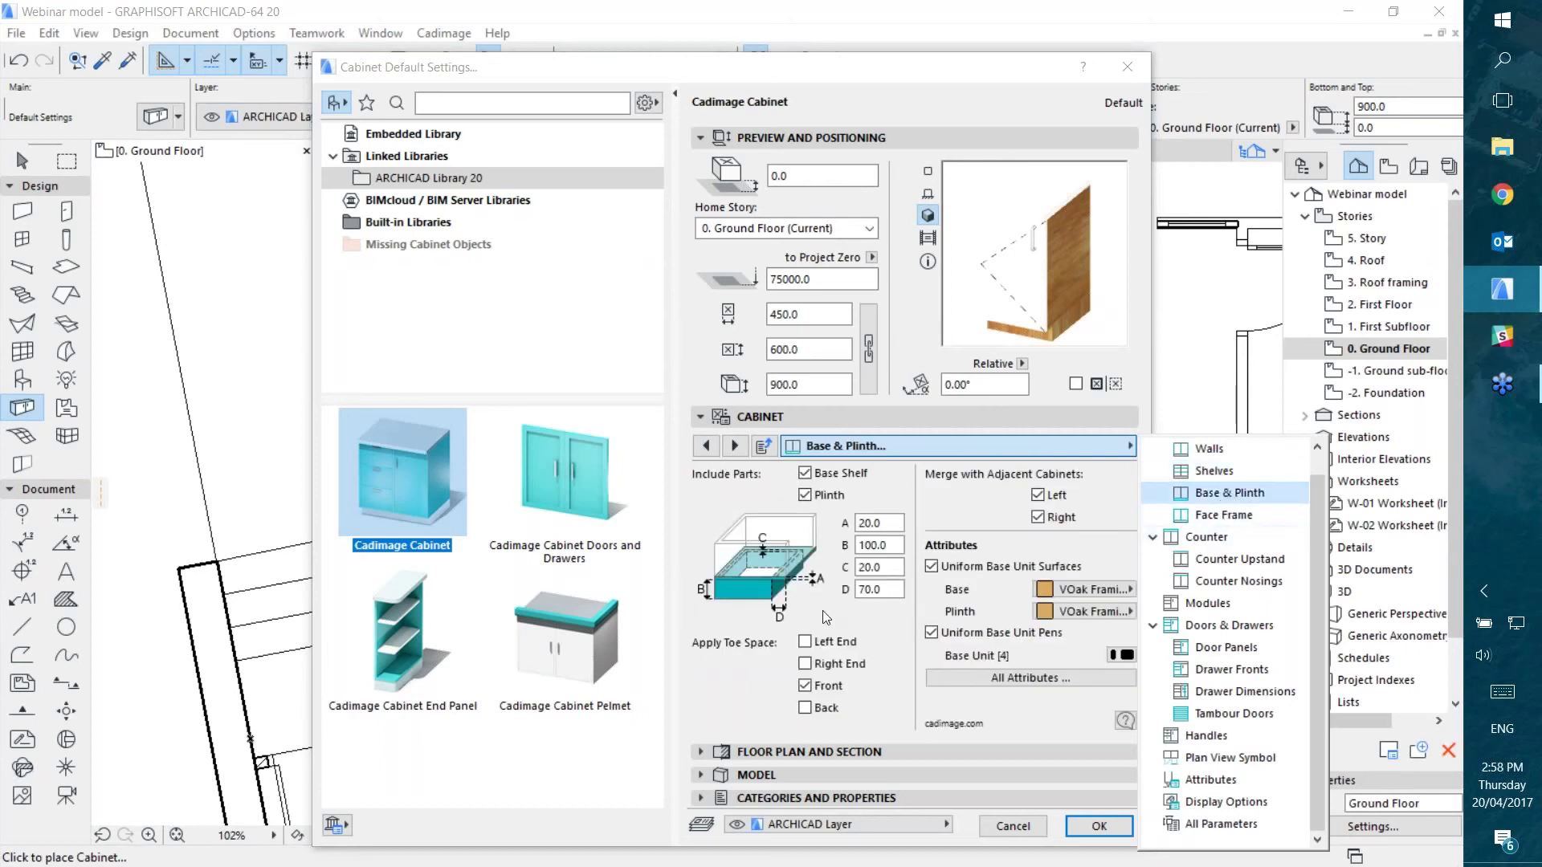
click(1181, 521)
click(812, 490)
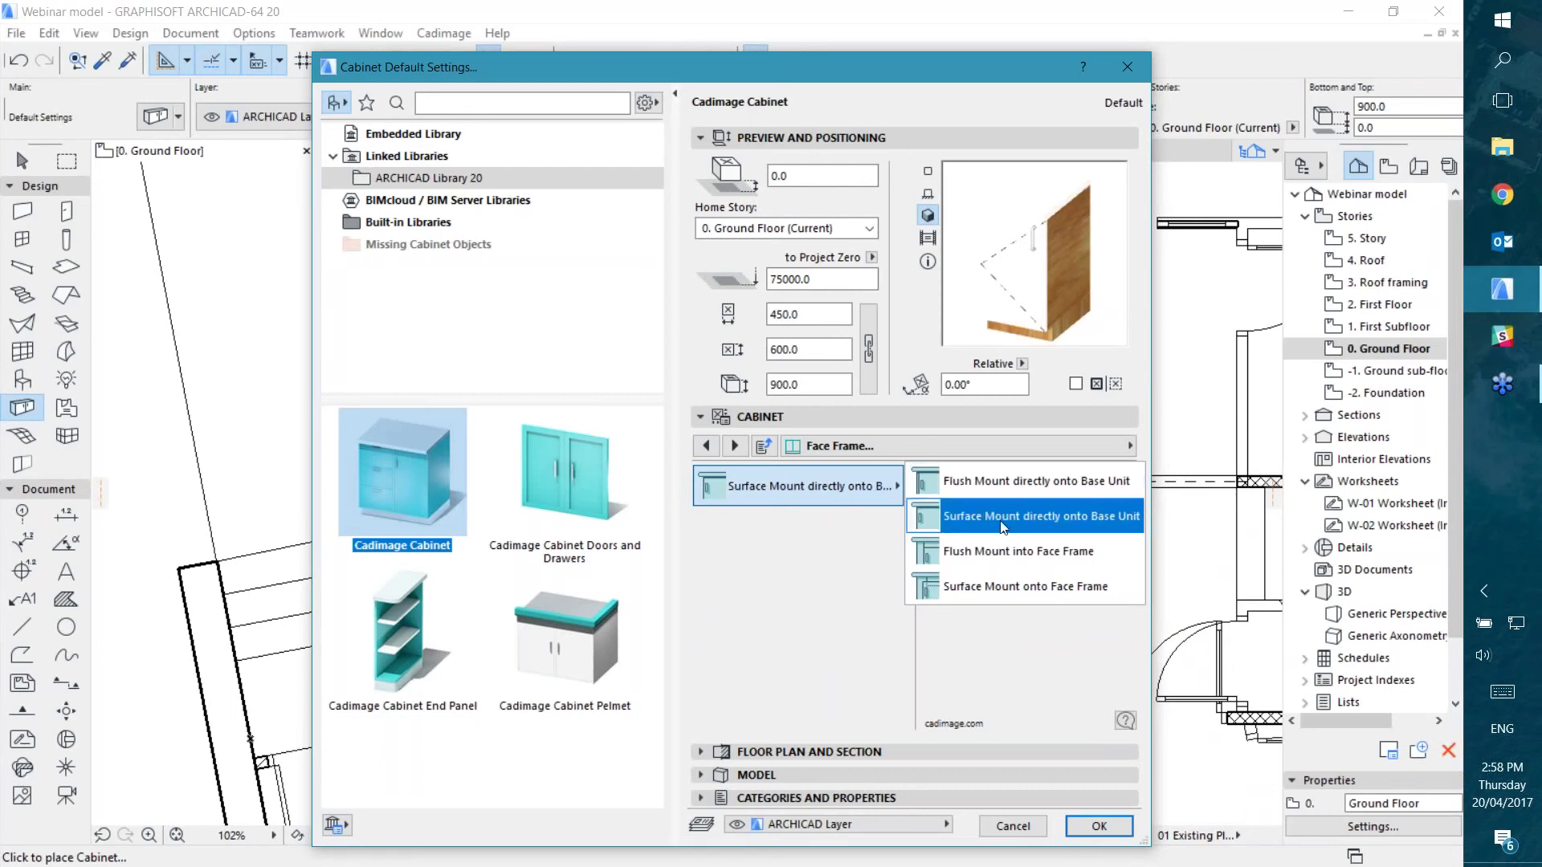
Step: Set the uniform counter surface to C02 in the cabinet's Counter settings
click(1100, 443)
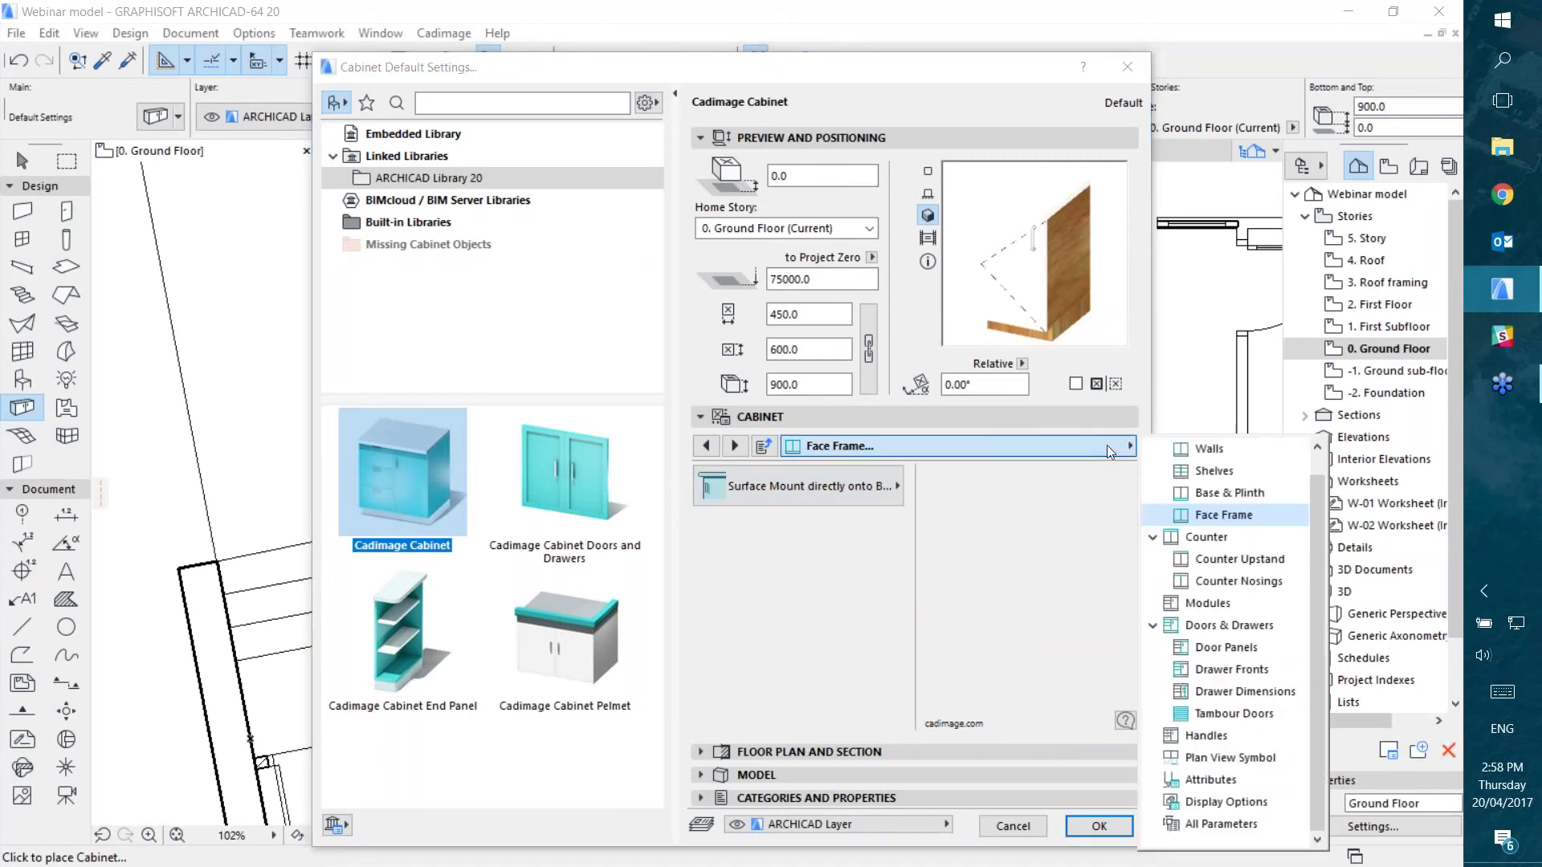
click(1202, 539)
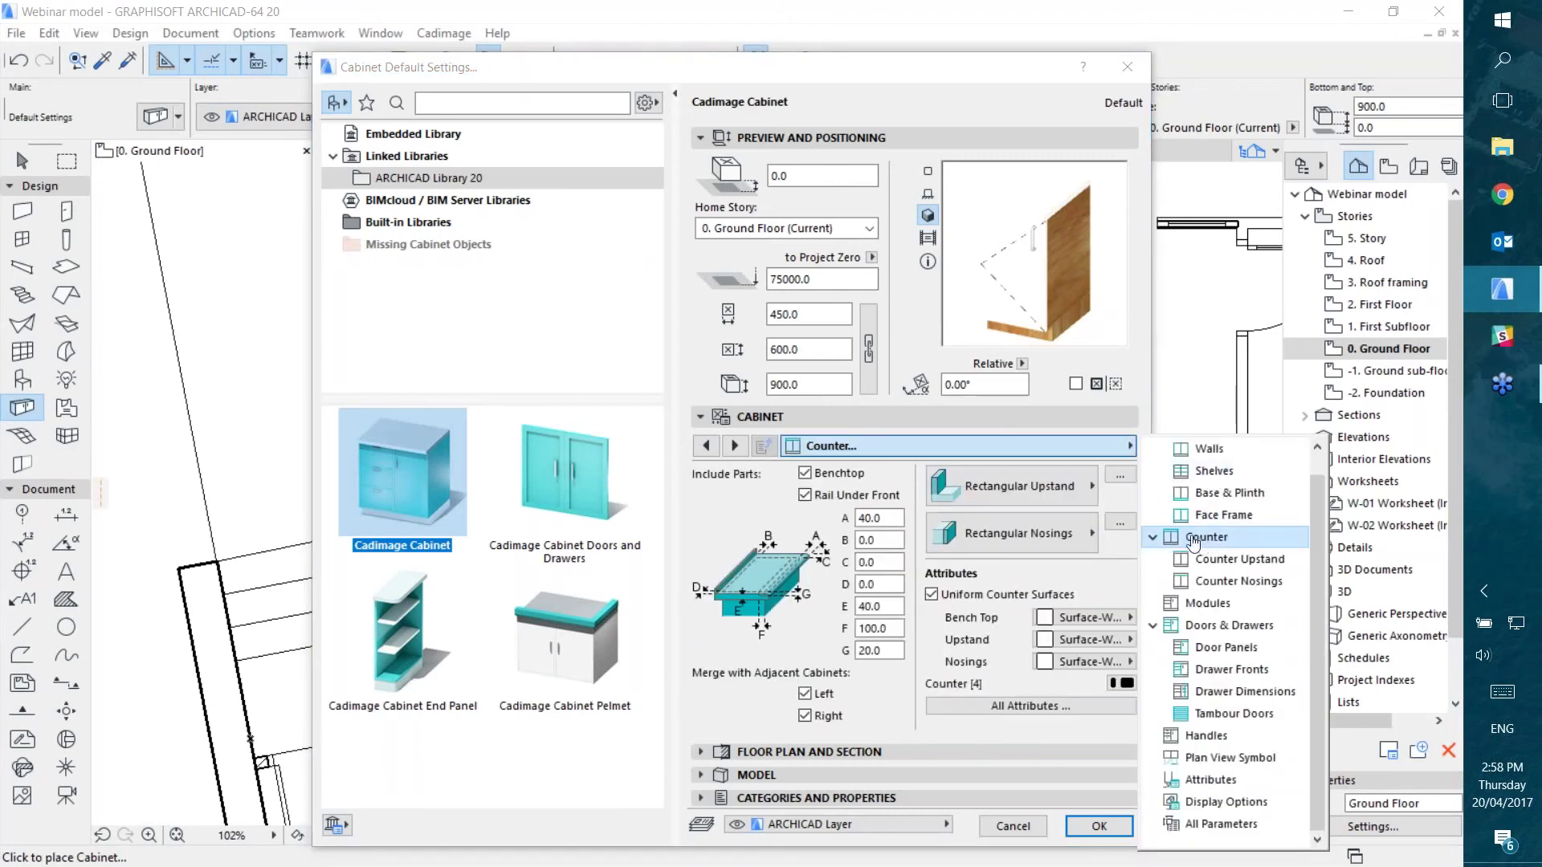
click(1051, 585)
click(1091, 616)
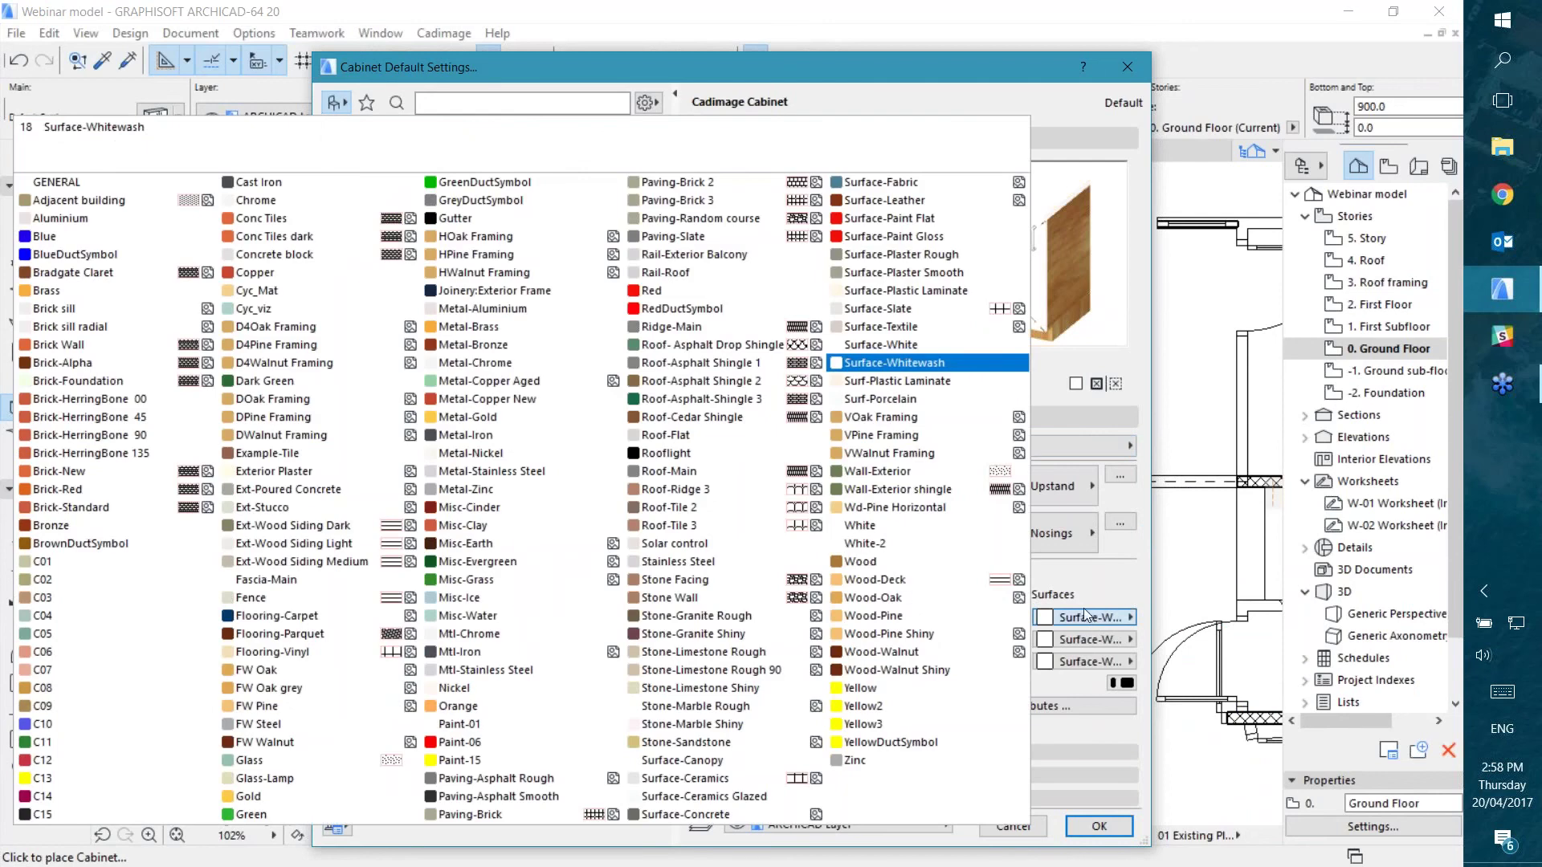
click(78, 585)
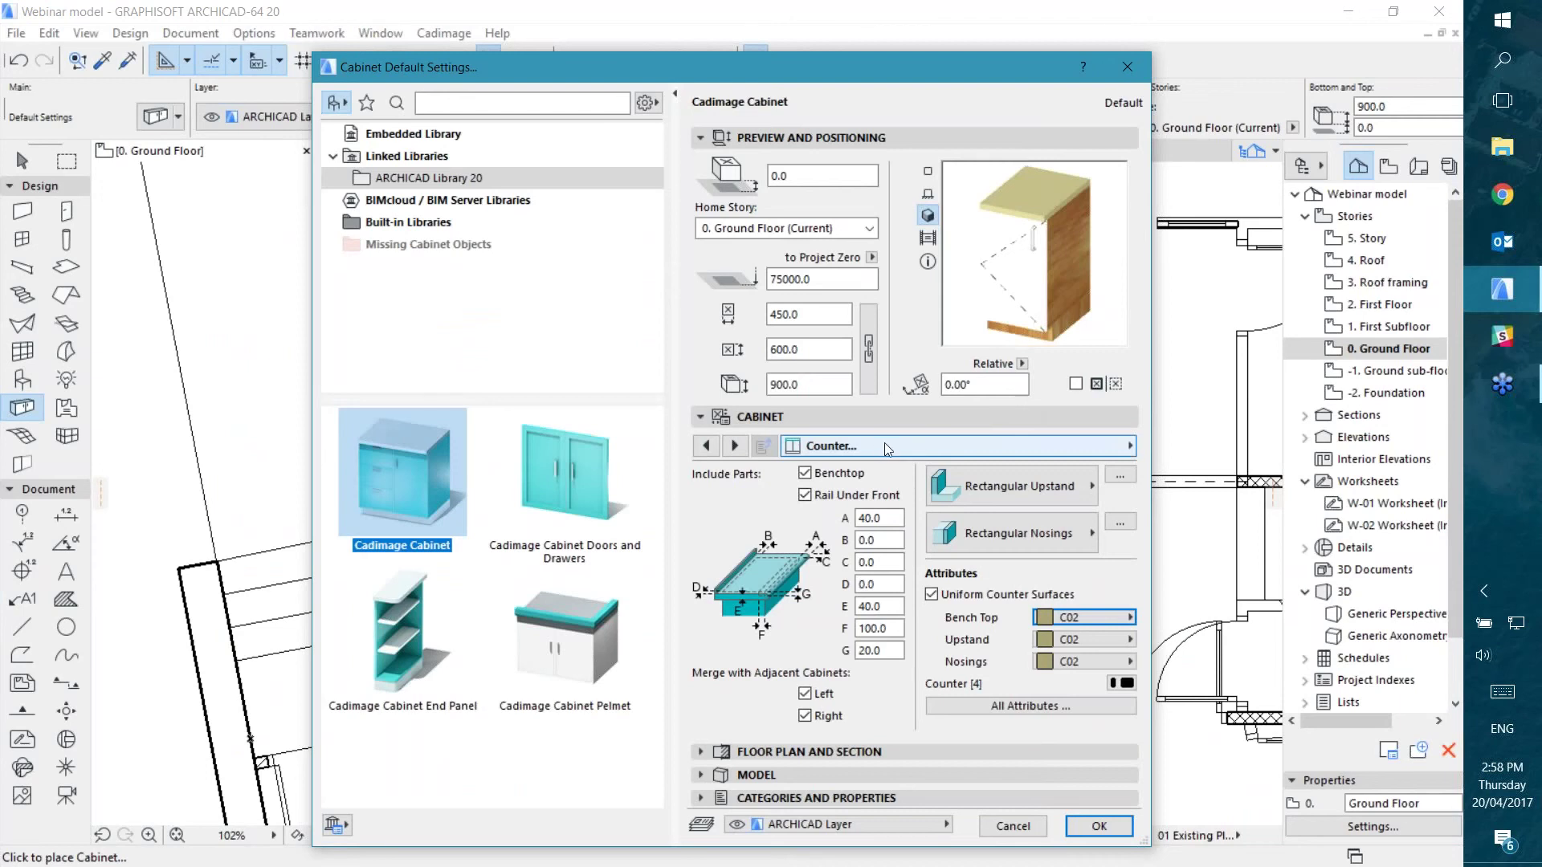
Step: Change the counter to Bullnose Nosings and a Radiused Upstand
click(1014, 481)
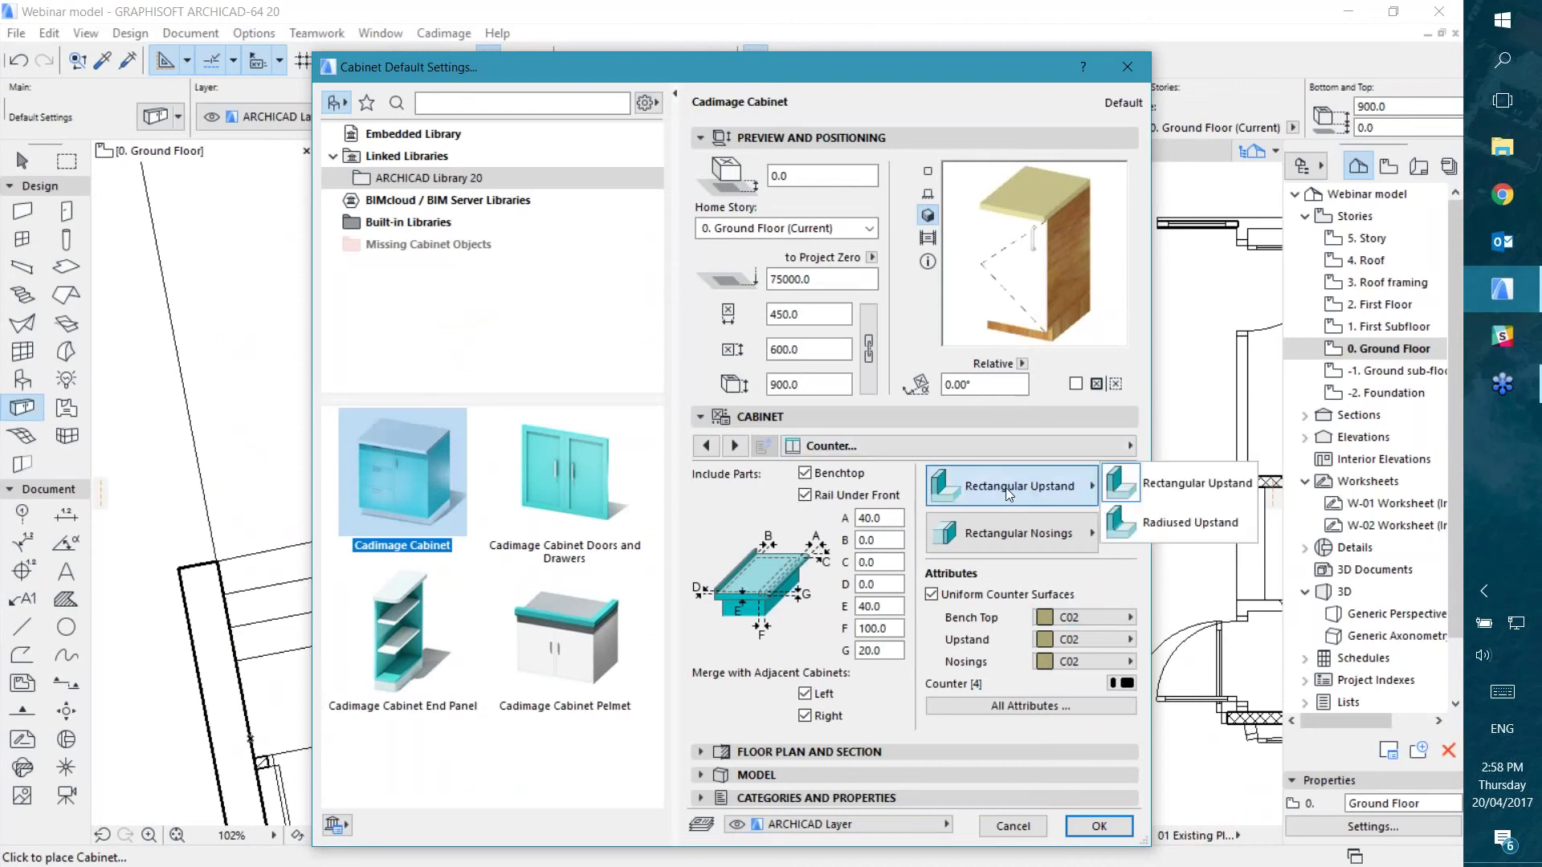
click(1012, 533)
click(1010, 533)
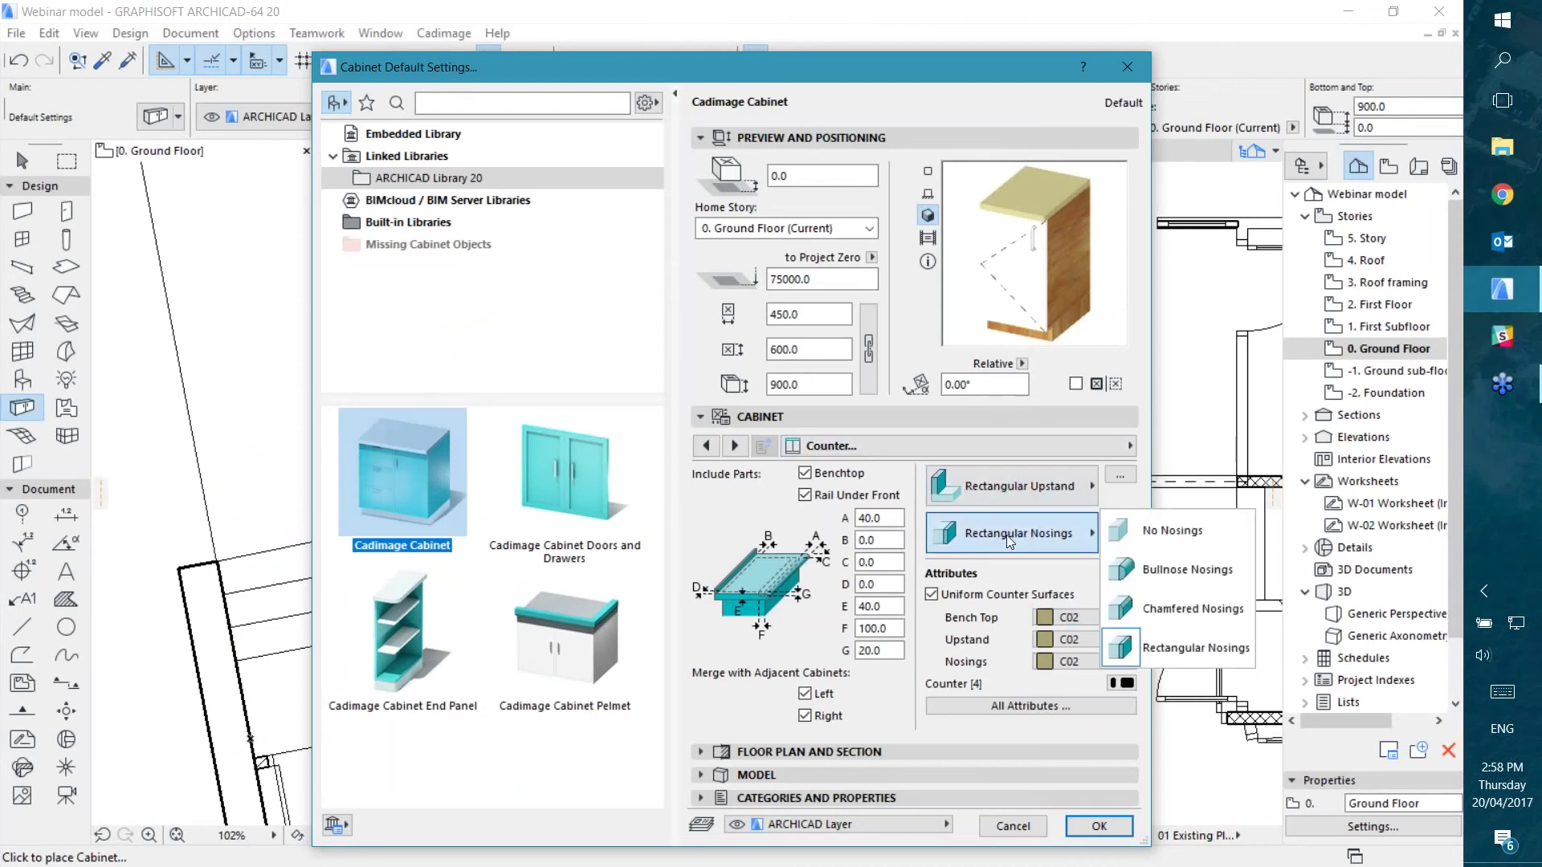
click(1162, 594)
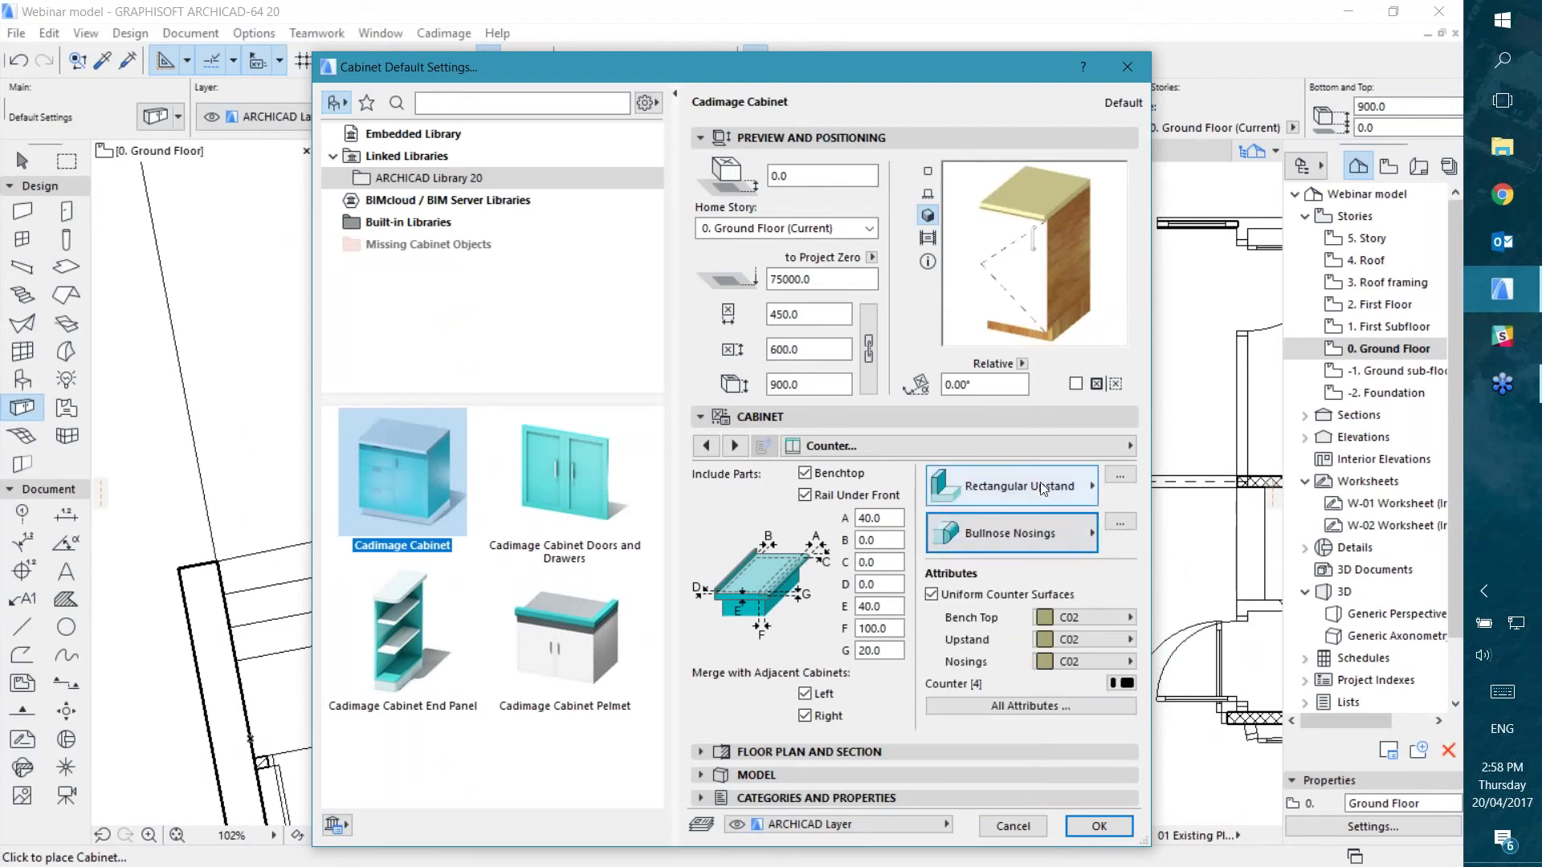
click(1015, 486)
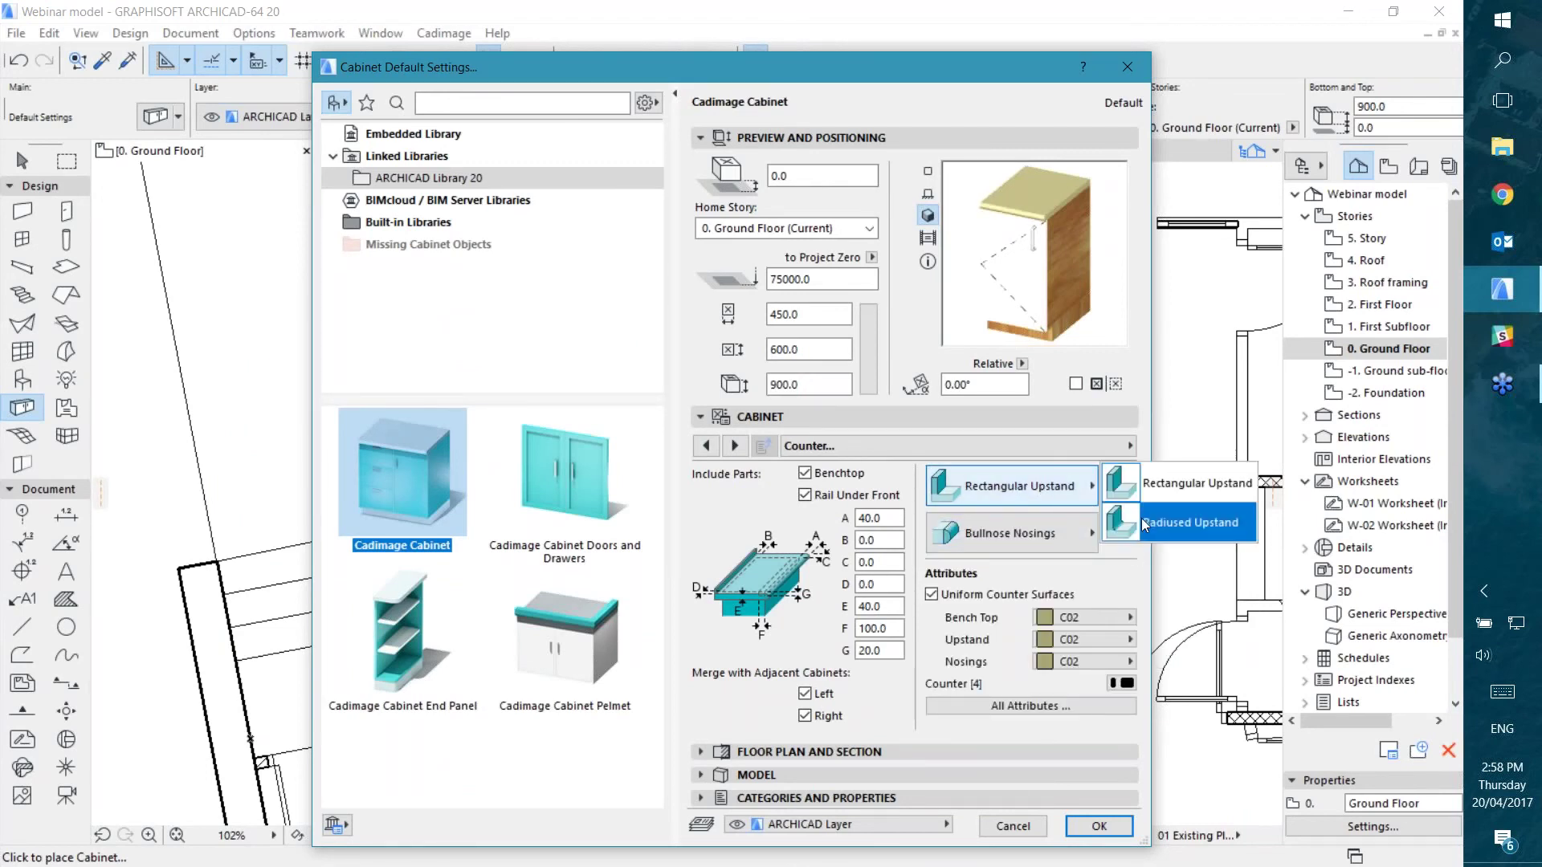
click(1140, 521)
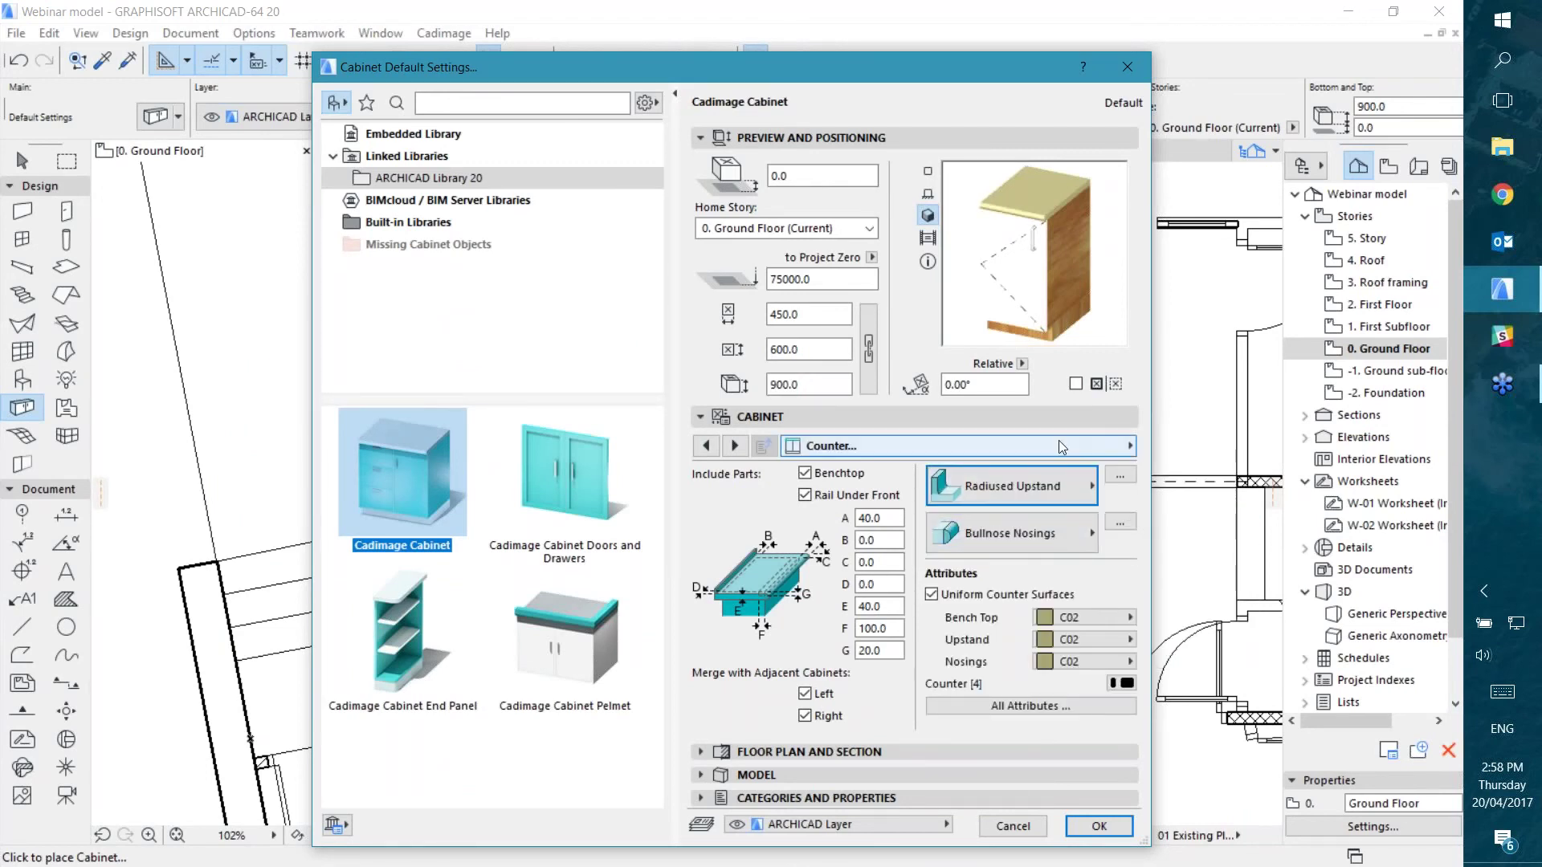
Step: Apply the counter upstand to the back edge only, trying the left and right edges as well
click(994, 447)
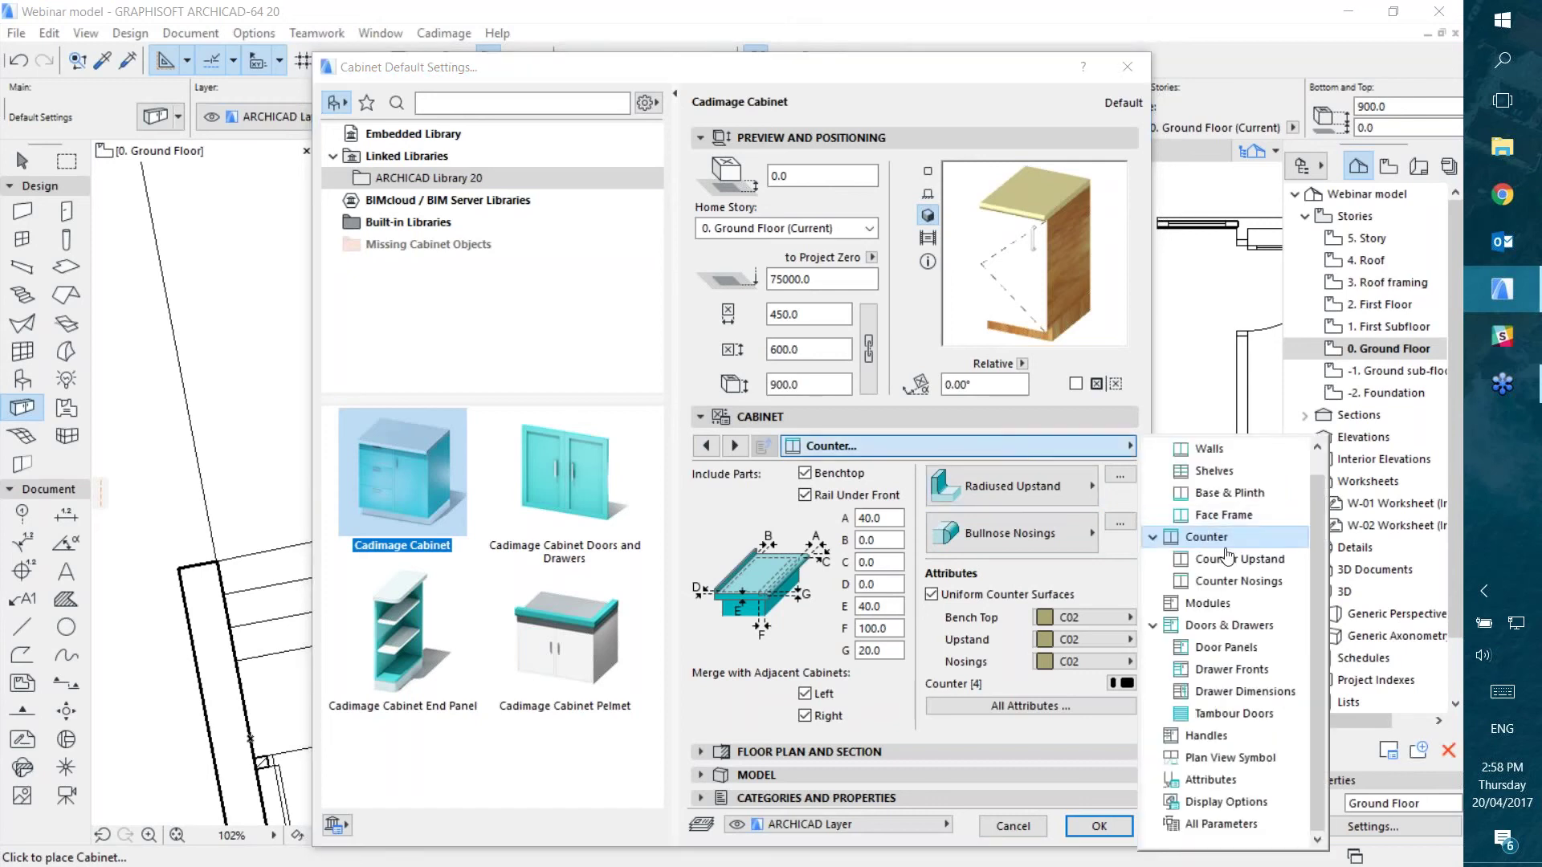
click(1226, 557)
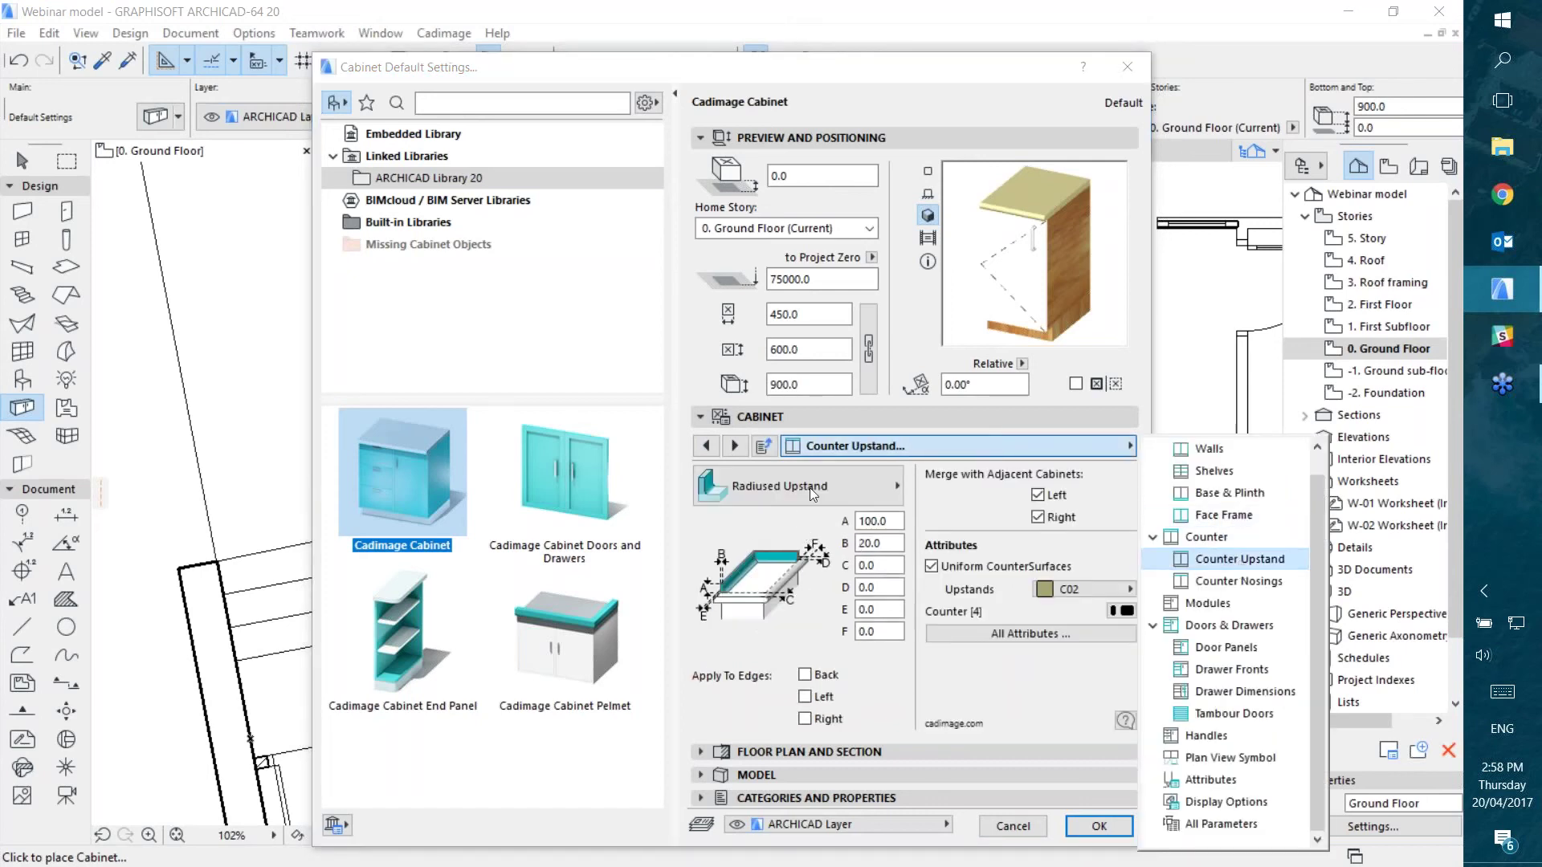
click(806, 683)
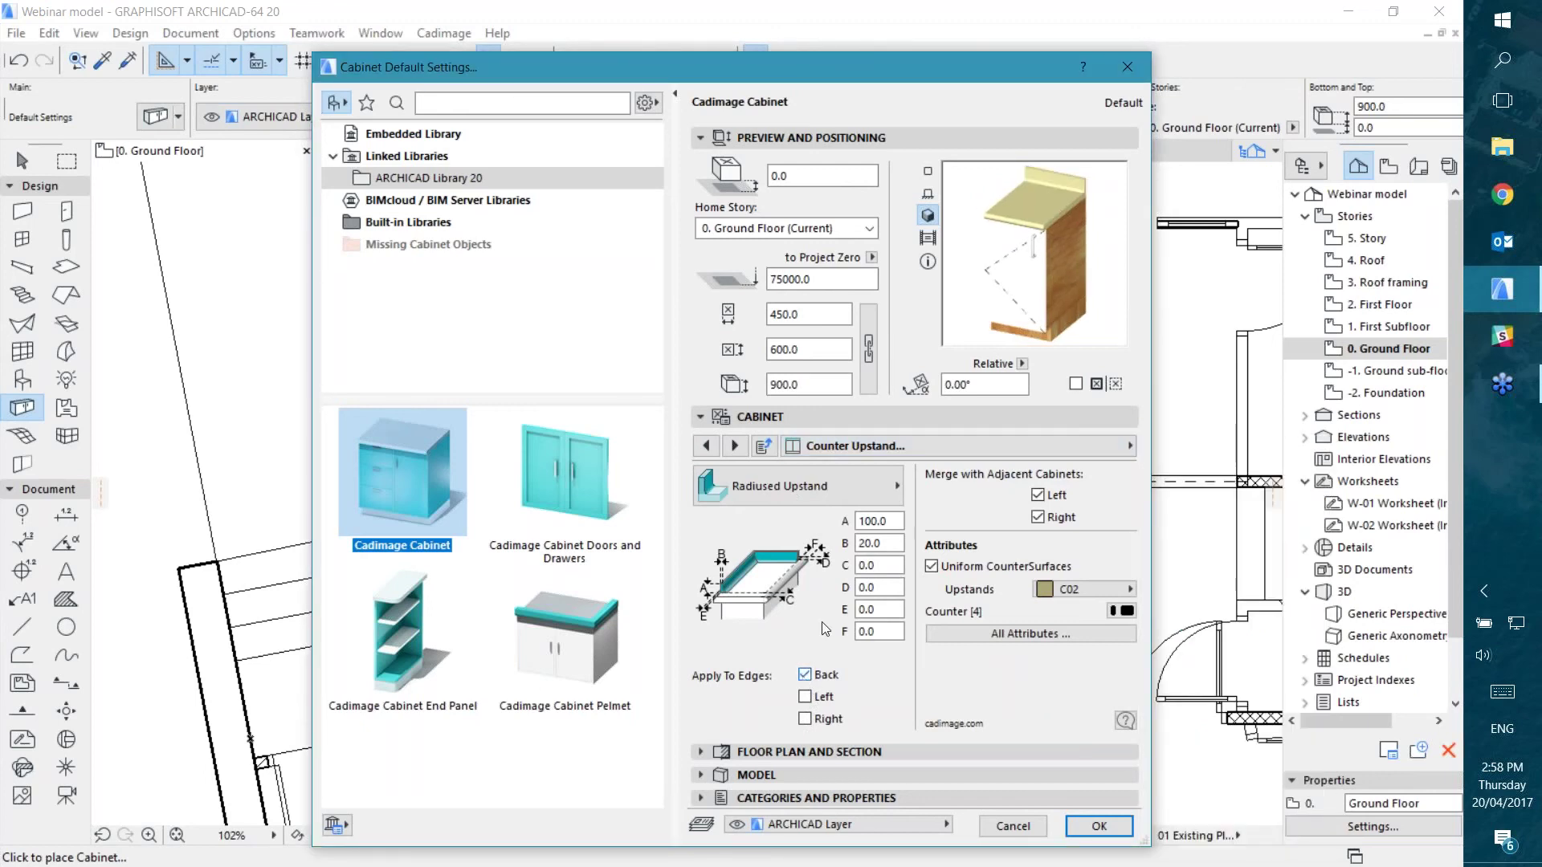
click(805, 696)
click(806, 718)
click(805, 719)
click(806, 697)
click(840, 480)
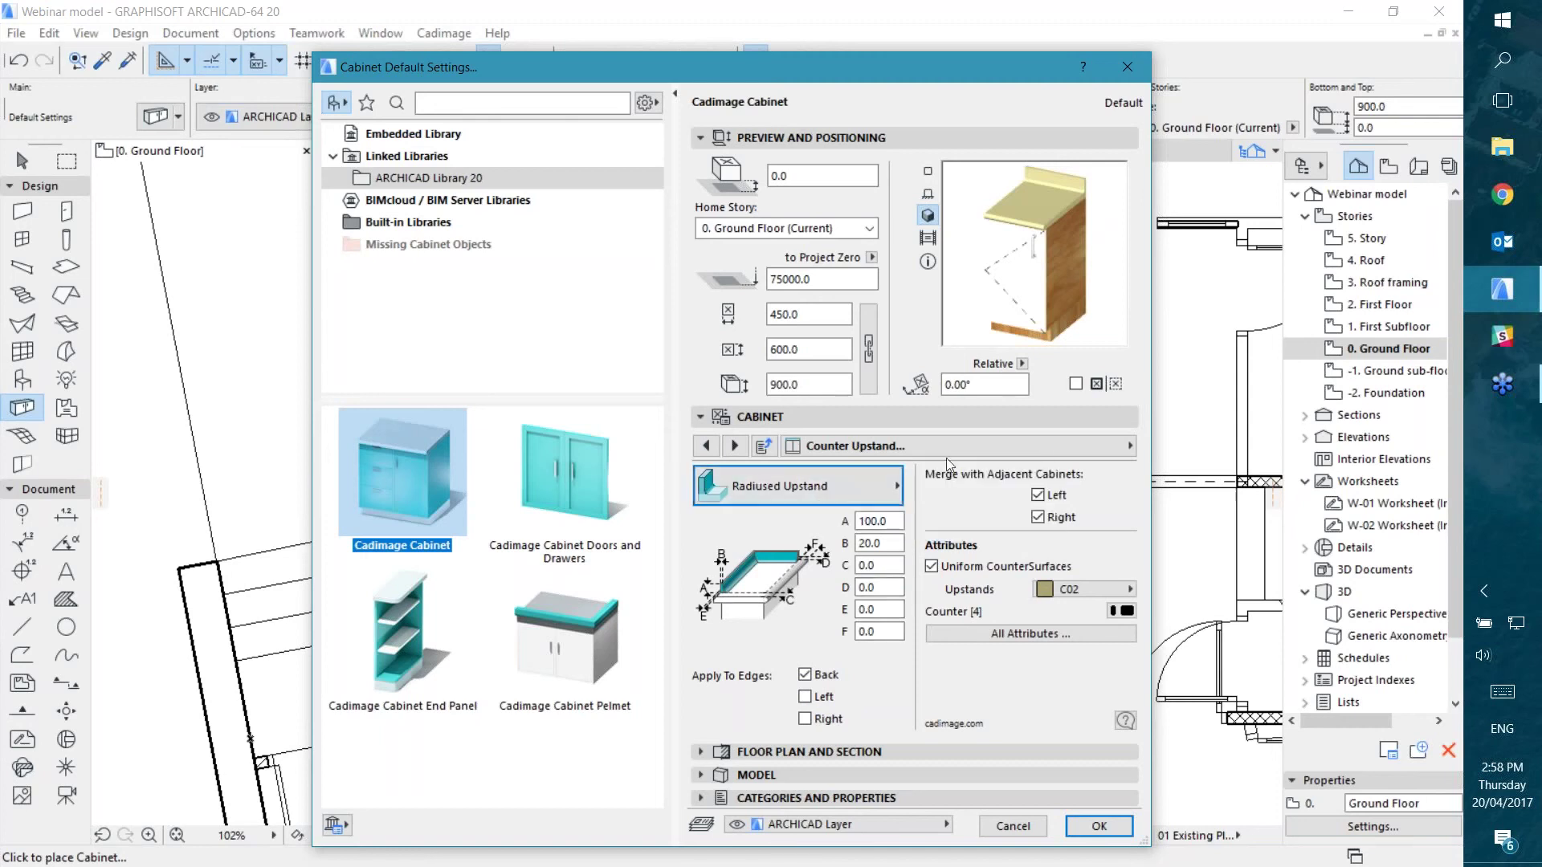
Step: Review the module types offered for the cabinet's upper and lower modules, keeping Drawers above and Door below
click(984, 447)
click(1207, 603)
click(812, 553)
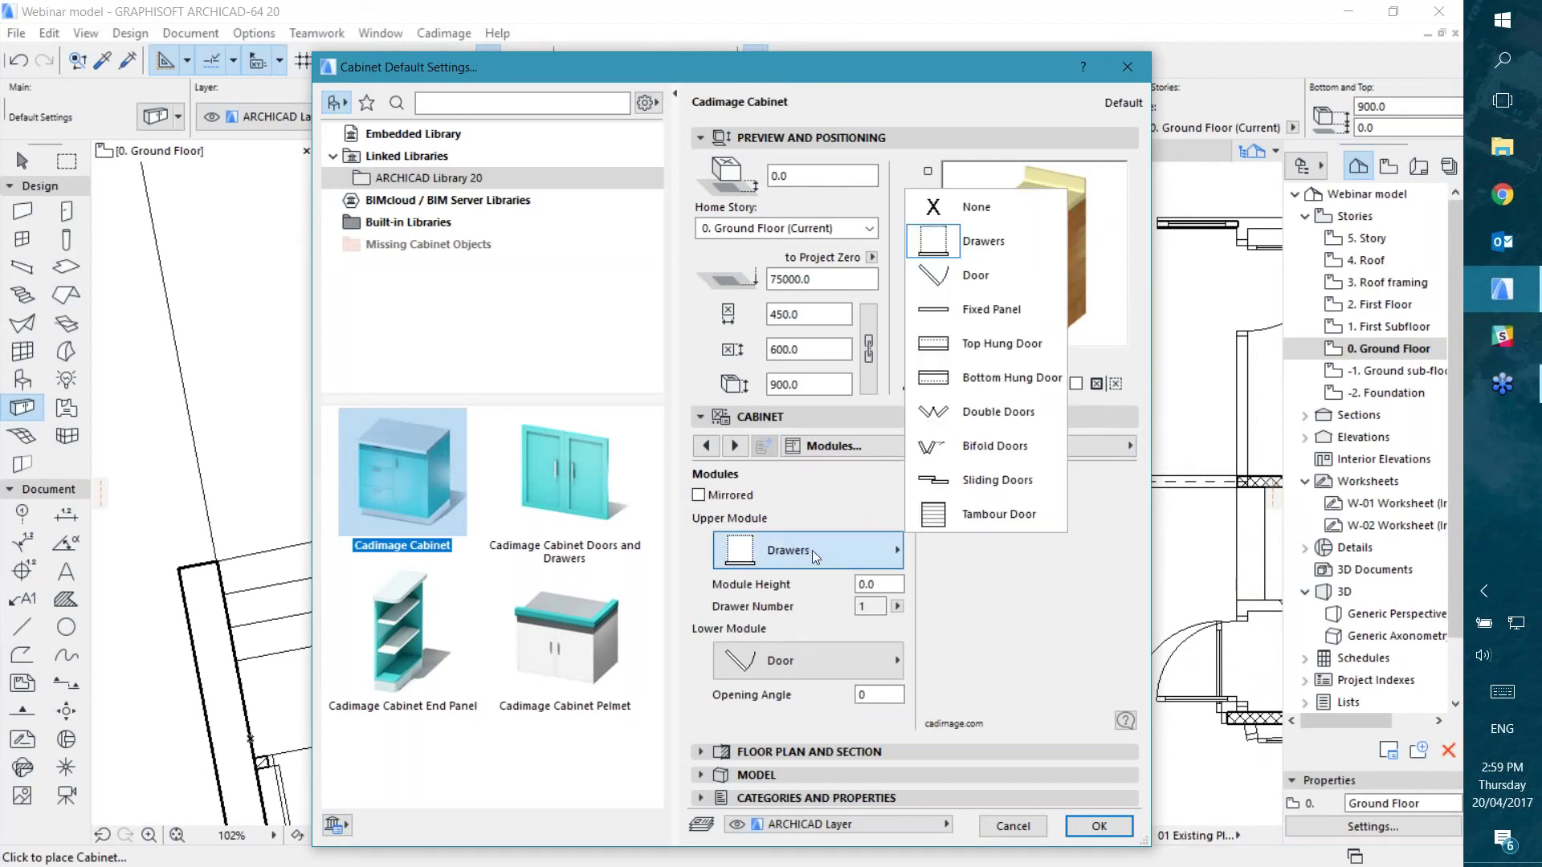
click(841, 513)
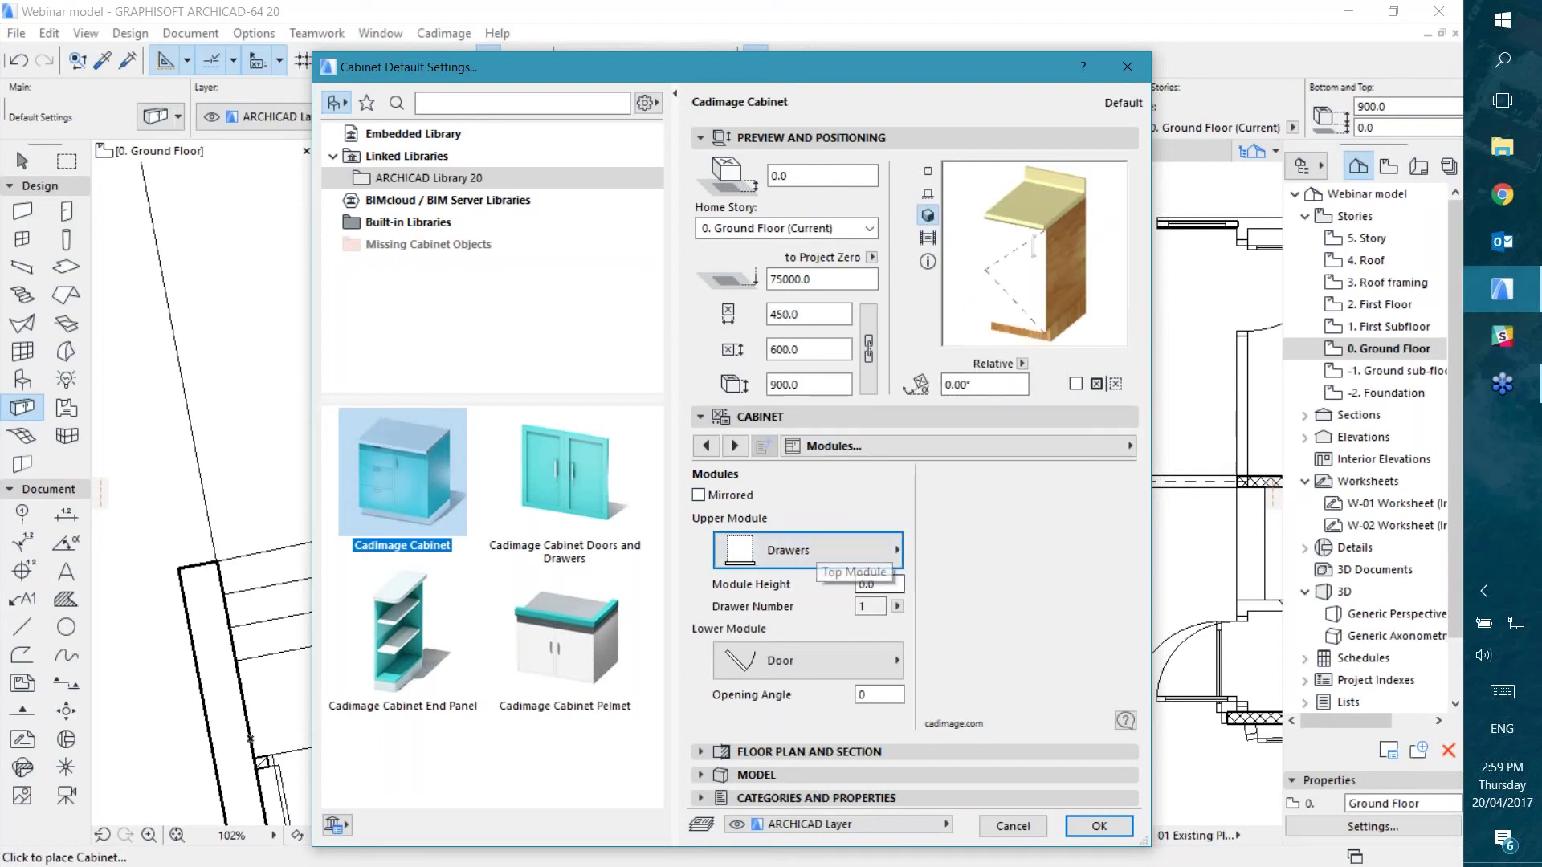
click(794, 664)
click(820, 664)
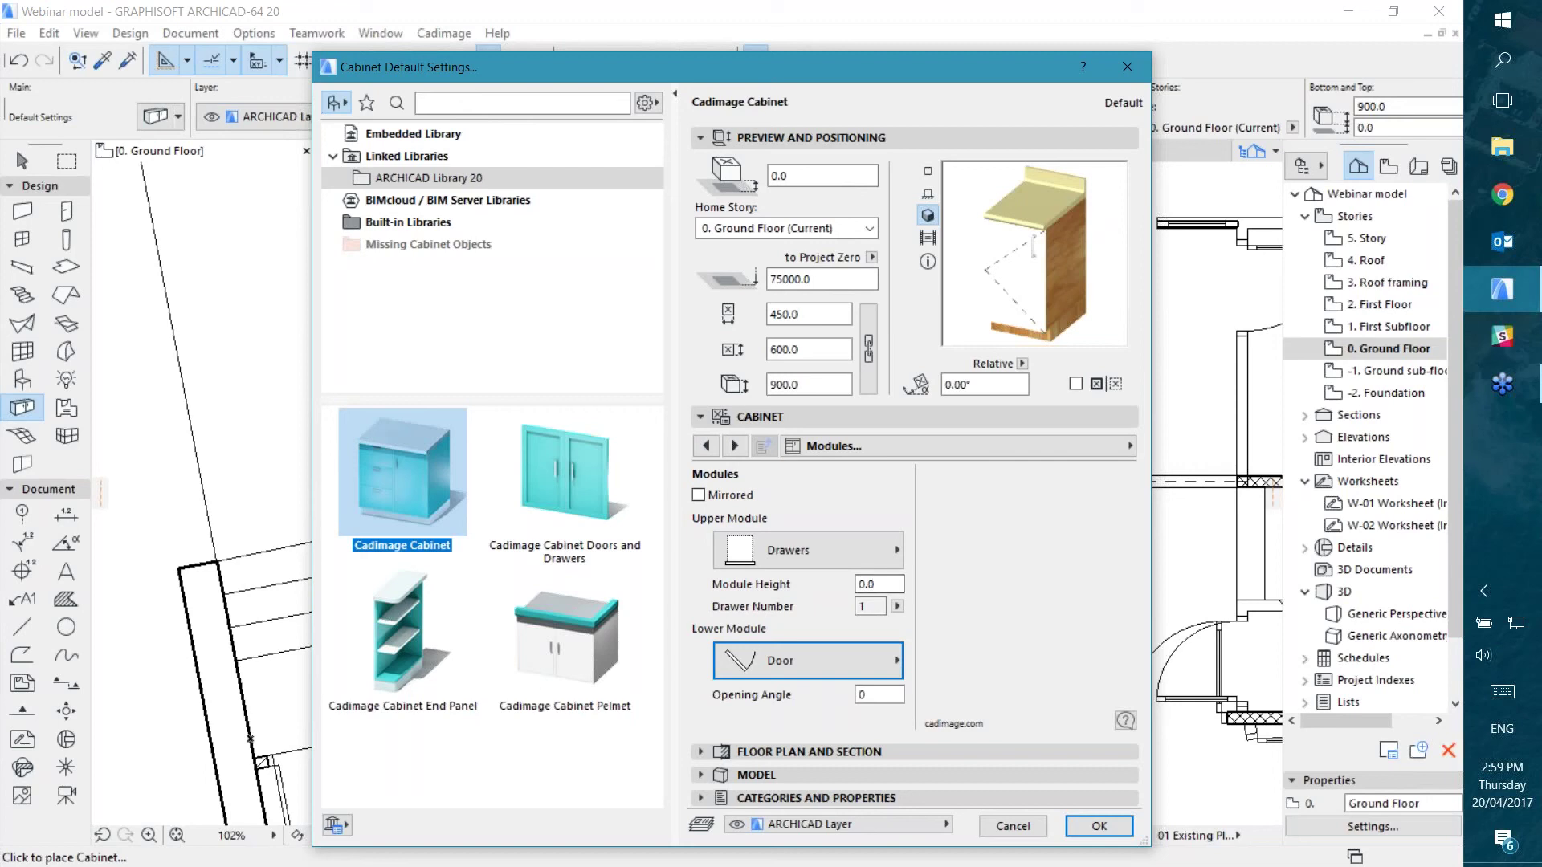
Step: Try a height of 600 for the upper drawer module and settle on 300
click(874, 583)
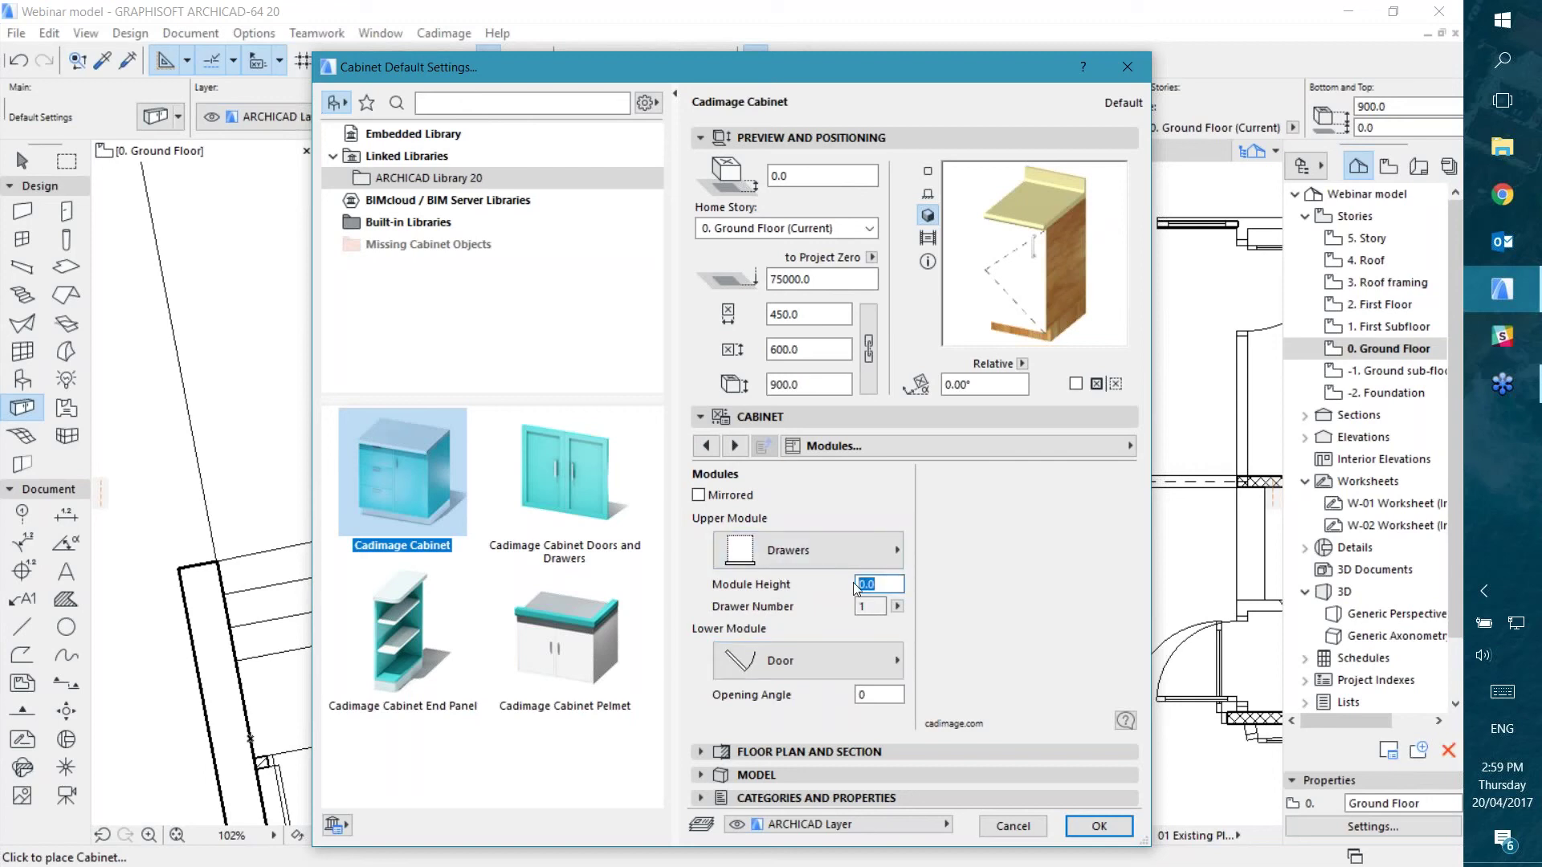
text(600)
click(887, 692)
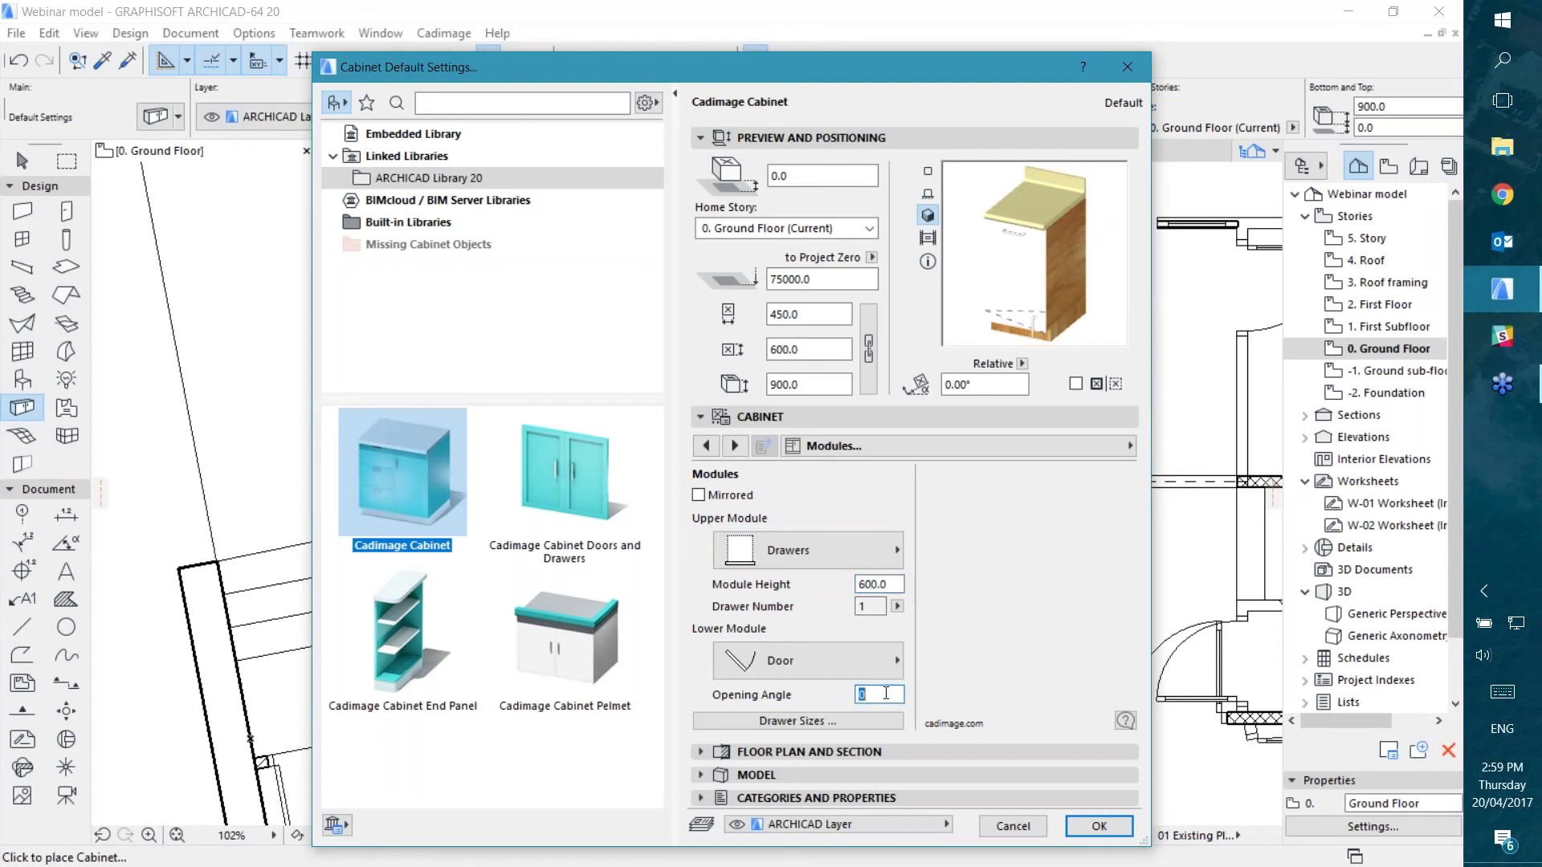
click(883, 584)
text(300)
click(884, 693)
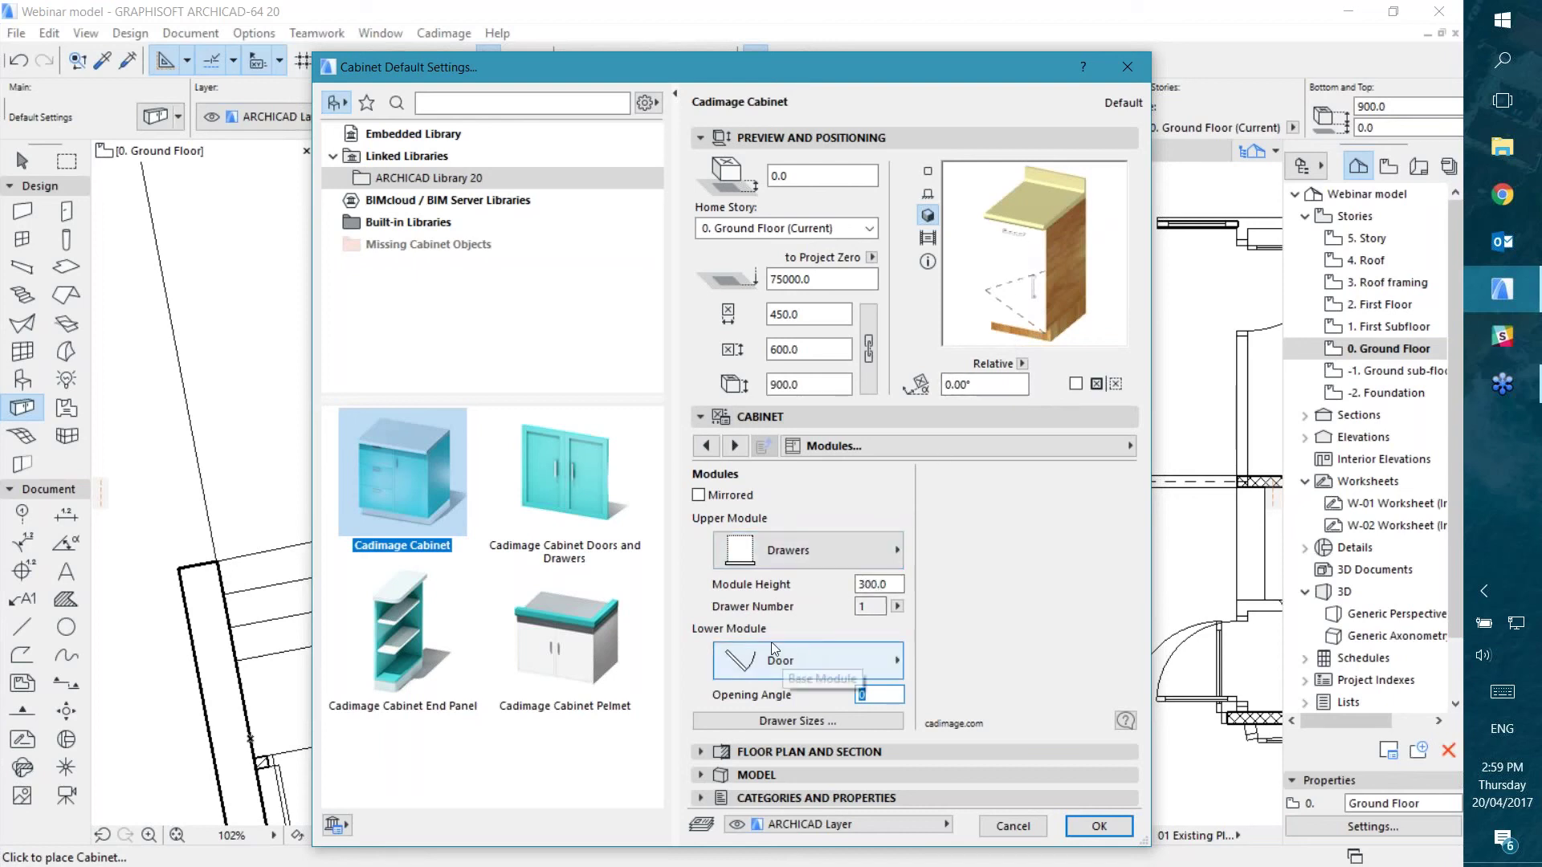
Step: Try None as the lower module and restore it to Door
click(797, 666)
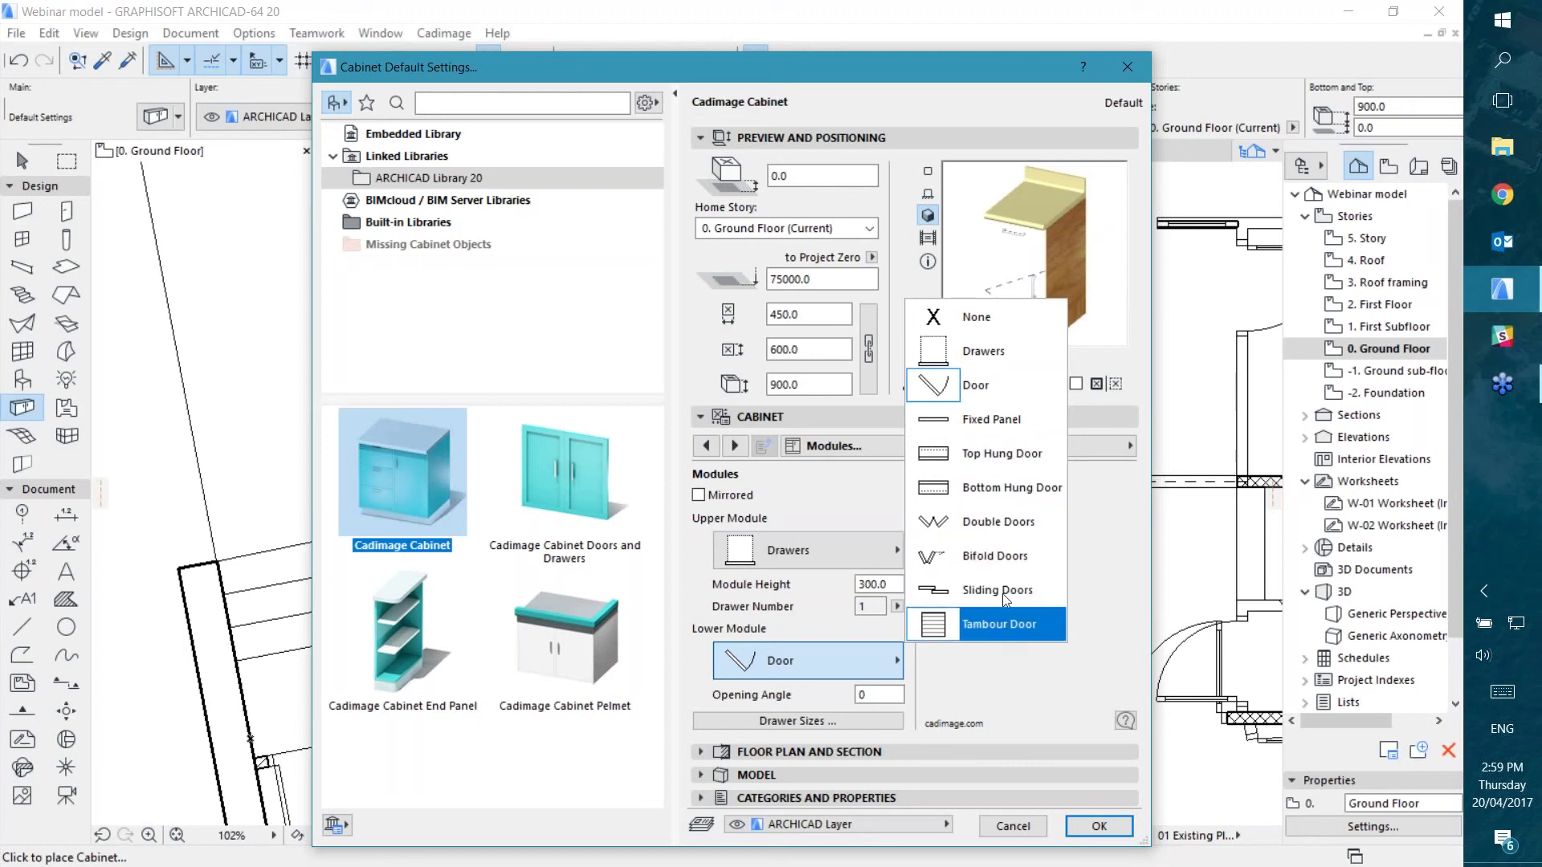
click(1013, 329)
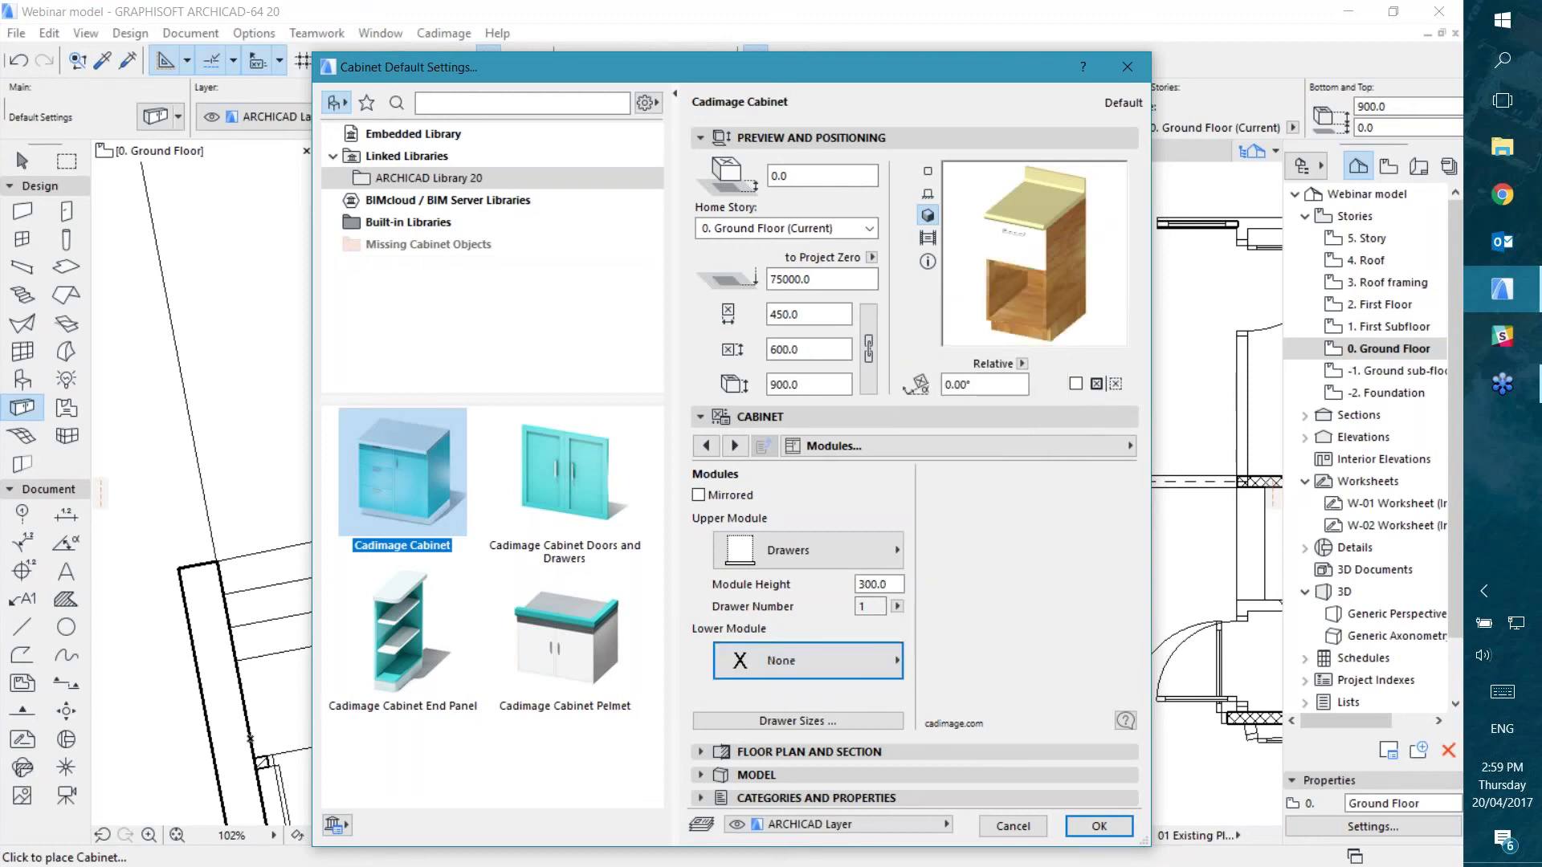
click(819, 658)
click(992, 383)
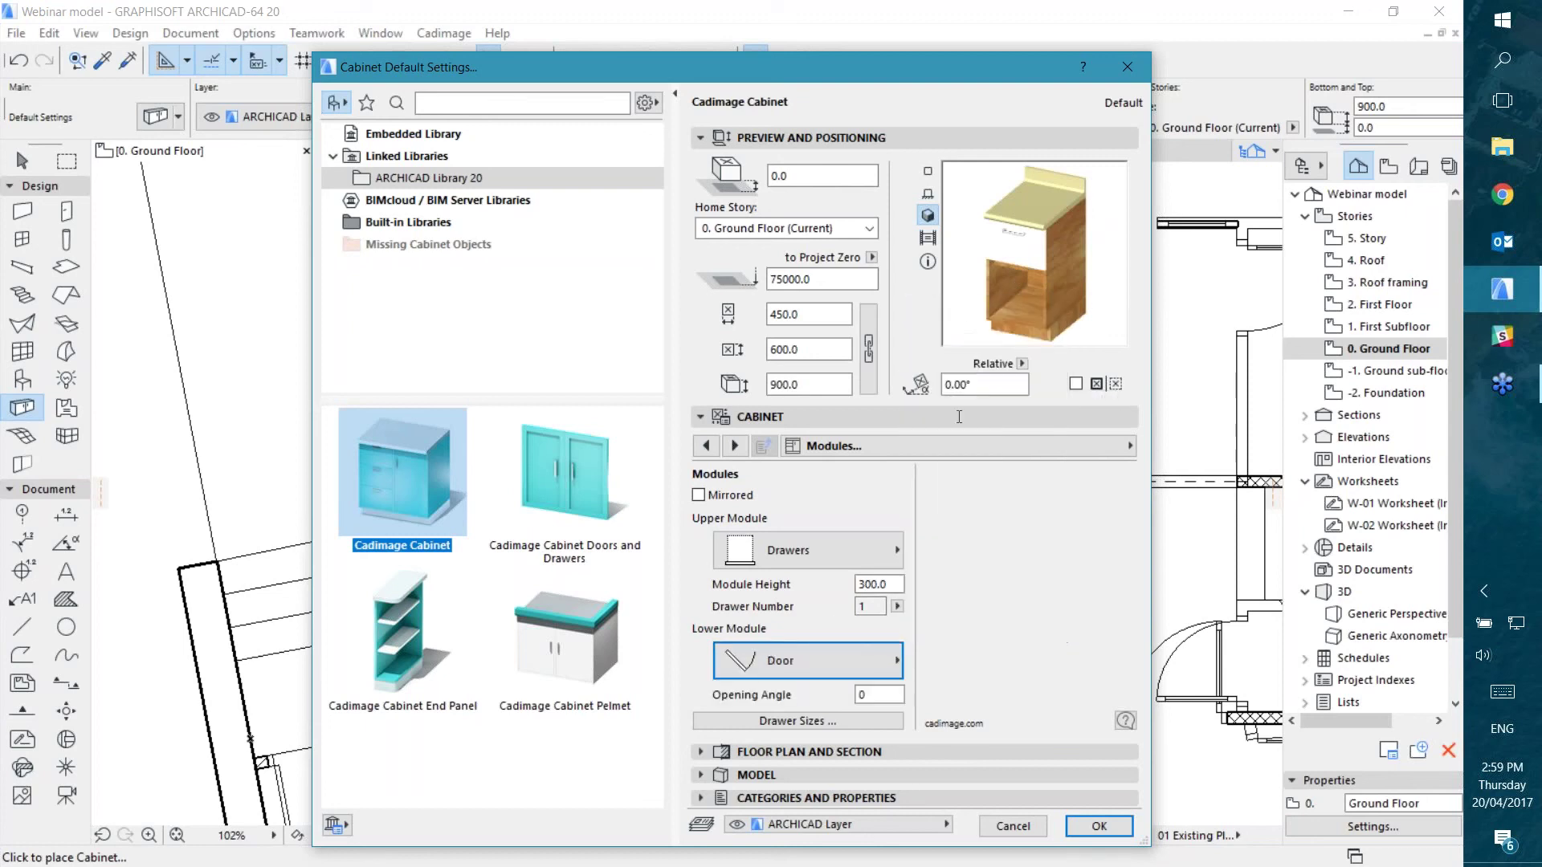
Step: Set the upper module's drawer number to 2
click(896, 607)
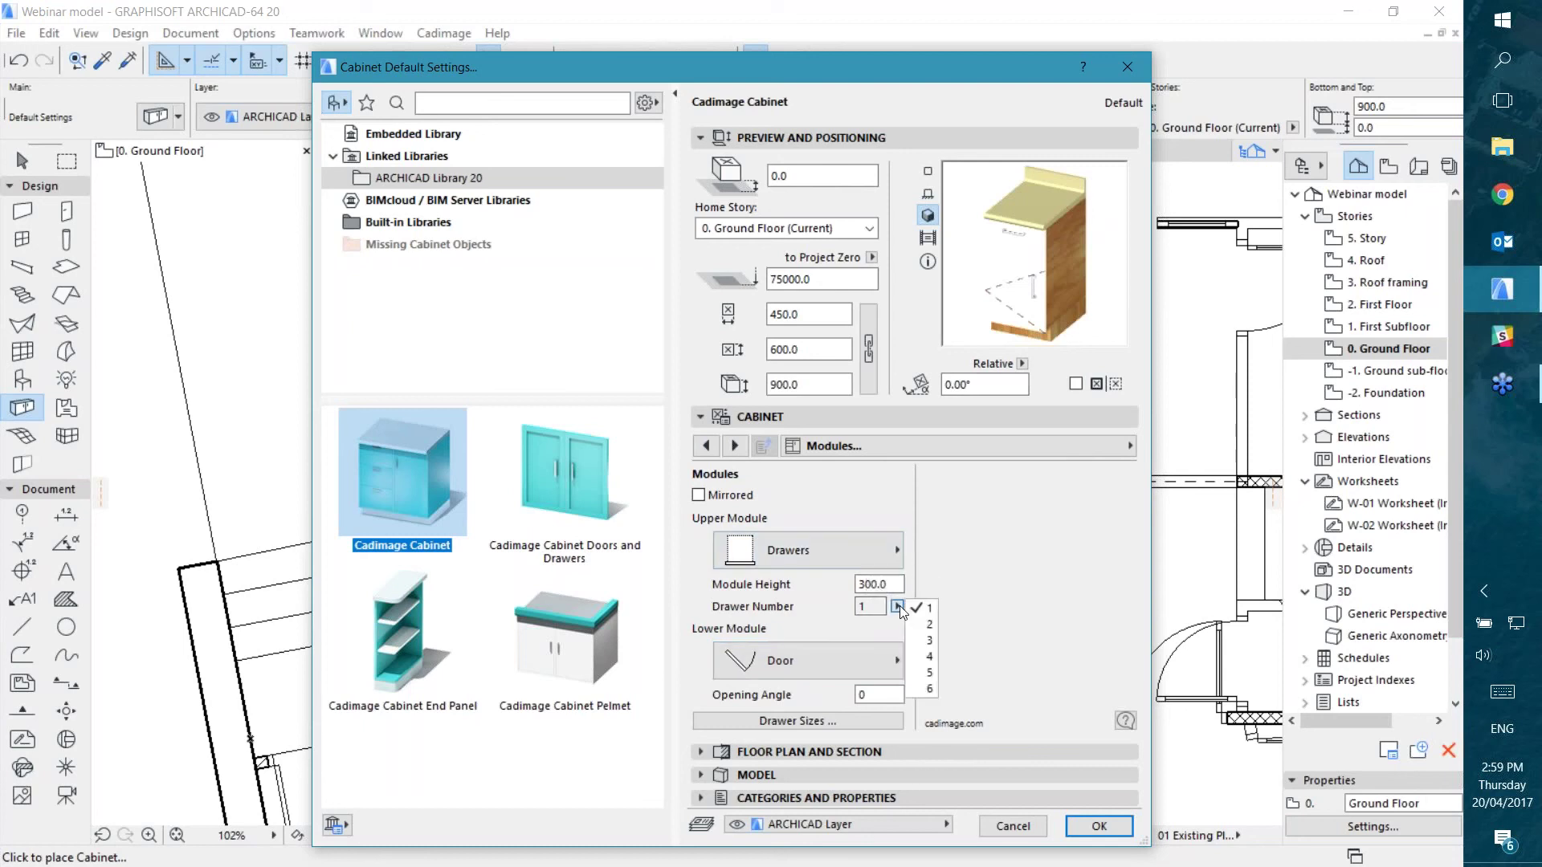
click(930, 625)
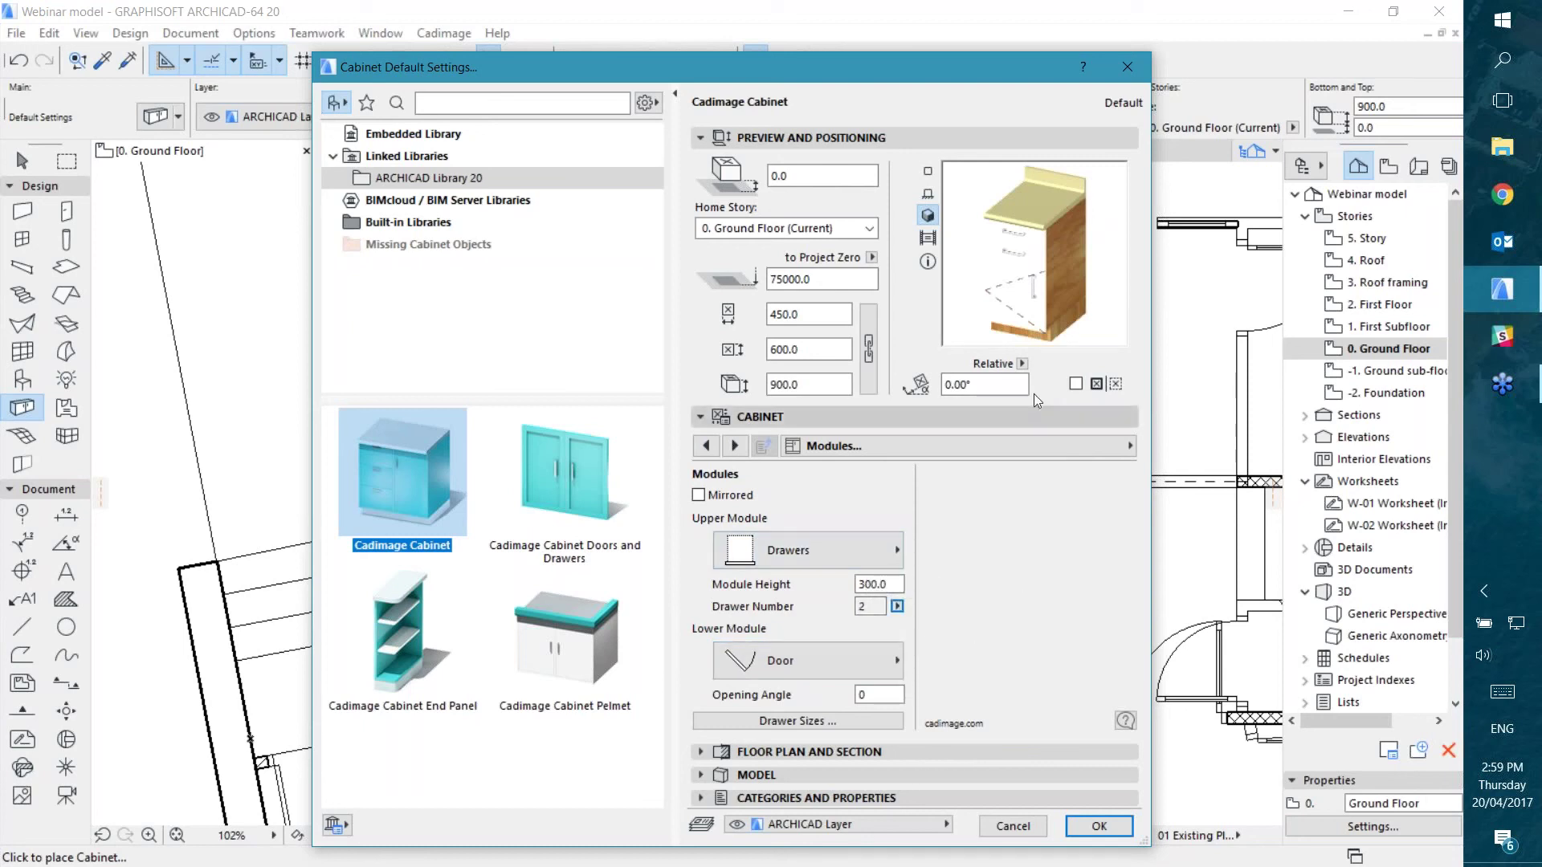
Step: Try VWalnut Framing as the uniform door and drawer surface and settle on C04
click(866, 452)
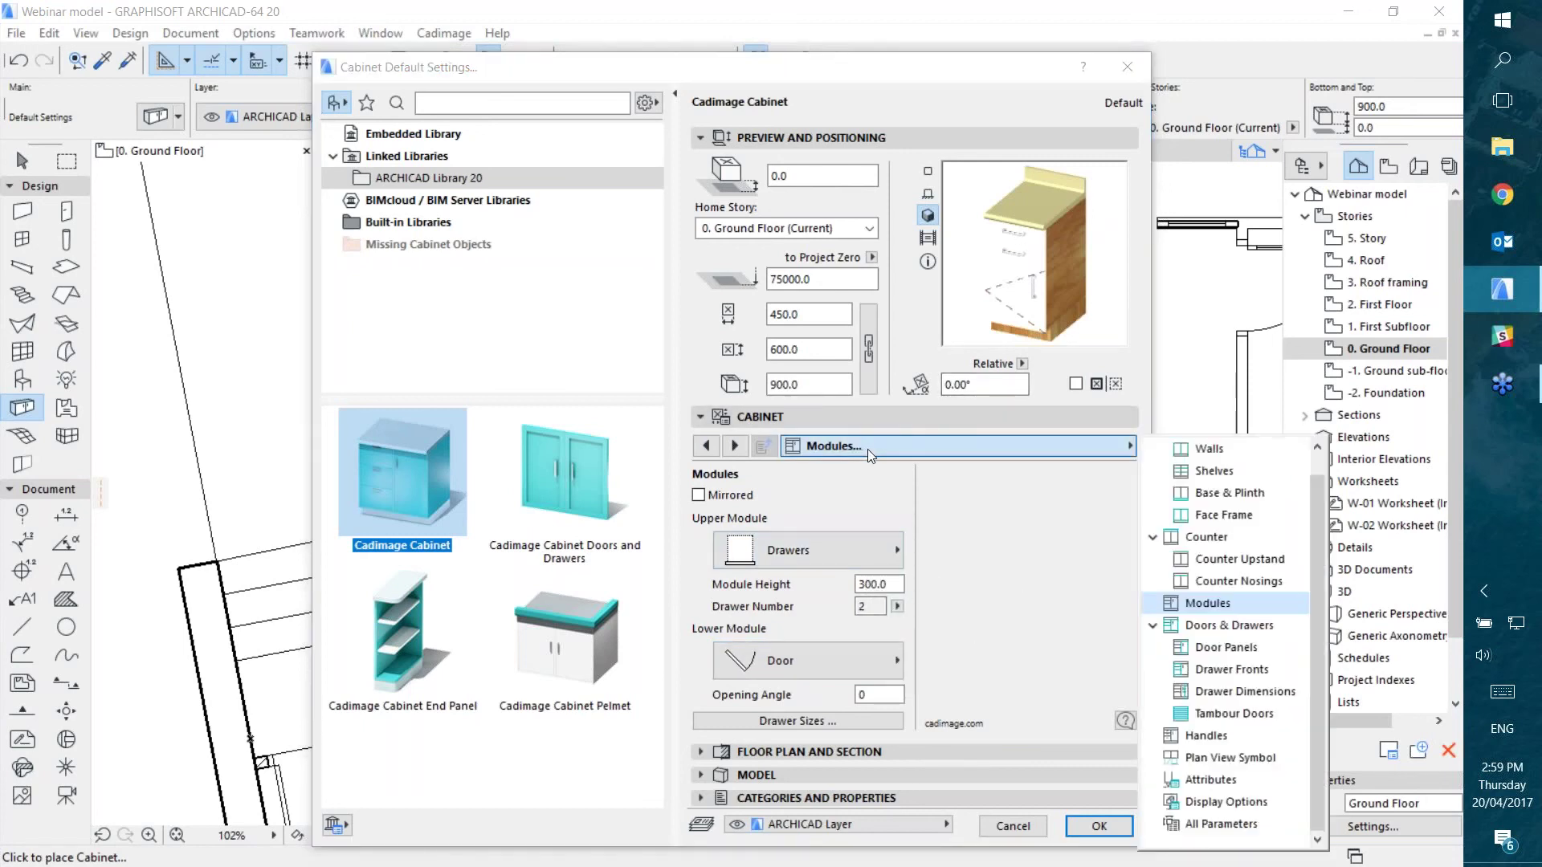
click(1217, 627)
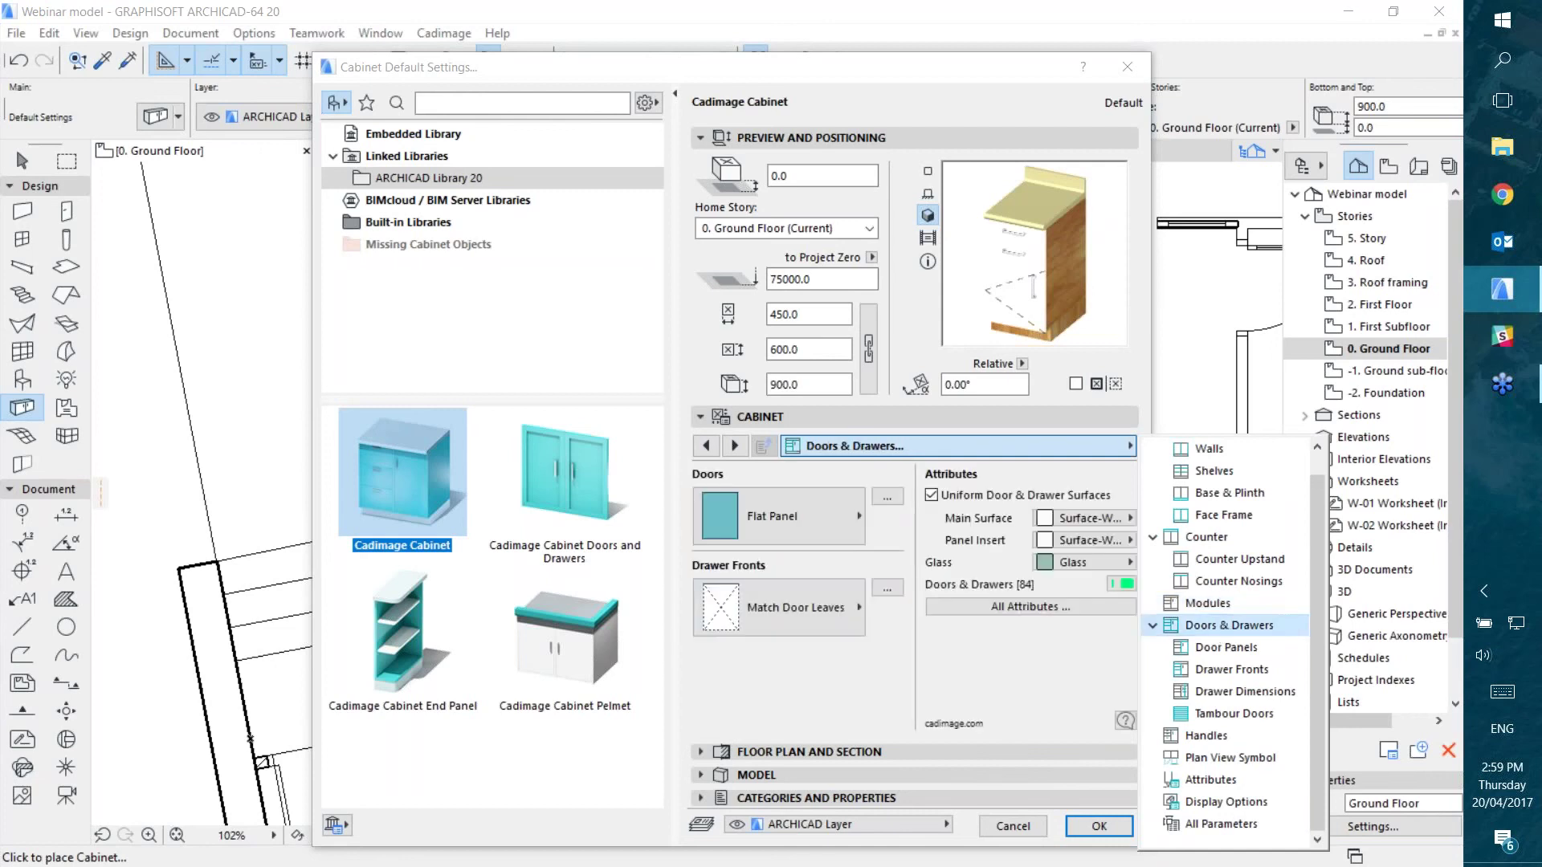
click(1081, 519)
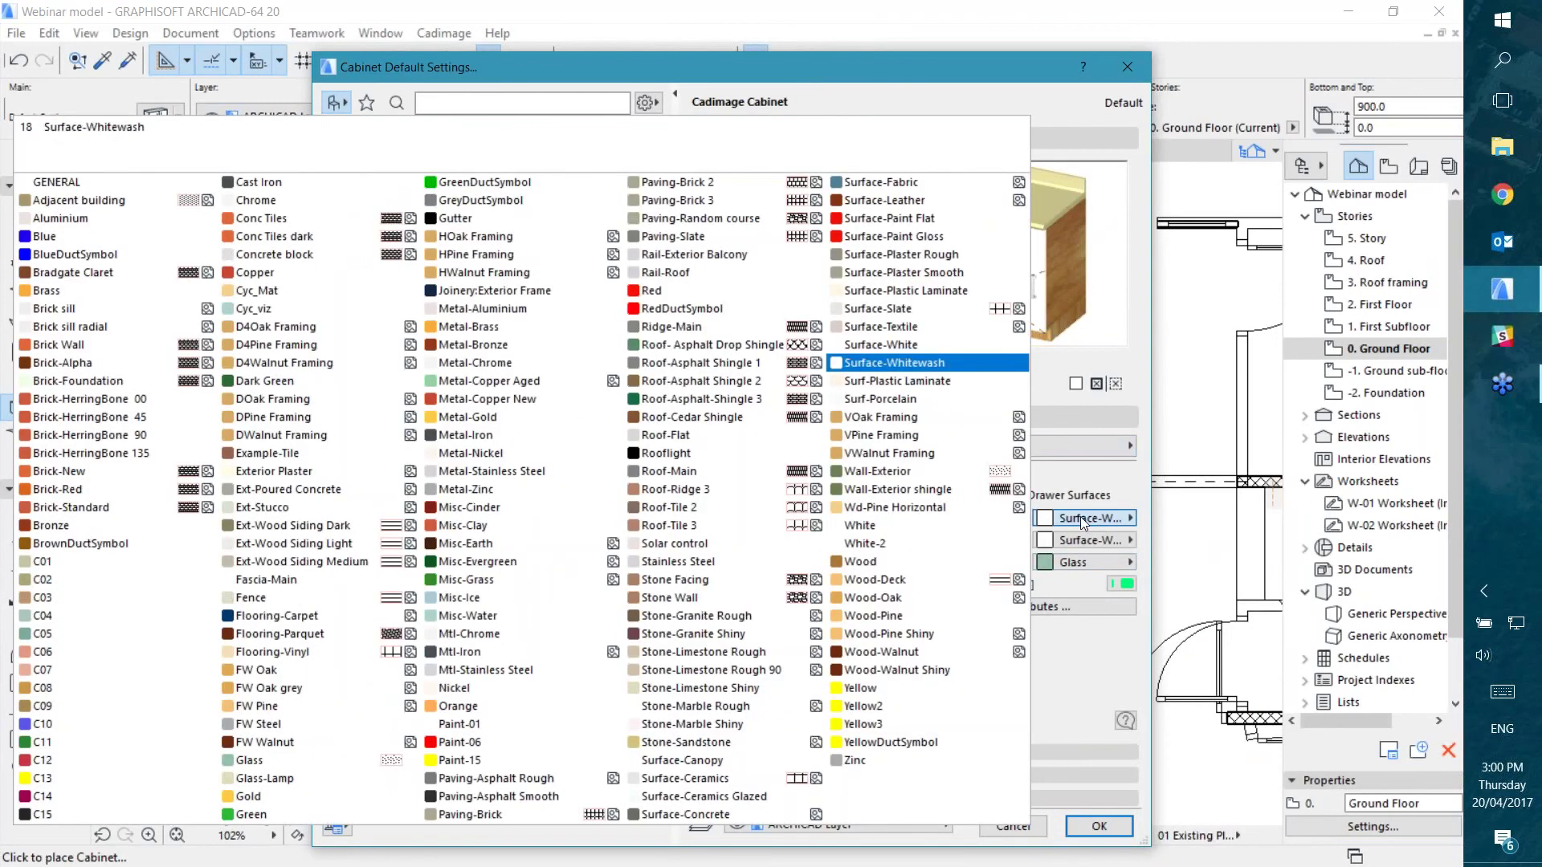
click(946, 460)
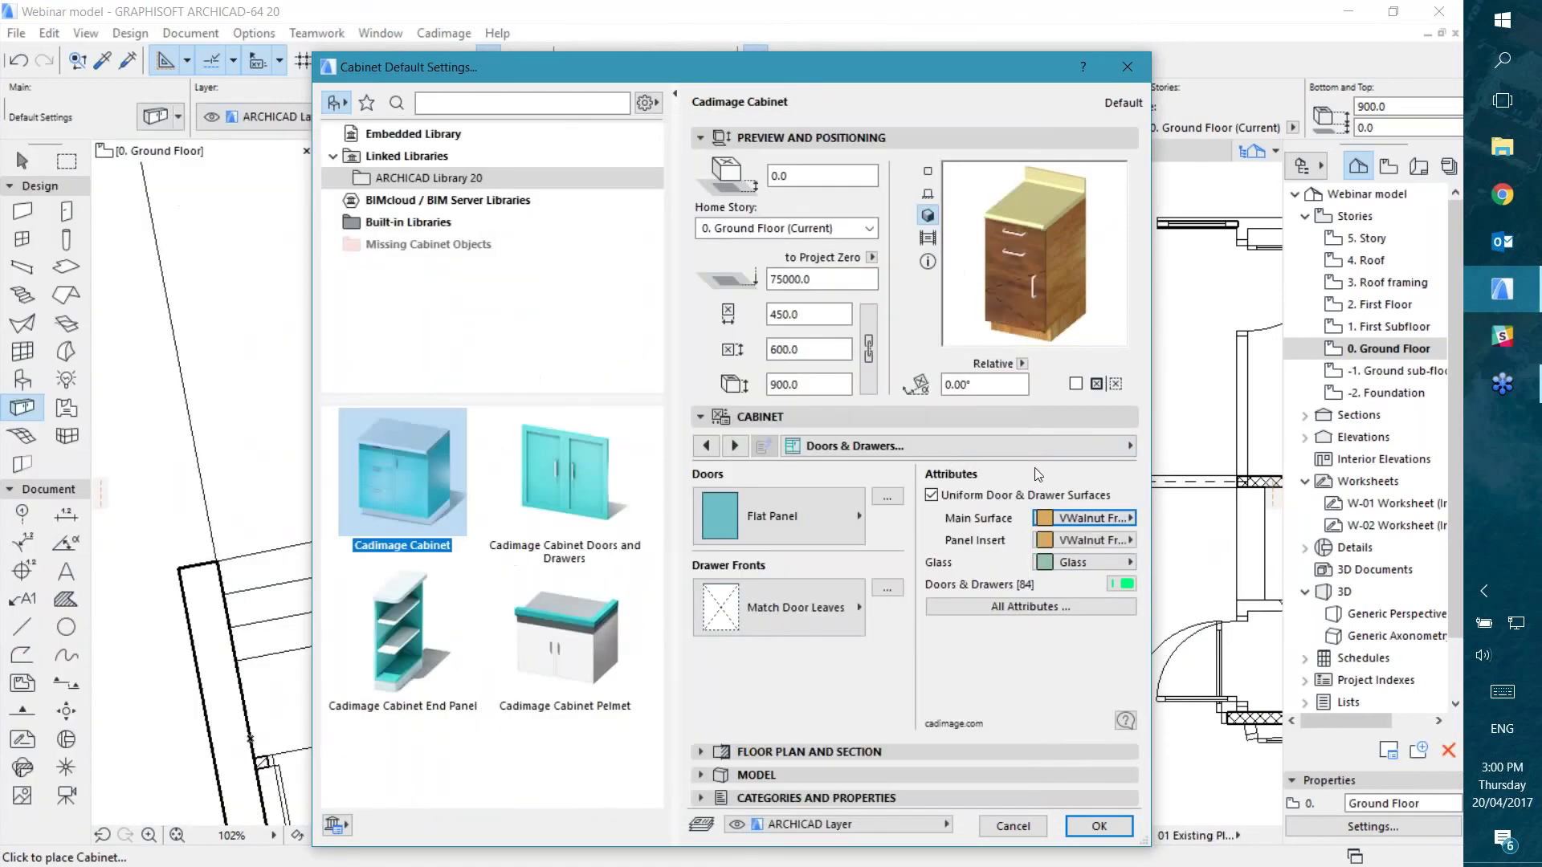
click(1104, 519)
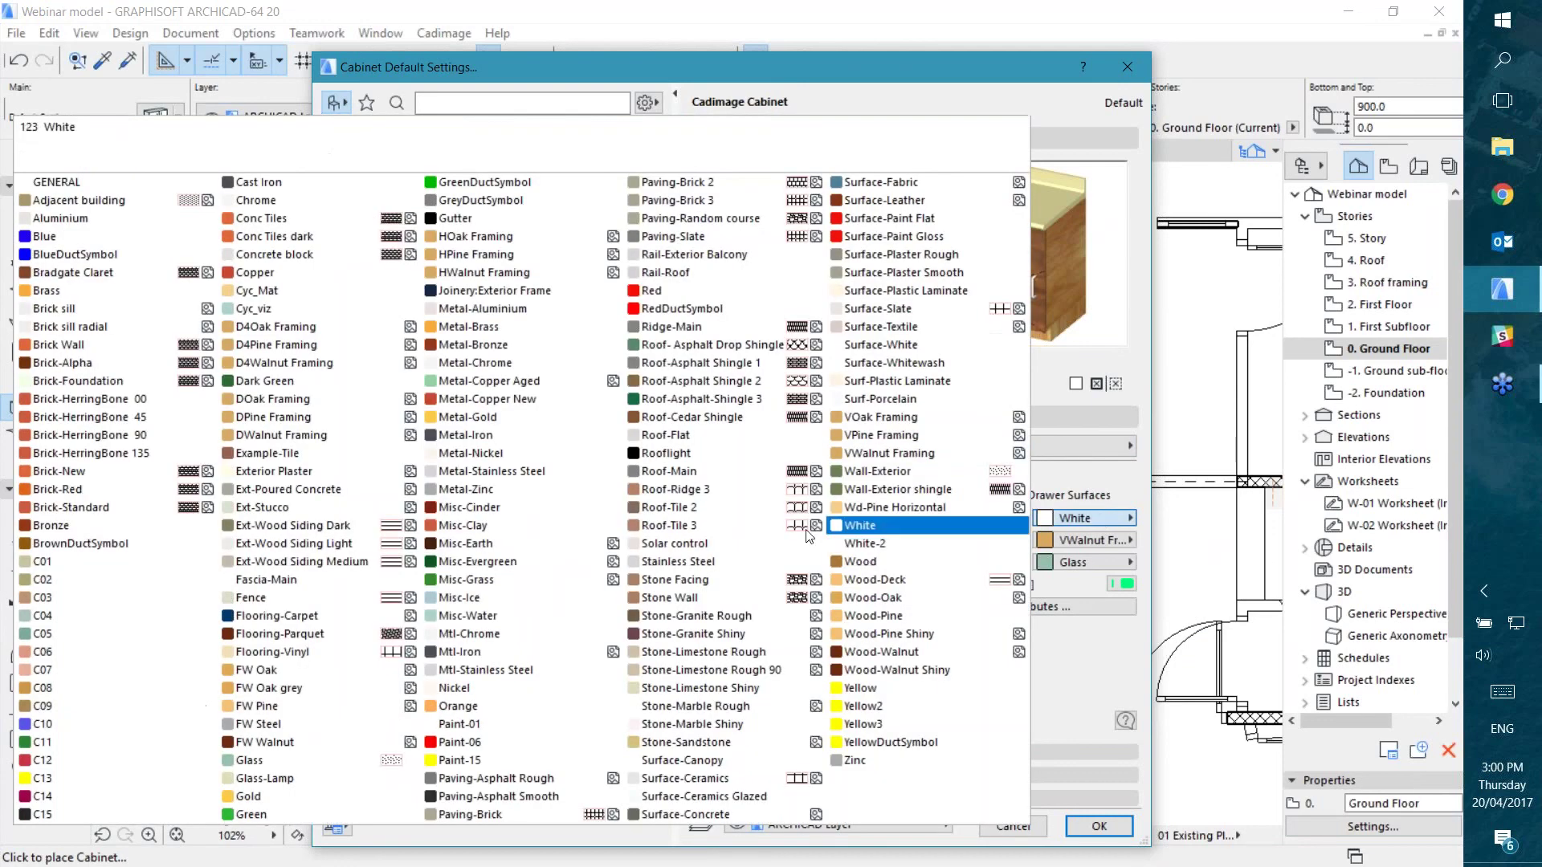
click(47, 617)
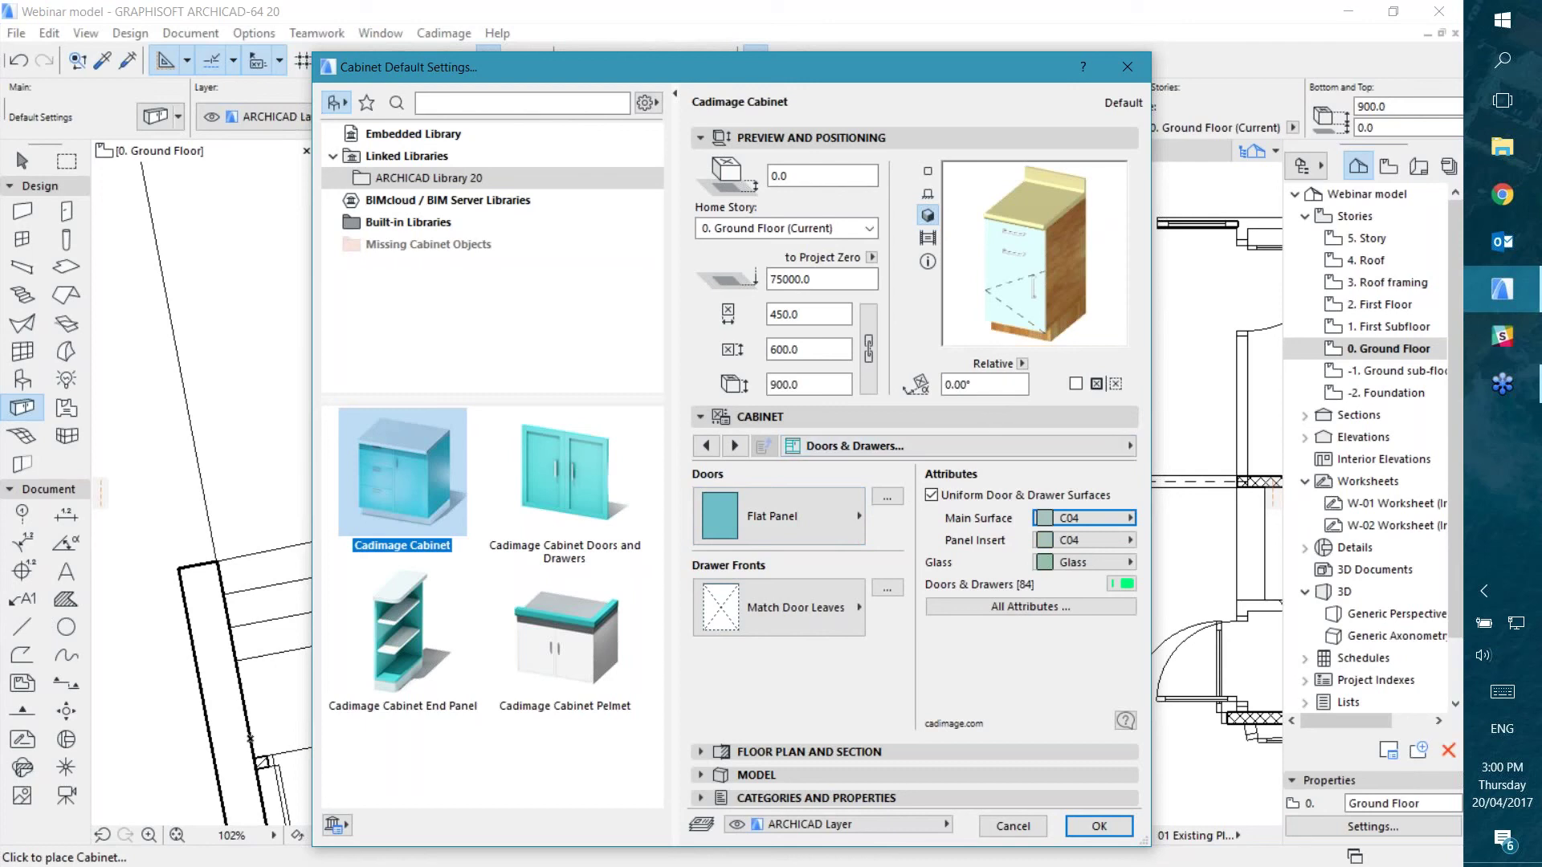
Step: Set the cabinet's doors to Frame 1 + Bevelled and its drawer fronts to Flat Panel
click(788, 514)
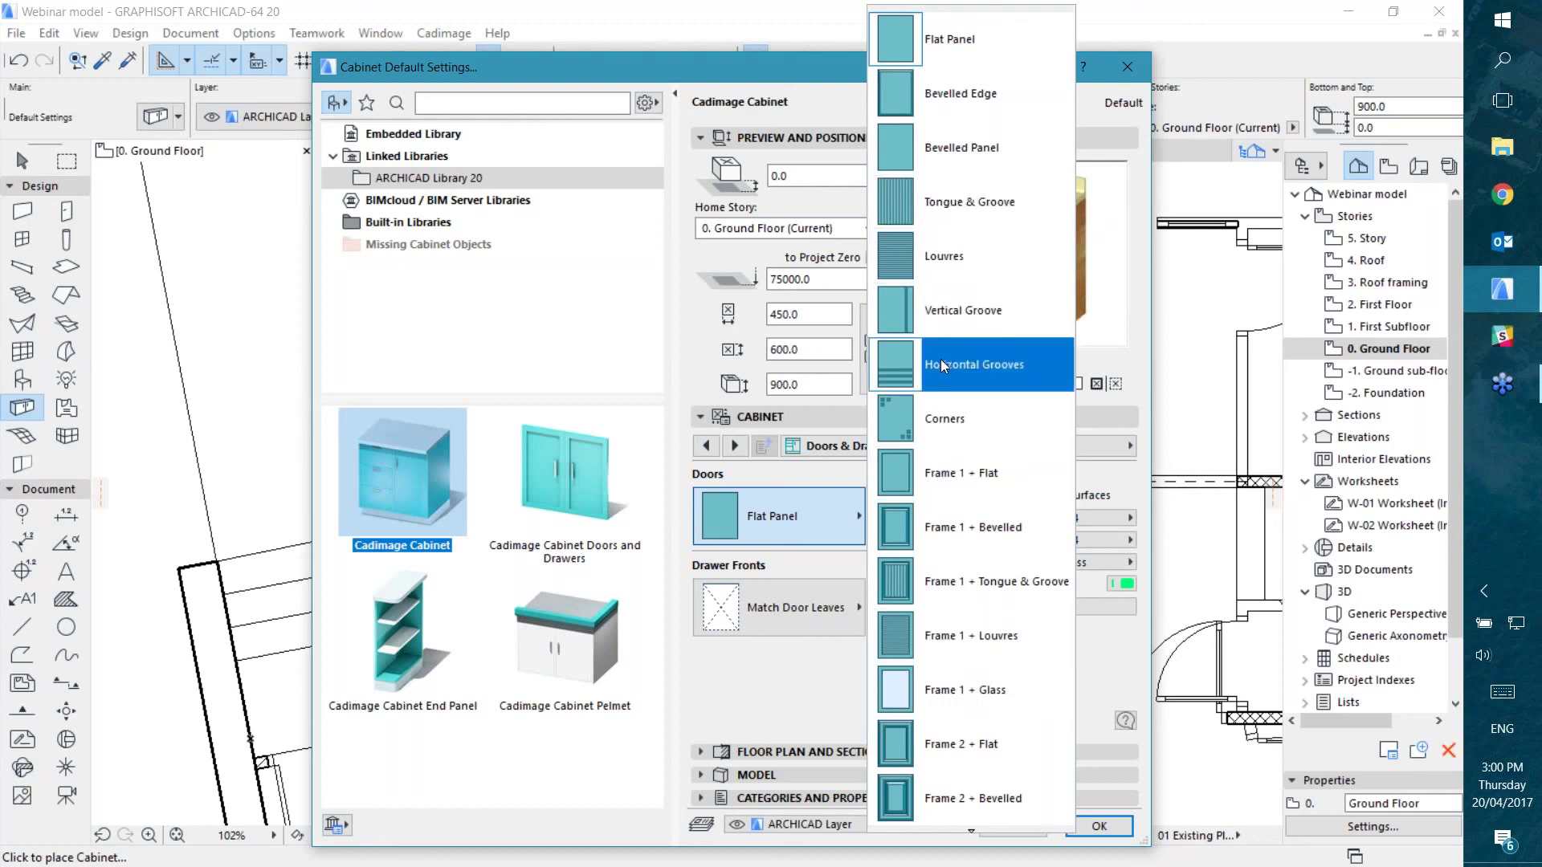
click(970, 530)
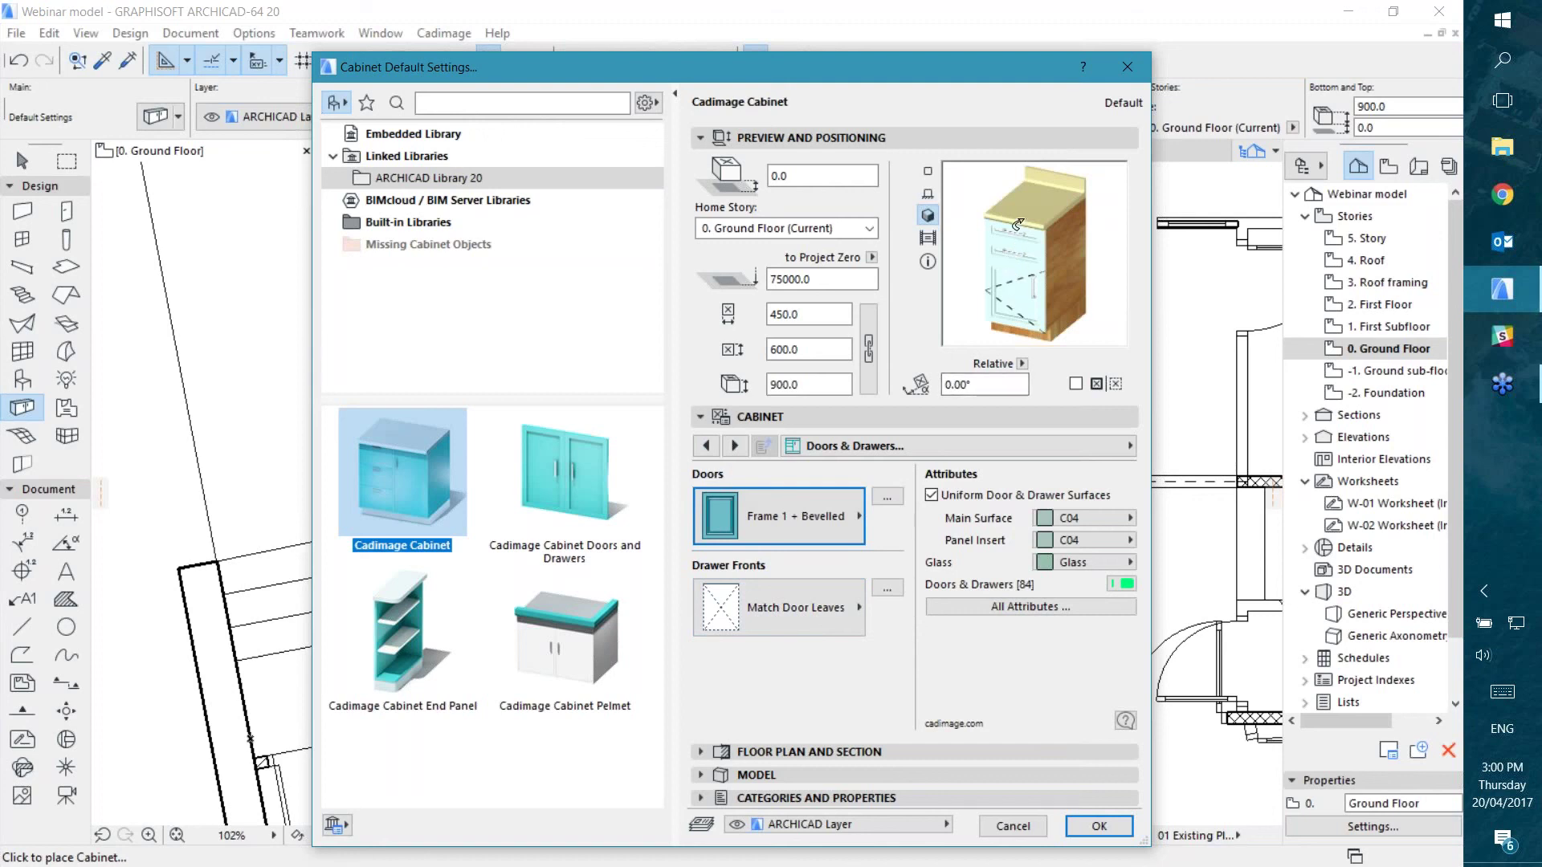
click(799, 592)
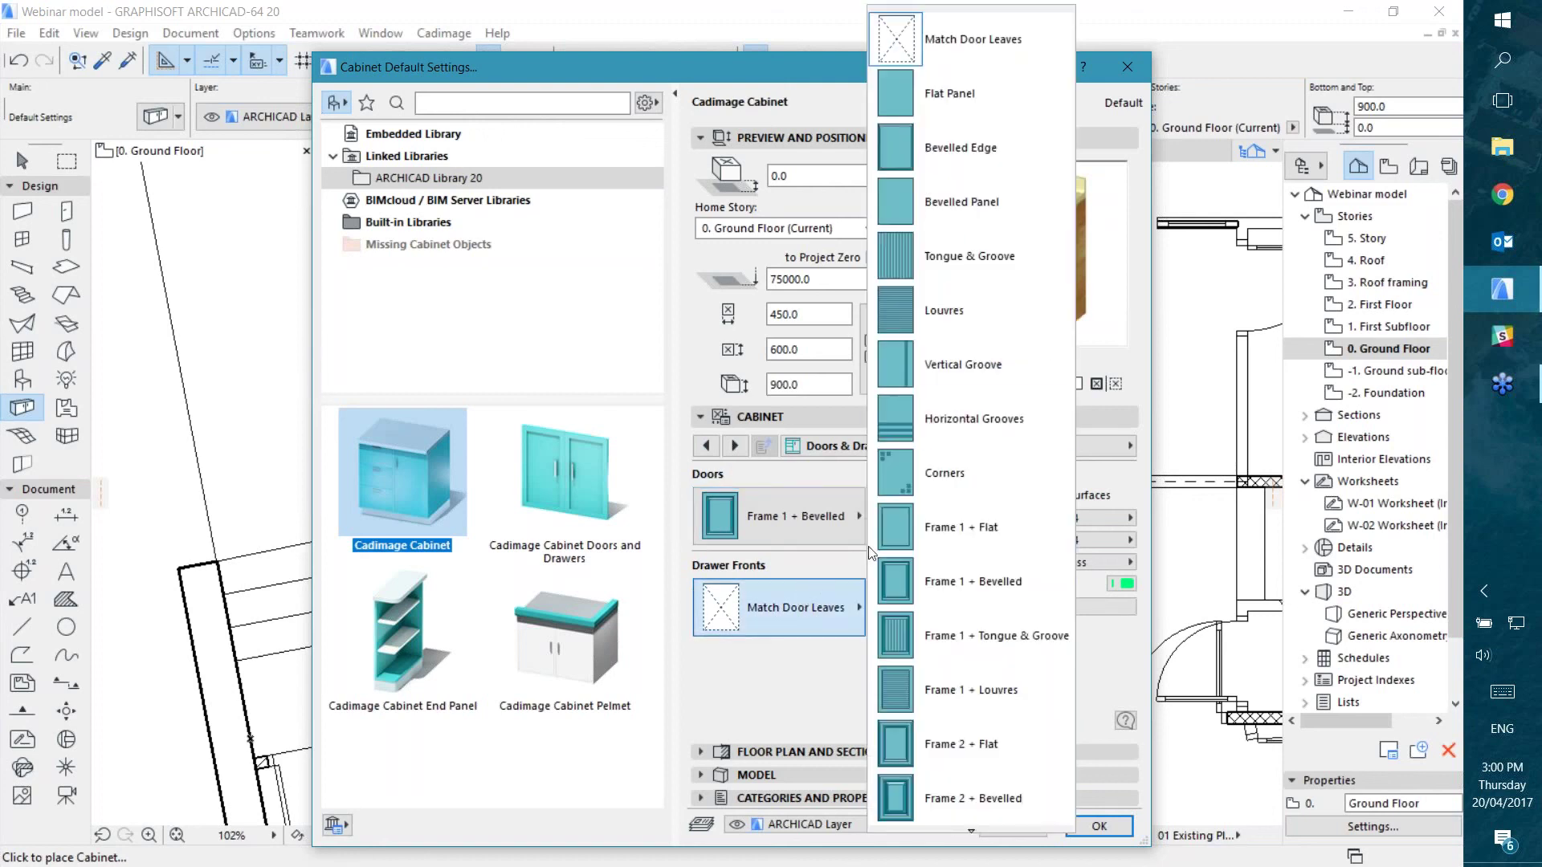
click(972, 93)
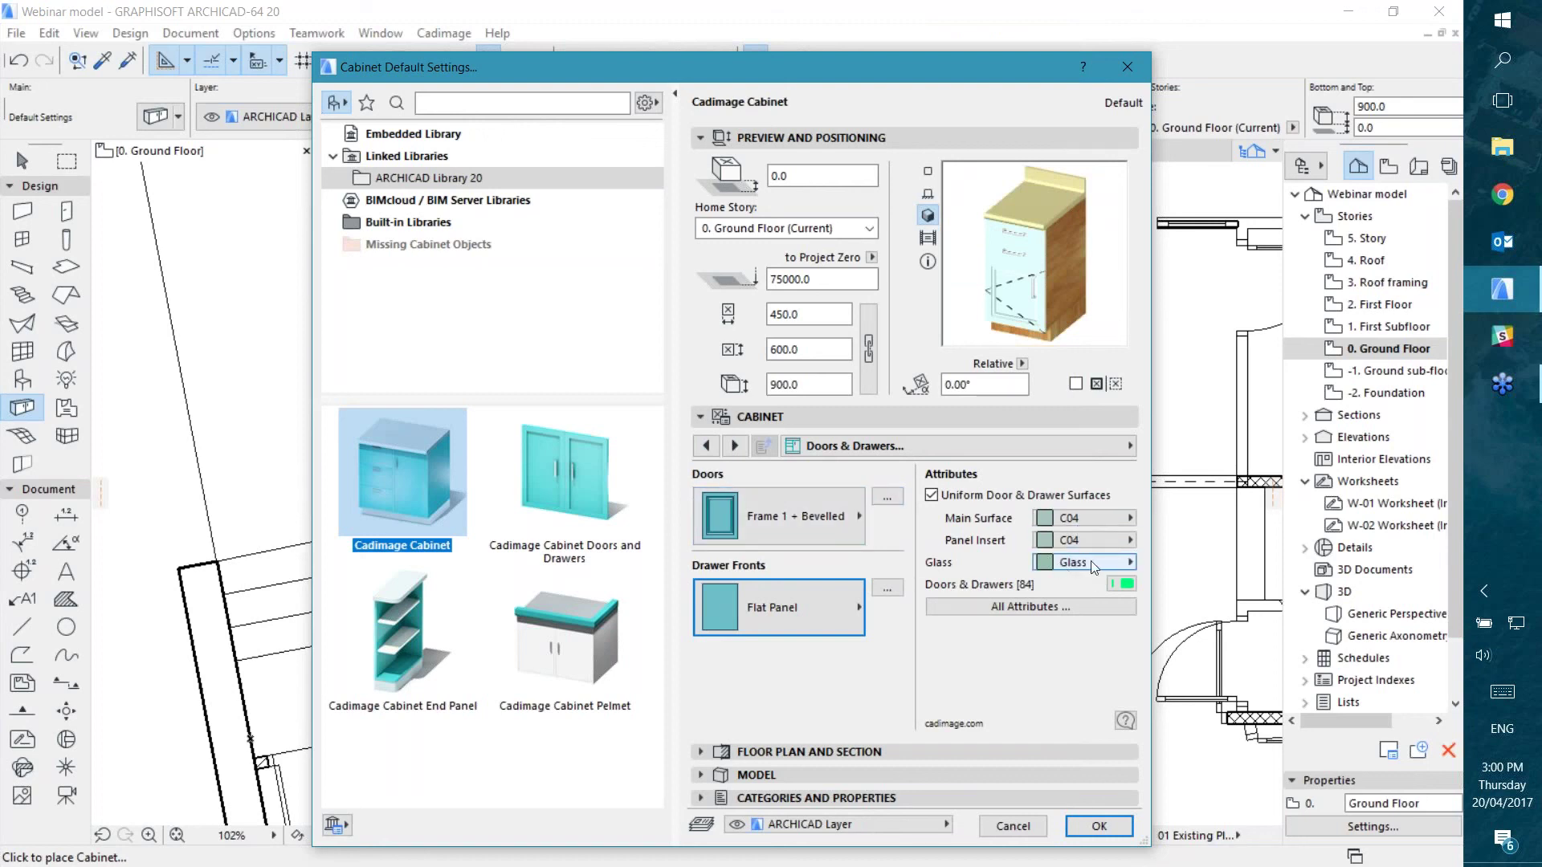
click(811, 522)
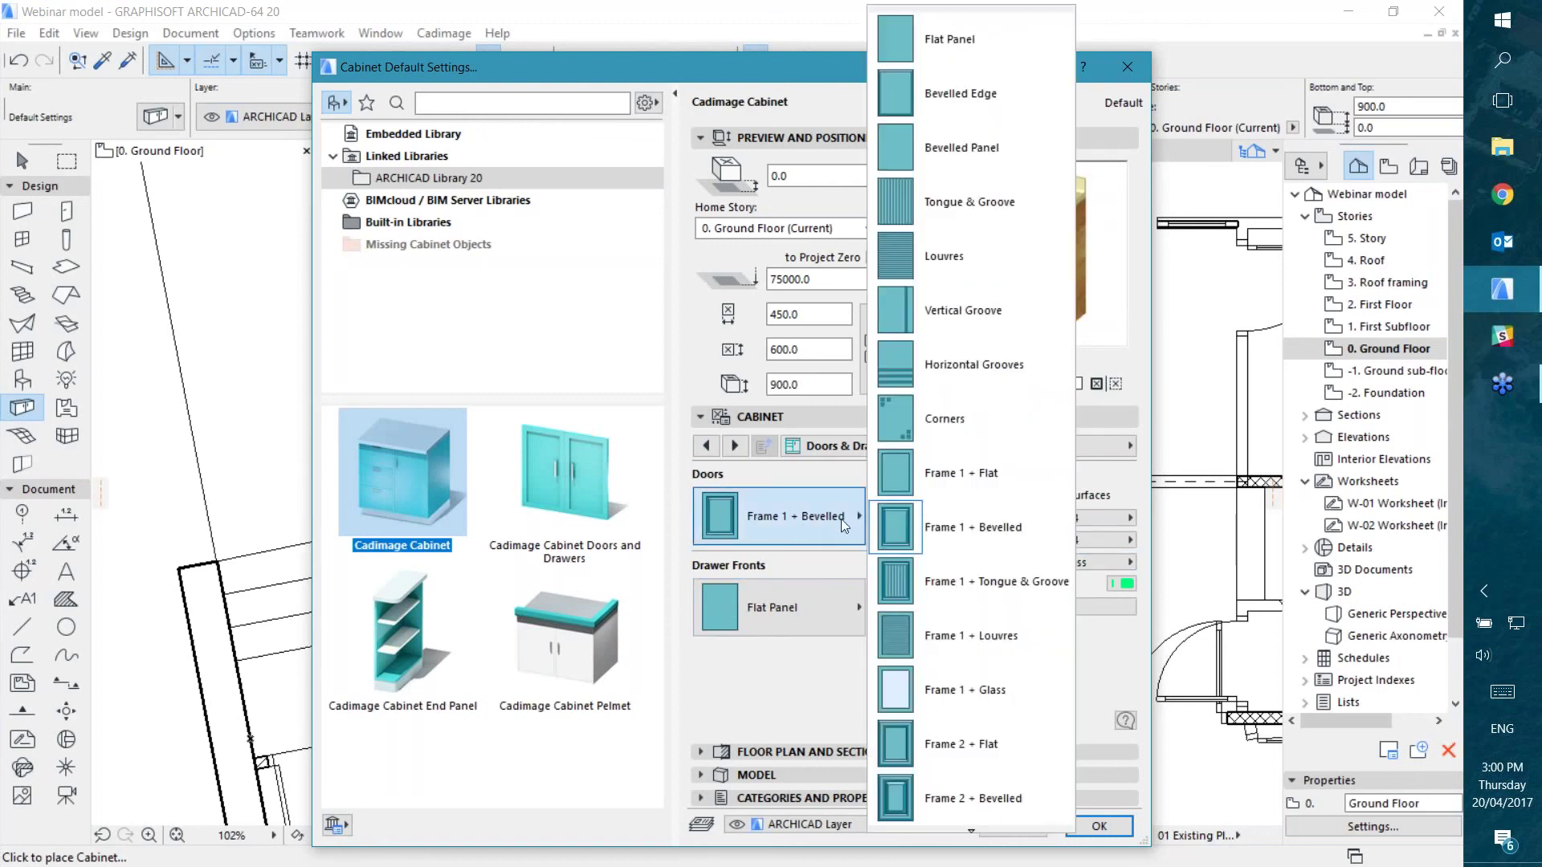
click(966, 682)
Step: Review the detailed settings for the cabinet's door panels and drawer fronts
click(1000, 445)
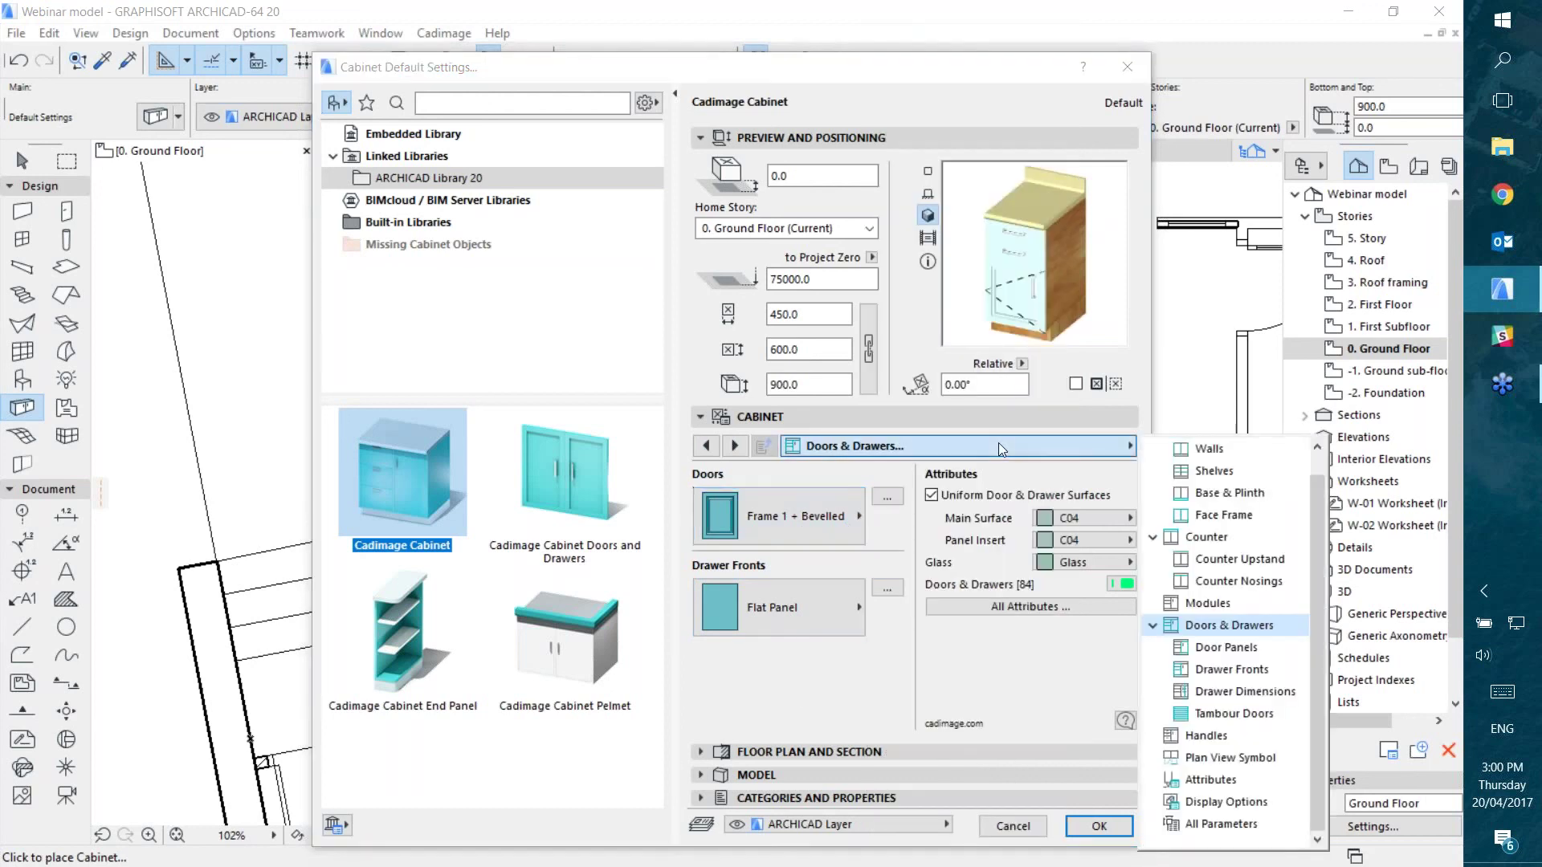
click(1219, 652)
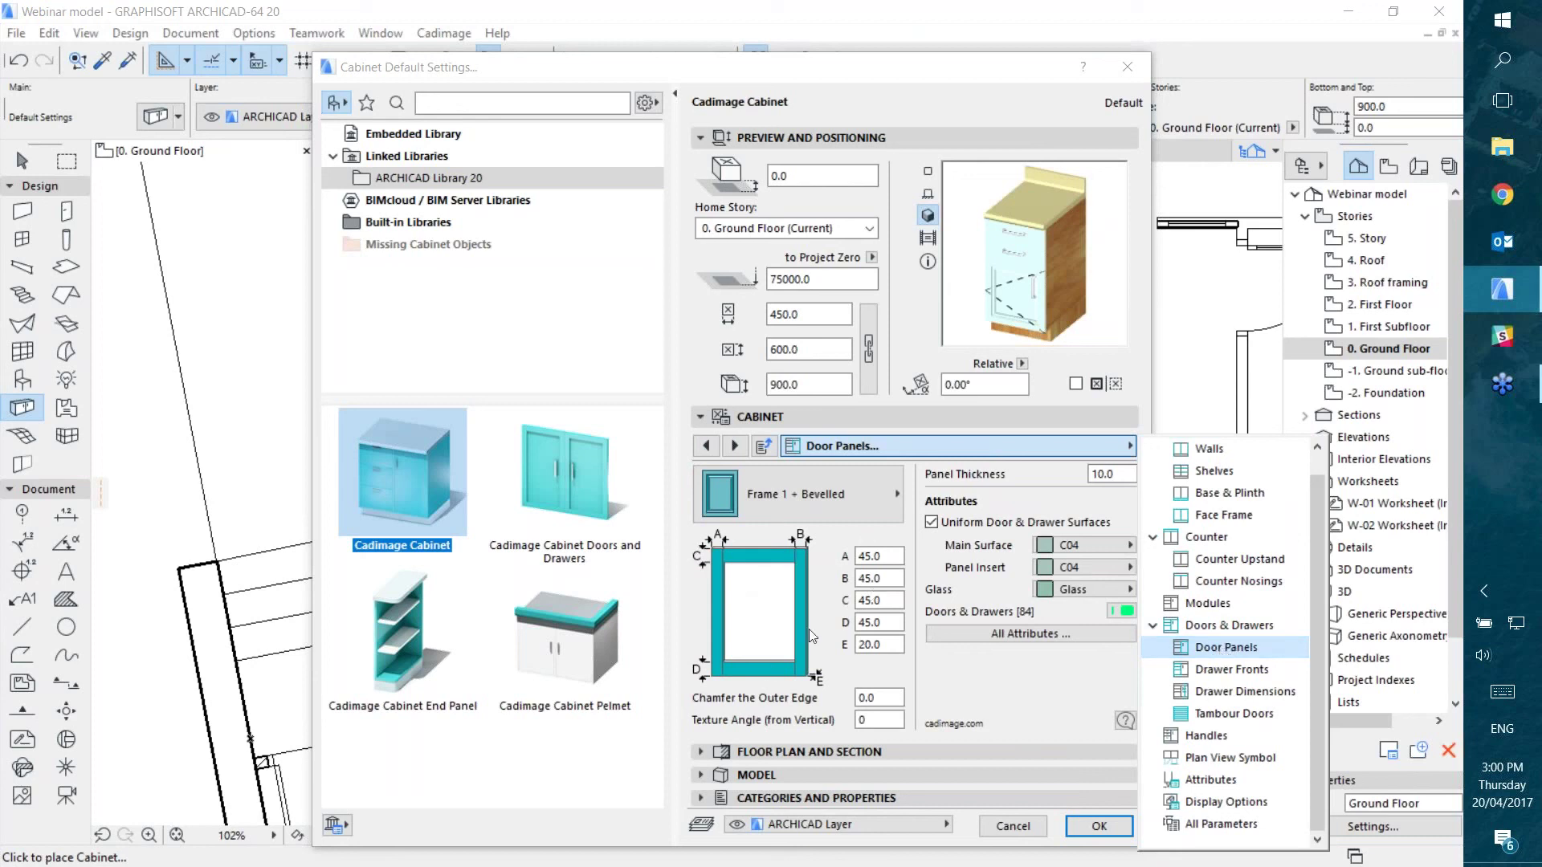
click(1214, 673)
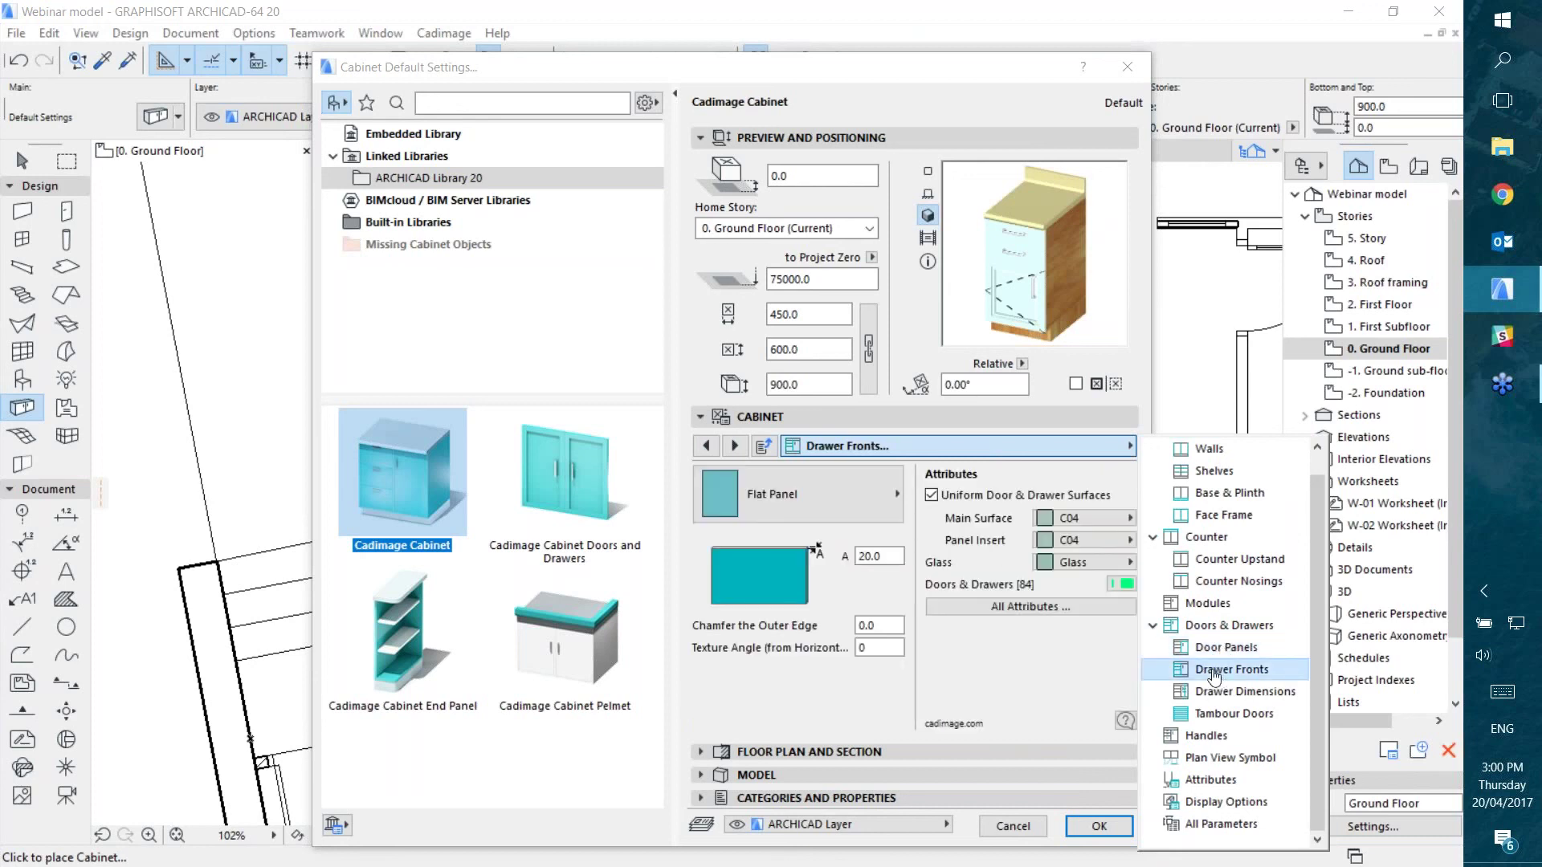
Step: Try individual drawer heights in the drawer dimensions and restore Equal Heights
click(1222, 696)
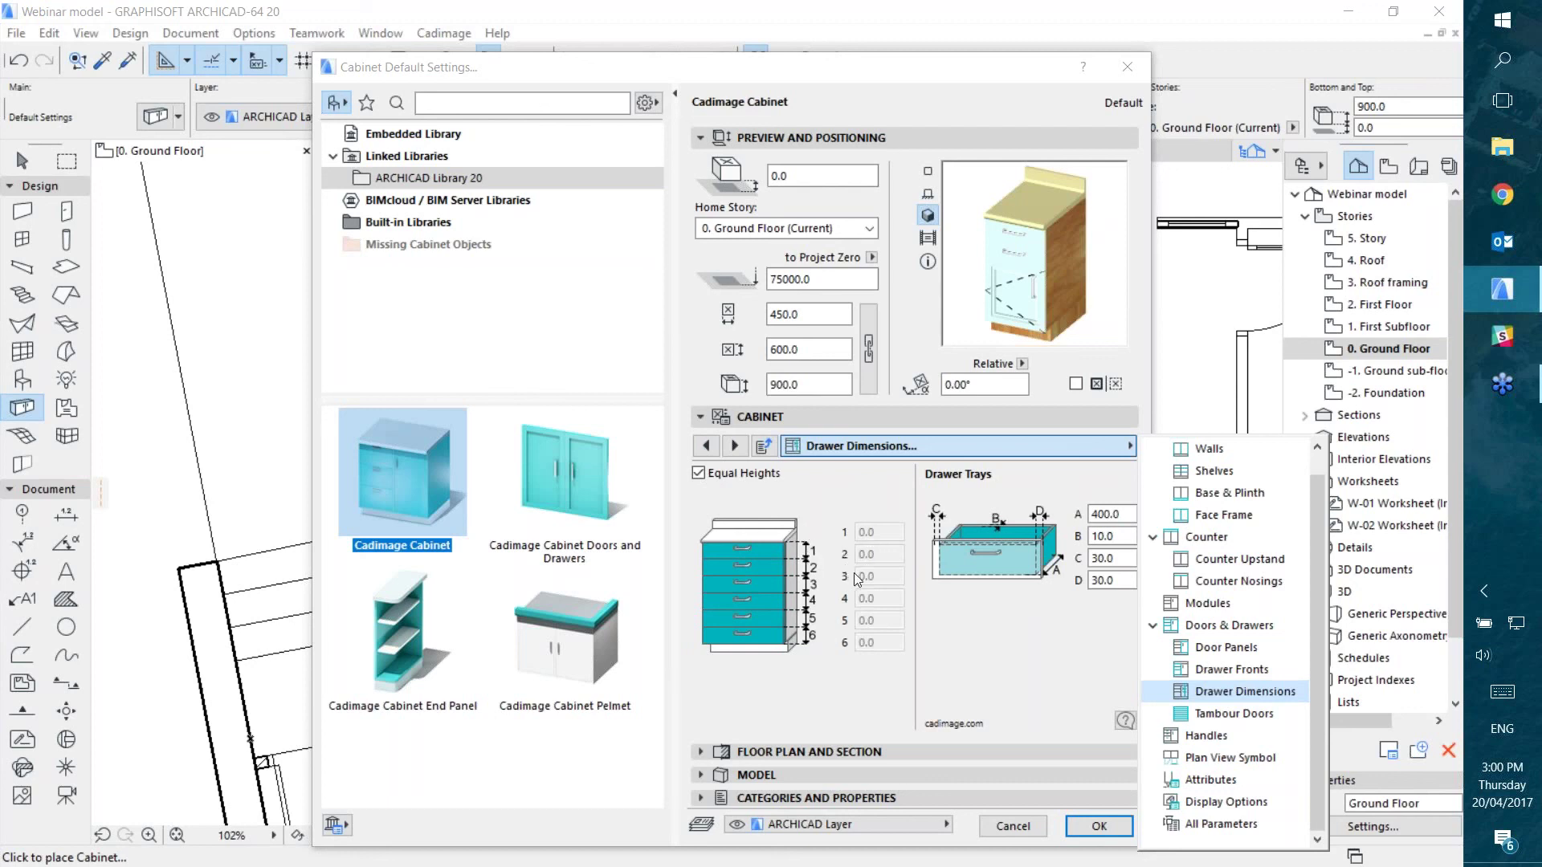
click(703, 473)
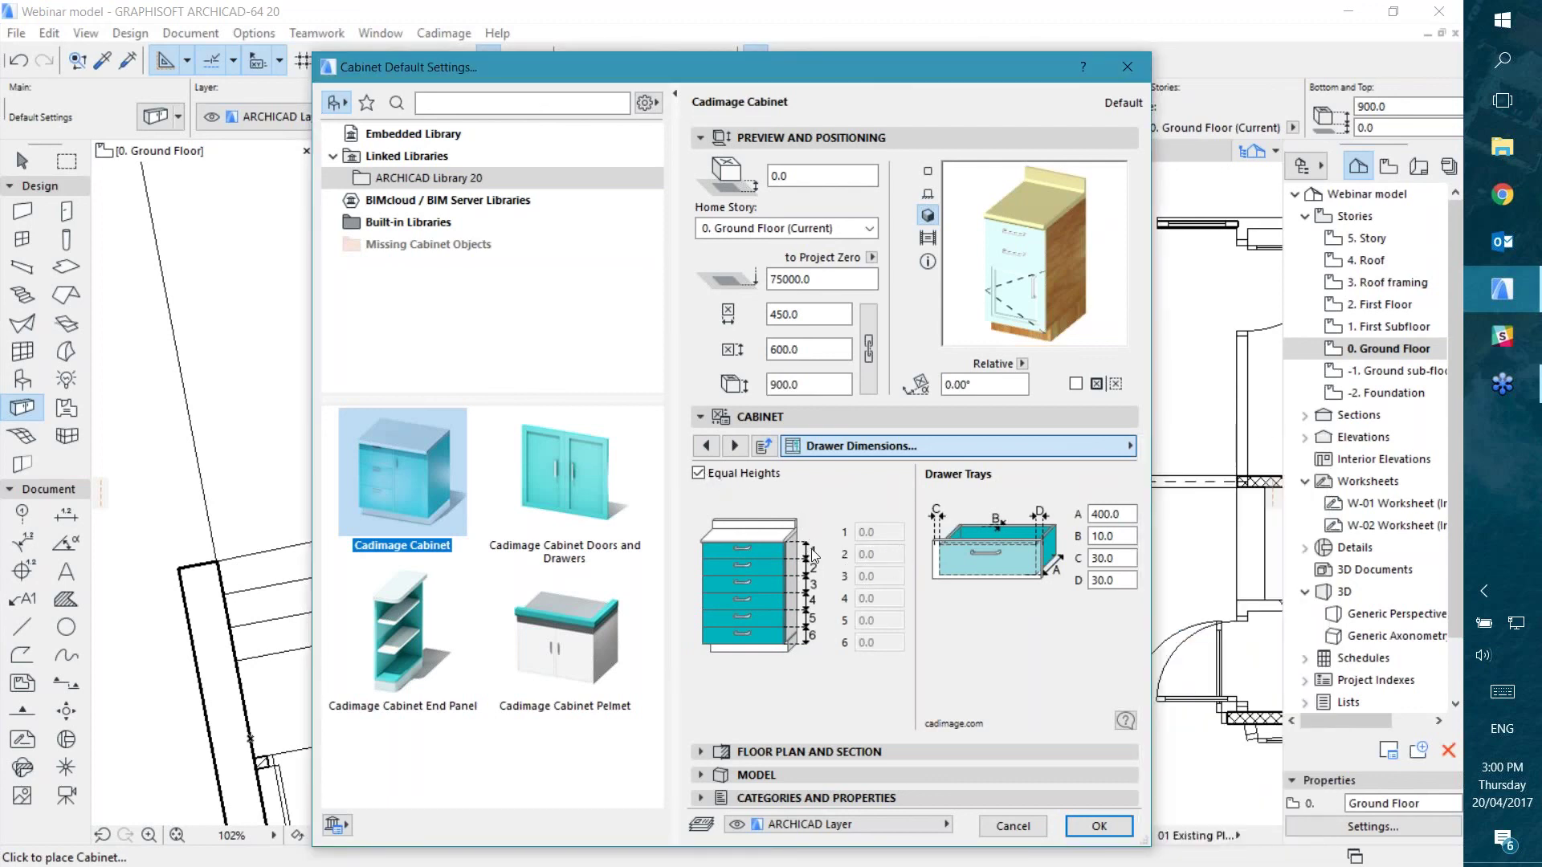
click(698, 473)
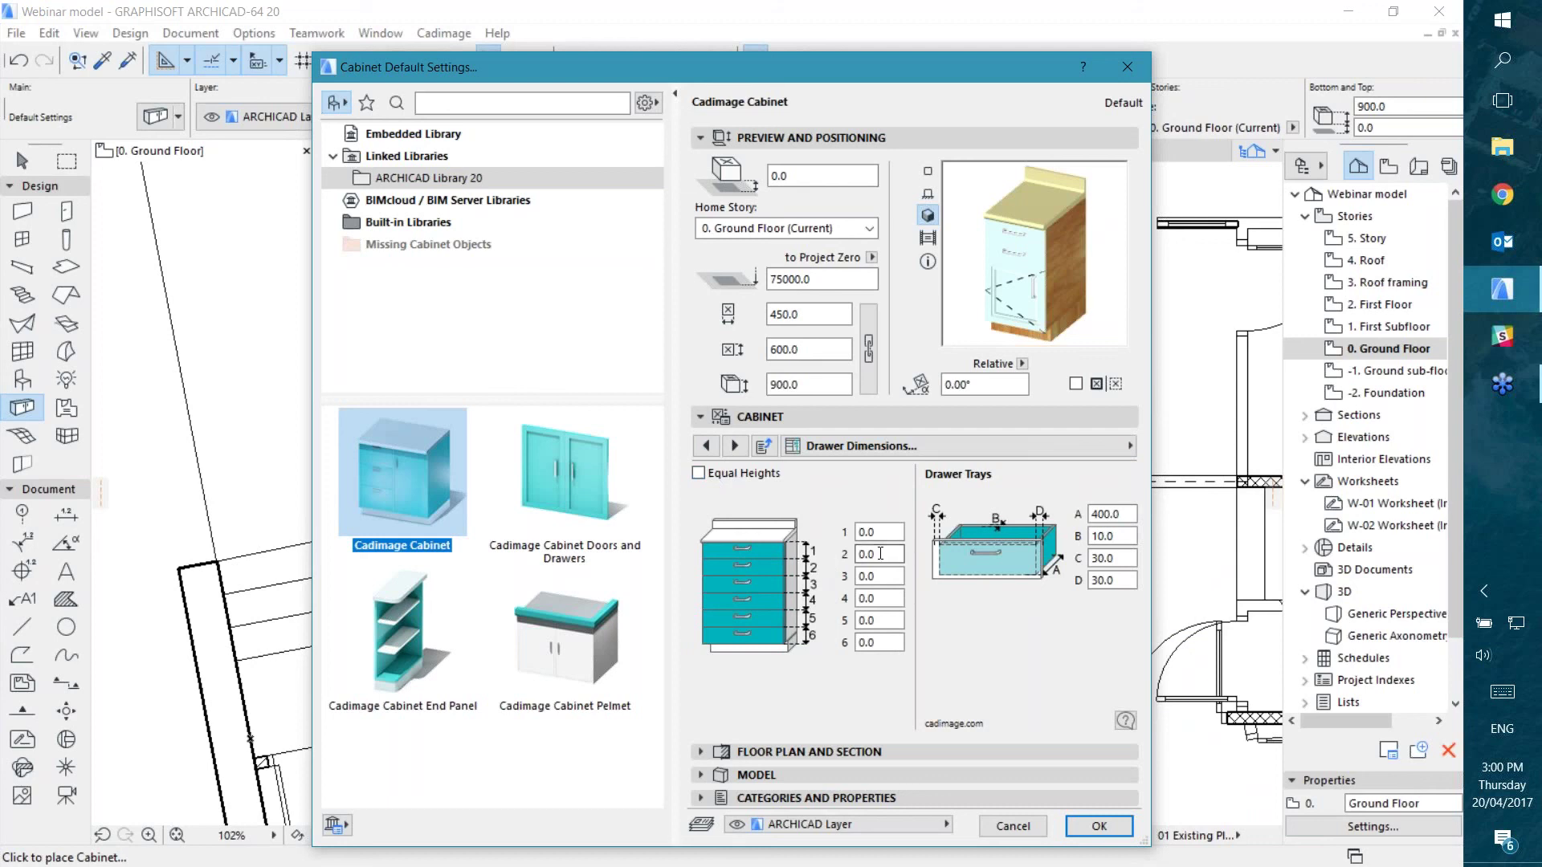
click(702, 474)
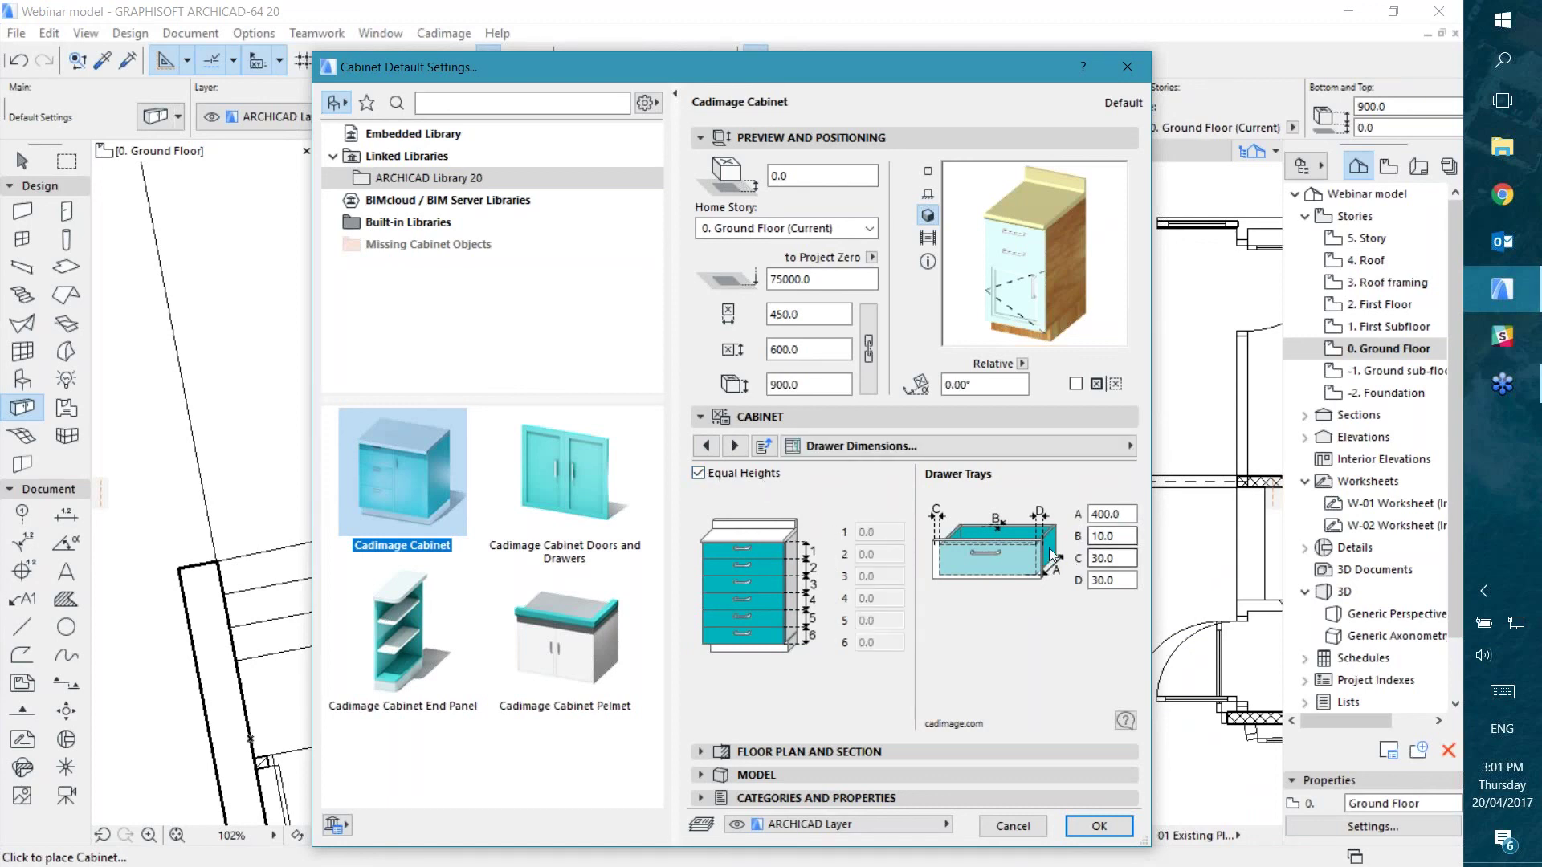
Step: Look over the tambour door settings and change the cabinet's handle type to Finger Pull
click(964, 446)
click(1226, 717)
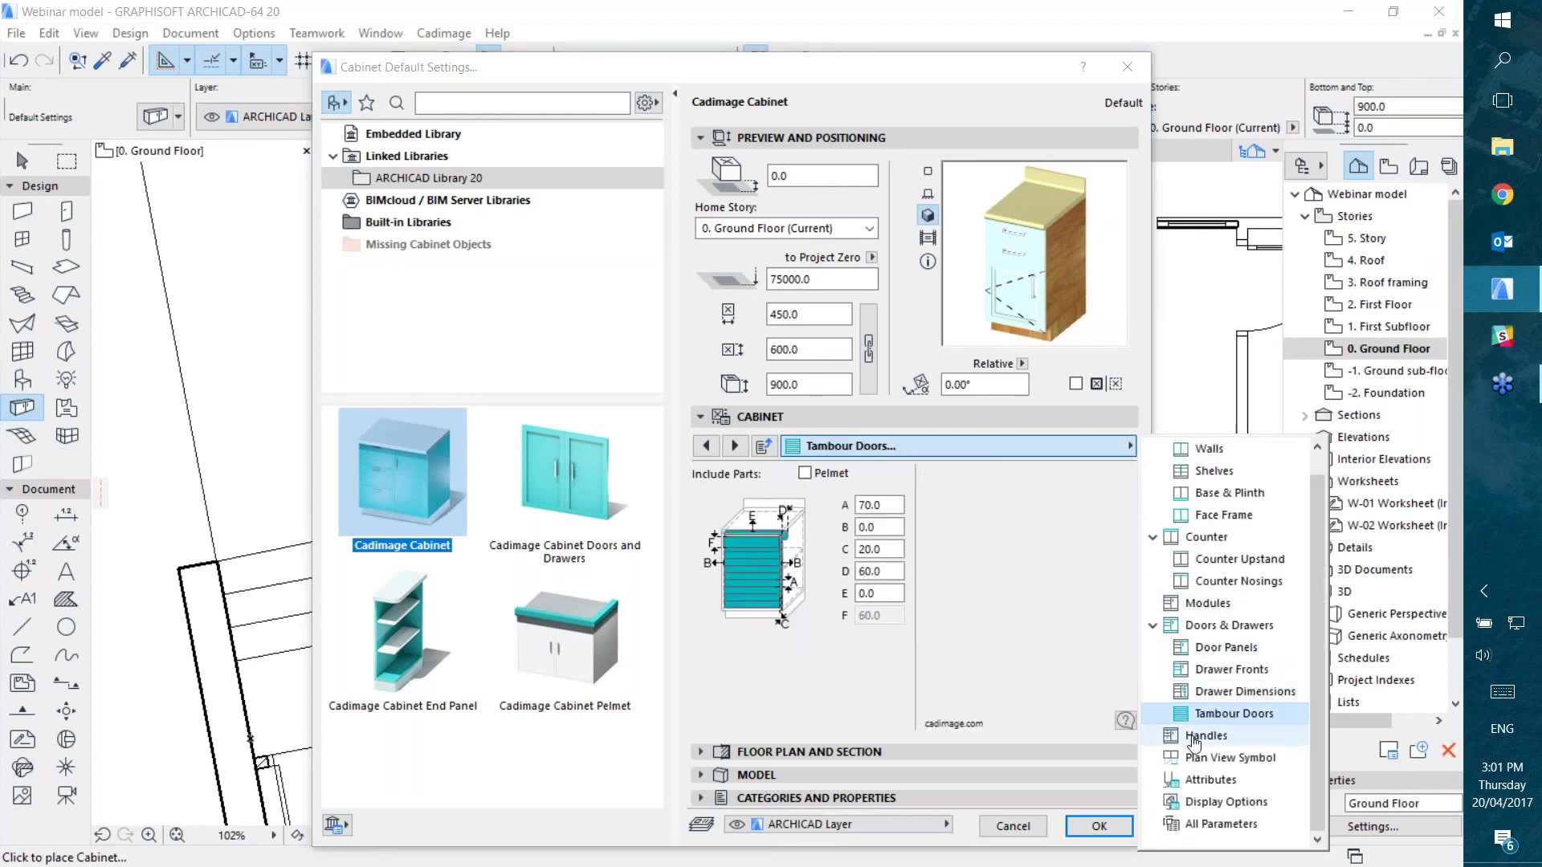
click(1204, 735)
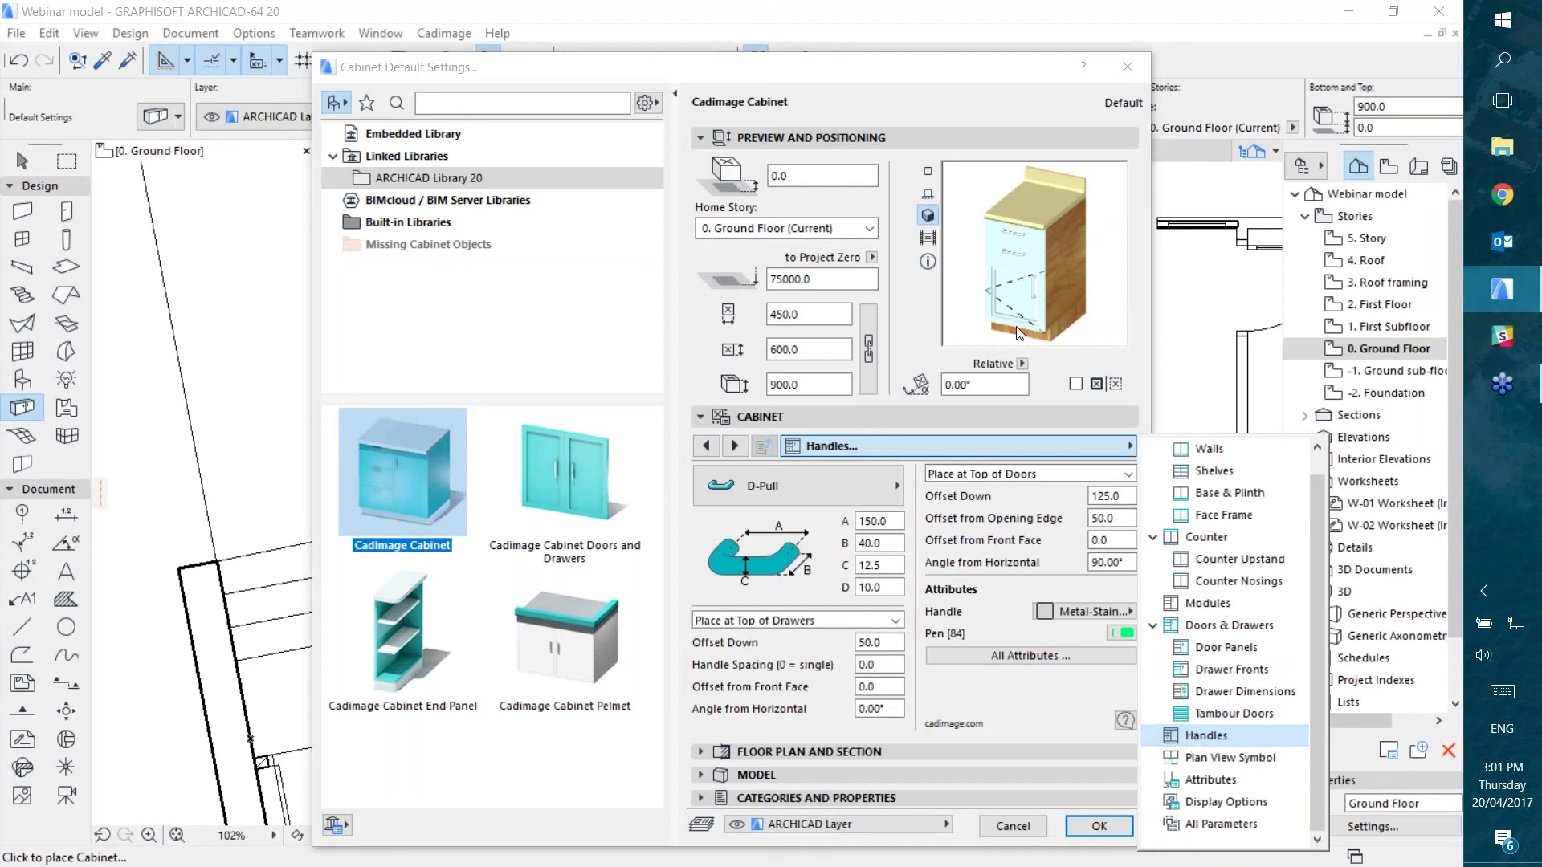
click(787, 481)
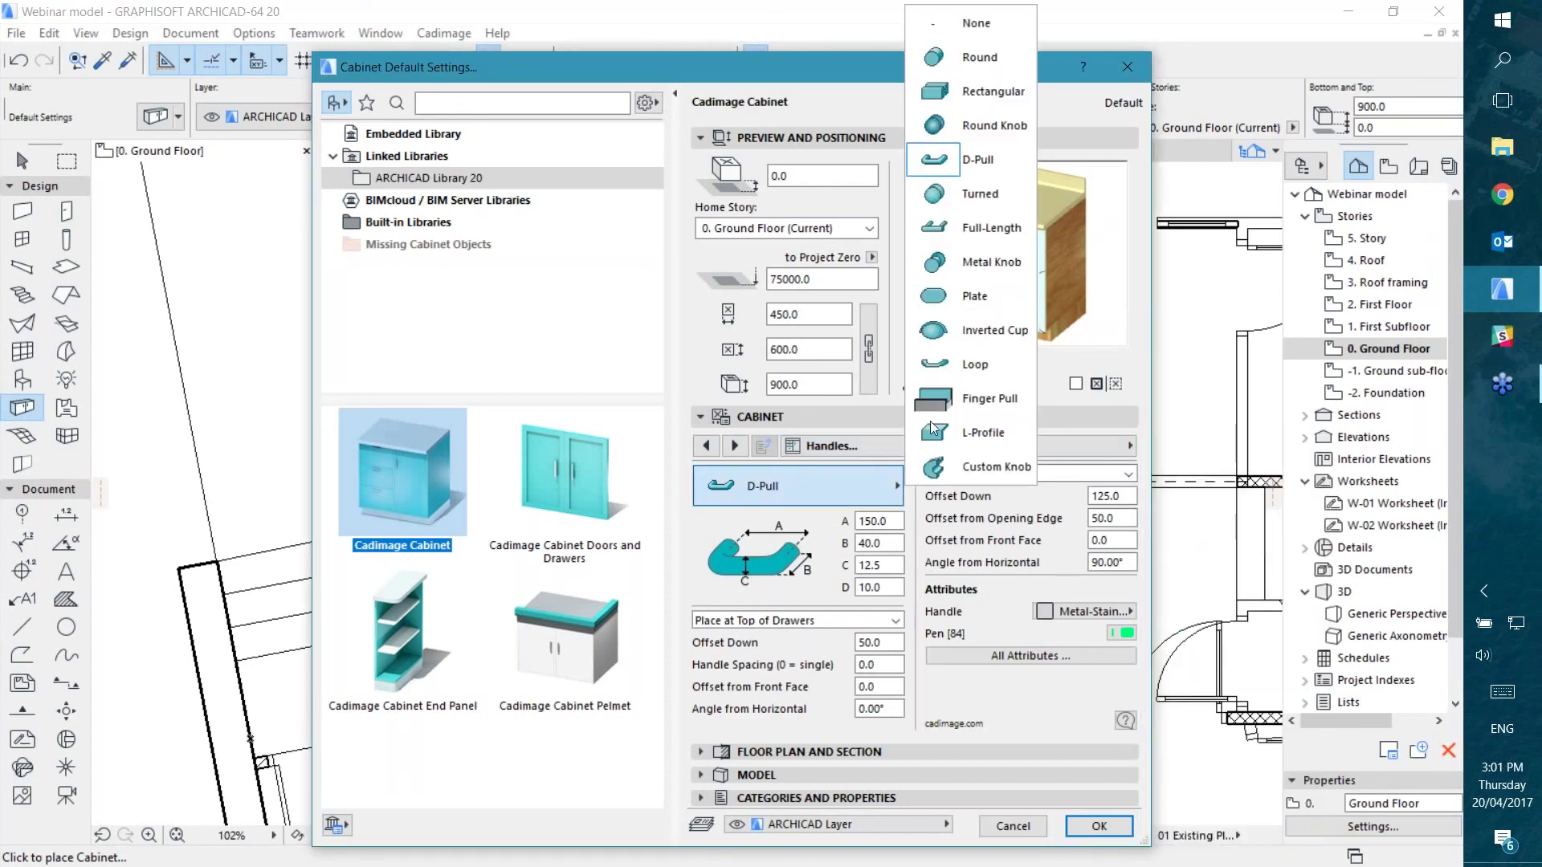
click(998, 399)
click(850, 485)
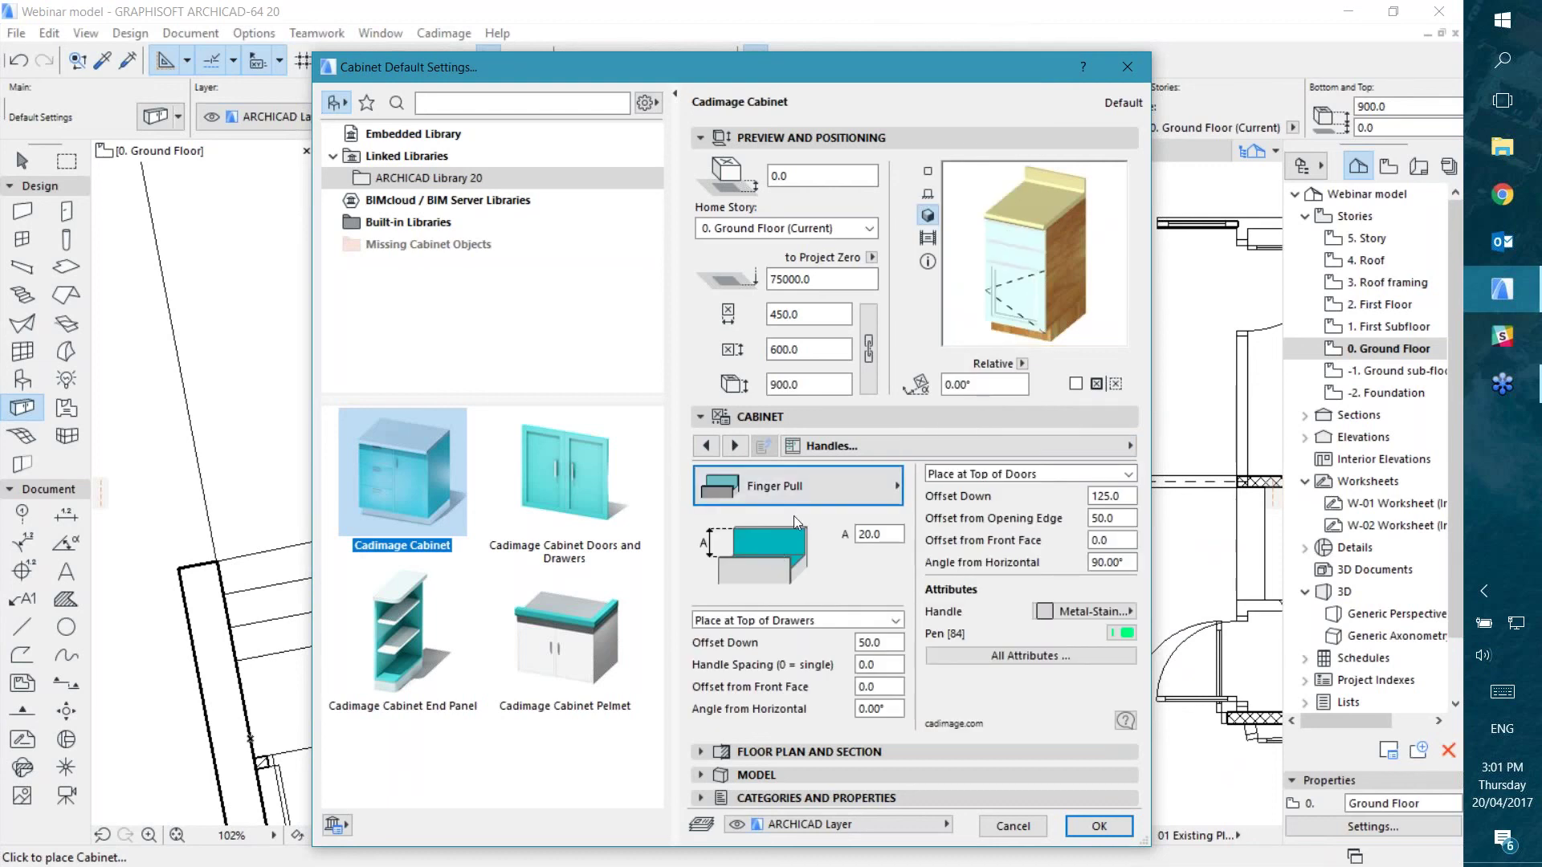
click(875, 571)
Step: Review the cabinet's plan view symbol settings and its surface and pen attributes
click(956, 445)
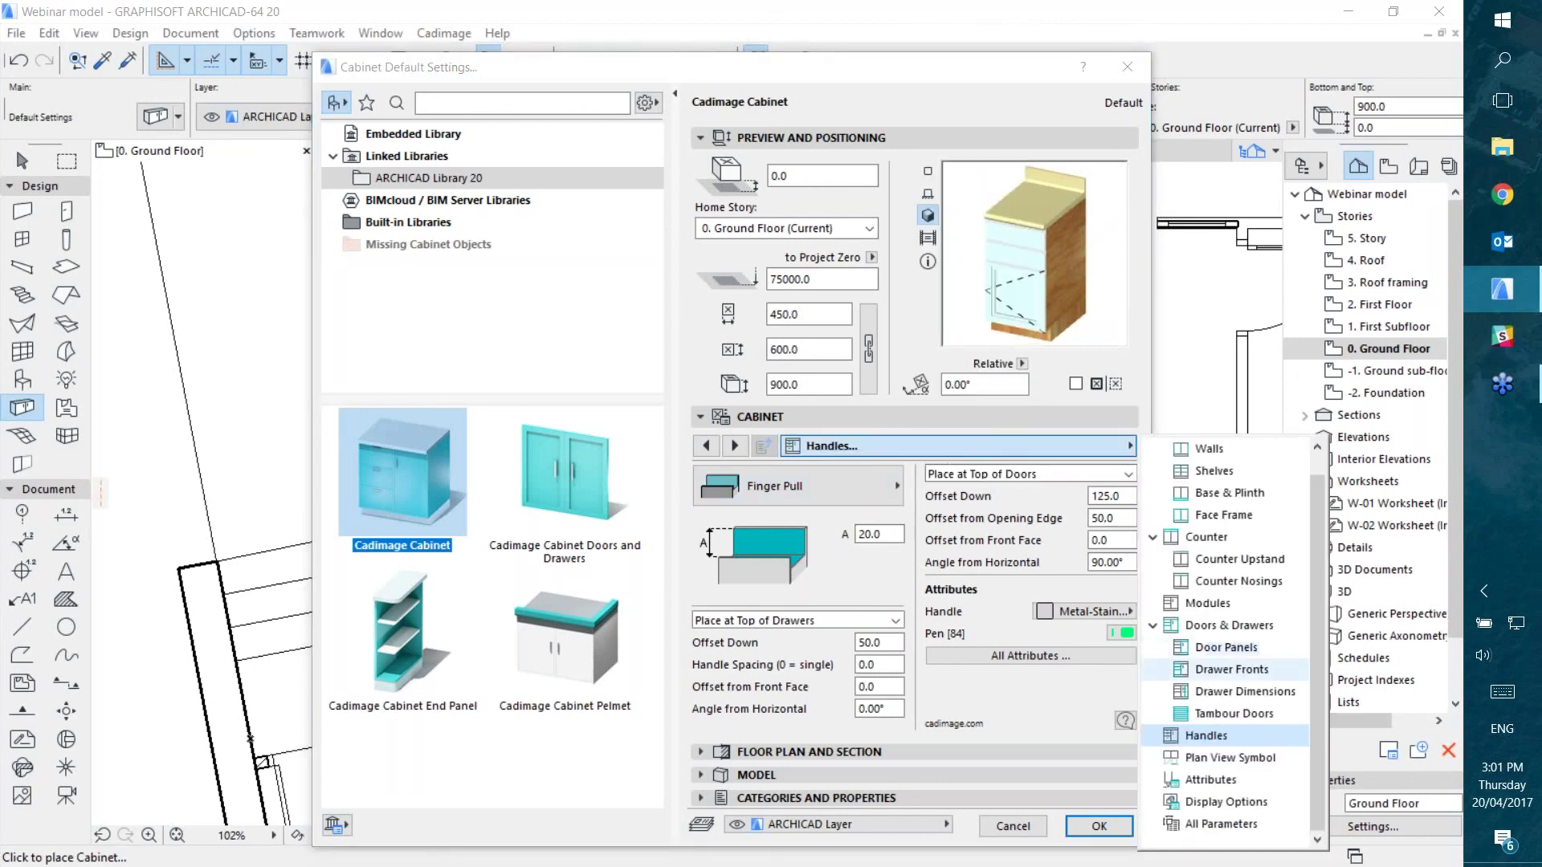
click(1240, 757)
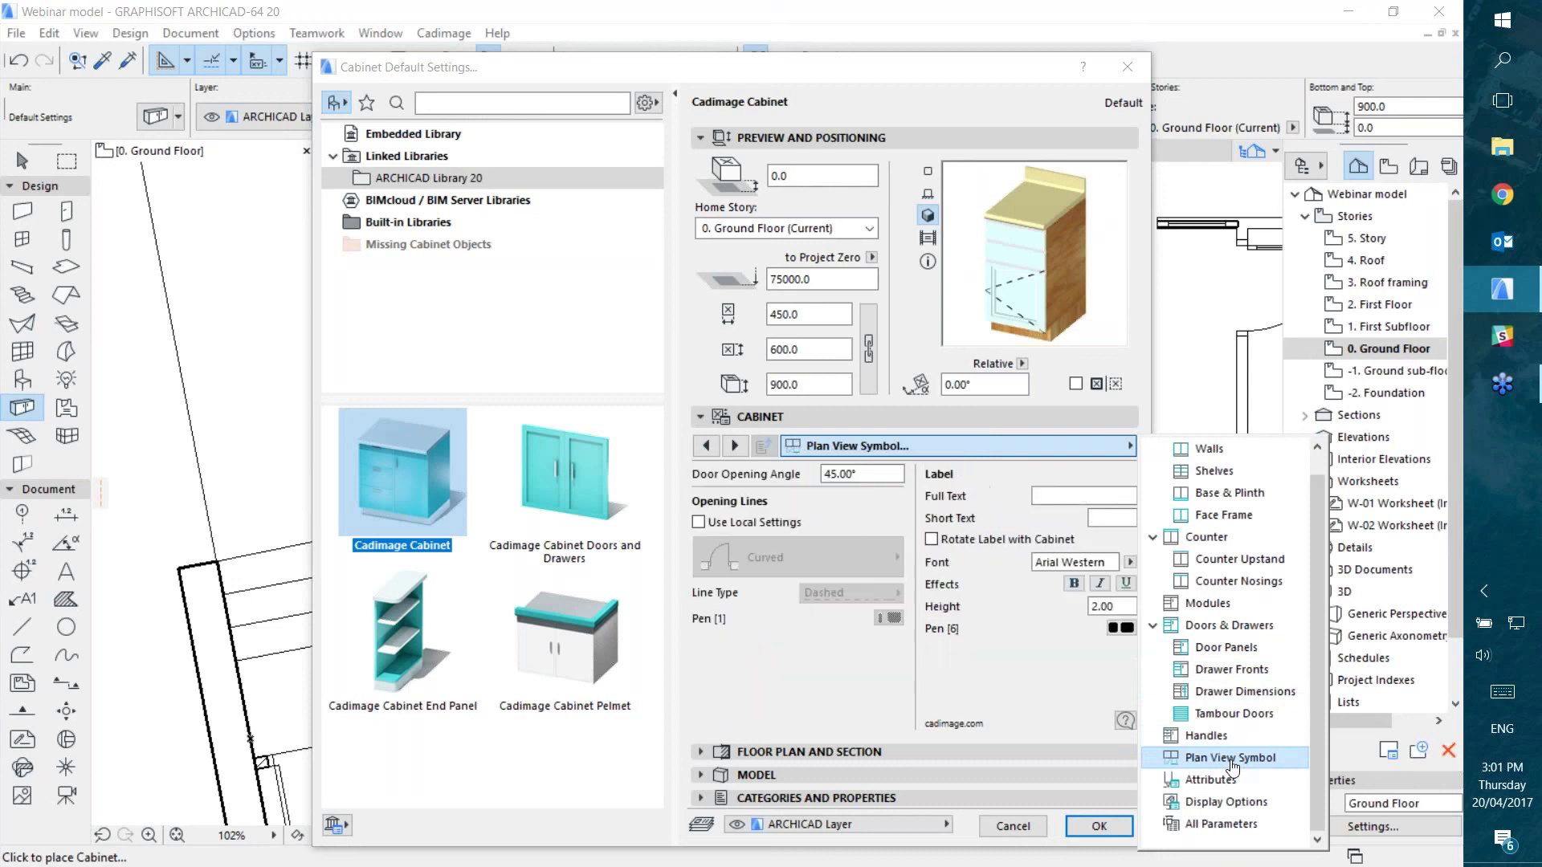
click(1216, 780)
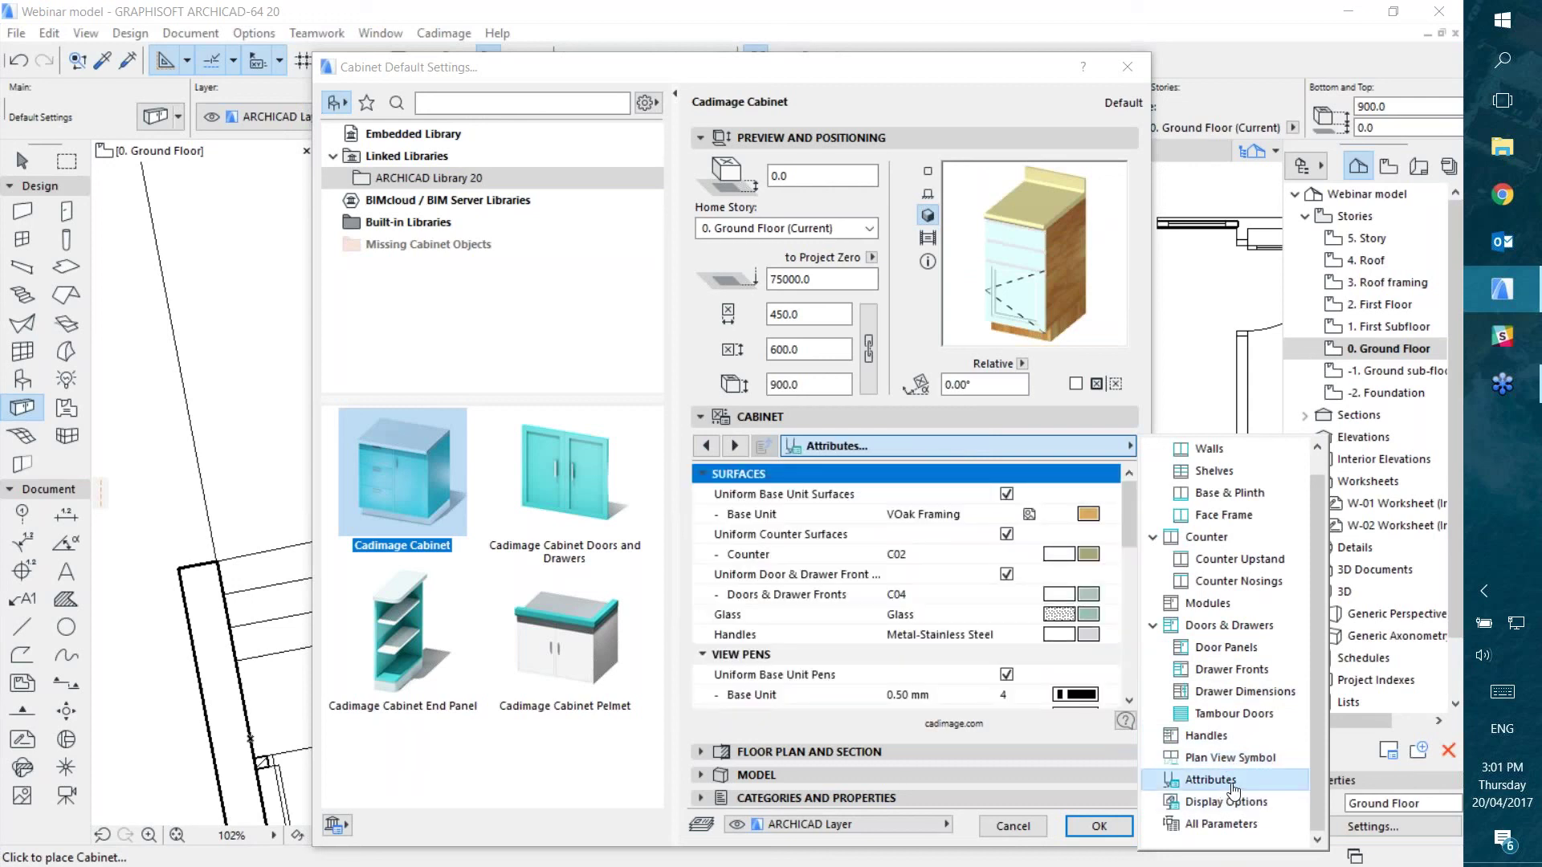
scroll(1237, 727, up, 1)
Step: Return to the base unit settings, set the cabinet's width to 600 and accept the defaults
click(1209, 448)
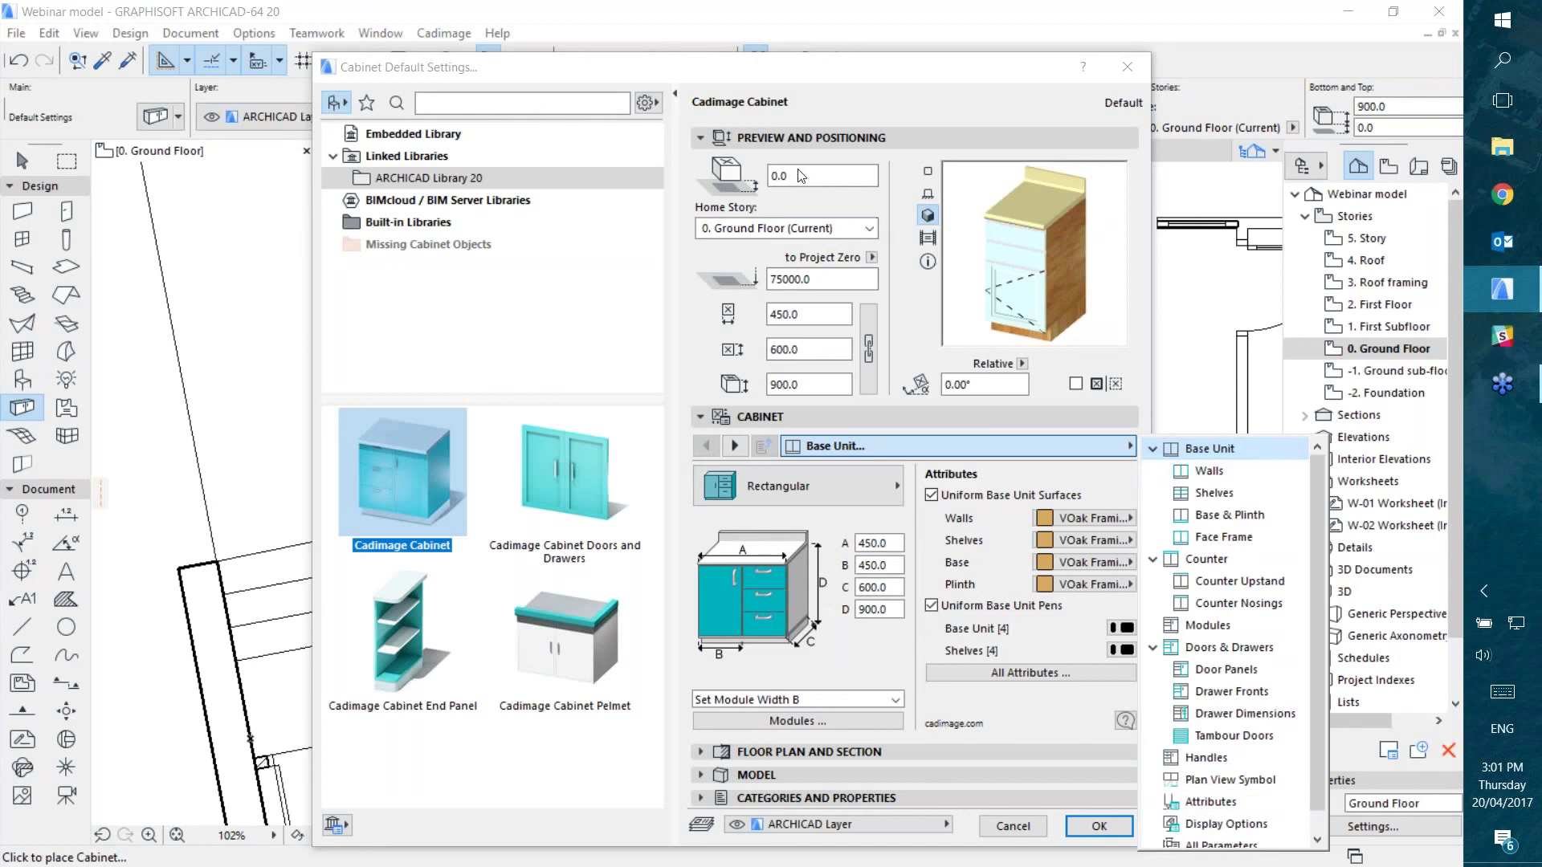
click(818, 313)
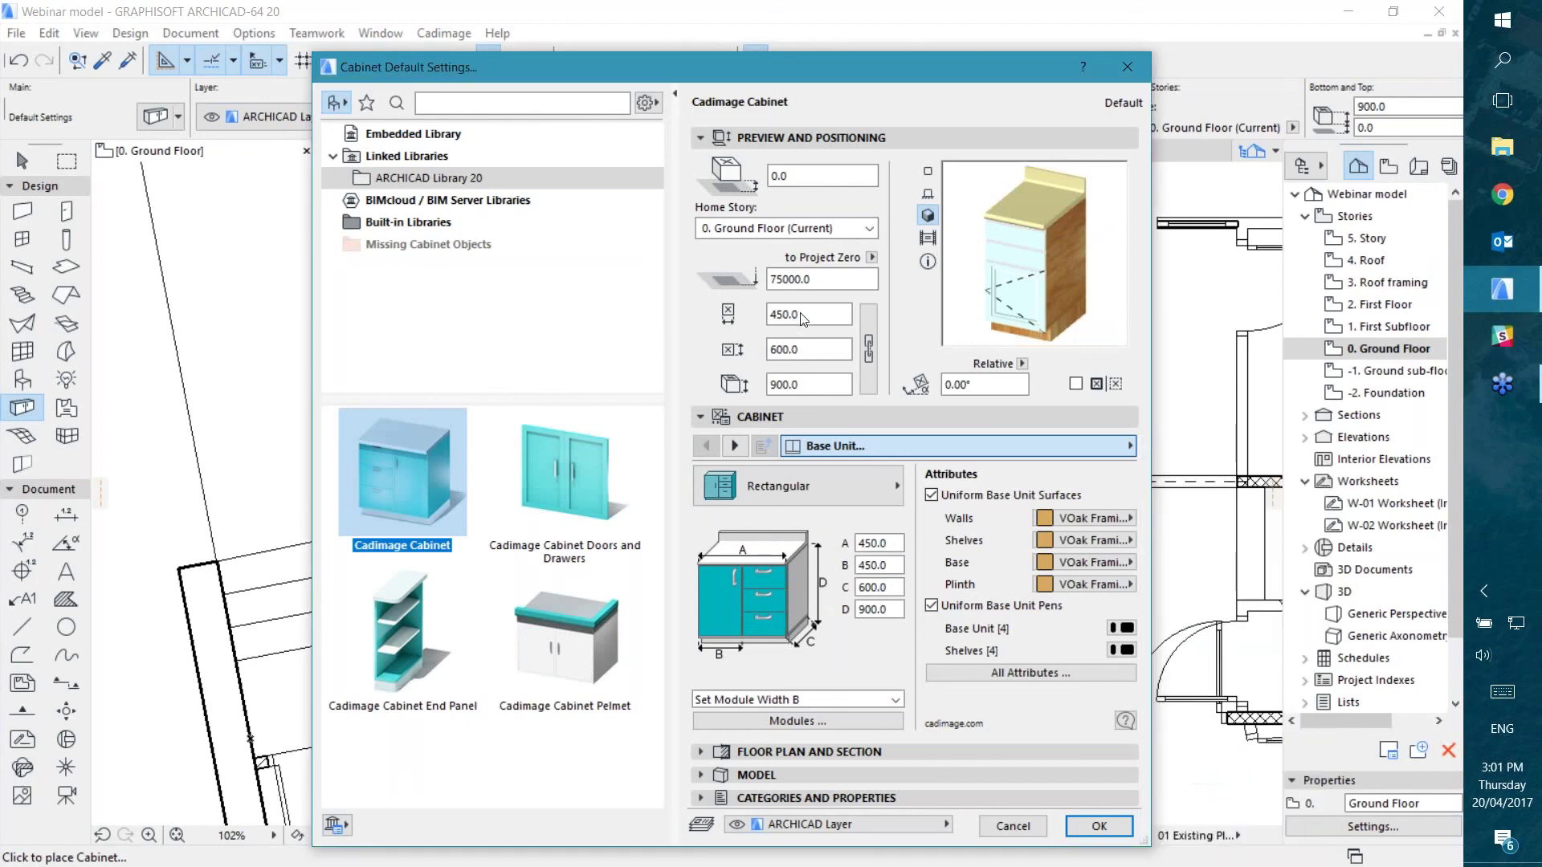
drag(803, 314, 768, 316)
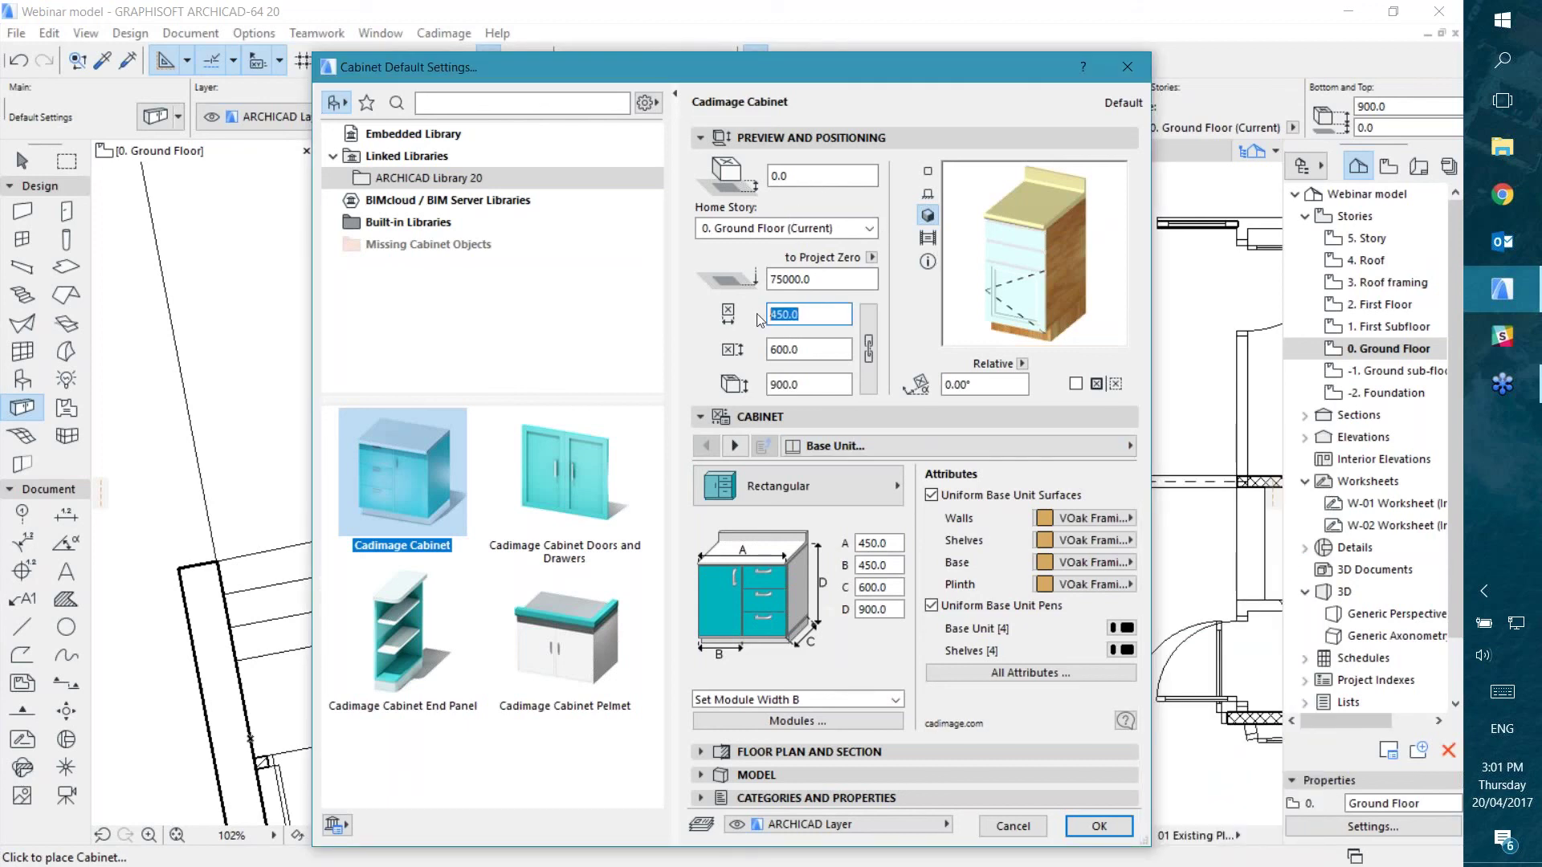
text(6)
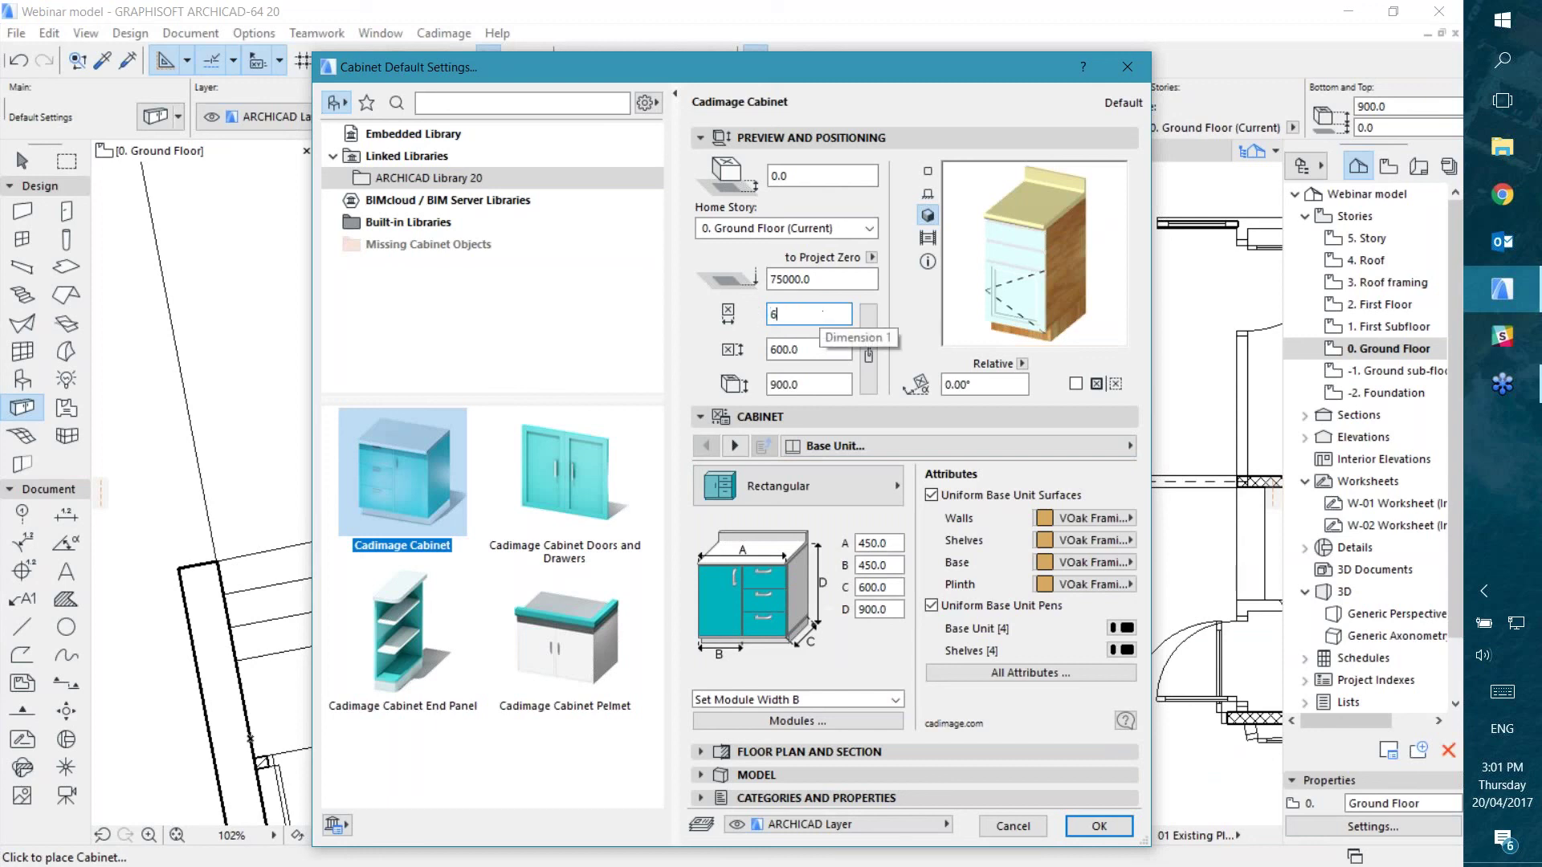
text(00)
key(Tab)
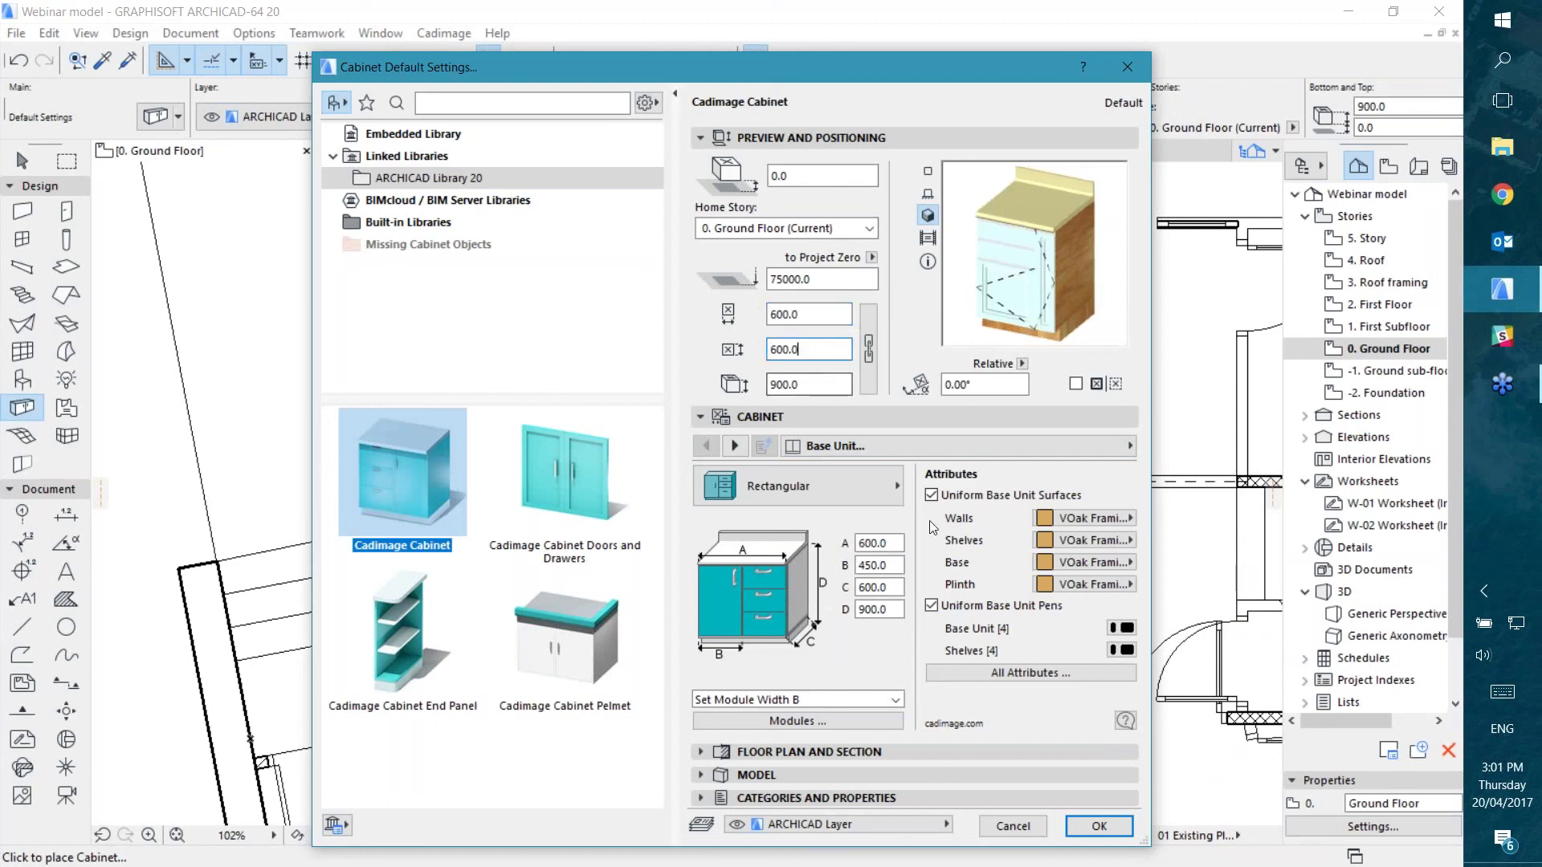
click(1097, 820)
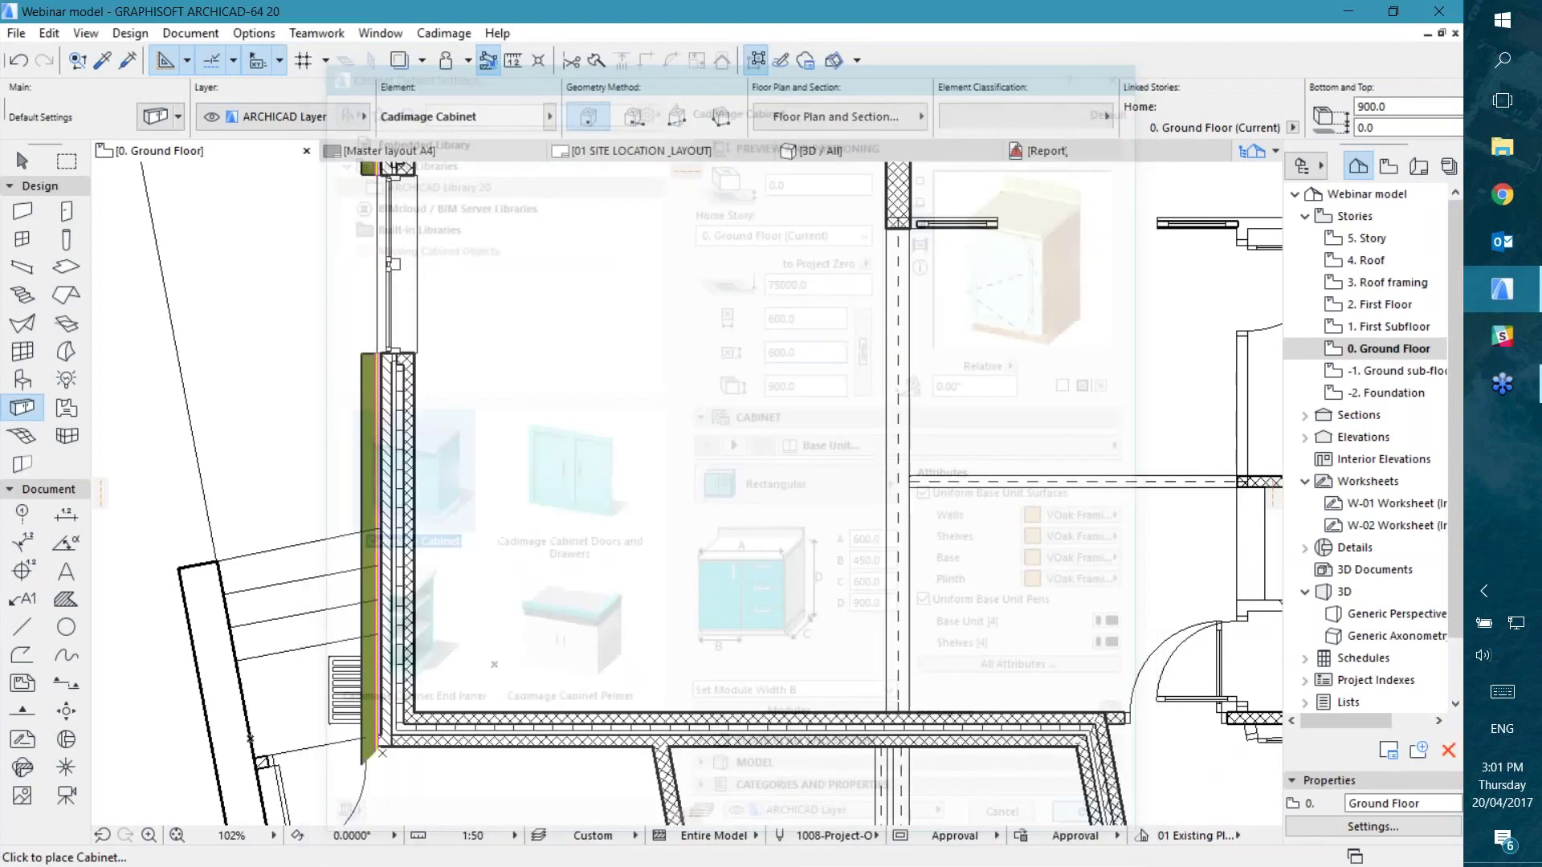
Step: Place the cabinet near the room's lower wall on the Ground Floor plan and move it clear of the wall
click(493, 663)
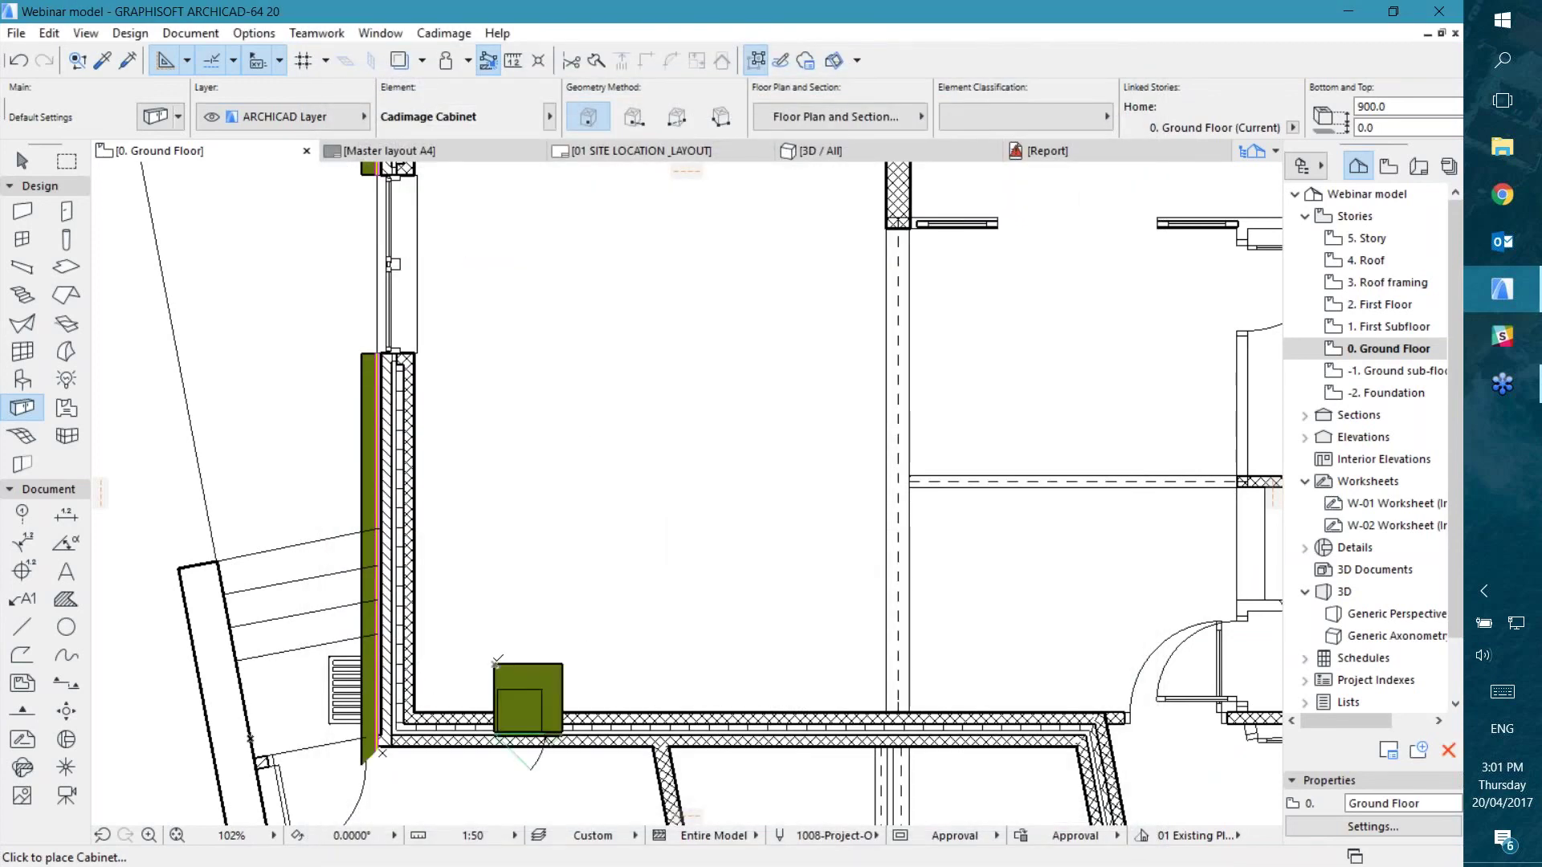
click(23, 160)
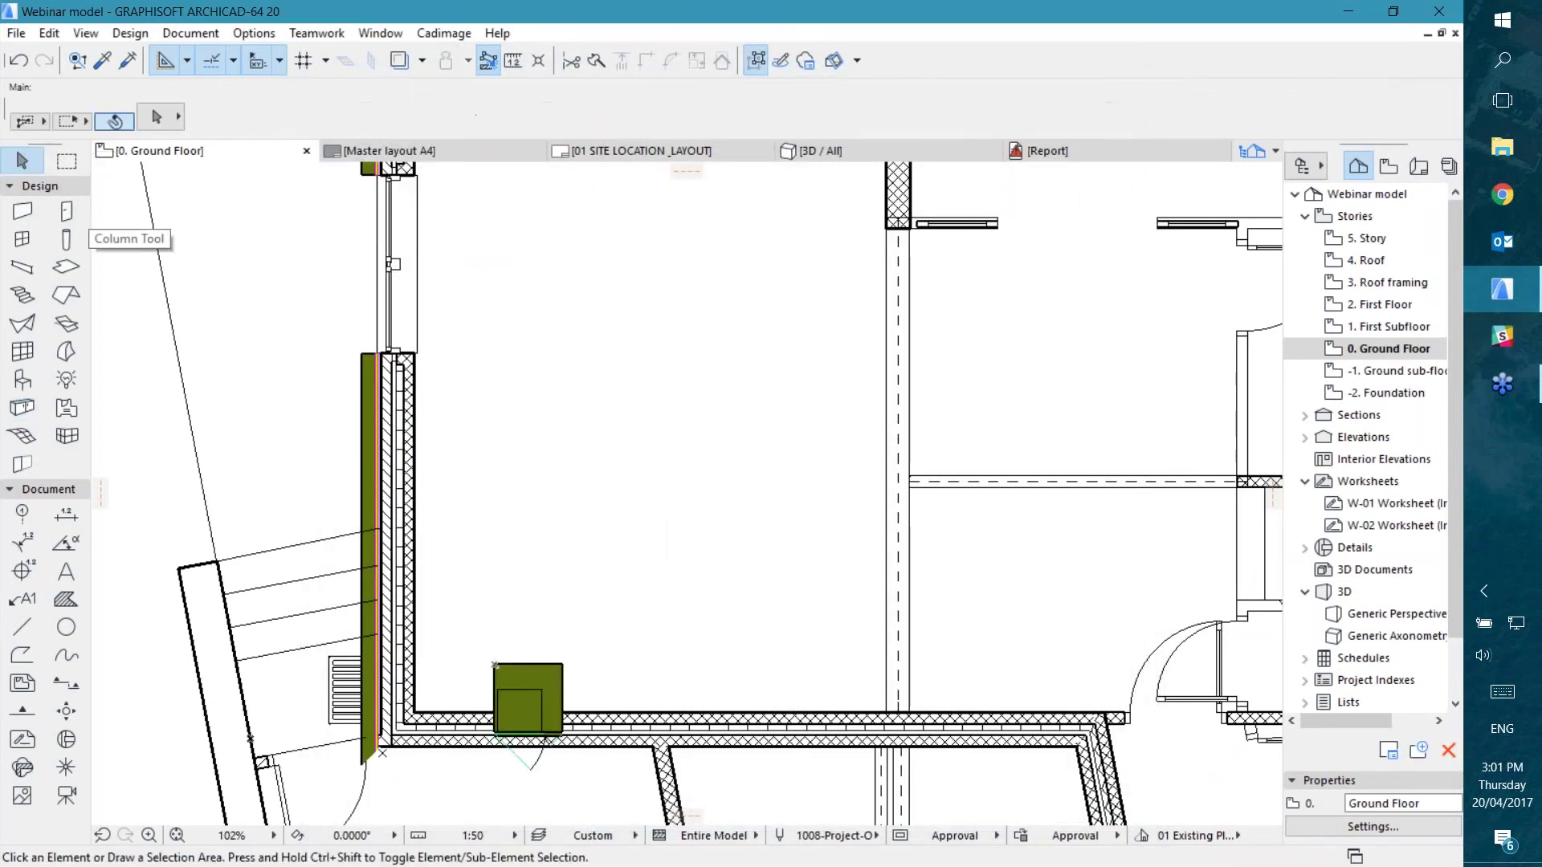
click(536, 707)
click(530, 704)
click(586, 625)
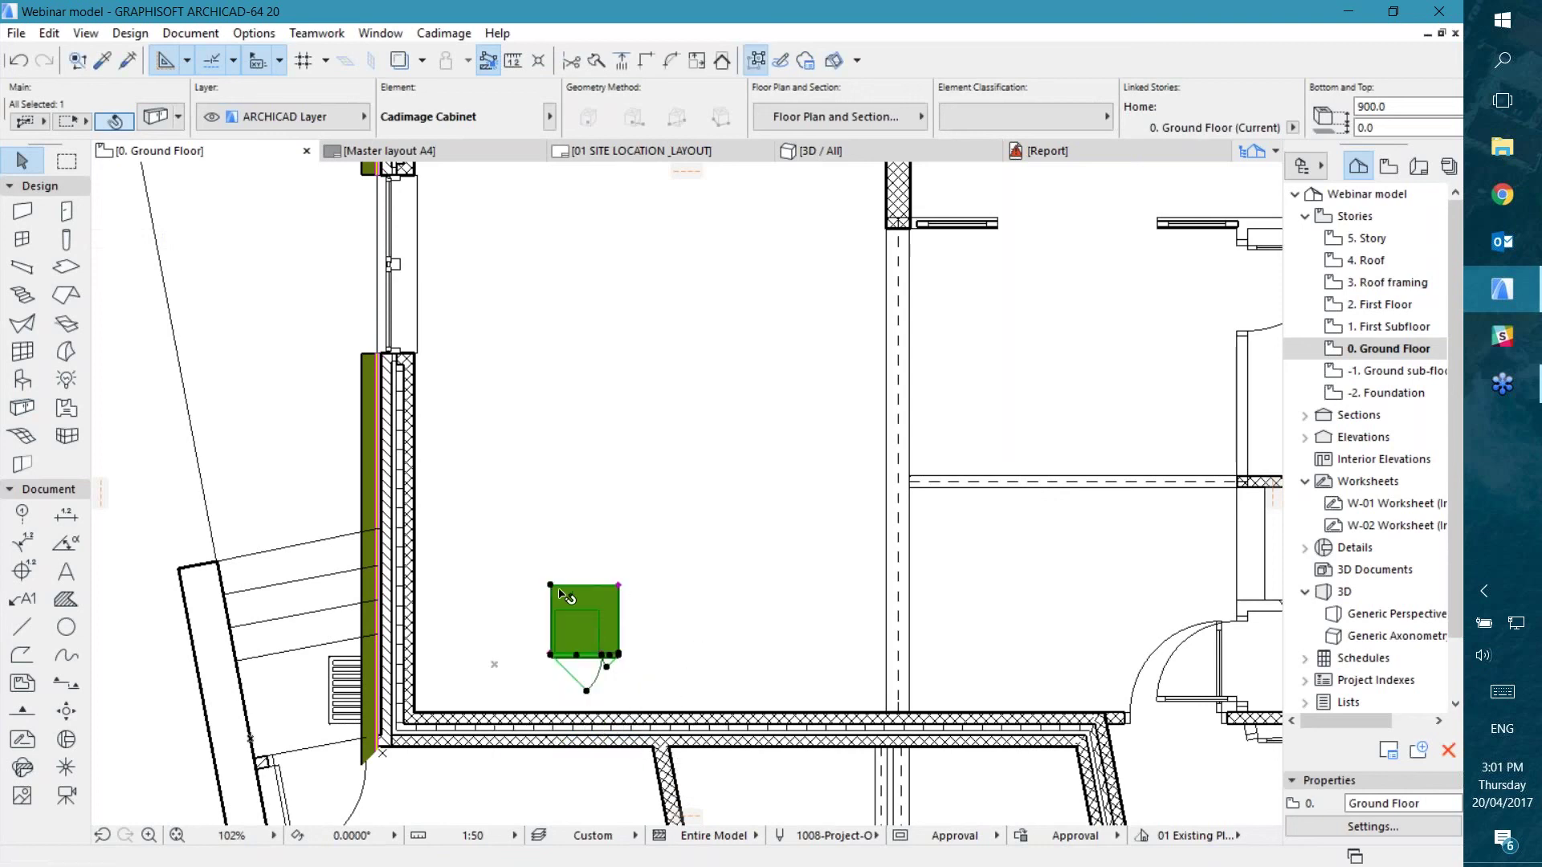
Step: Rotate the placed cabinet 180° about its upper right corner
click(550, 586)
click(668, 682)
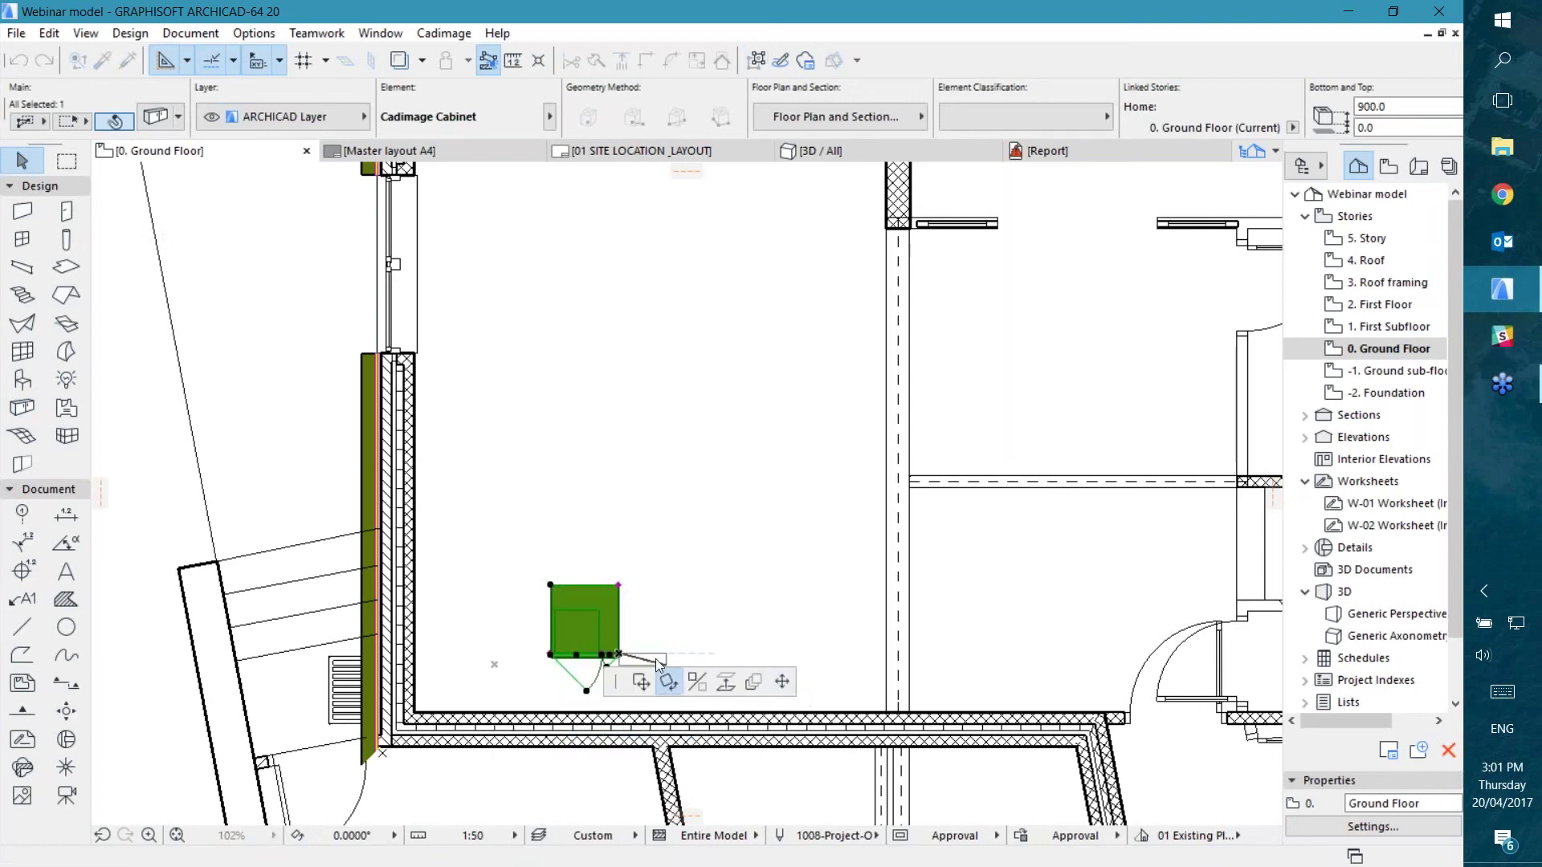
click(619, 586)
click(551, 585)
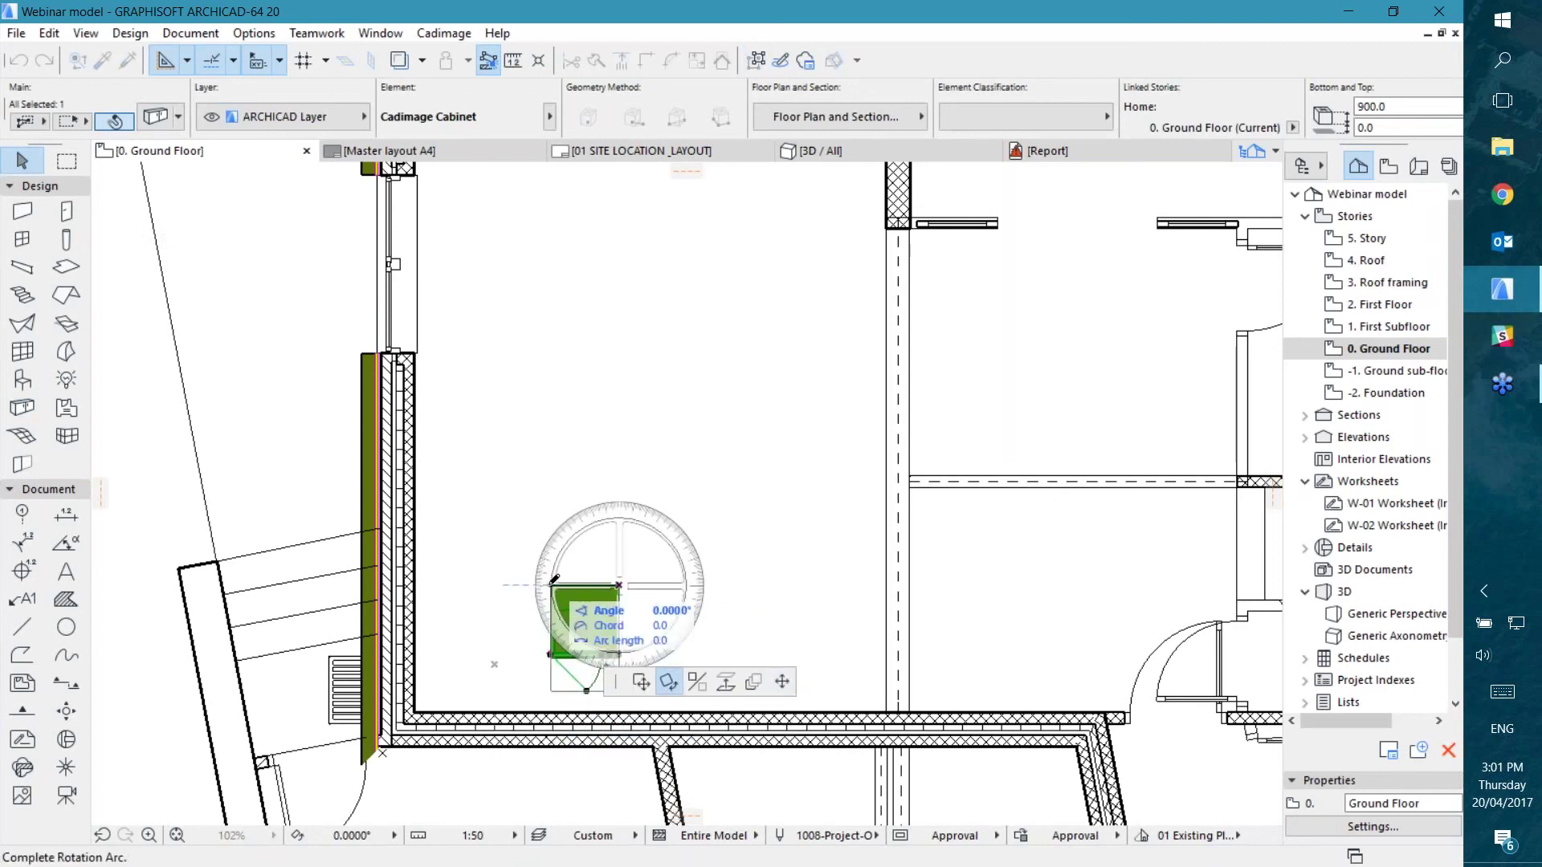
click(686, 587)
Step: Turn off mirroring for the placed cabinet's right modules, set their lower module to None and accept the settings
scroll(639, 566, up, 4)
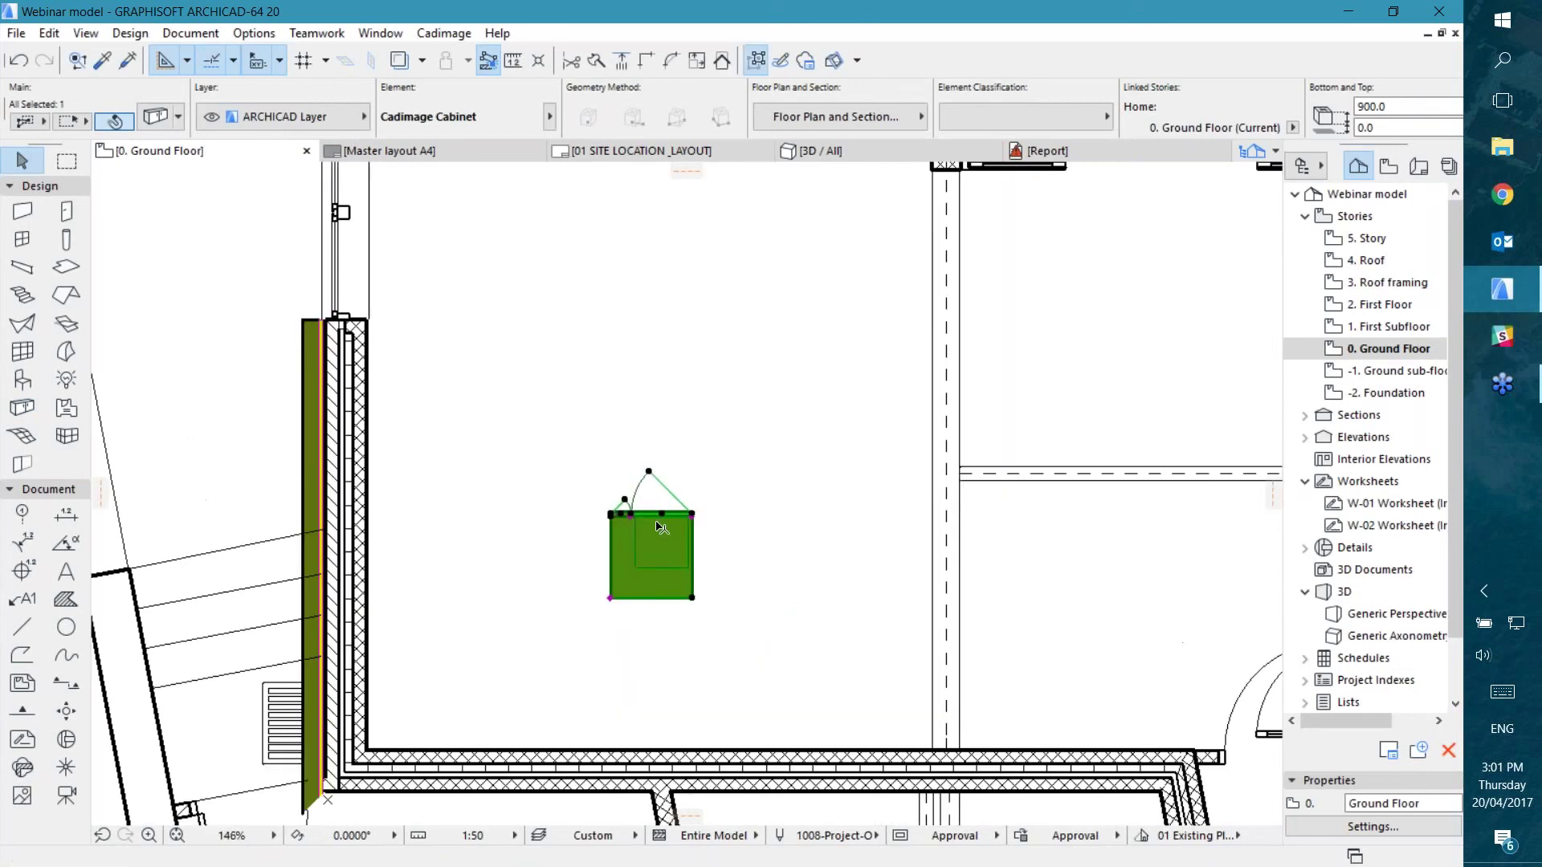
click(836, 519)
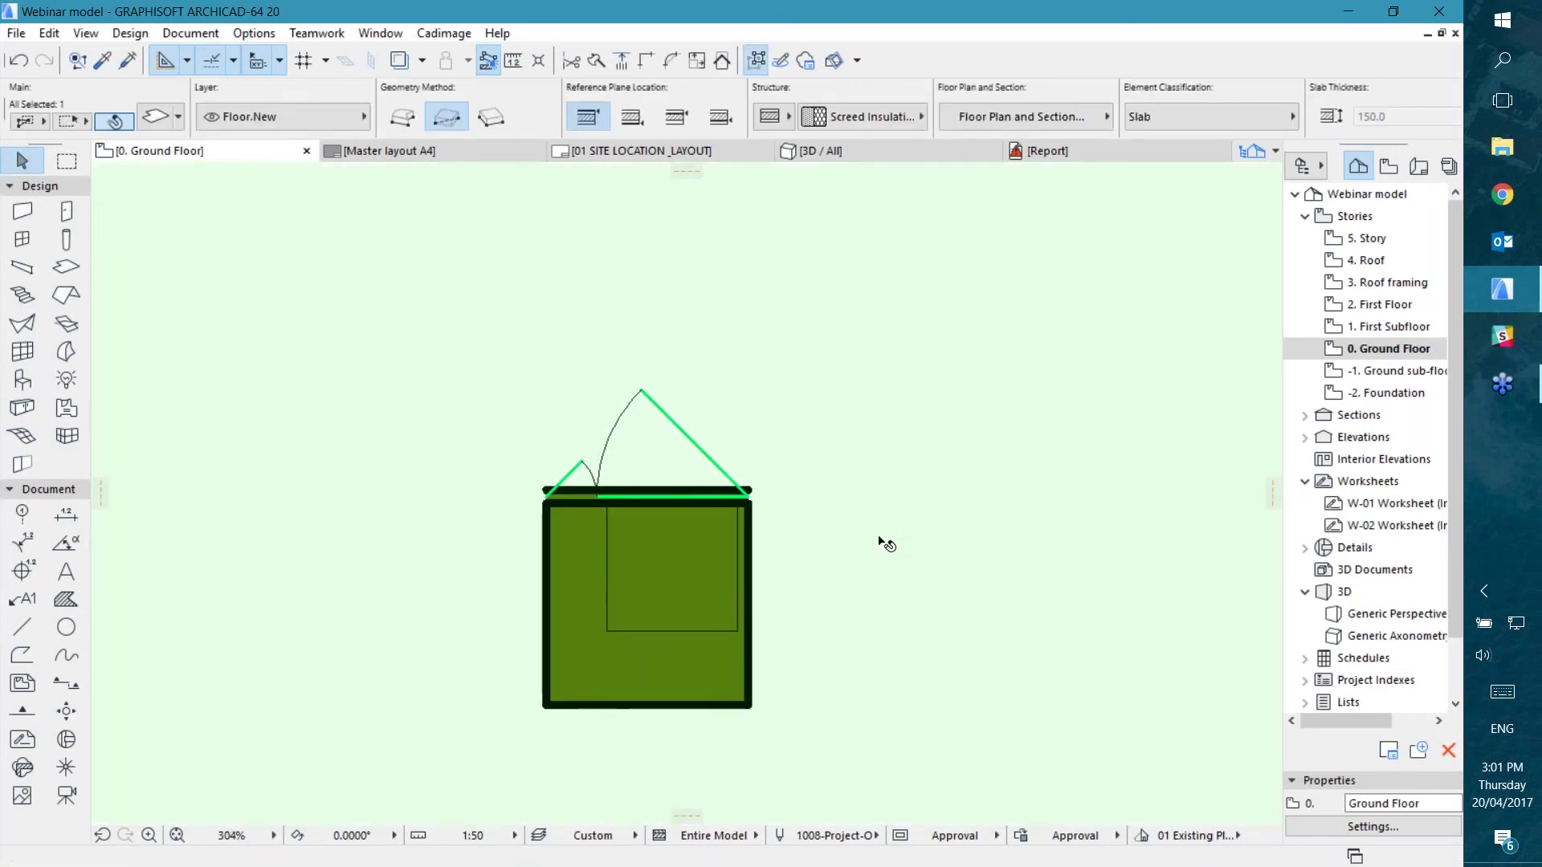
key(Escape)
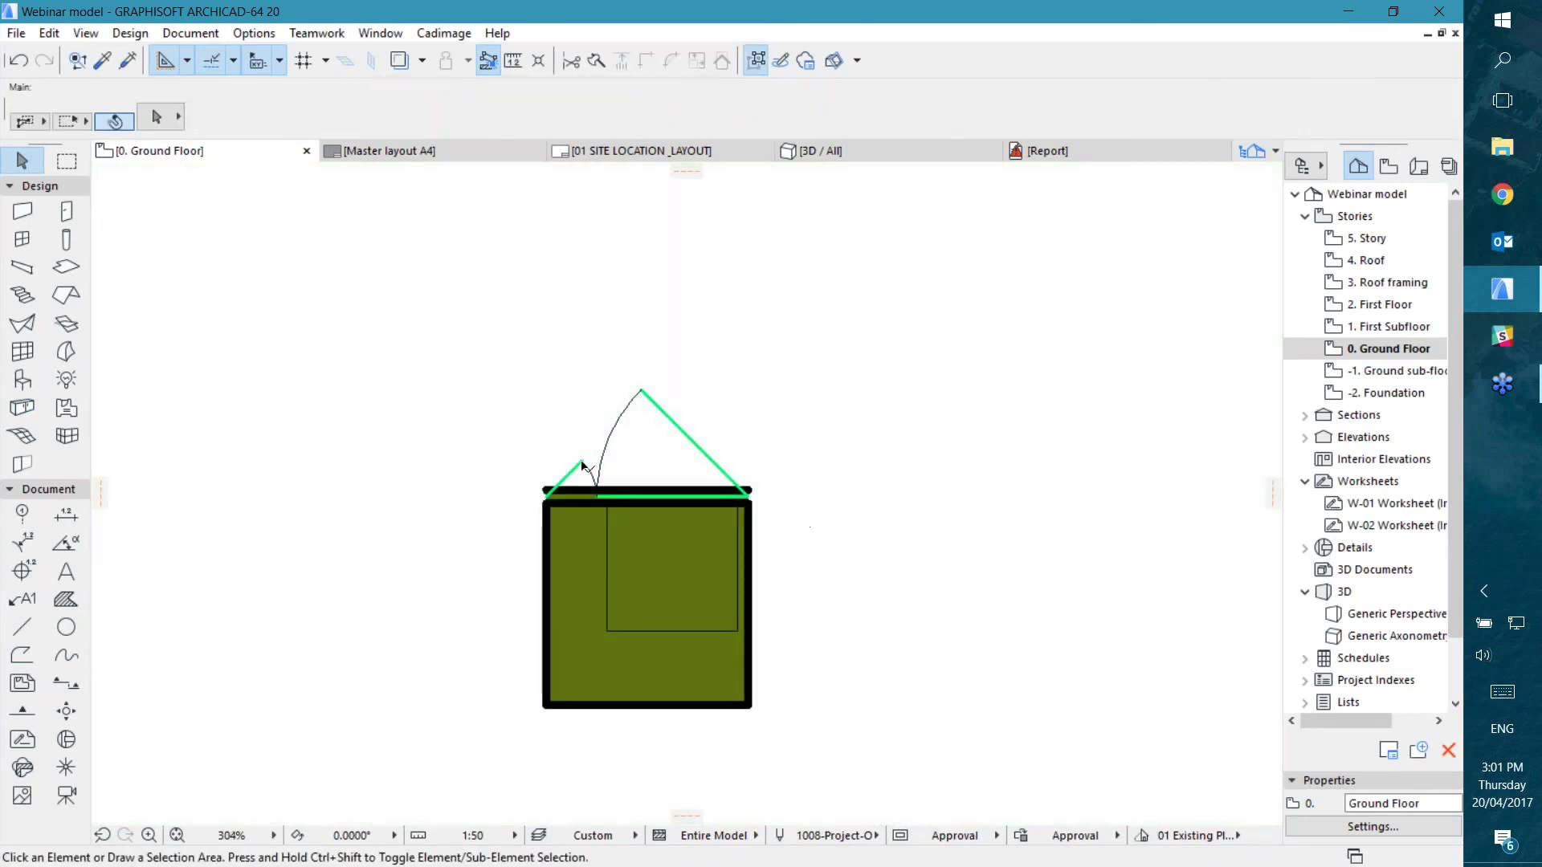
click(604, 510)
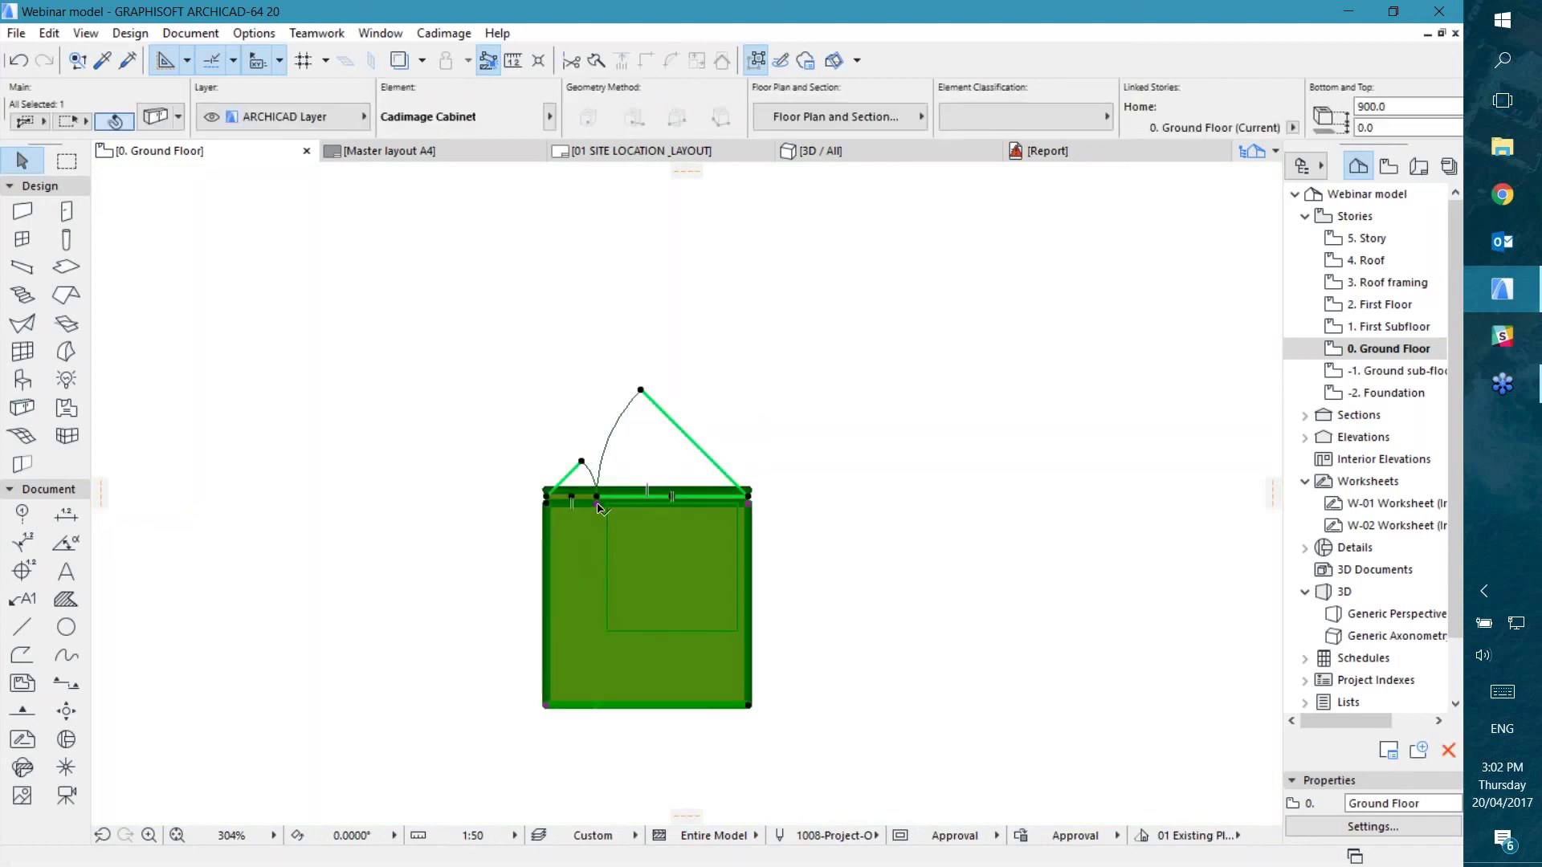
click(159, 118)
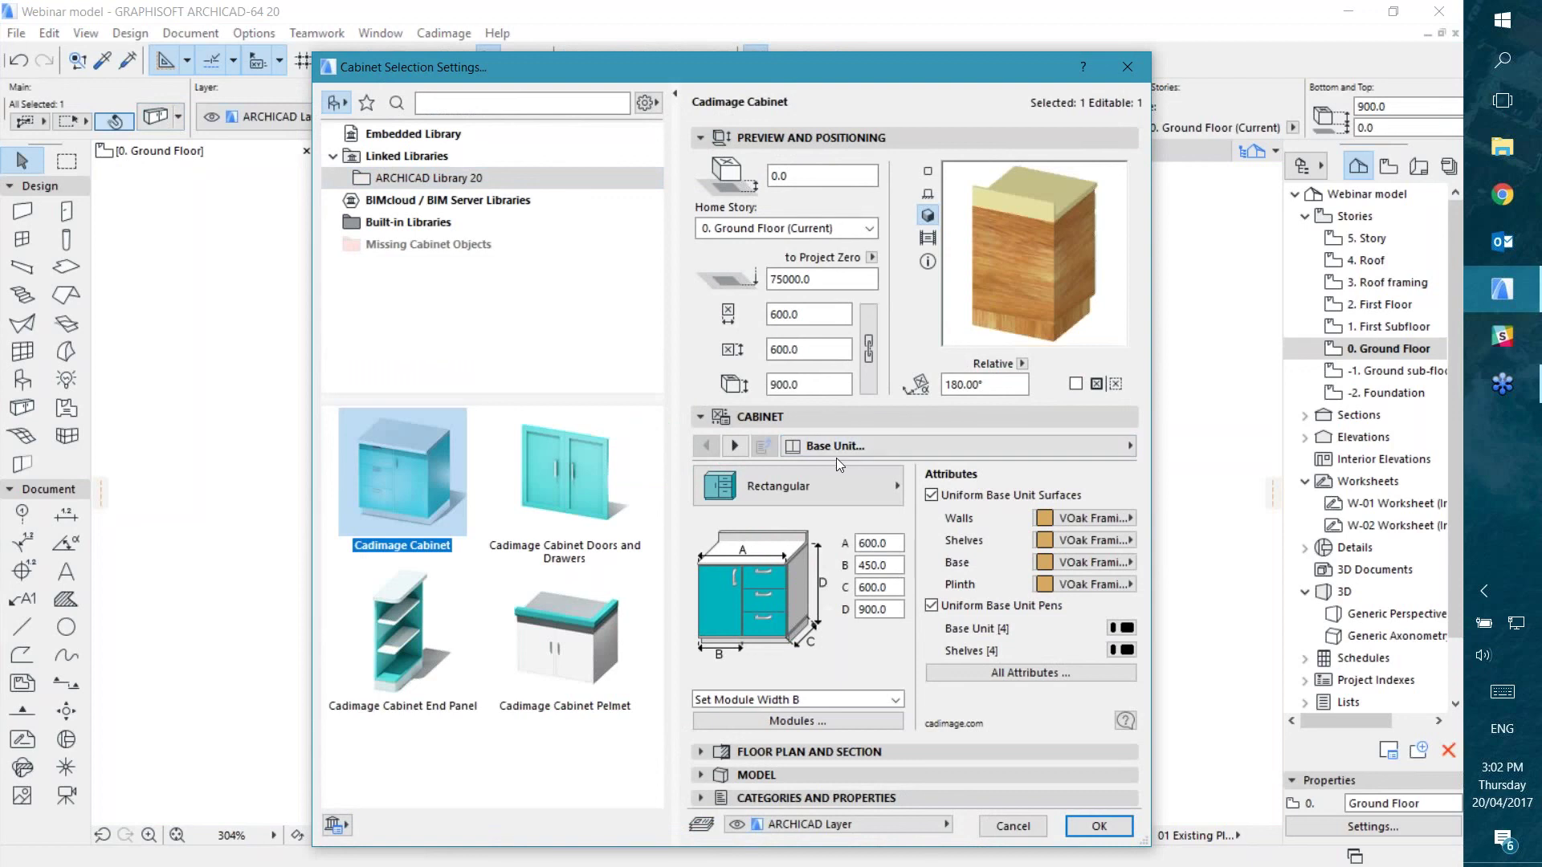
click(813, 721)
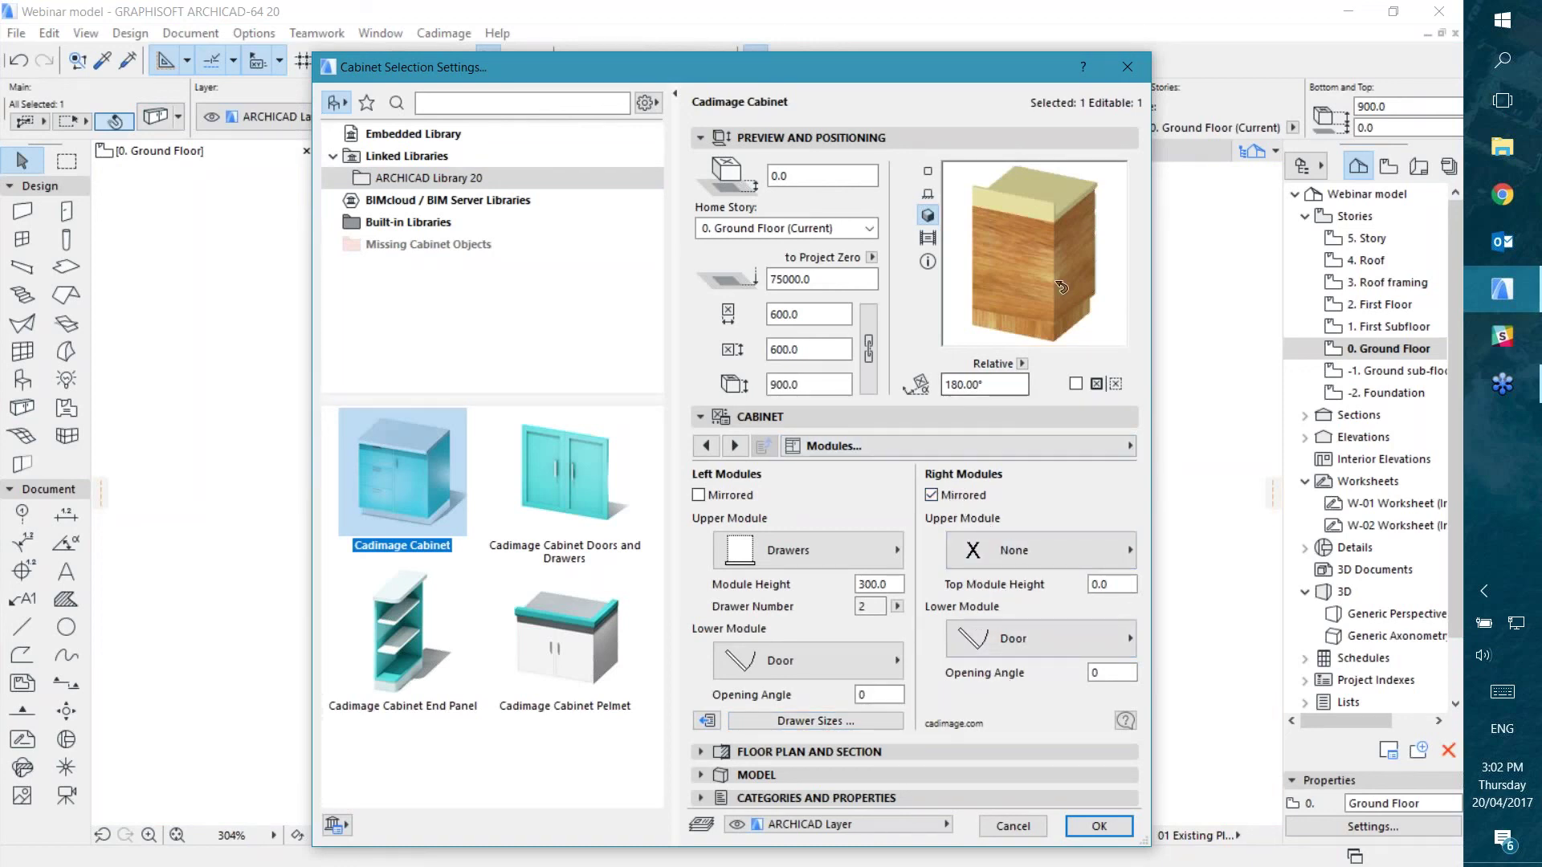
click(932, 496)
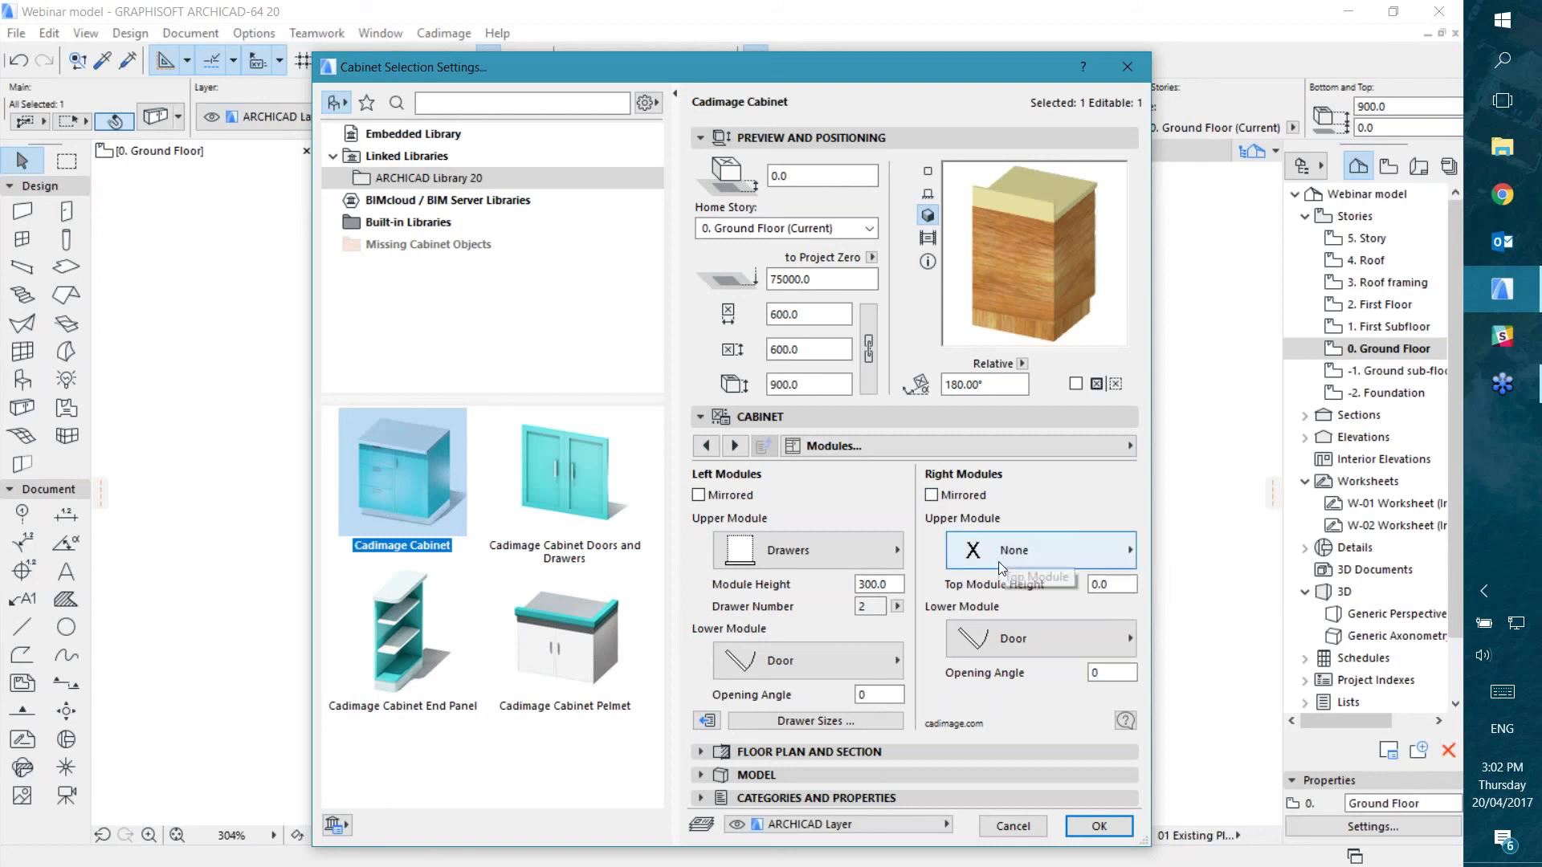
click(1023, 635)
click(1171, 297)
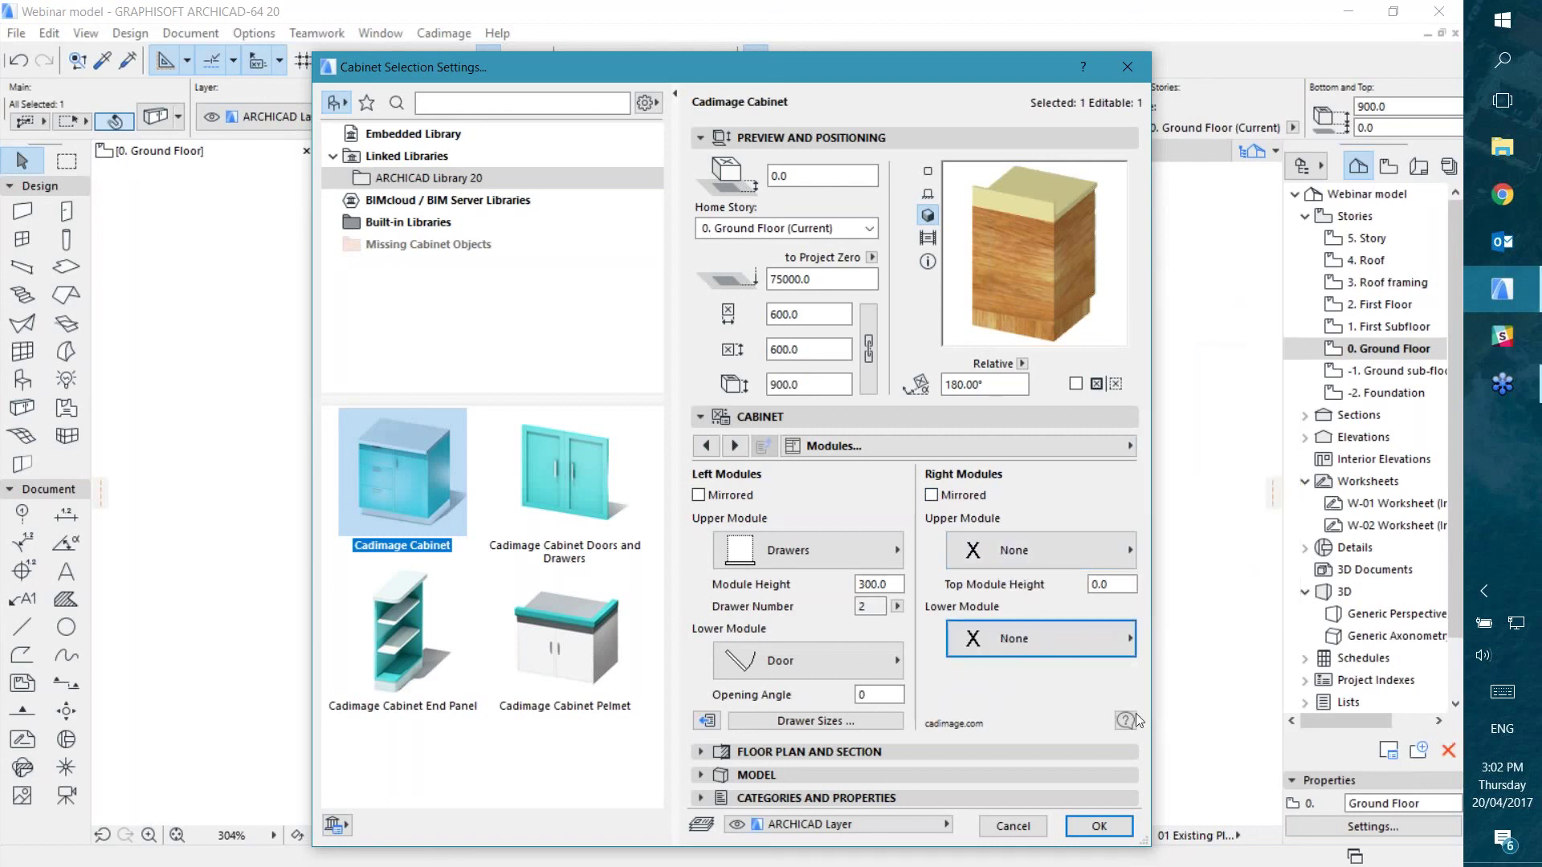
click(1098, 825)
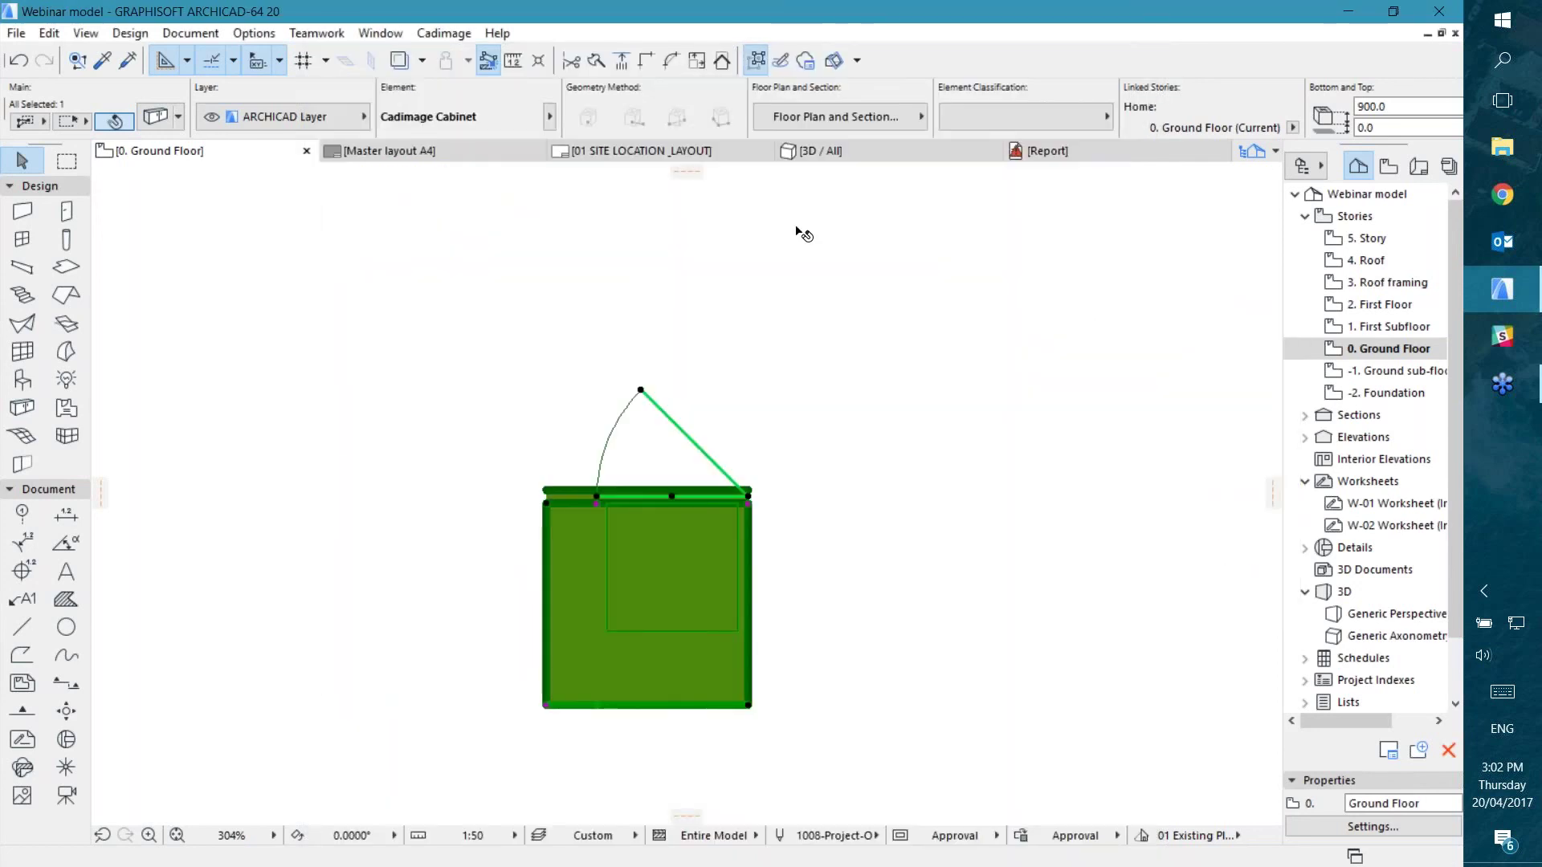
Step: Show only the selected cabinet in 3D and examine its drawers, door and open right compartment from several angles
right_click(712, 257)
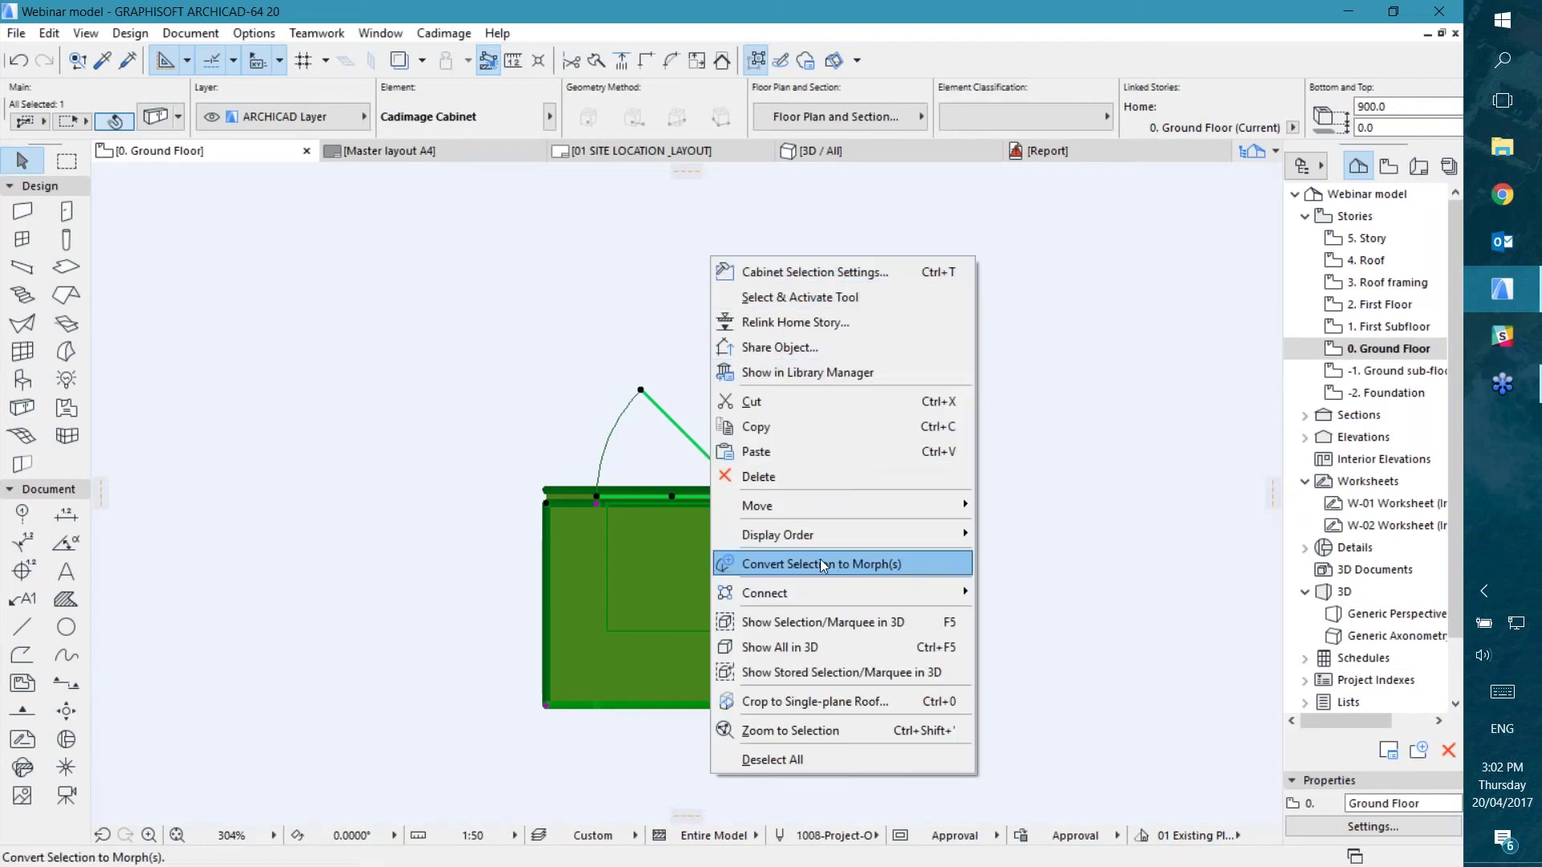
click(819, 622)
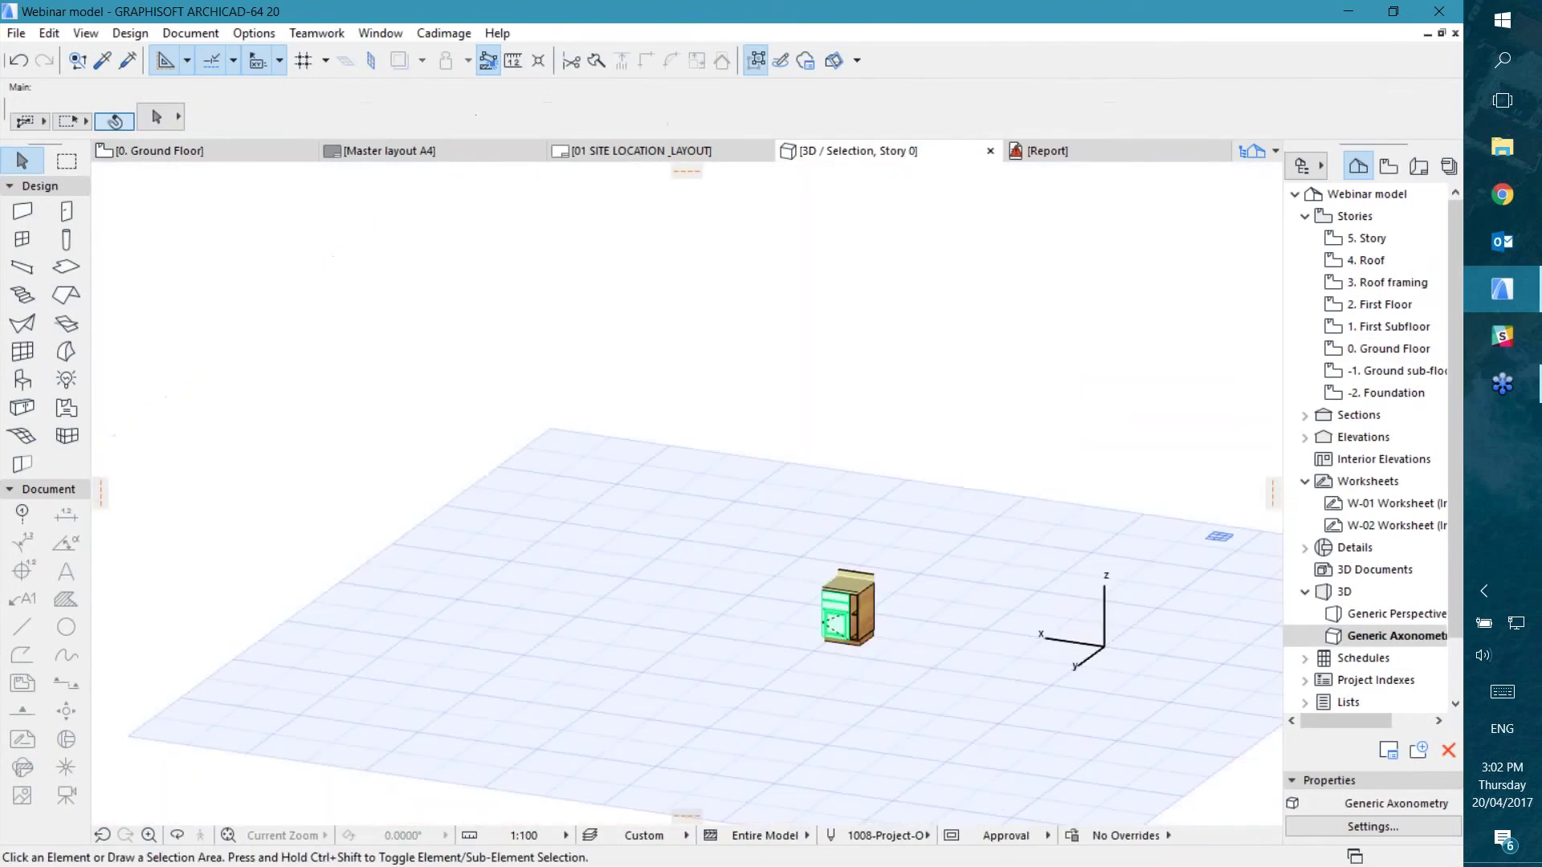
scroll(846, 610, up, 10)
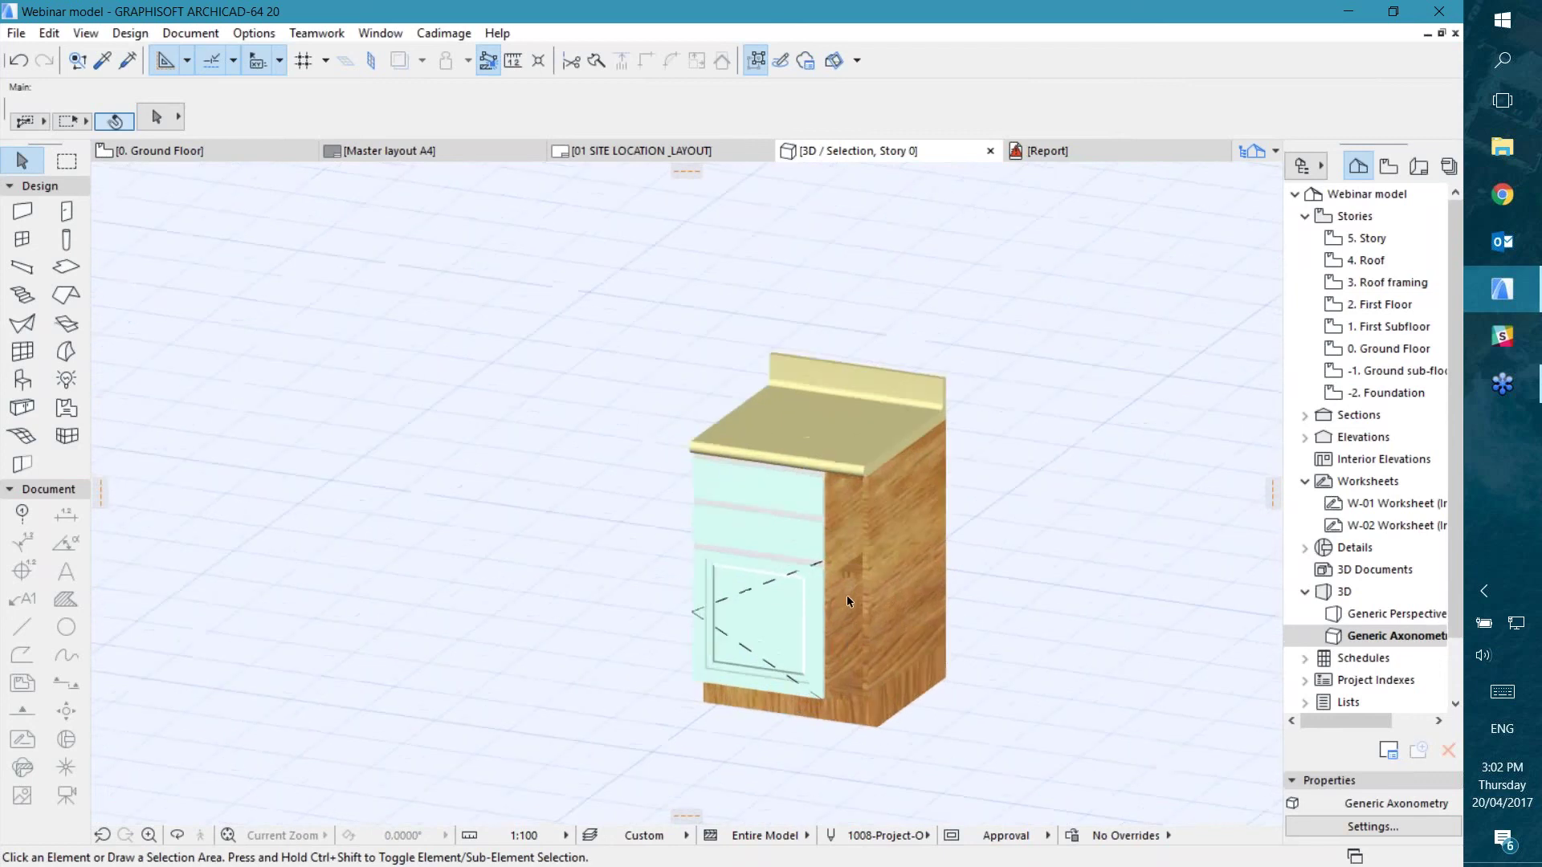
scroll(819, 586, up, 3)
shift+middle_drag(811, 583, 827, 554)
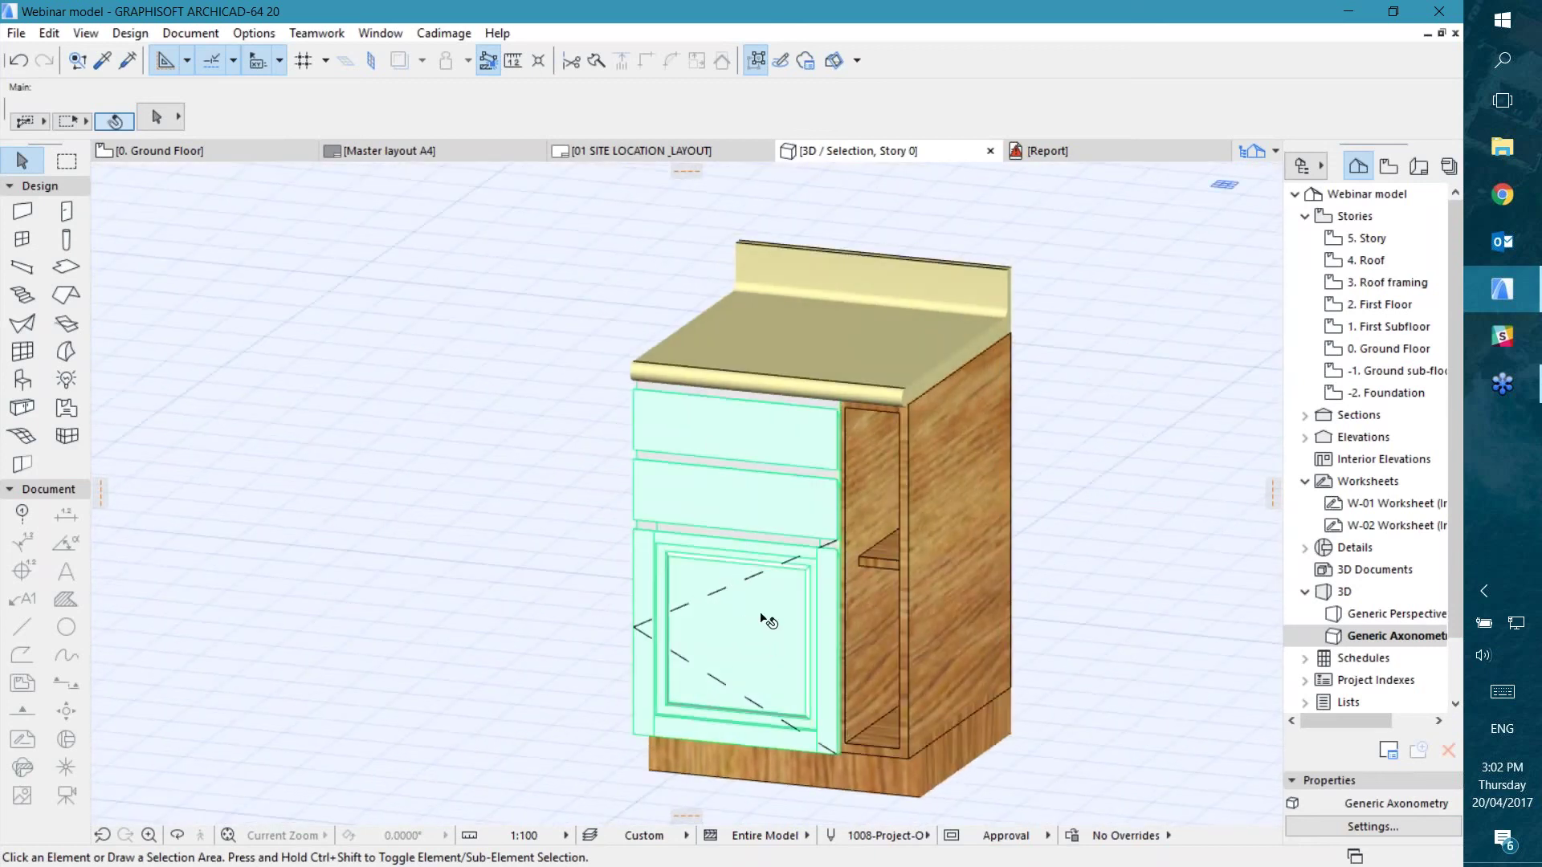
click(739, 450)
shift+middle_drag(613, 500, 947, 490)
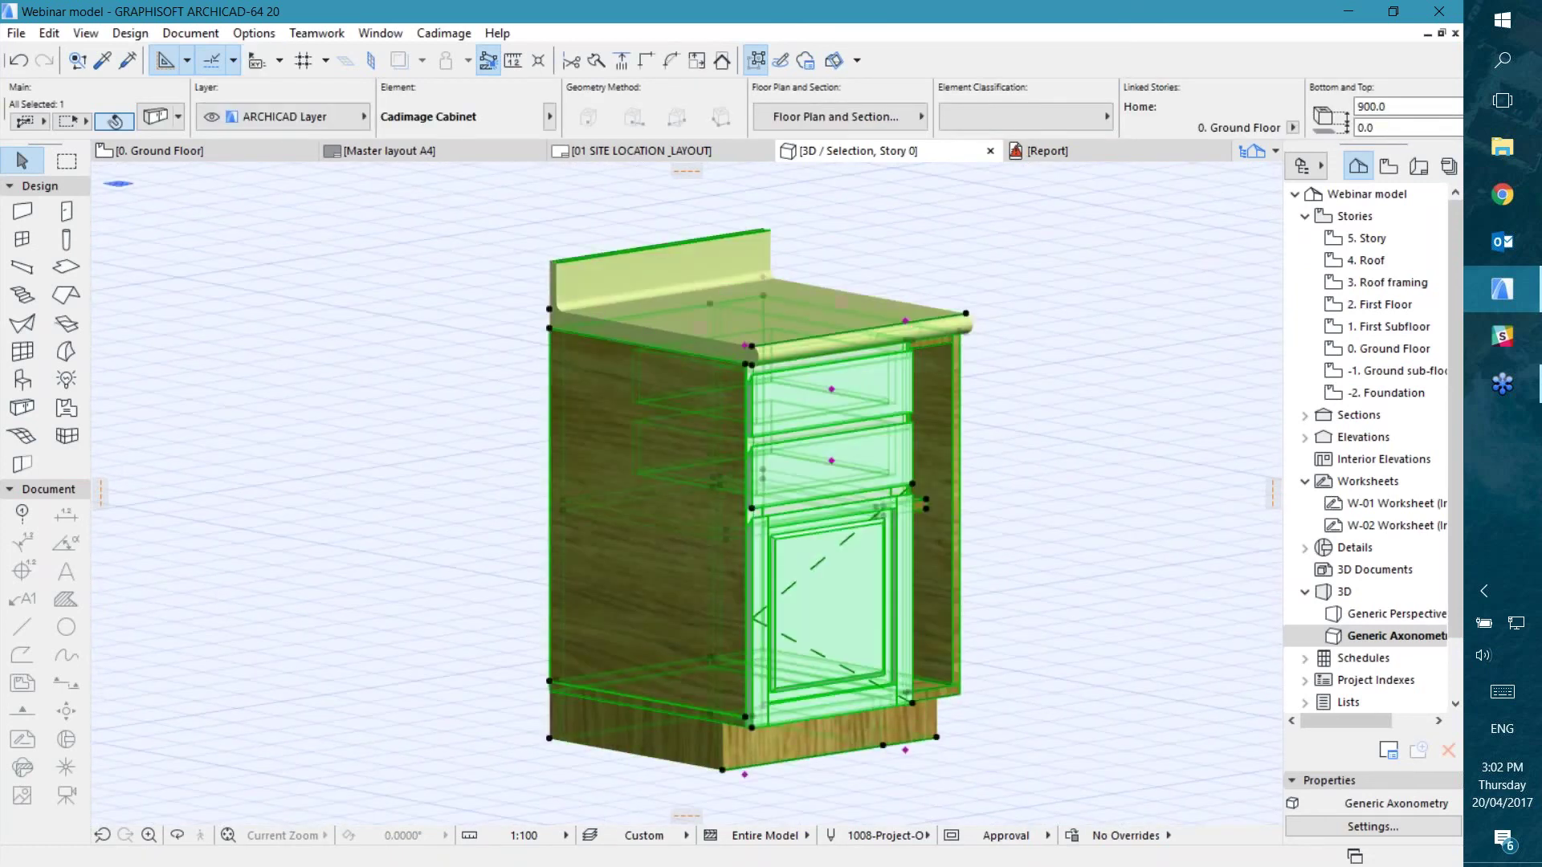
shift+middle_drag(632, 503, 704, 508)
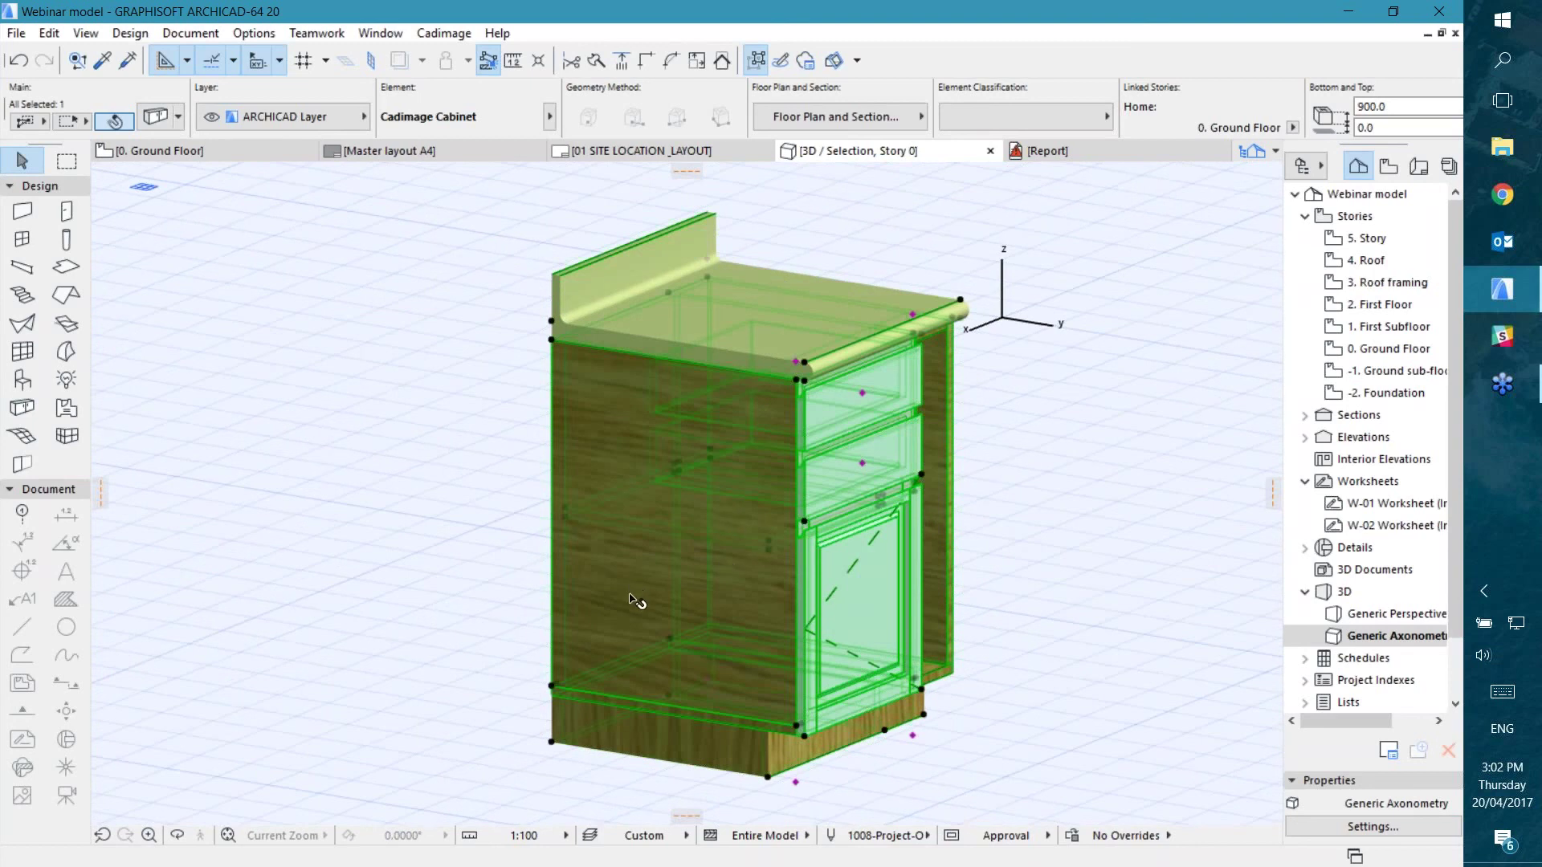
shift+middle_drag(918, 456, 691, 460)
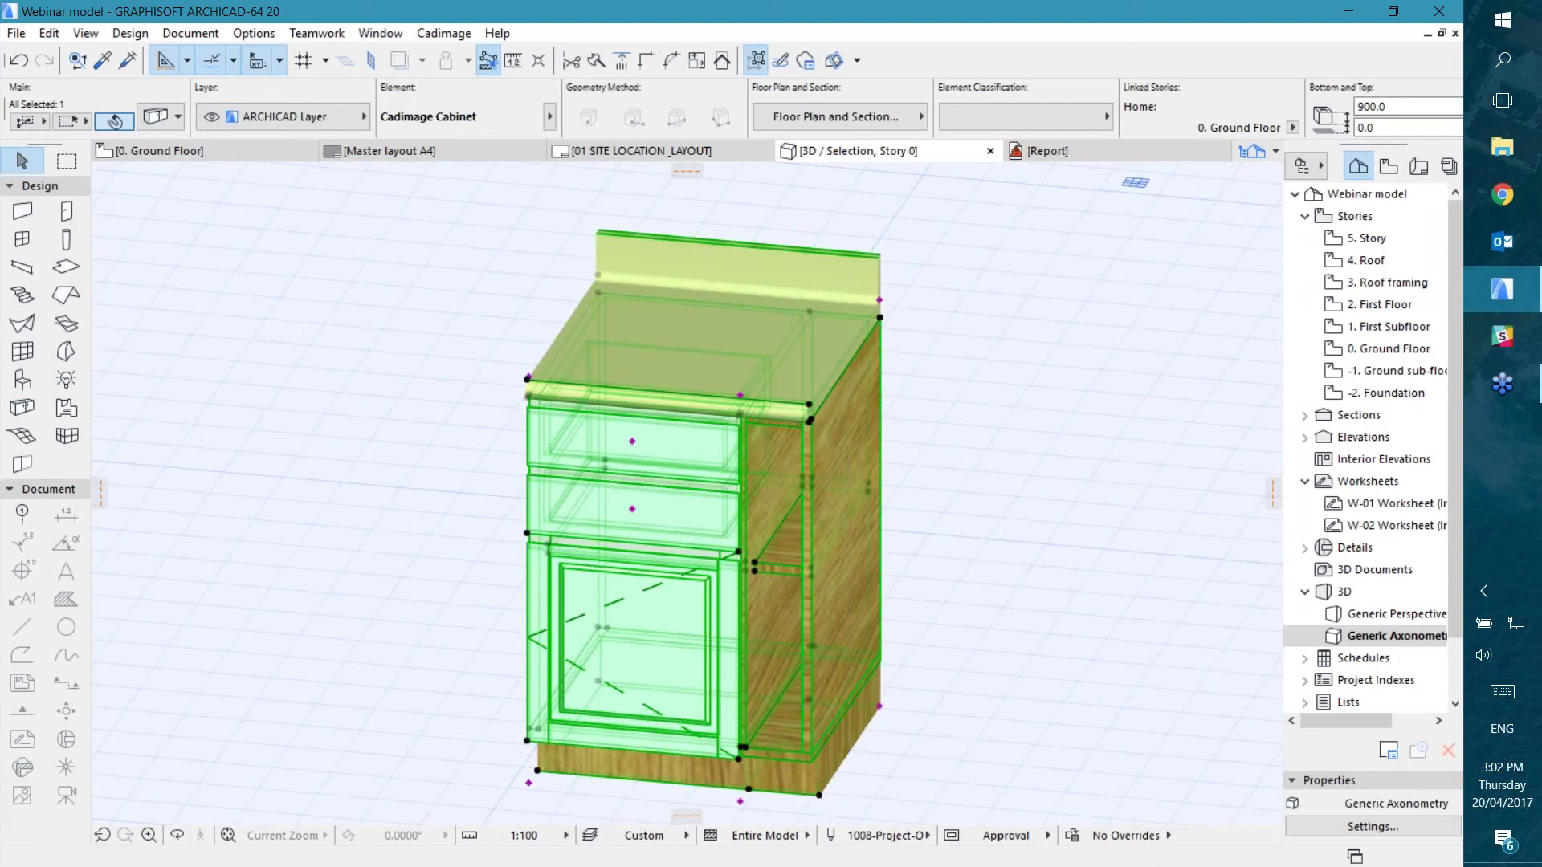